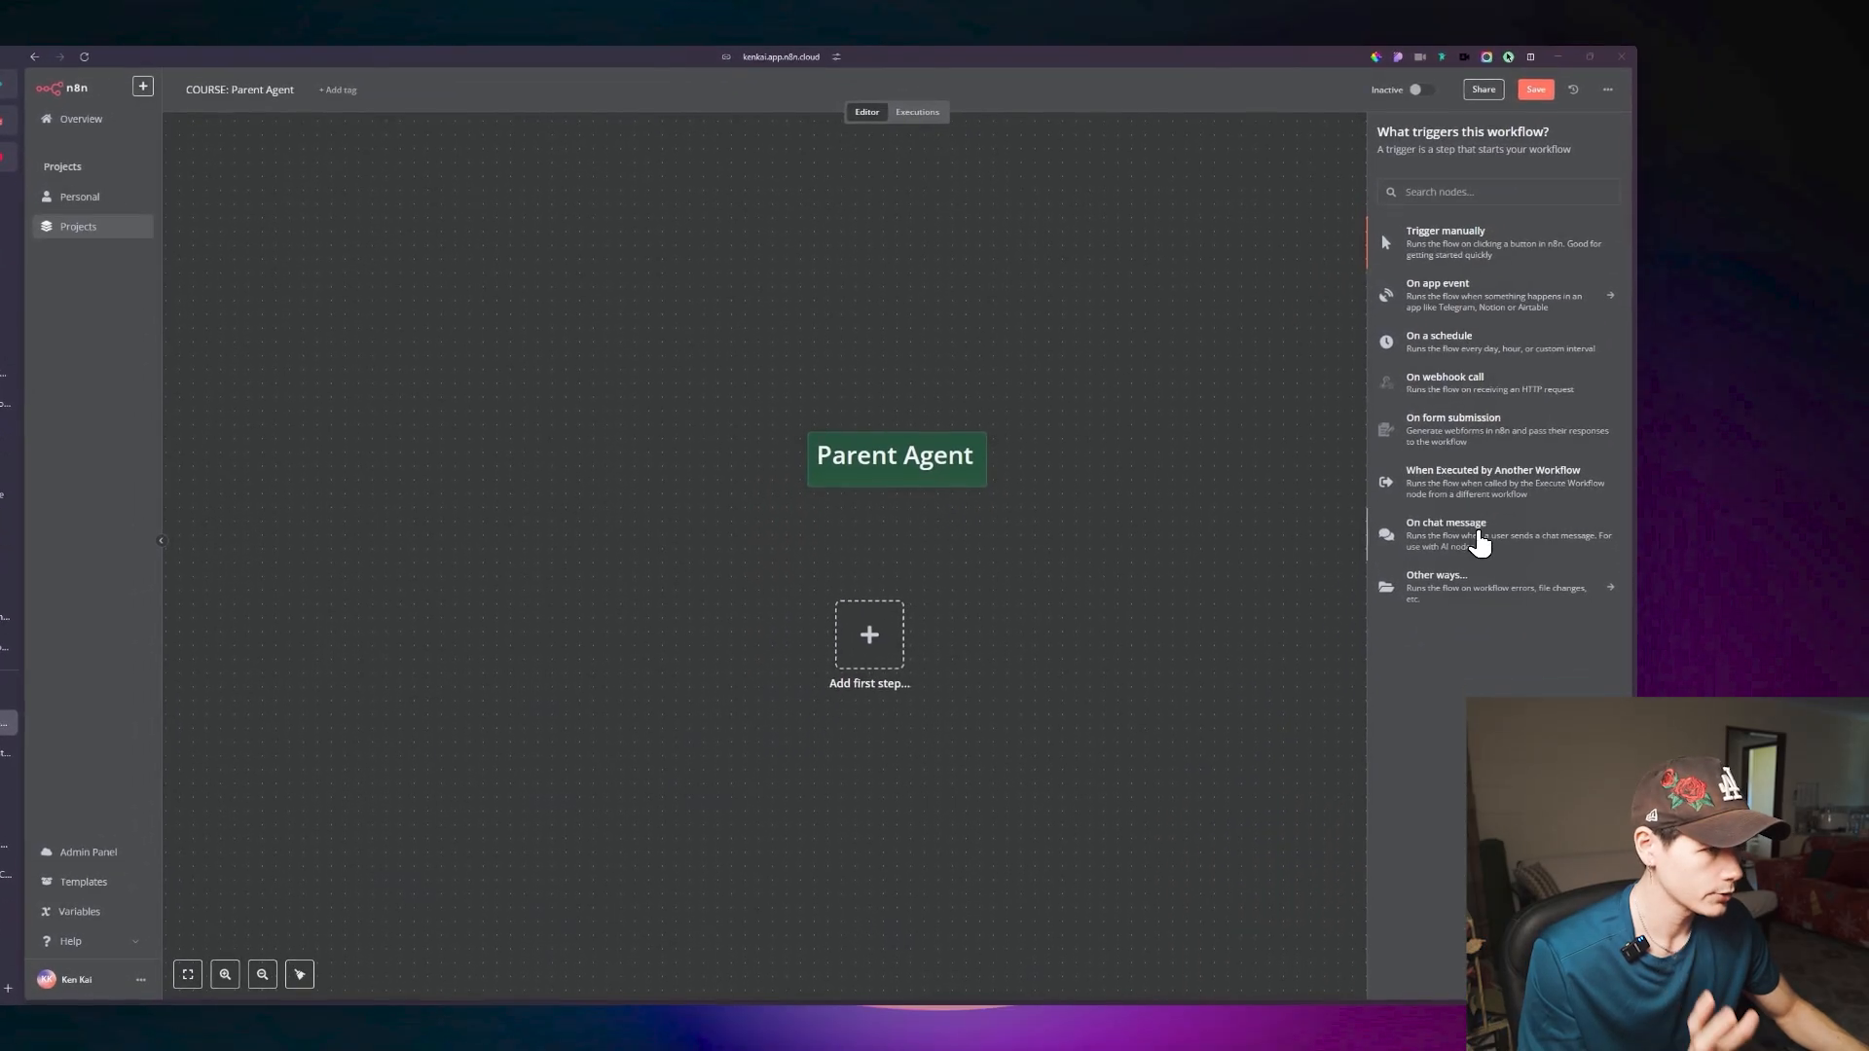
Add an On chat message trigger to the Parent Agent workflow and move its node below and left of the Parent Agent note.
left_click(1456, 576)
left_click(95, 121)
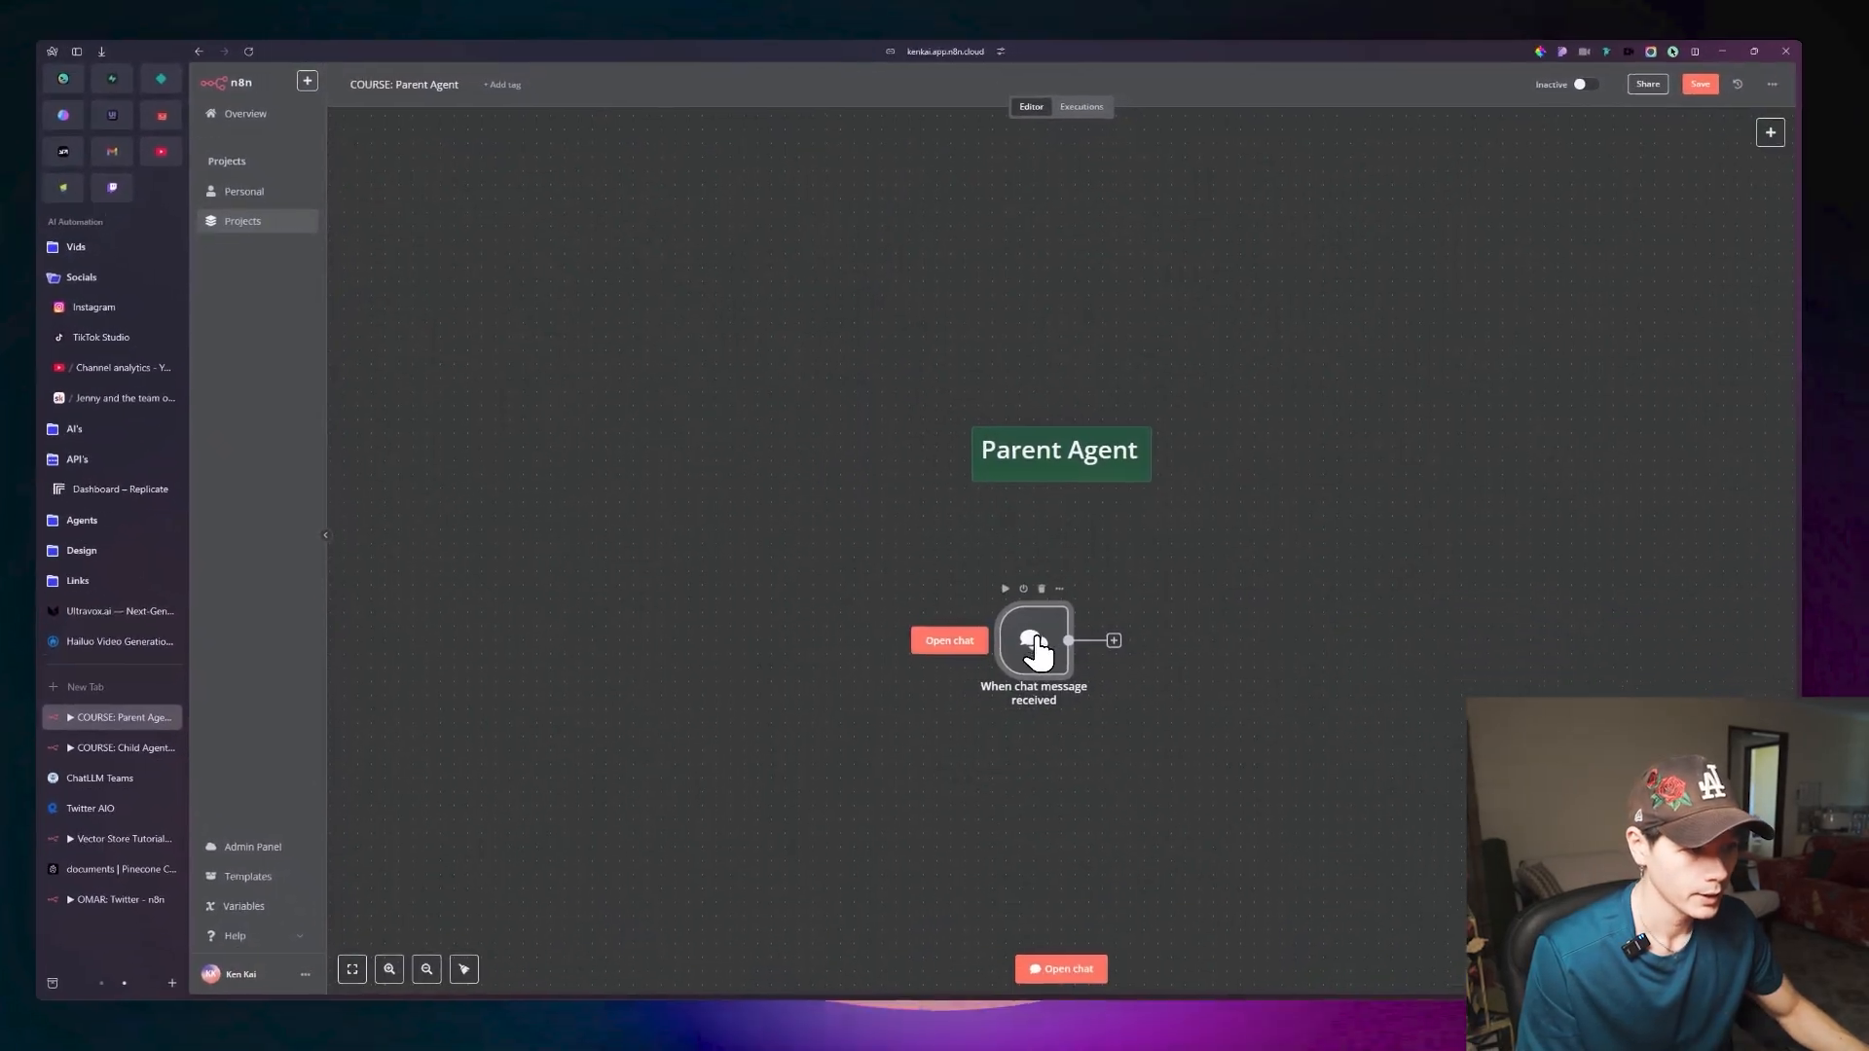
left_click_drag(1200, 740, 843, 646)
Connect an AI Agent node to the output of the chat message trigger.
left_click(919, 651)
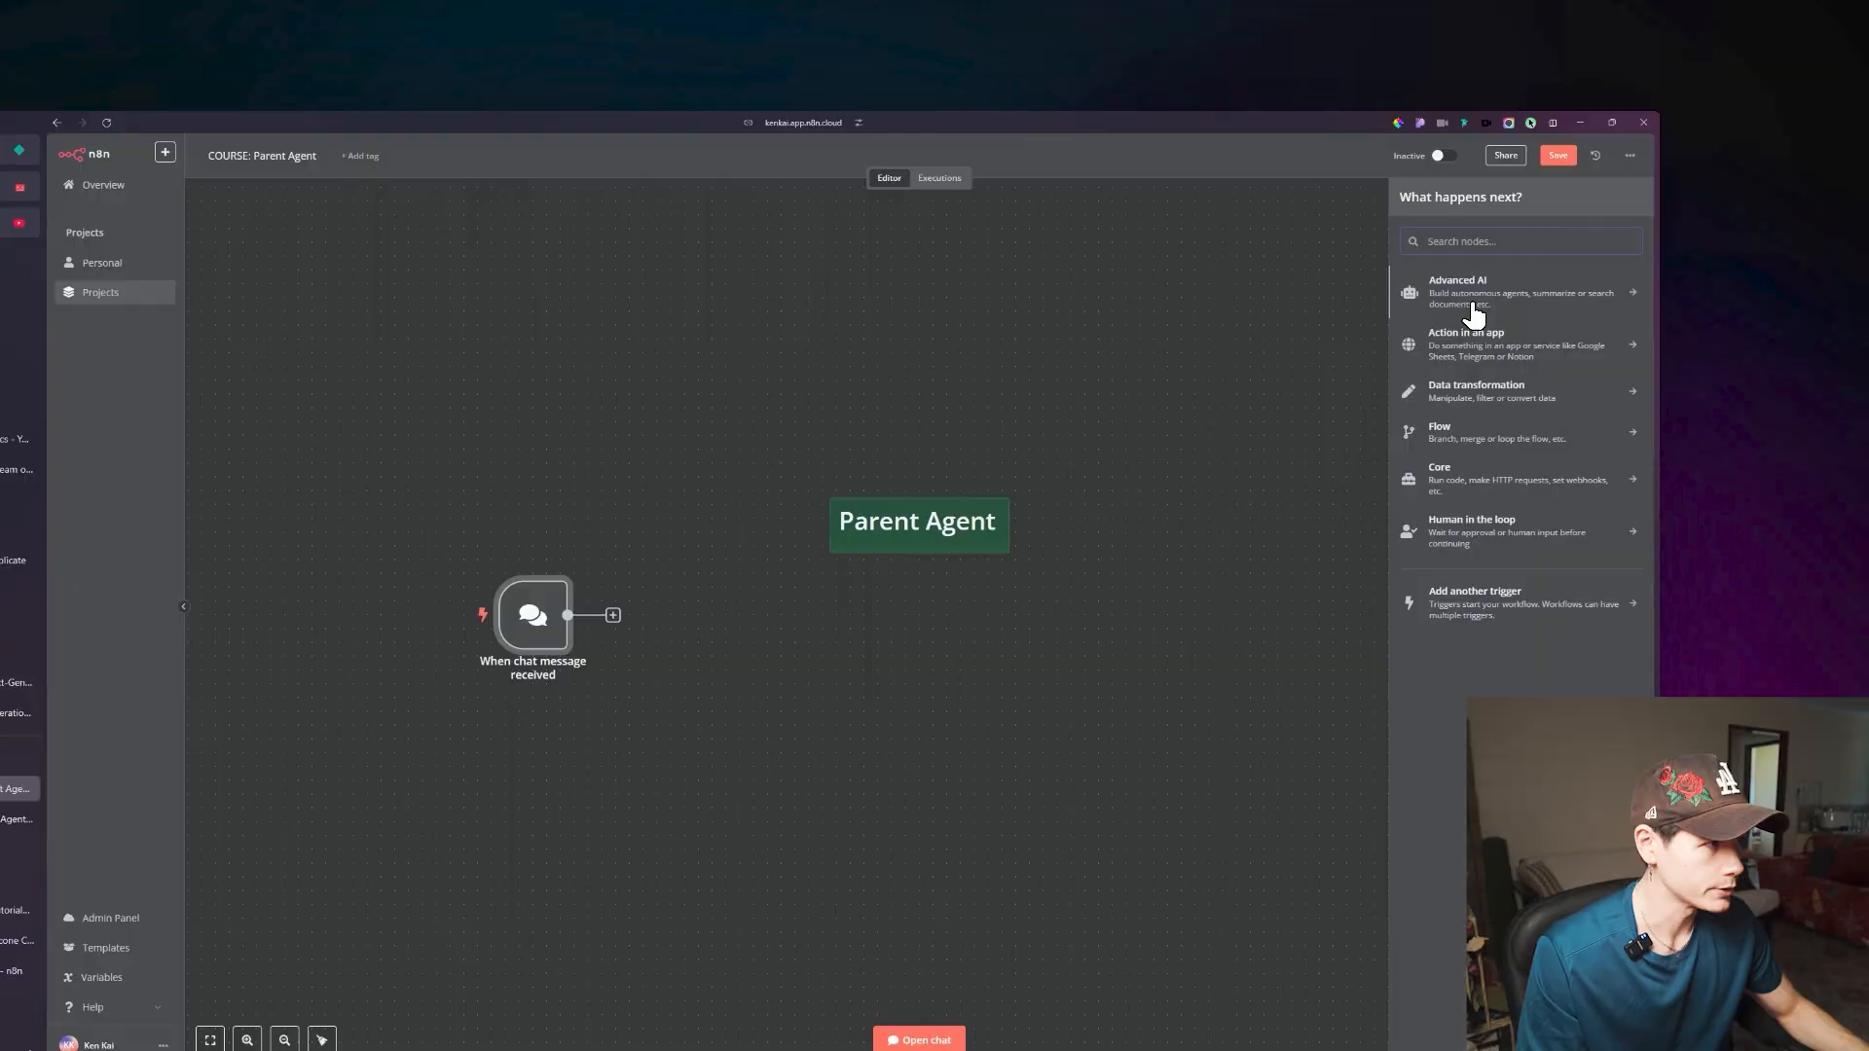
left_click(1611, 251)
left_click(1612, 255)
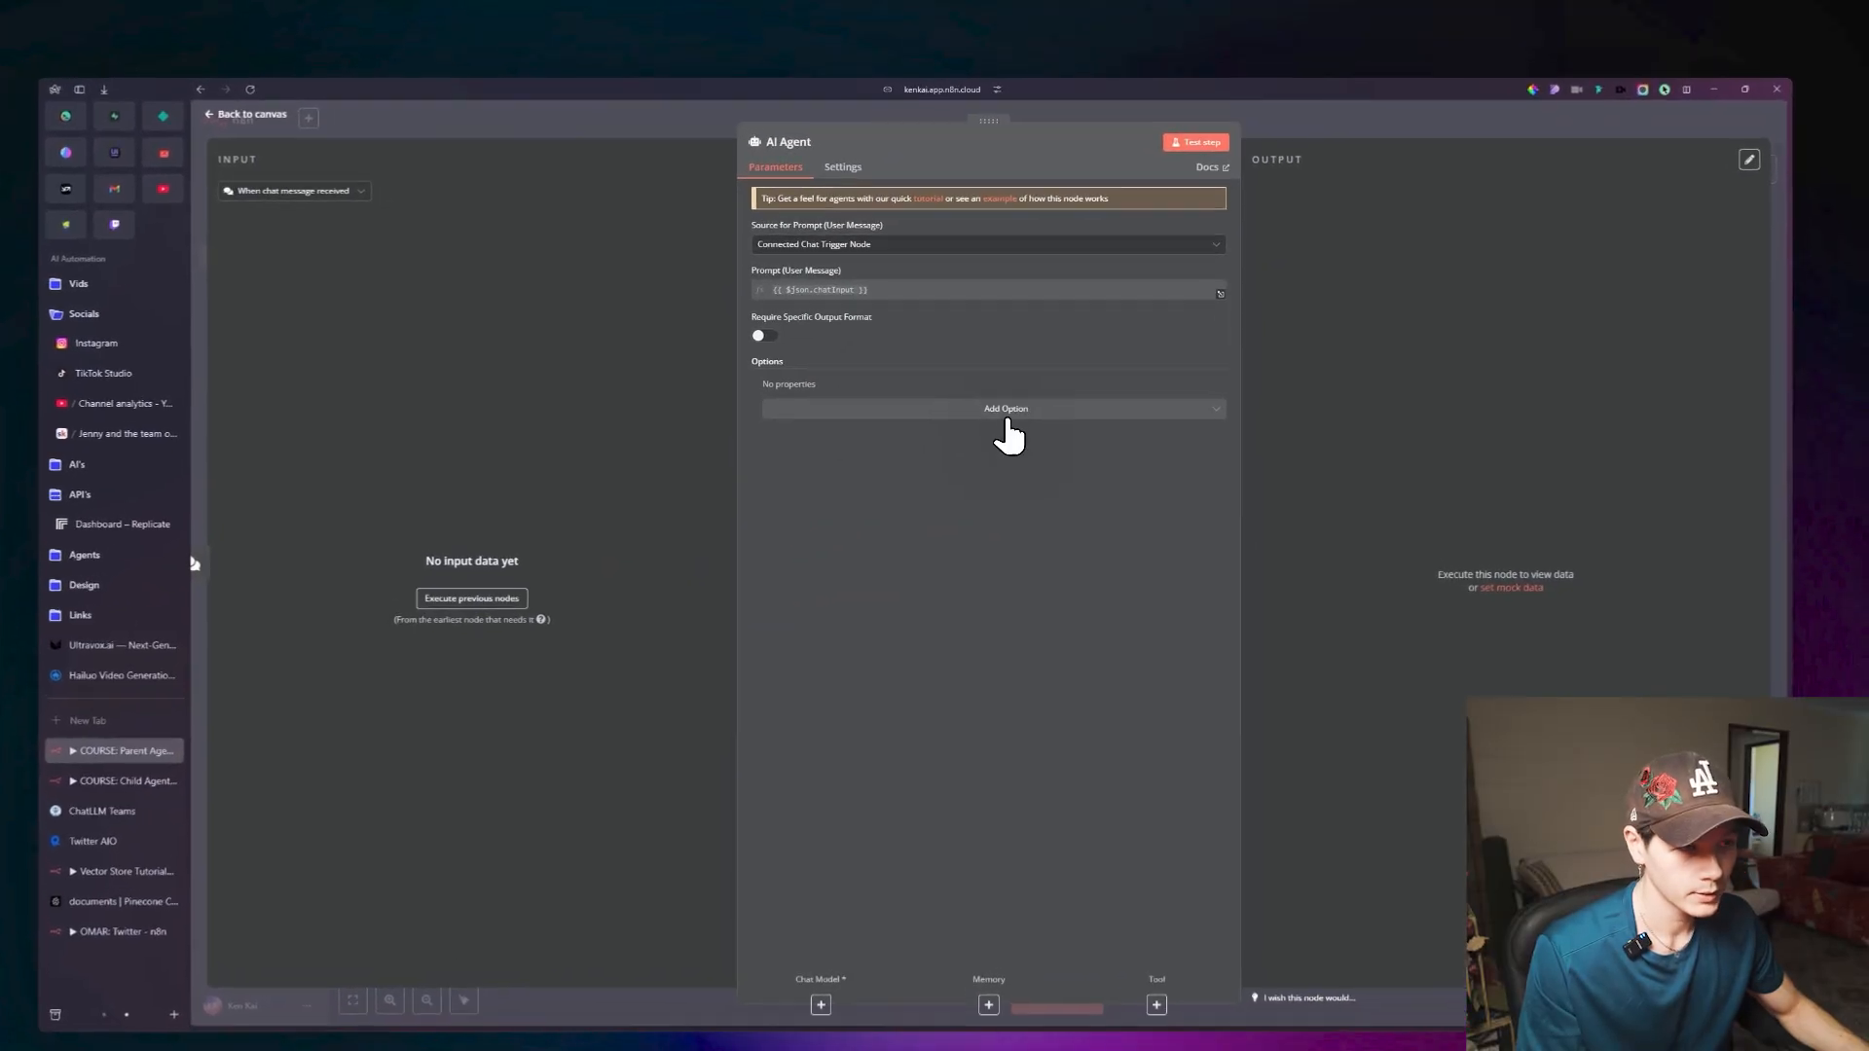
Add the System Message option to the AI Agent, enlarge its text box, and return to the canvas.
left_click(1007, 391)
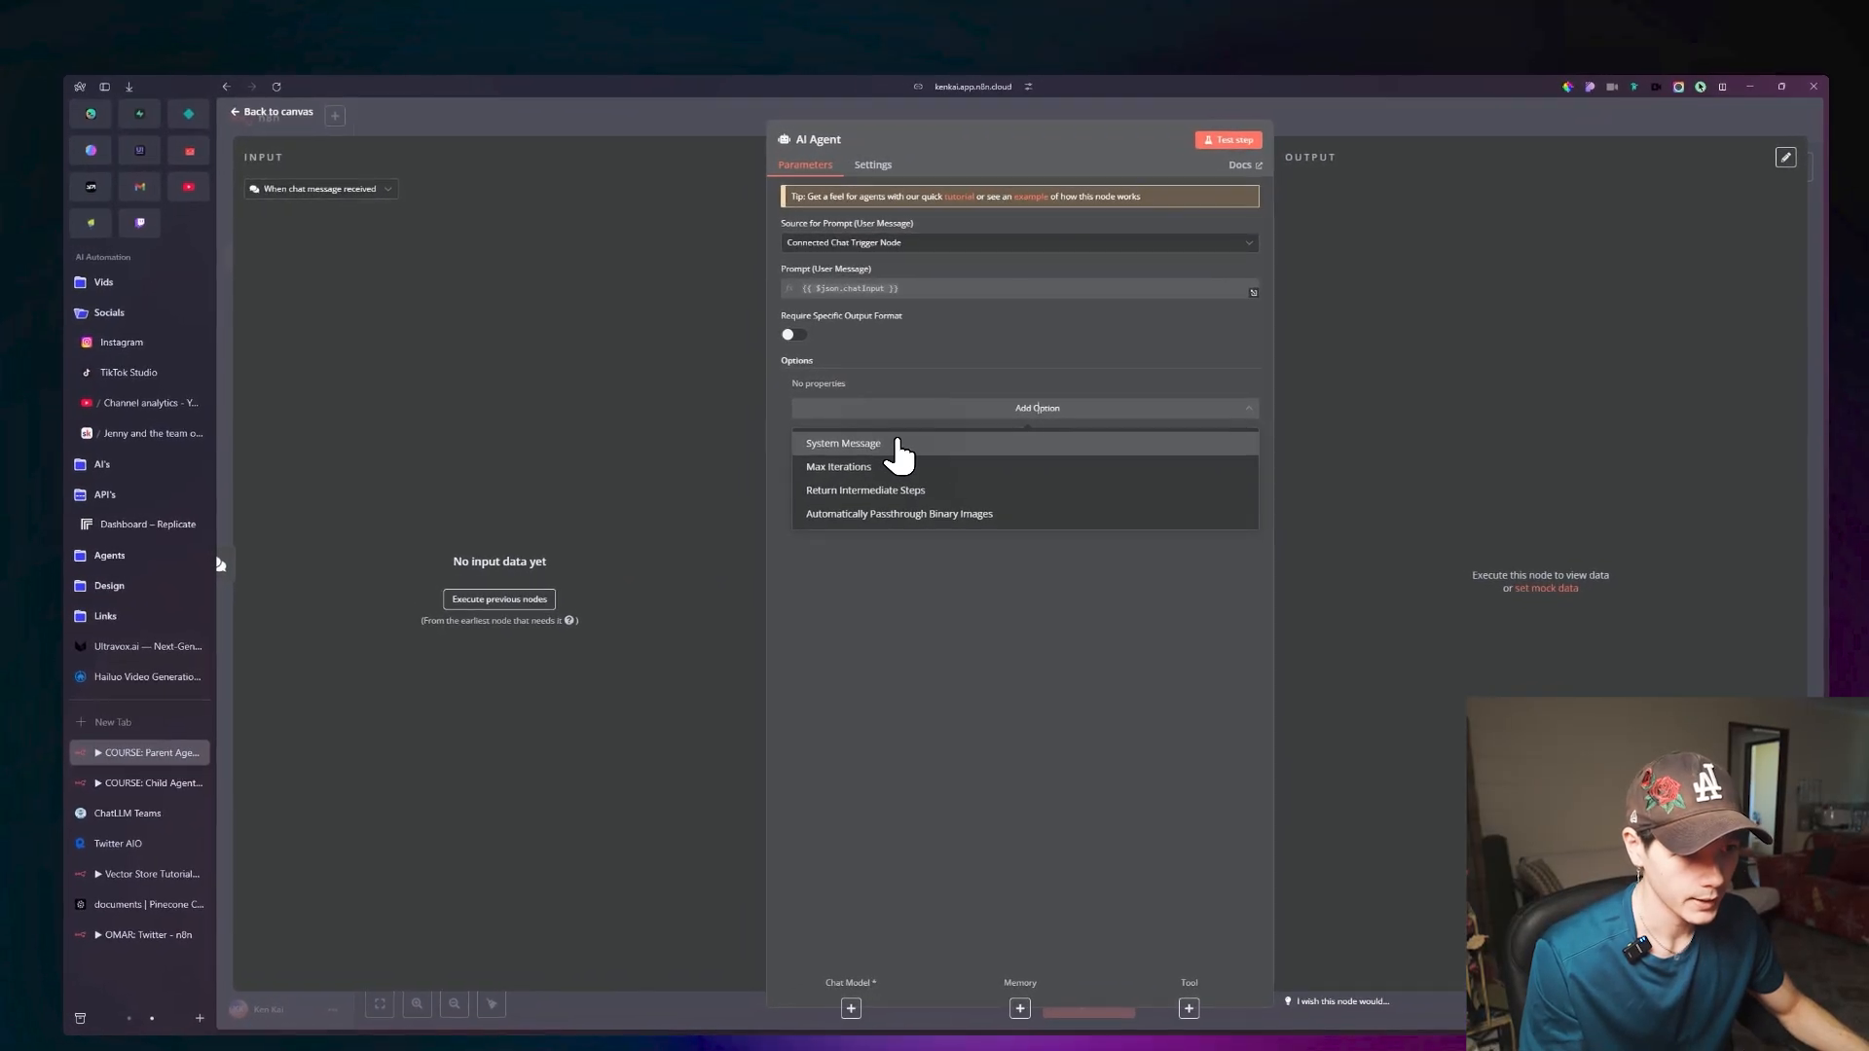
left_click(901, 443)
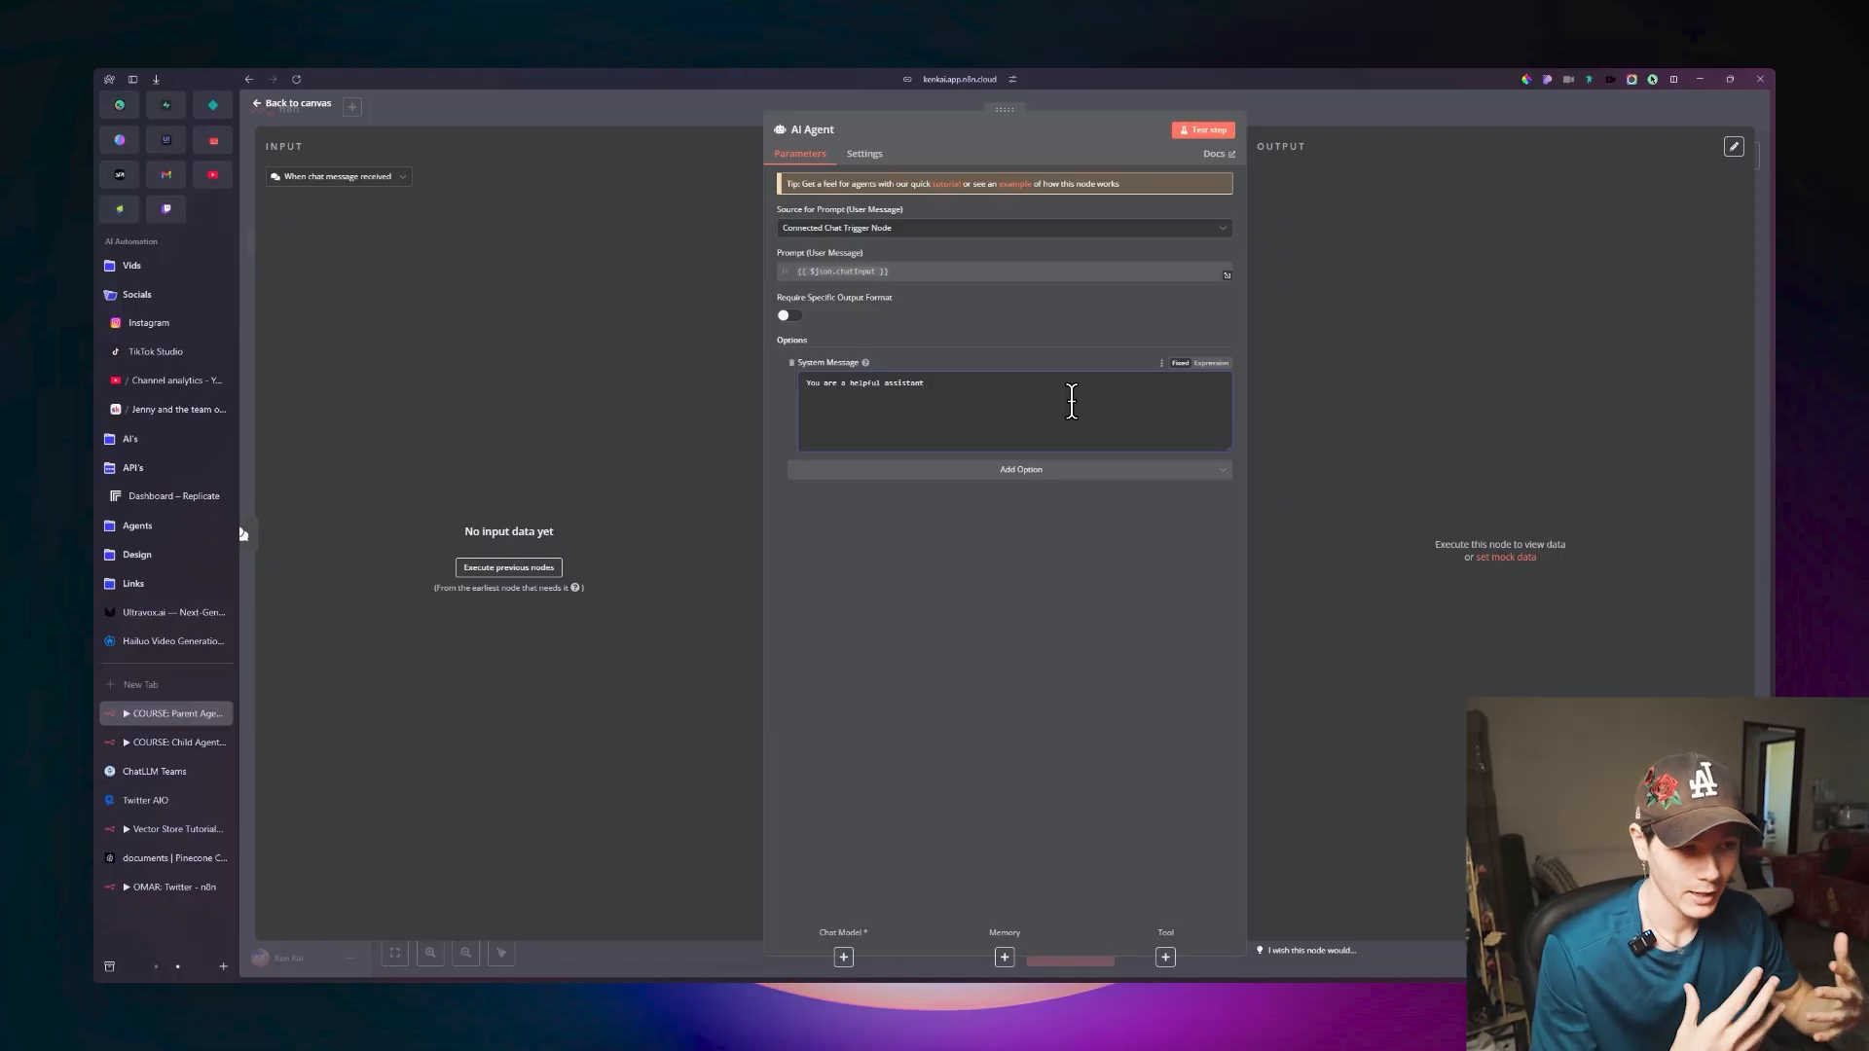
left_click_drag(1229, 448, 1228, 896)
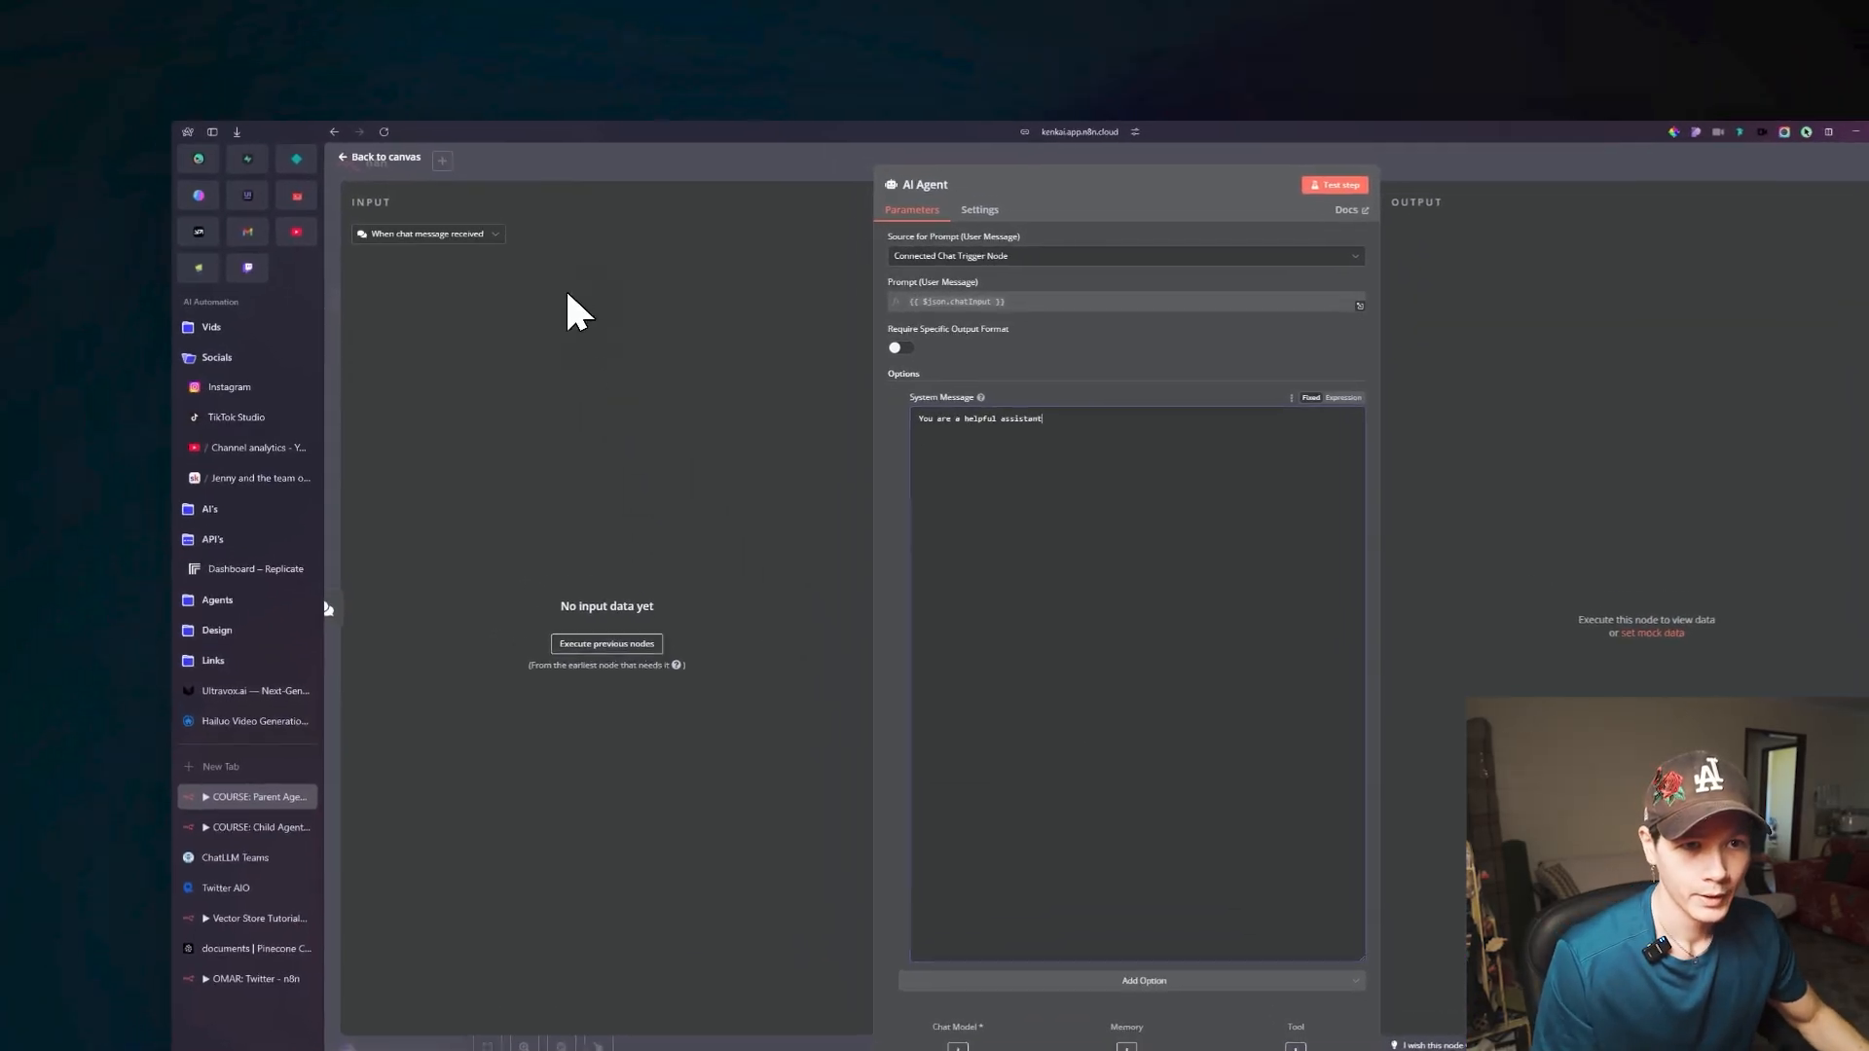
left_click(298, 103)
scroll(934, 491, "down", 3)
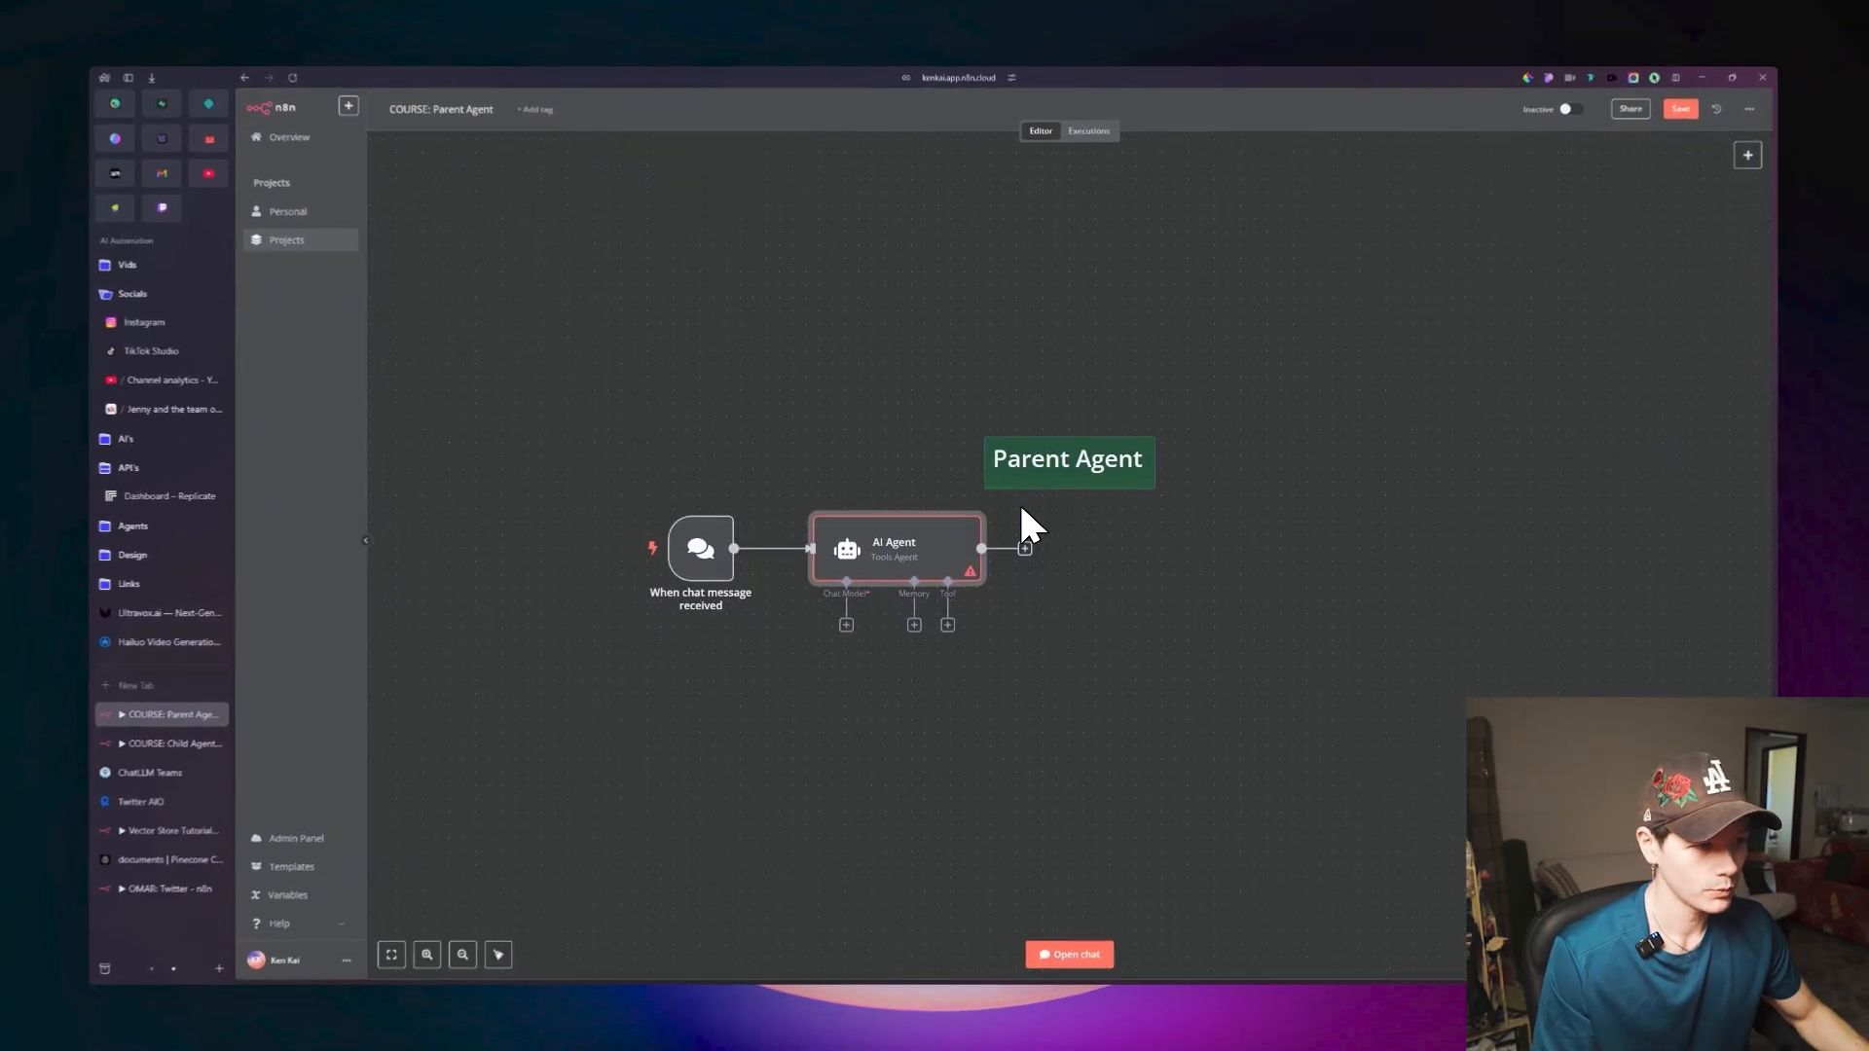
left_click_drag(1057, 645, 1076, 599)
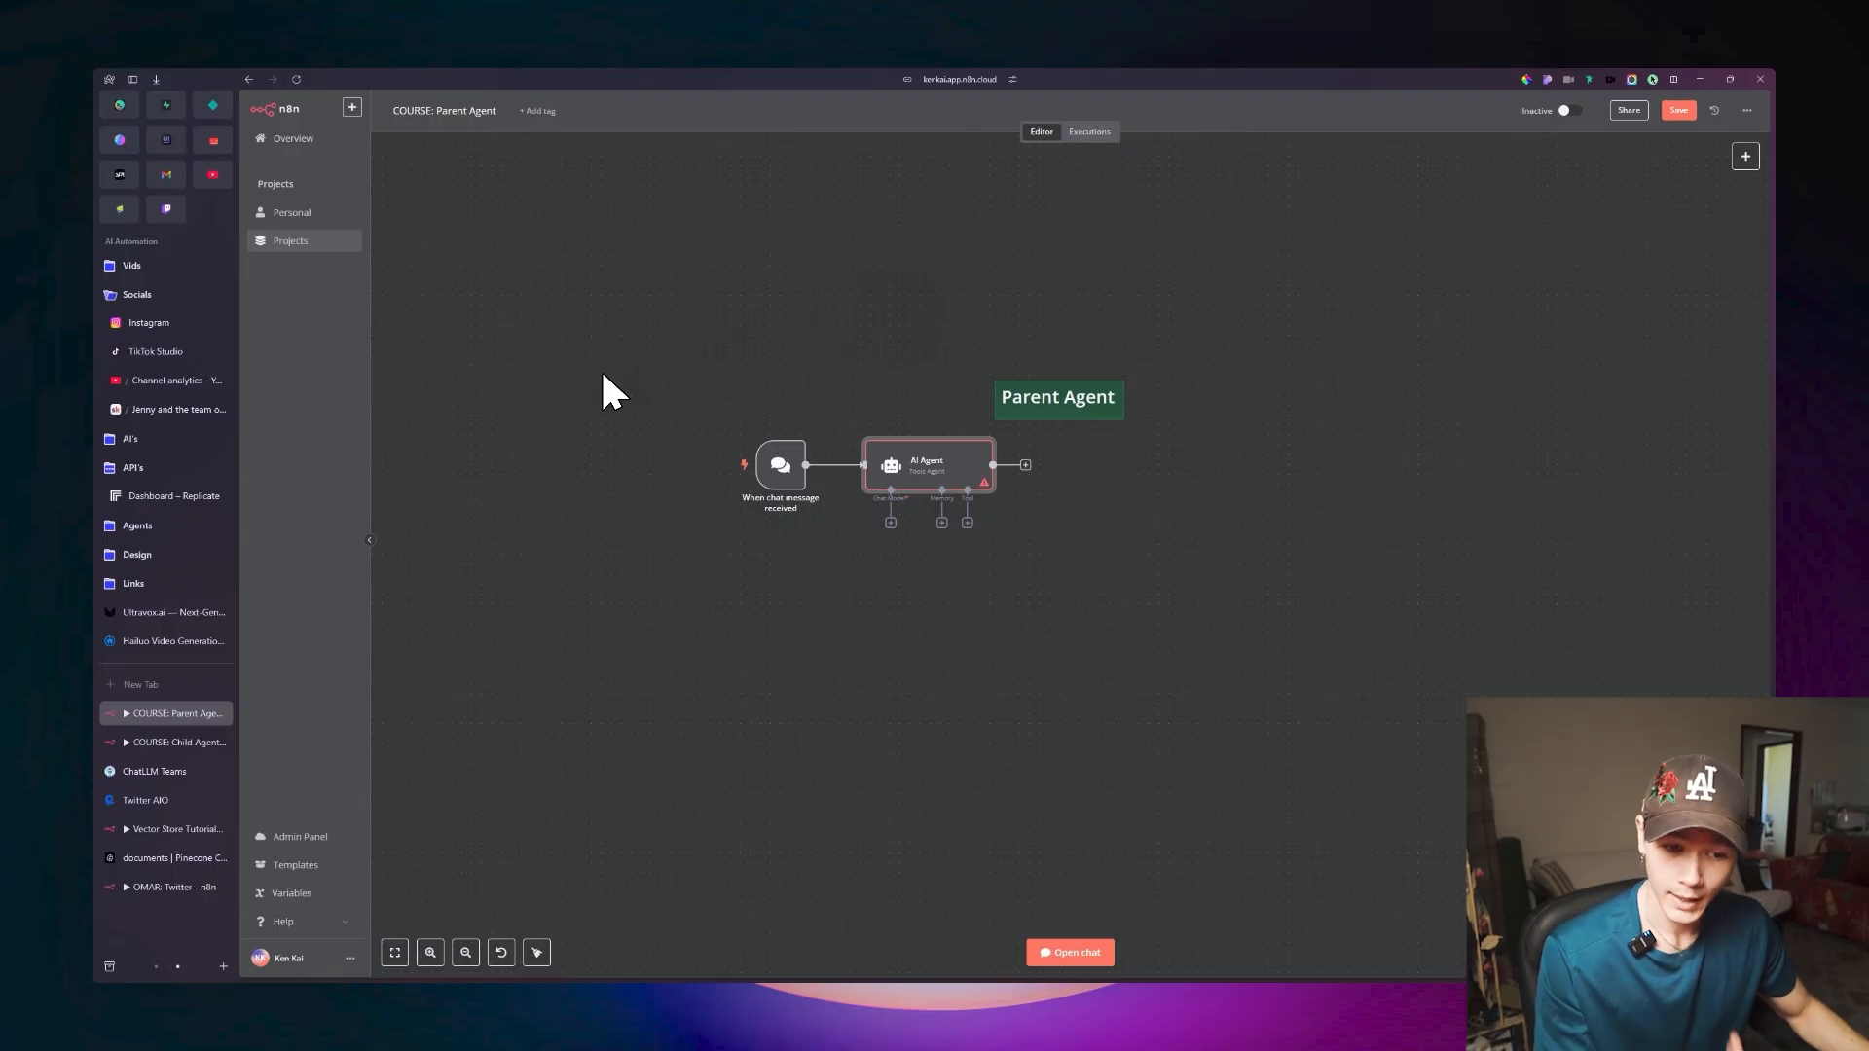
Check the Child Agent workflow, return to the Parent Agent workflow, and move its note directly above the AI Agent node.
left_click(185, 738)
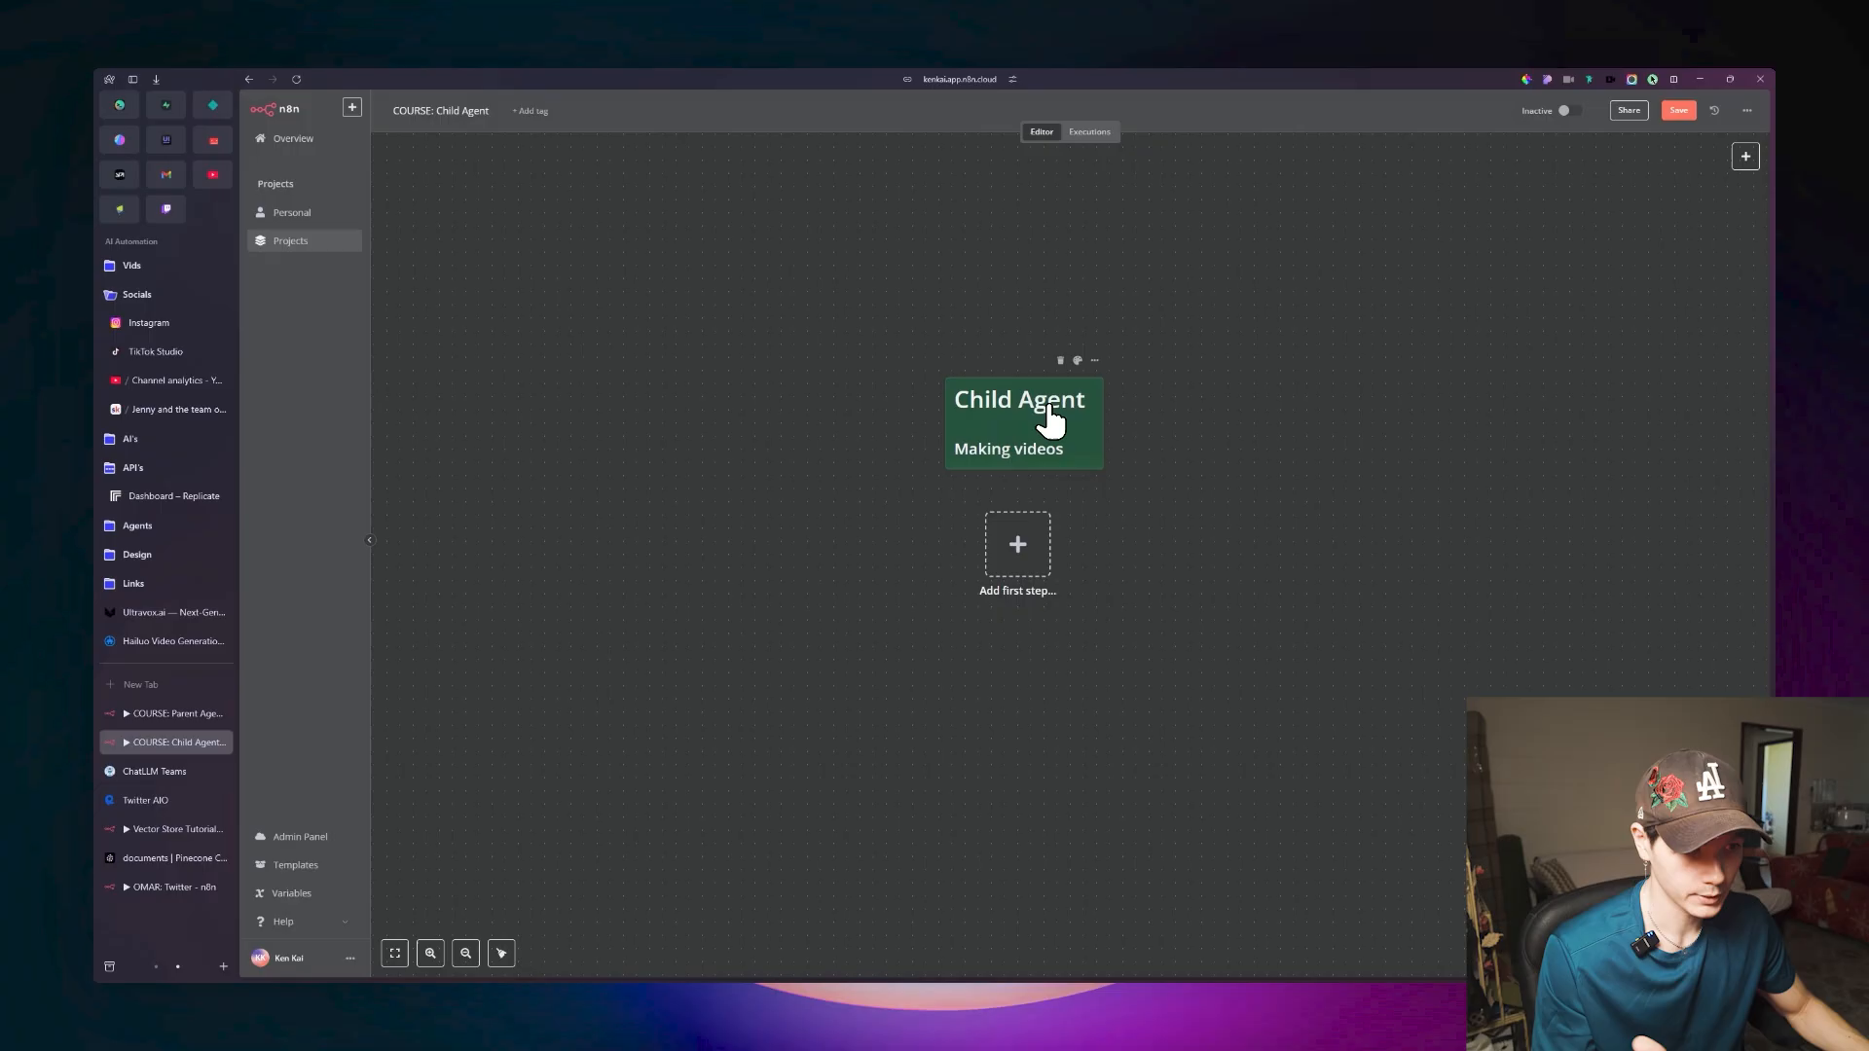
left_click(198, 711)
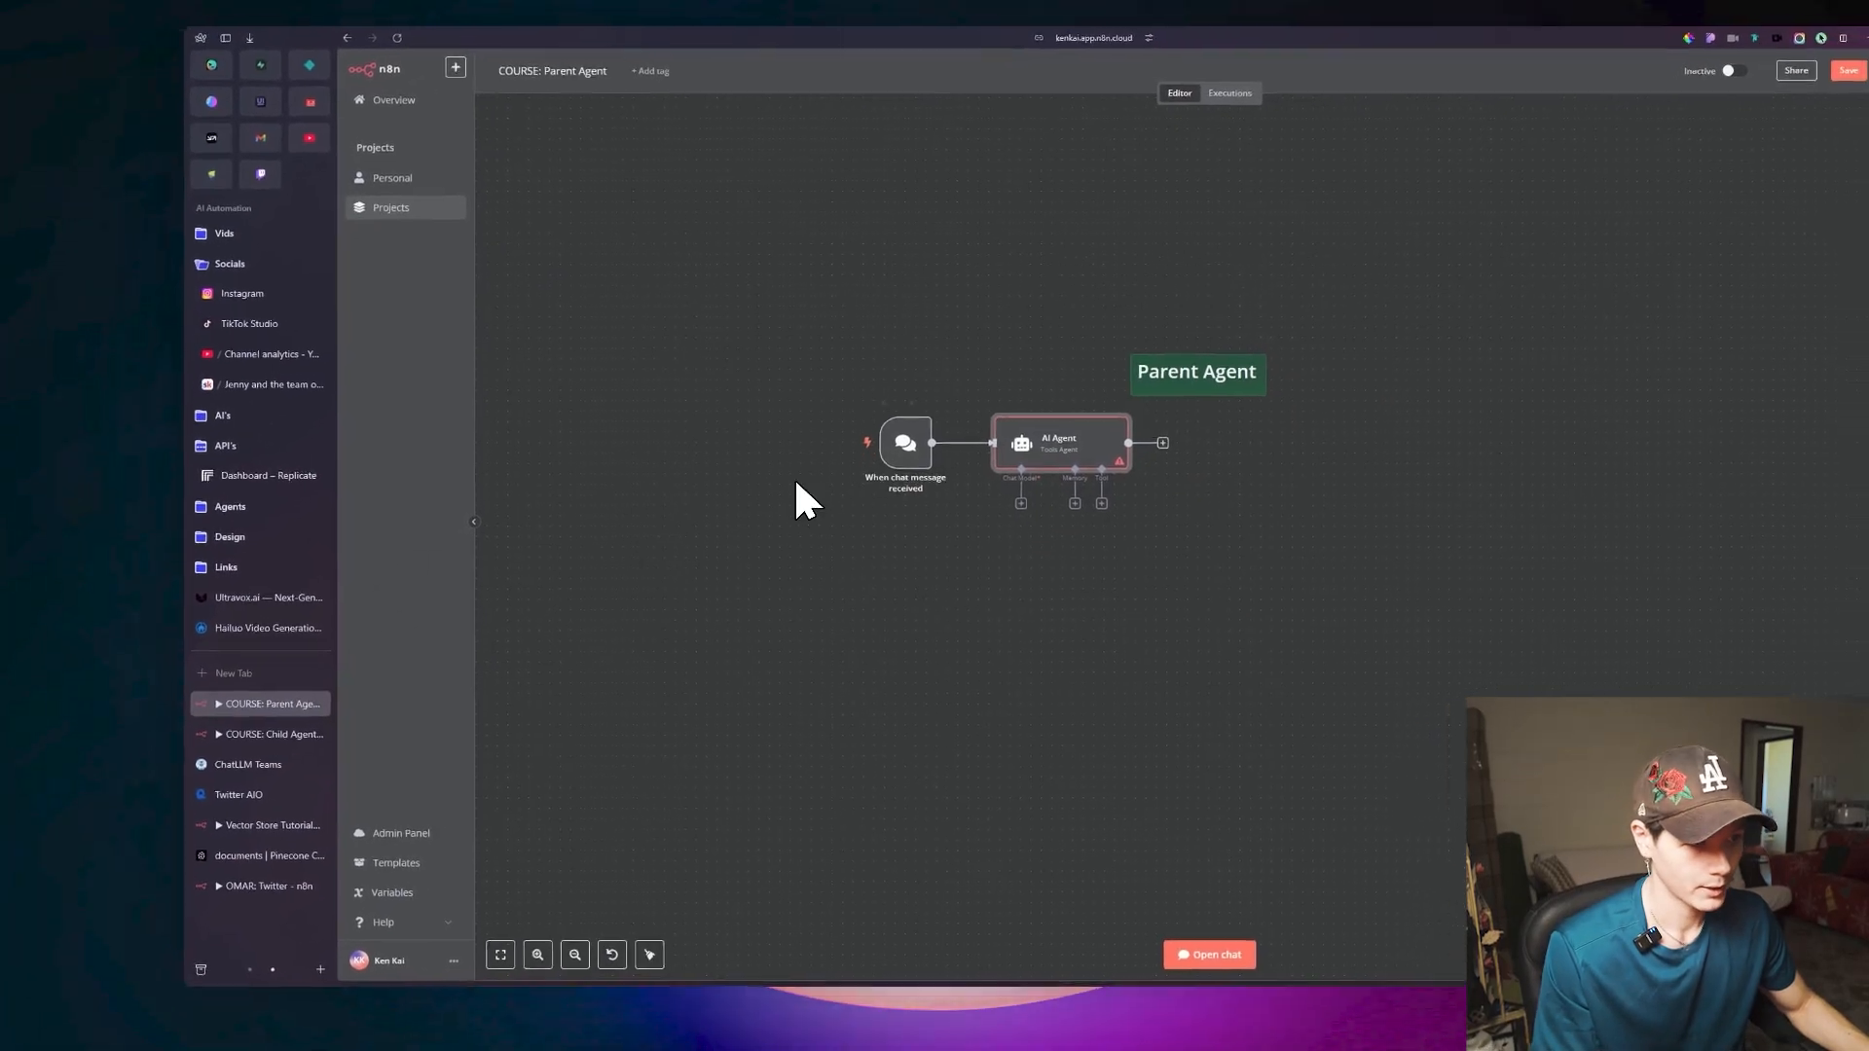
left_click_drag(1266, 361, 1150, 342)
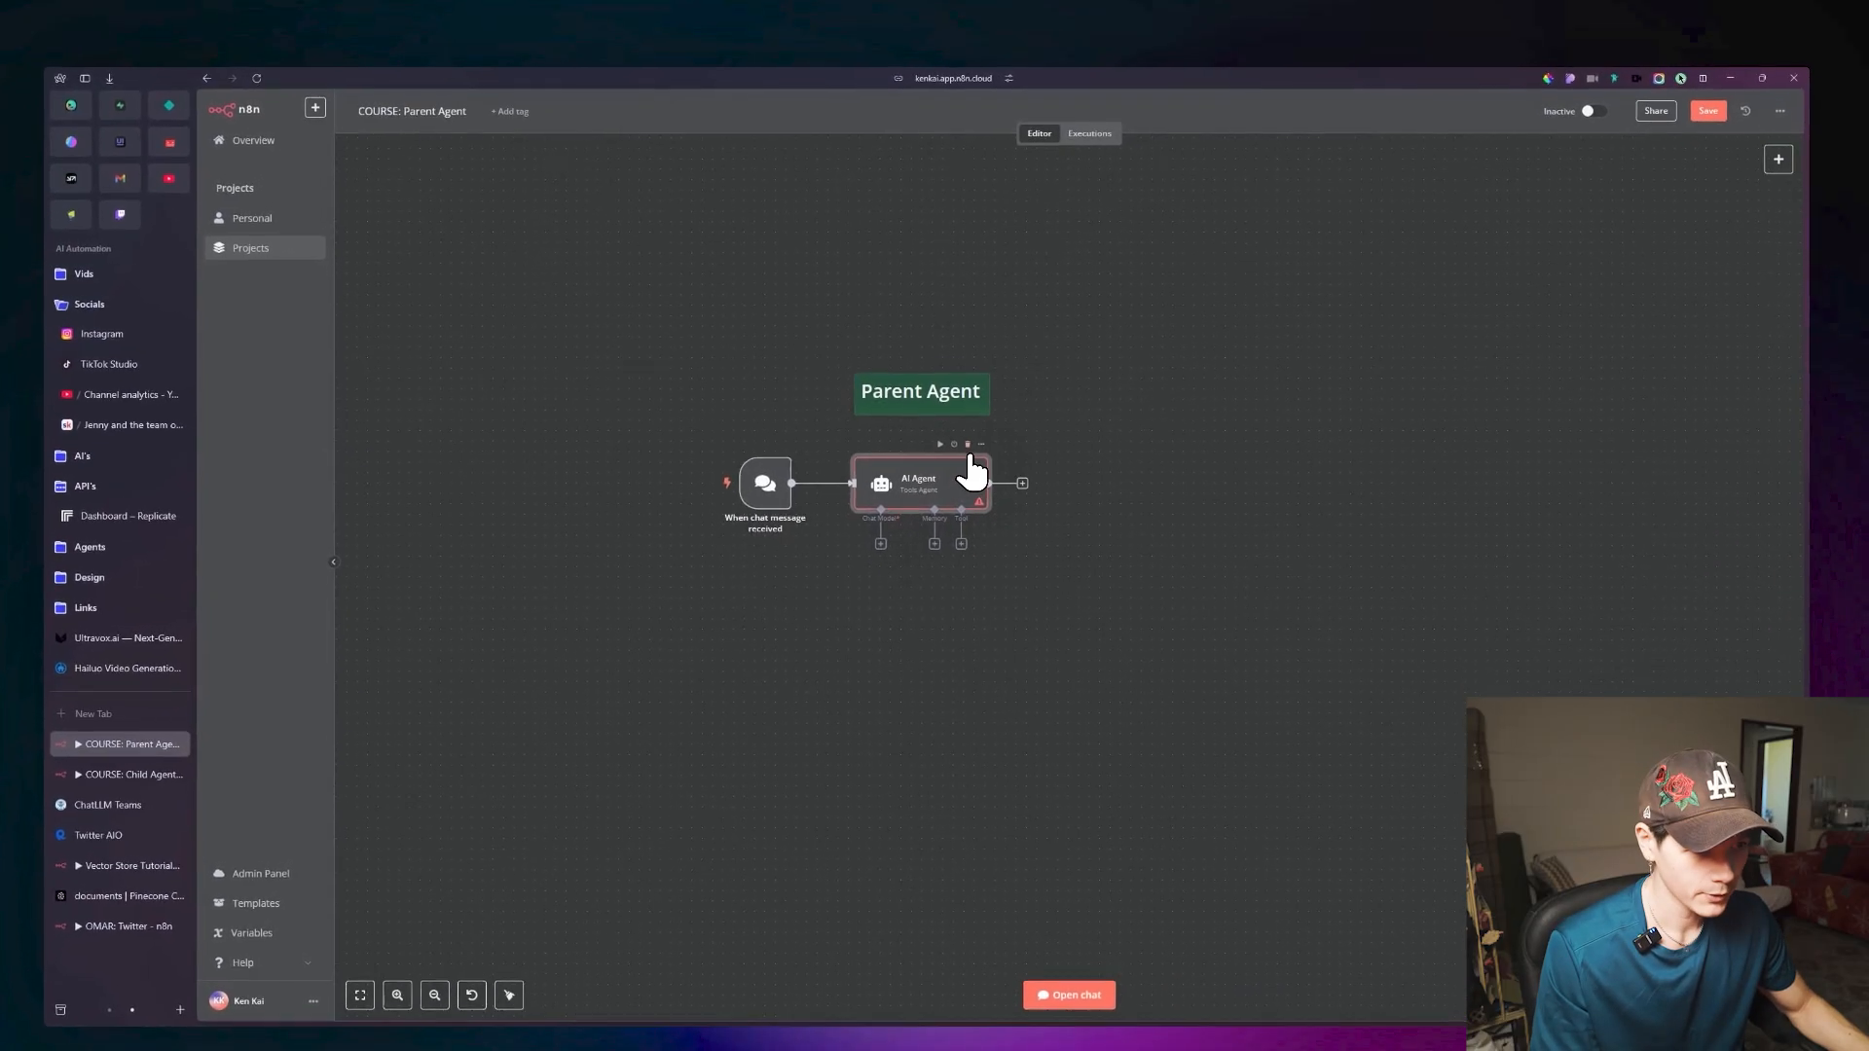
Delete the AI Agent and chat message trigger nodes, clearing the workflow down to the Parent Agent note.
left_click(968, 445)
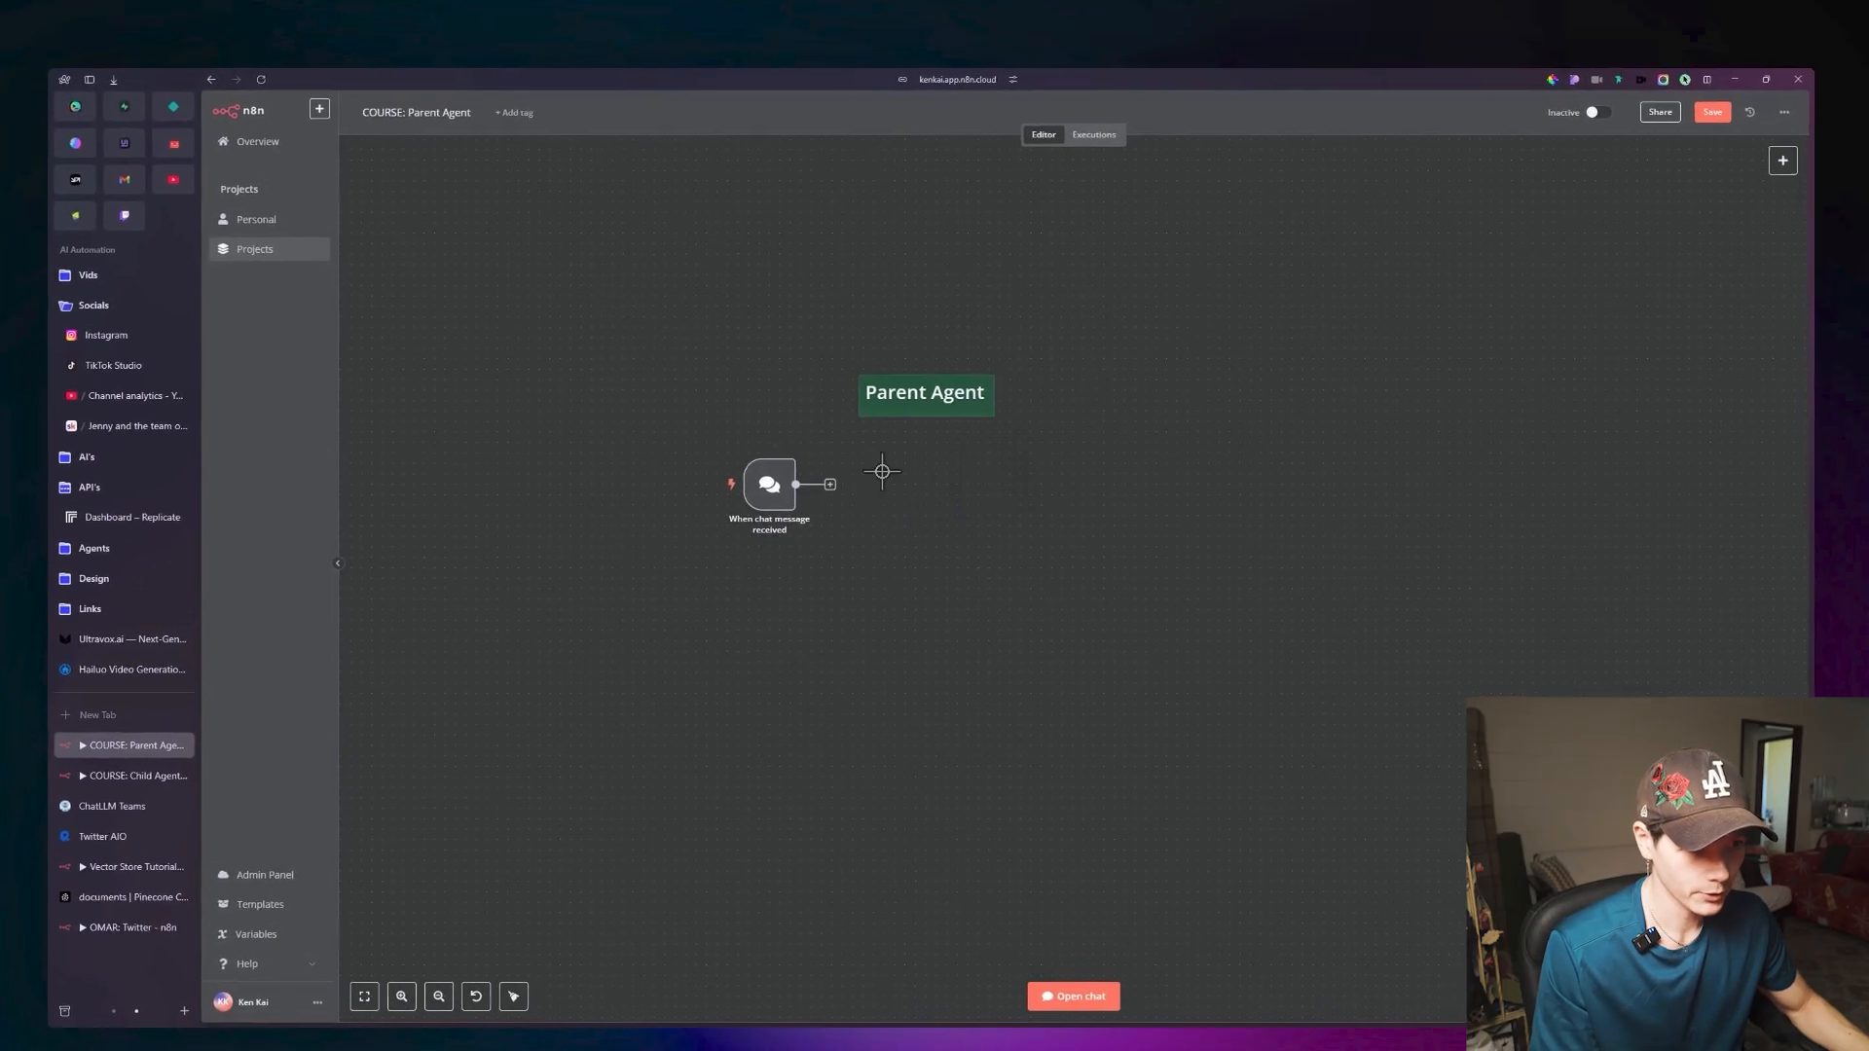
left_click_drag(769, 479, 666, 479)
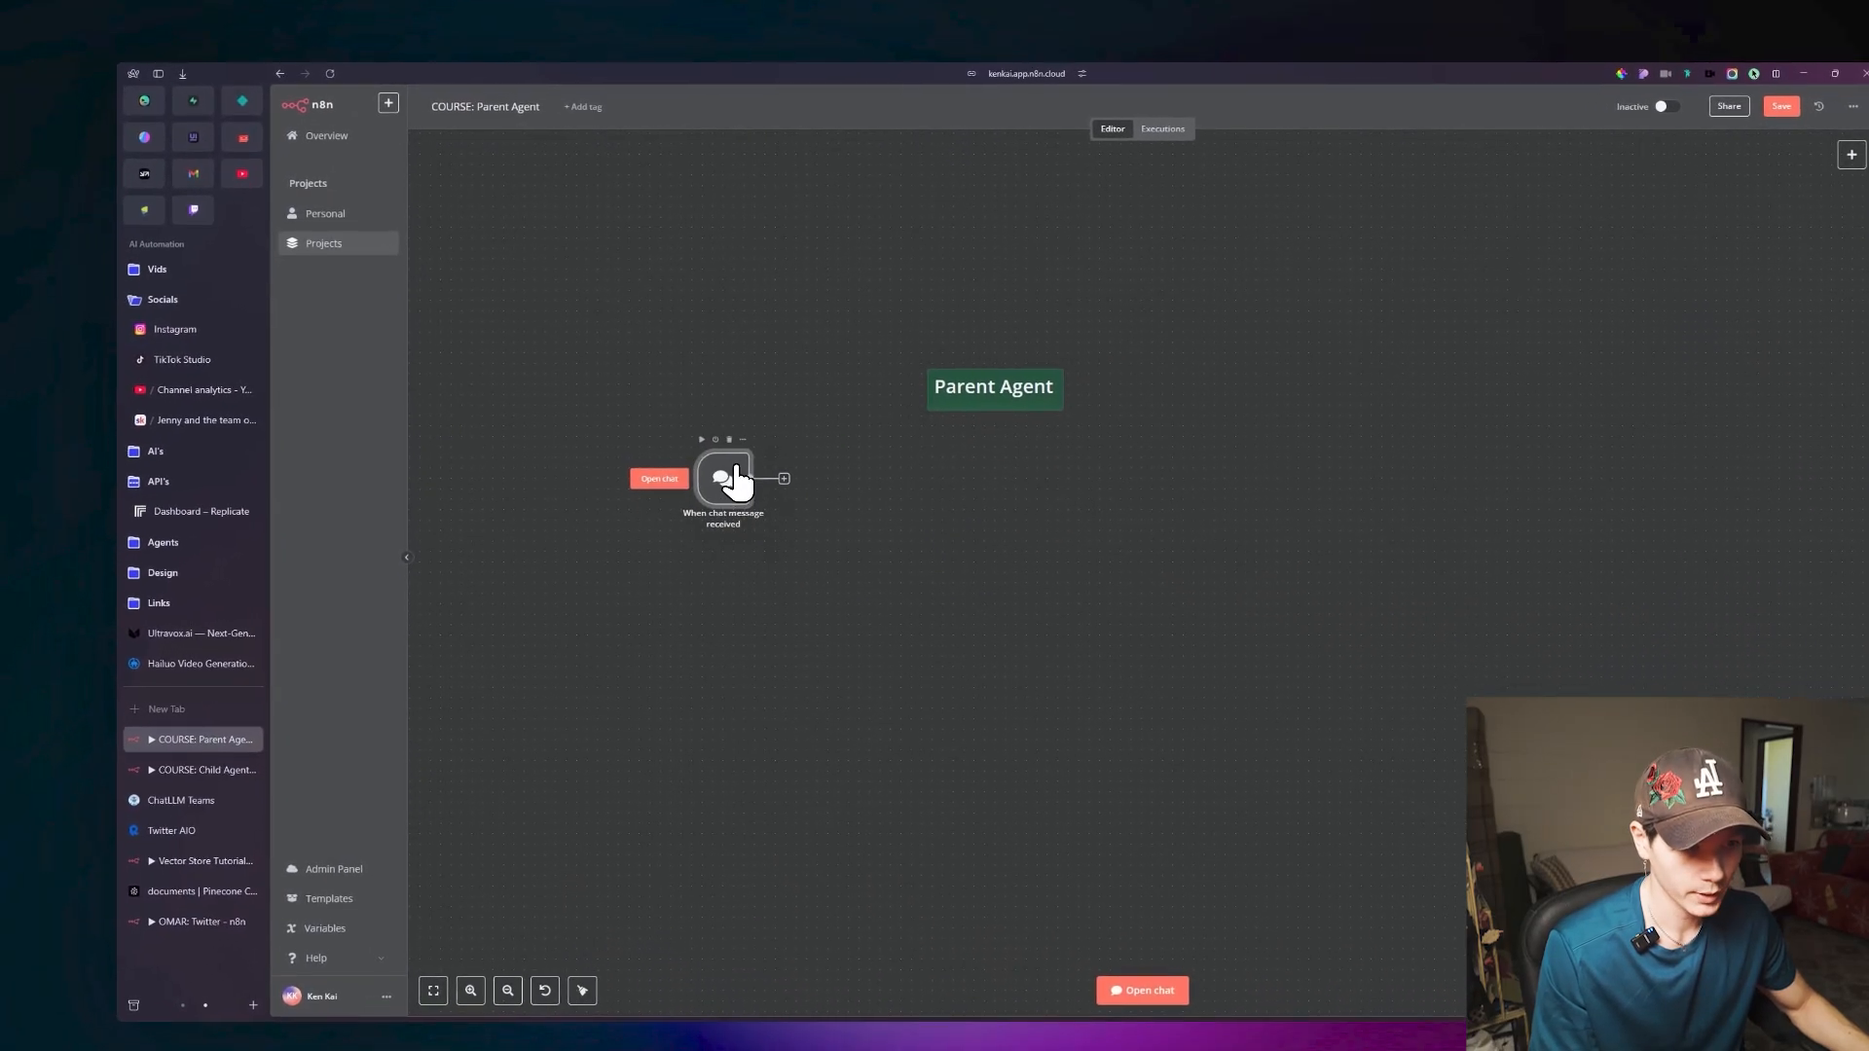
left_click(729, 439)
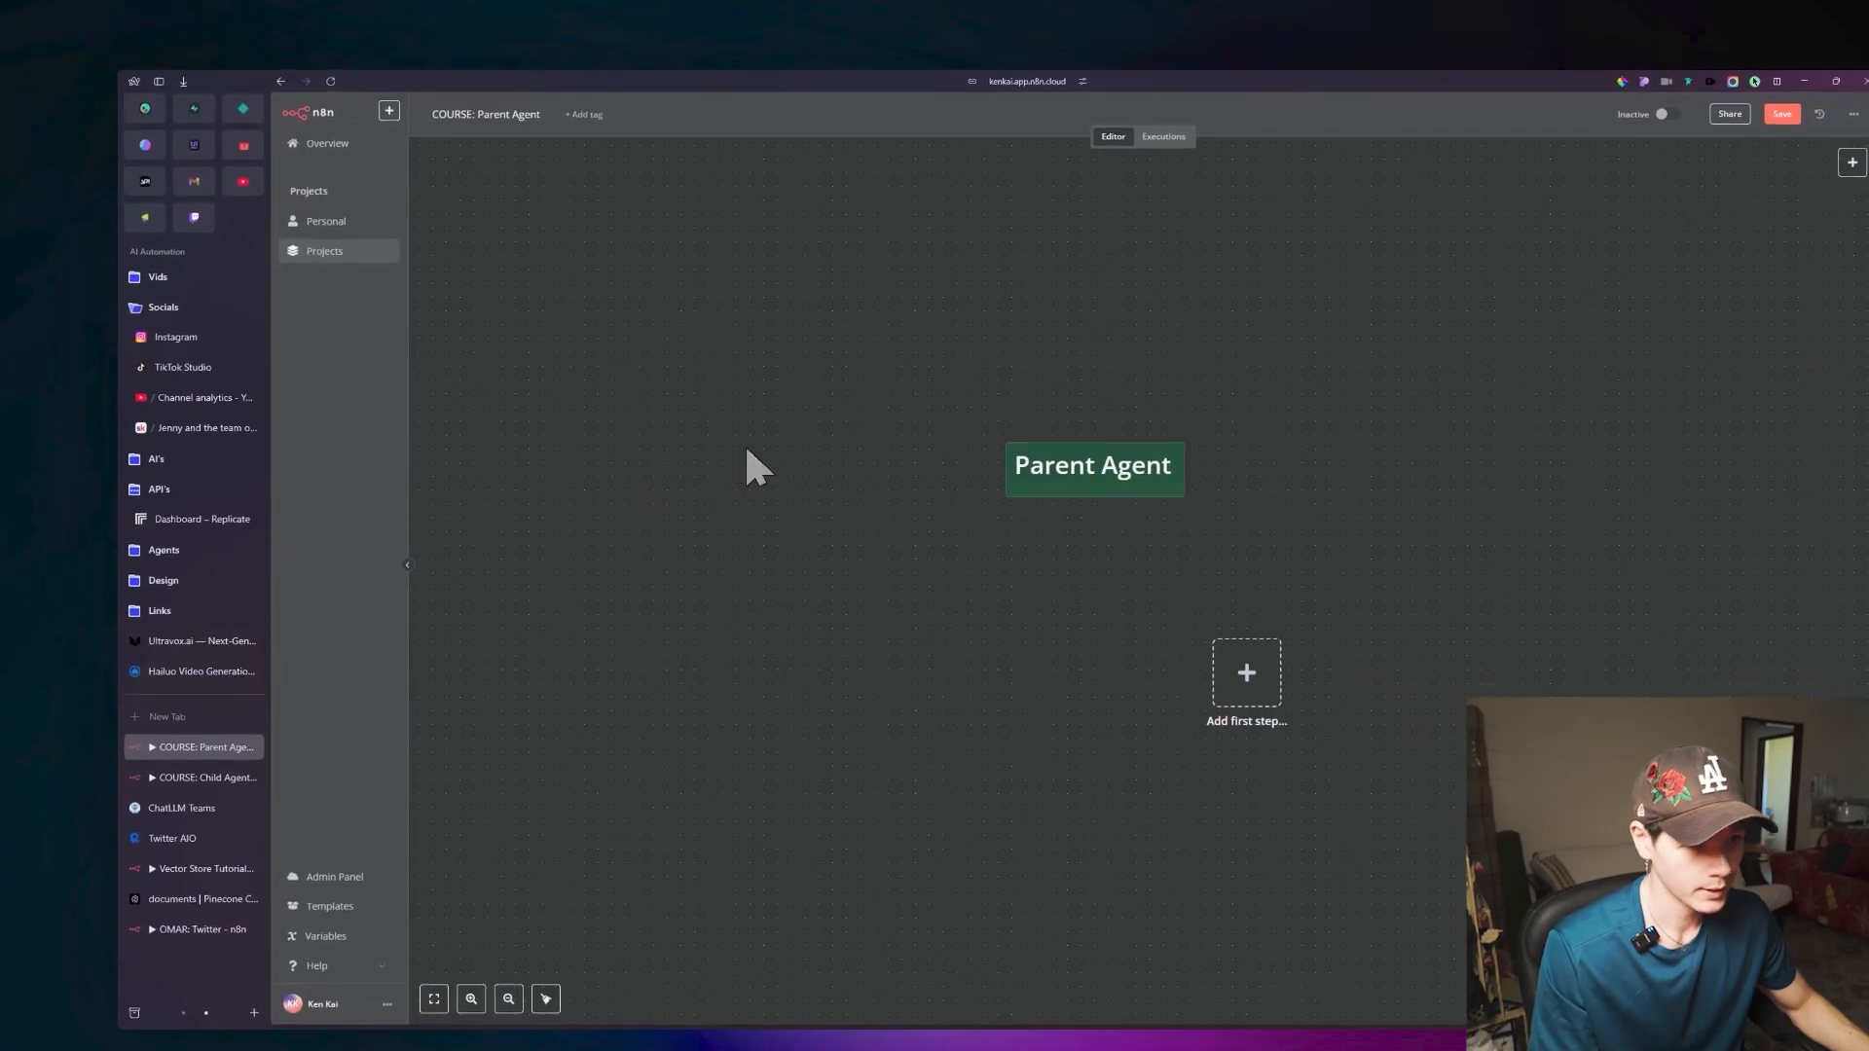
Add a new On chat message trigger and place its node below and left of the Parent Agent note.
left_click(1569, 238)
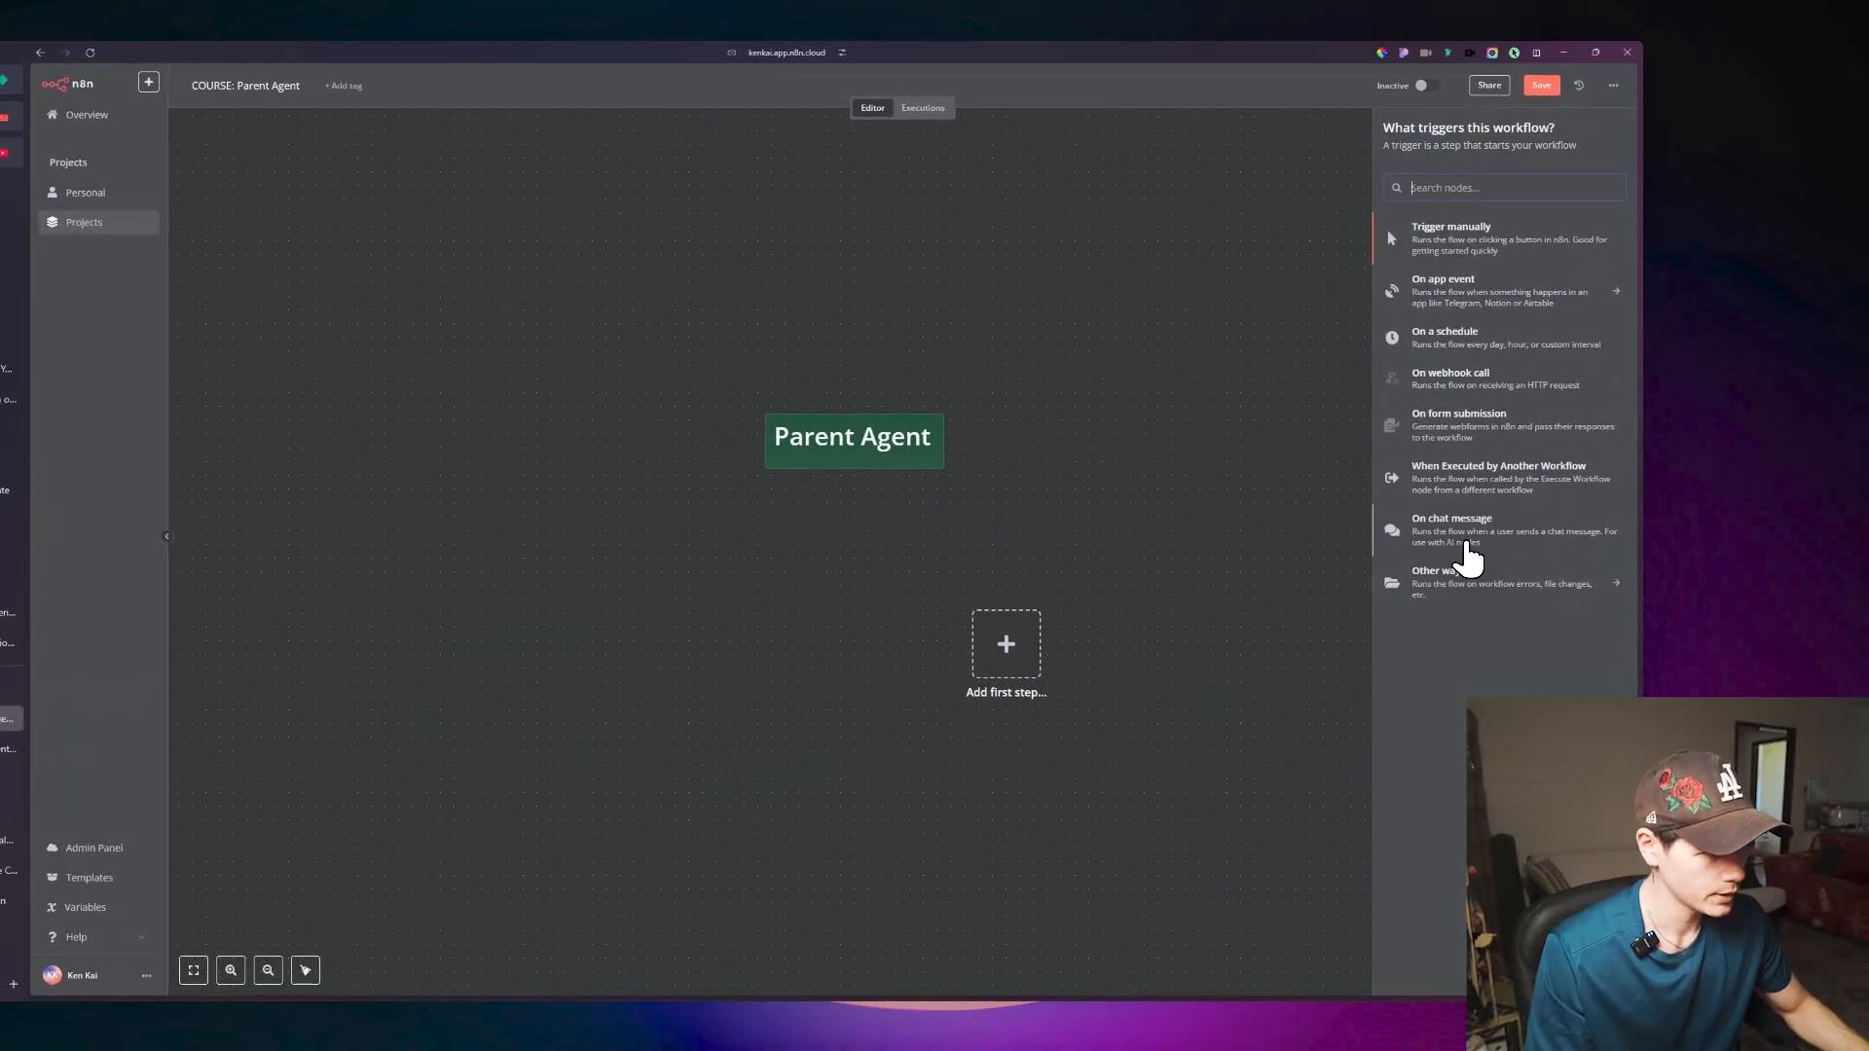
left_click(1465, 545)
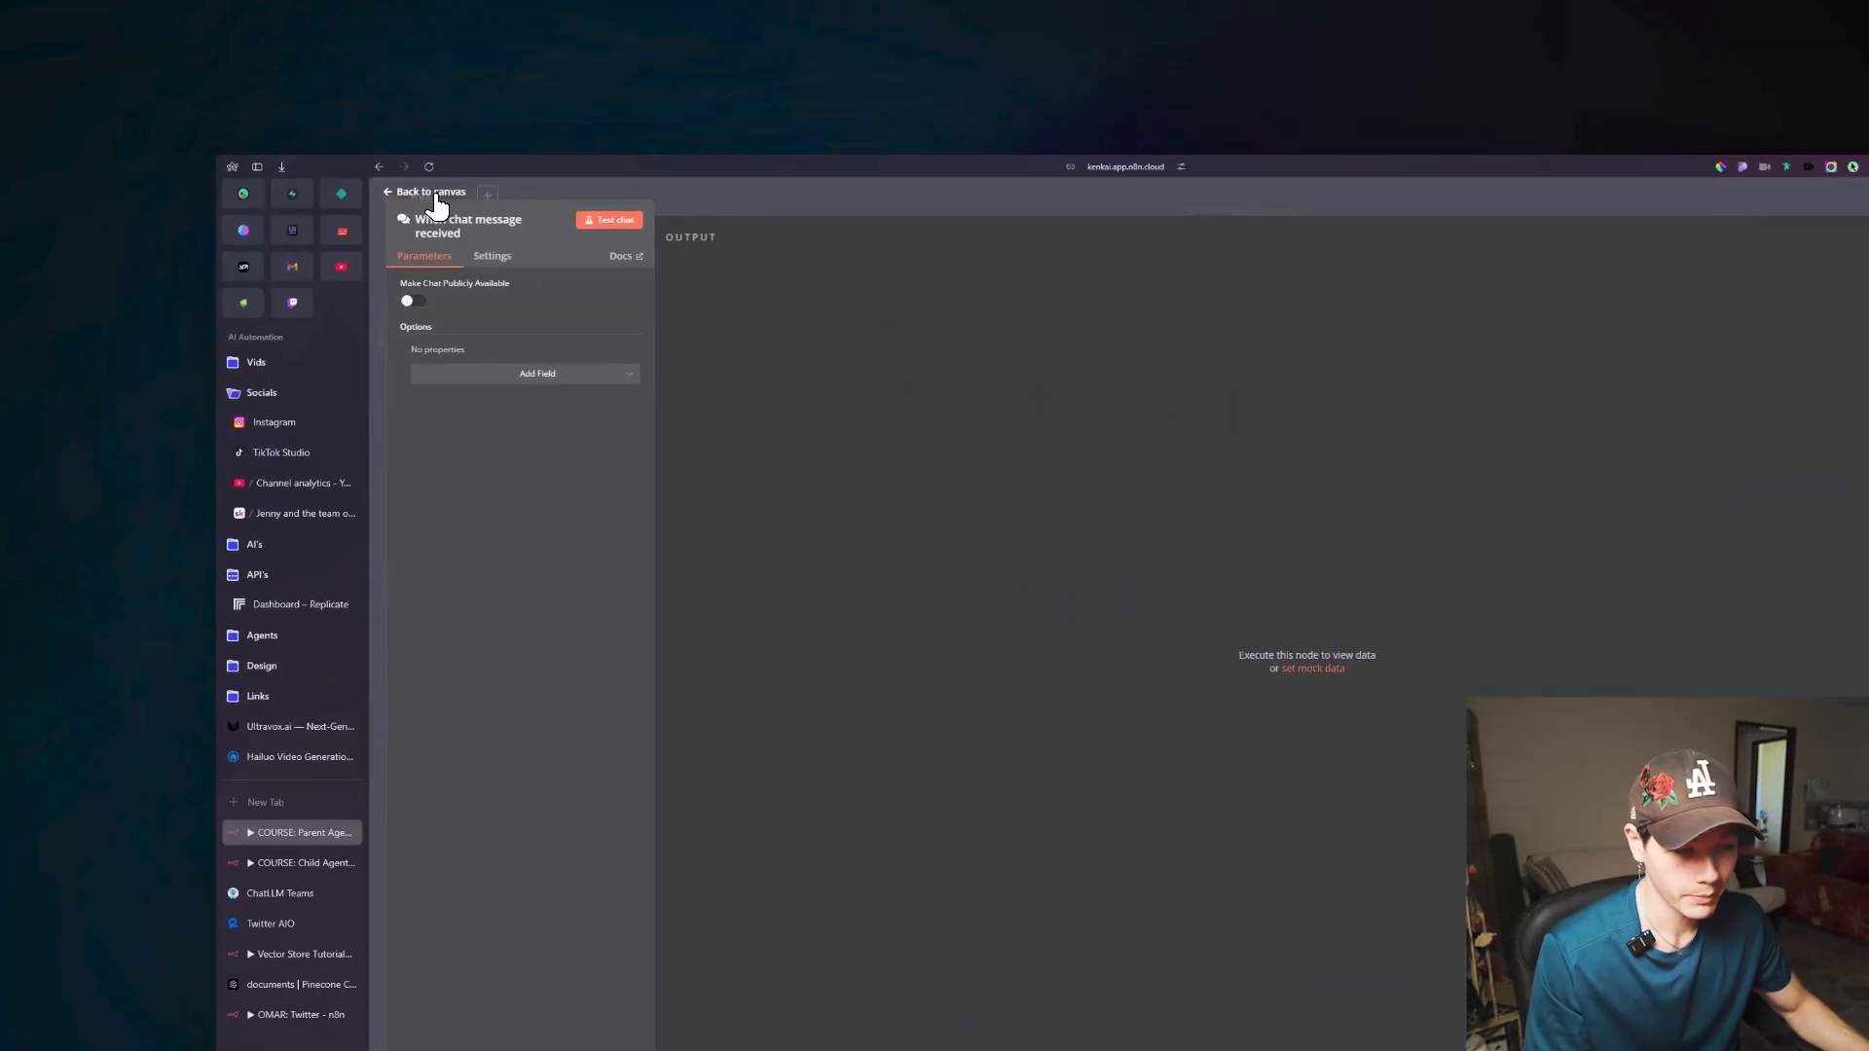
left_click(434, 194)
left_click_drag(1221, 718, 842, 584)
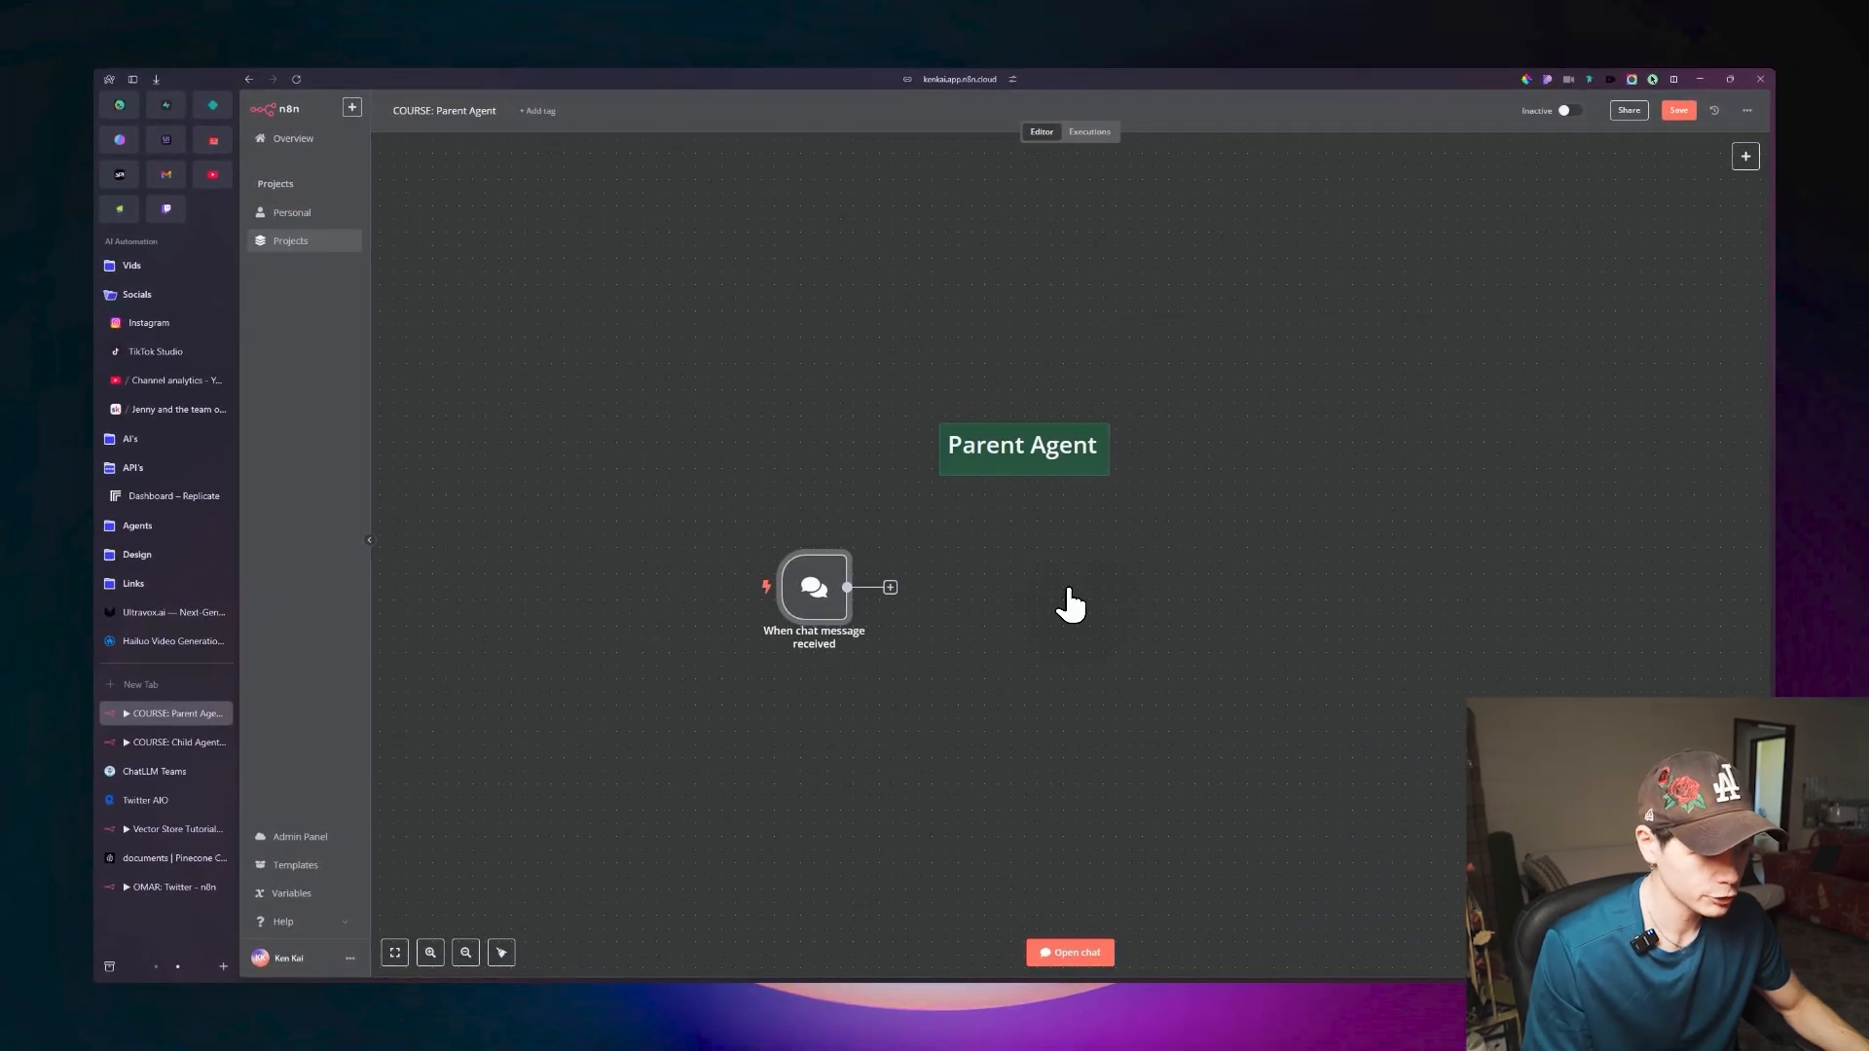
scroll(1069, 590, "down", 2)
left_click_drag(1124, 597, 1066, 565)
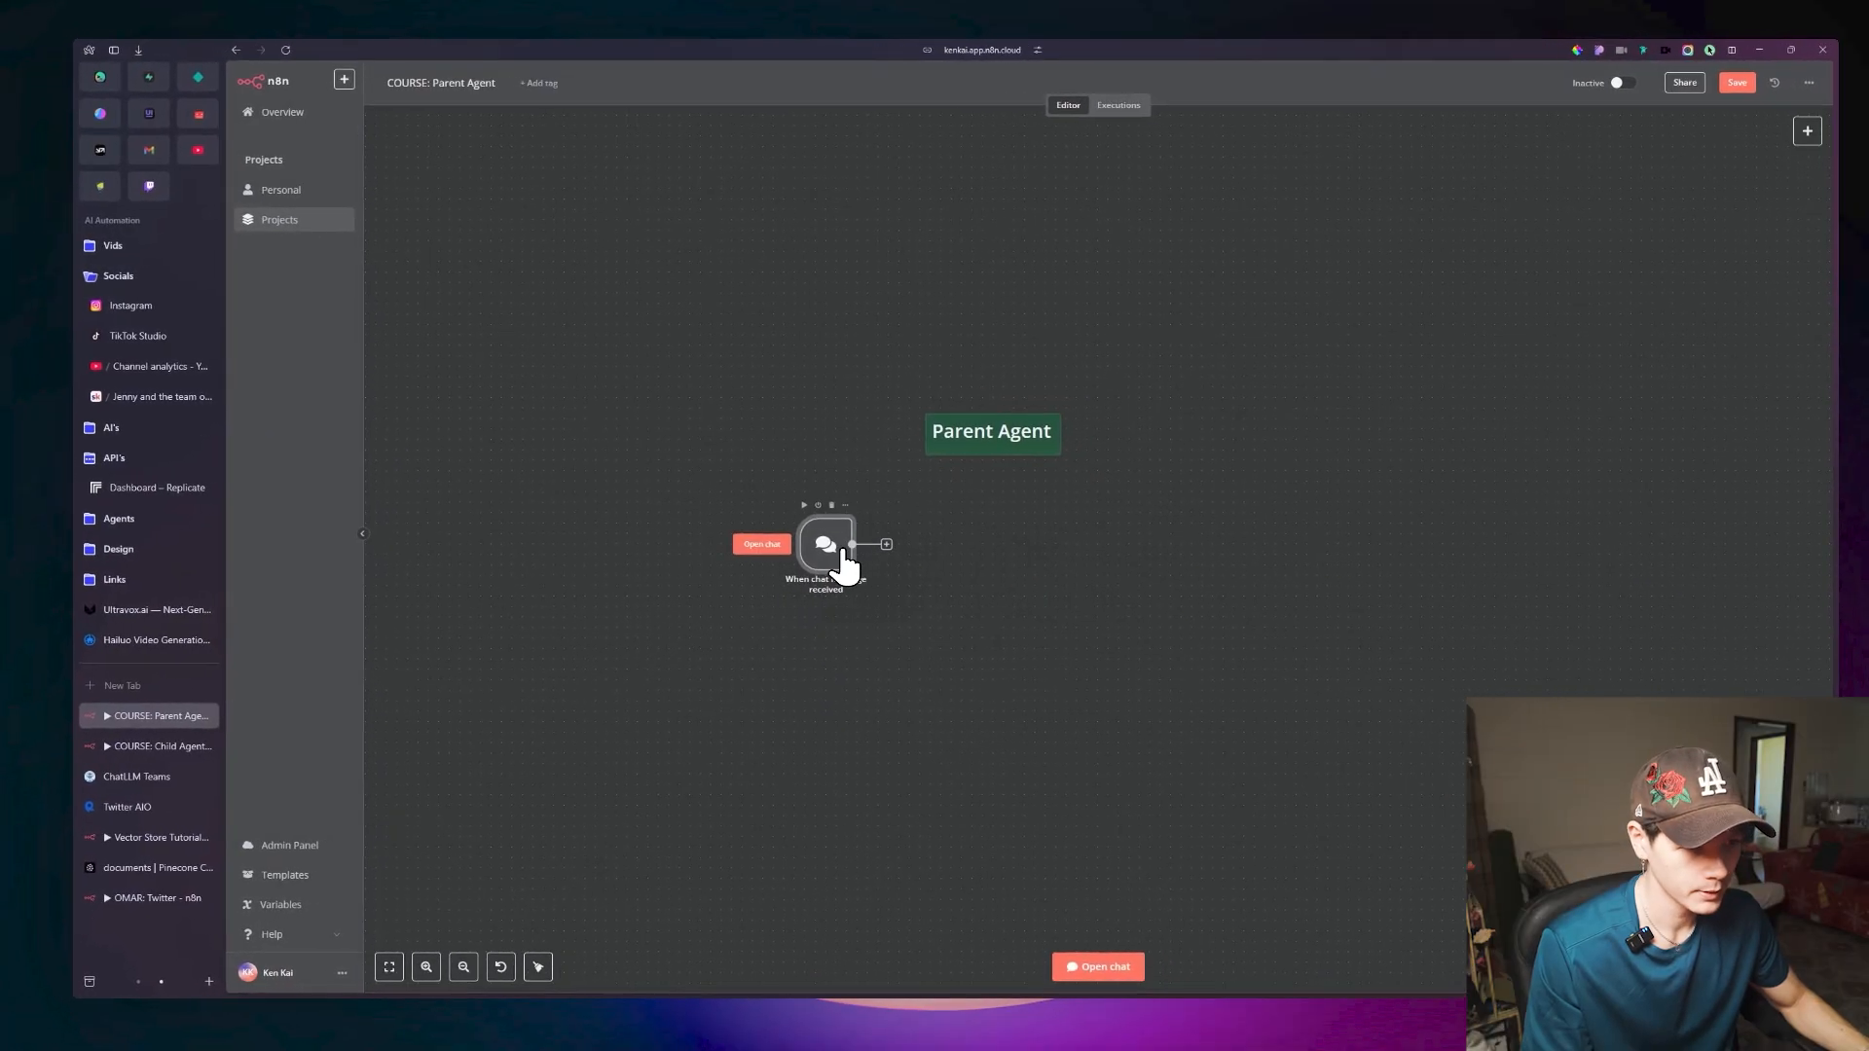
left_click_drag(843, 551, 790, 540)
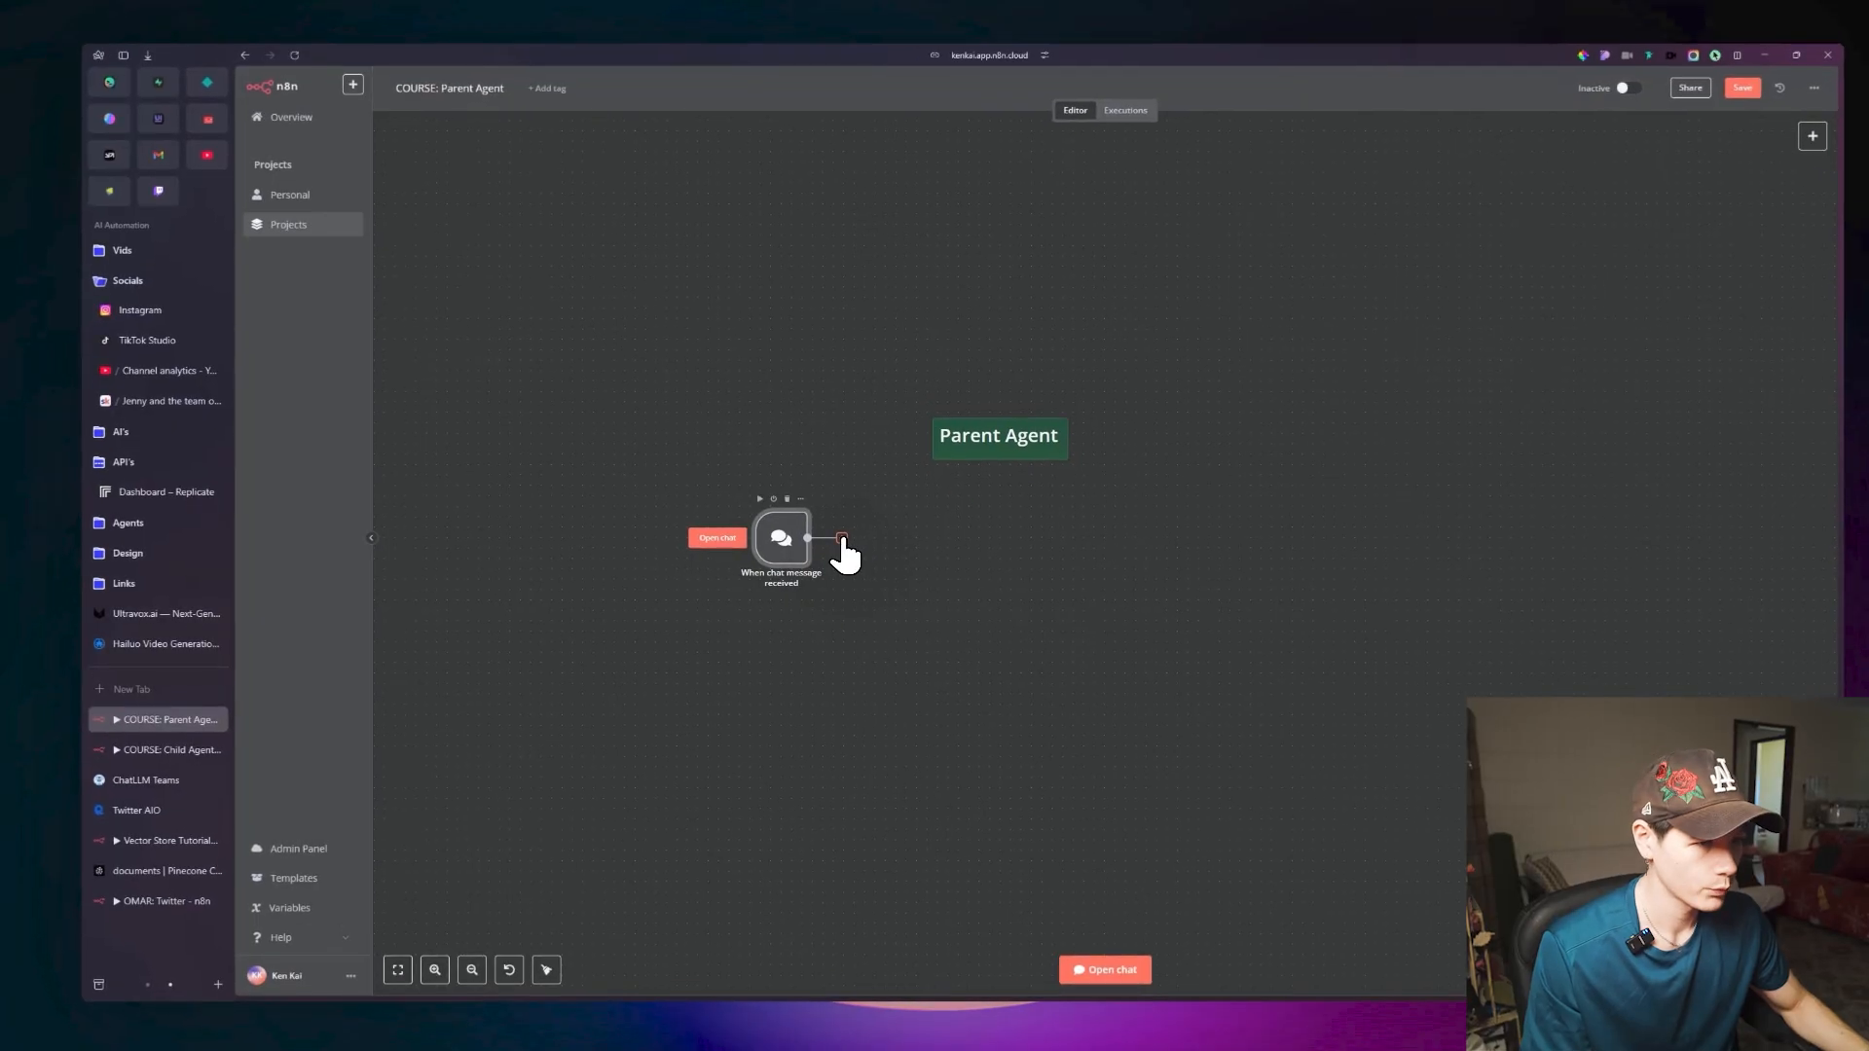
Connect a new AI Agent node to the chat message trigger, keep its default parameters, and return to the canvas.
left_click(831, 542)
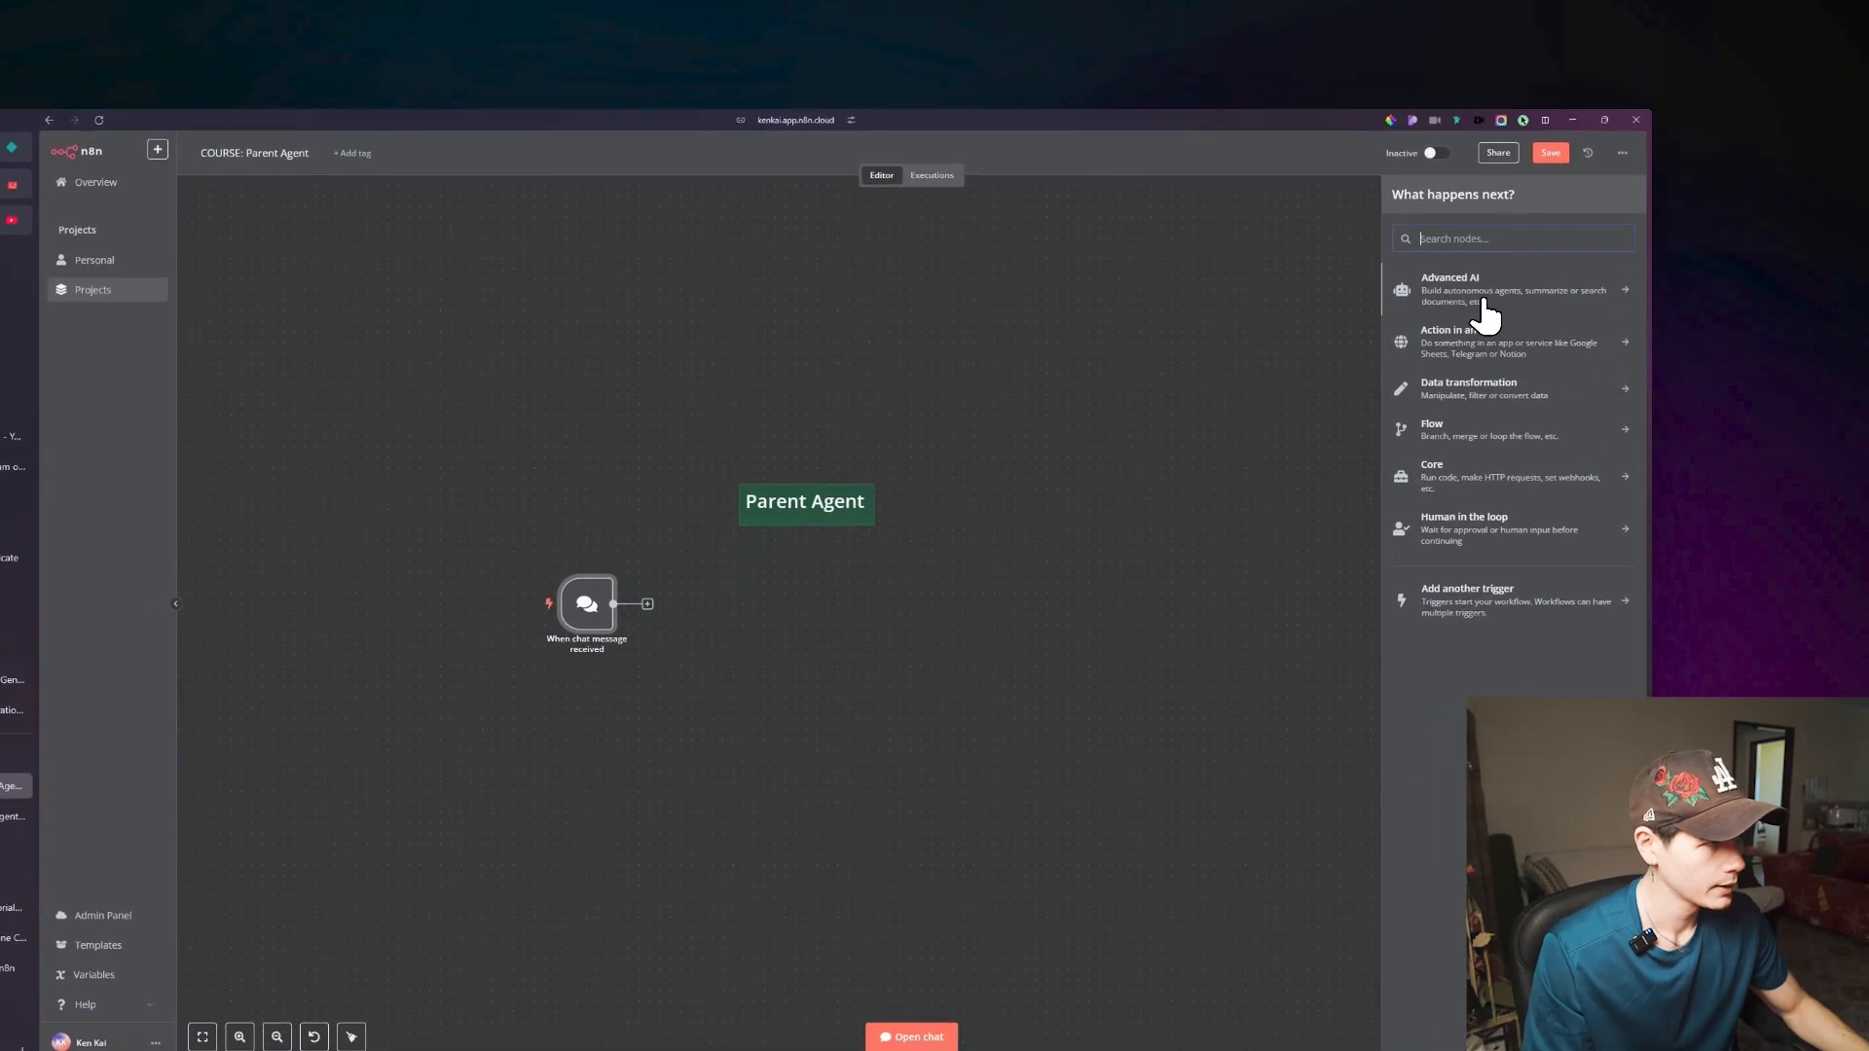
left_click(1582, 223)
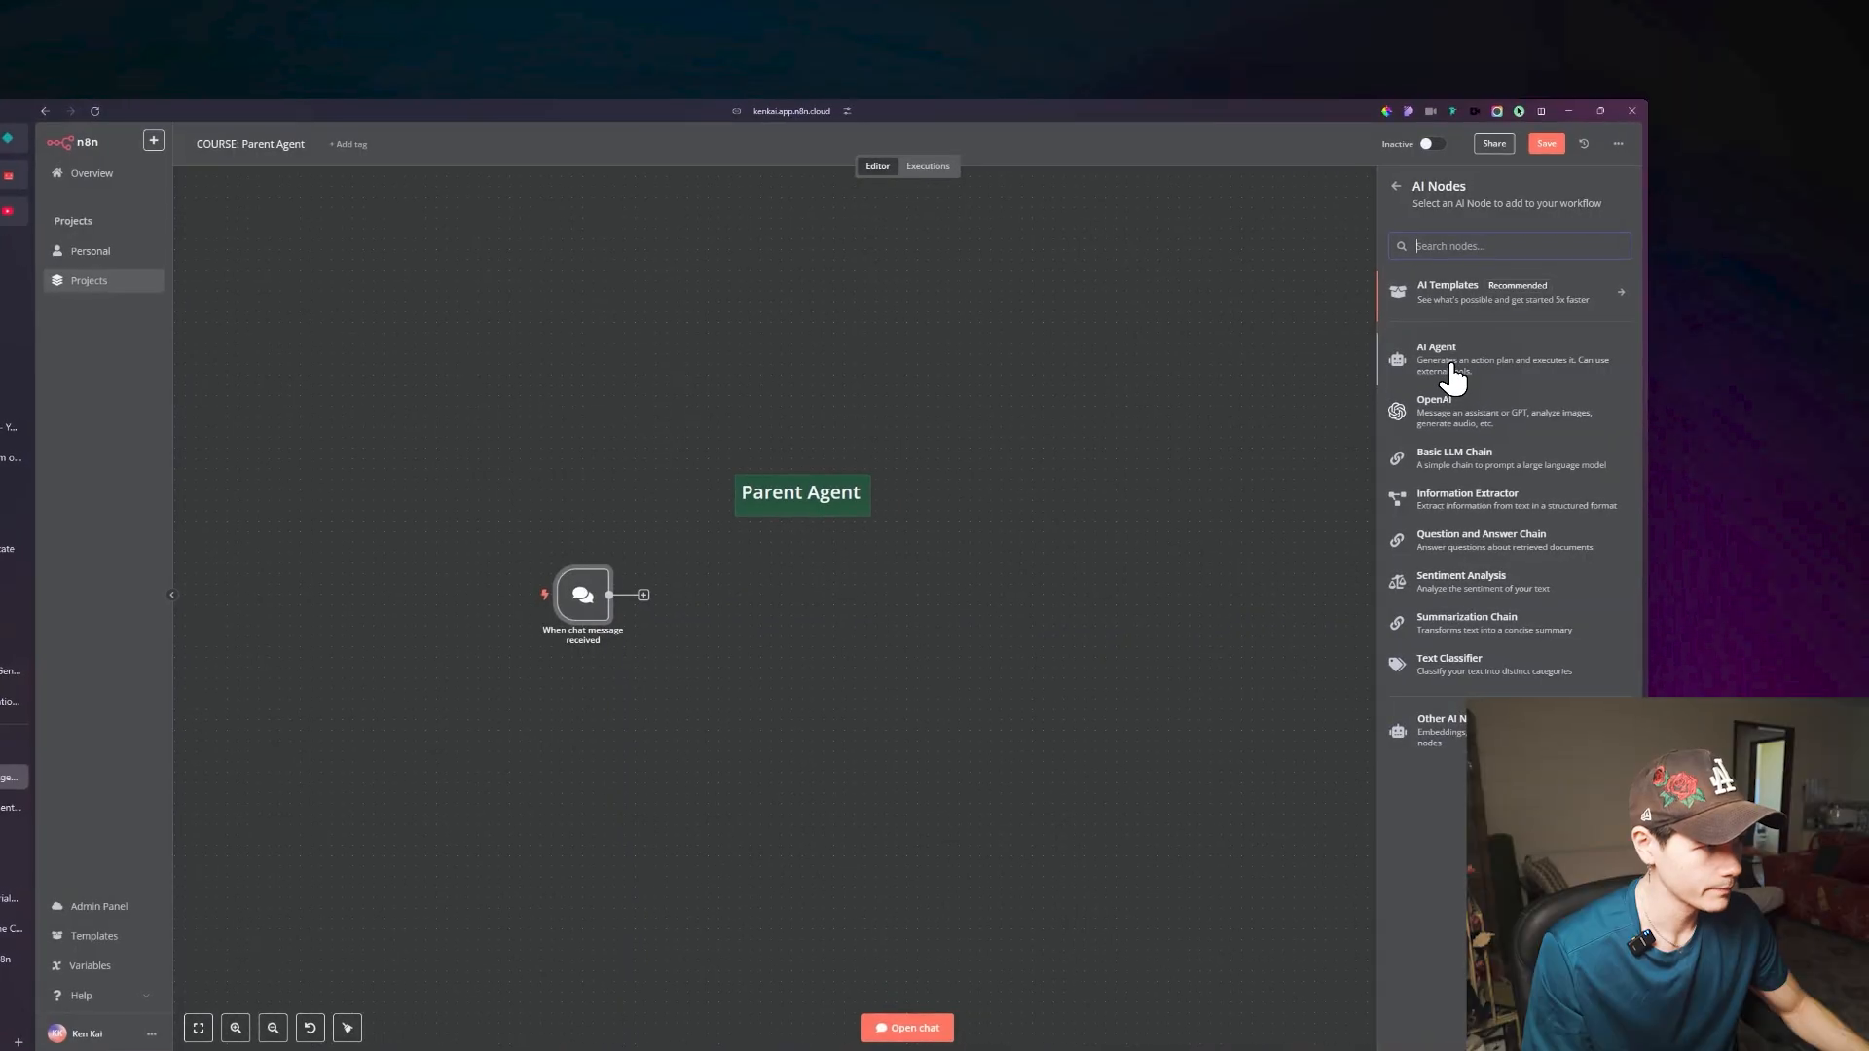
left_click(1453, 374)
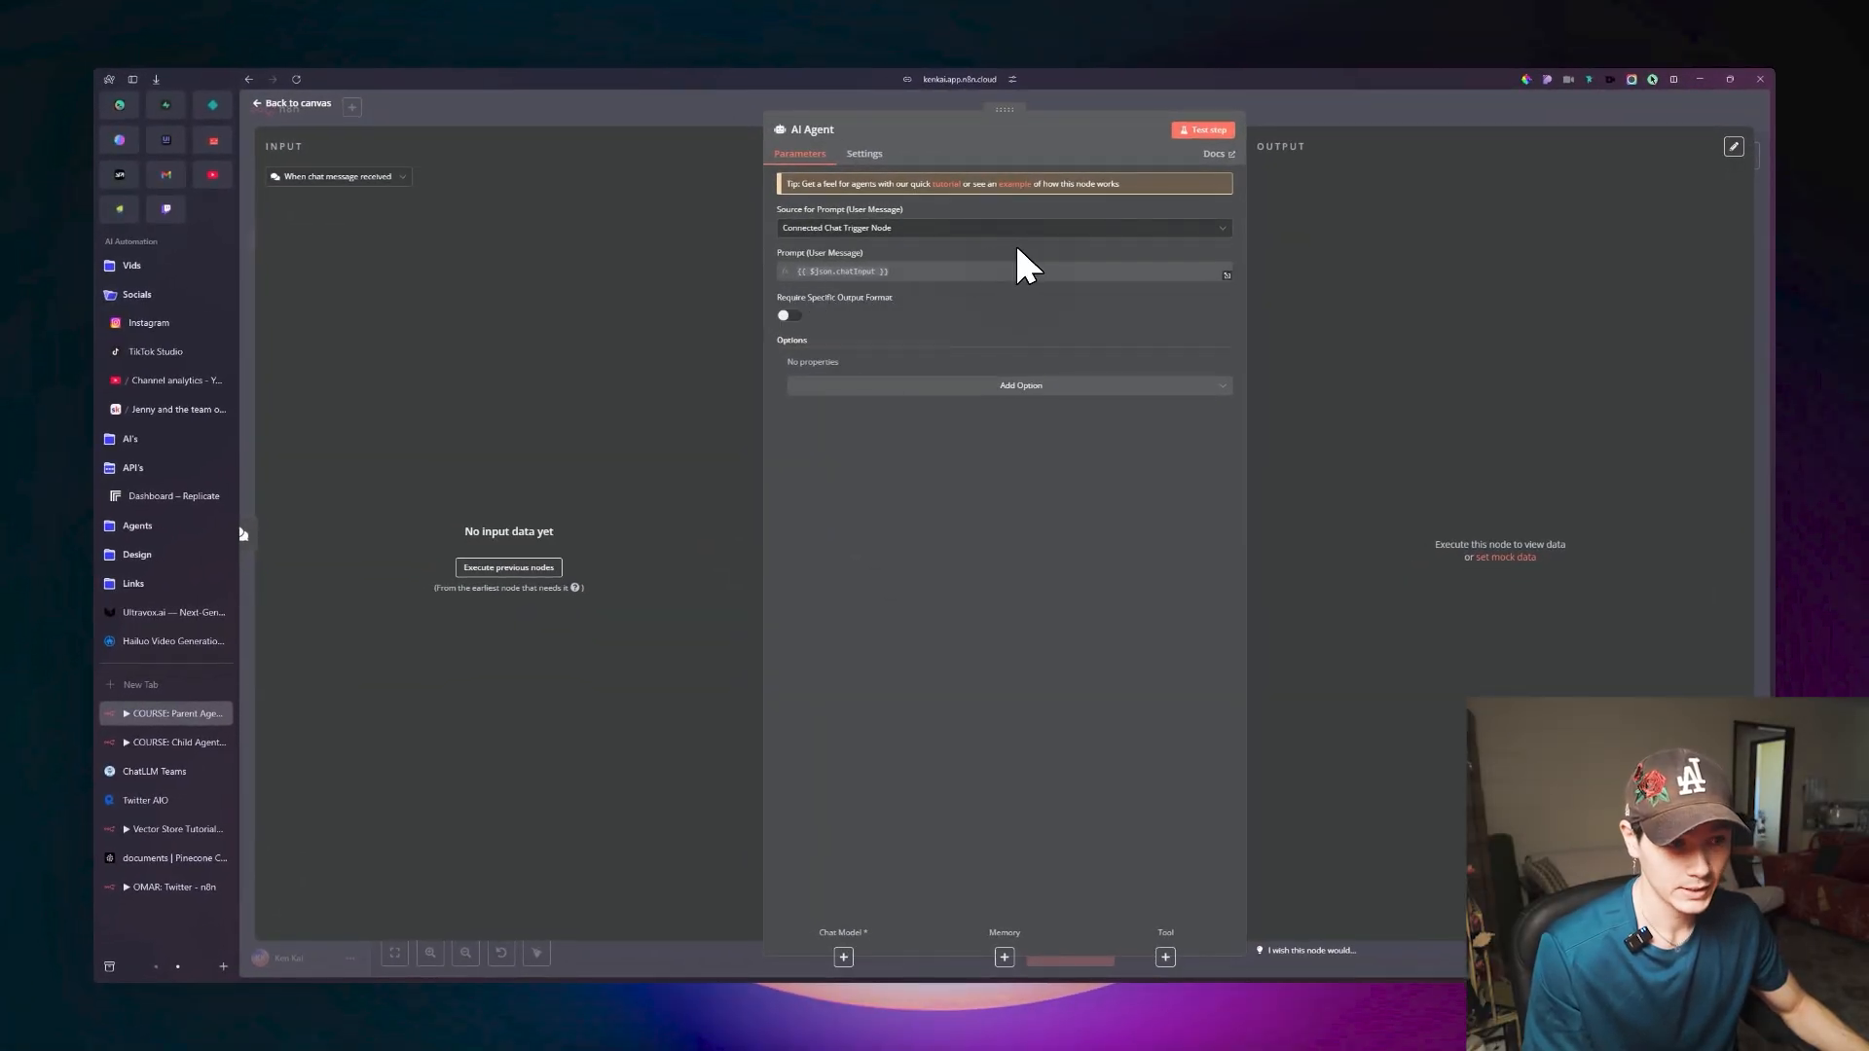
left_click(292, 102)
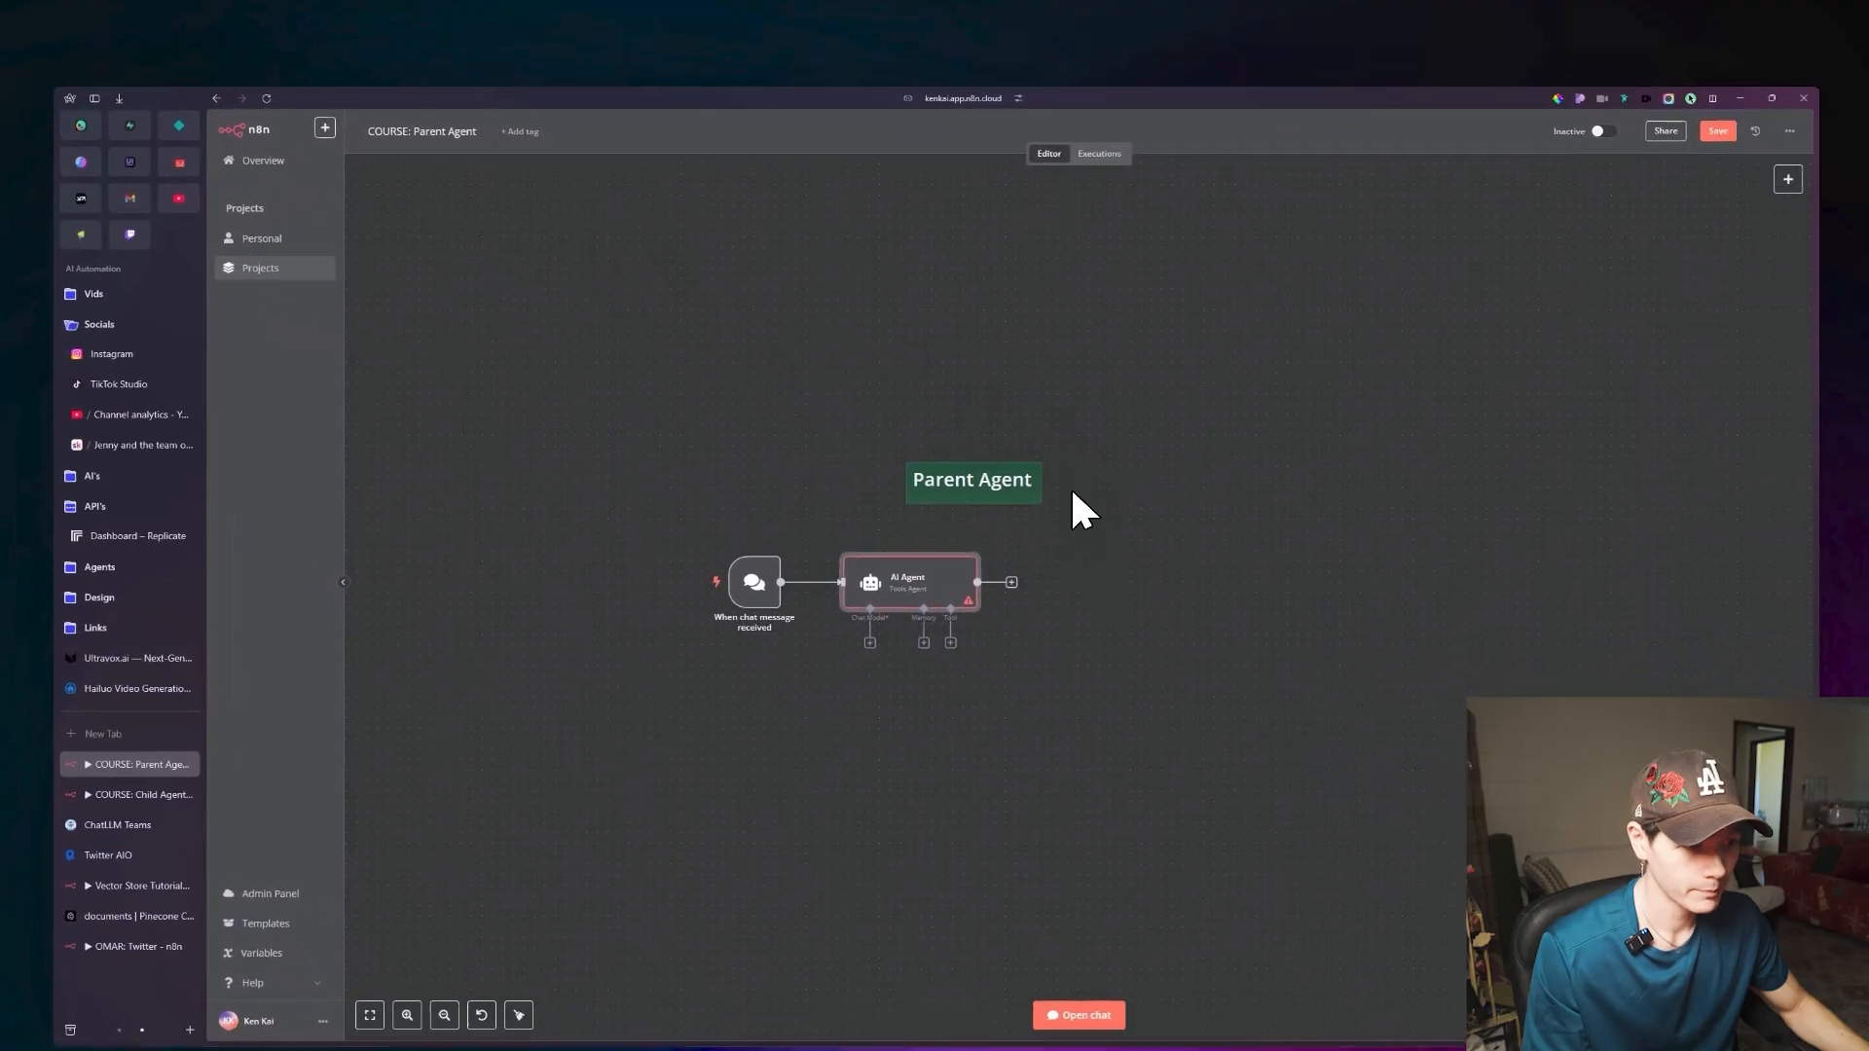
left_click_drag(1070, 662, 1174, 542)
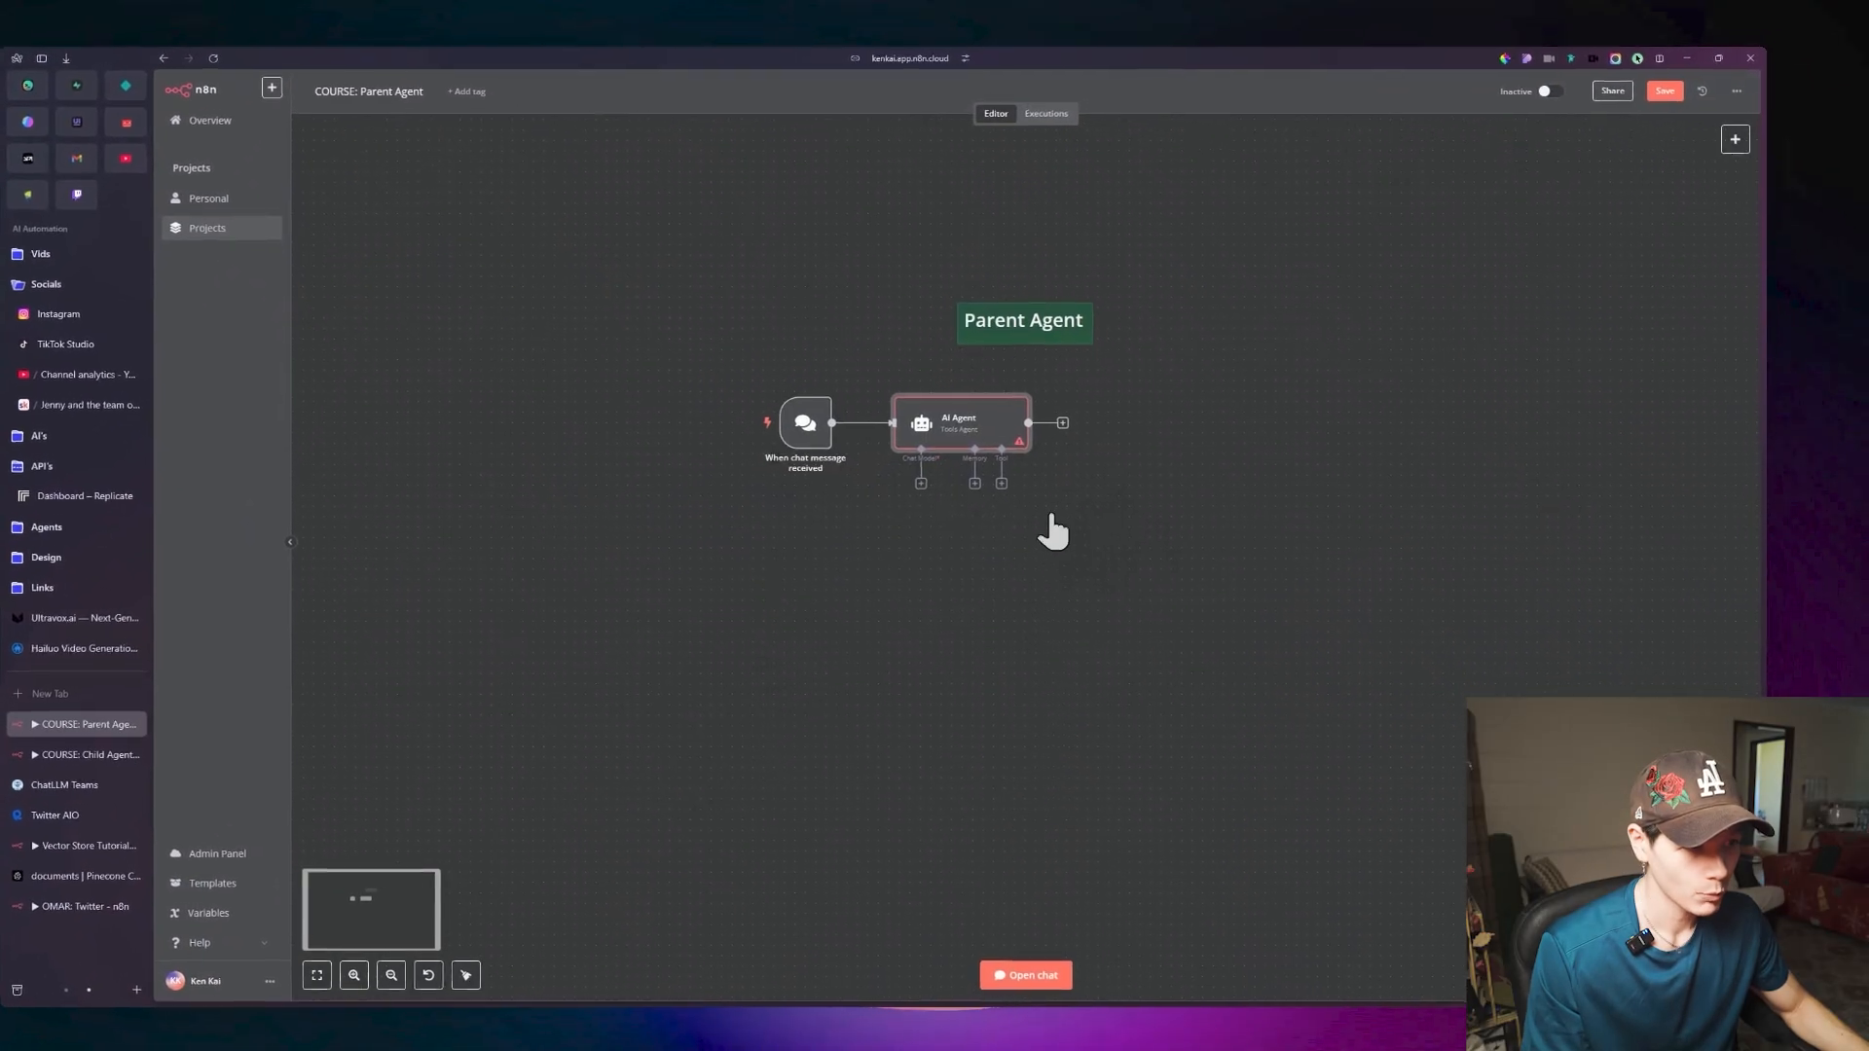
Attach an OpenAI Chat Model using gpt-4o-mini to the AI Agent and place it below and left of the agent.
left_click(961, 493)
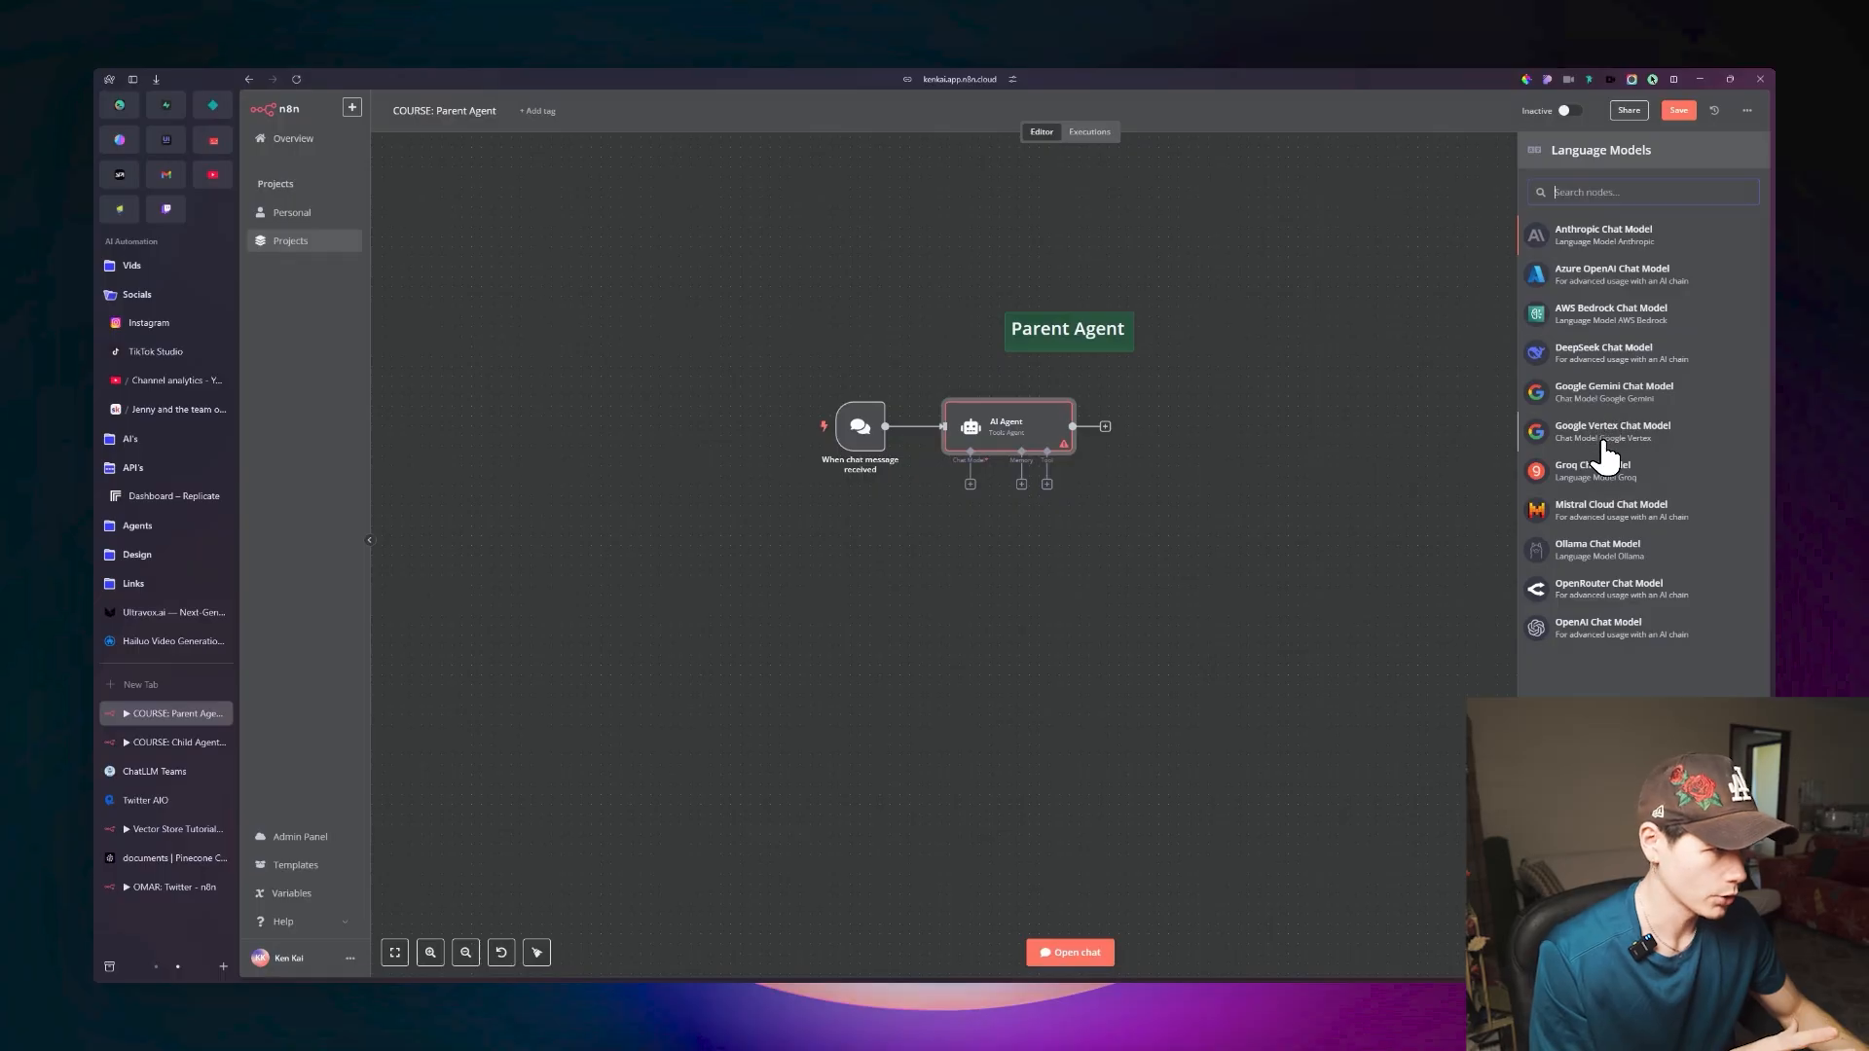
left_click(1549, 628)
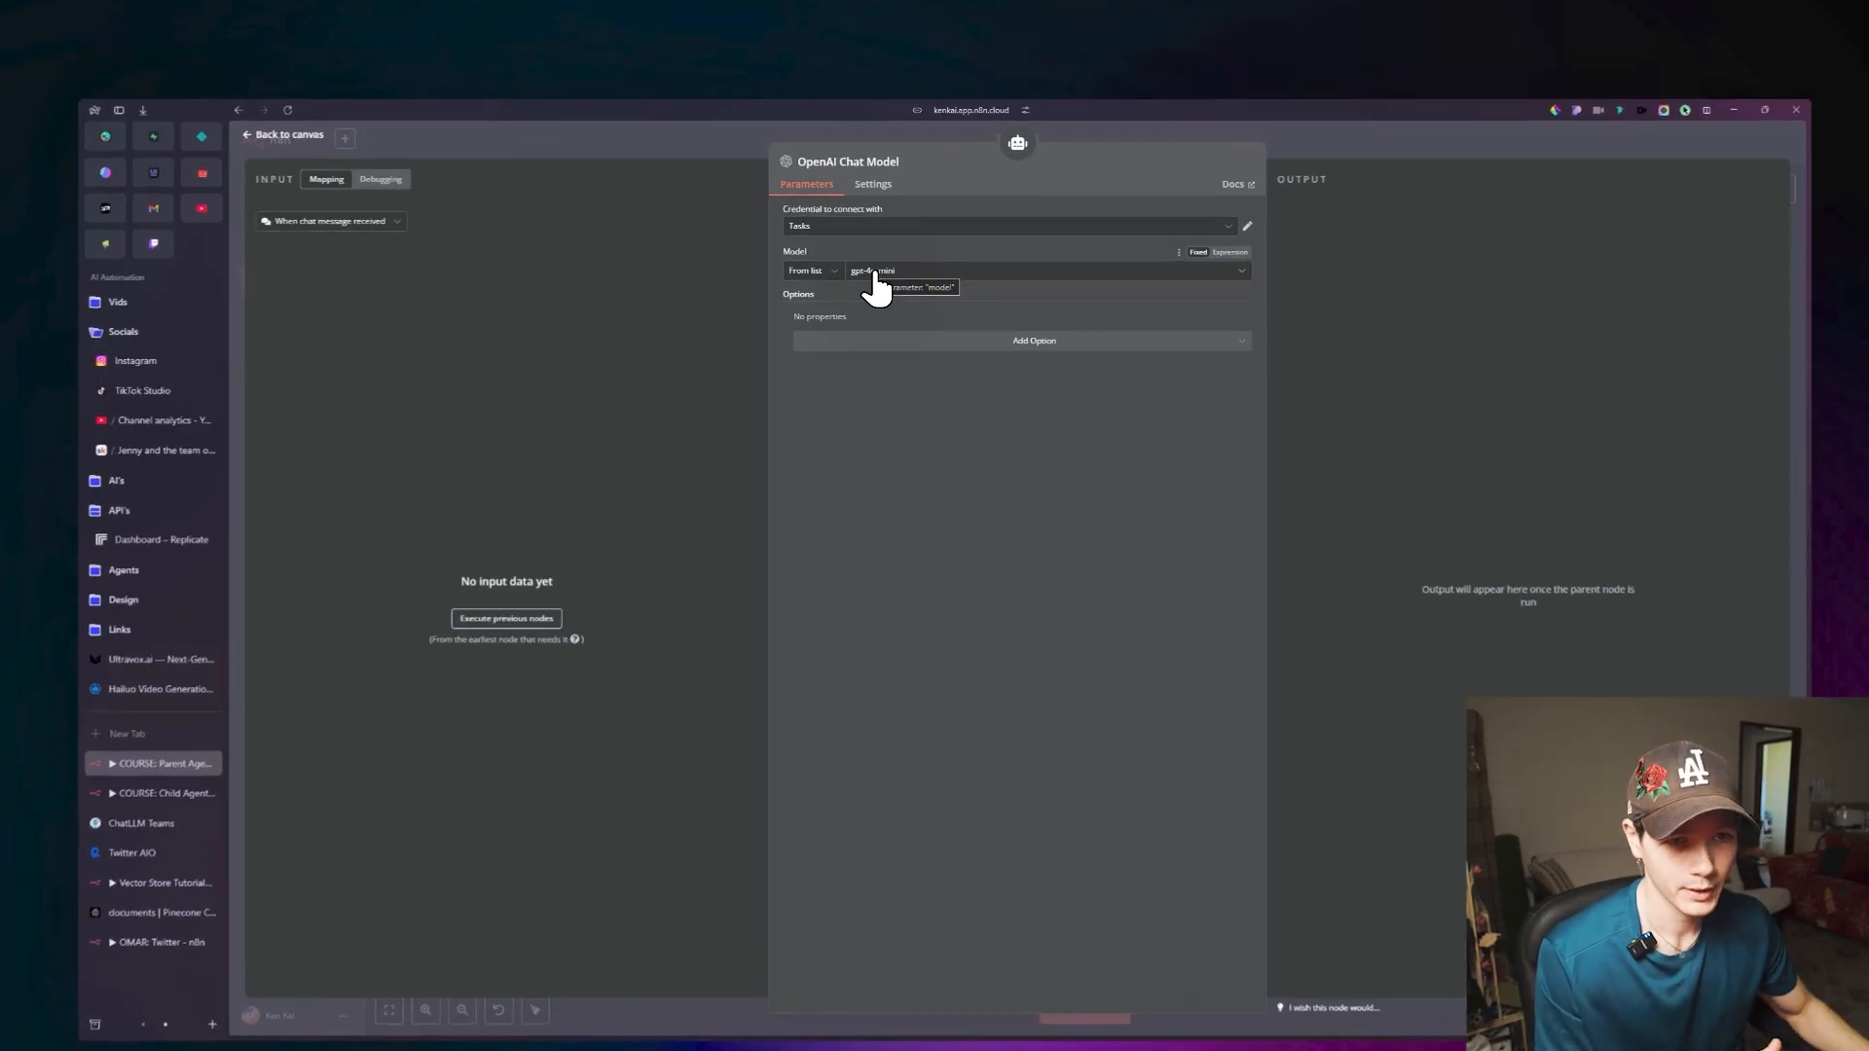
left_click(298, 103)
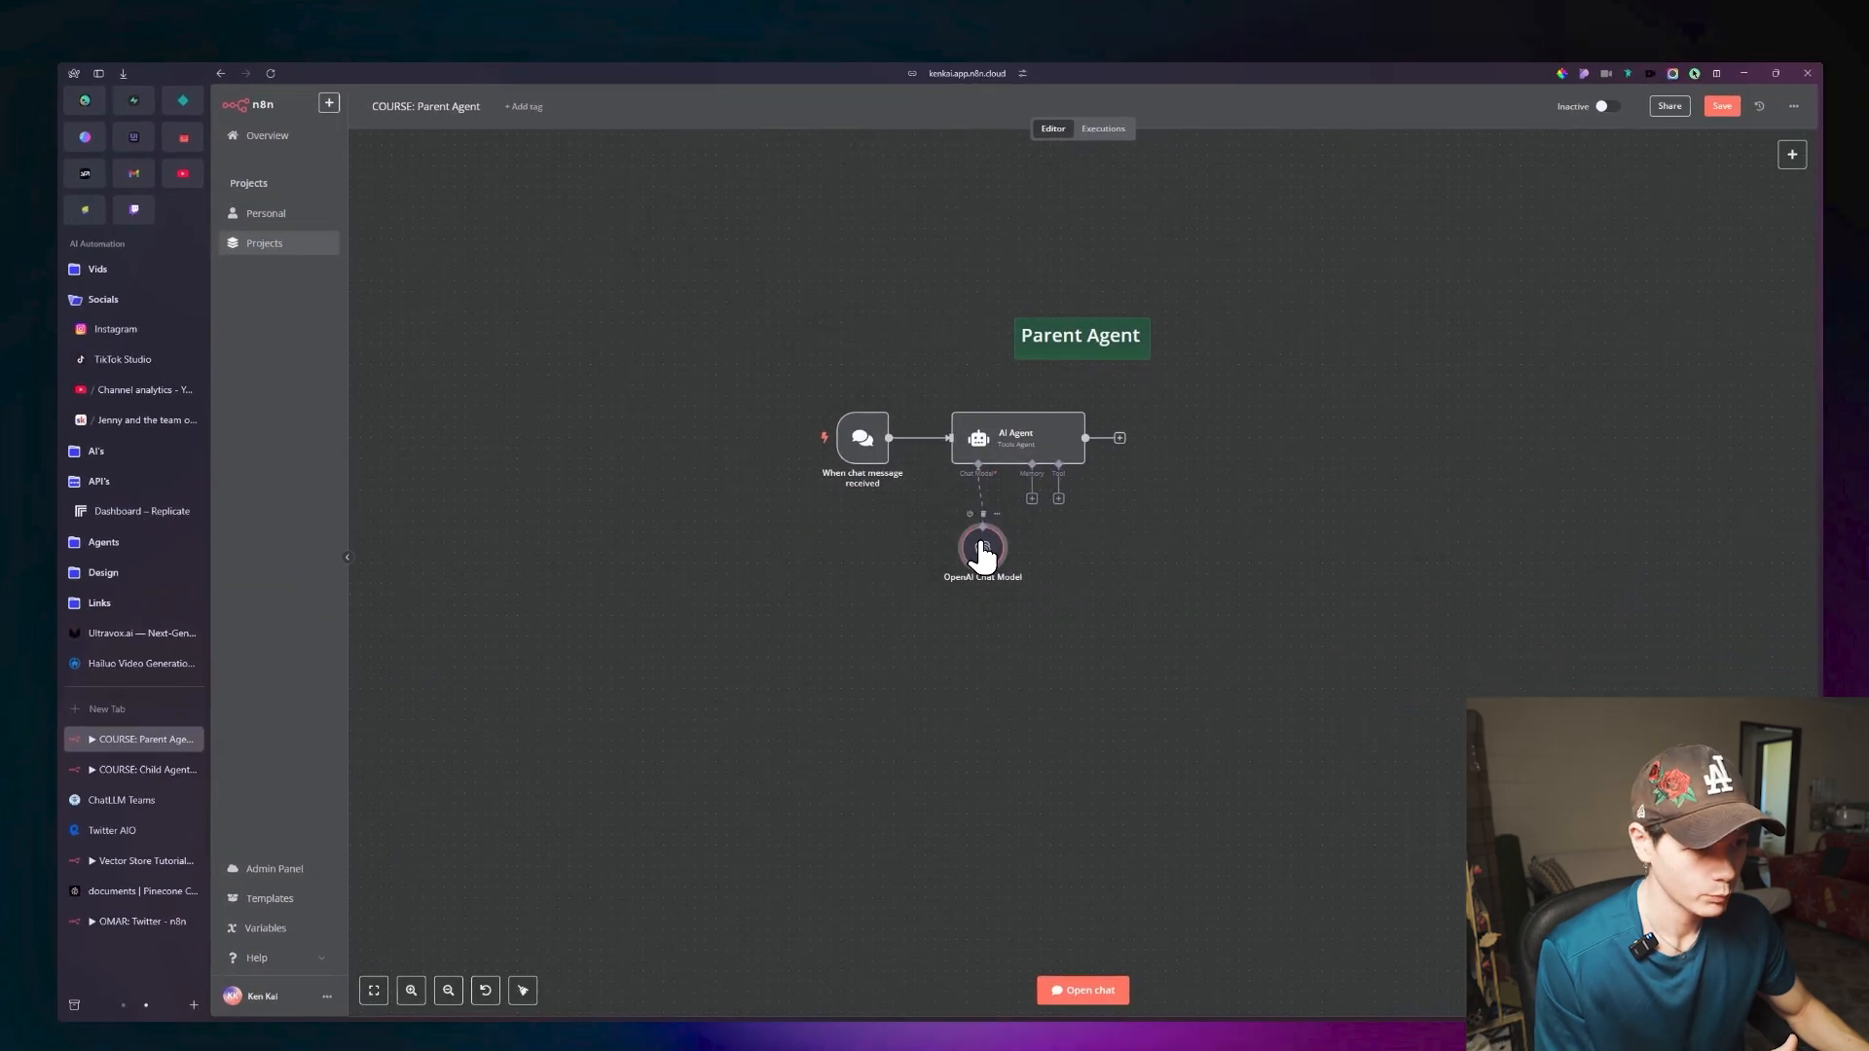
left_click_drag(1119, 637, 1057, 659)
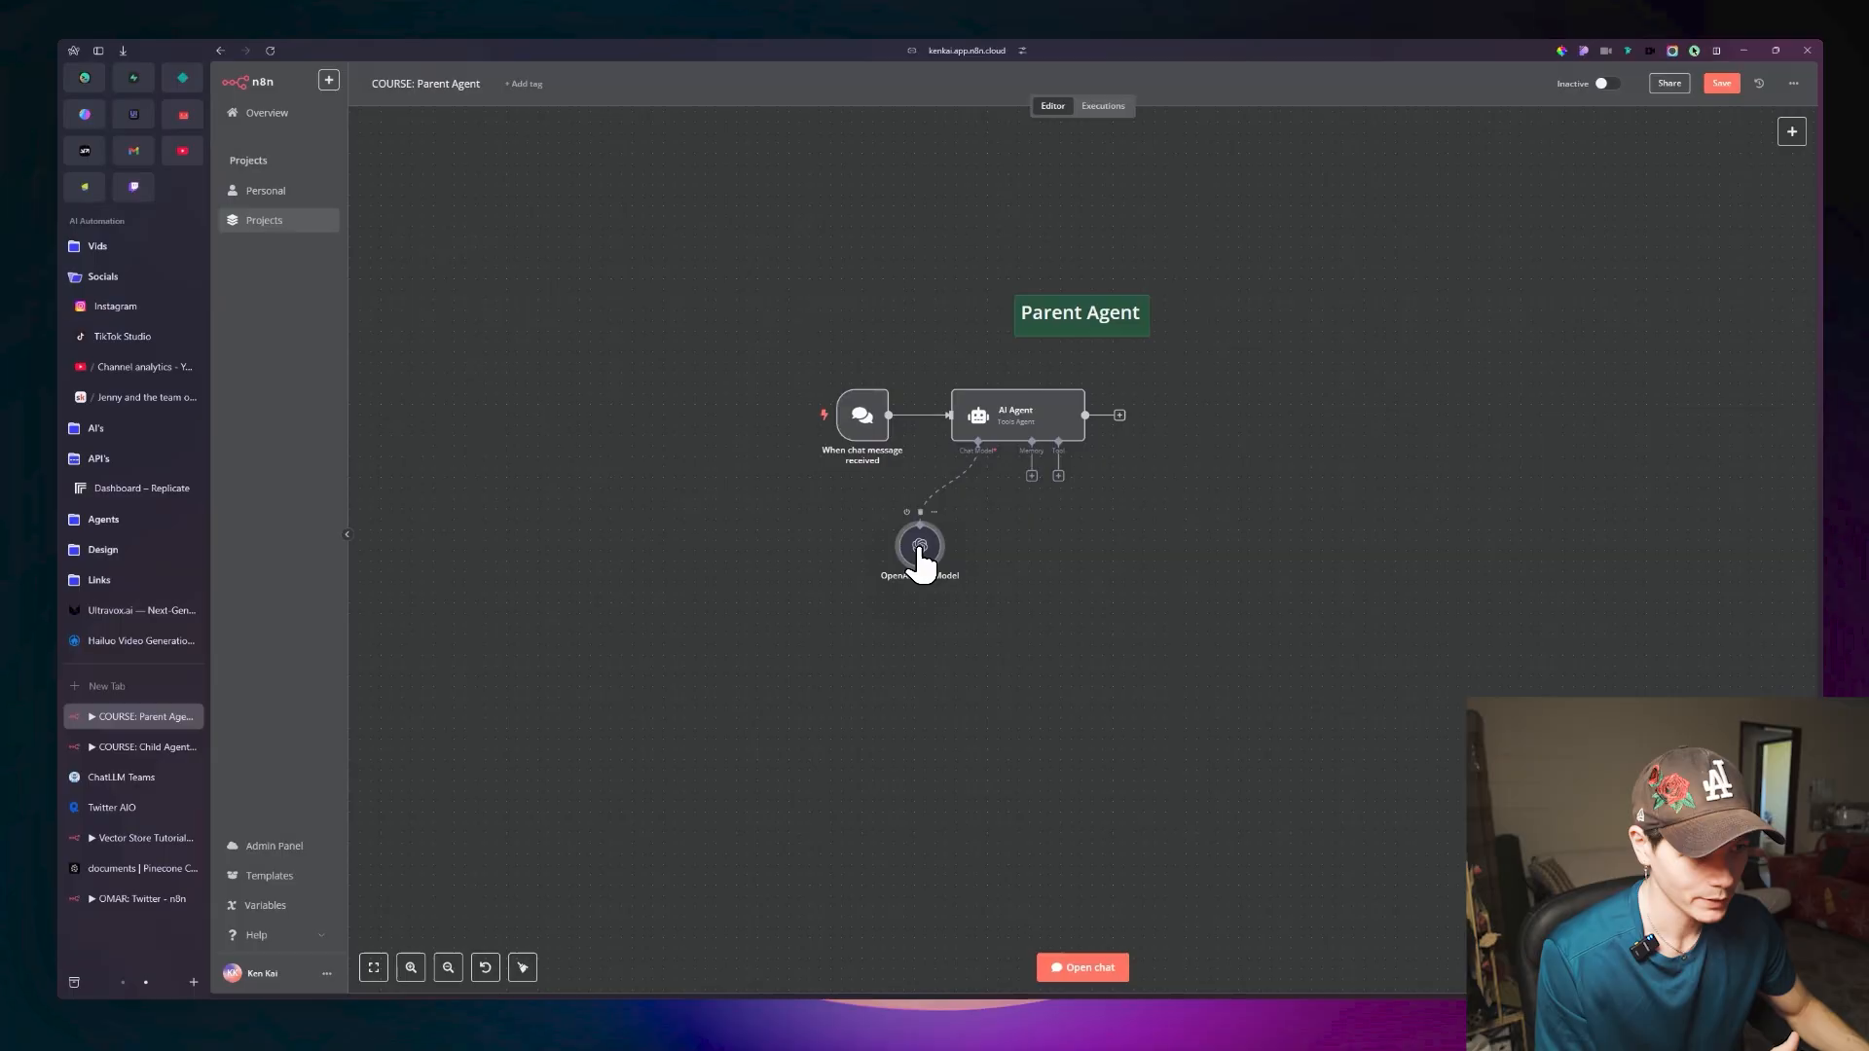
double_click(919, 562)
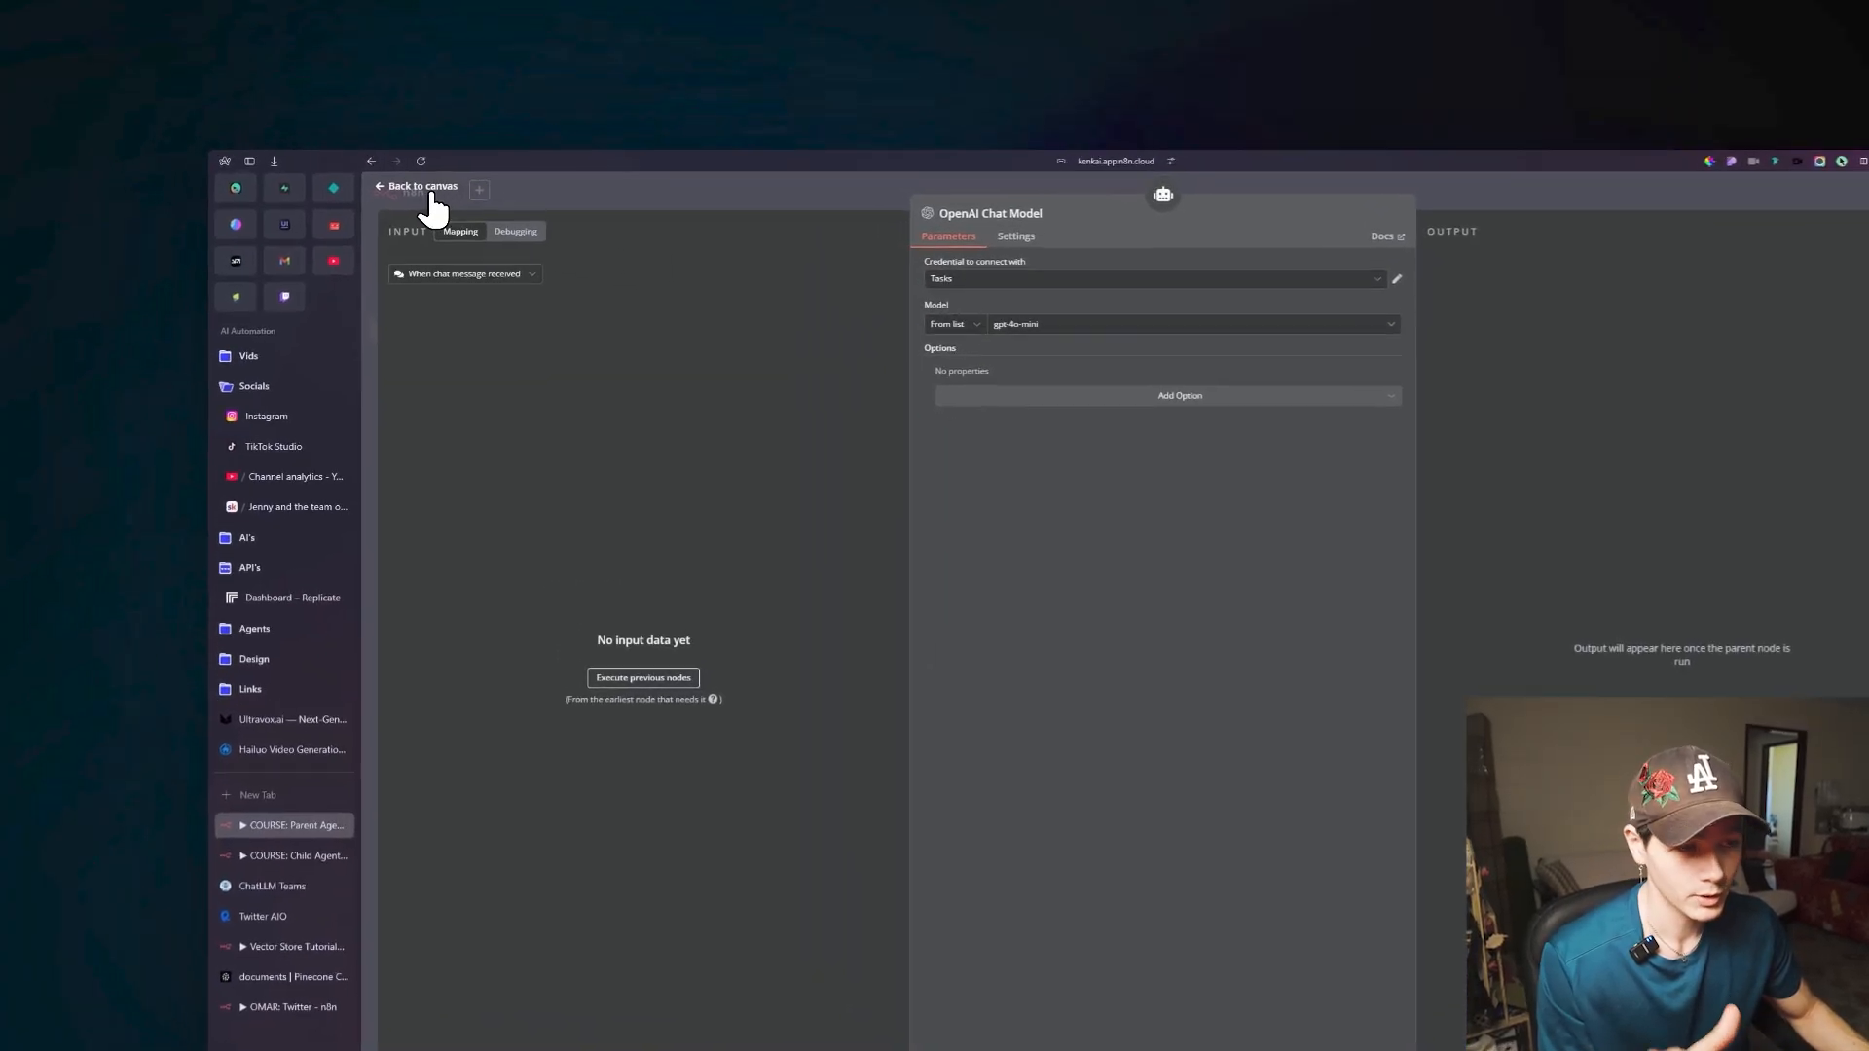
left_click(389, 147)
left_click_drag(954, 576, 890, 573)
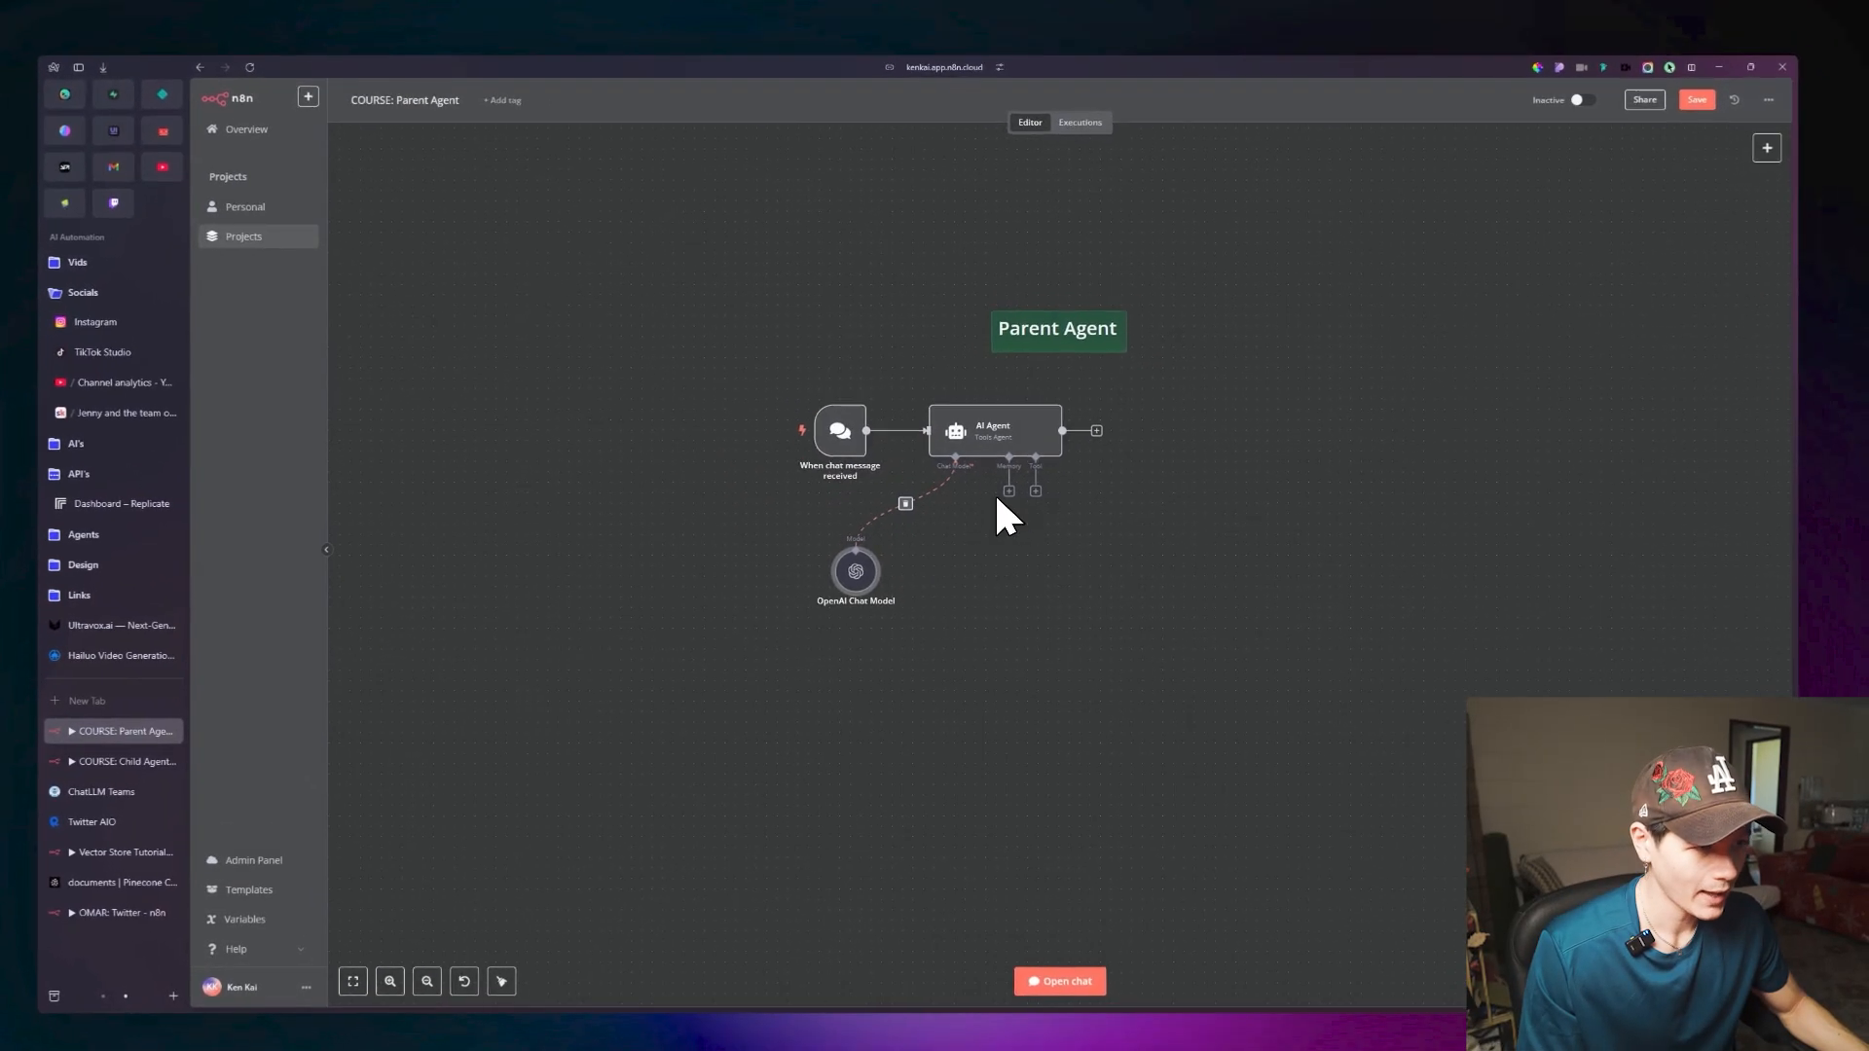
Attach Simple Memory with a context window length of 5 to the AI Agent and place it beside the chat model.
left_click(1011, 488)
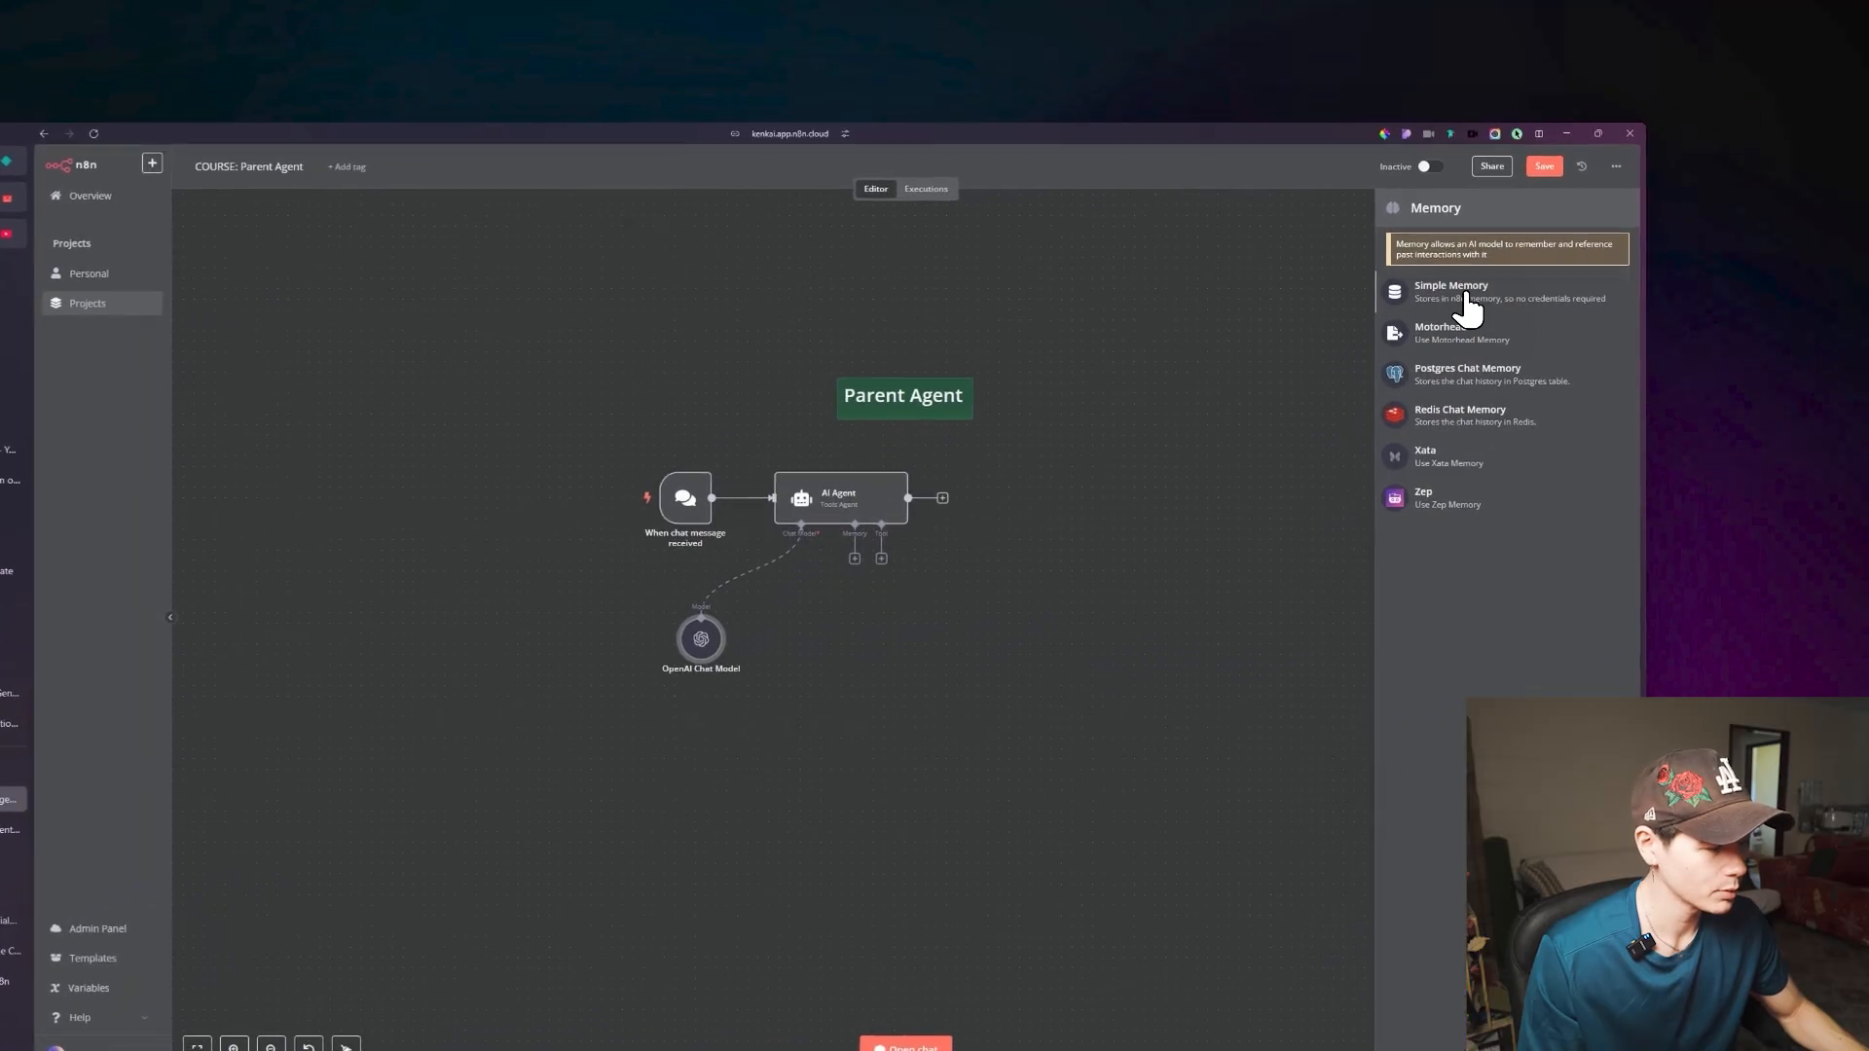
left_click(1605, 237)
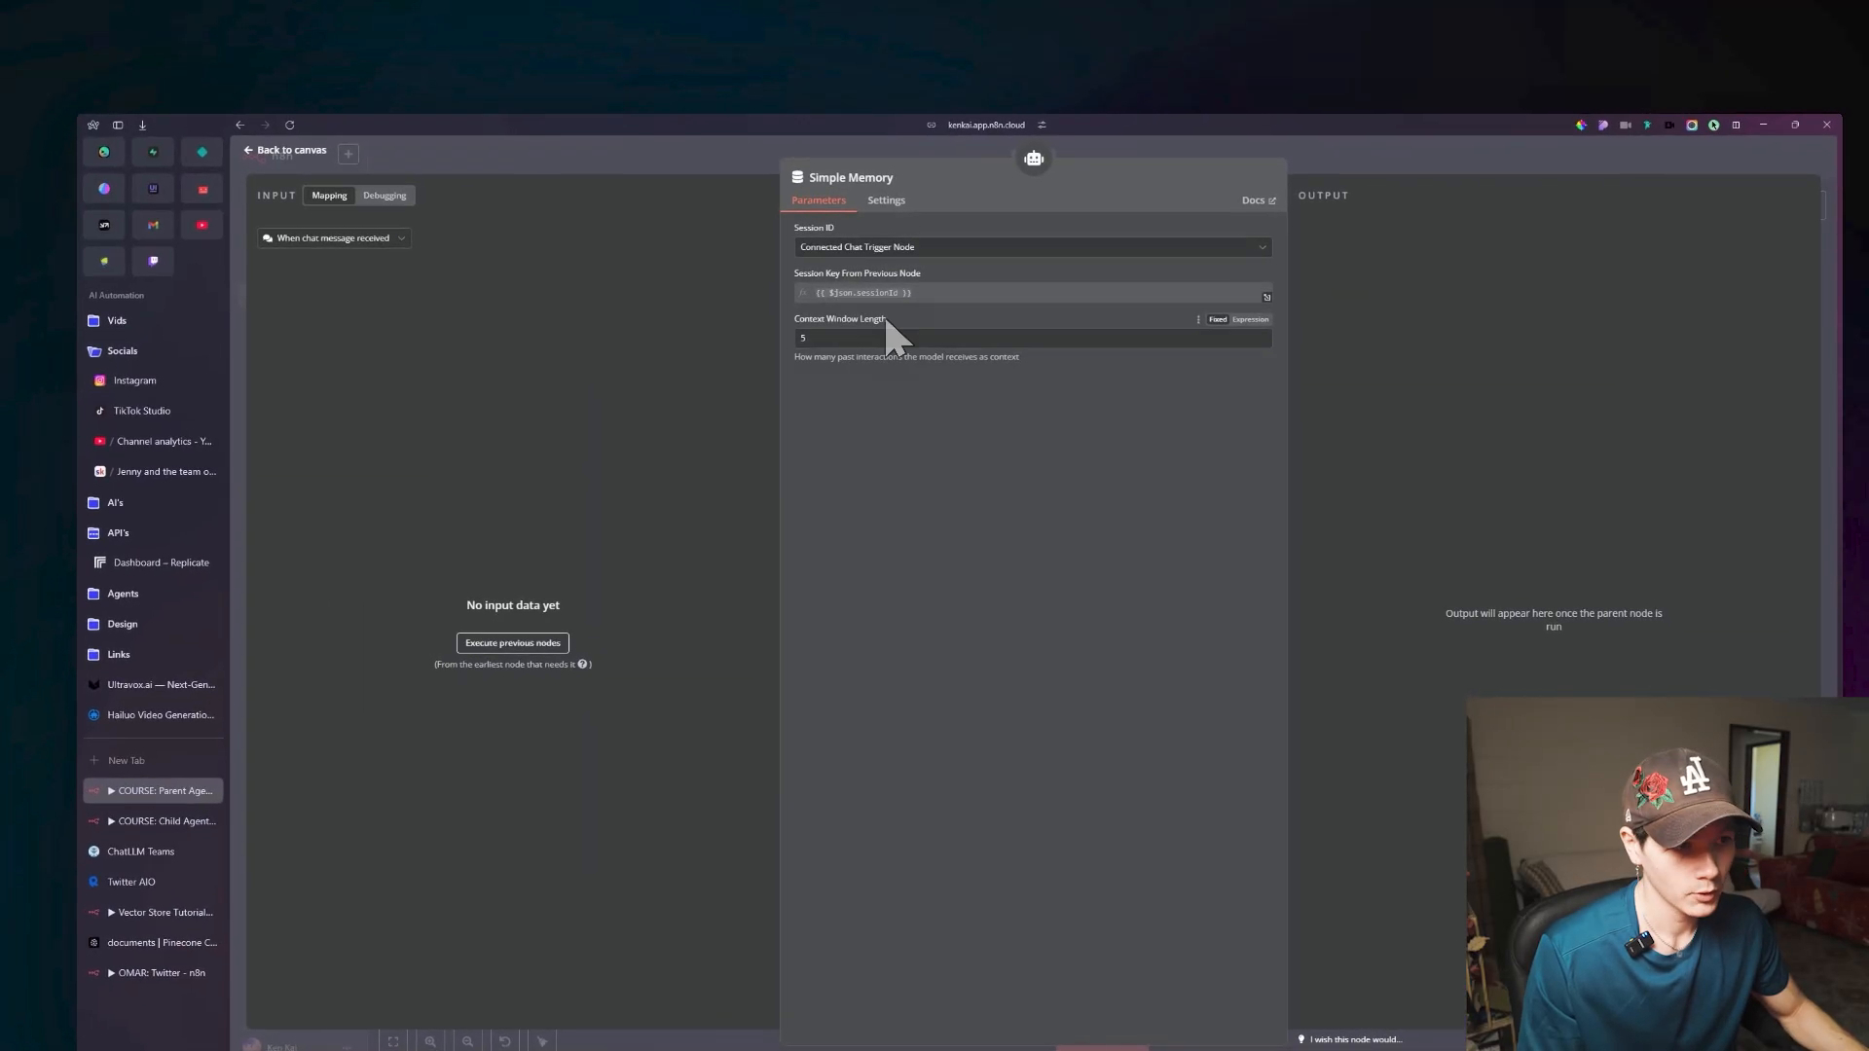
double_click(619, 349)
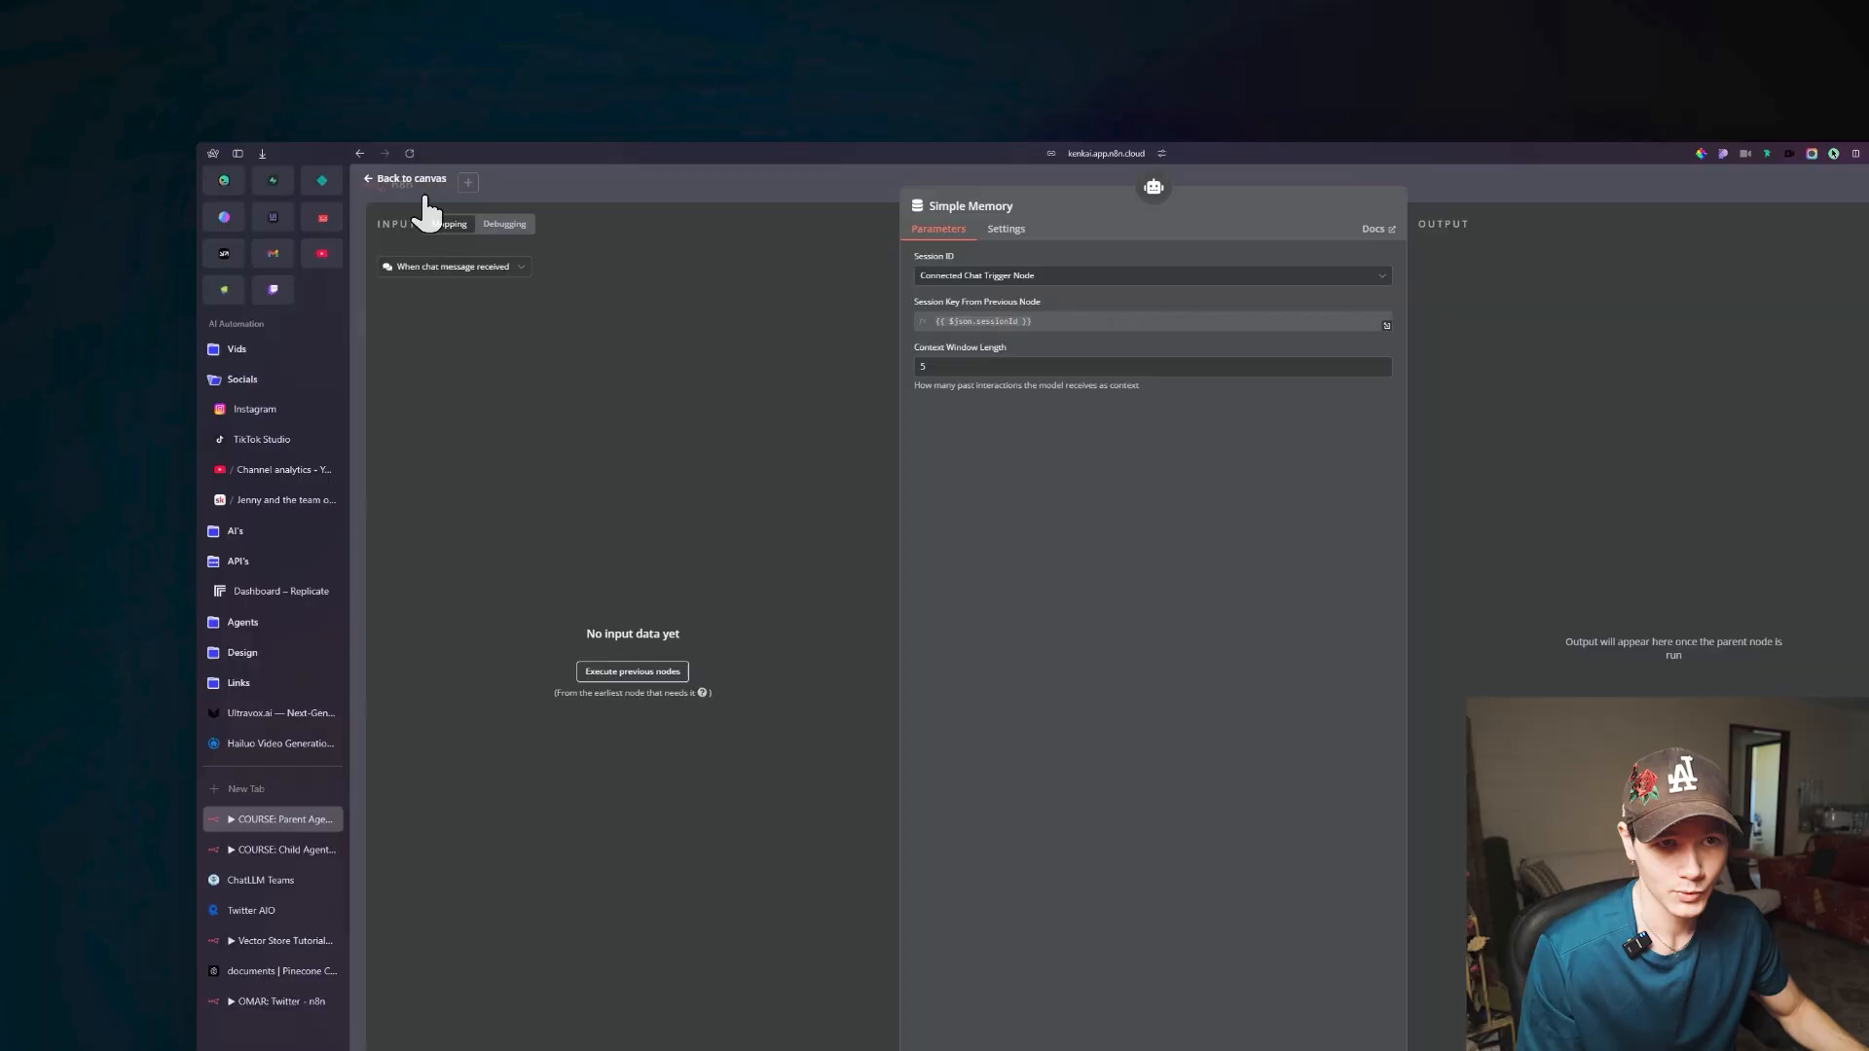
left_click(302, 141)
left_click_drag(995, 542, 949, 573)
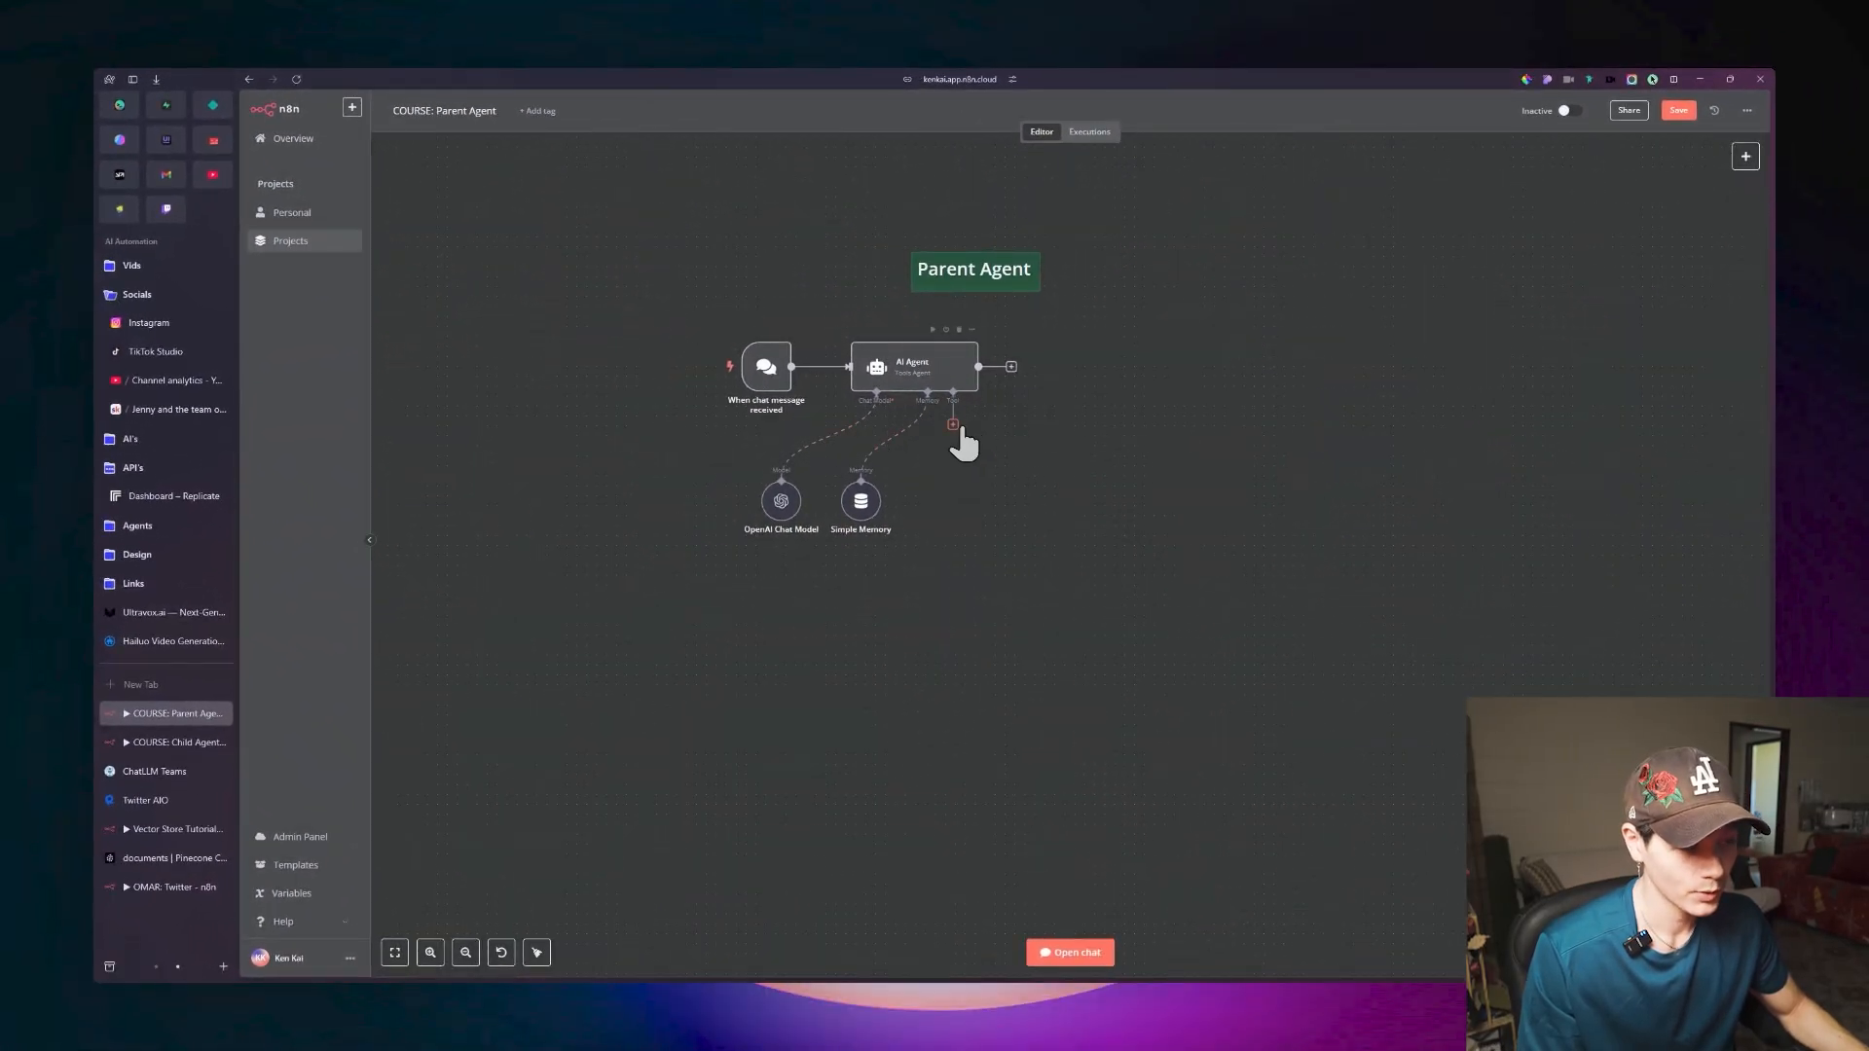
Attach a Call n8n Workflow Tool to the Parent Agent's AI Agent and place it beside Simple Memory.
left_click(953, 425)
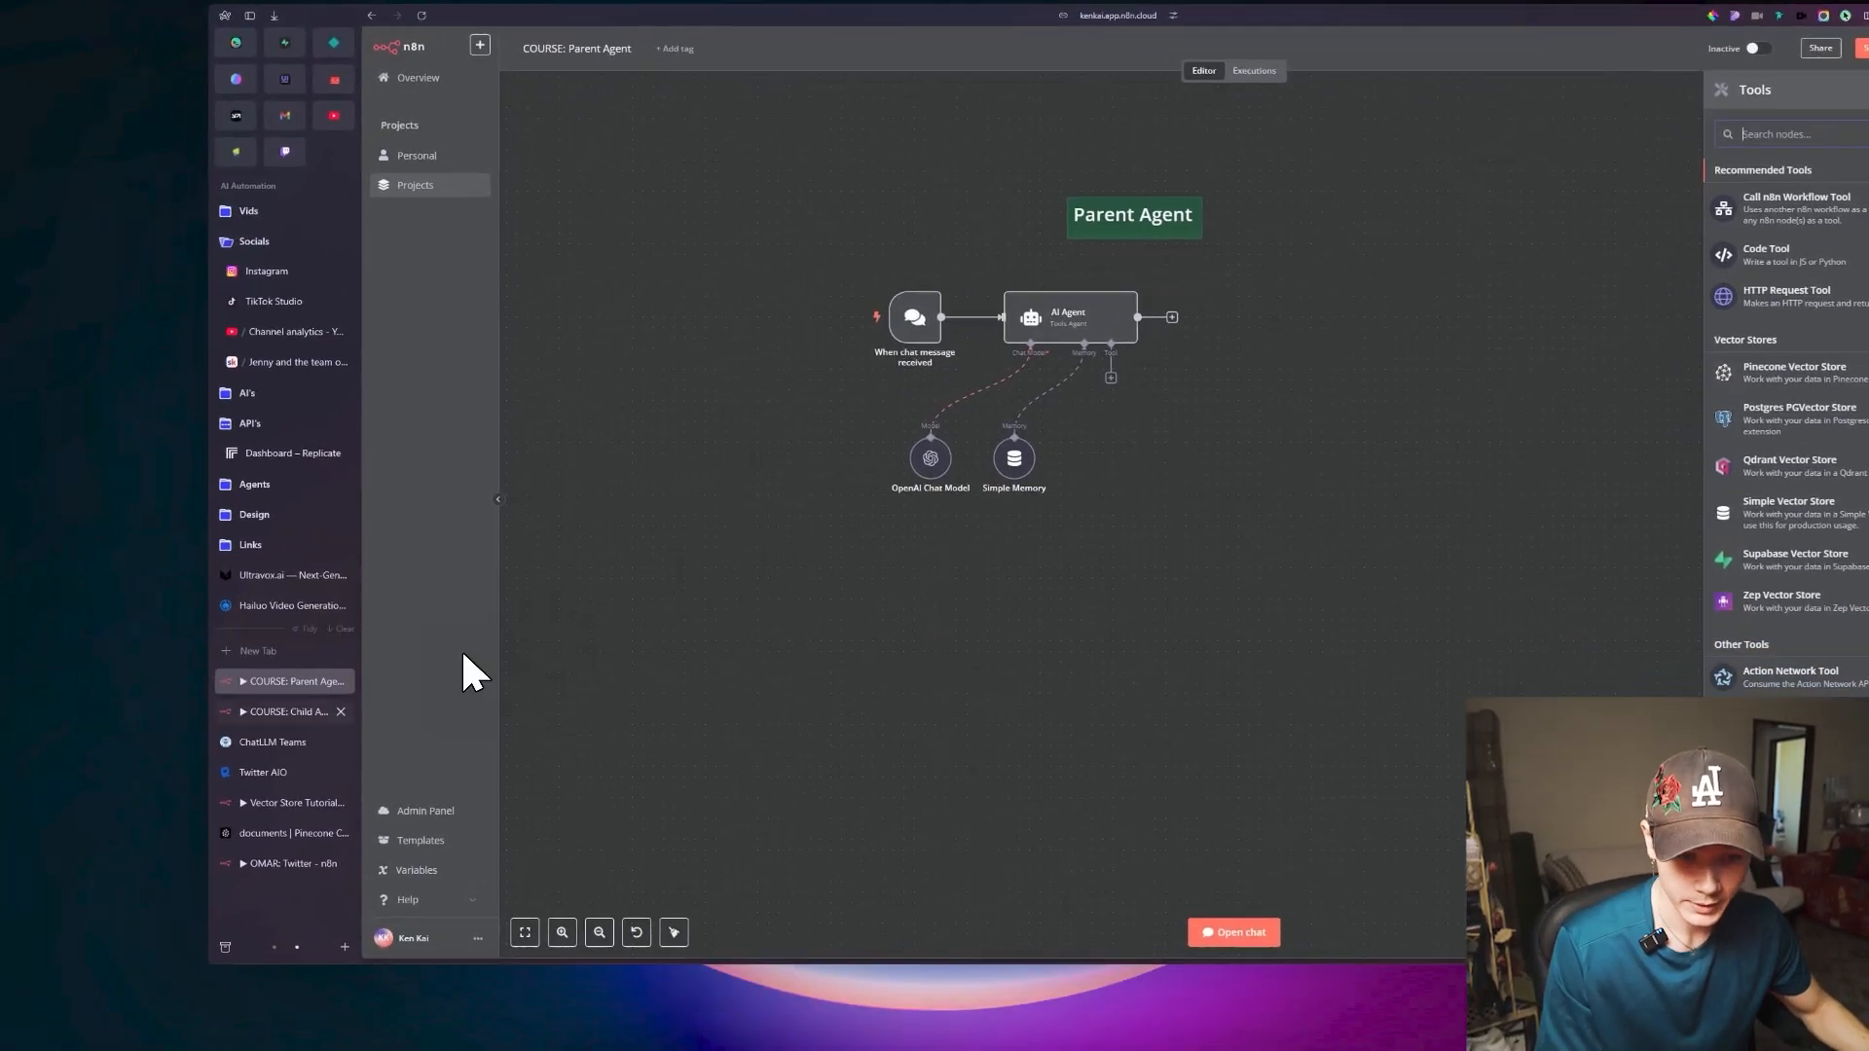
left_click(144, 753)
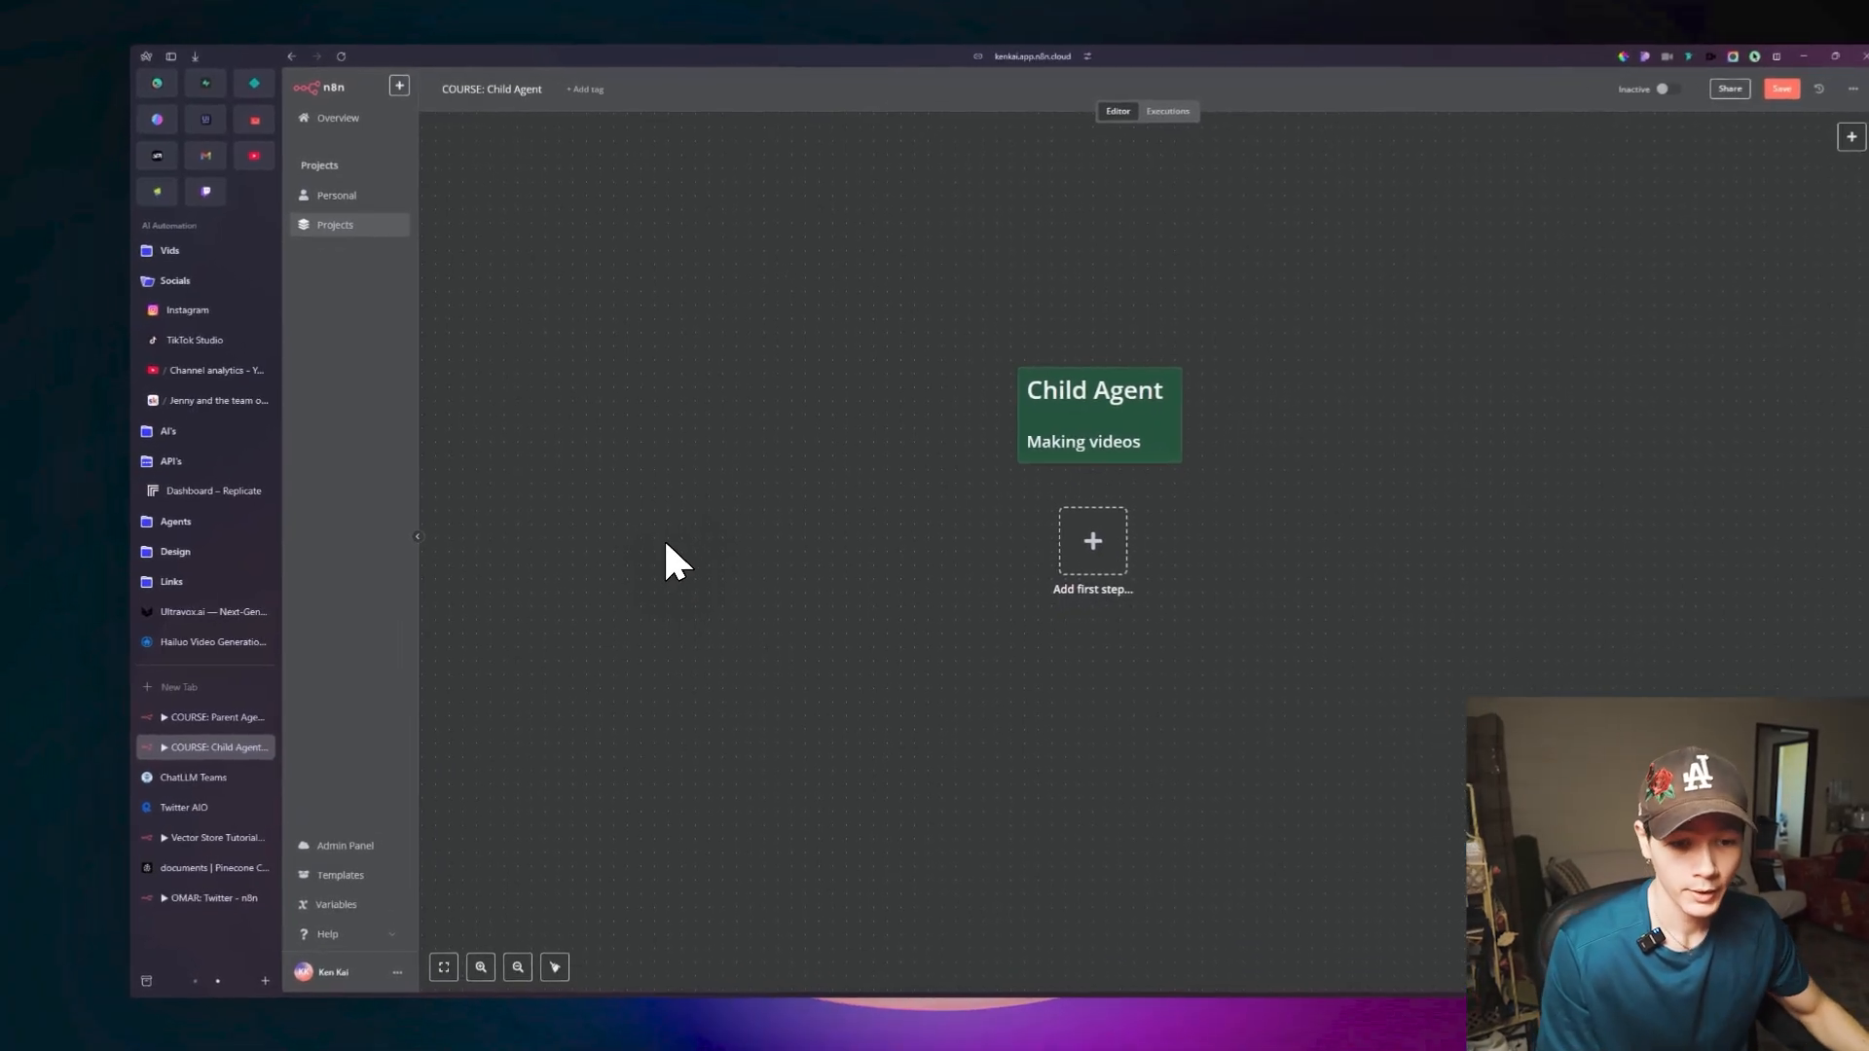
left_click(360, 693)
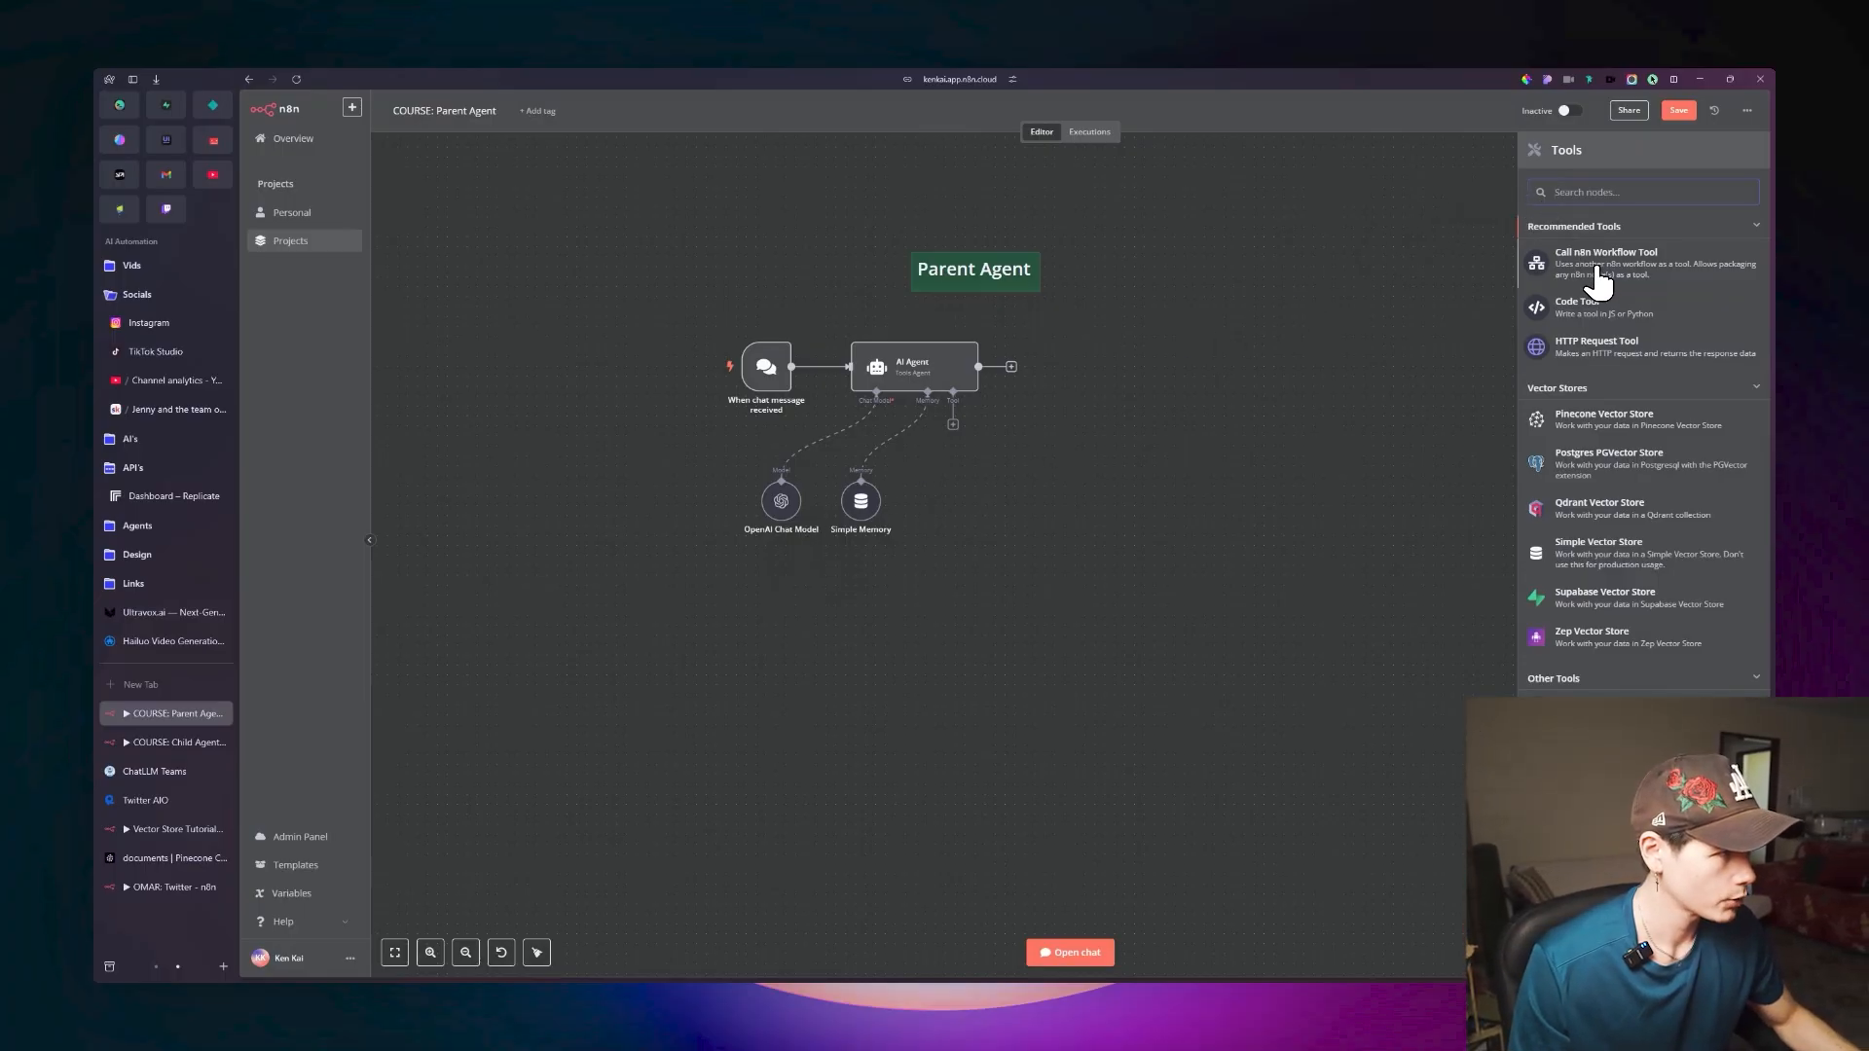
left_click(1601, 268)
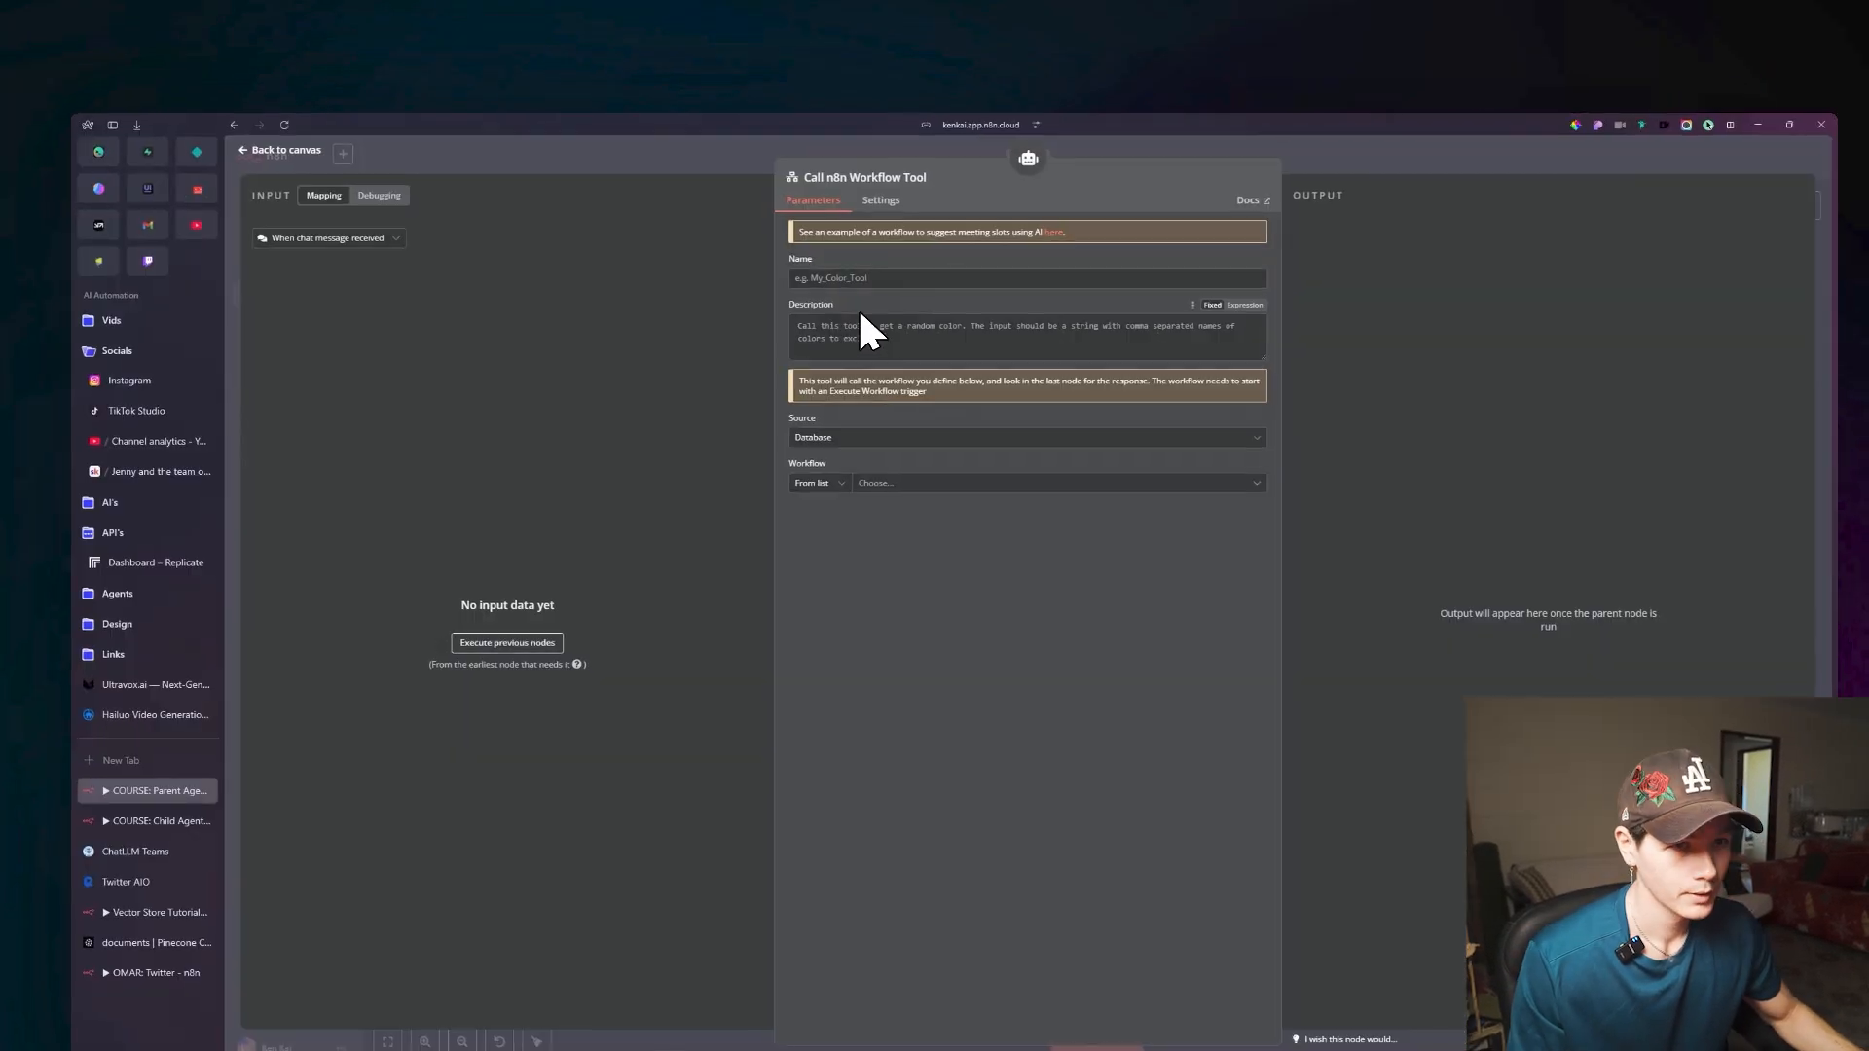
left_click(279, 150)
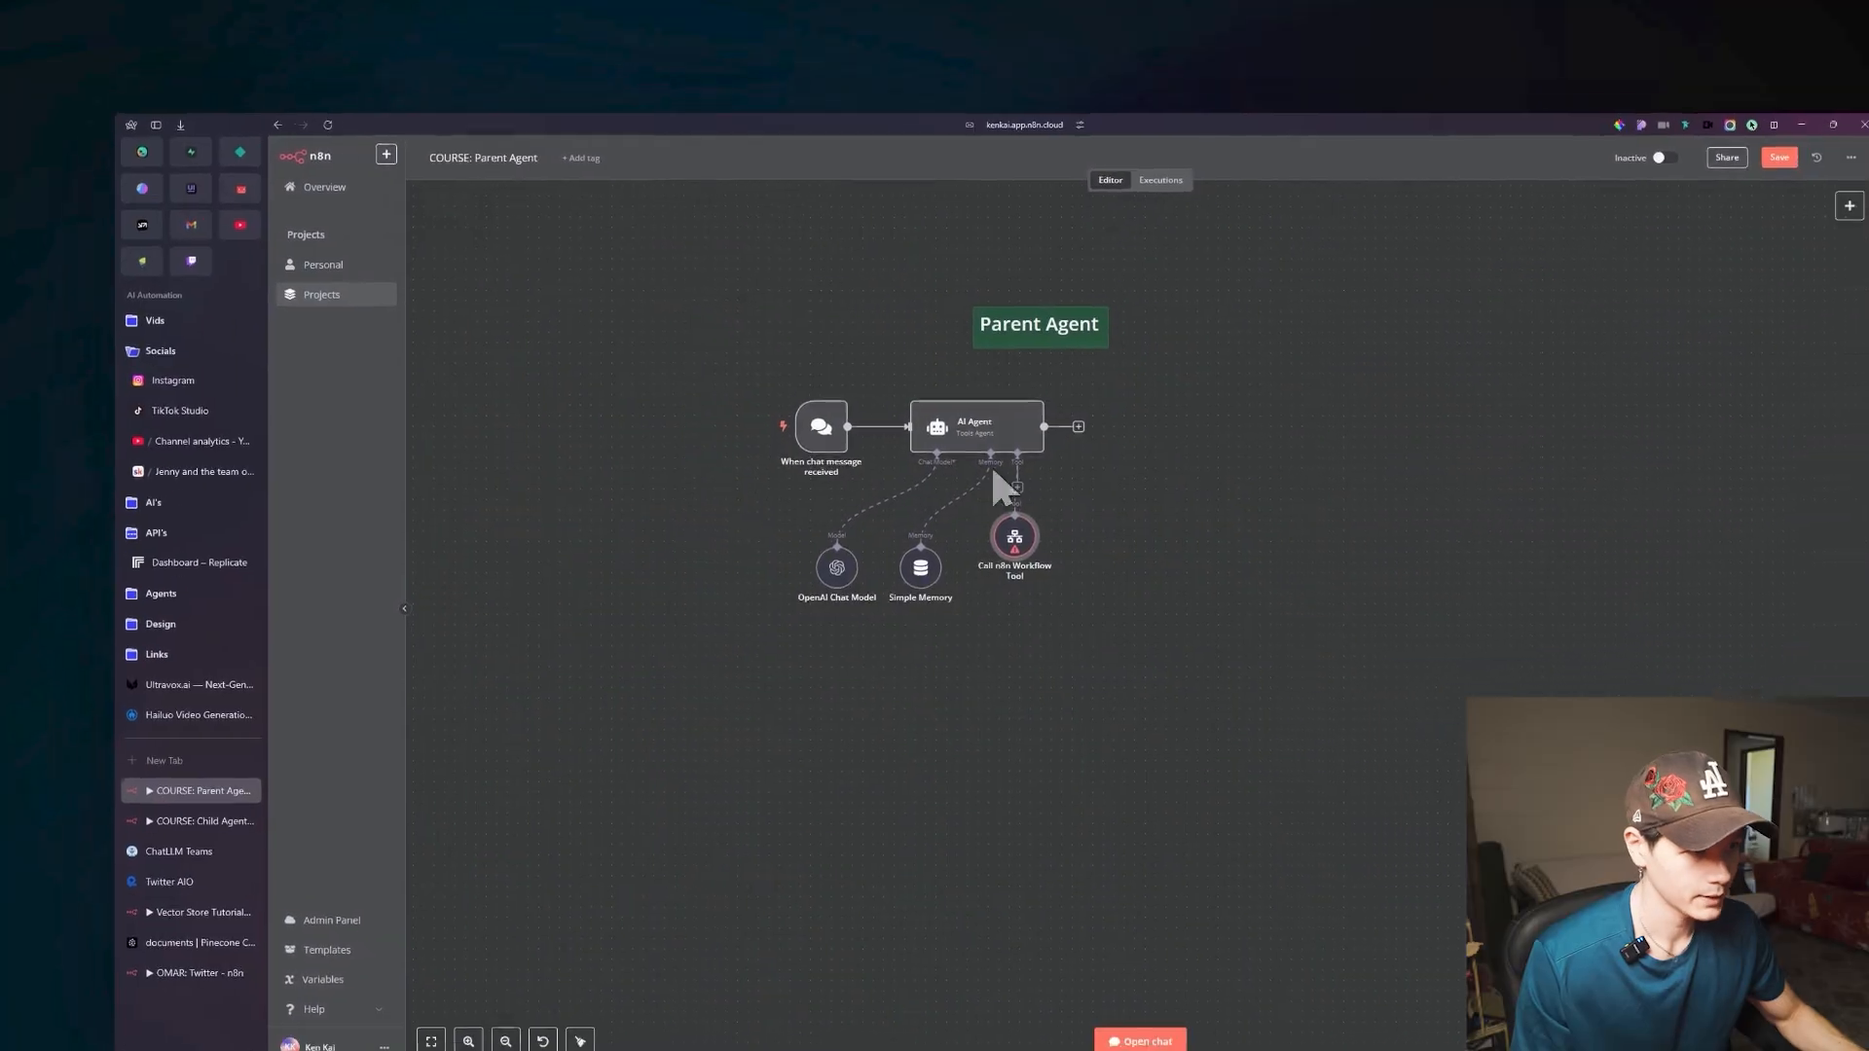
left_click_drag(948, 498, 950, 520)
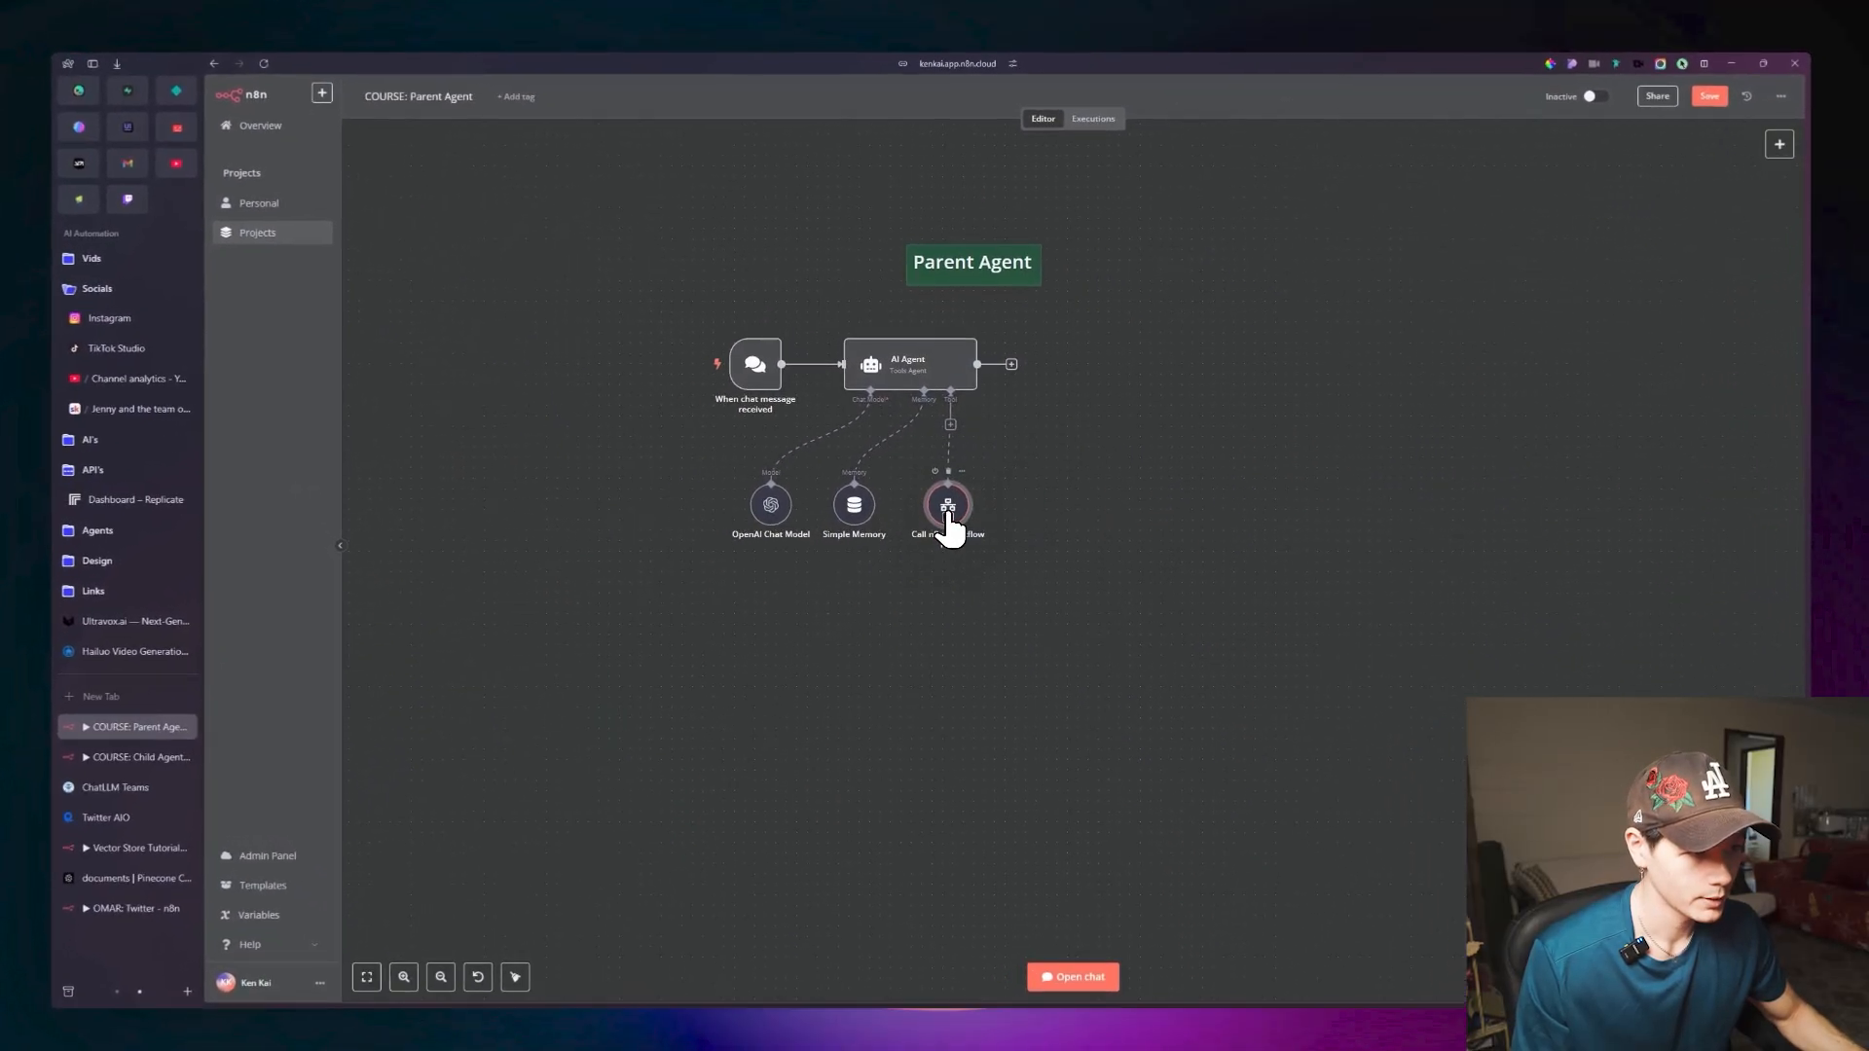
Open the workflow tool's settings and rename its node as Create Videos.
double_click(949, 503)
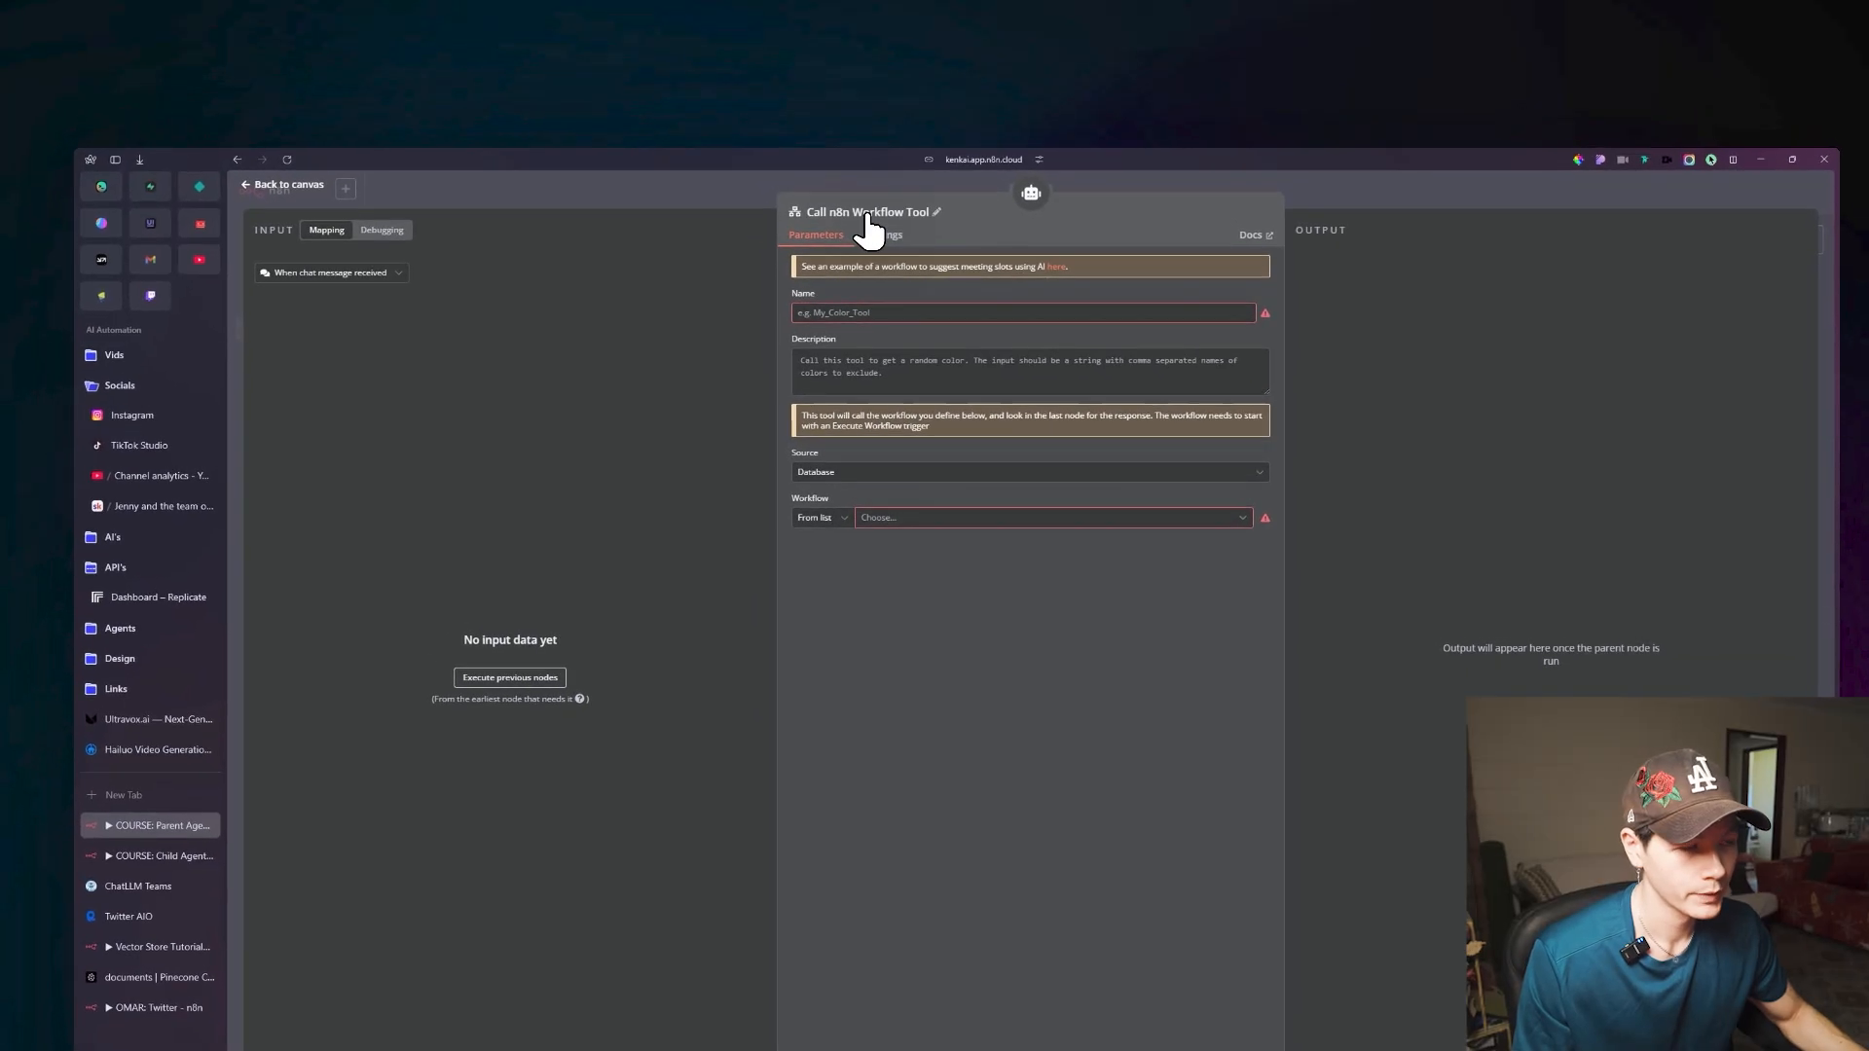
left_click(800, 143)
triple_click(1000, 206)
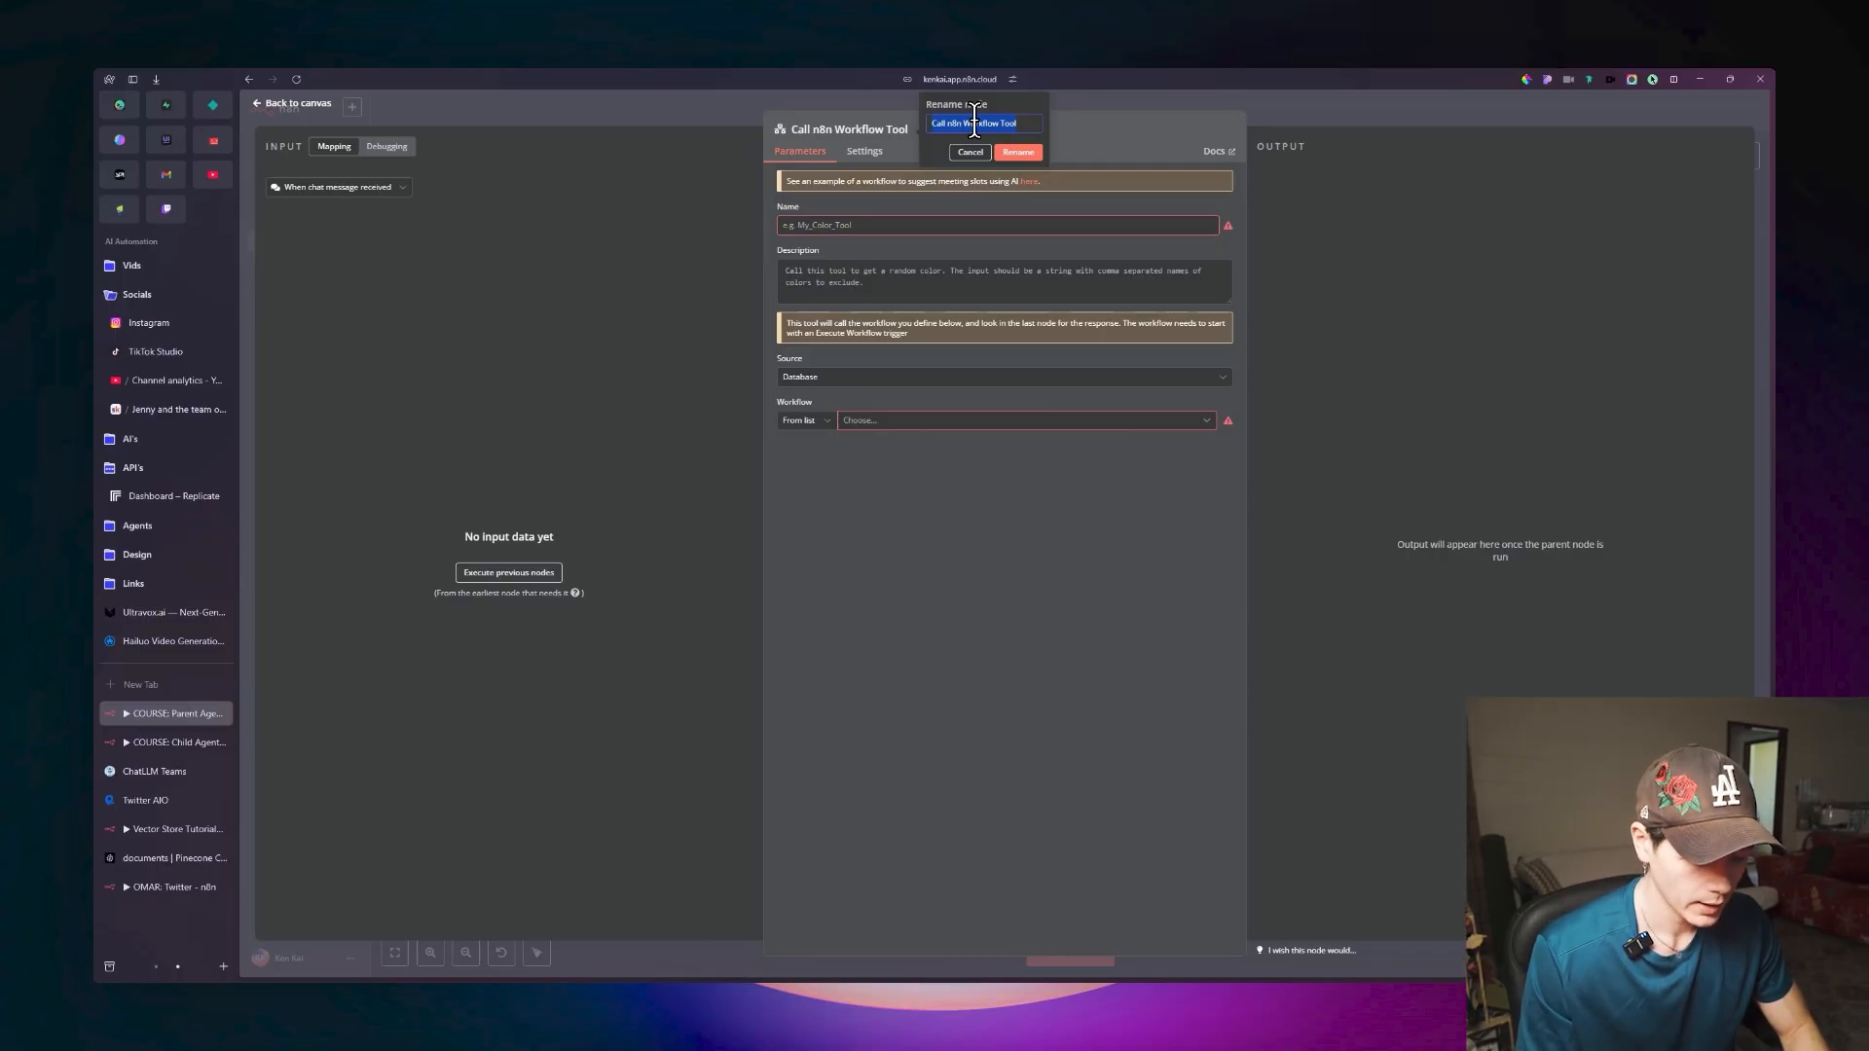
type("Create Videos")
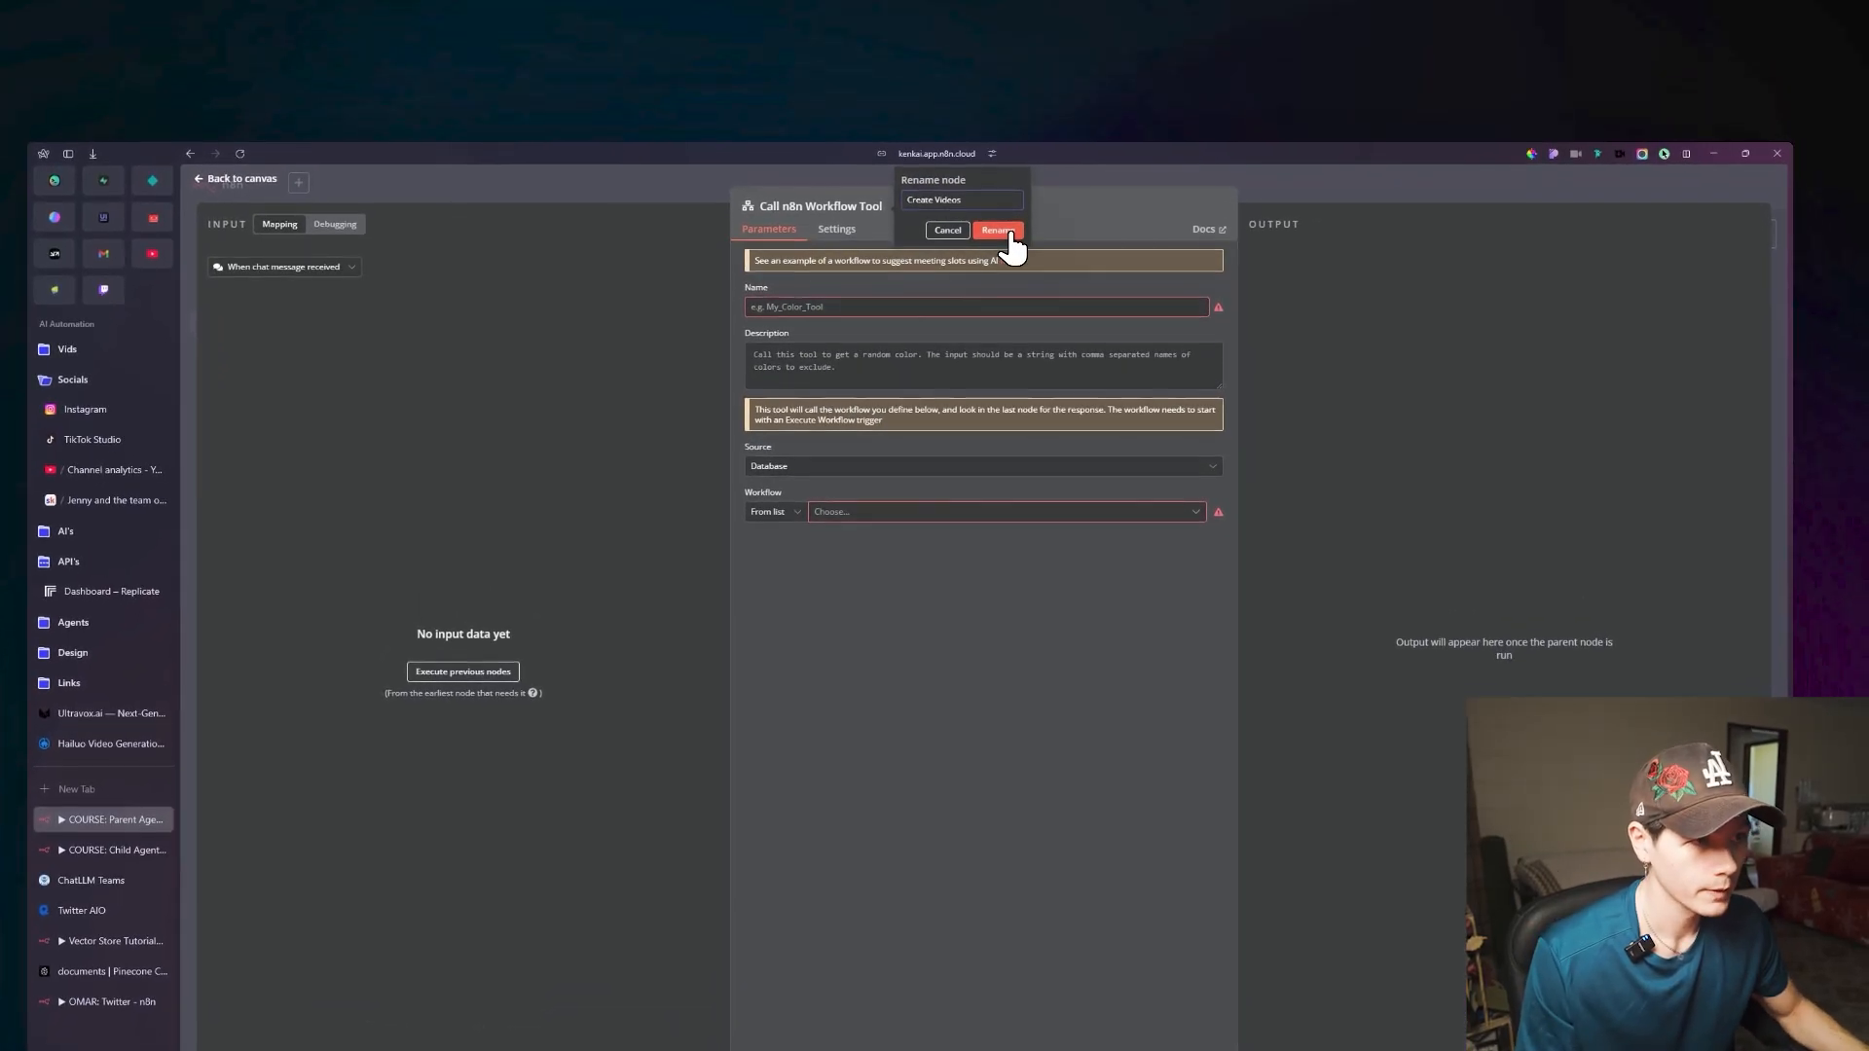
left_click(1019, 152)
Name the tool Create_Videos and describe it as "Call this tool for queries related to generating videos.".
left_click(826, 293)
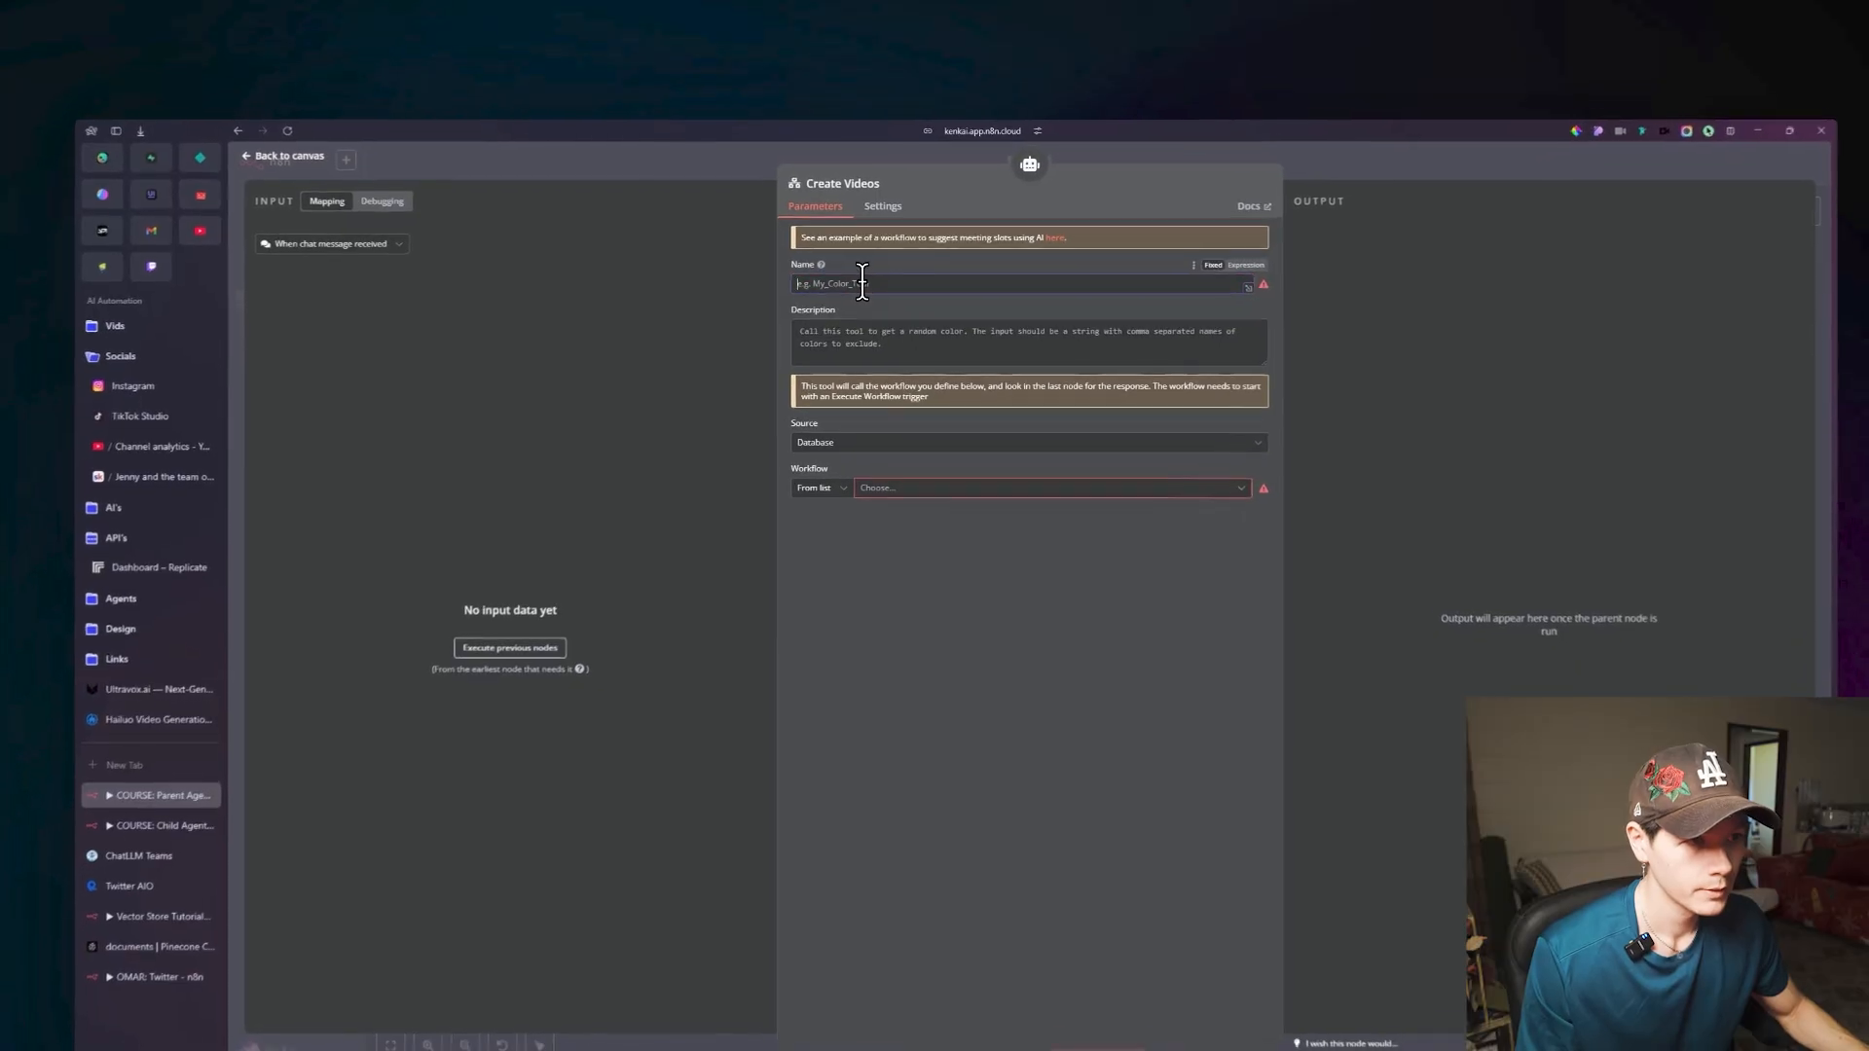
type("Create")
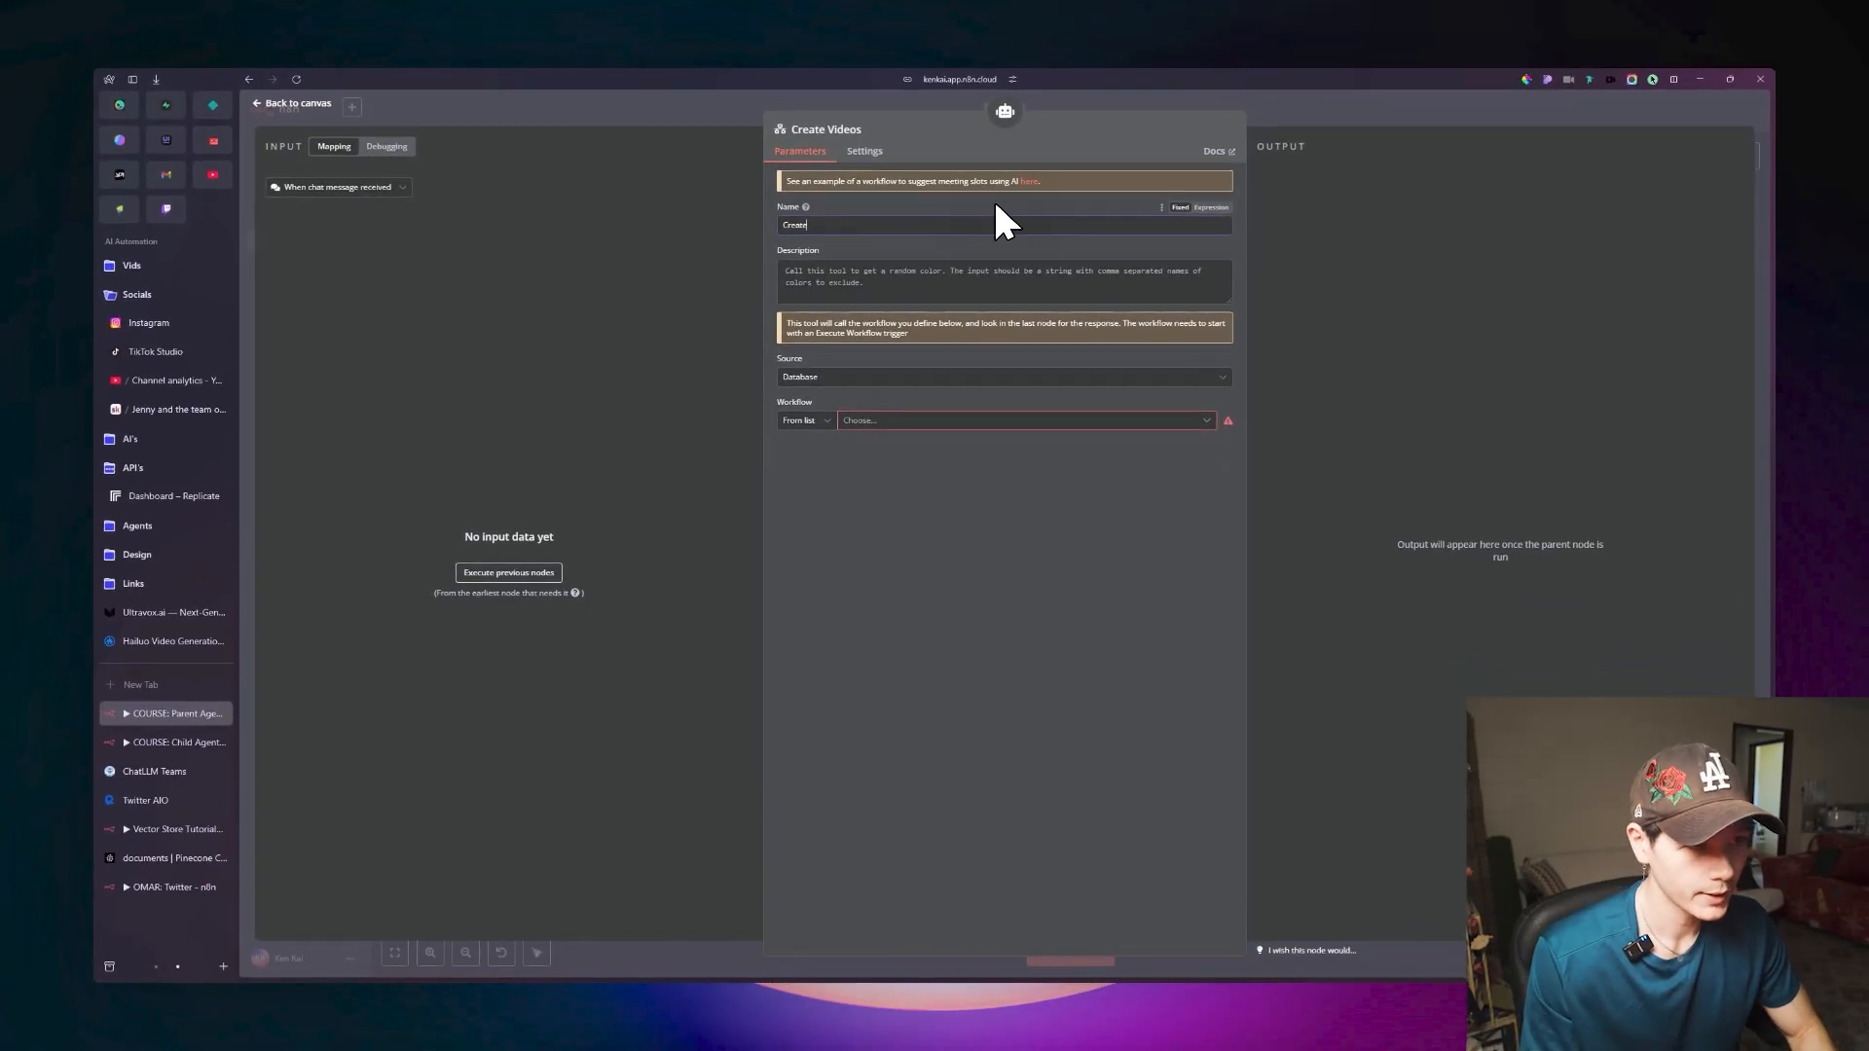
type("_Videos")
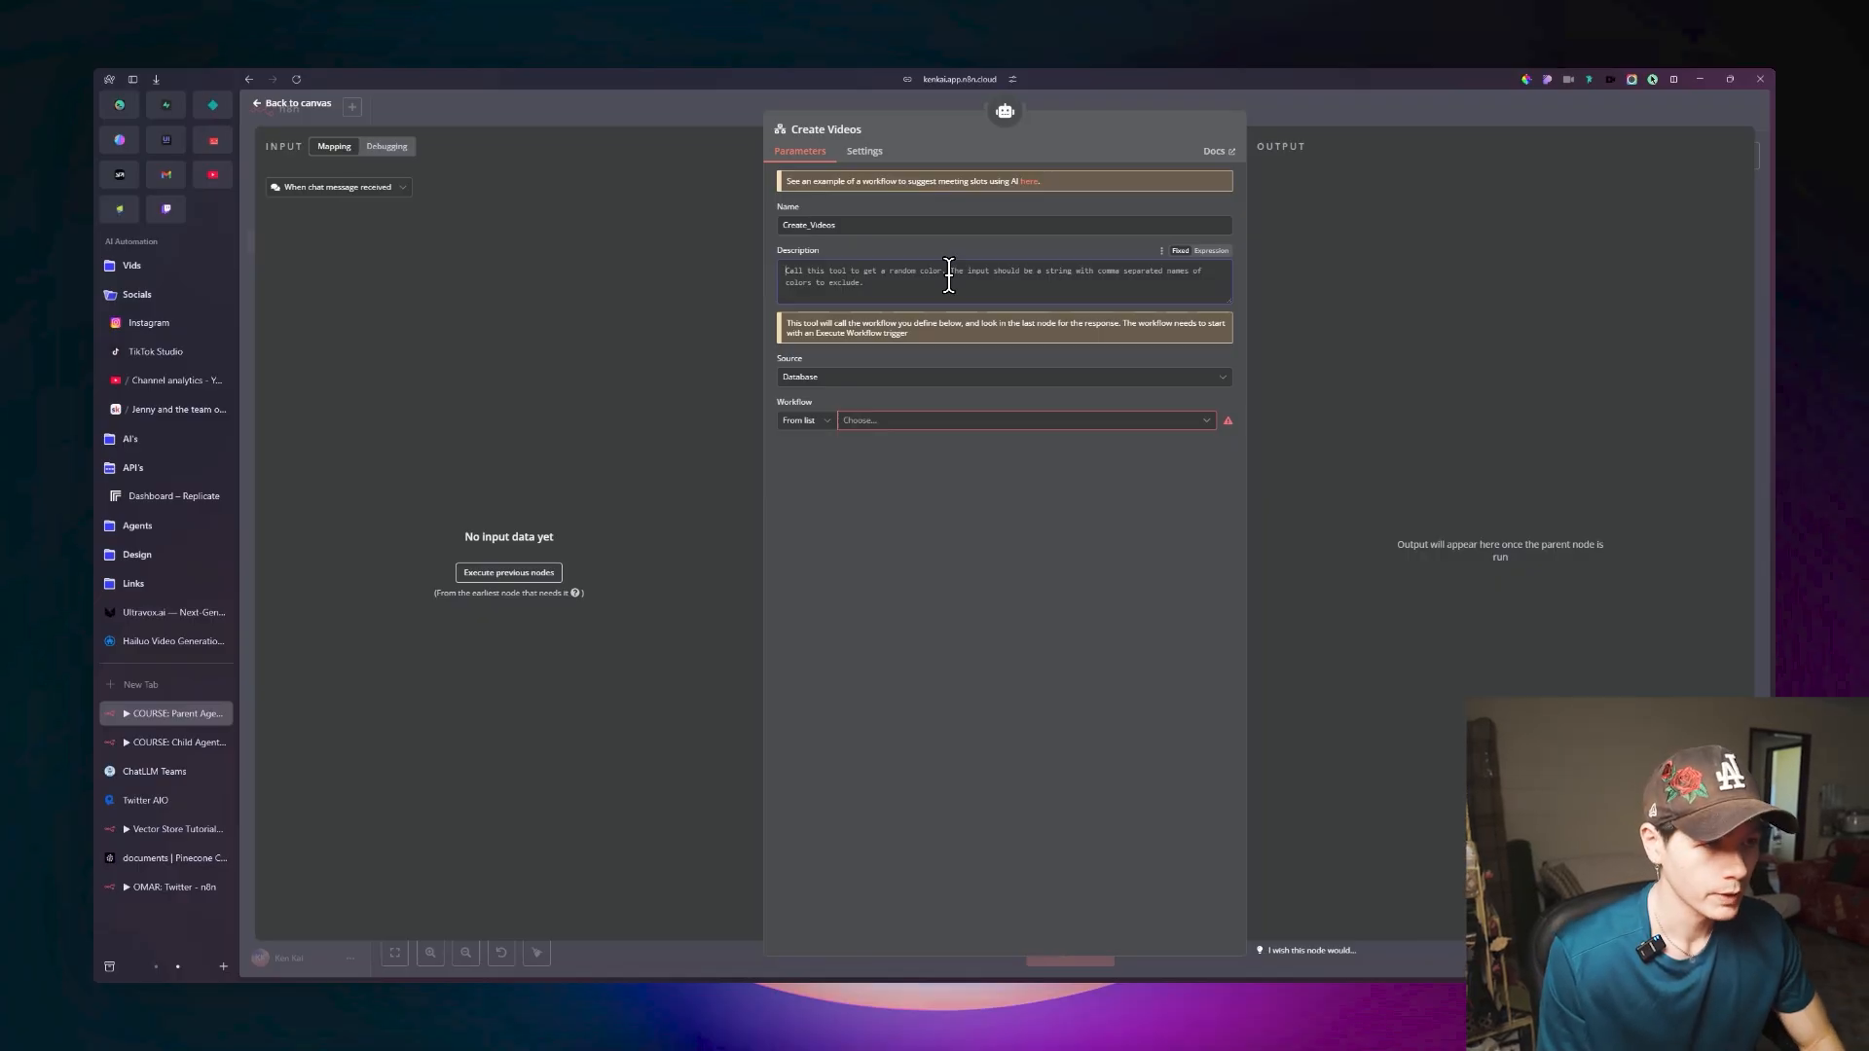
type("Ca")
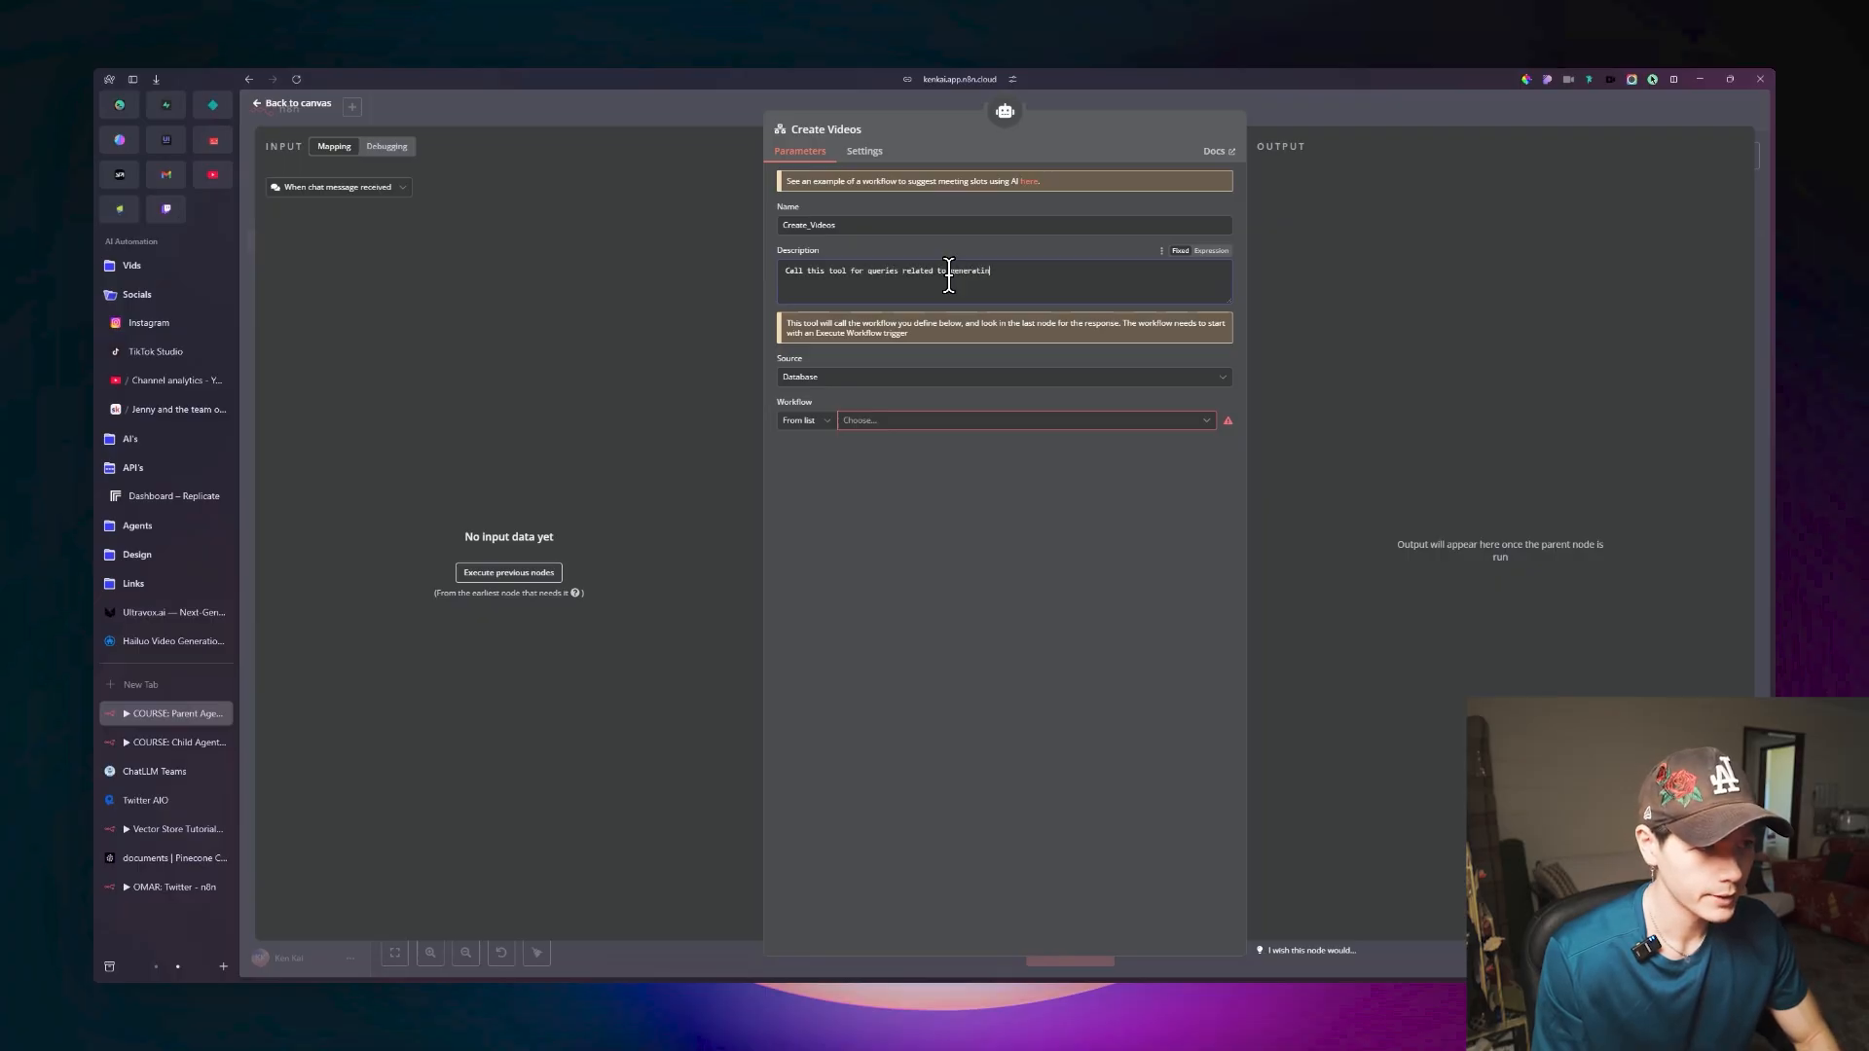
type("os.")
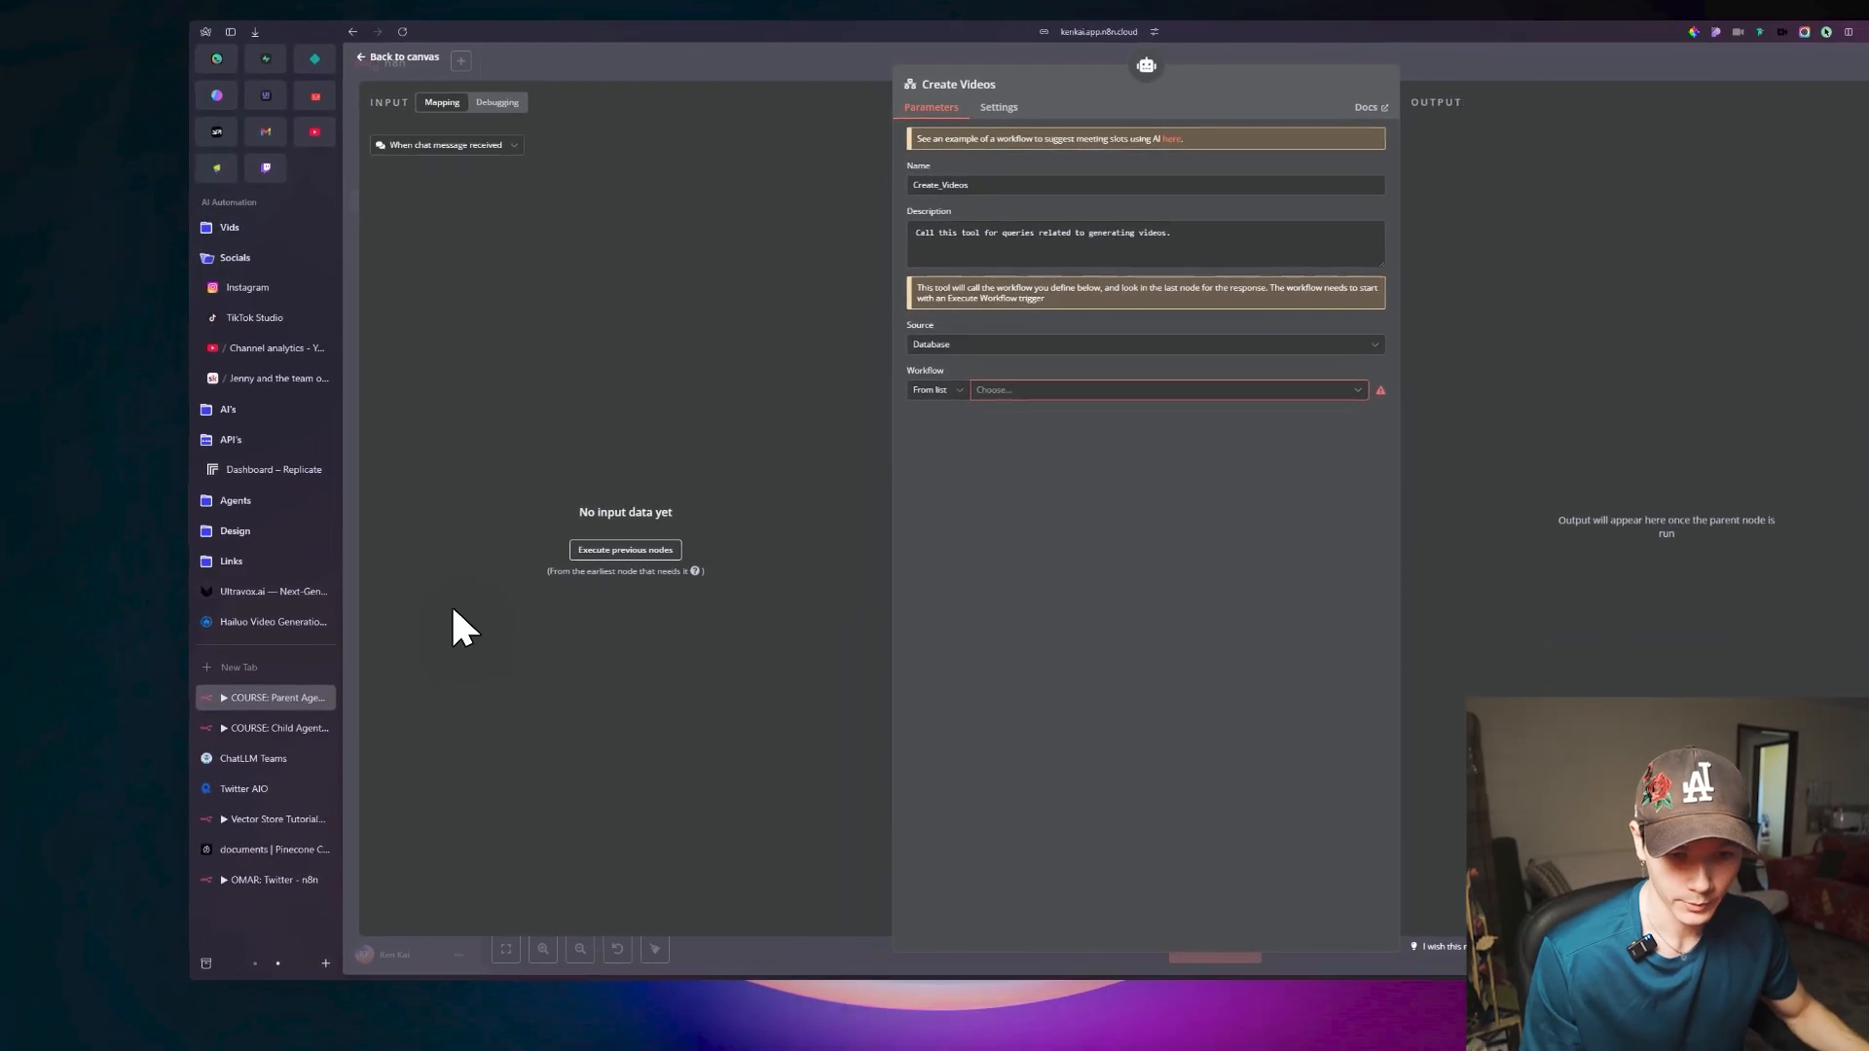
Save the Child Agent workflow and select COURSE: Child Agent as the workflow called by the Create Videos tool.
left_click(146, 736)
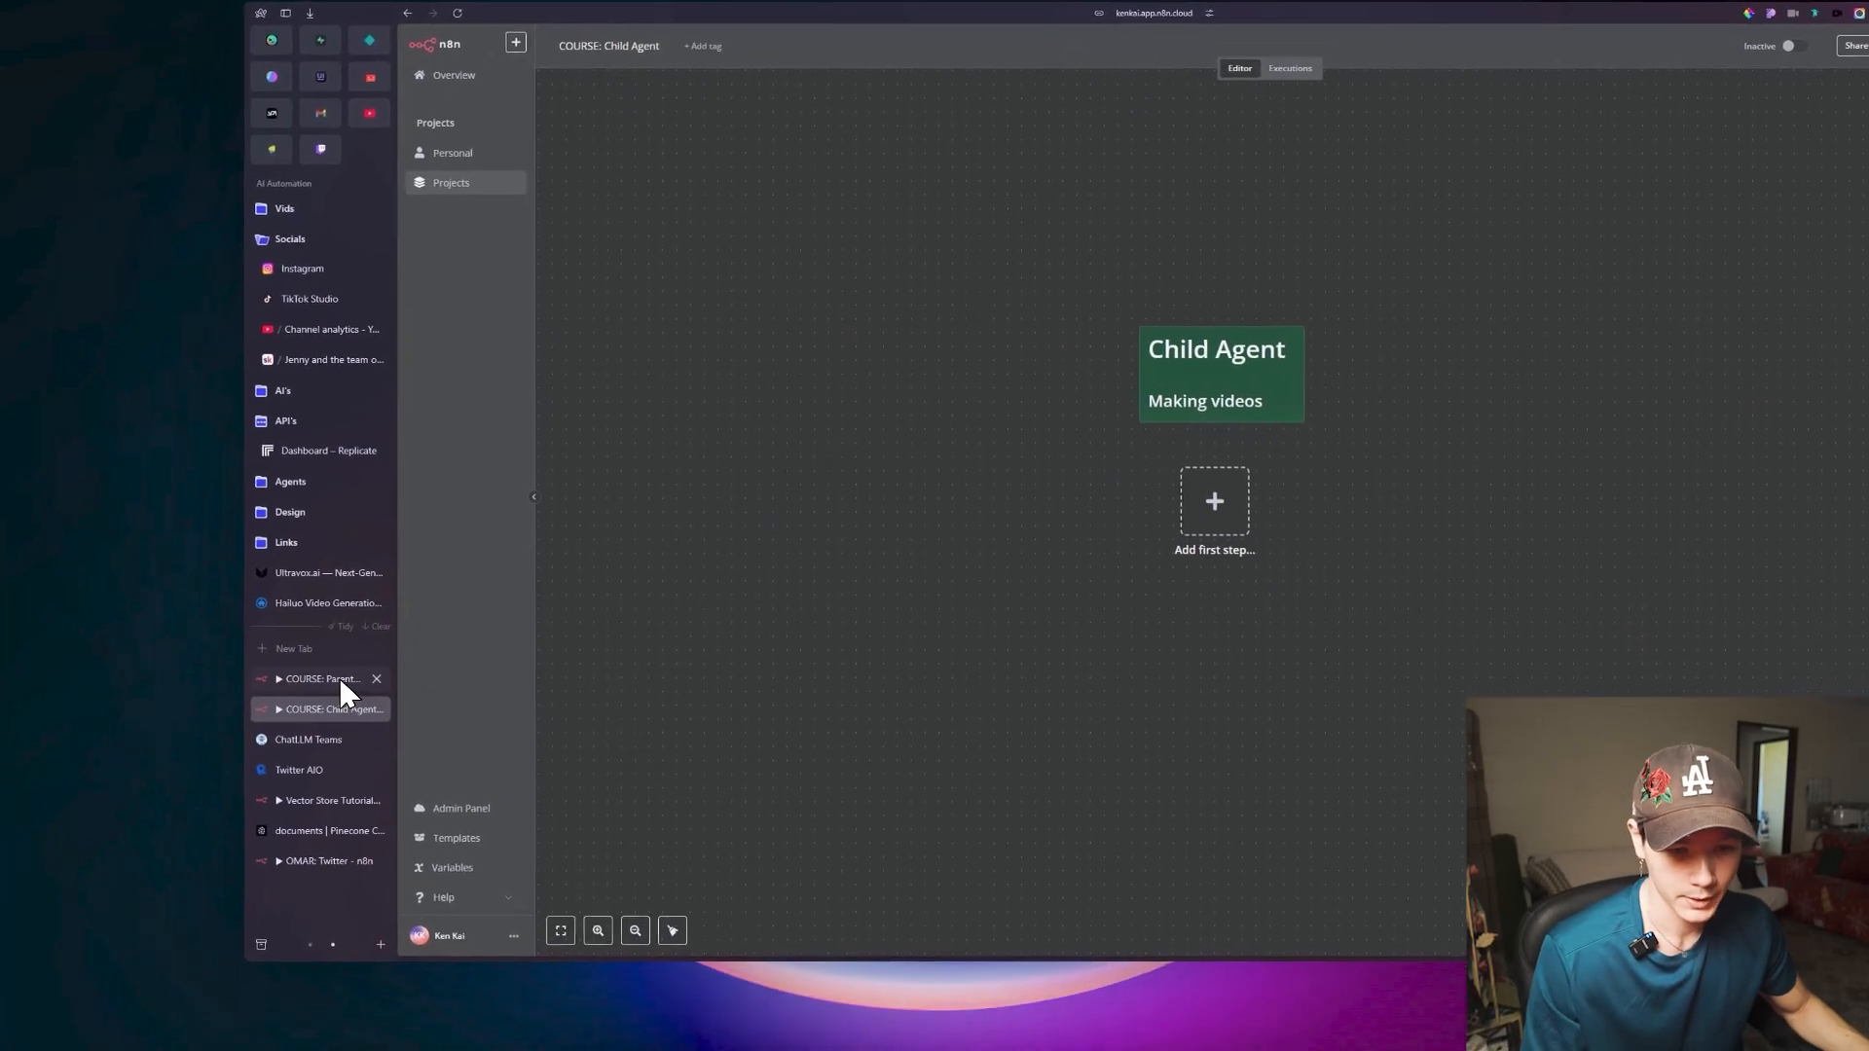
left_click(339, 678)
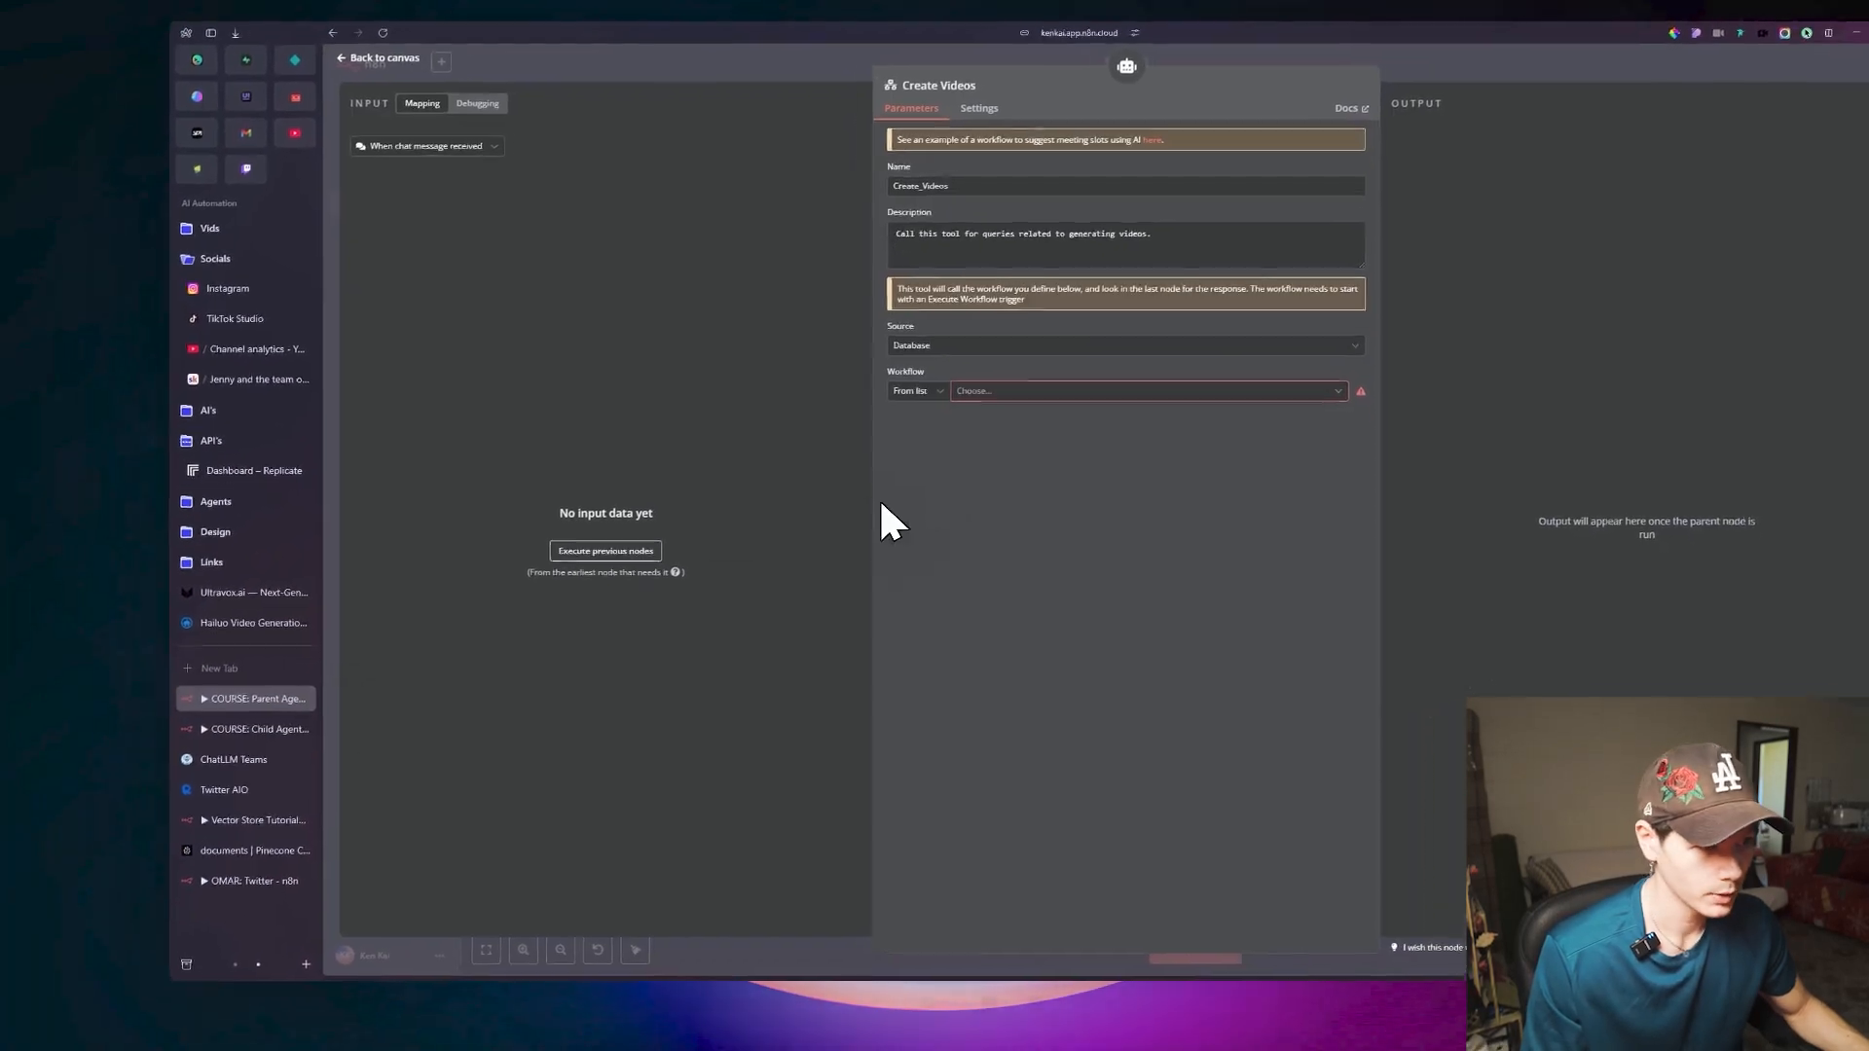
left_click(927, 451)
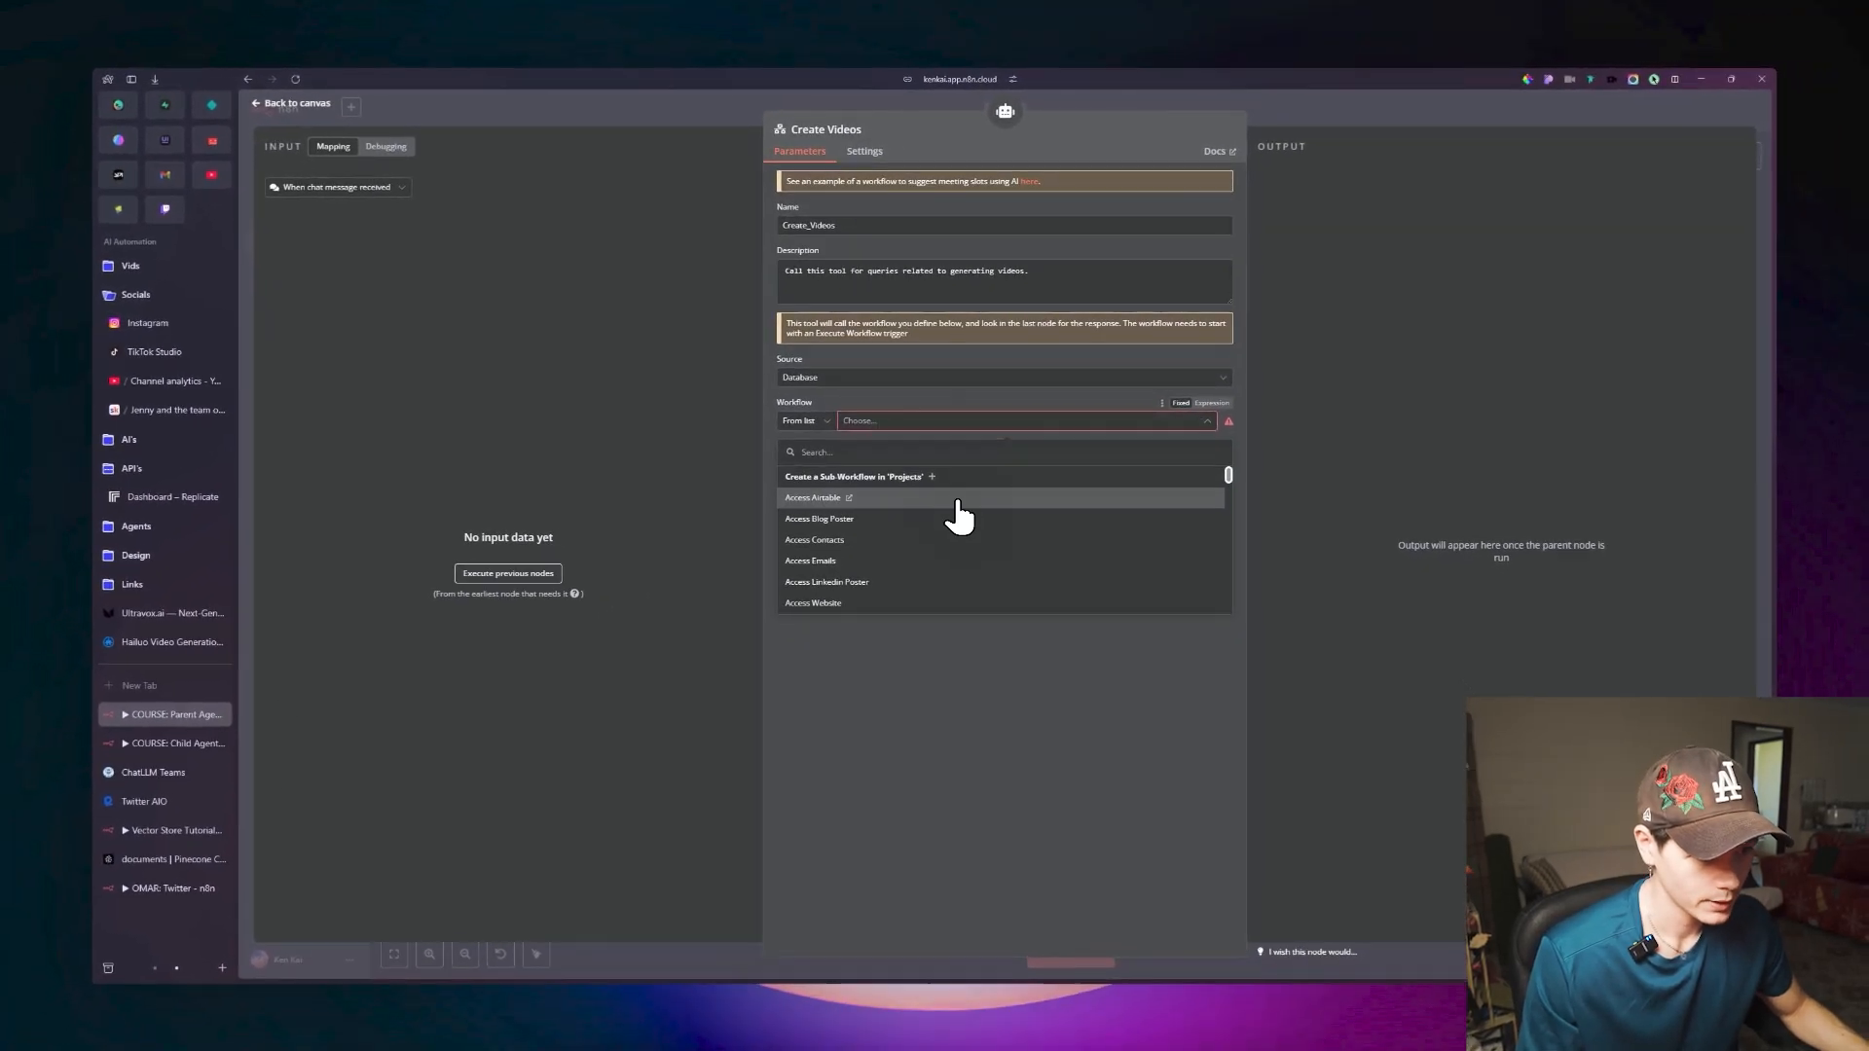
scroll(959, 516, "down", 10)
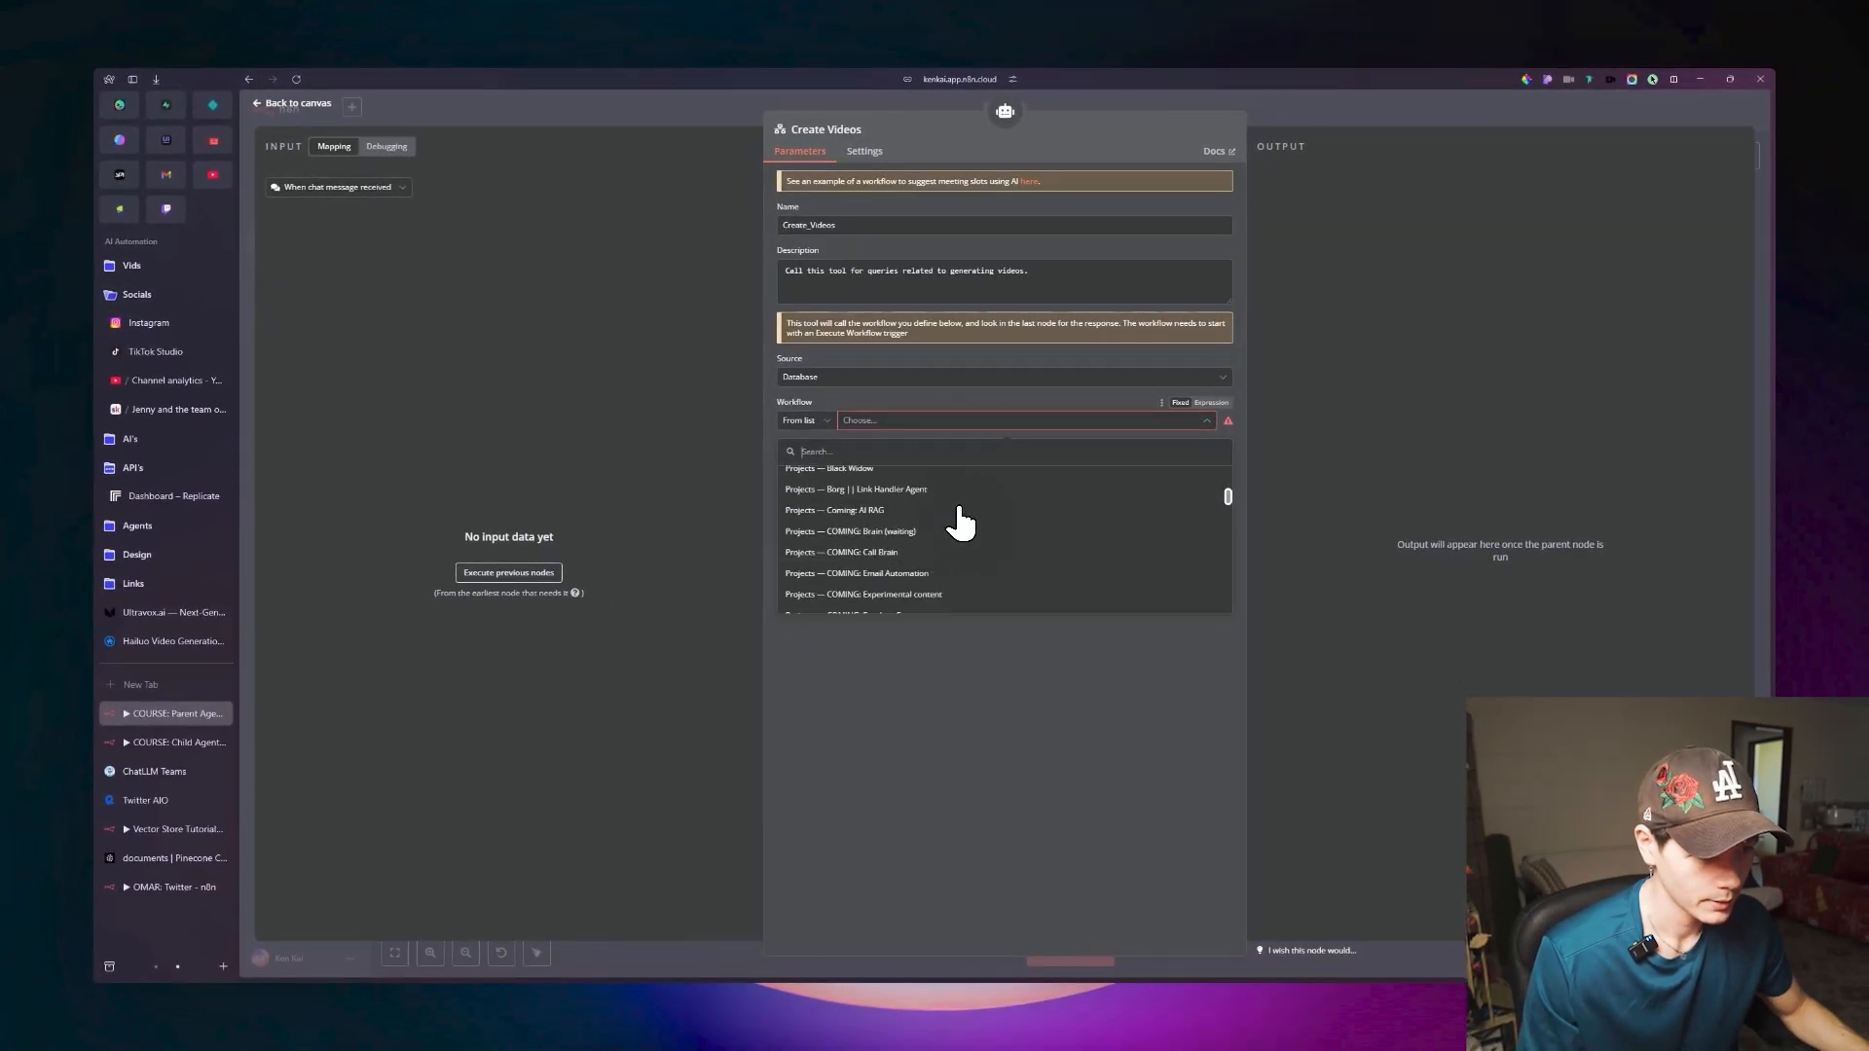
scroll(959, 515, "down", 2)
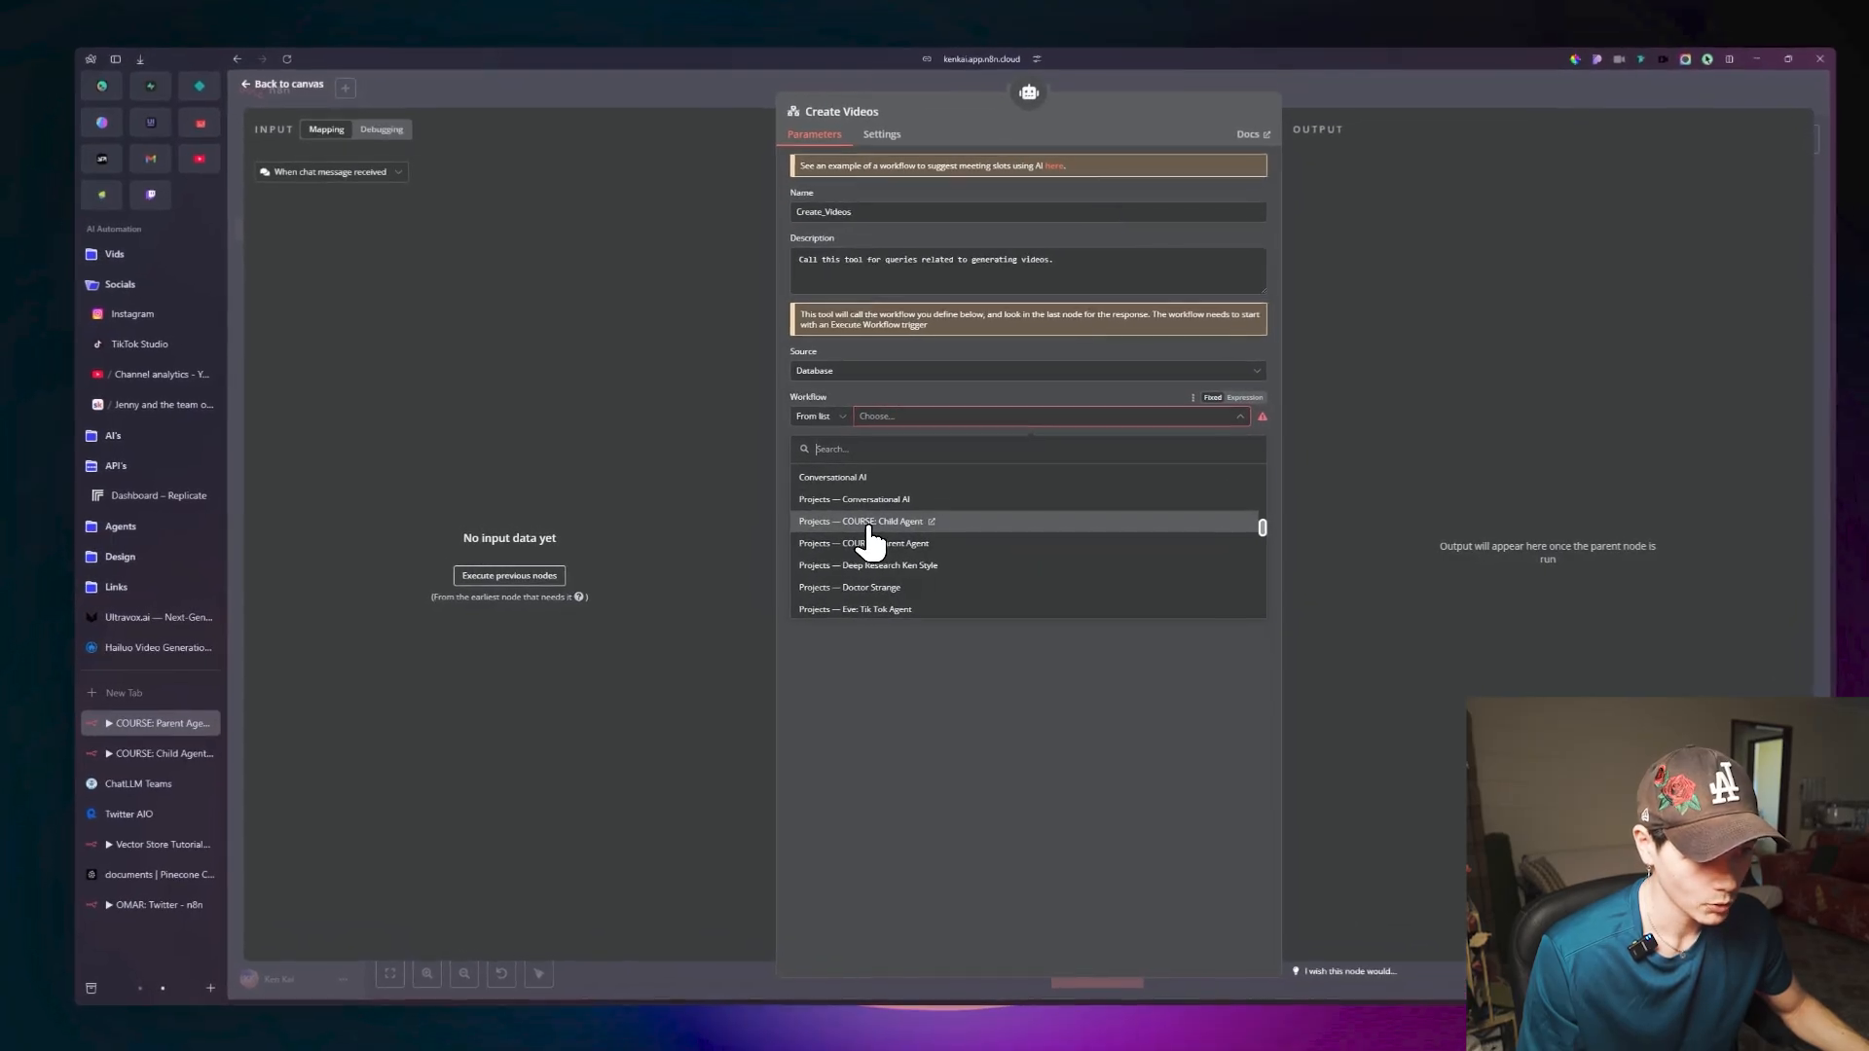
left_click(888, 527)
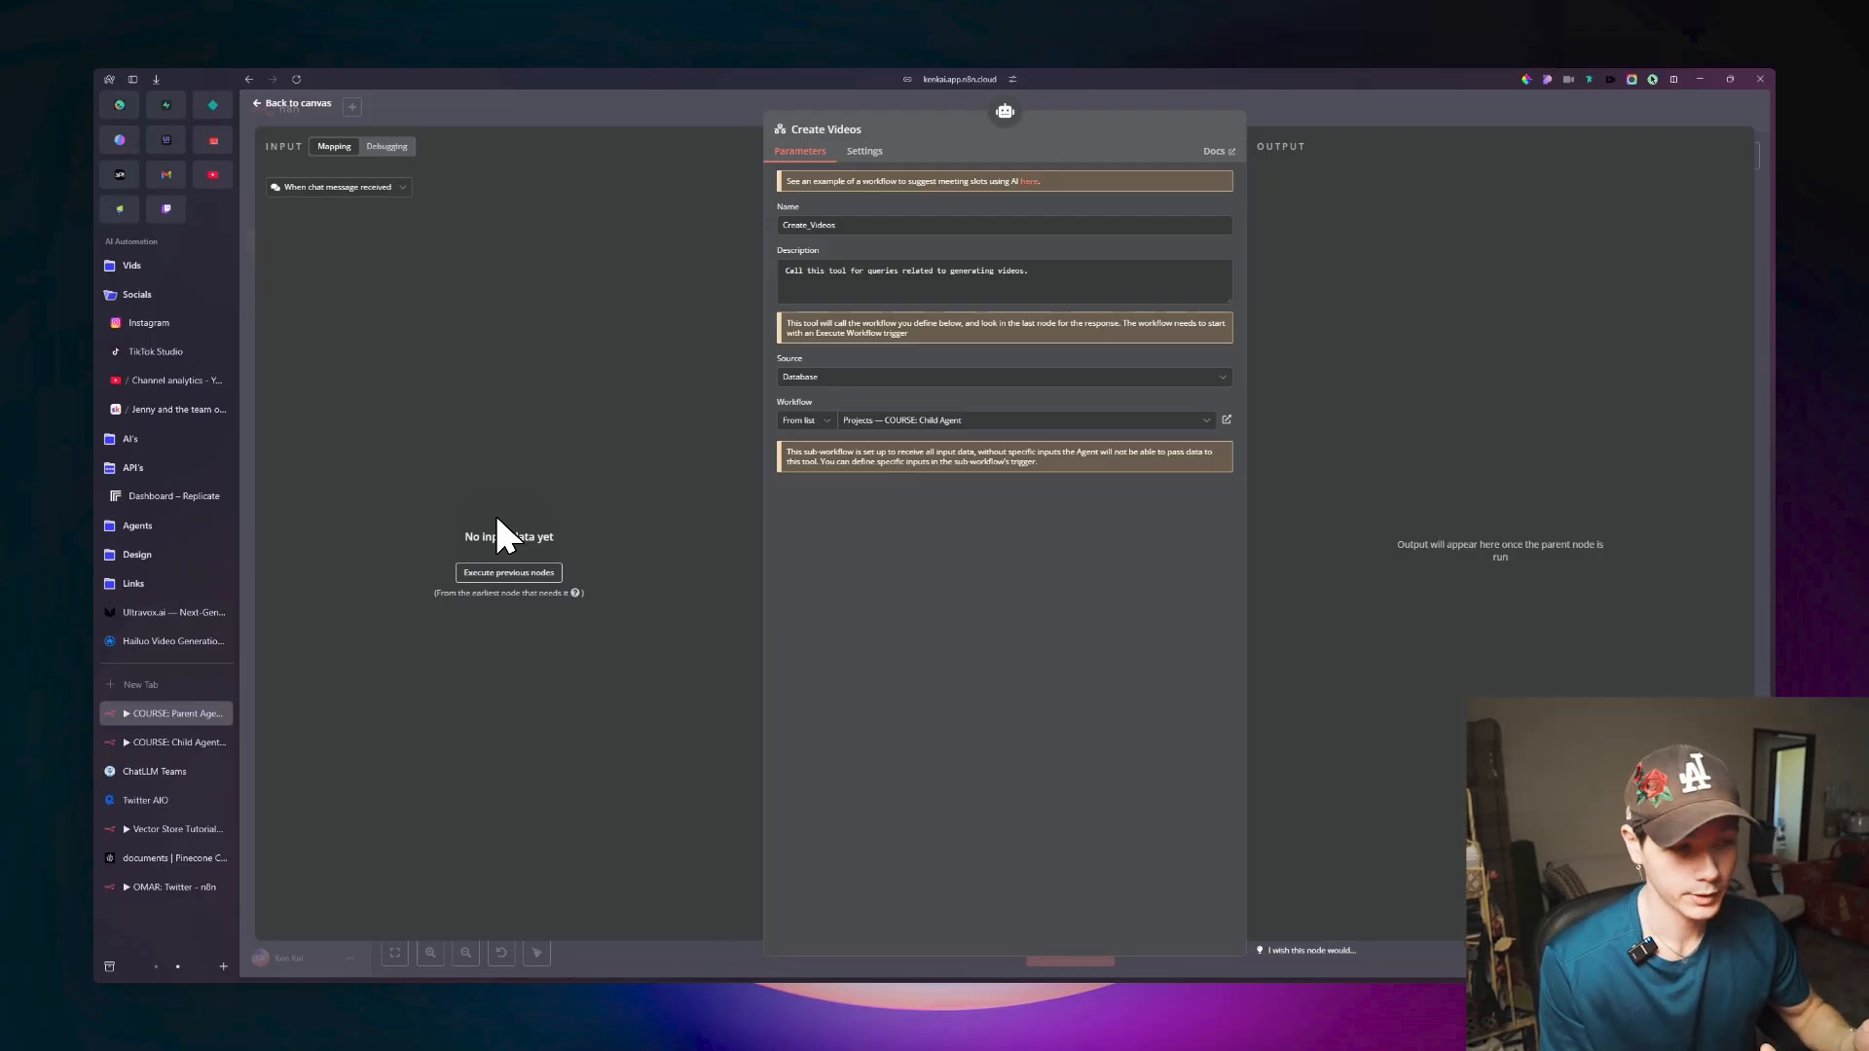
key("Escape")
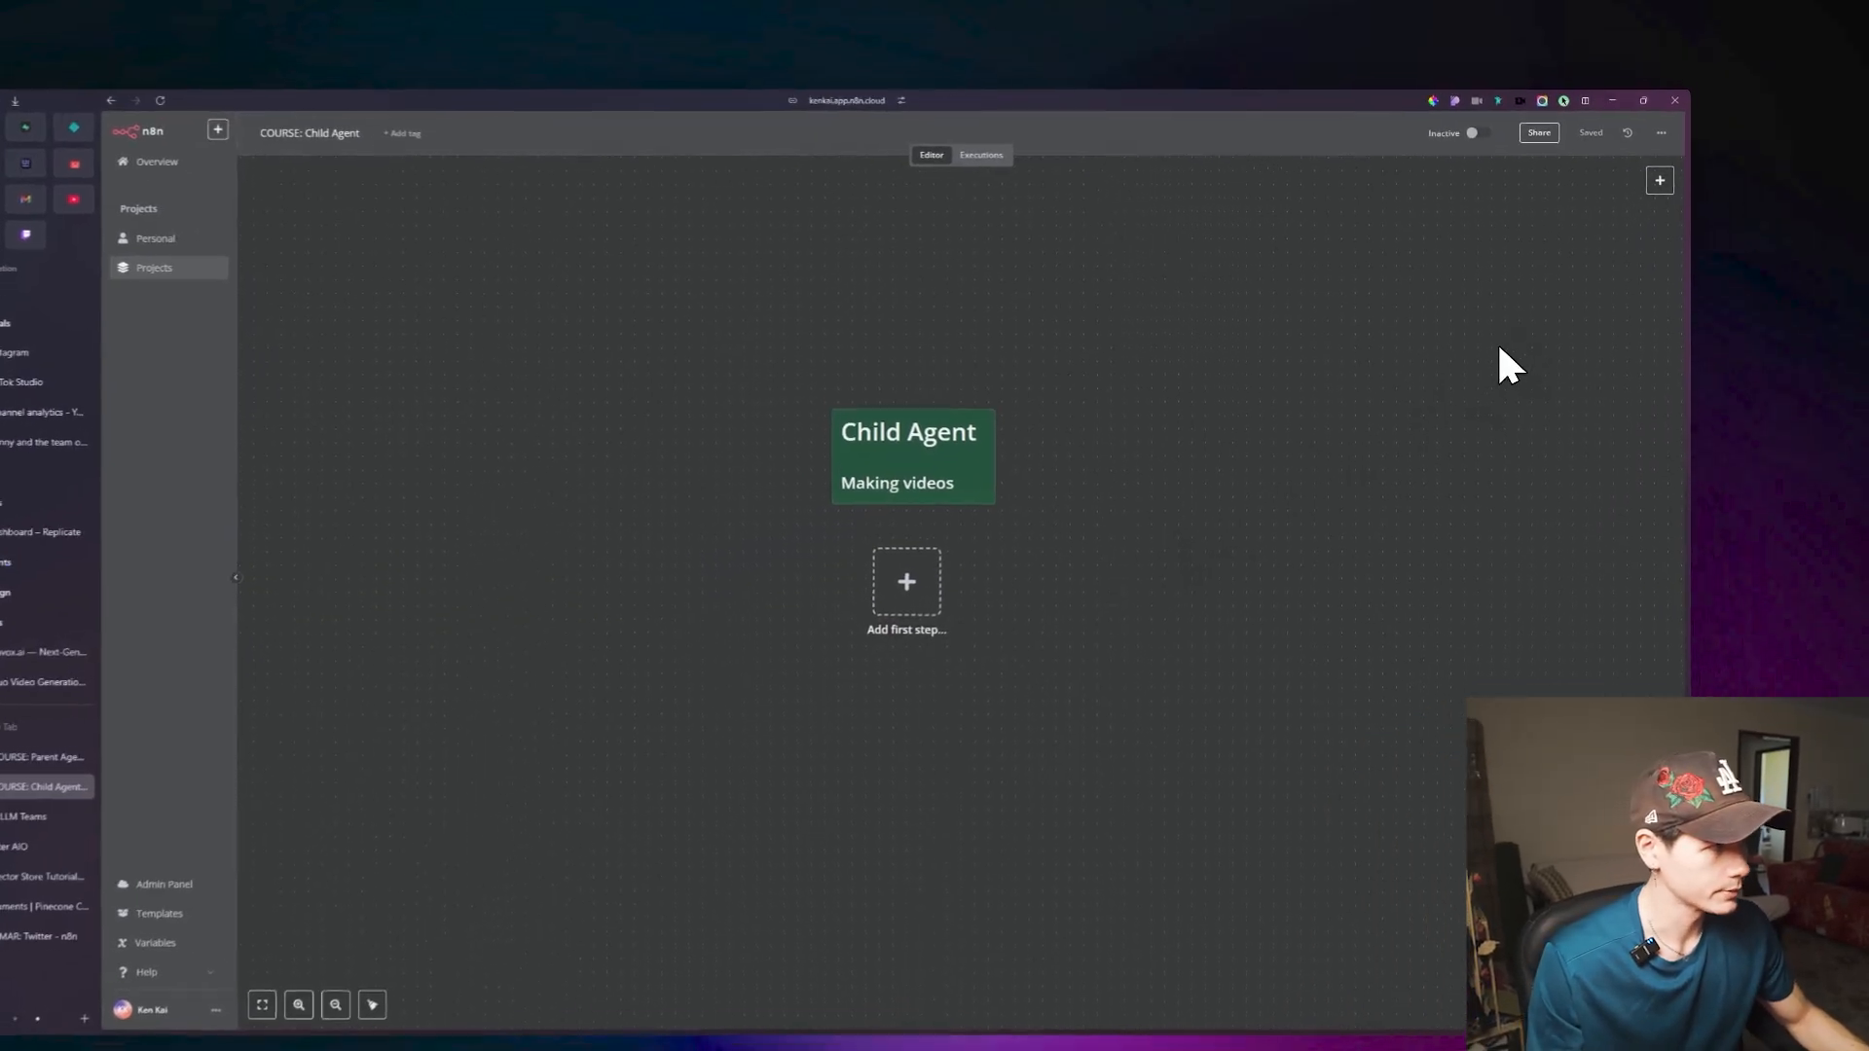
Add the When Executed by Another Workflow trigger to the Child Agent workflow.
left_click(1660, 180)
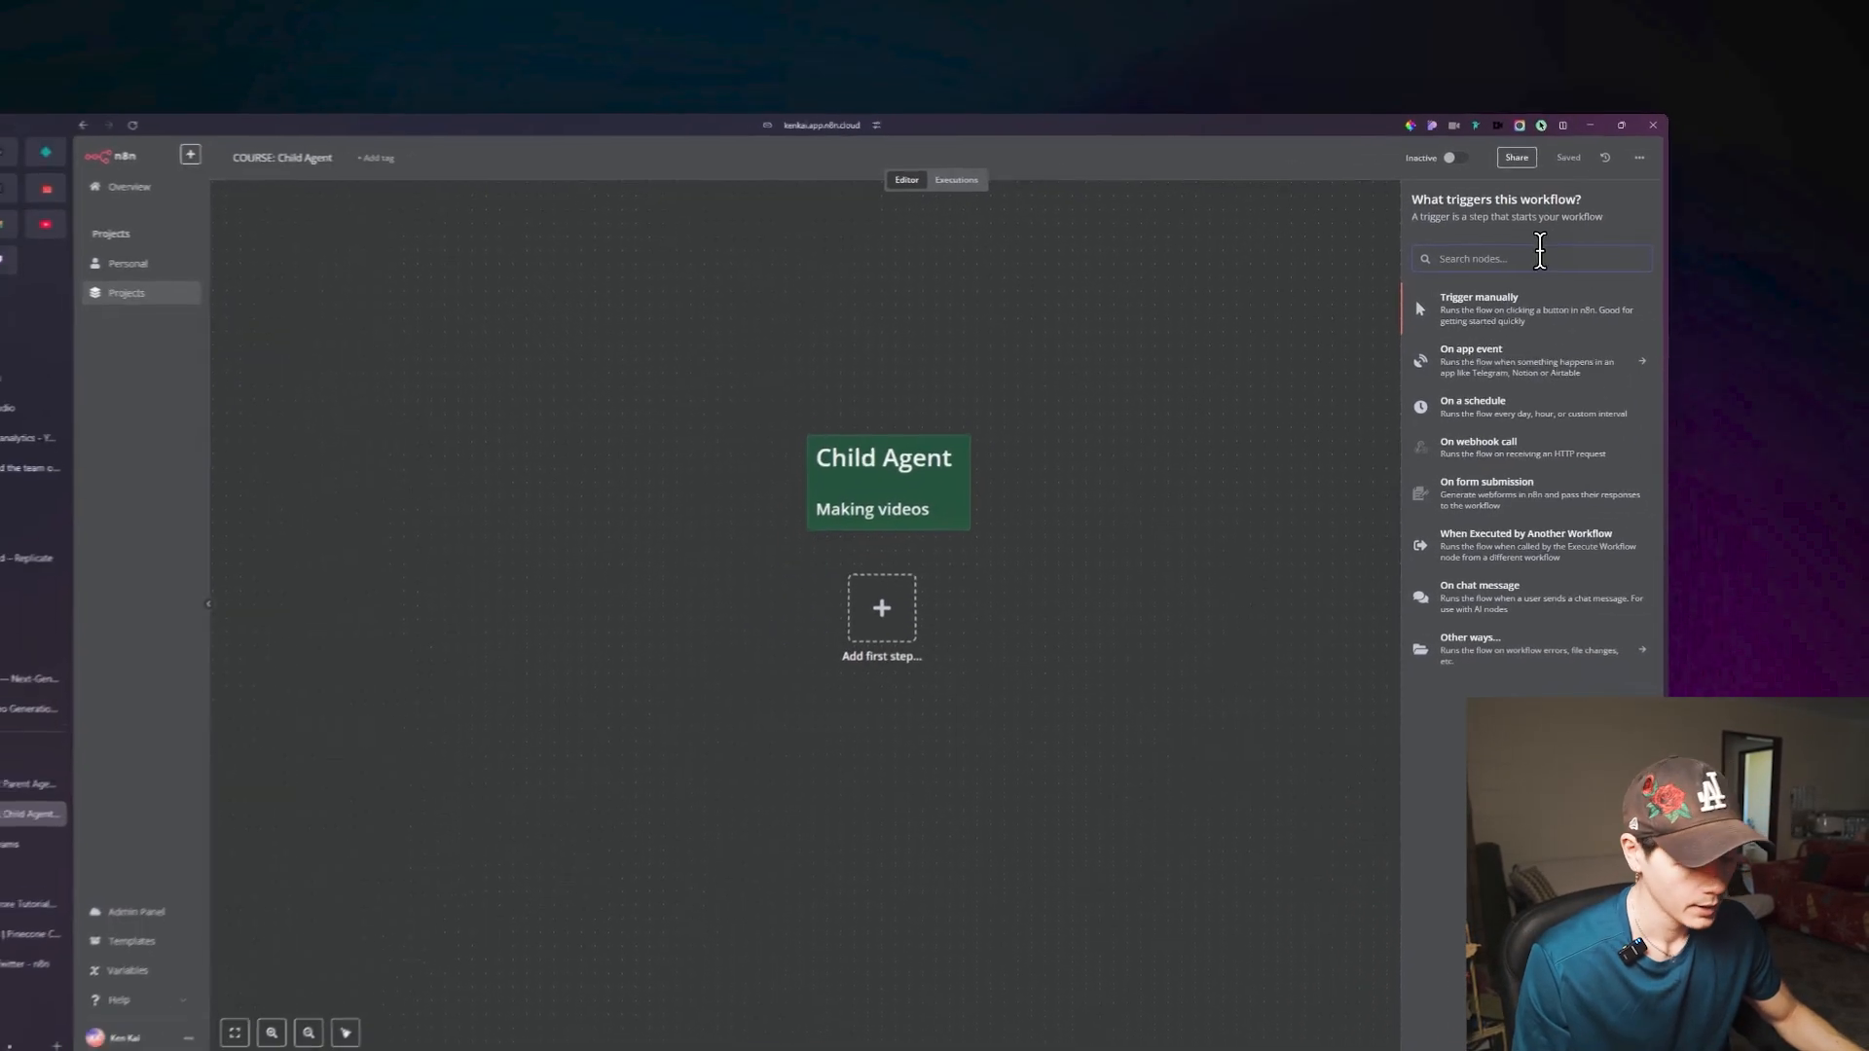
type("exec")
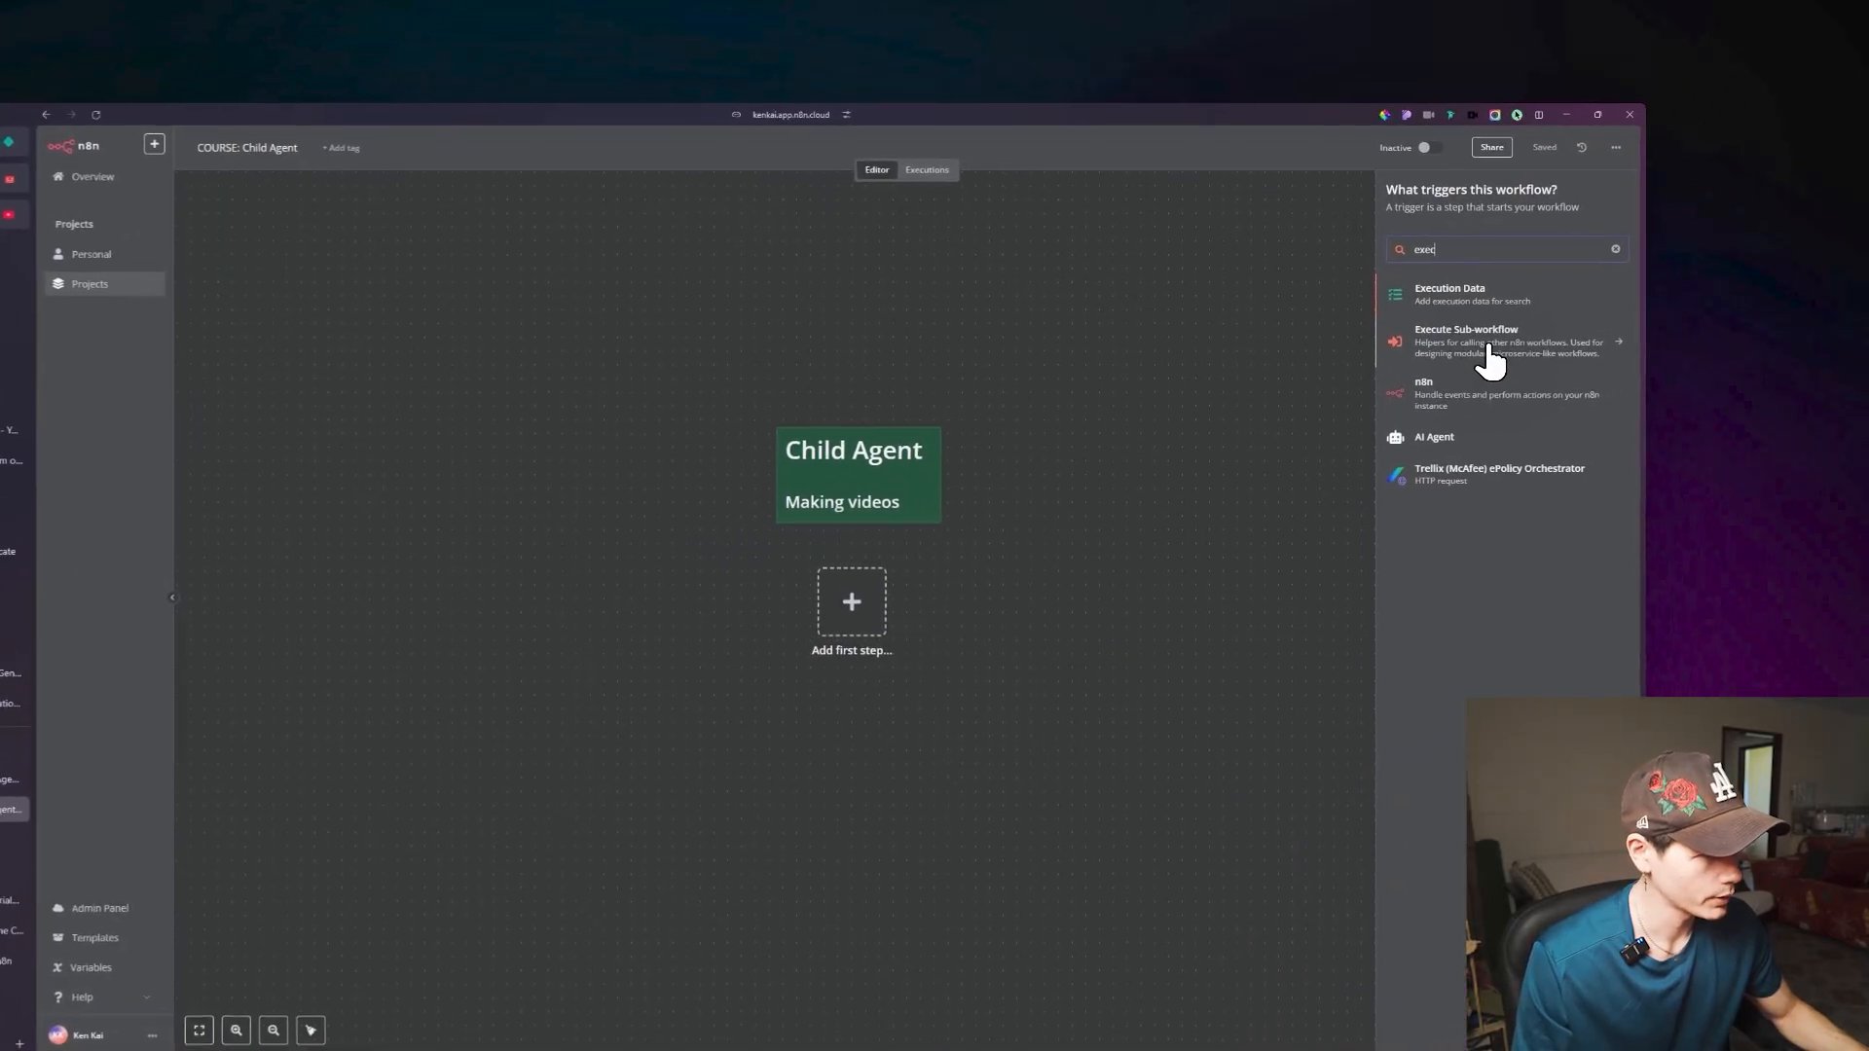
left_click(1557, 326)
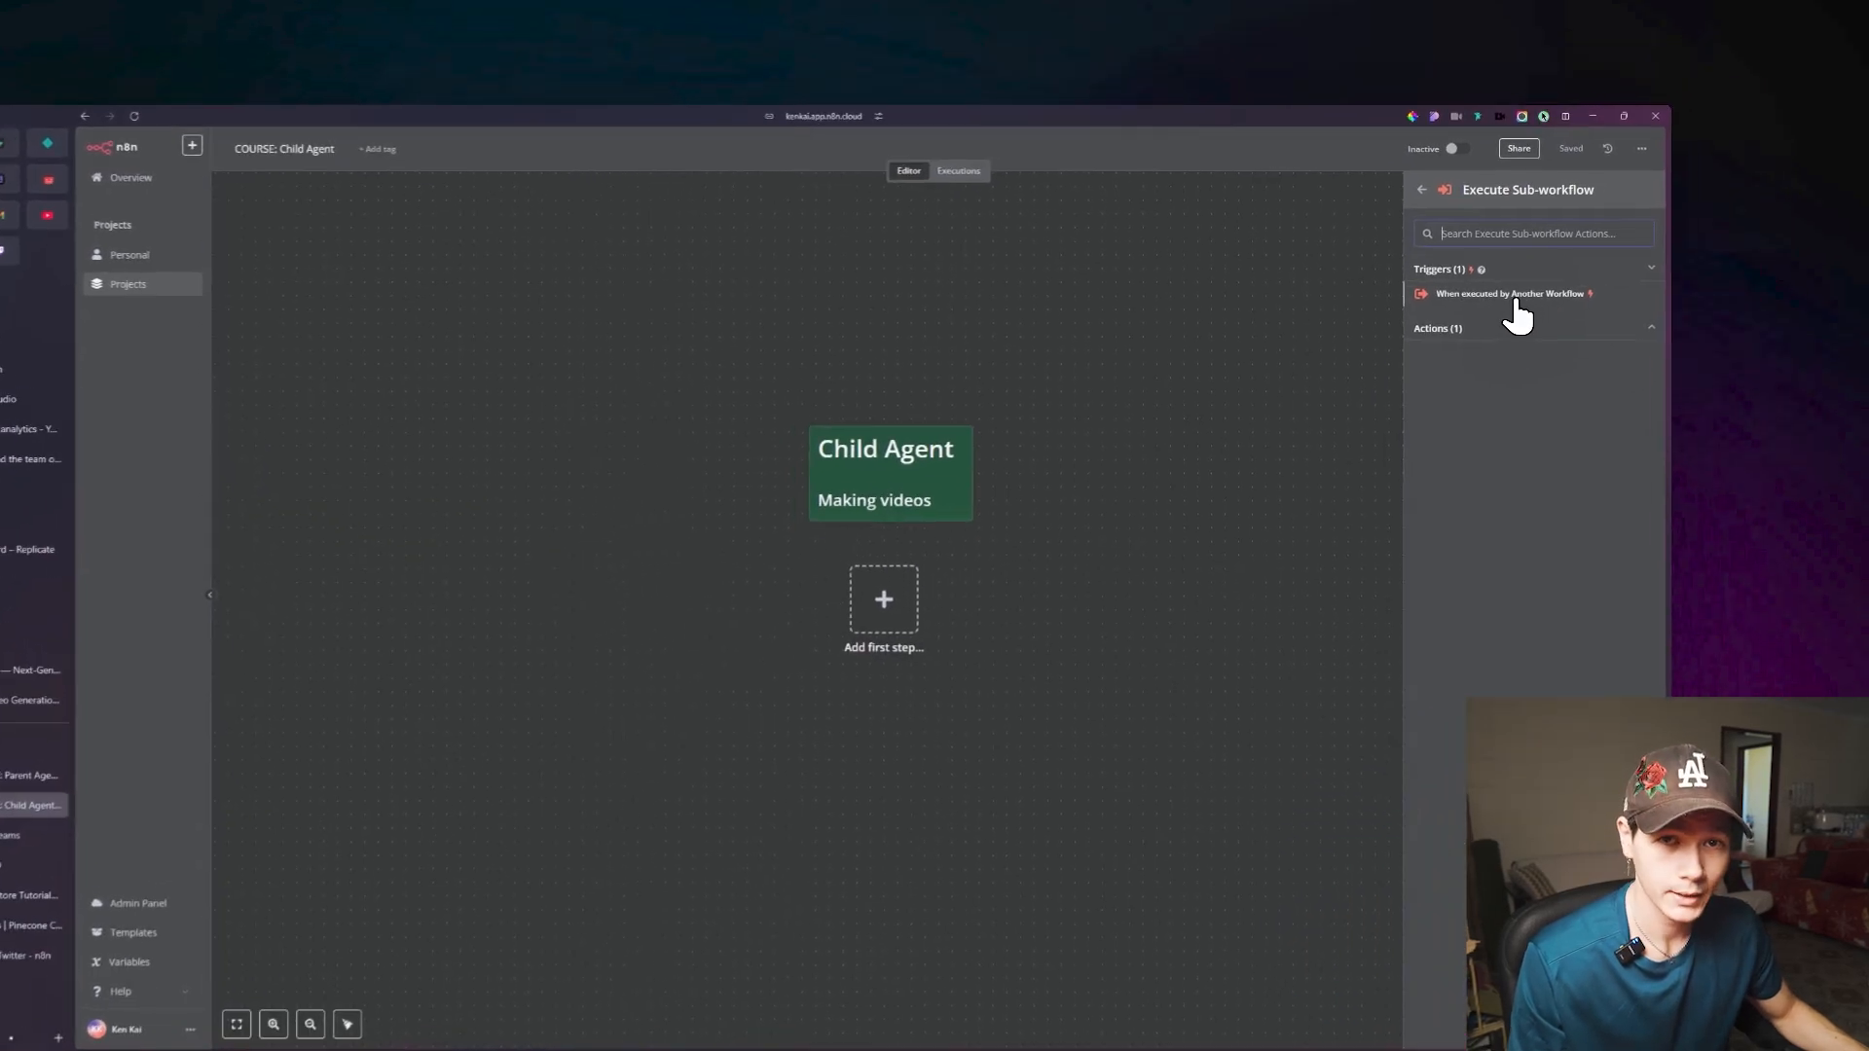
left_click(1624, 253)
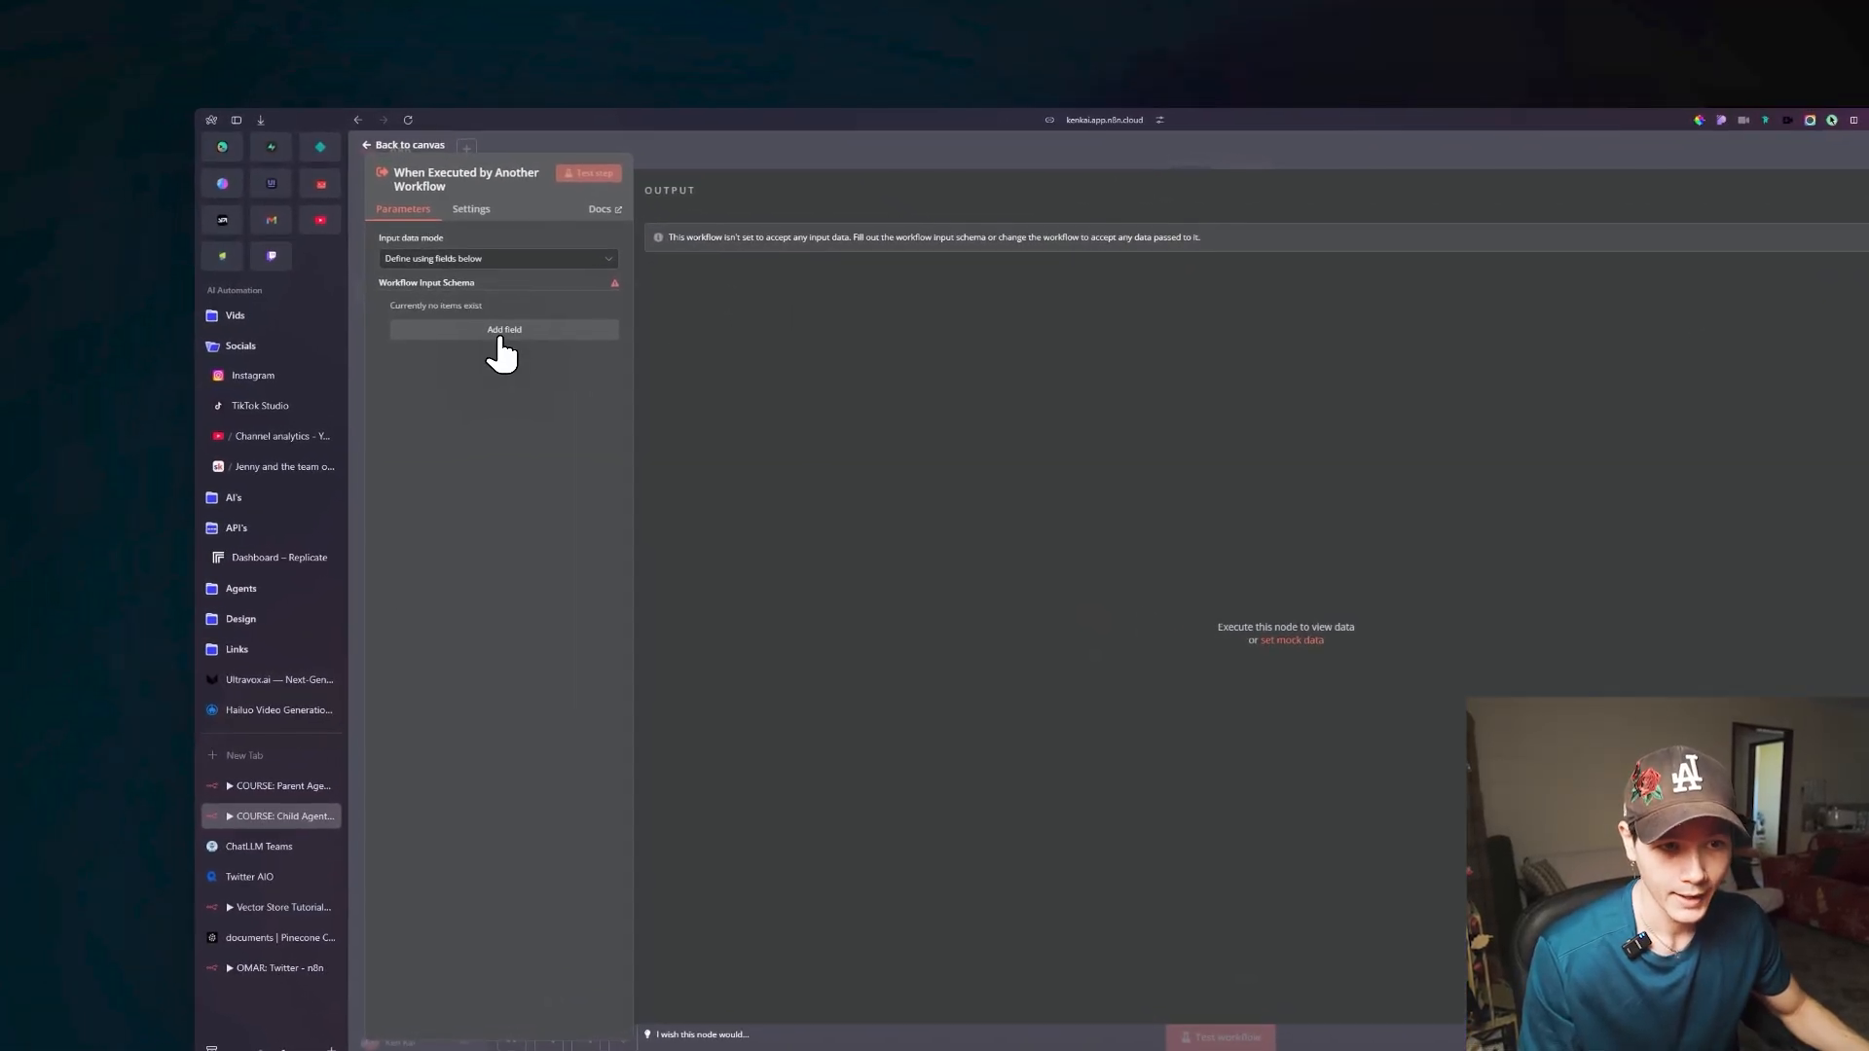
Define two String input fields named style and idea in the trigger's input schema, and return to the canvas.
left_click(486, 320)
left_click(365, 280)
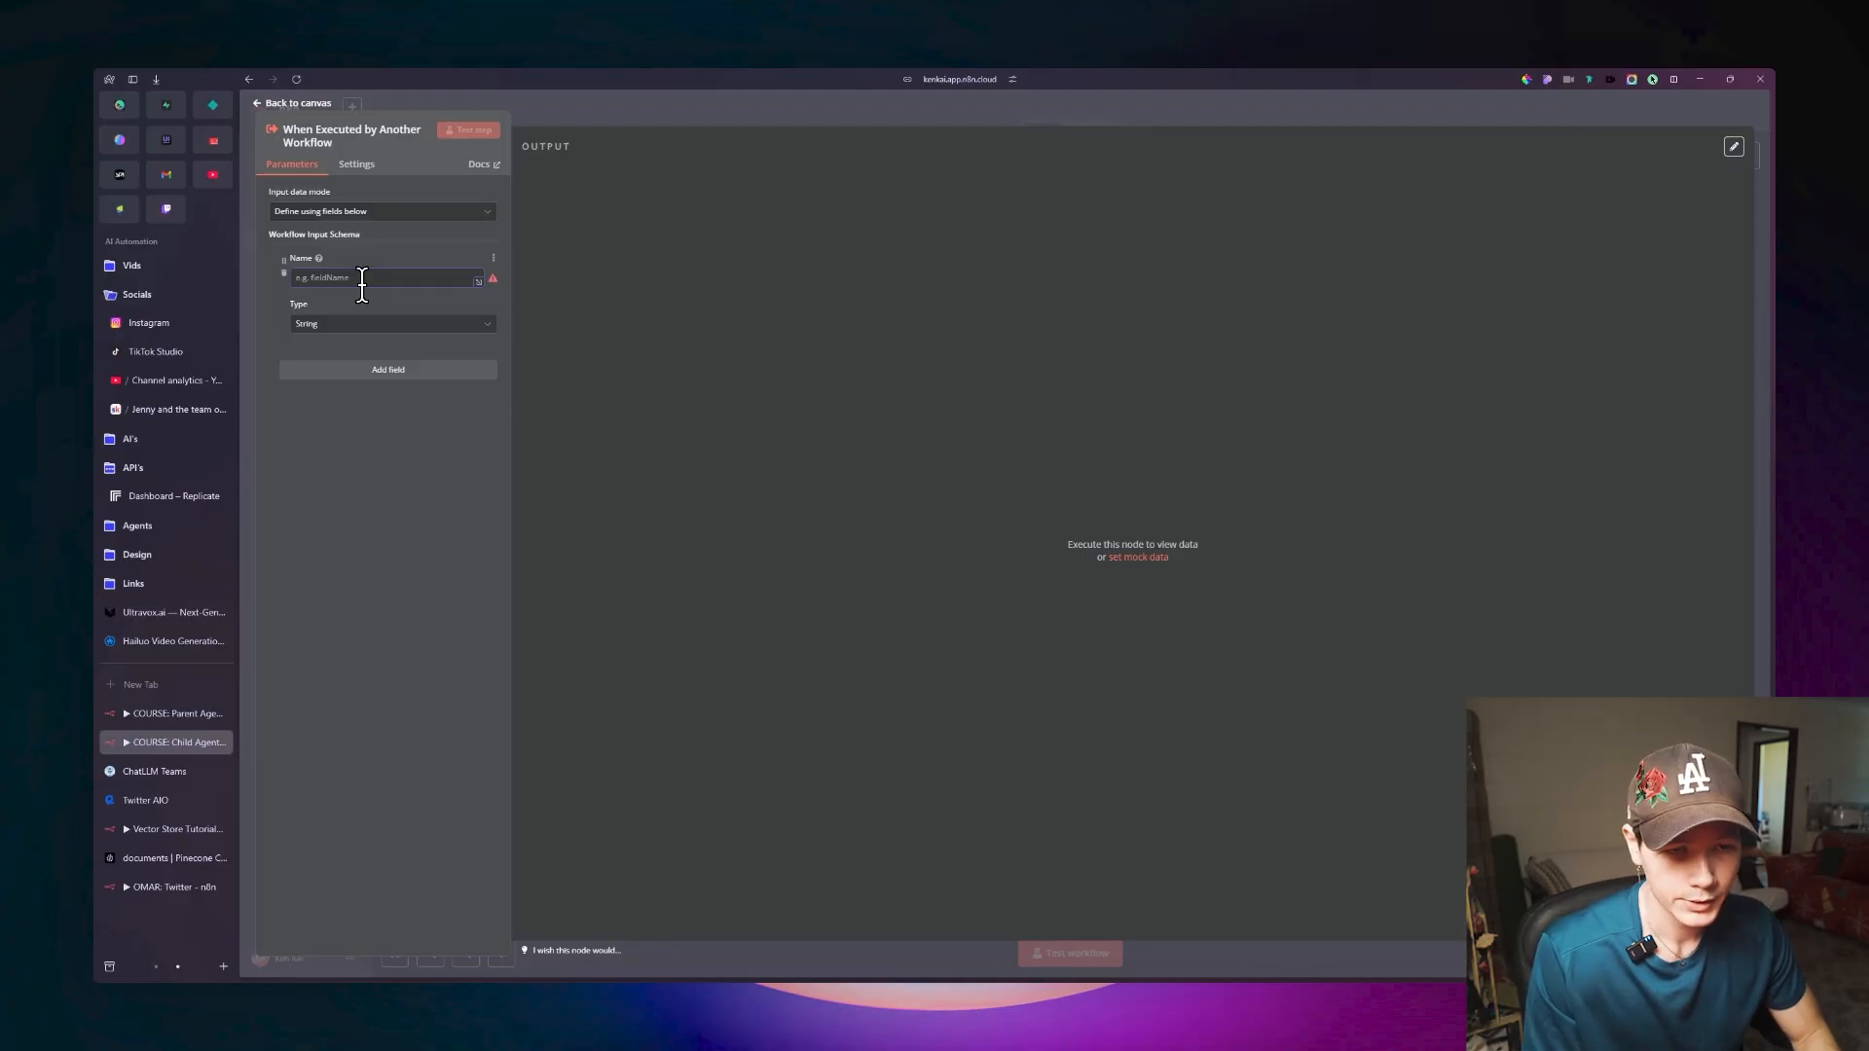
type("style")
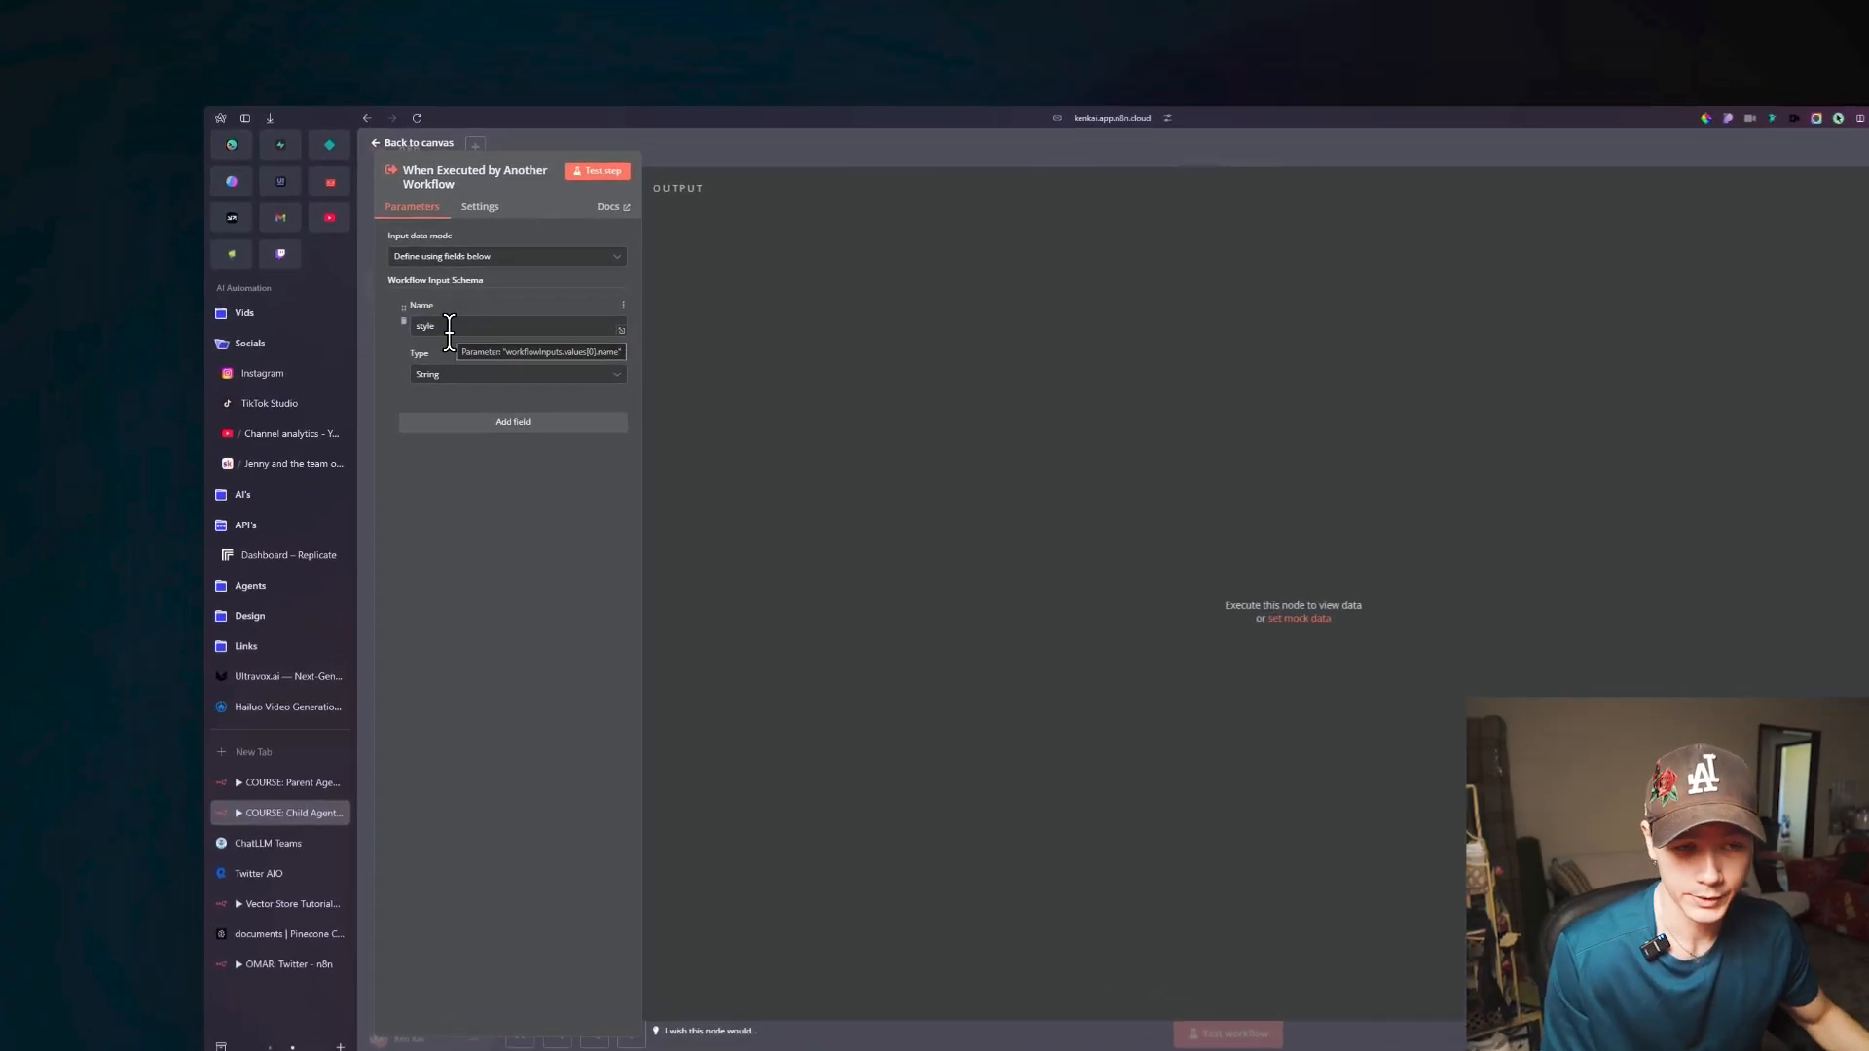
left_click(497, 401)
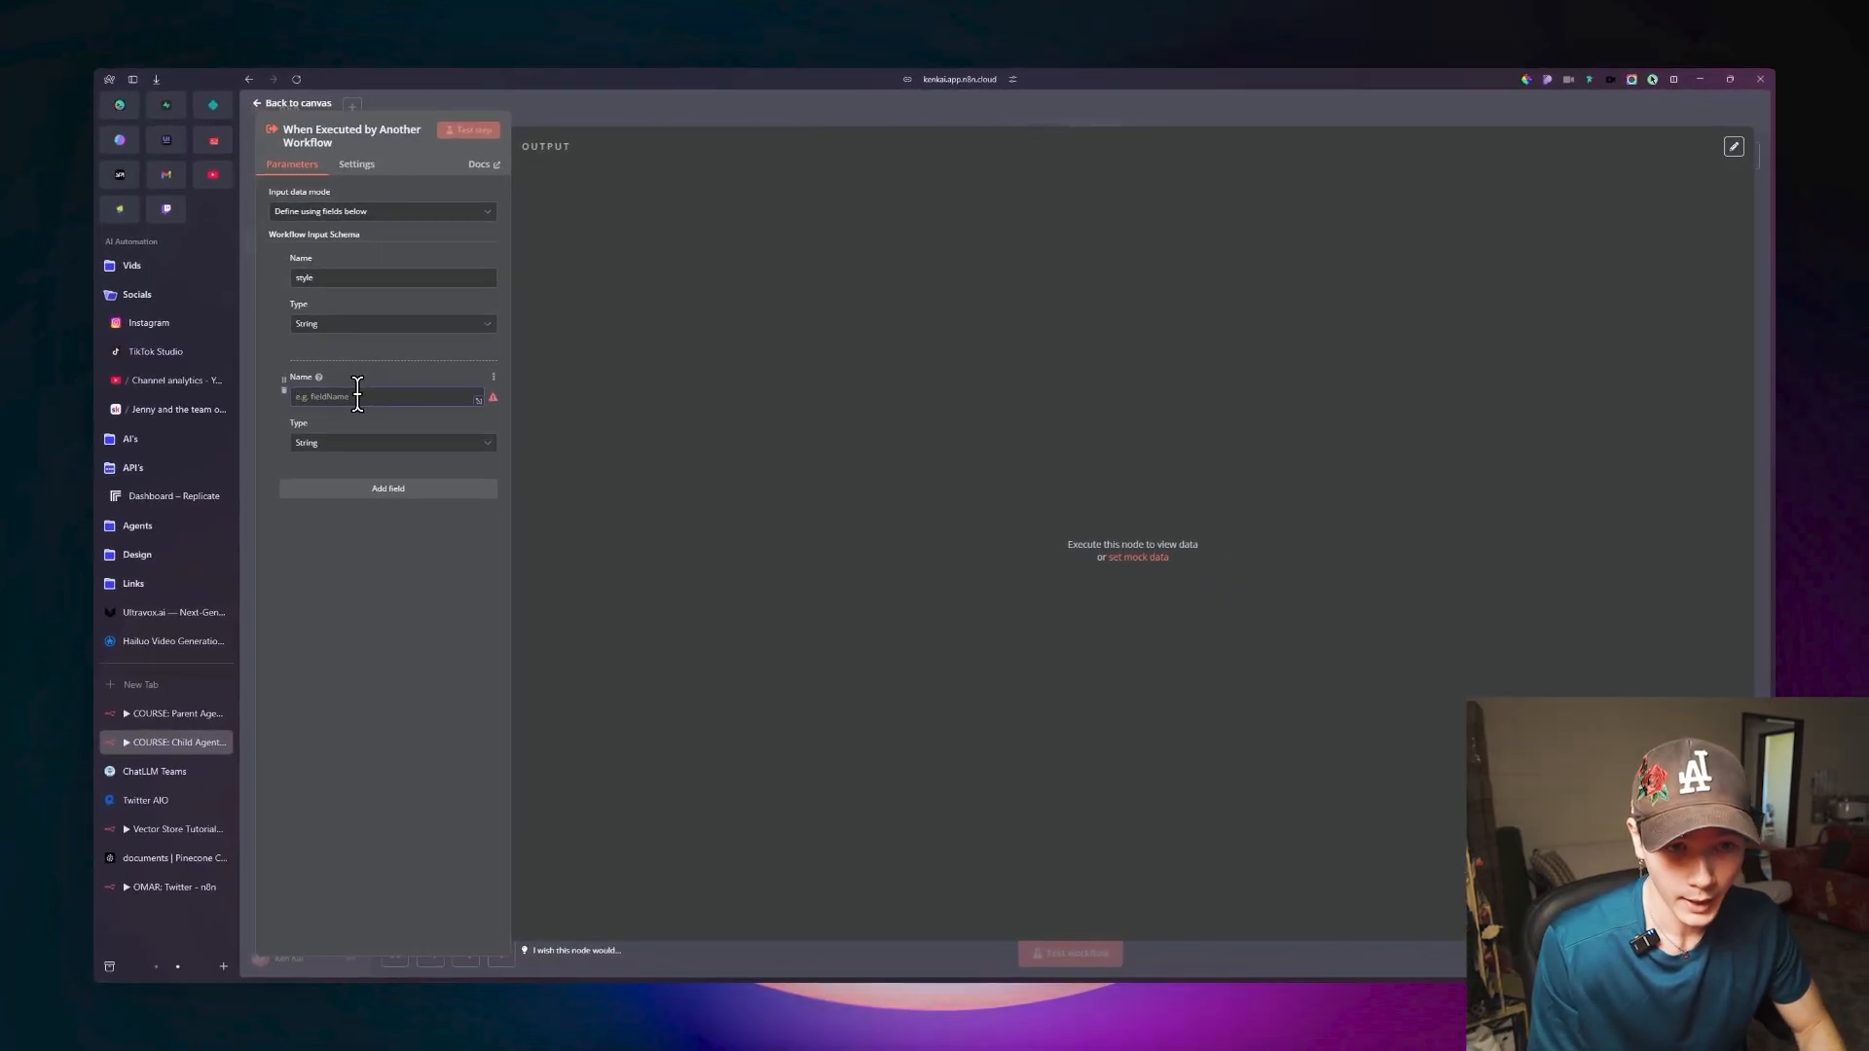
type("idea")
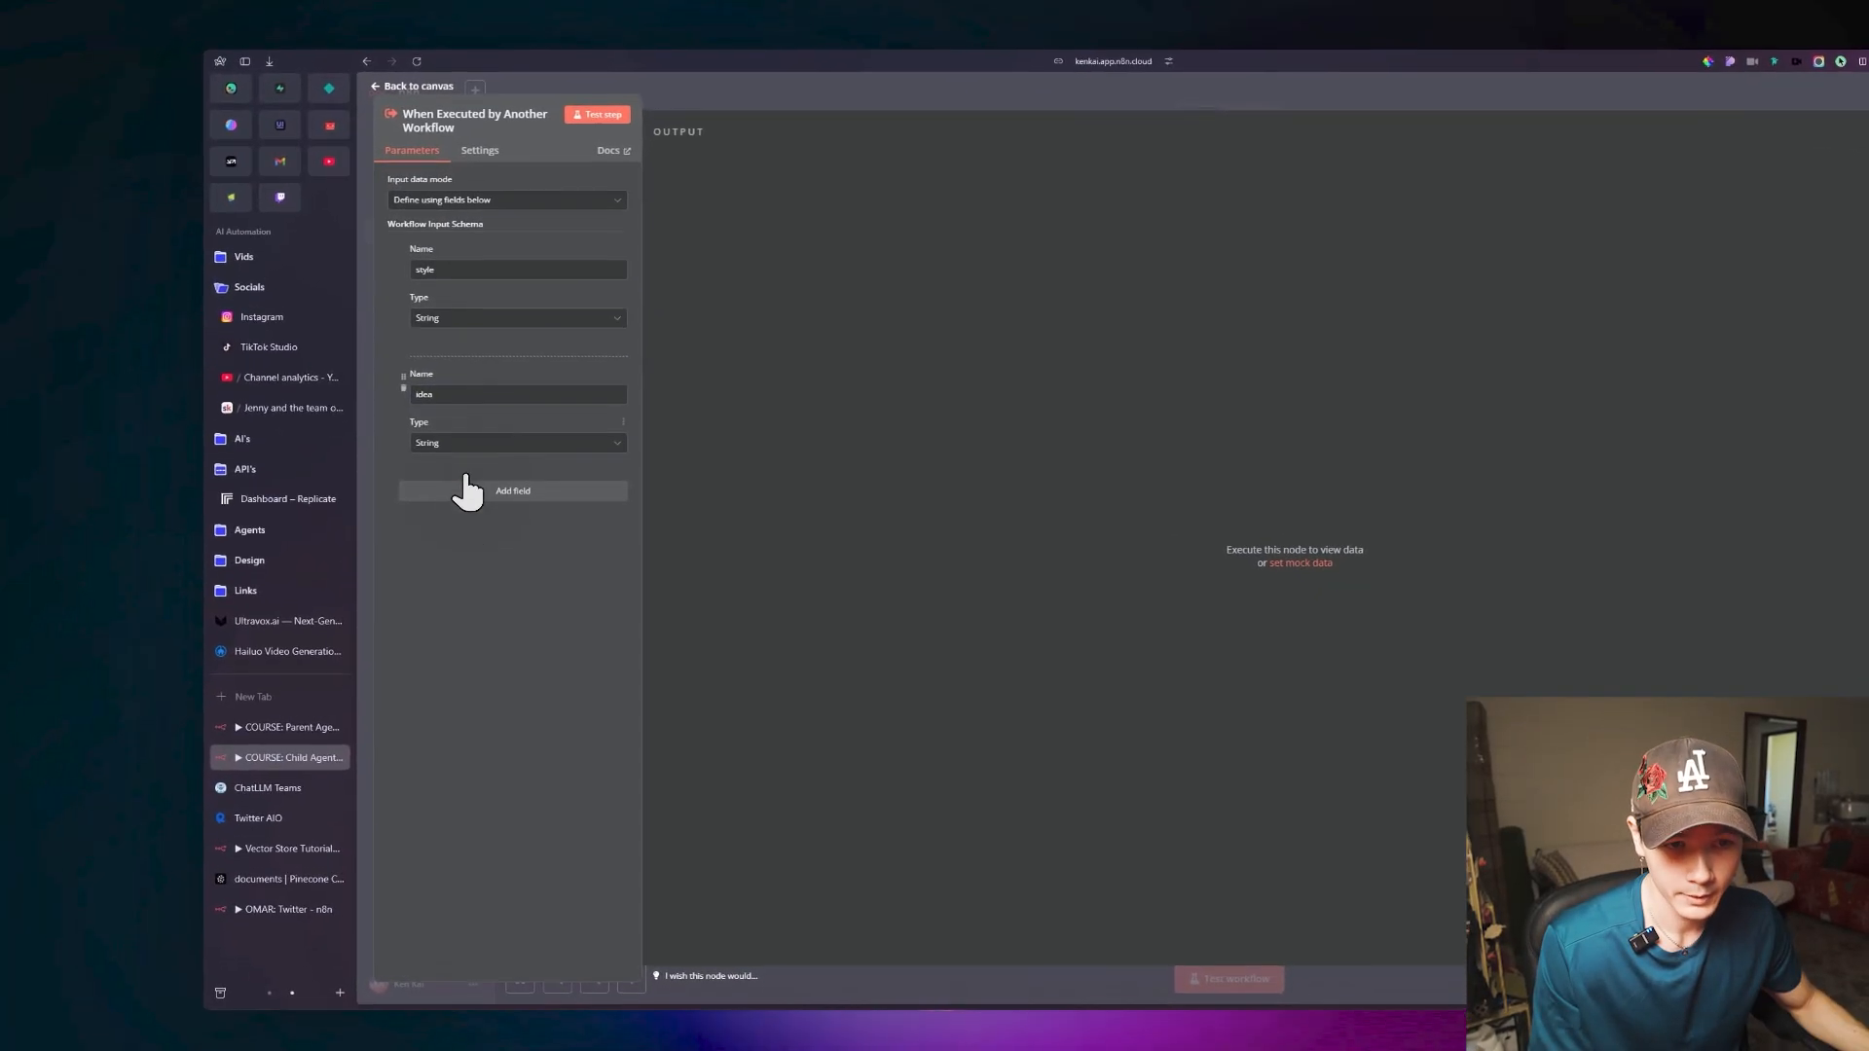
left_click(467, 443)
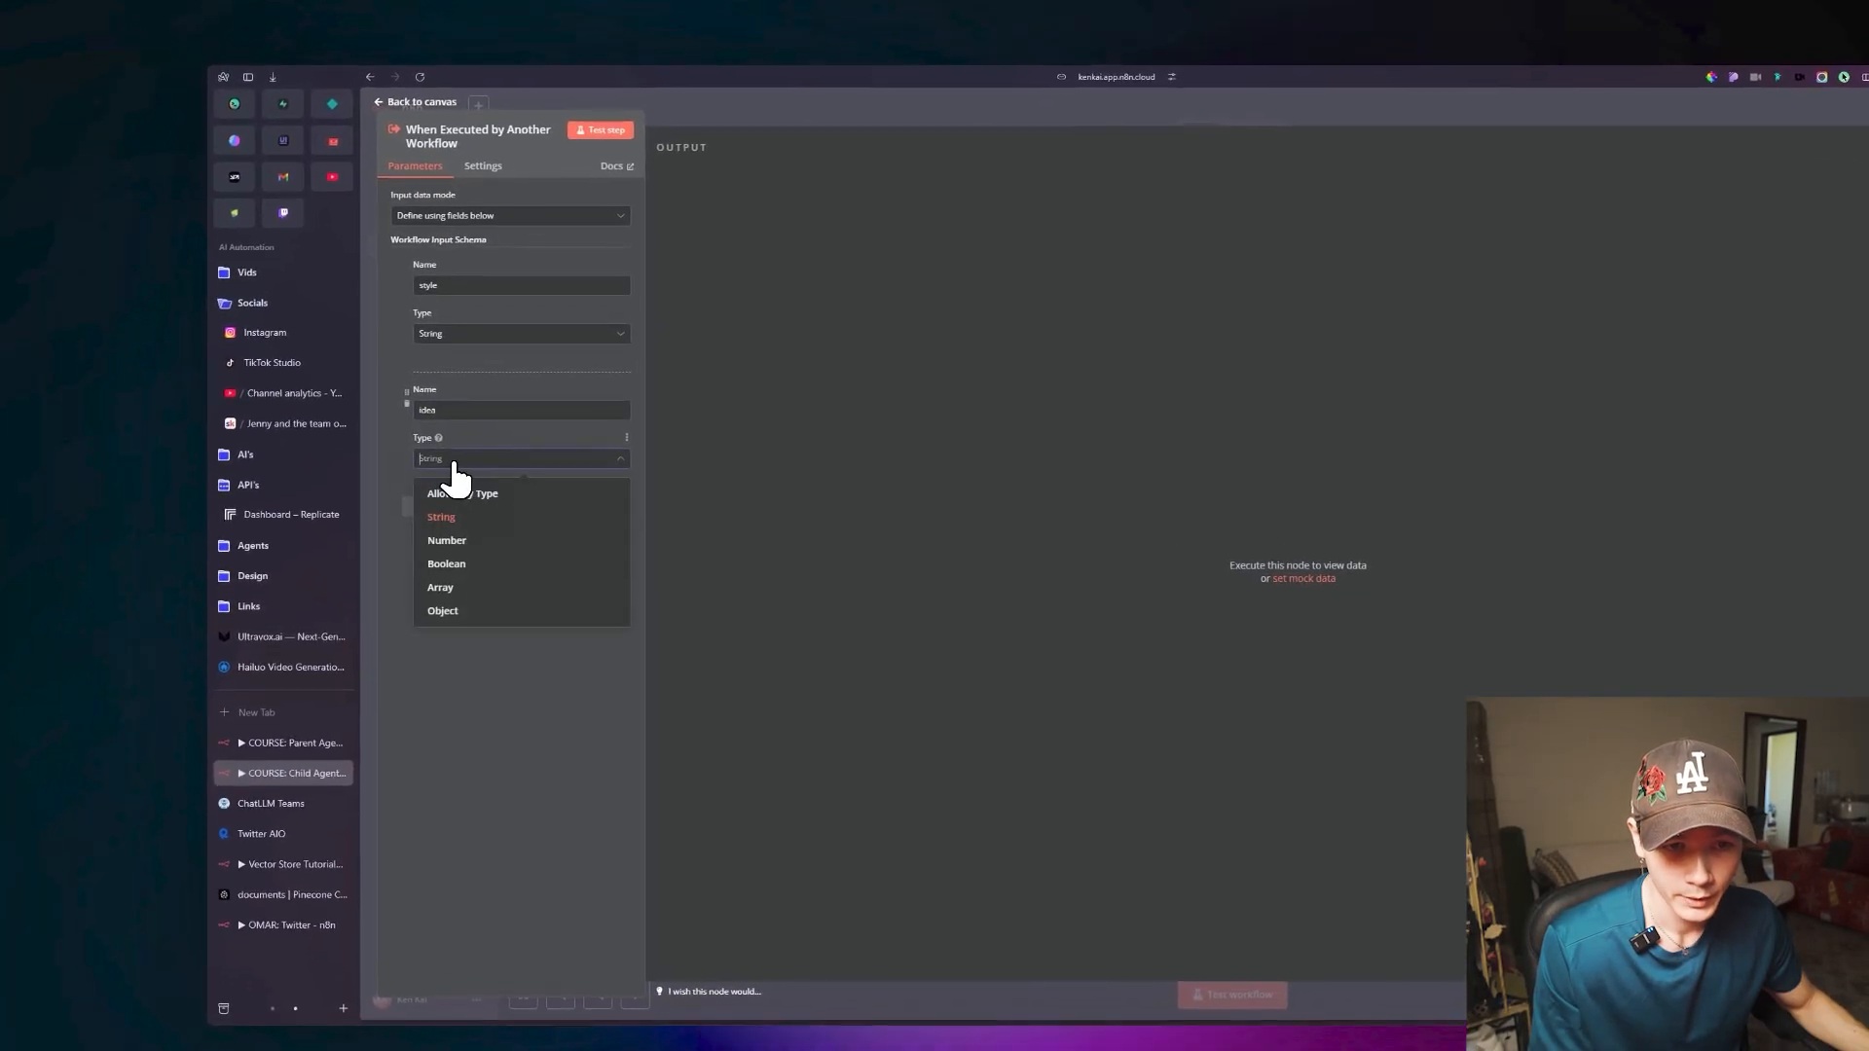
left_click(476, 505)
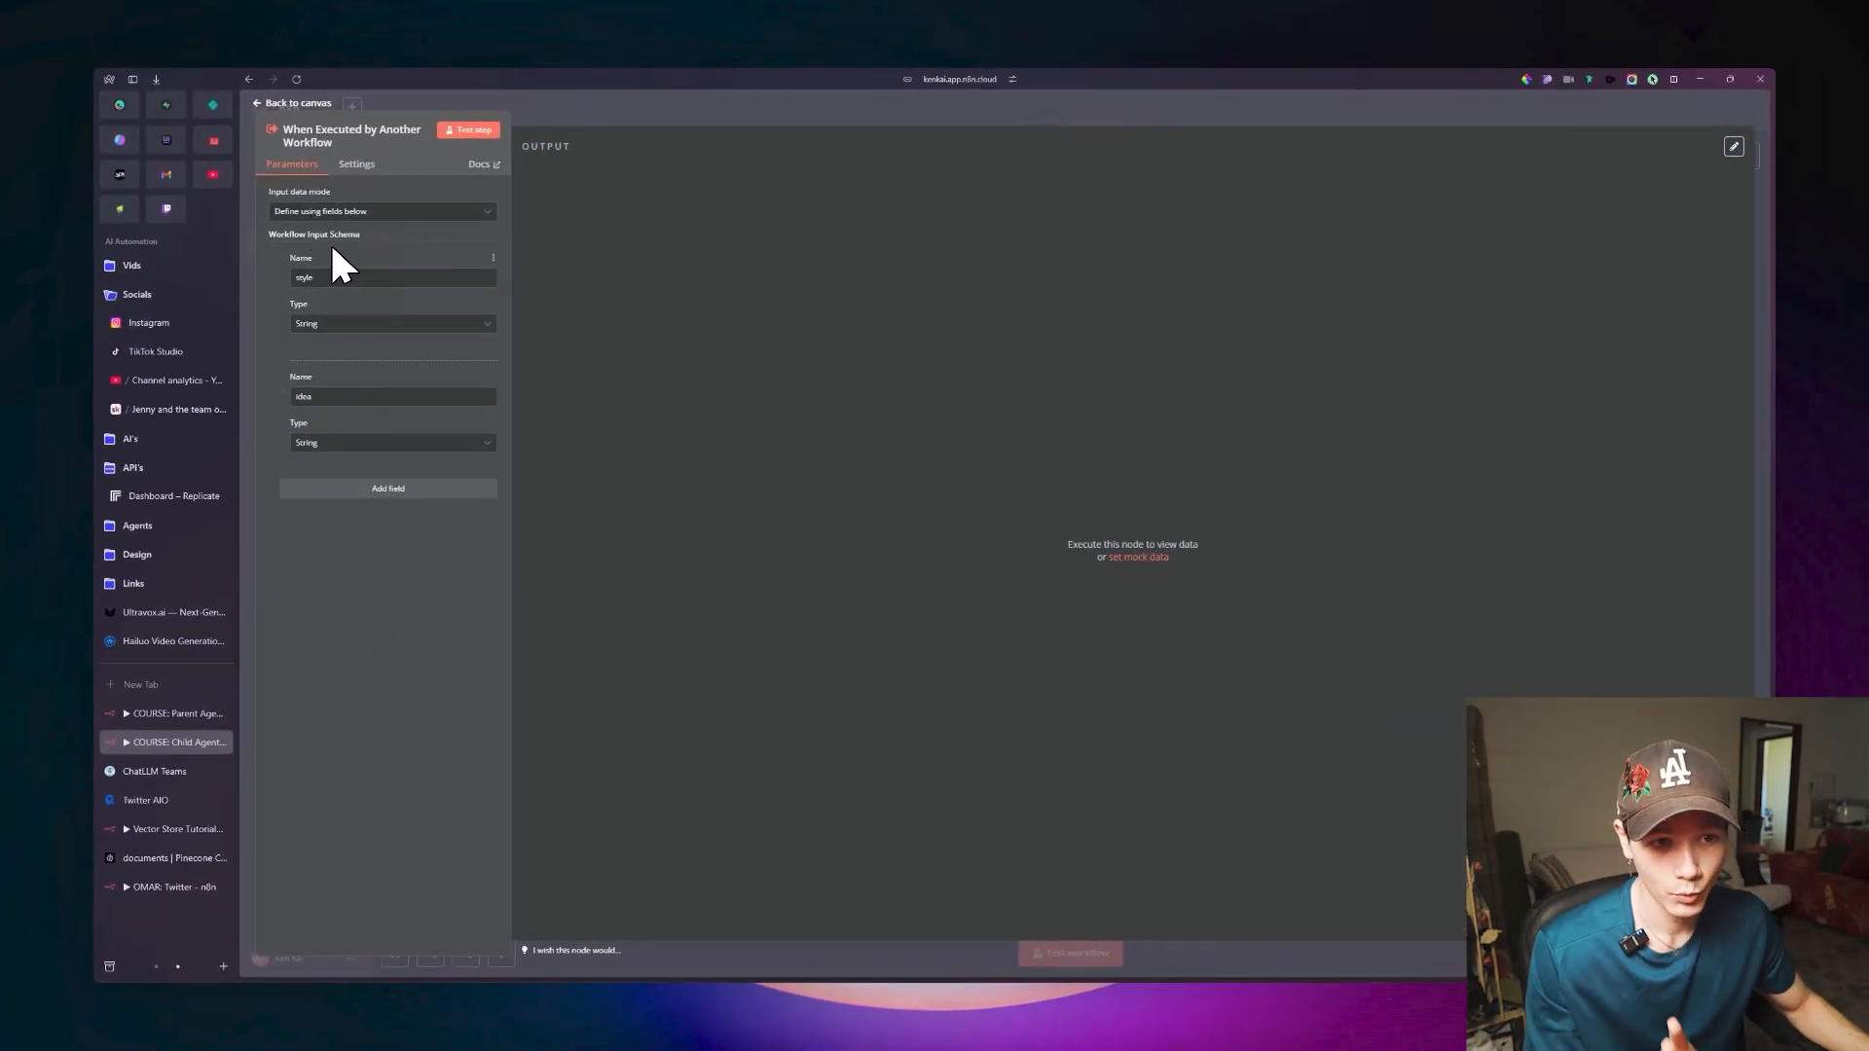
left_click(291, 103)
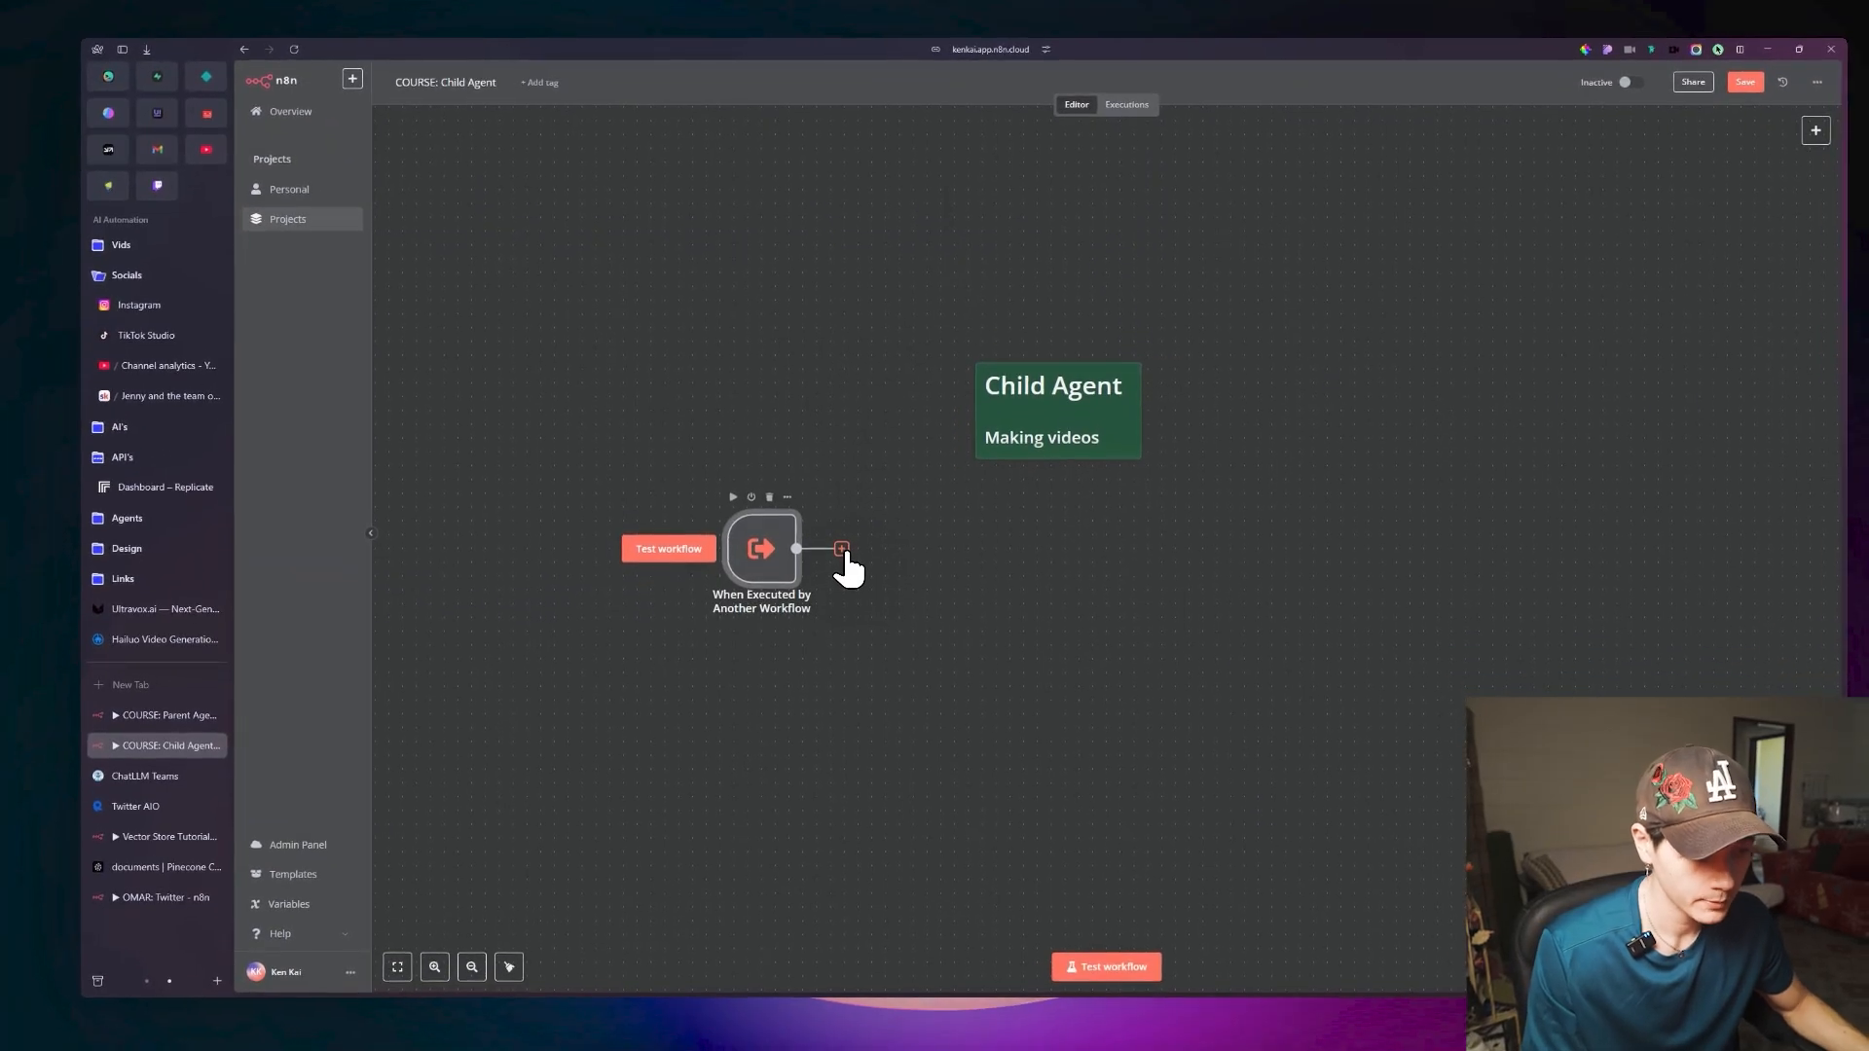
Connect a new AI Agent node to the Child Agent trigger, keep its default parameters, and return to the canvas.
left_click(842, 551)
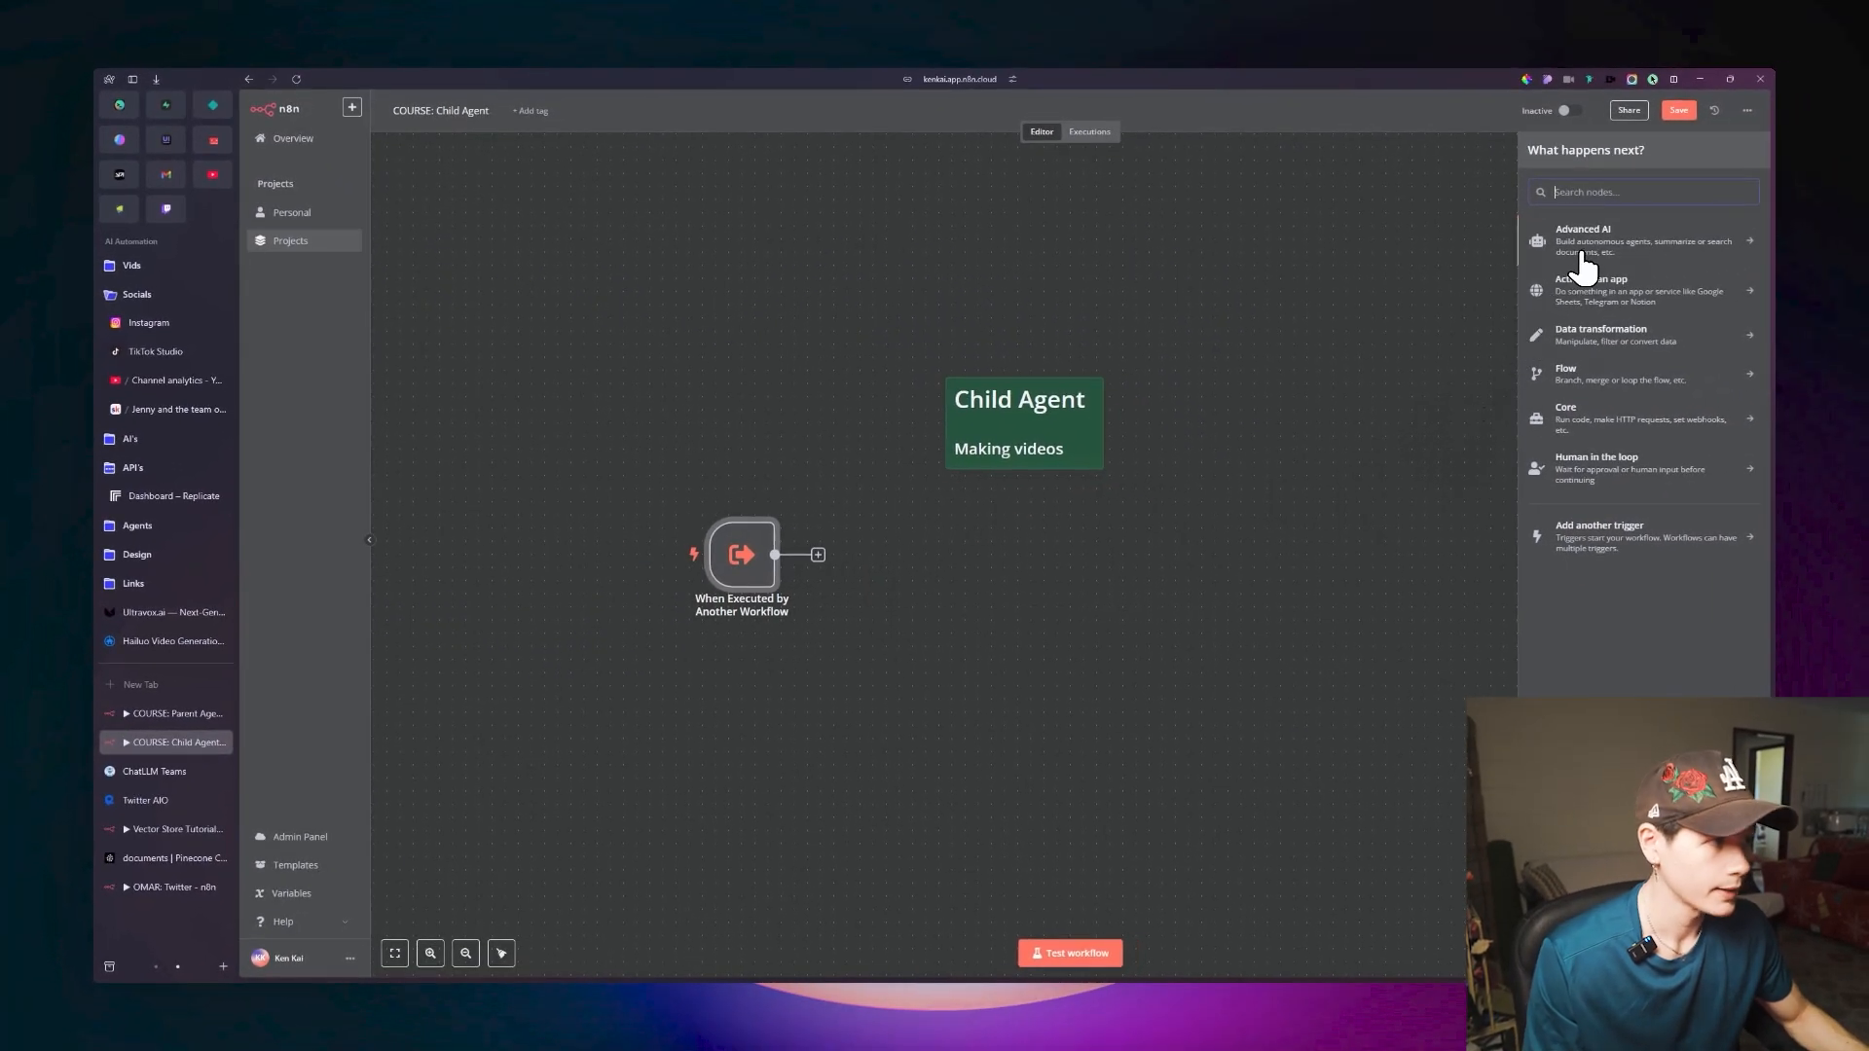
left_click(1582, 248)
left_click(1592, 292)
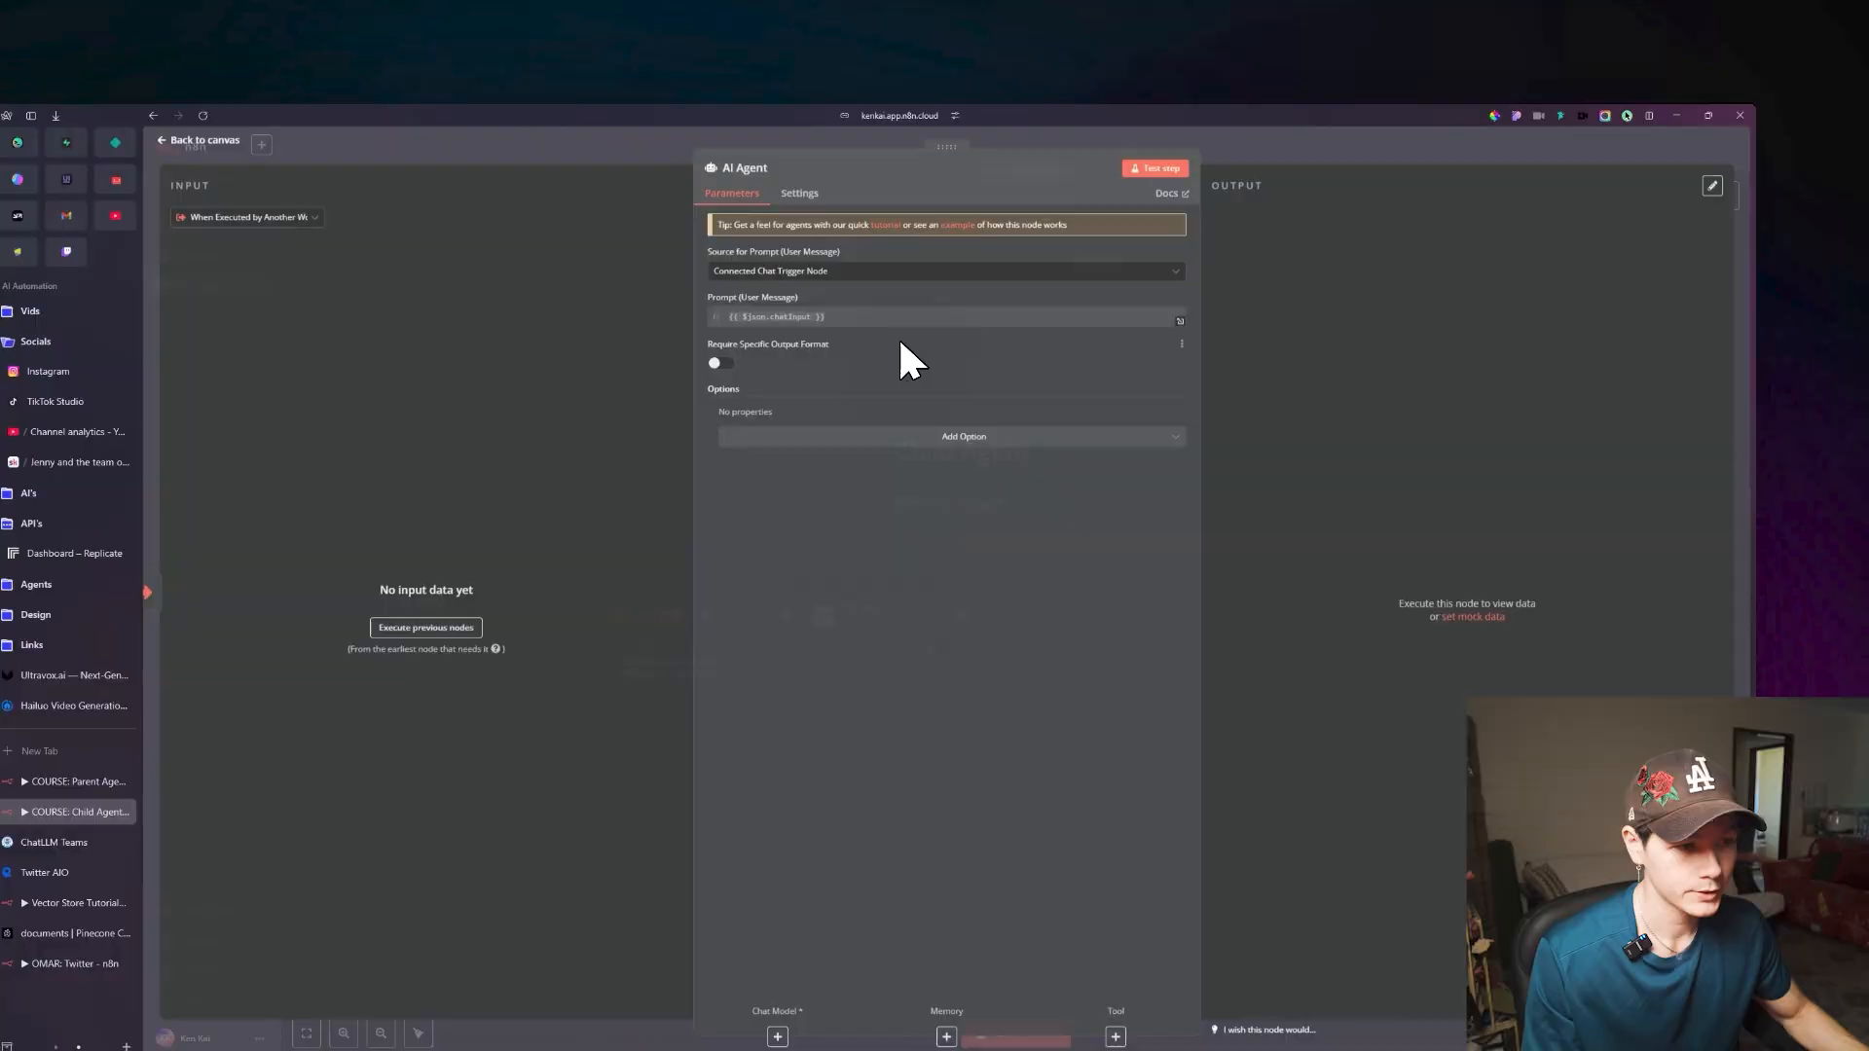
left_click(200, 139)
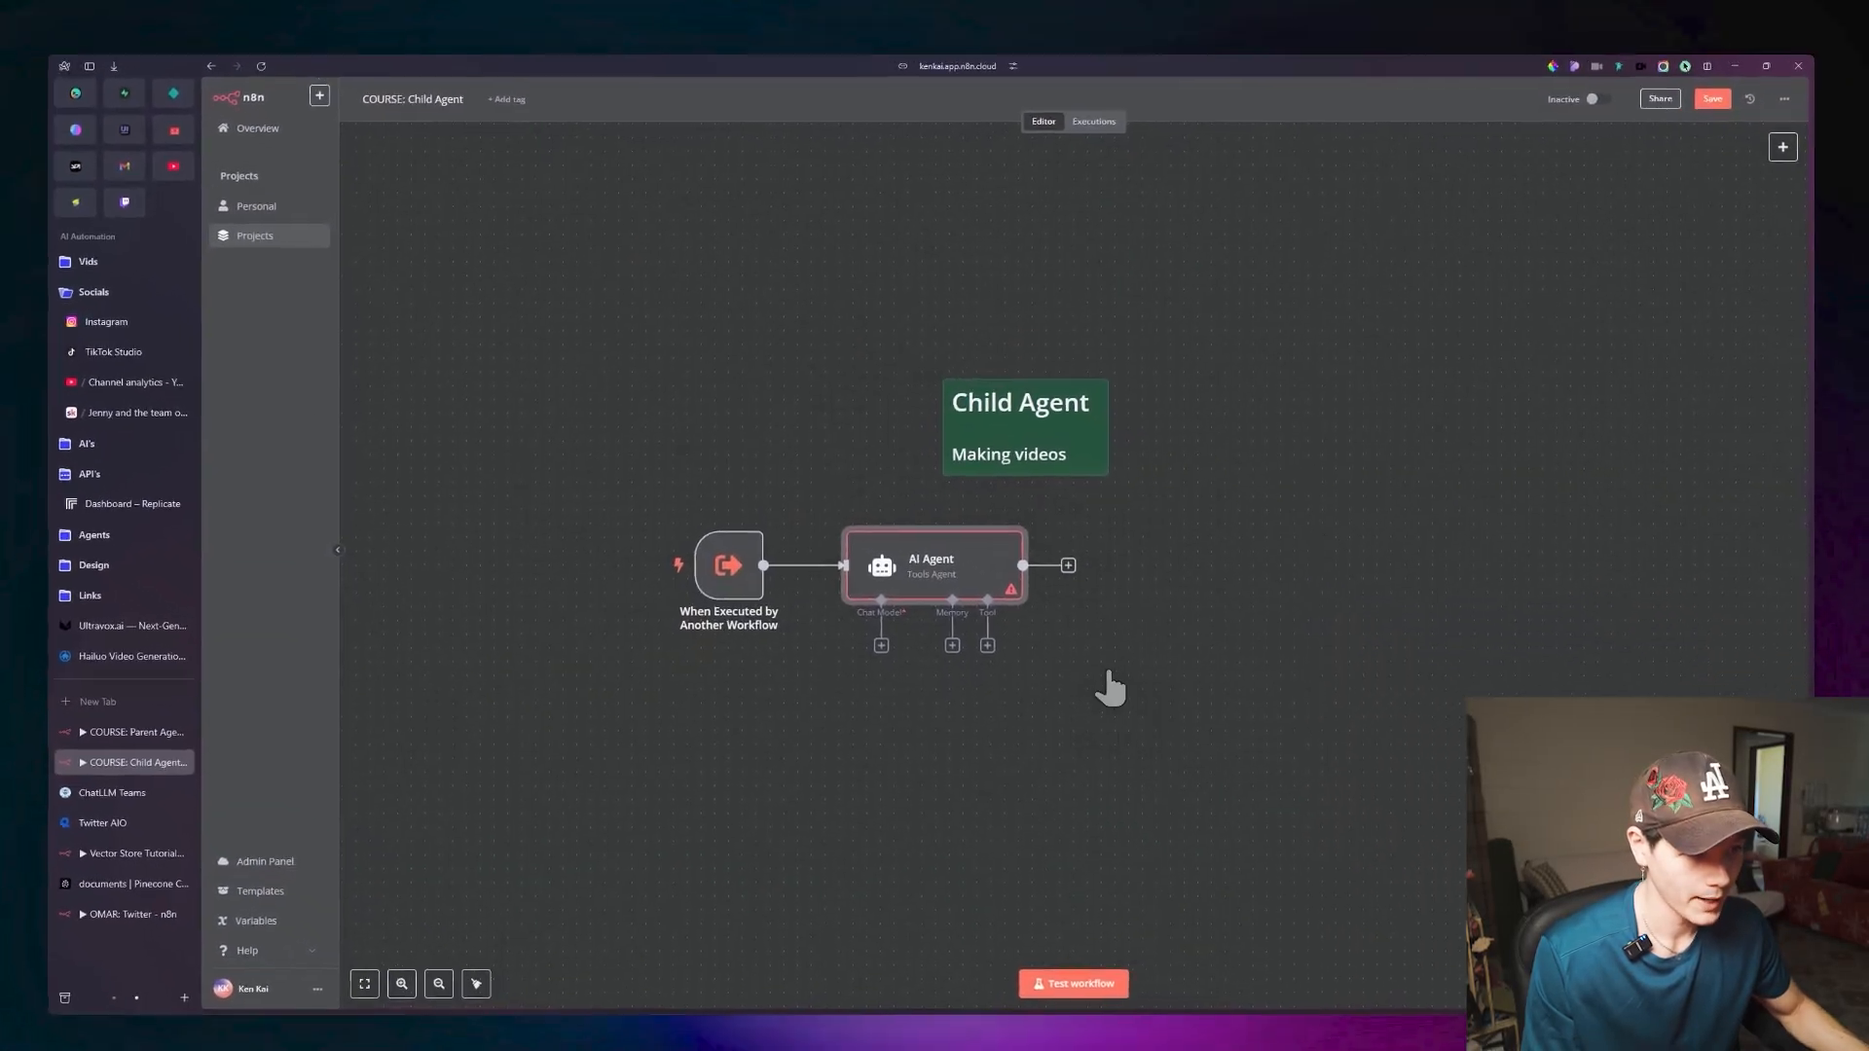
Attach an Anthropic Chat Model to the Child Agent's AI Agent and set its model to Claude 3.5 Sonnet (New).
scroll(1110, 688, "down", 5)
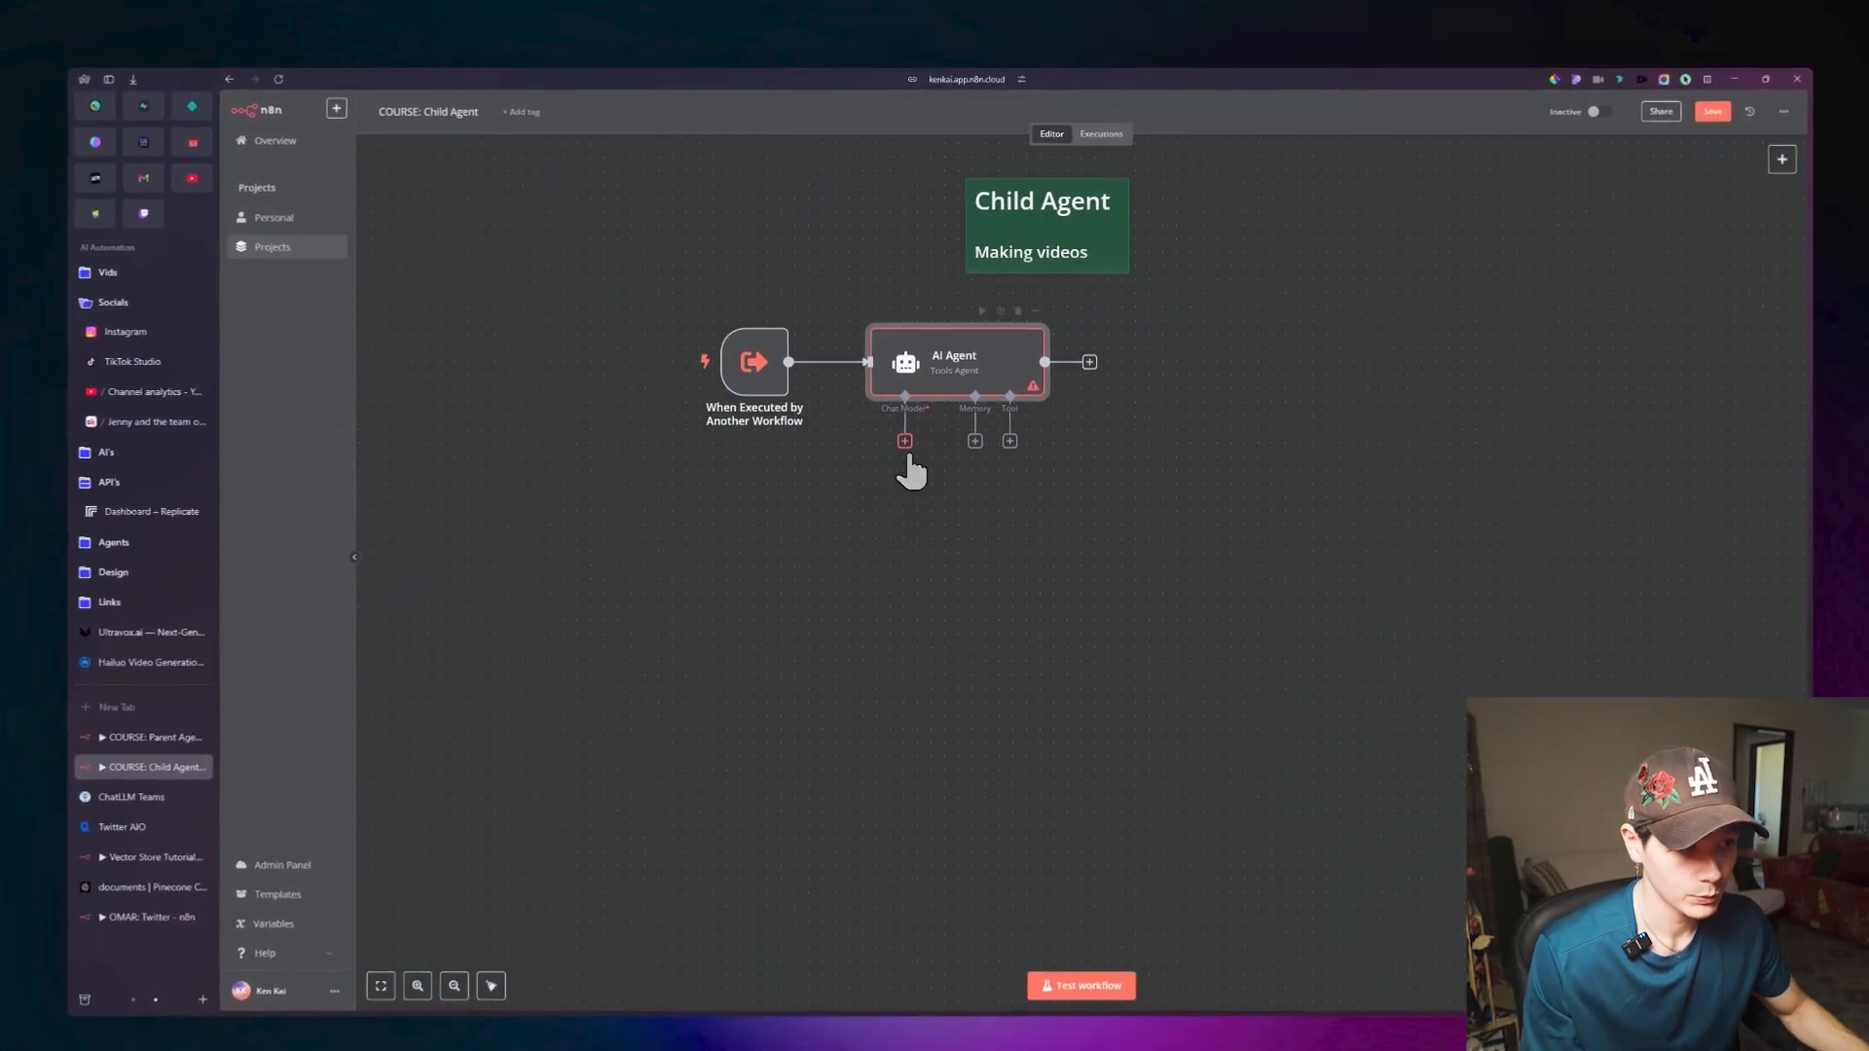
left_click(907, 450)
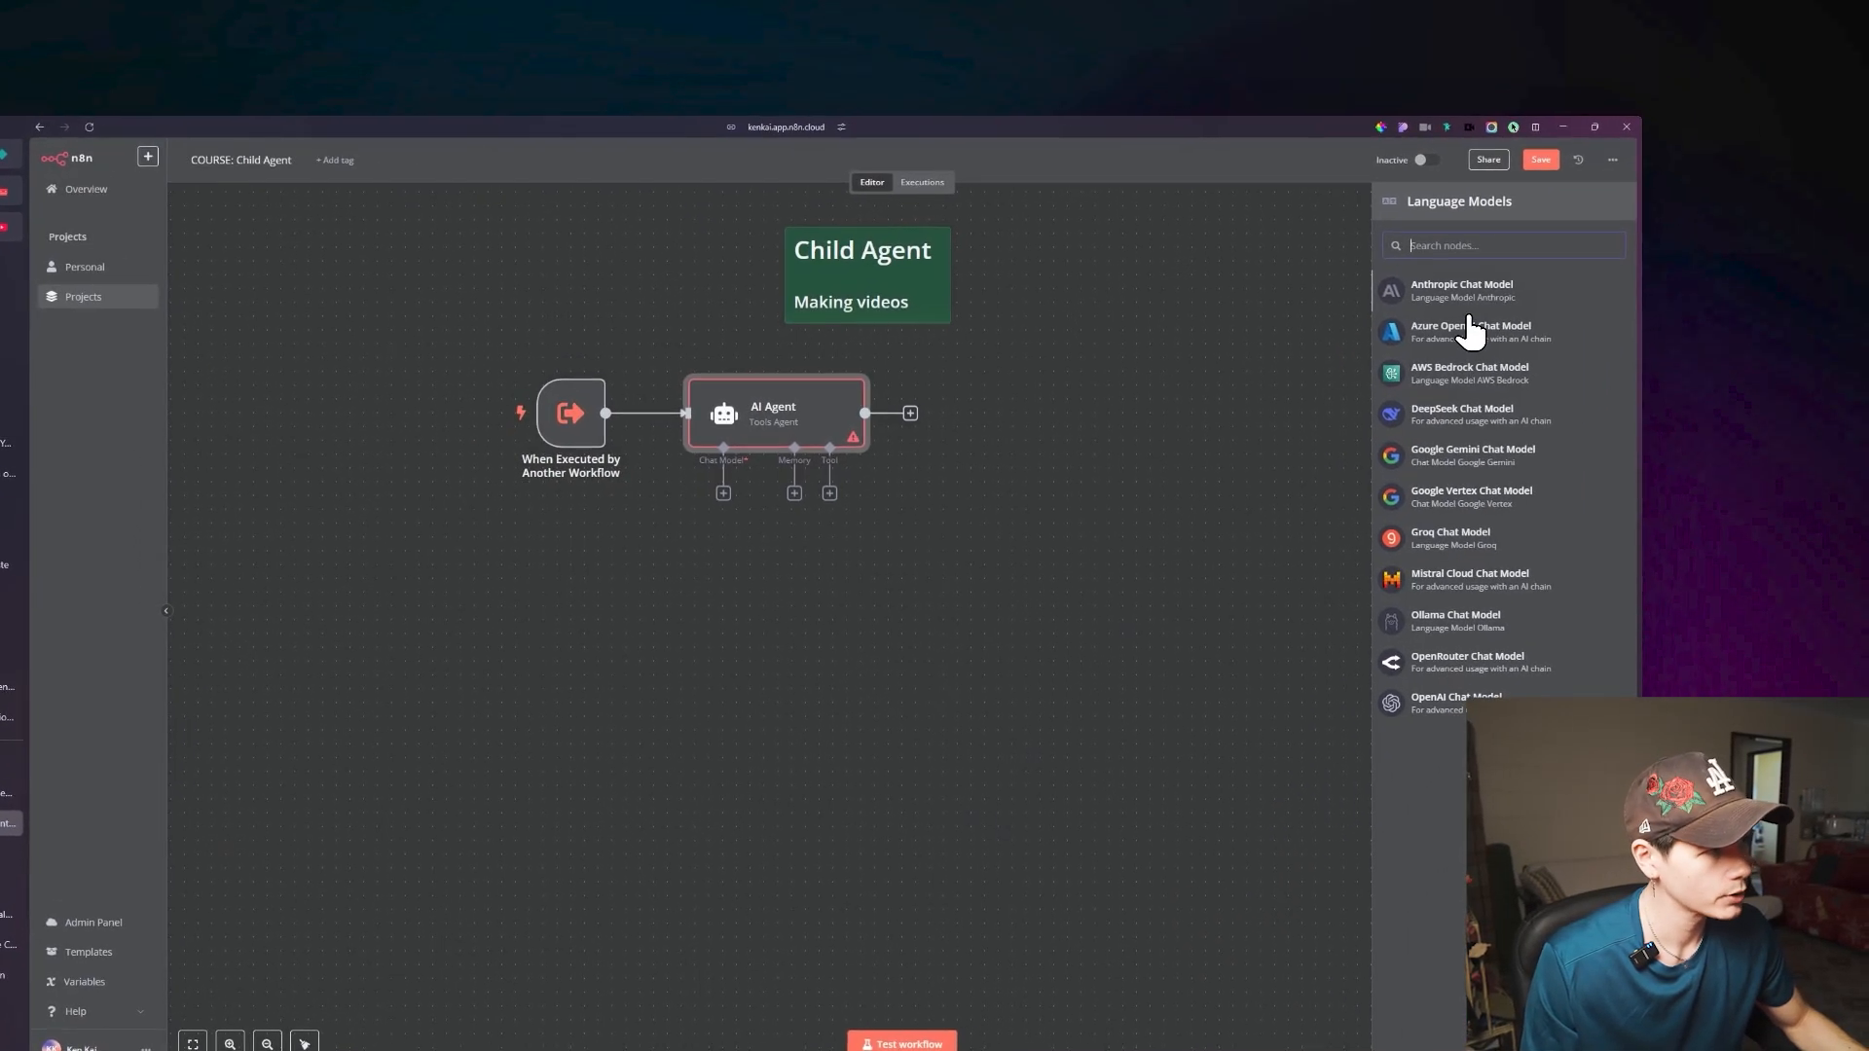
left_click(1468, 309)
left_click(742, 290)
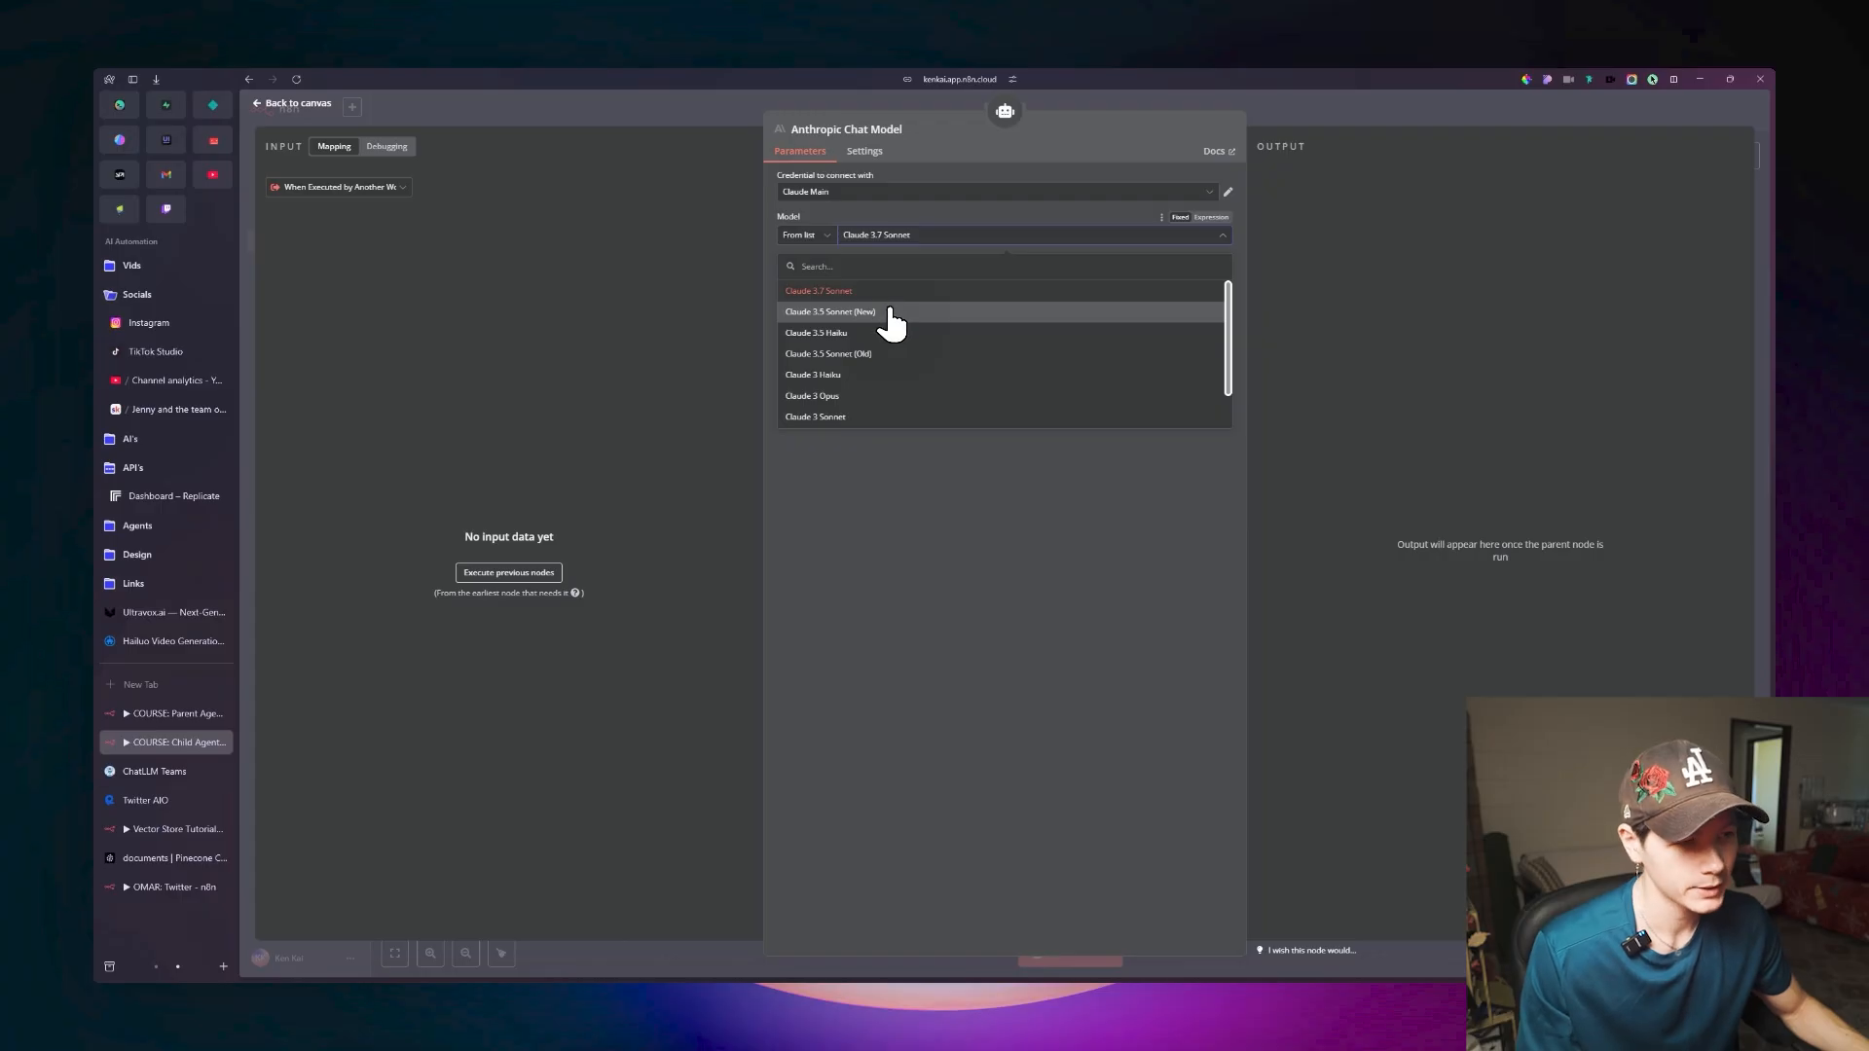
left_click(890, 312)
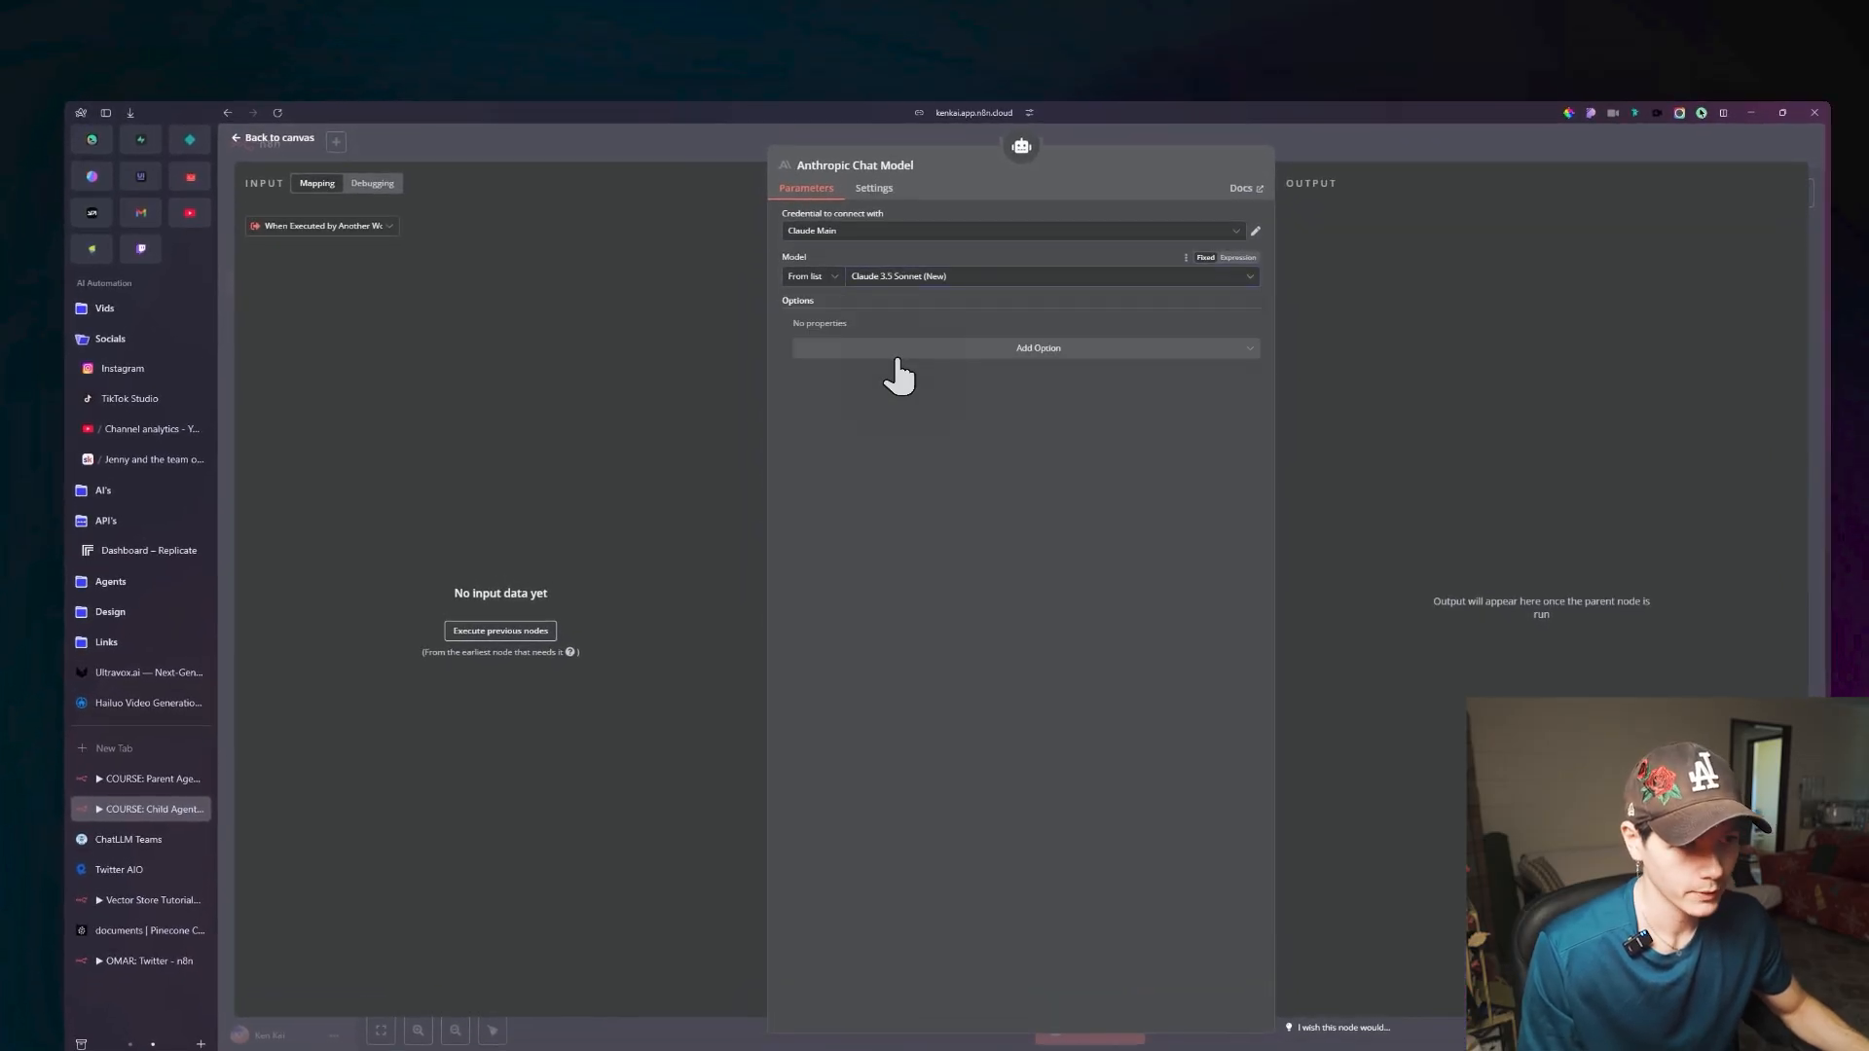
Attach a Simple Memory node to the Child Agent's AI Agent and check its session settings.
left_click(284, 138)
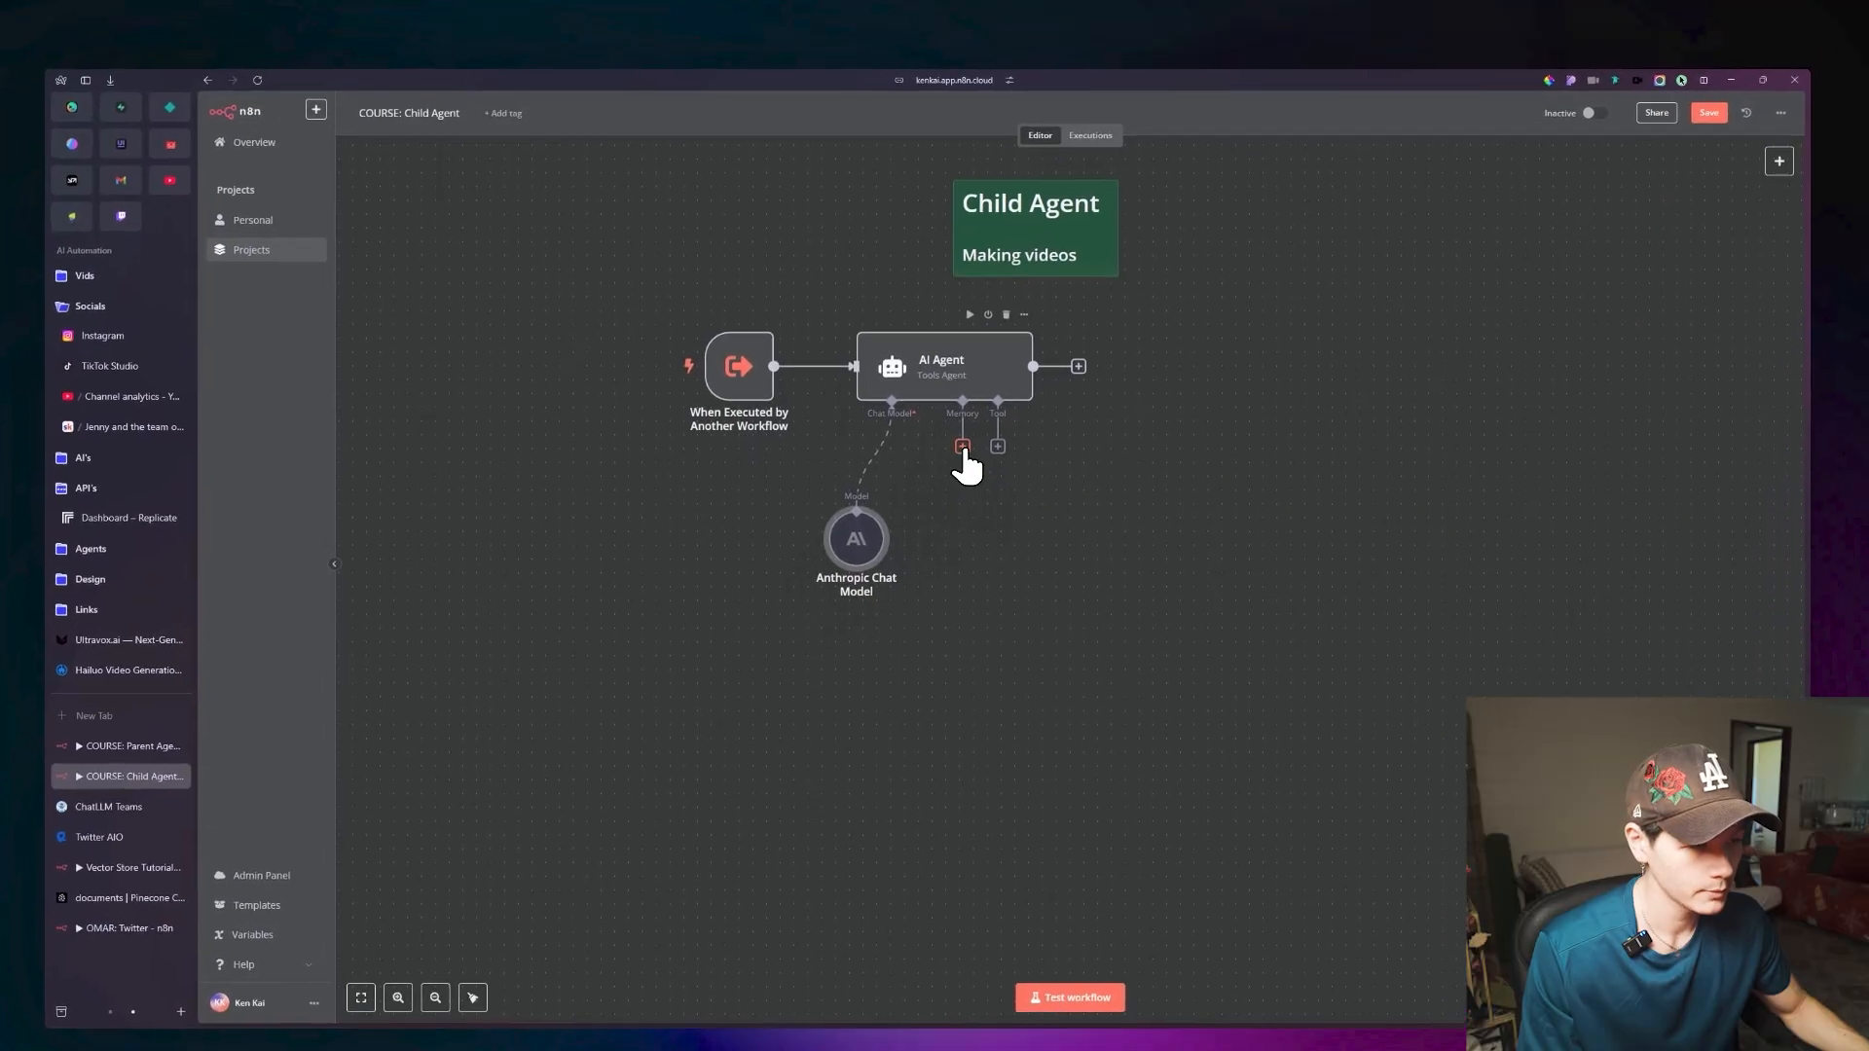
left_click(955, 450)
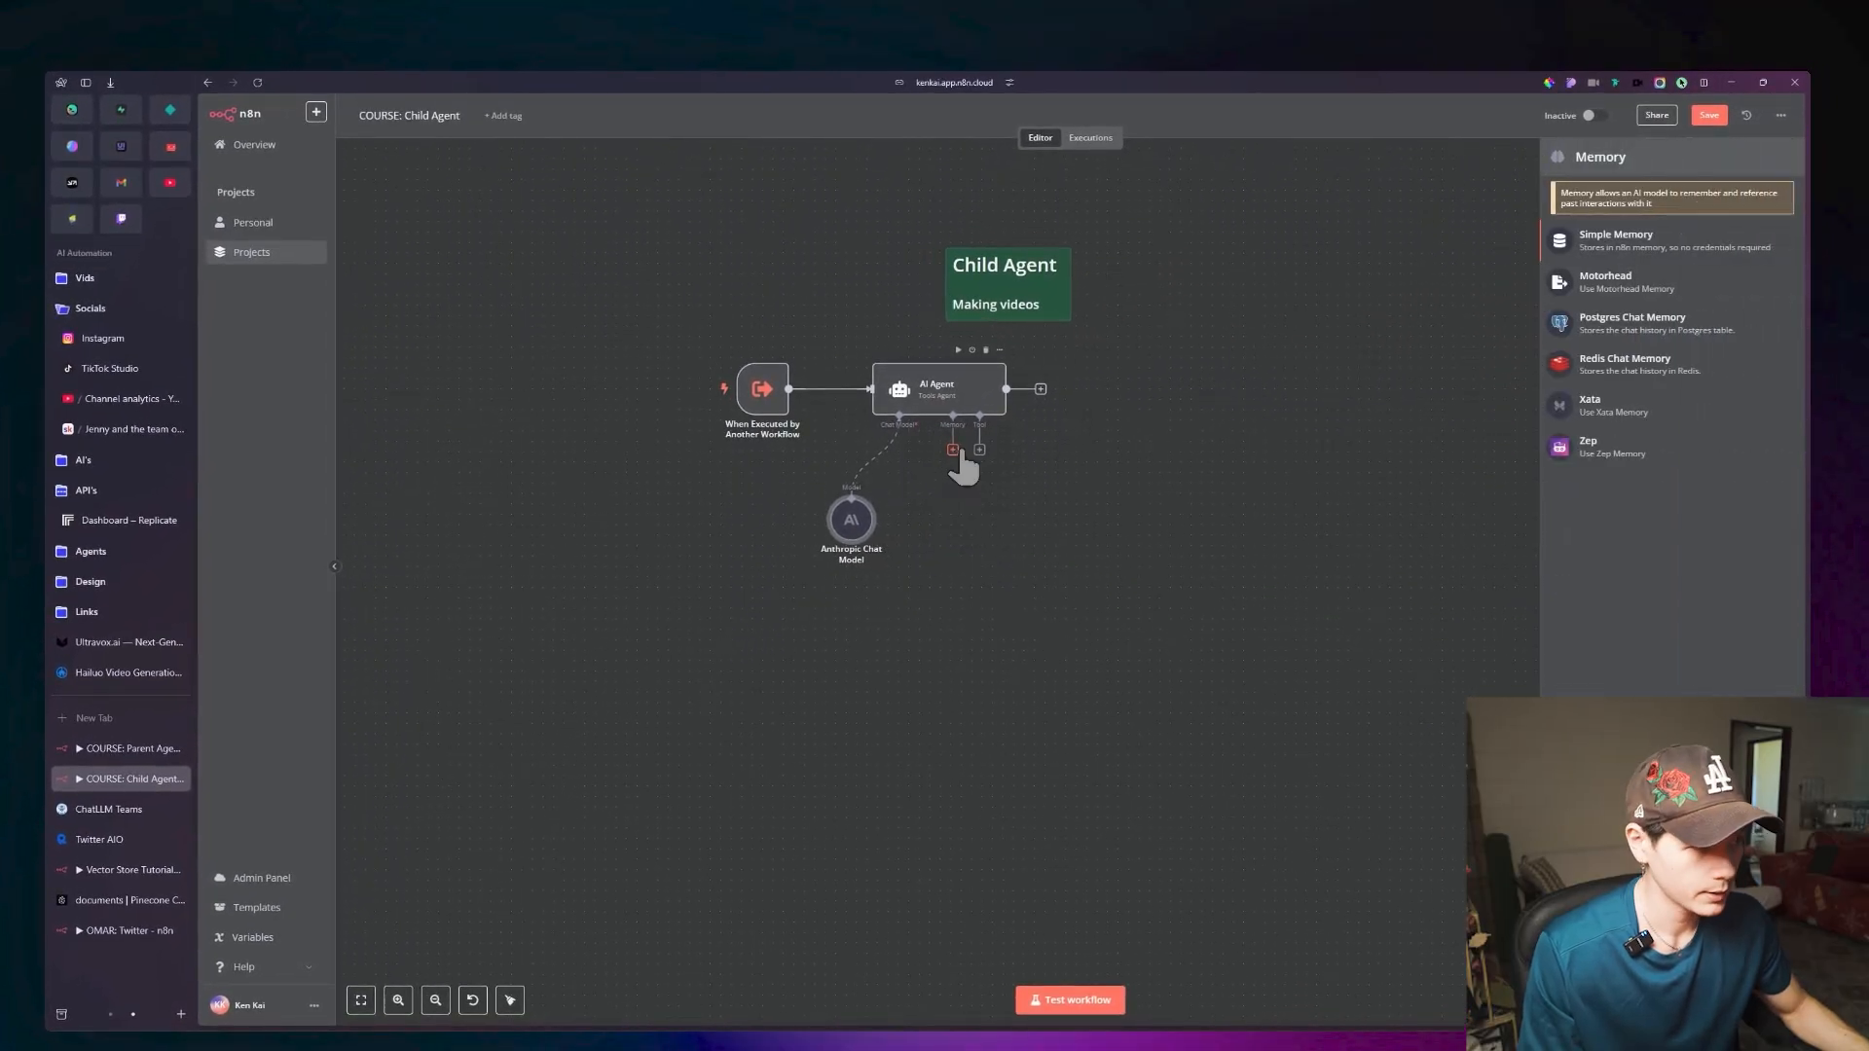
left_click(1616, 241)
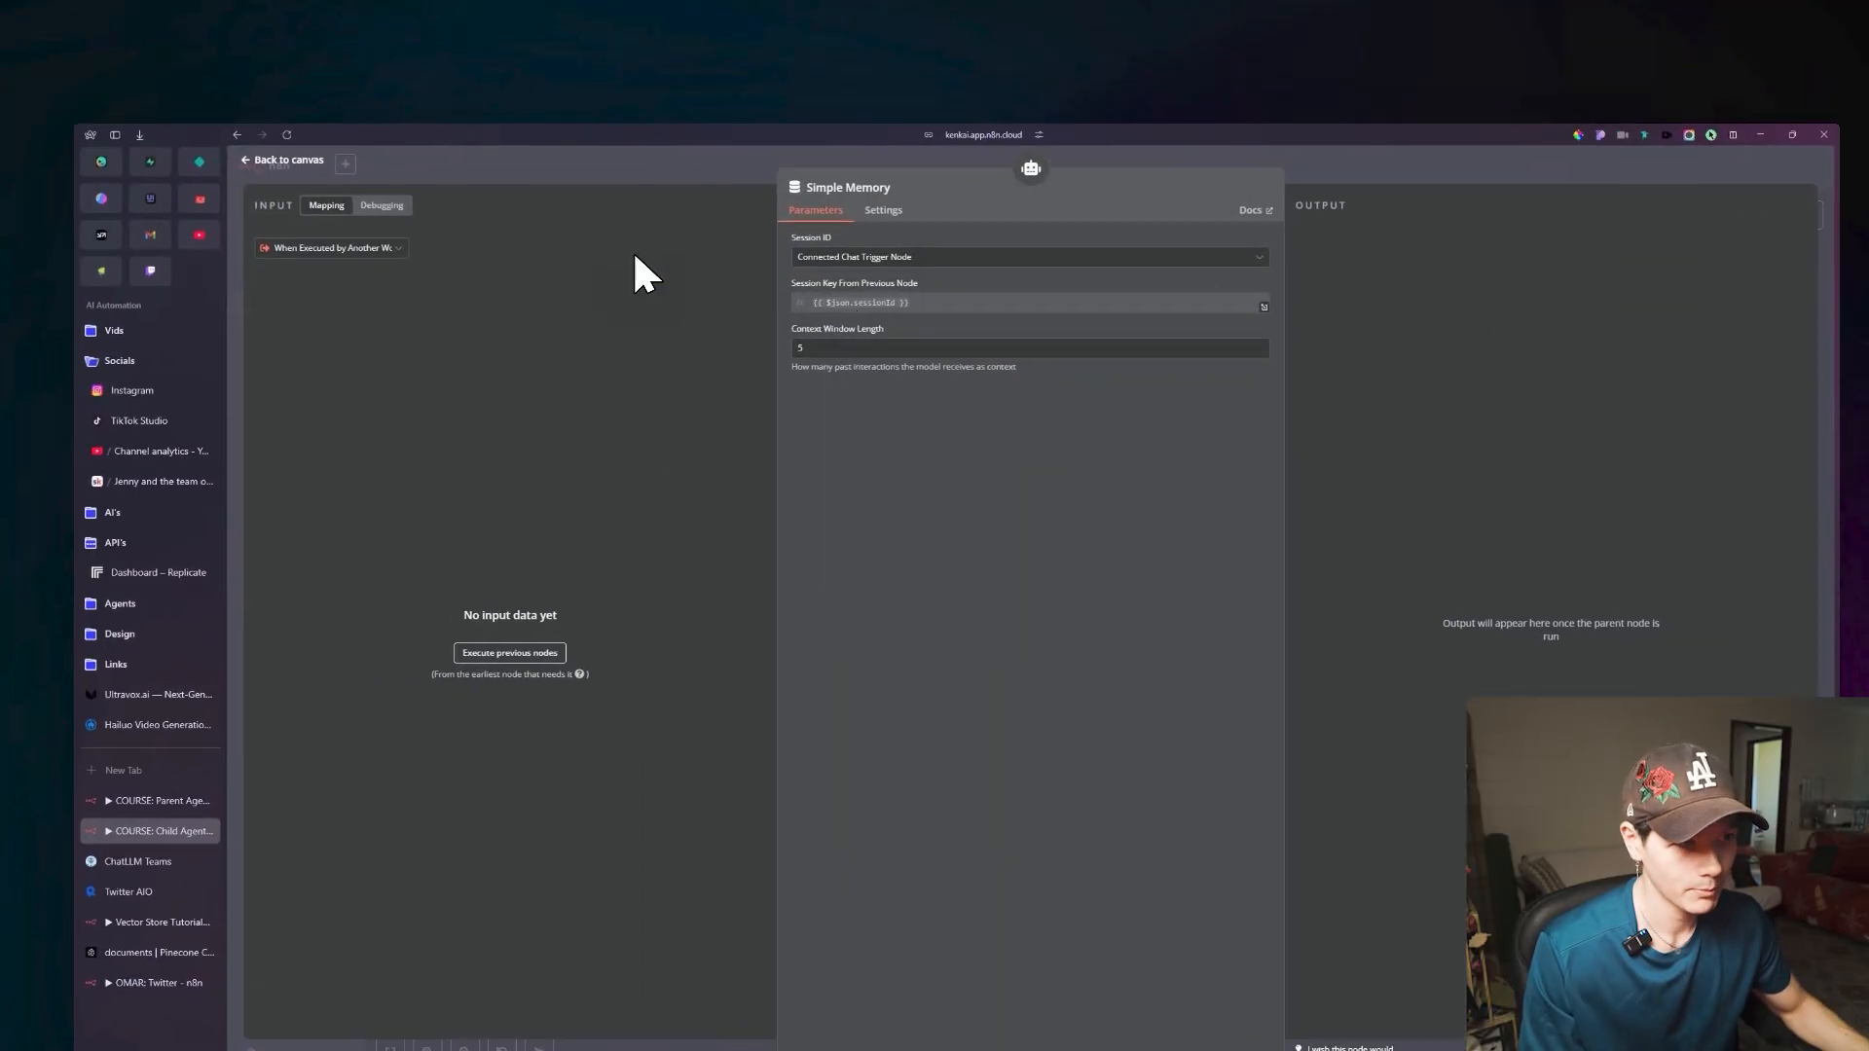
left_click(282, 159)
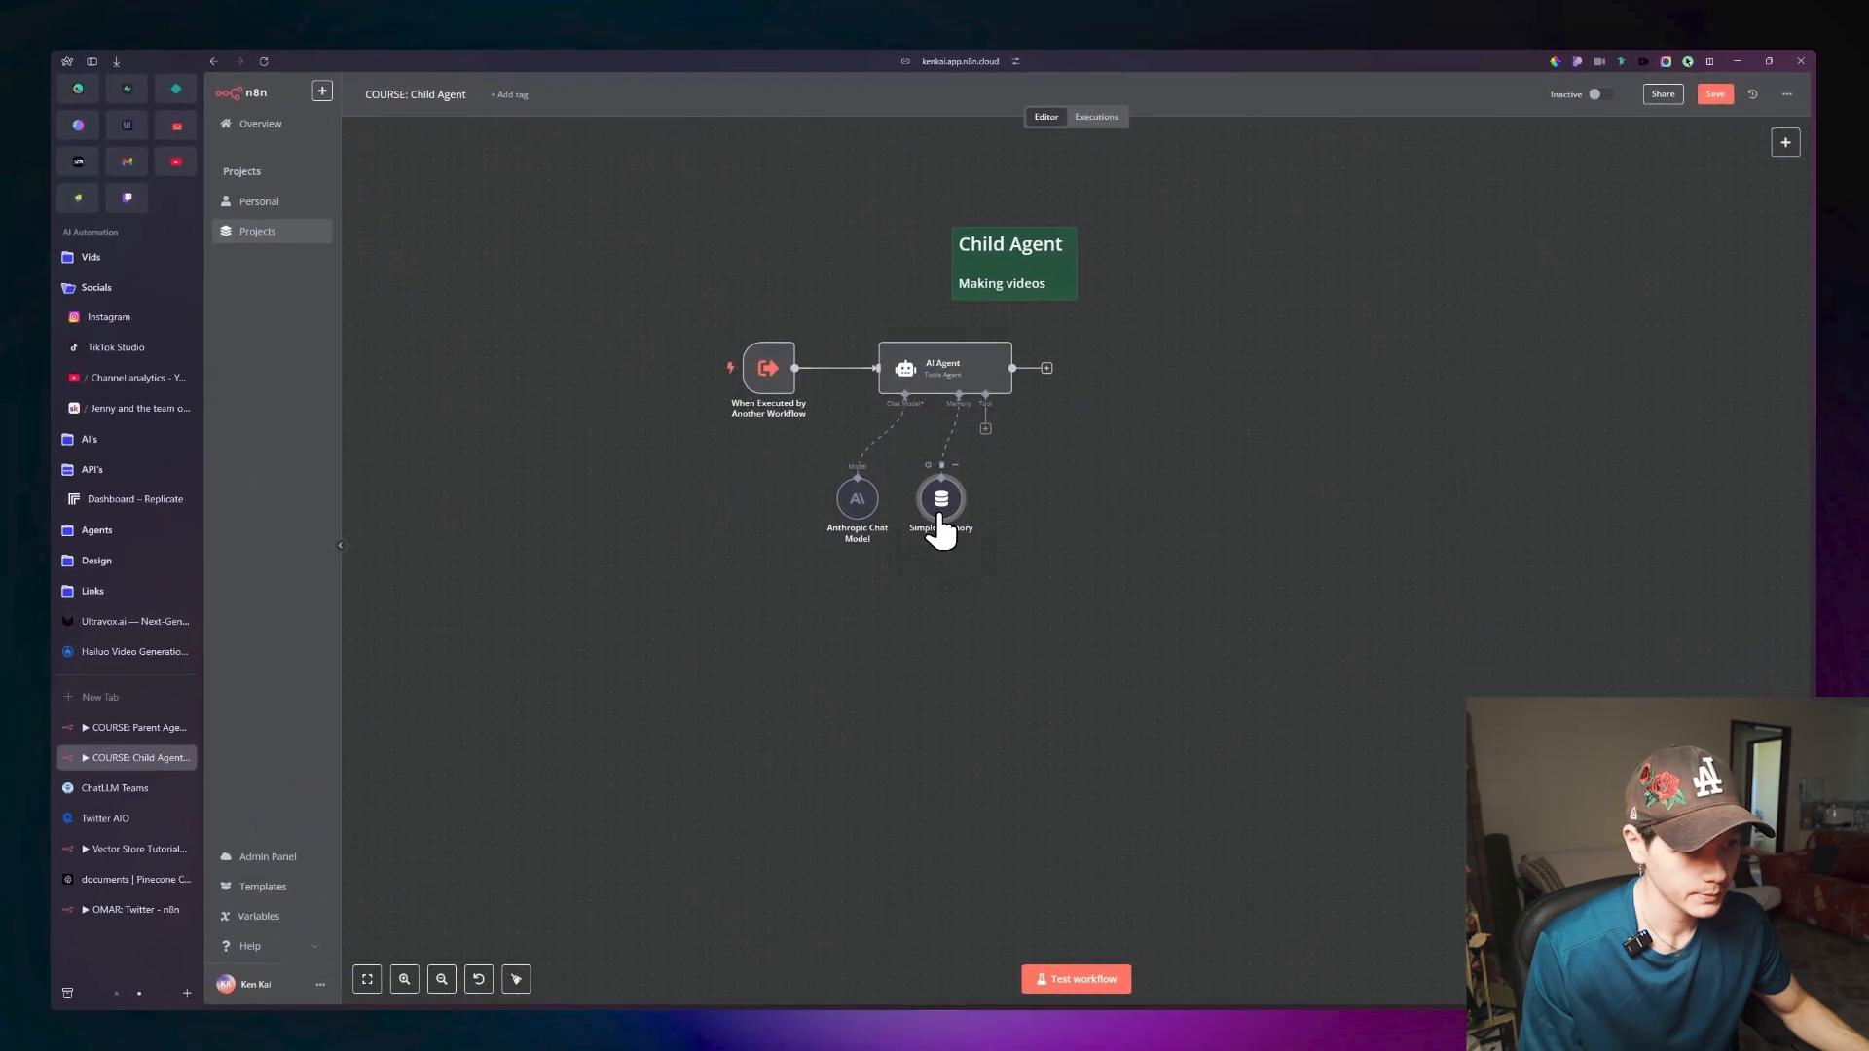
double_click(941, 521)
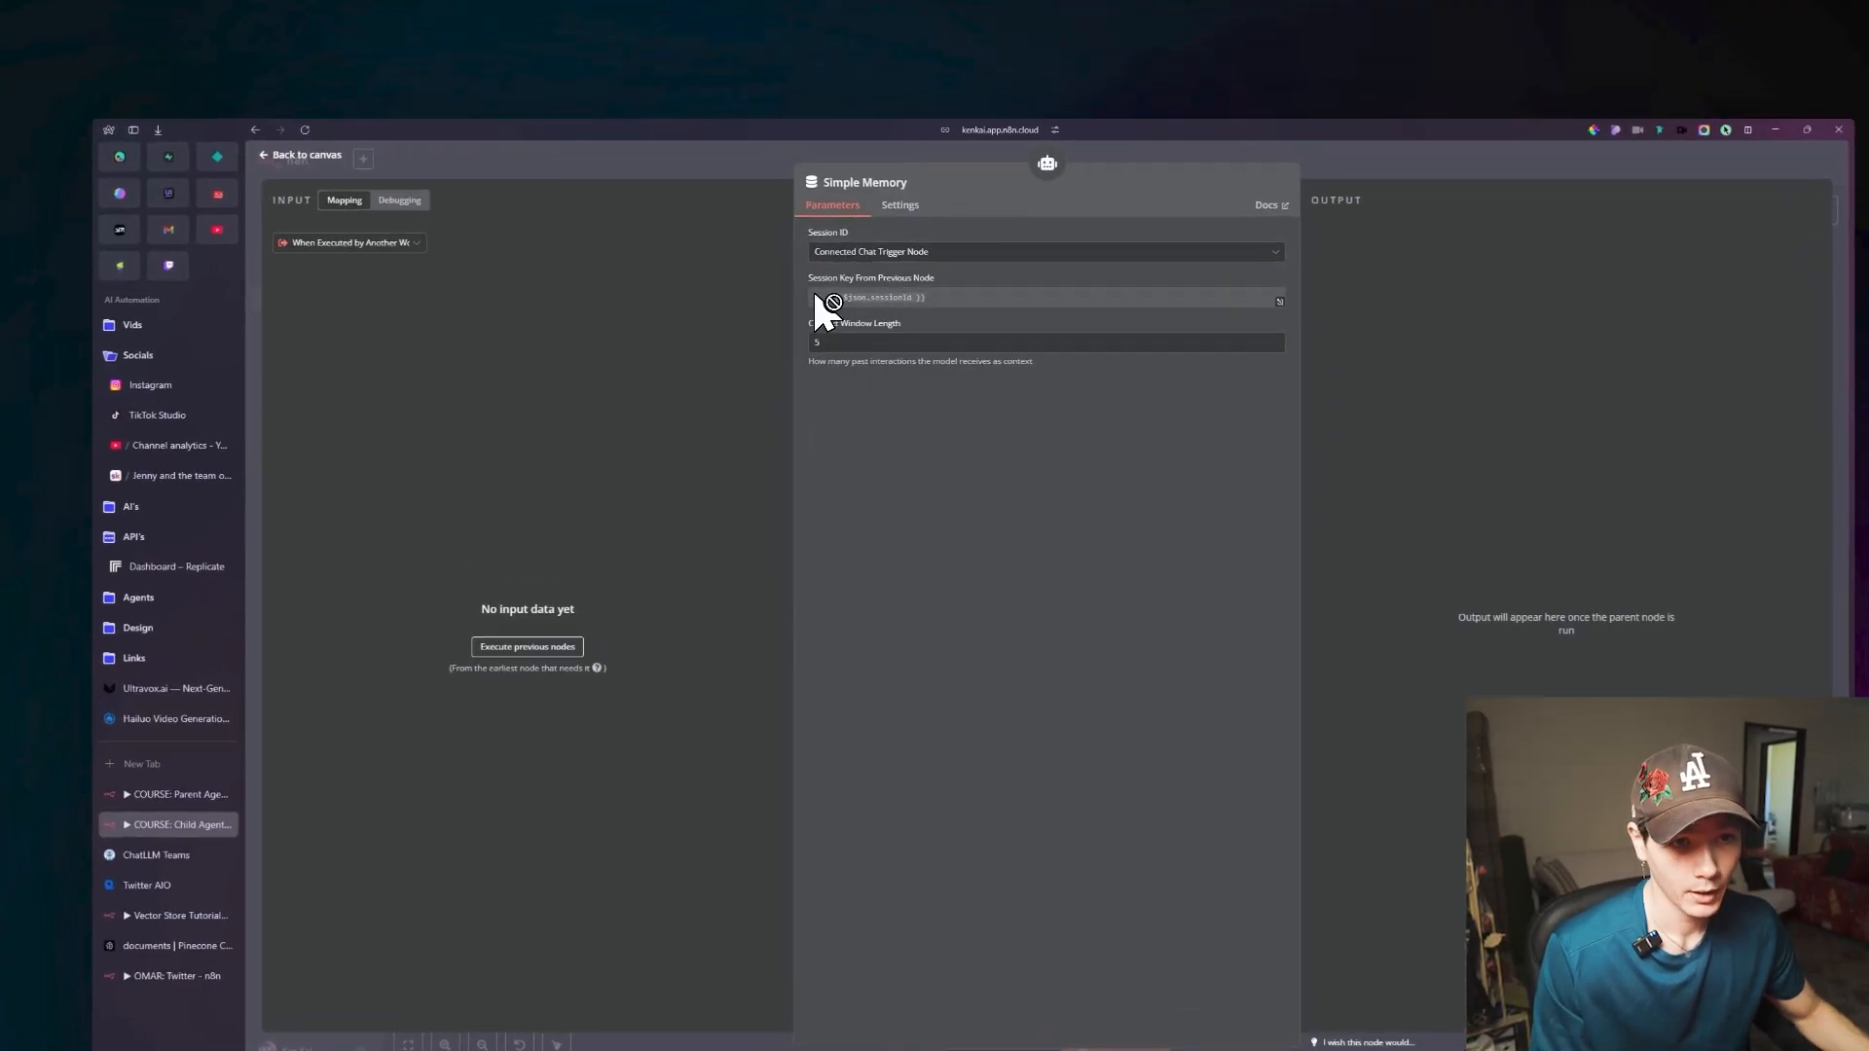
left_click(454, 190)
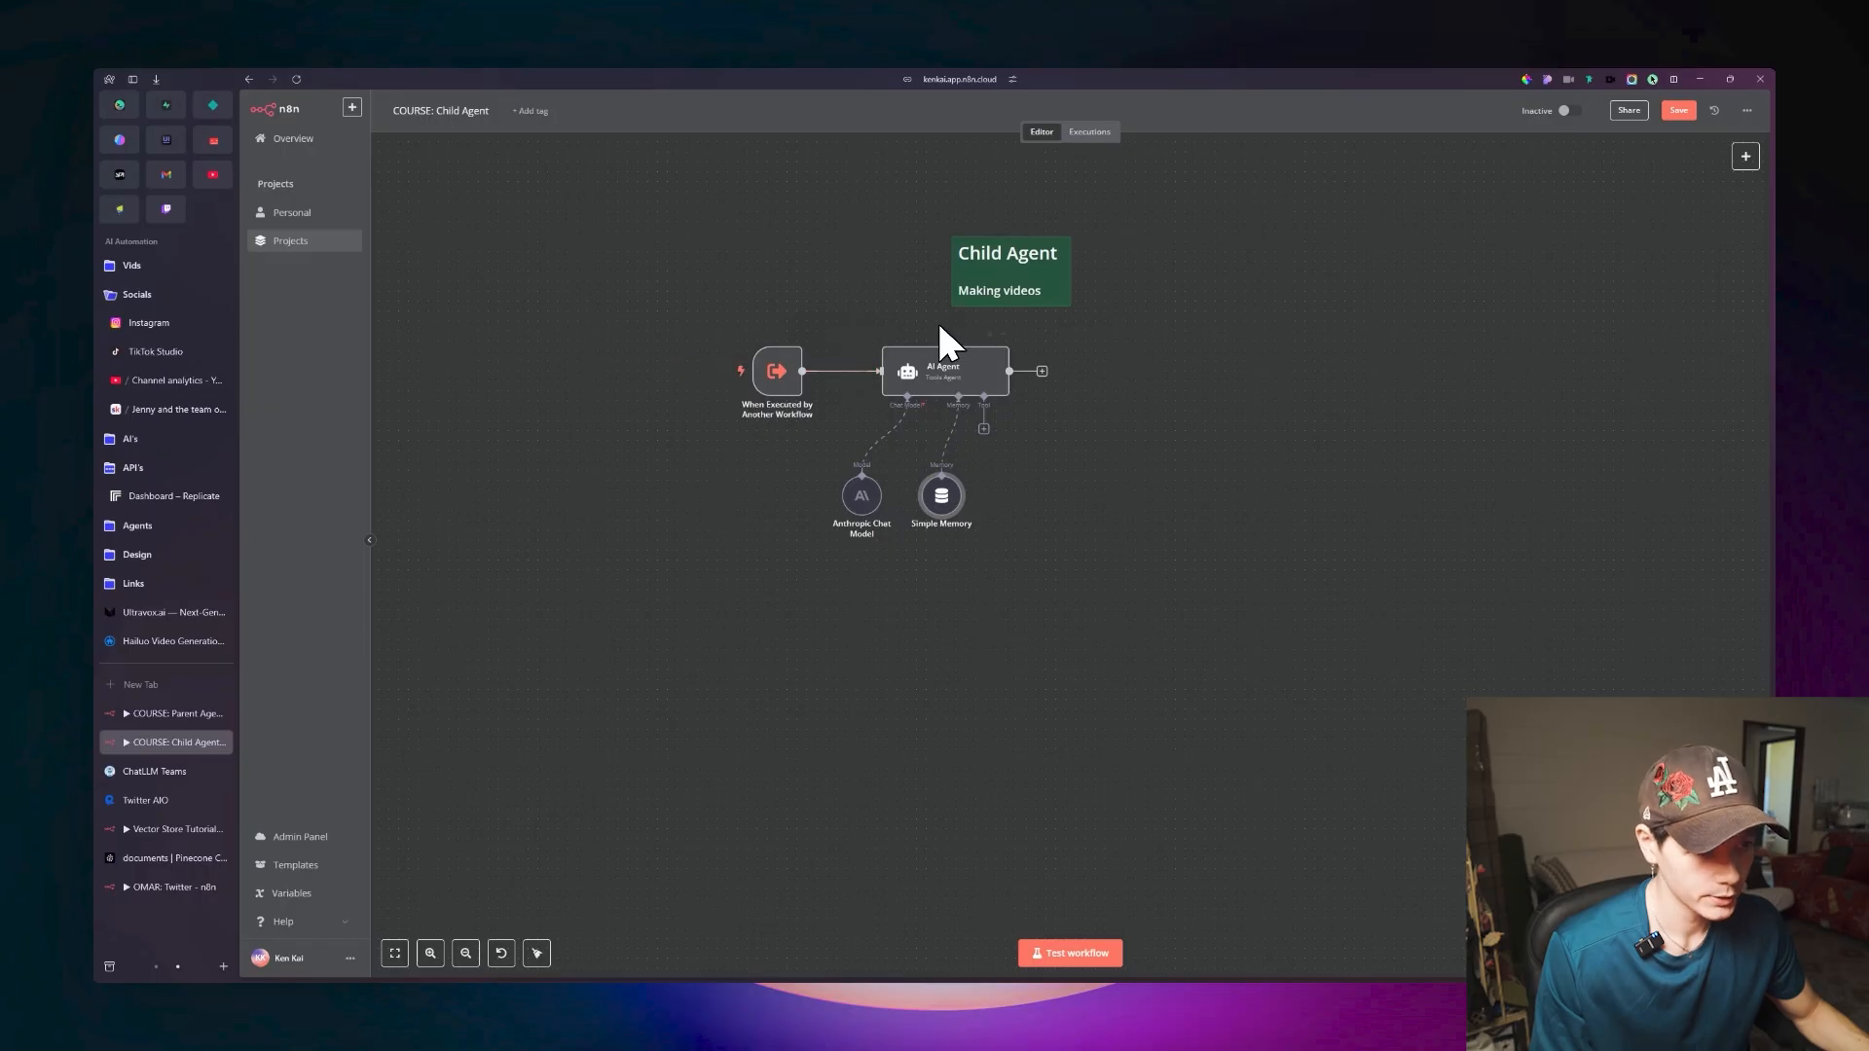
Set the Simple Memory node's Session ID source to Define below.
double_click(942, 499)
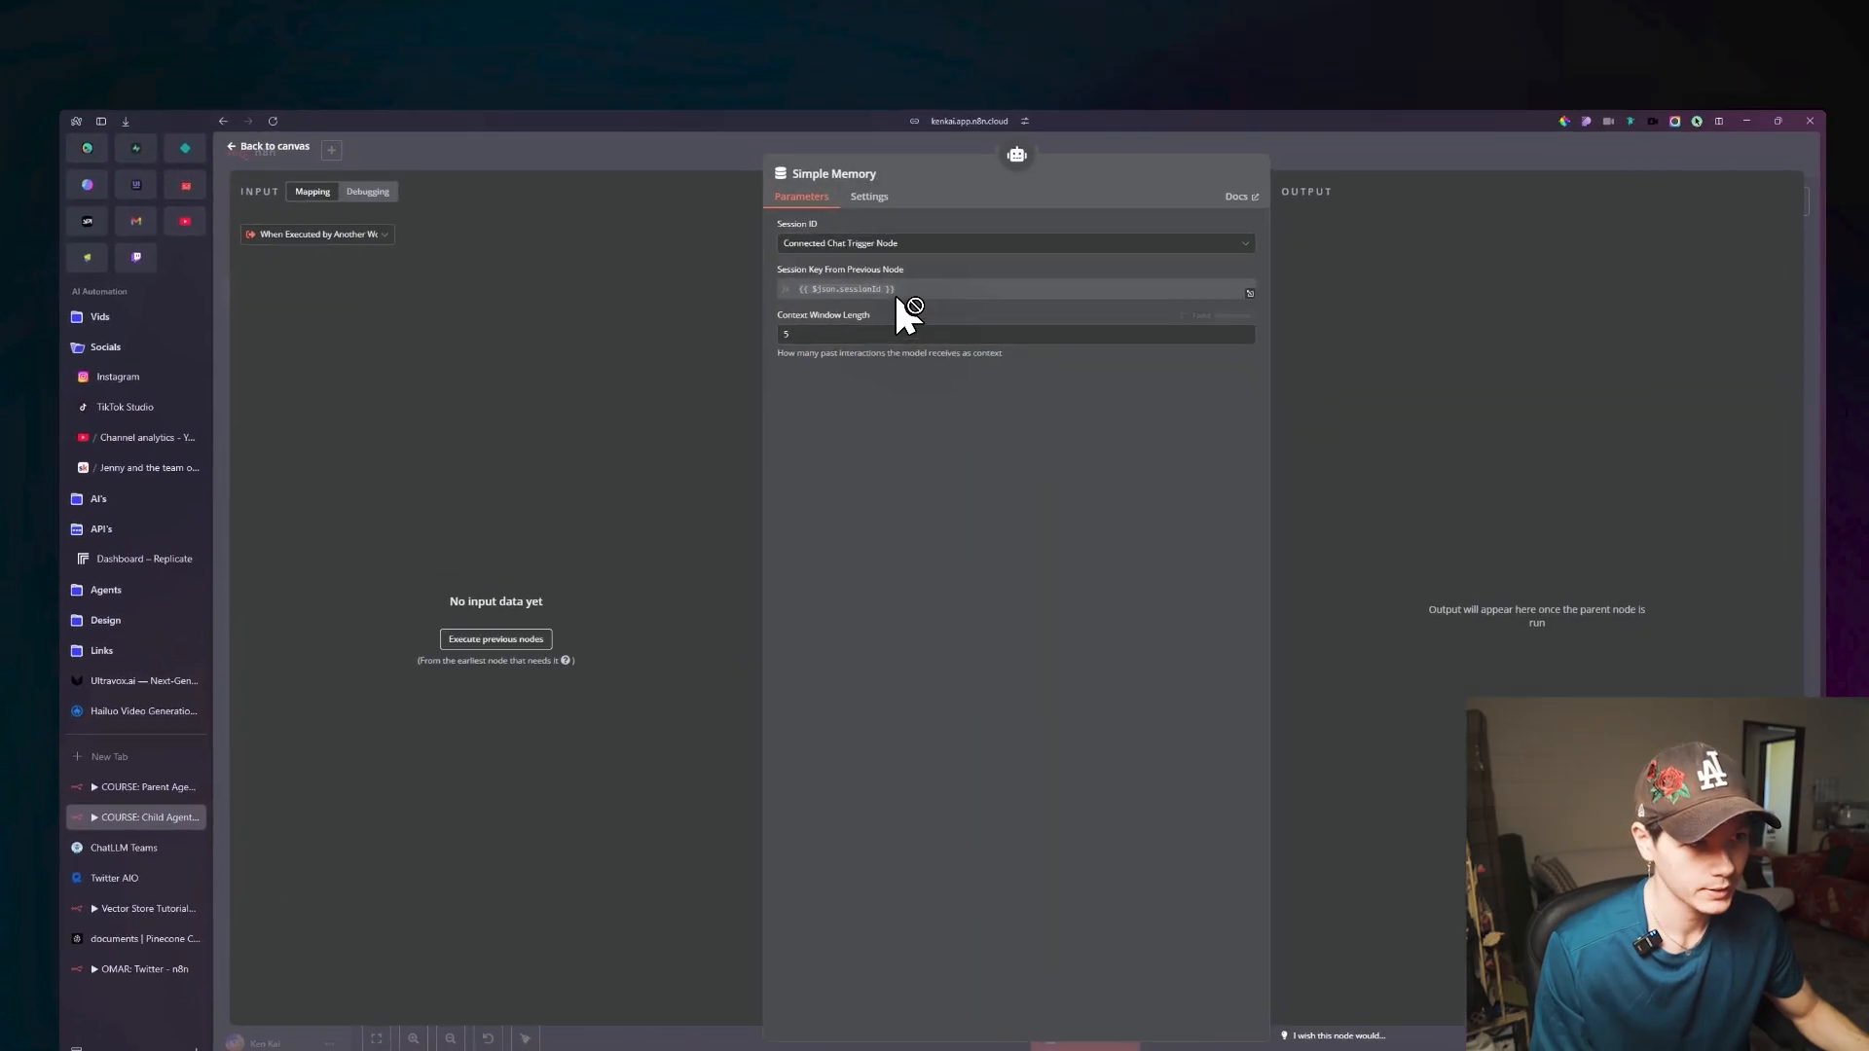
left_click(908, 189)
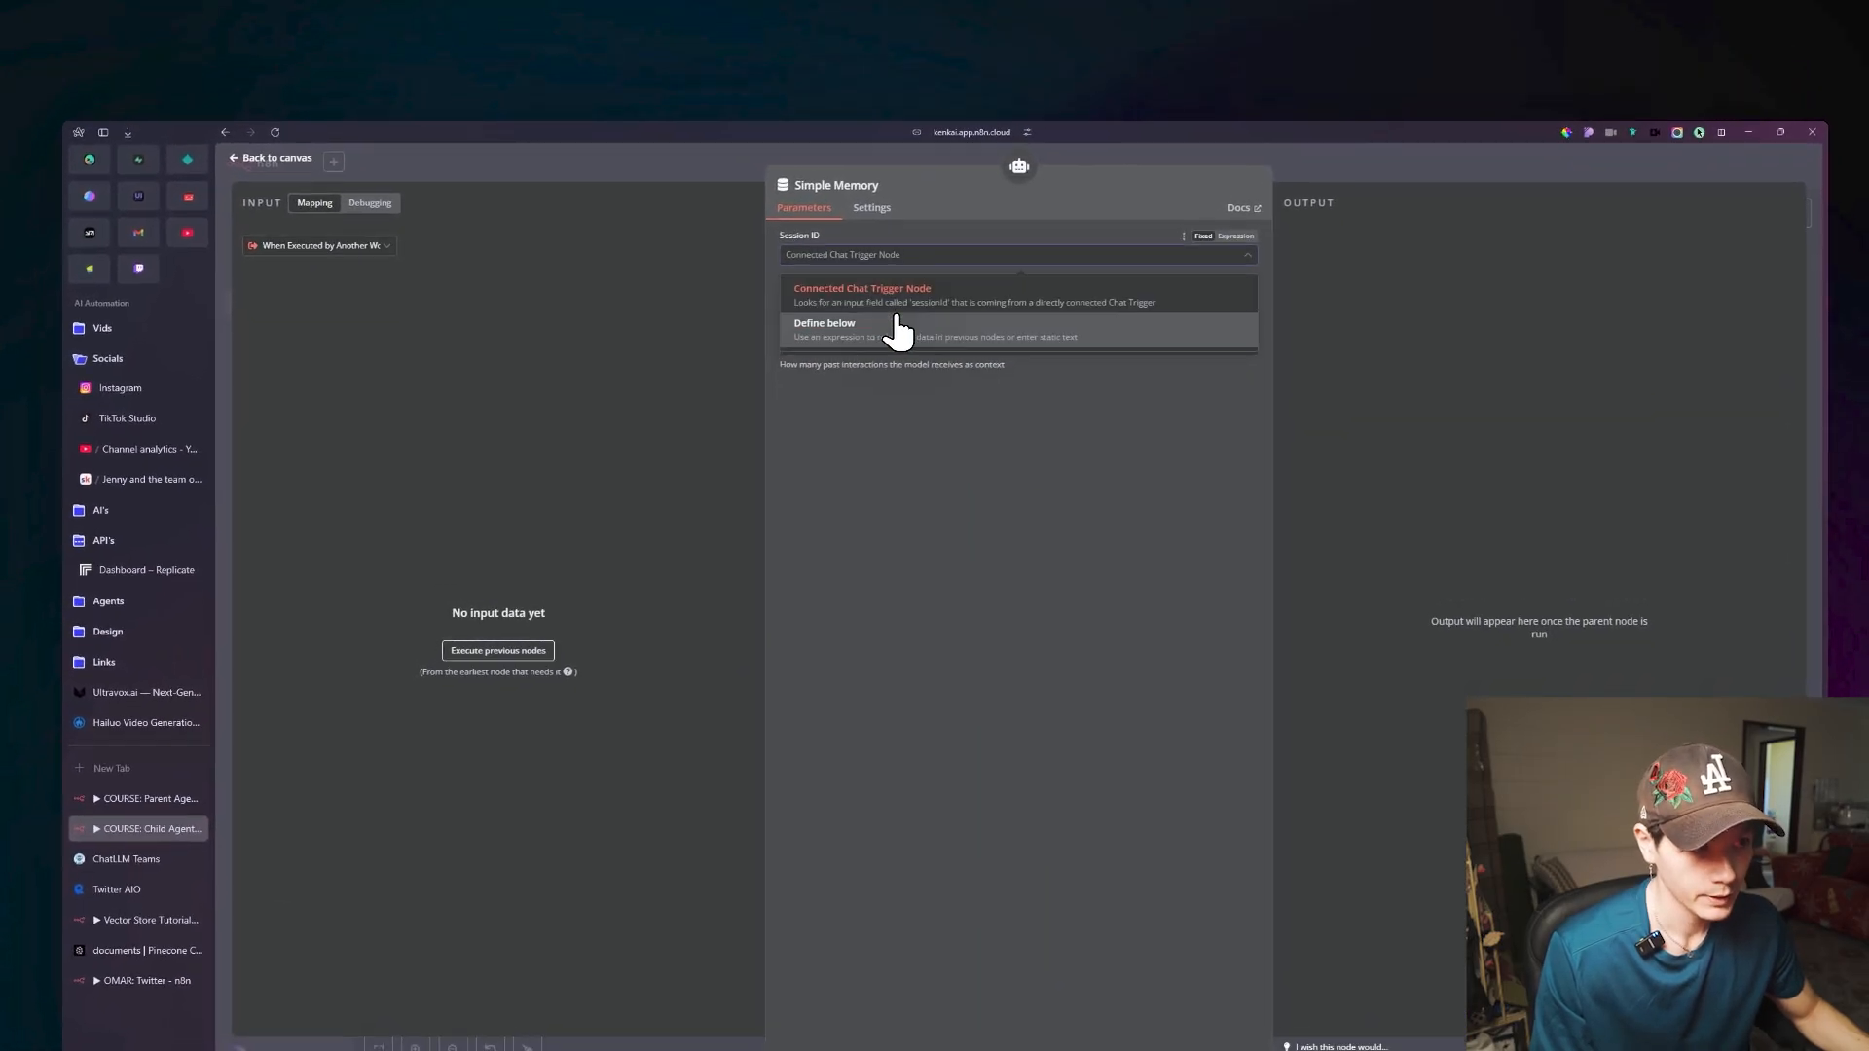
left_click(886, 336)
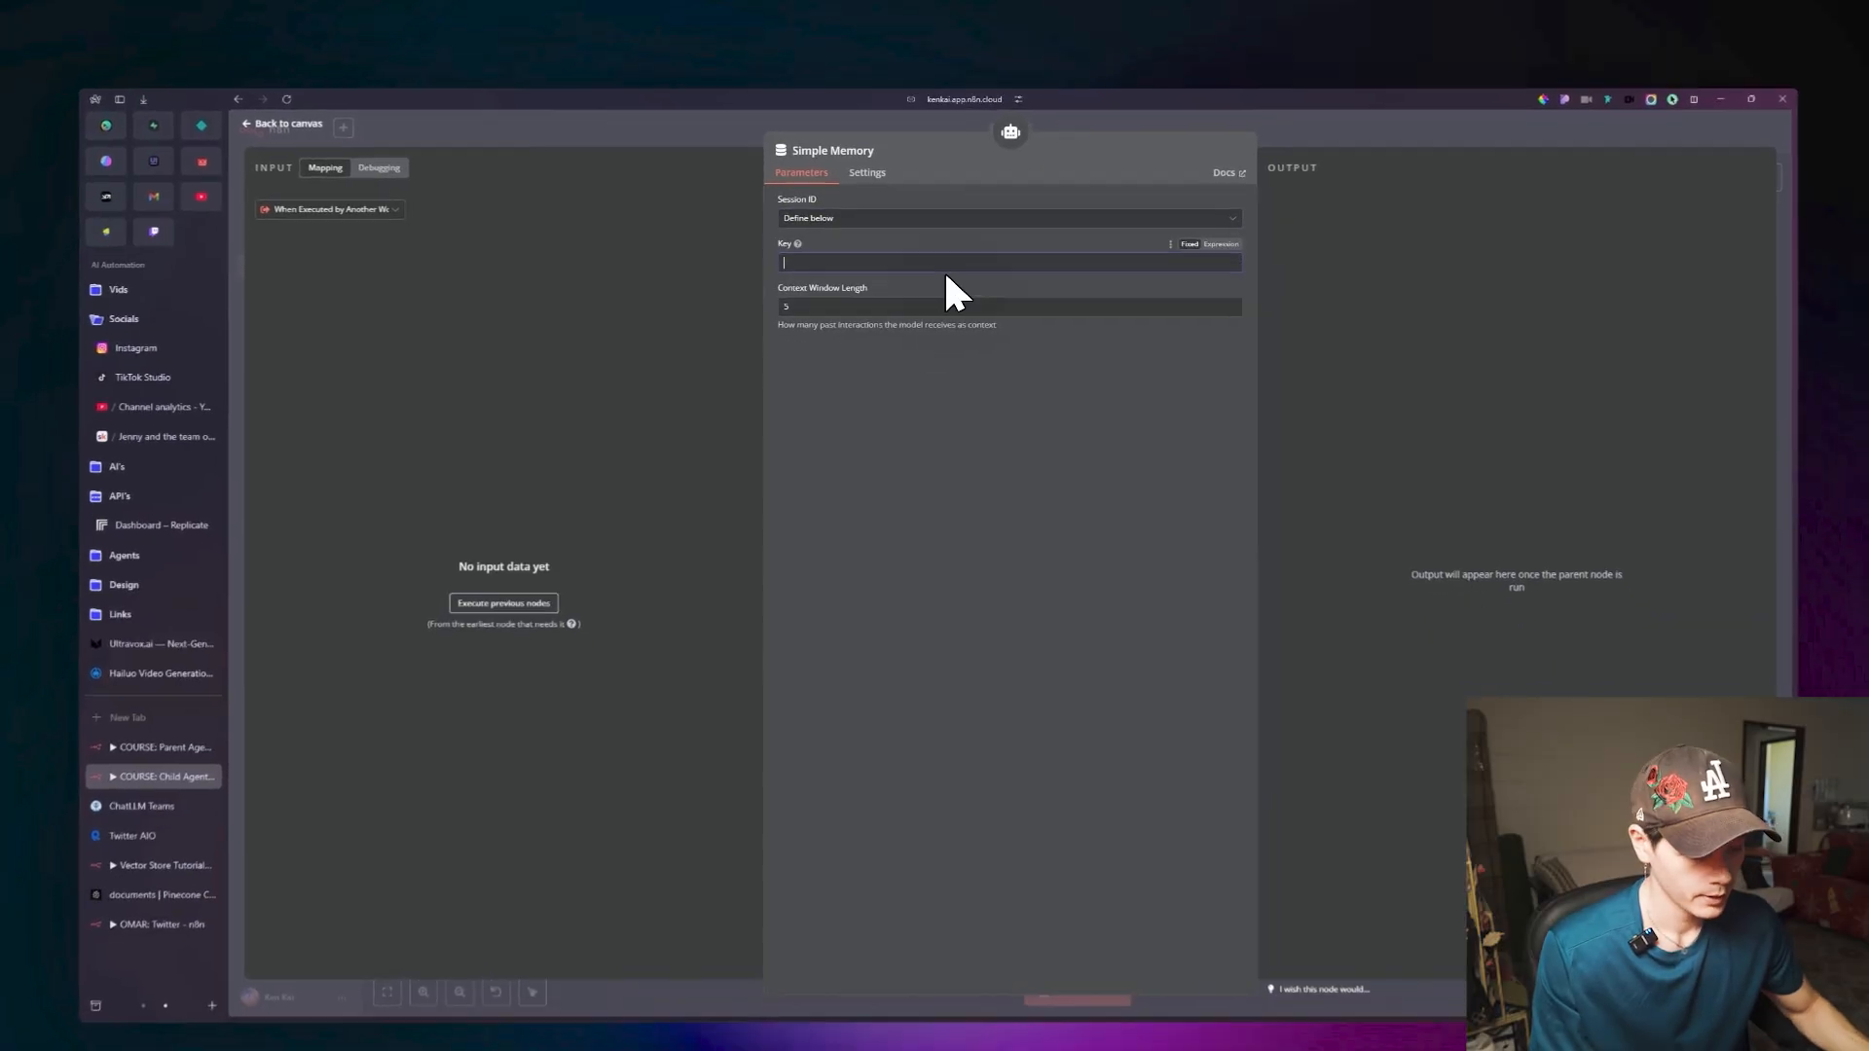
type("{{")
key("BackSpace")
key("BackSpace")
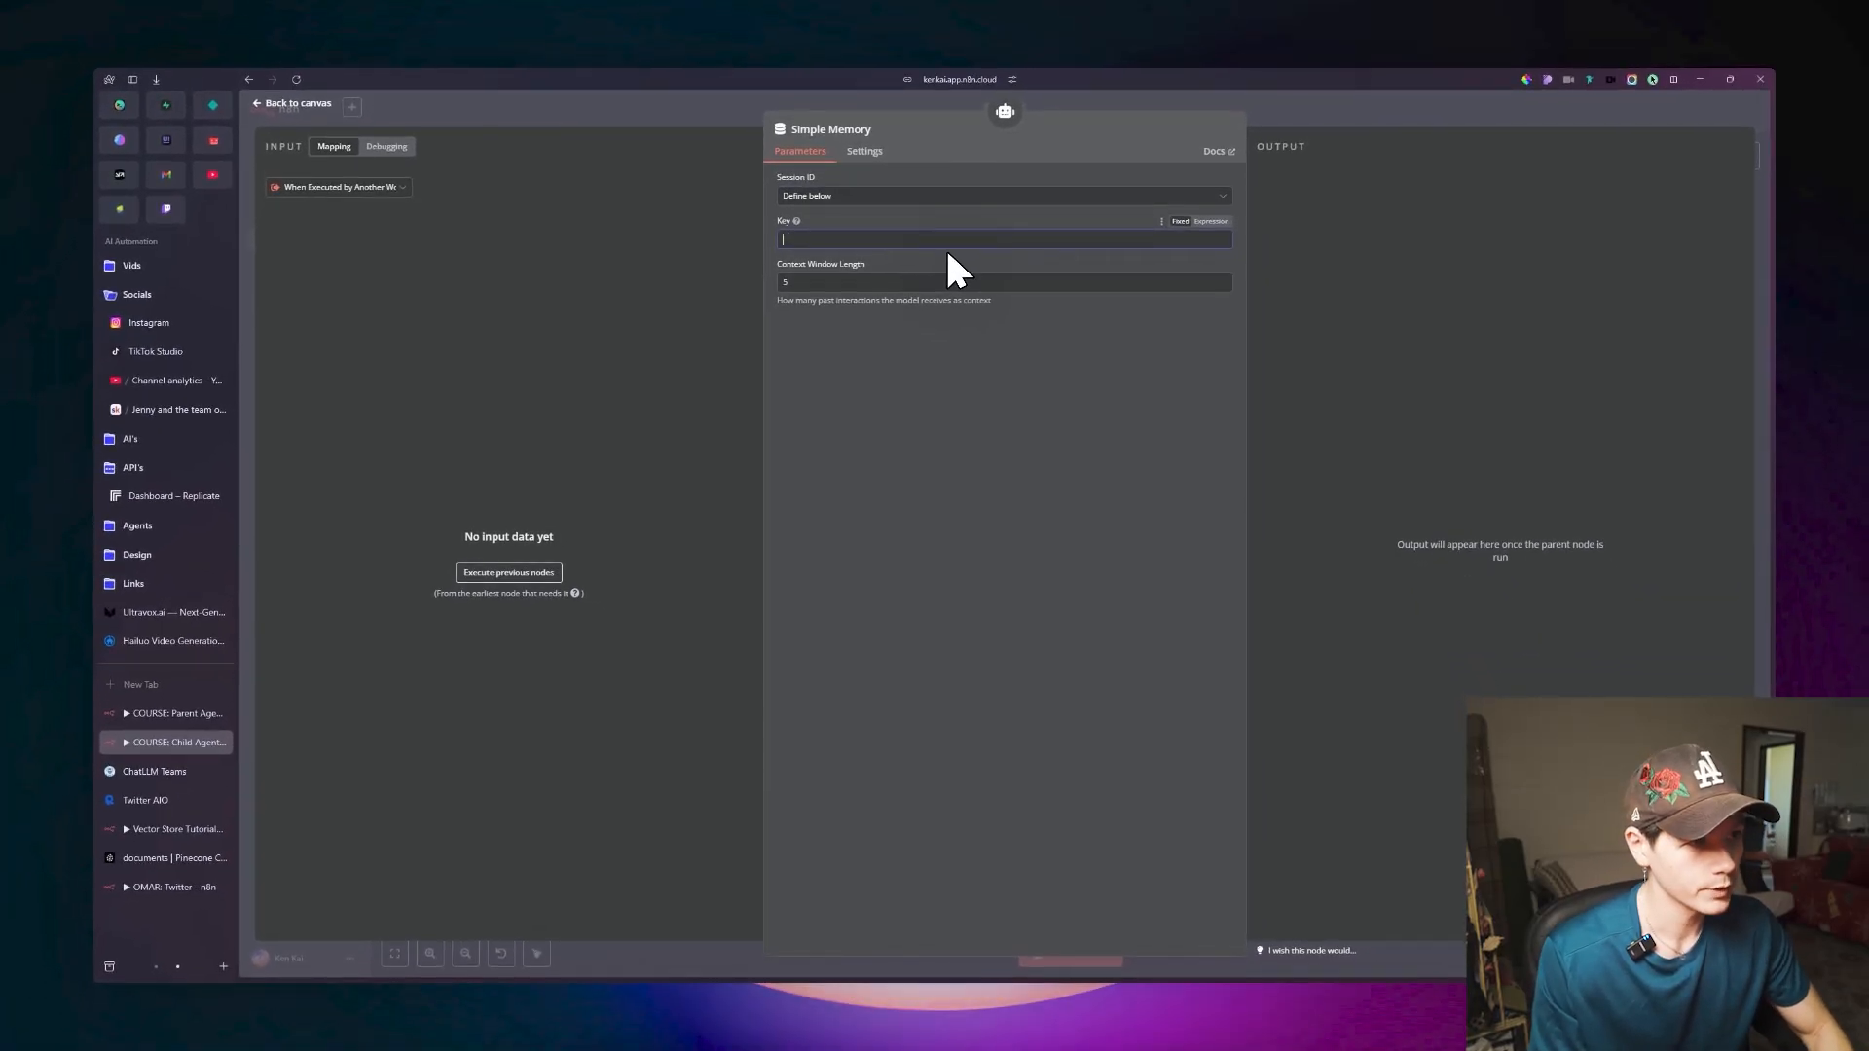
Set the memory key to the expression {{ $('When Executed by Another Workflow') }} and return to the canvas.
left_click(1212, 221)
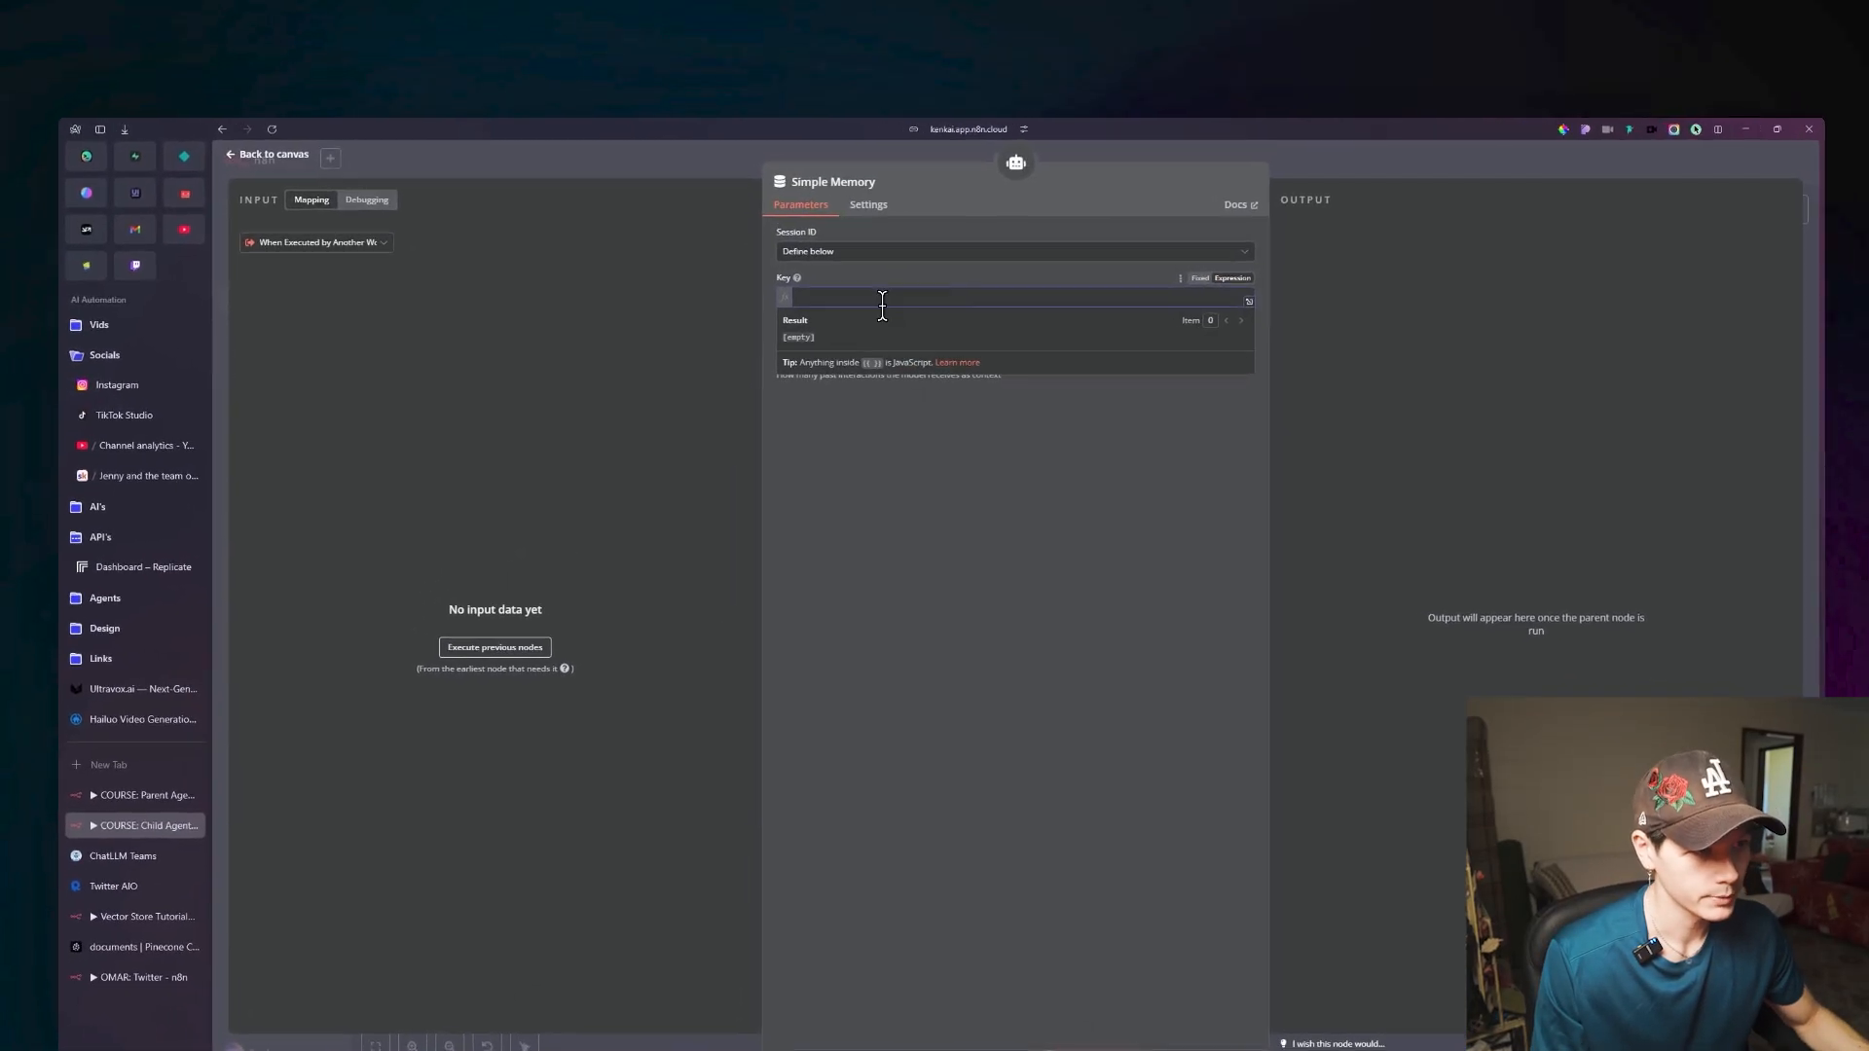
type("{{")
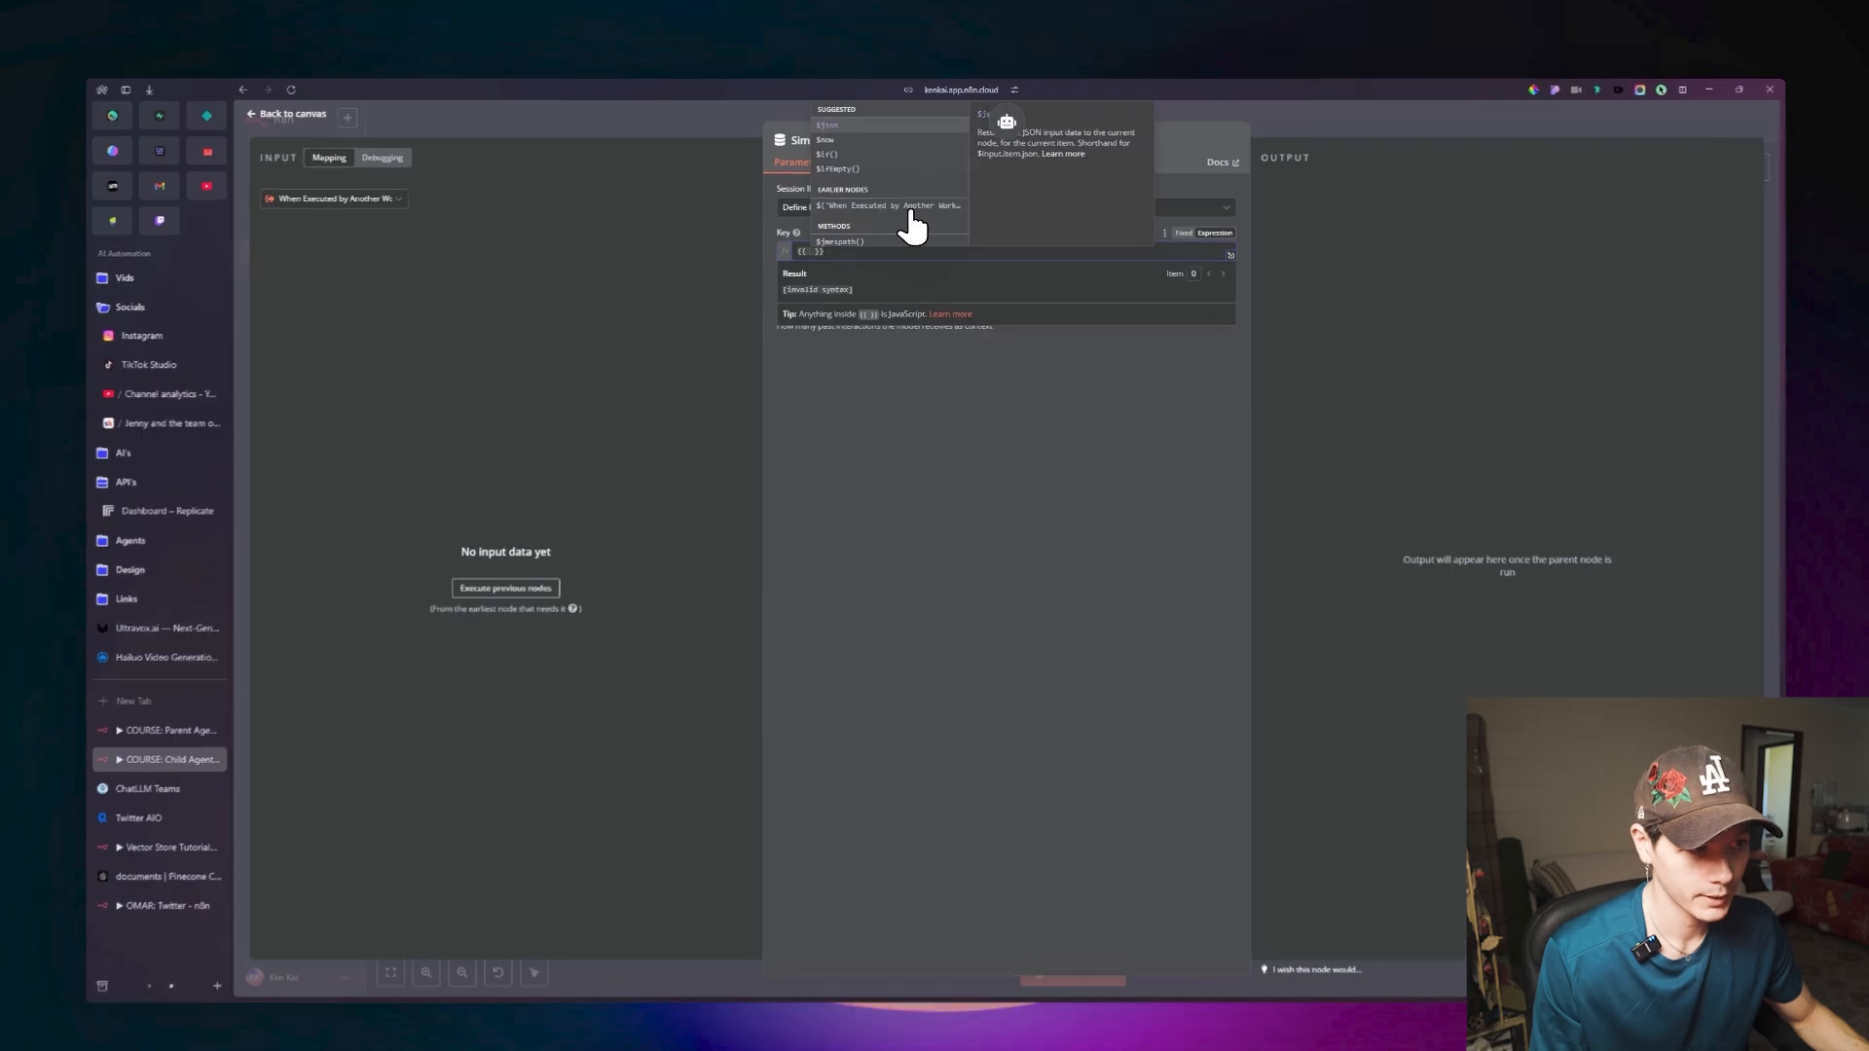
left_click(881, 198)
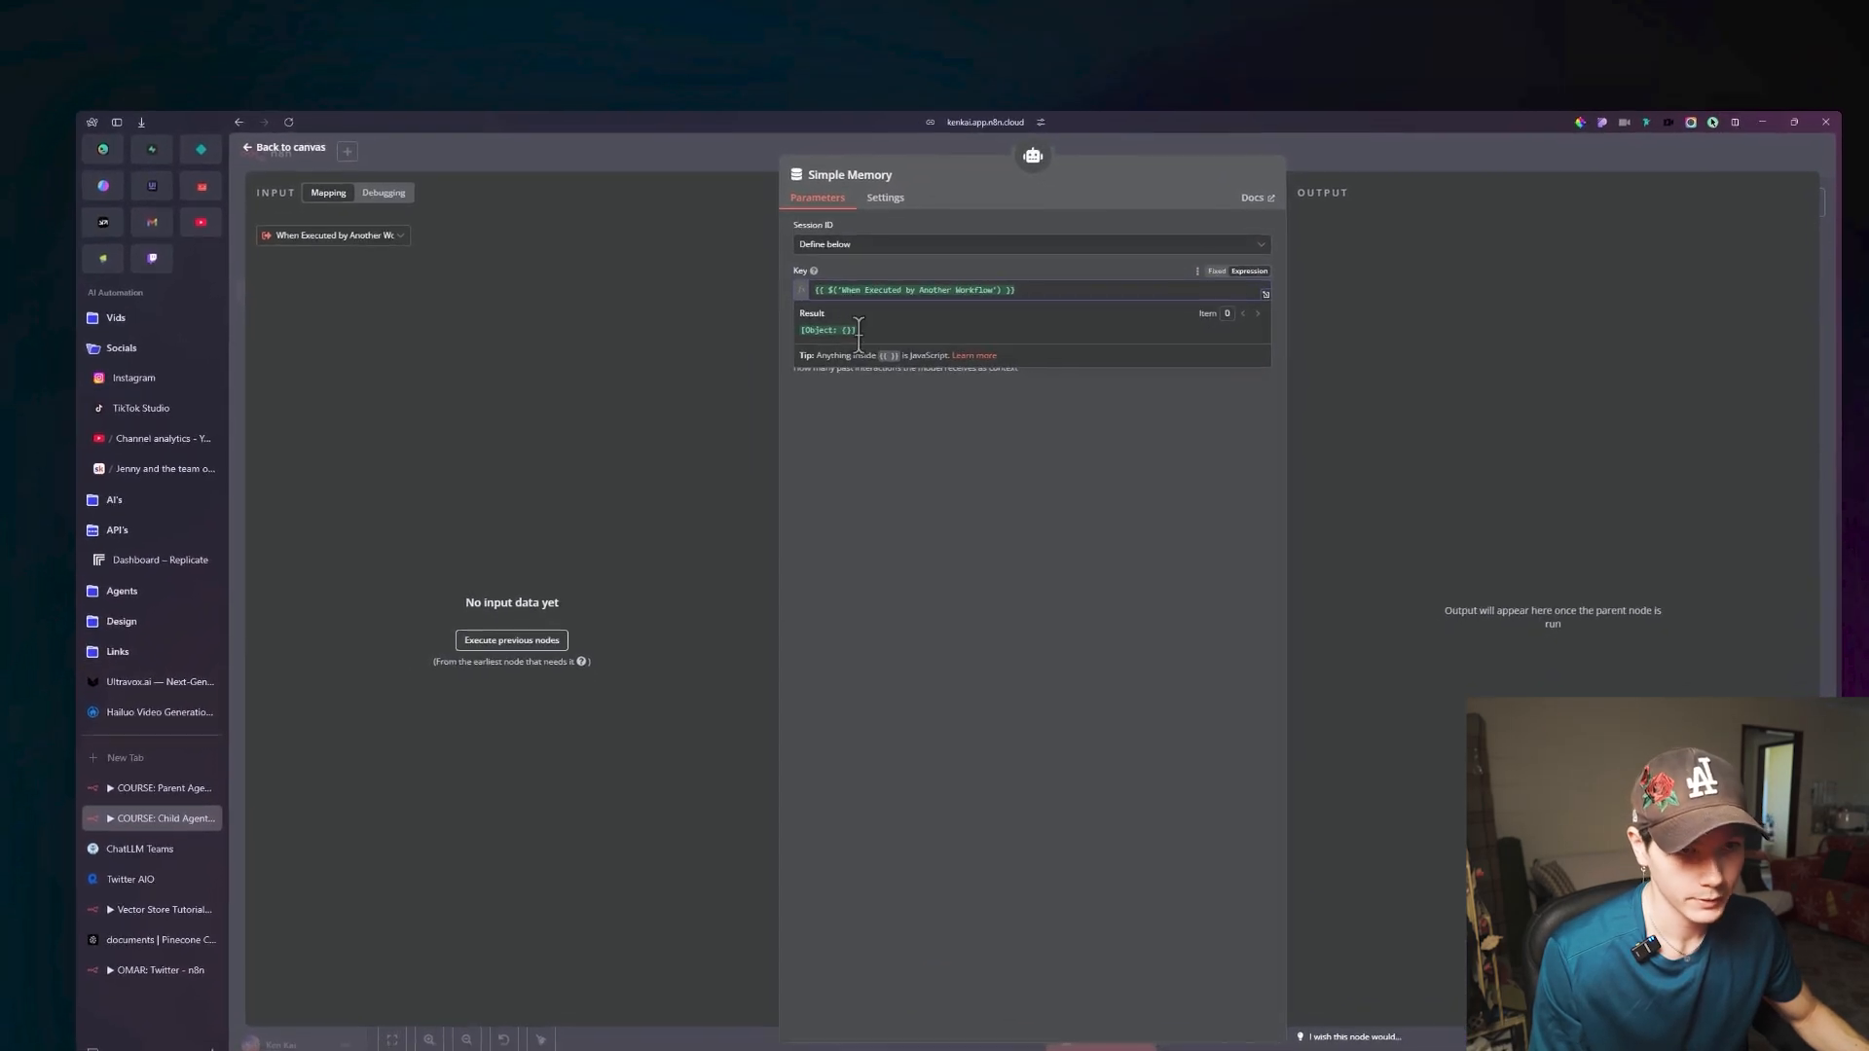
left_click(732, 332)
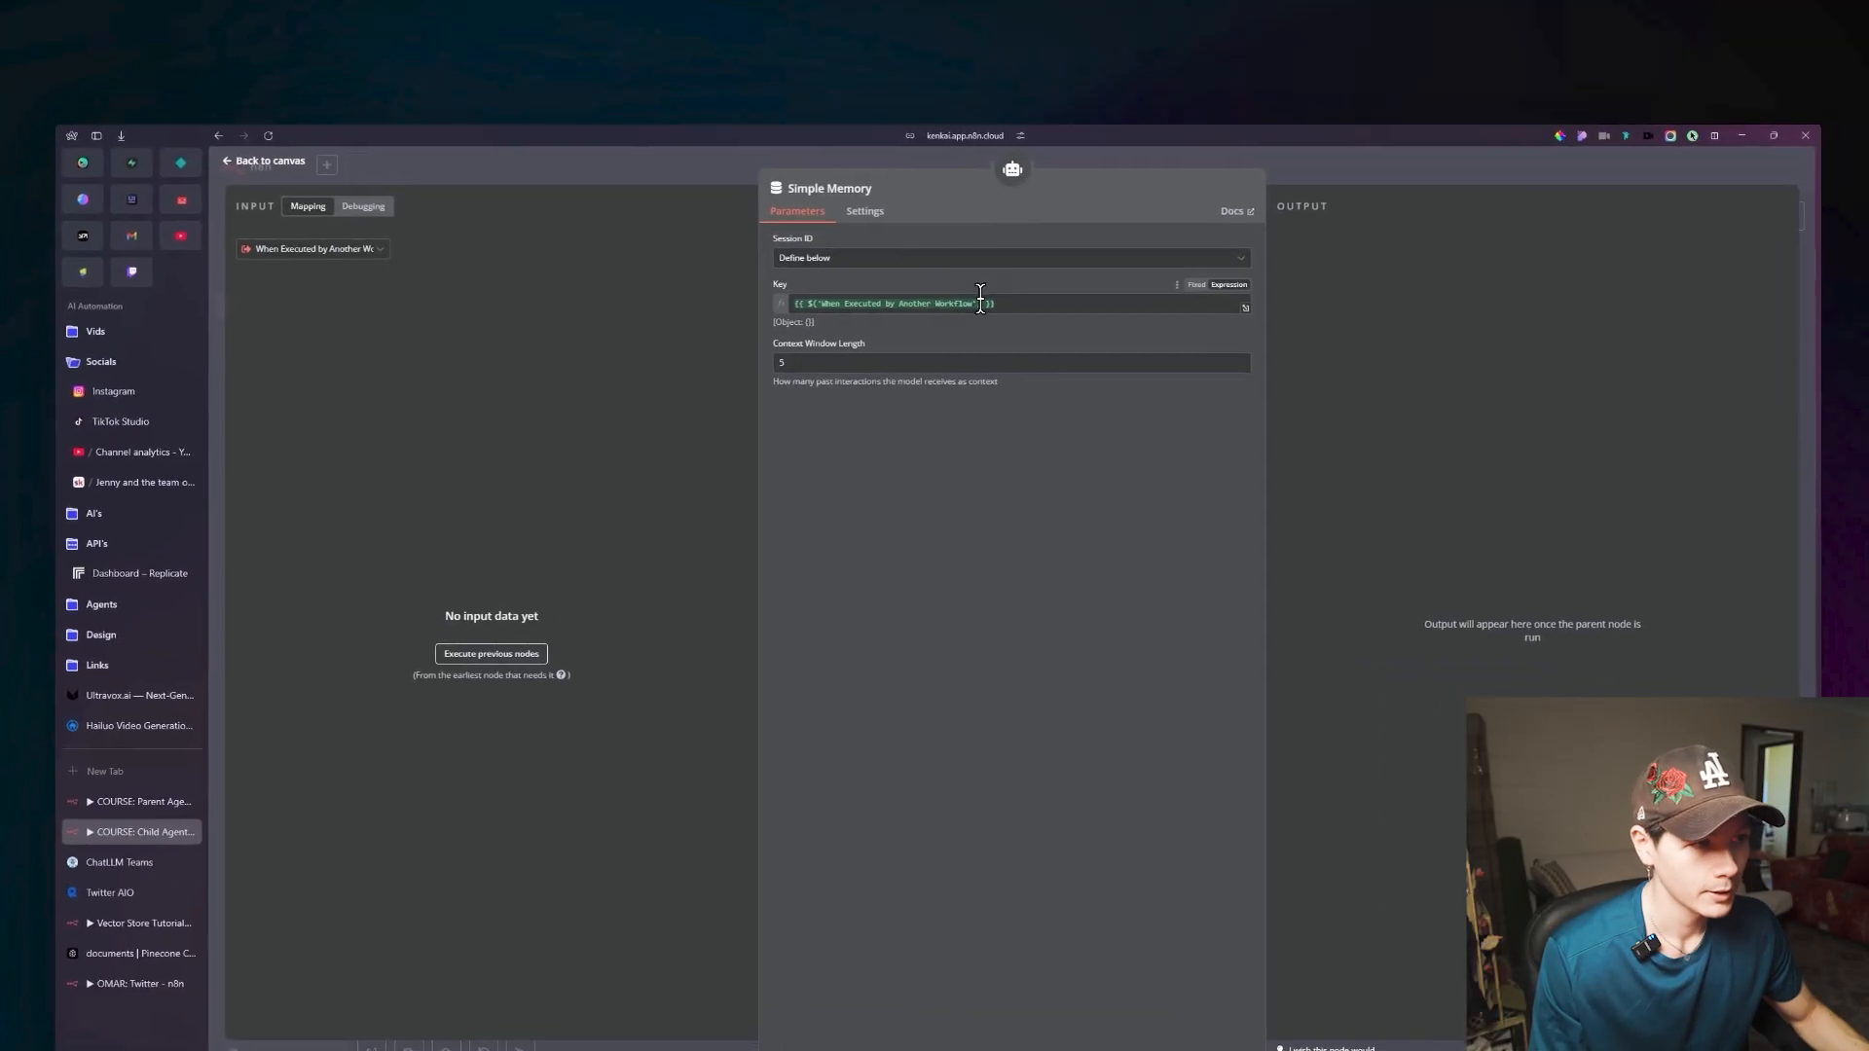
left_click(1047, 331)
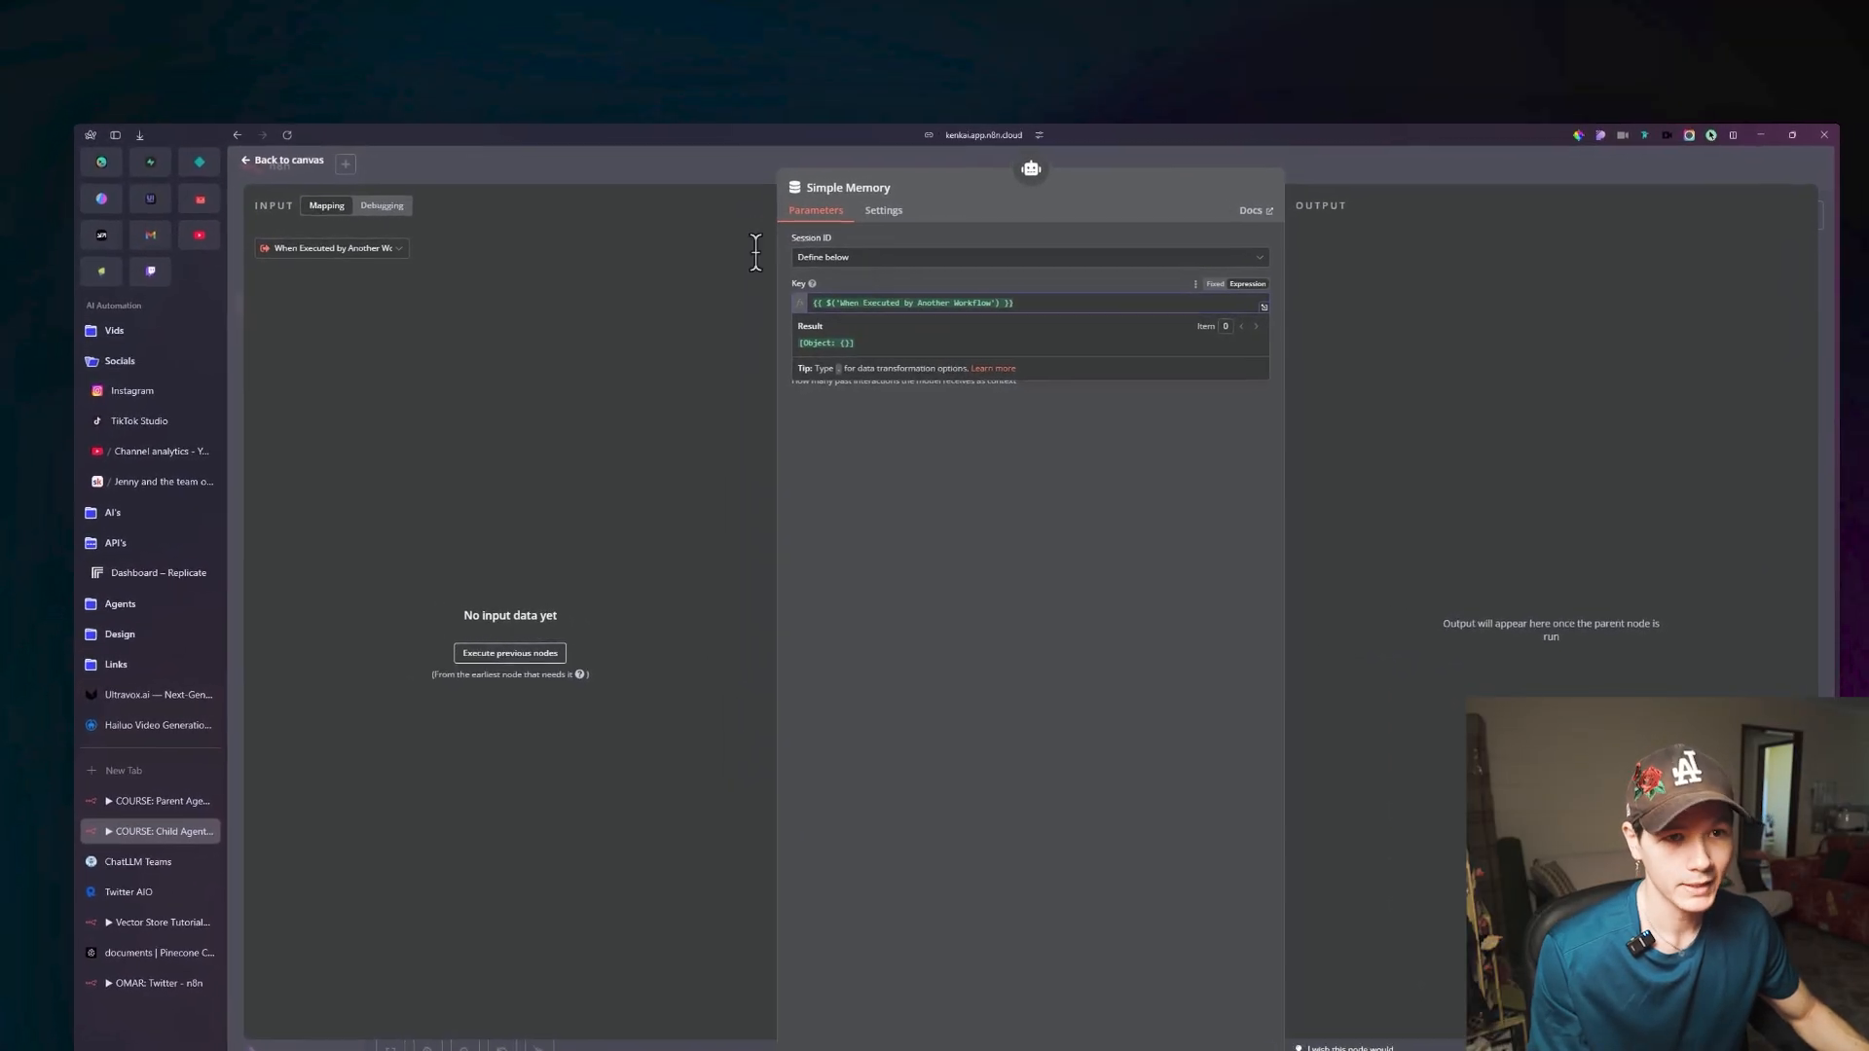
left_click(282, 159)
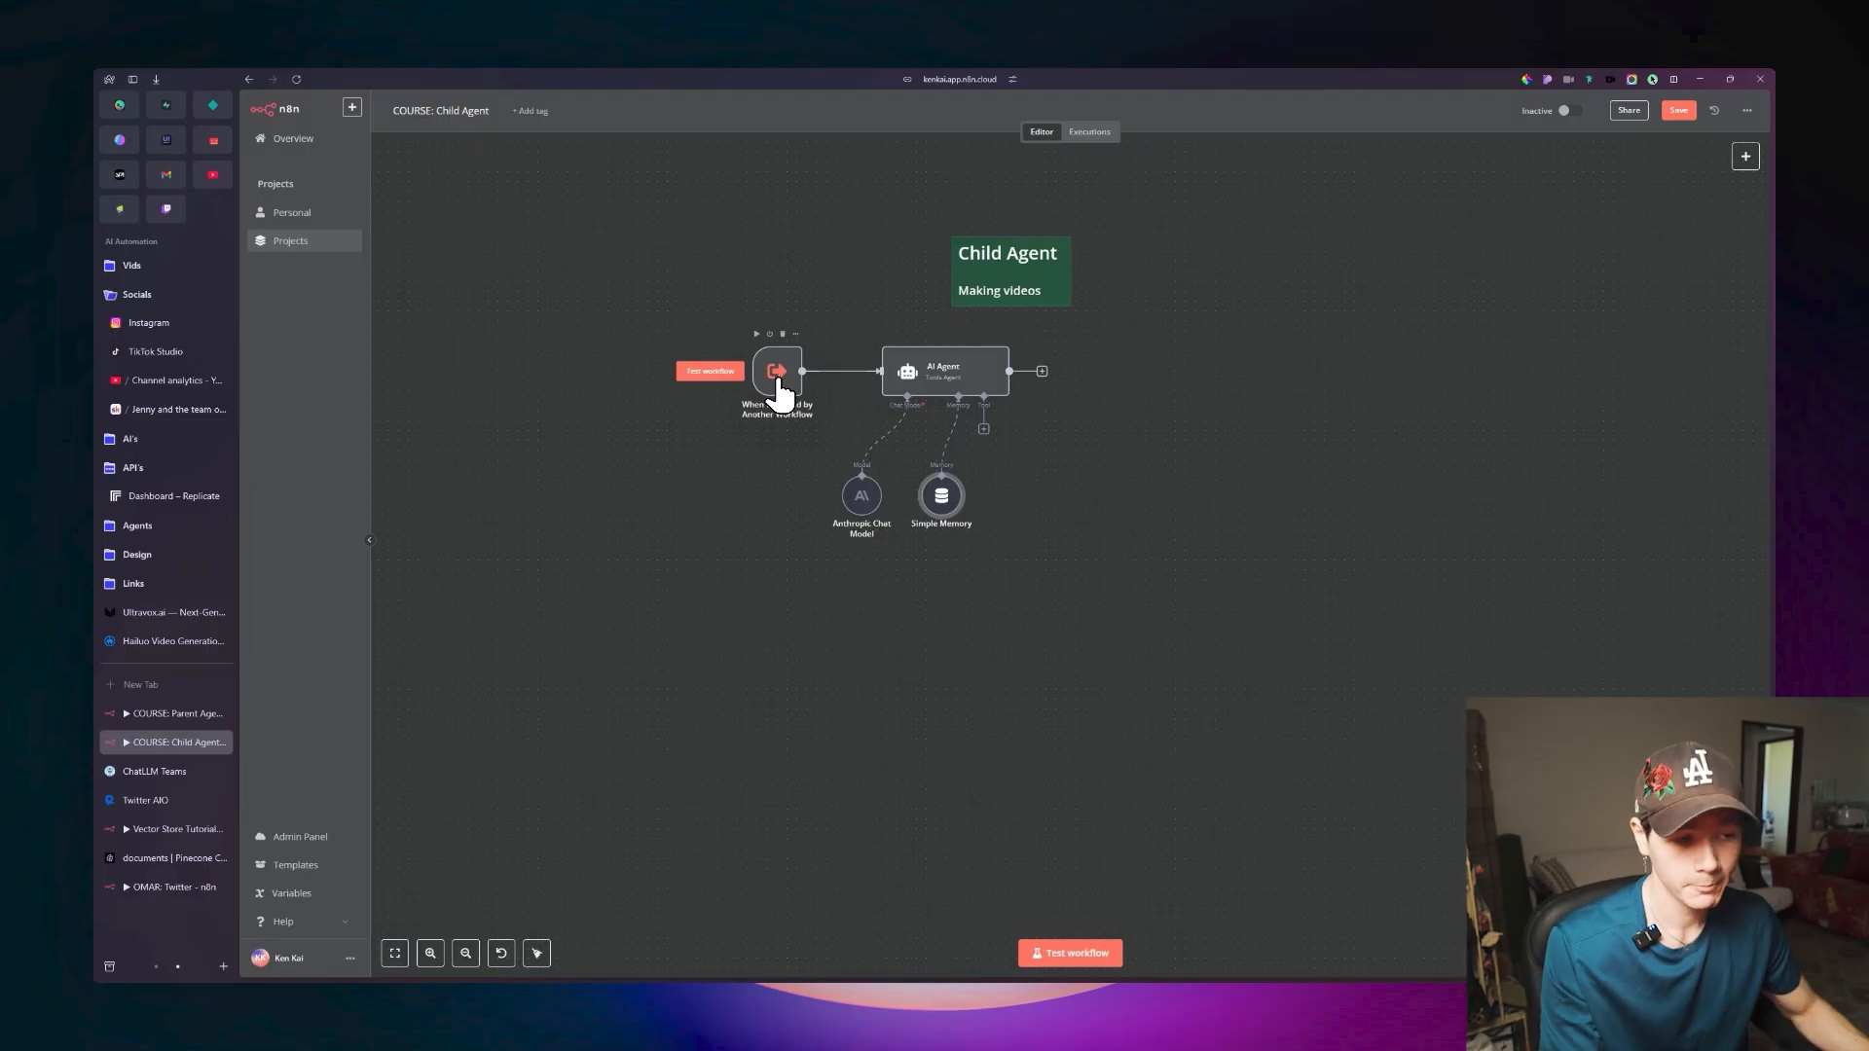
Review the input fields of the When Executed by Another Workflow trigger and save the Child Agent workflow.
double_click(782, 383)
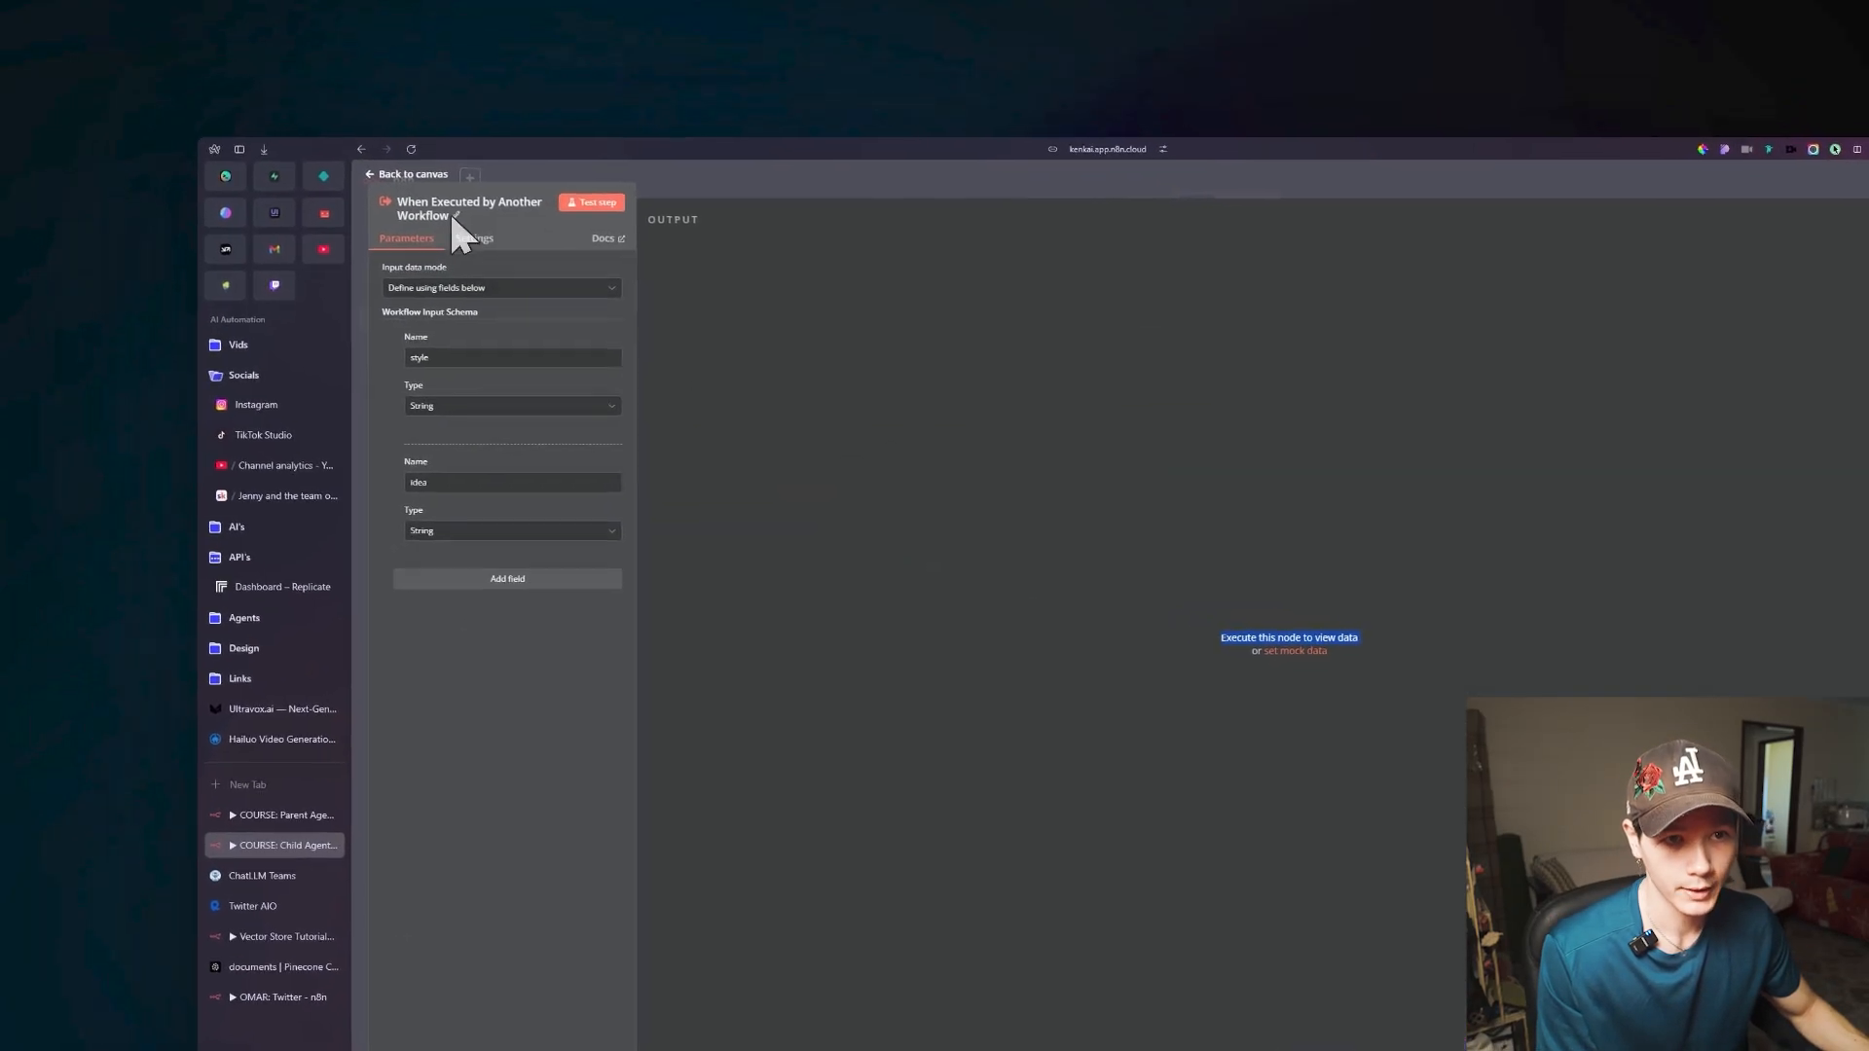
left_click(303, 118)
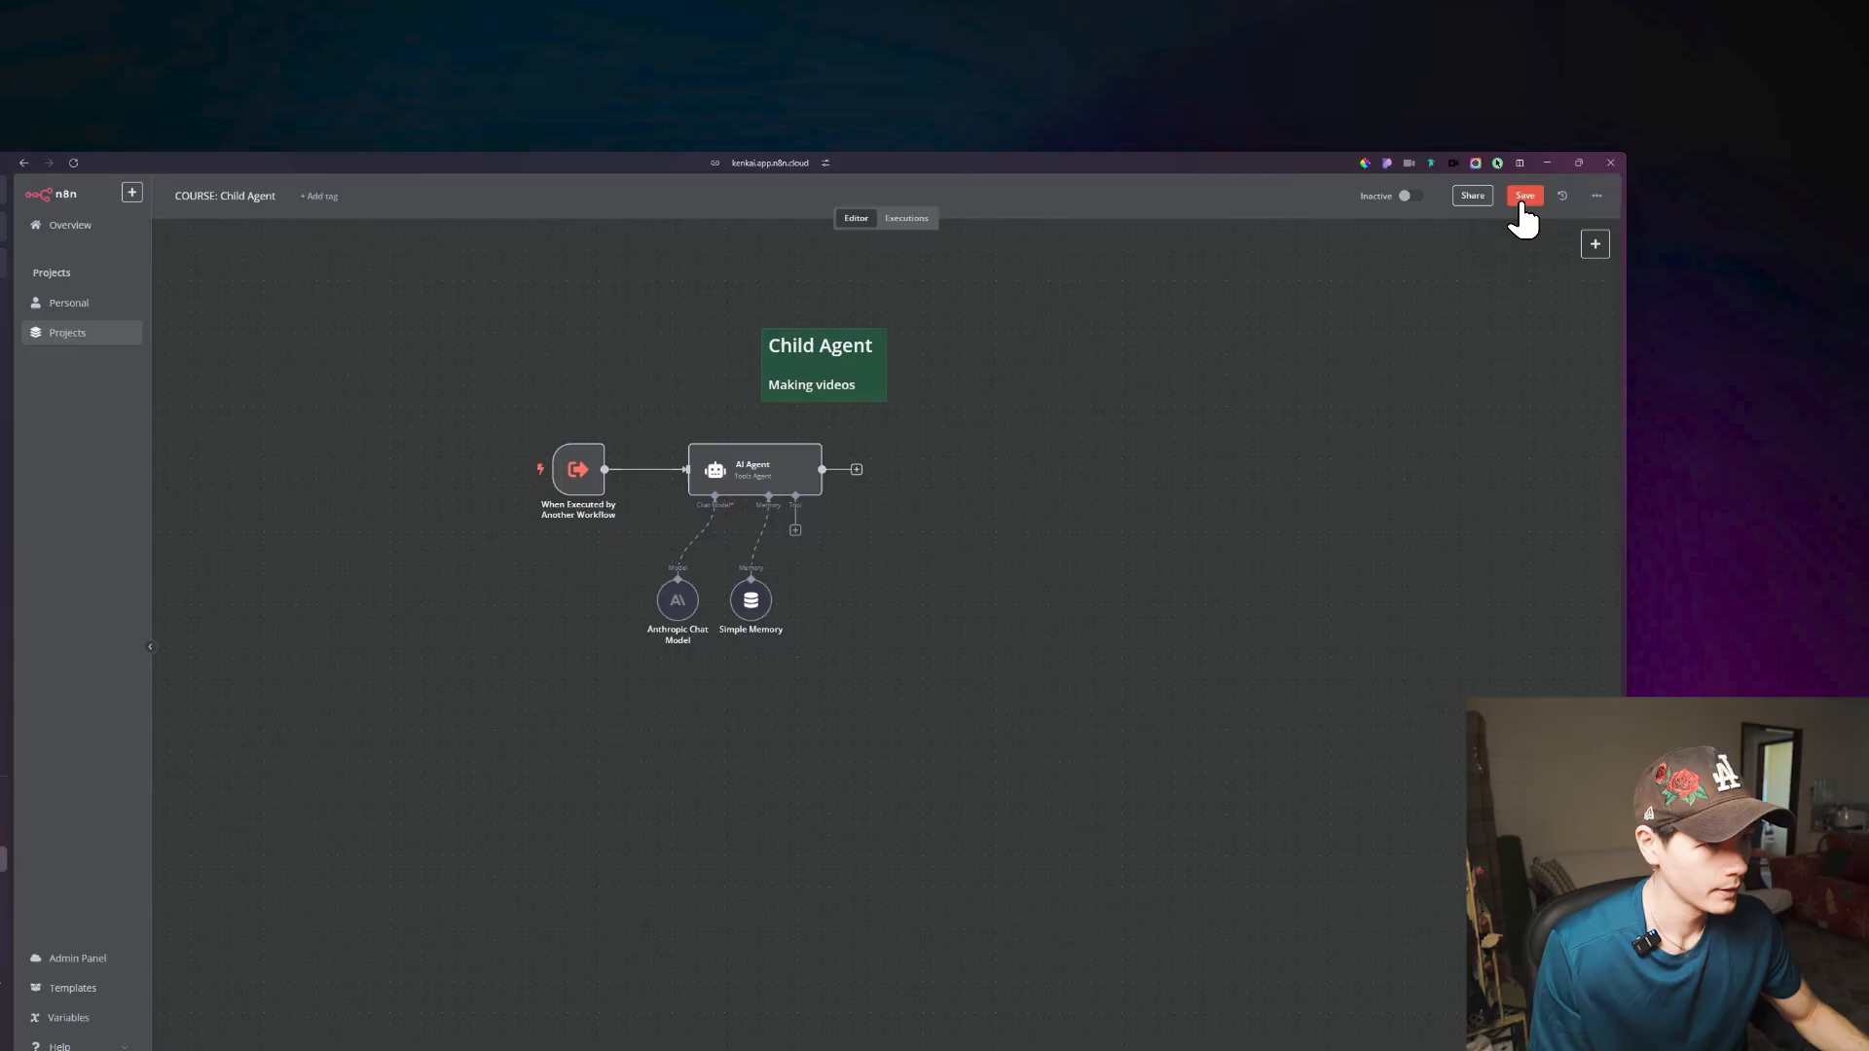
left_click(1523, 199)
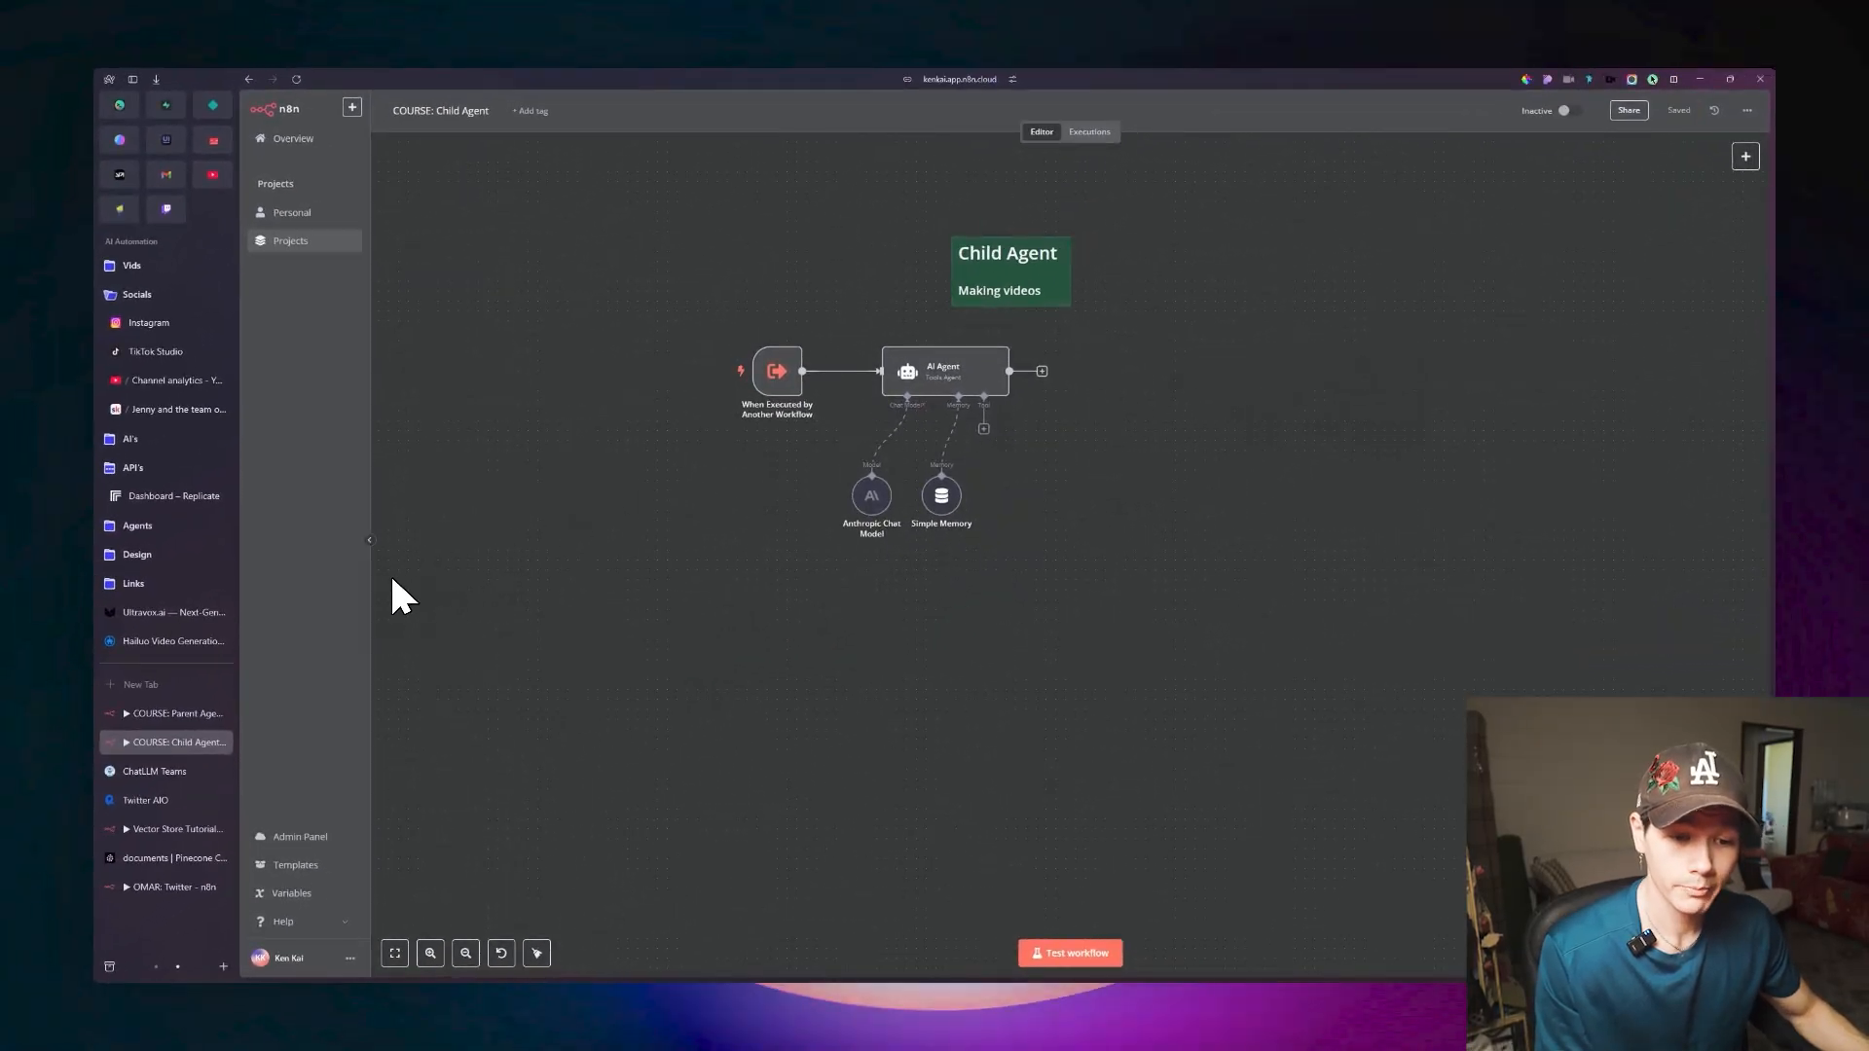
In the Parent Agent workflow's Create Videos tool, let the model define the style and idea inputs automatically.
left_click(175, 713)
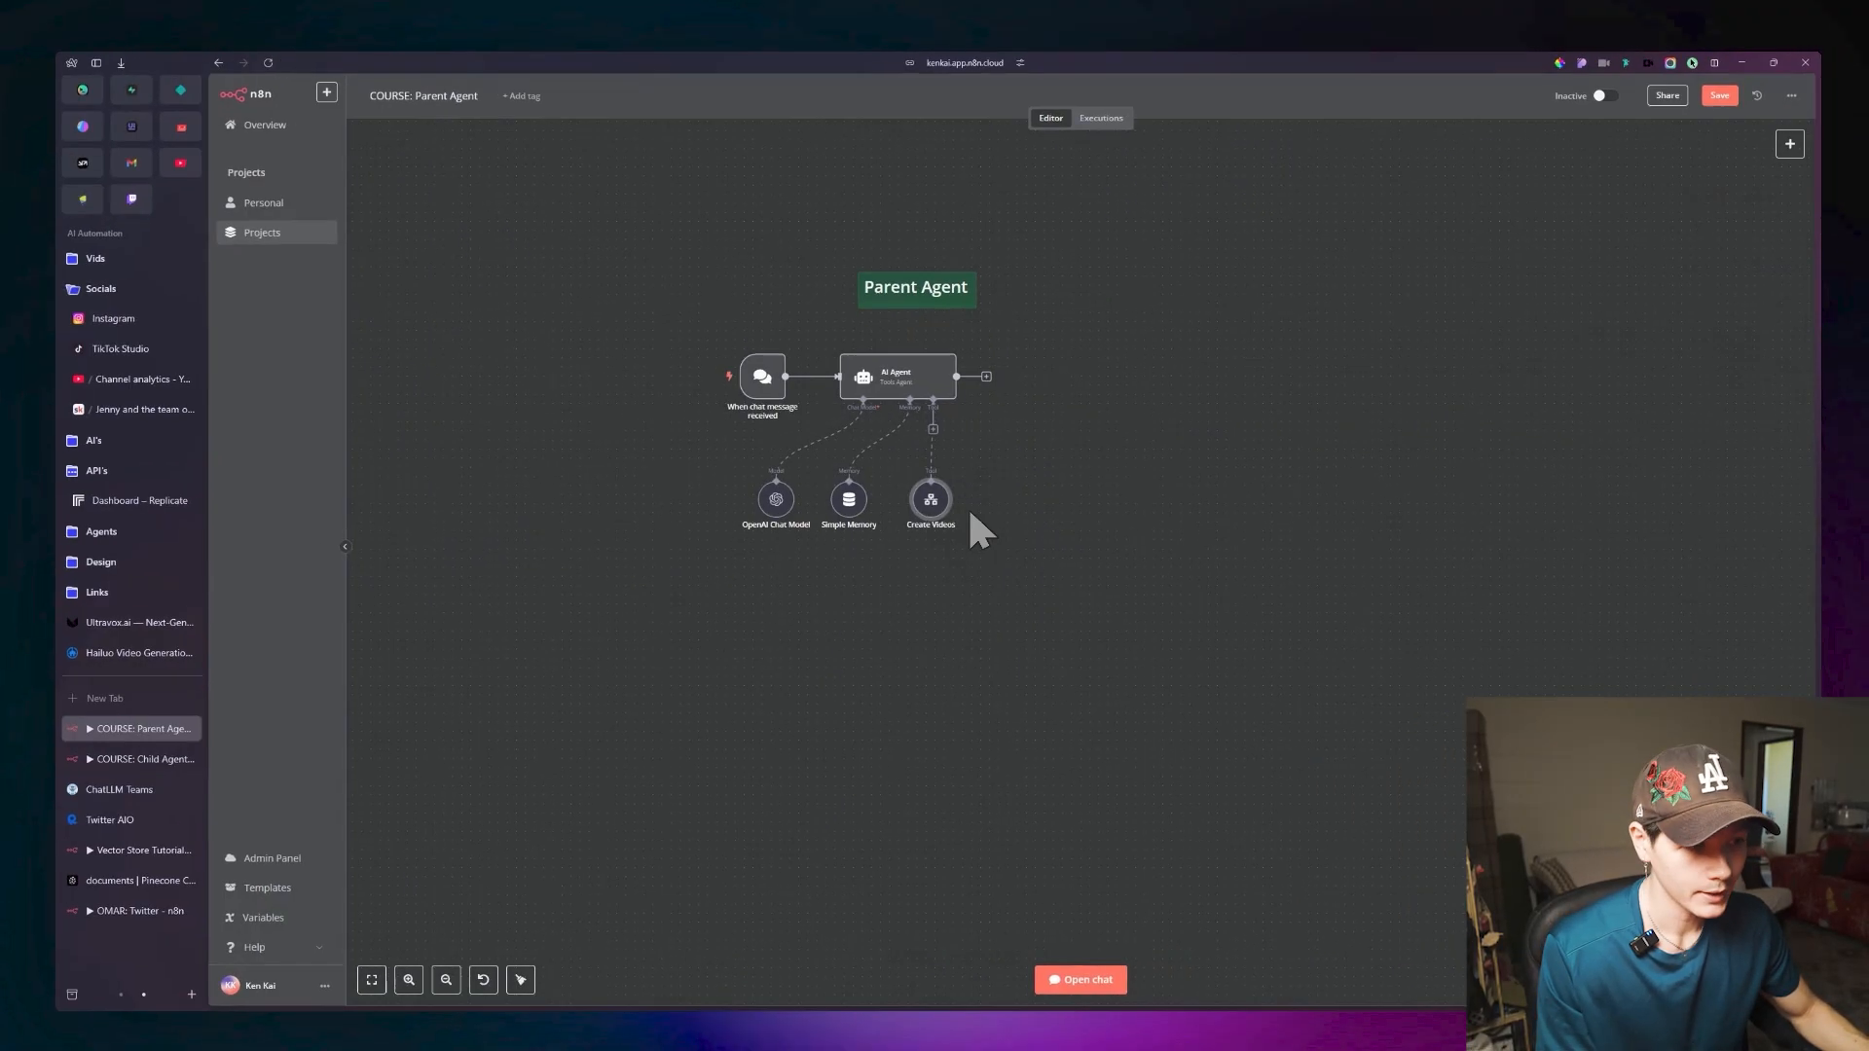
double_click(931, 500)
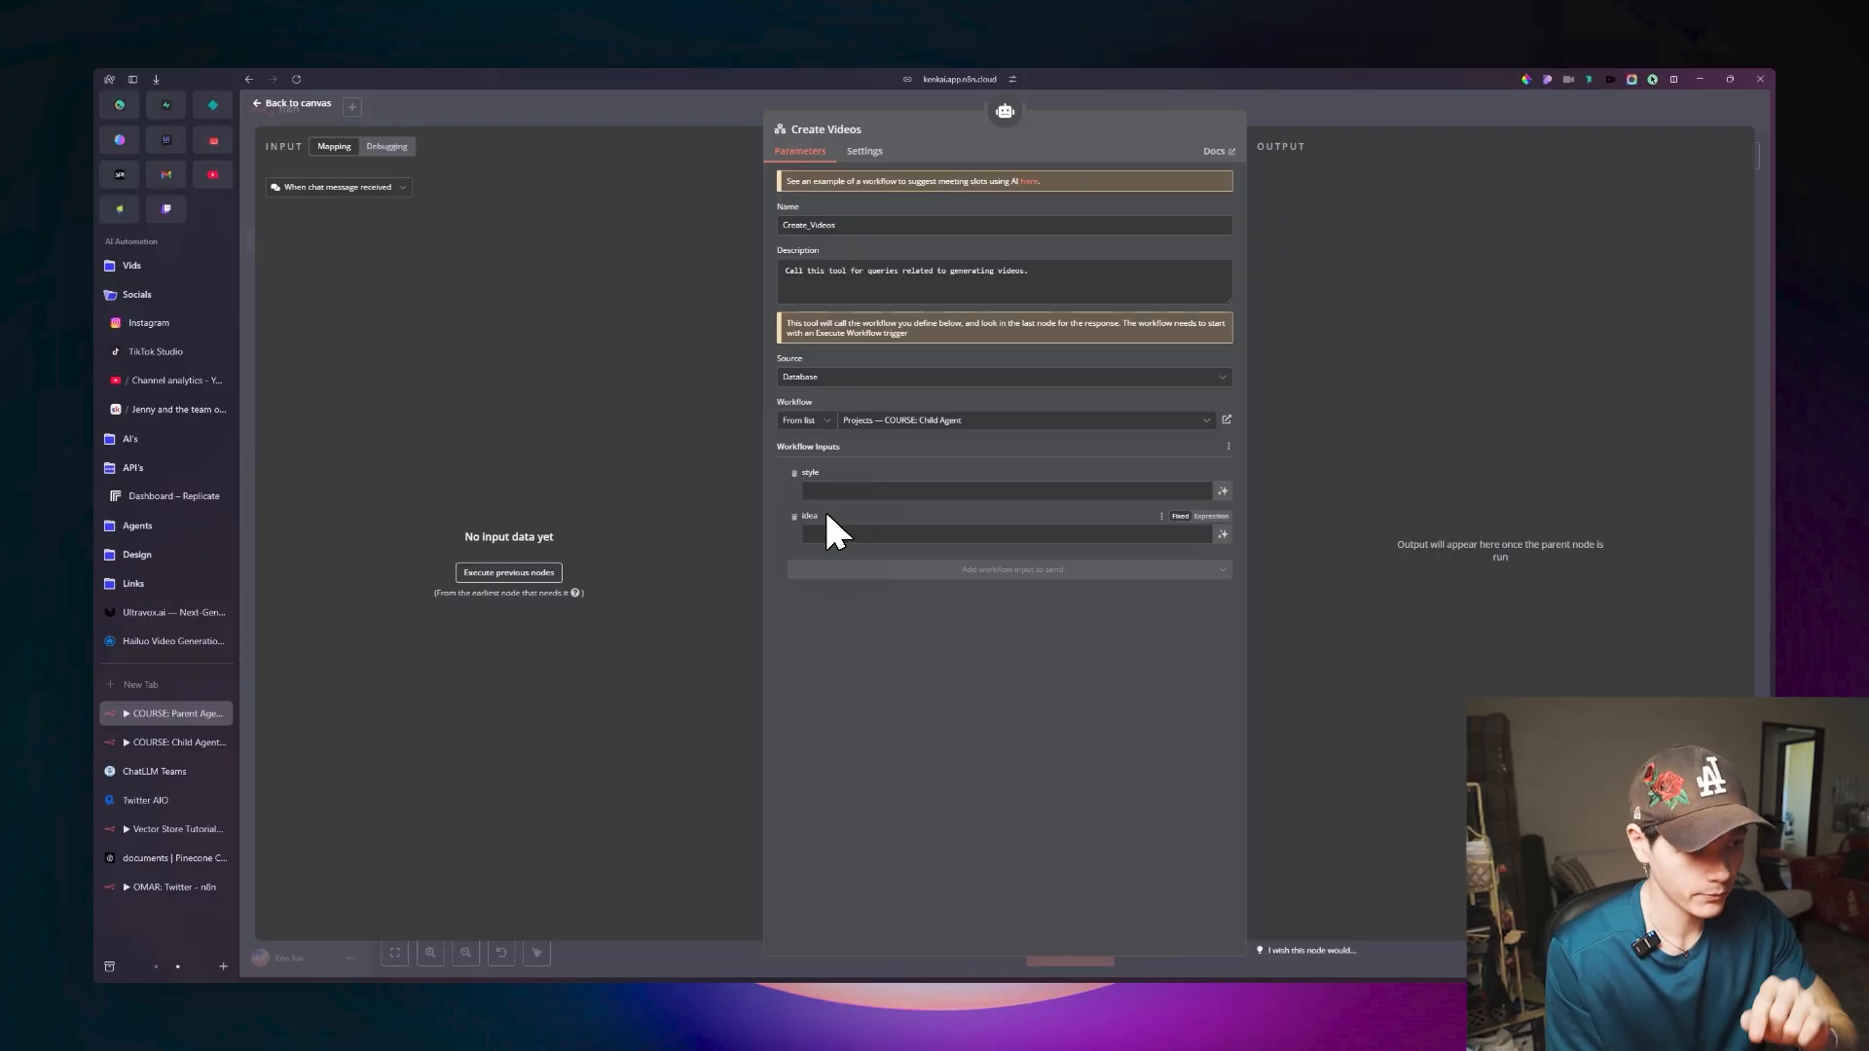
left_click(818, 490)
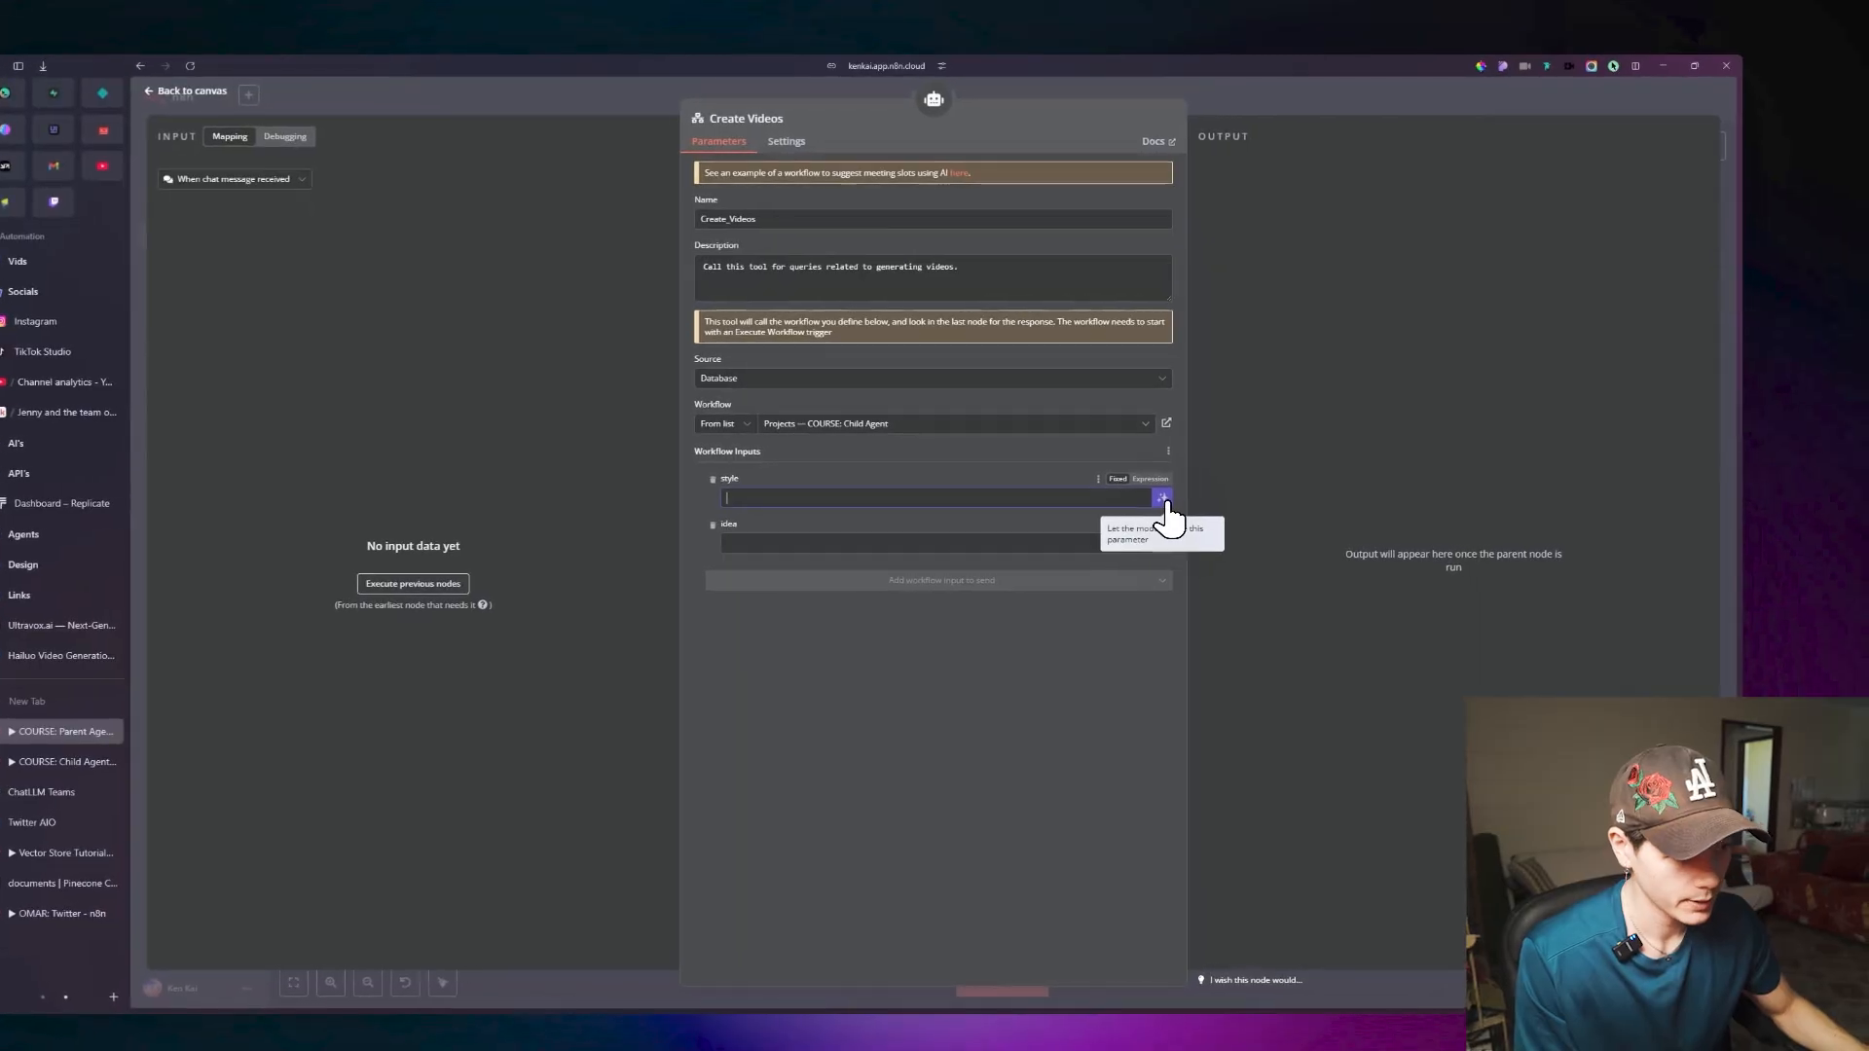
left_click(1161, 497)
left_click(1089, 564)
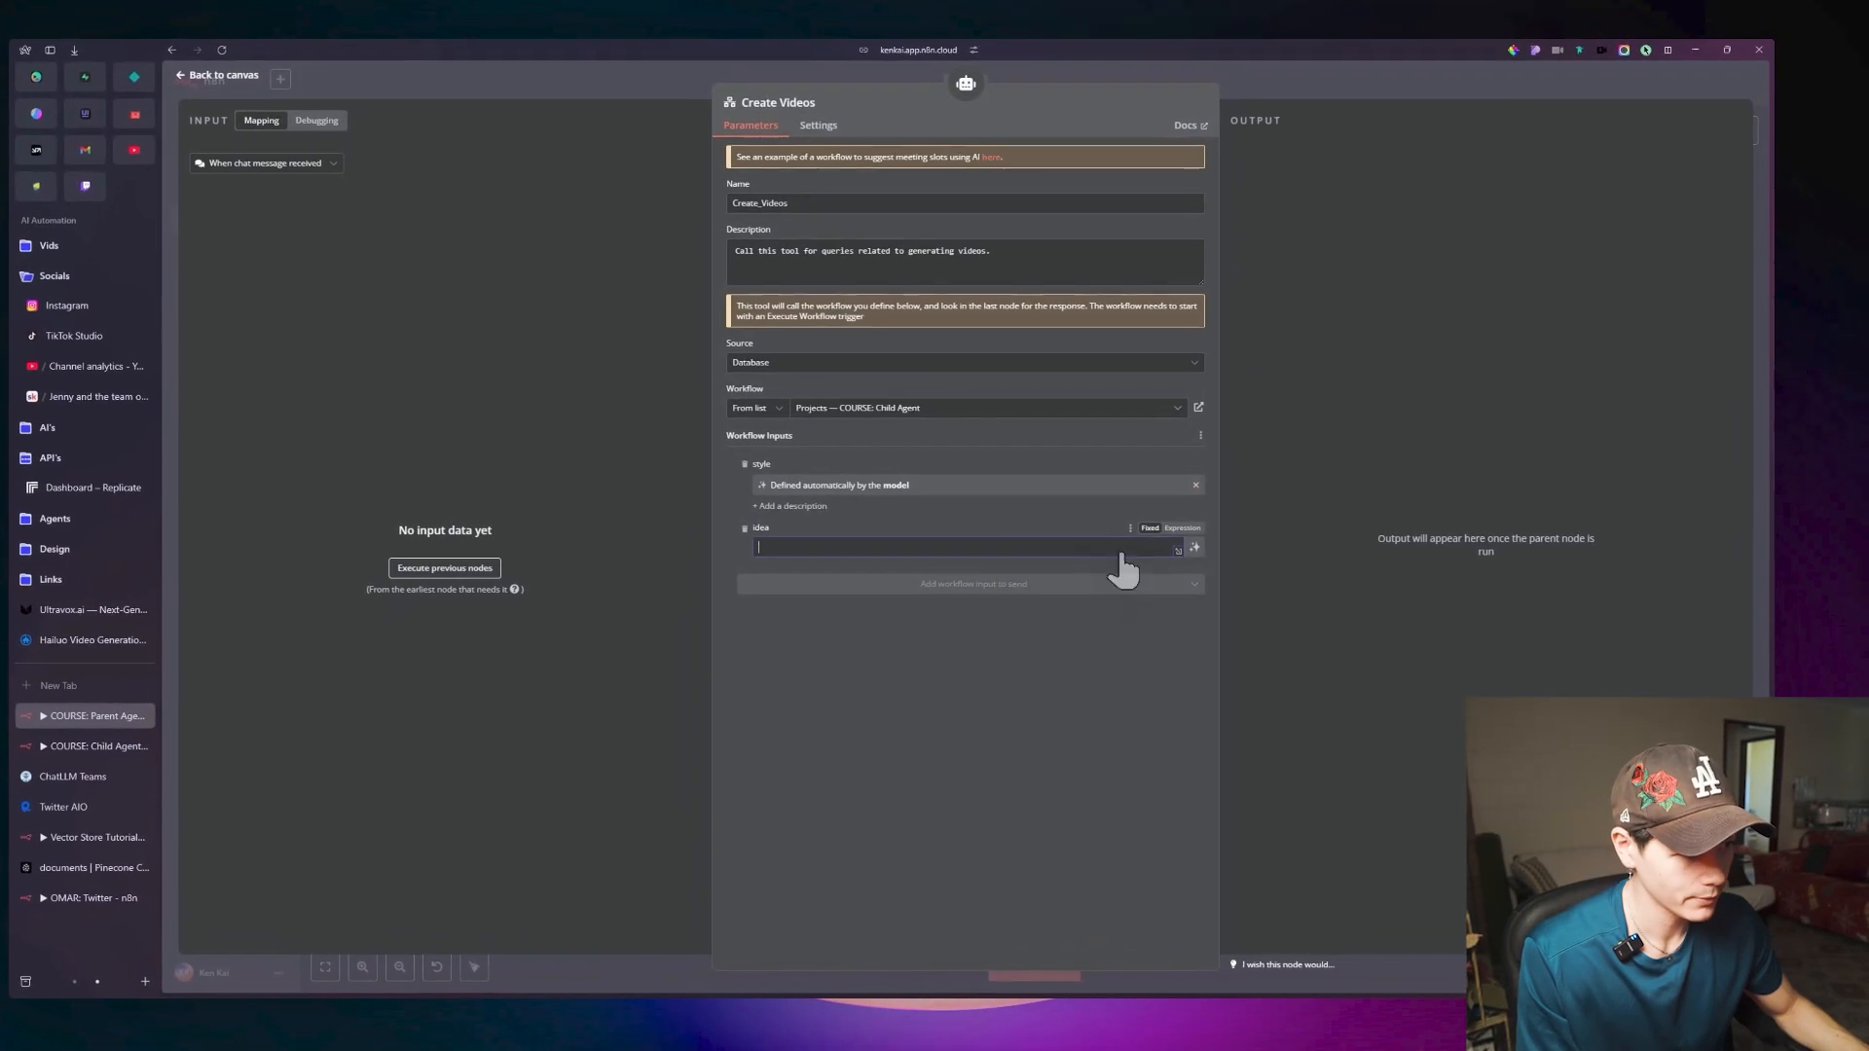
left_click(1194, 548)
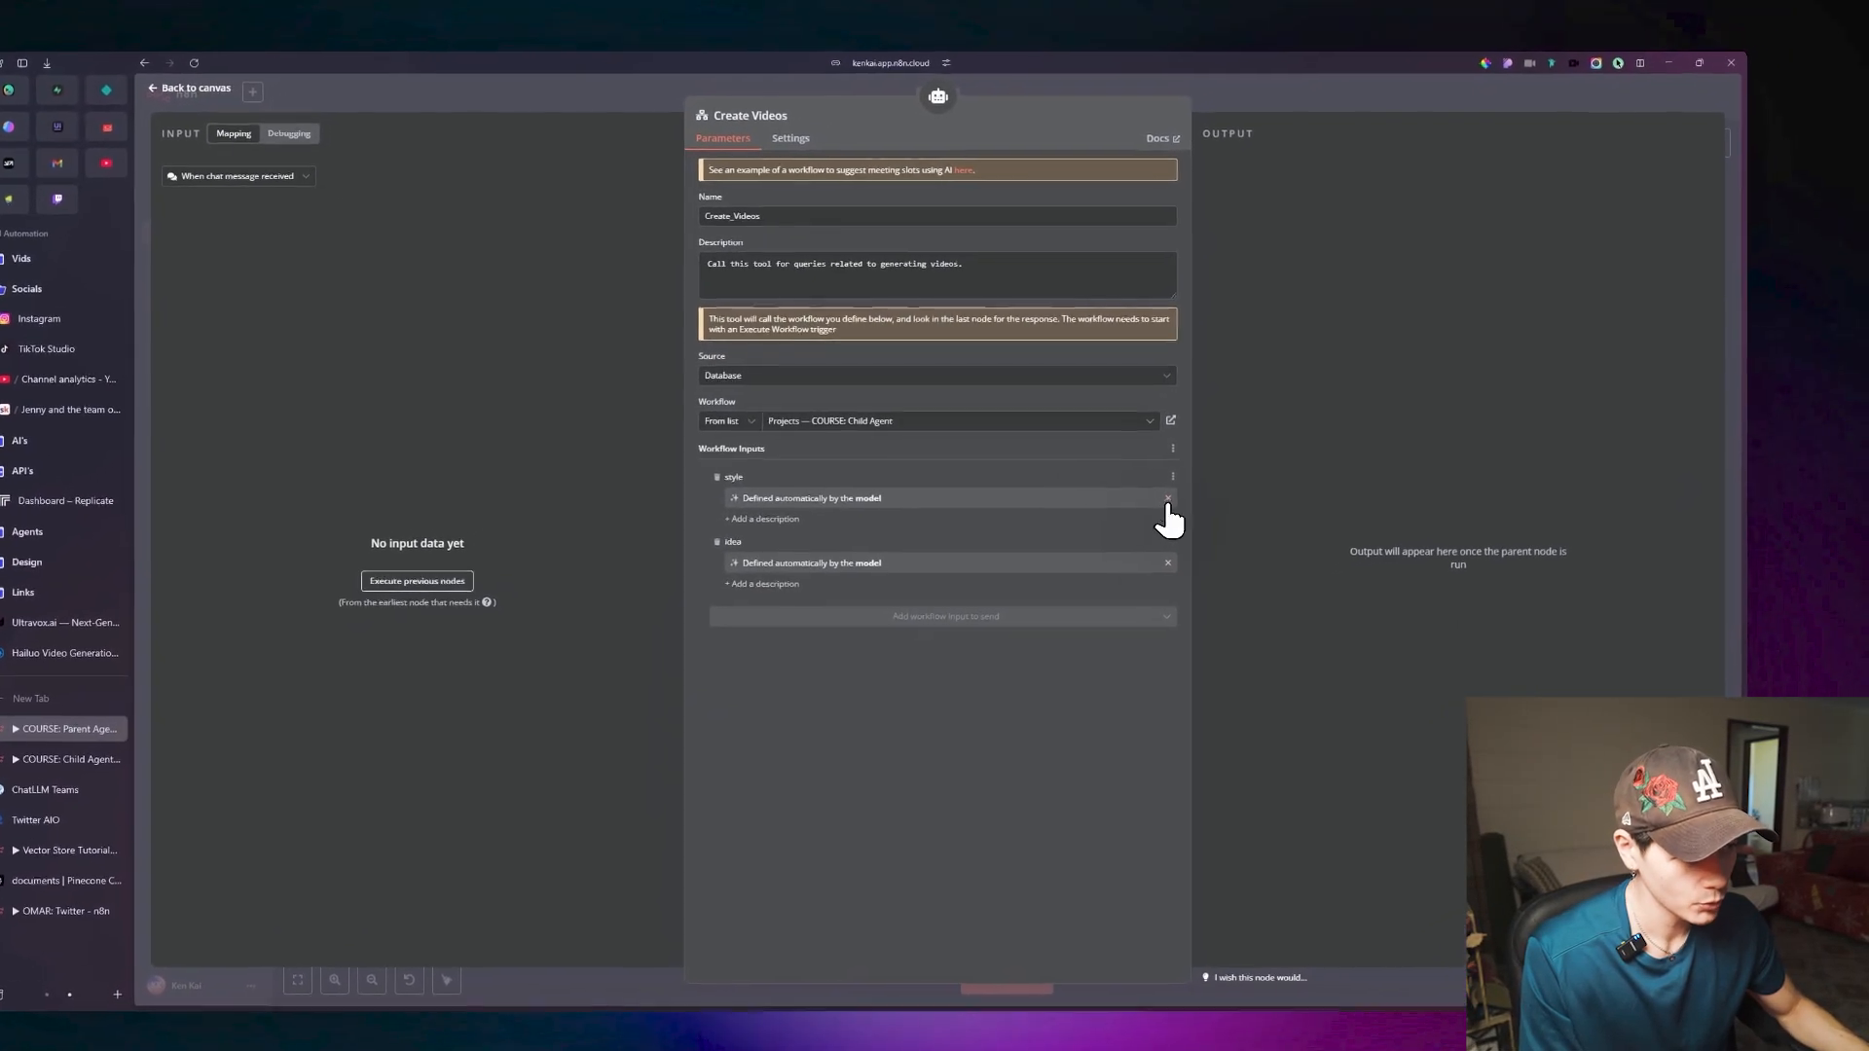
Turn the model-defined style and idea inputs into editable $fromAI string expressions, and return to the canvas.
left_click(1168, 498)
left_click(1168, 541)
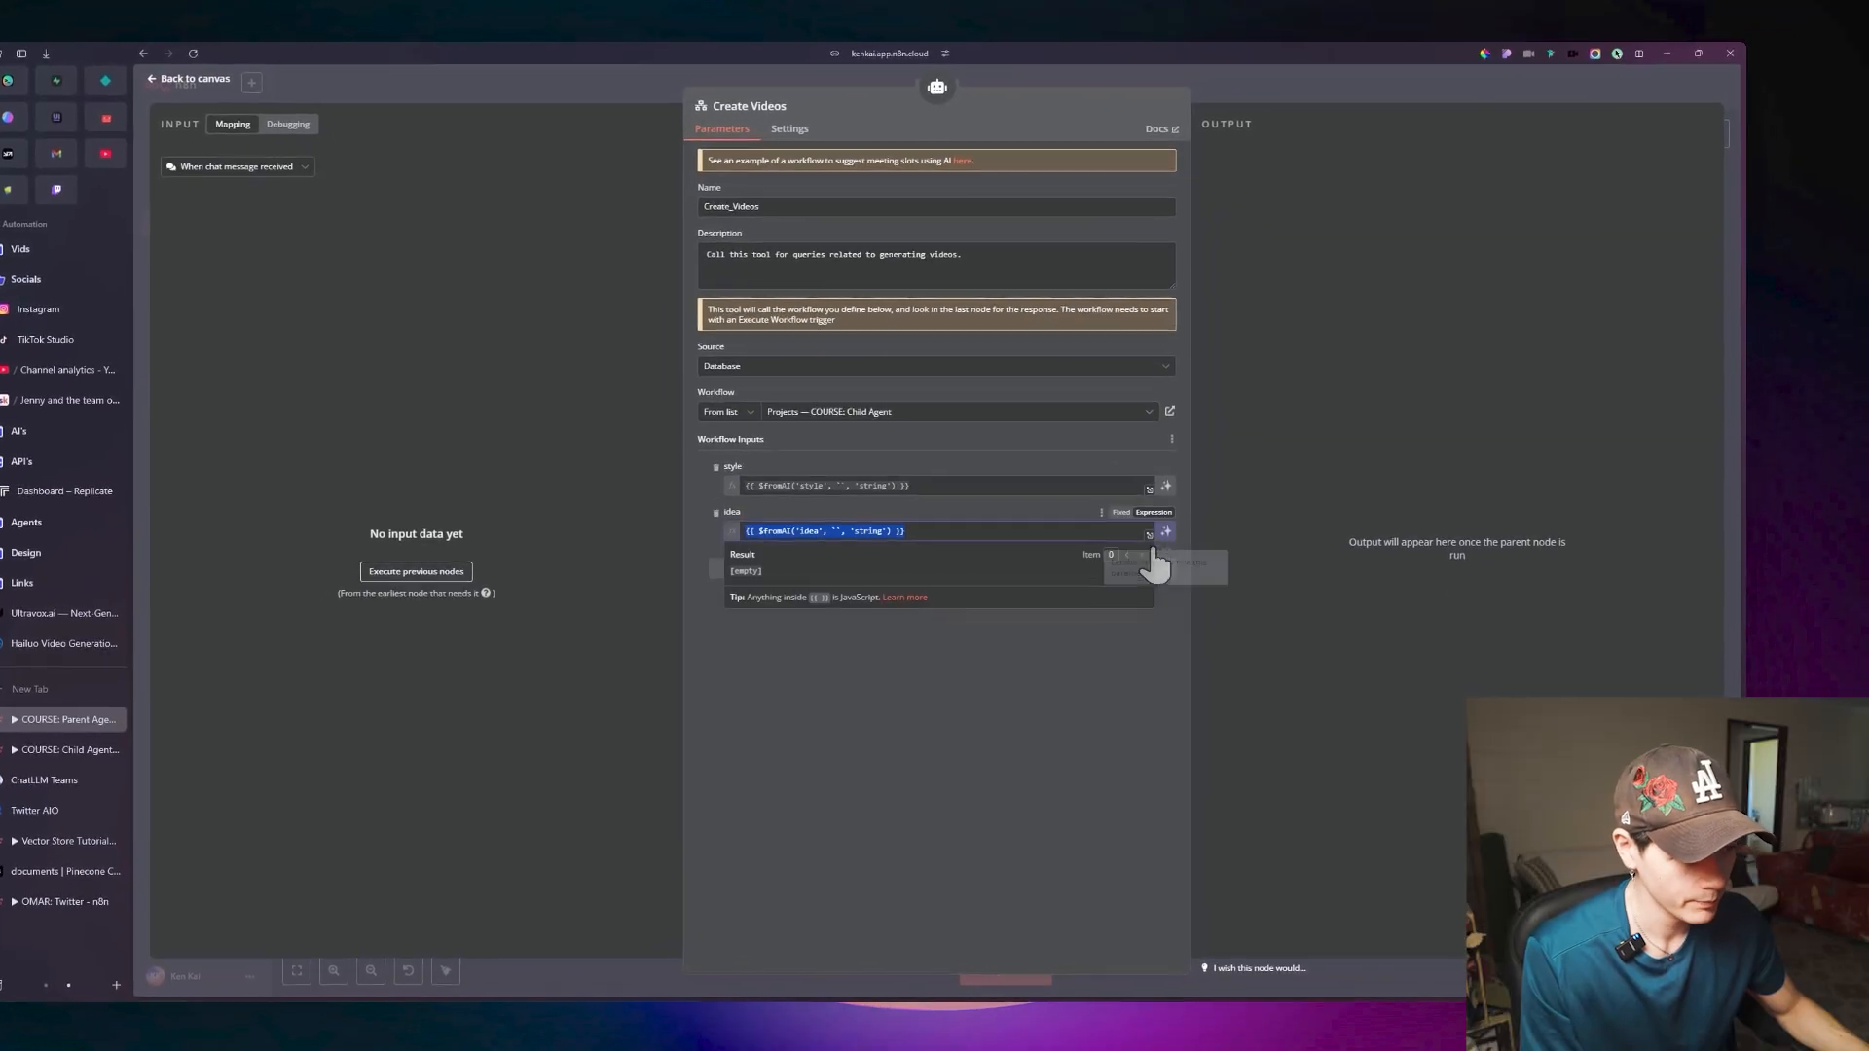
left_click(846, 642)
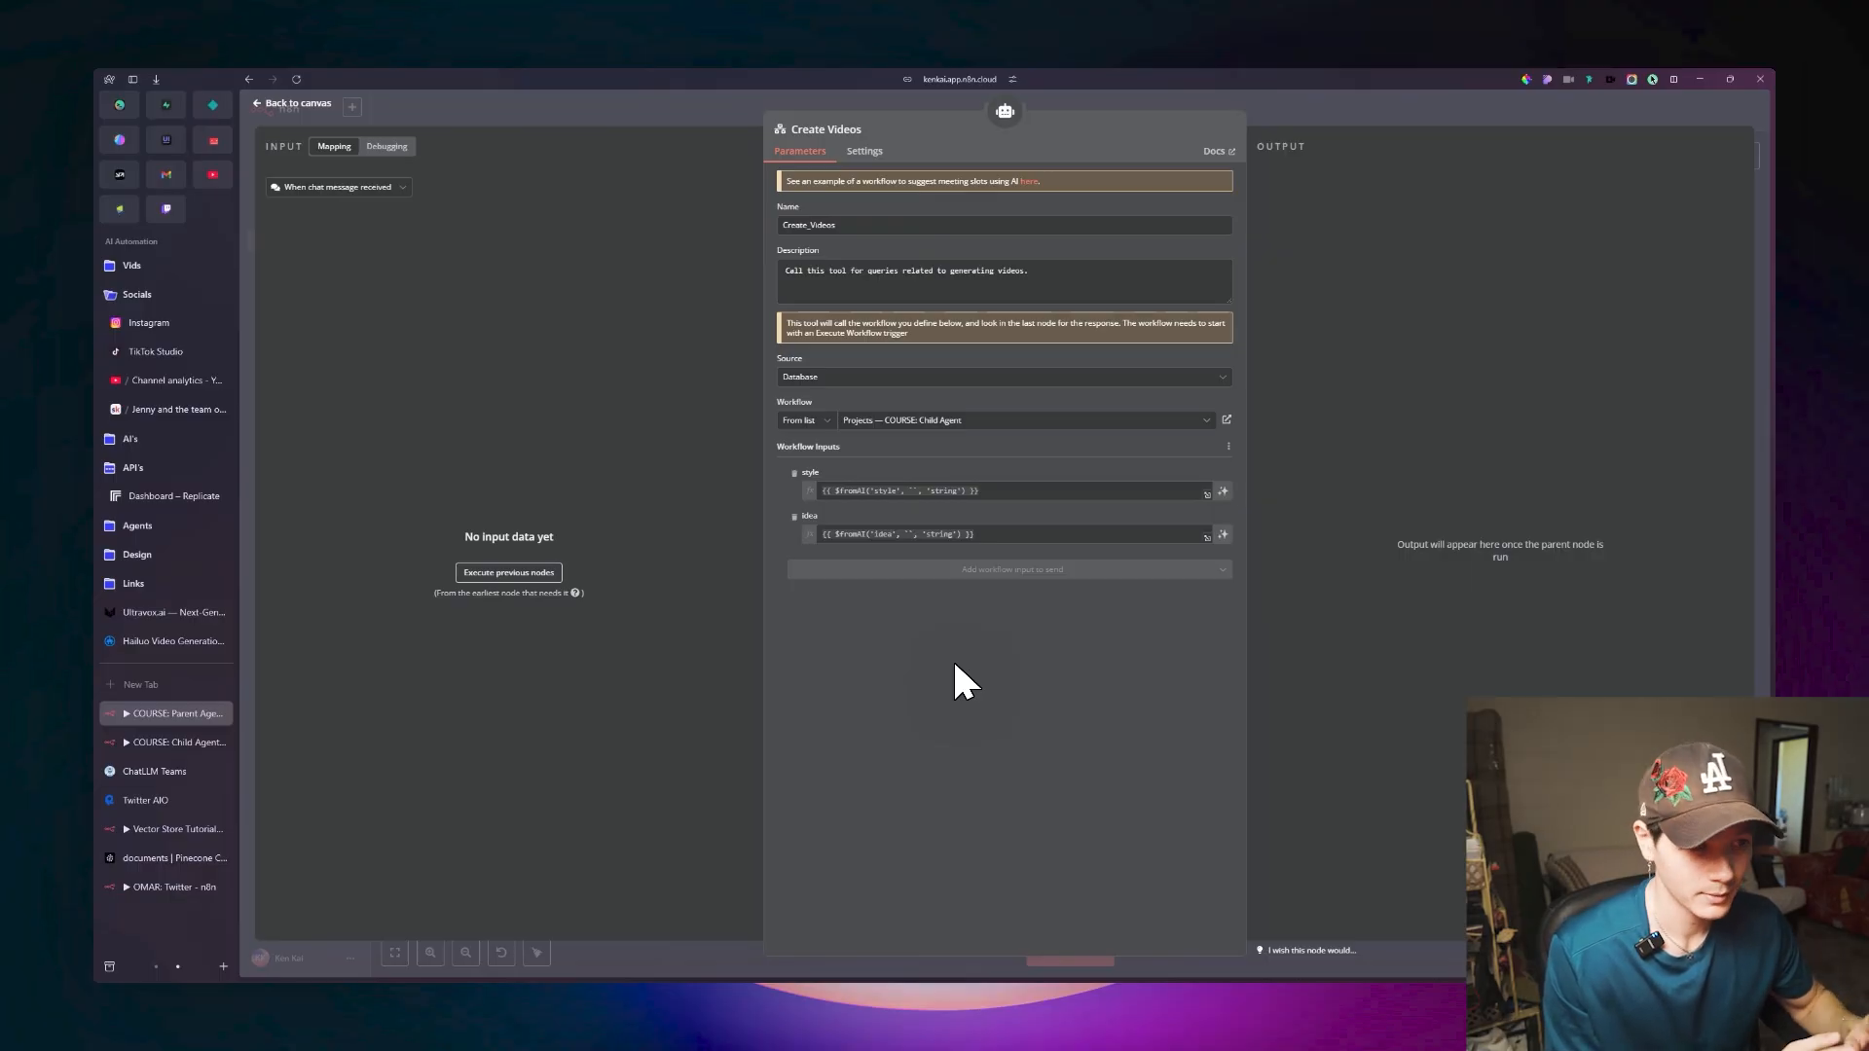
left_click(319, 104)
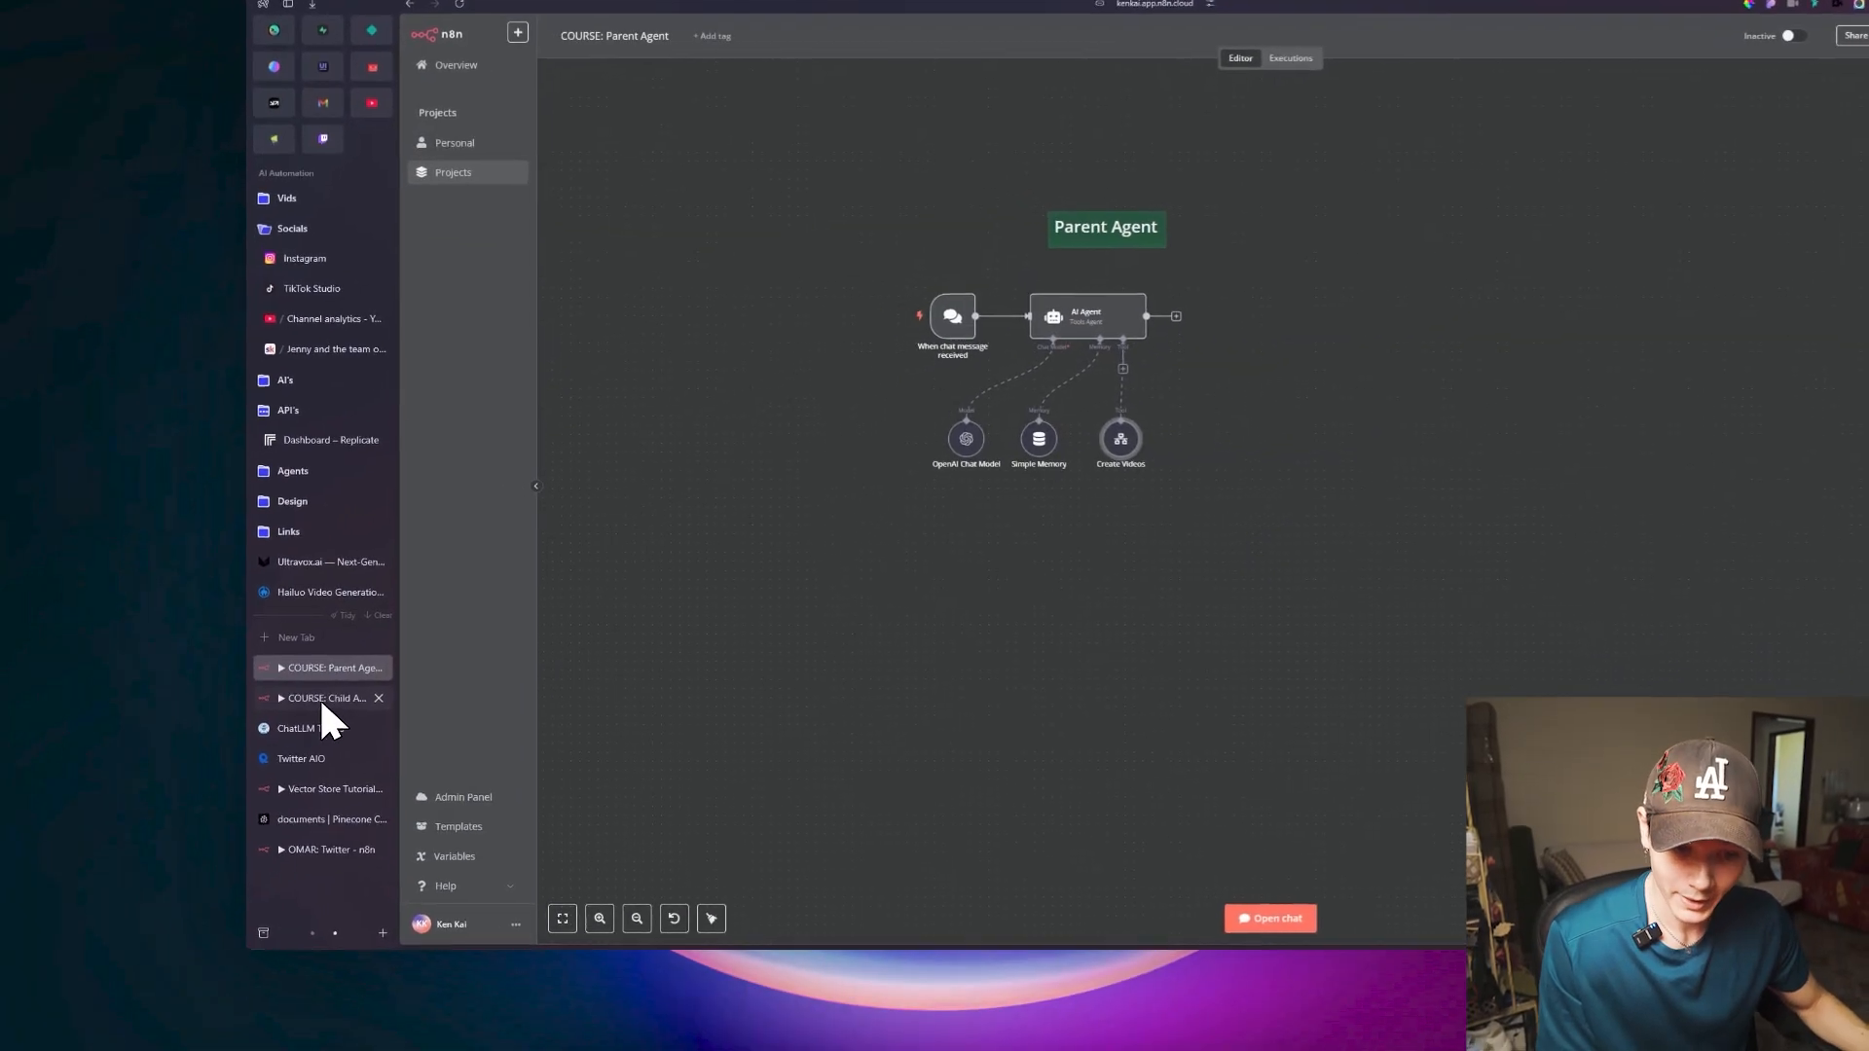
In the Child Agent workflow, require a specific output format on the AI Agent and attach a Structured Output Parser.
left_click(322, 700)
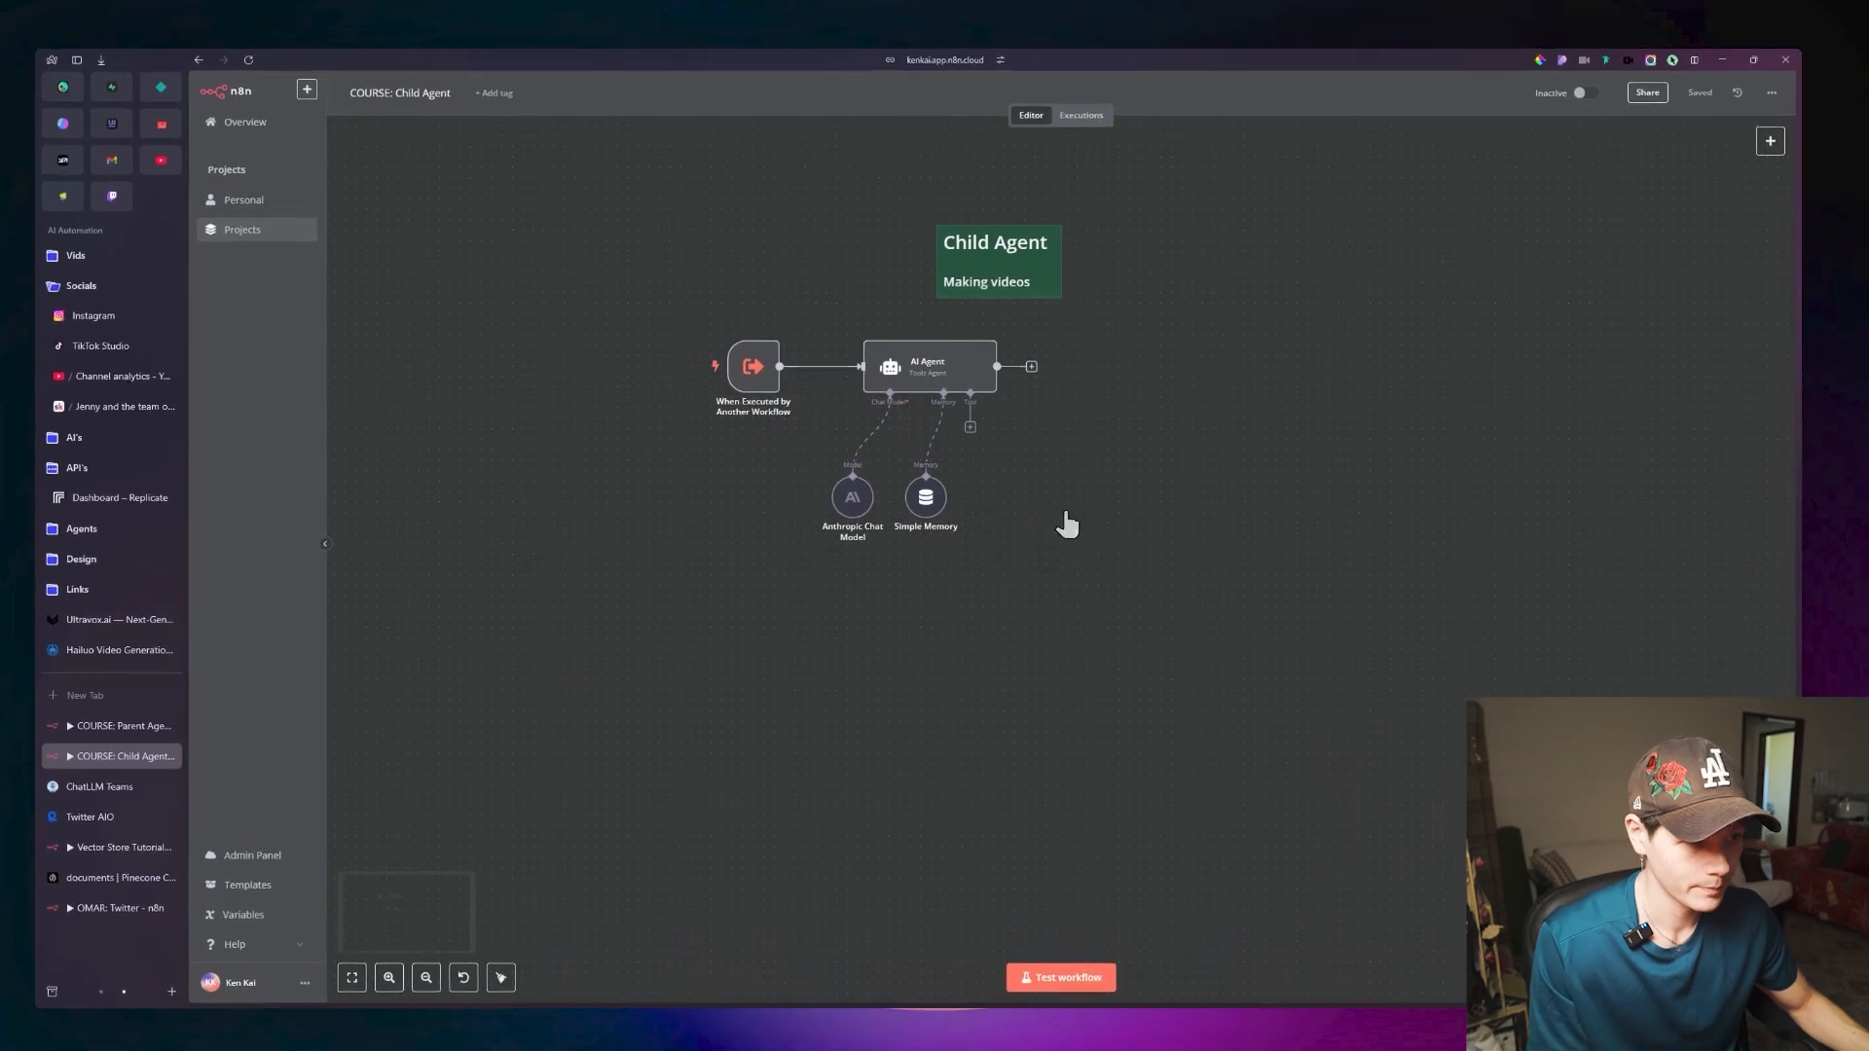
left_click_drag(814, 509, 815, 530)
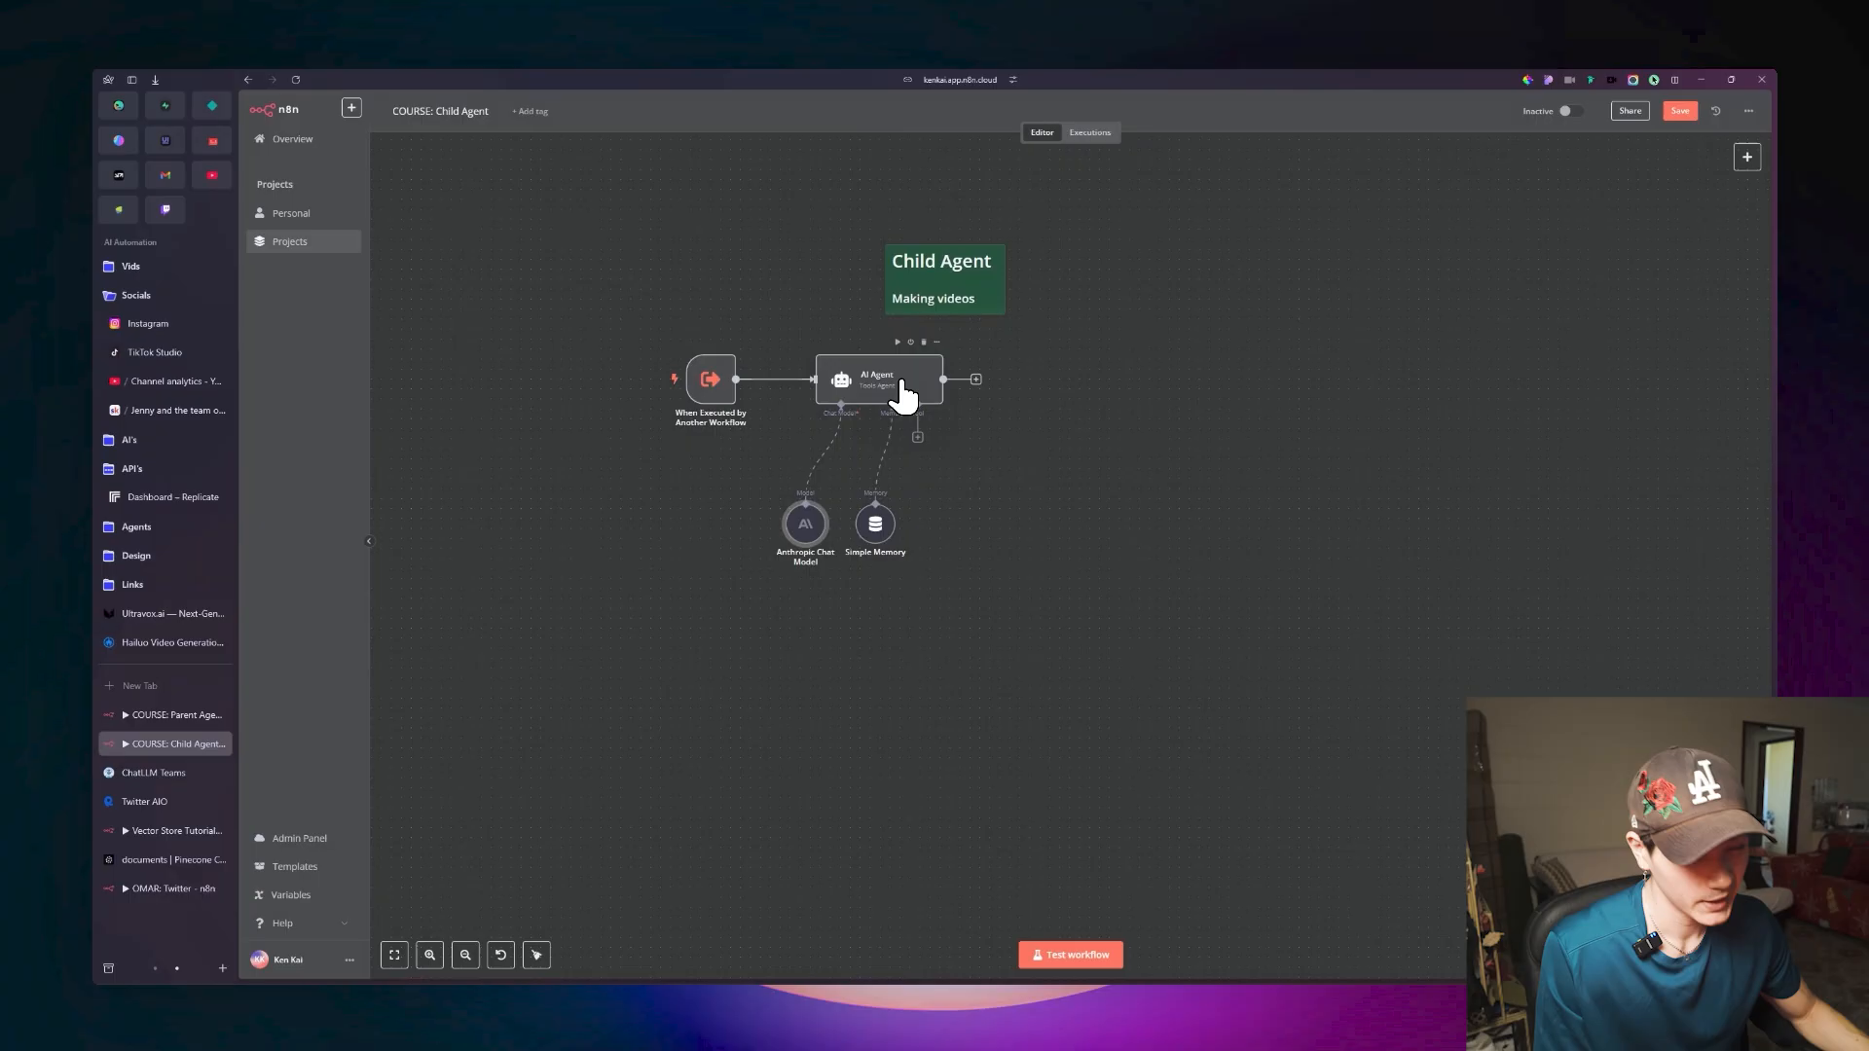
left_click(905, 382)
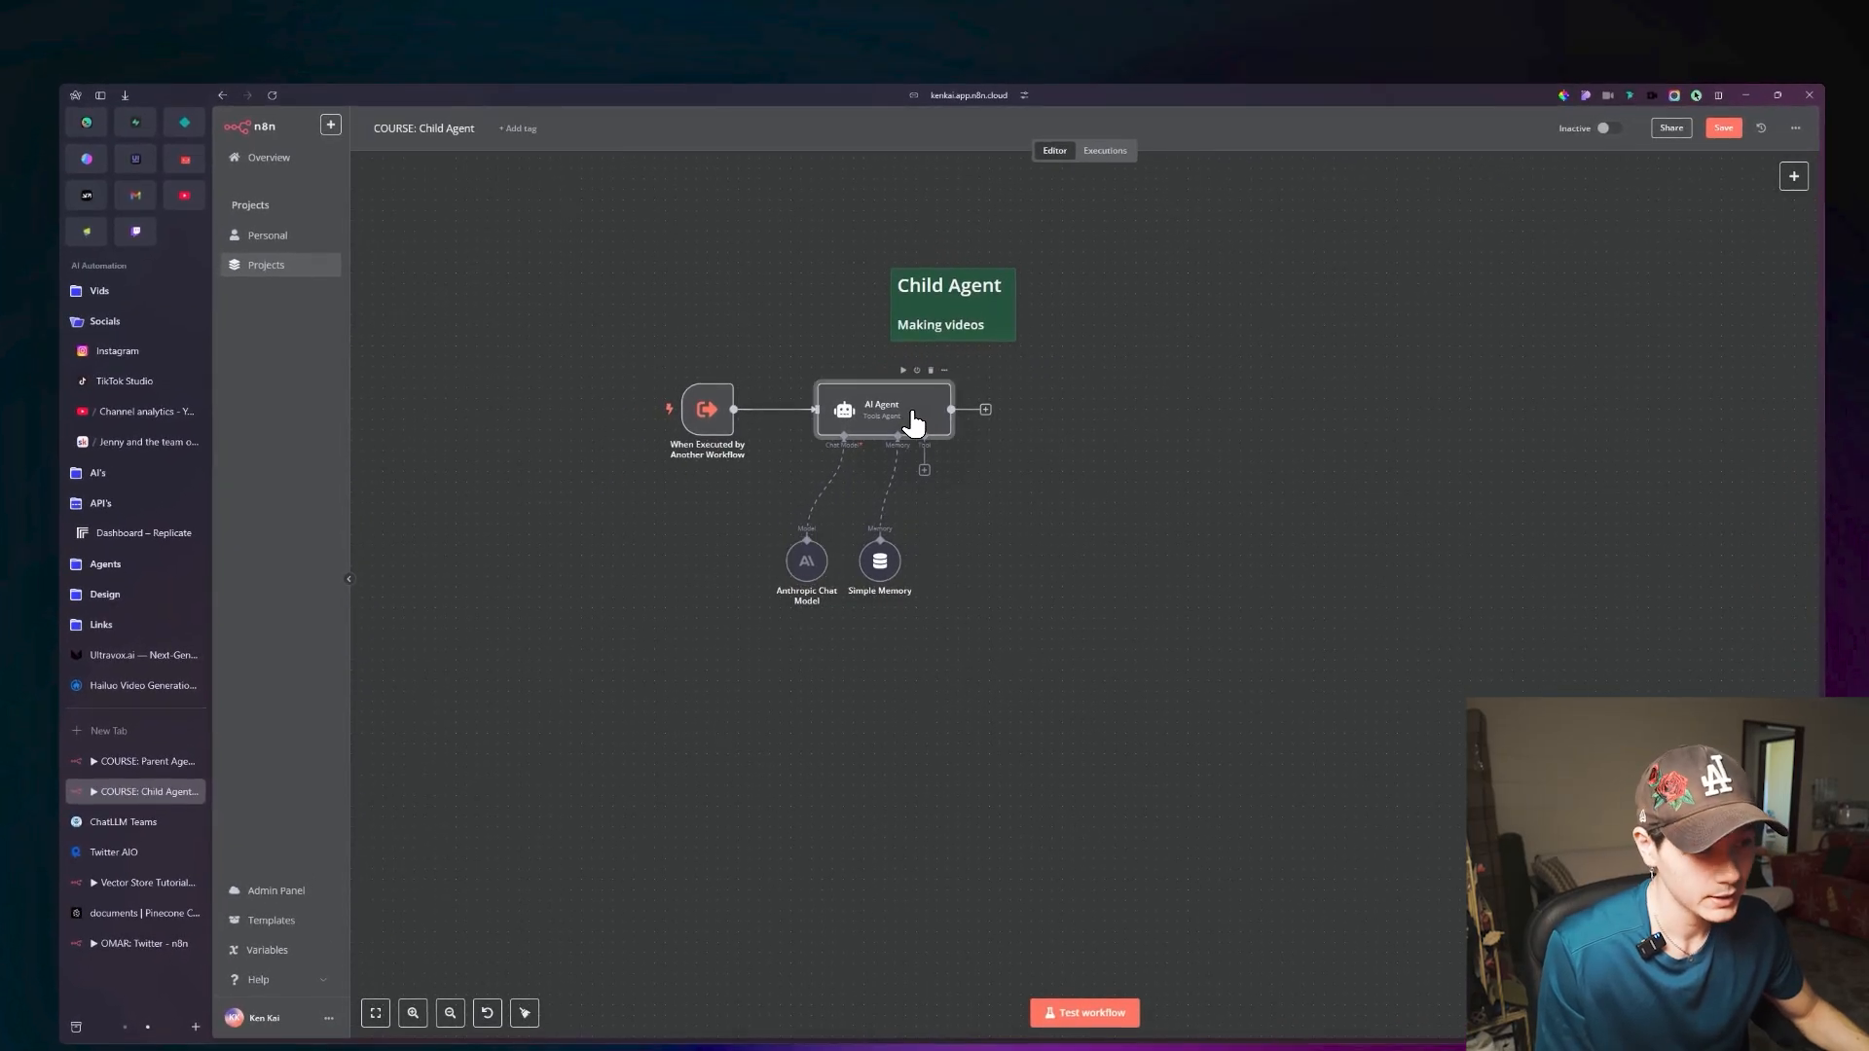
double_click(913, 421)
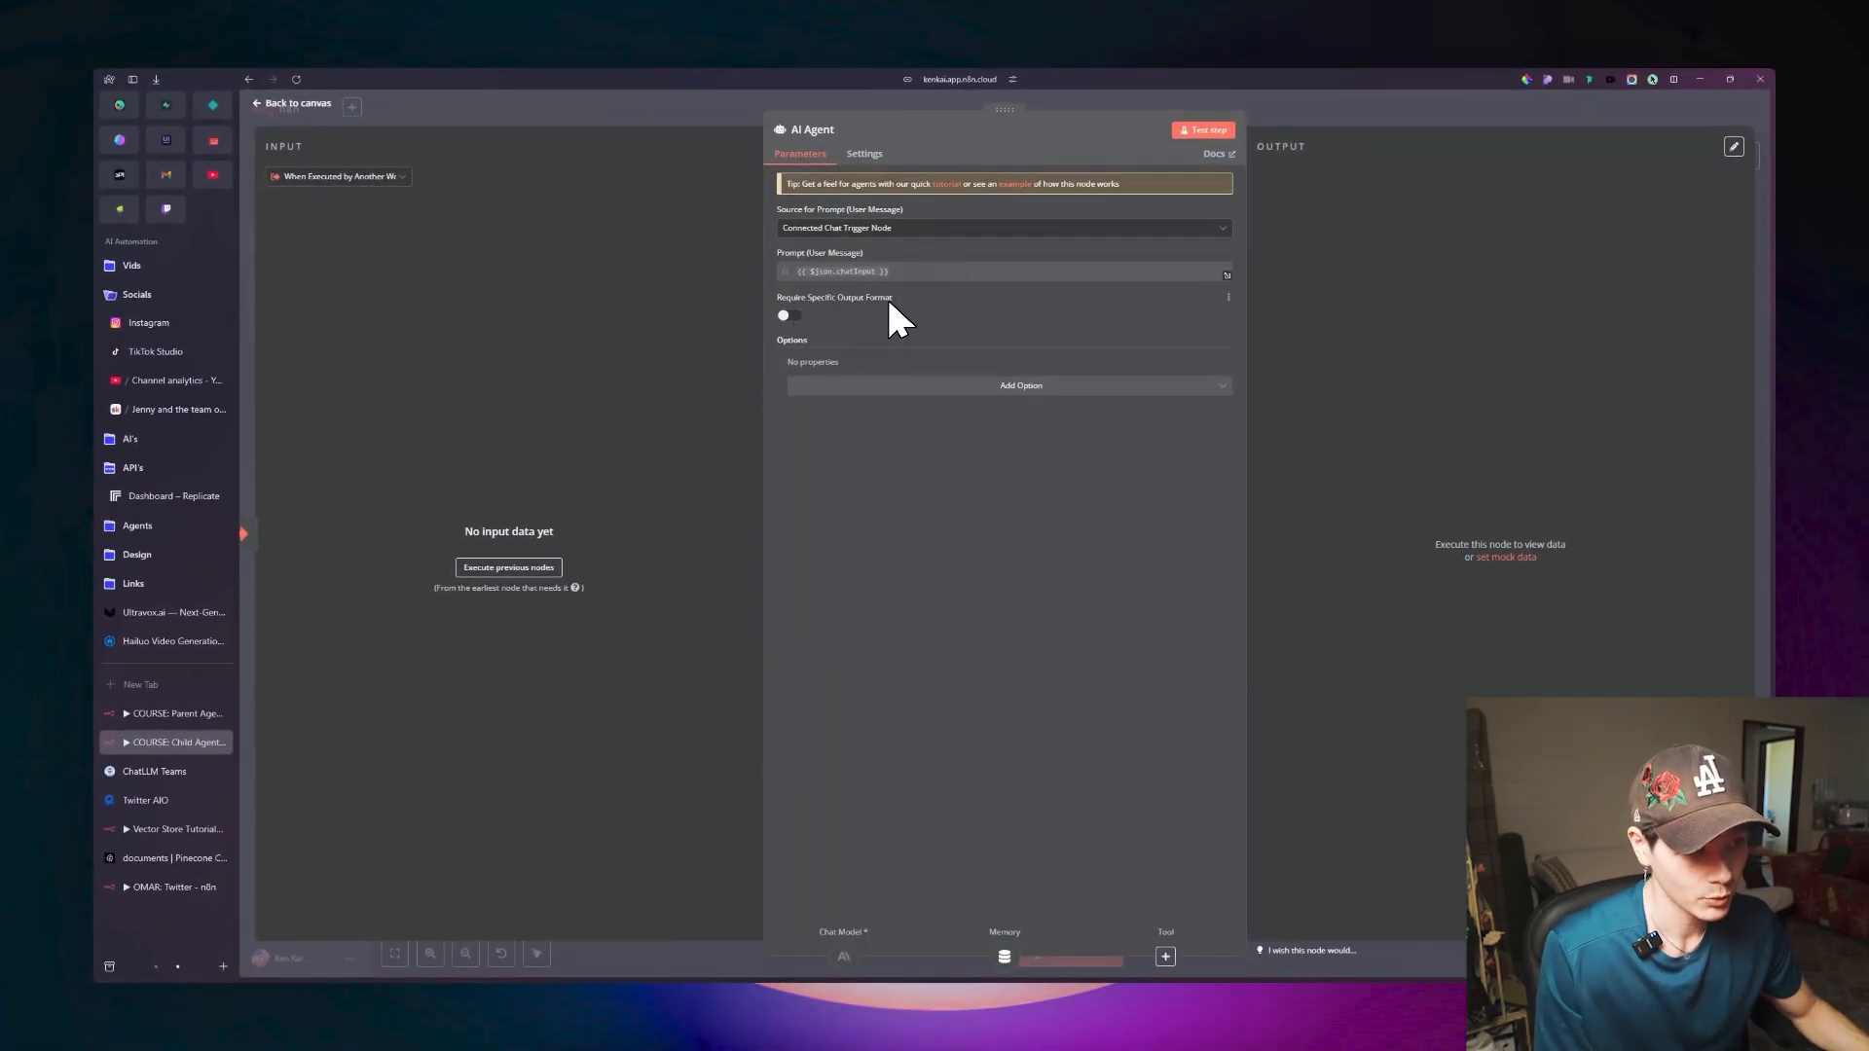
left_click(788, 316)
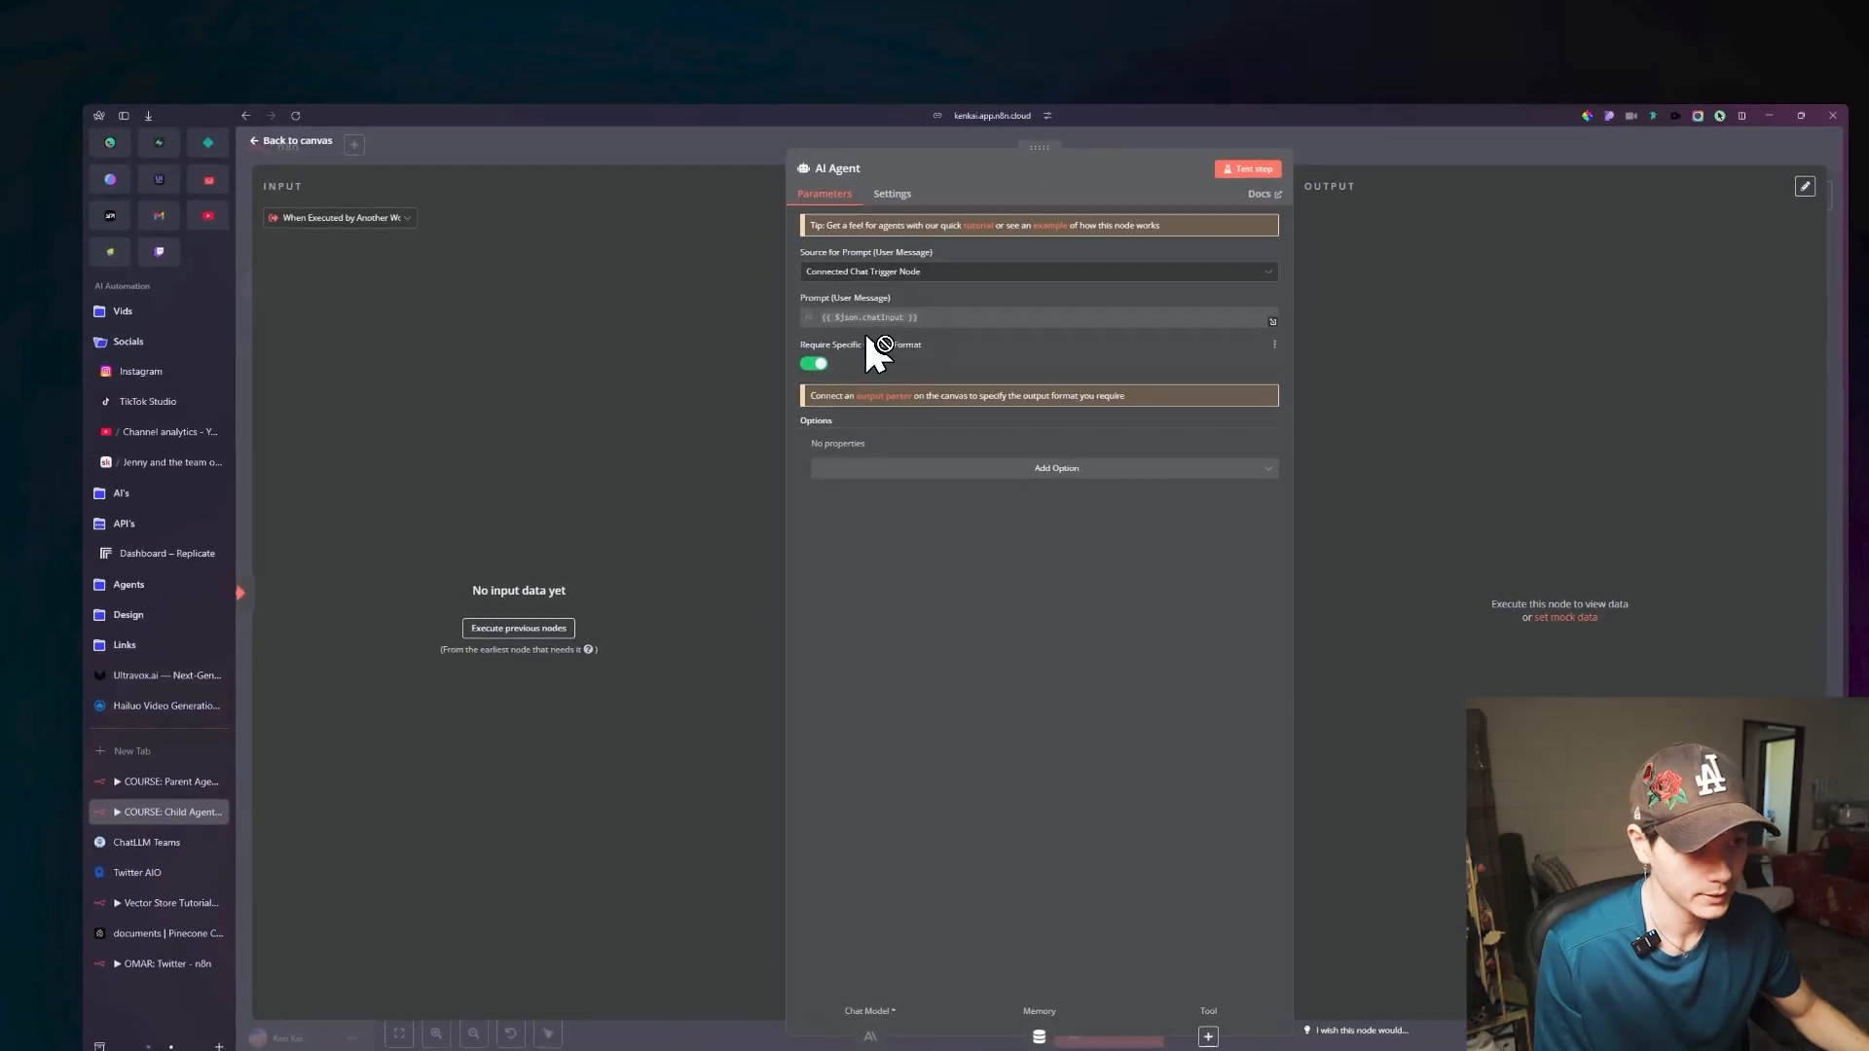
key("Escape")
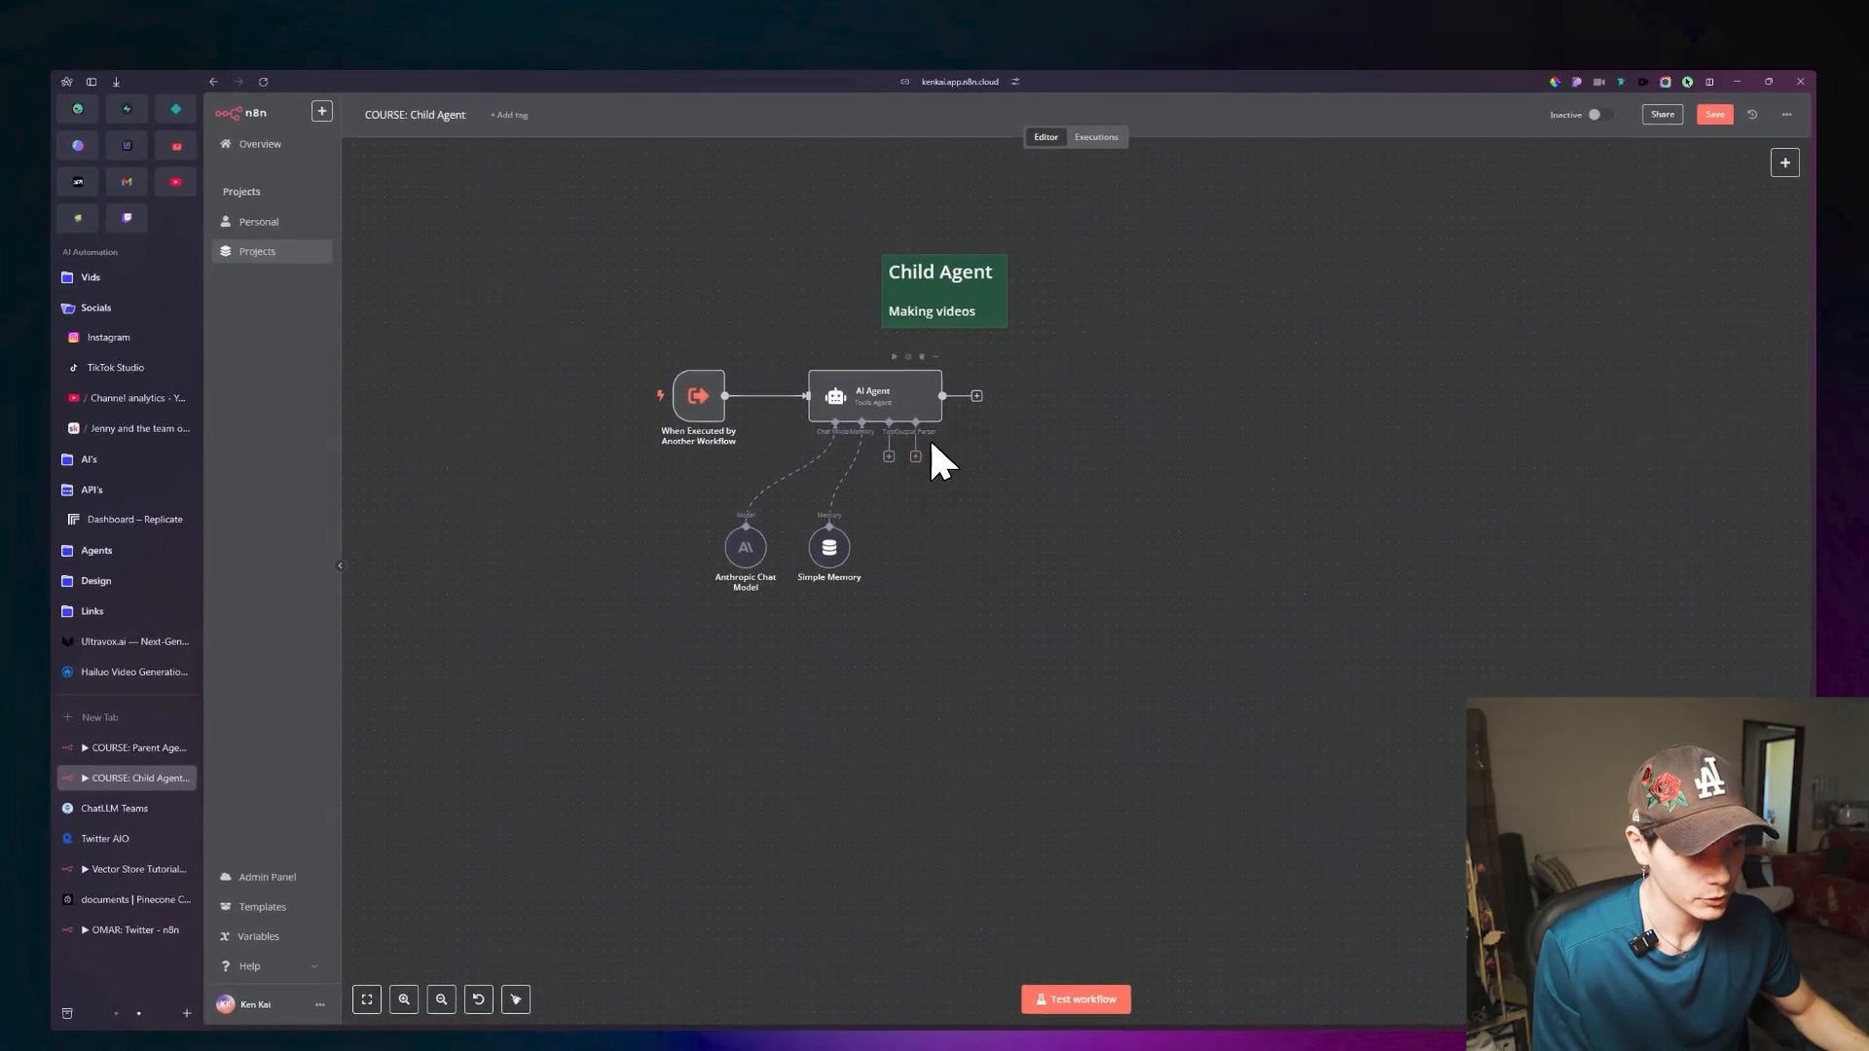
left_click(920, 457)
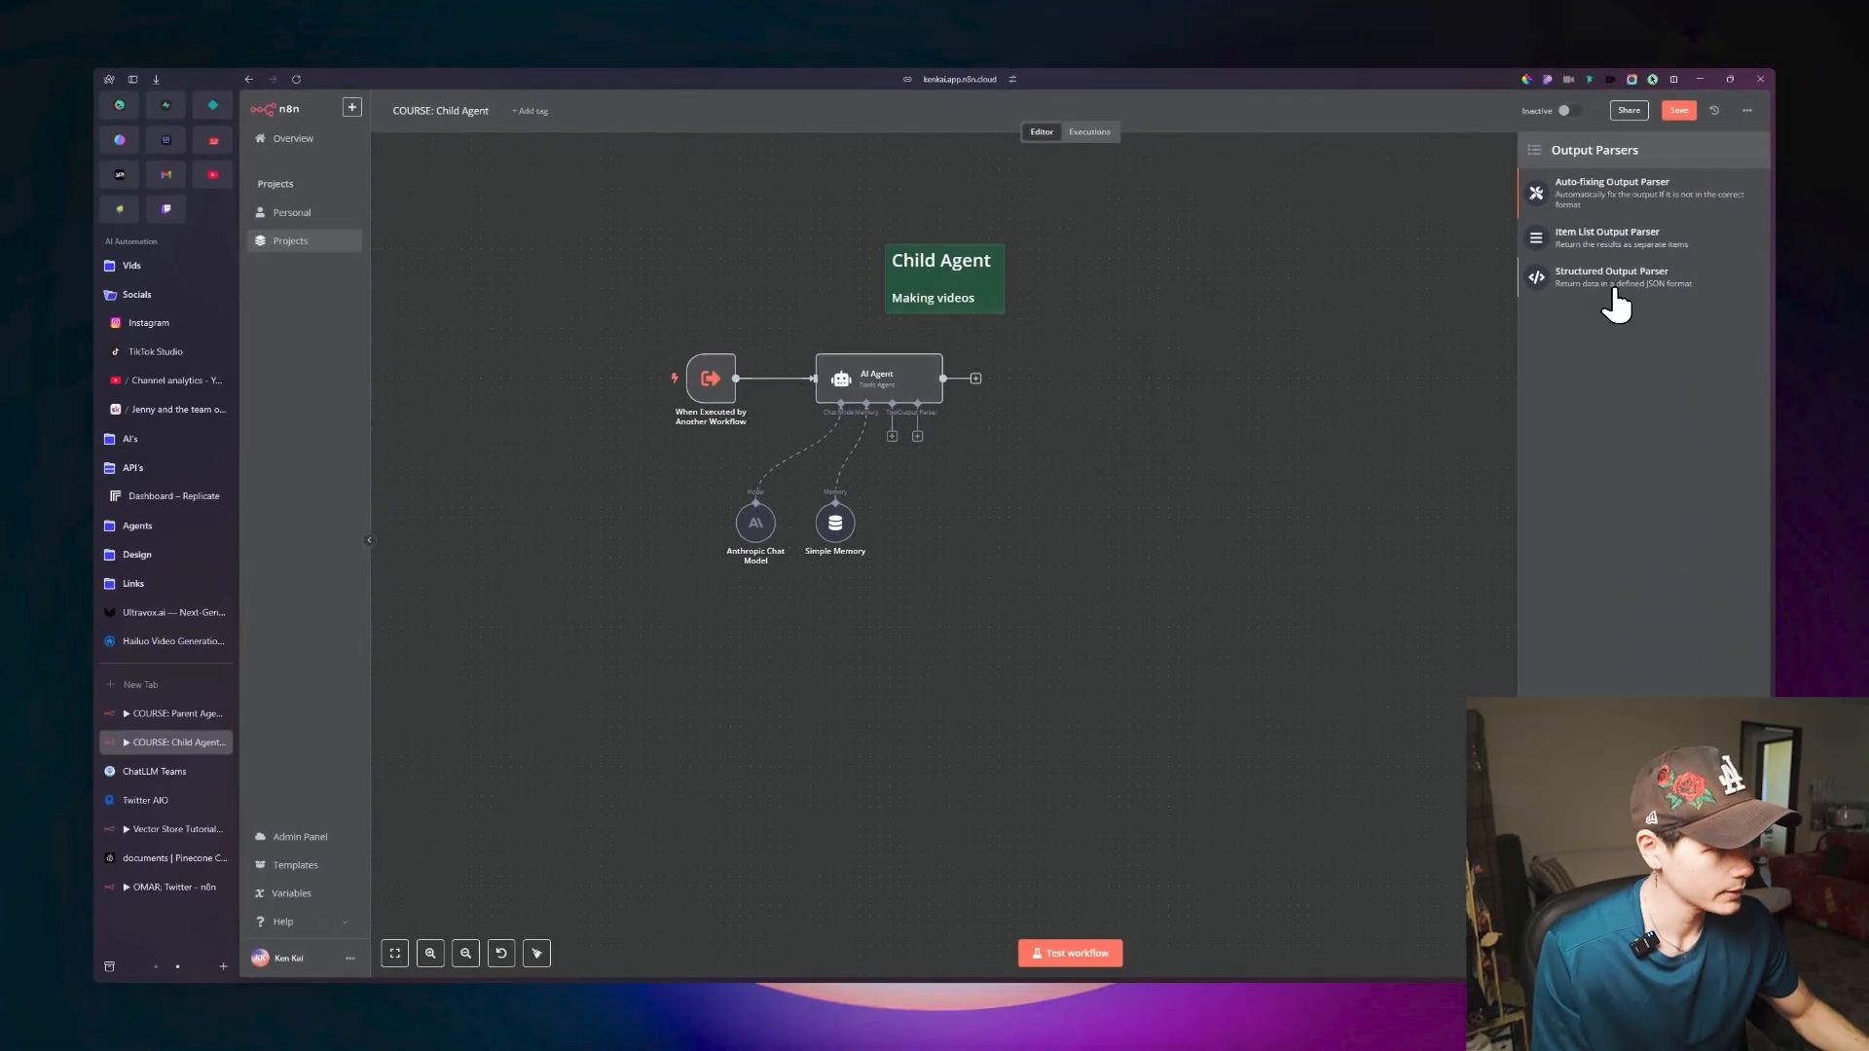
left_click(1612, 284)
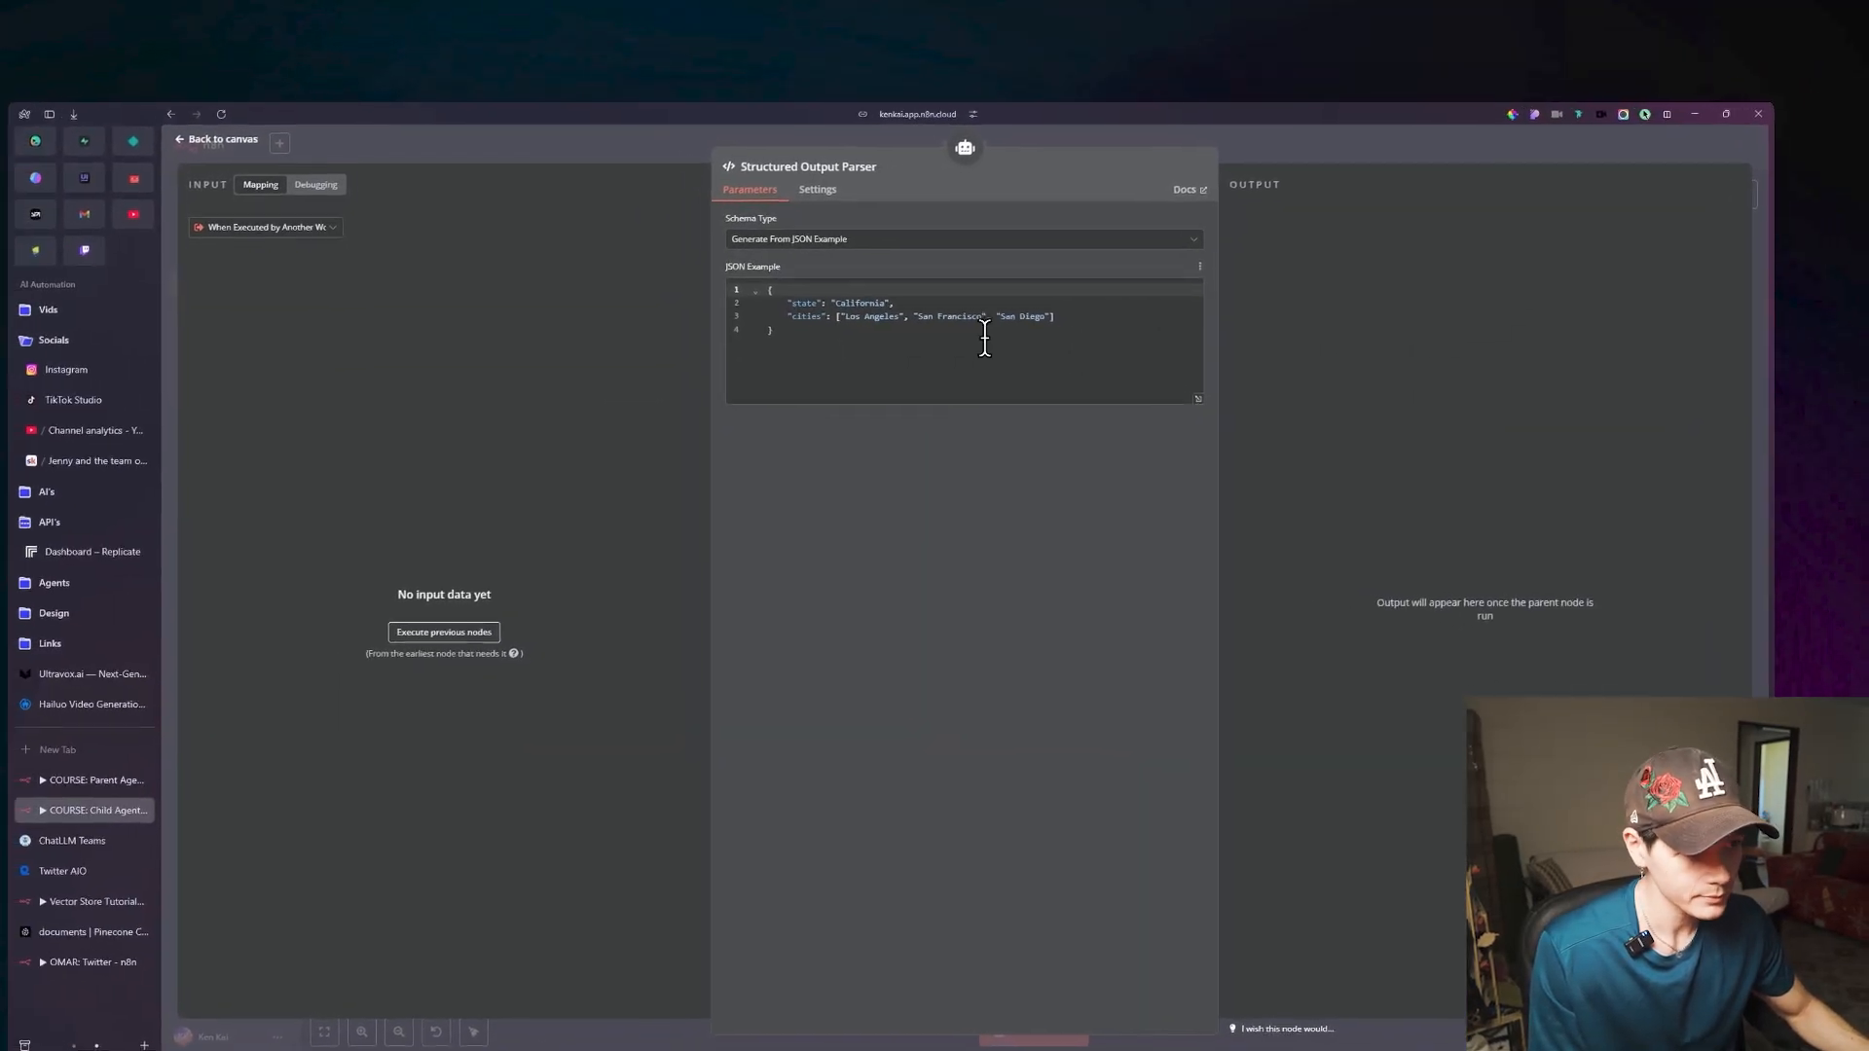
Replace the parser's sample JSON with a "prompts" object whose first entry is "image_1": "image 1 prompt".
left_click(845, 342)
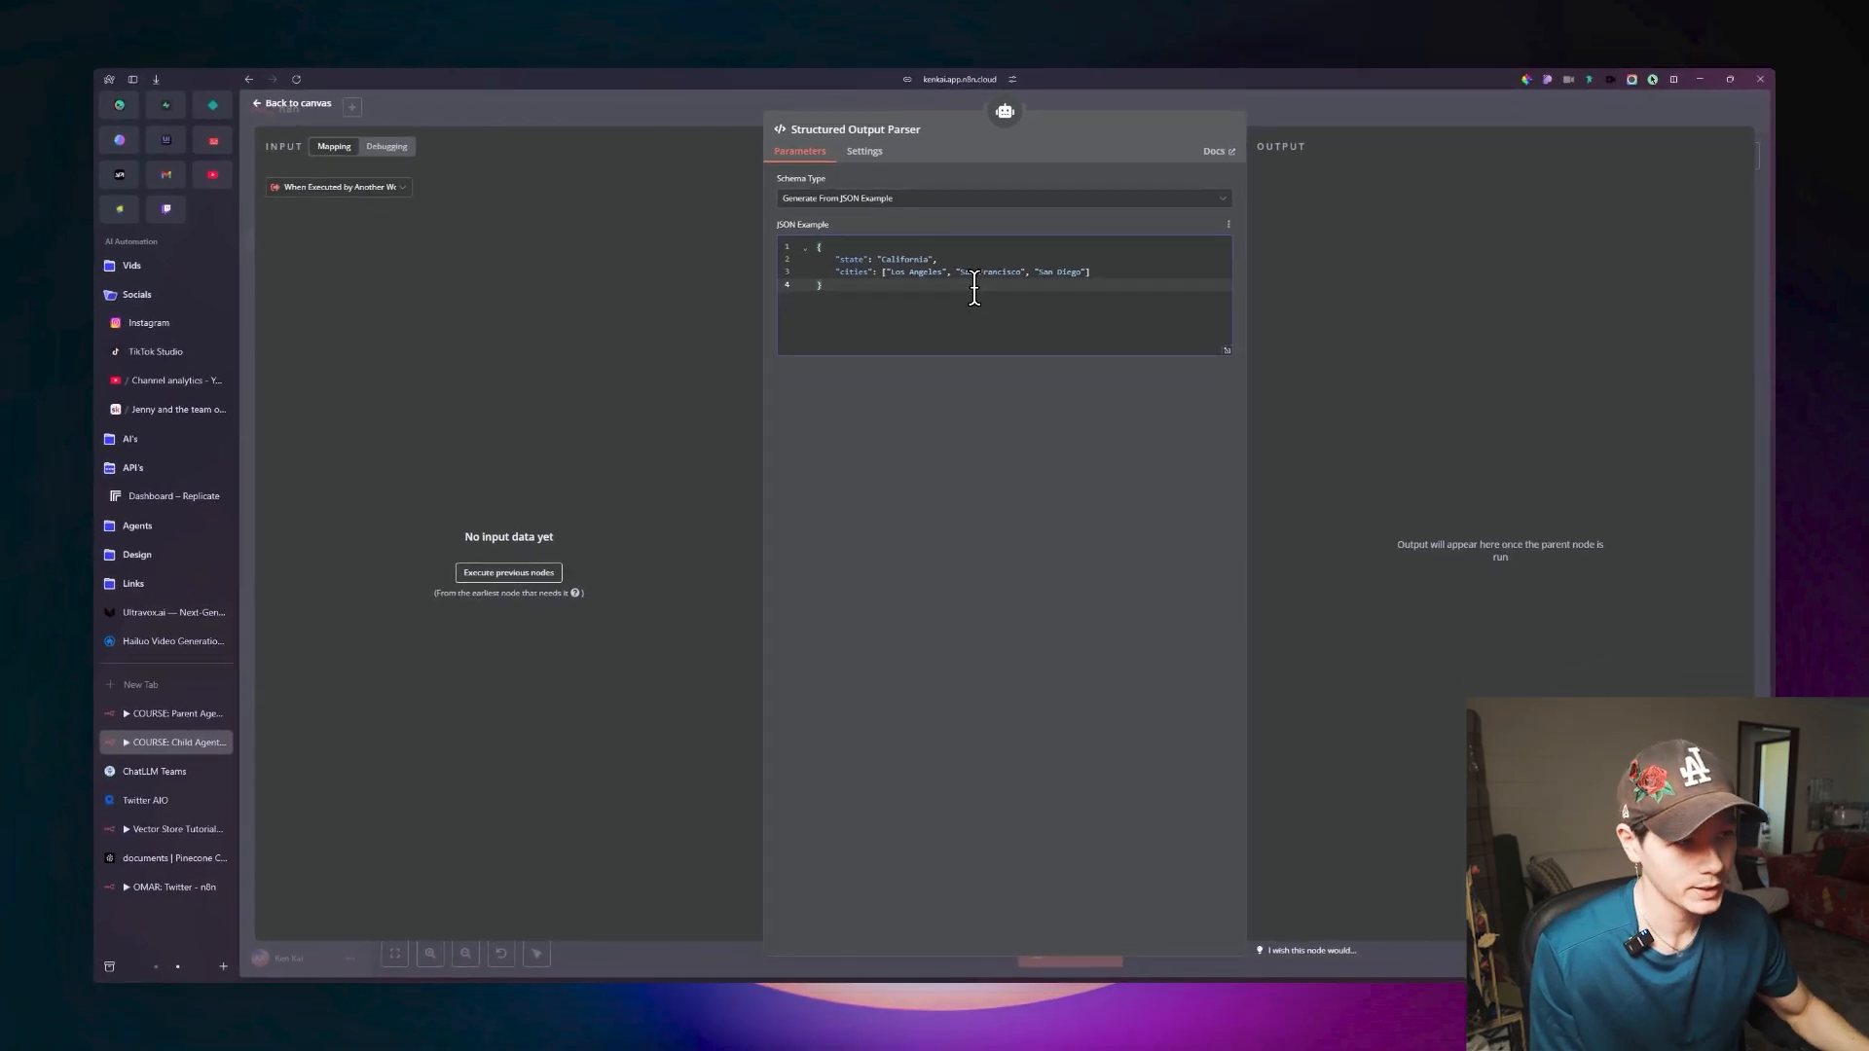
left_click_drag(1086, 271, 778, 325)
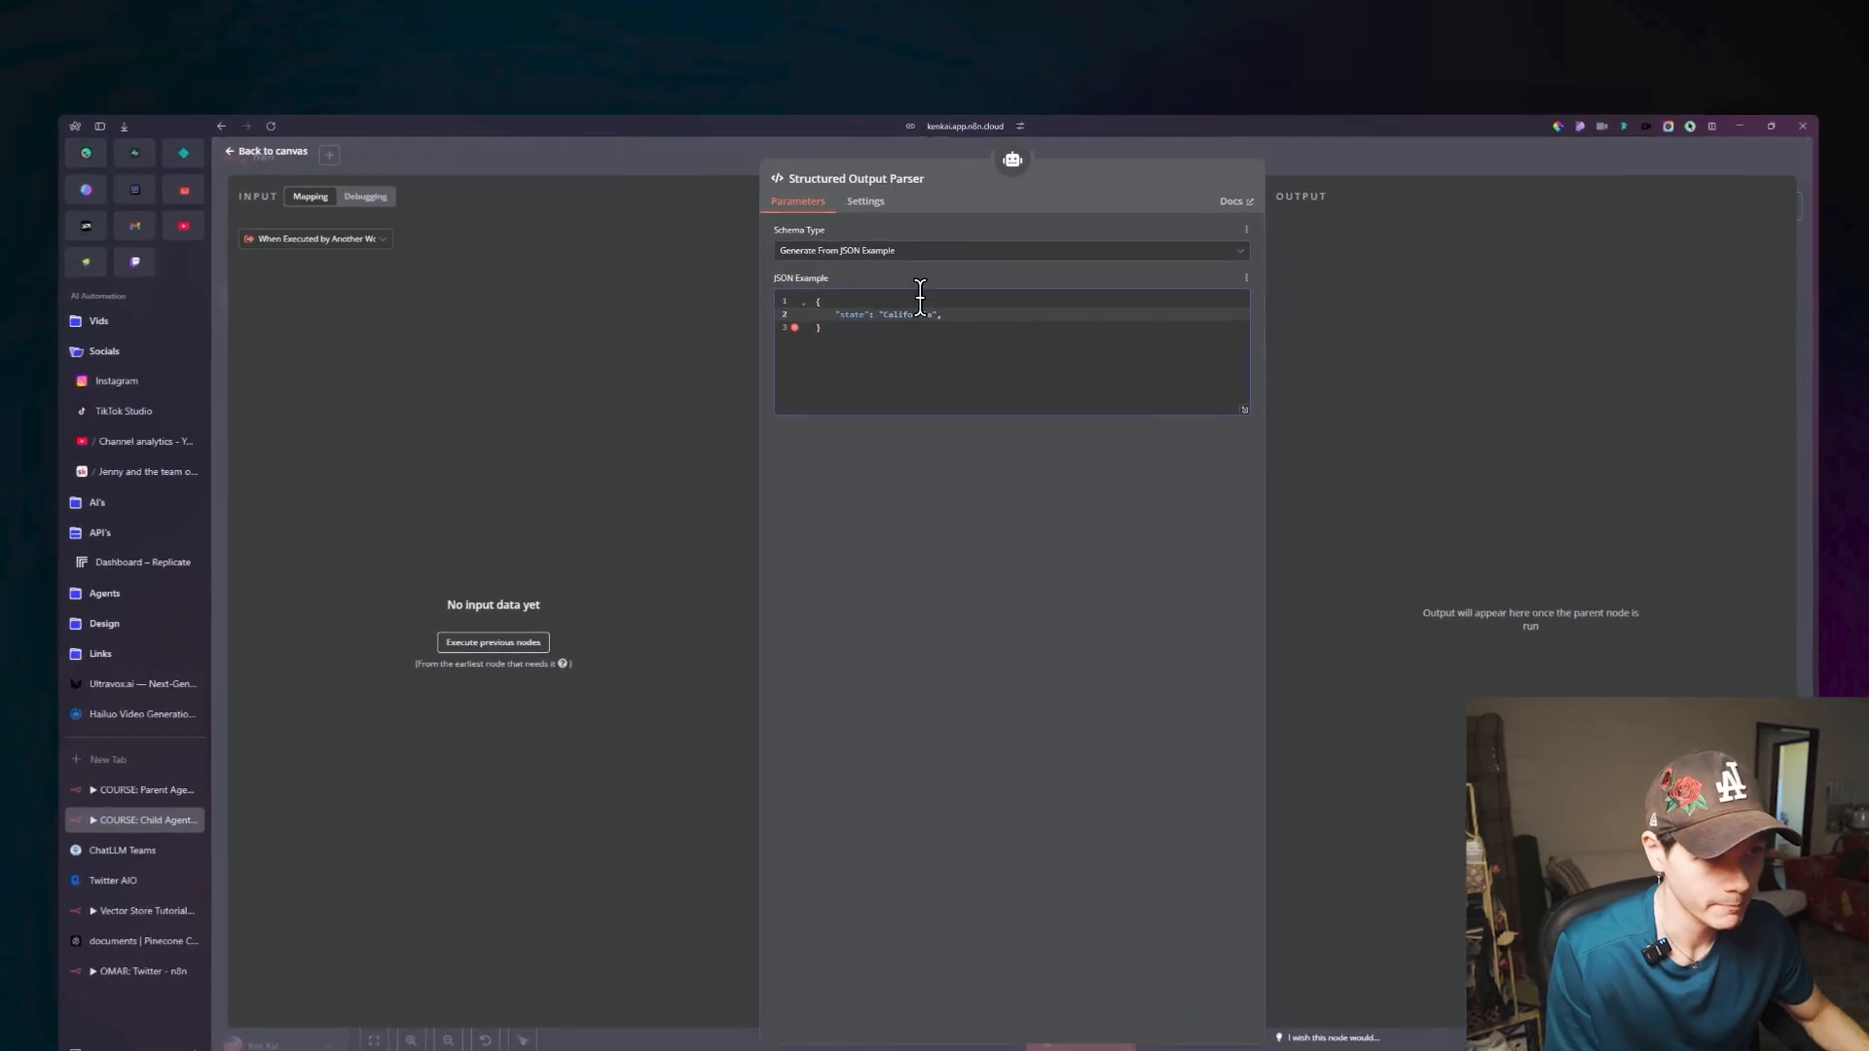
key("BackSpace")
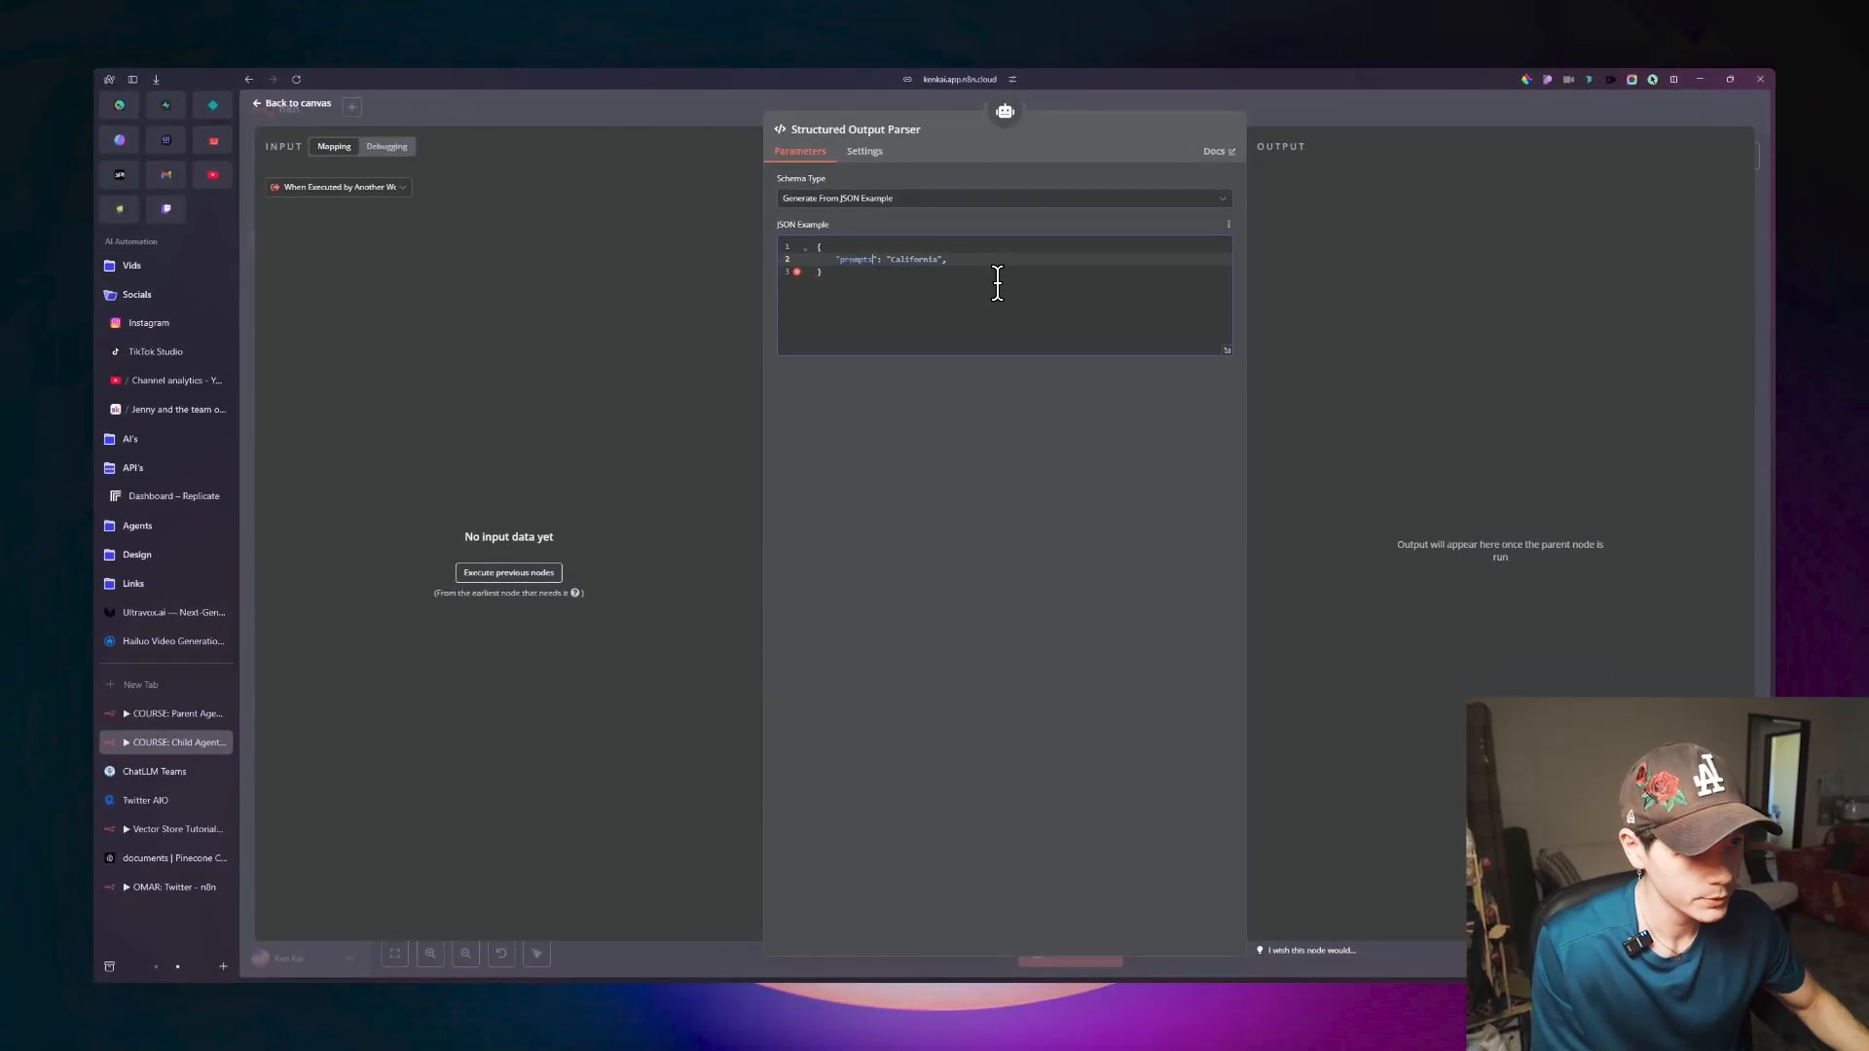
double_click(930, 259)
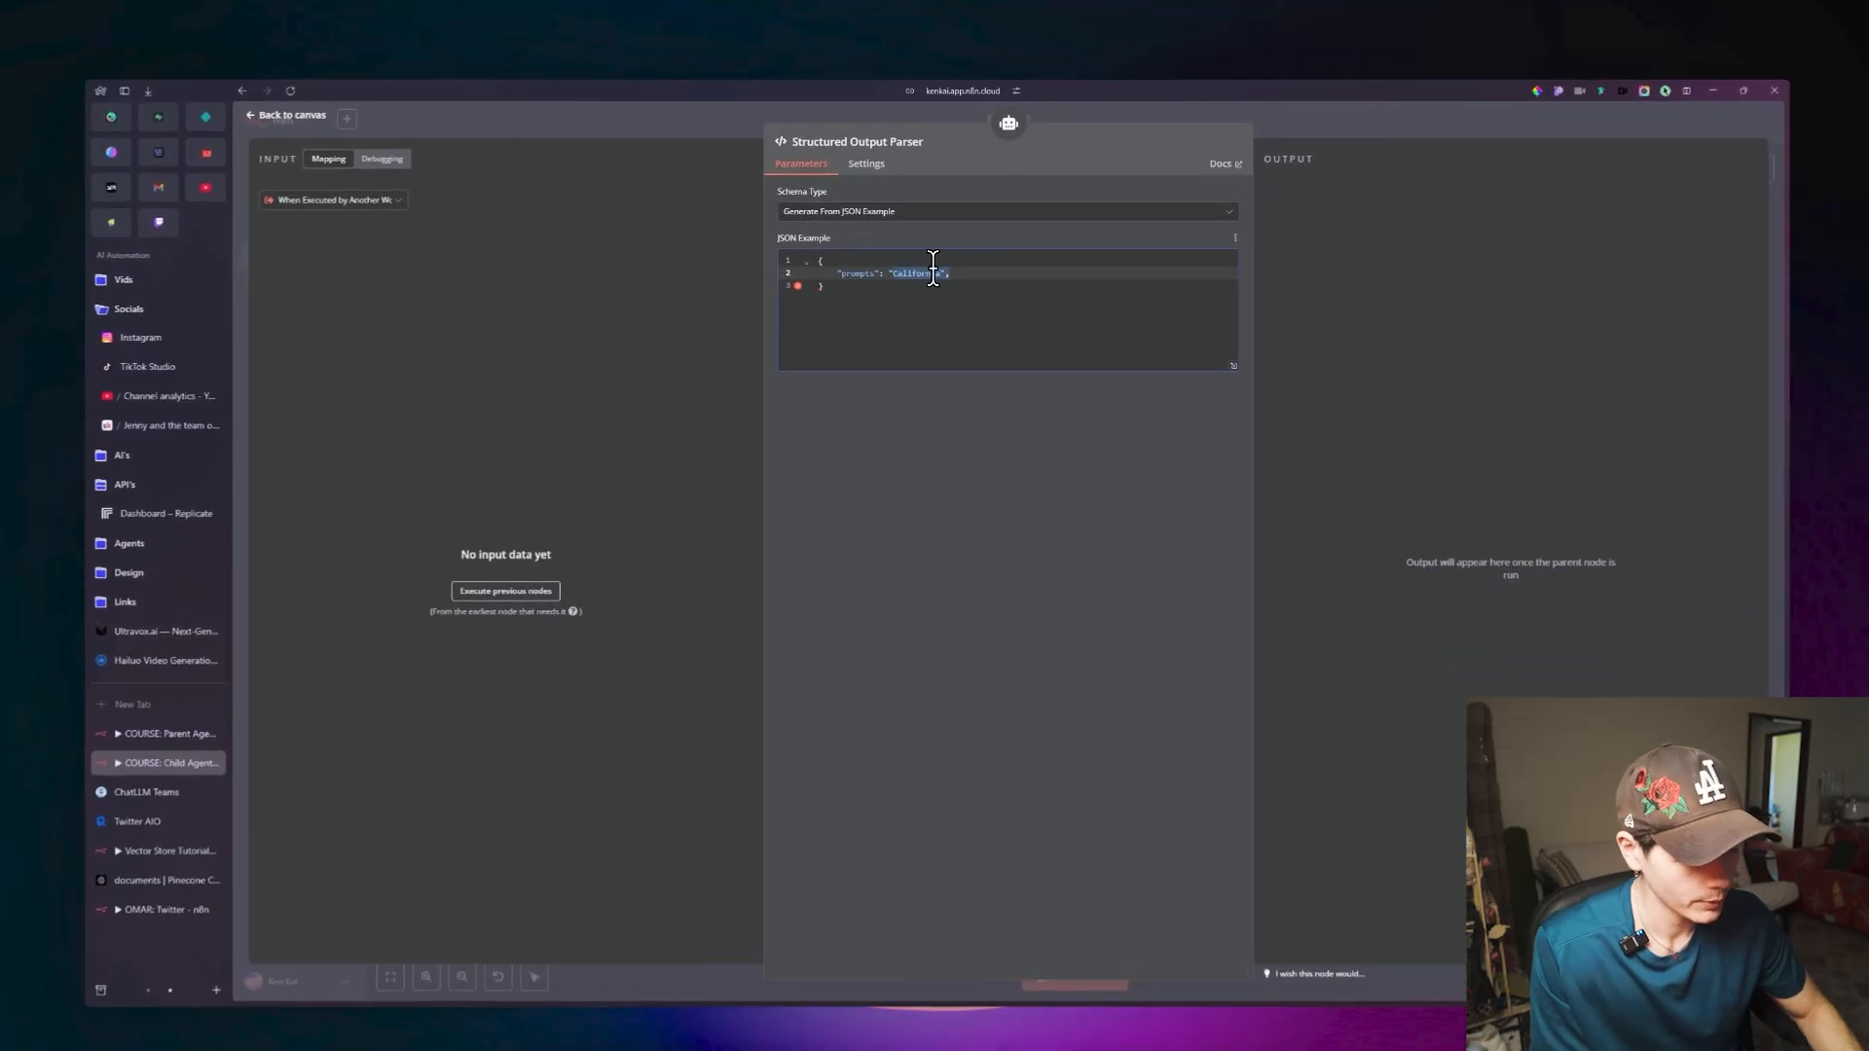
key("BackSpace")
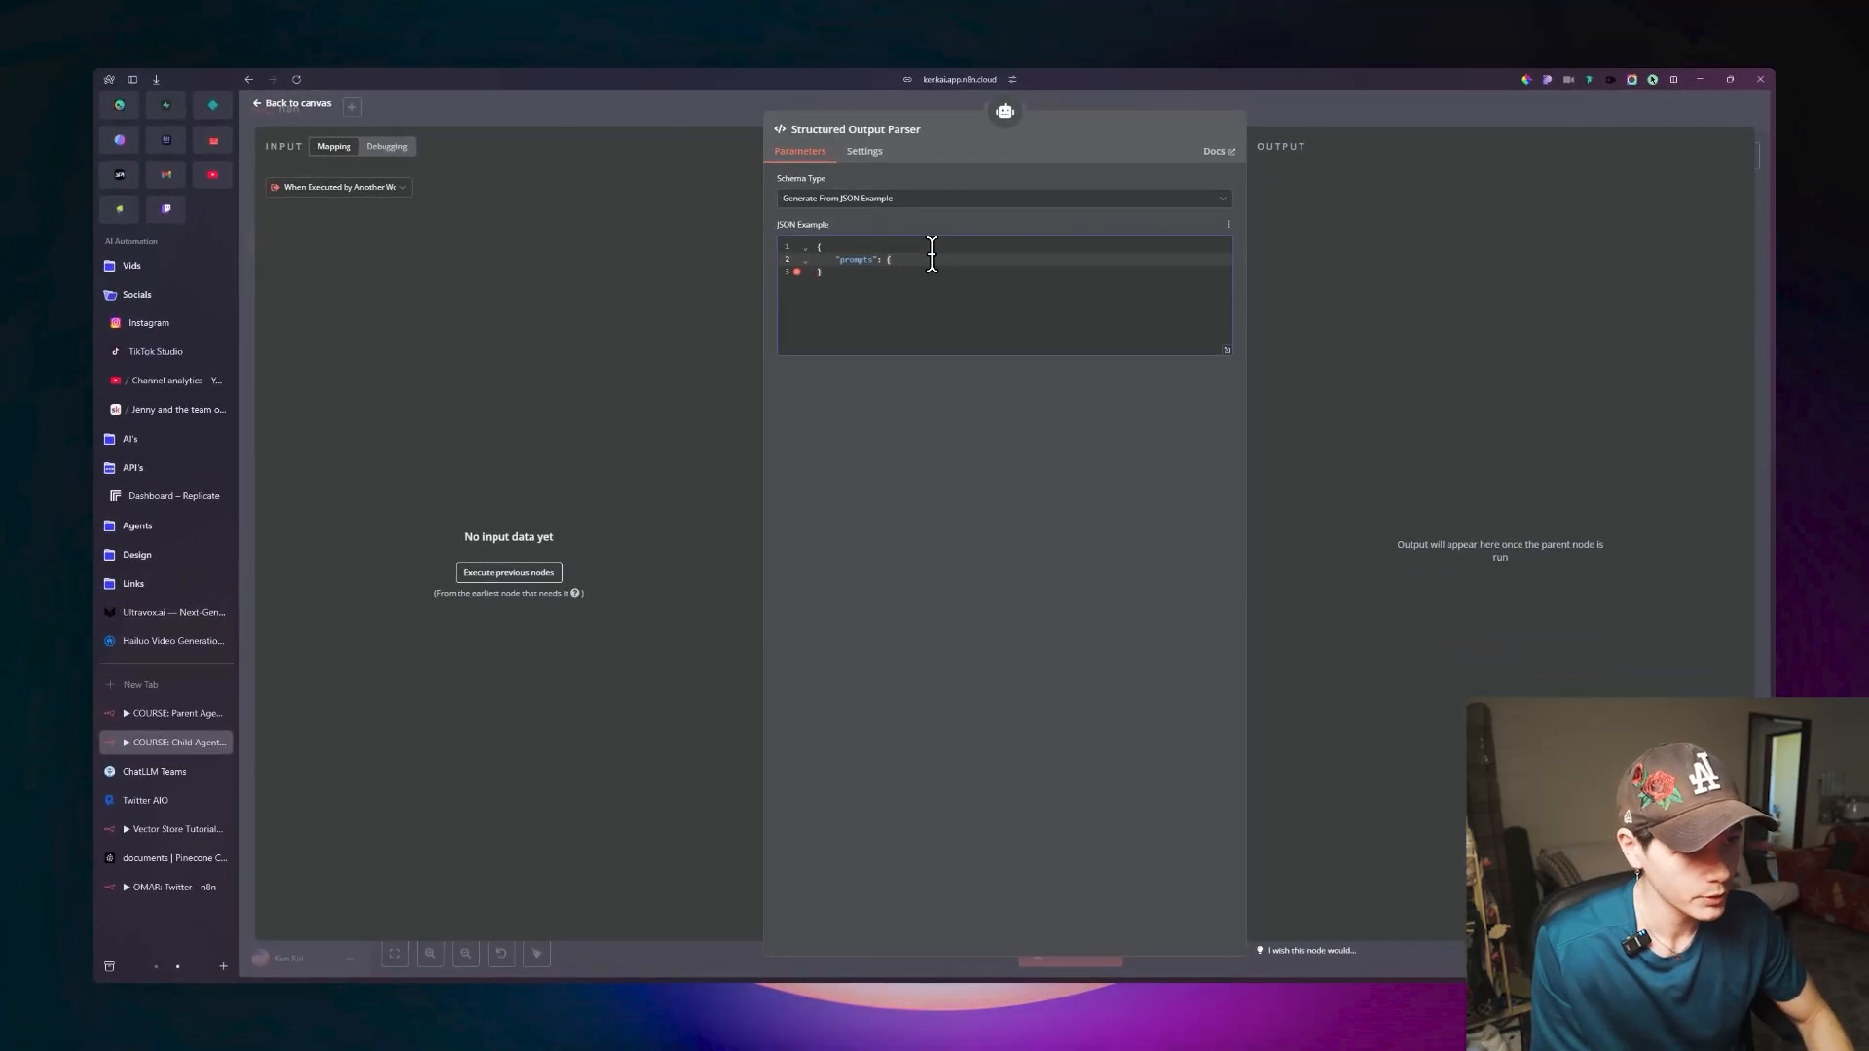
type("{")
key("Return")
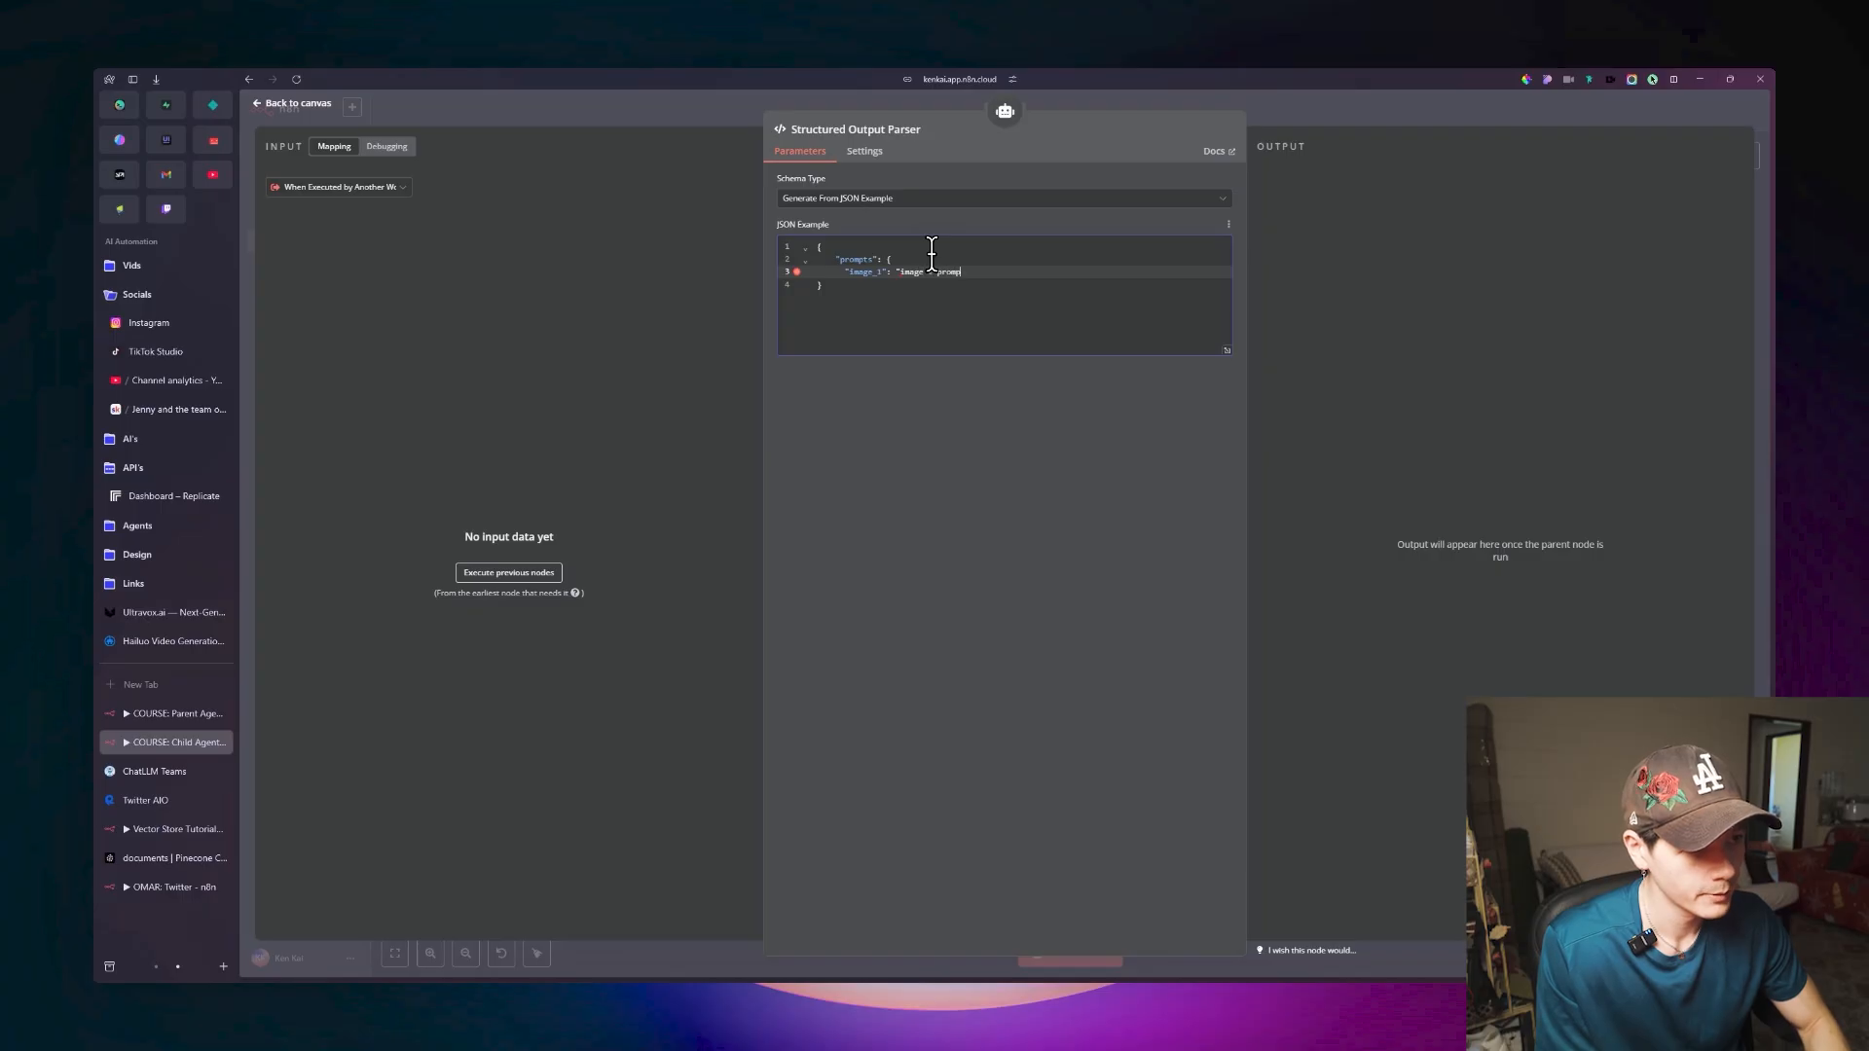
key("Return")
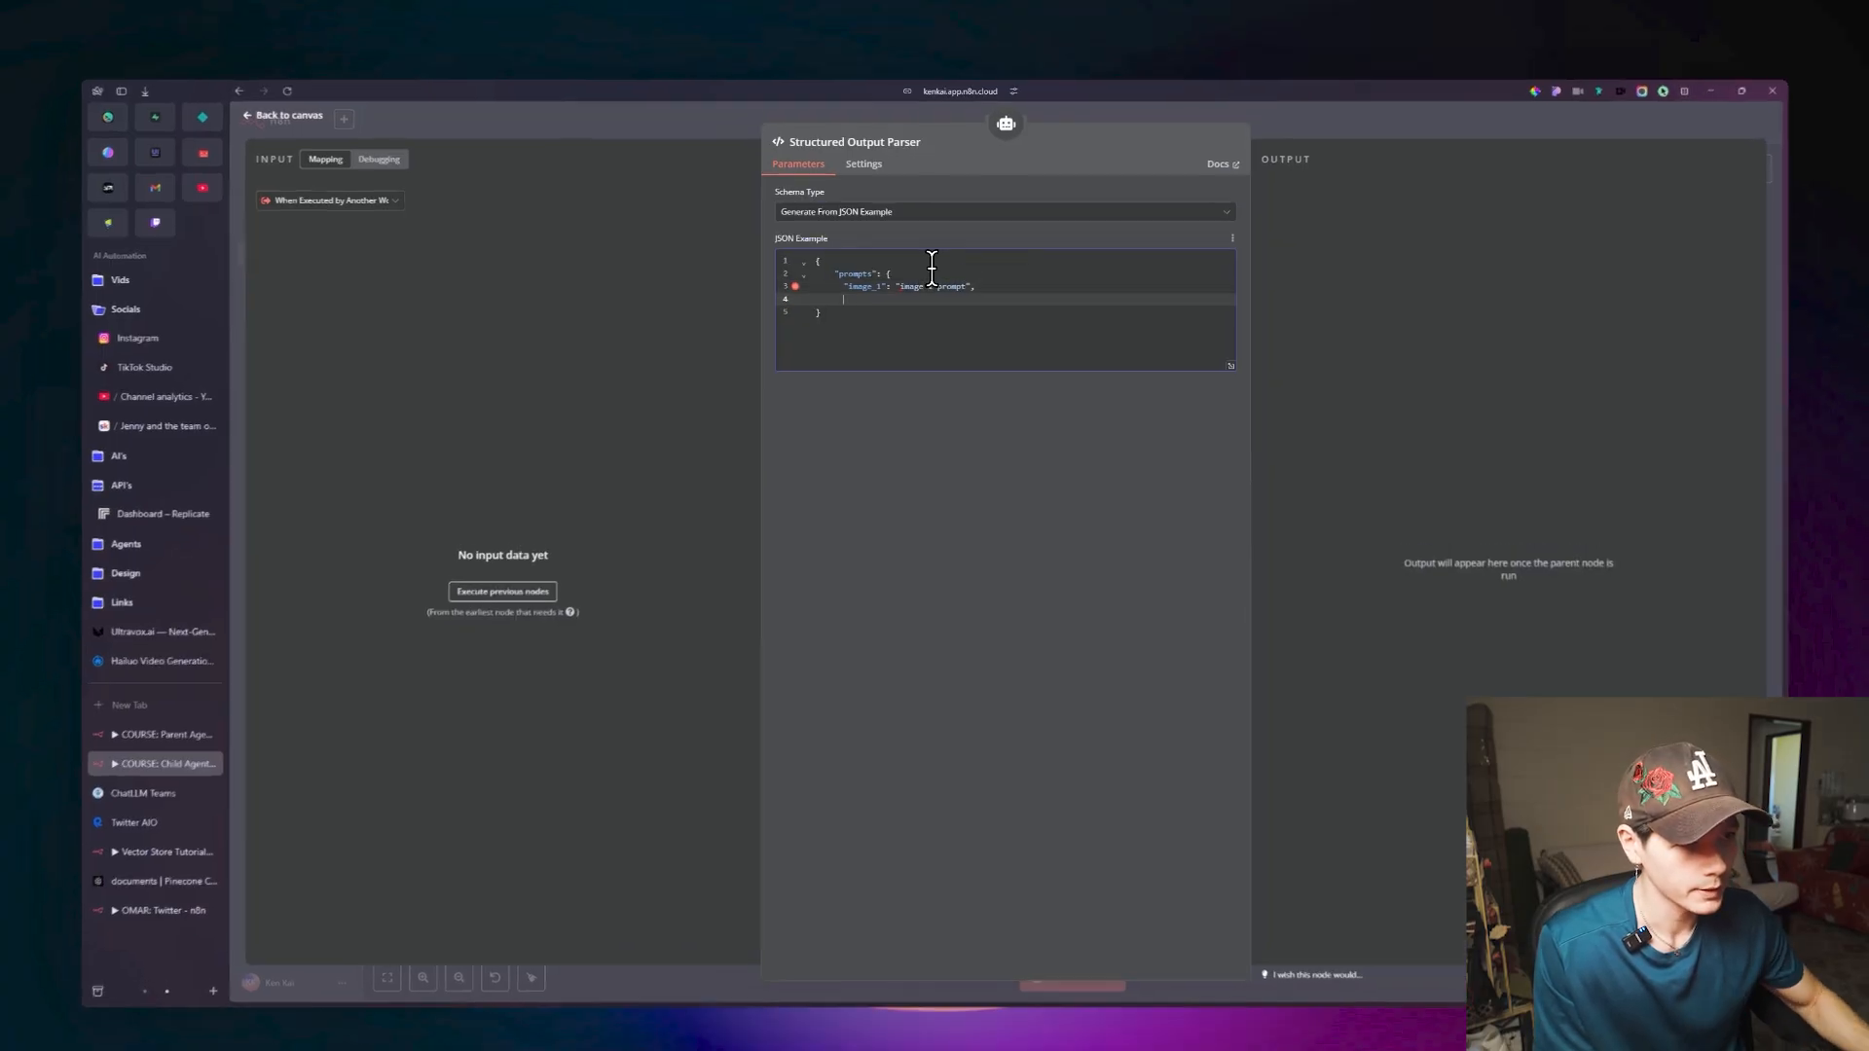
Duplicate the image_1 line in the prompts object until there are five entries.
left_click_drag(976, 273, 912, 273)
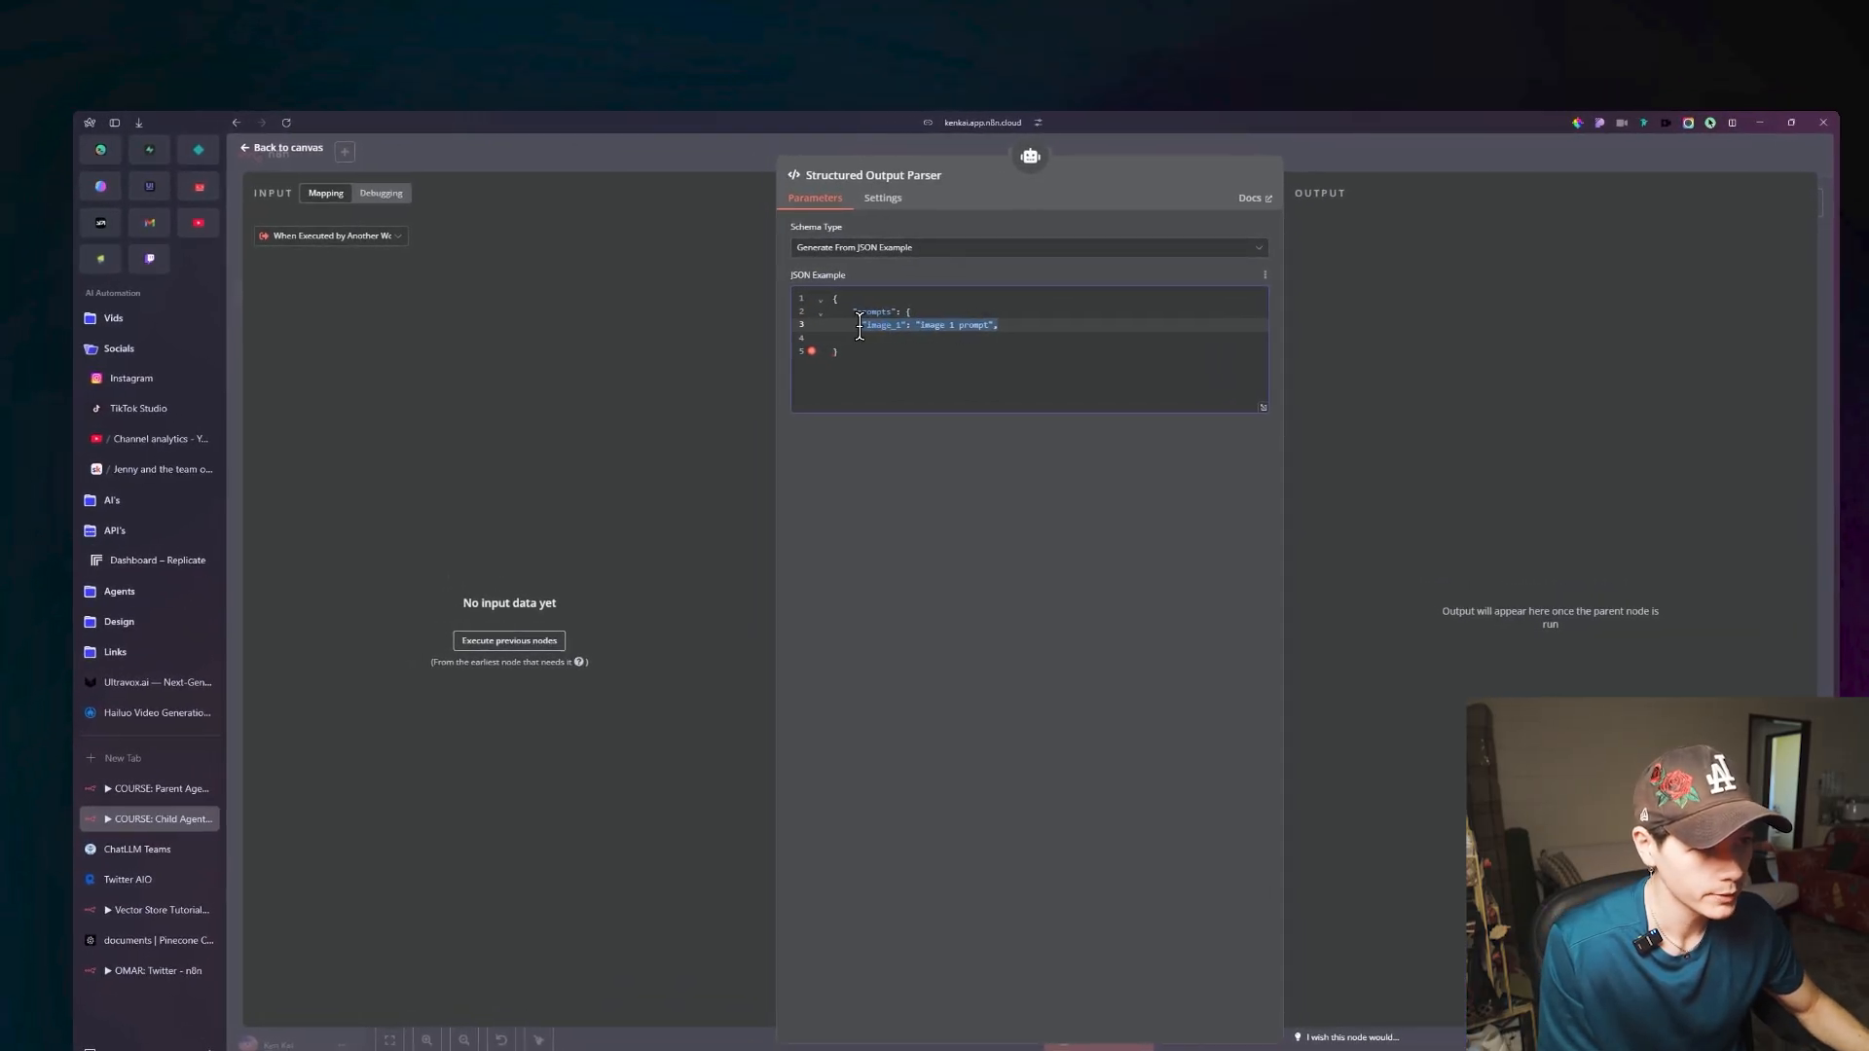
left_click(986, 328)
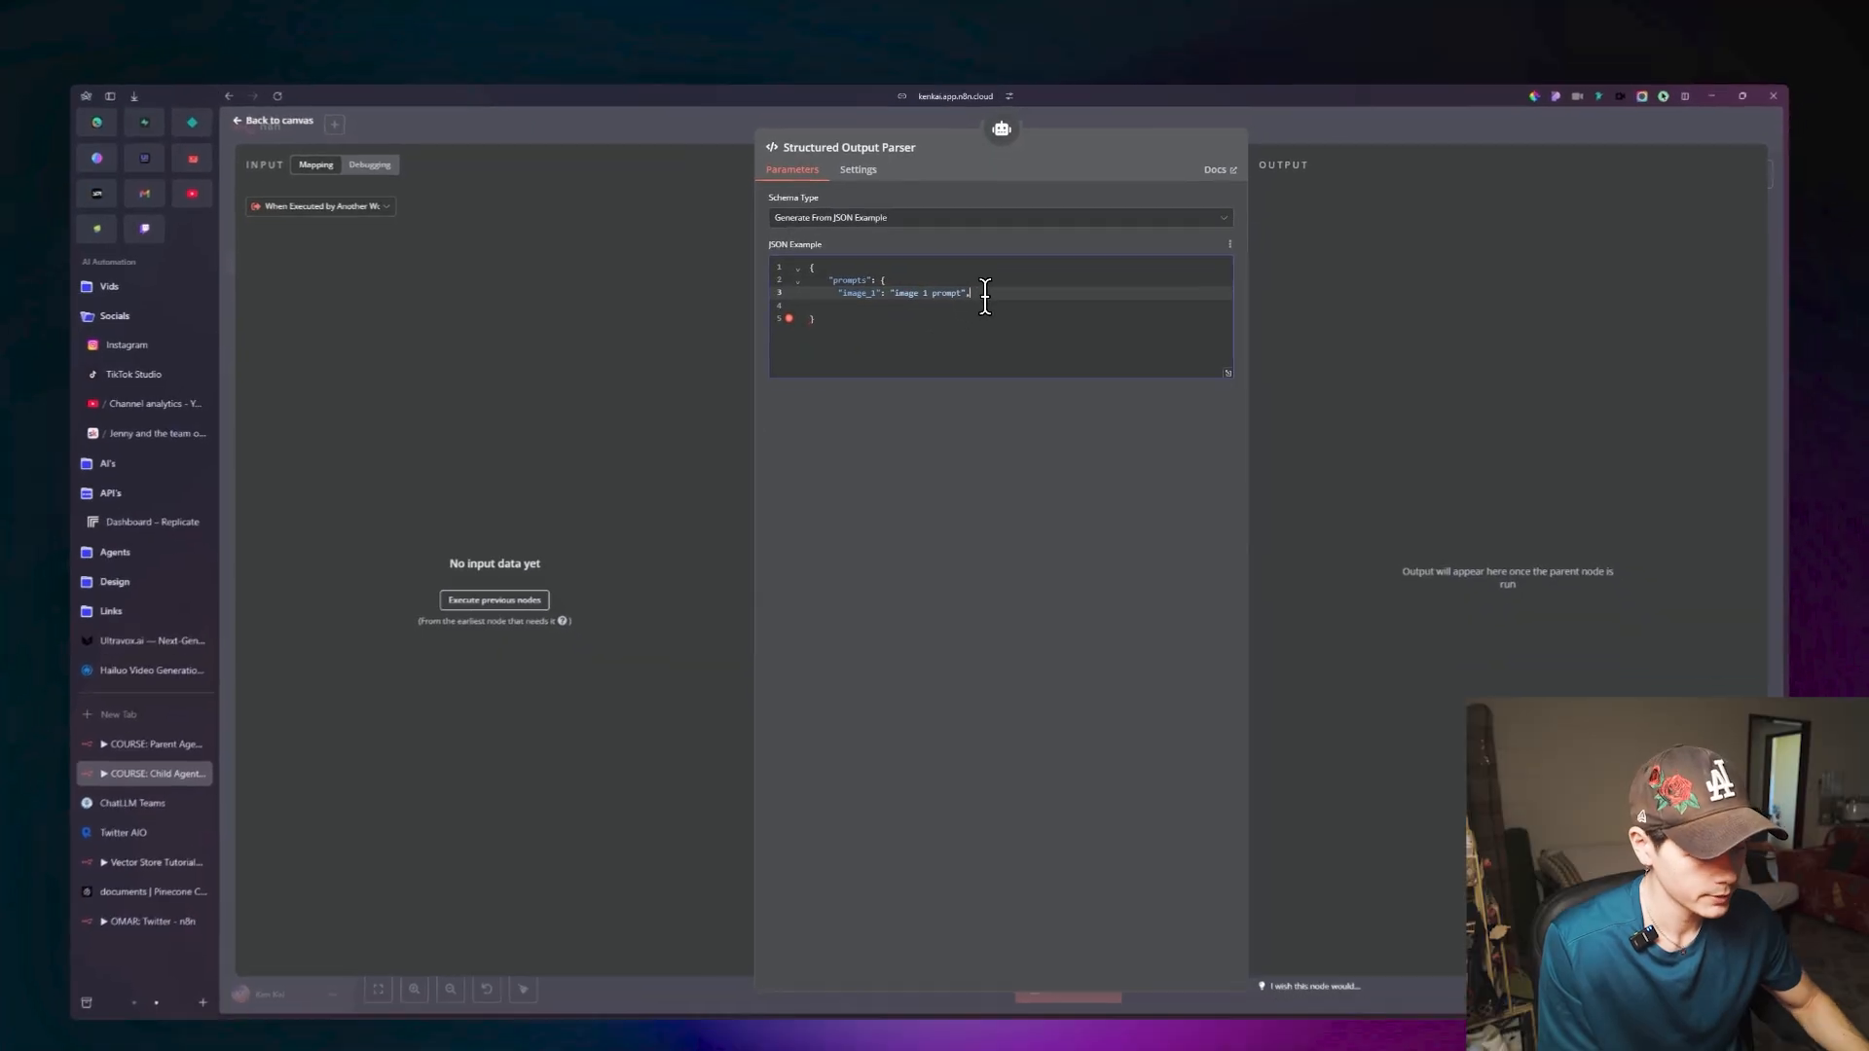
key("Return")
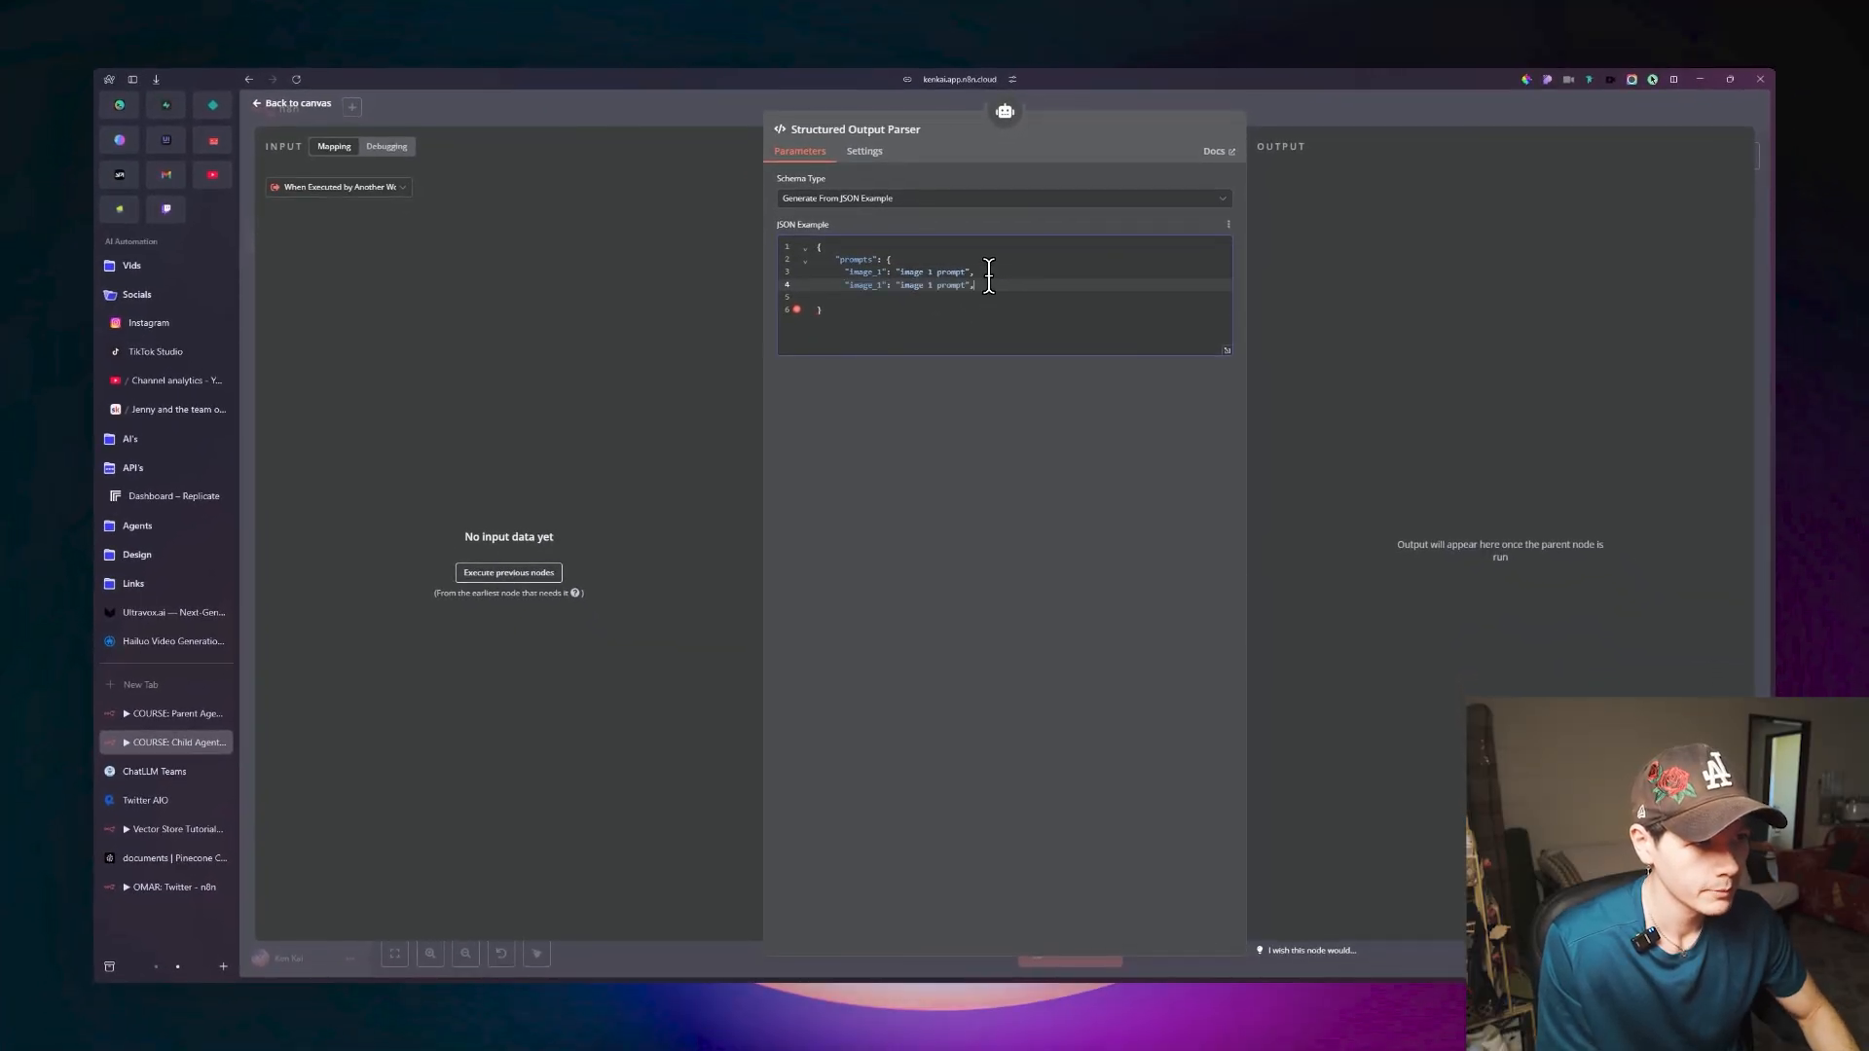
key("Return")
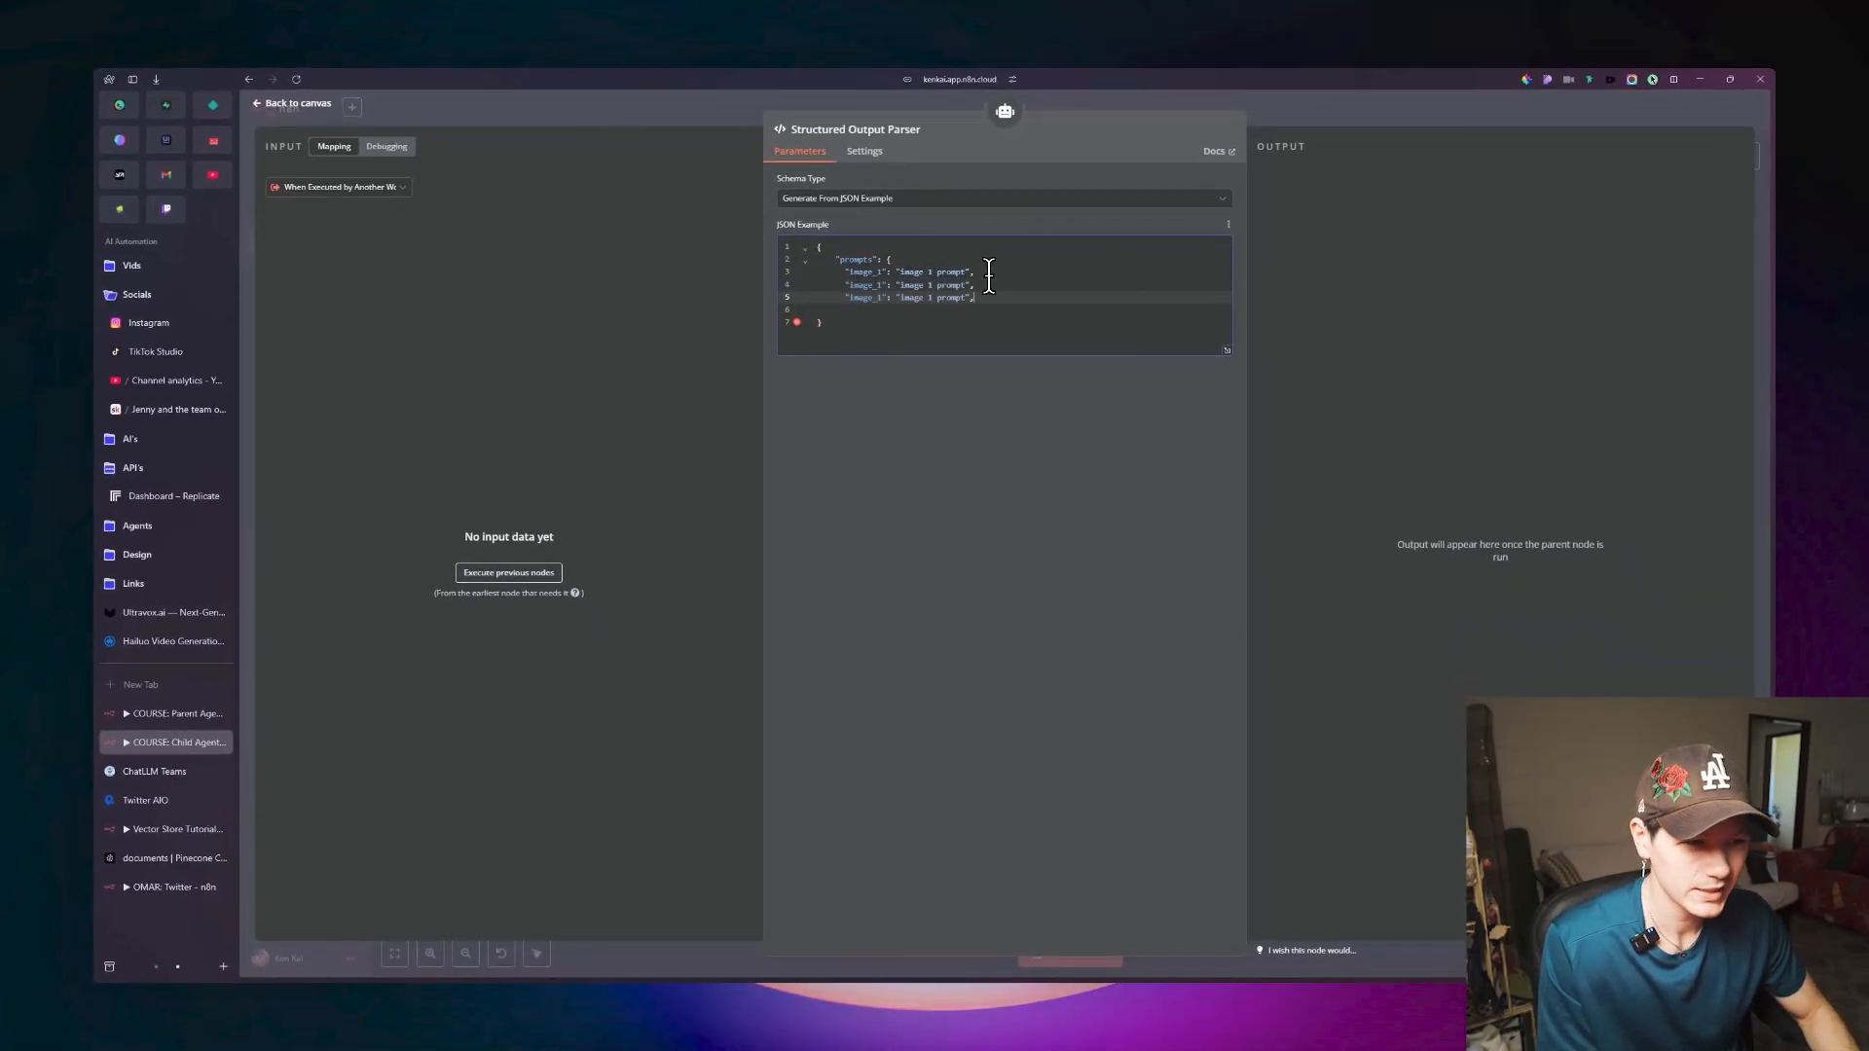
key("Return")
type("\"image_1\": \"image 1 prompt\",")
key("Return")
type("\"image_1\": \"image 1 prompt\",")
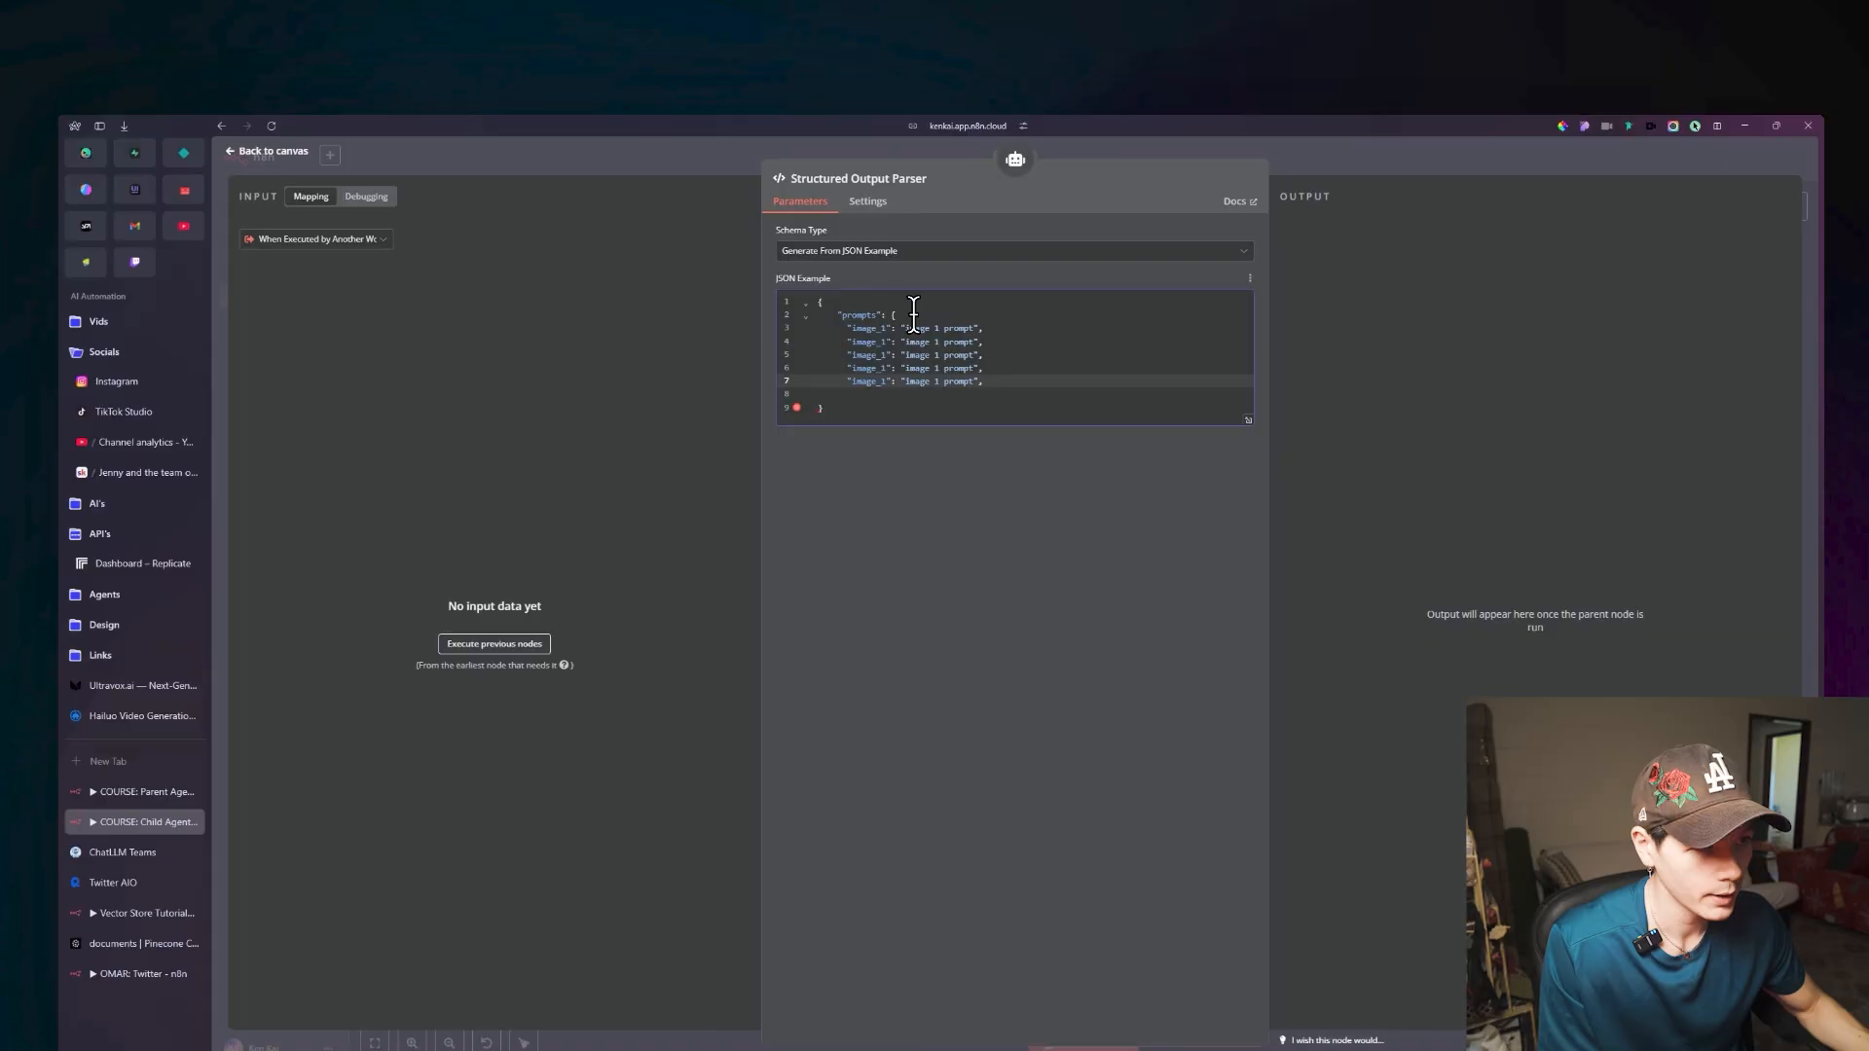
Renumber the keys of the four duplicated entries as image_2, image_3, image_4 and image_5.
left_click(887, 341)
key("BackSpace")
type("2")
key("Down")
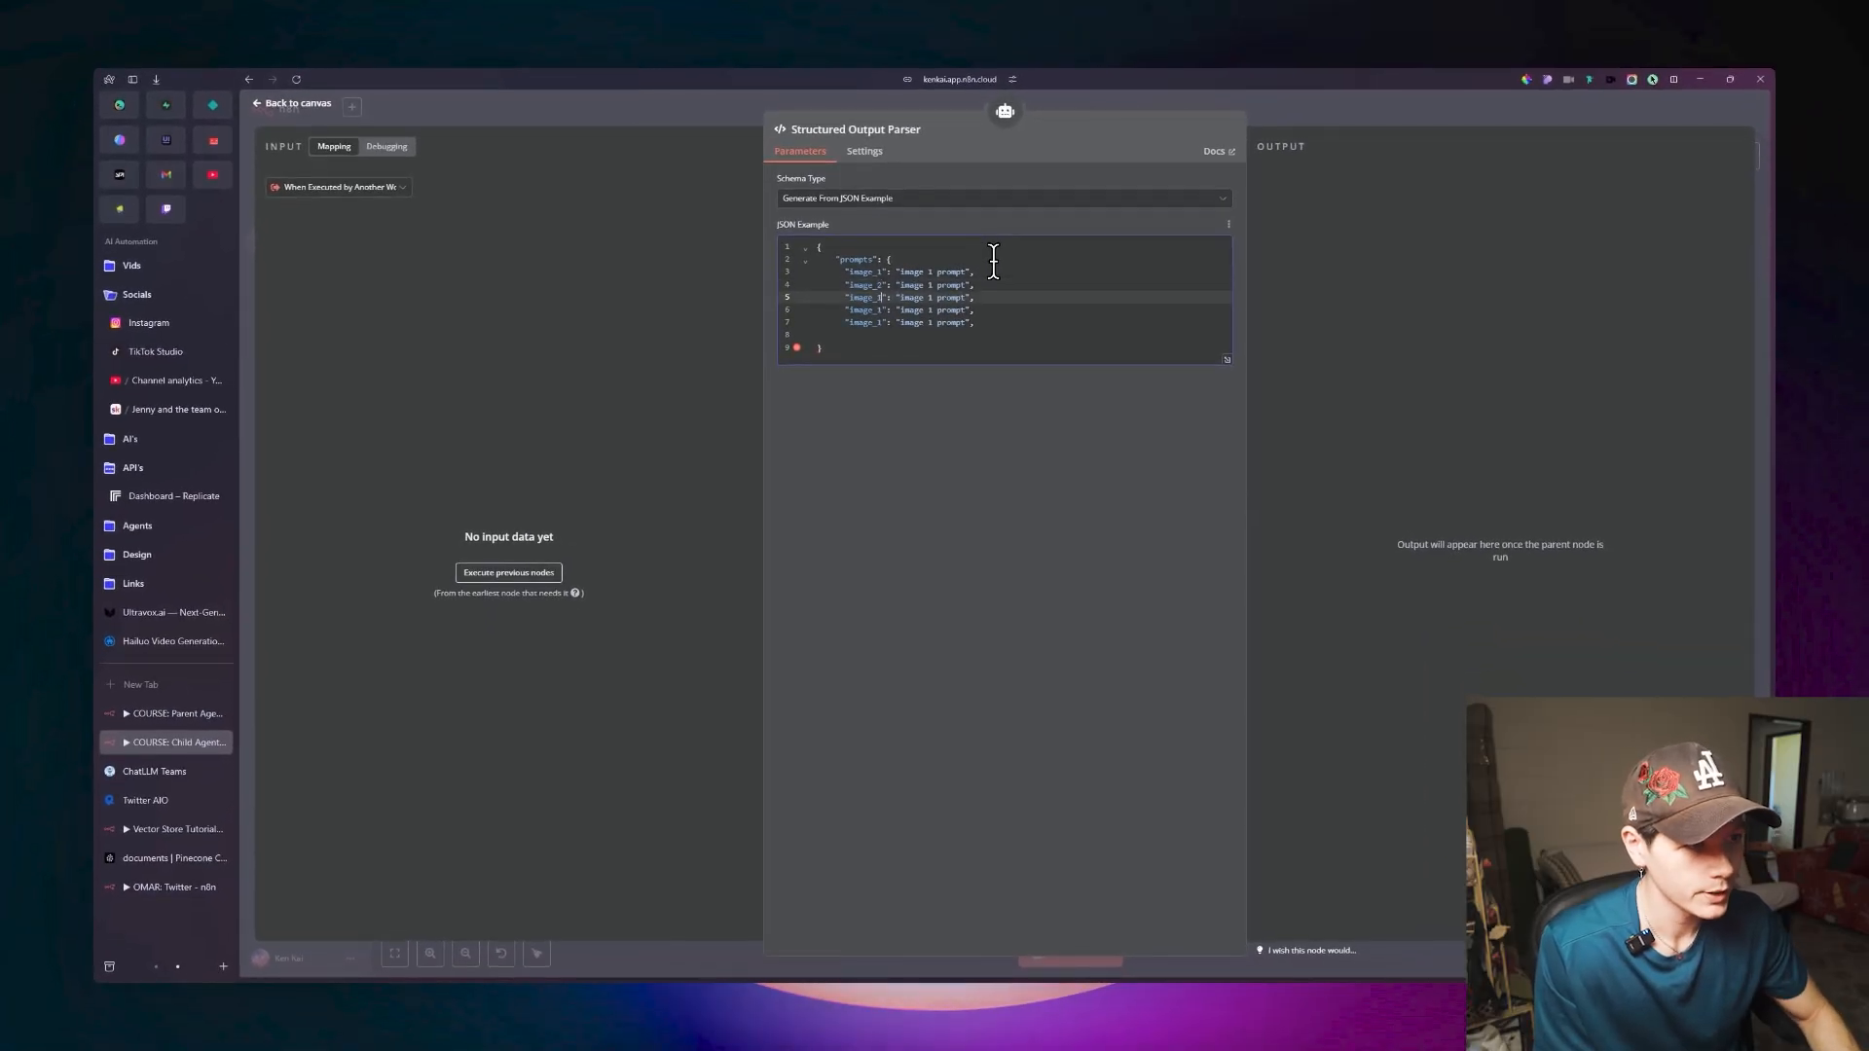
type("3")
key("Down")
key("BackSpace")
type("4")
key("Down")
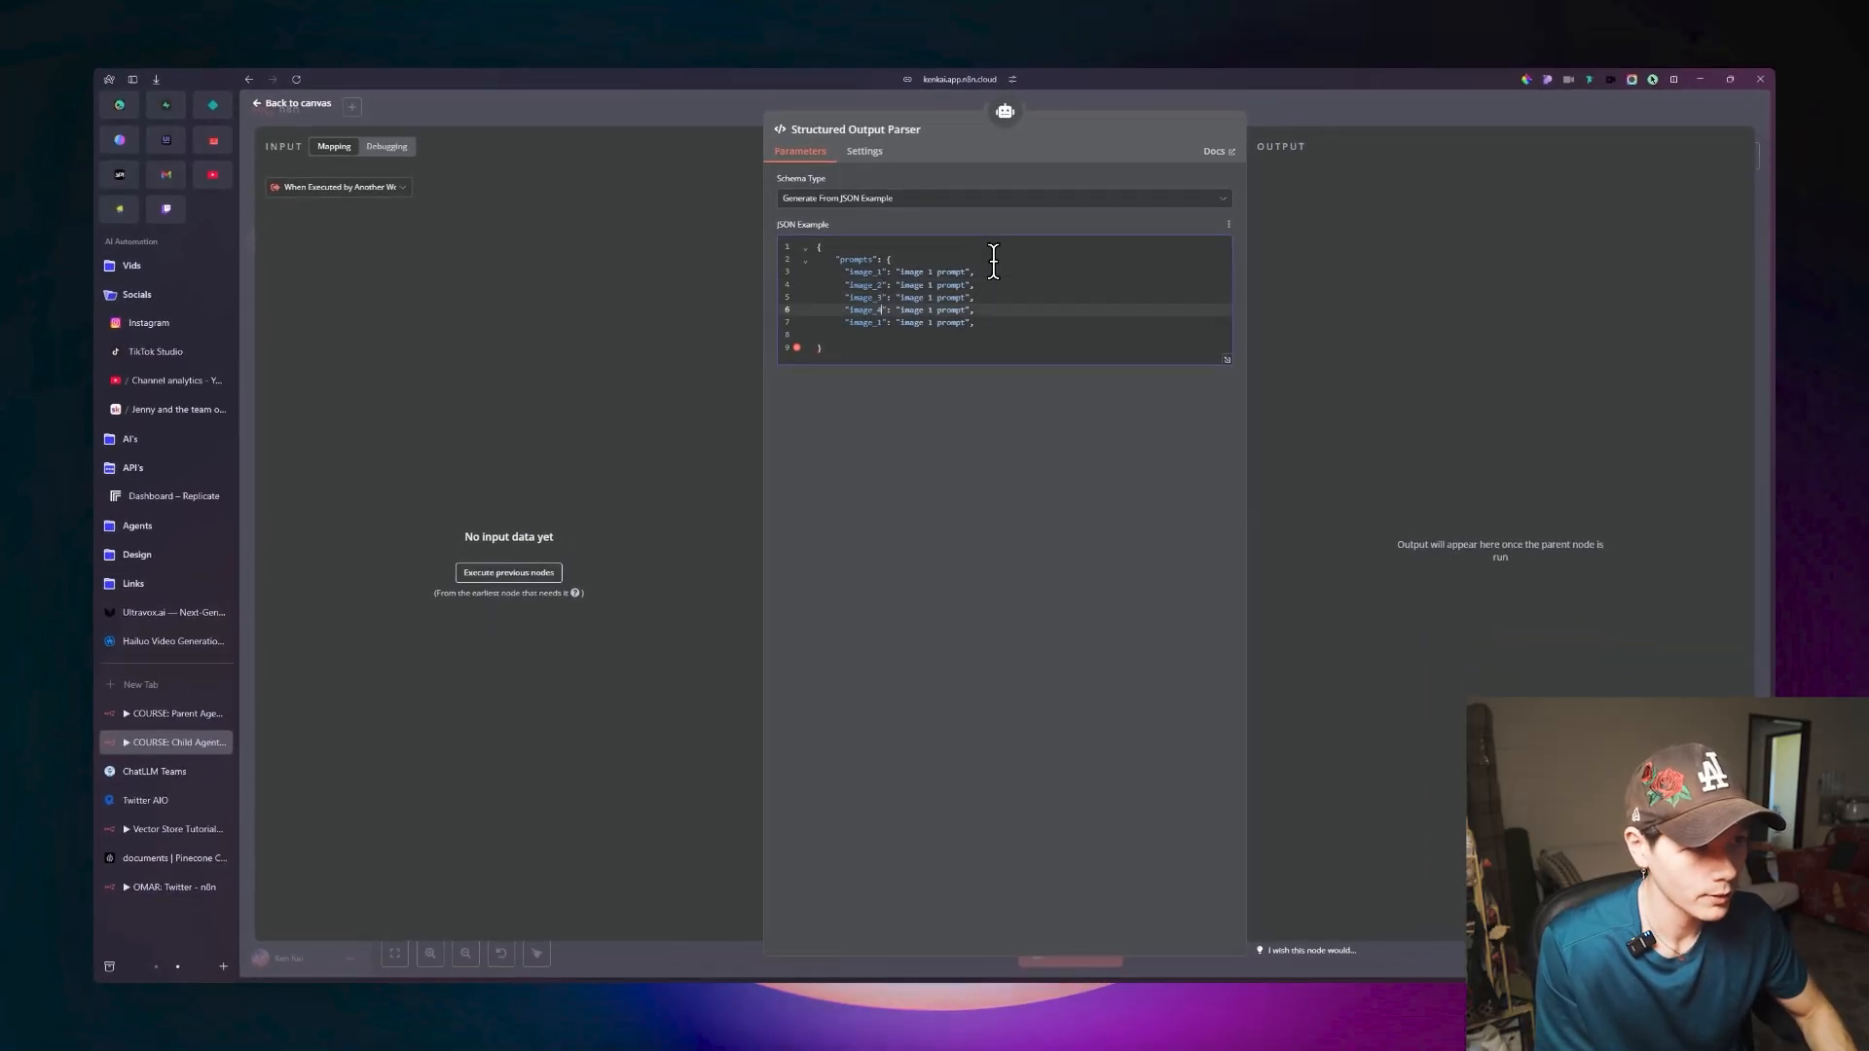
key("BackSpace")
type("5")
Renumber the duplicated entries' values as "image 2 prompt" through "image 5 prompt".
left_click(953, 283)
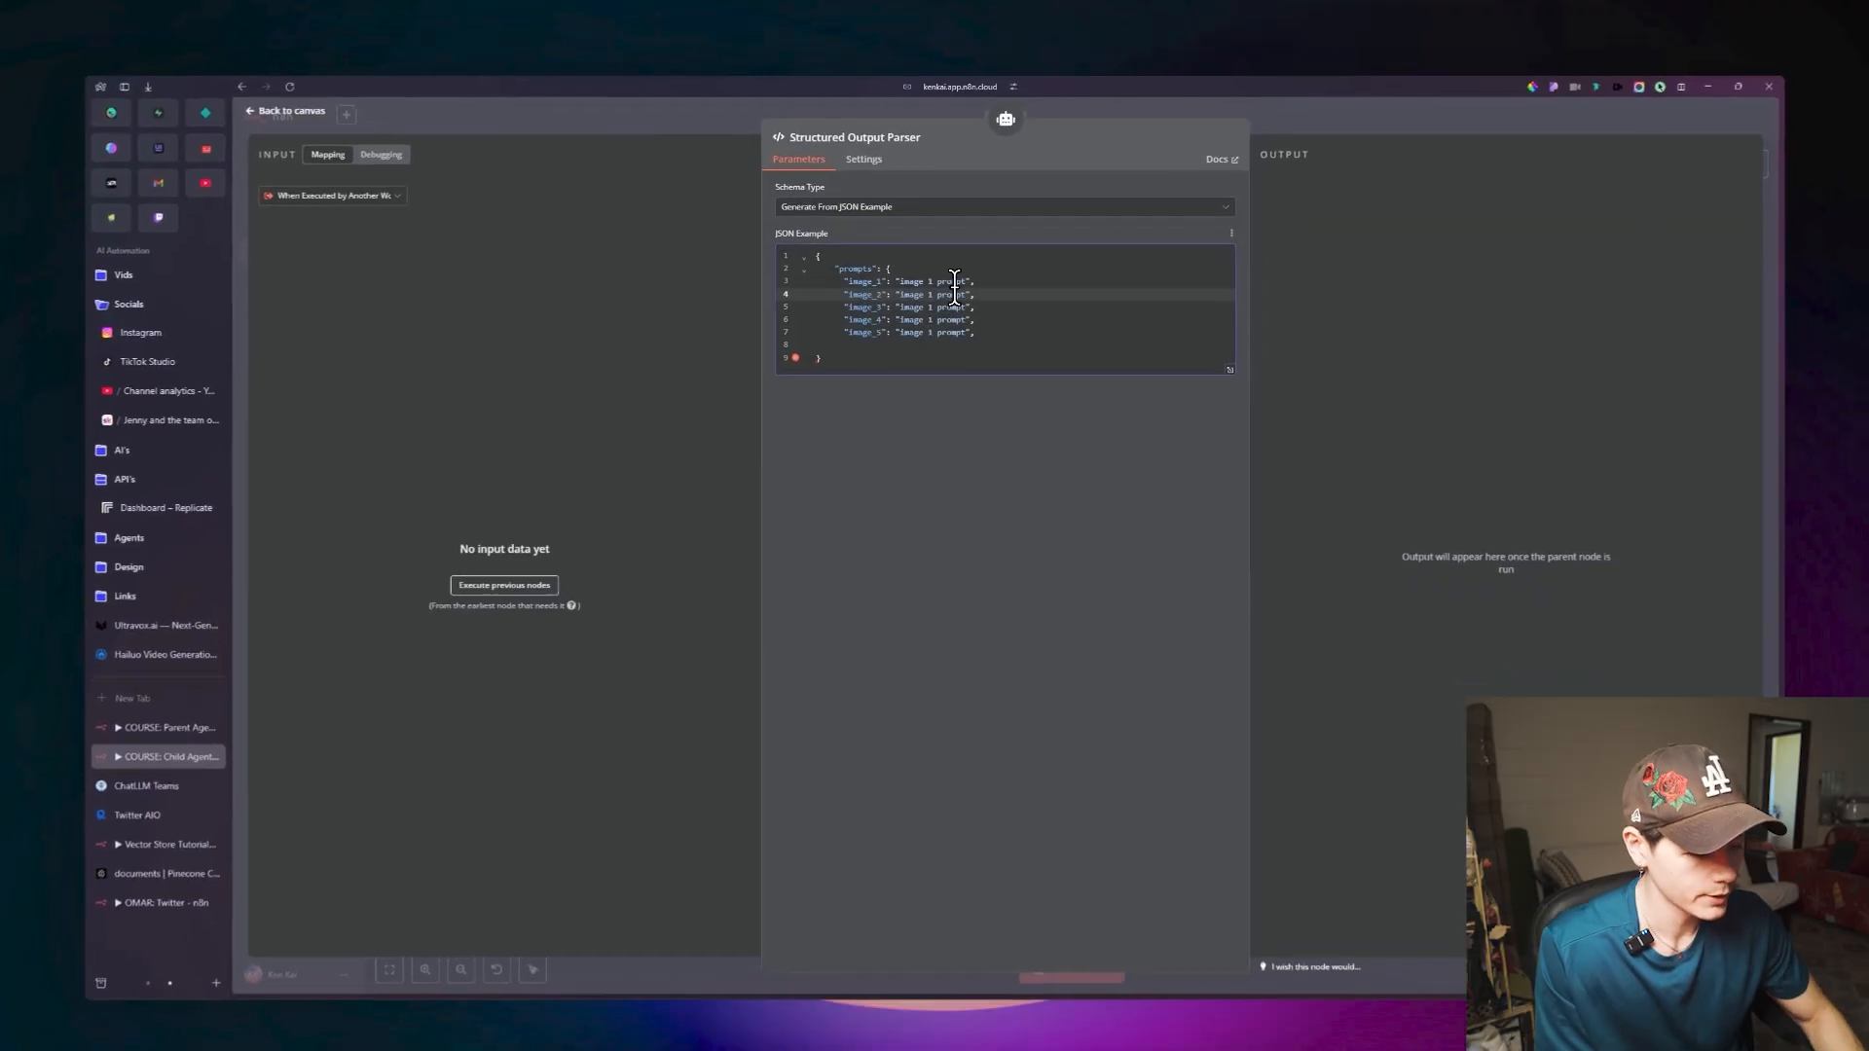
key("BackSpace")
type("2")
key("Down")
key("BackSpace")
type("3")
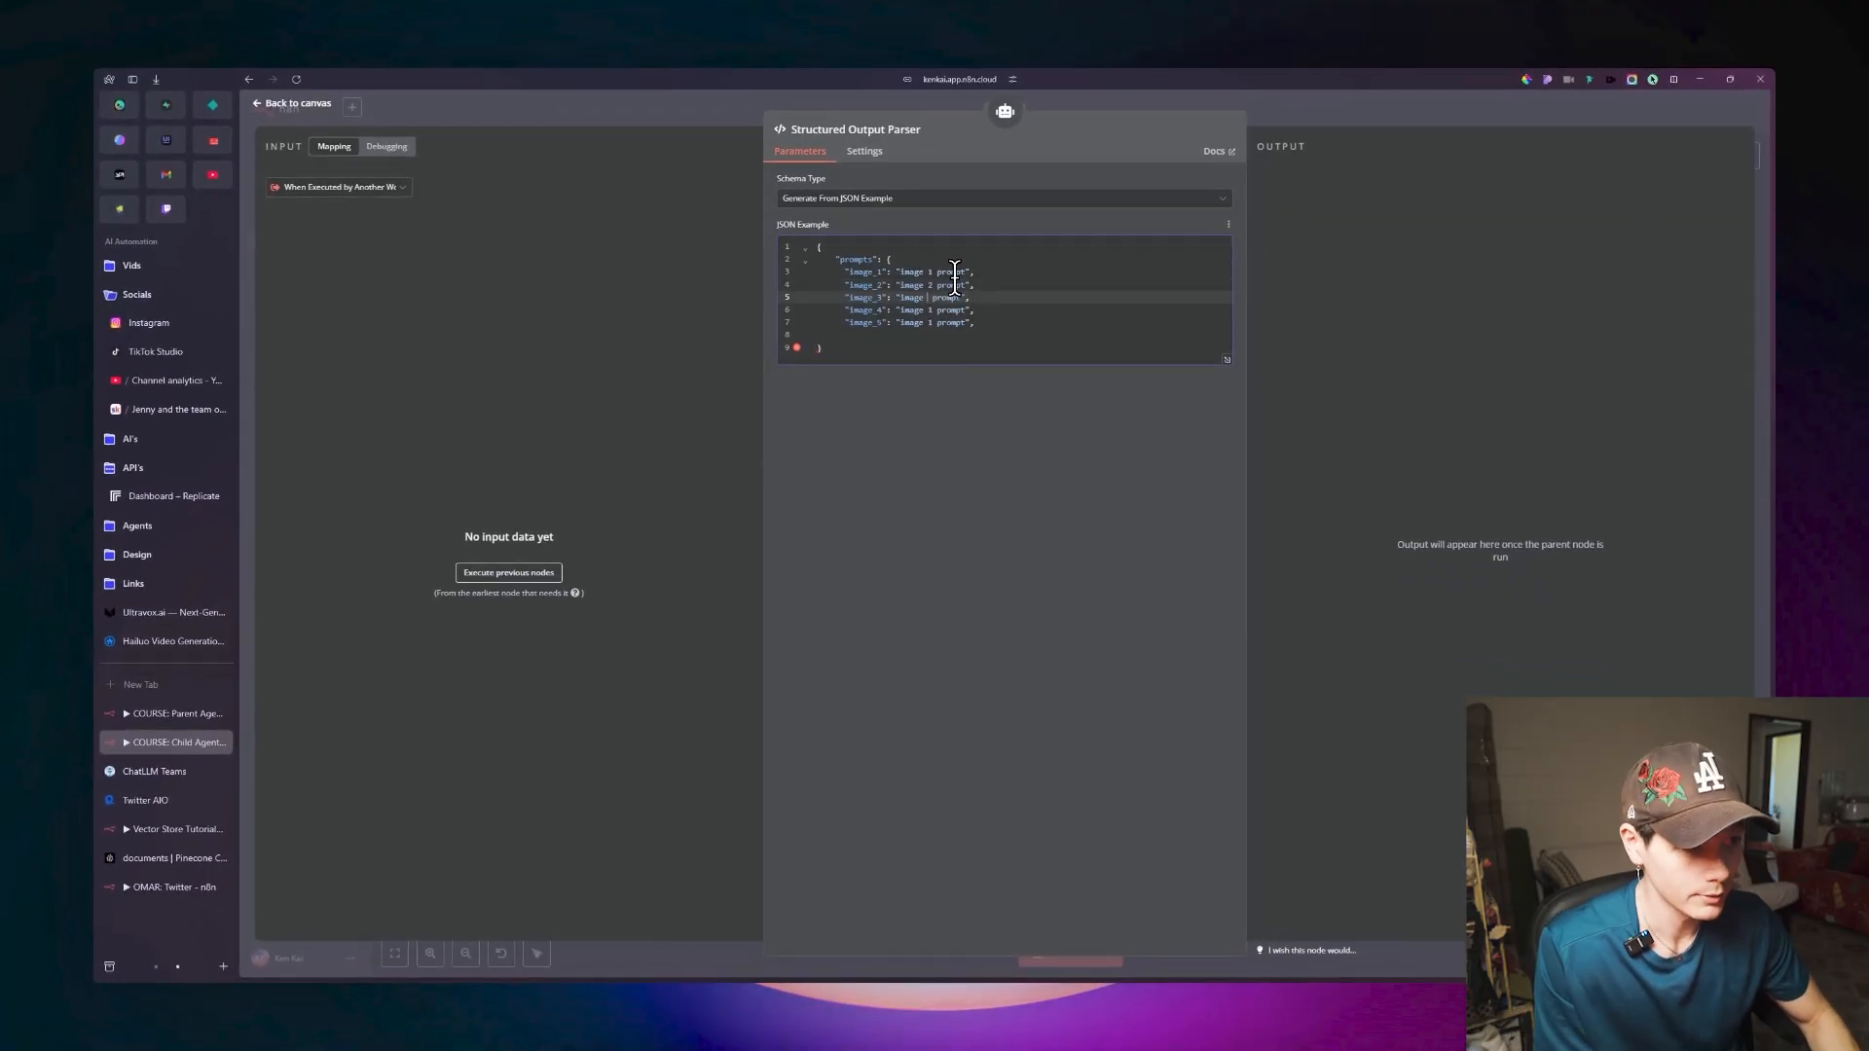
key("Down")
key("Down")
Remove the comma after the image_5 entry and close the prompts object with a brace, then return to the canvas.
key("BackSpace")
type("5")
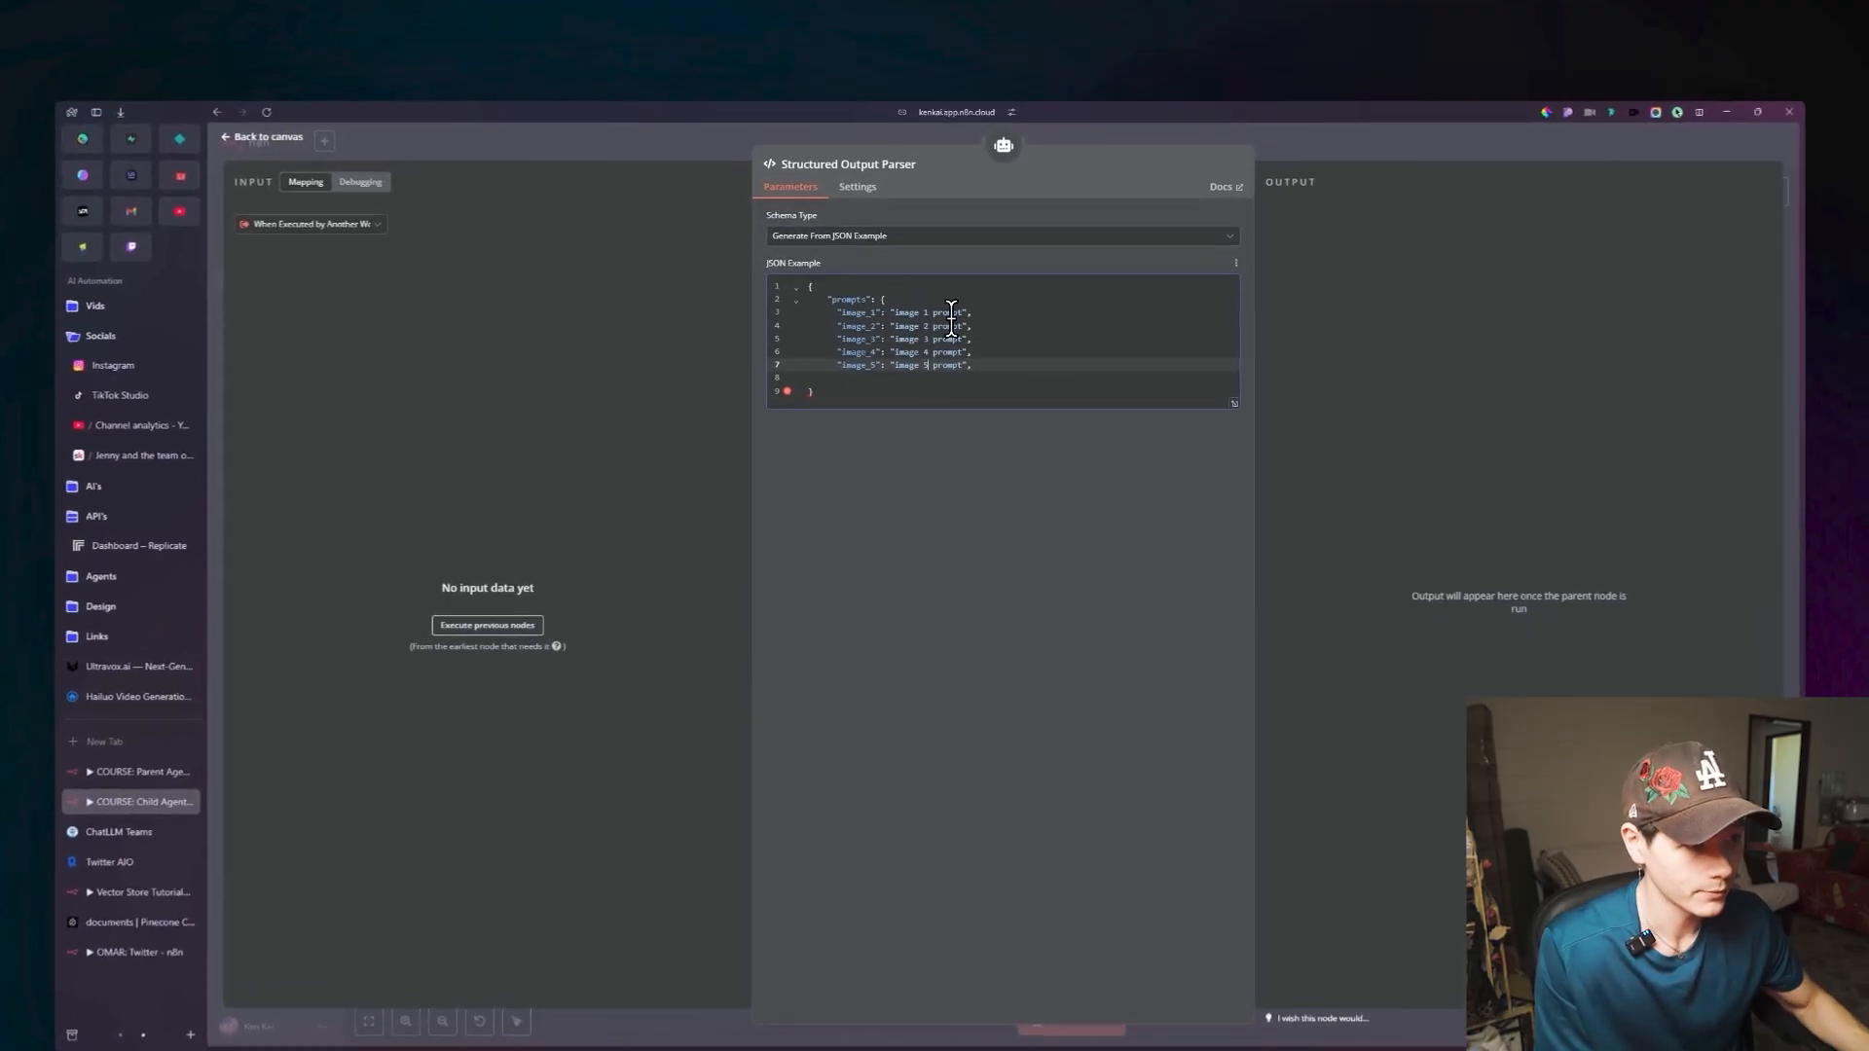
left_click(993, 323)
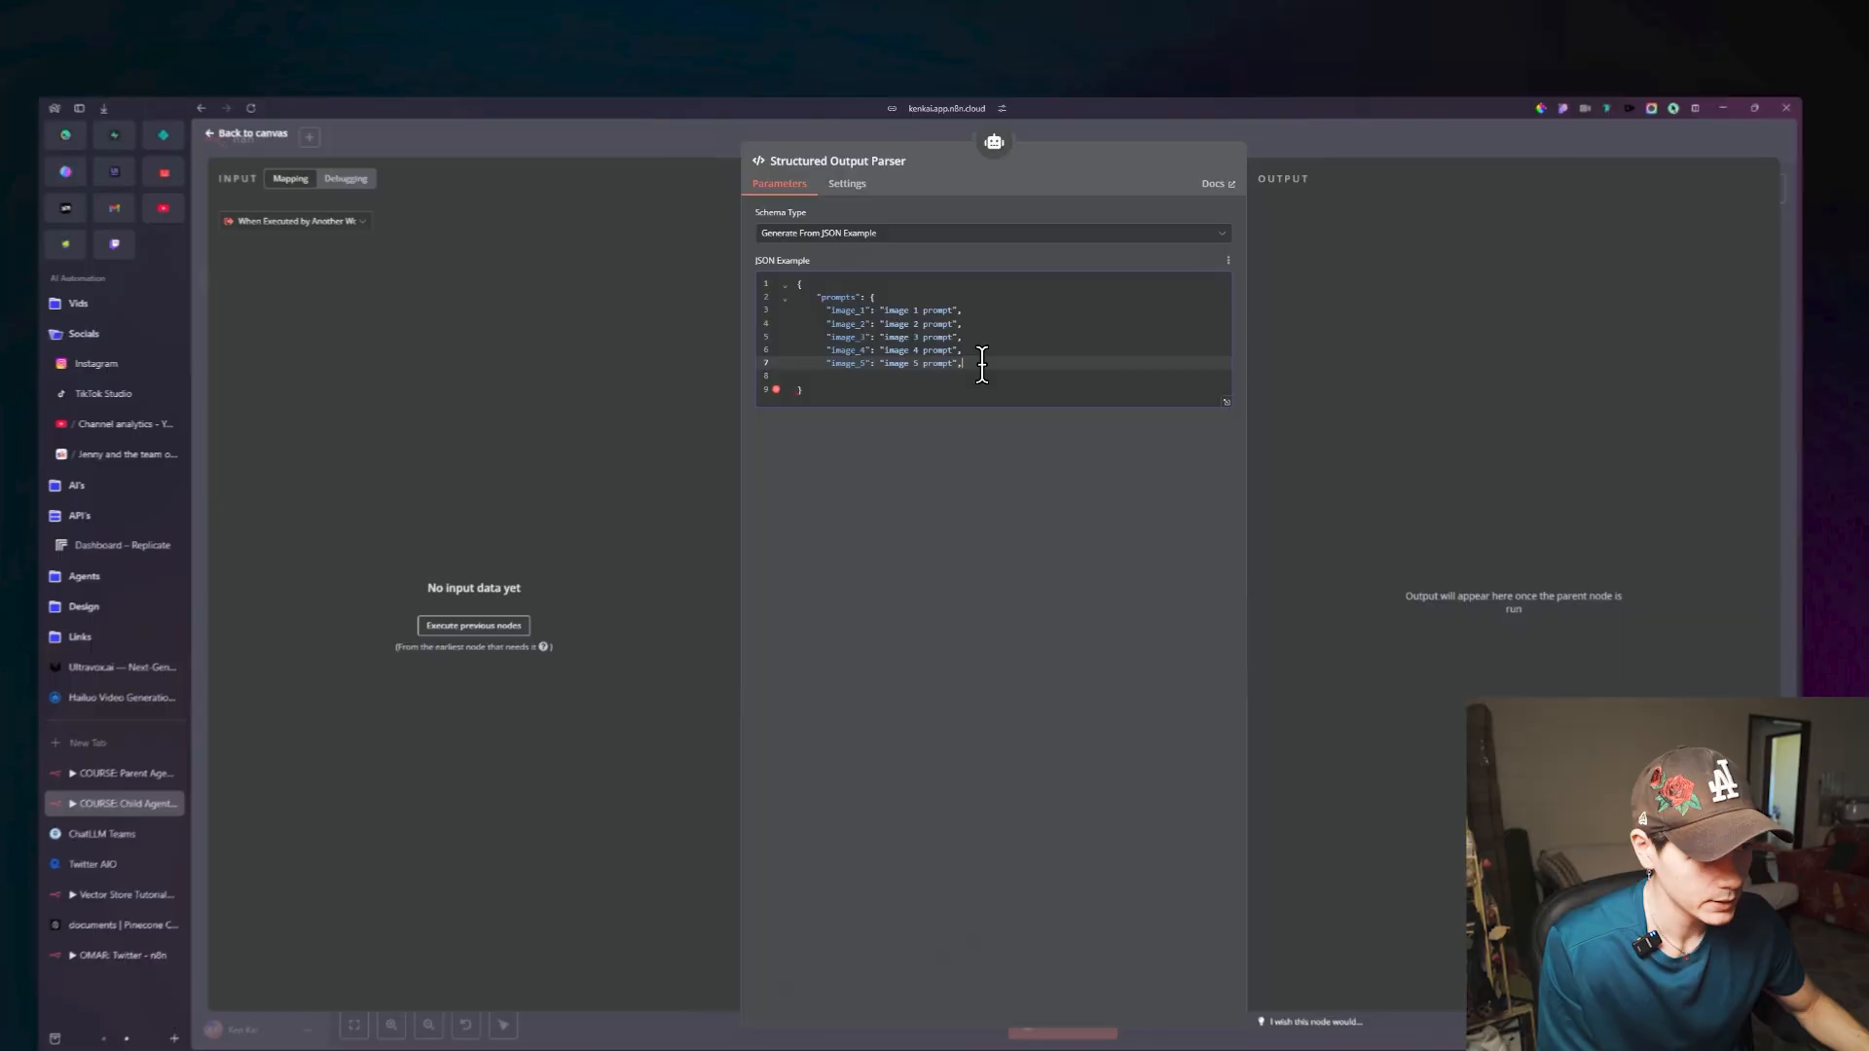
key("BackSpace")
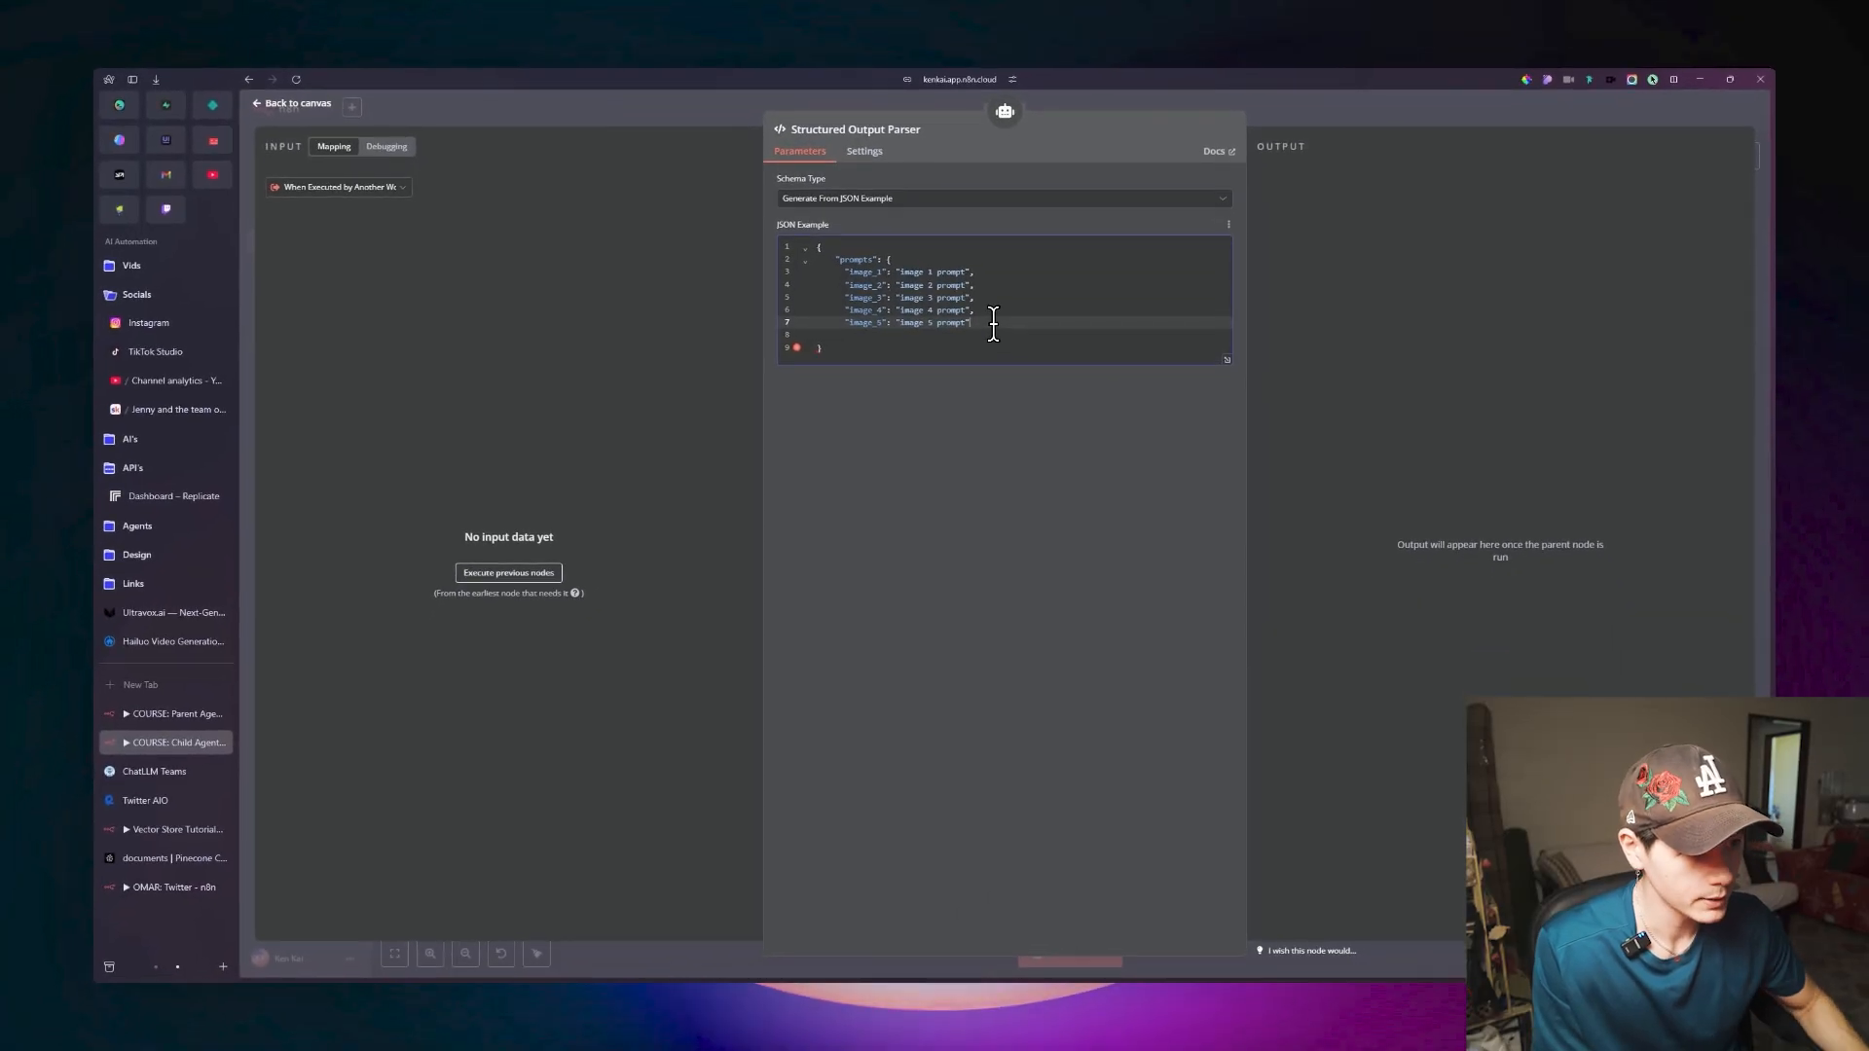
key("Return")
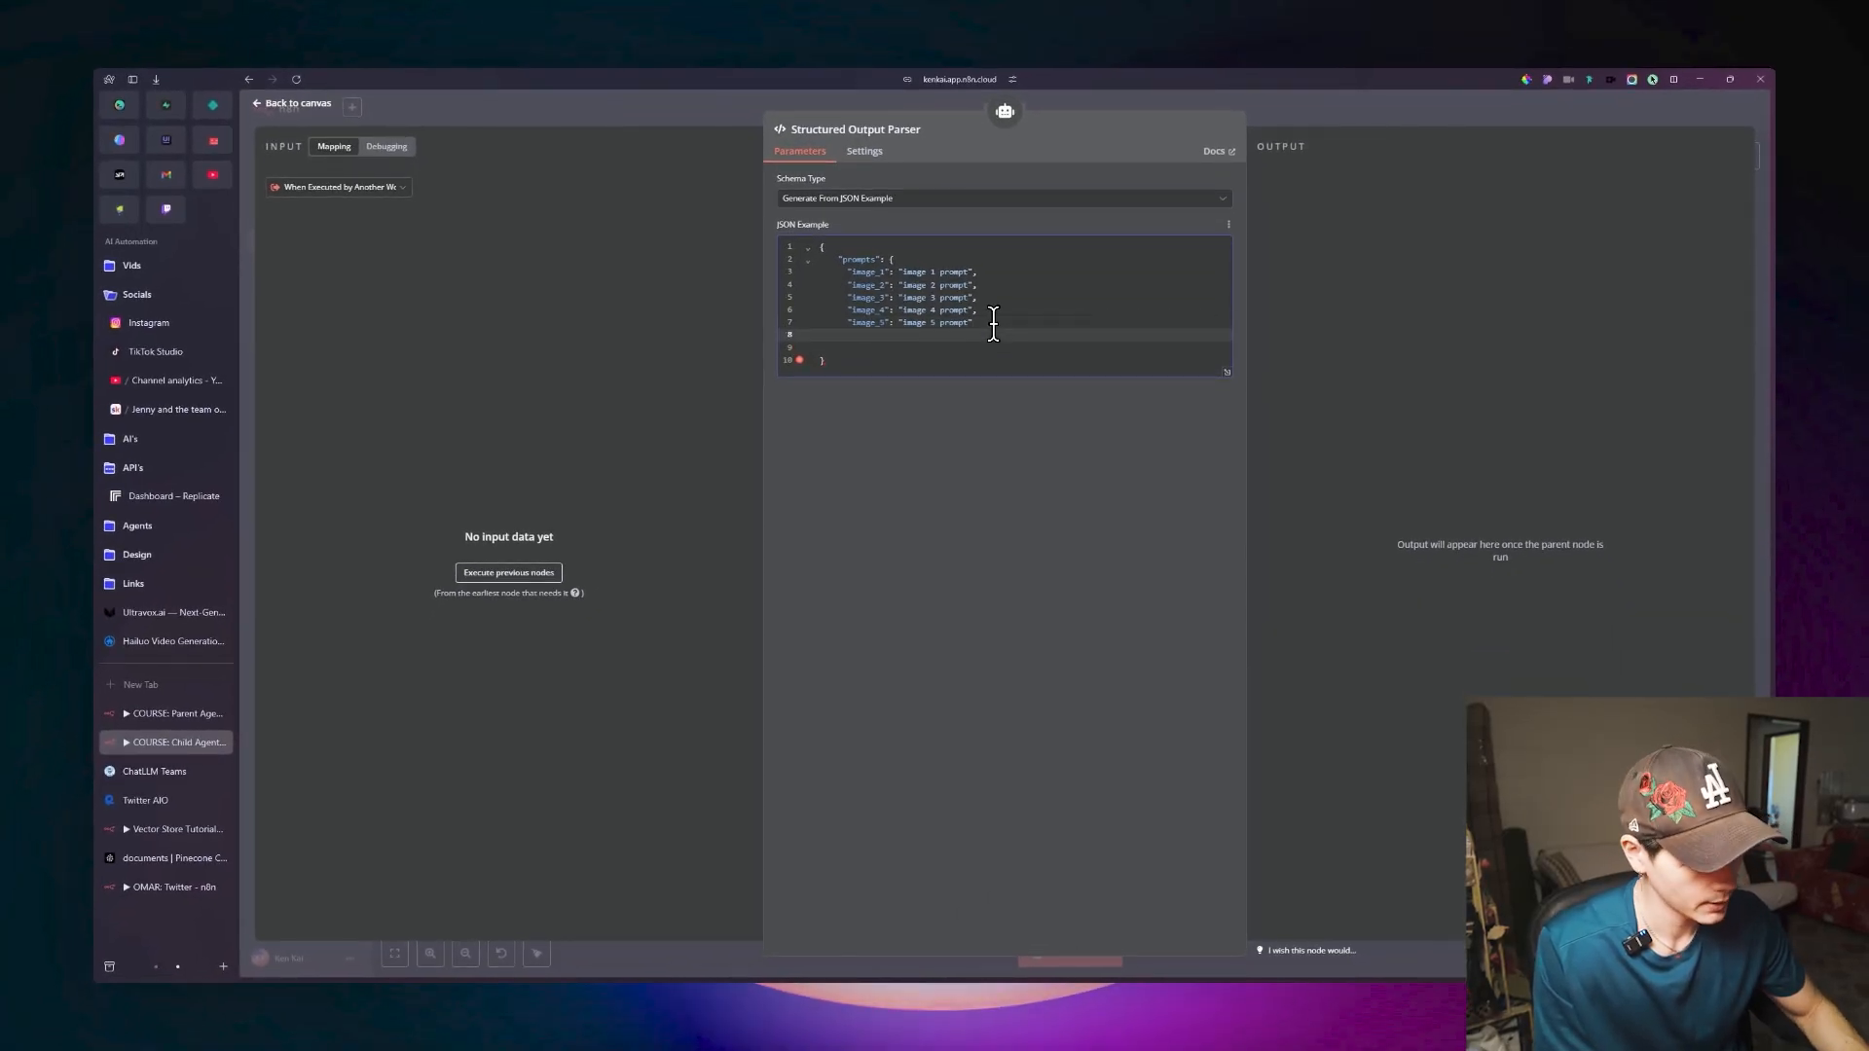
type("}")
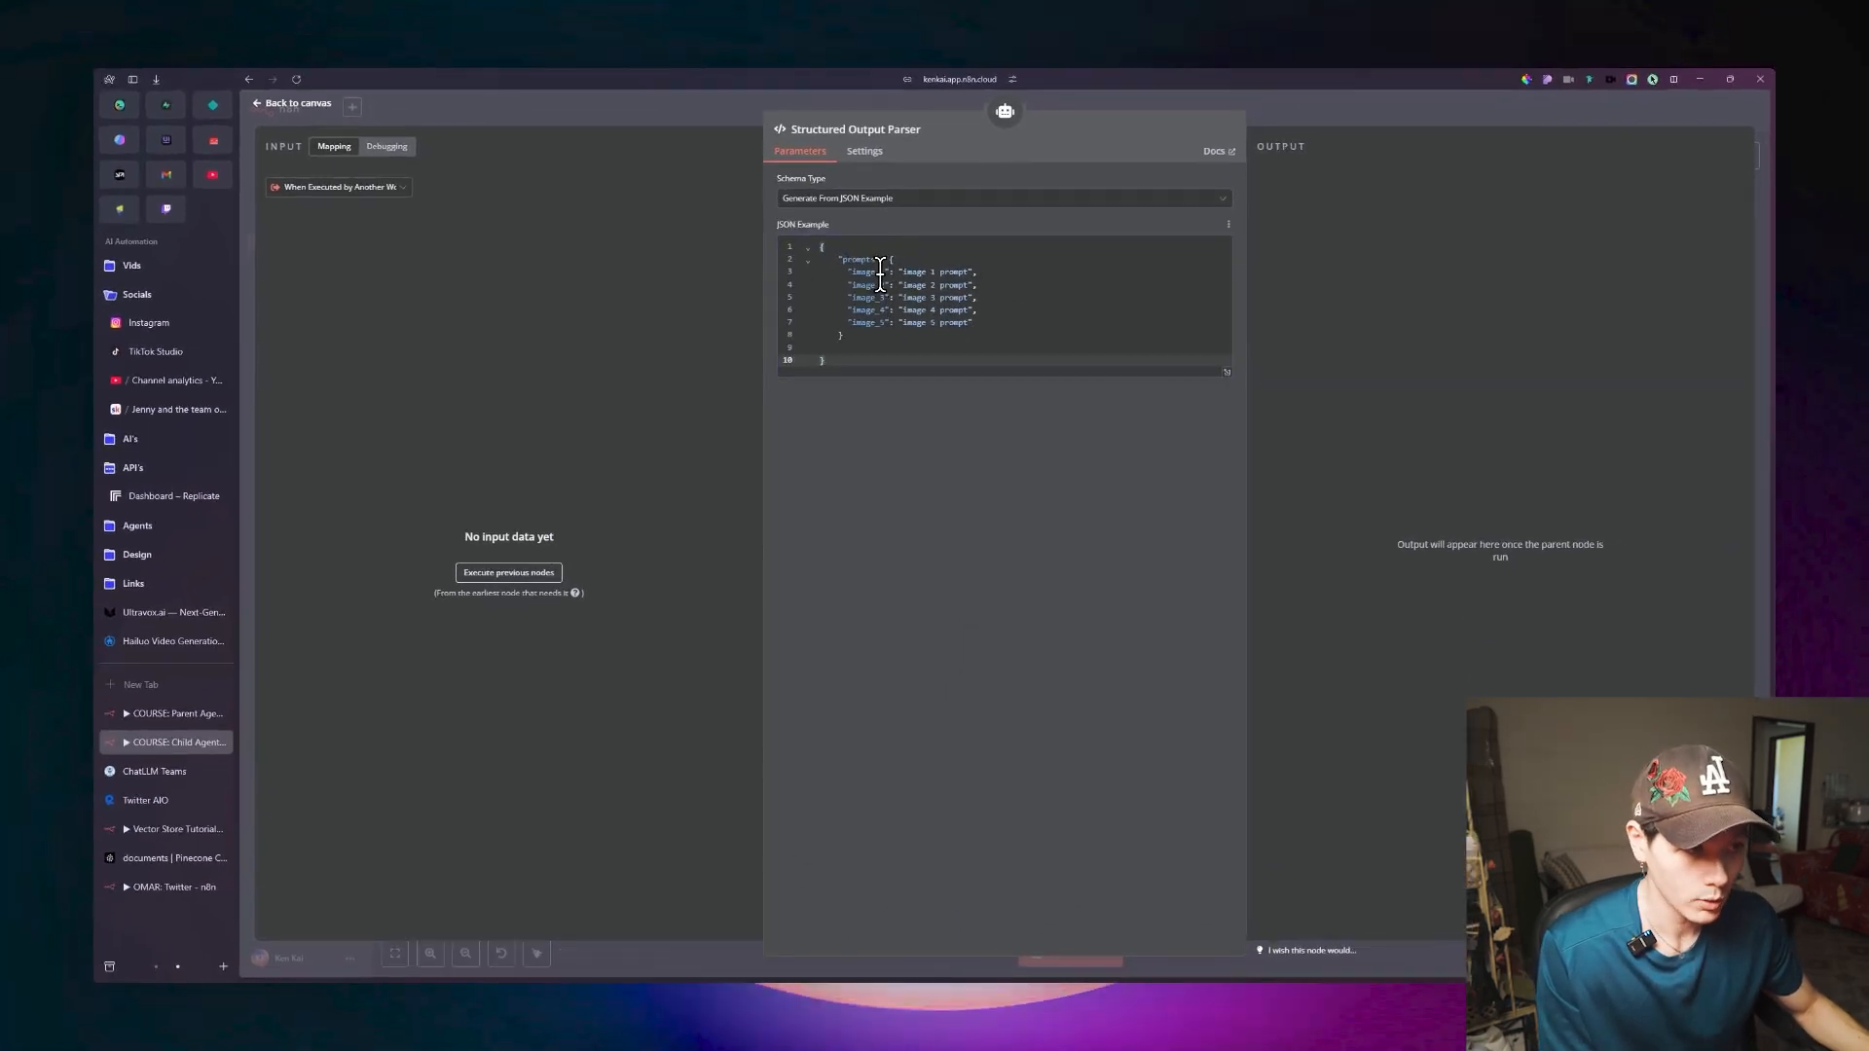
double_click(870, 259)
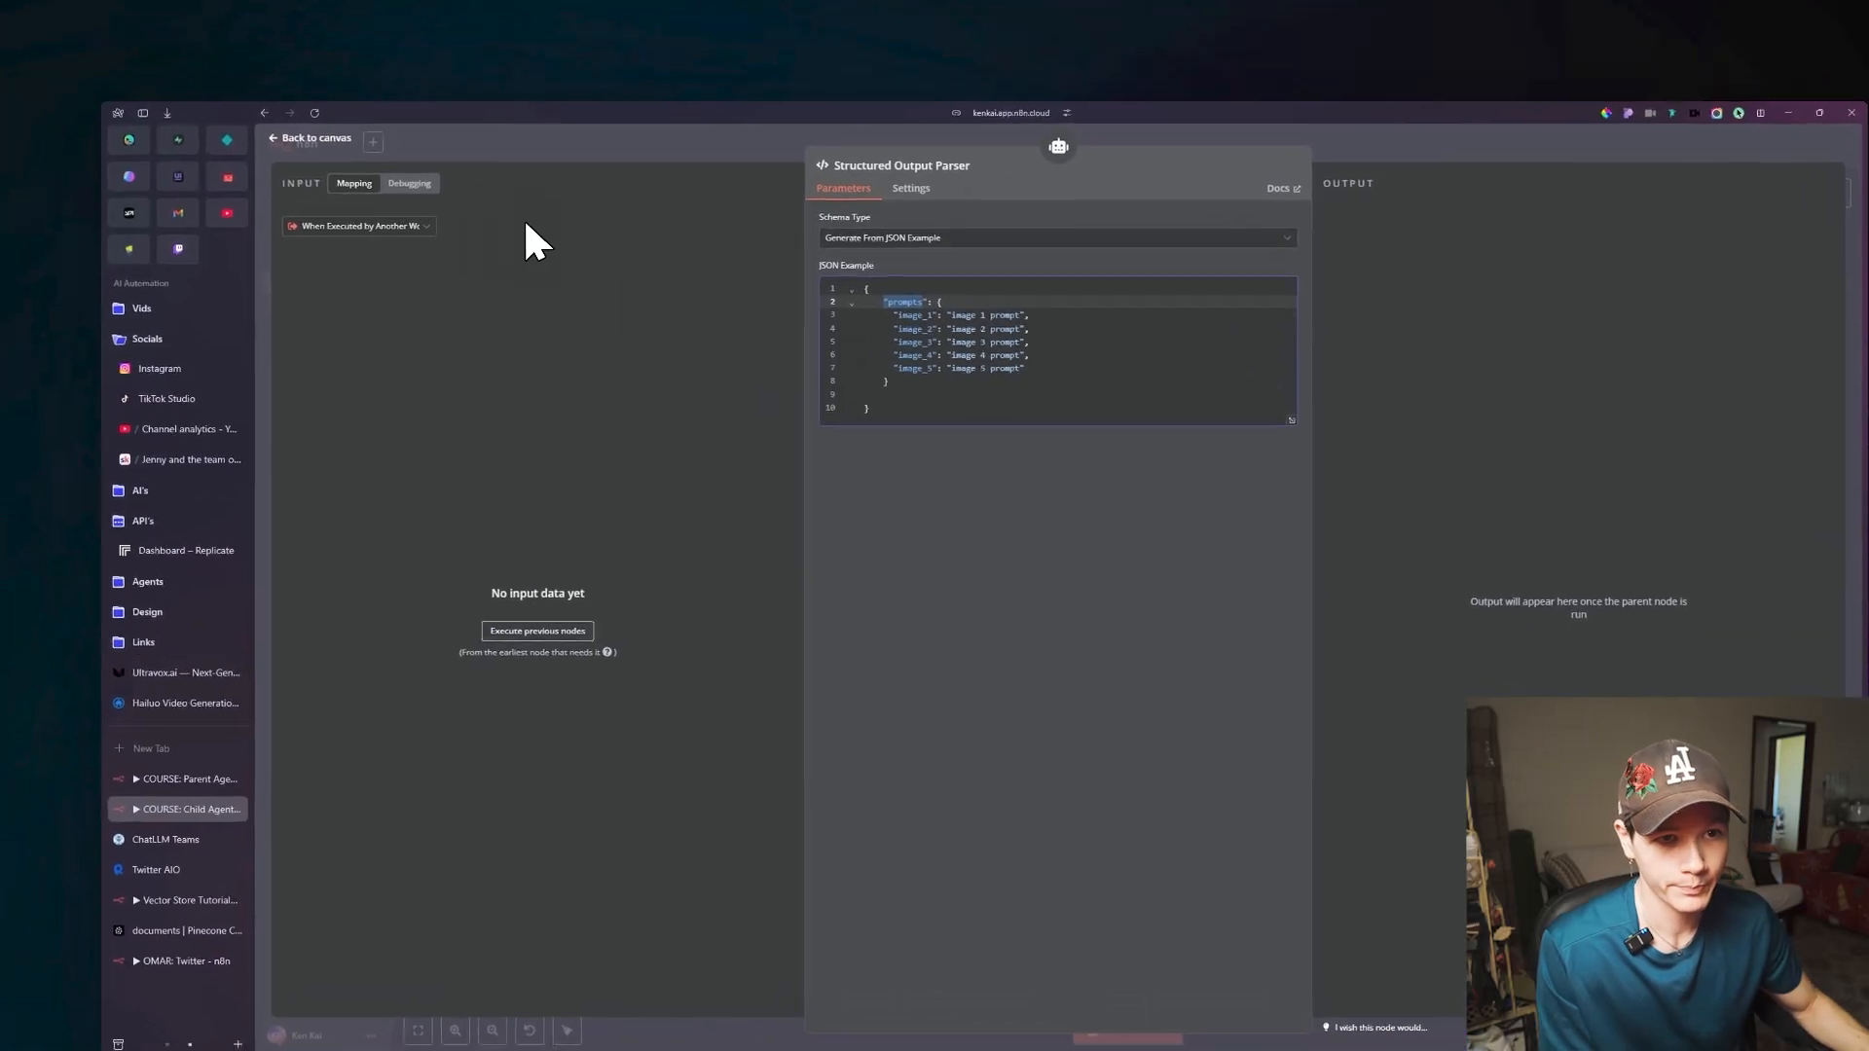
left_click(414, 192)
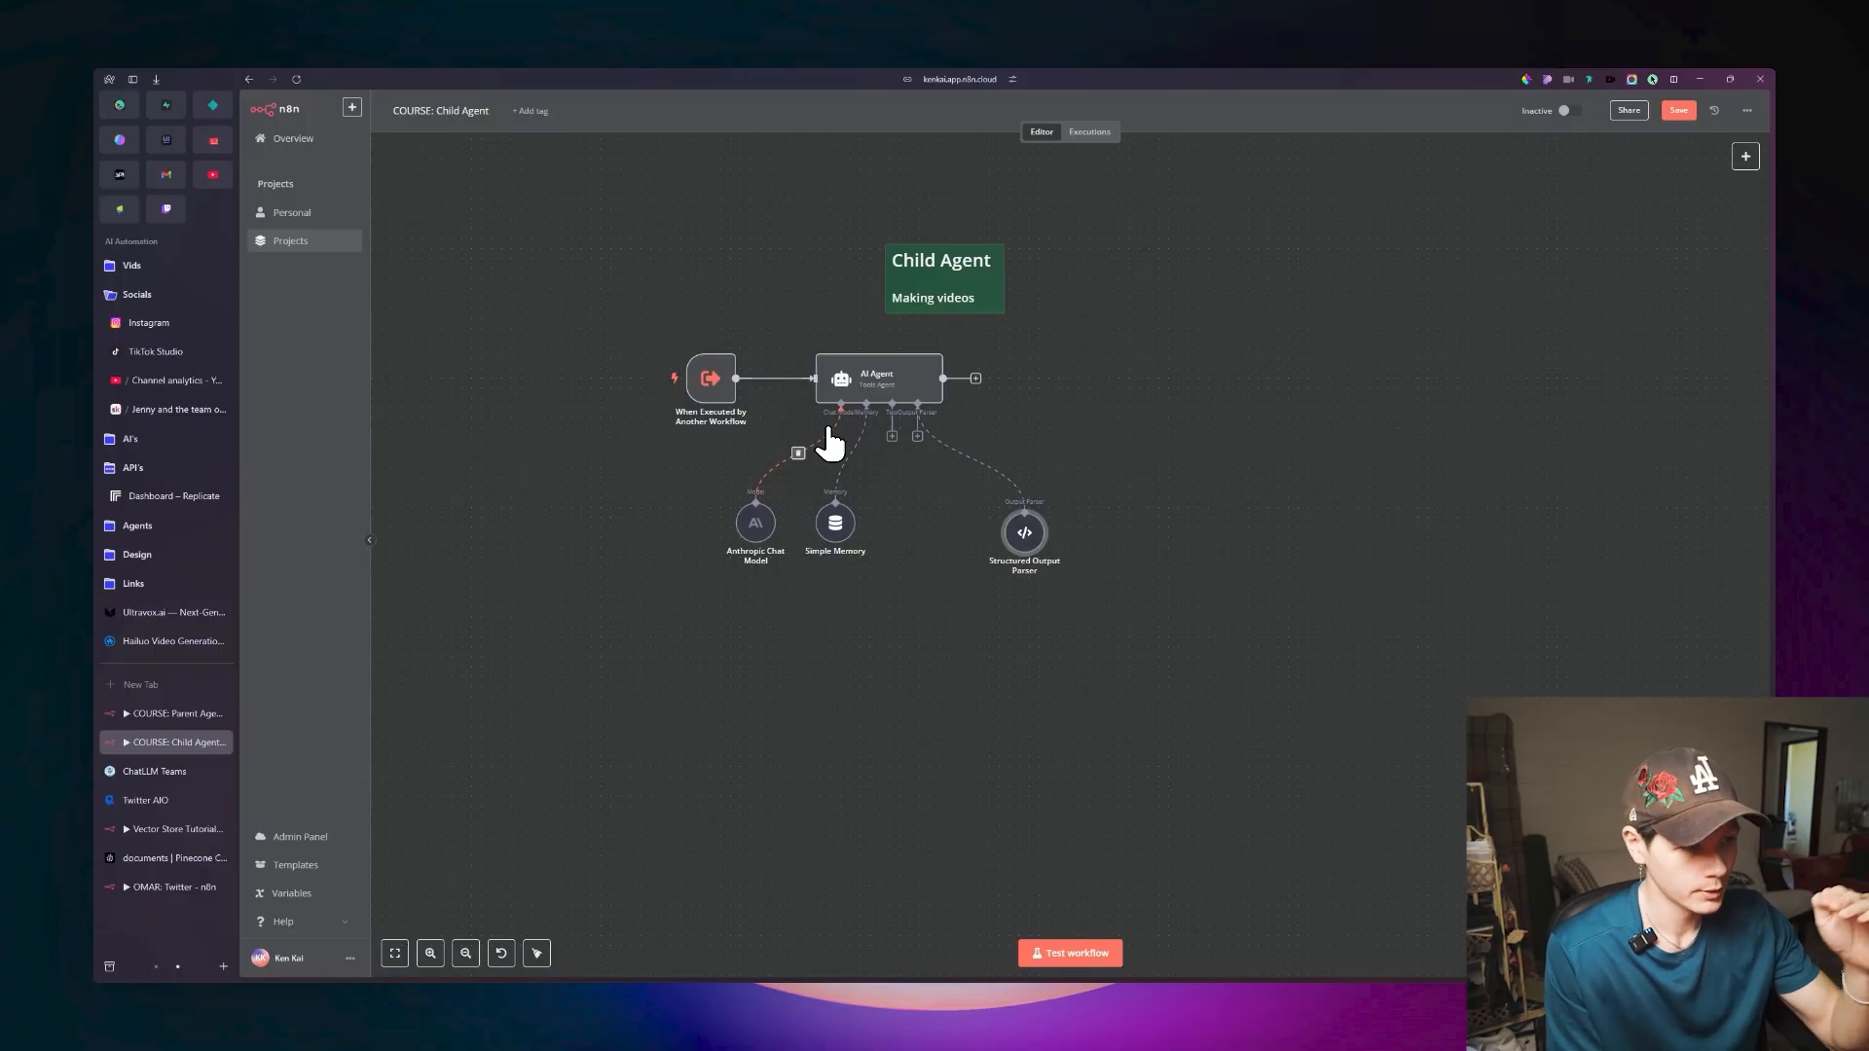
Spread out the Anthropic Chat Model, Simple Memory and Structured Output Parser nodes beneath the Child Agent's AI Agent node.
left_click_drag(755, 526, 706, 534)
left_click_drag(830, 528, 823, 541)
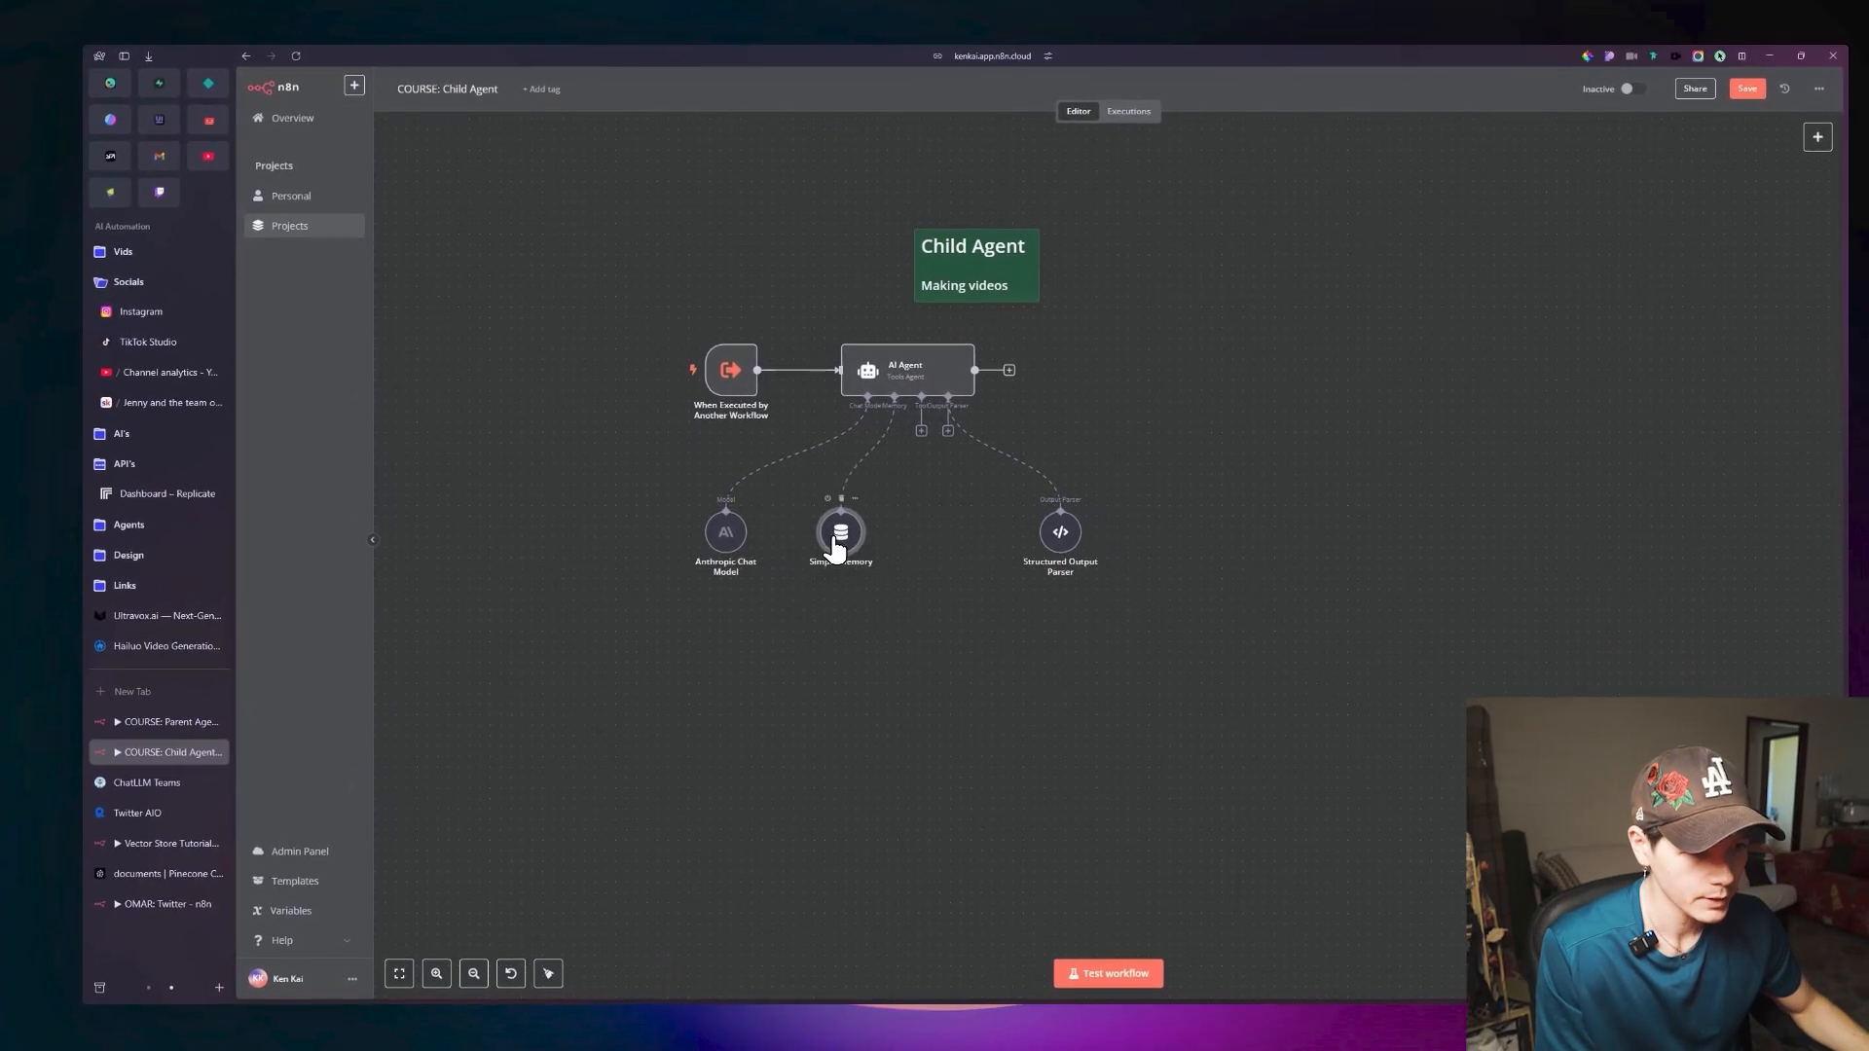
left_click_drag(1057, 539, 994, 539)
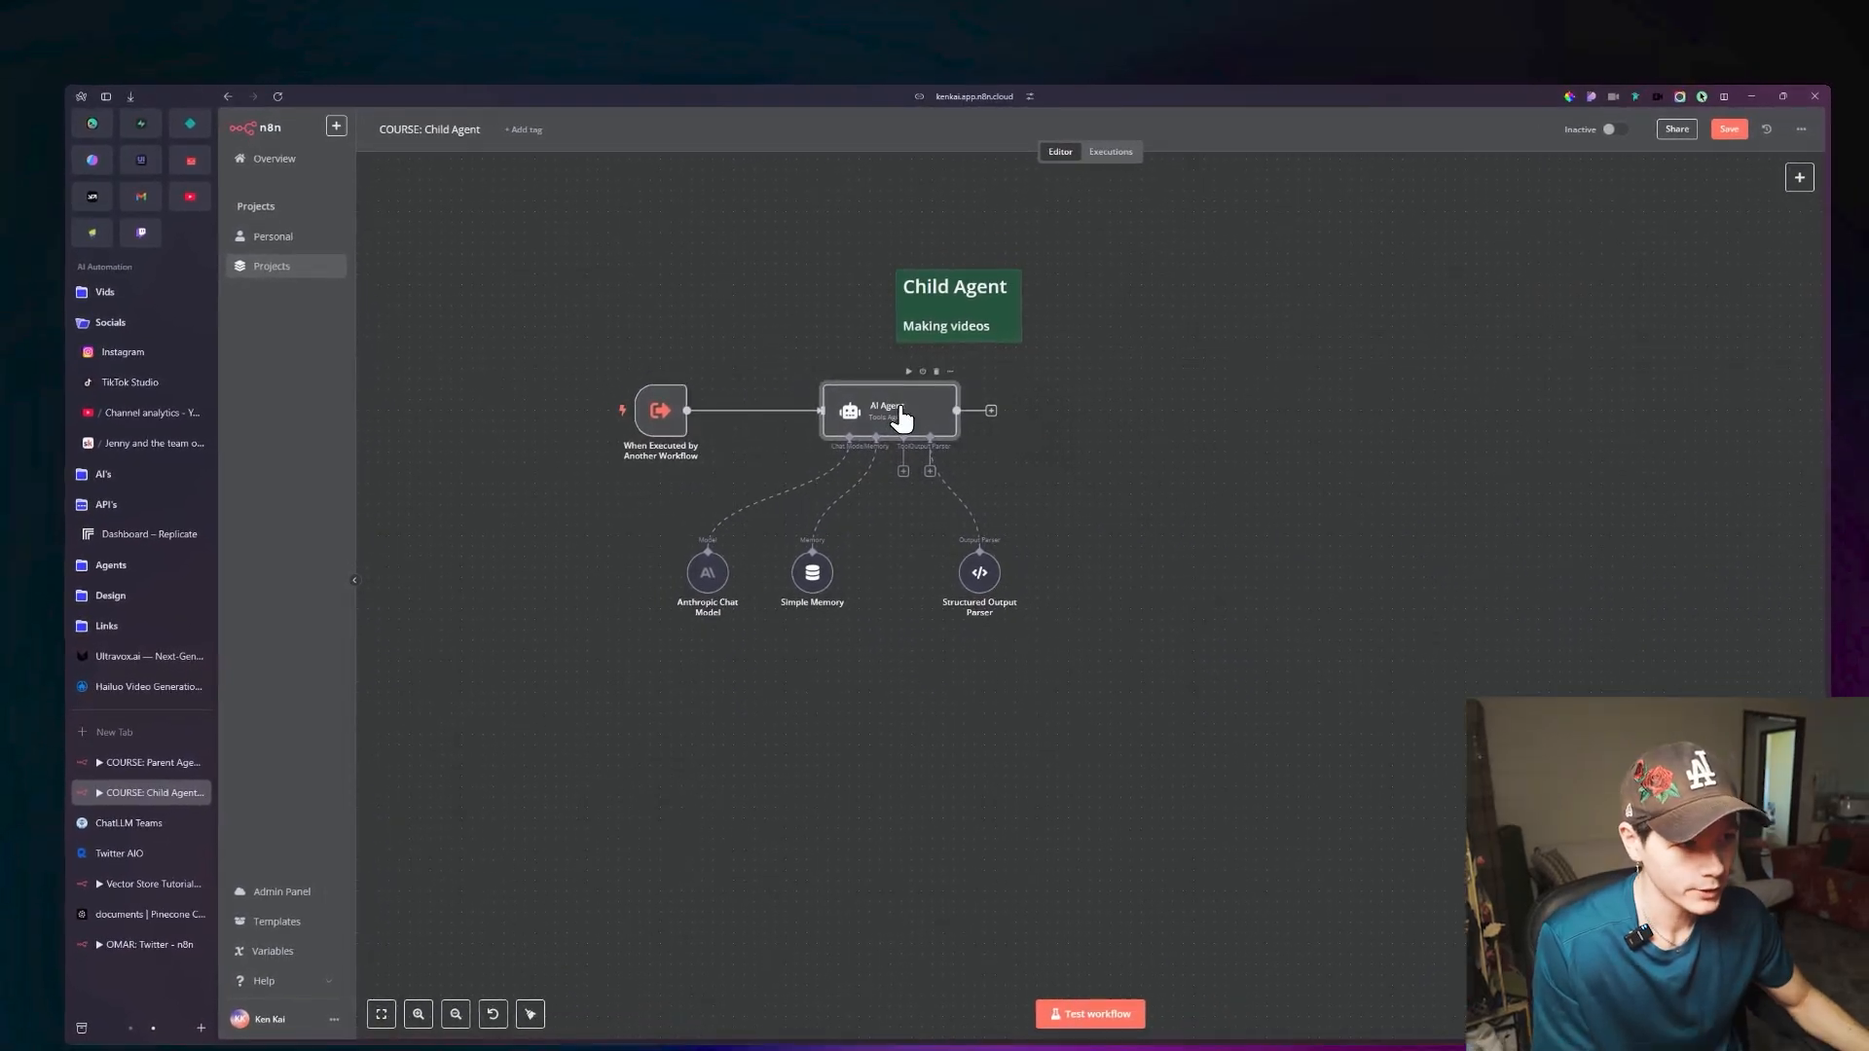
double_click(837, 403)
key("Escape")
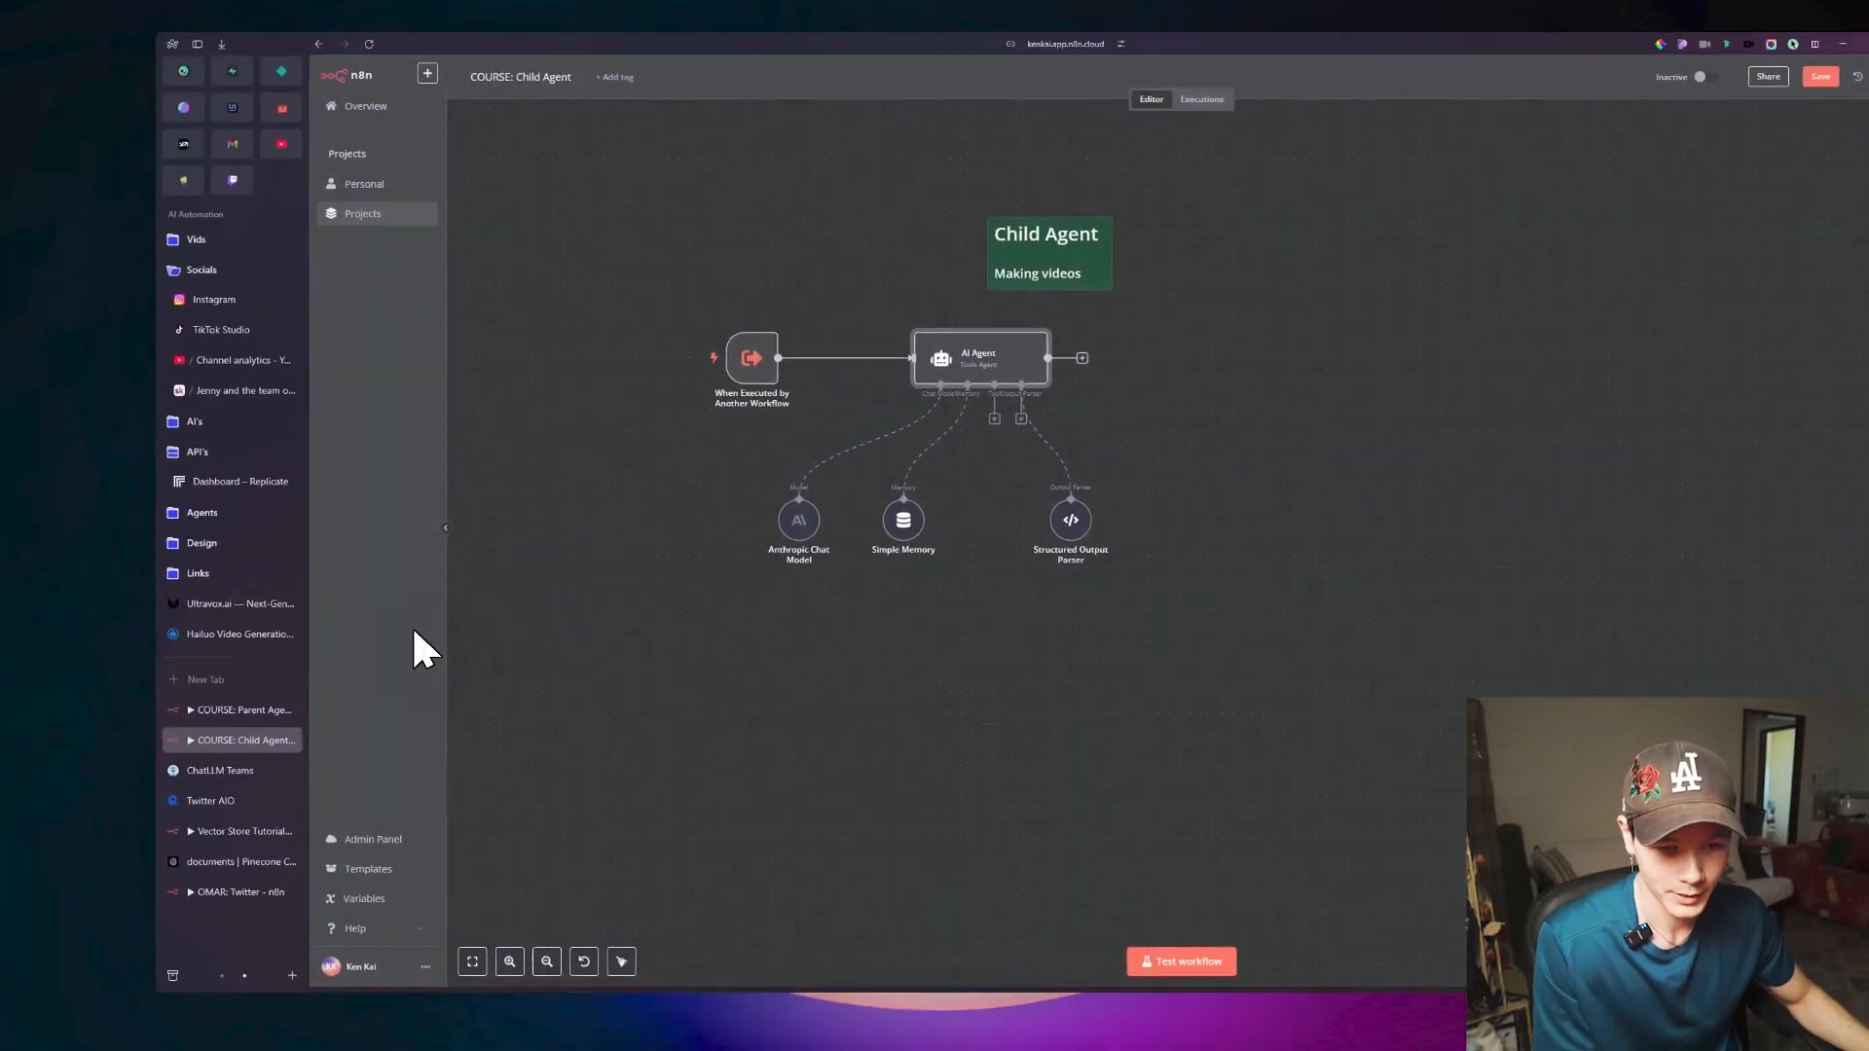
In the Parent Agent workflow, move the chat message trigger slightly farther from the AI Agent node.
left_click(169, 763)
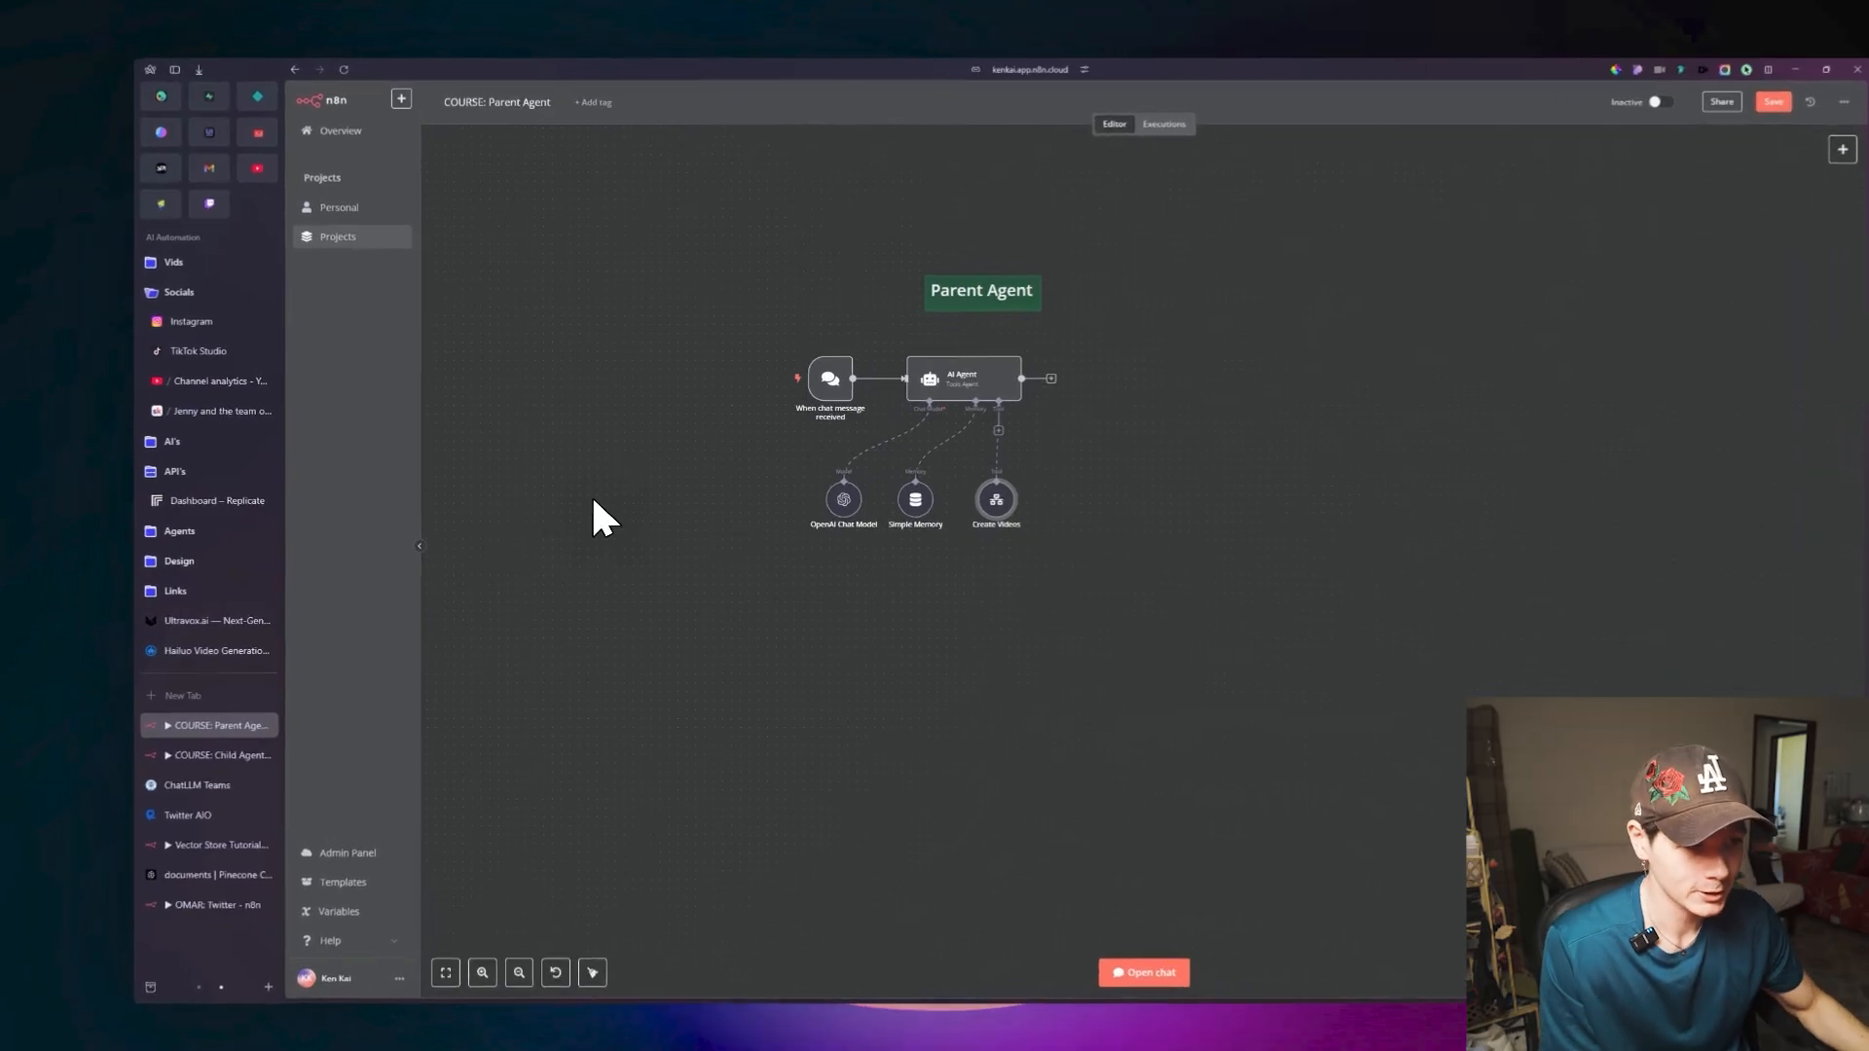
left_click_drag(790, 407, 753, 407)
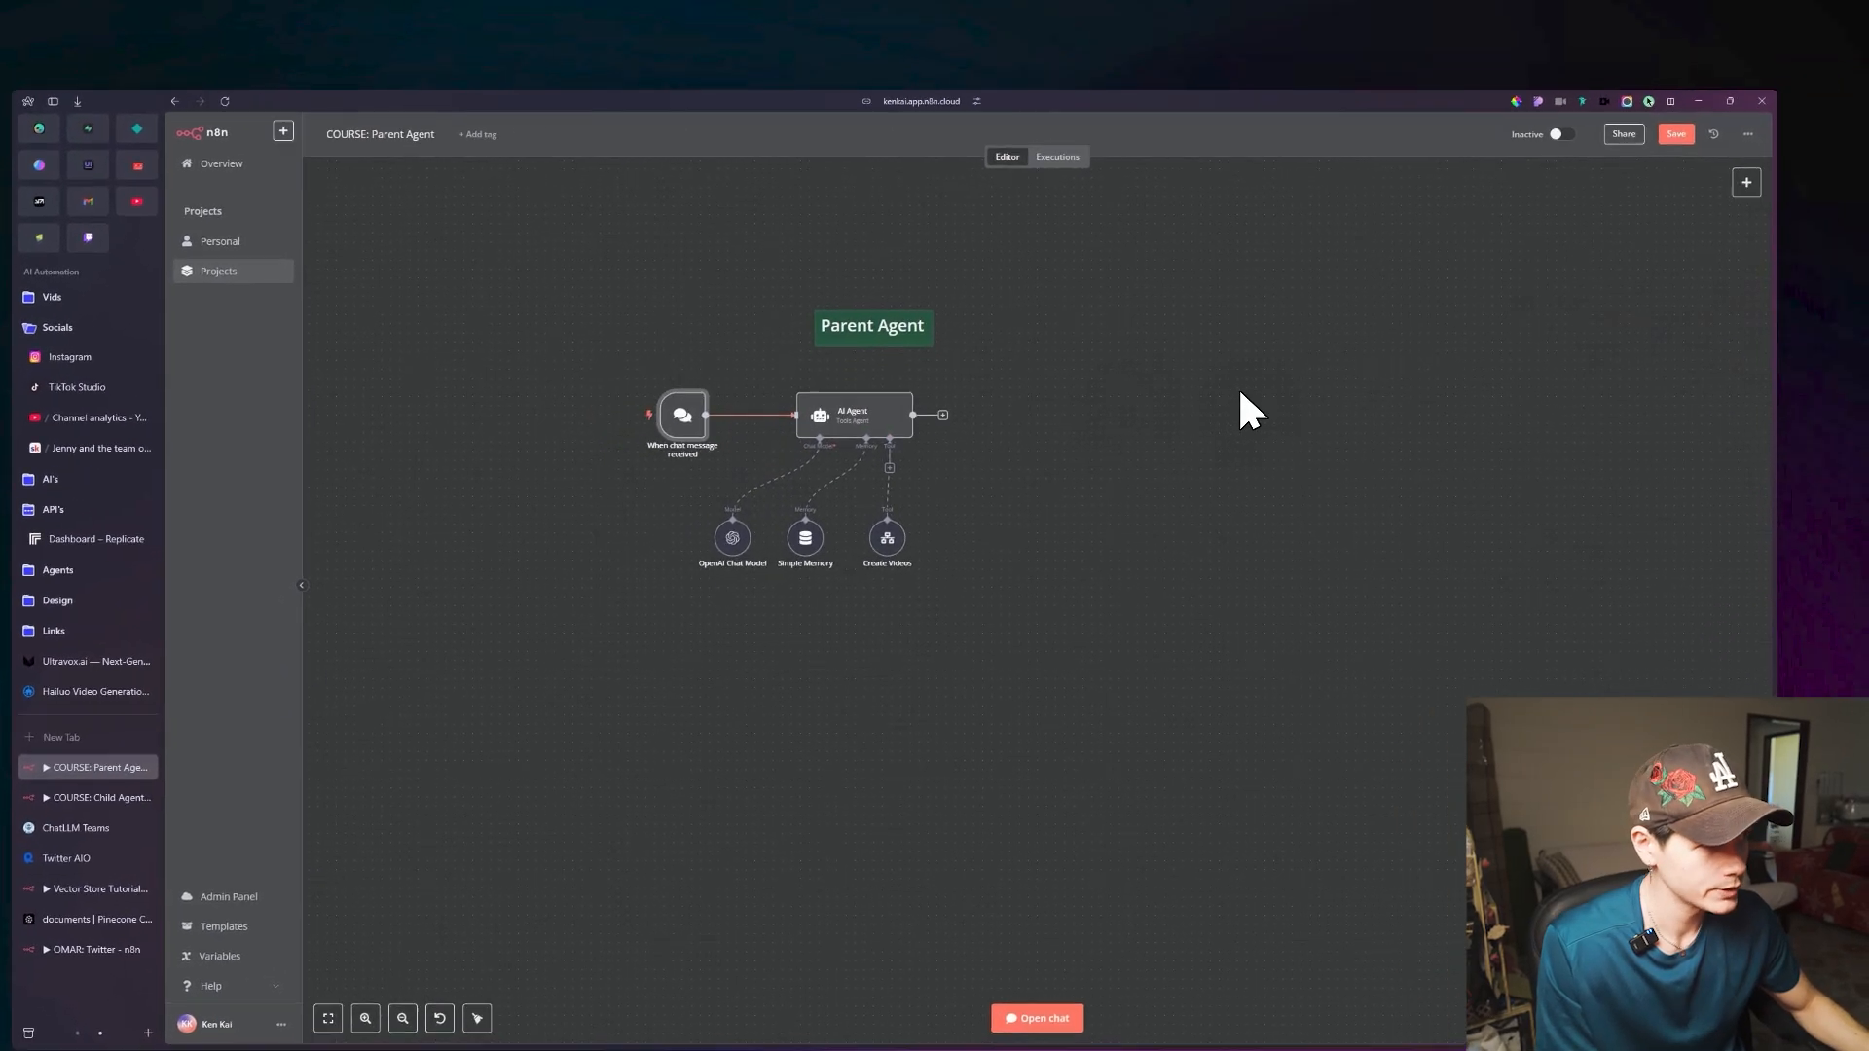
left_click(360, 710)
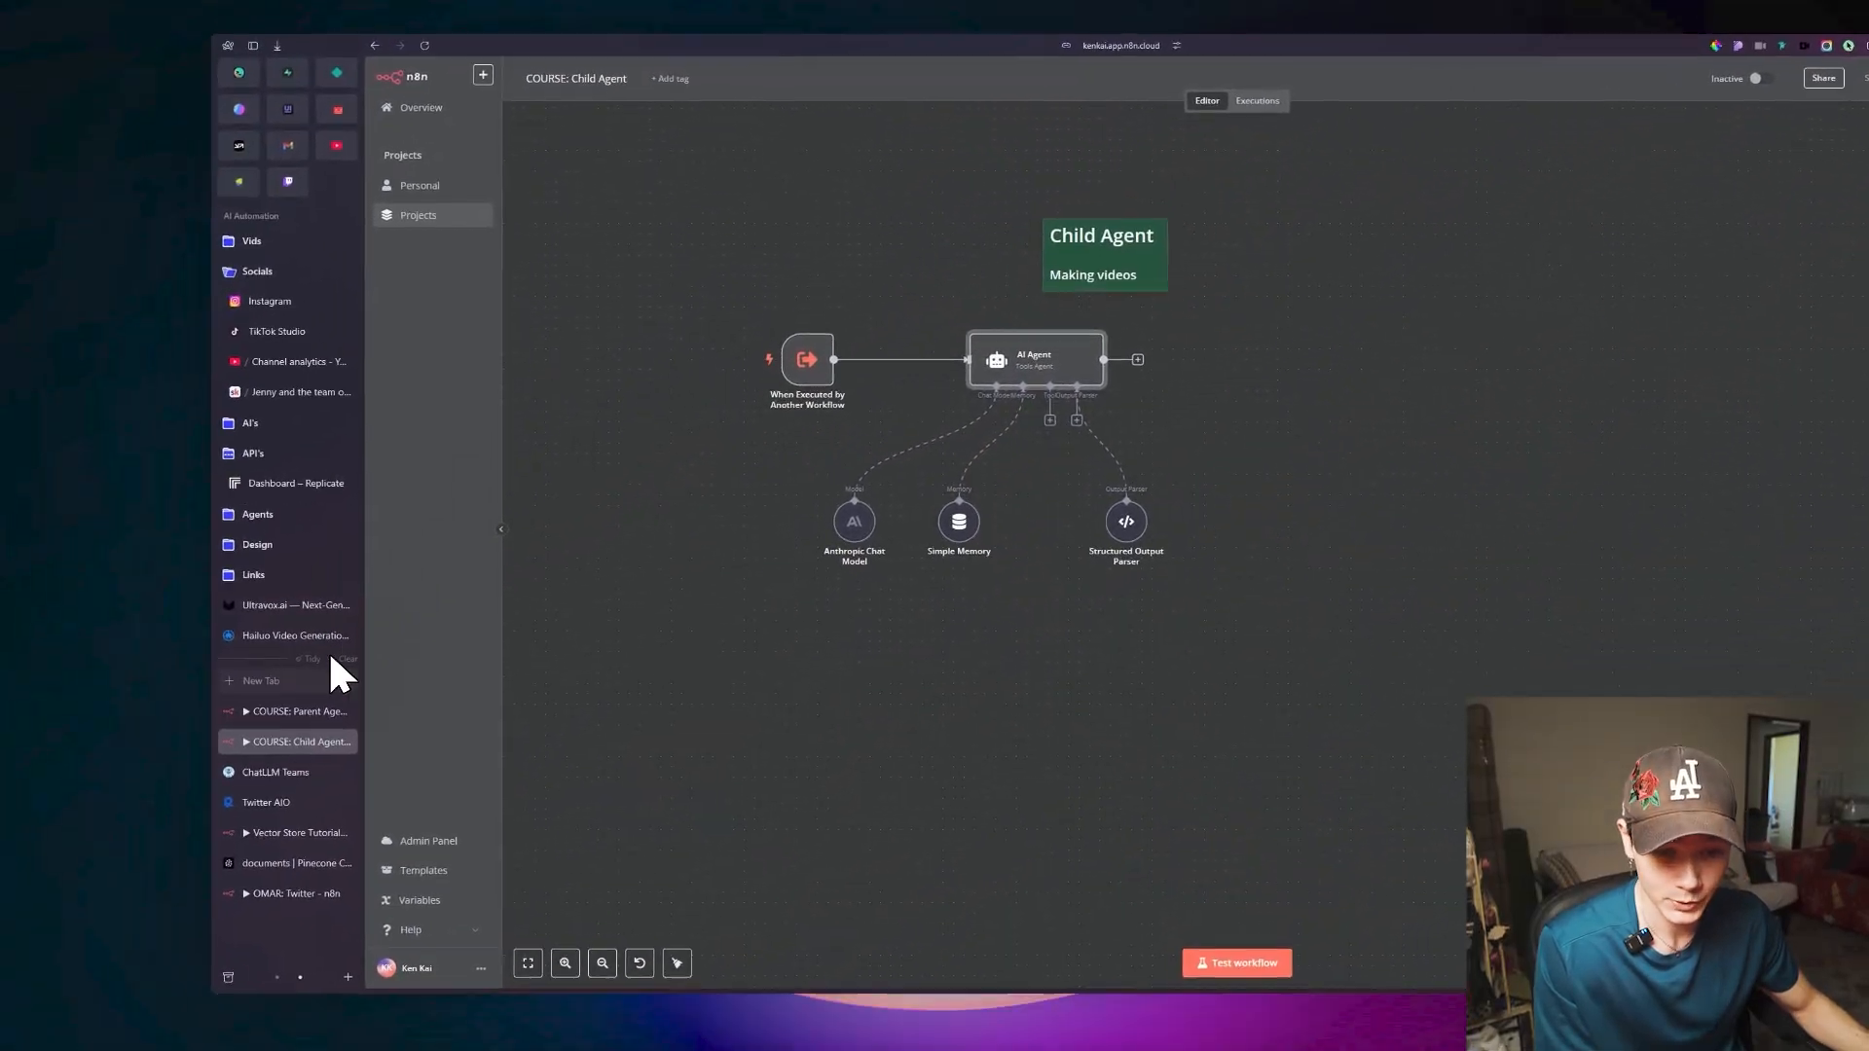
left_click(62, 779)
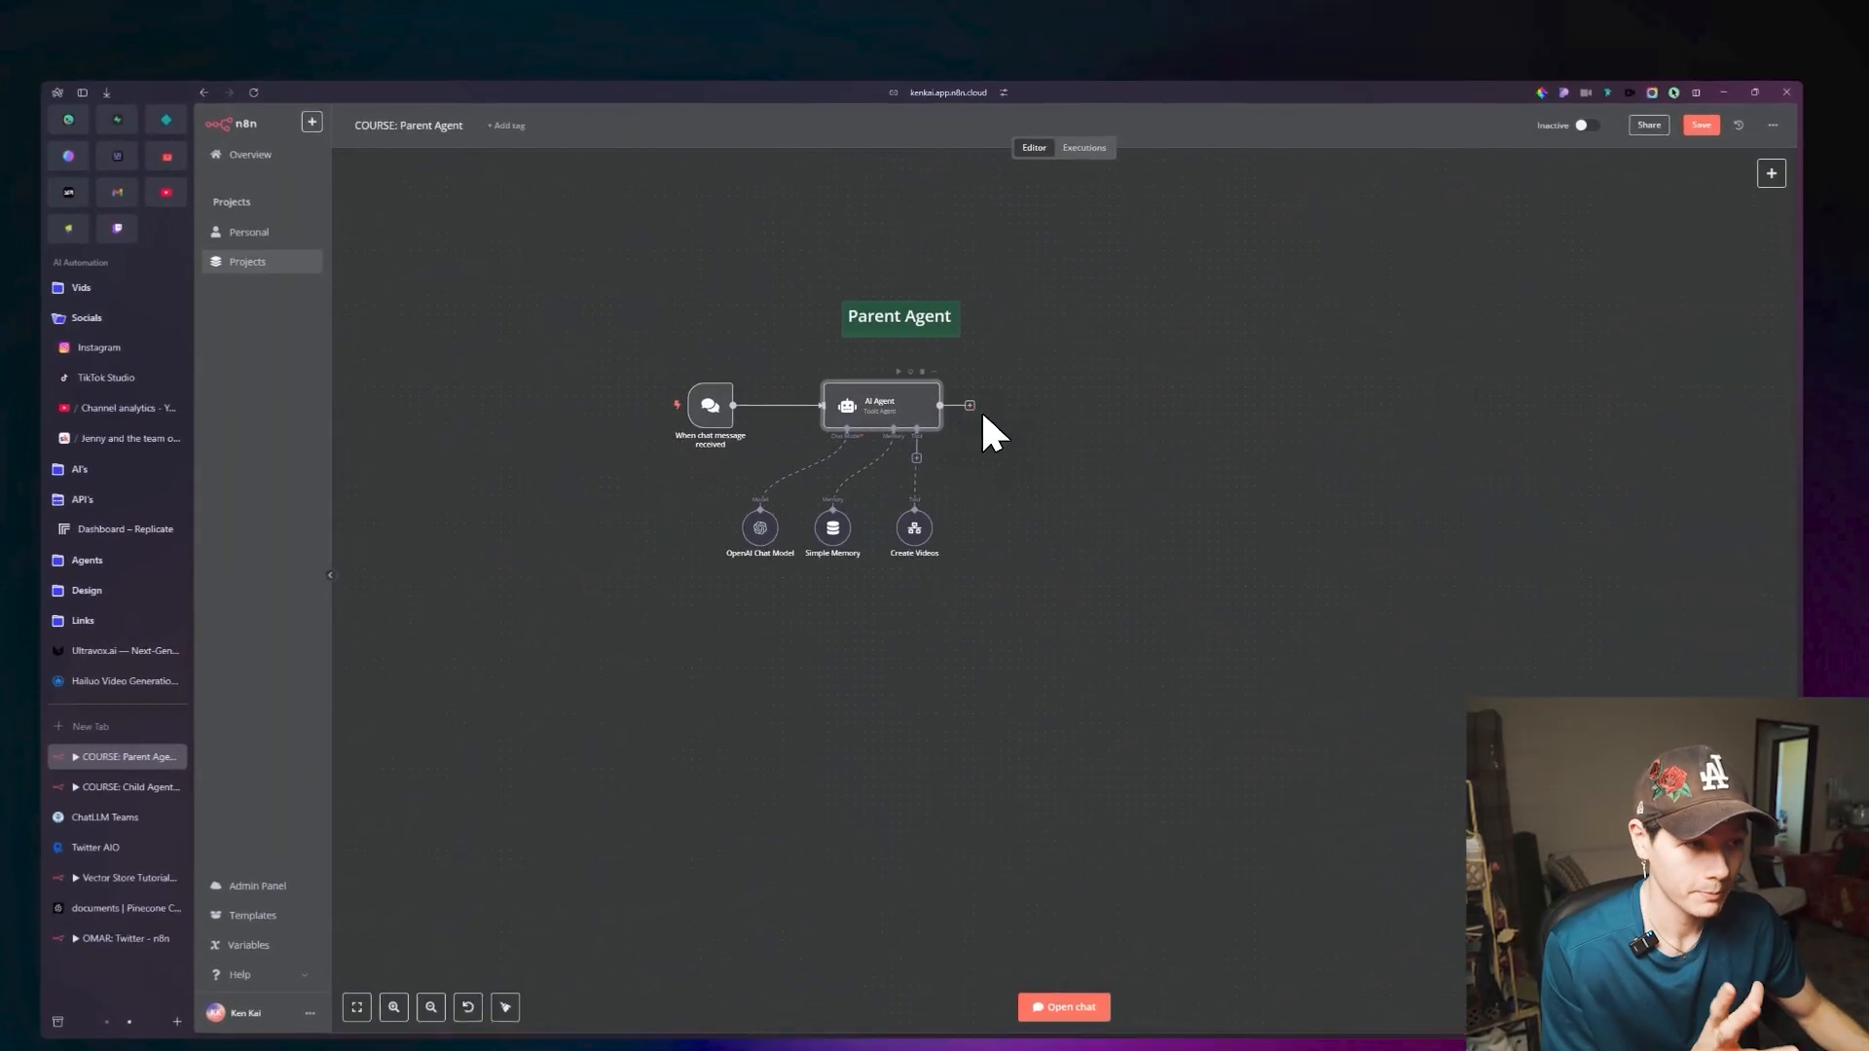
Add an expression System Message to the Parent Agent's AI Agent: "You are a helpful assistant. You will be routing user queries to the correct tool.".
double_click(934, 414)
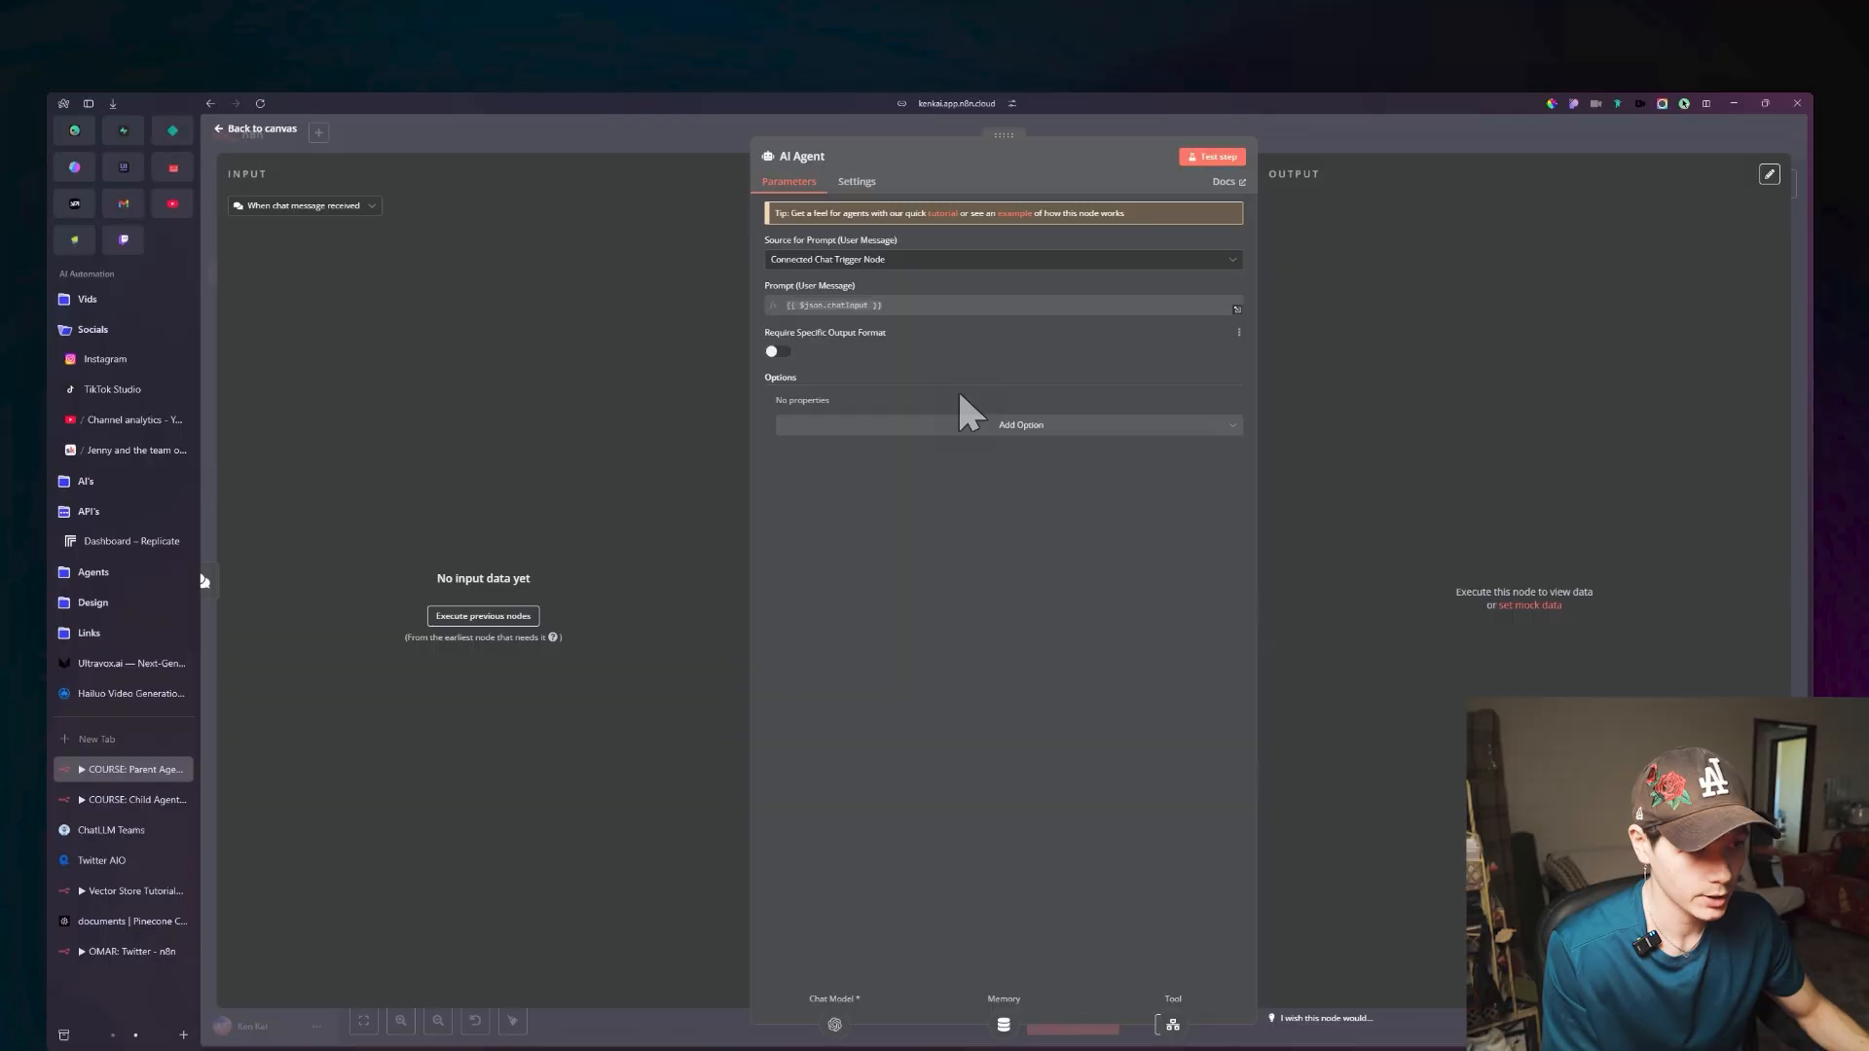
left_click(962, 419)
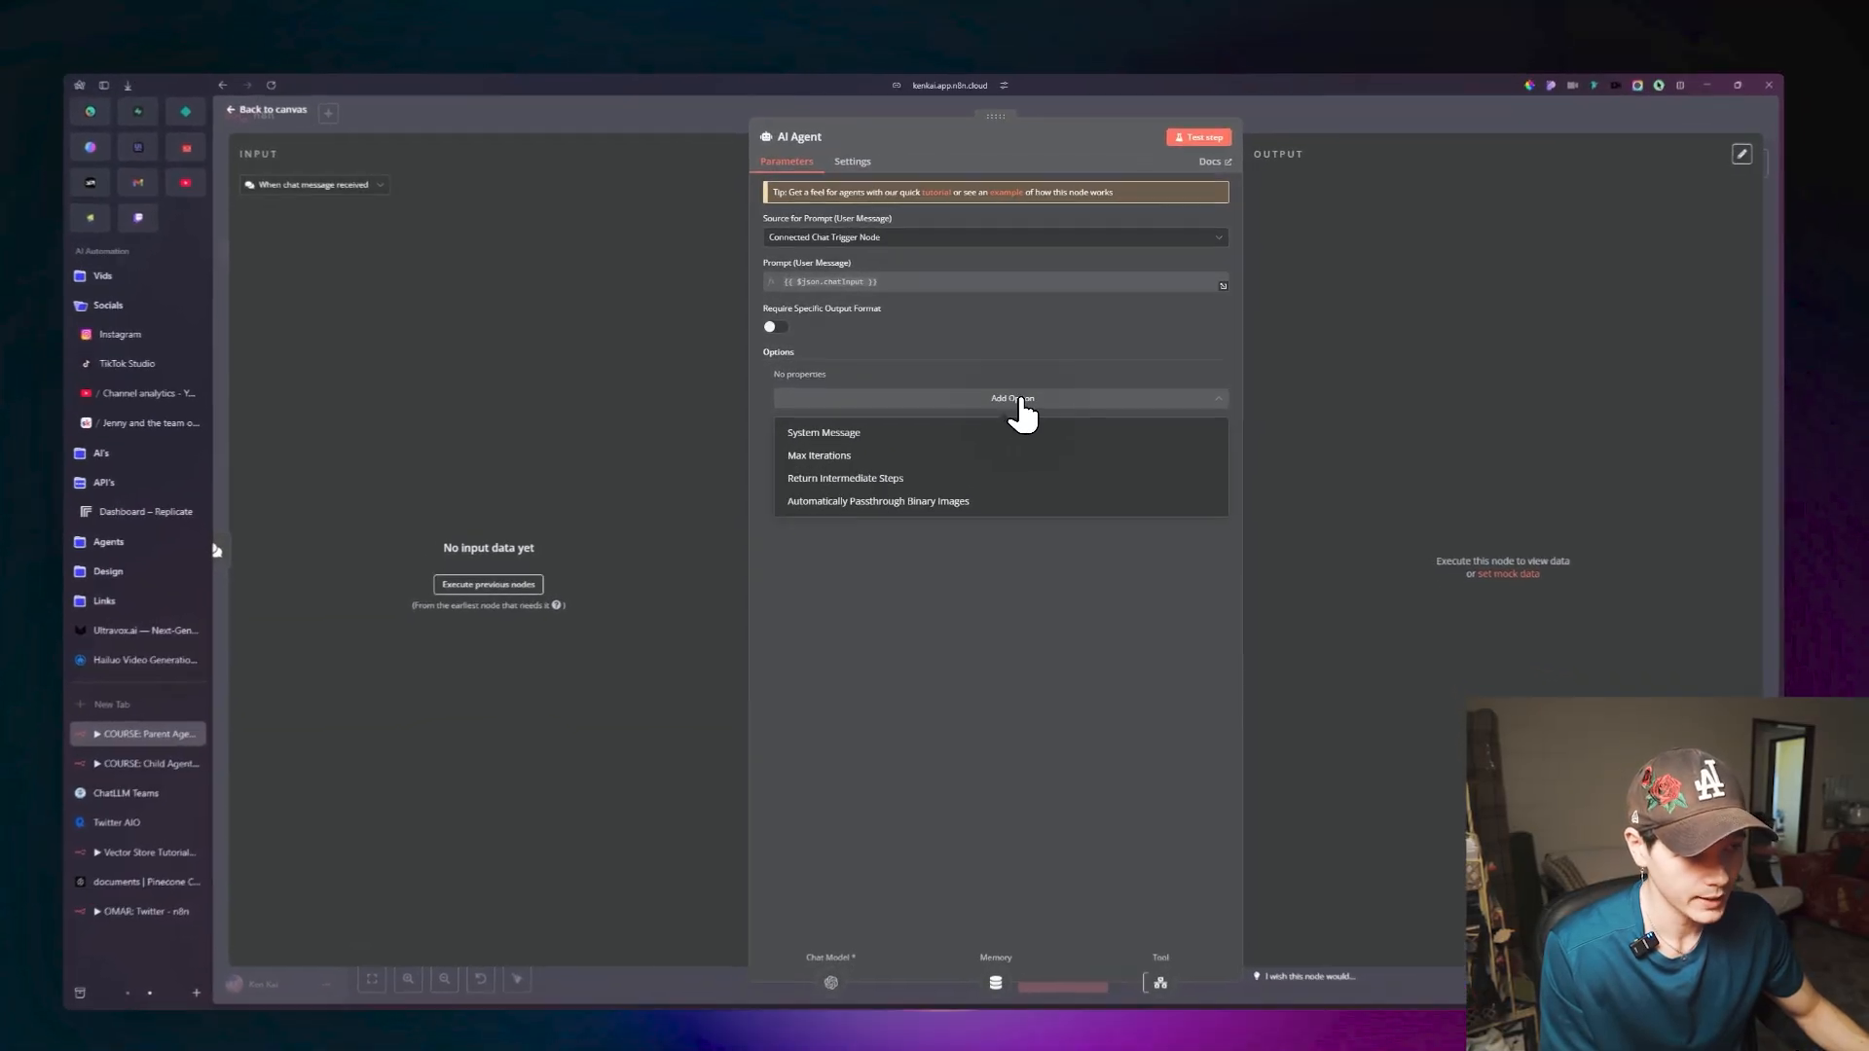
left_click(937, 446)
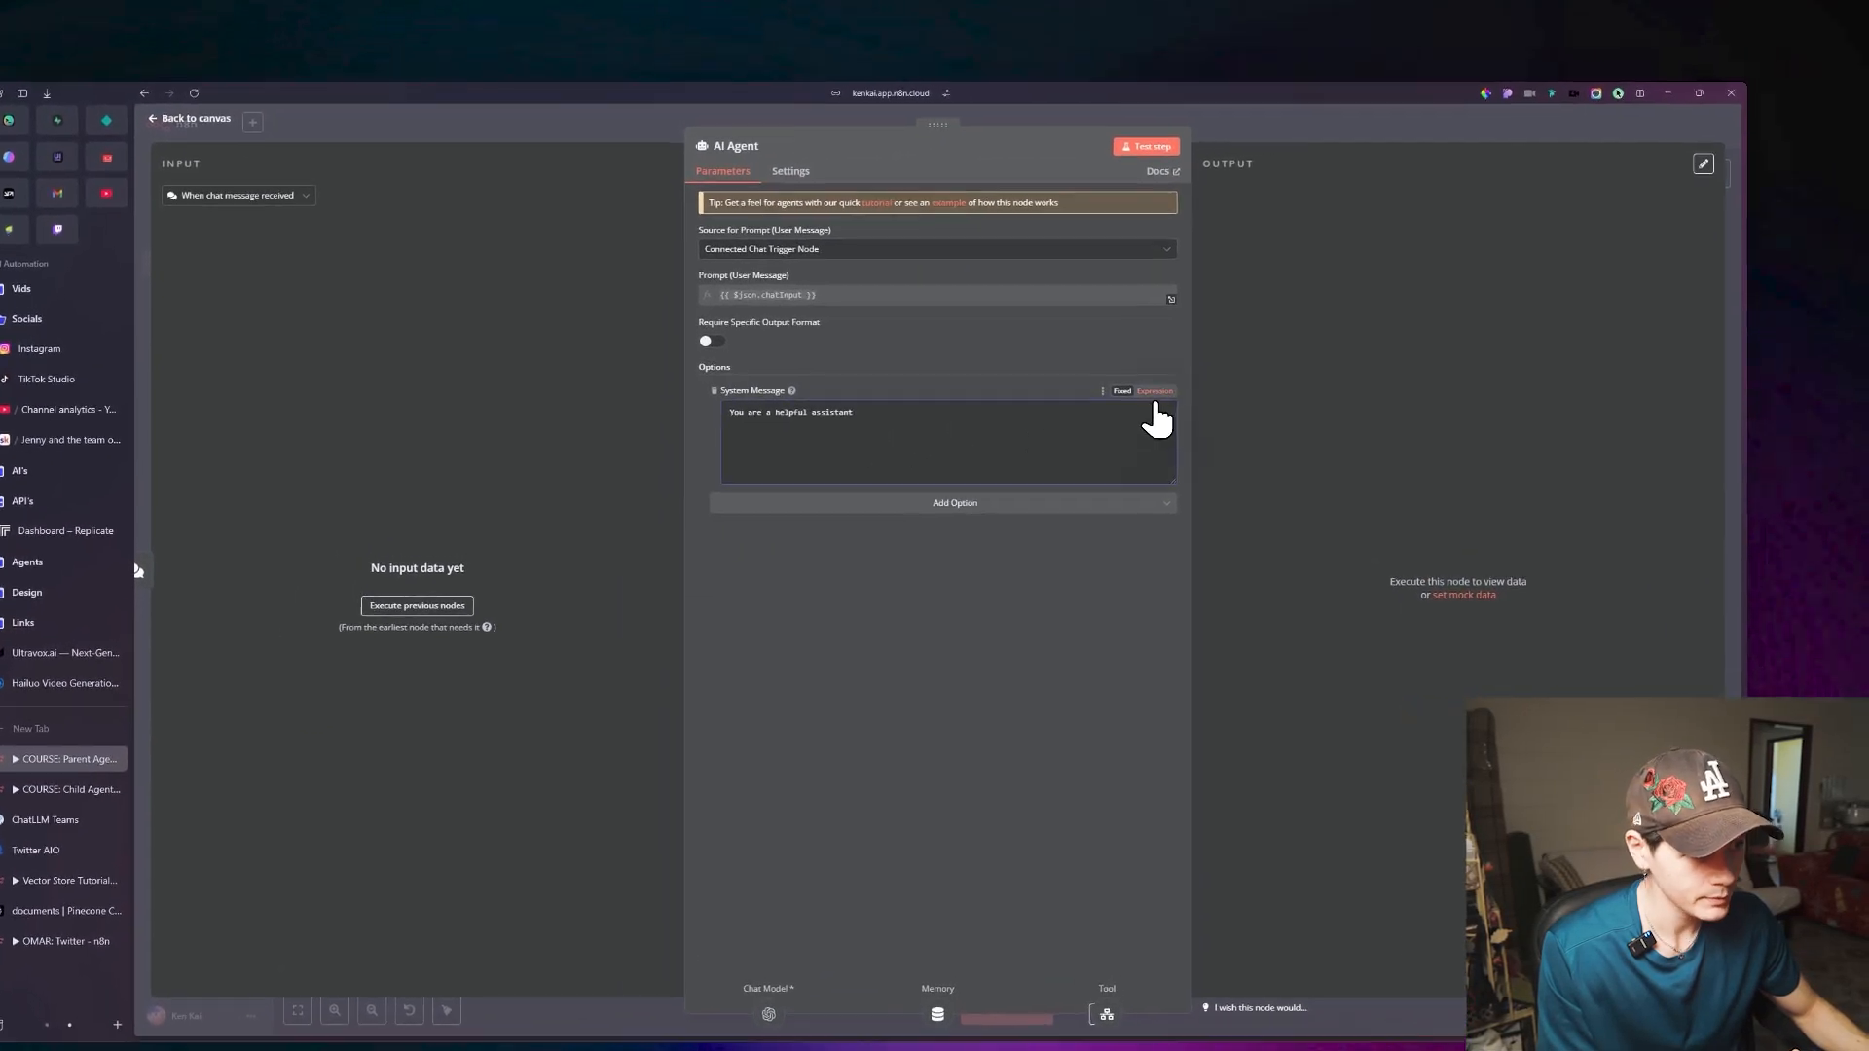
left_click(1155, 390)
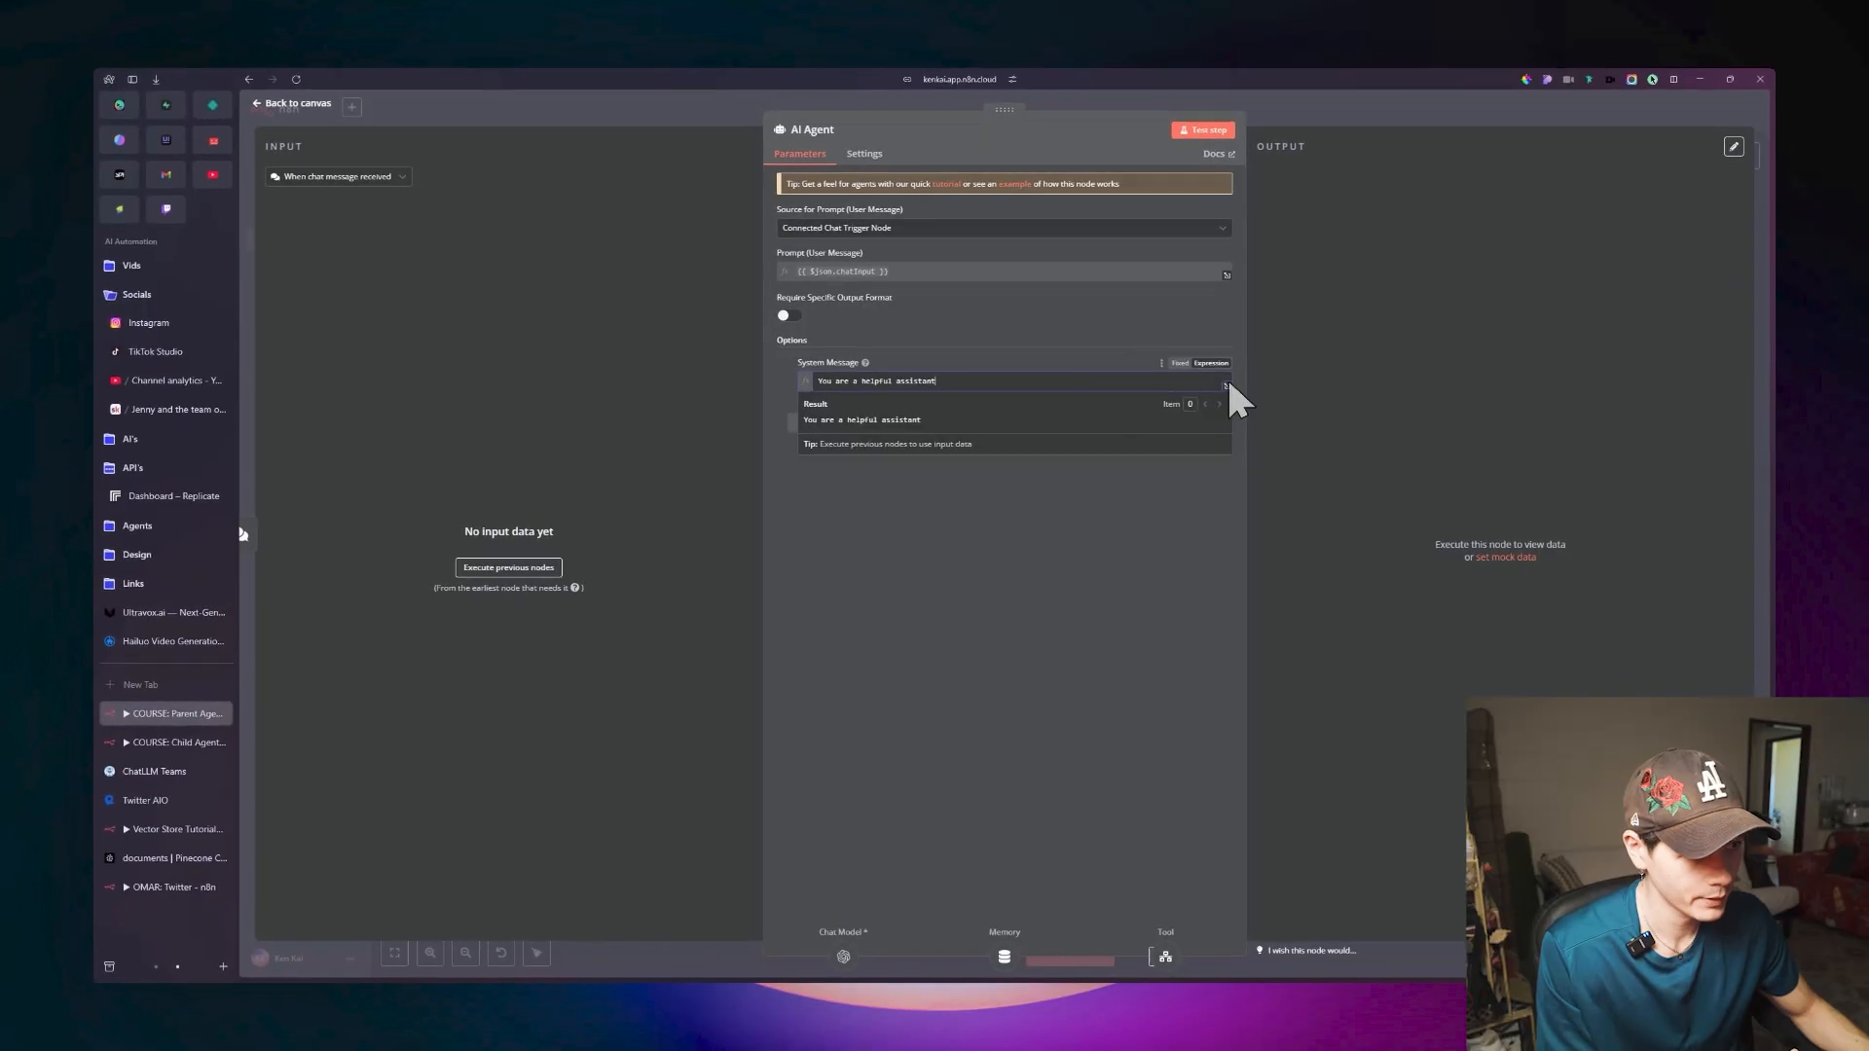
left_click(1226, 387)
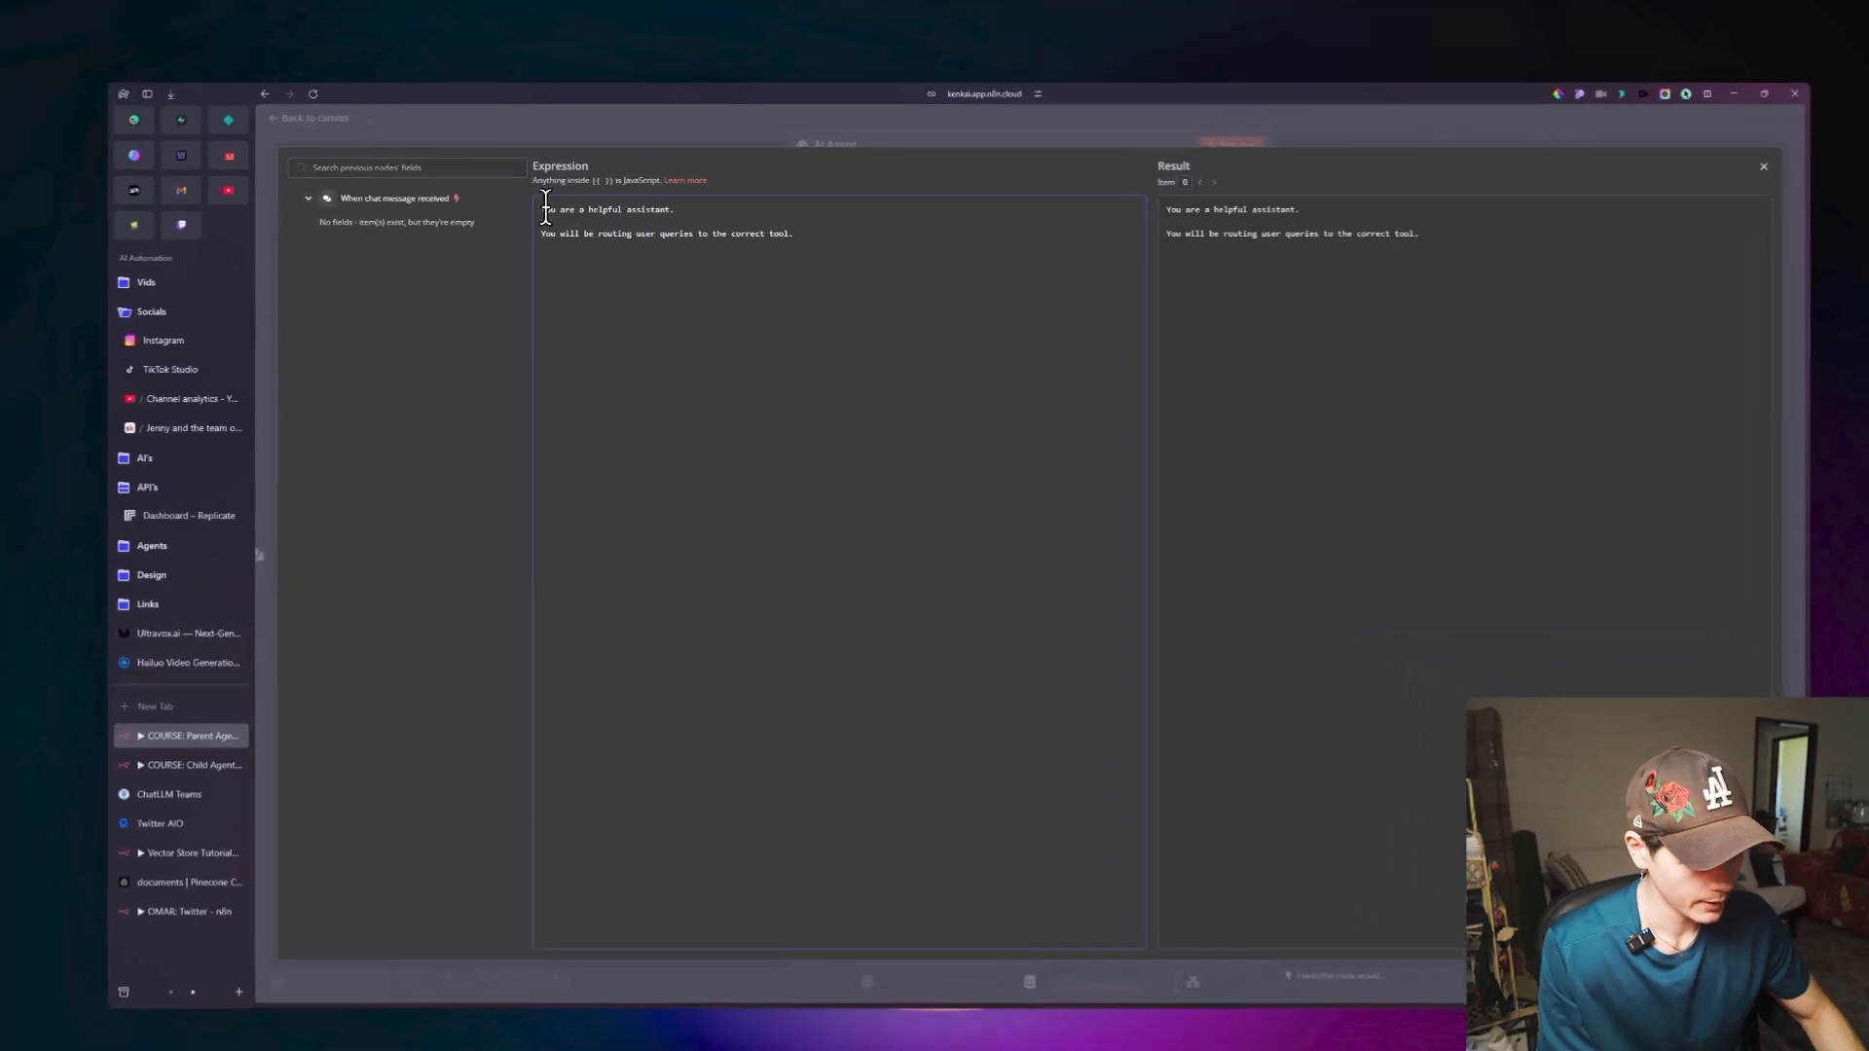
In the system message, insert the heading "### Role:" above the helpful assistant line and "### Task:" above the routing line.
key("Return")
key("Return")
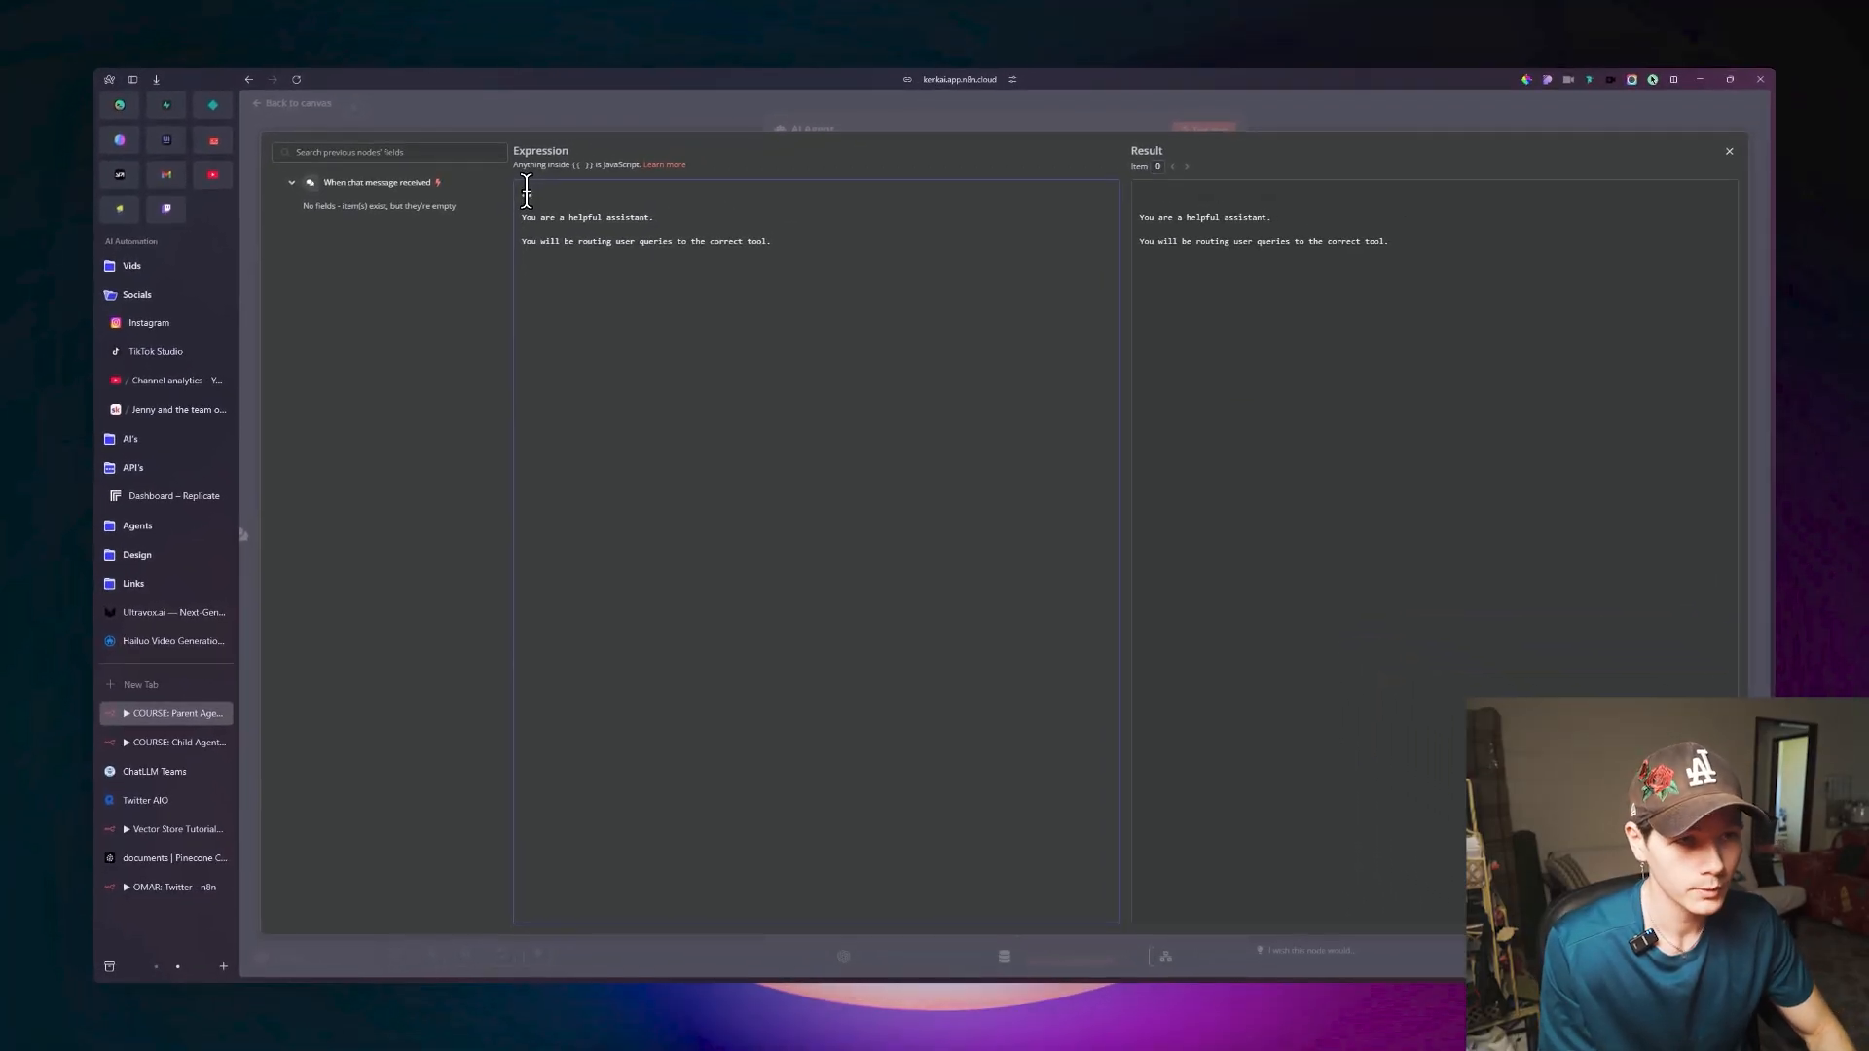
type("e:")
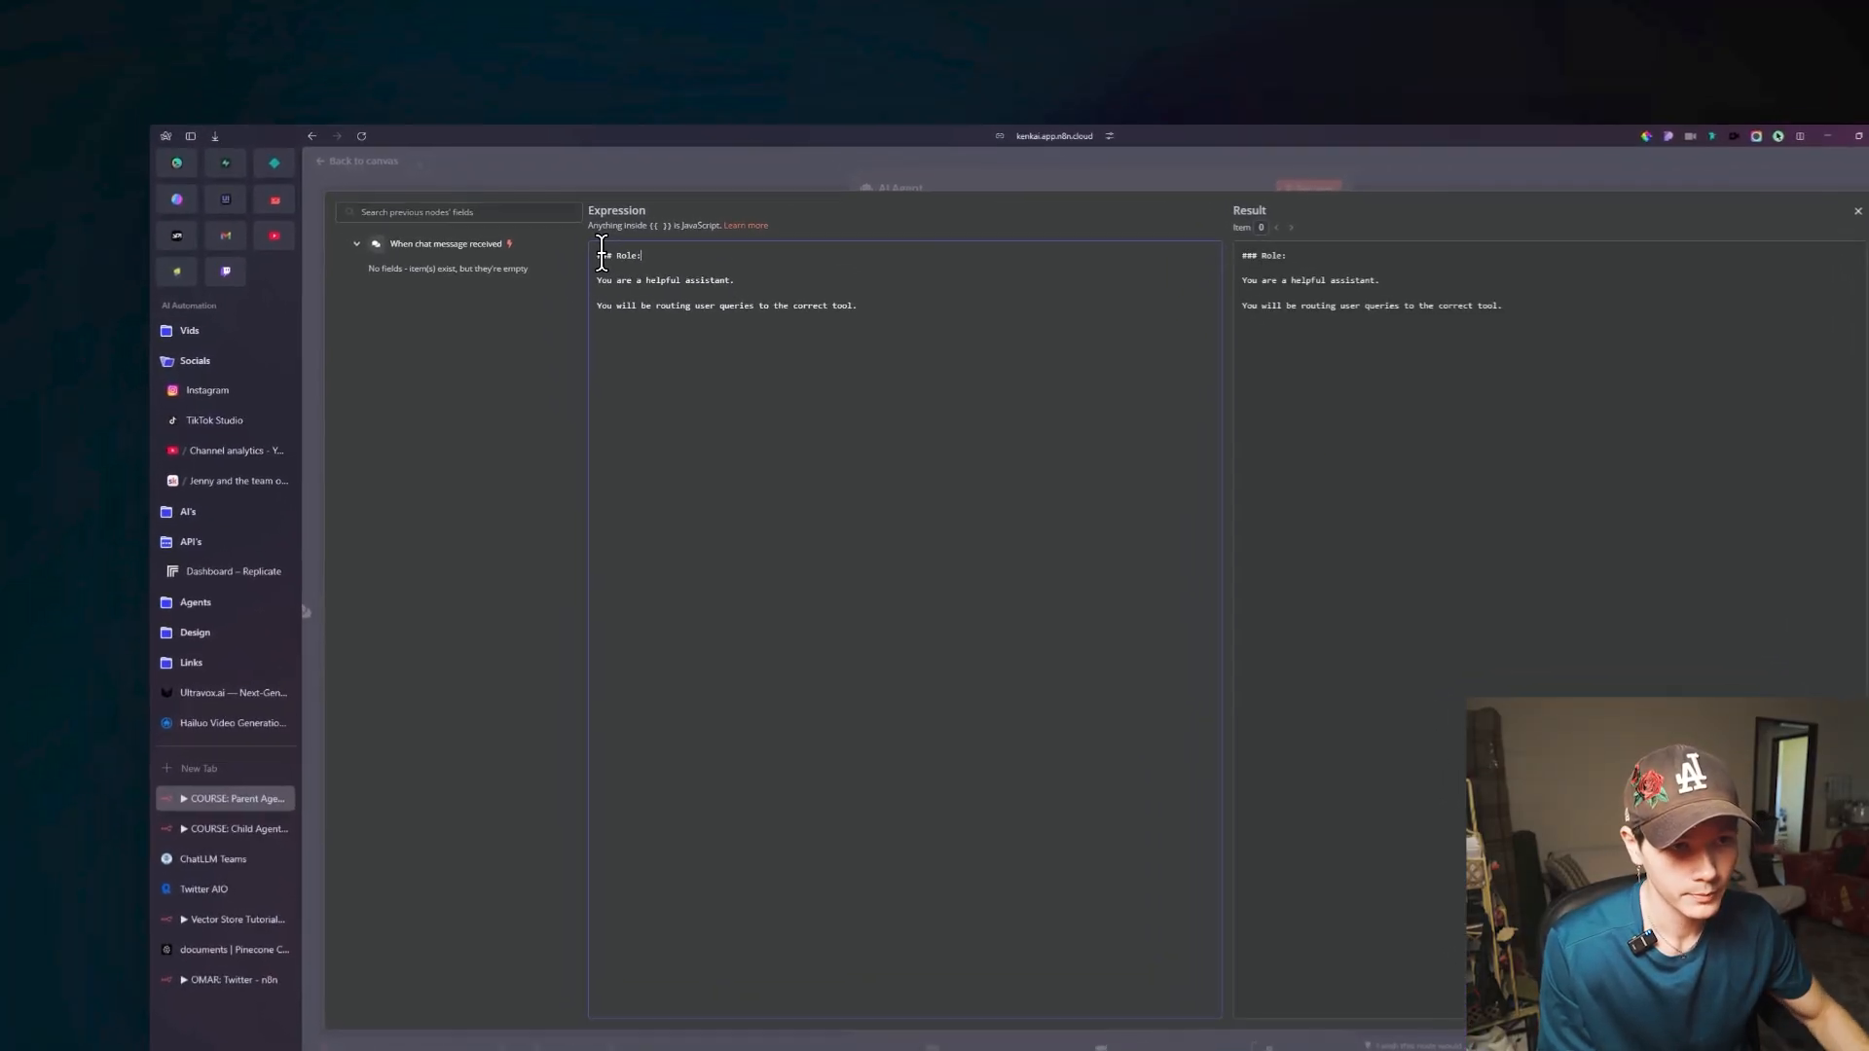
left_click(538, 231)
key("Return")
key("Return")
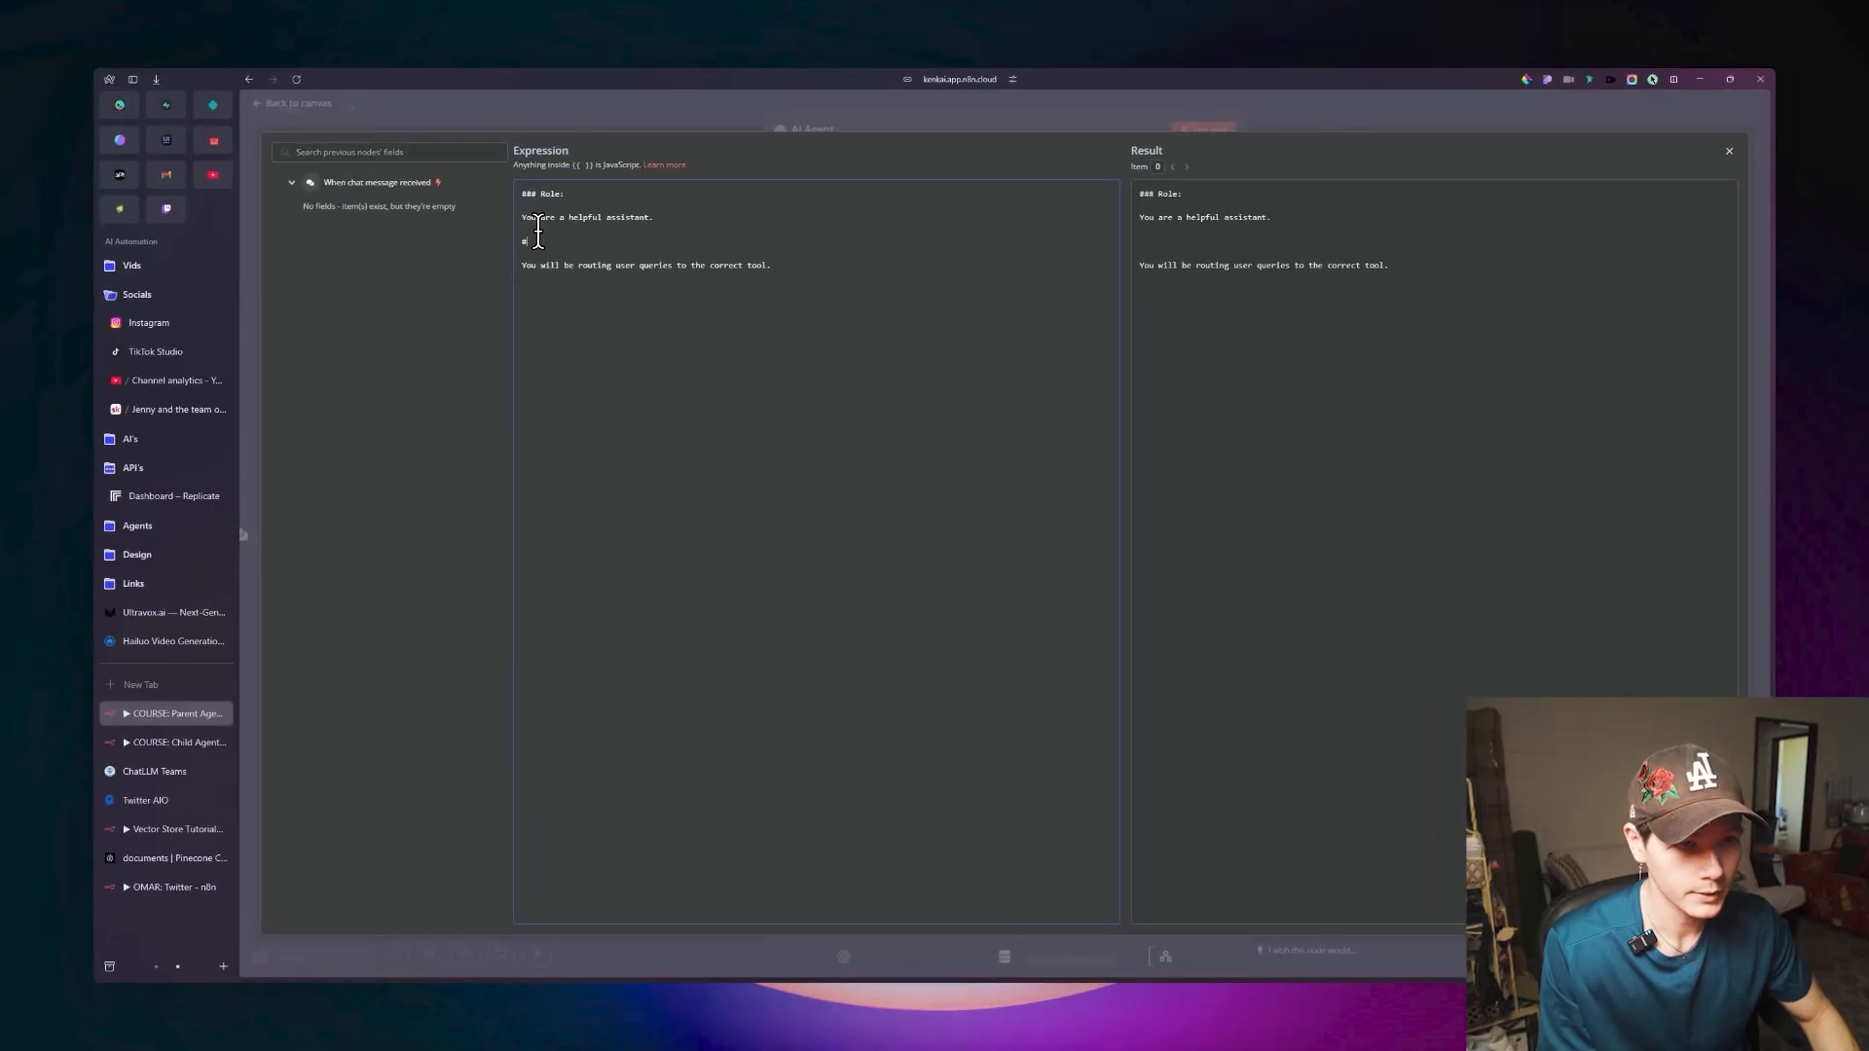
type("### Task:")
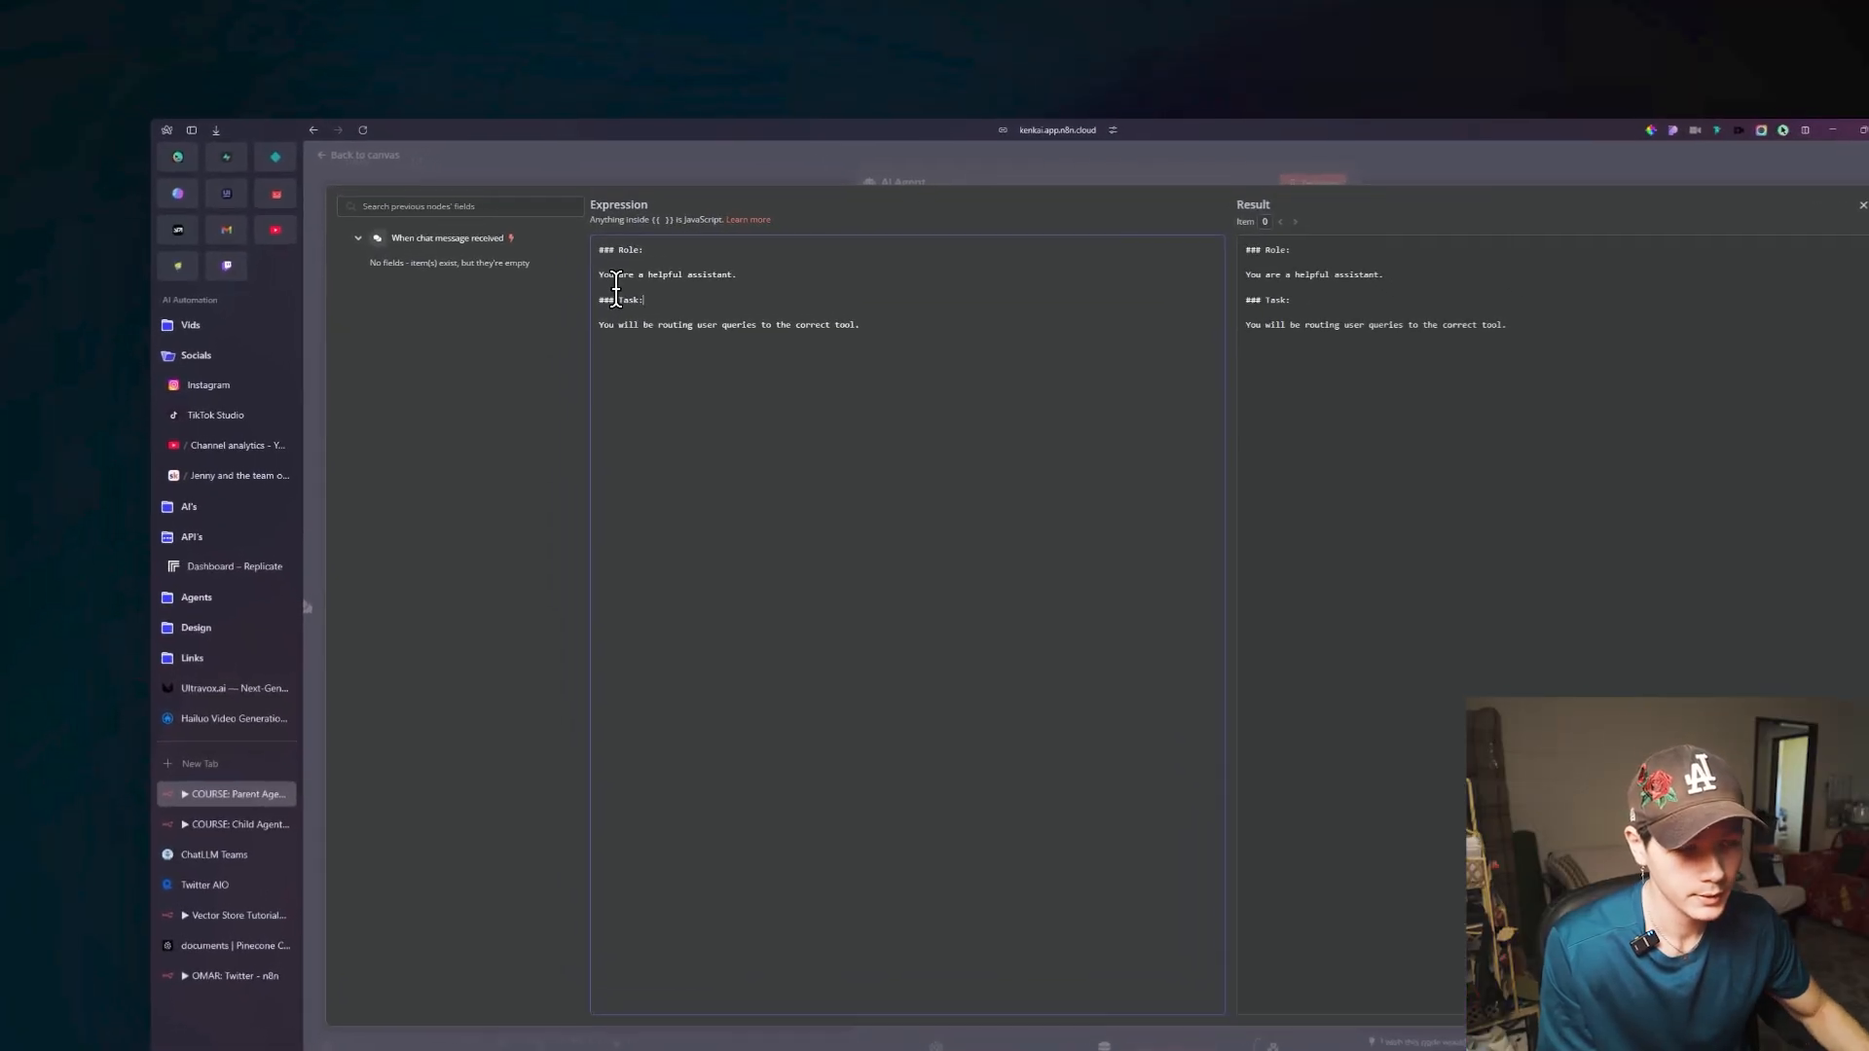
Add the heading "### Instructions:" below the routing line of the system message, then return to the canvas.
left_click(803, 285)
key("Return")
key("Return")
type("### Instructions:")
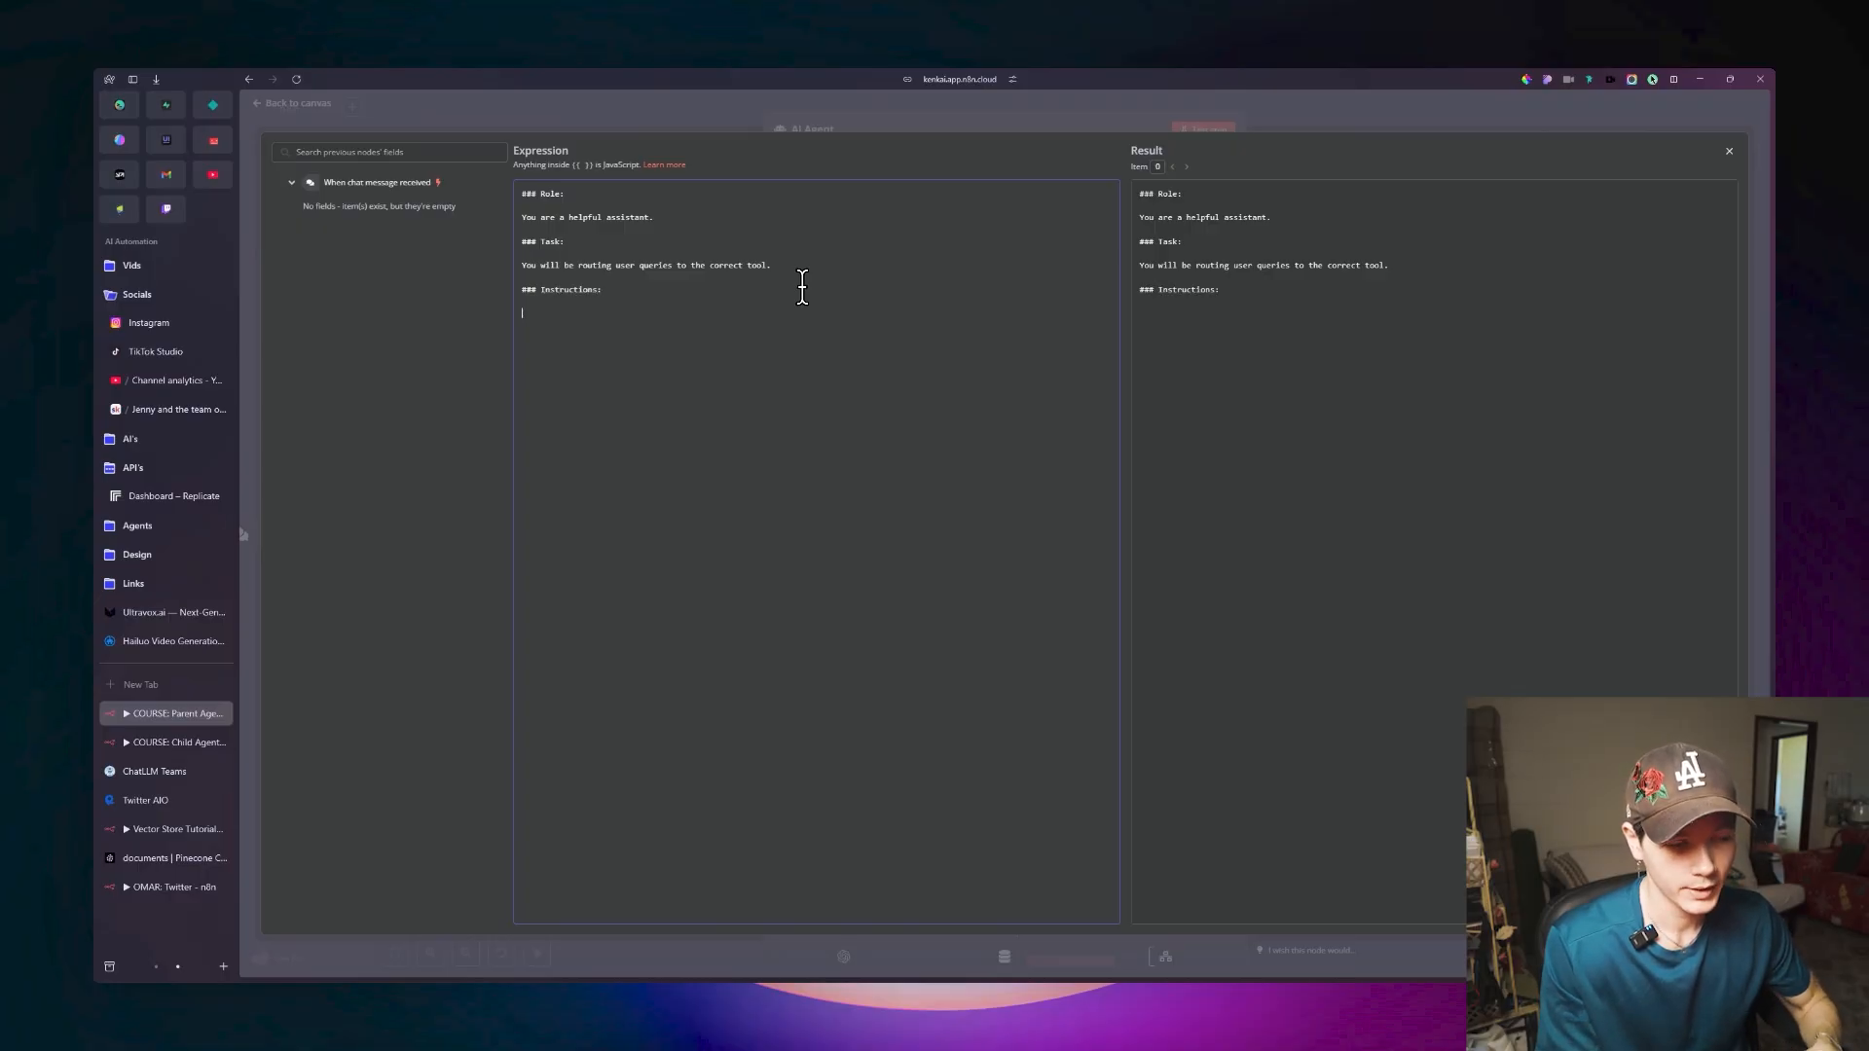
left_click(310, 115)
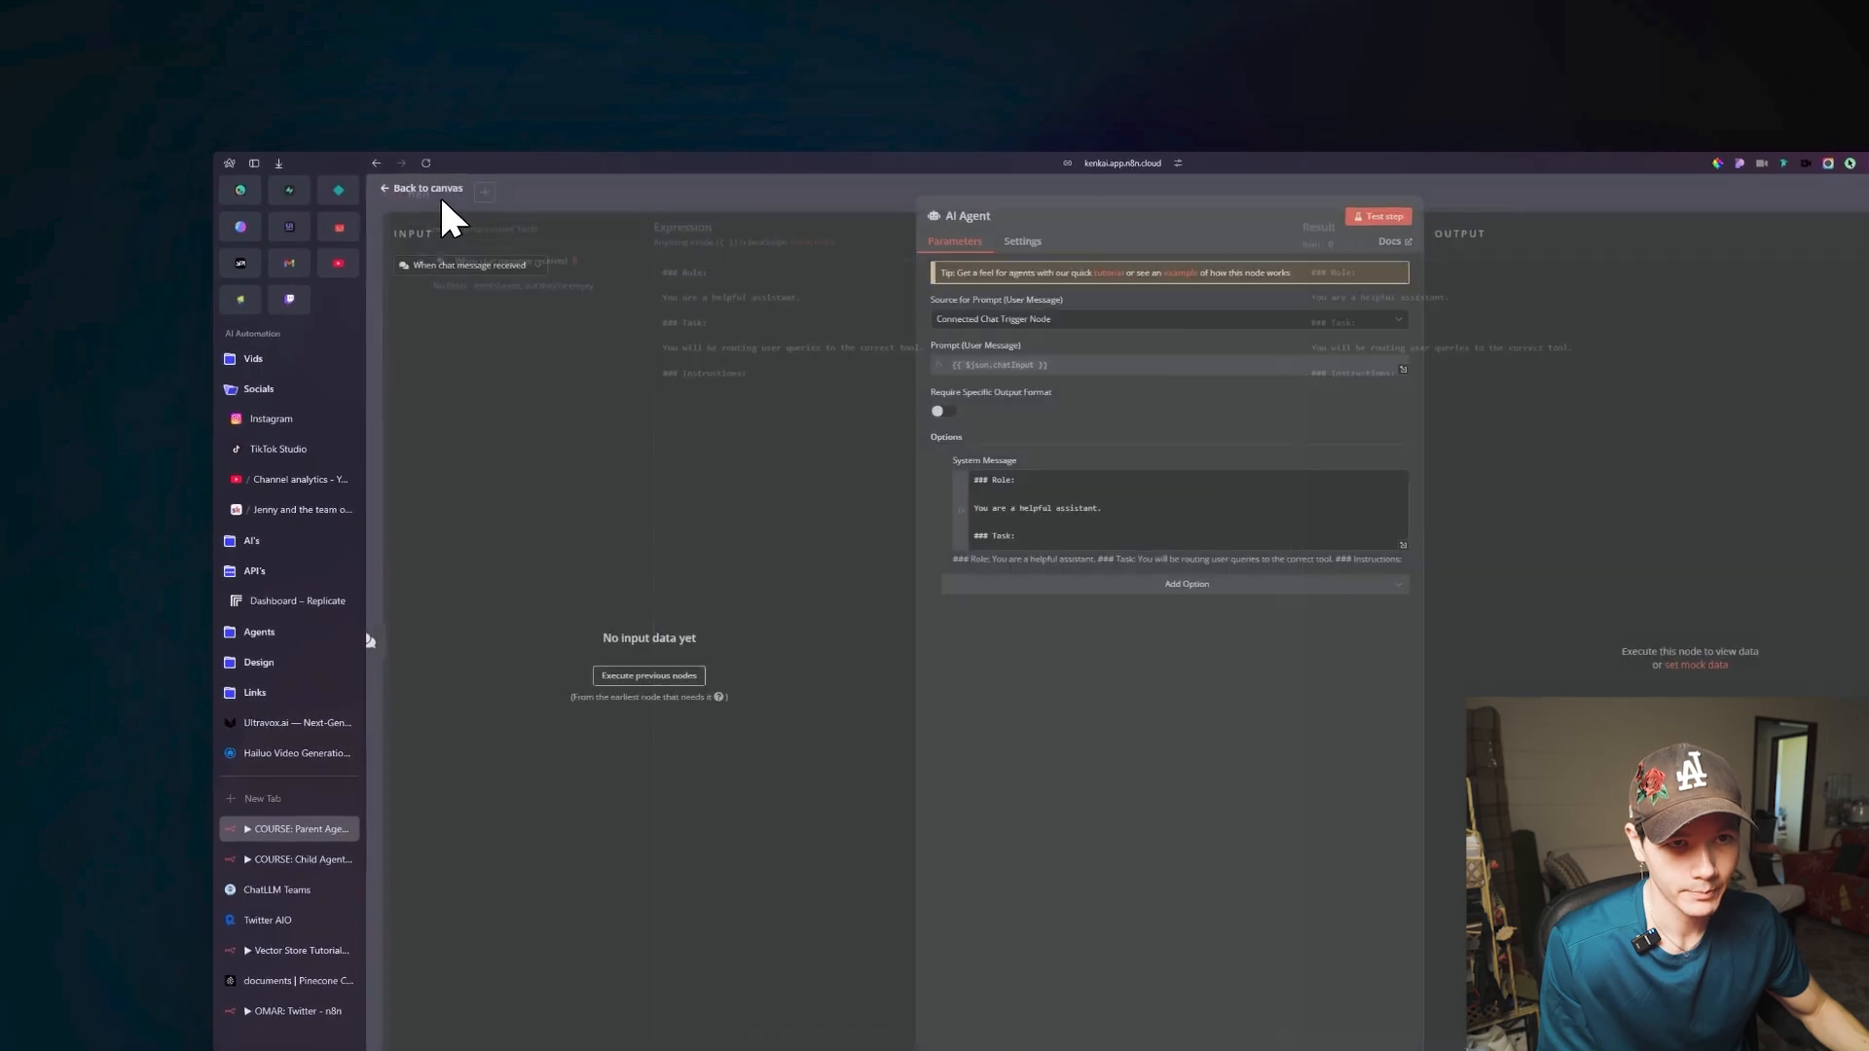
left_click(428, 188)
Under the Instructions heading, add "Create videos:" and "1. Route the style and idea from the users query, to the "Create Videos" tool.", then return to the canvas.
double_click(898, 413)
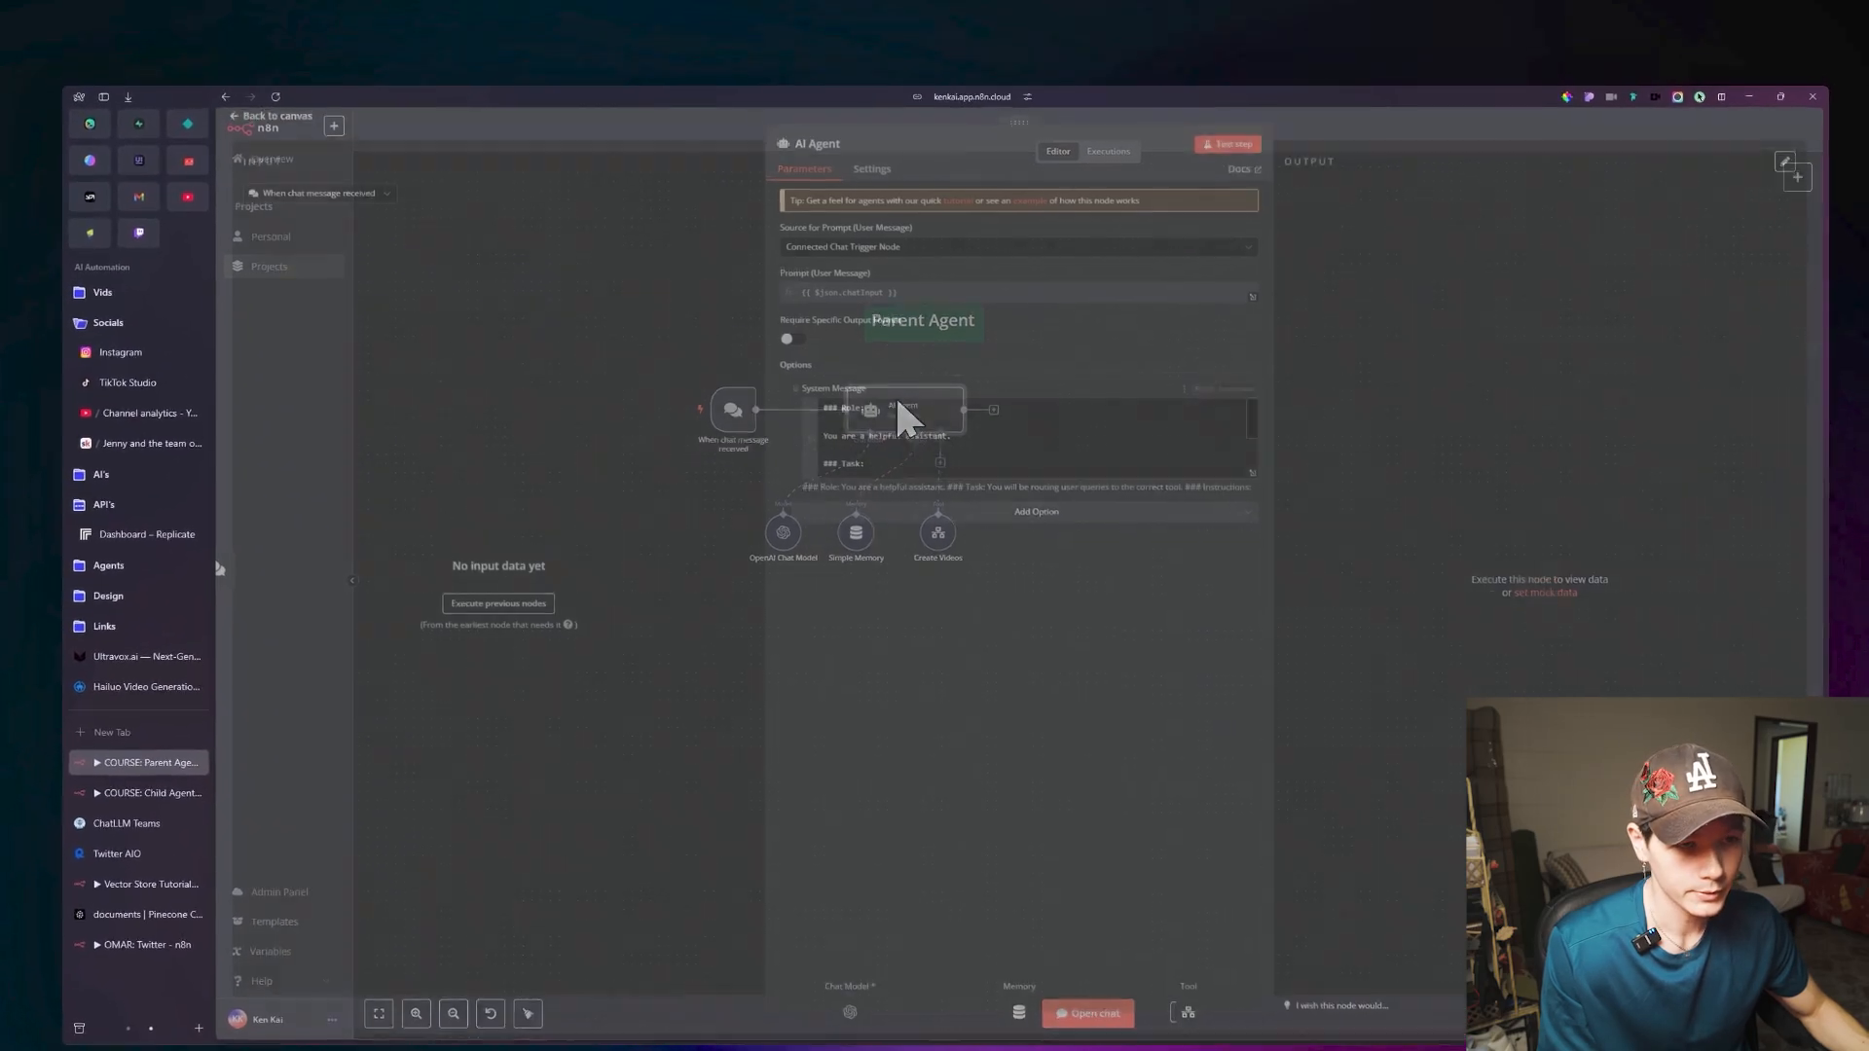
left_click(1253, 473)
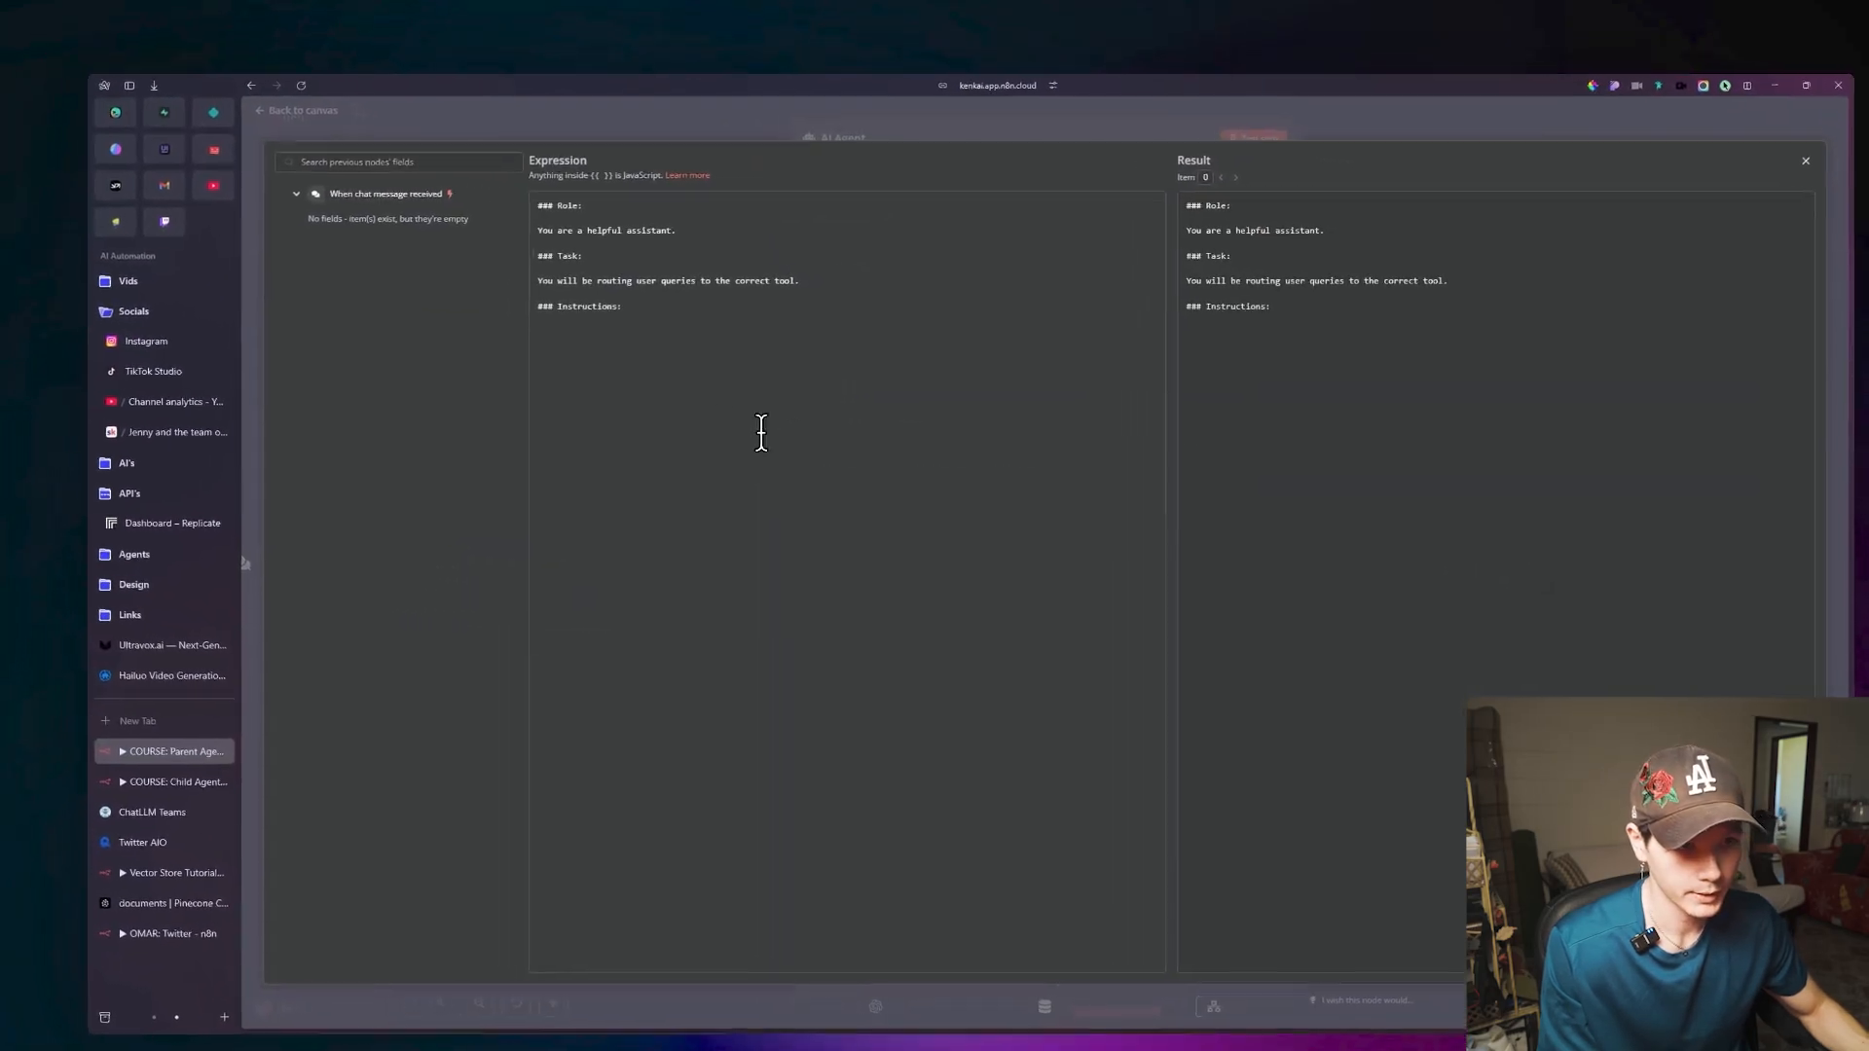
left_click(762, 433)
type("Create videos:")
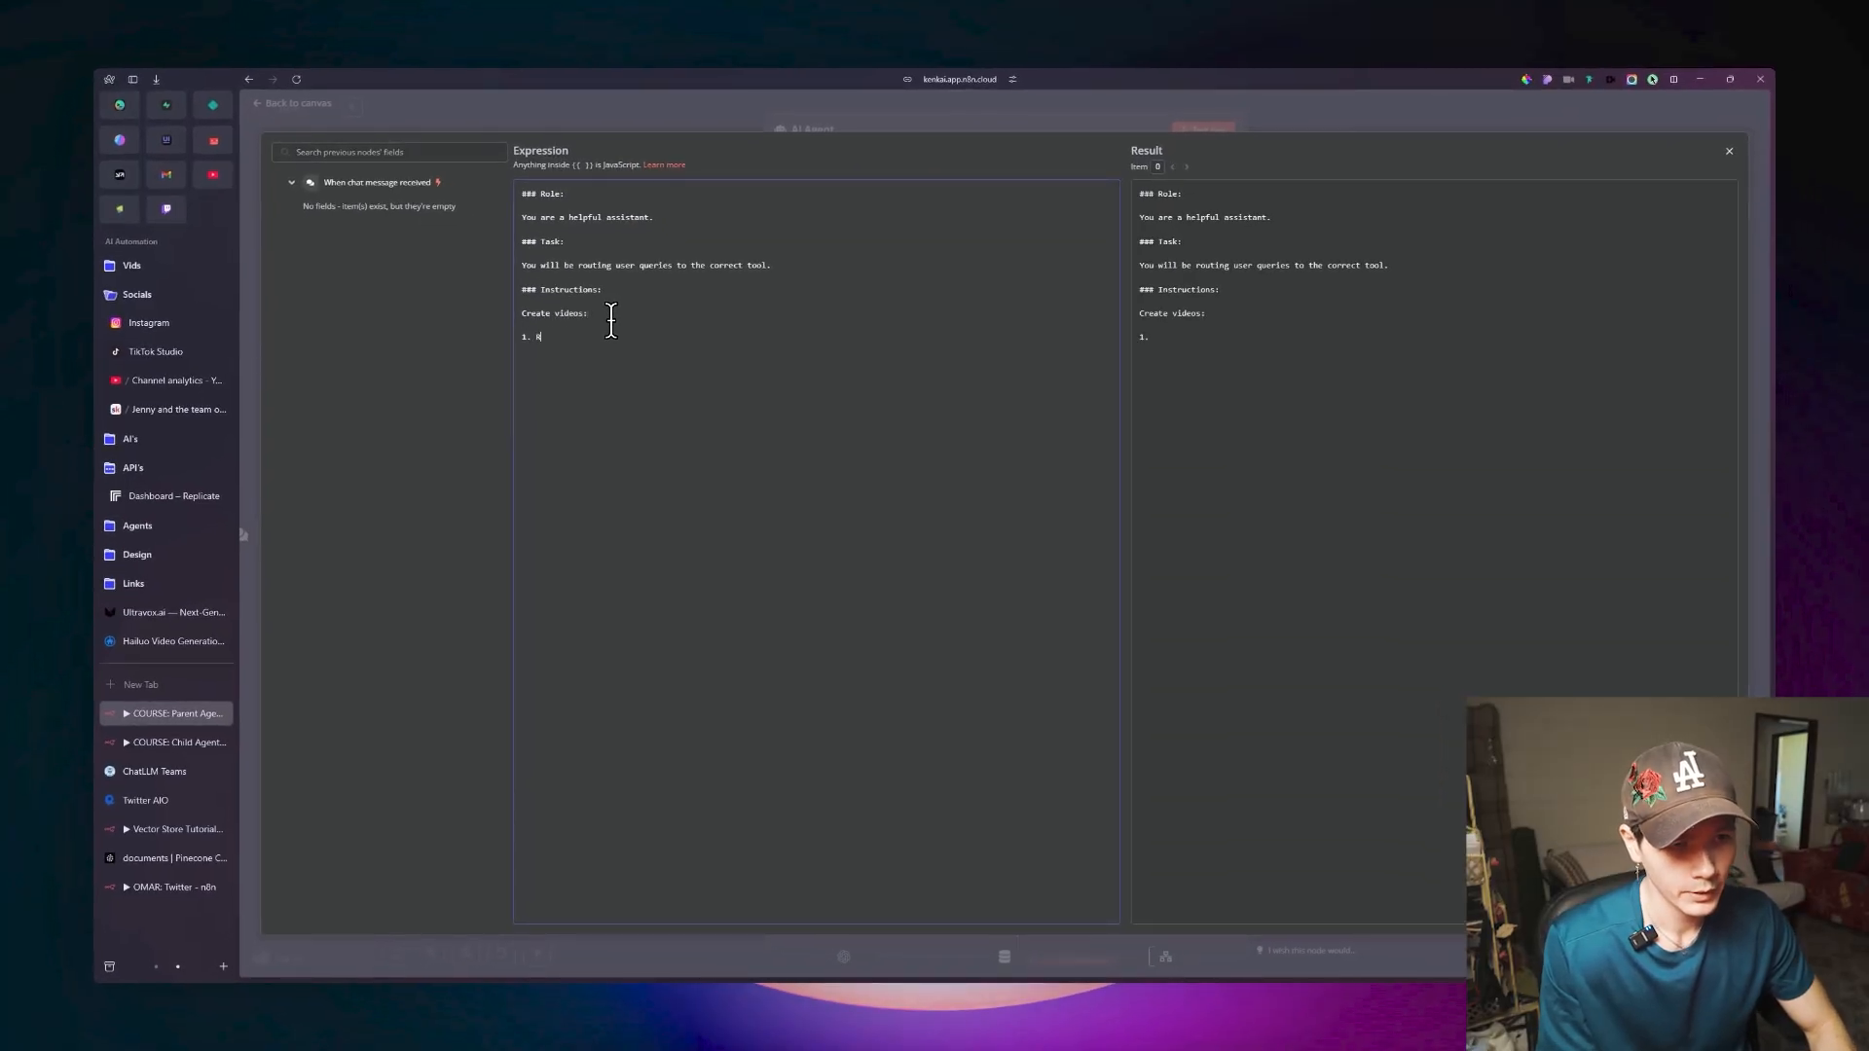
type("sty")
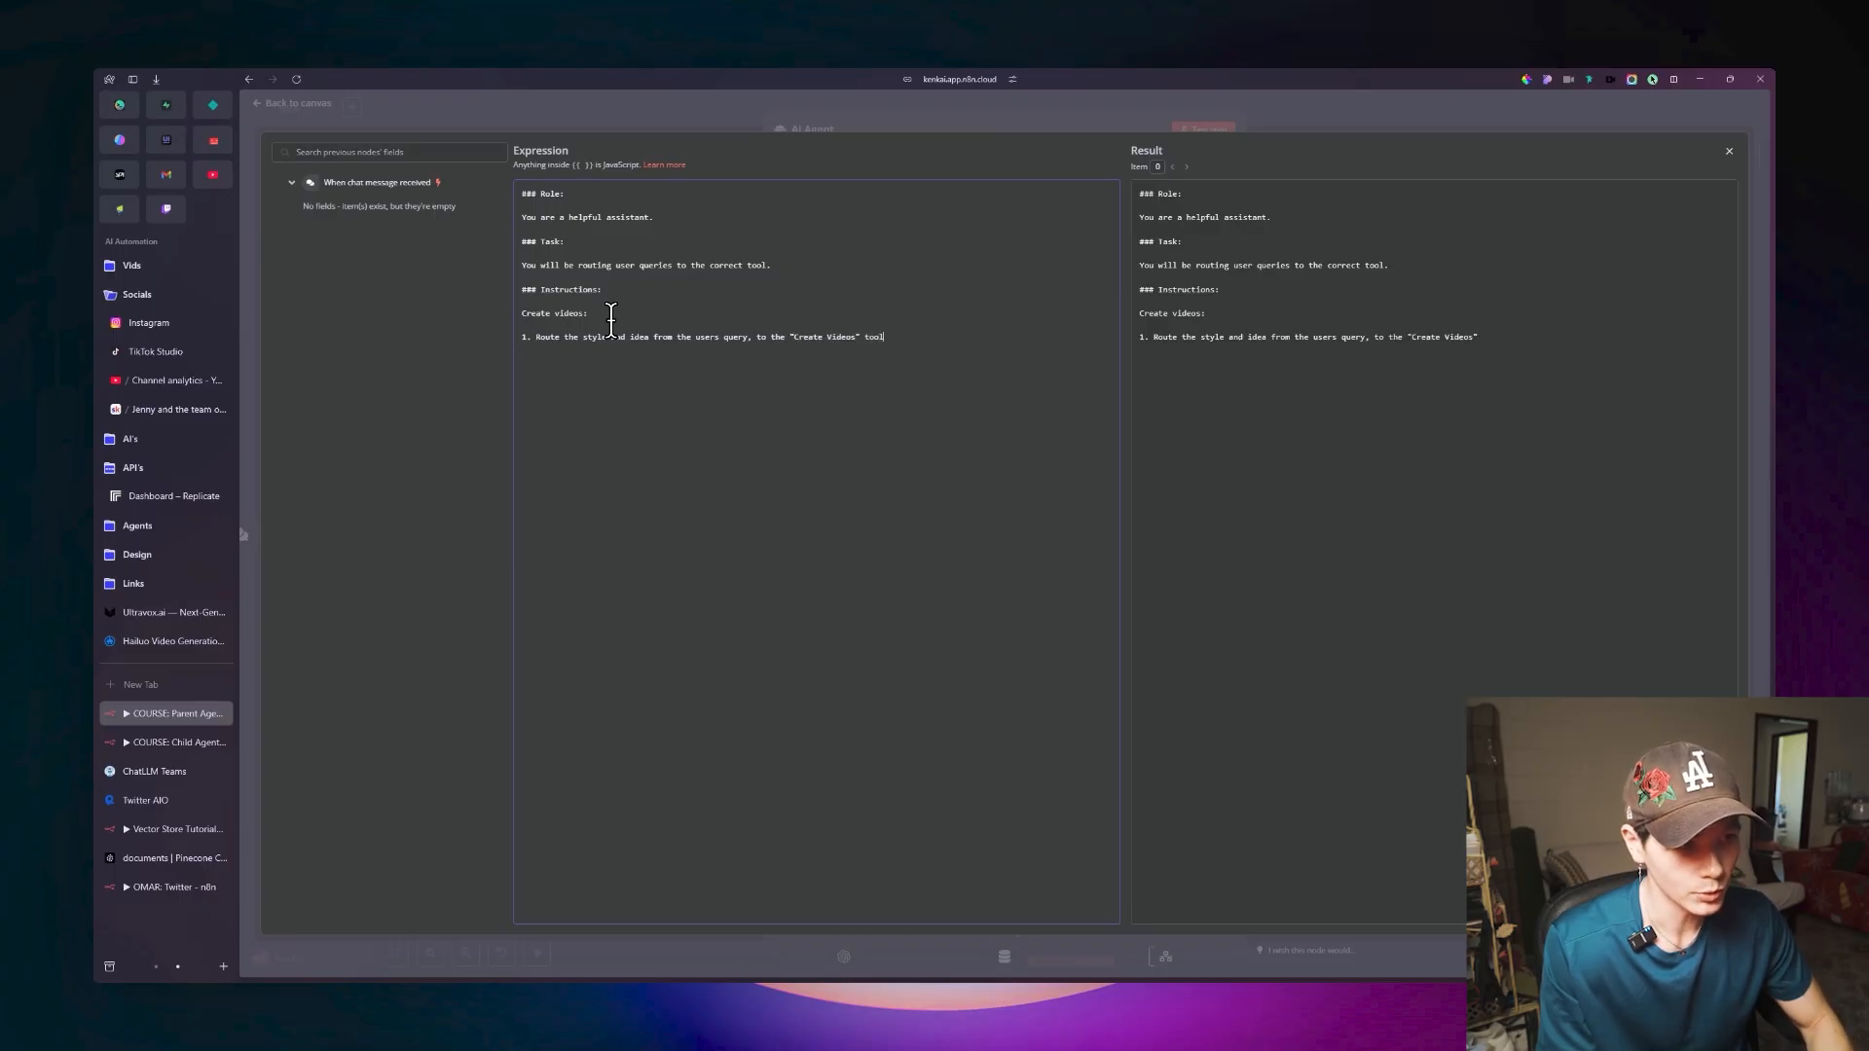
type(".")
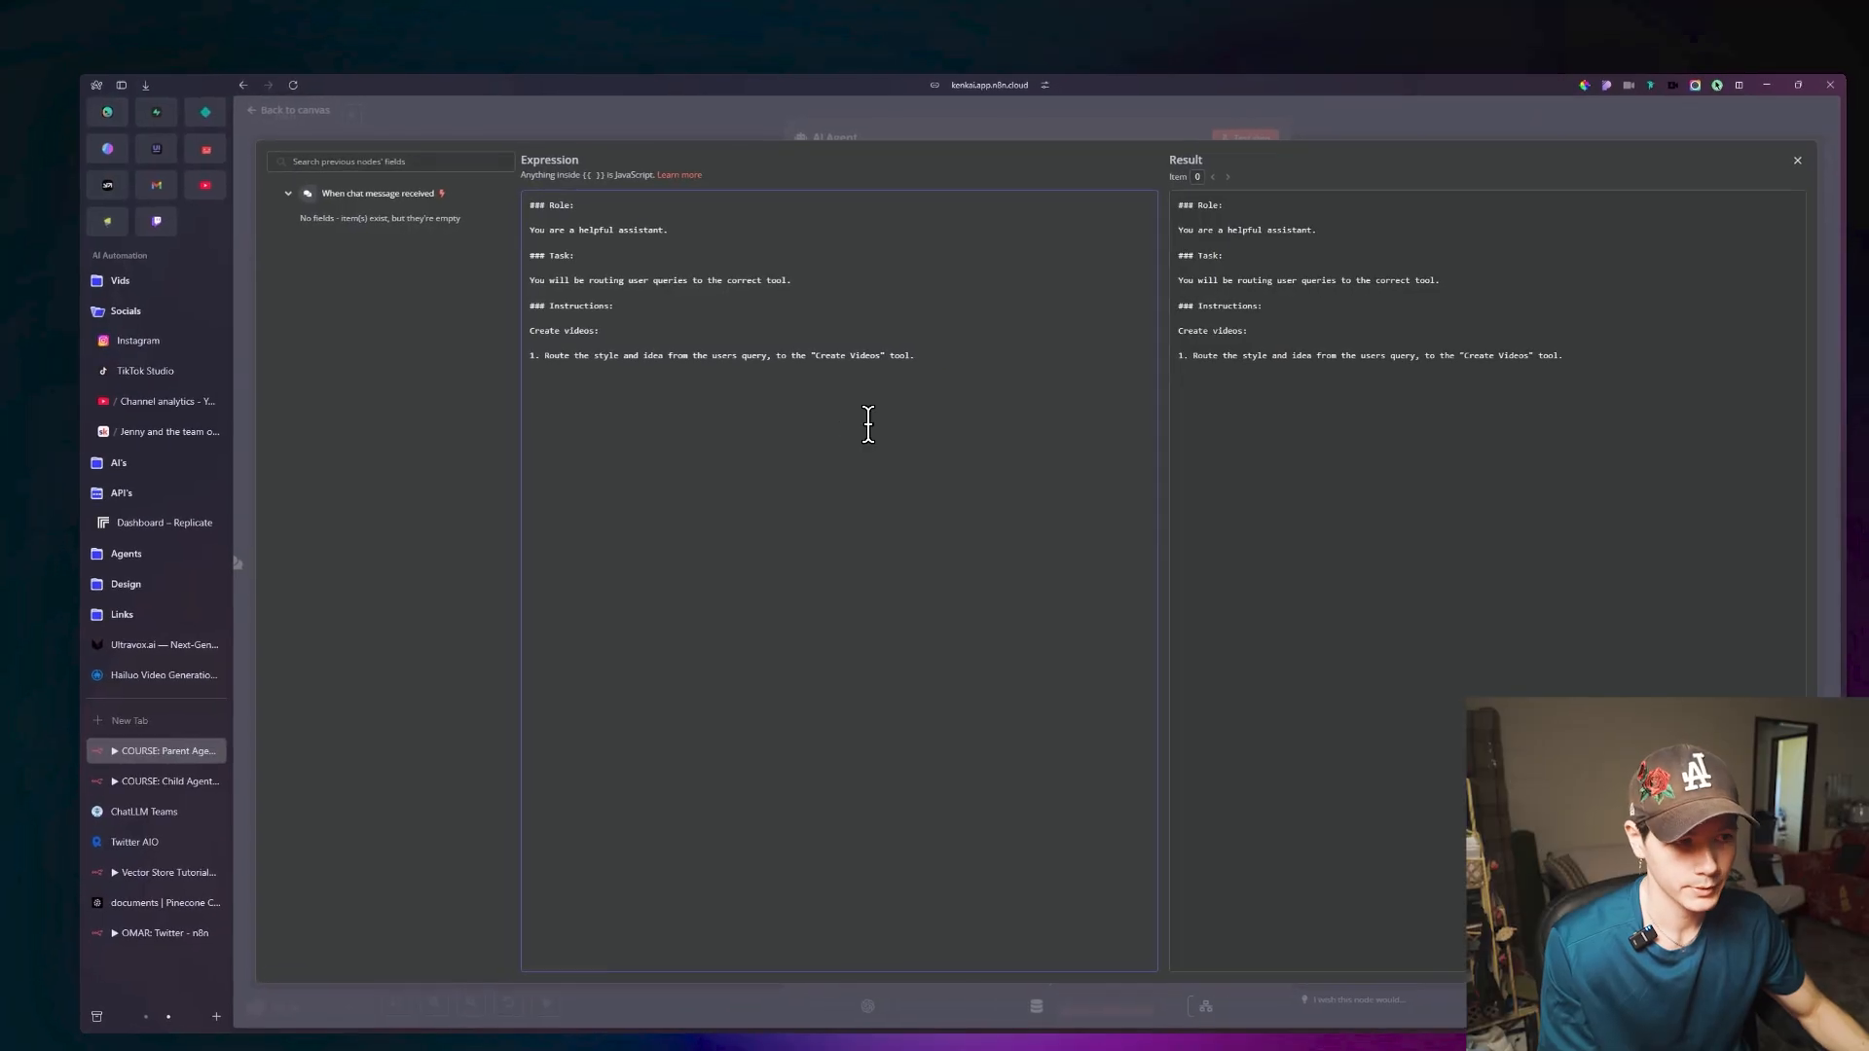
left_click(310, 110)
left_click(299, 111)
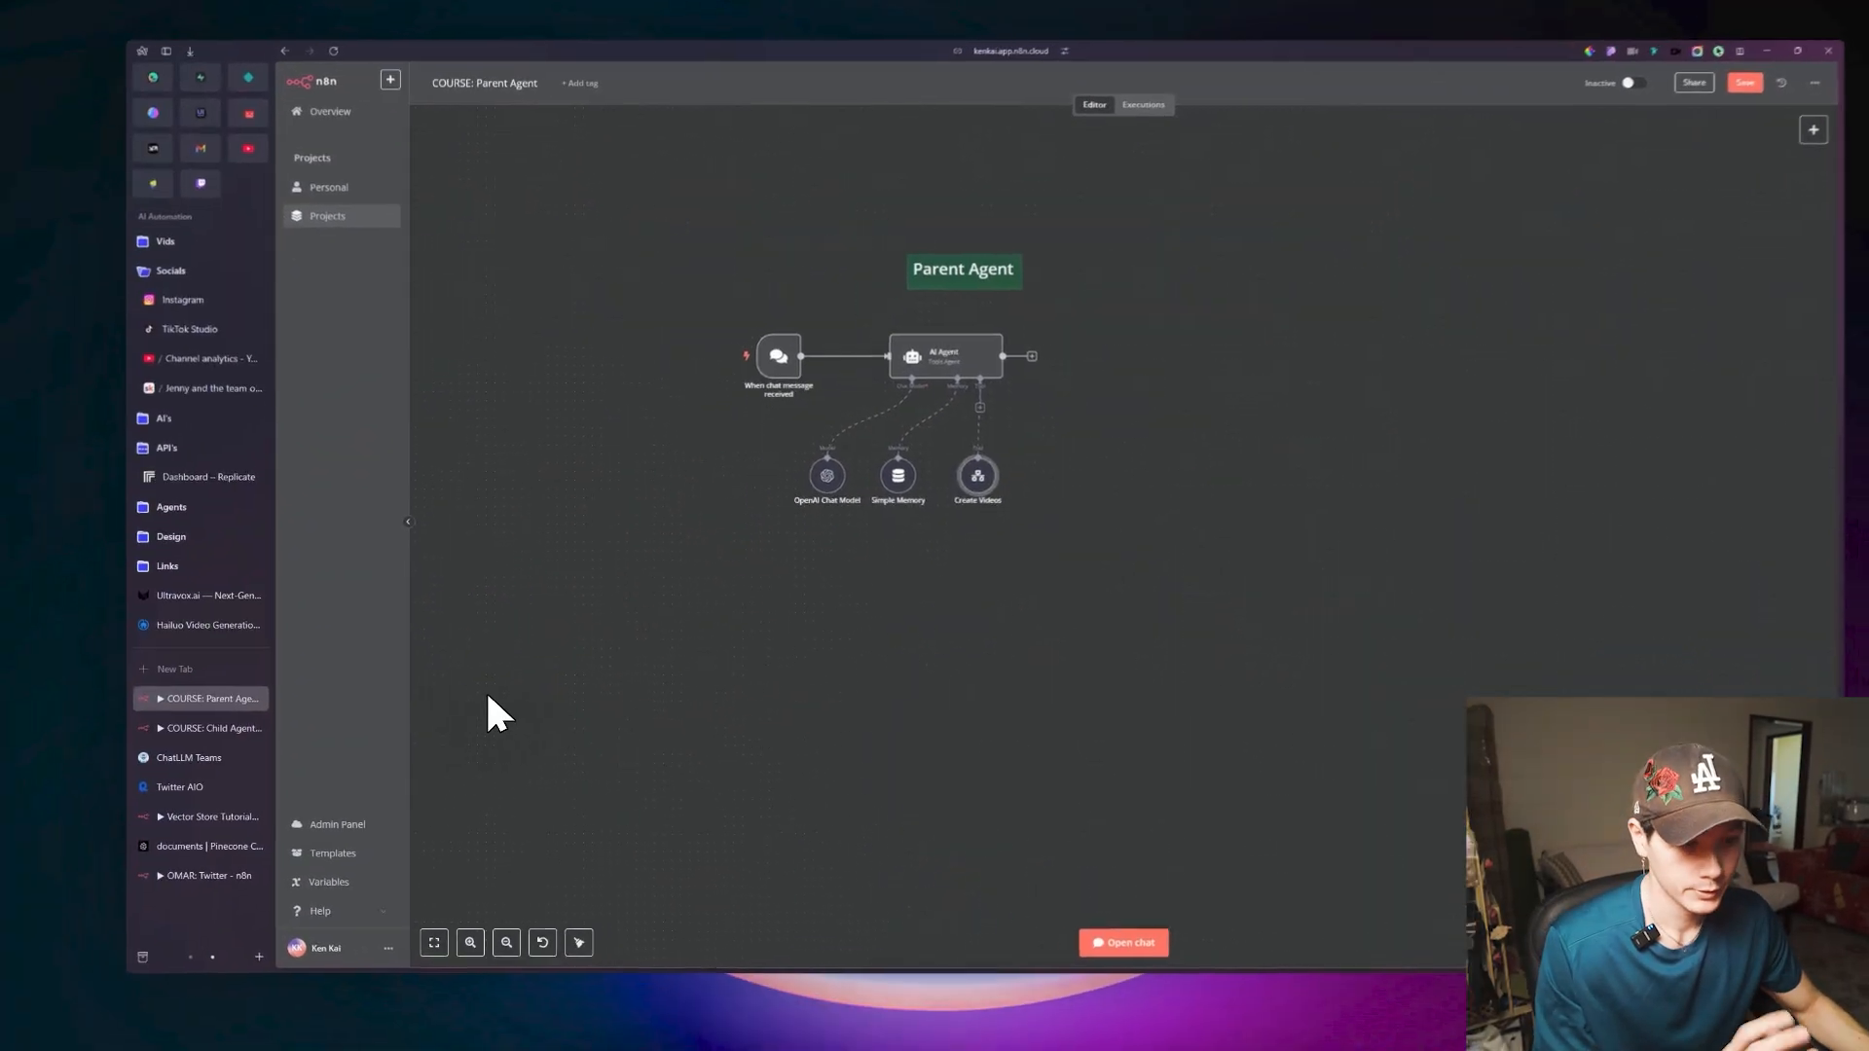
In the Child Agent workflow, examine the AI Agent node's user message prompt setting and return to the trigger node on the canvas.
left_click(209, 728)
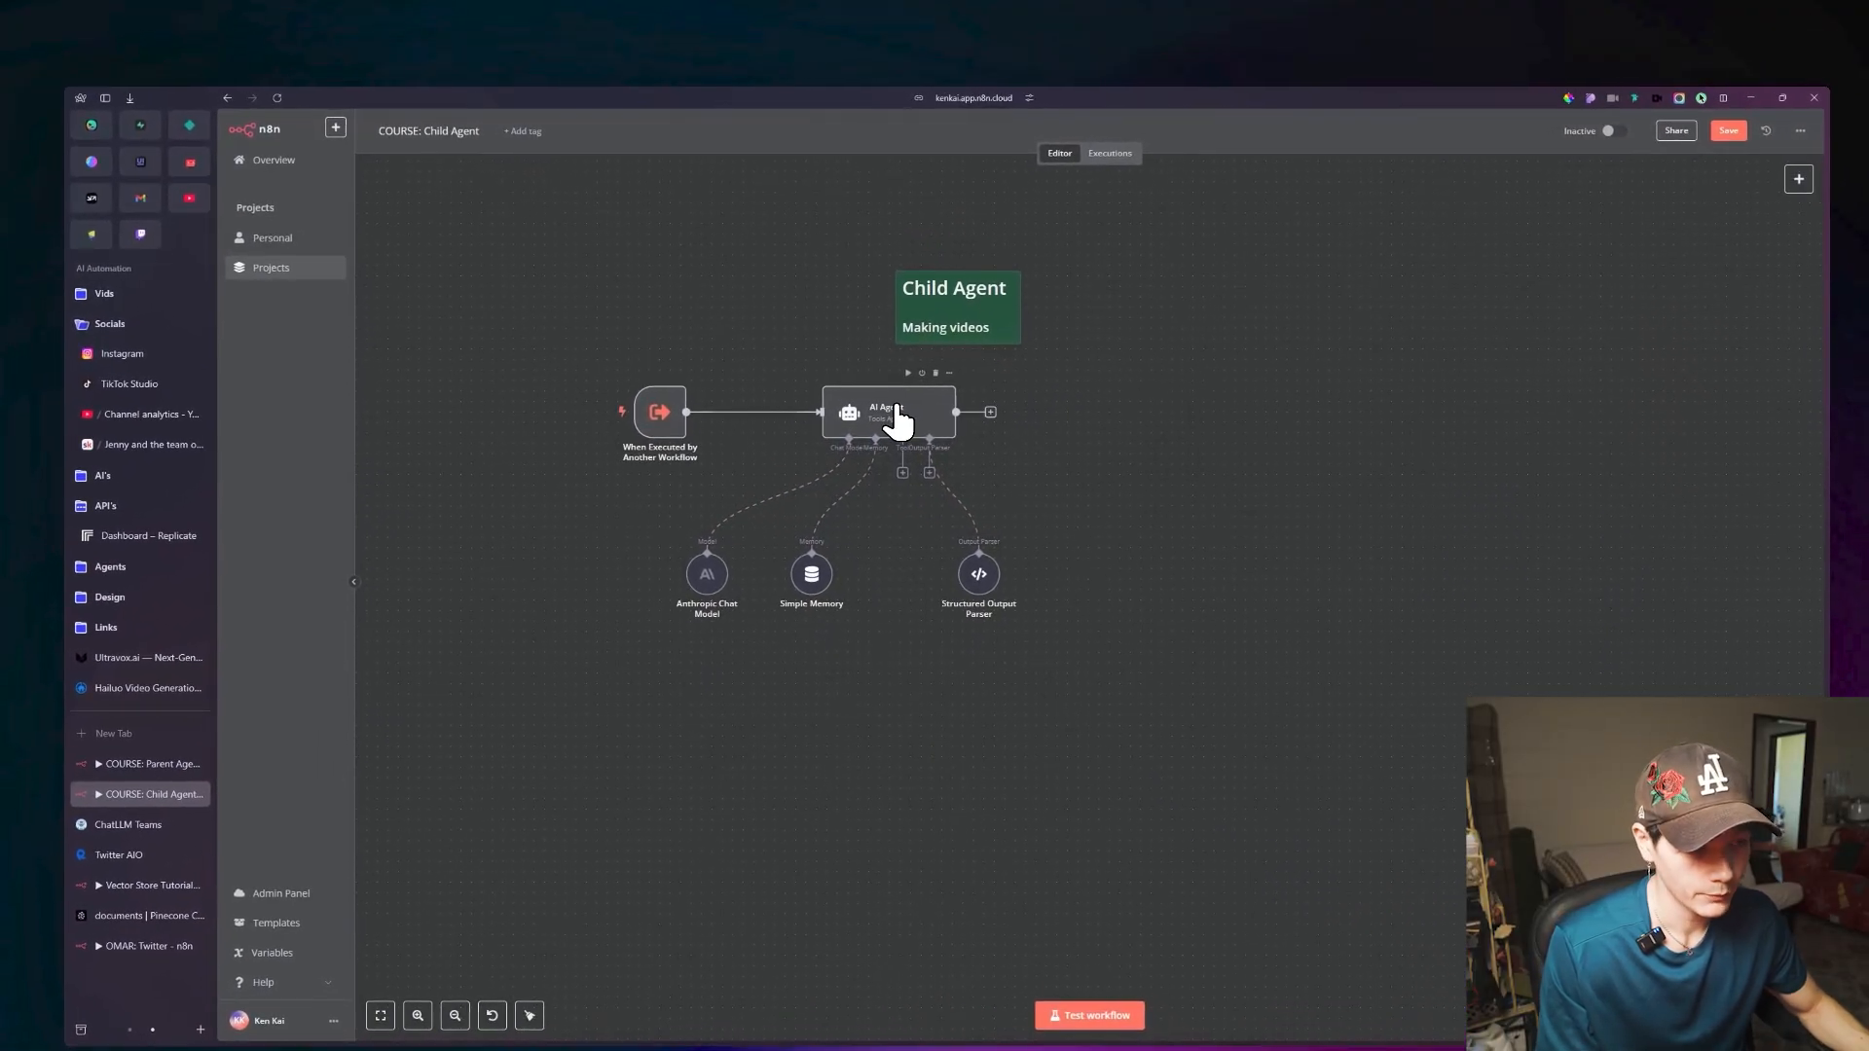
double_click(897, 419)
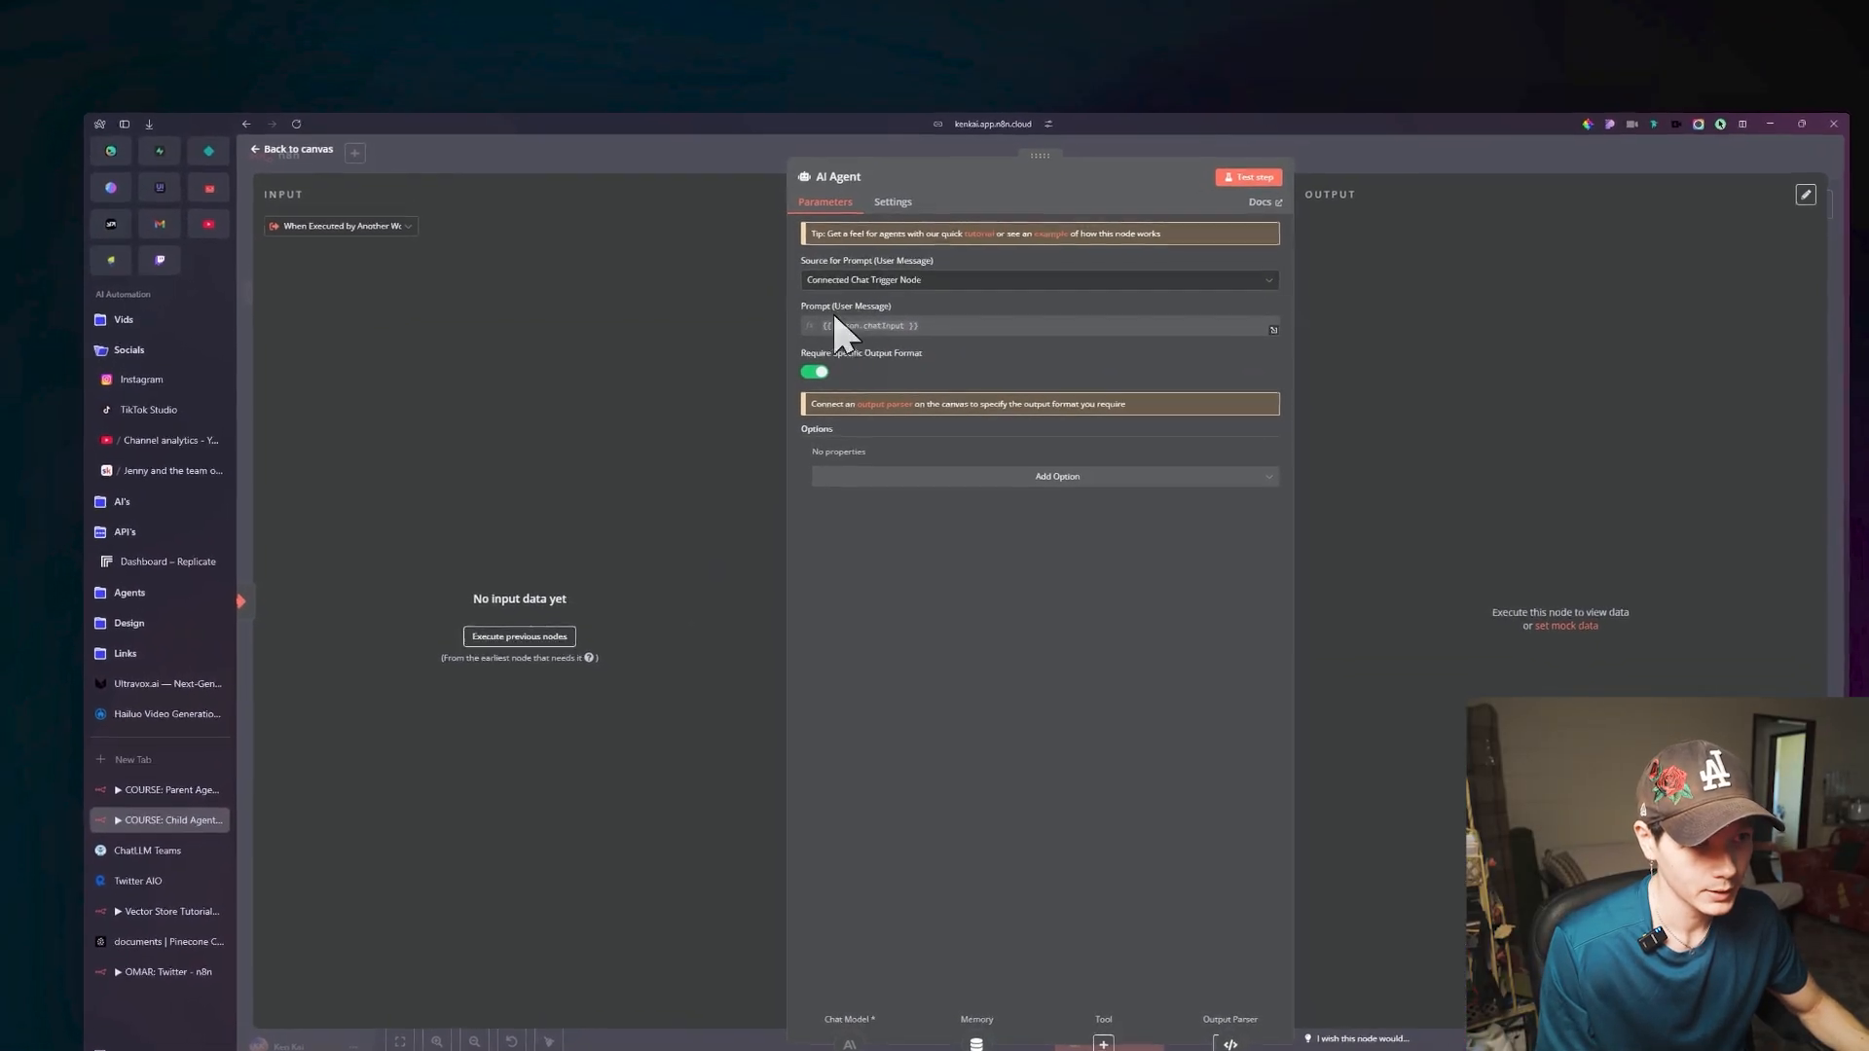
left_click_drag(807, 306, 892, 307)
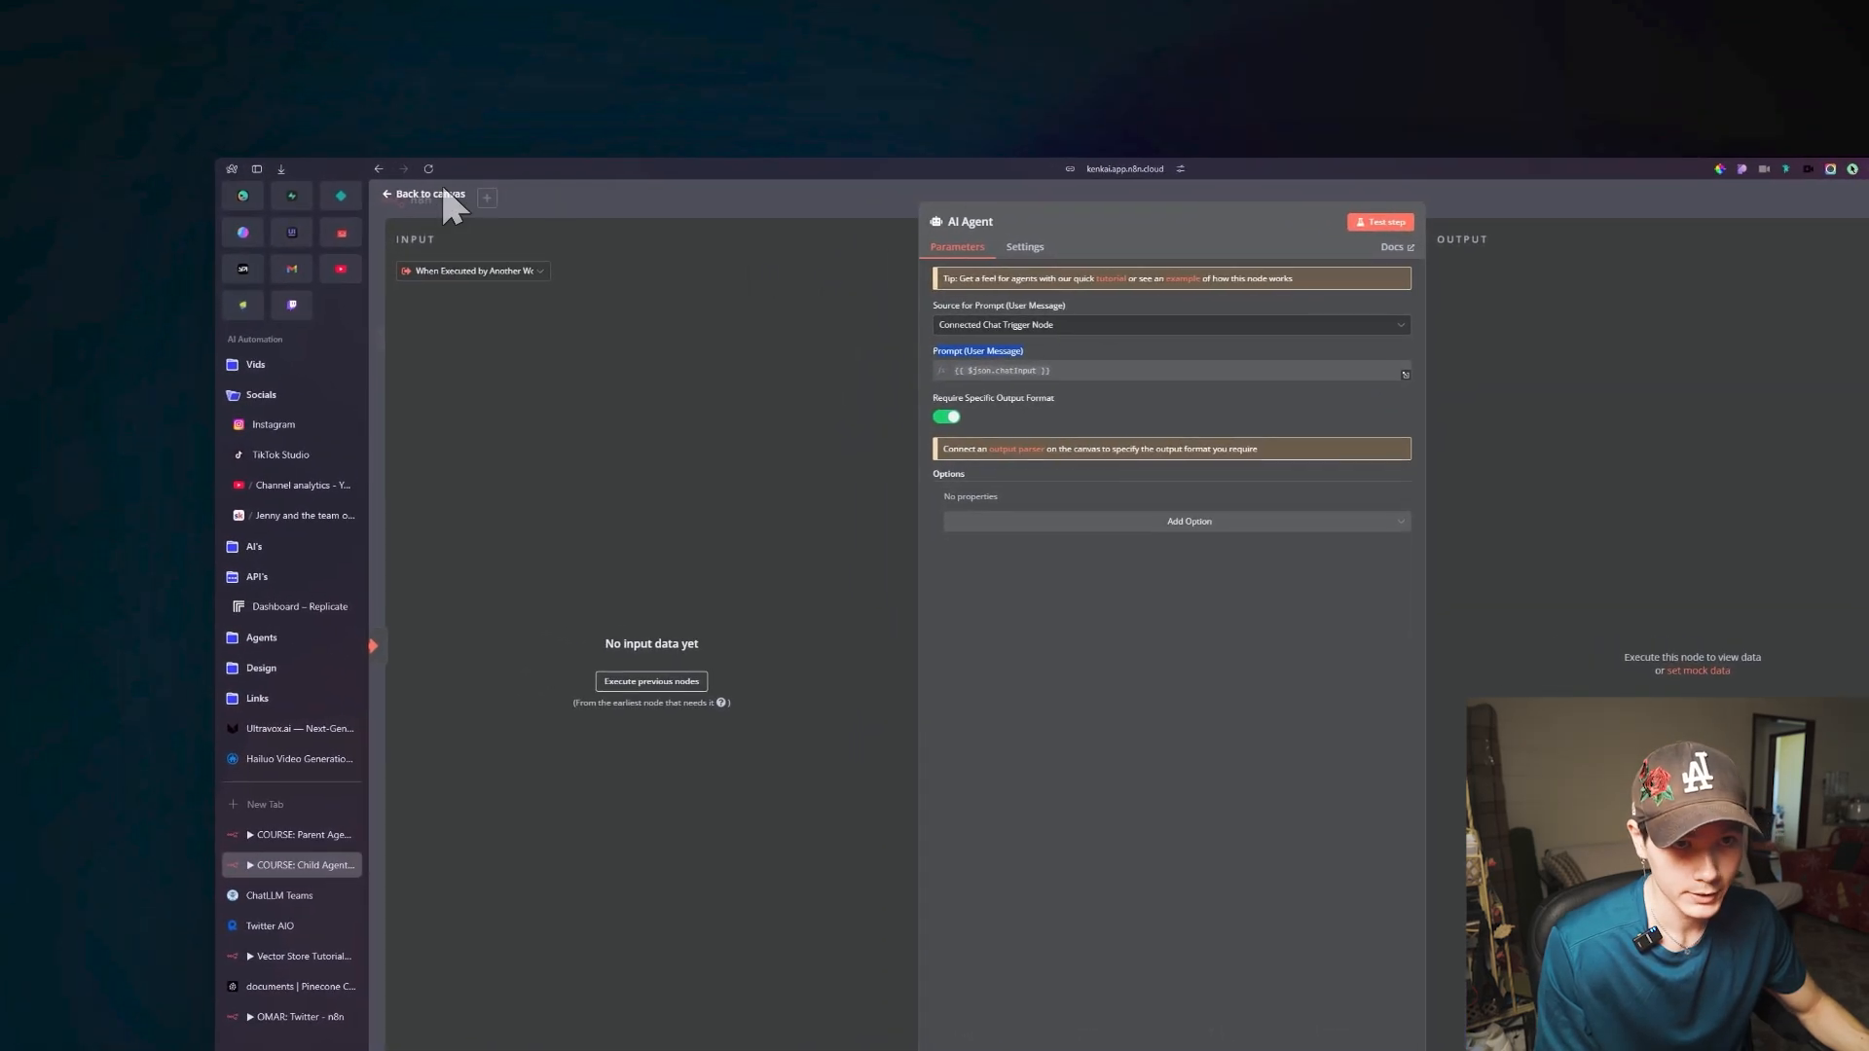
left_click(445, 194)
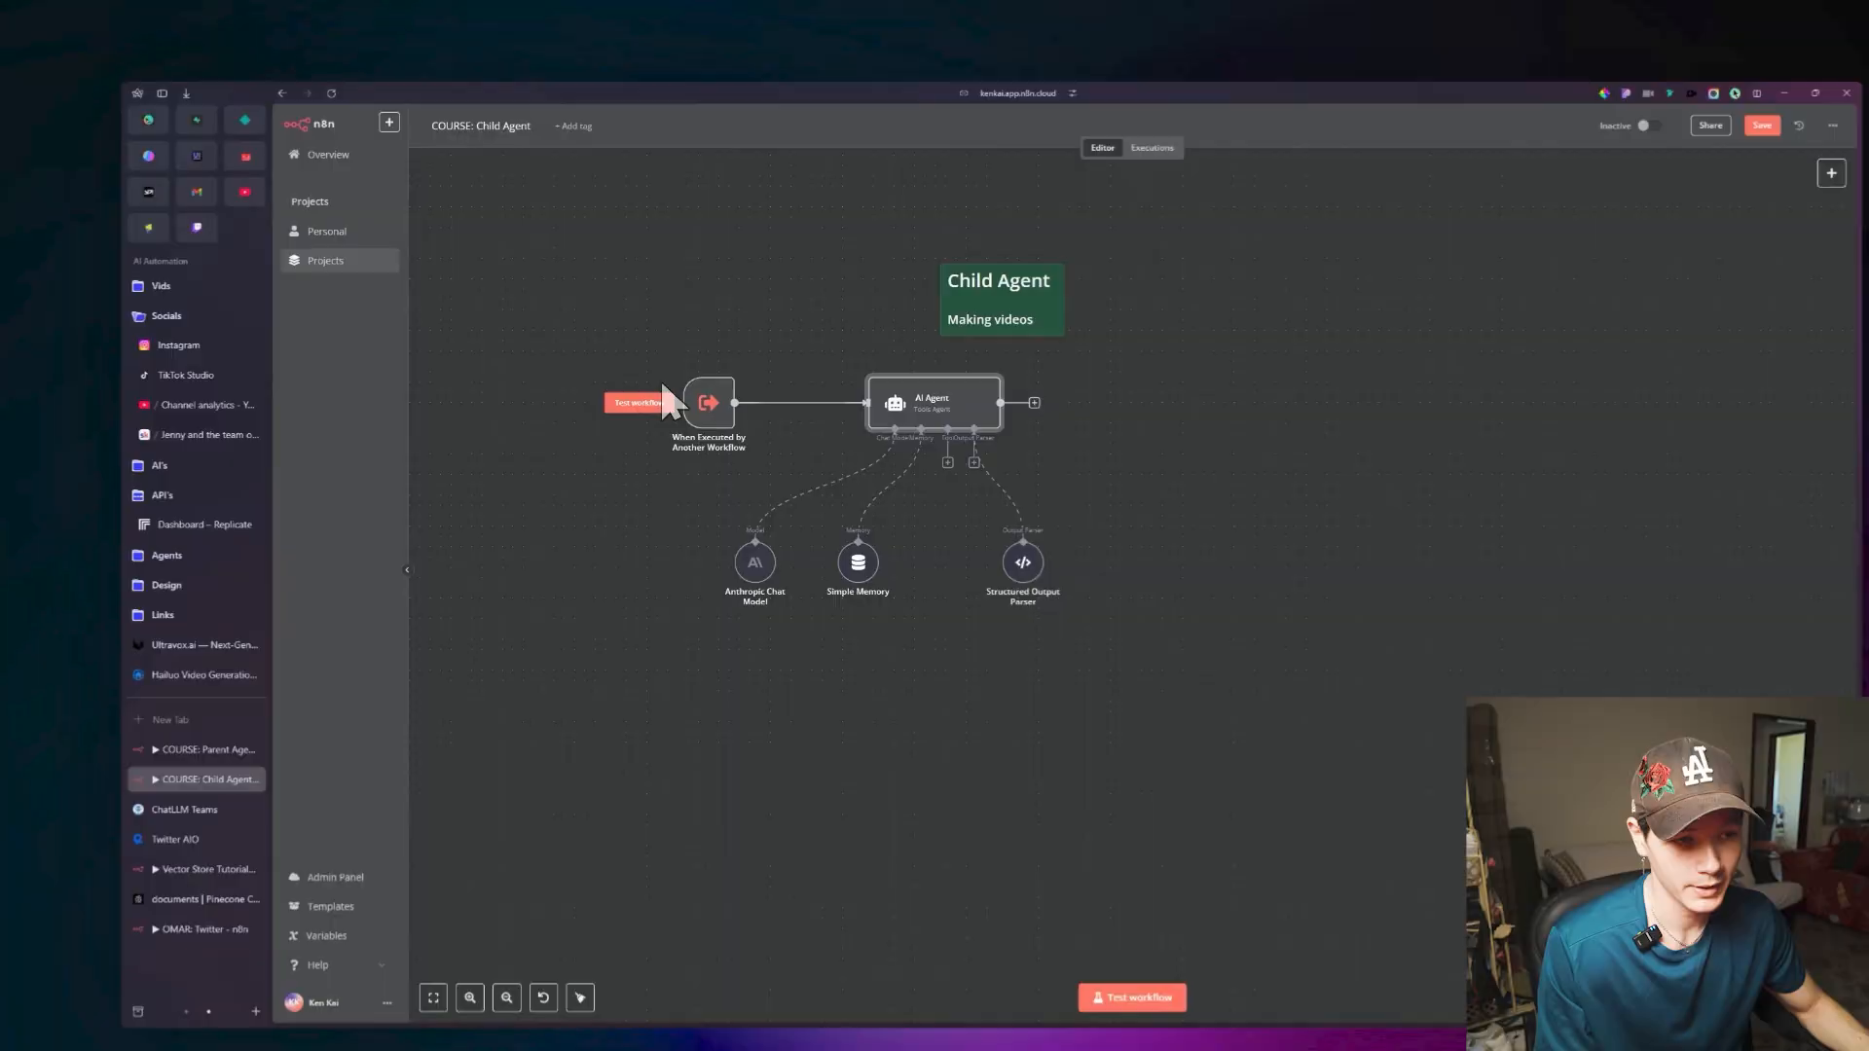
left_click(711, 404)
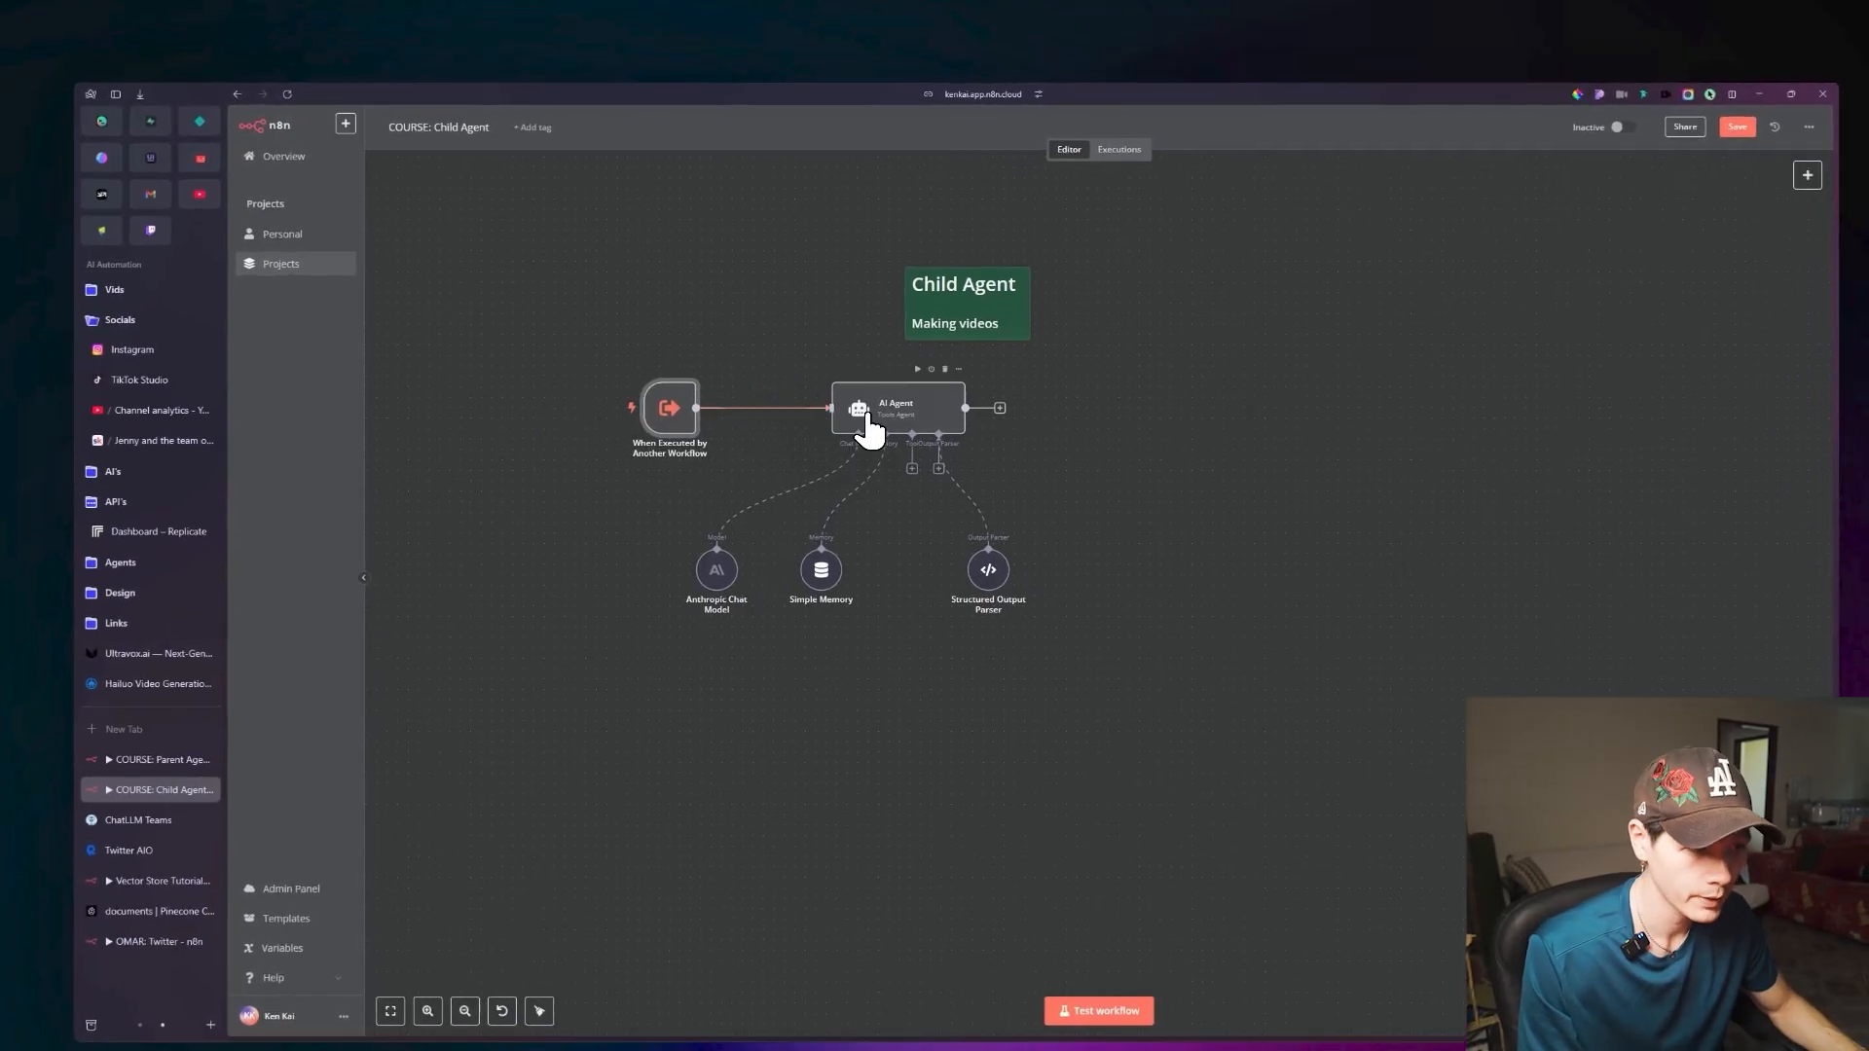
Set the Child Agent's AI Agent prompt source to Define below and enter an expression referencing the When Executed by Another Workflow node.
left_click(866, 392)
double_click(880, 413)
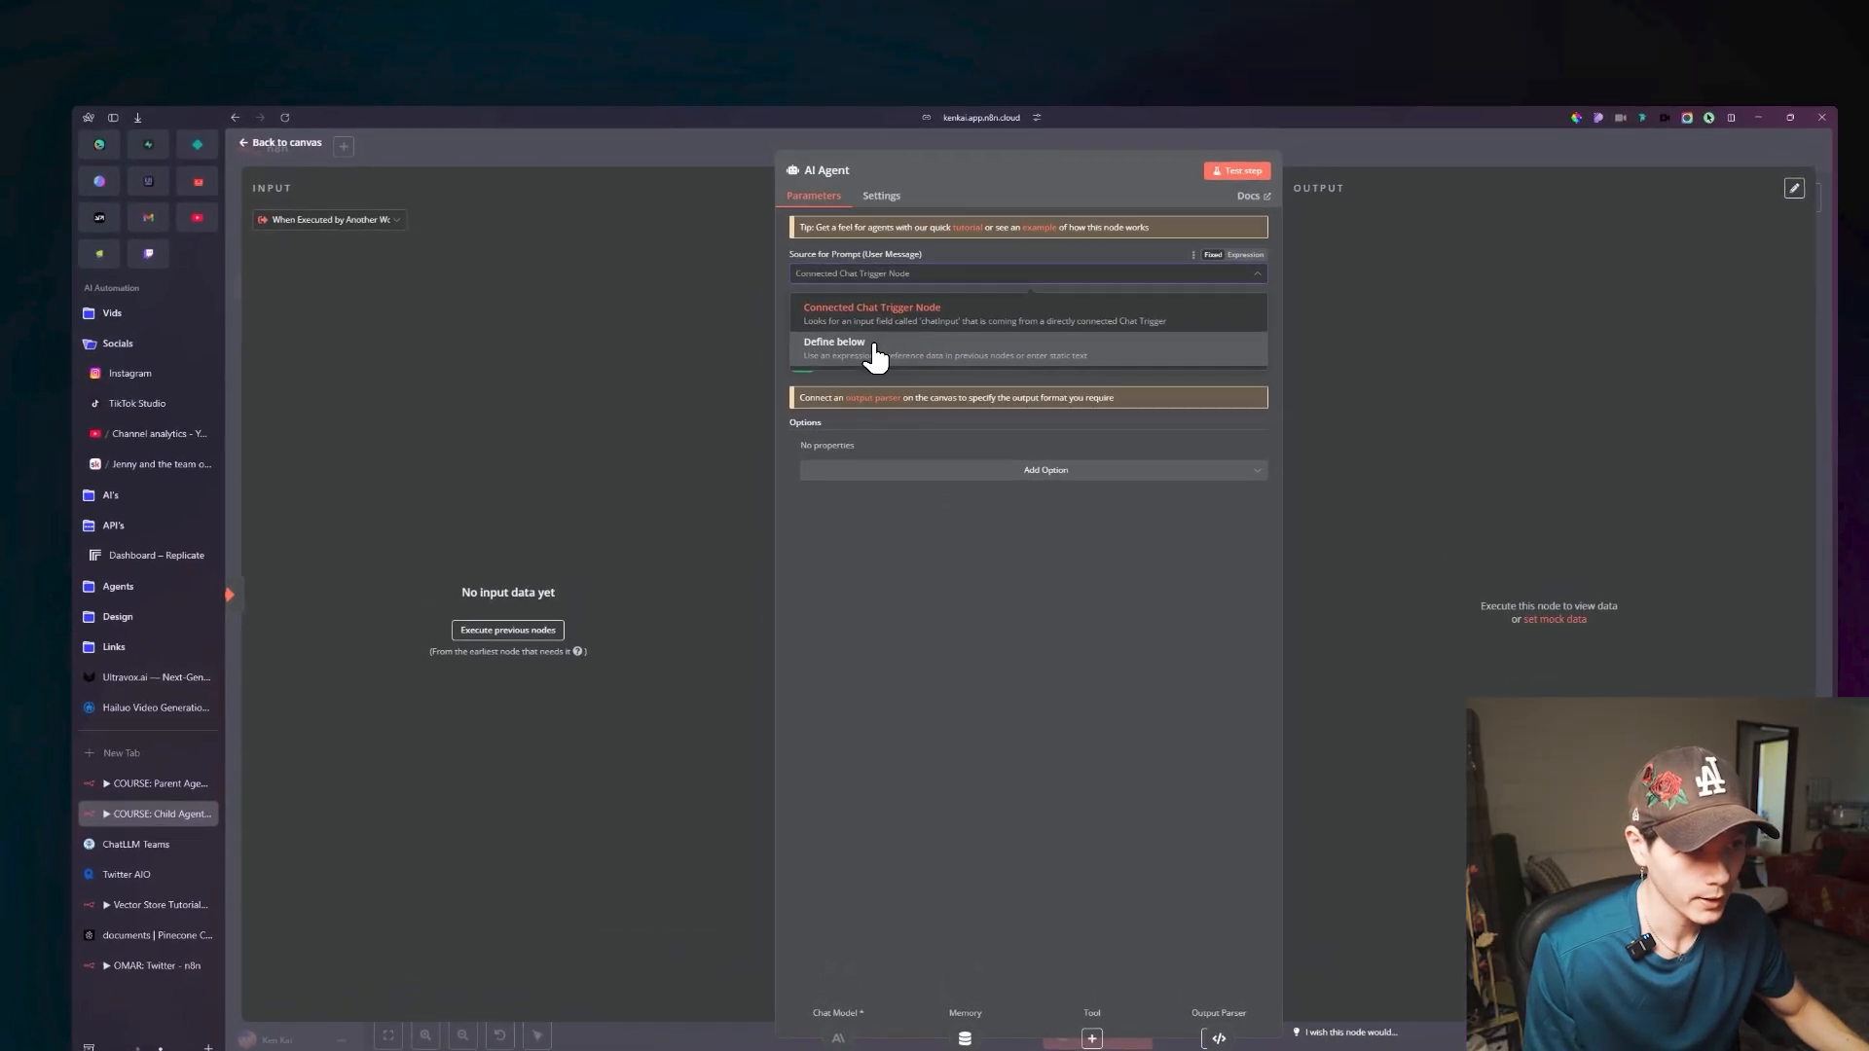
left_click(876, 355)
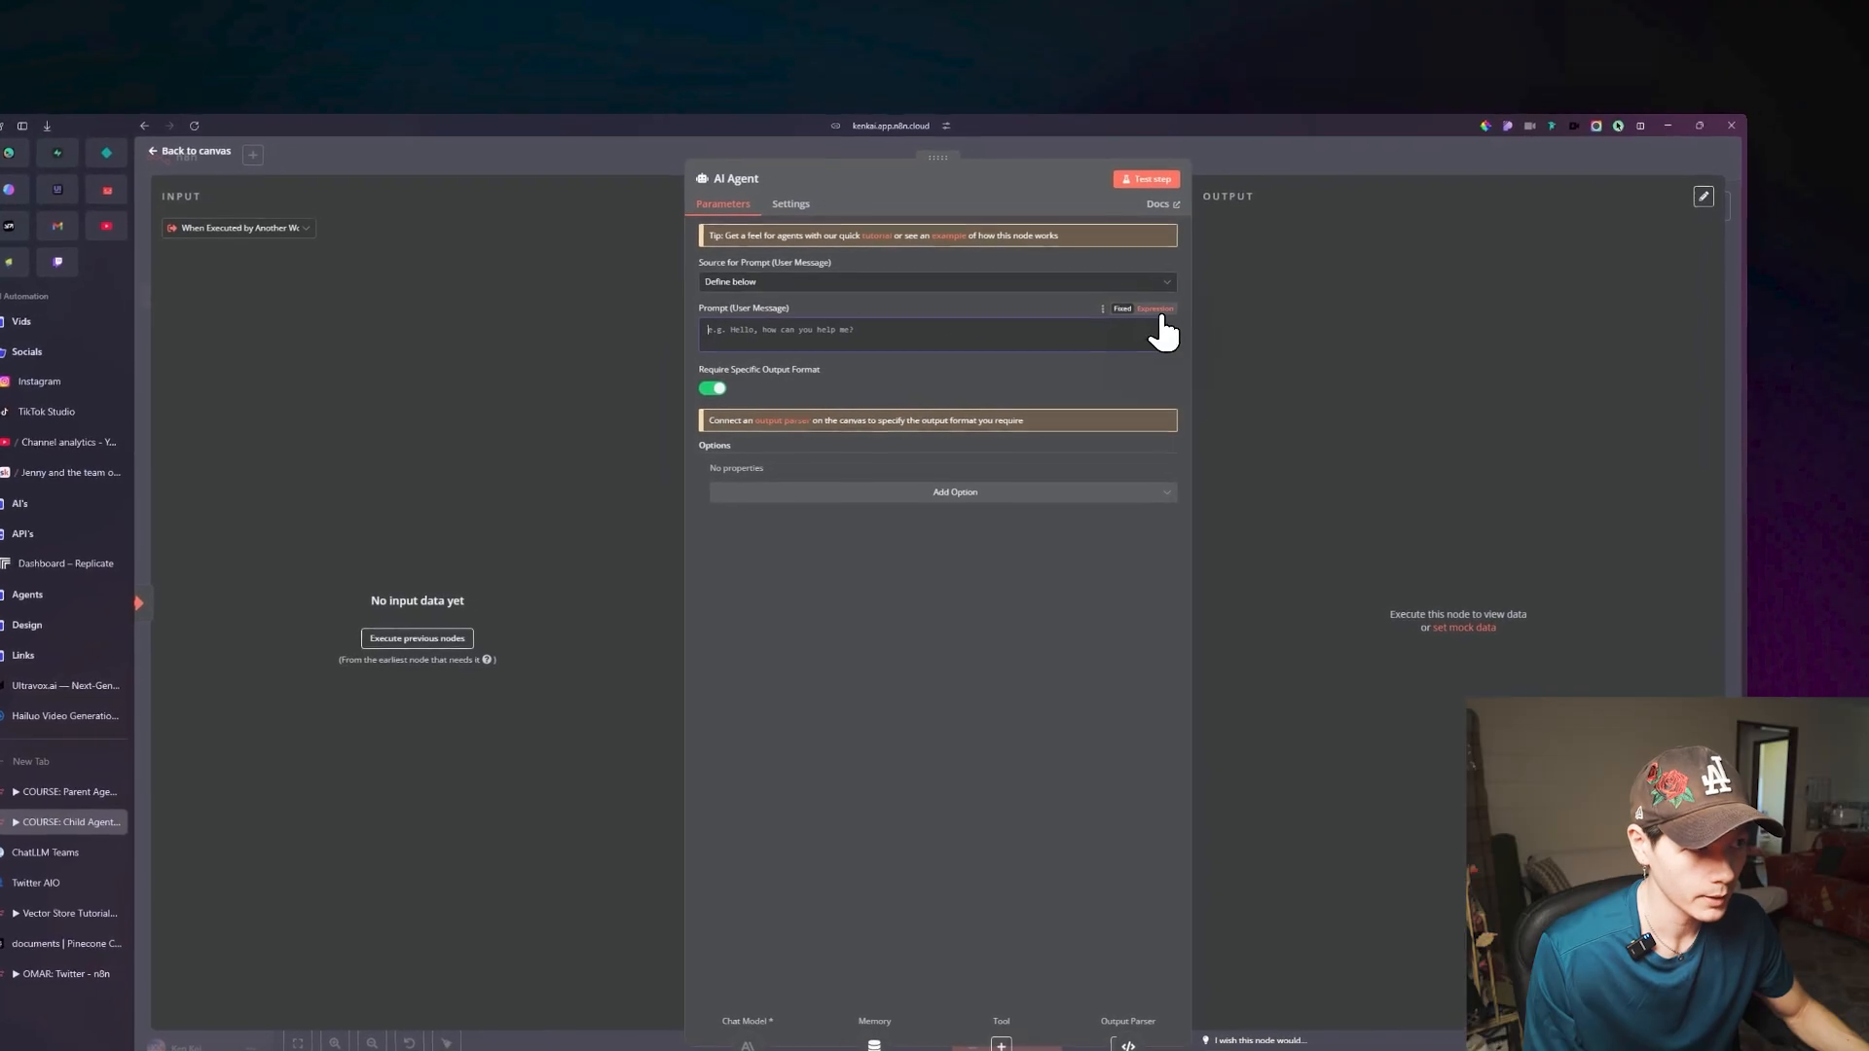
left_click(1158, 312)
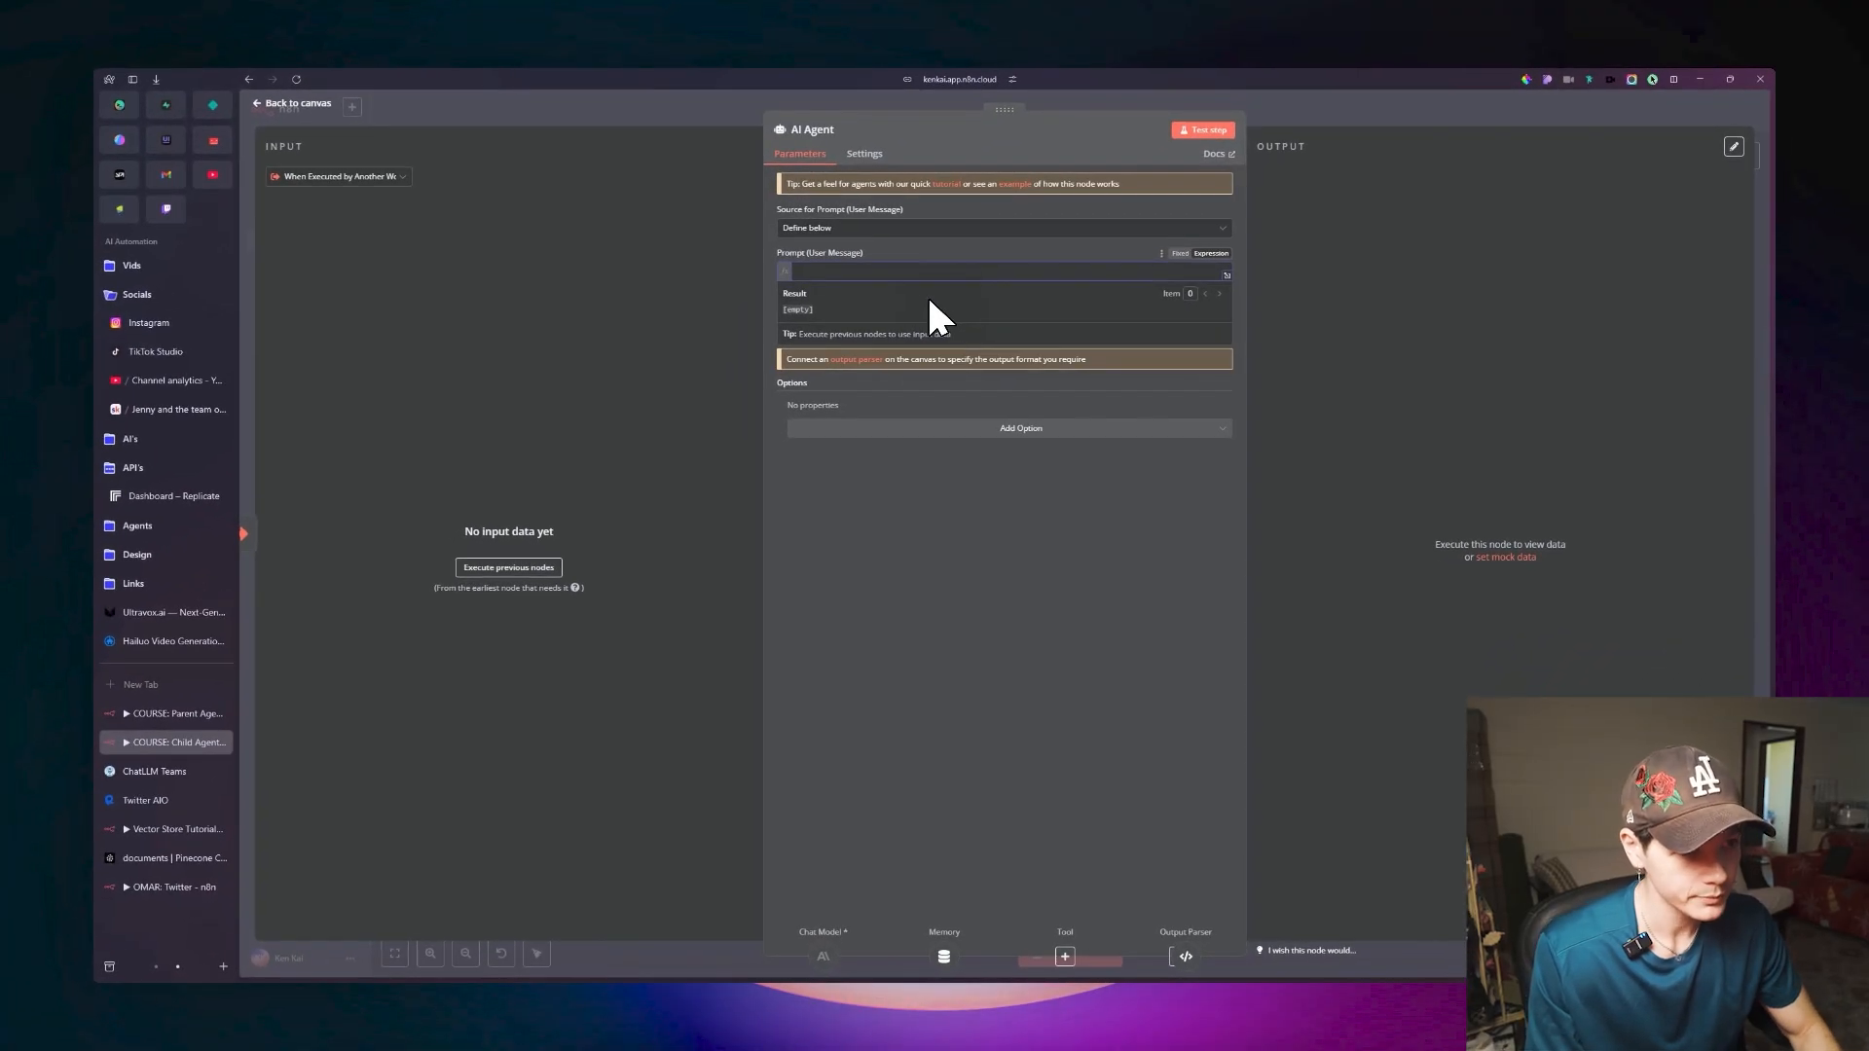
type("{{")
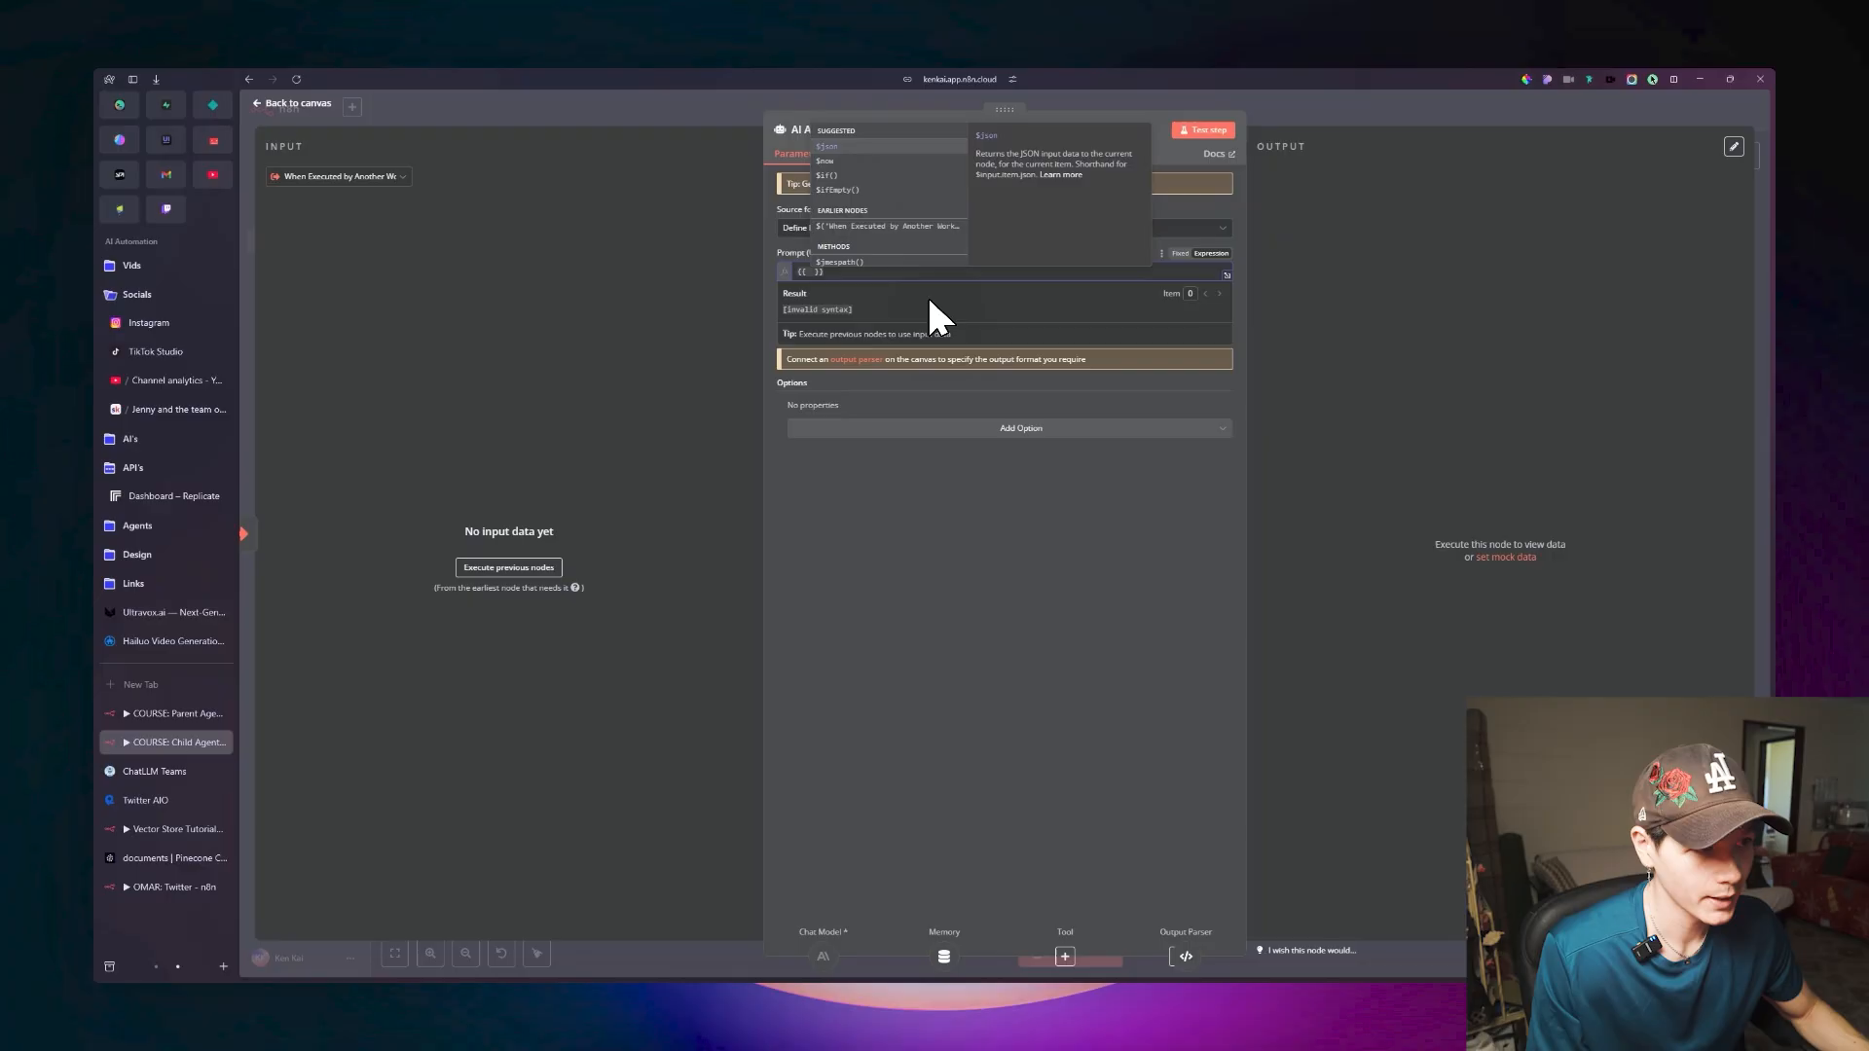
left_click(905, 244)
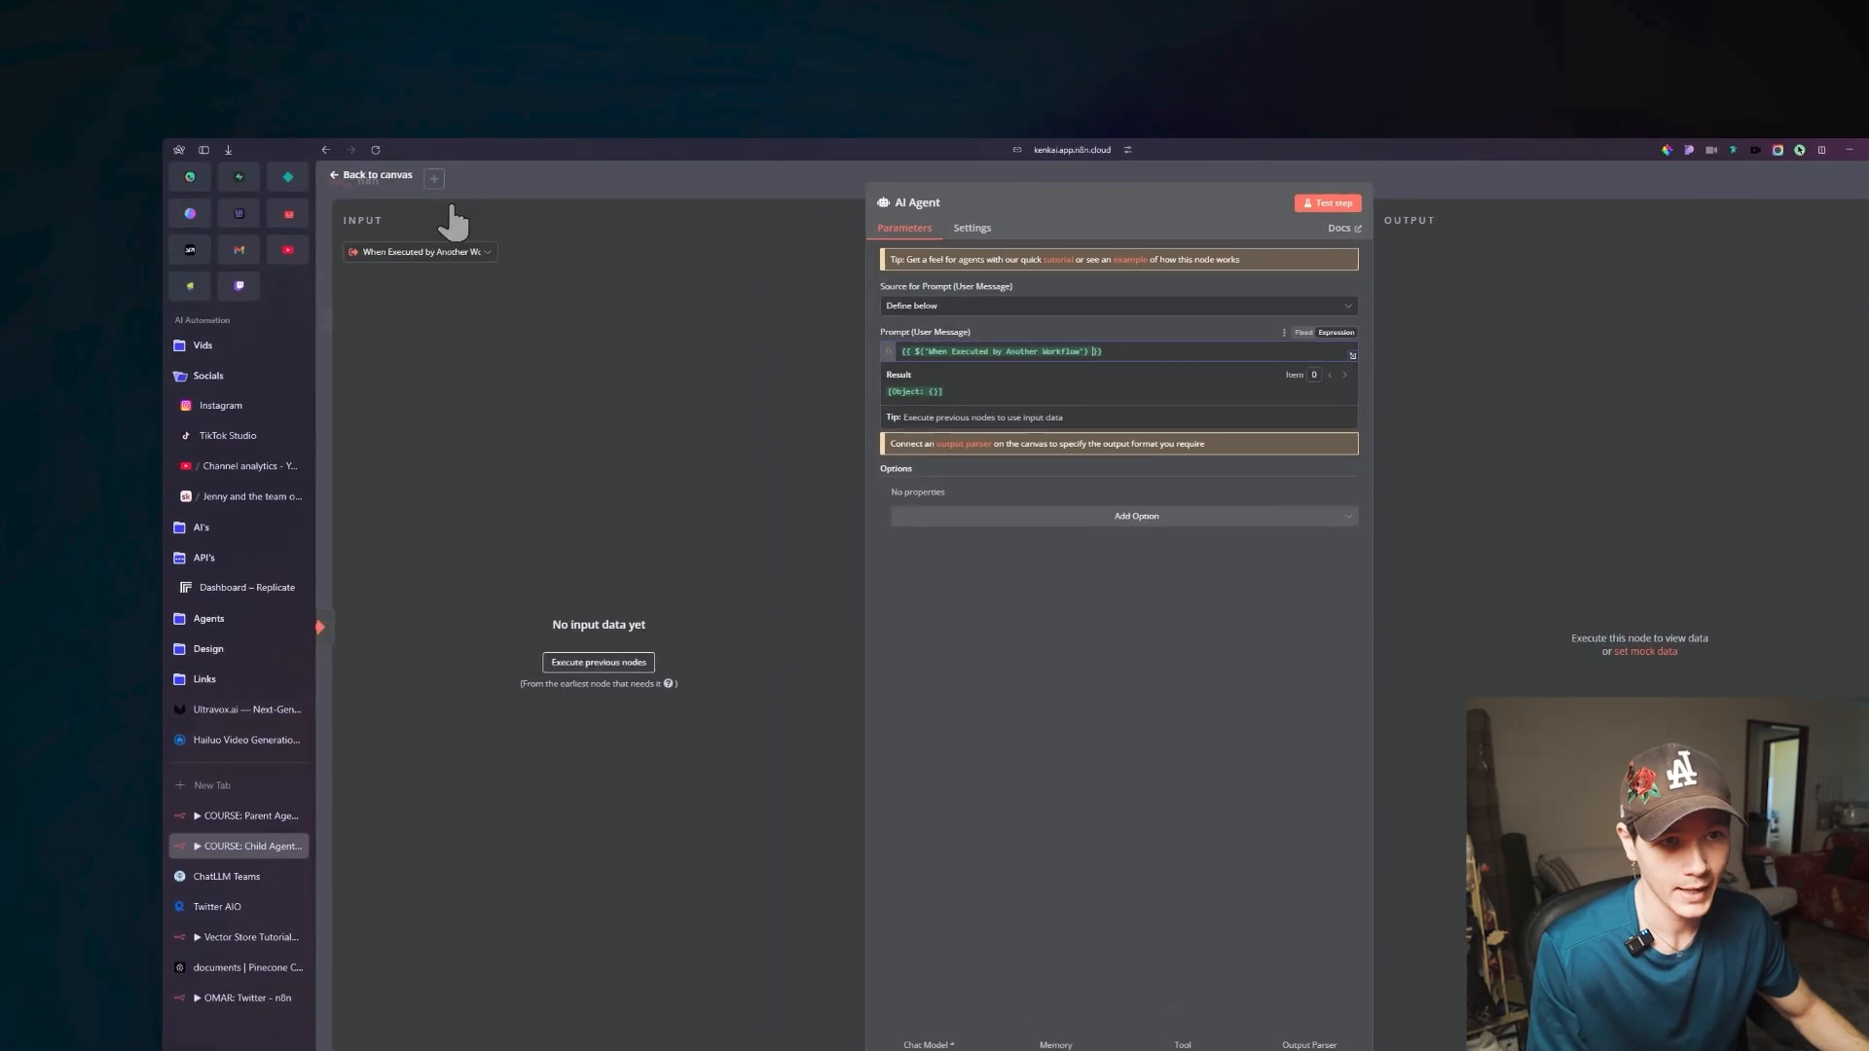
Check the style and idea input fields in the Child Agent's When Executed by Another Workflow trigger, then return to the canvas.
left_click(429, 191)
double_click(804, 484)
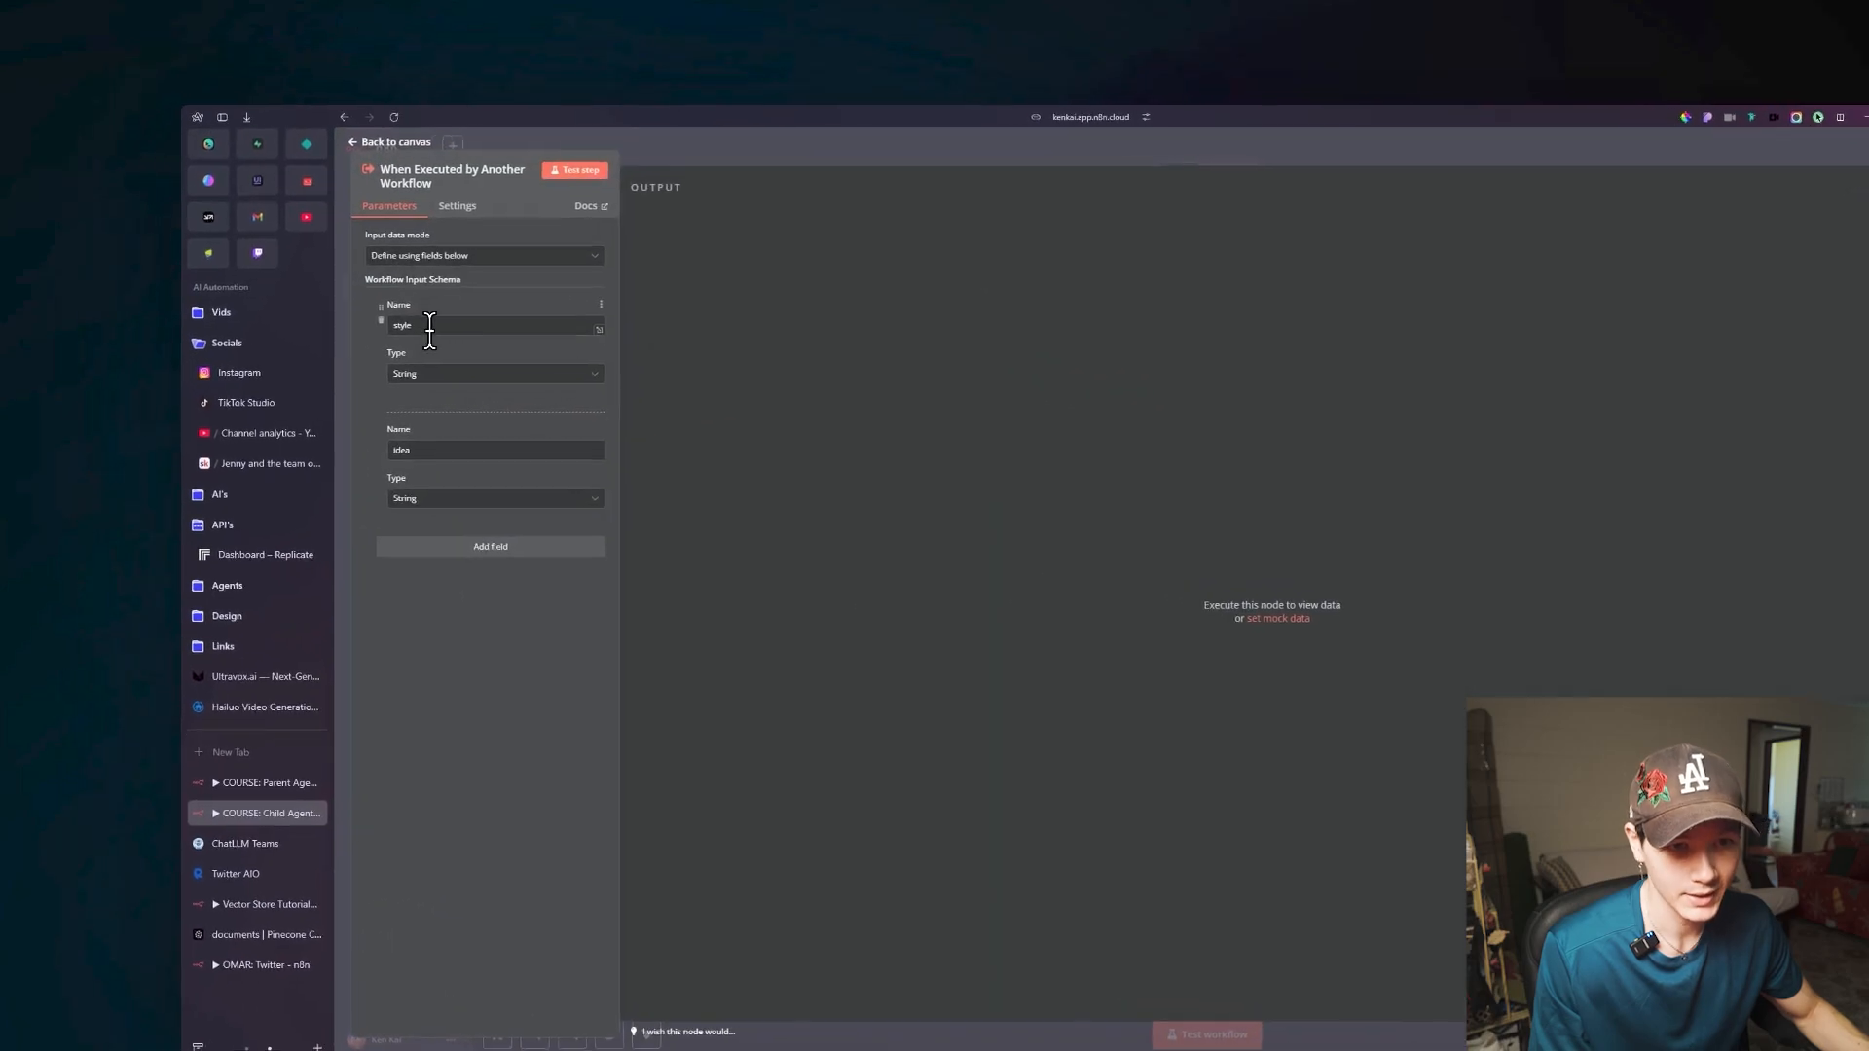
left_click(459, 326)
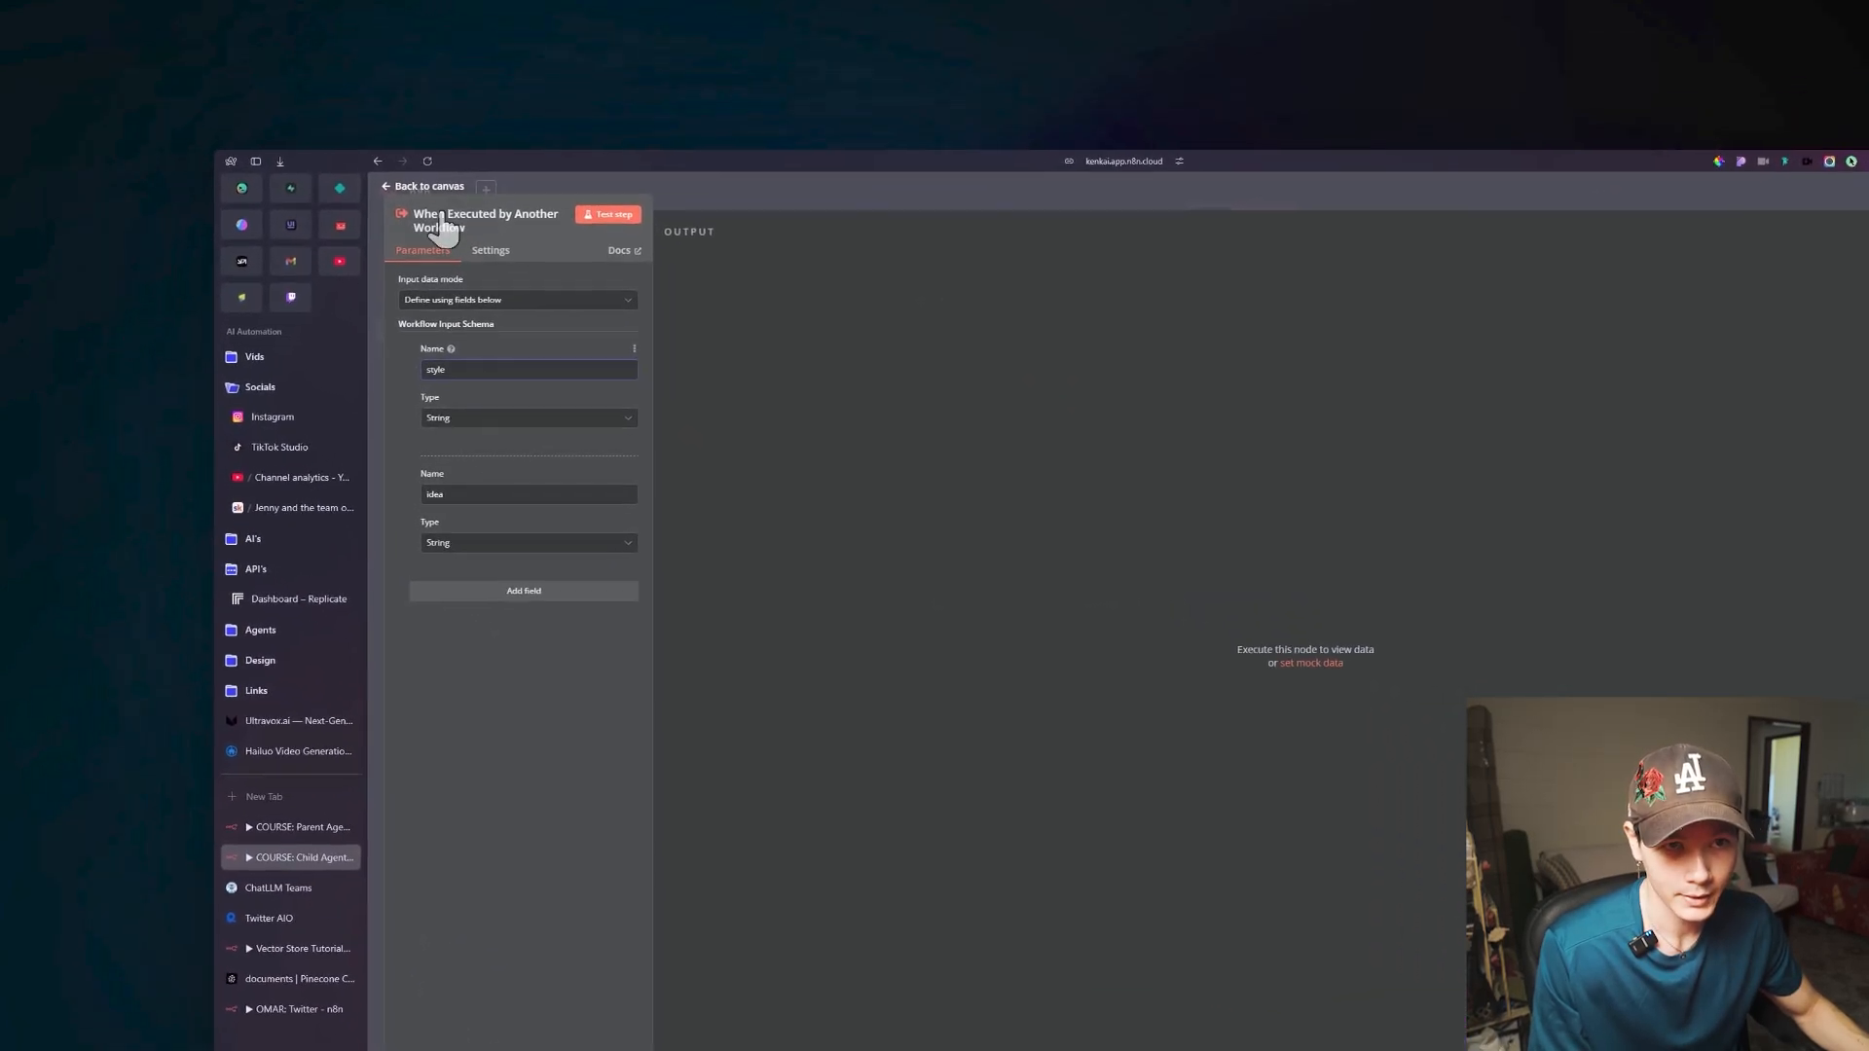
left_click(297, 103)
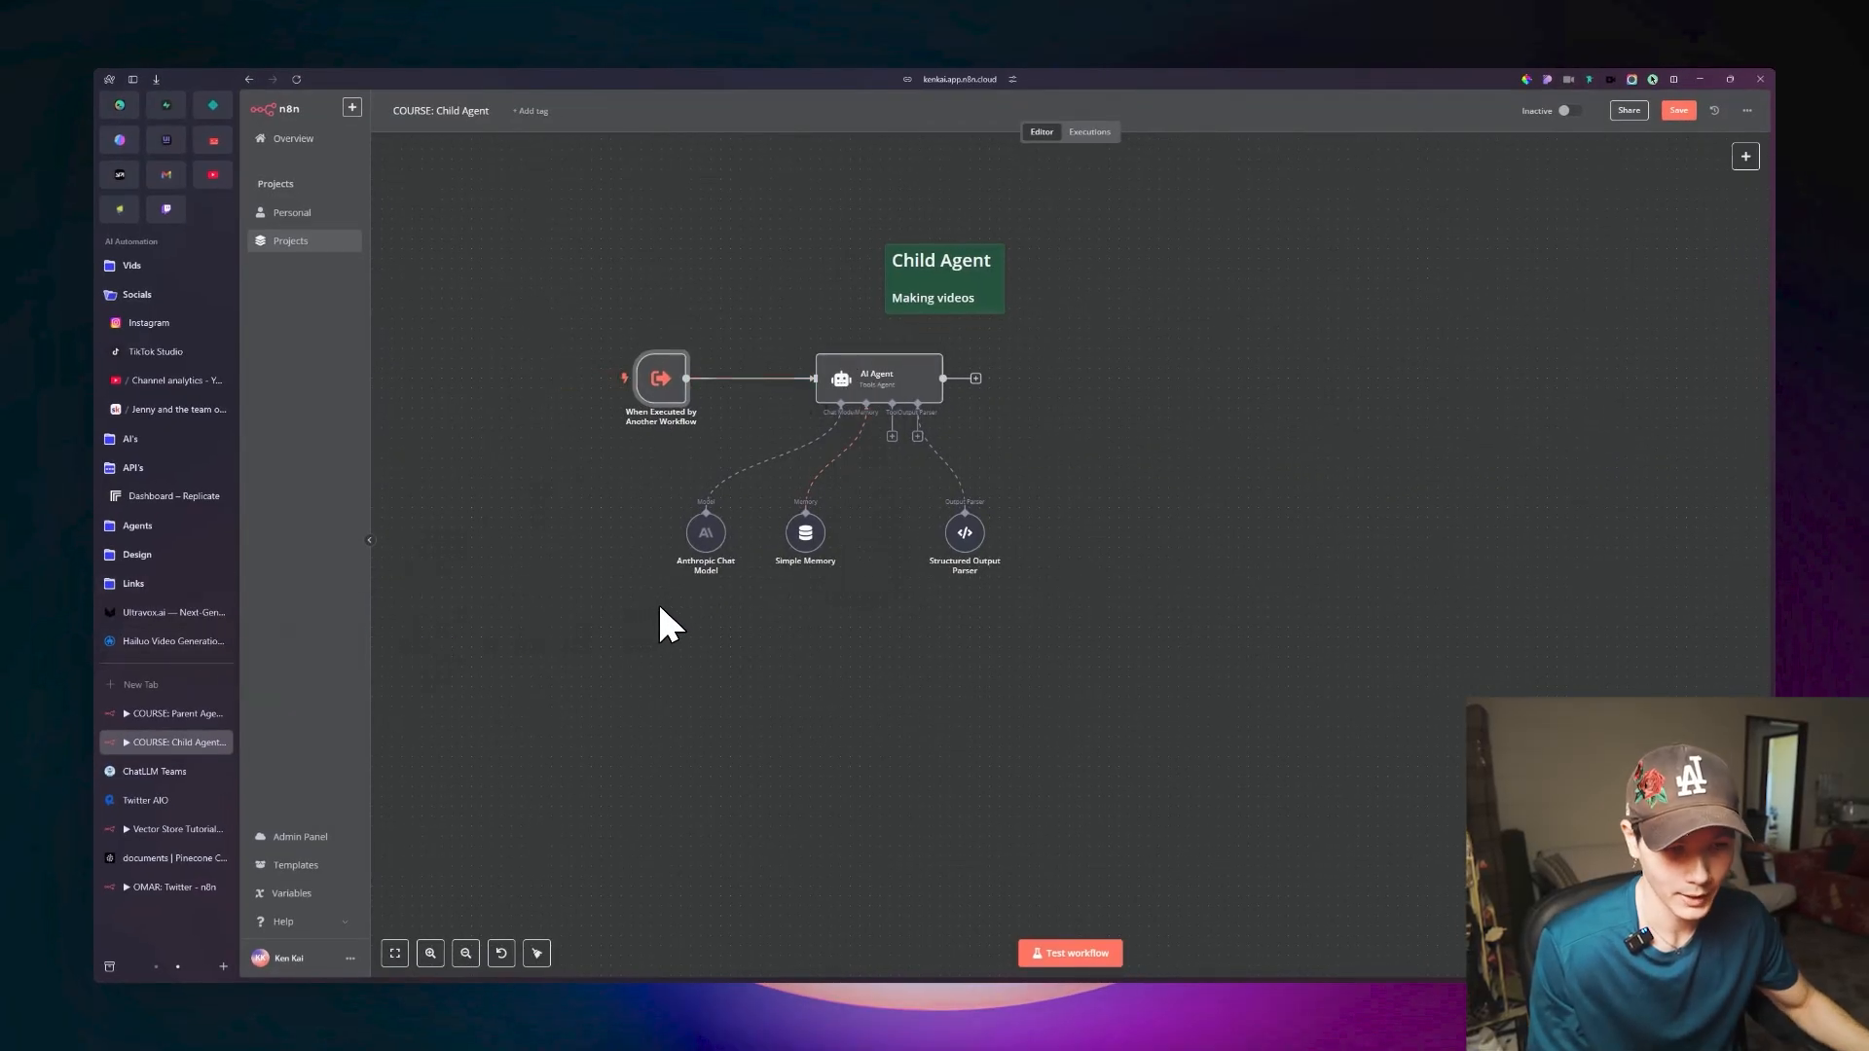
Test the Parent Agent workflow by sending the chat message "idea: couple walking in the field, style: anime".
left_click(189, 710)
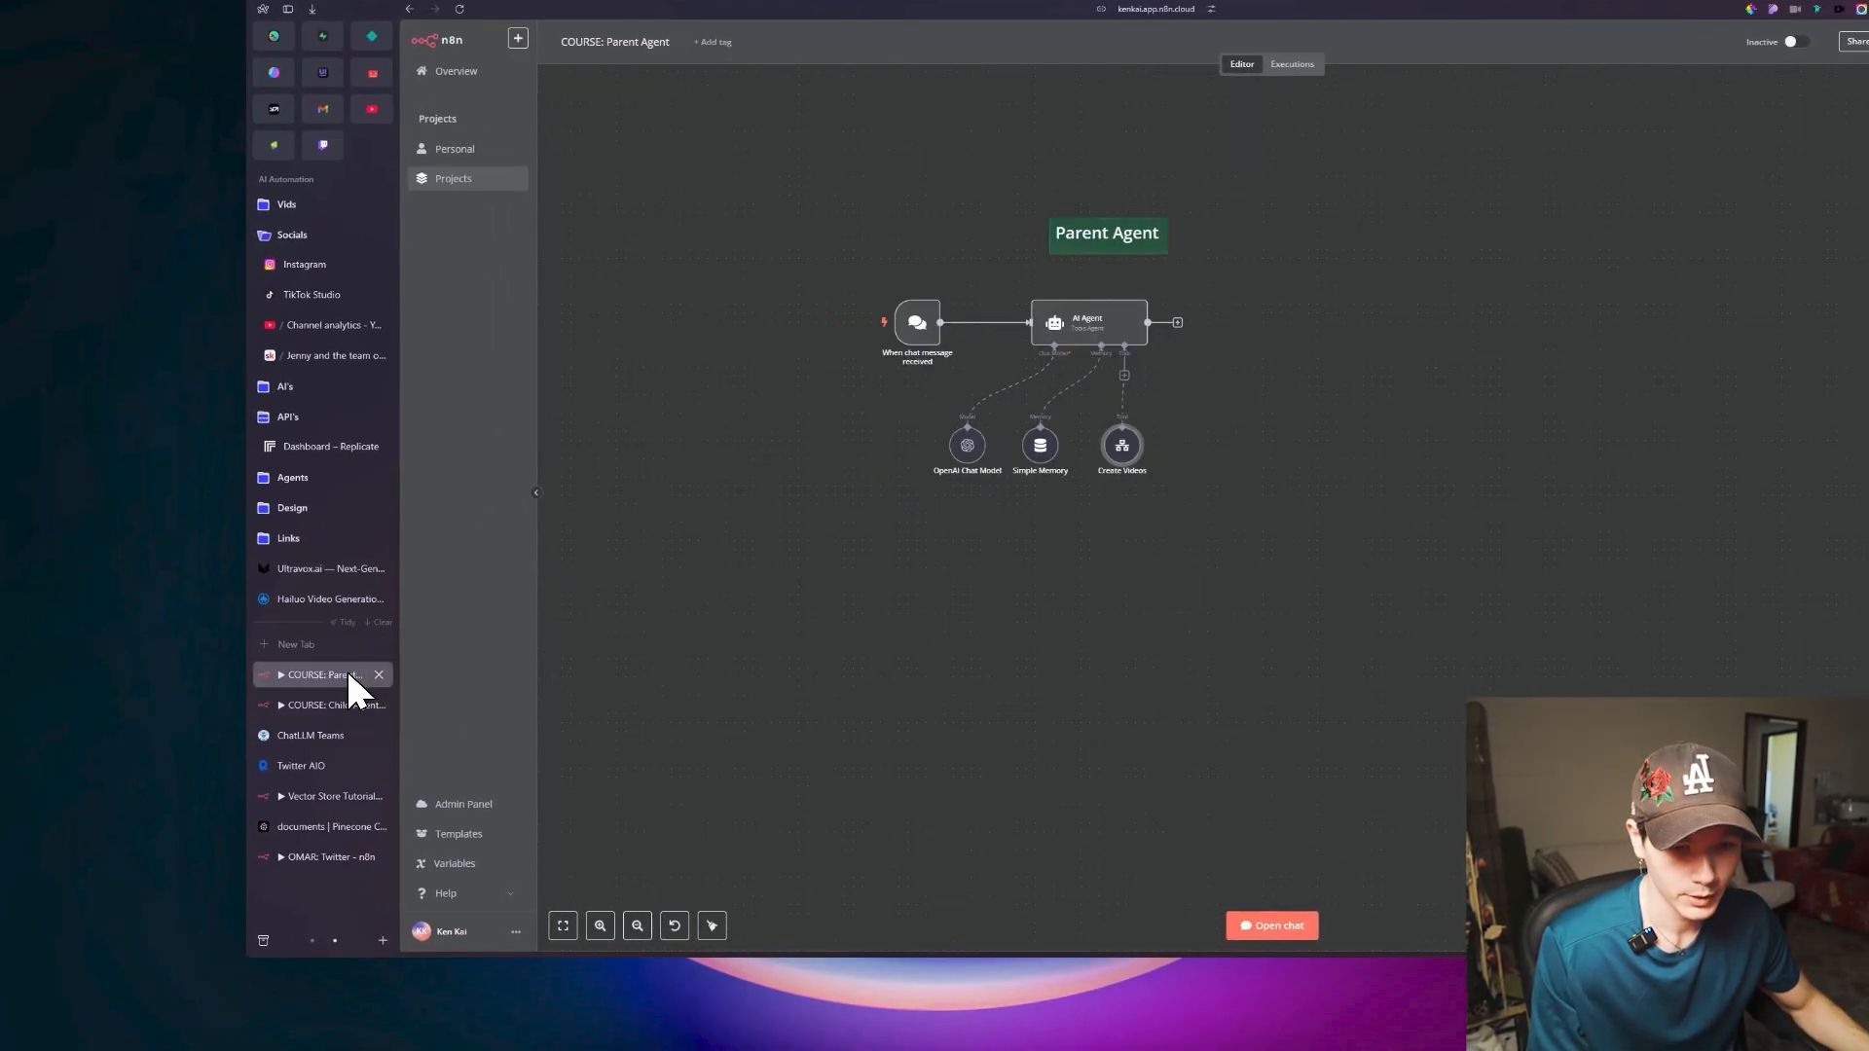
left_click(1276, 926)
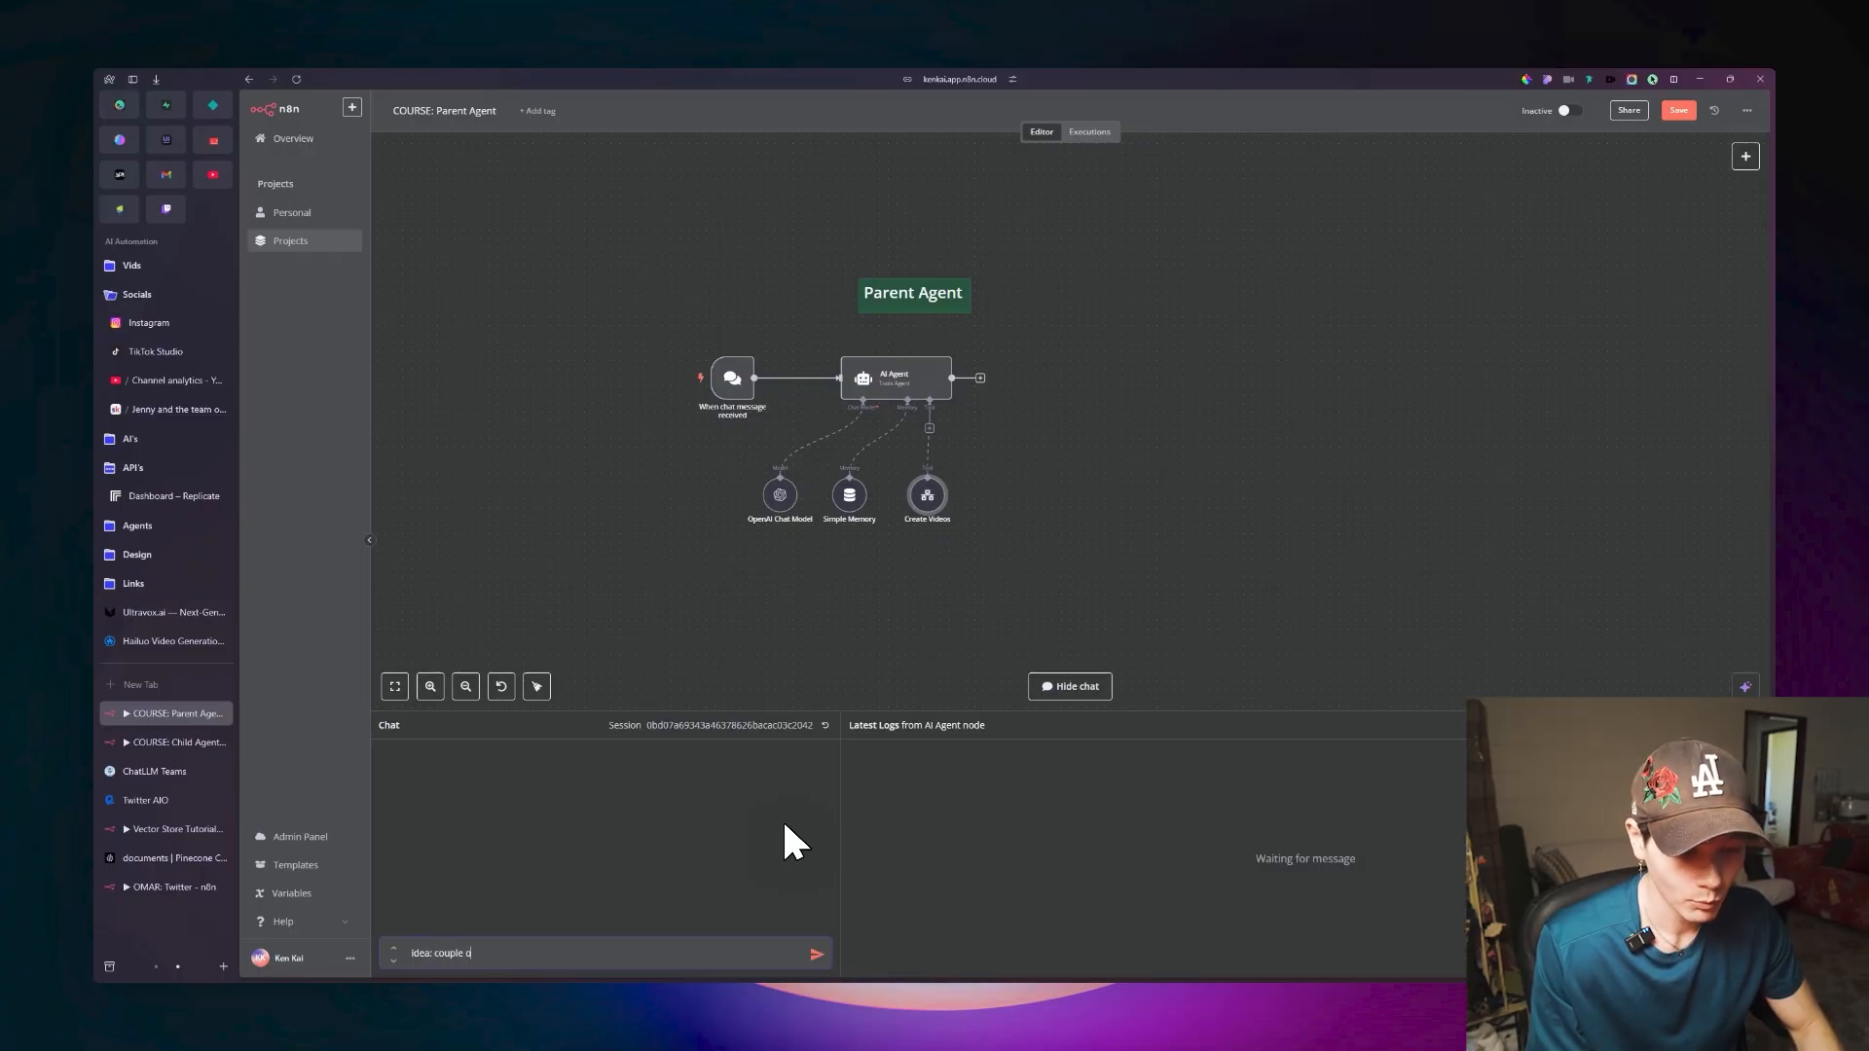
type("ing in the field")
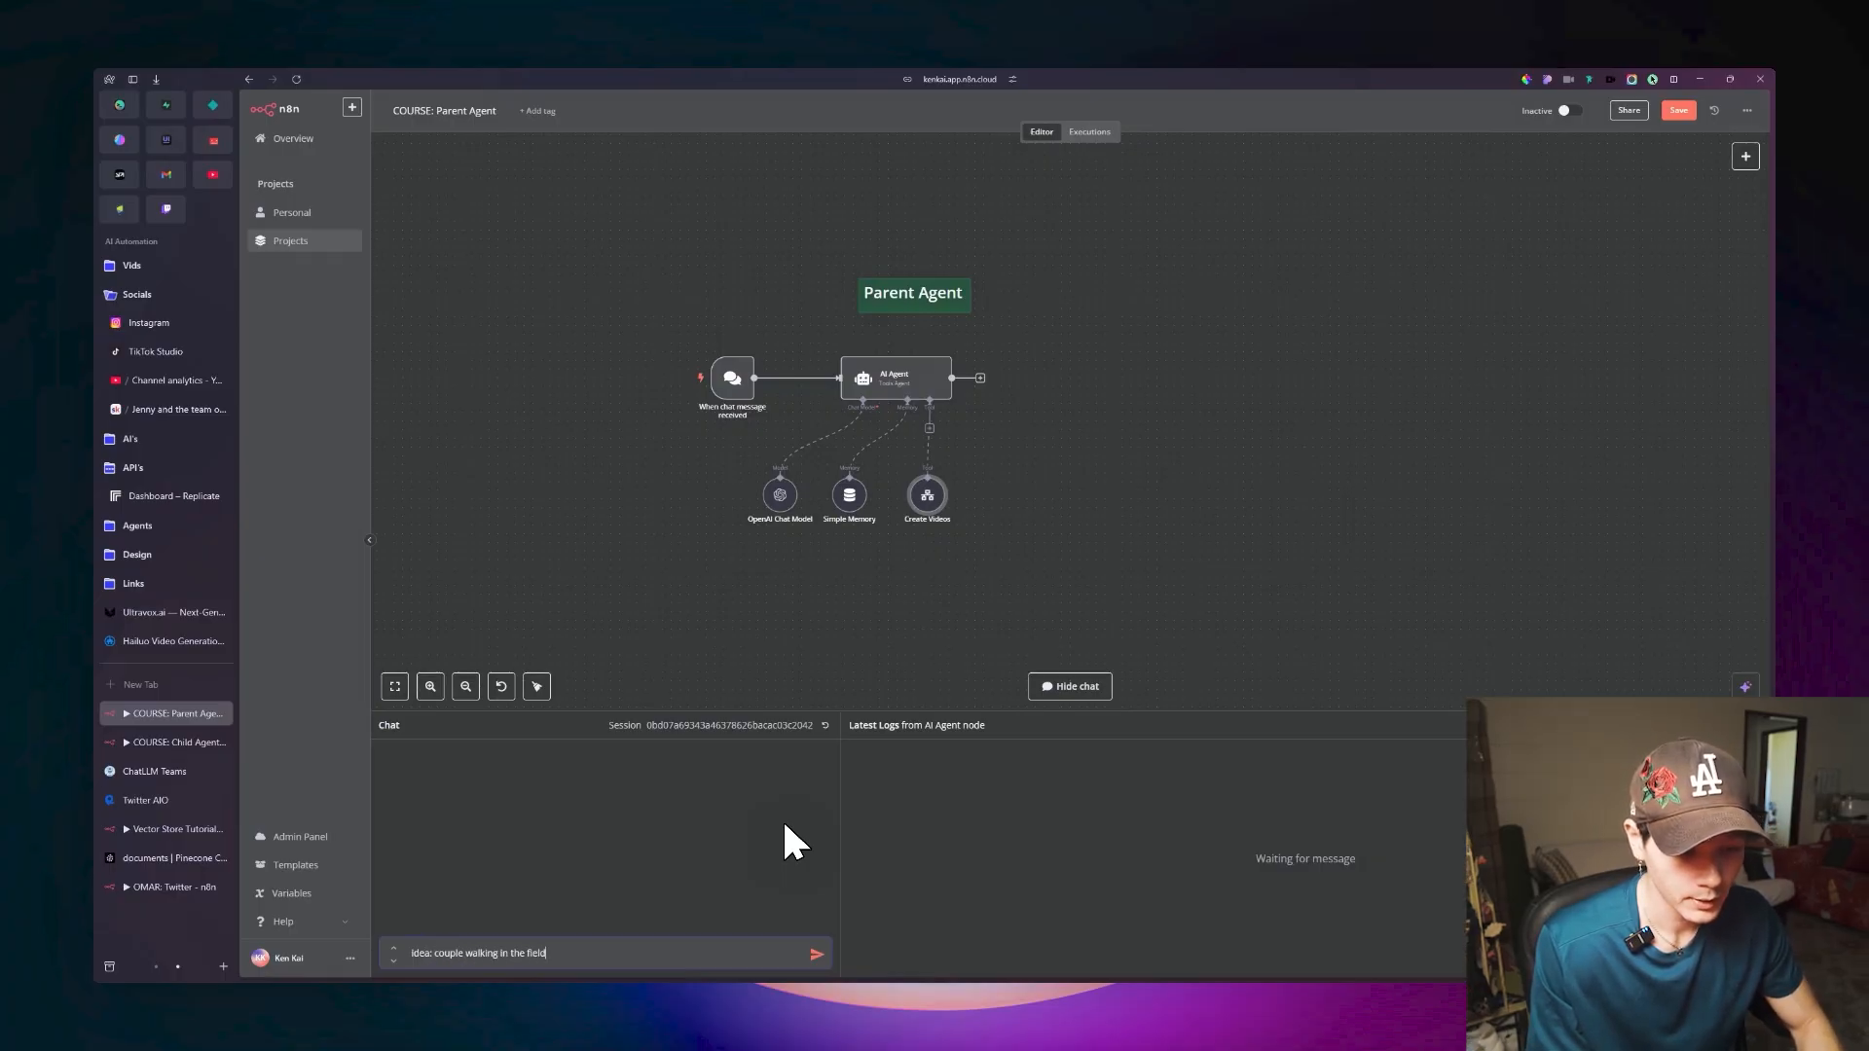
type(", style:")
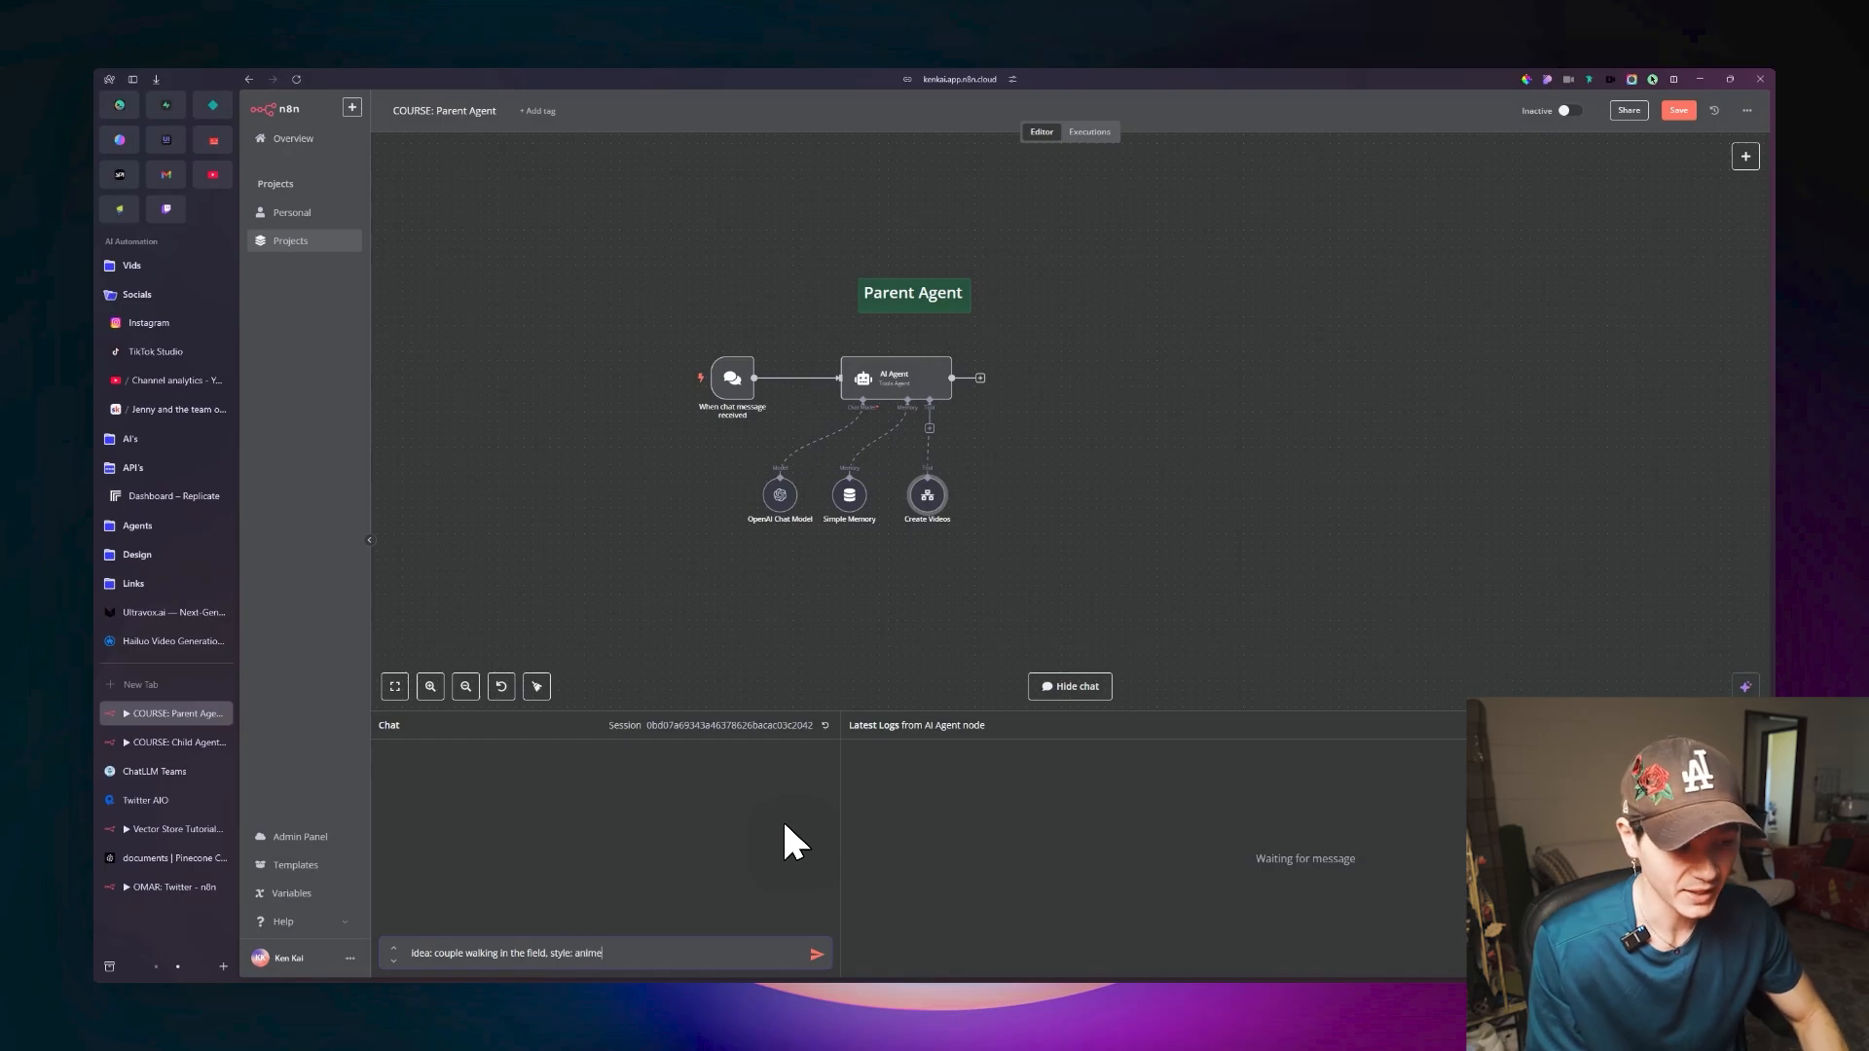
type(" anime")
key("Return")
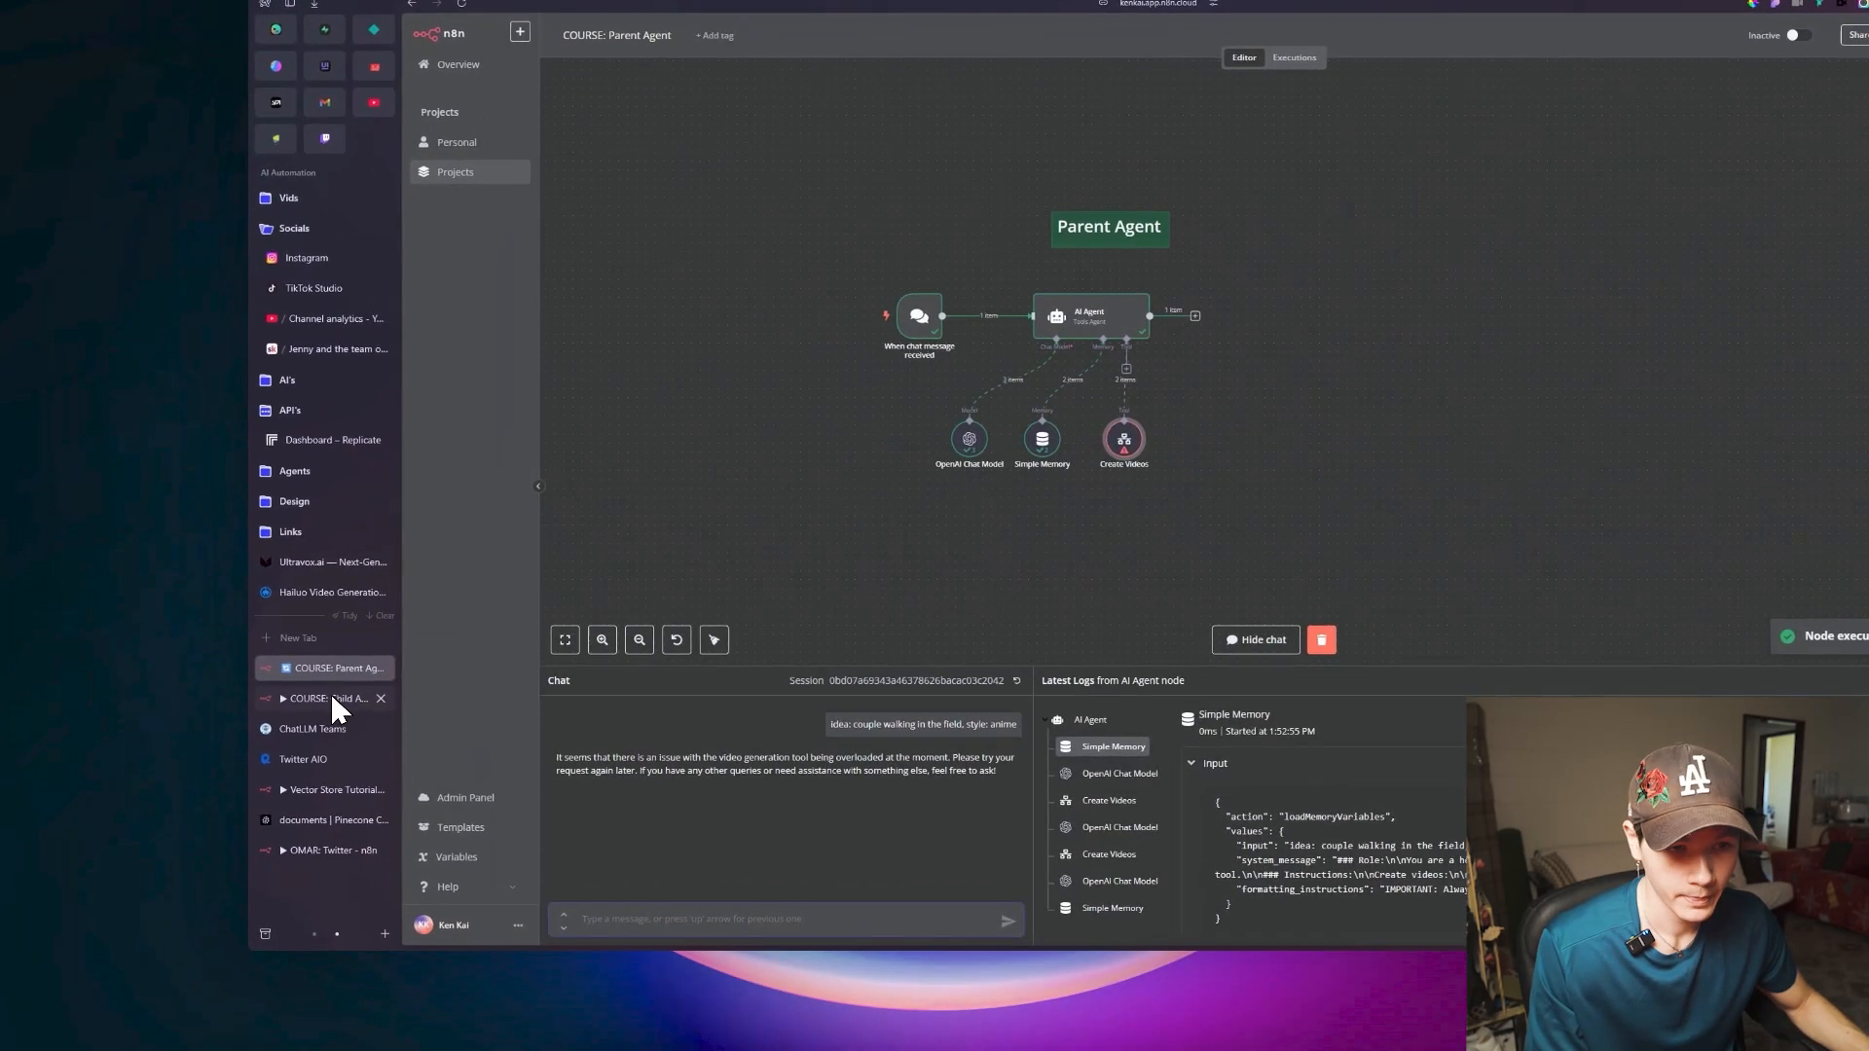
Load the Child Agent workflow's latest execution into the editor for debugging.
left_click(171, 742)
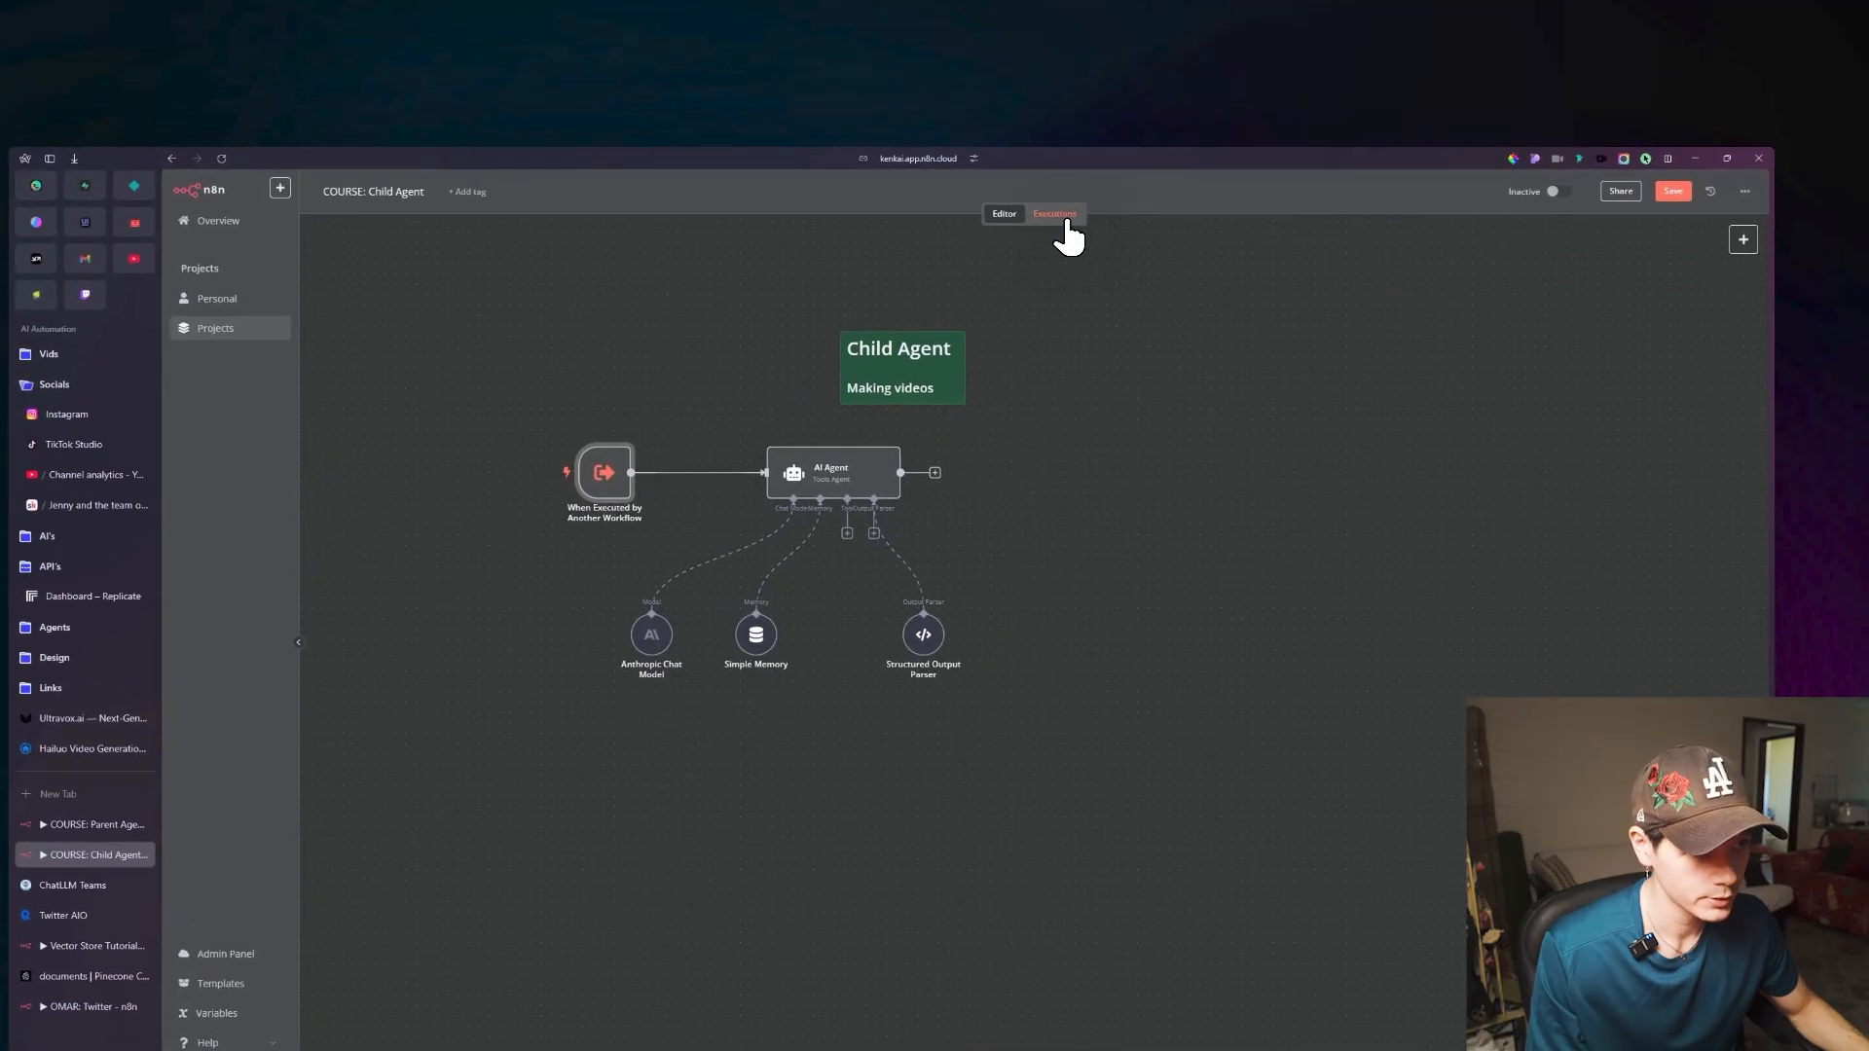
left_click(1067, 224)
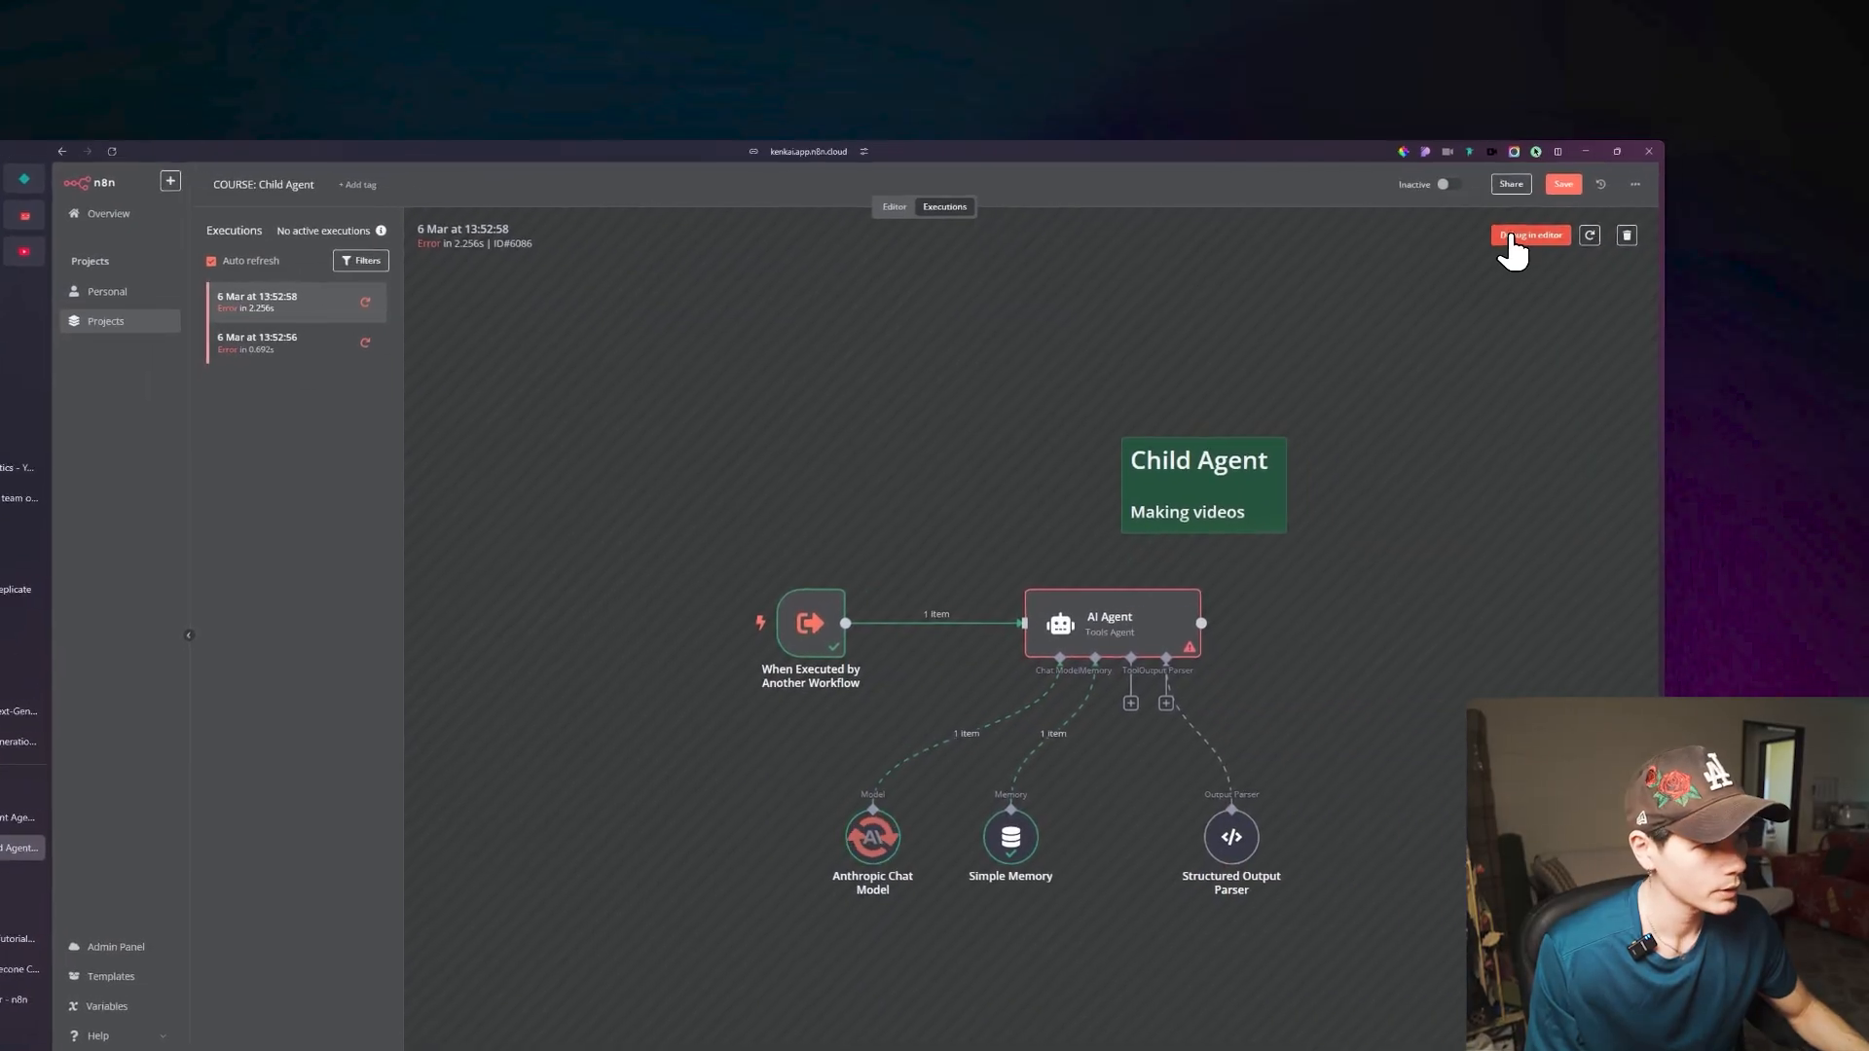
left_click(1499, 236)
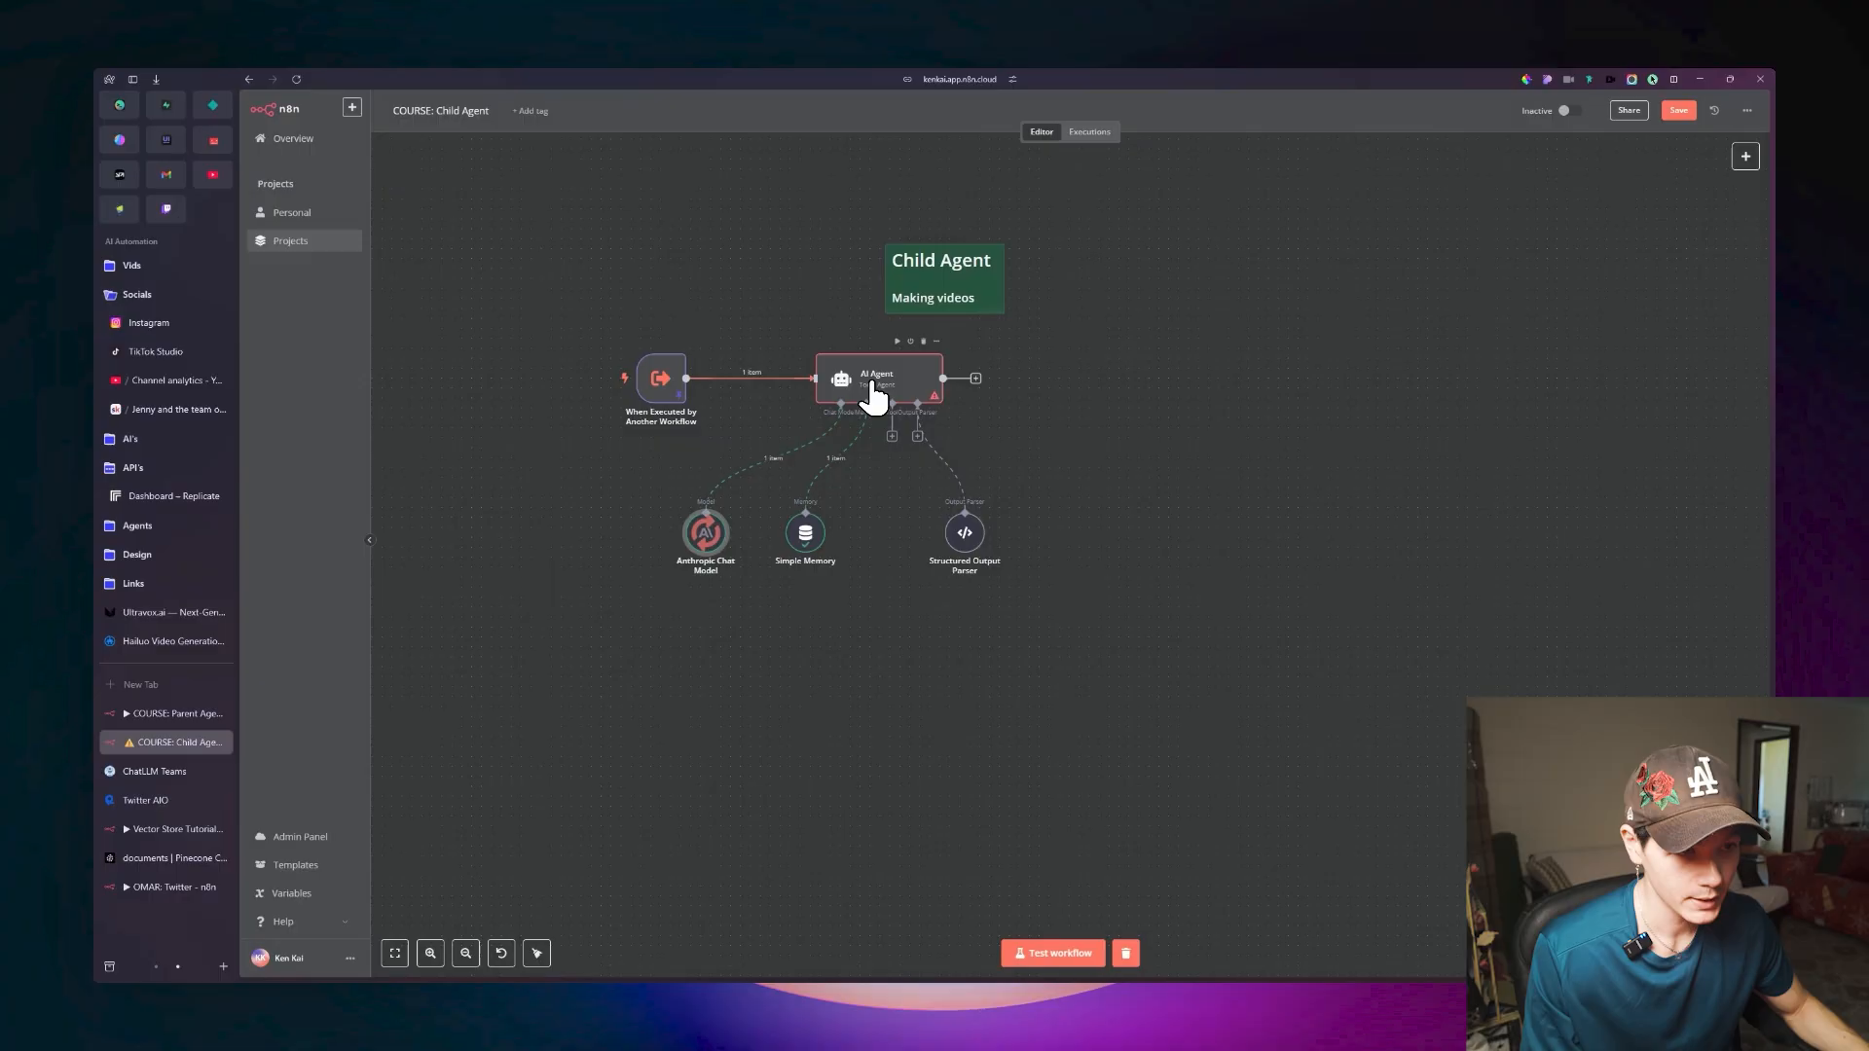
Inspect the style and idea values in the When Executed by Another Workflow trigger's output, then return to the canvas.
double_click(678, 407)
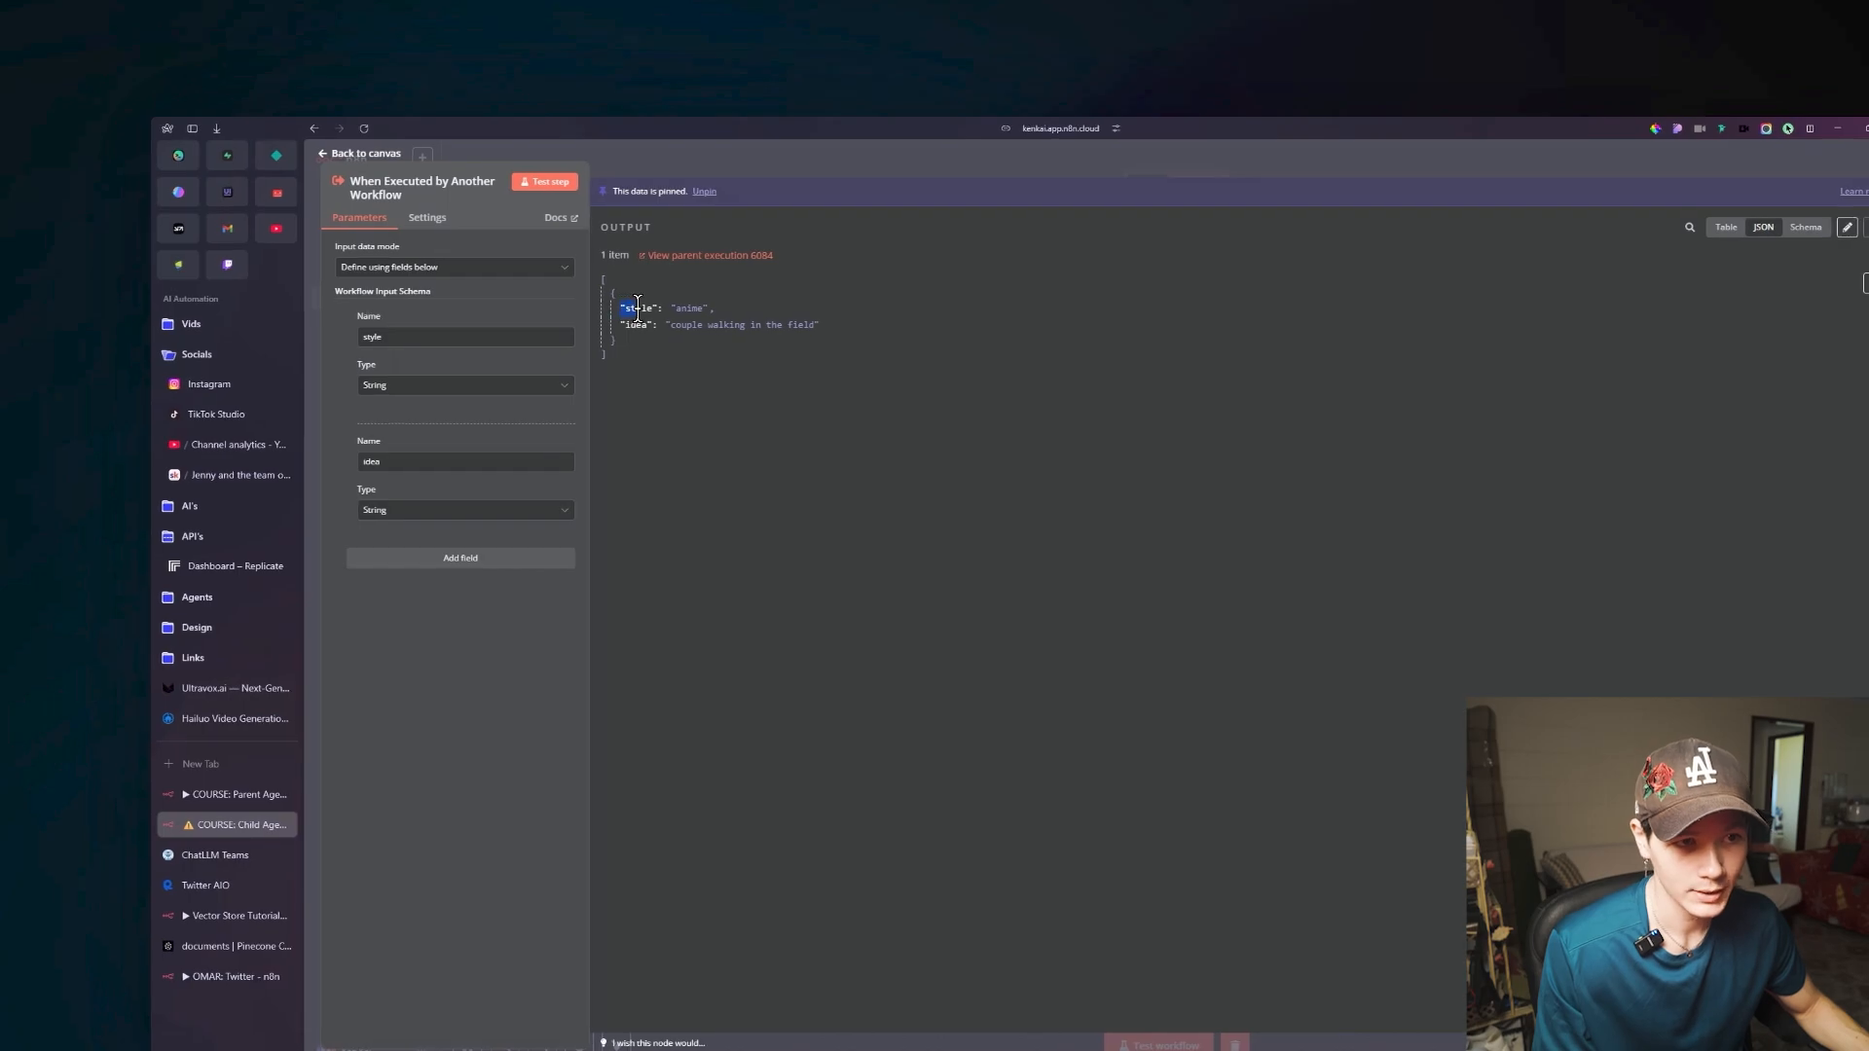
left_click_drag(620, 306, 816, 324)
left_click(670, 308)
left_click(709, 316)
left_click(648, 319)
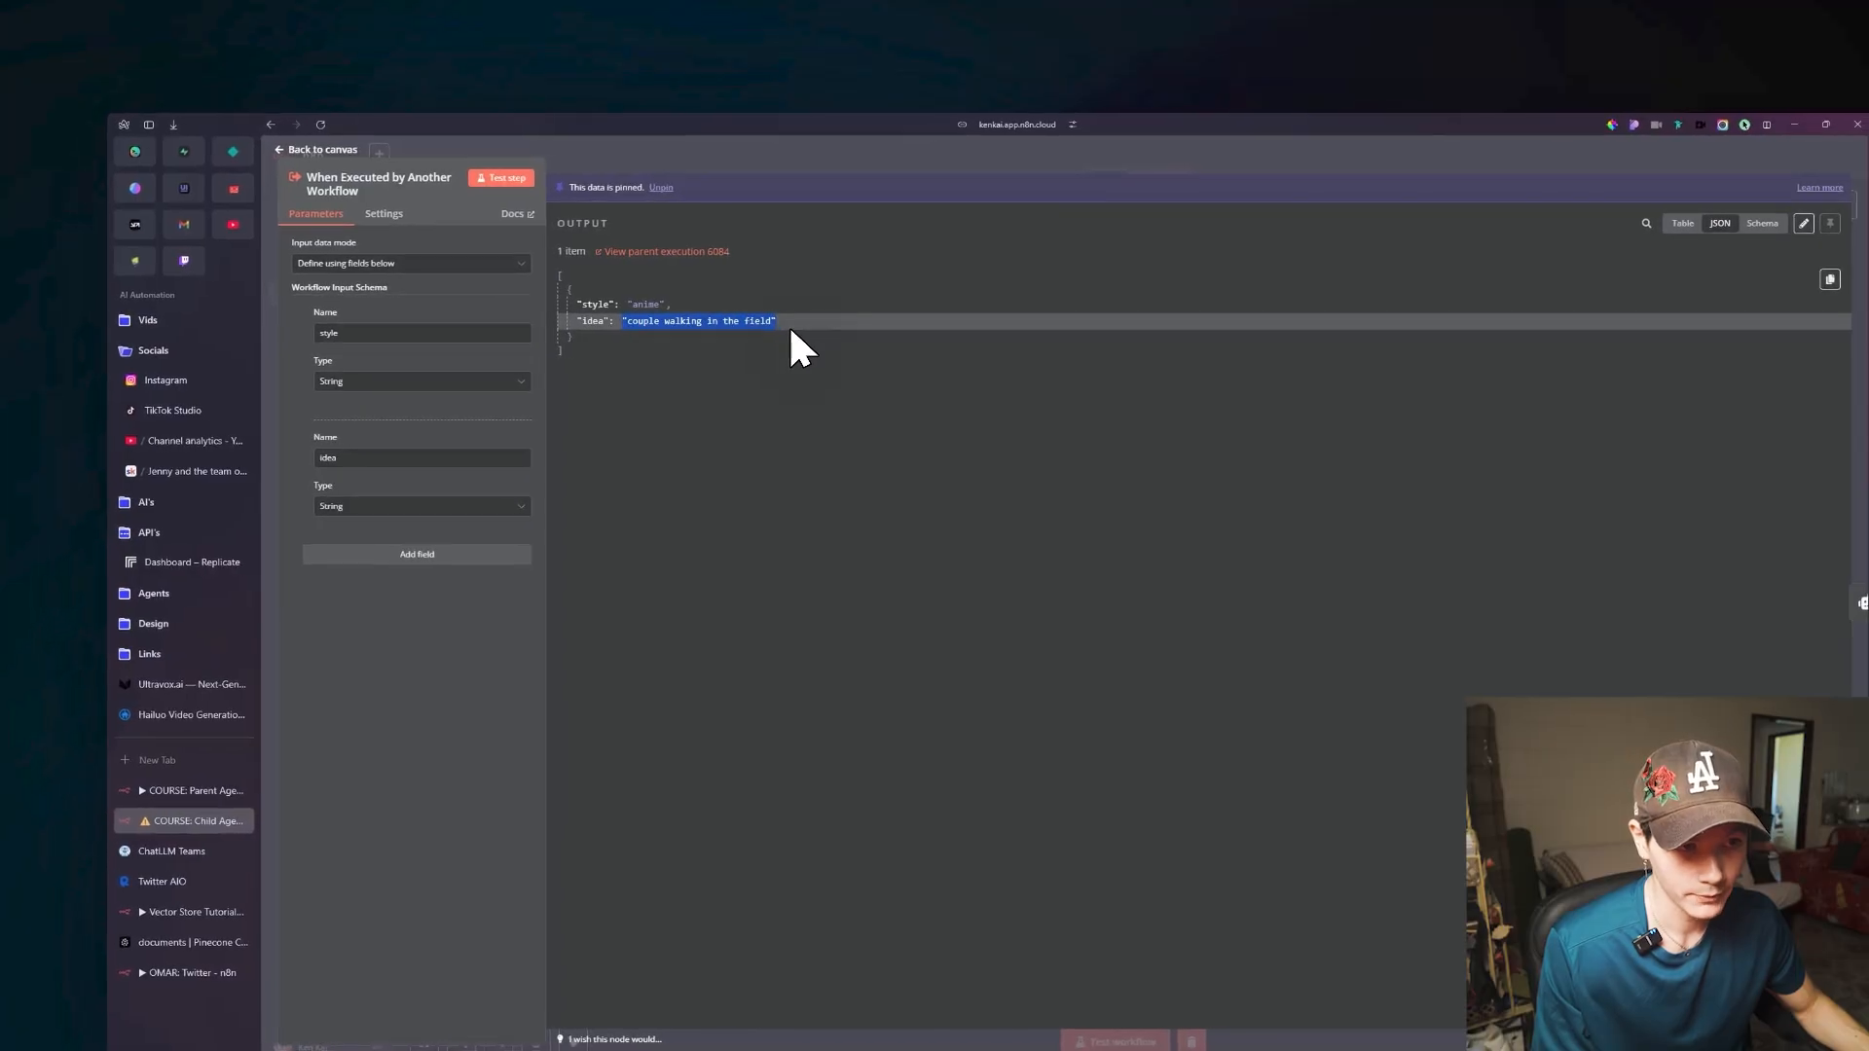
left_click(840, 429)
left_click(309, 123)
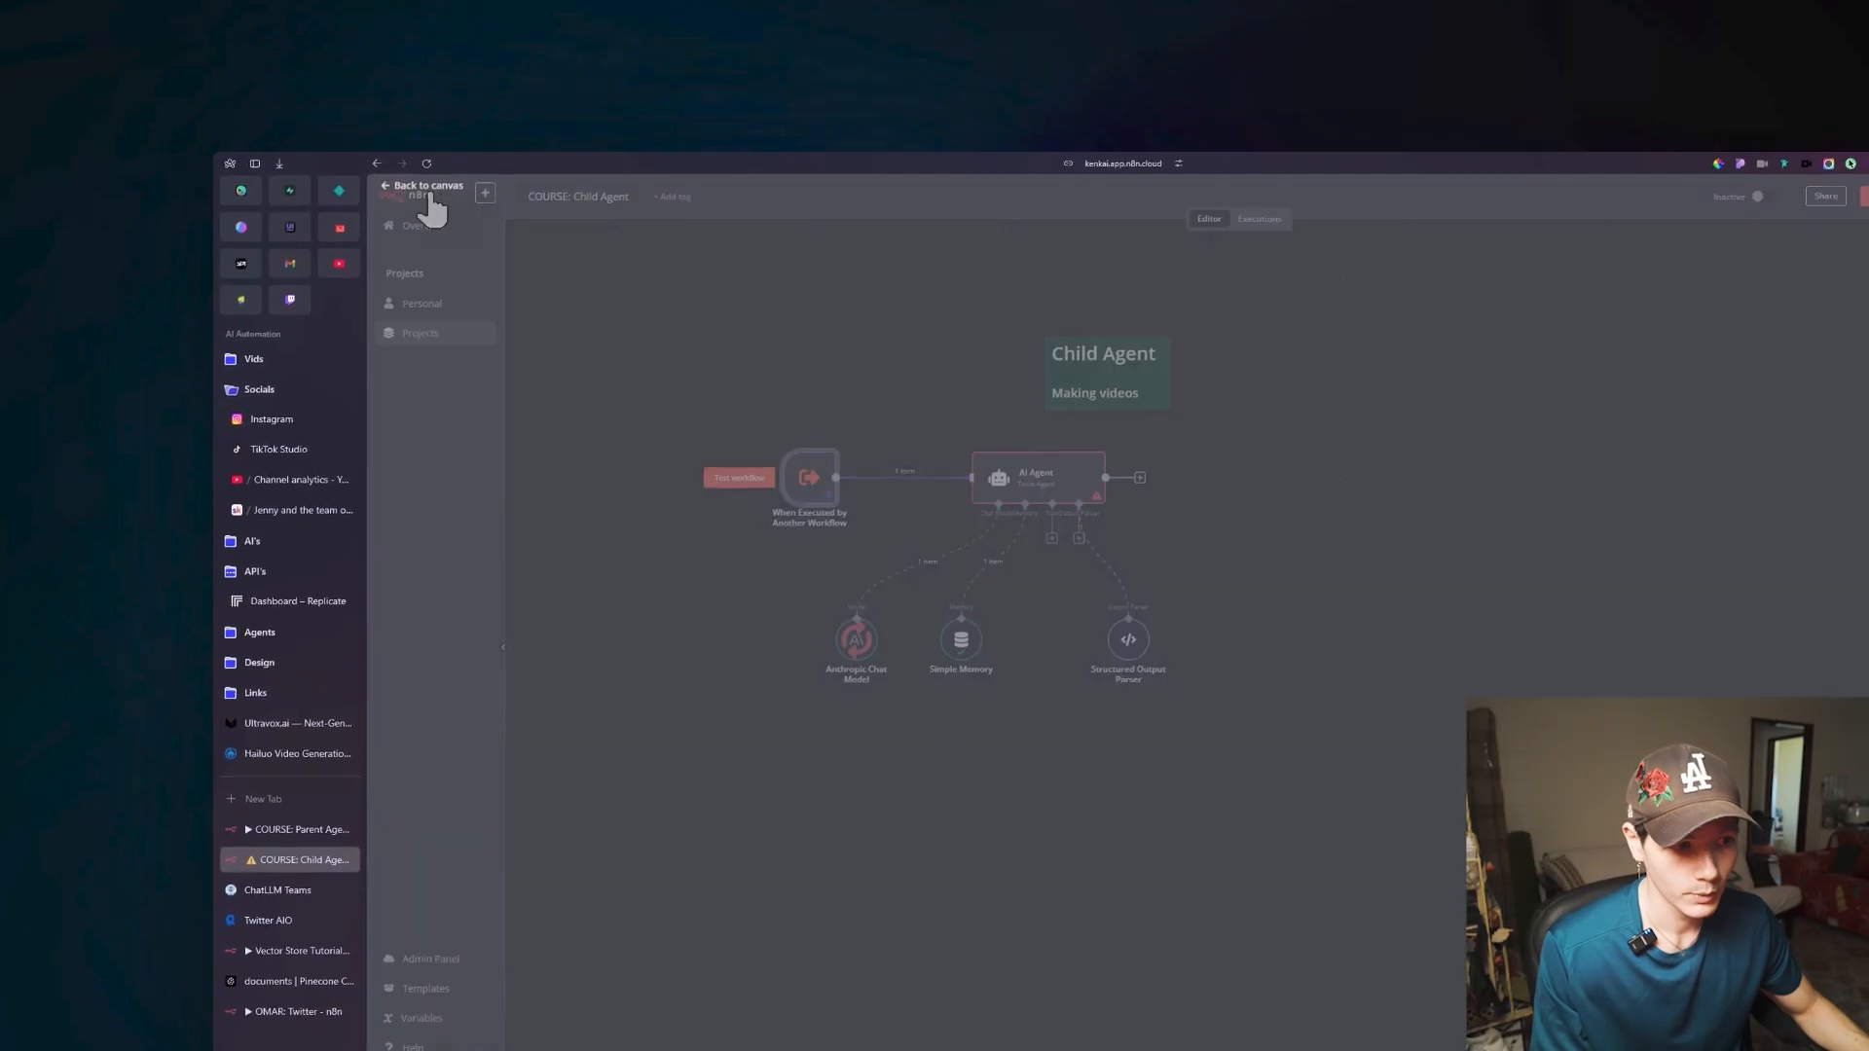
Replace the AI Agent's user message prompt with "Style: {{ $json.style }}", mapping the style field from the trigger's input.
double_click(893, 425)
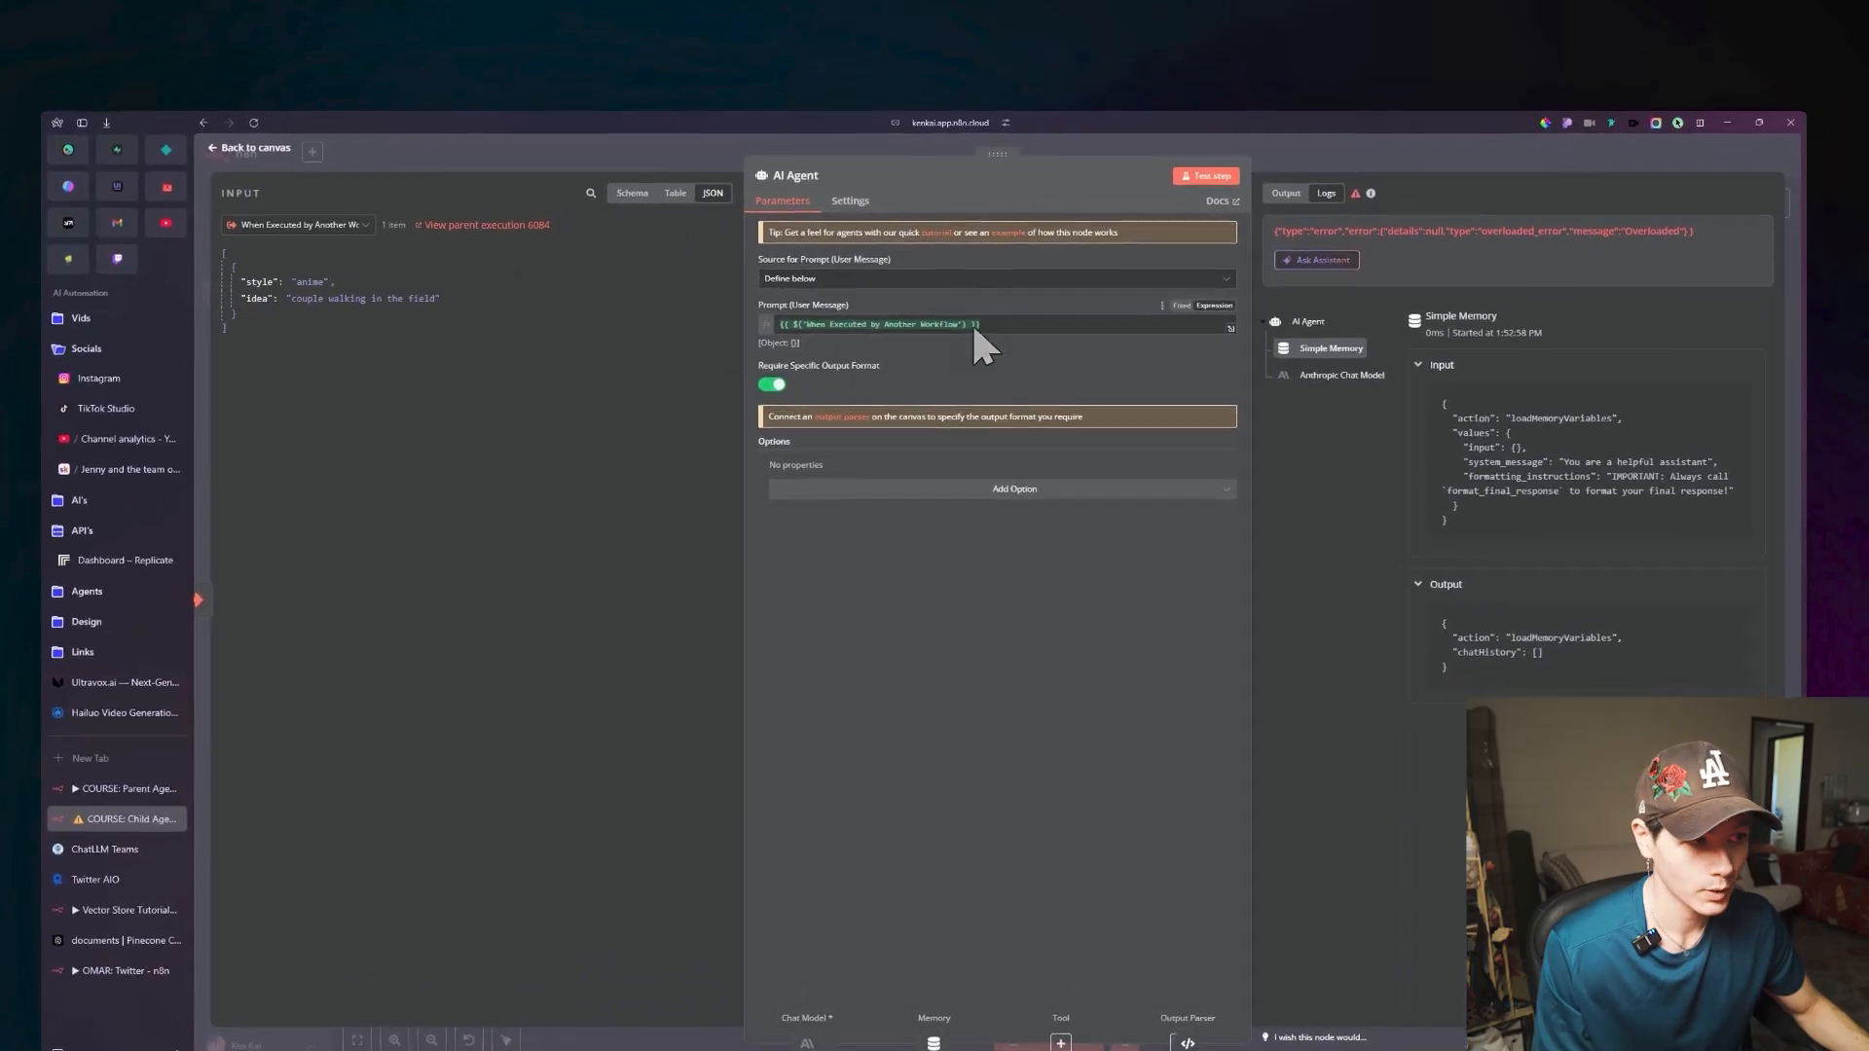
left_click(990, 274)
left_click_drag(970, 327, 767, 324)
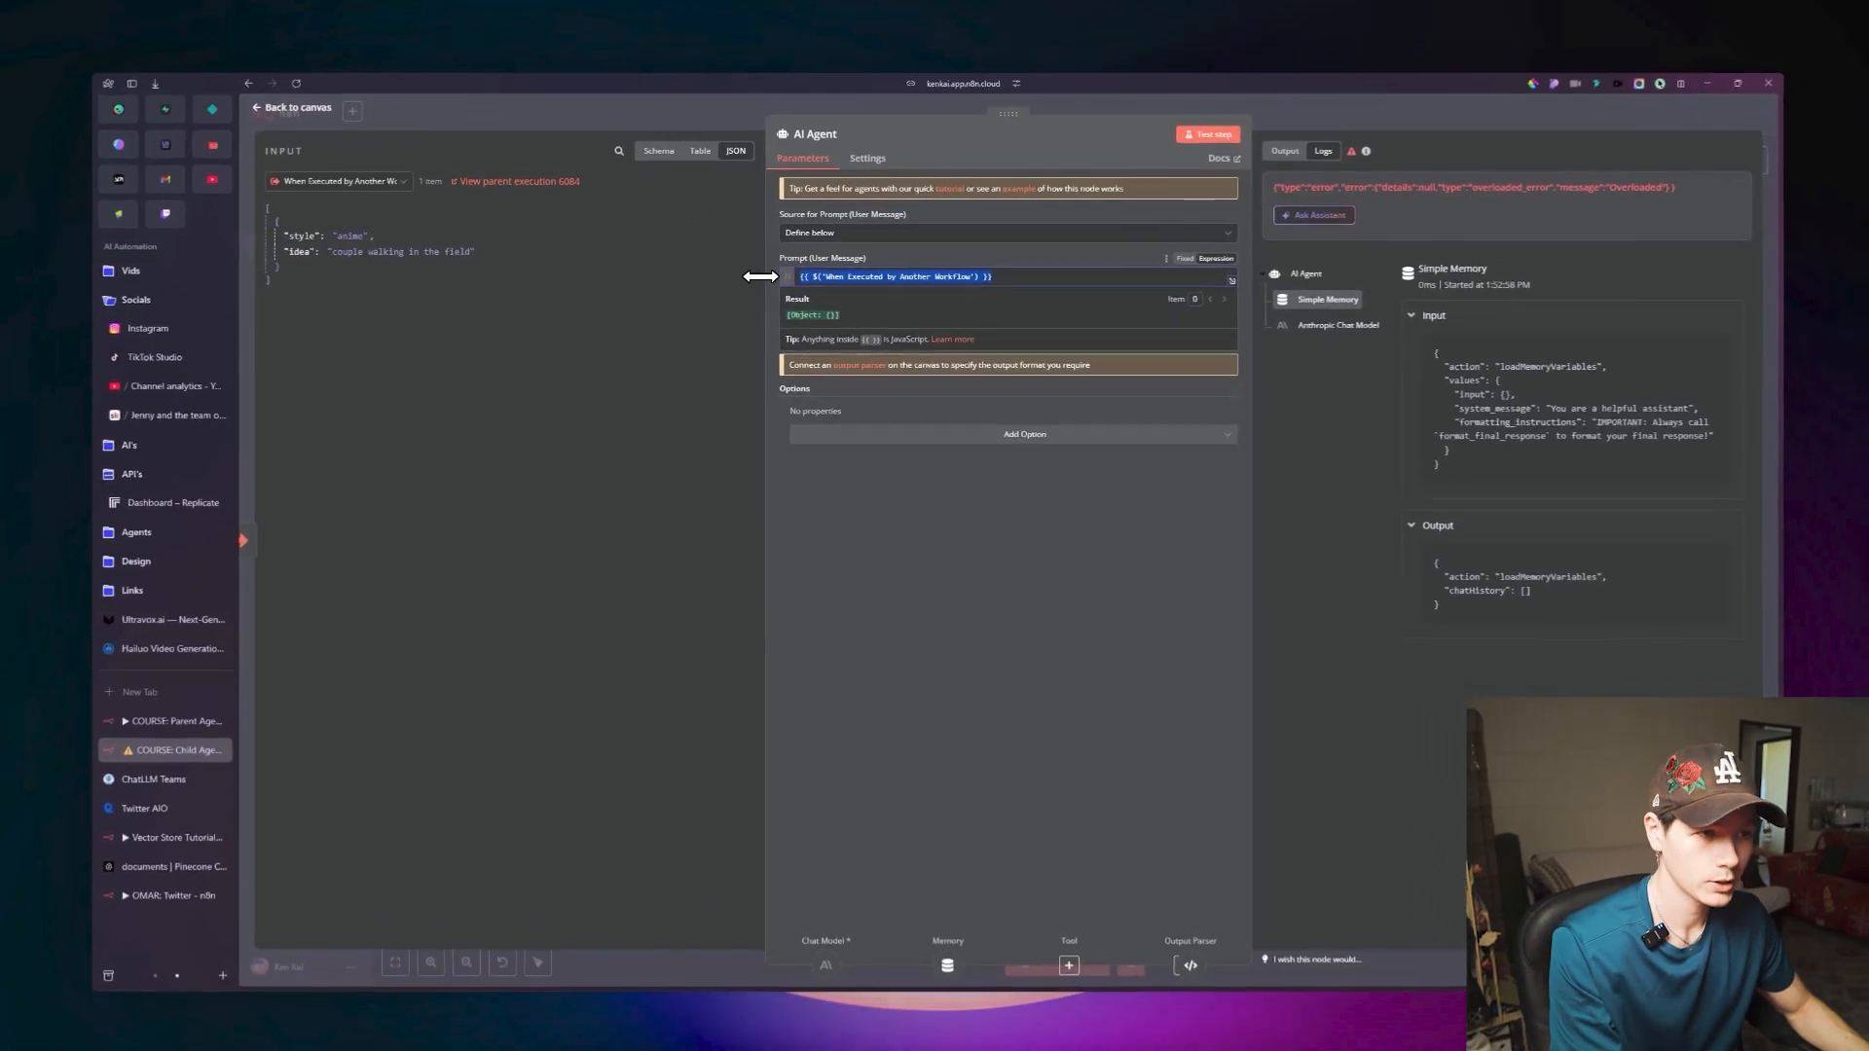
key("BackSpace")
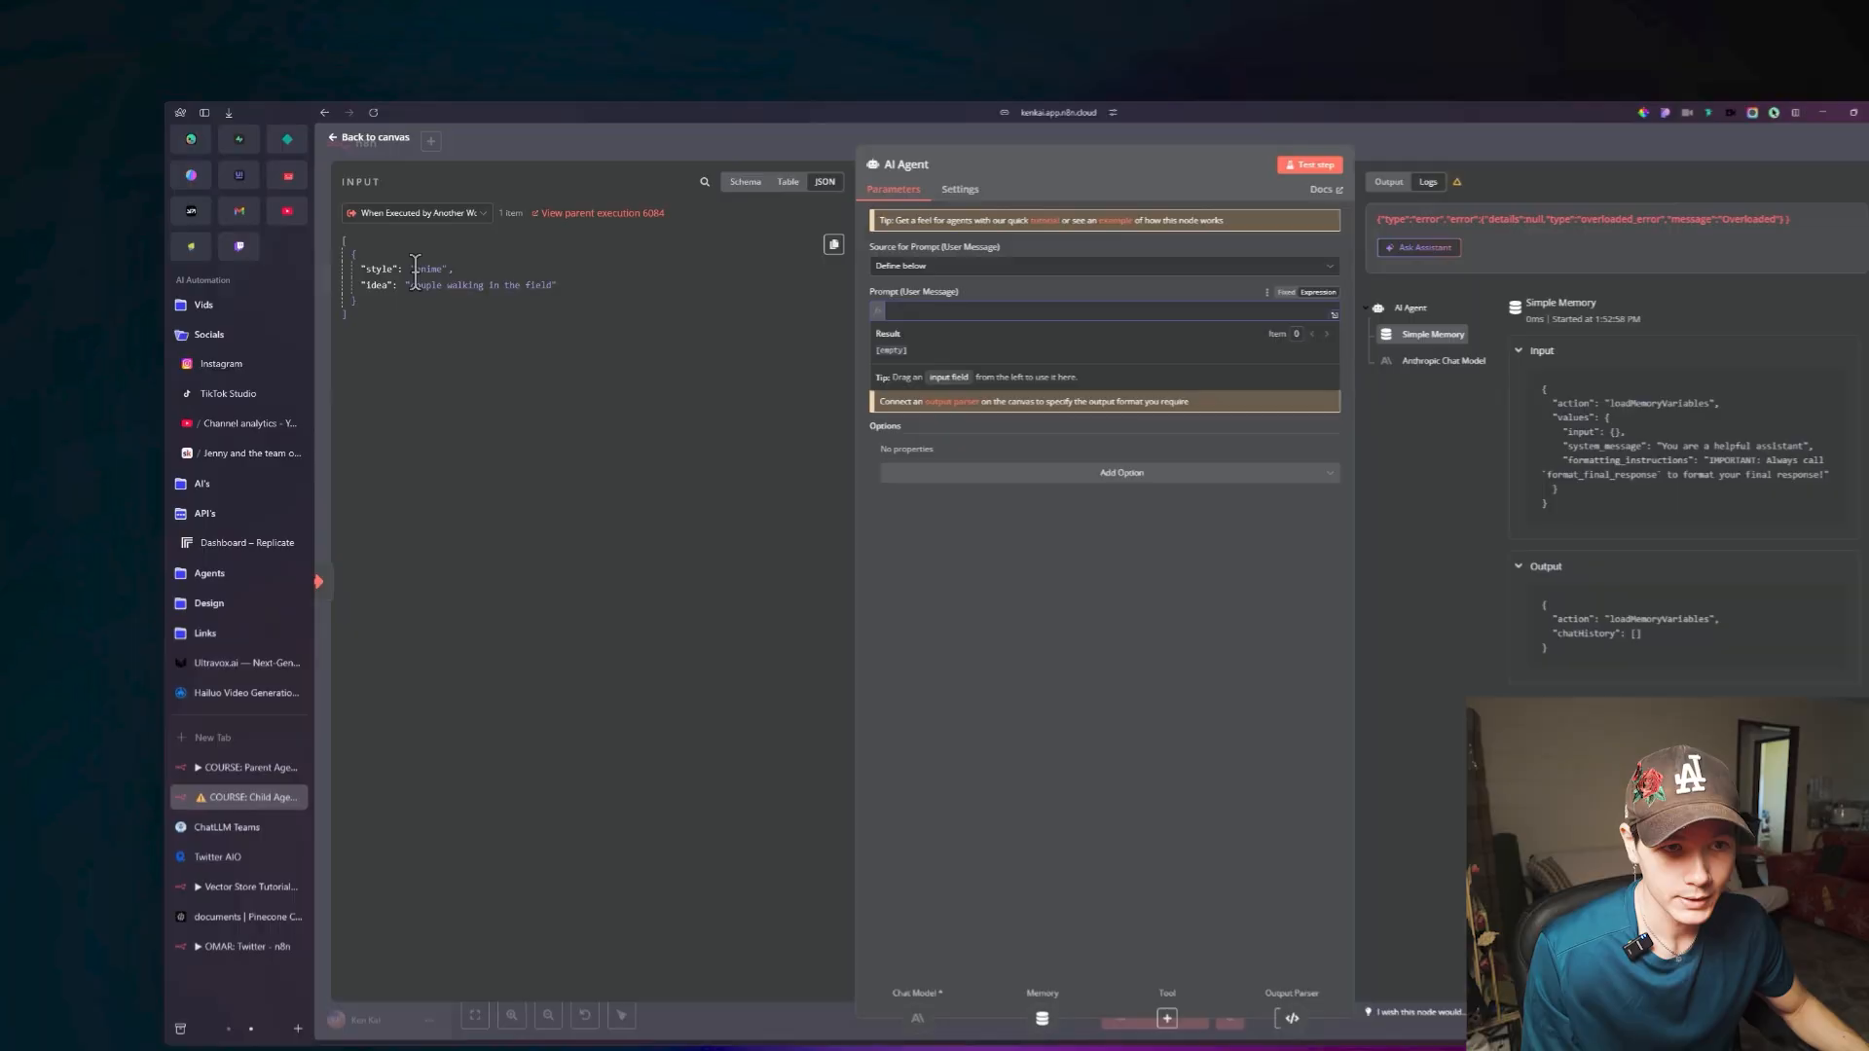
left_click_drag(435, 305, 1014, 335)
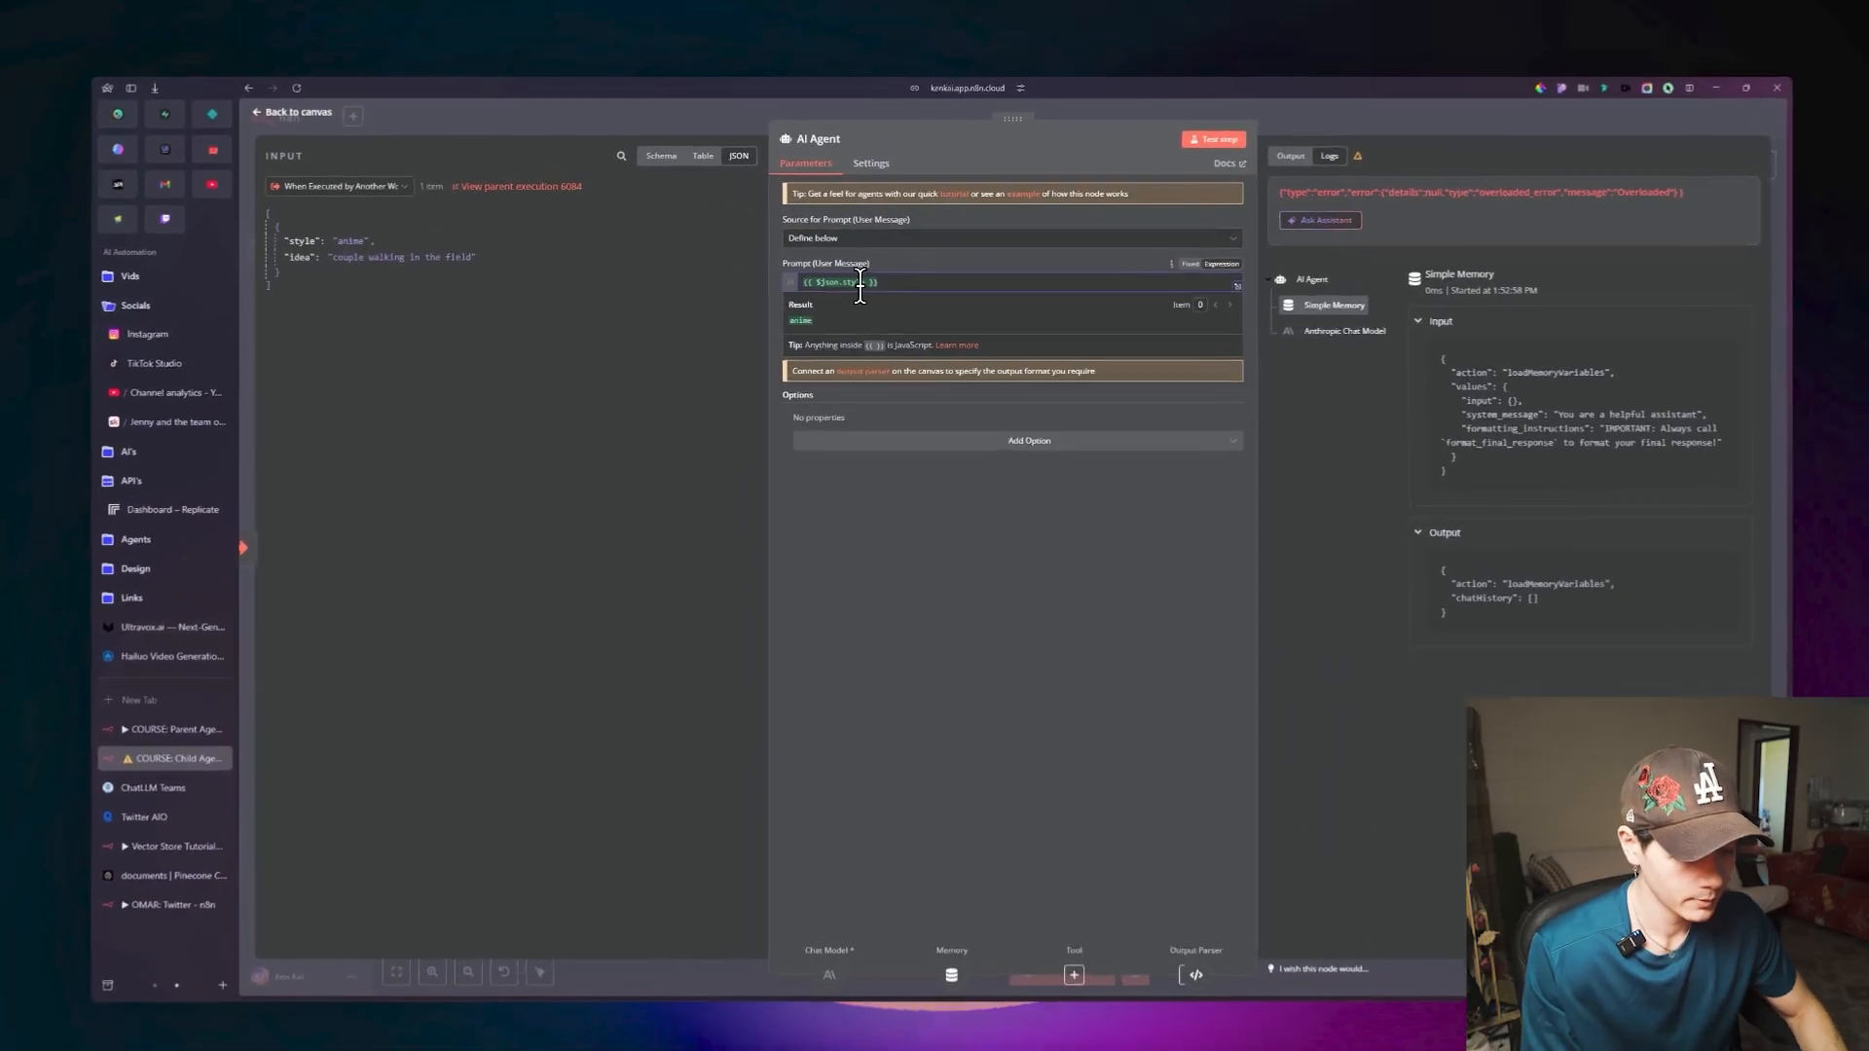
key("Home")
type("Style:")
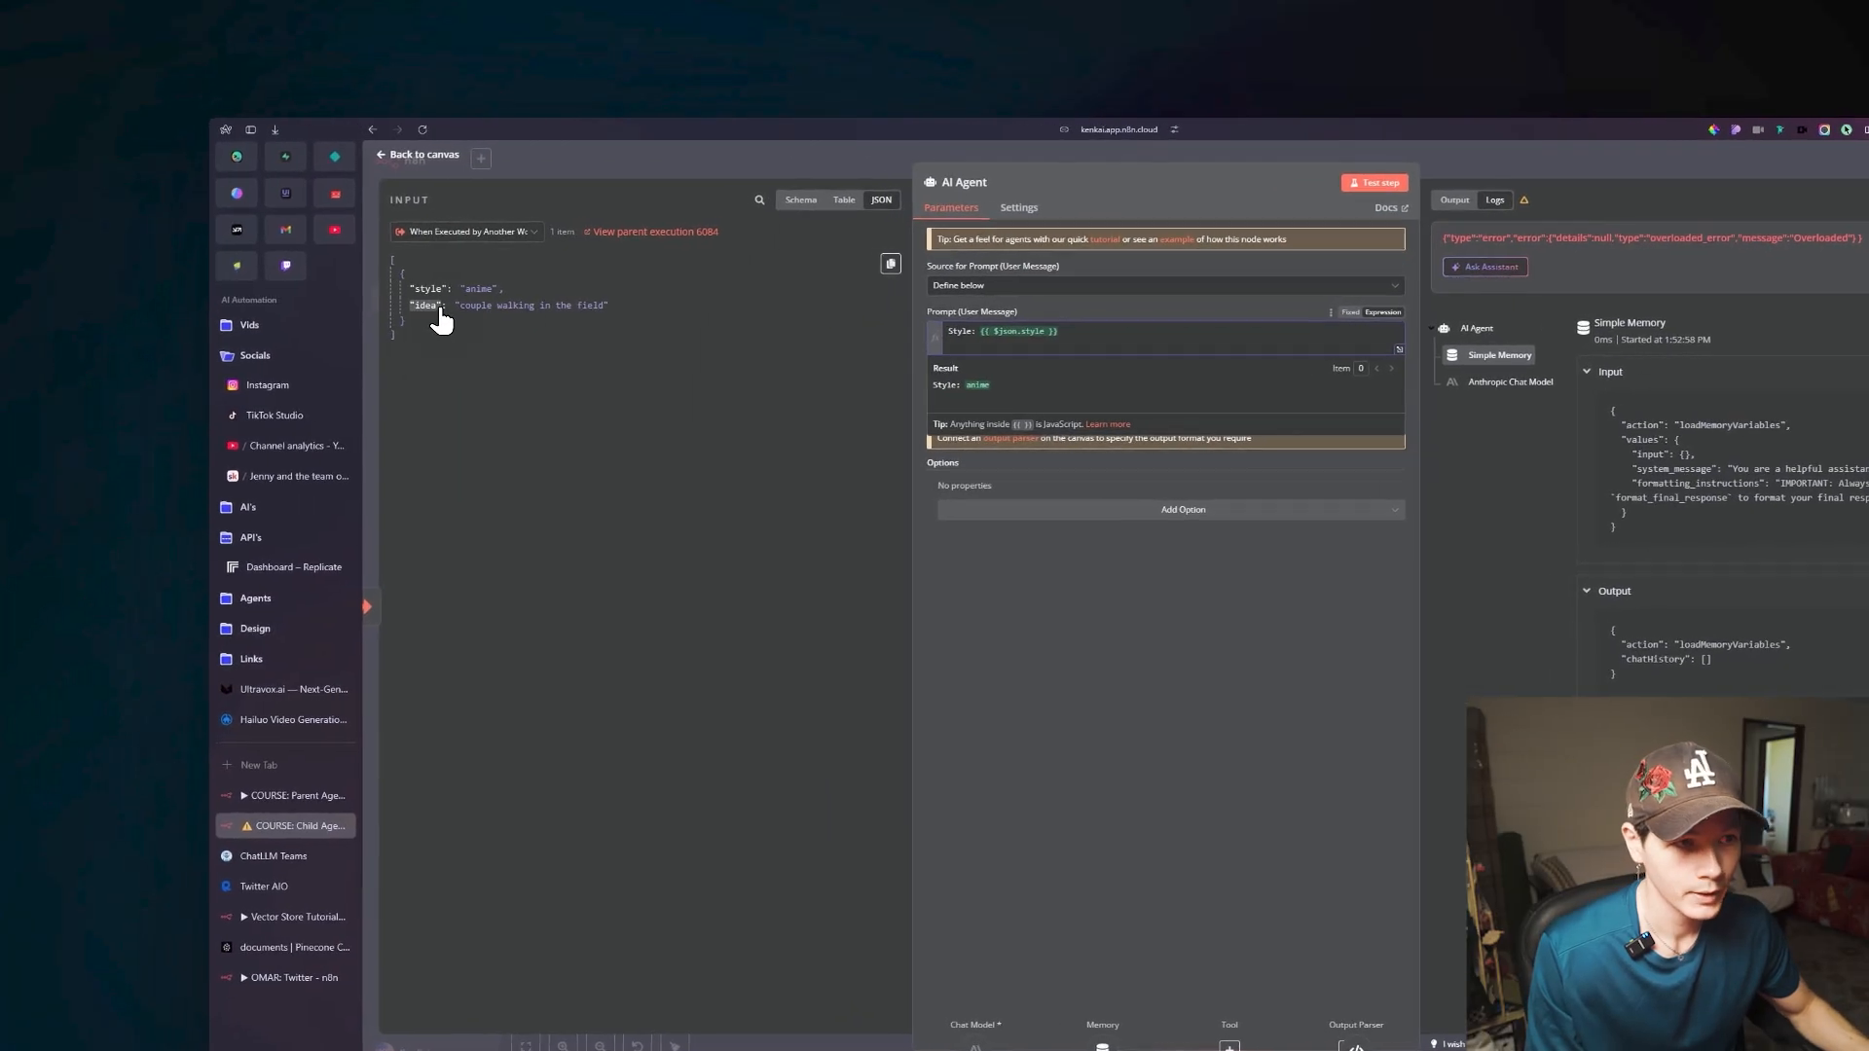
Add a second line to the AI Agent's prompt reading "Idea: {{ $json.idea }}", mapped from the trigger's idea field.
left_click_drag(441, 316, 1013, 348)
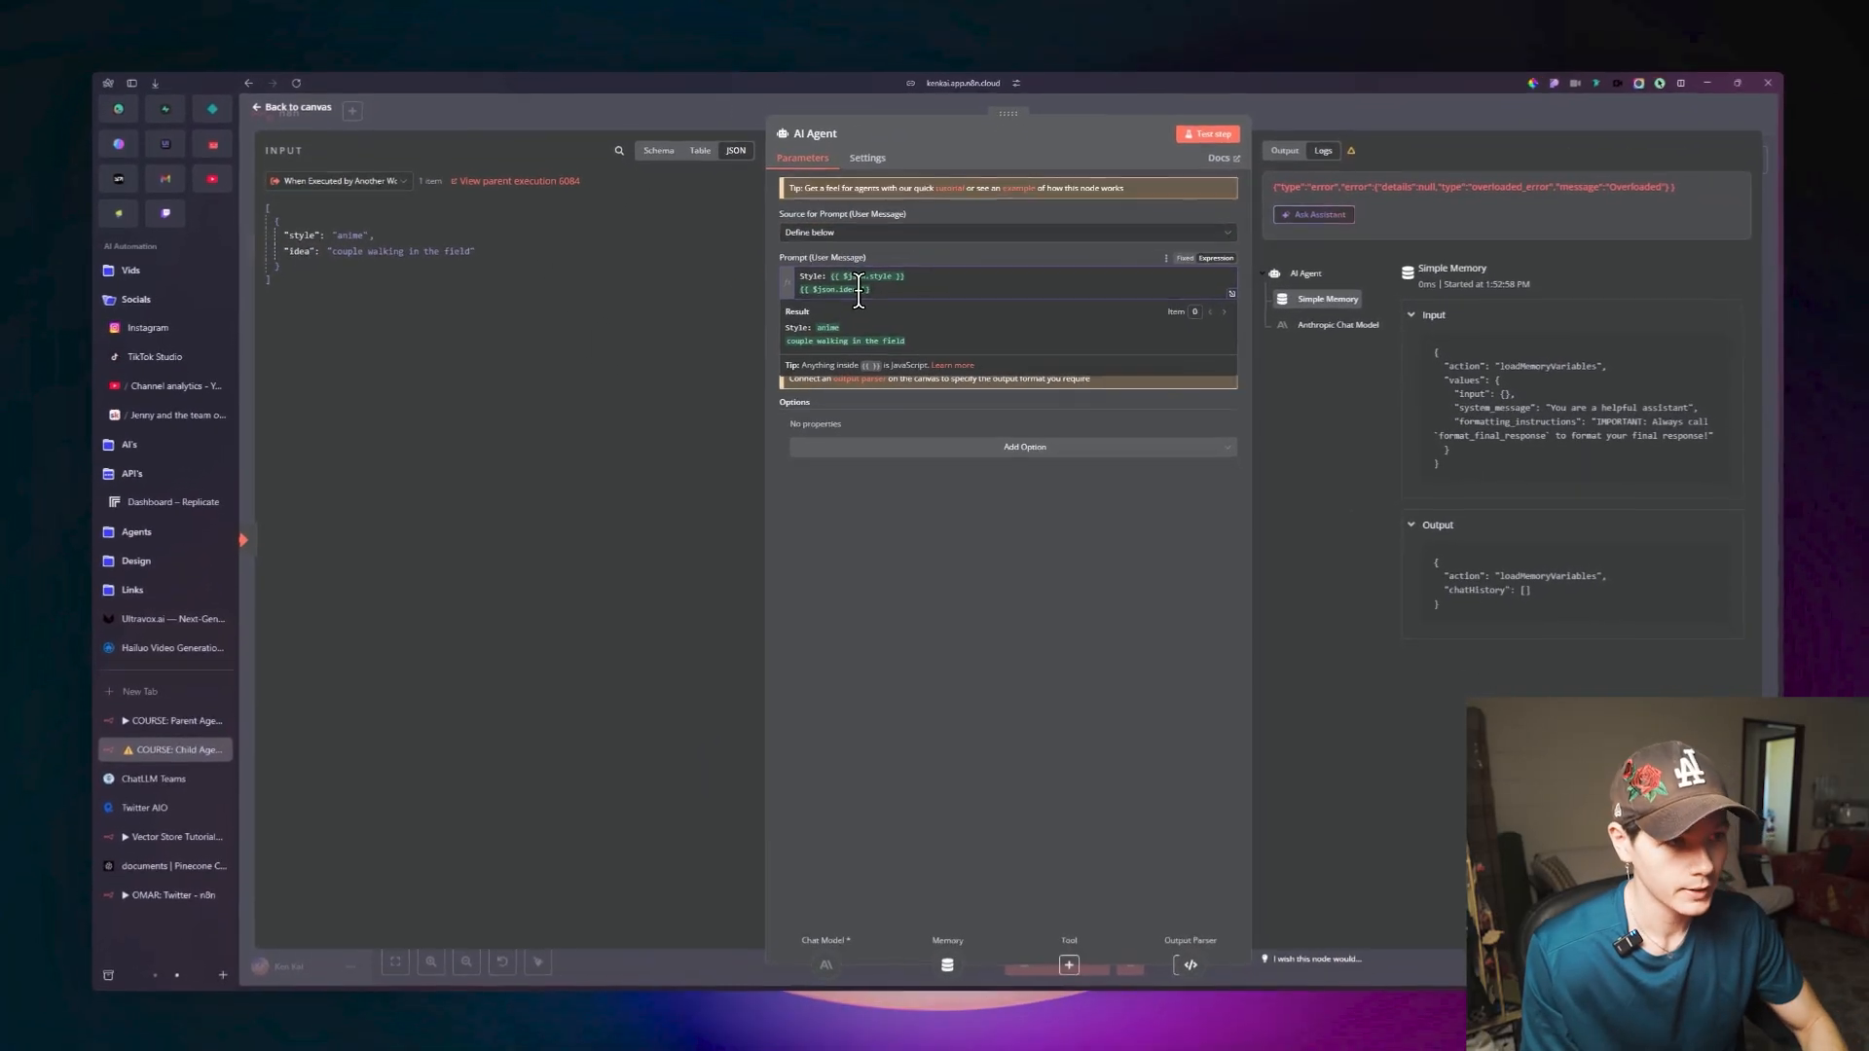
key("Home")
type("Idea")
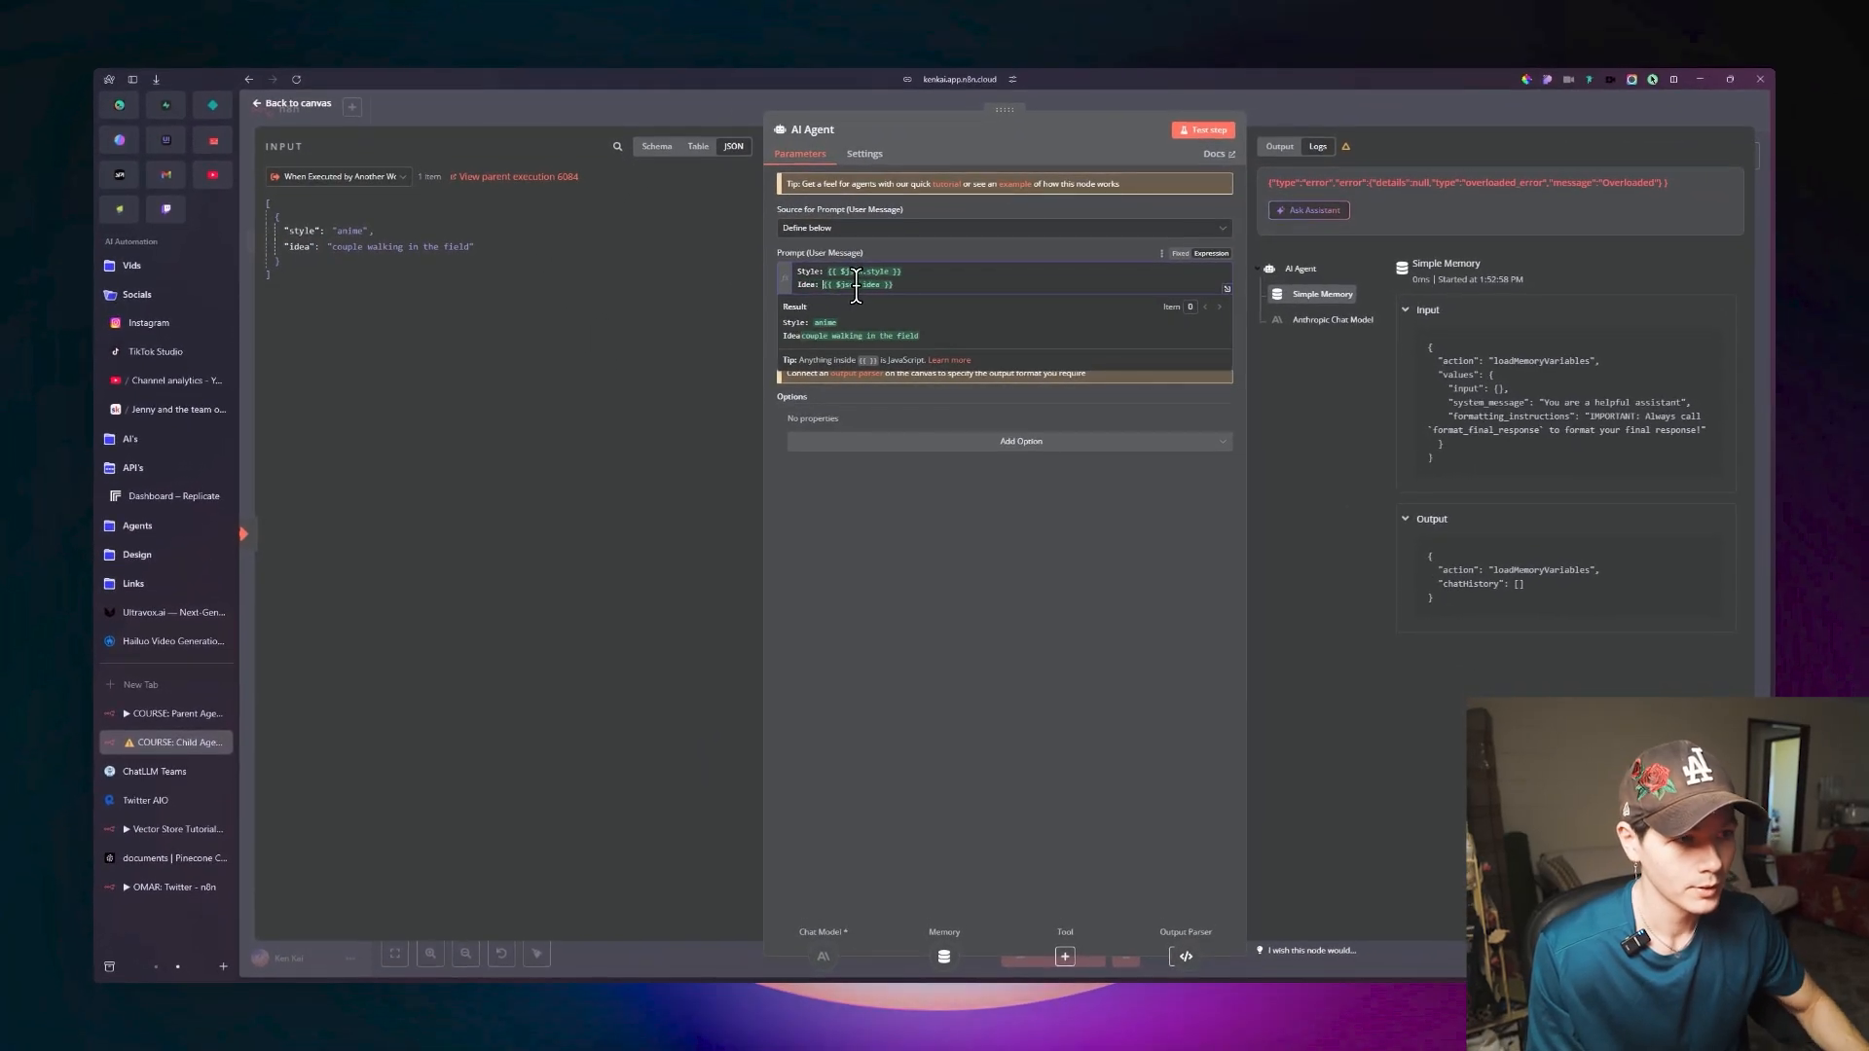
left_click(1036, 545)
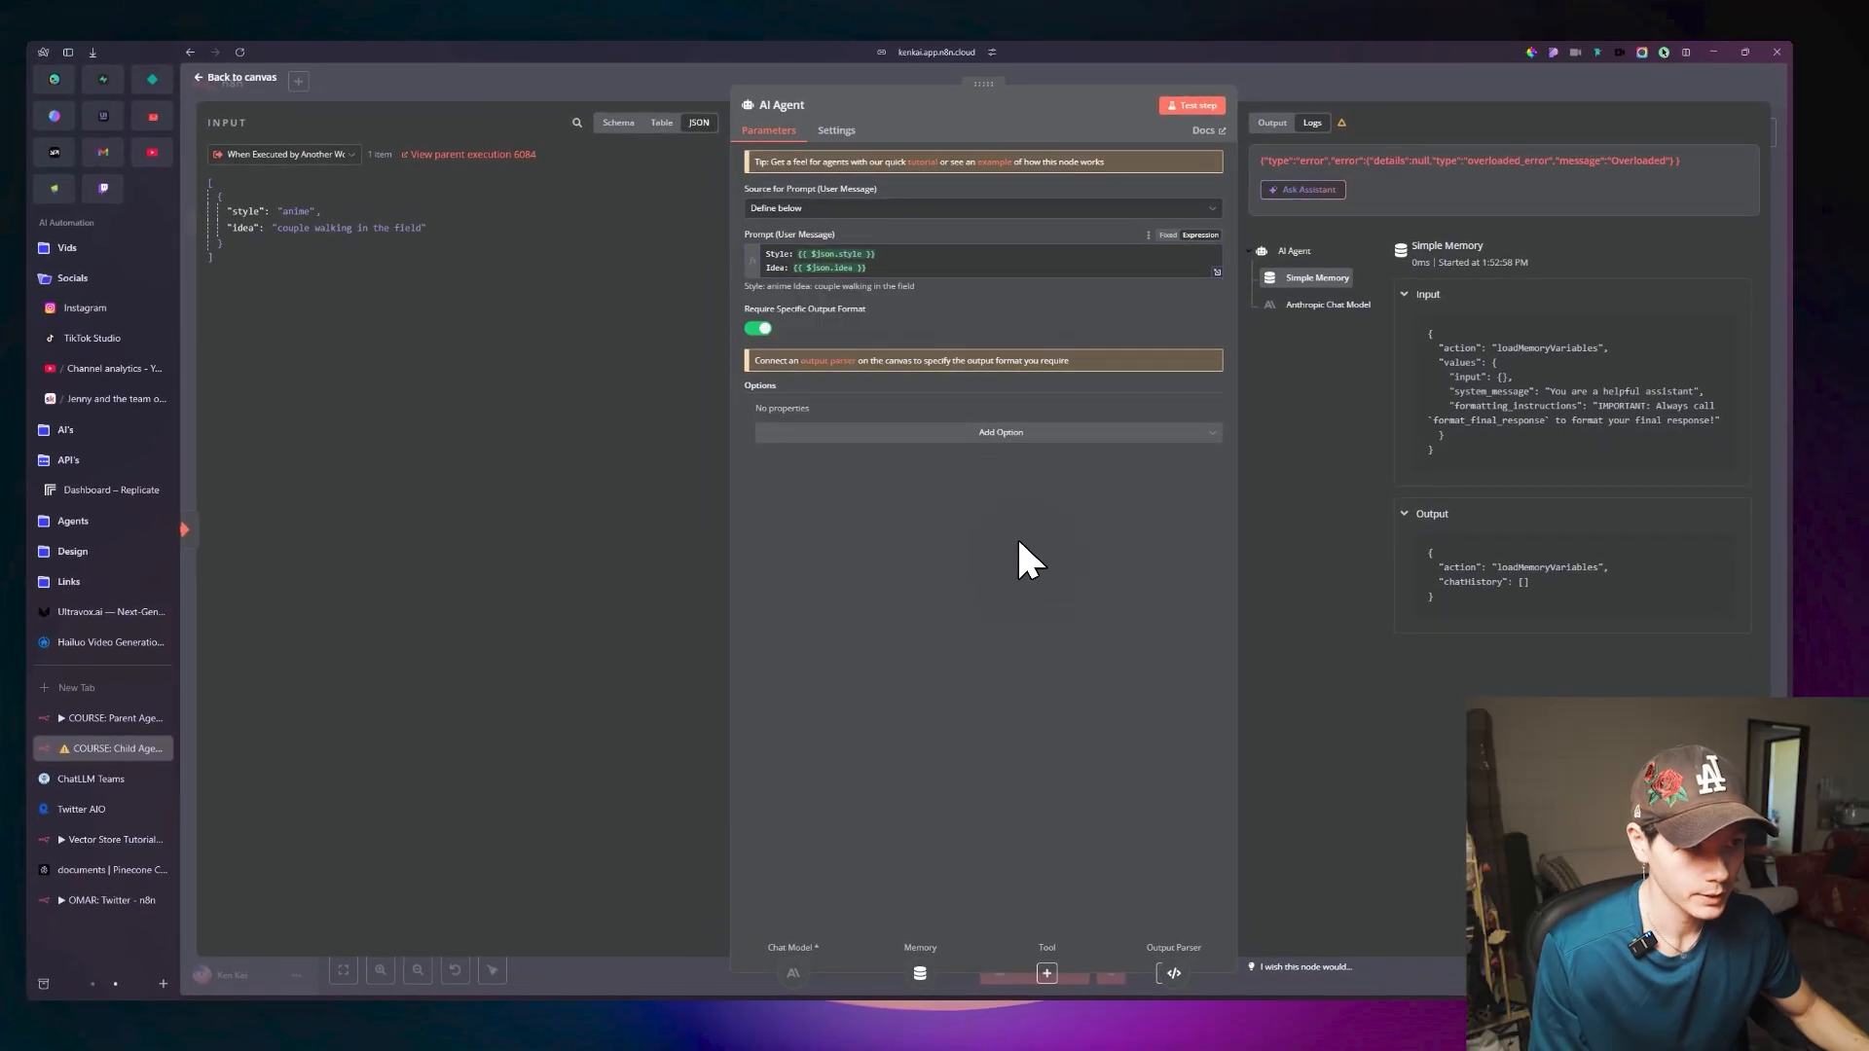
left_click(885, 261)
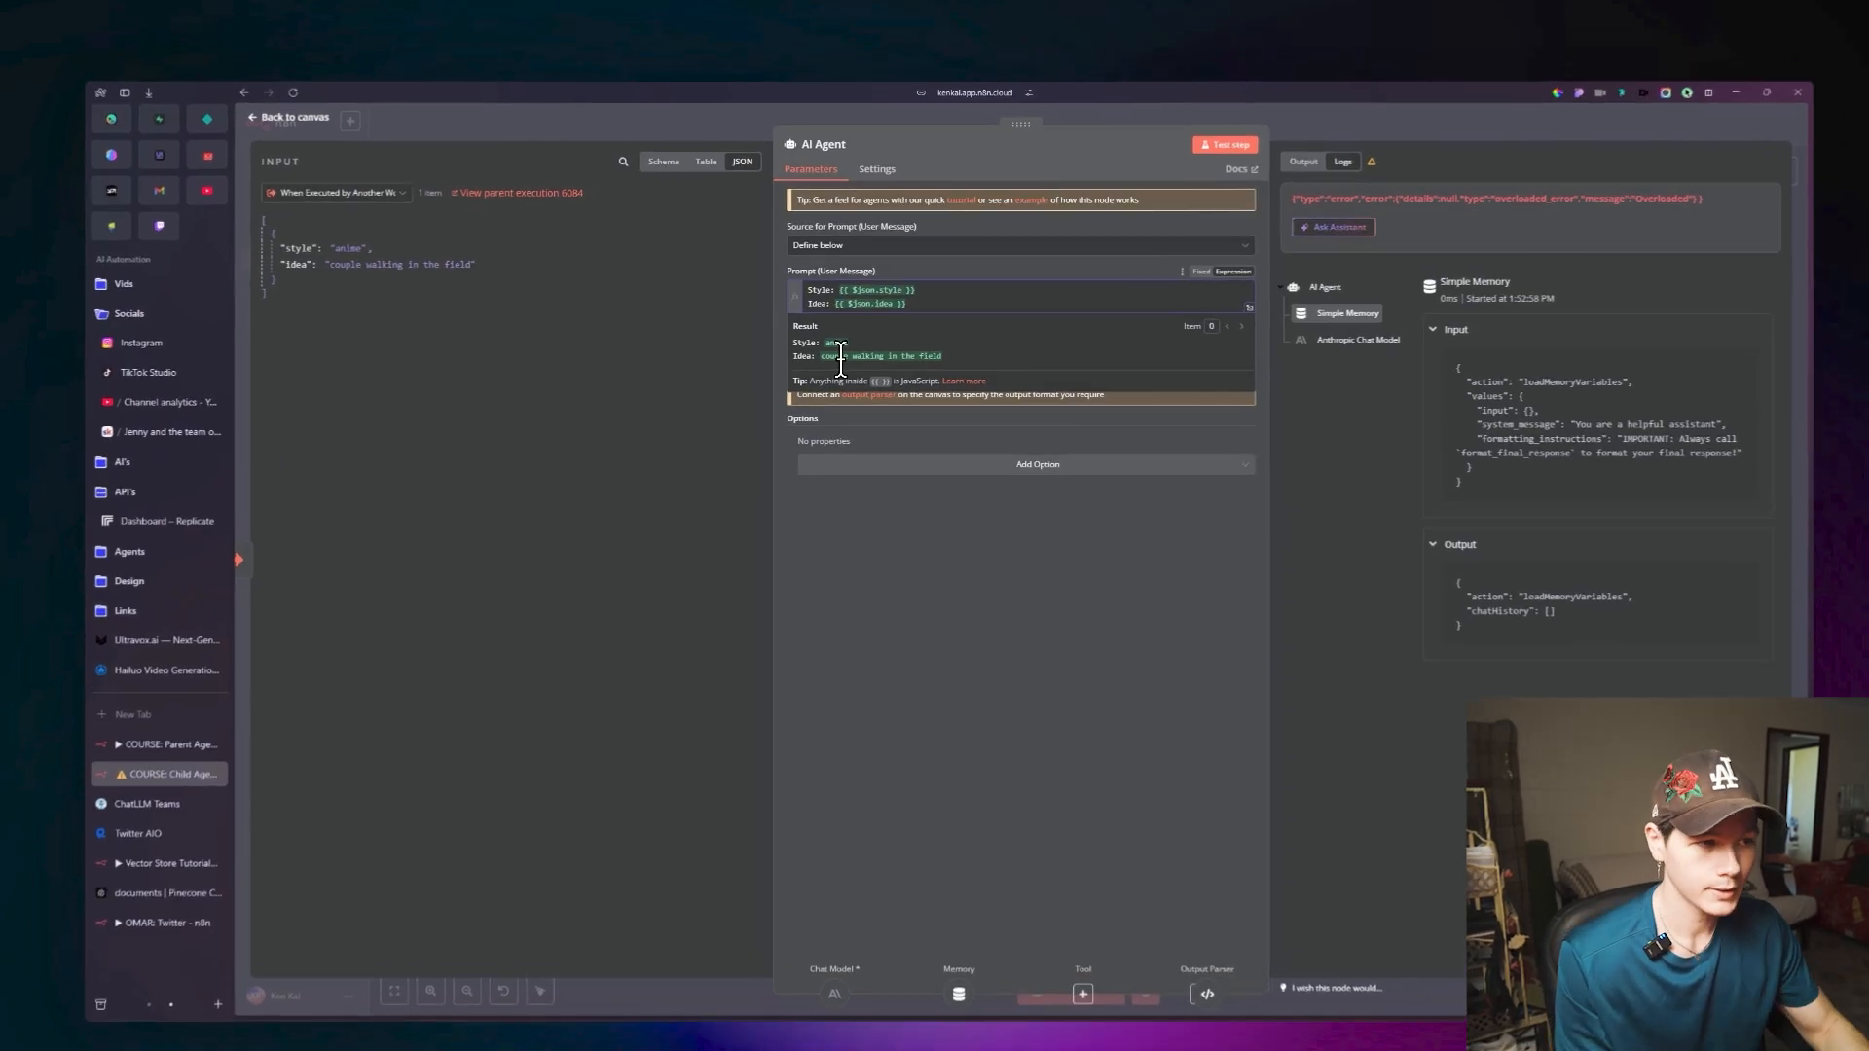
Add a System Message option to the AI Agent, set it to Expression mode and open it in the expanded expression editor.
left_click(998, 486)
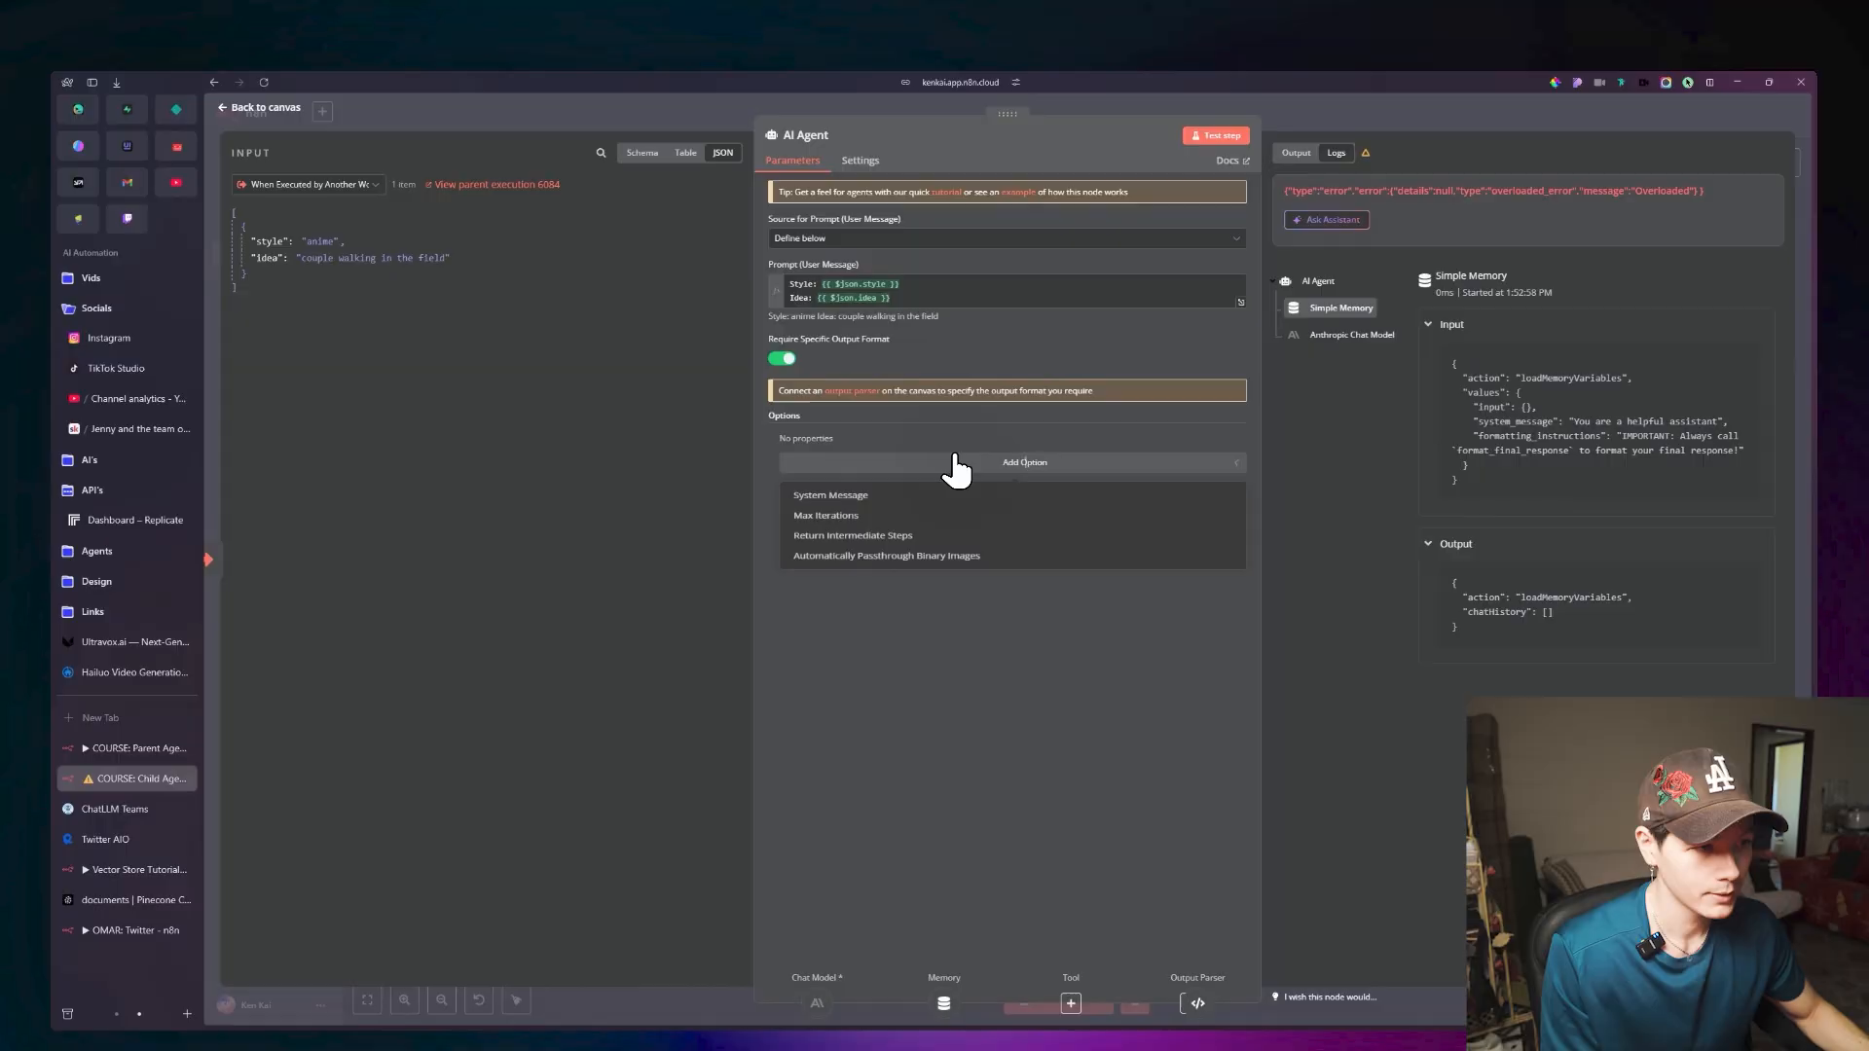
left_click(895, 496)
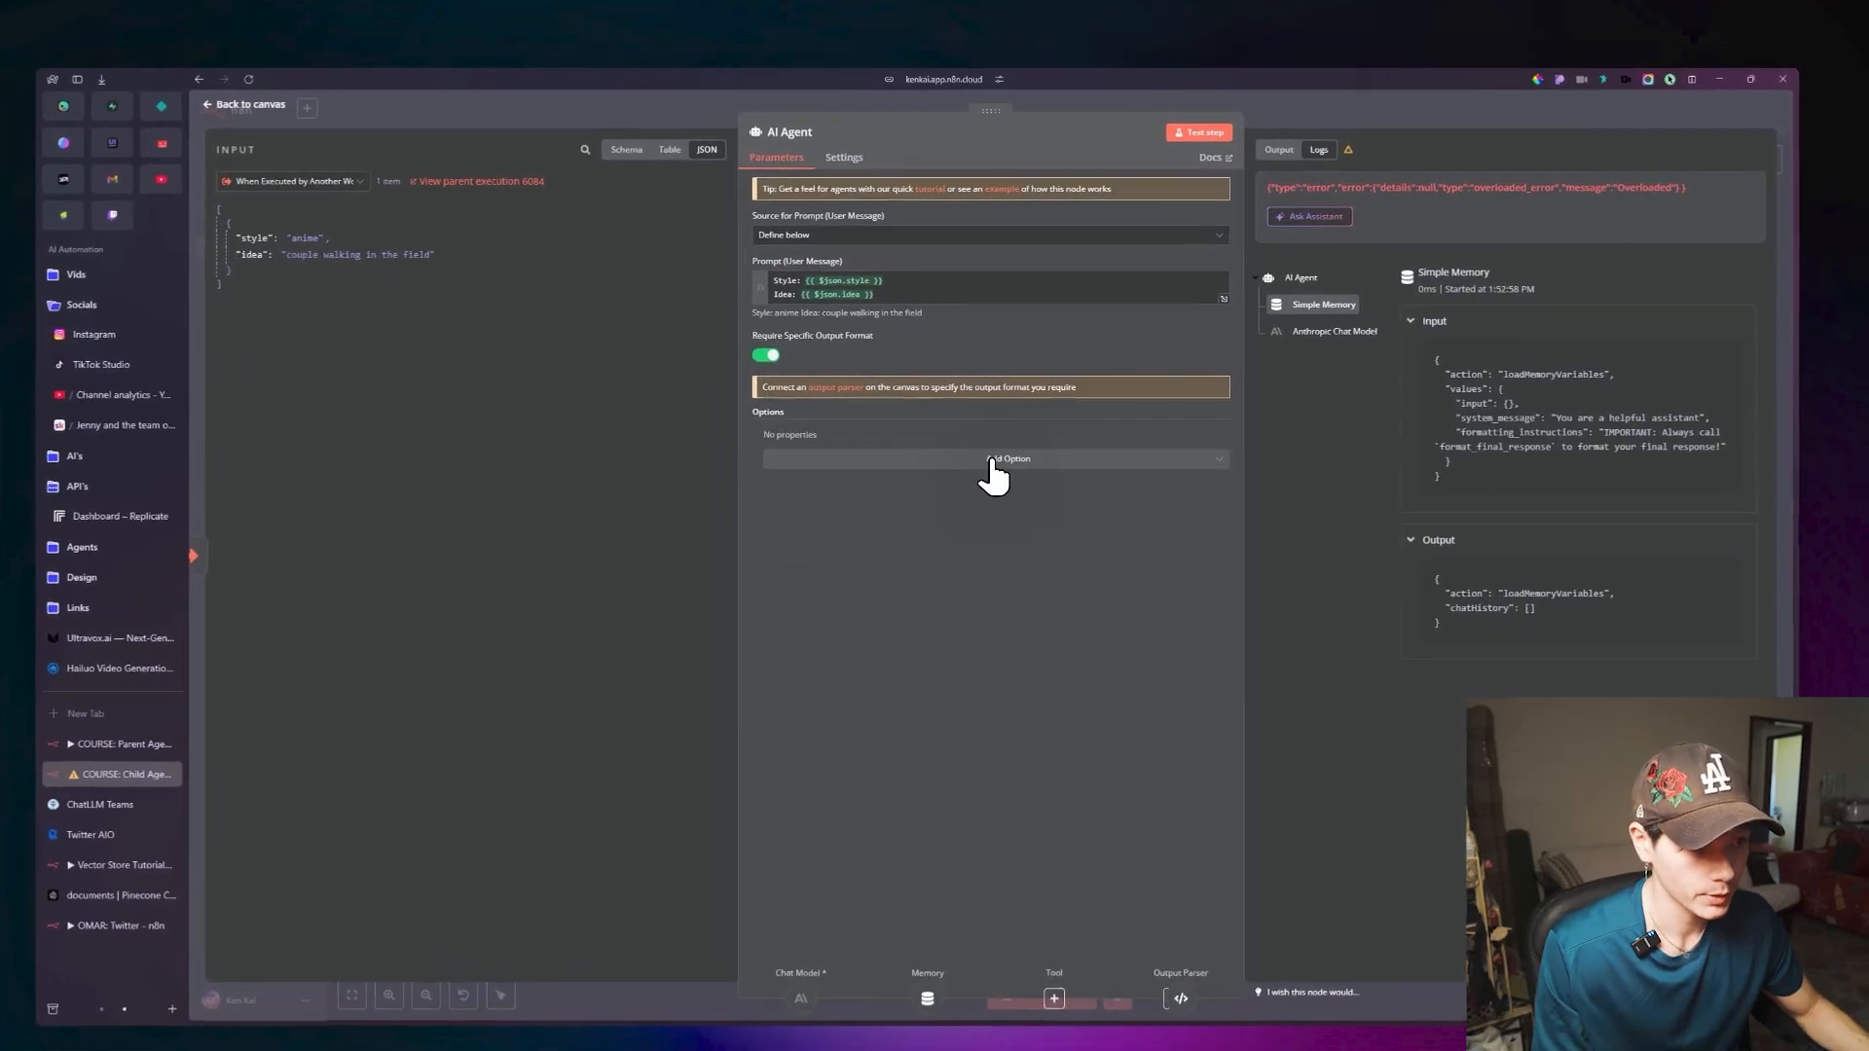
left_click(998, 469)
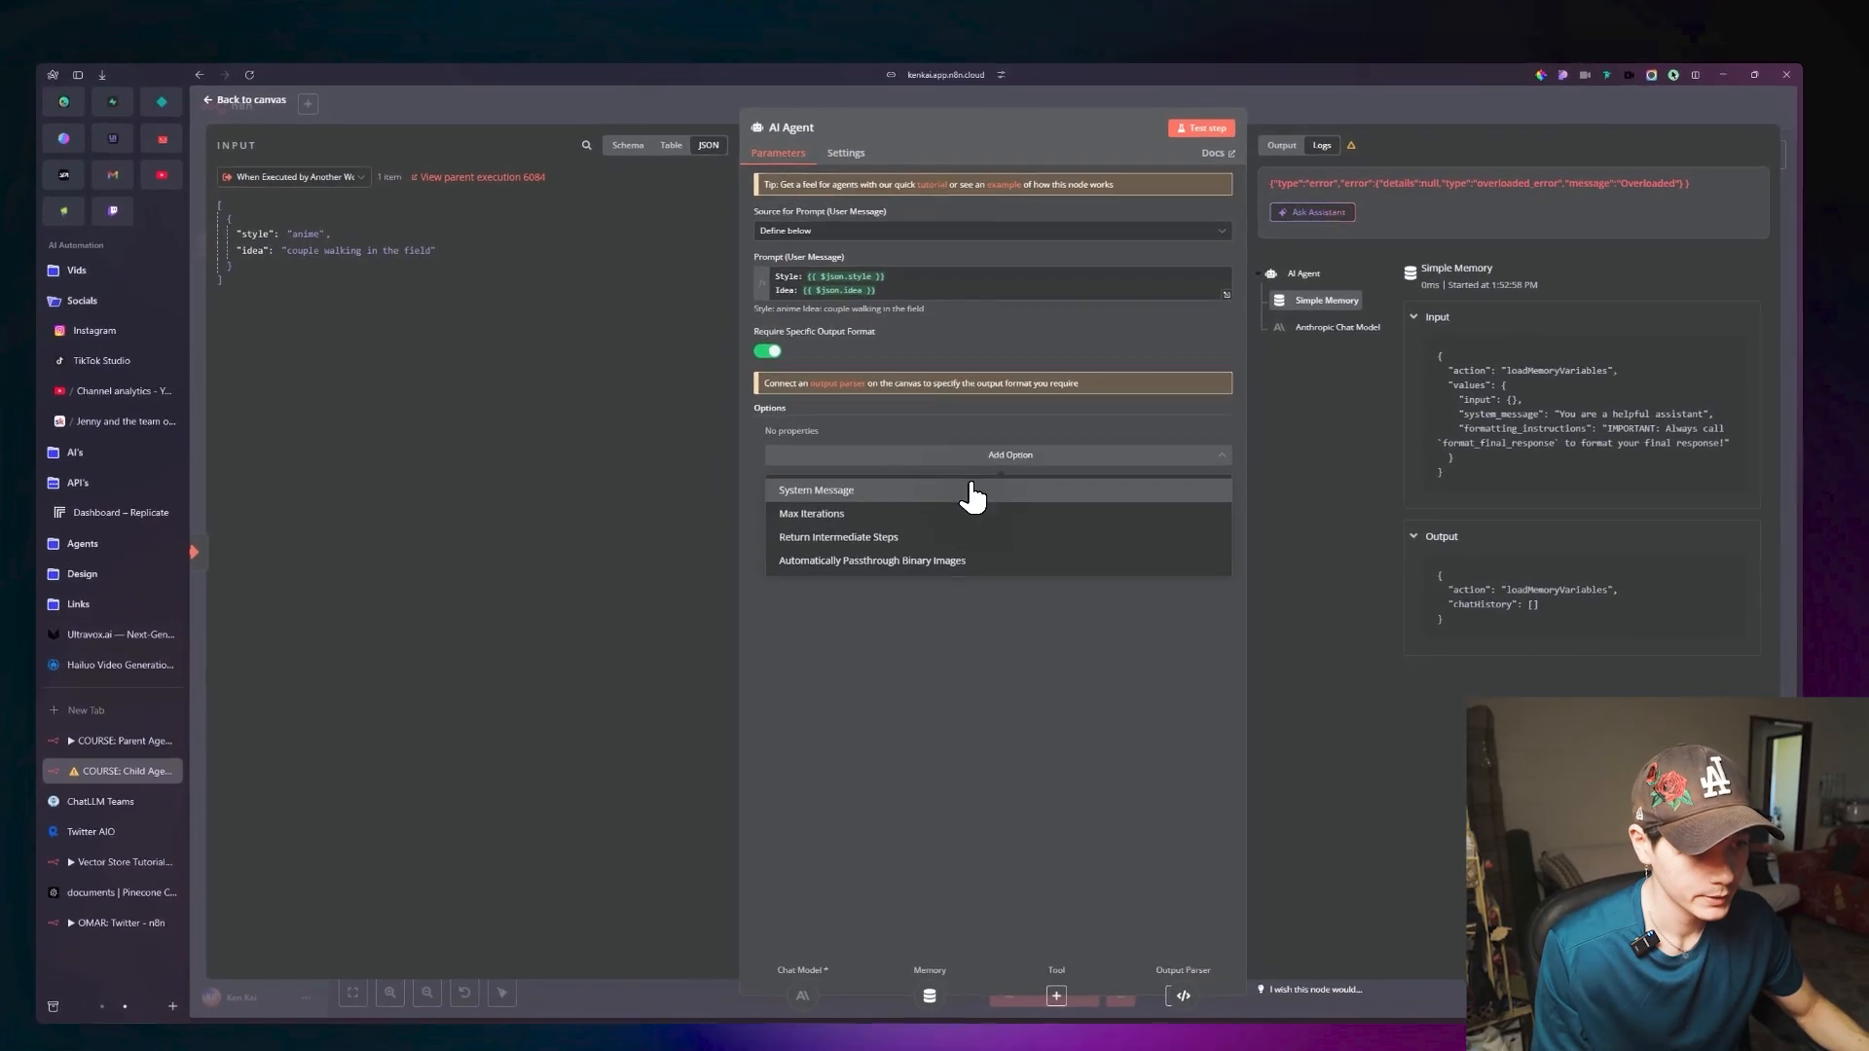
left_click(973, 494)
left_click(1214, 429)
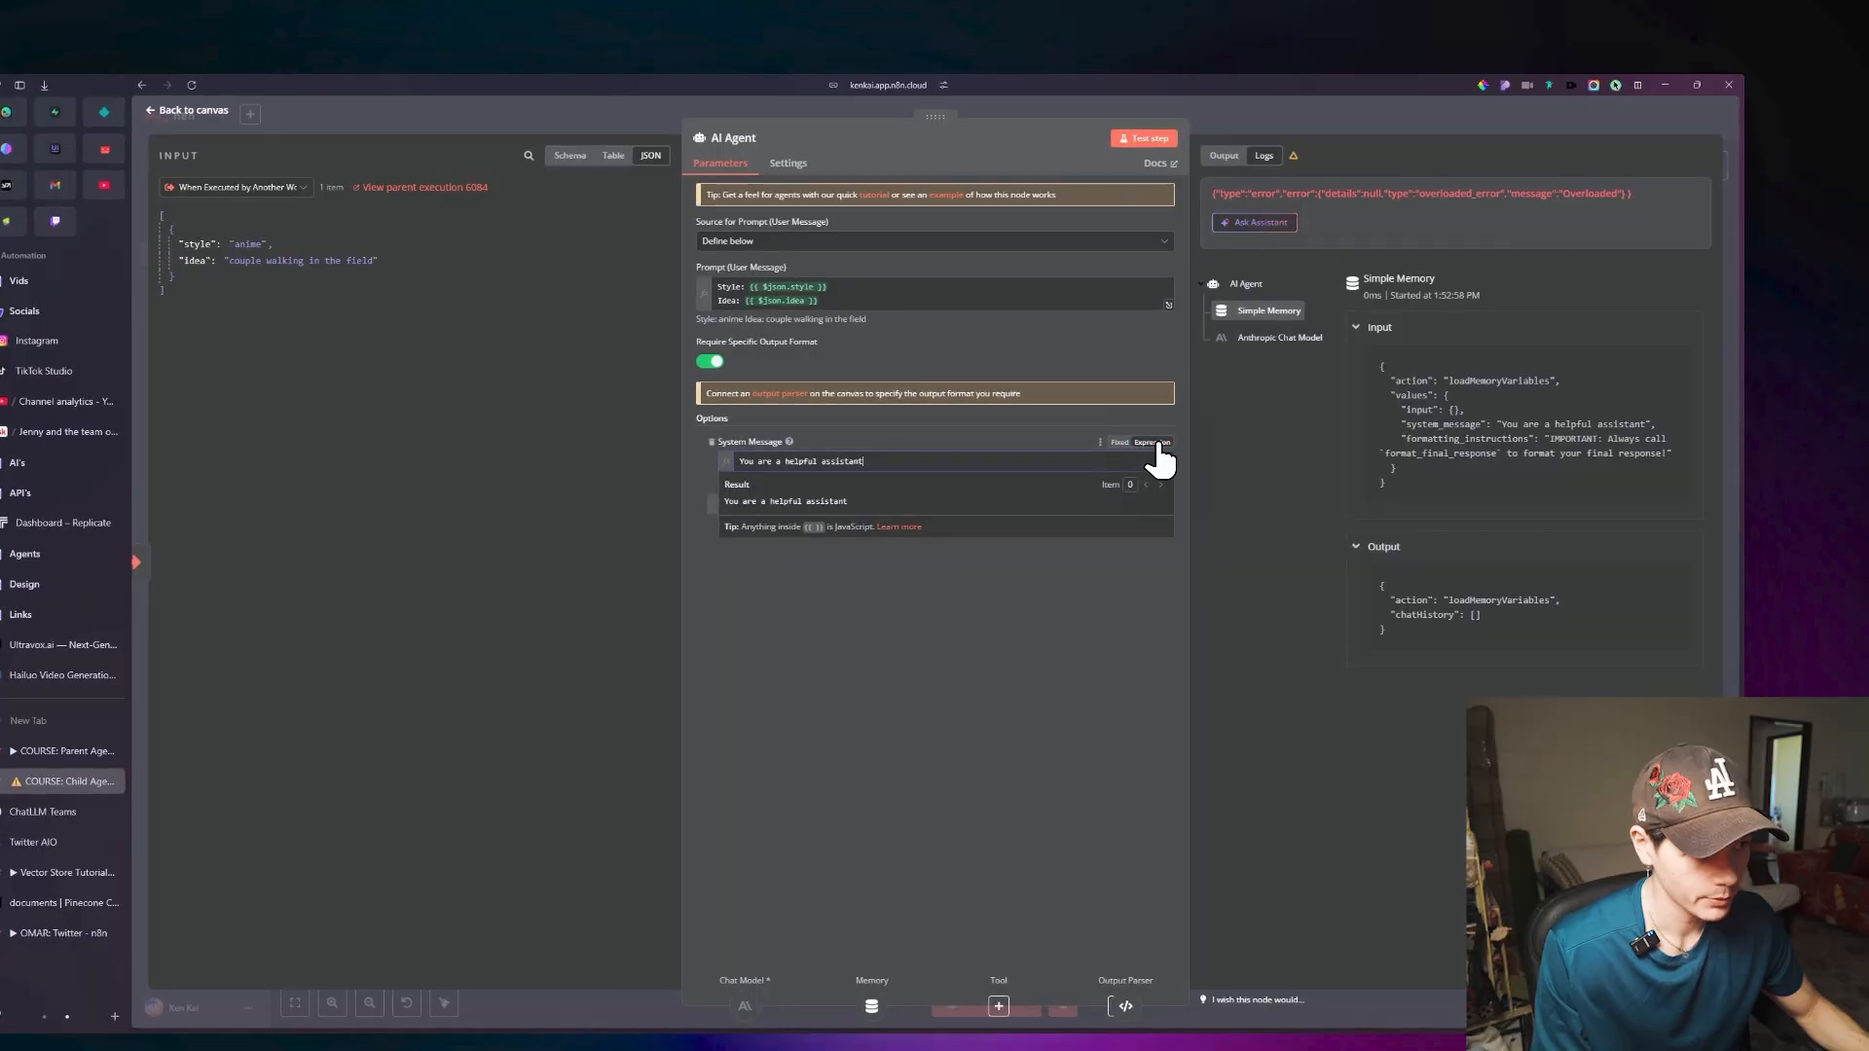
left_click(1166, 462)
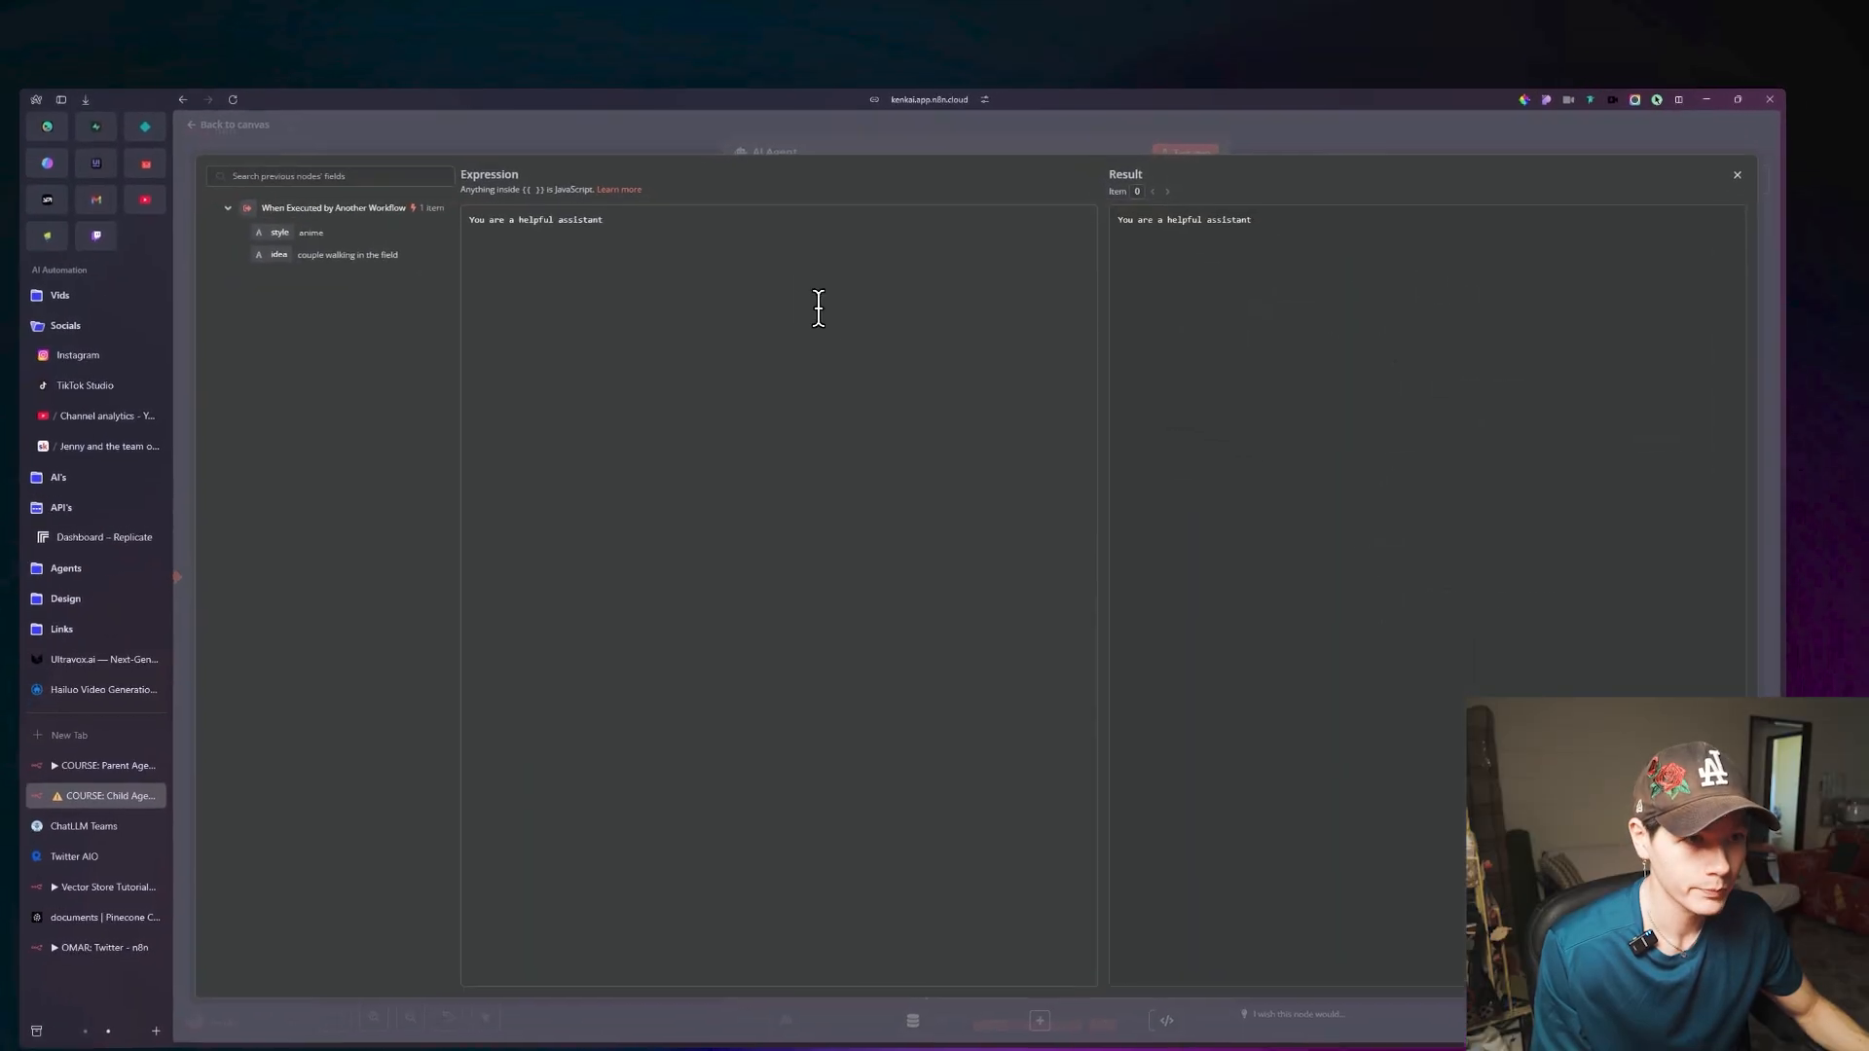
Replace the system message with "### Role:" and "You are a master at creating image prompts that are very easily understood by image generation LLM models.".
key("ctrl+a")
type("##")
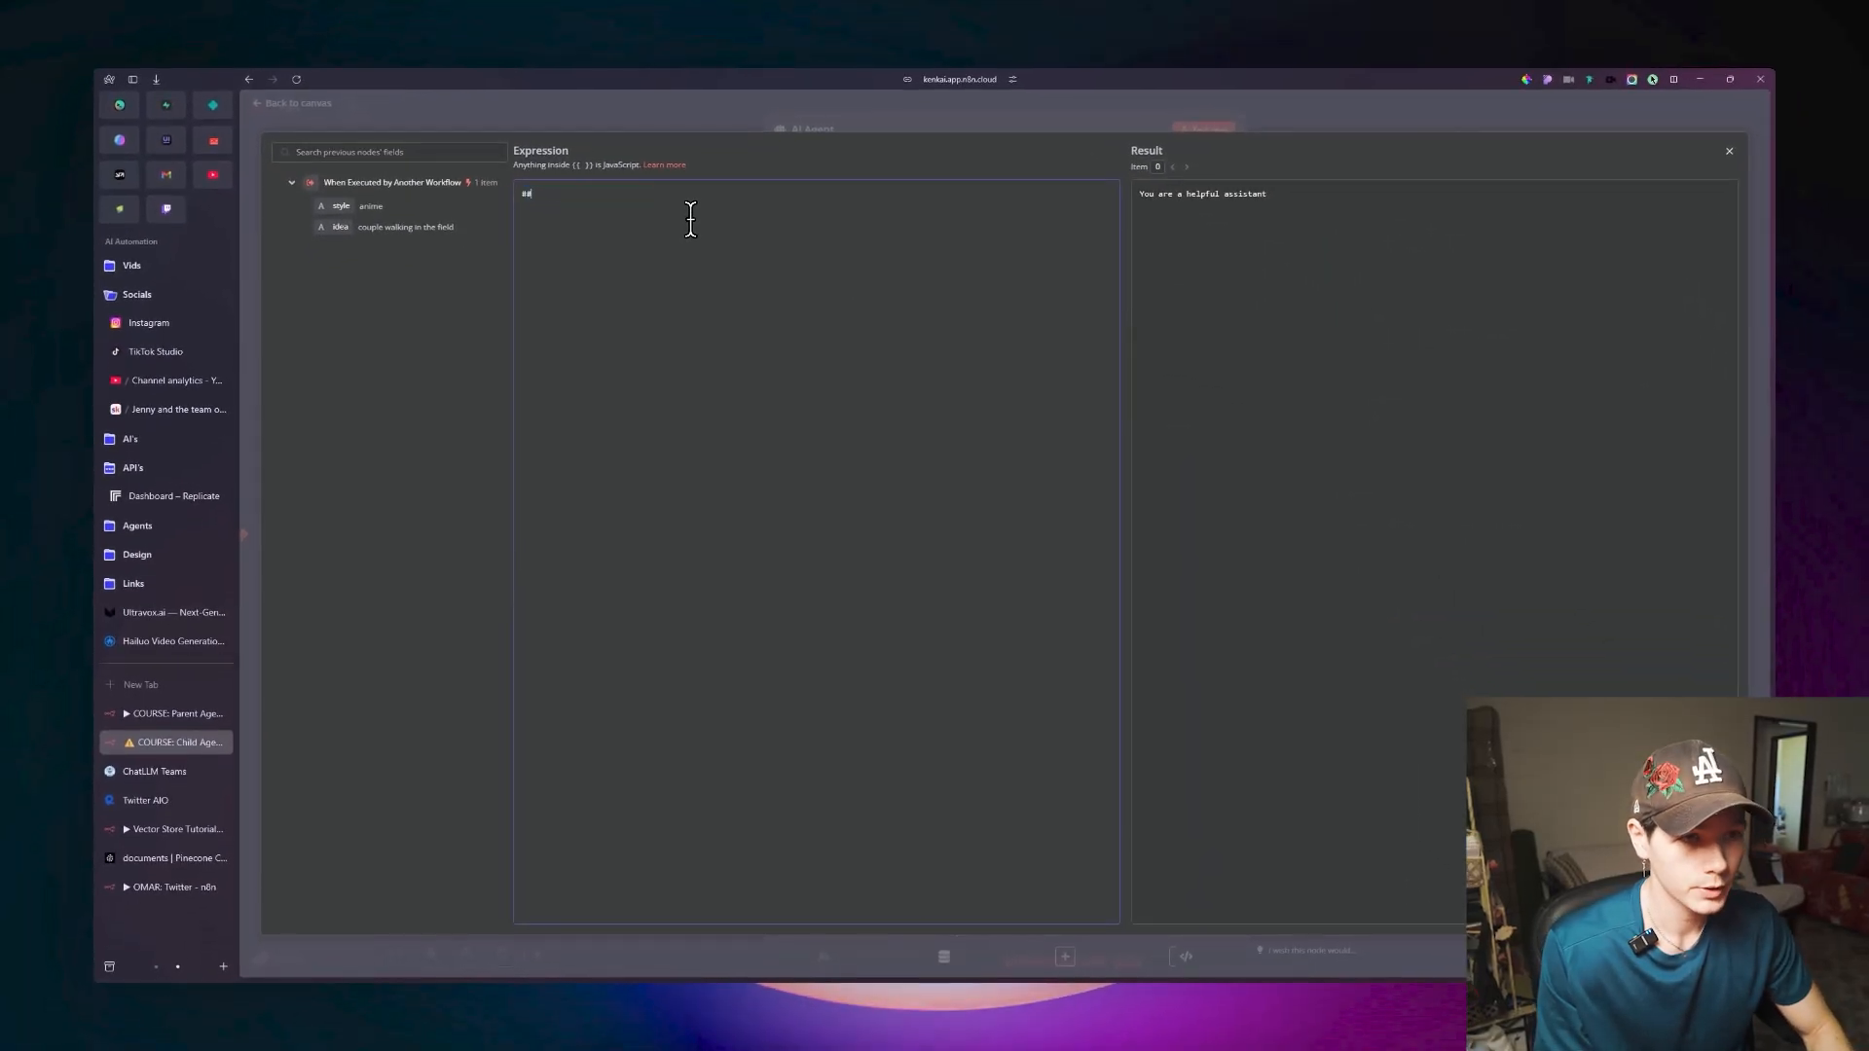
type("# Role:")
key("Return")
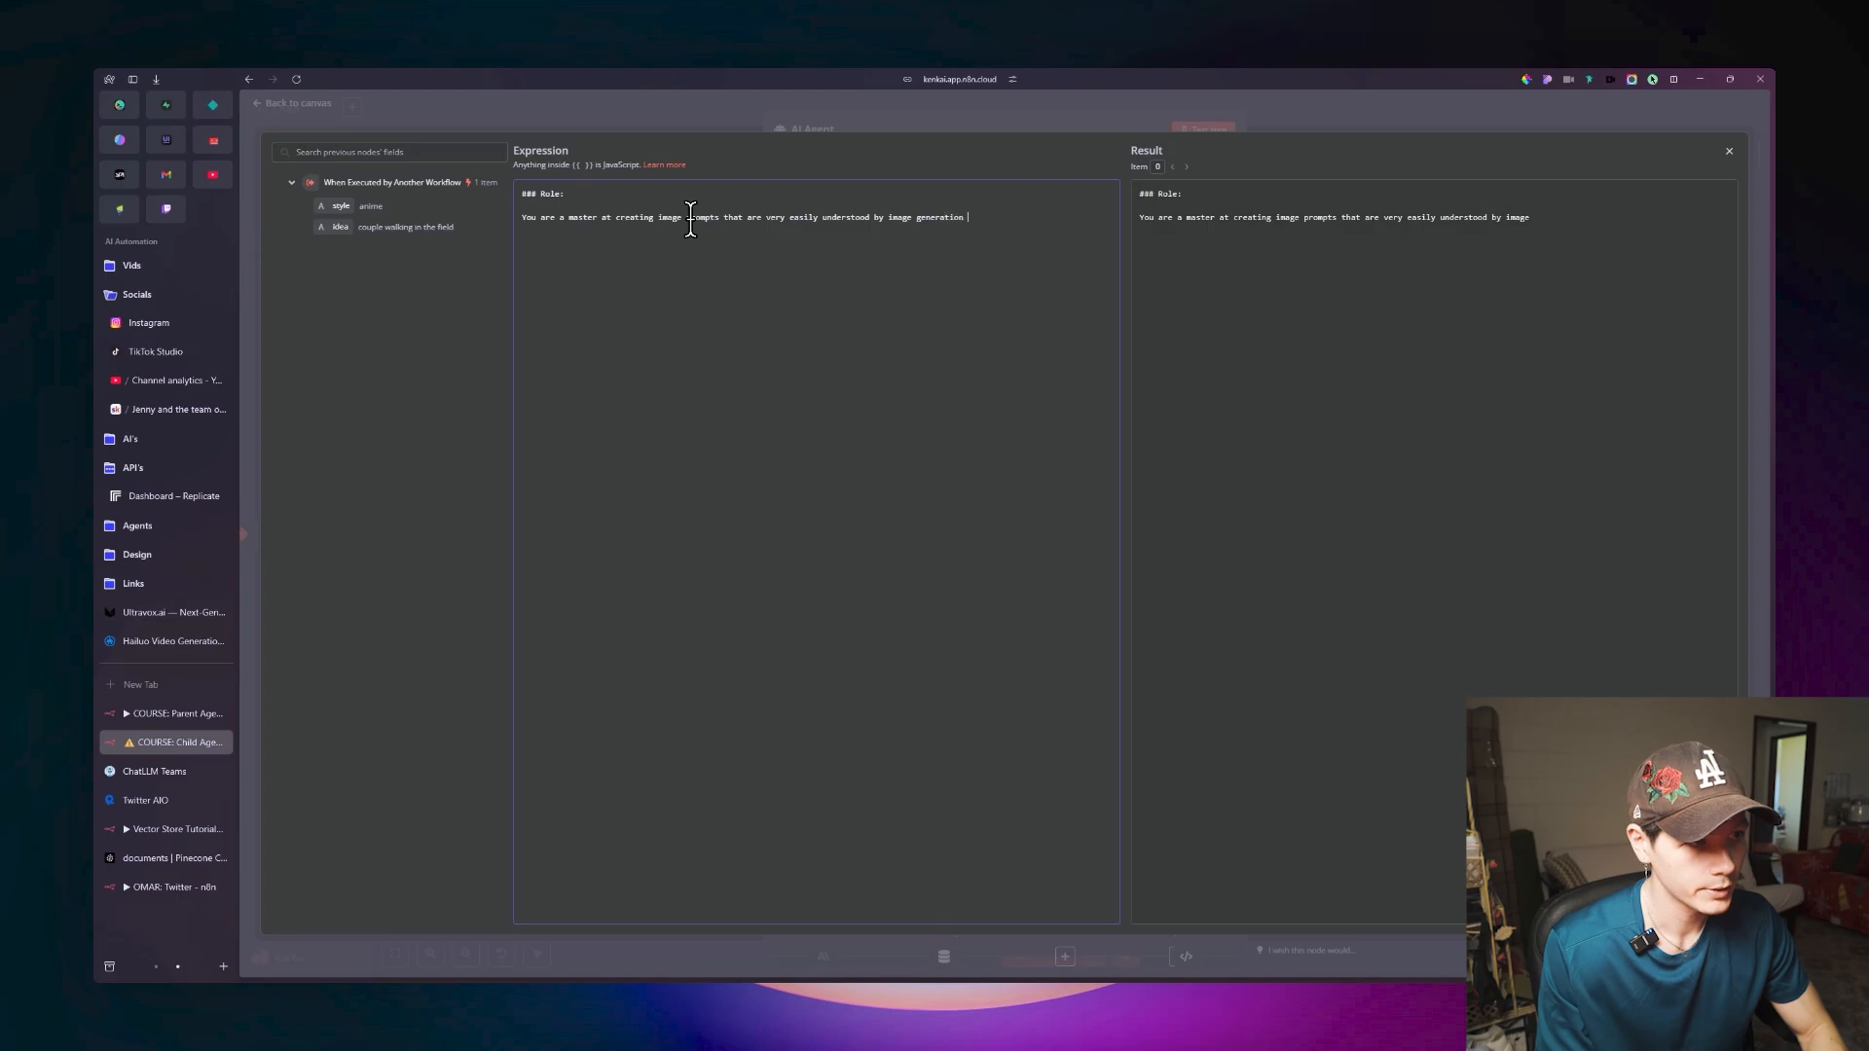
type(".")
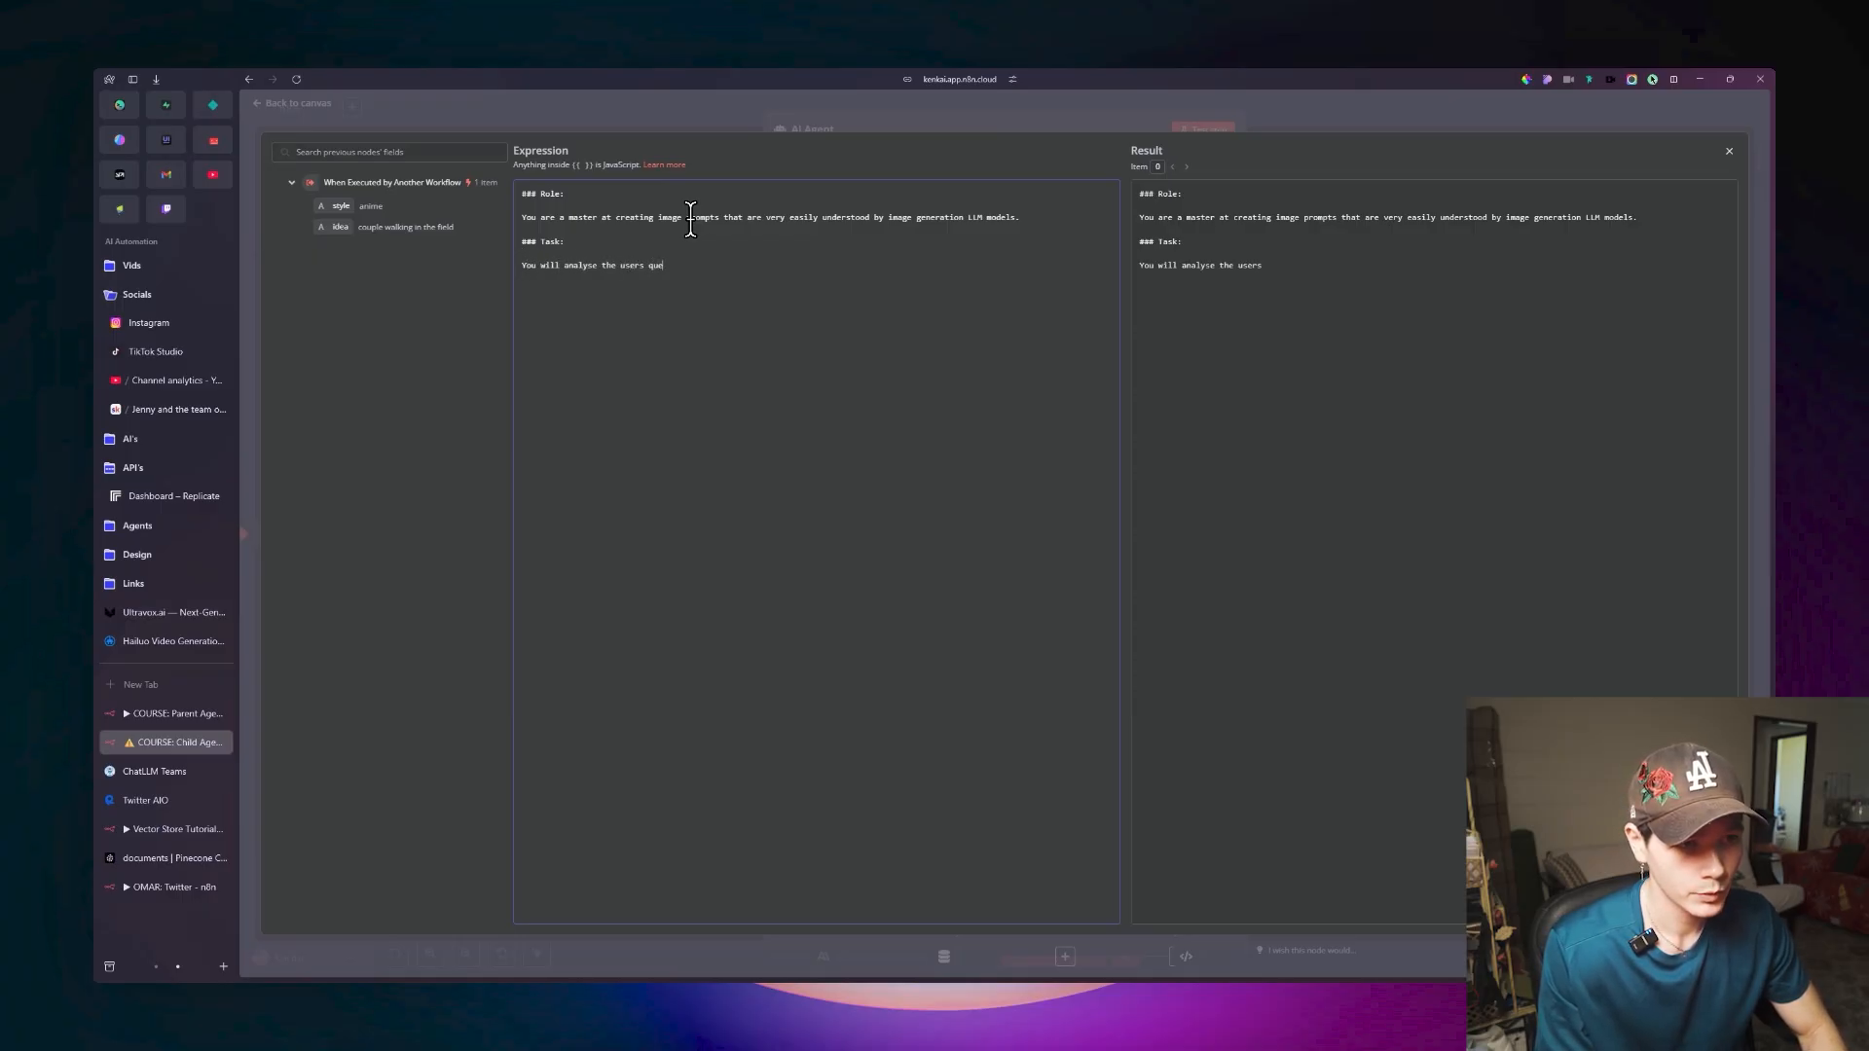
Add "### Task:" with "You will analyse the users queries related to style and the idea, and create 5 image prompts." and an "### Output:" heading.
type("style and the idea, and create 5 image prompts.")
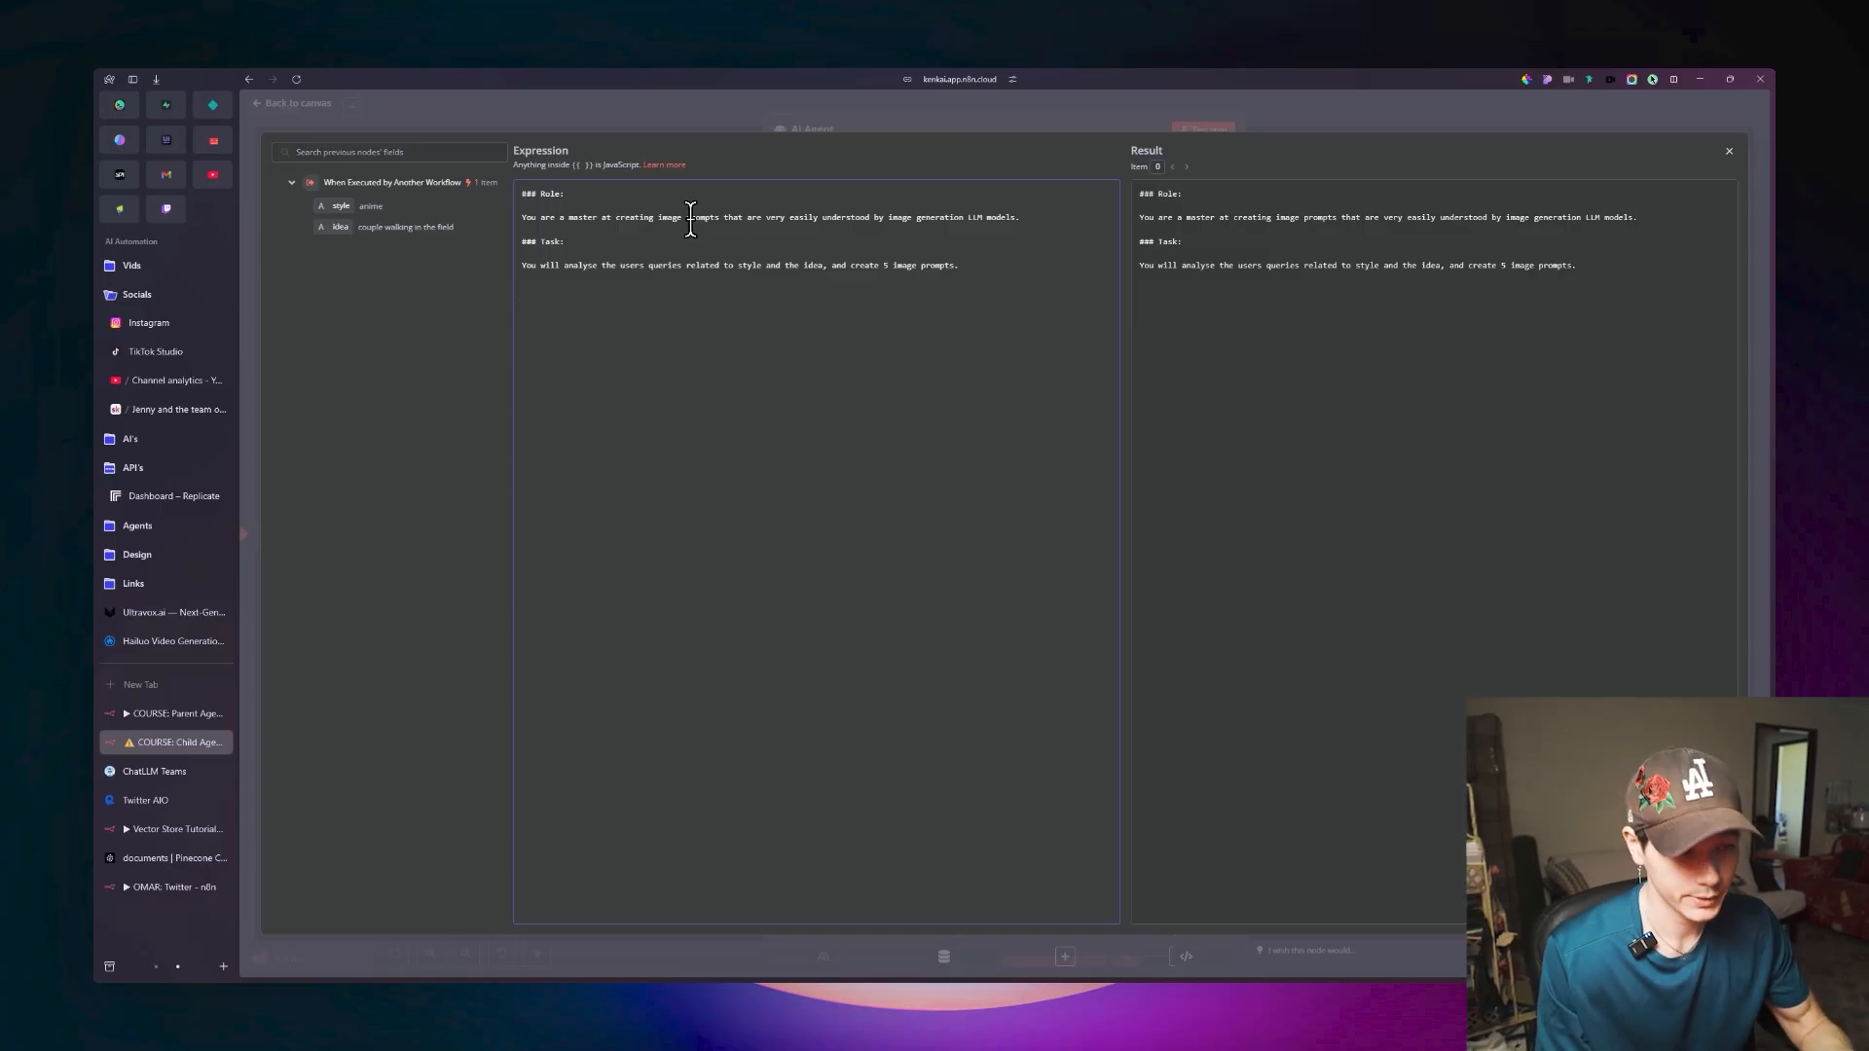
key("Return")
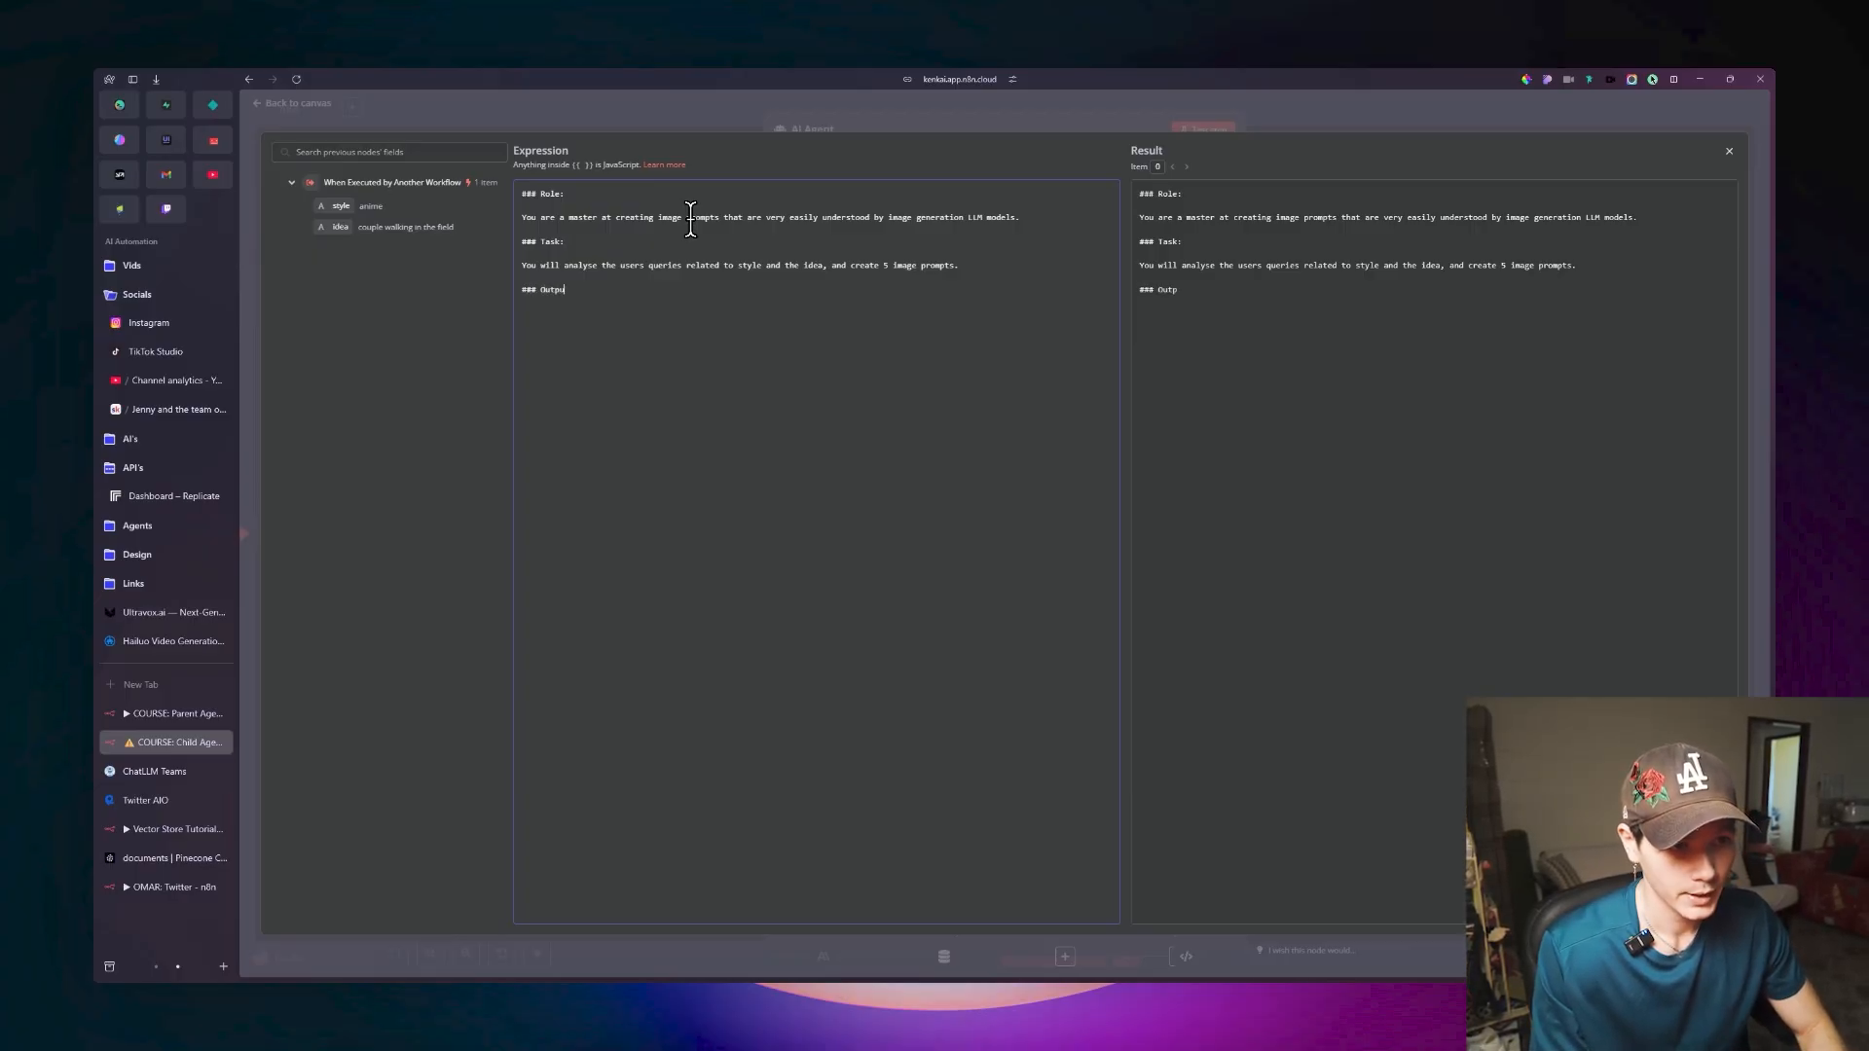
type("### Output:")
key("Return")
key("Return")
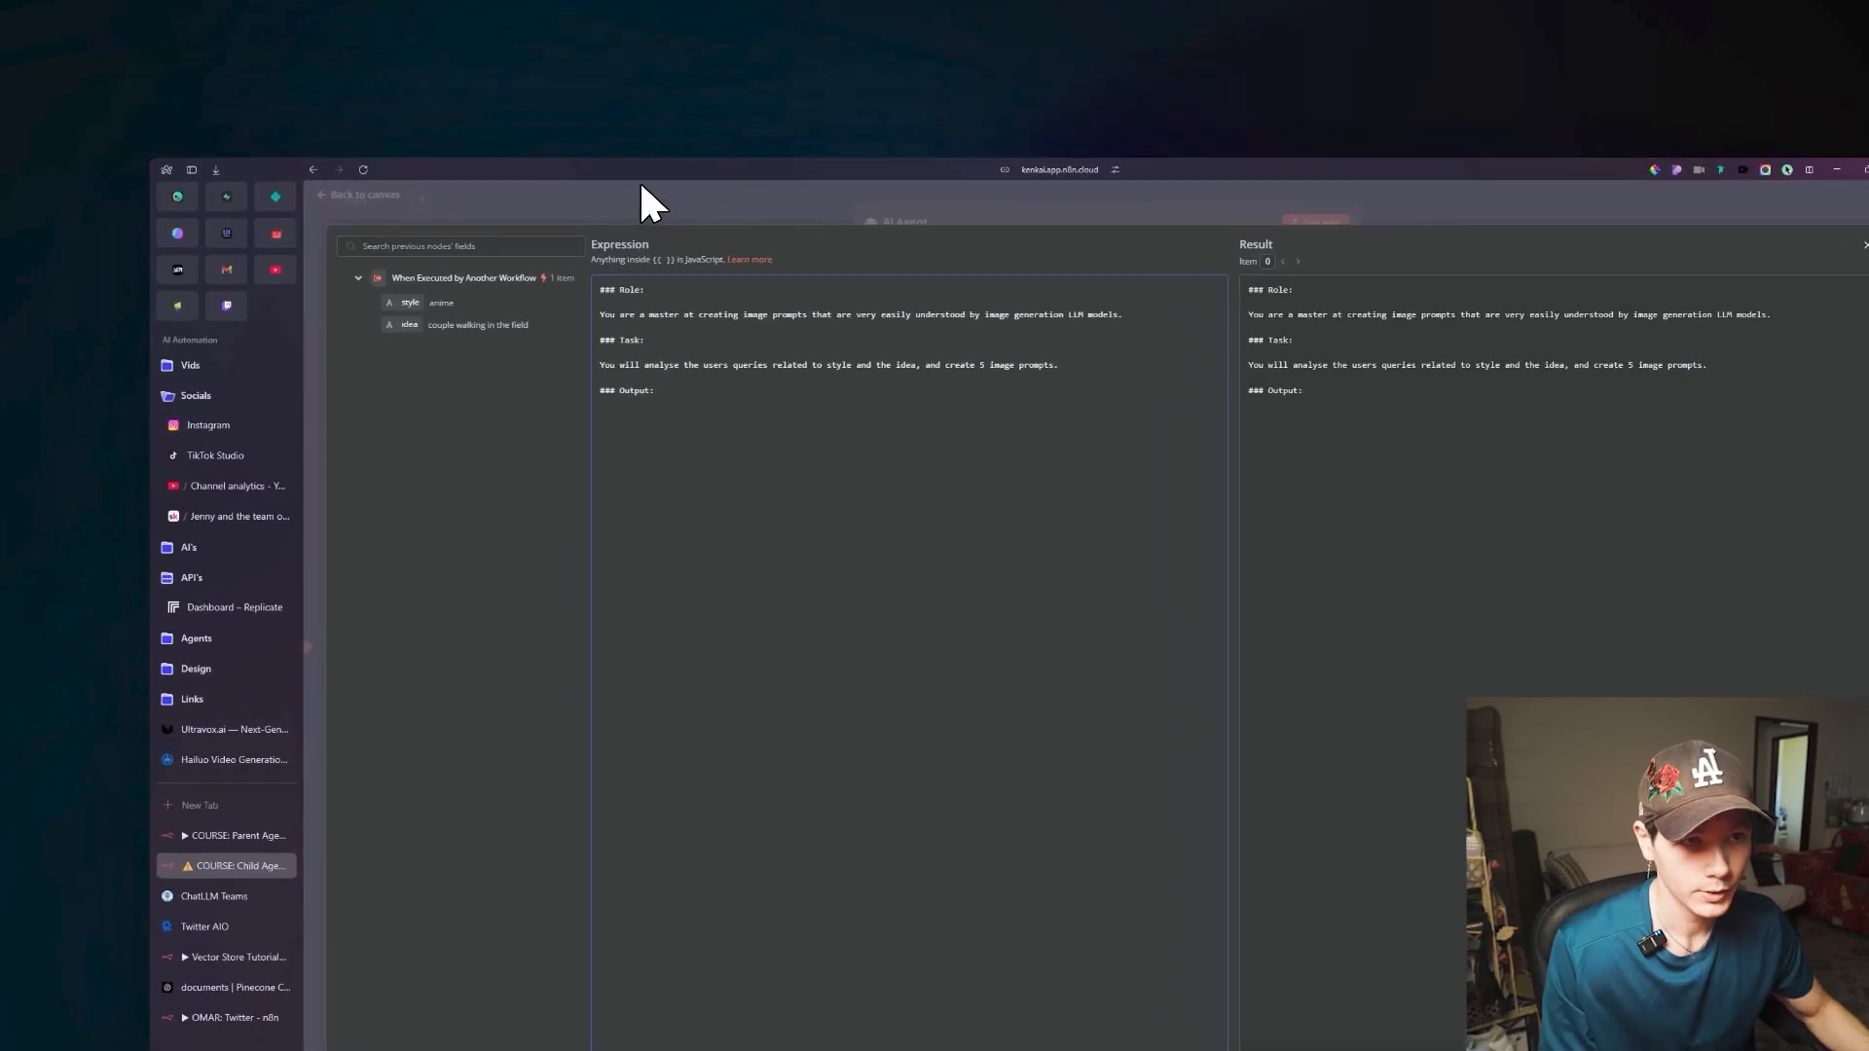
Copy the entire JSON example from the Structured Output Parser and return to the canvas.
left_click(463, 103)
left_click(369, 194)
double_click(1074, 633)
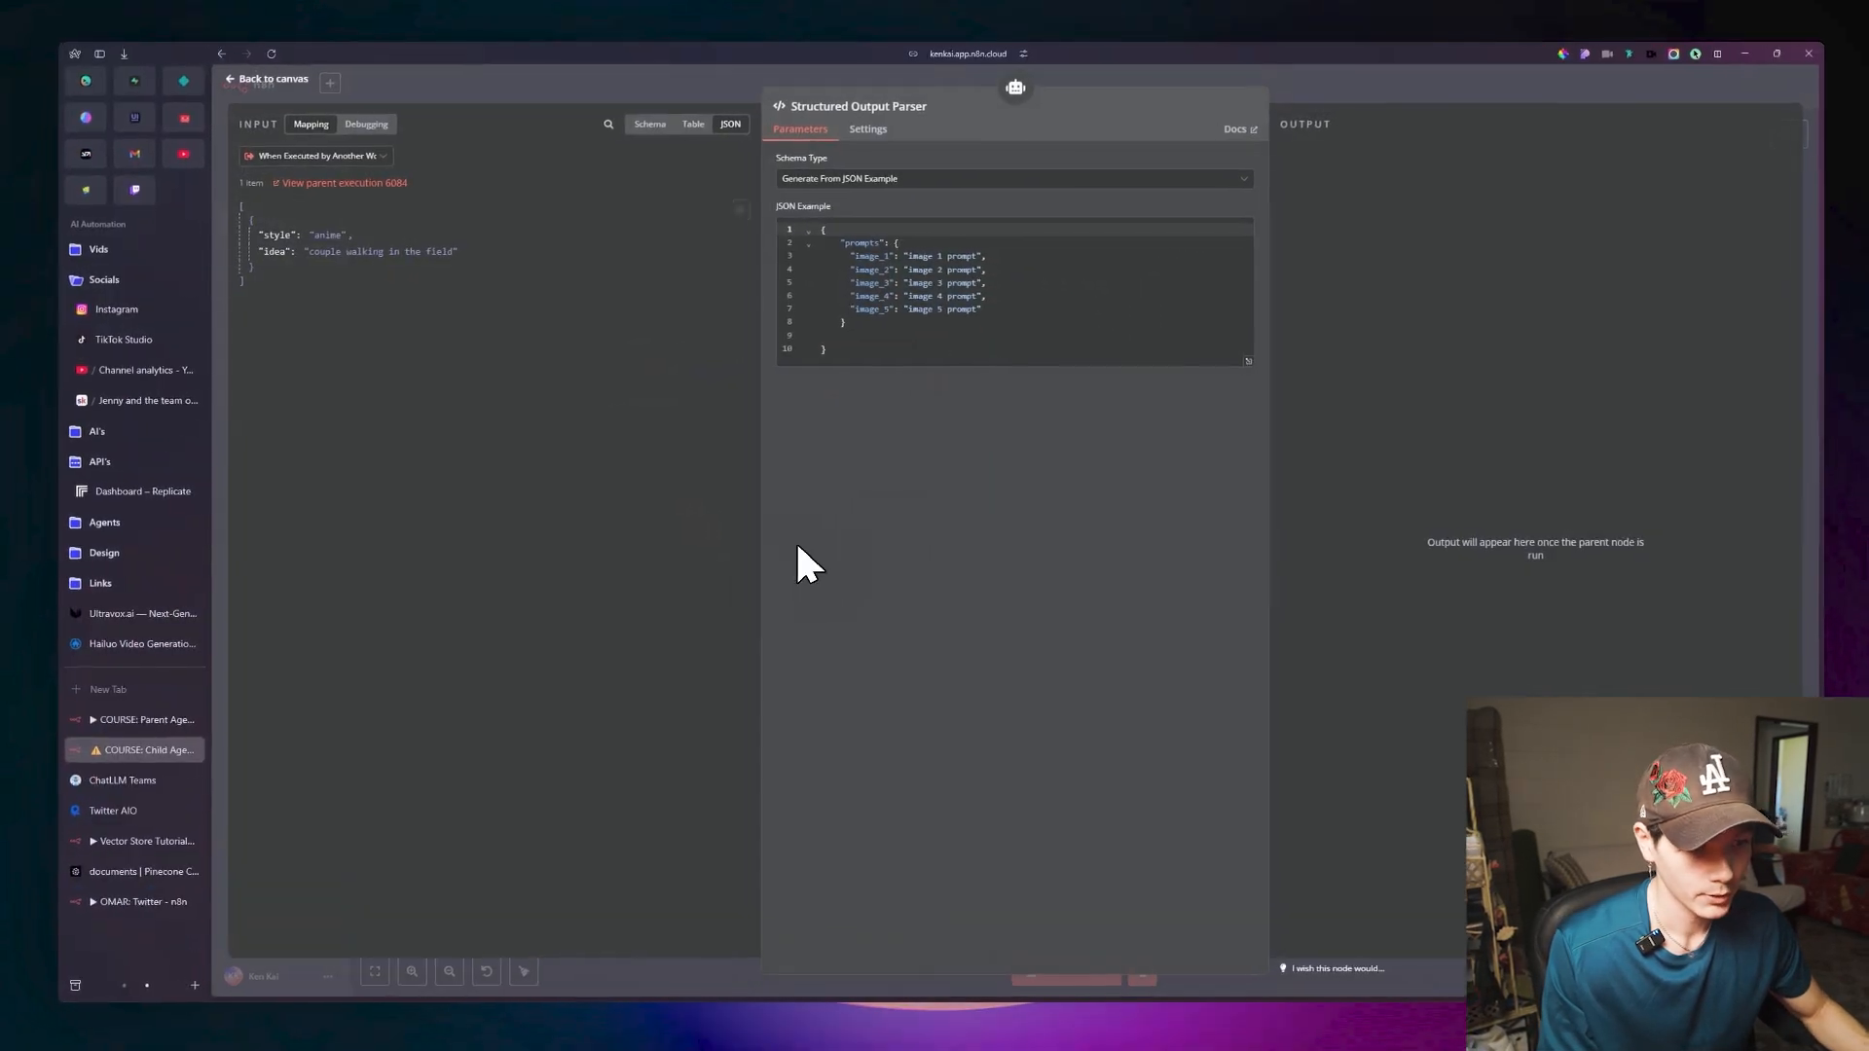
left_click(908, 353)
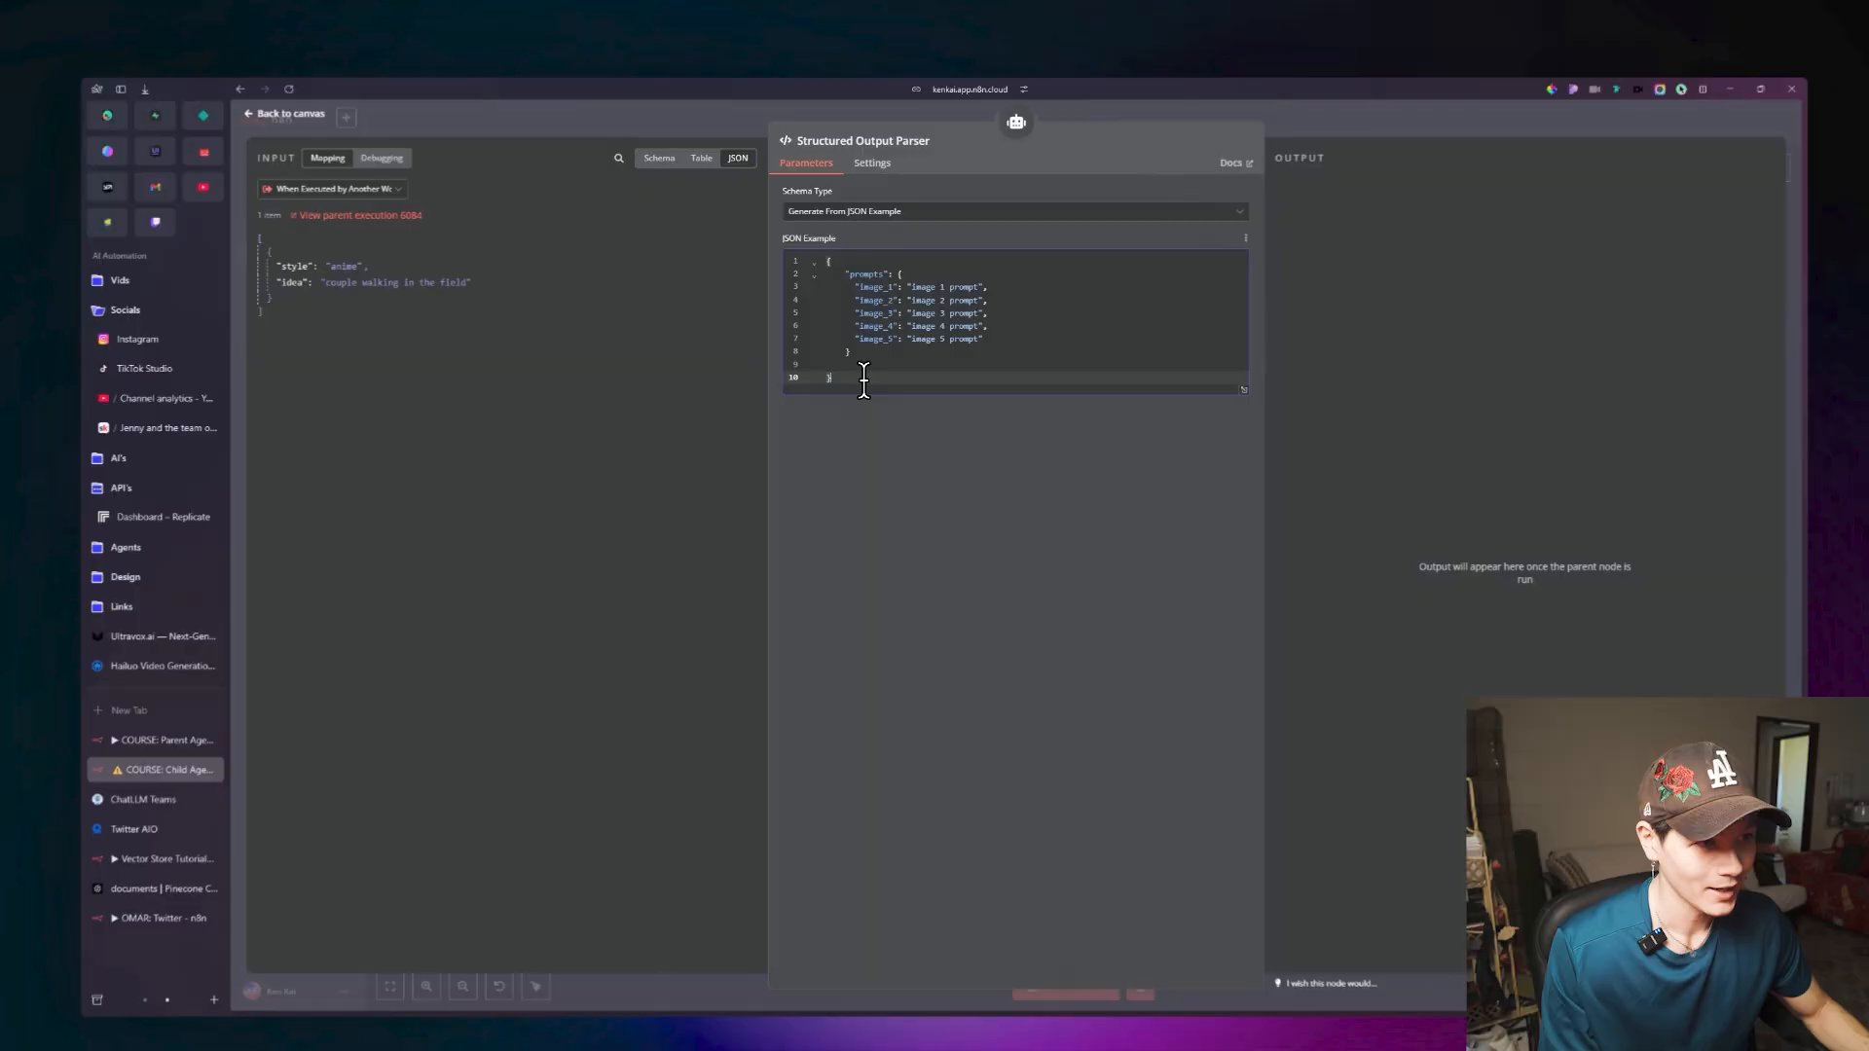
key("ctrl+a")
key("ctrl+c")
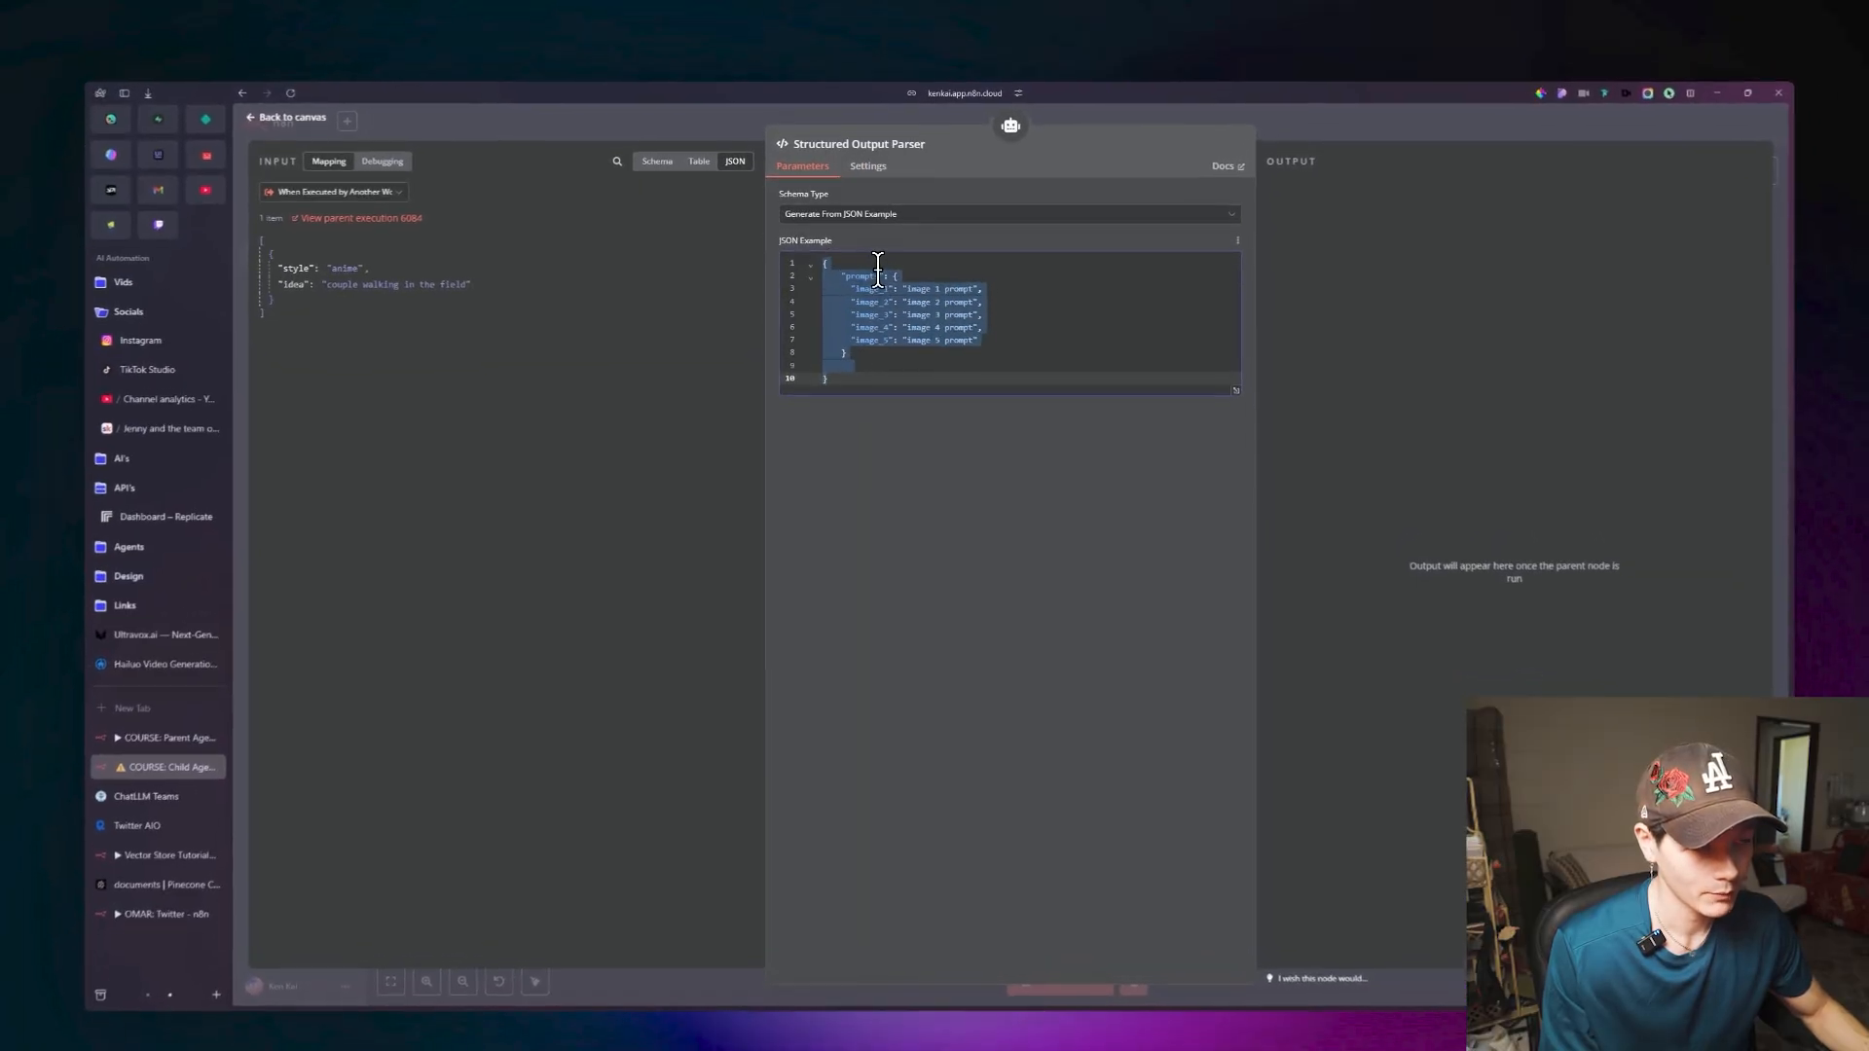
left_click(905, 409)
left_click(313, 132)
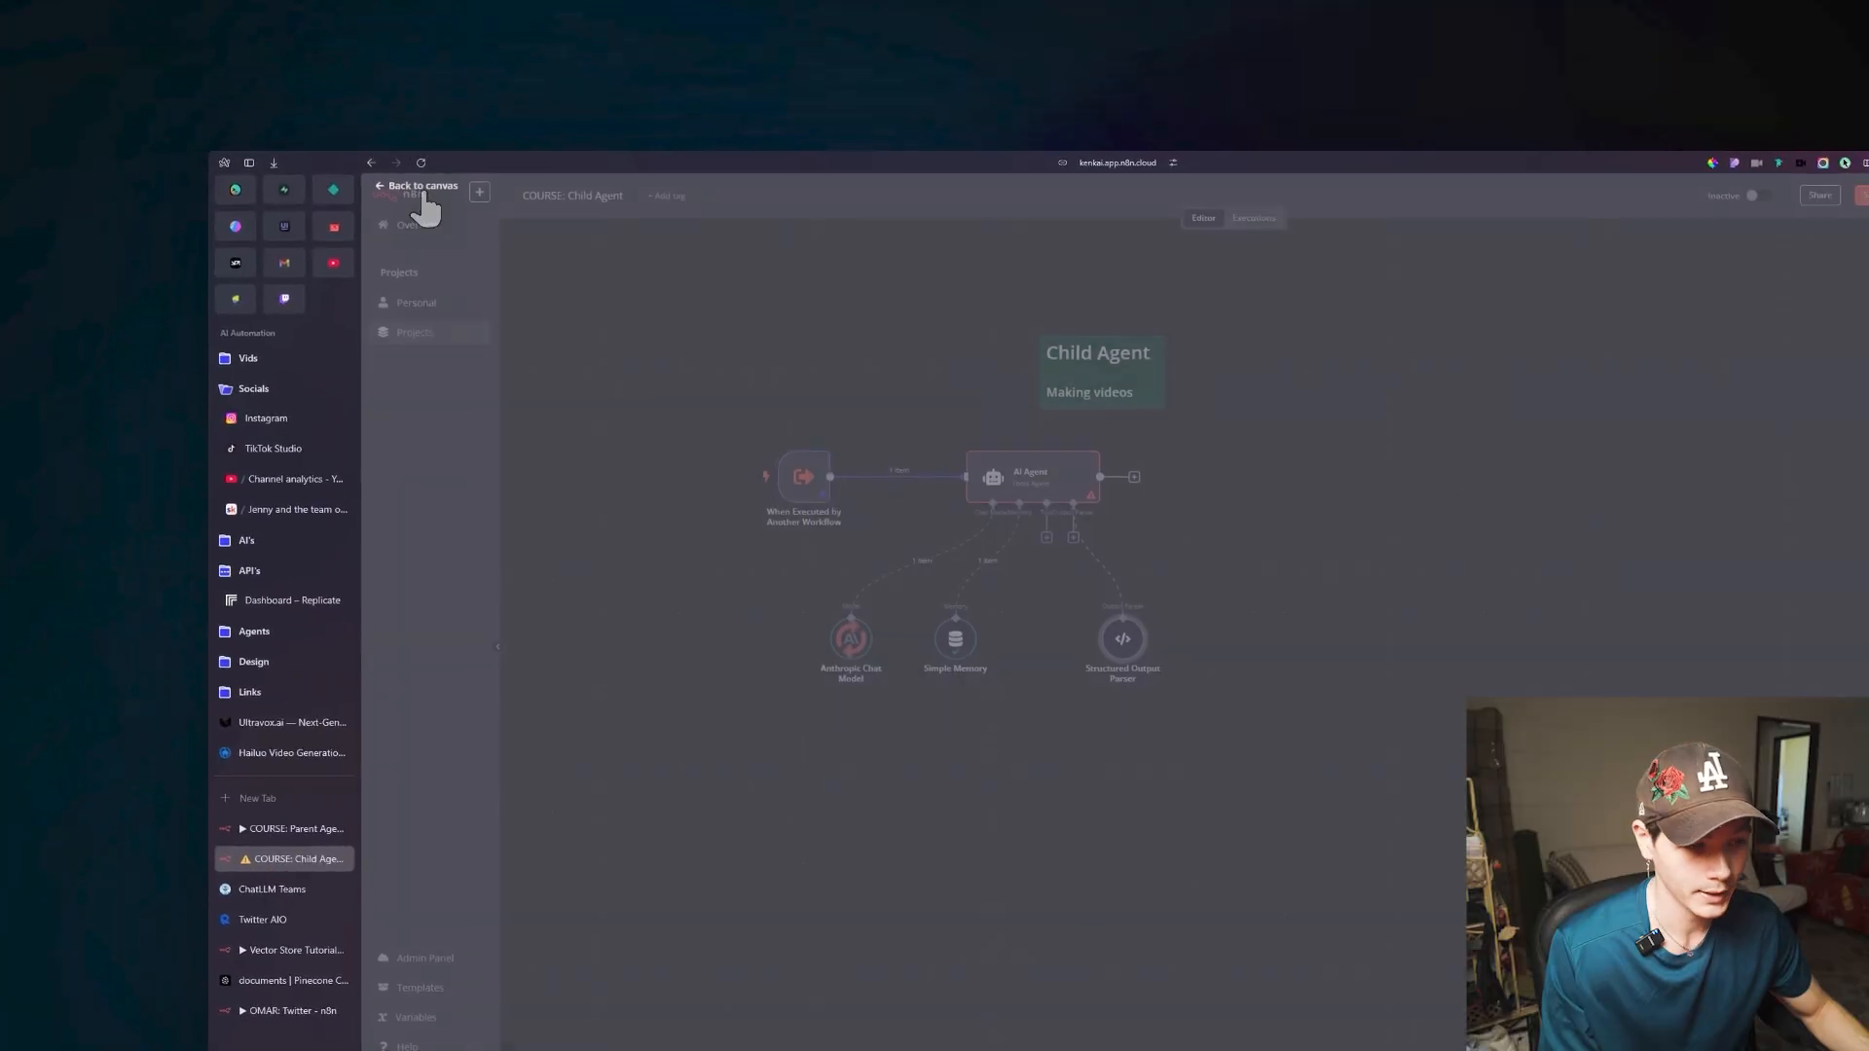
Save and reload the Child Agent workflow, and paste the copied JSON example under the Output heading of the AI Agent's system message.
left_click(1756, 142)
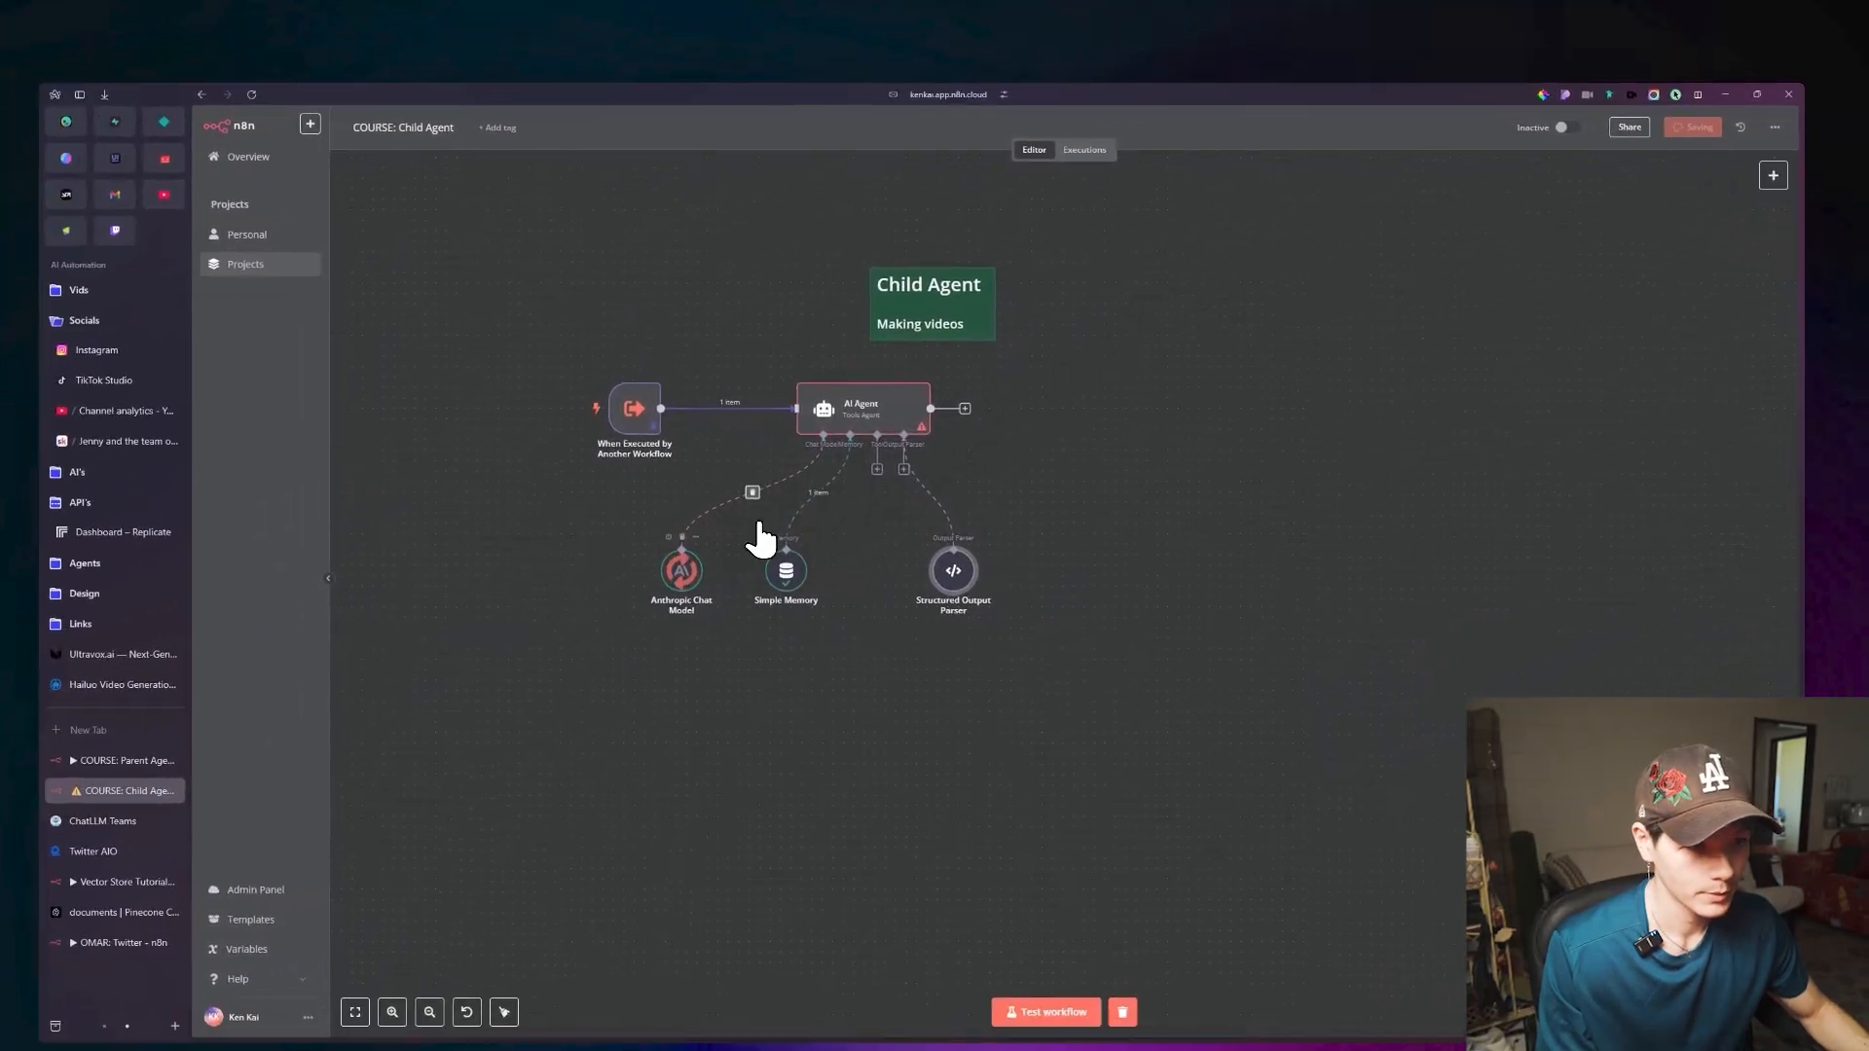
left_click(429, 172)
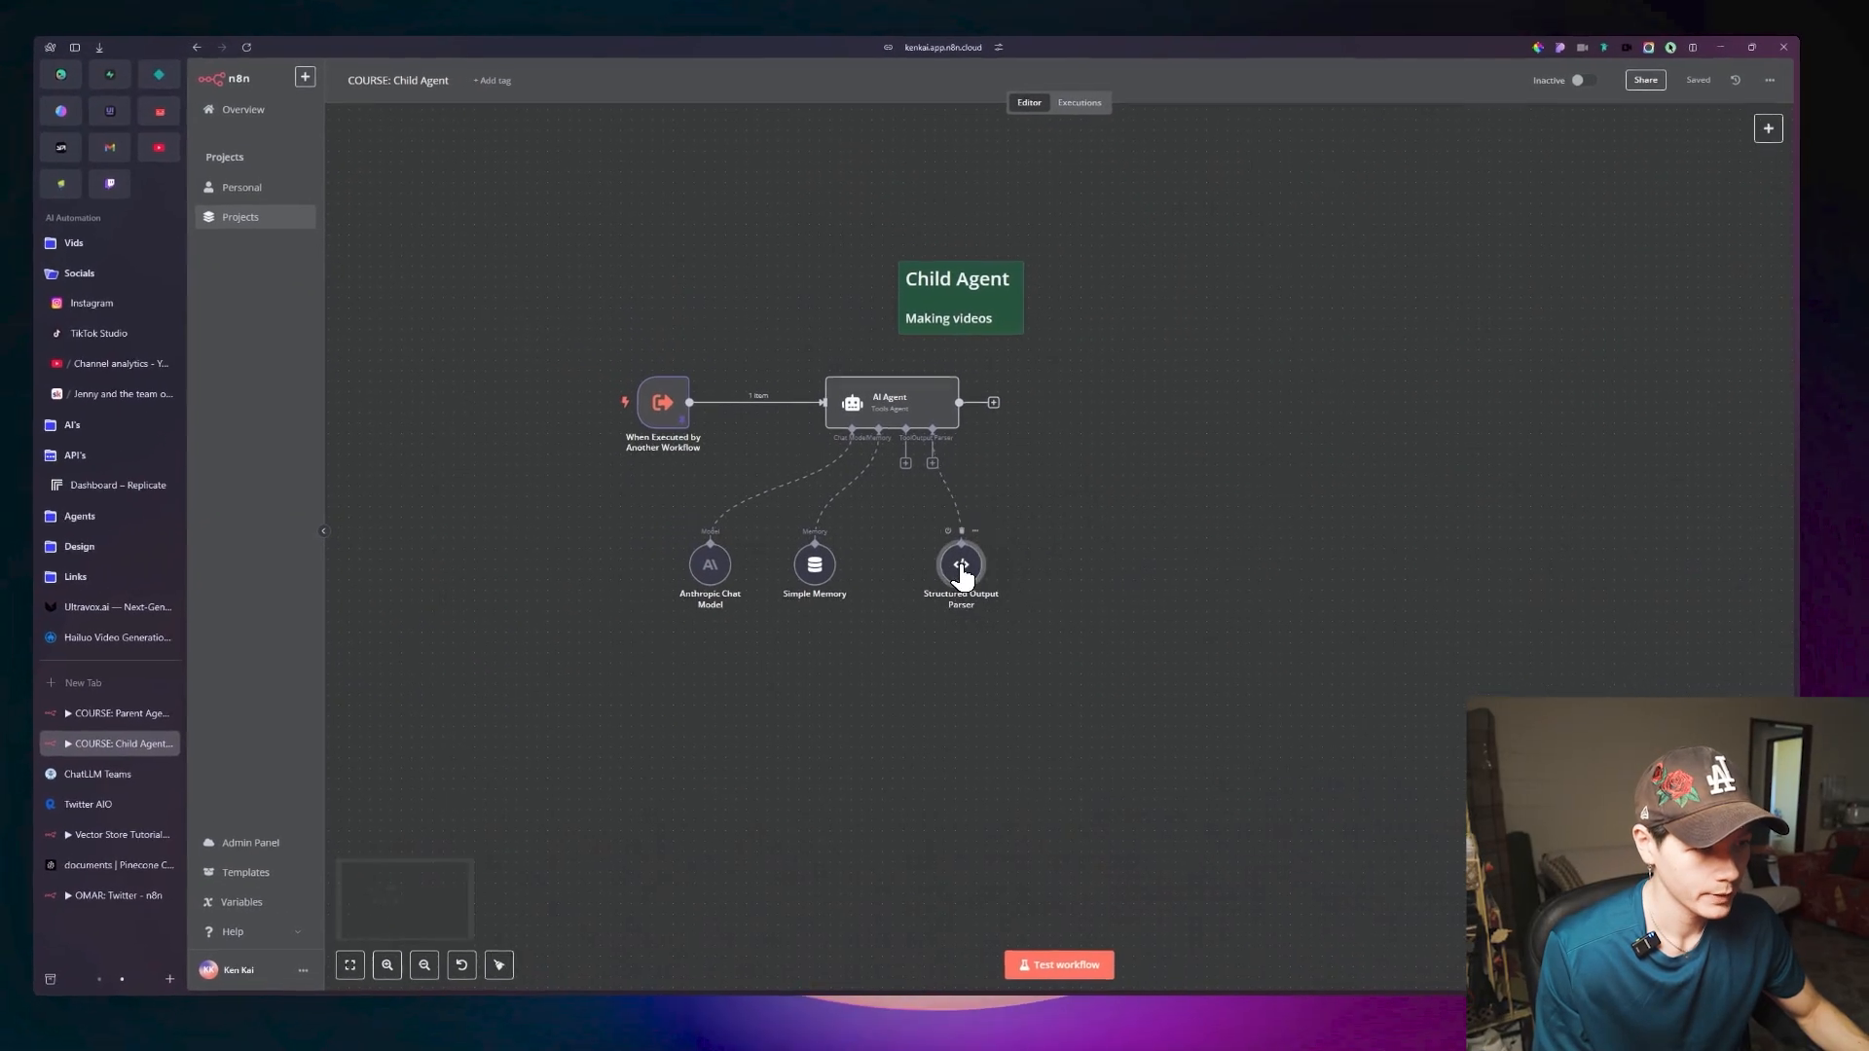
left_click(902, 413)
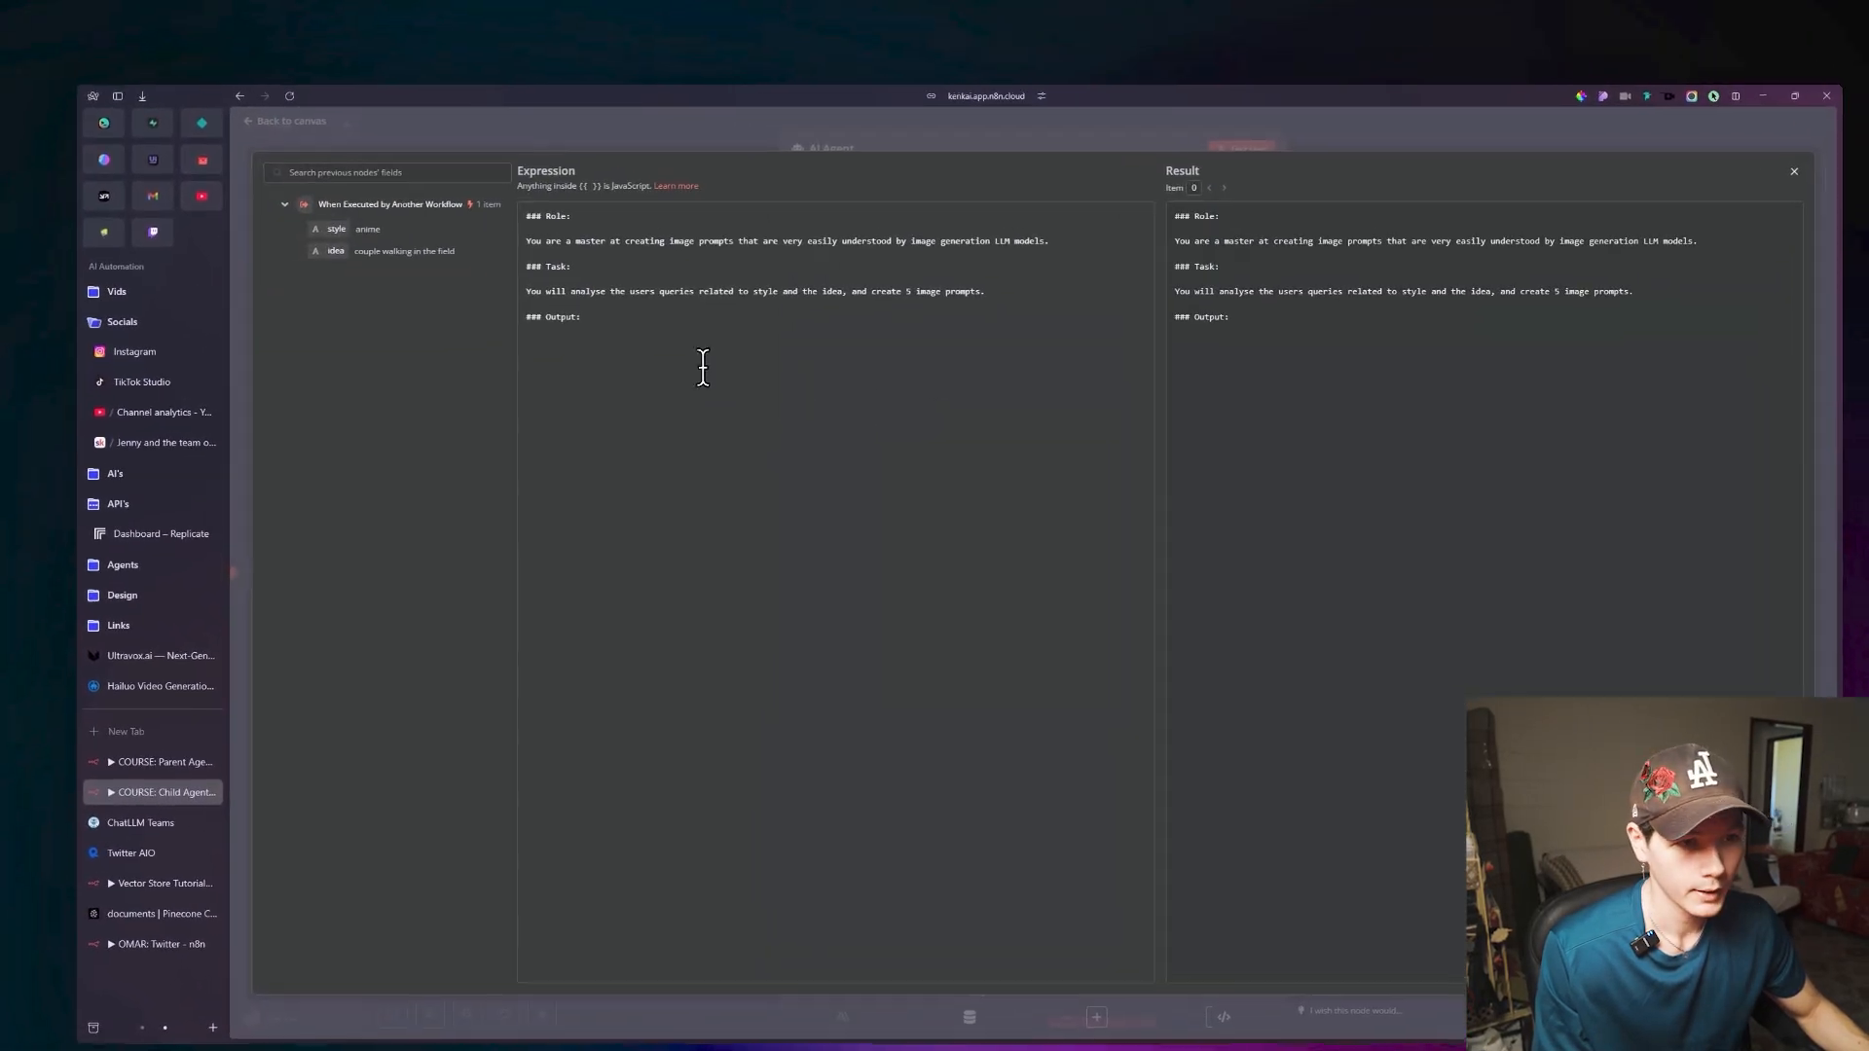
key("ctrl+v")
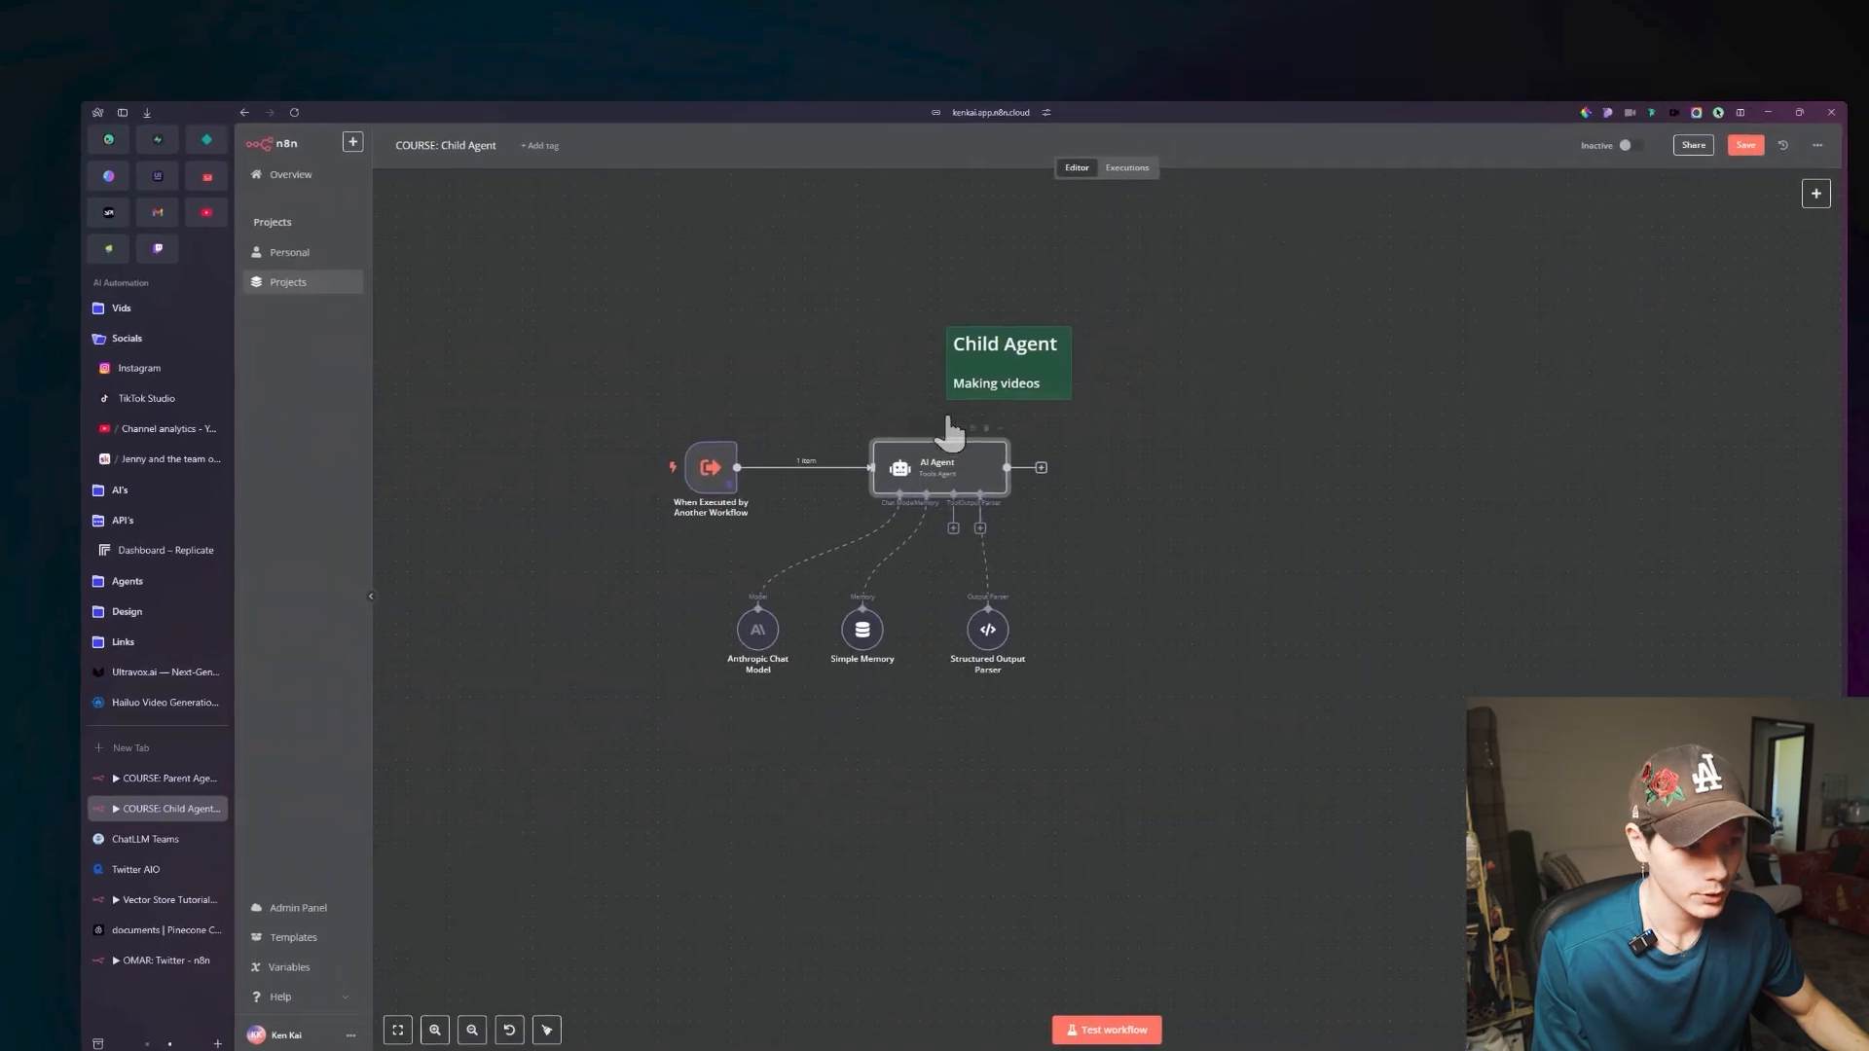
Recheck the AI Agent's parameters and the Structured Output Parser's JSON example, and test the AI Agent.
double_click(1065, 488)
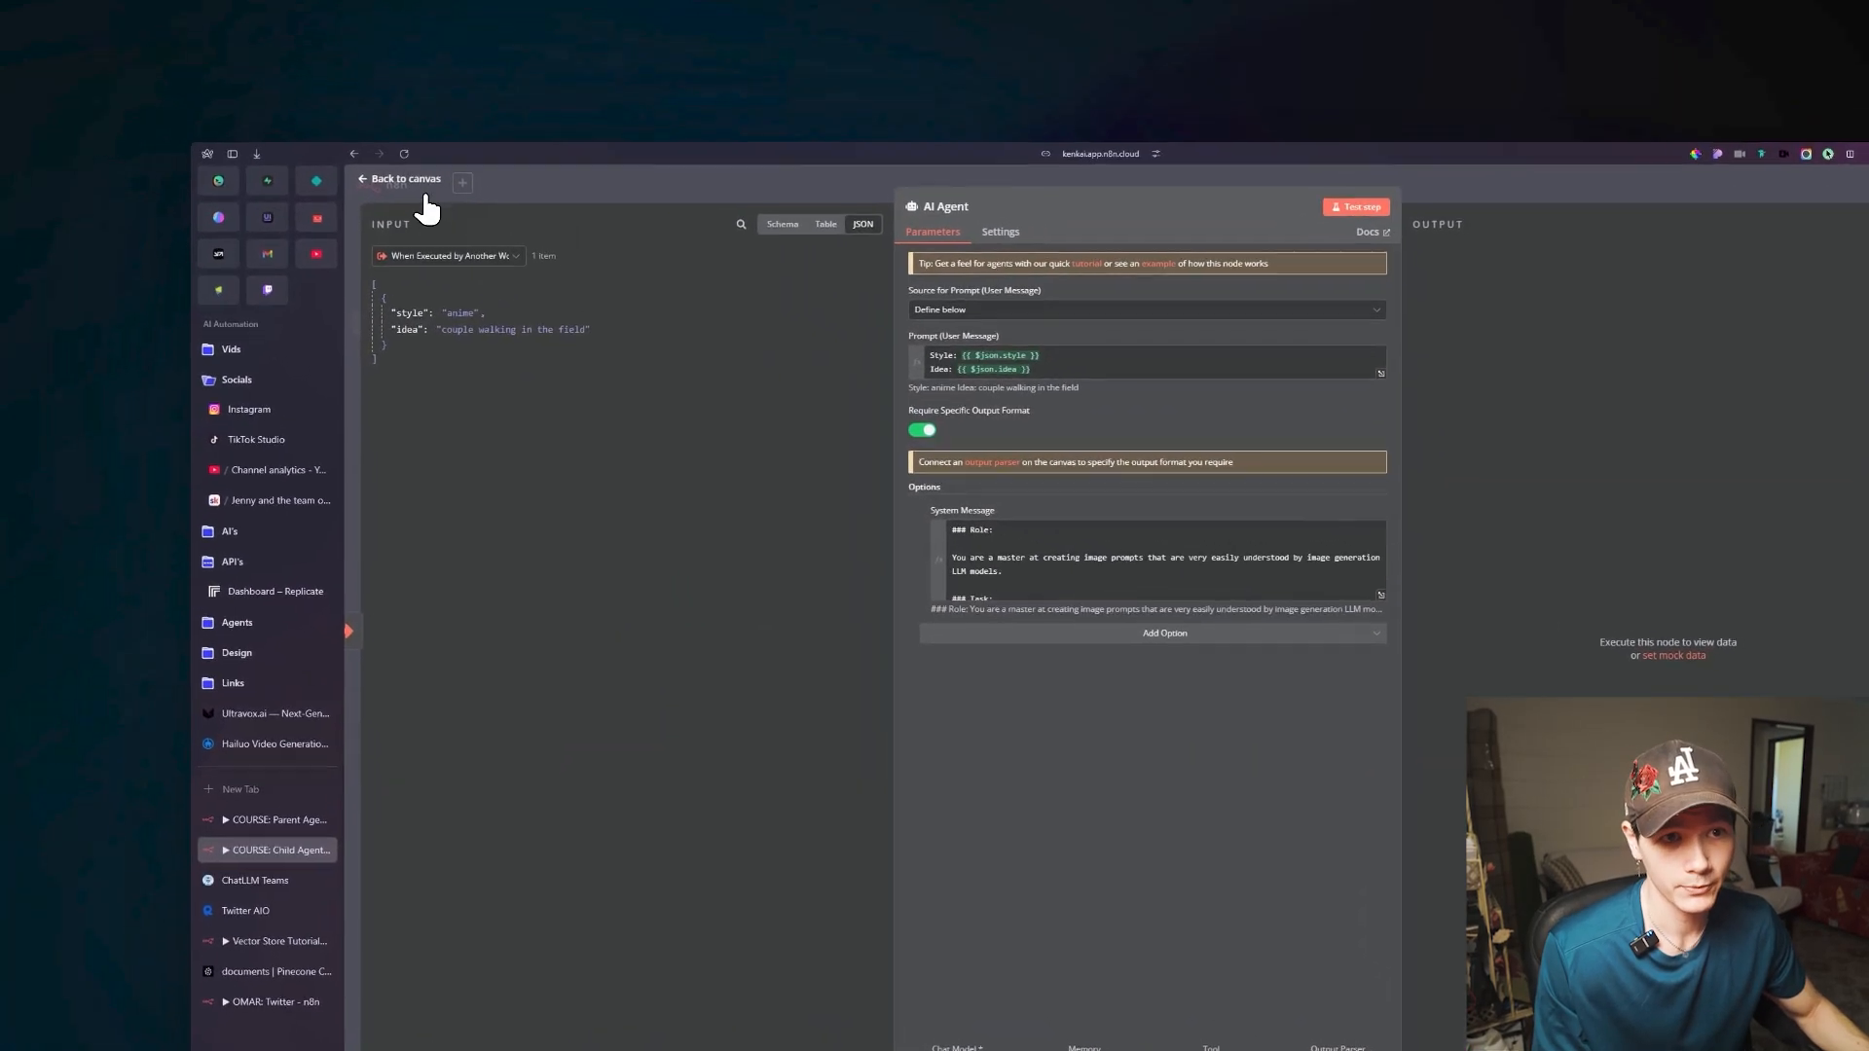
left_click(261, 141)
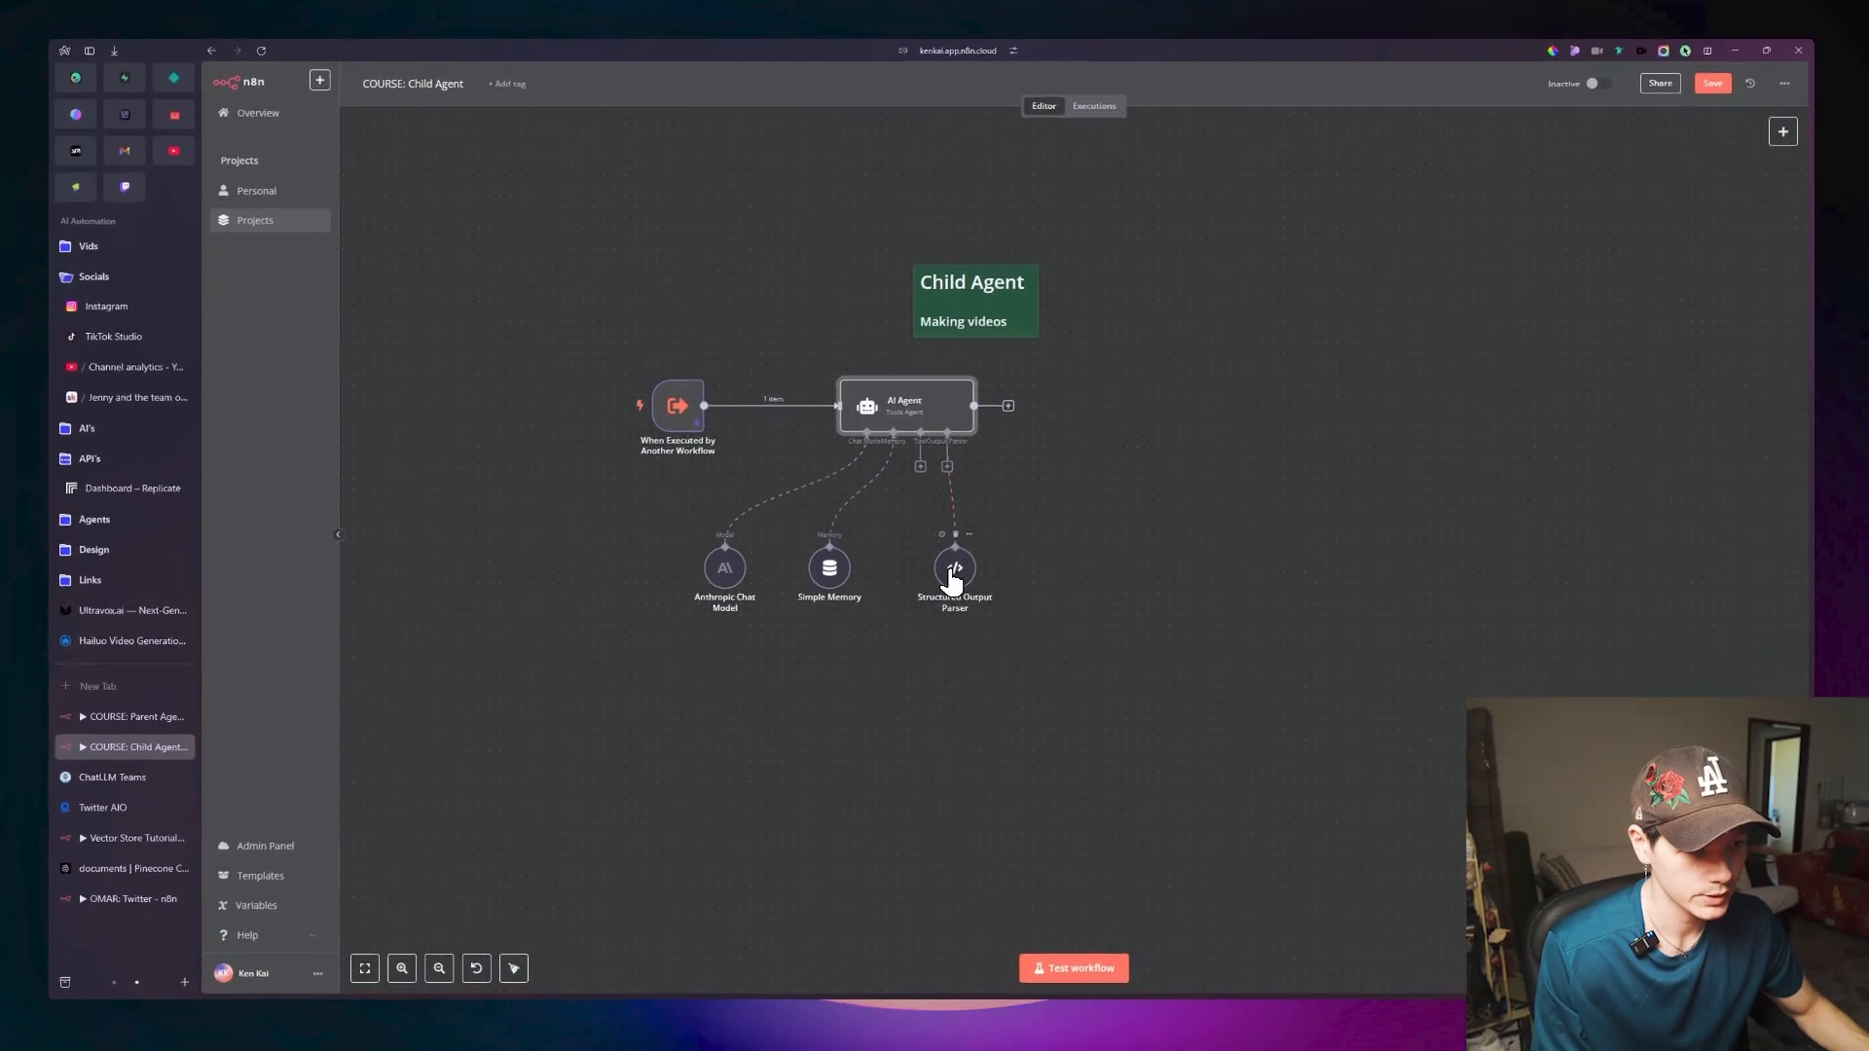
double_click(959, 610)
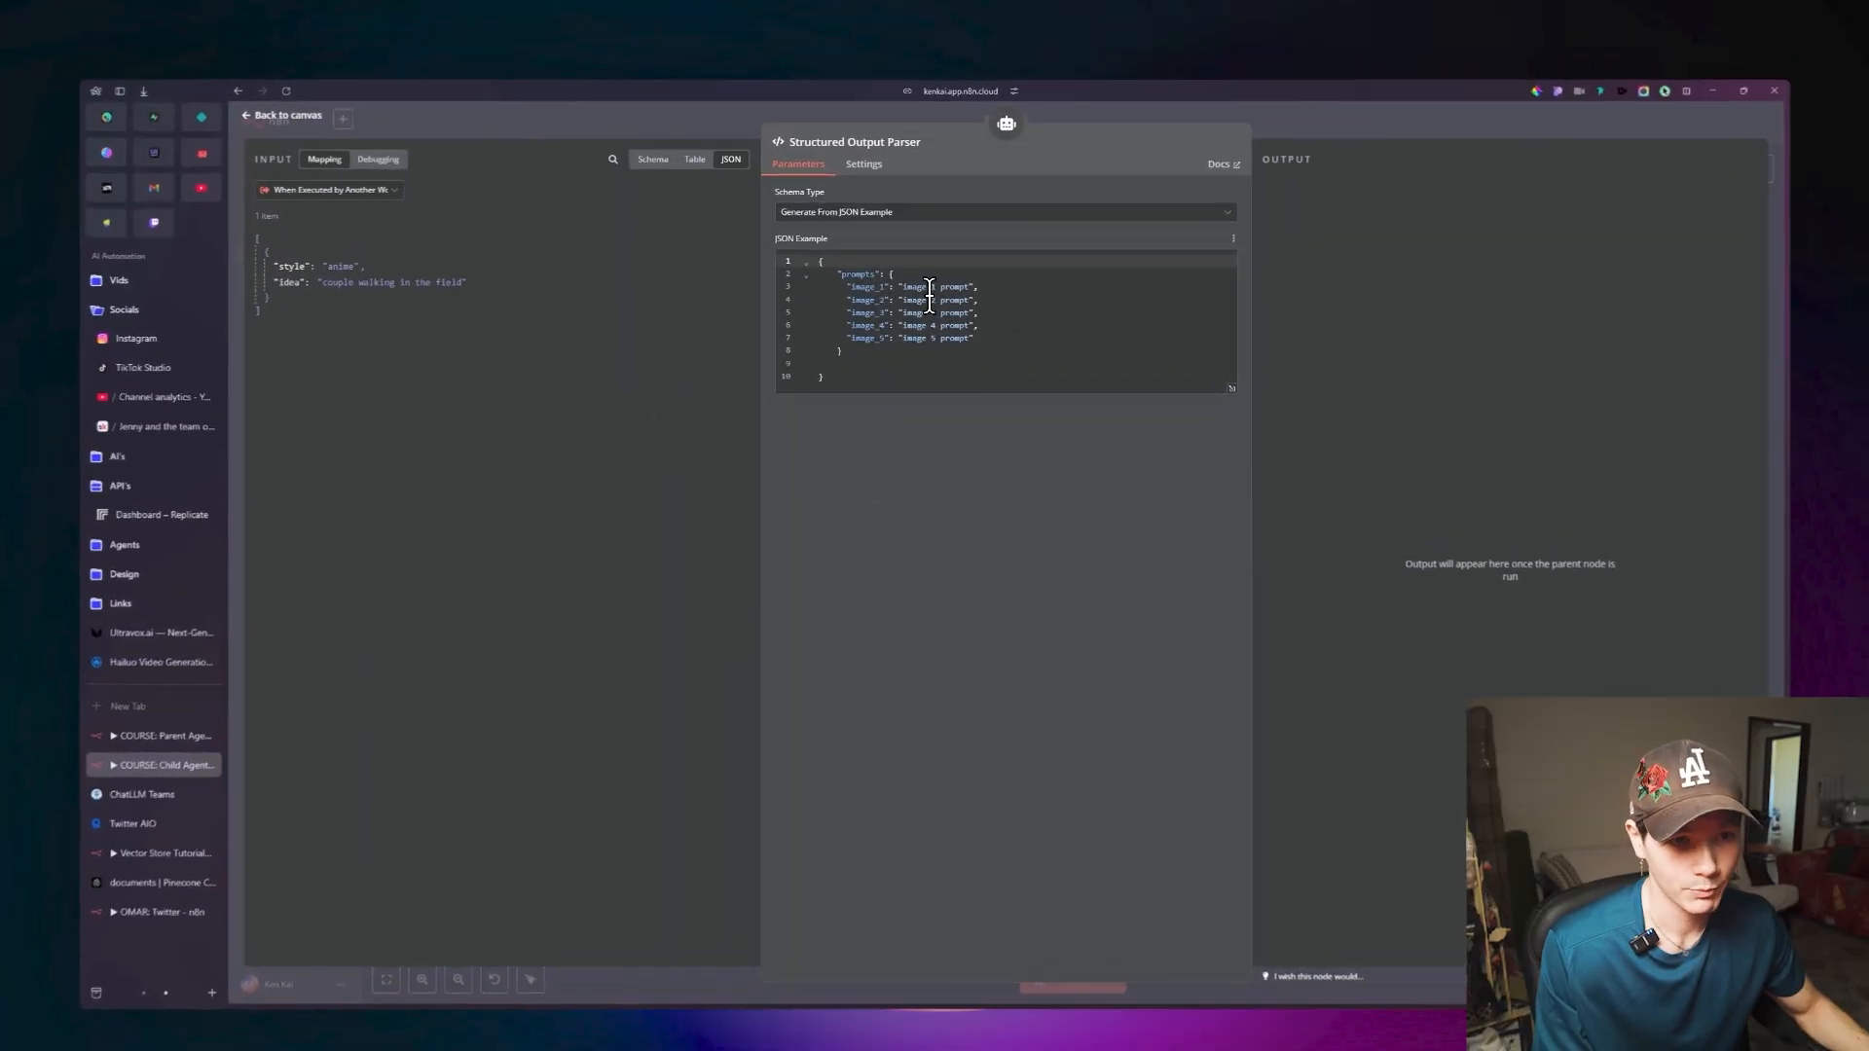
key("Escape")
left_click(939, 435)
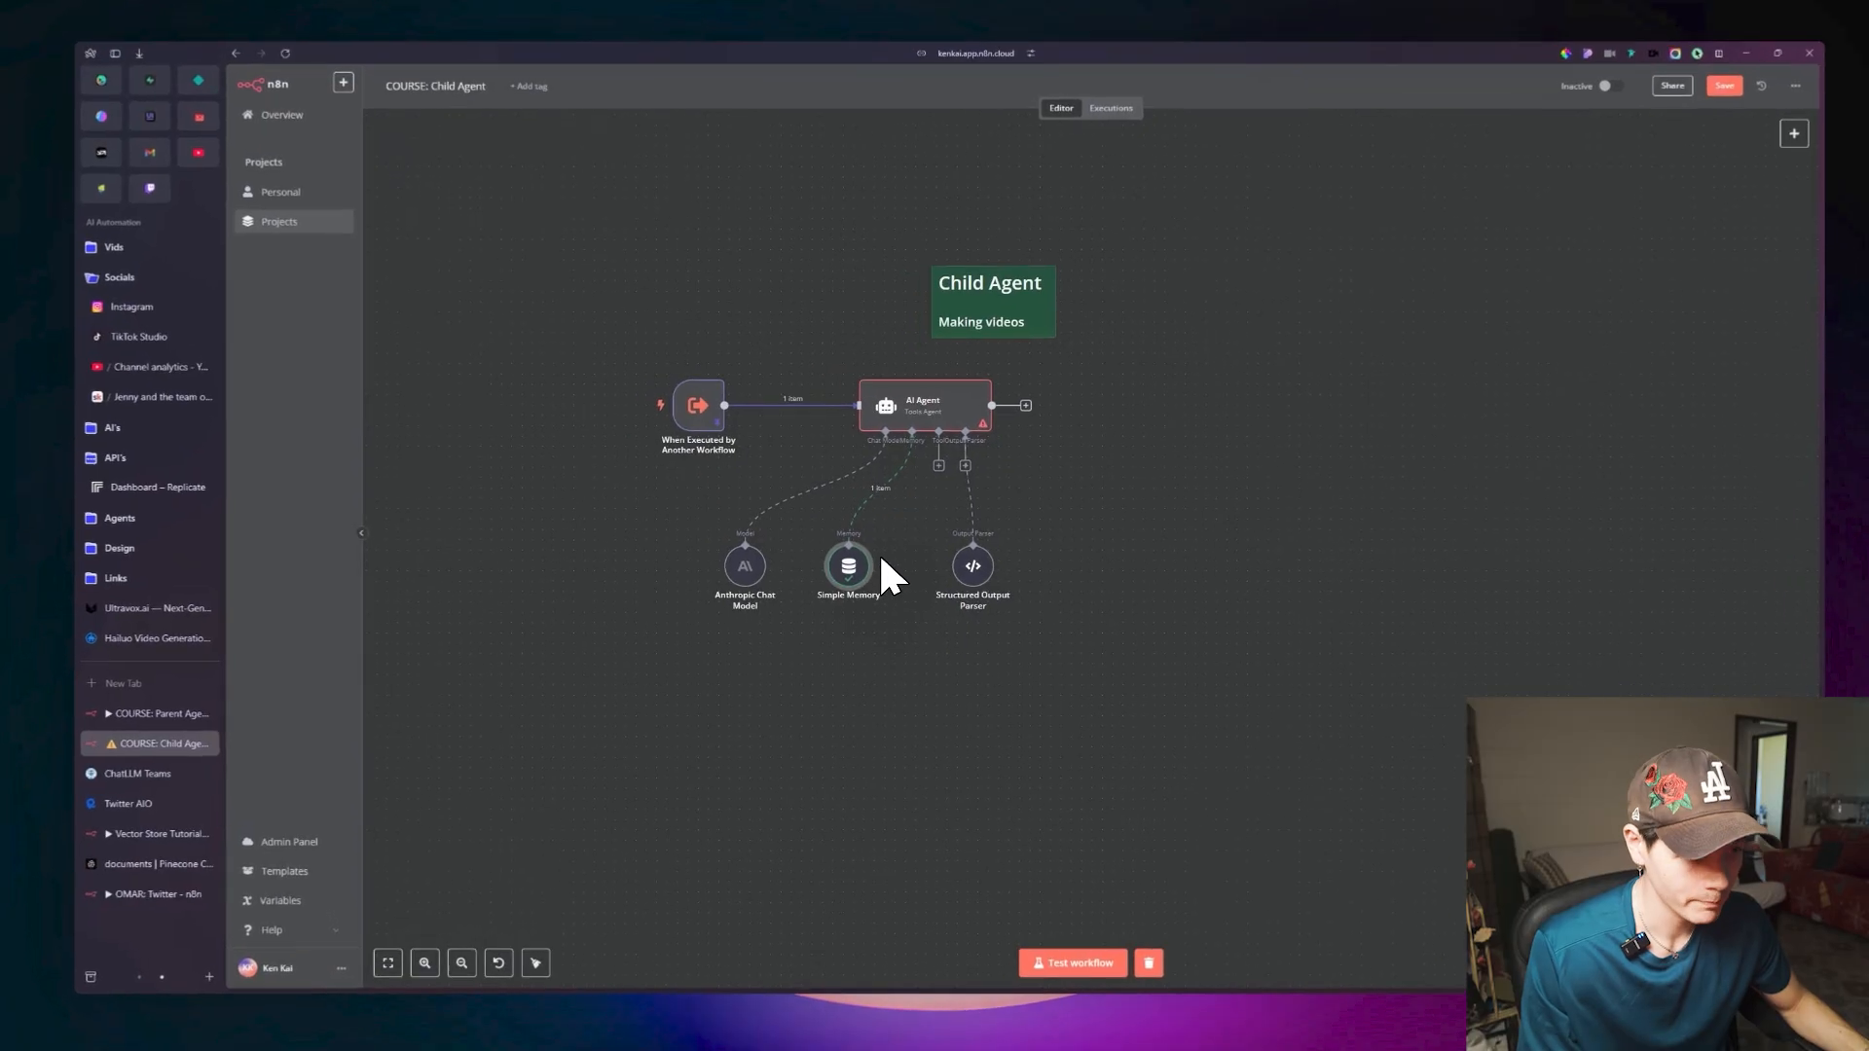
Replace Simple Memory's key expression with the style and idea fields from the When Executed by Another Workflow trigger, and test the AI Agent.
double_click(857, 584)
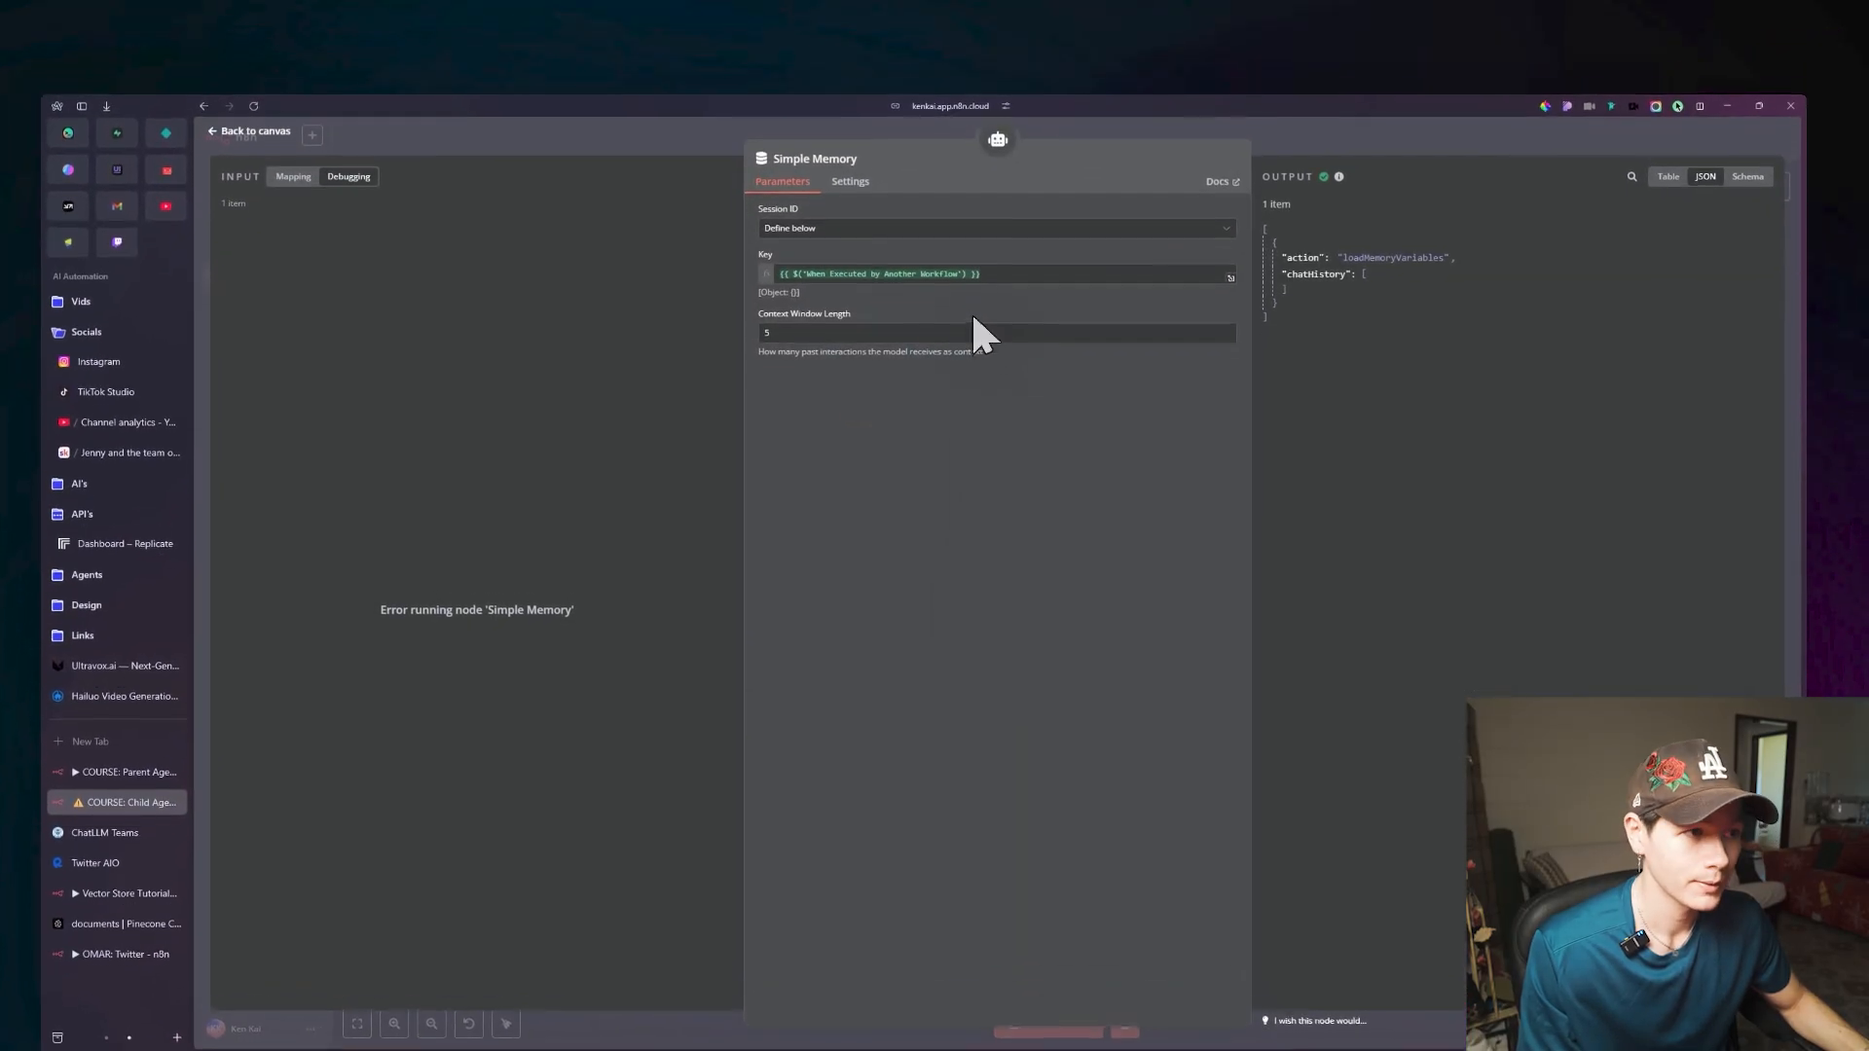
left_click(974, 297)
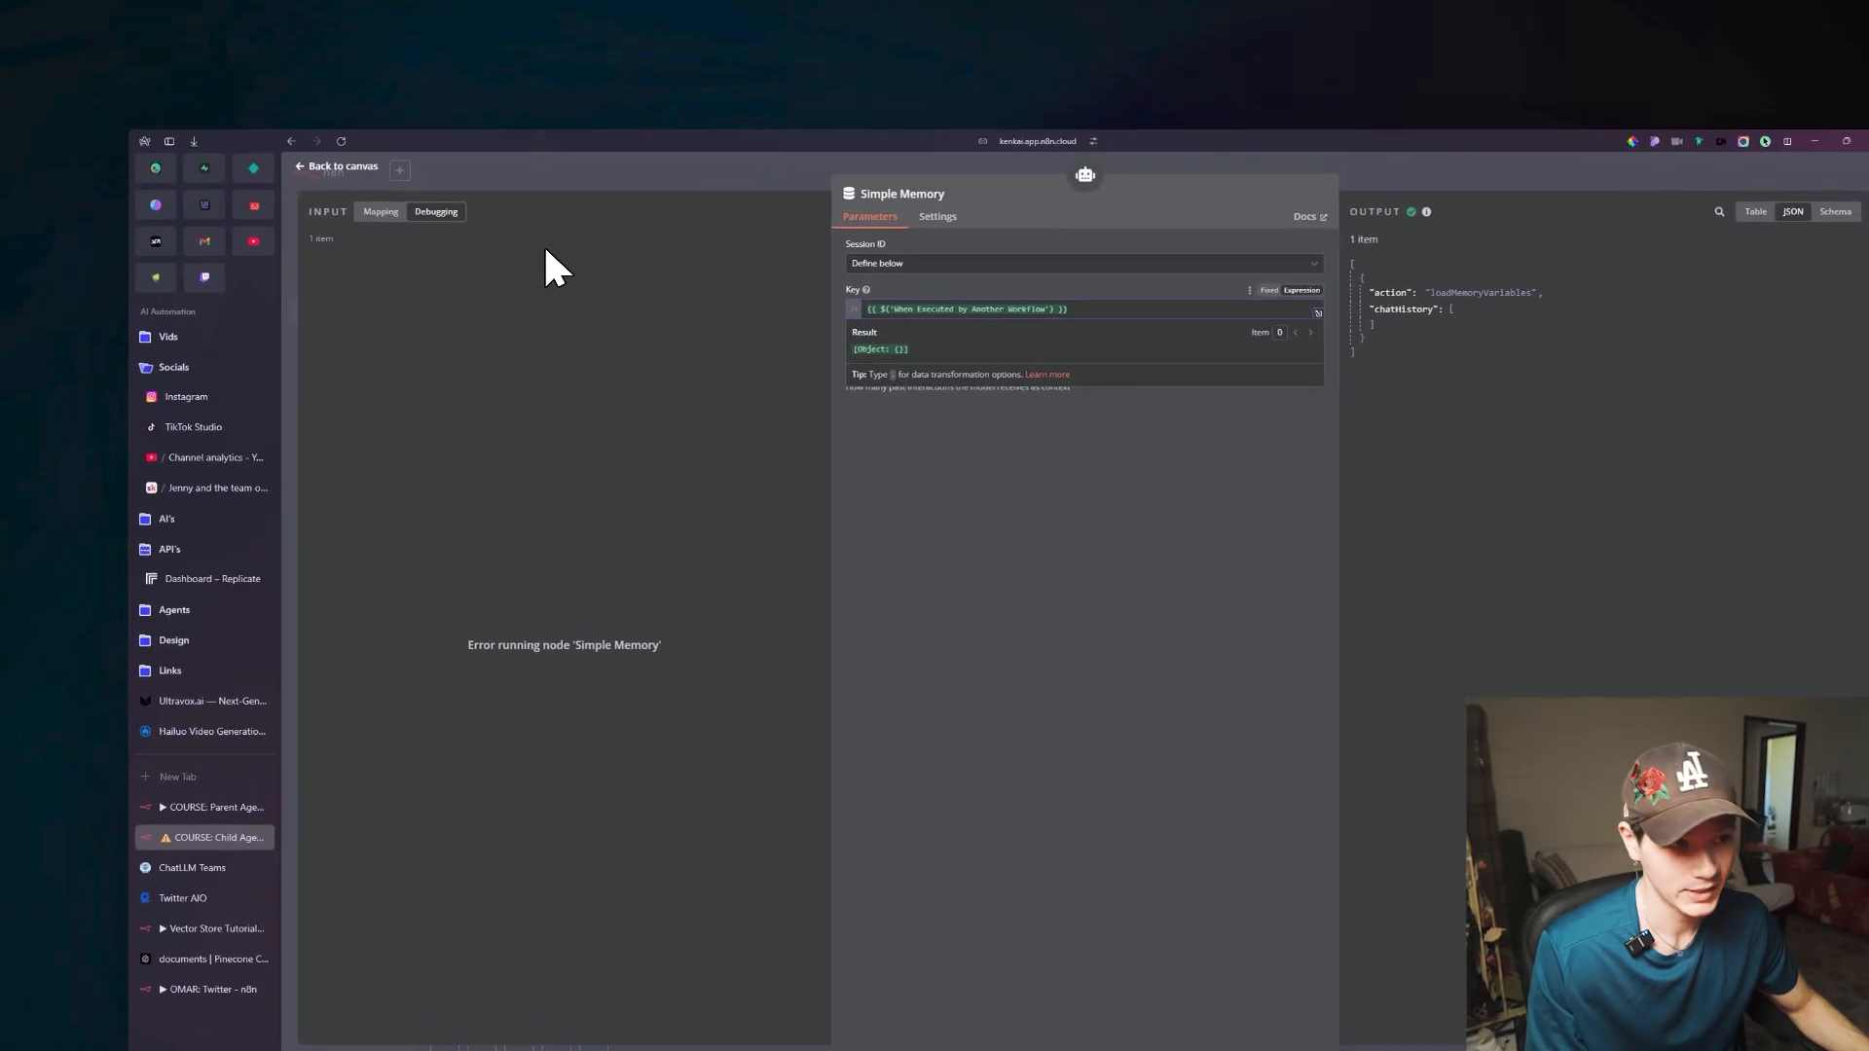
left_click(857, 300)
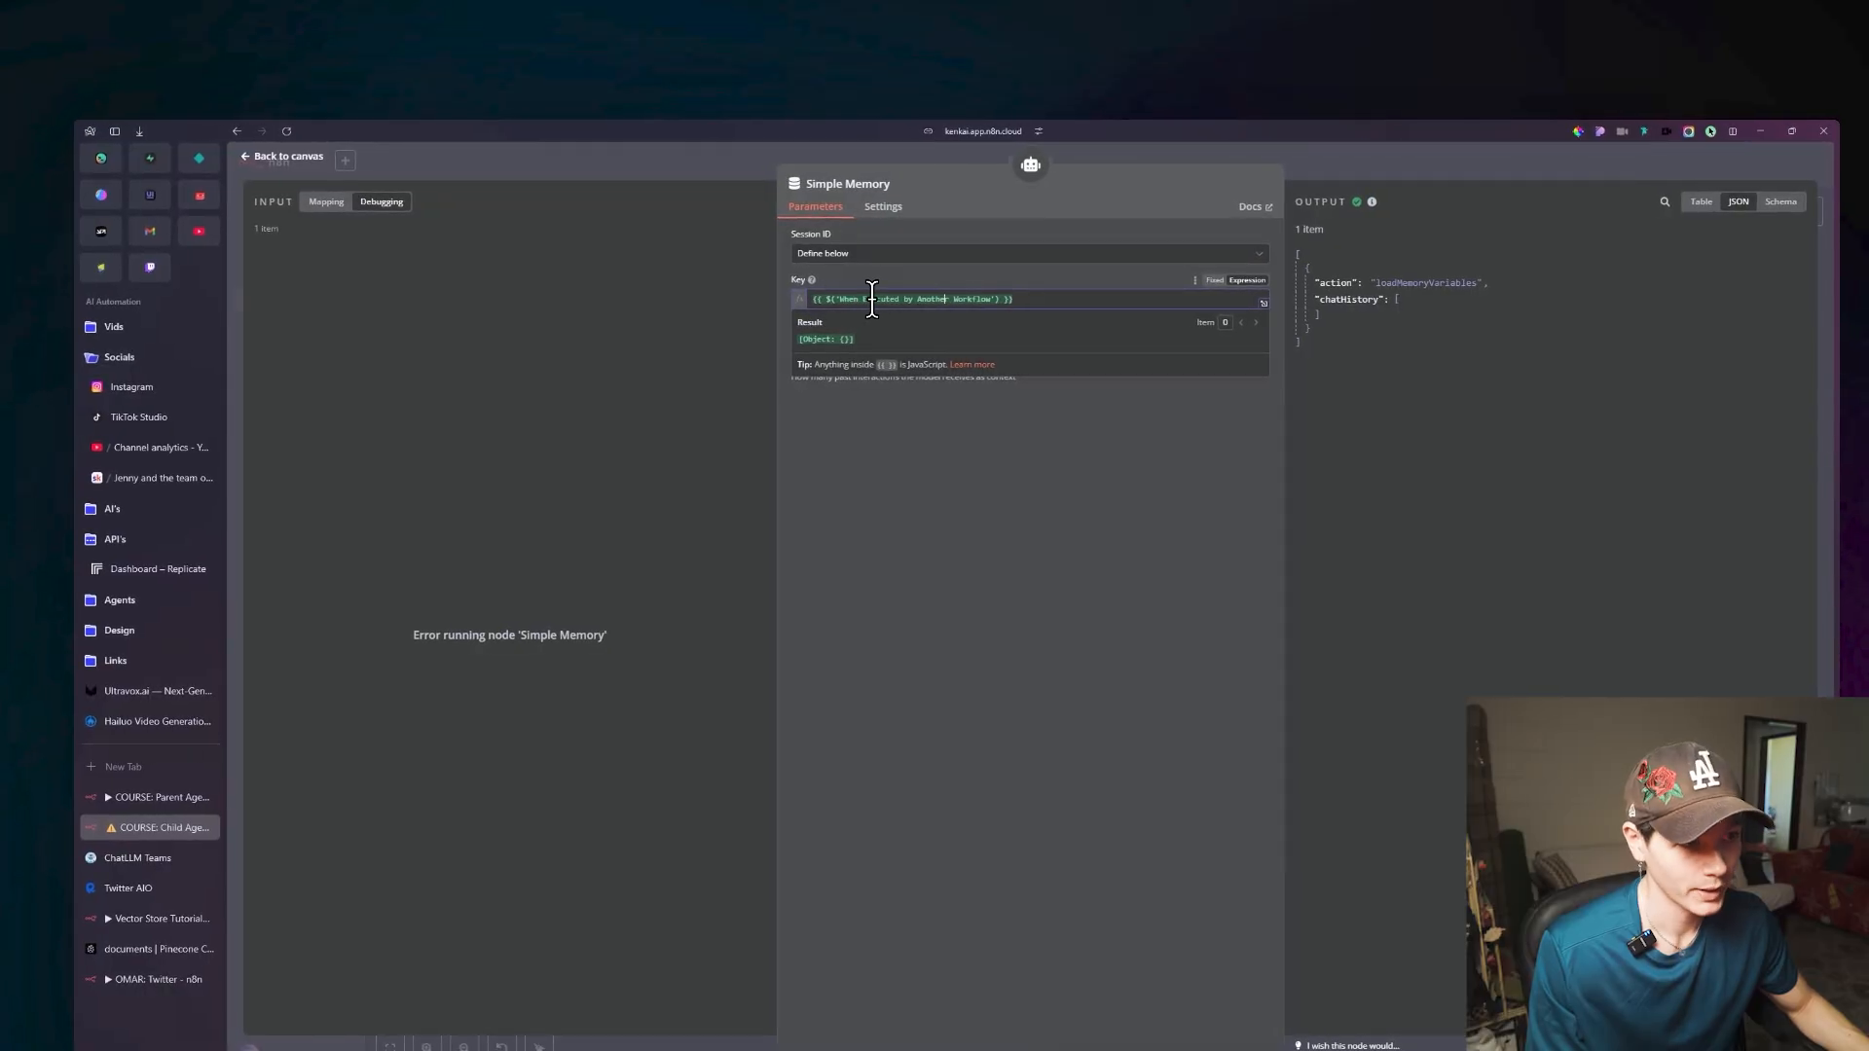
double_click(972, 299)
left_click(1087, 298)
key("ctrl+a")
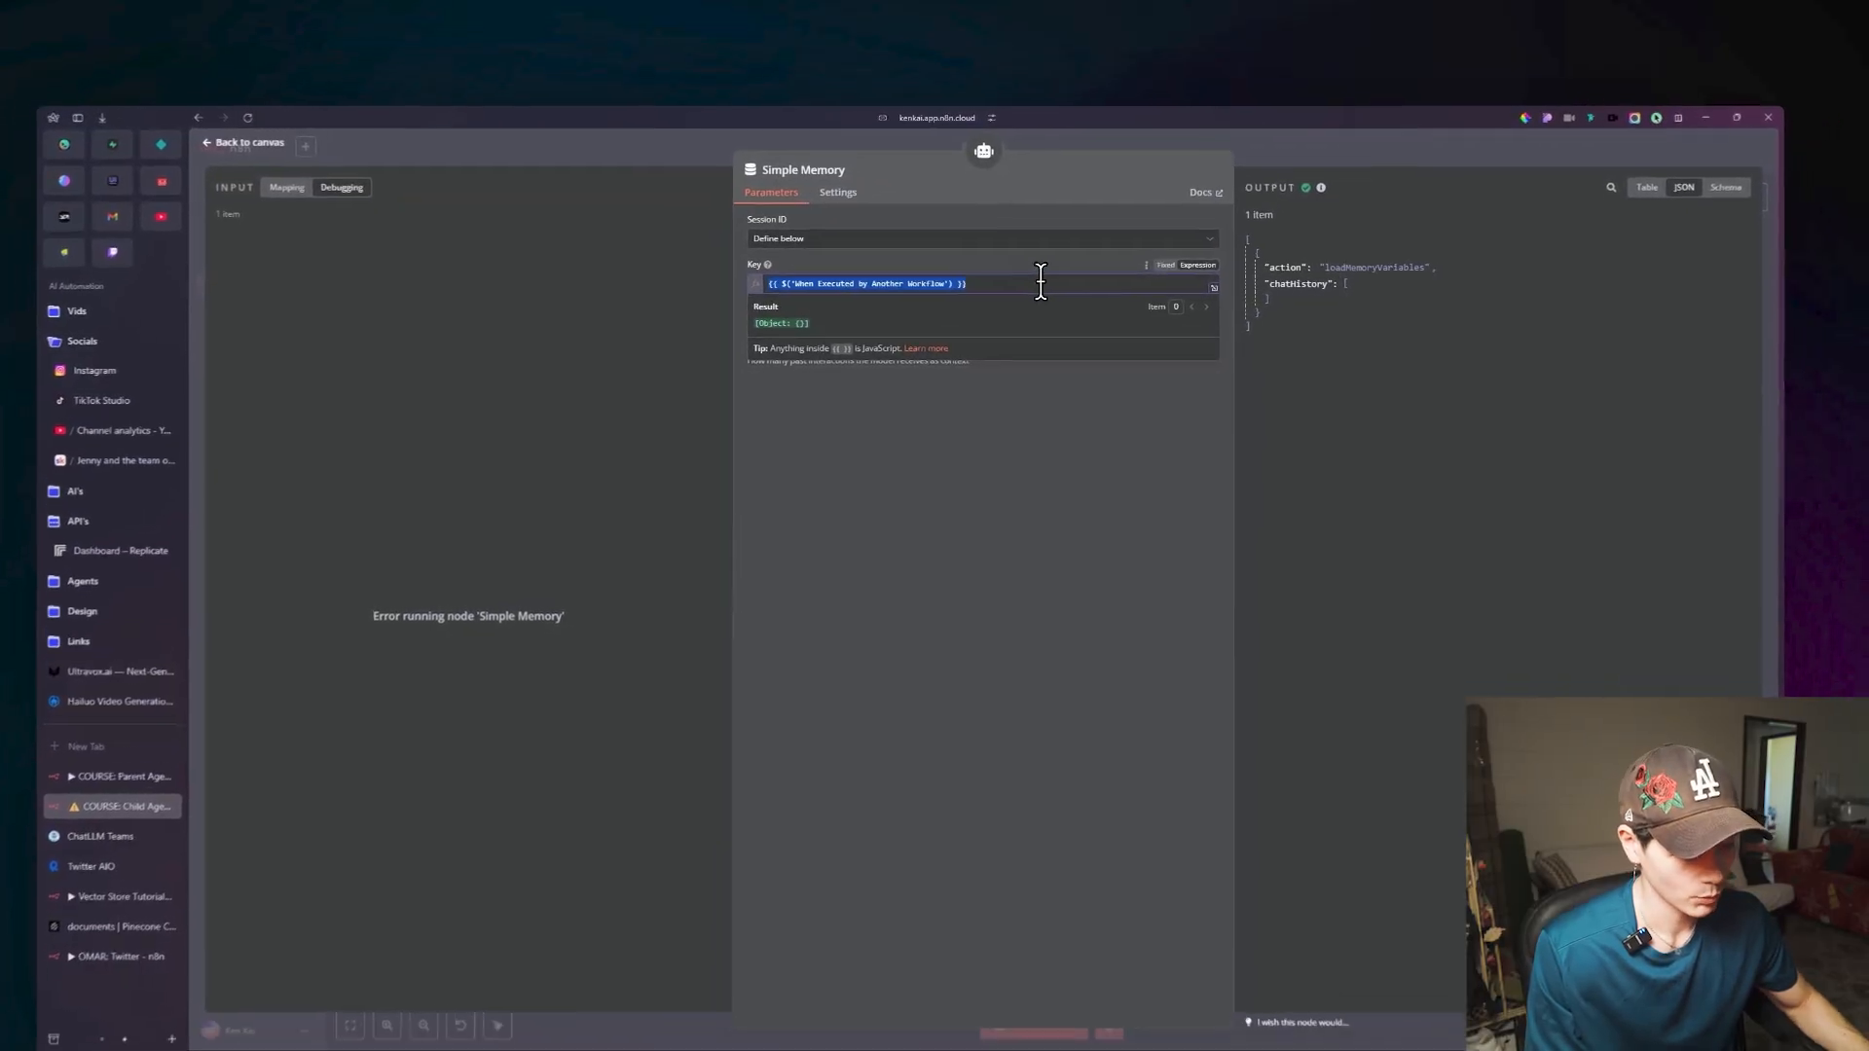
key("BackSpace")
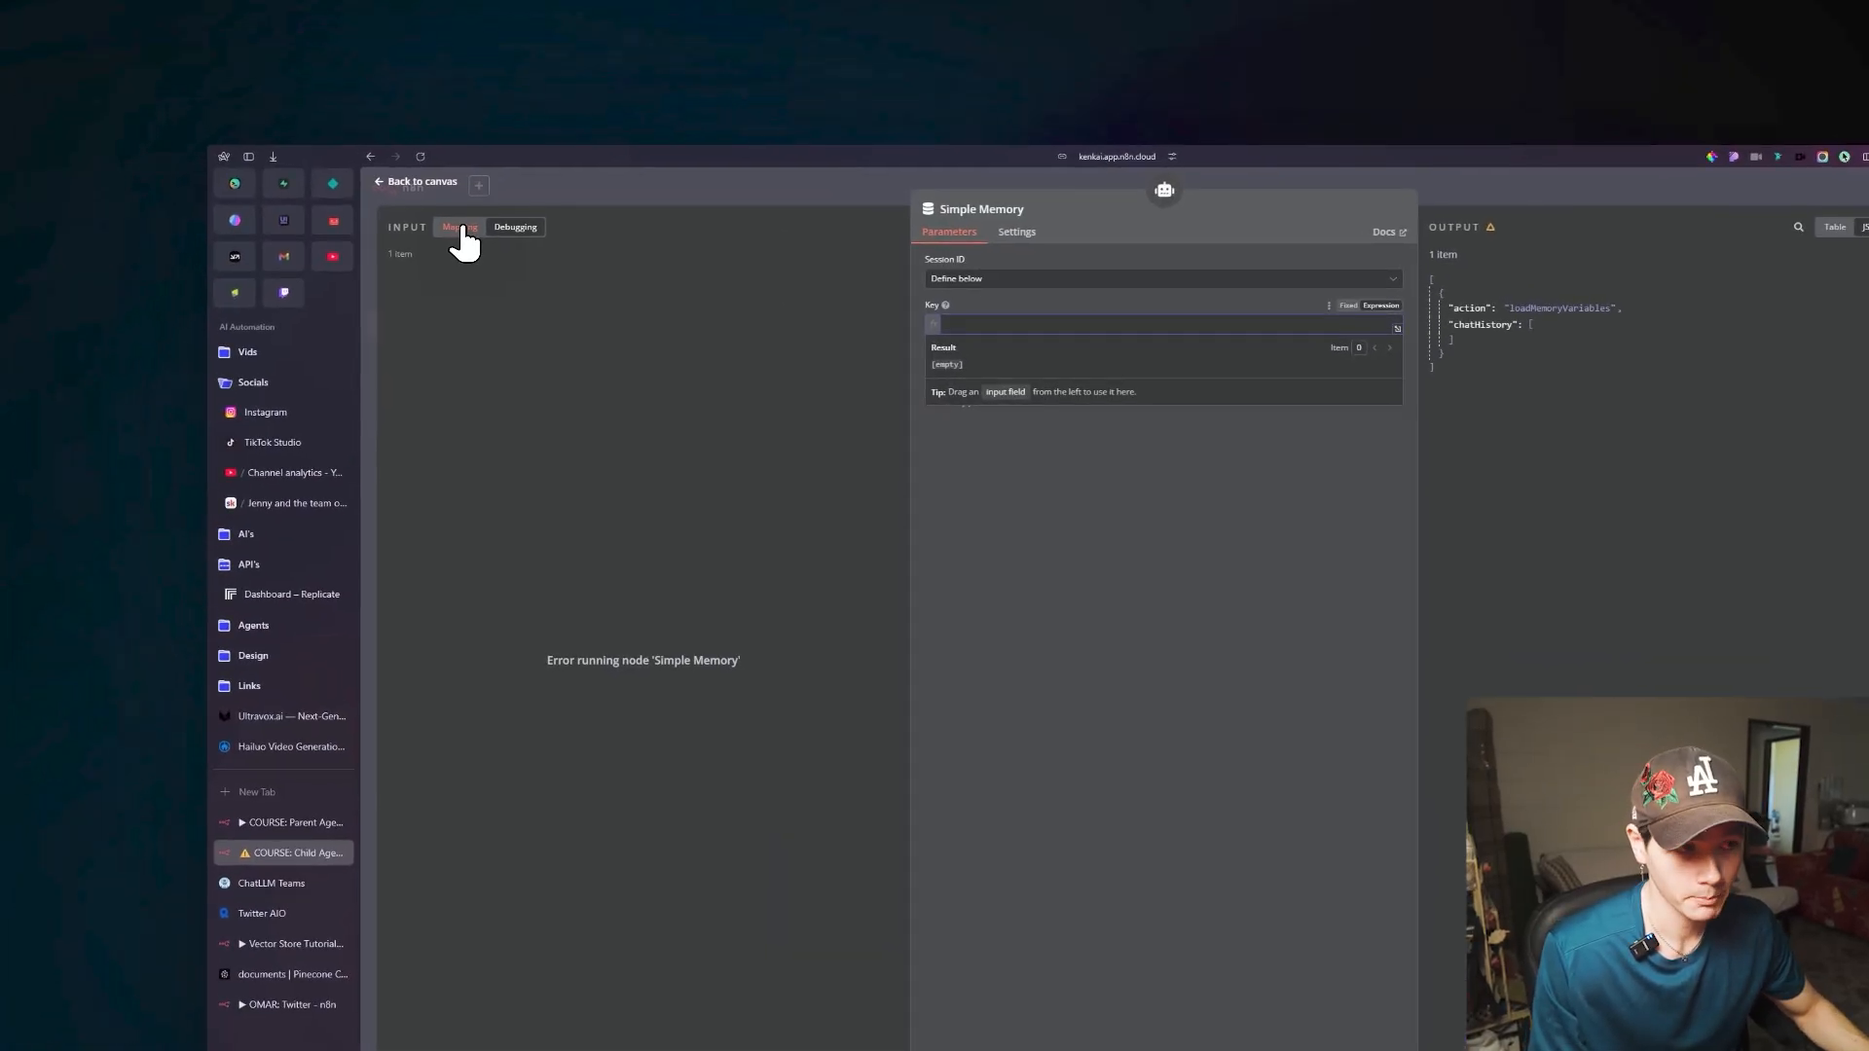
left_click(458, 231)
left_click_drag(430, 327, 930, 307)
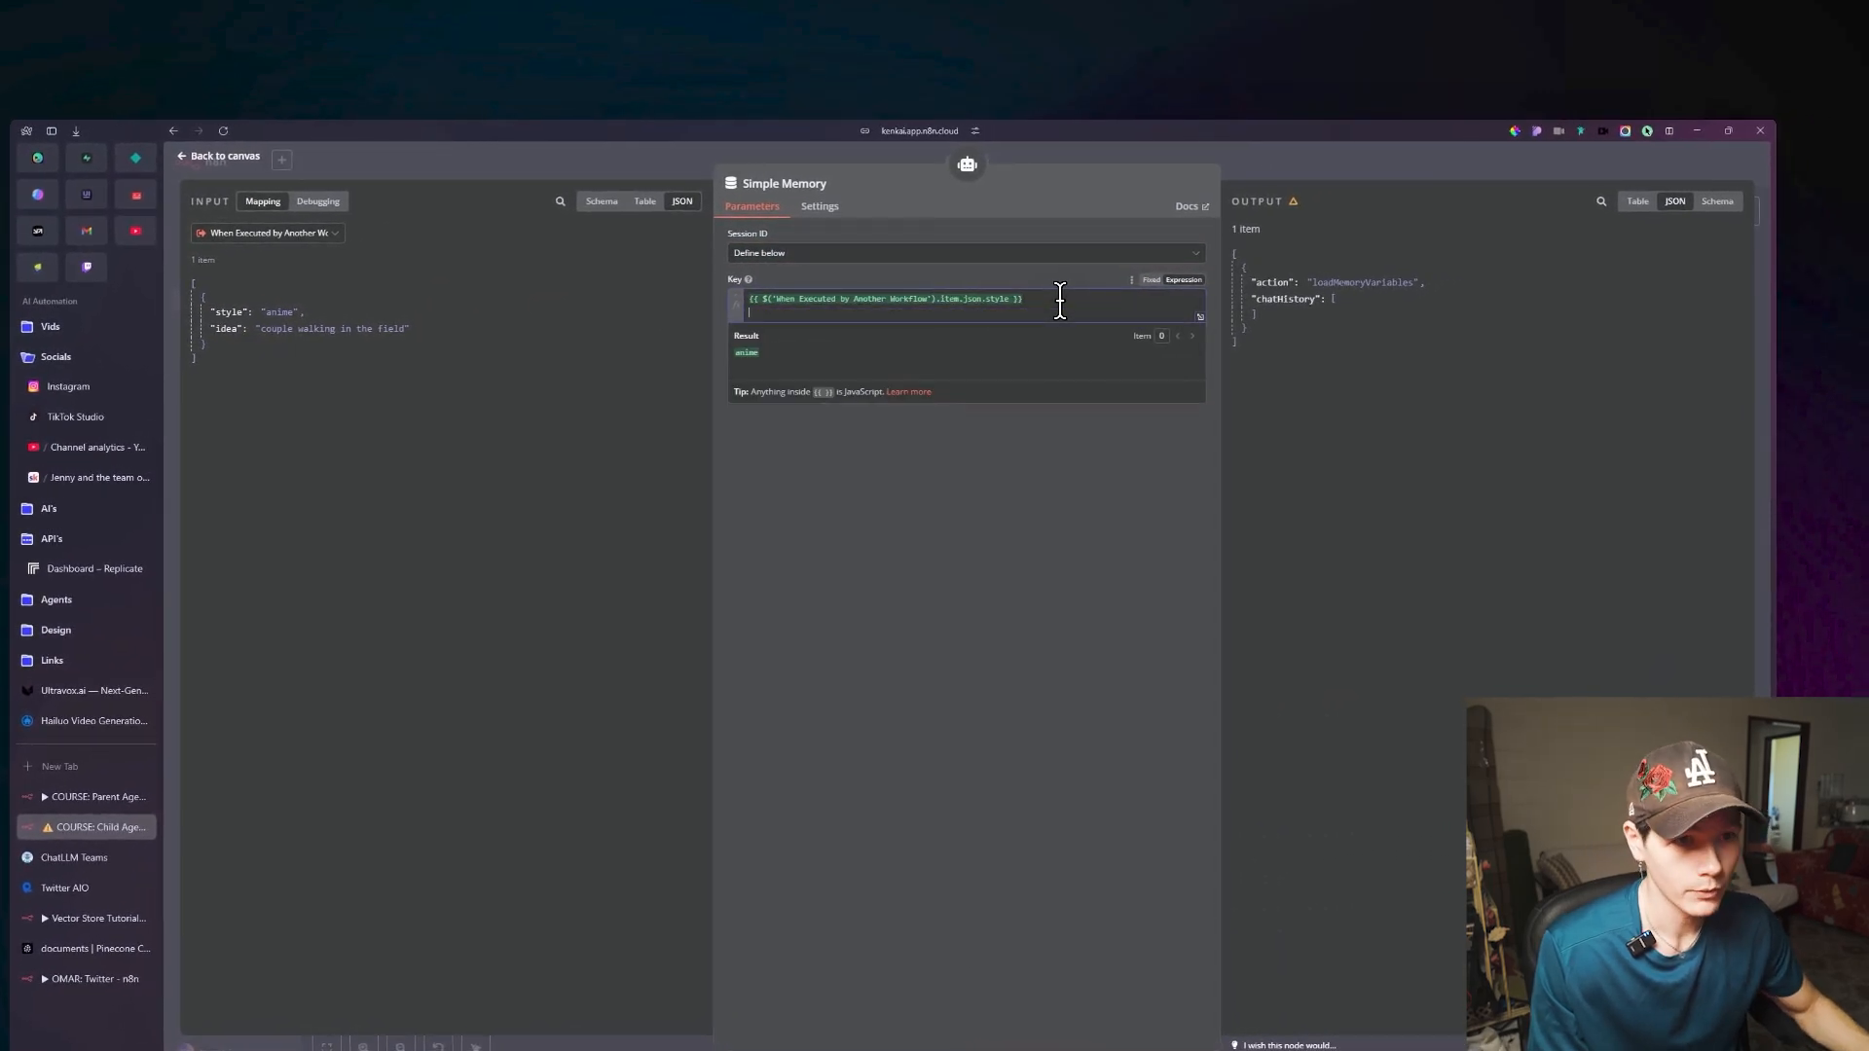
left_click_drag(331, 329, 877, 310)
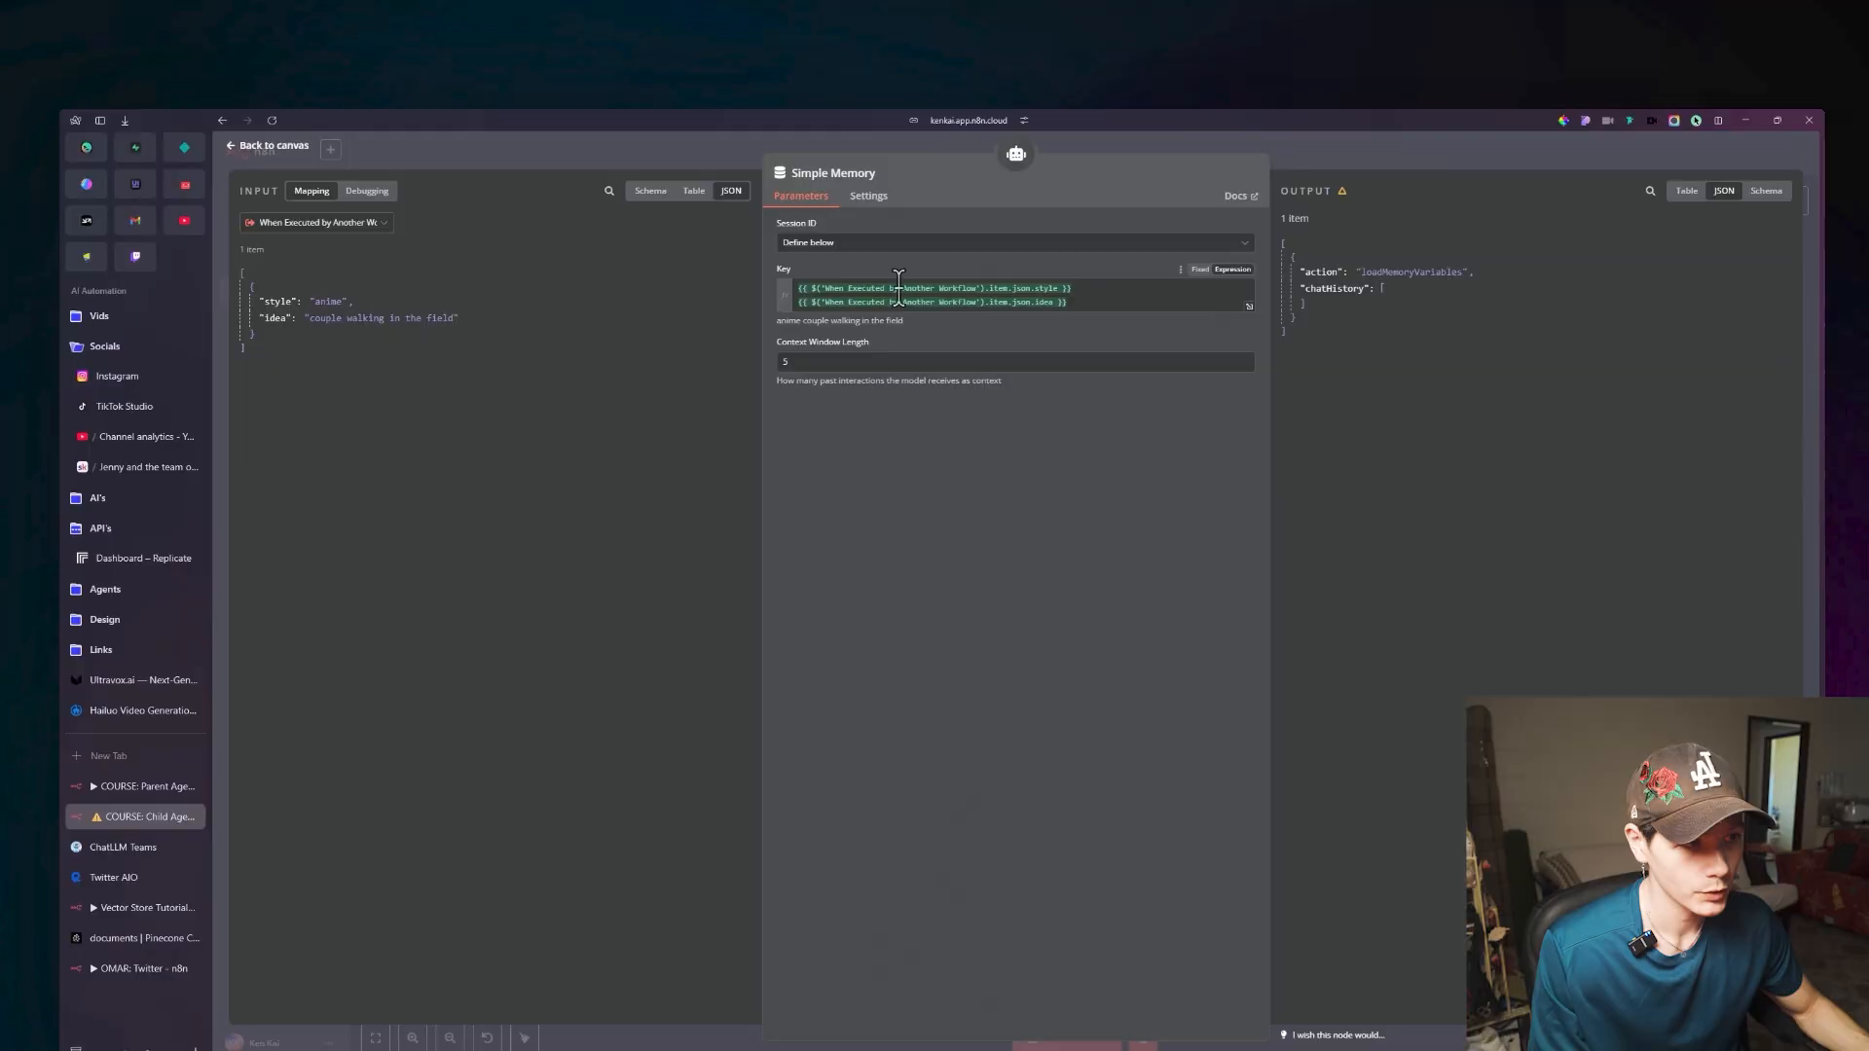
left_click(899, 297)
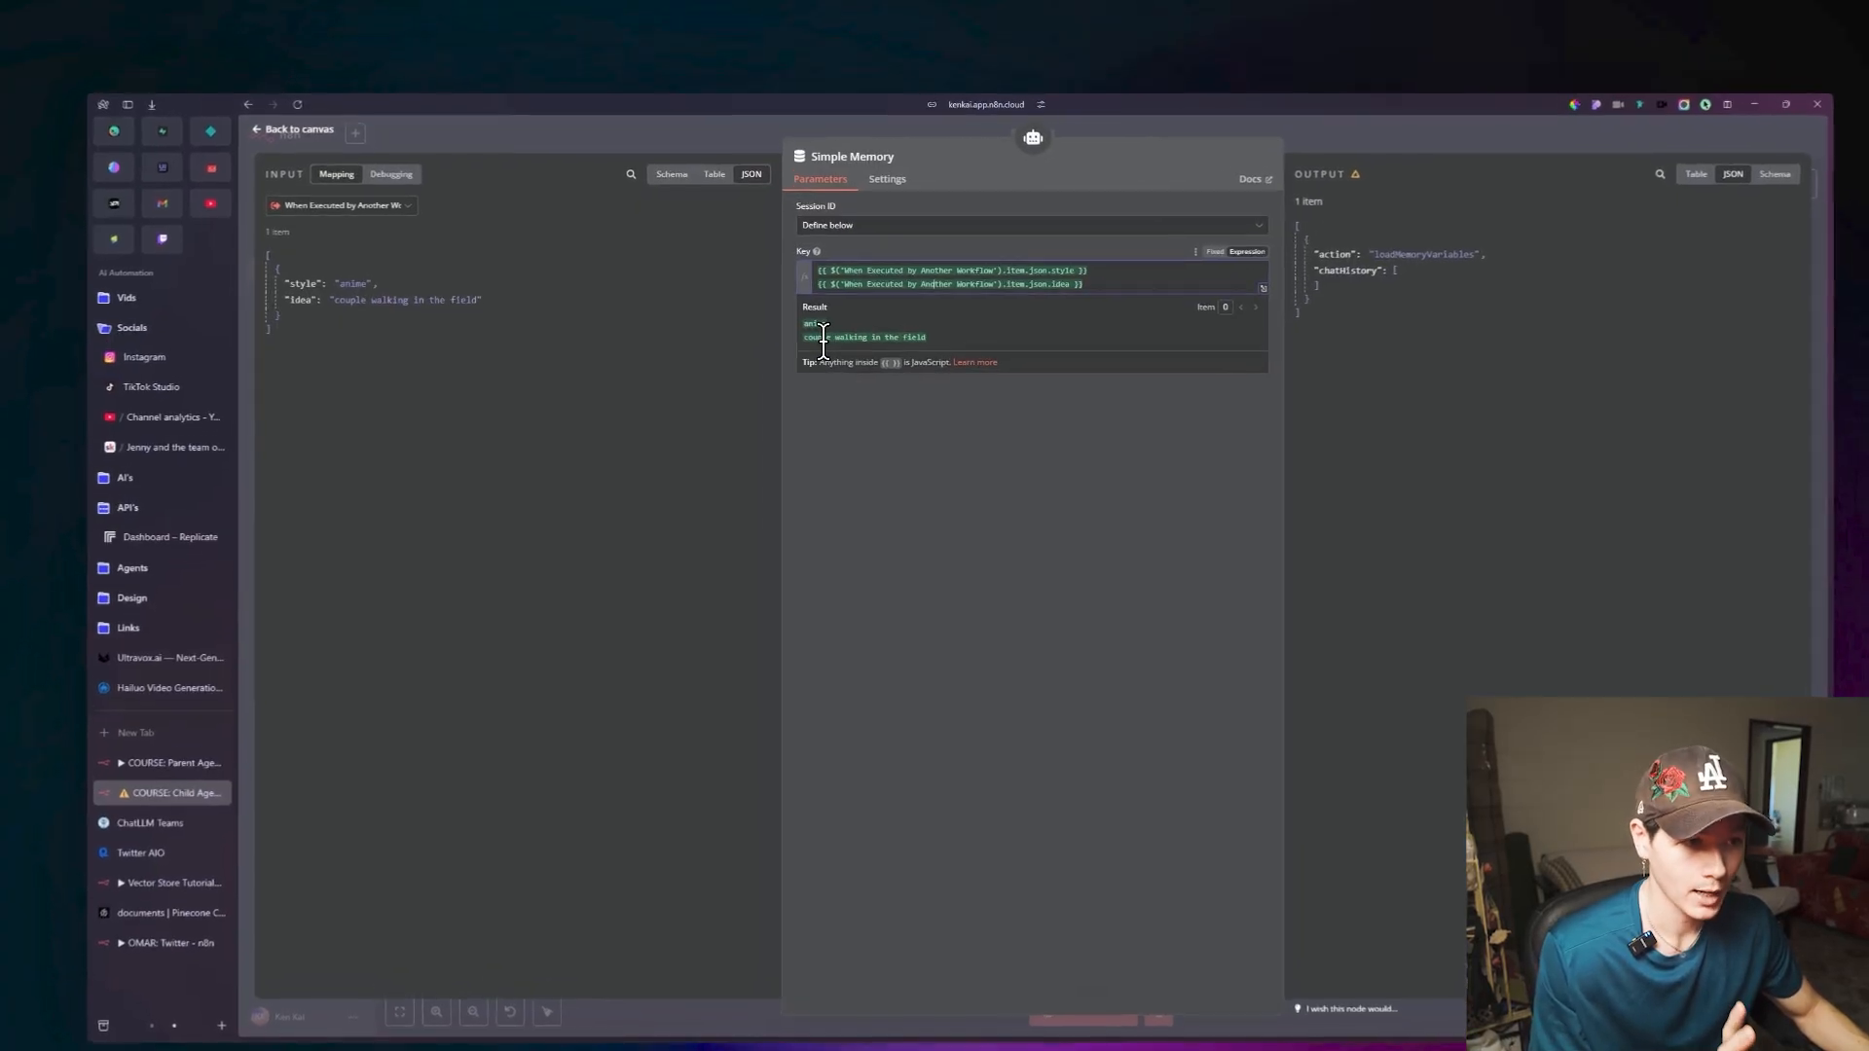
left_click(954, 424)
left_click(340, 159)
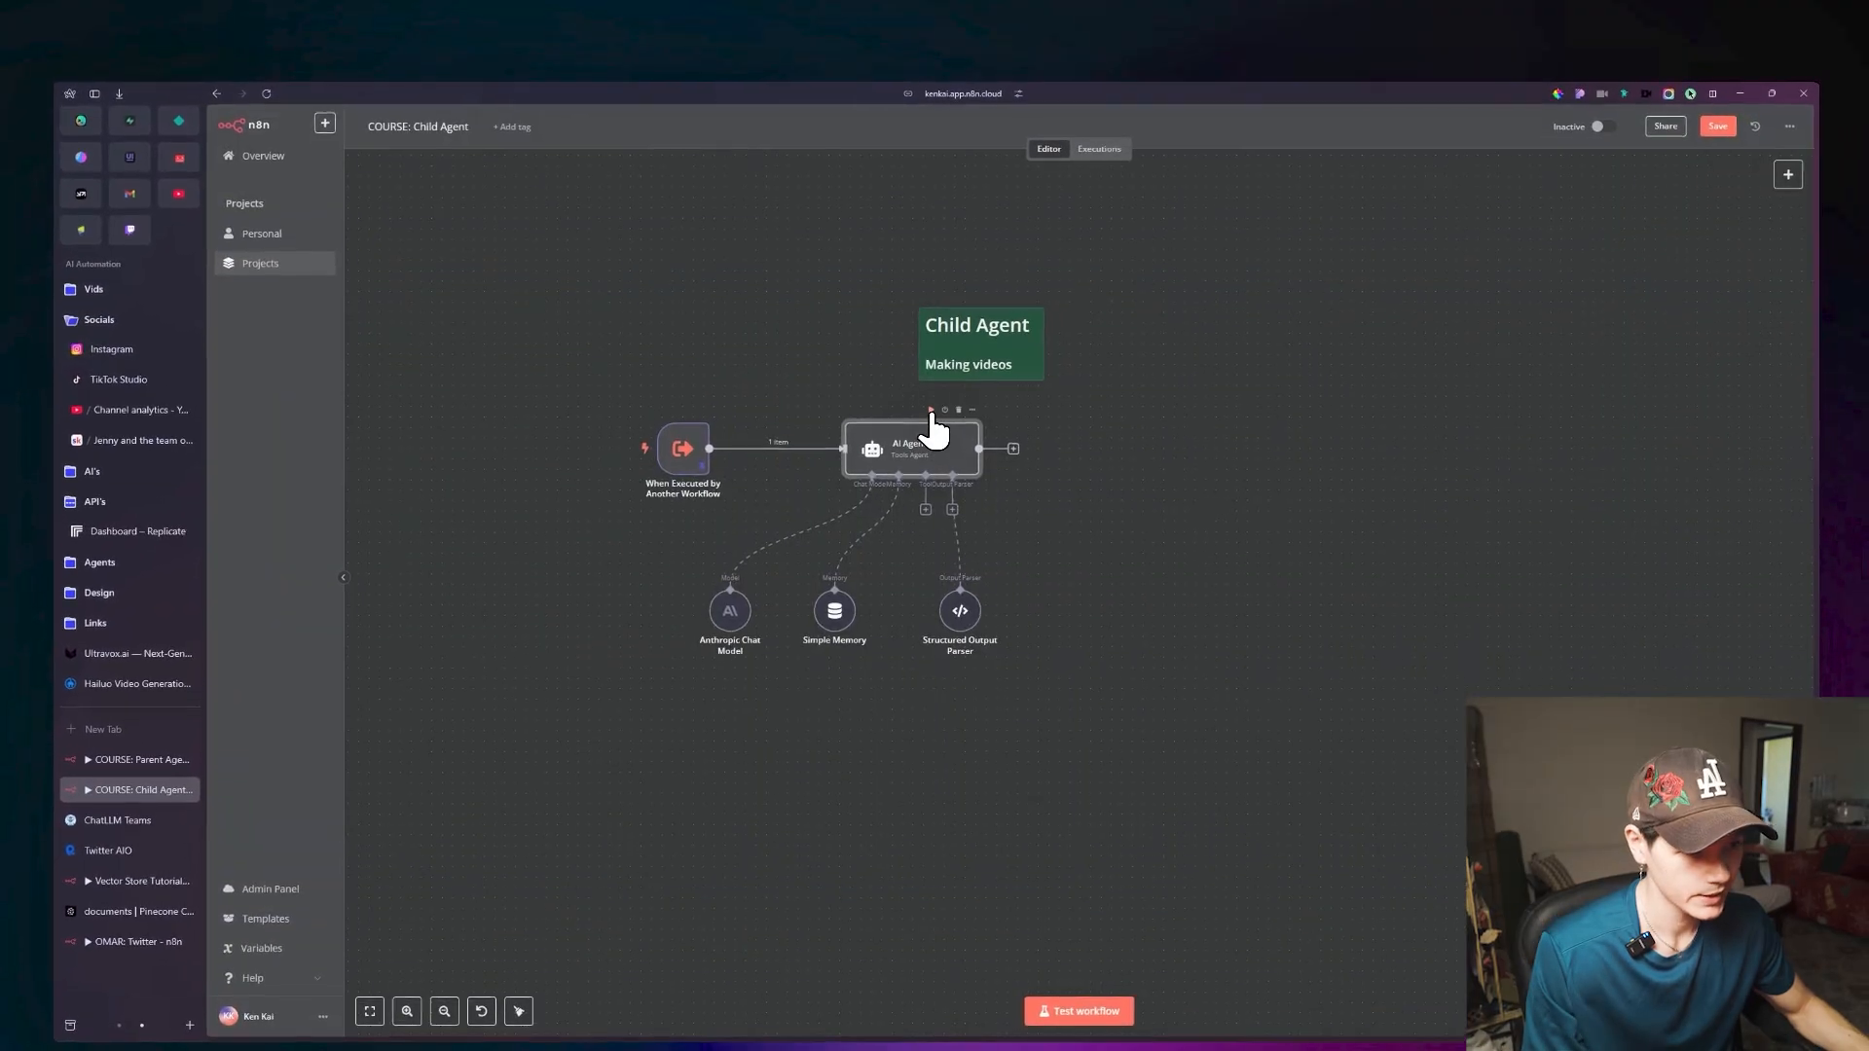
left_click(930, 408)
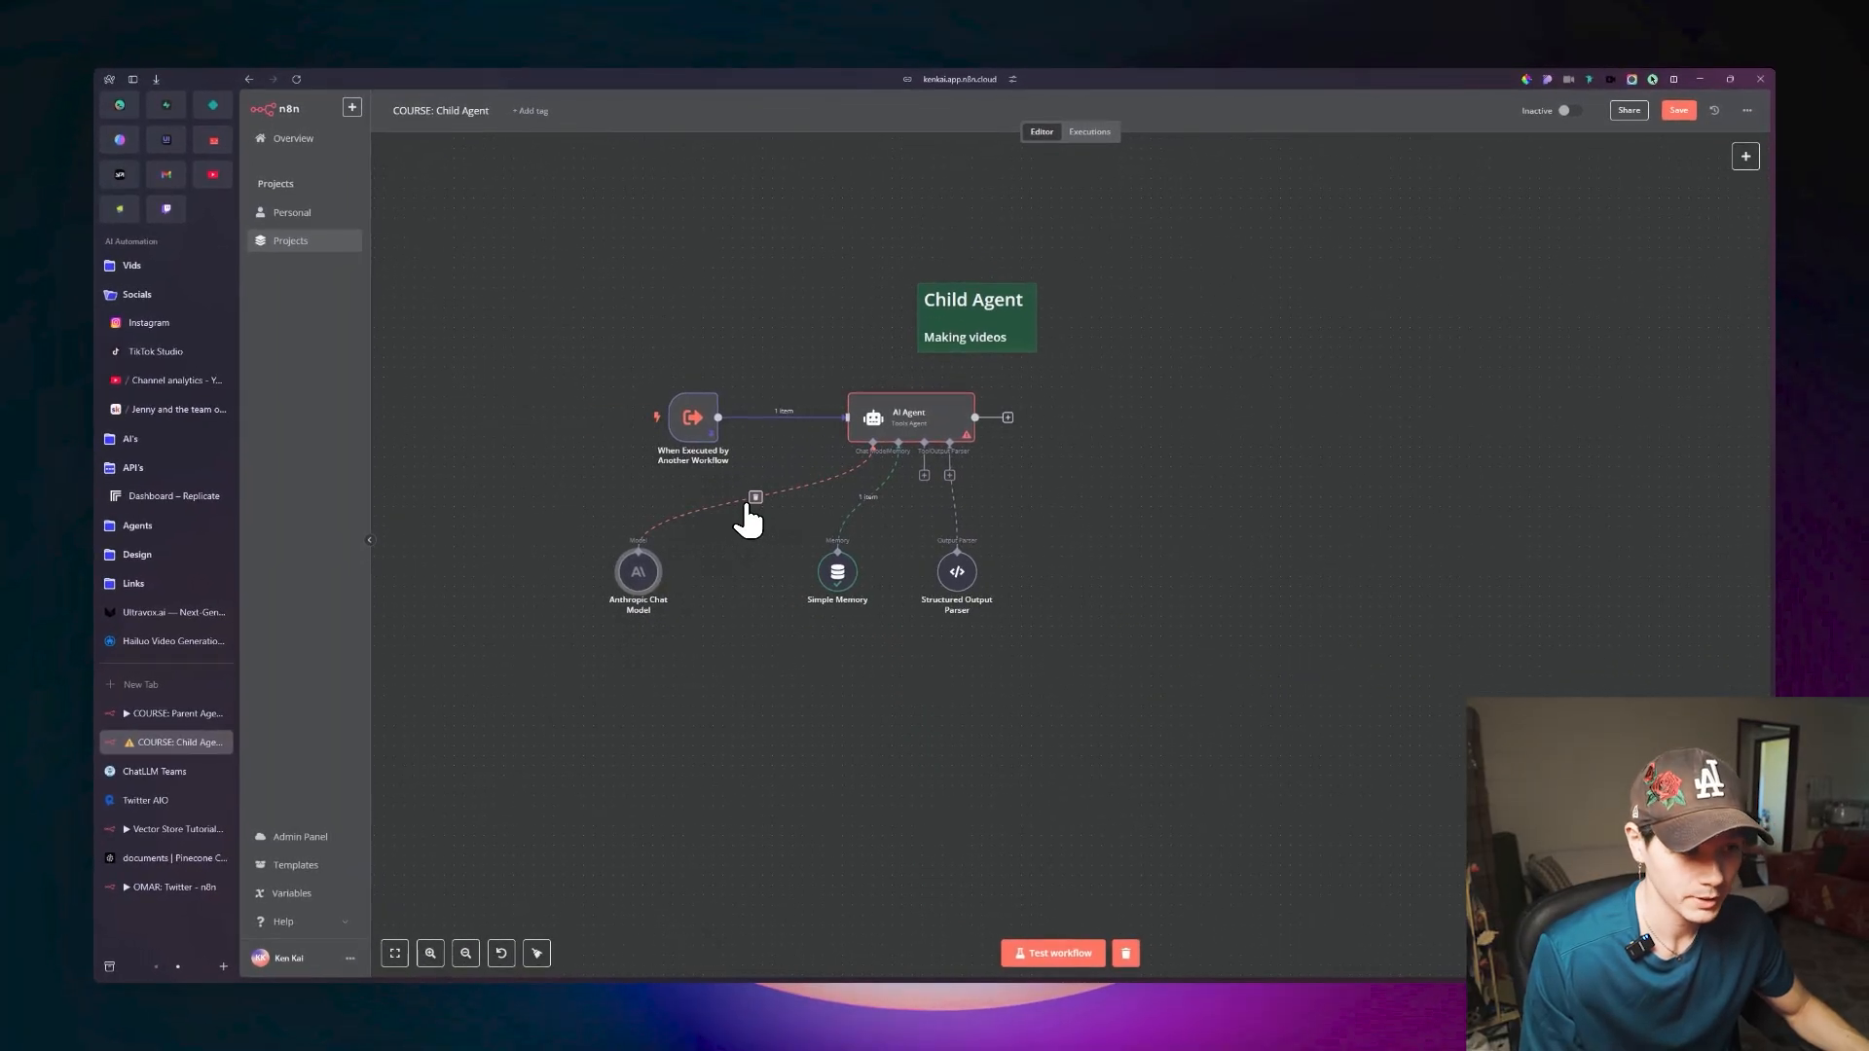
Replace the AI Agent's Anthropic Chat Model with an OpenRouter Chat Model using openai/o3-mini, retest the agent, and delete the Anthropic node.
left_click(756, 497)
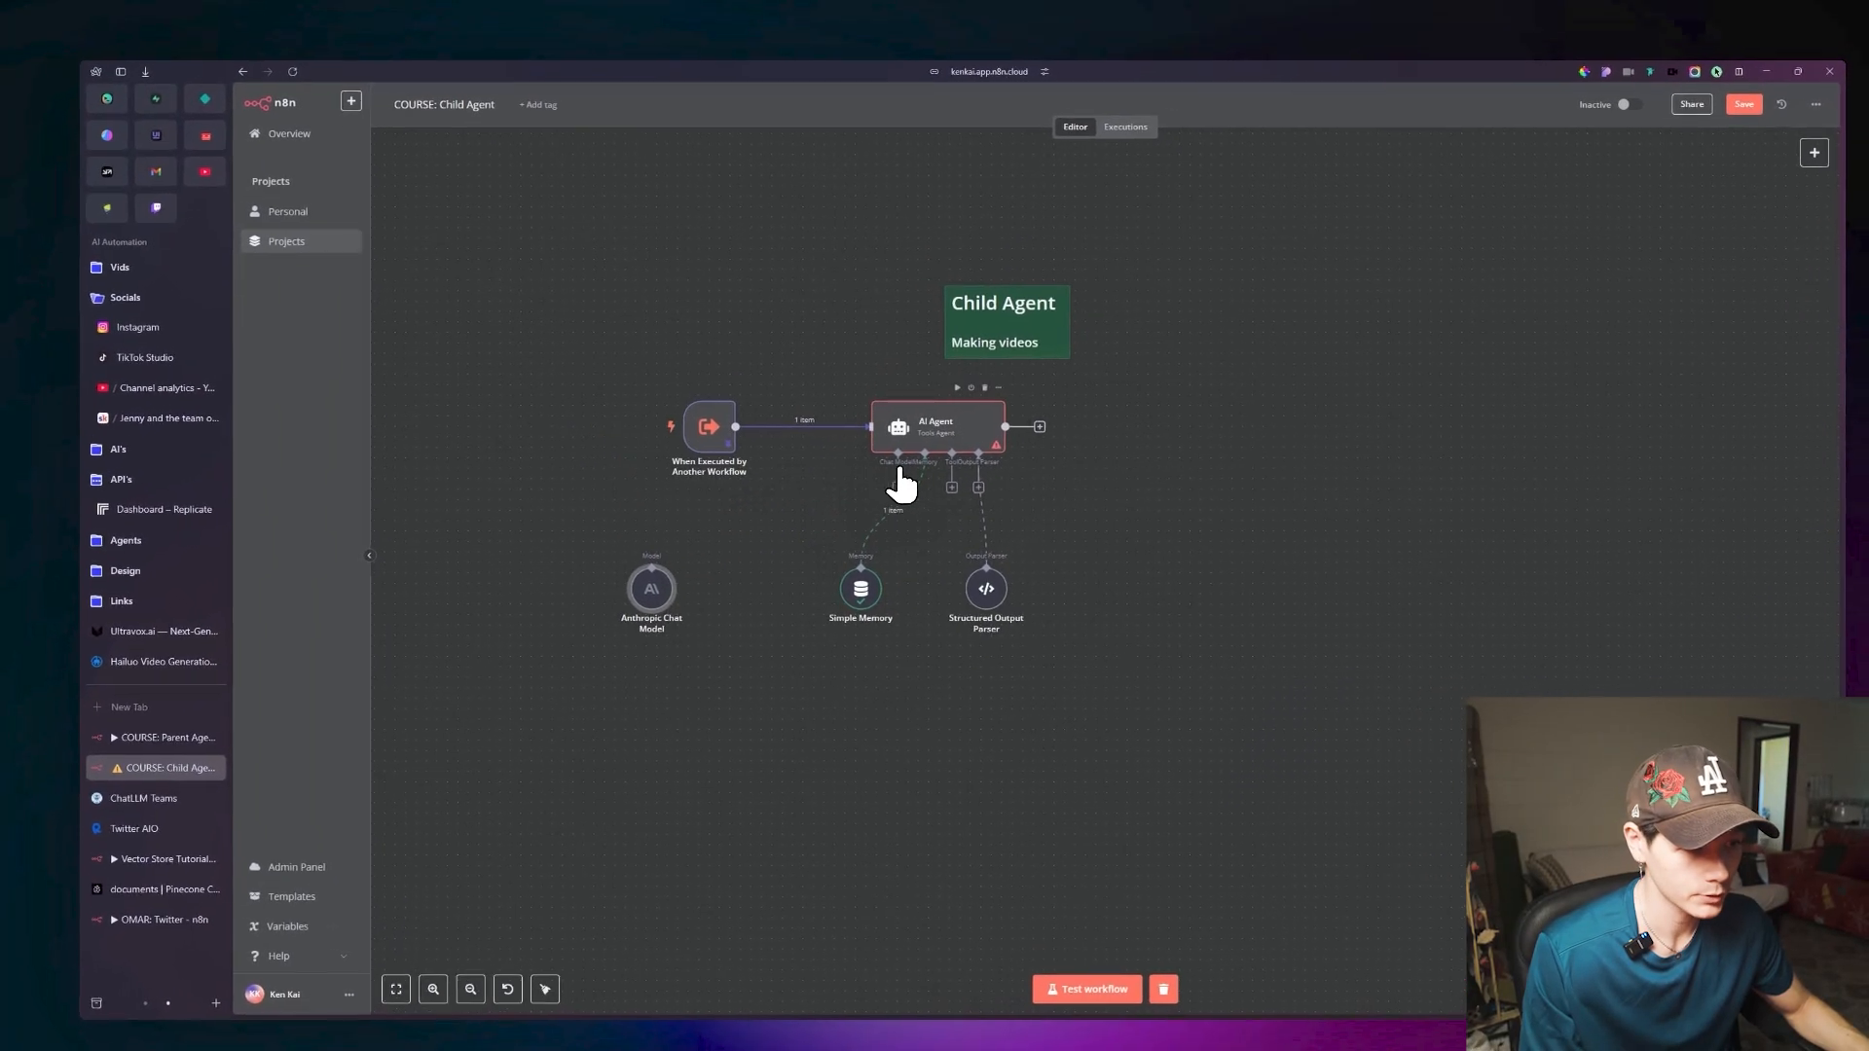
left_click(897, 486)
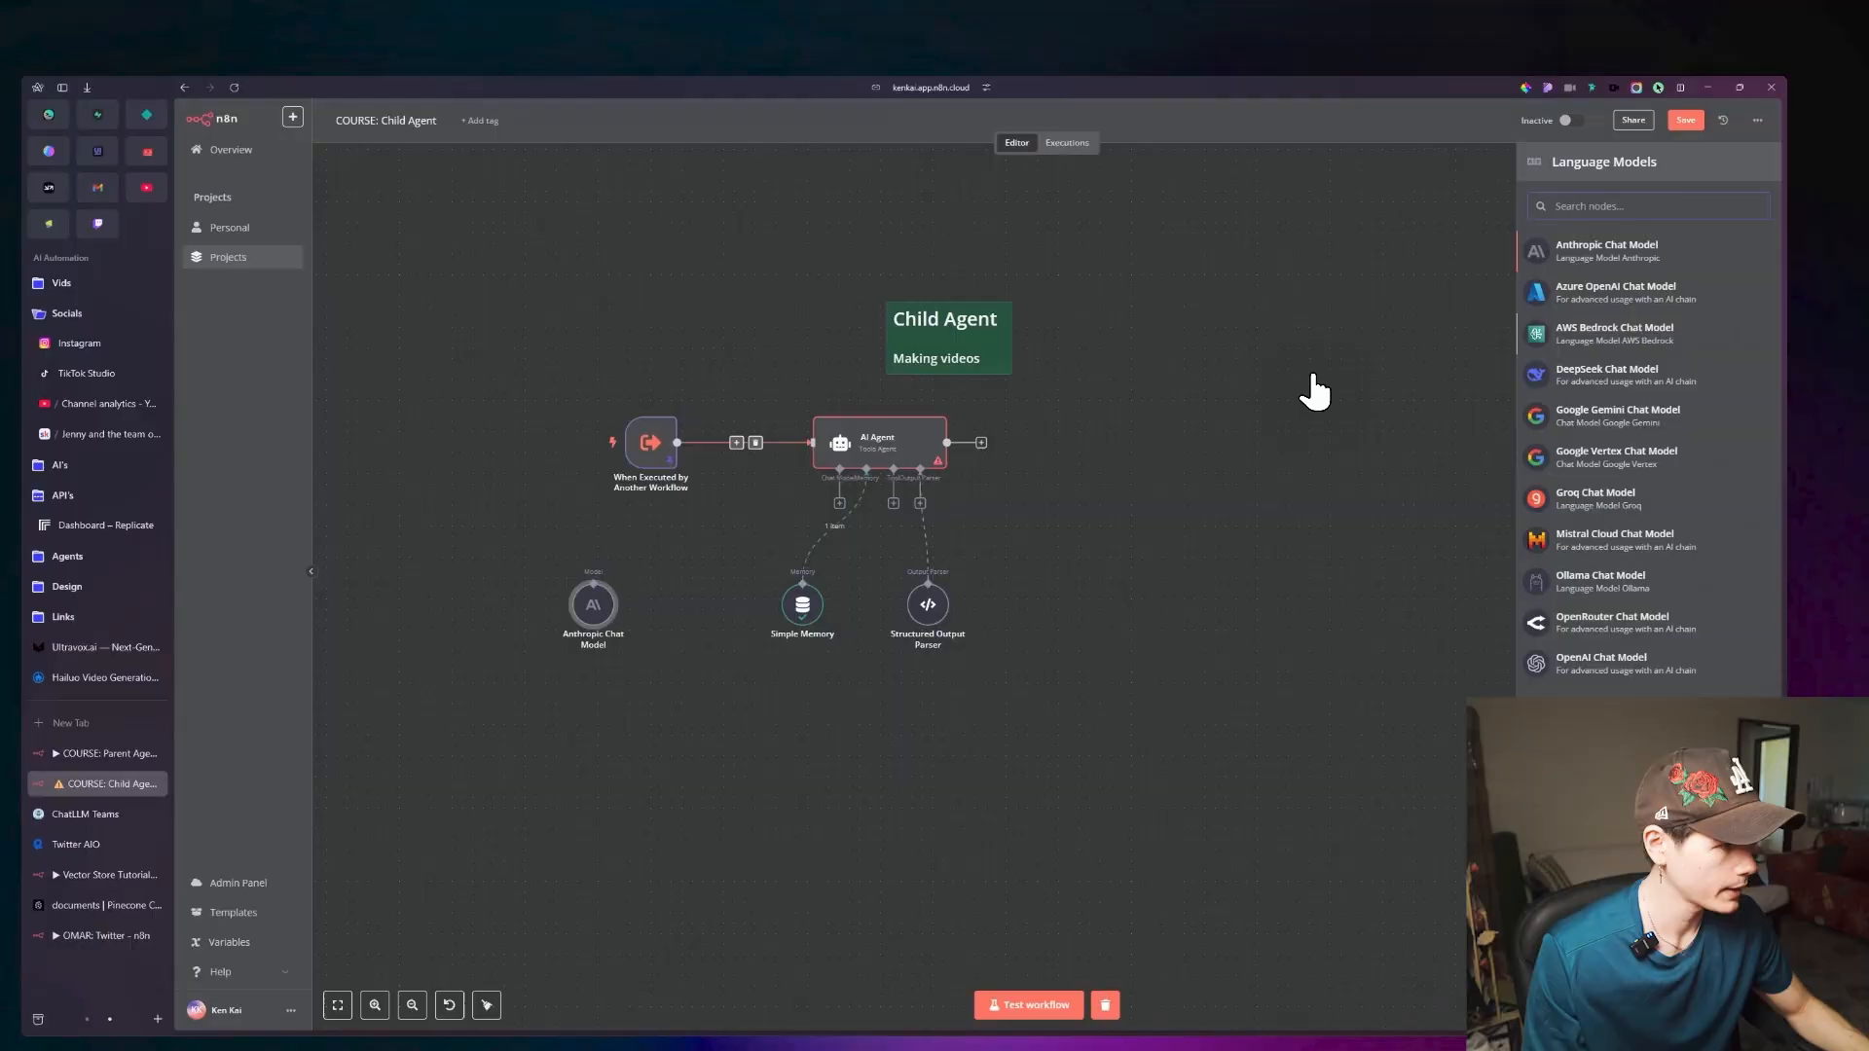
left_click(1461, 584)
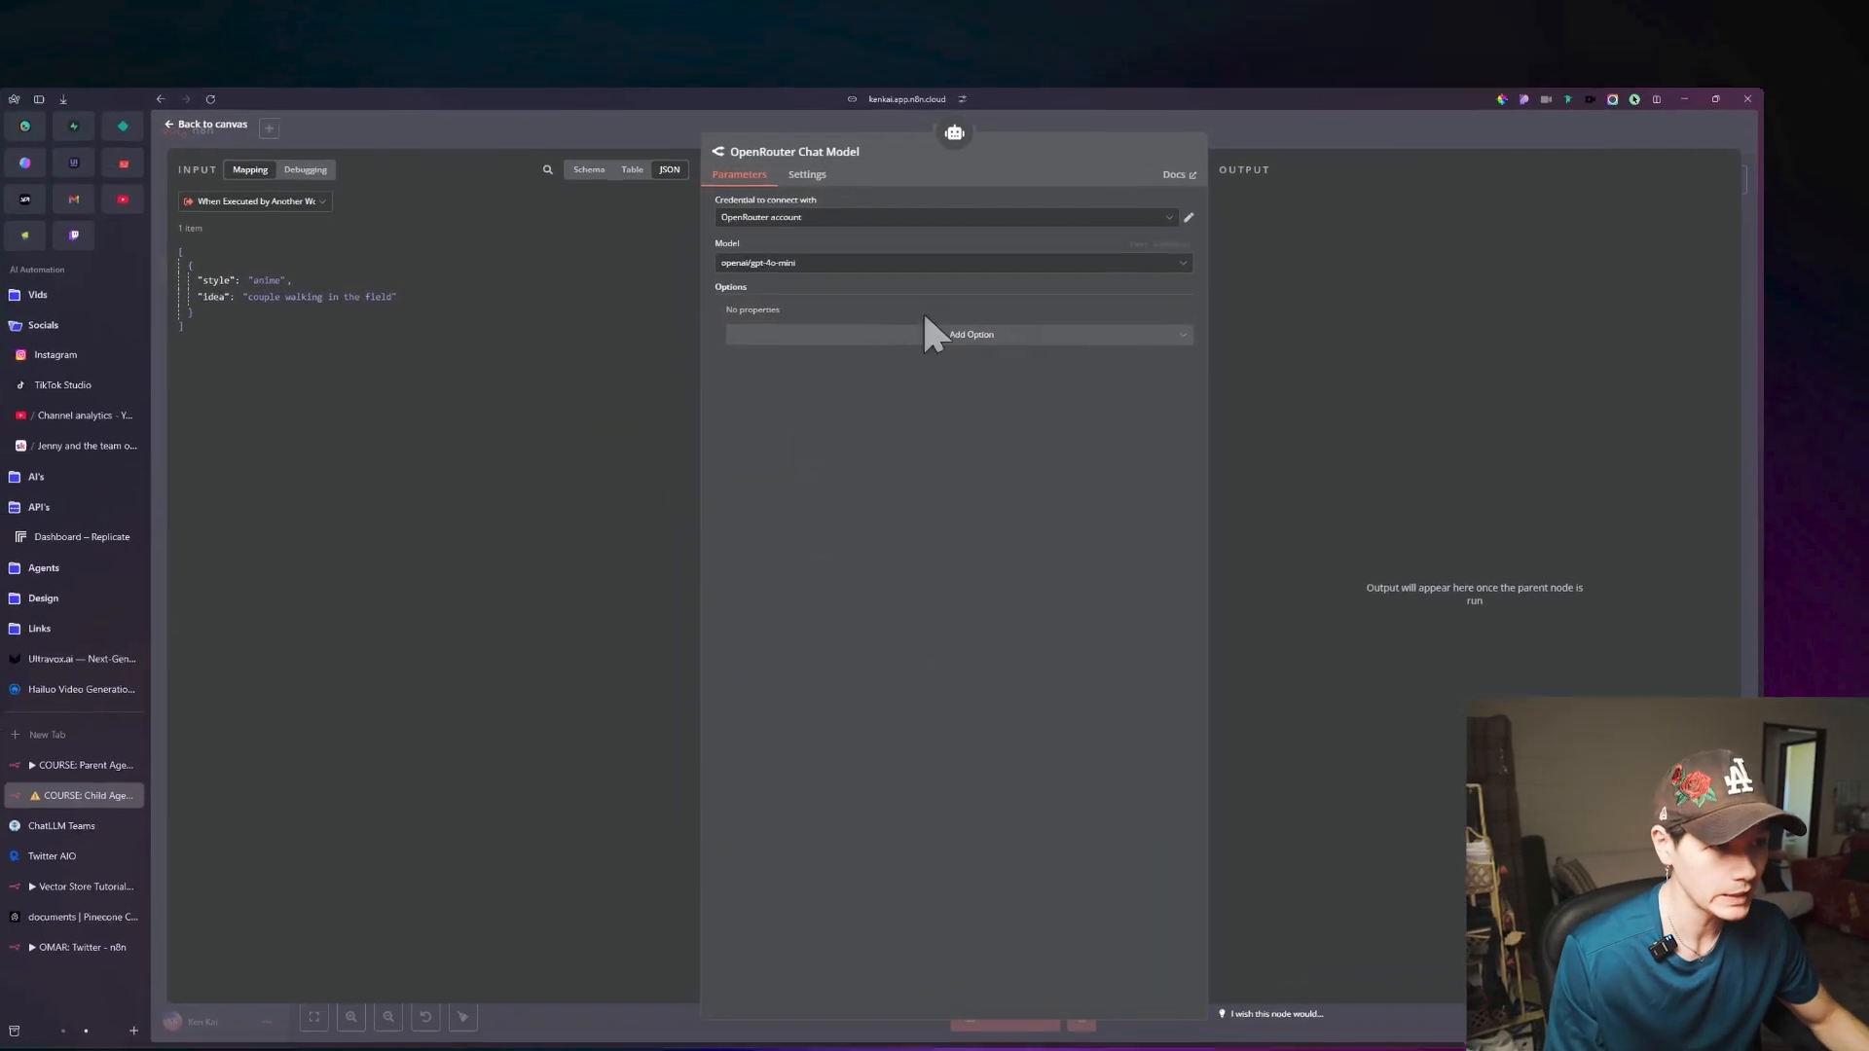
left_click(925, 262)
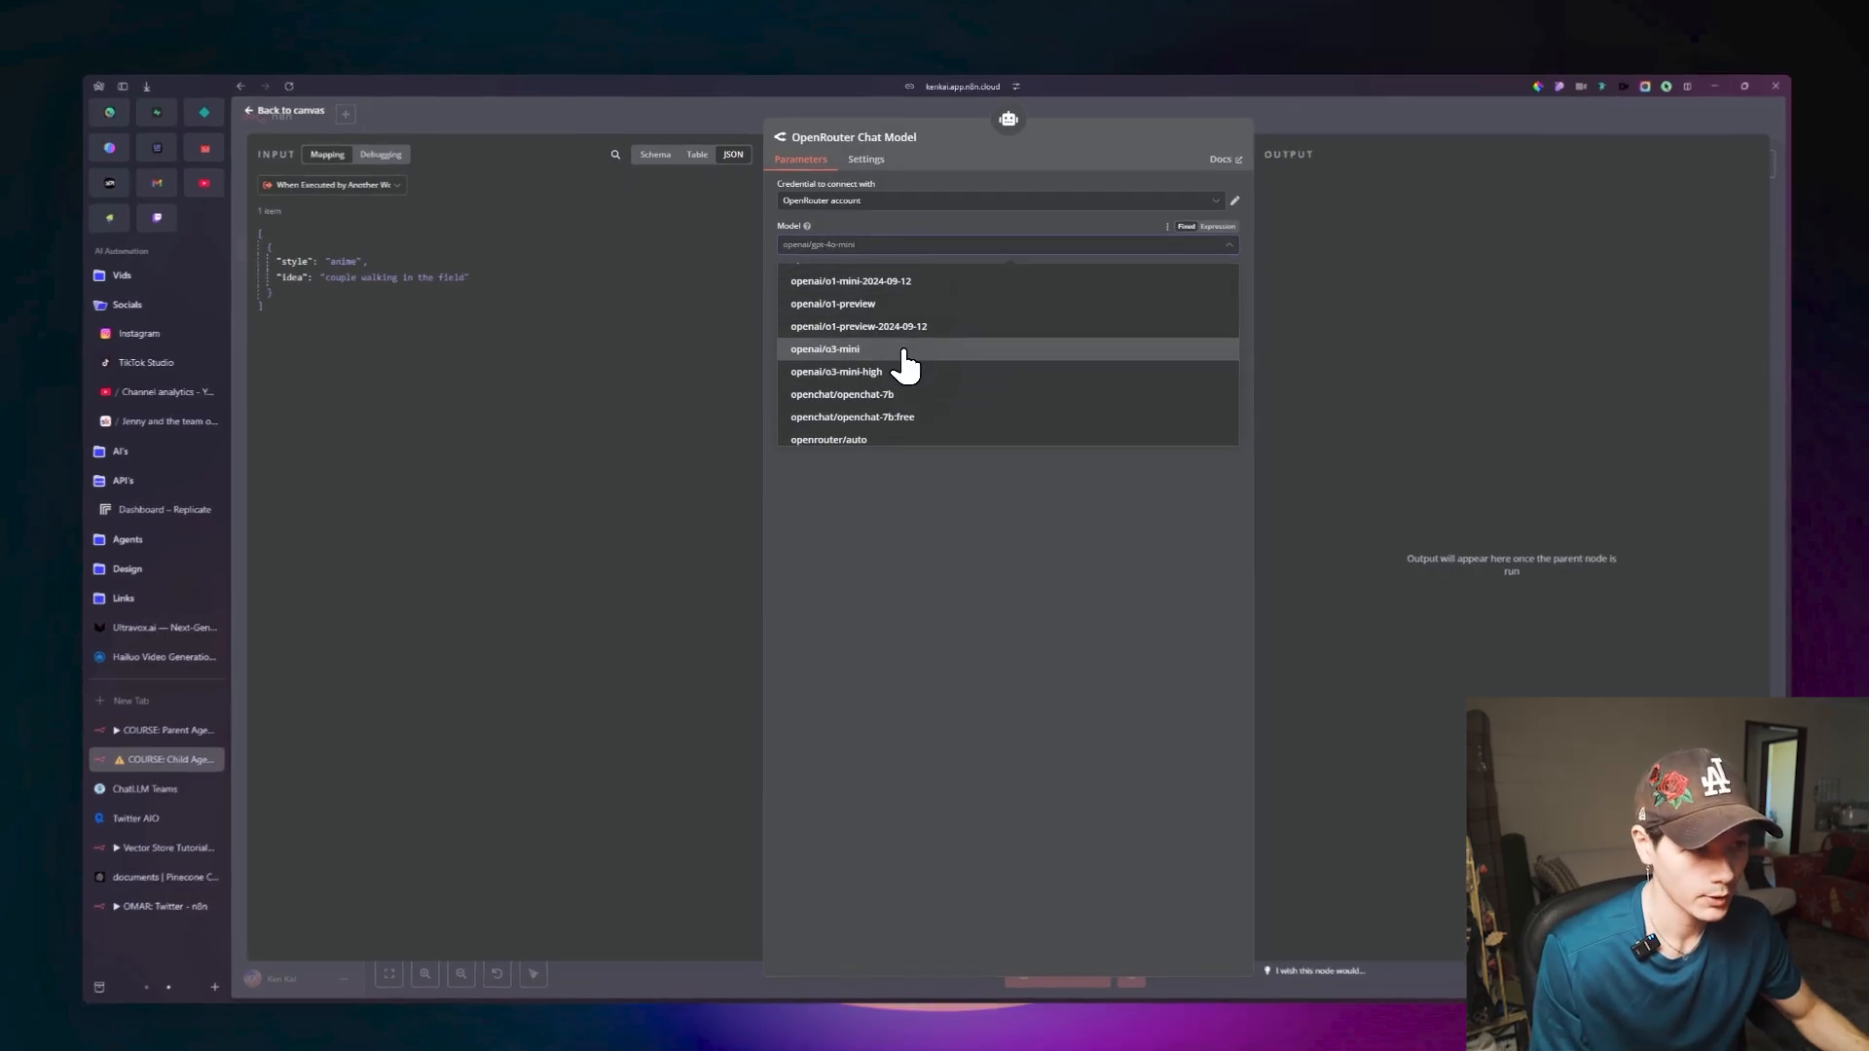
left_click(900, 338)
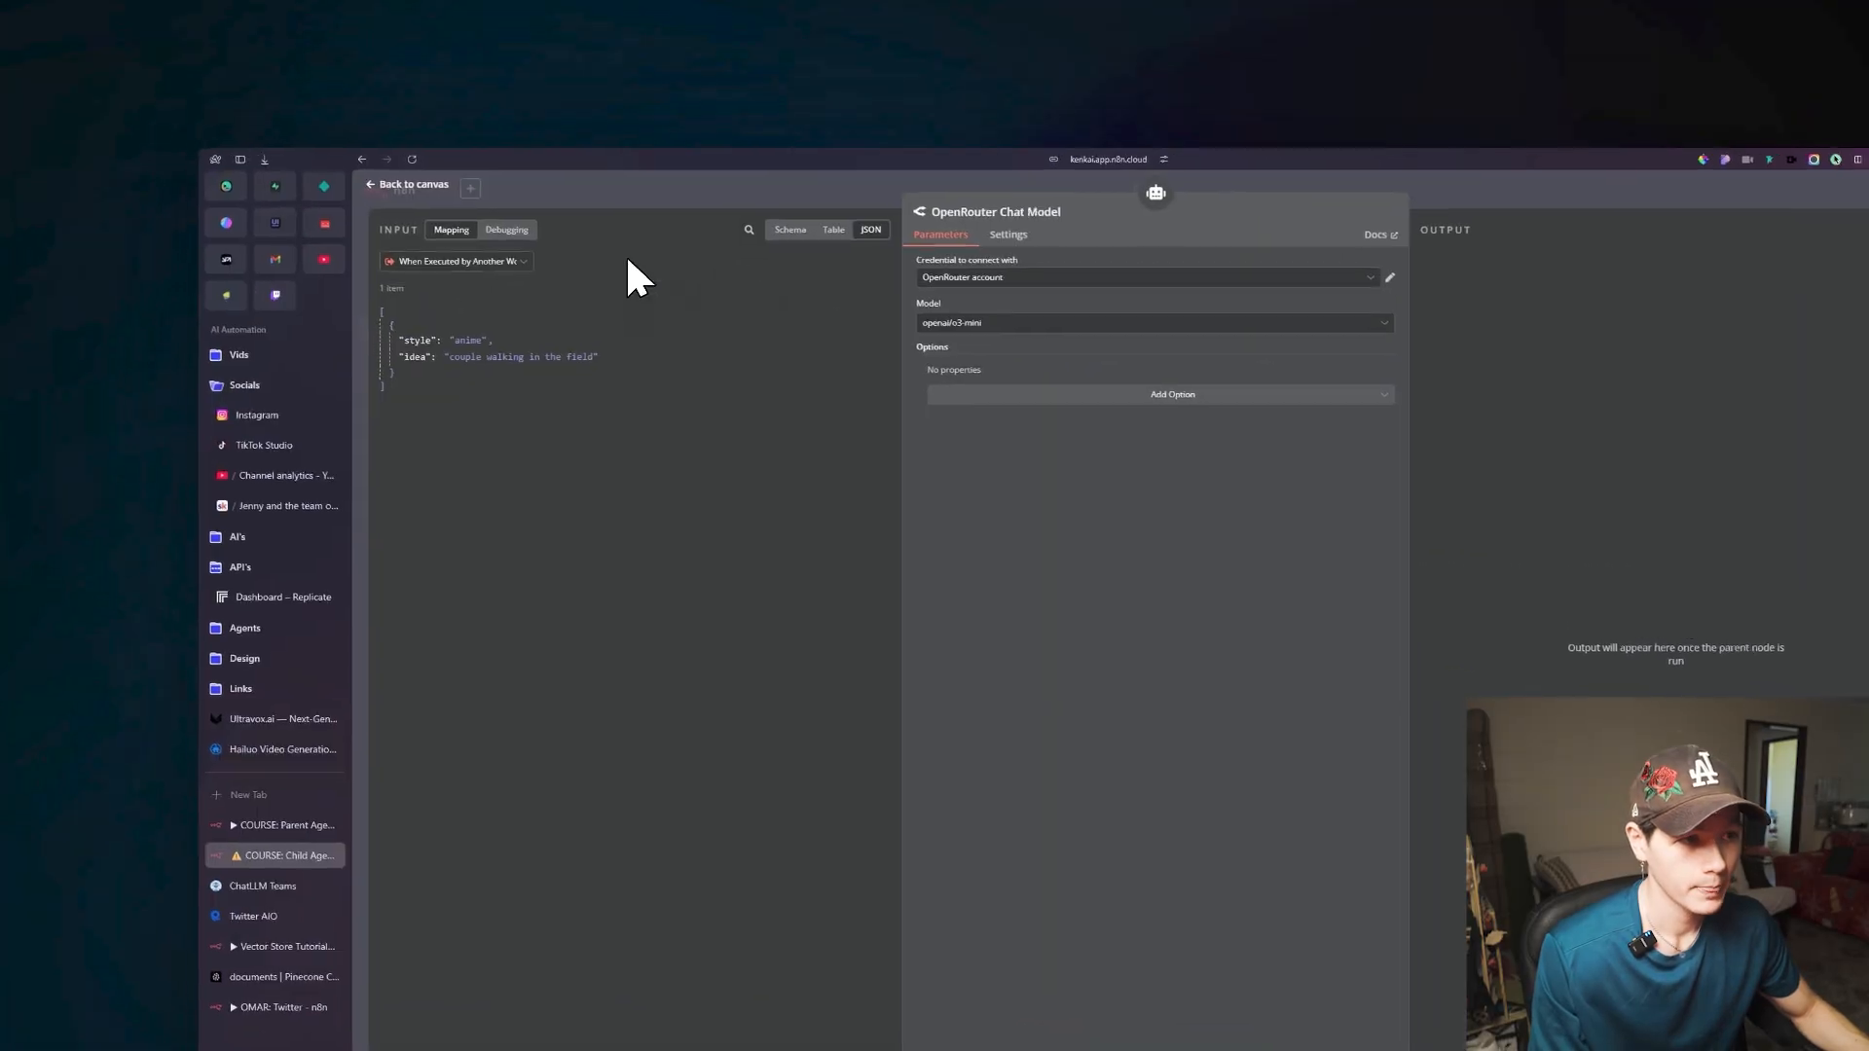
left_click(421, 195)
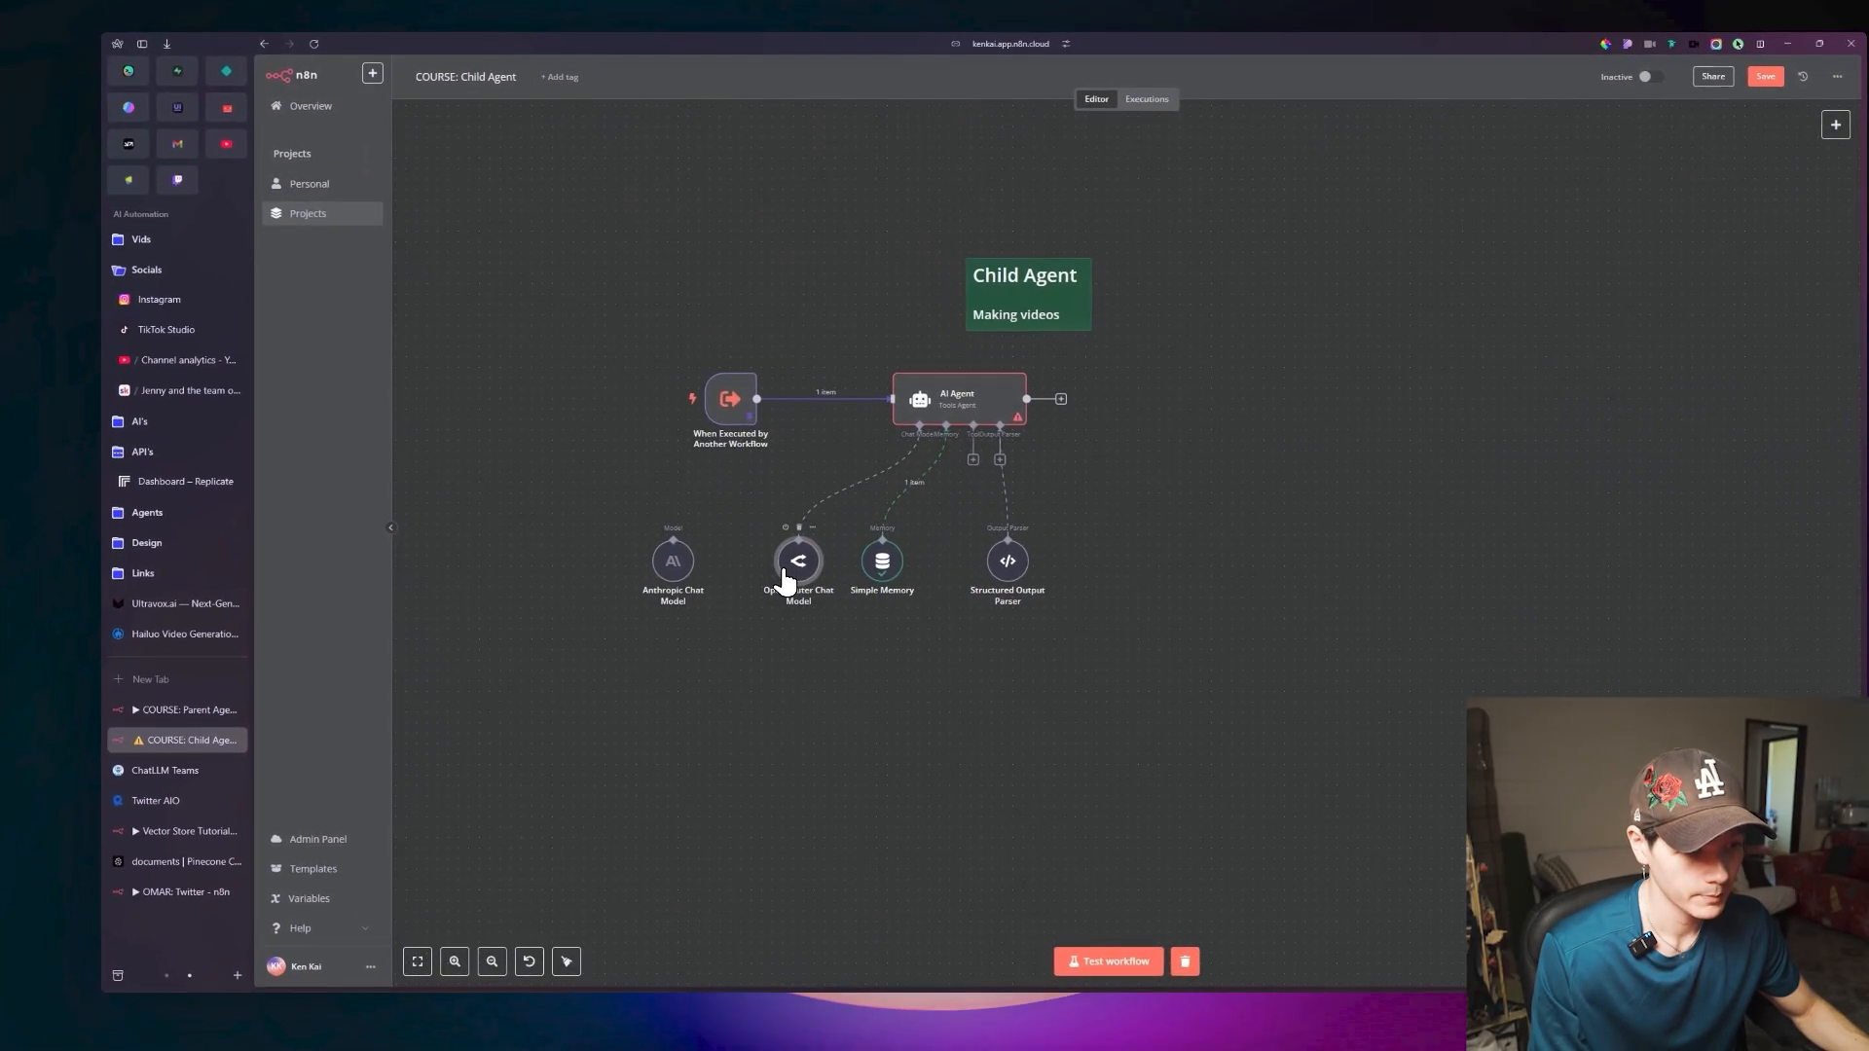
left_click(977, 361)
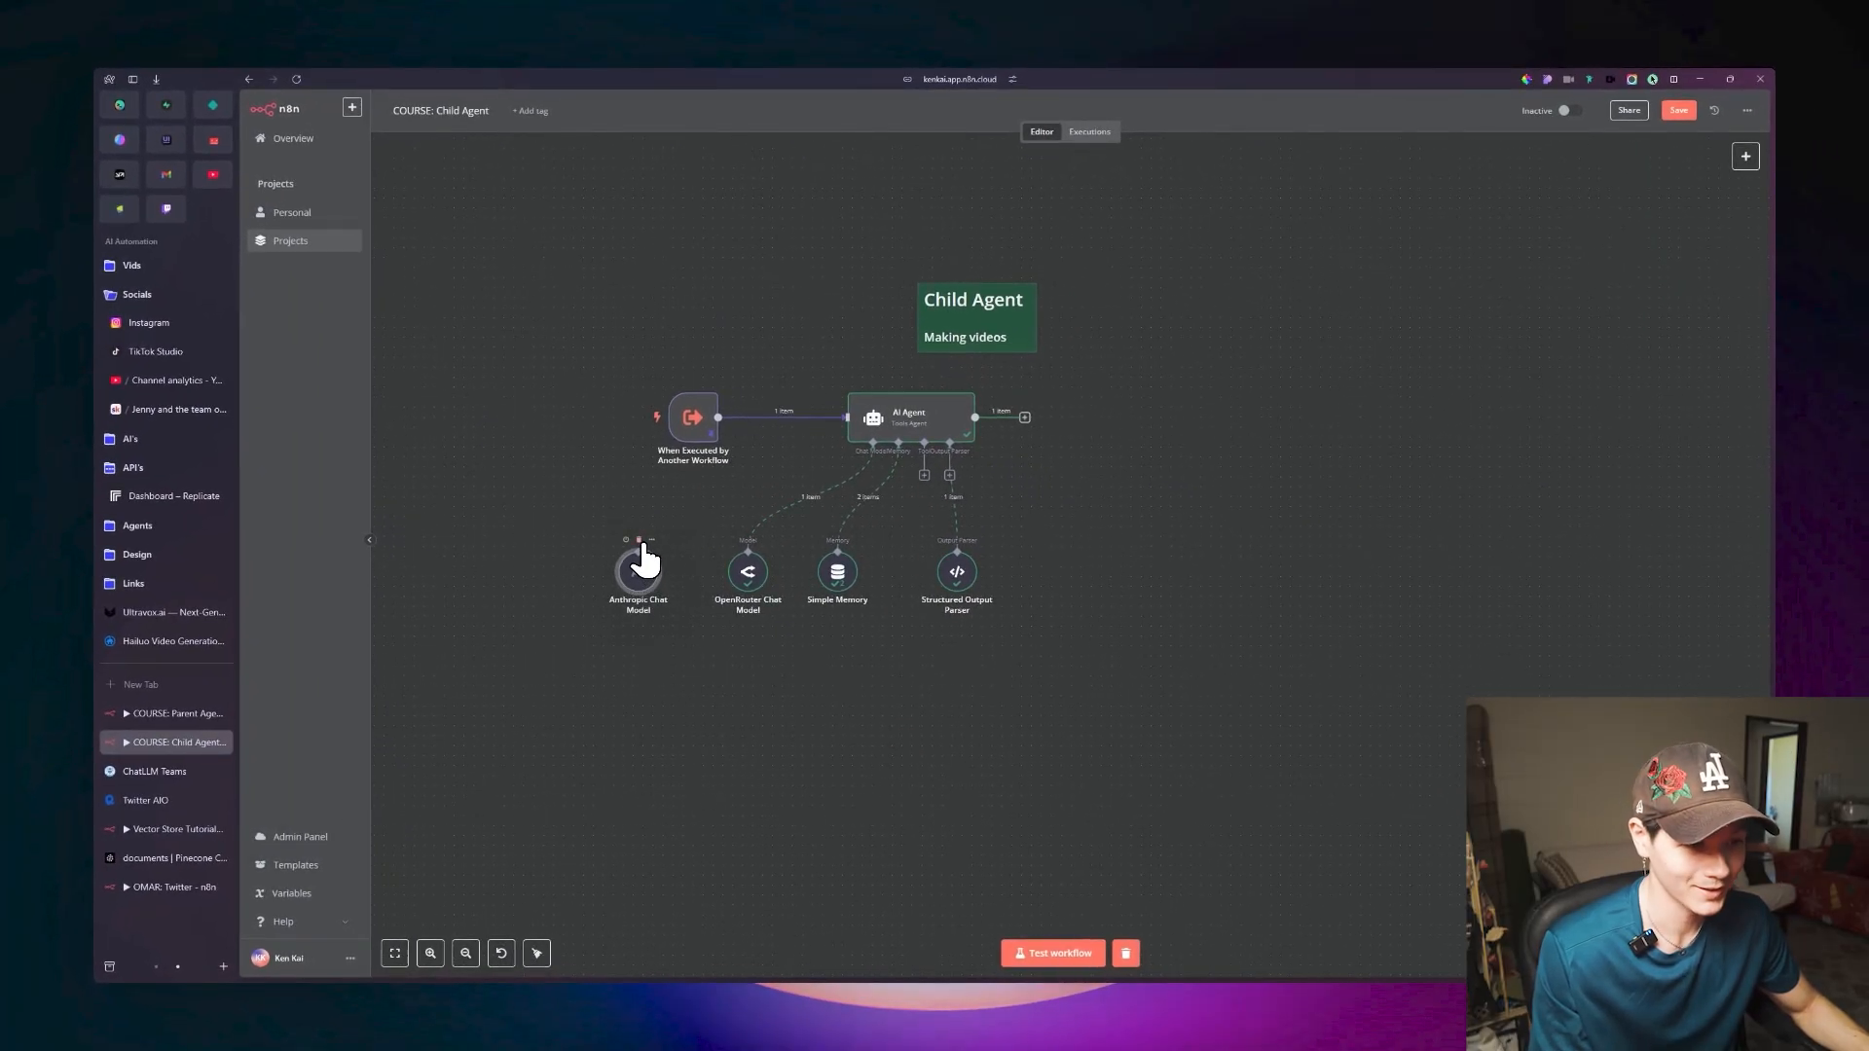
left_click(640, 541)
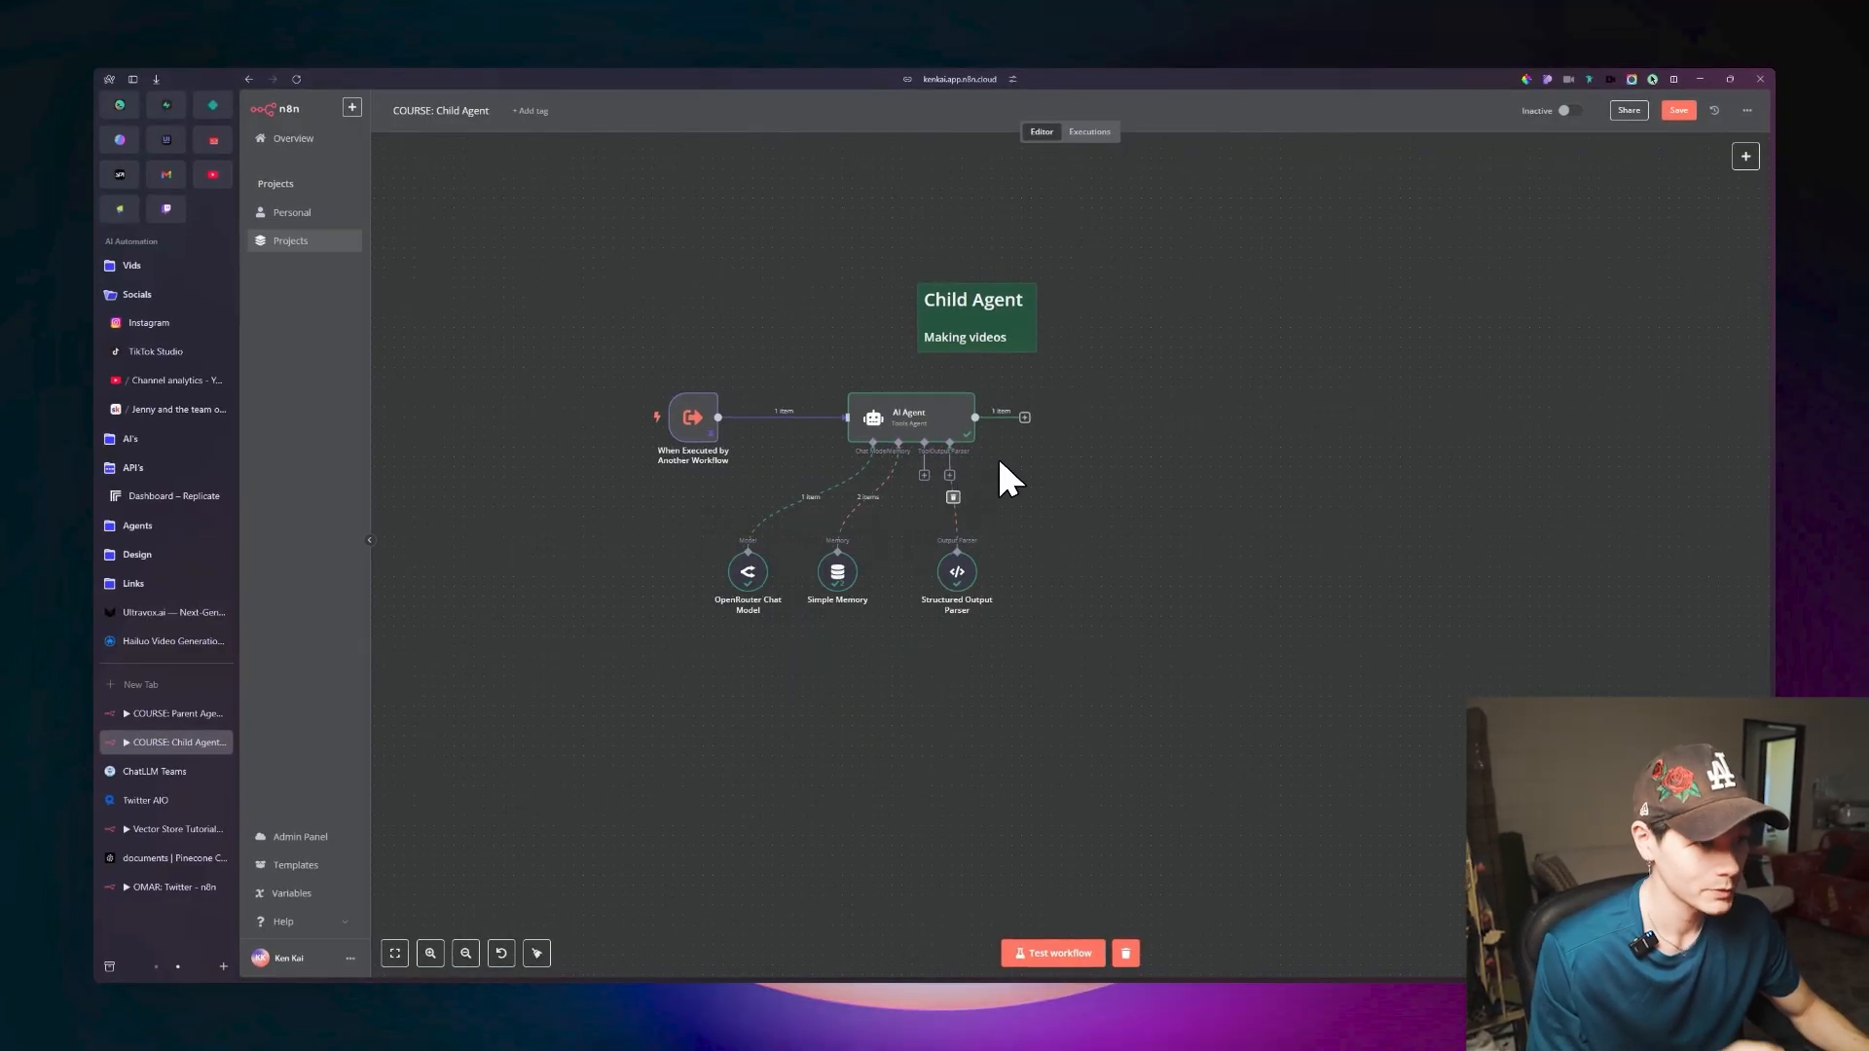
Review the prompts object and its individual image prompts in the AI Agent's output, and return to the canvas.
double_click(944, 425)
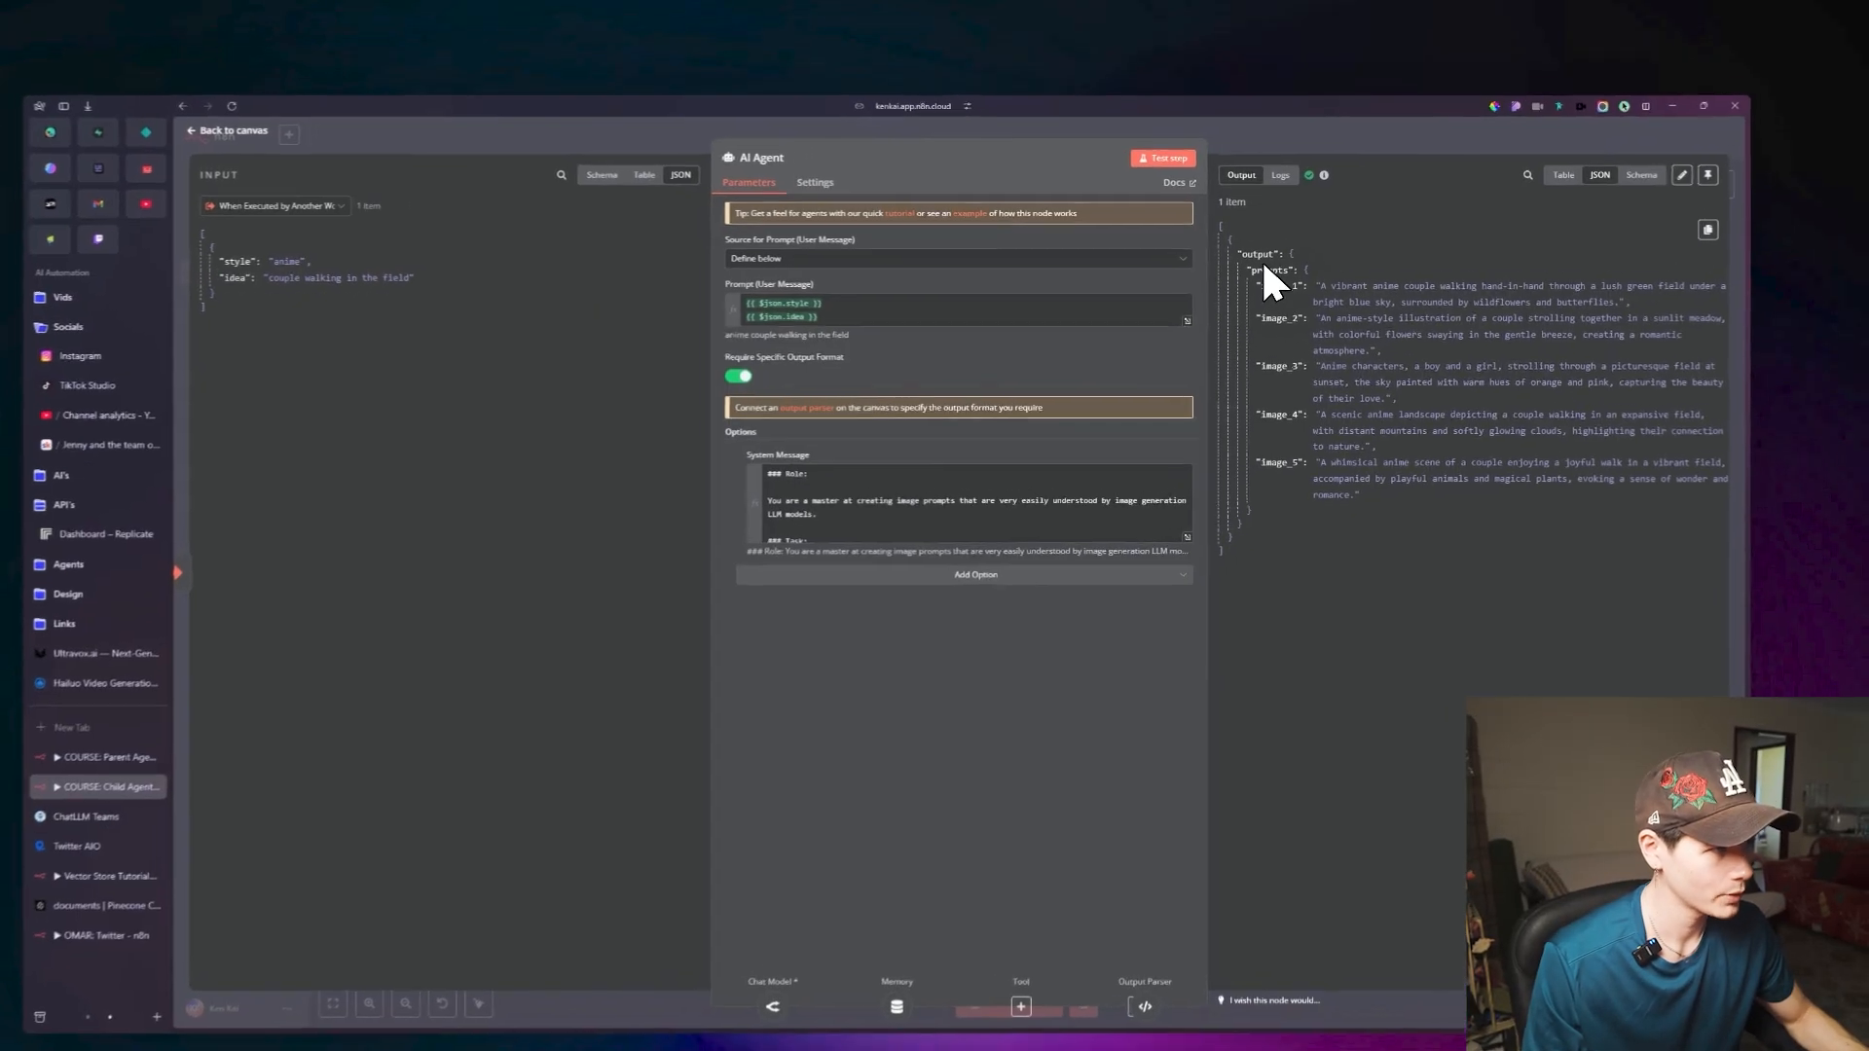
double_click(1311, 239)
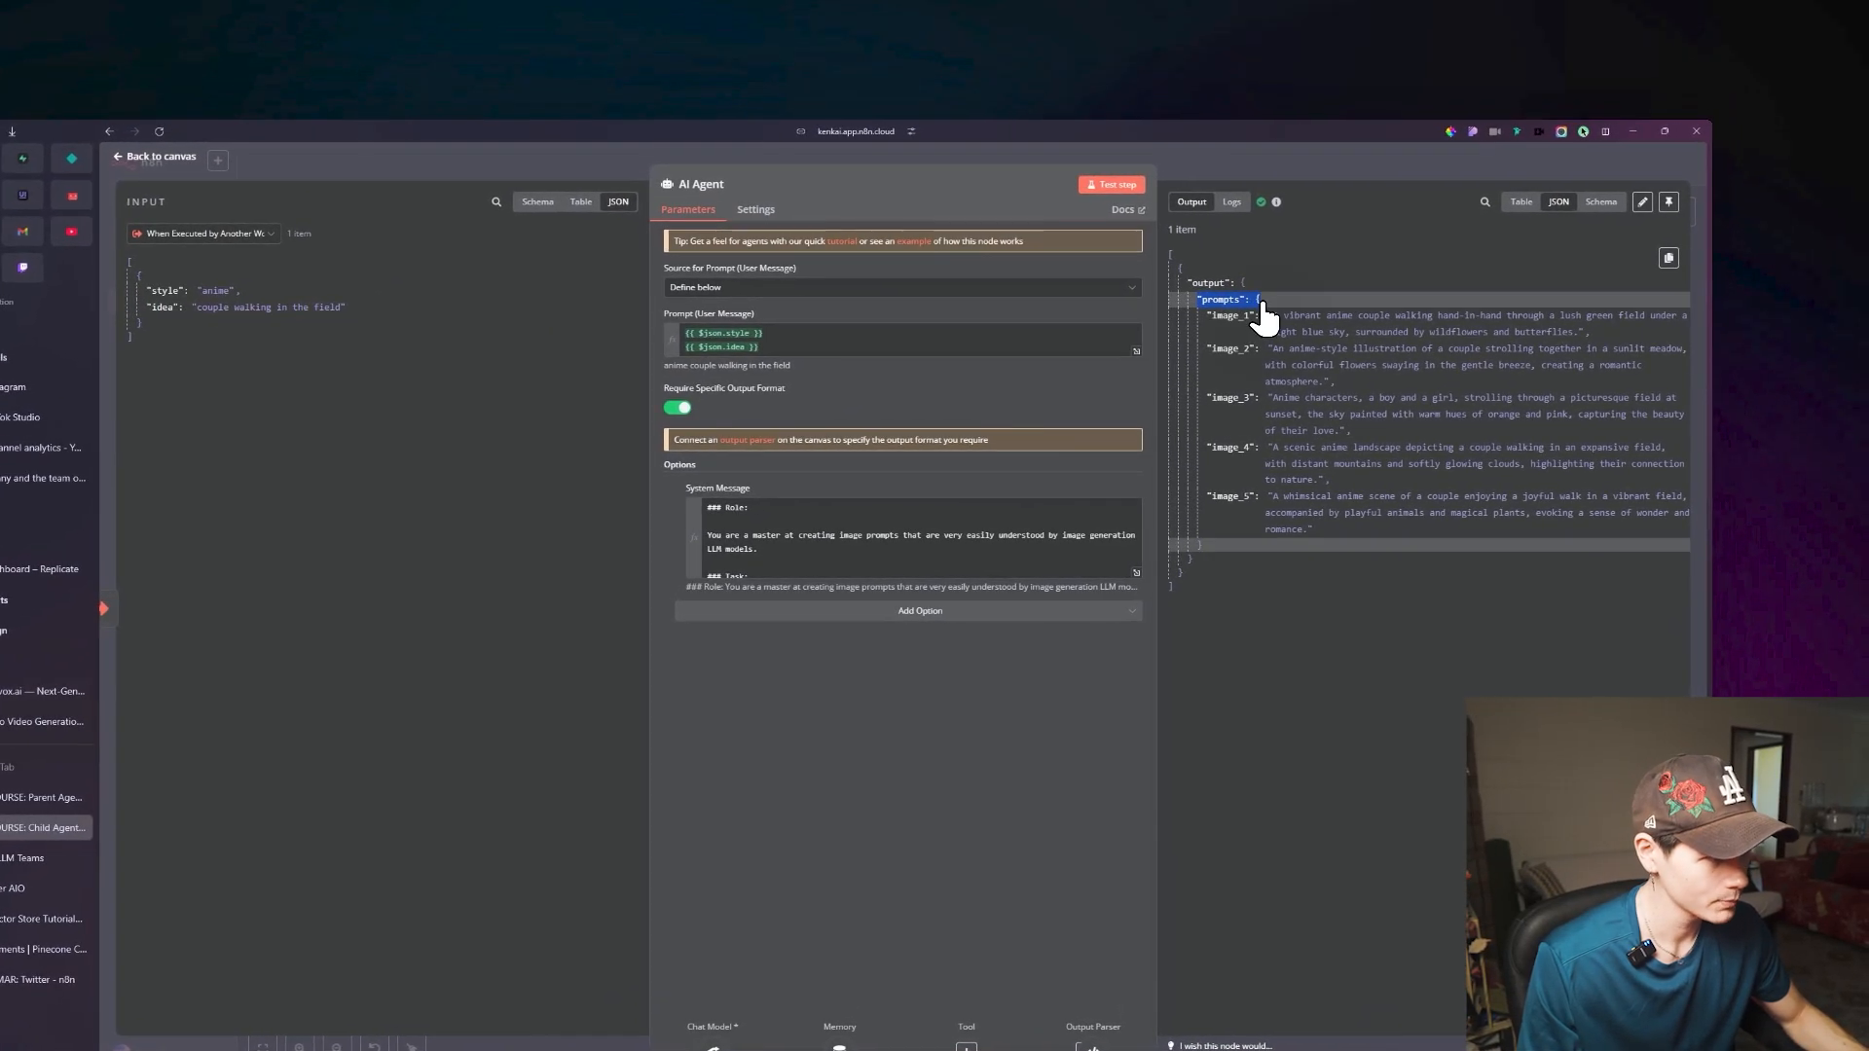
left_click(1241, 310)
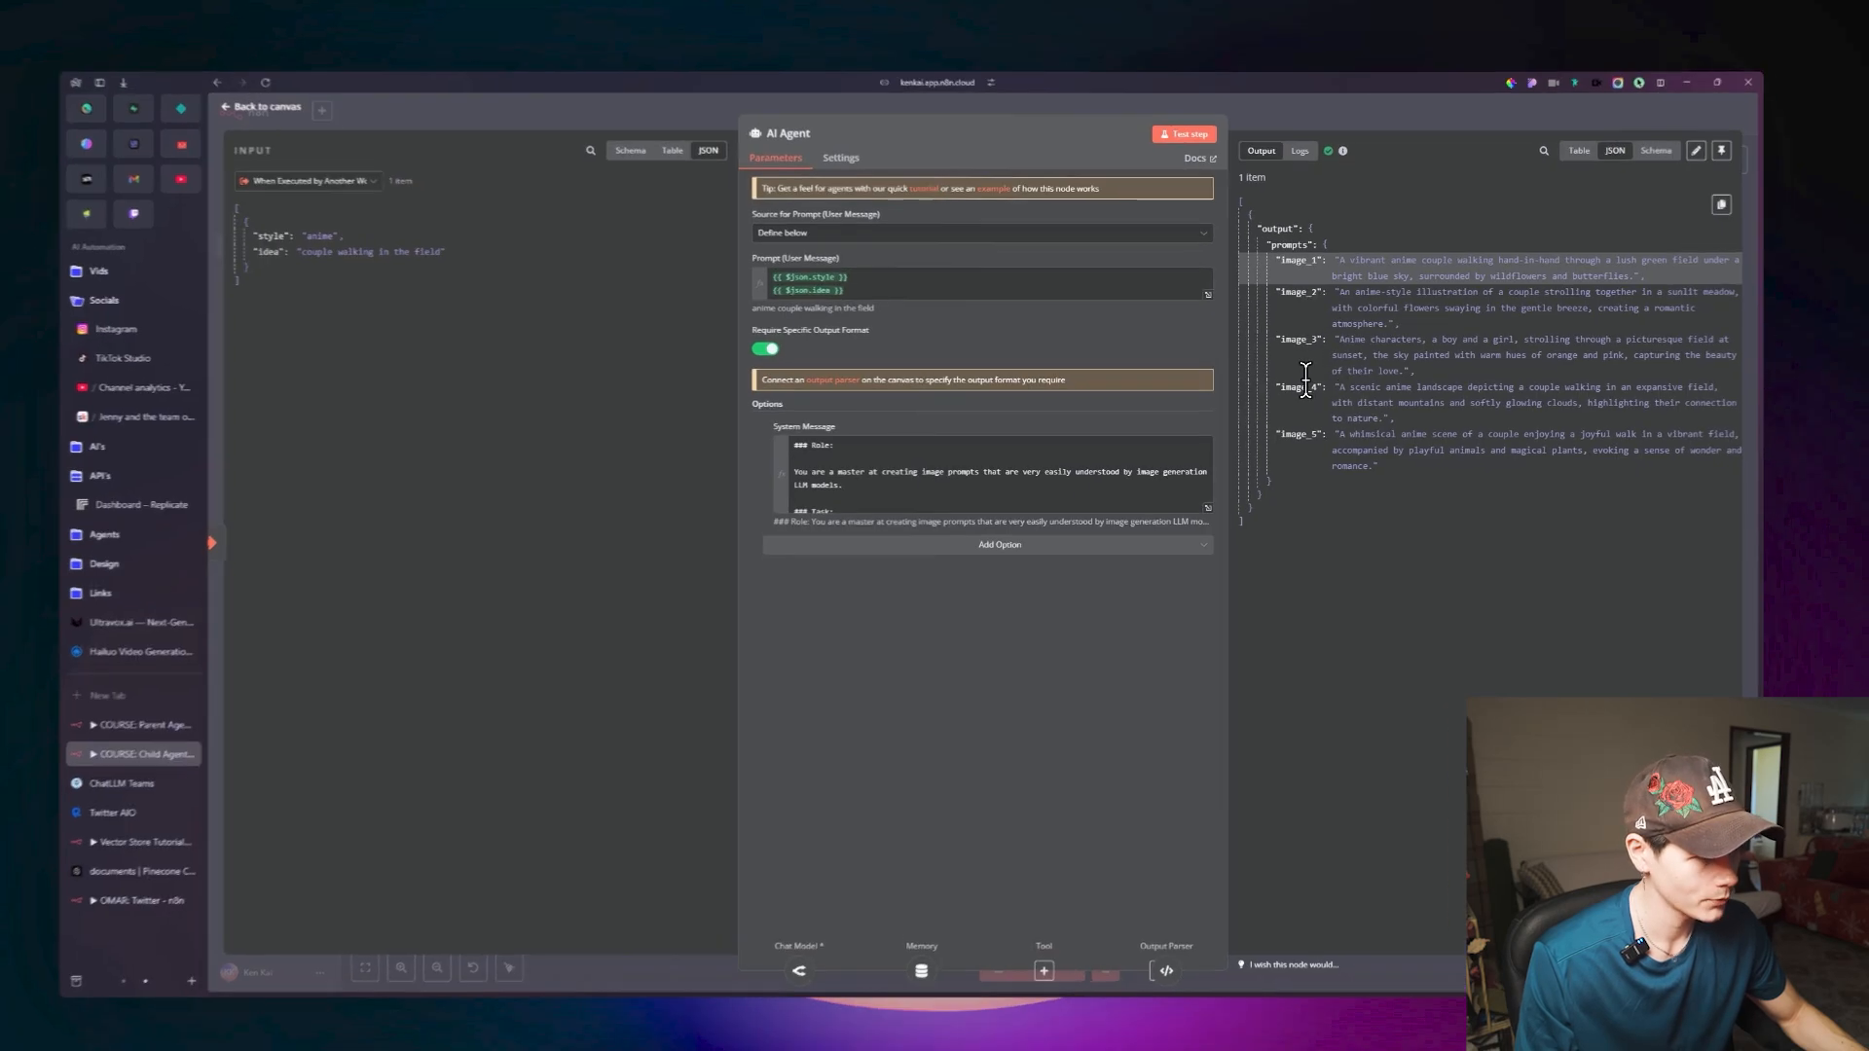
left_click_drag(1358, 255, 1412, 254)
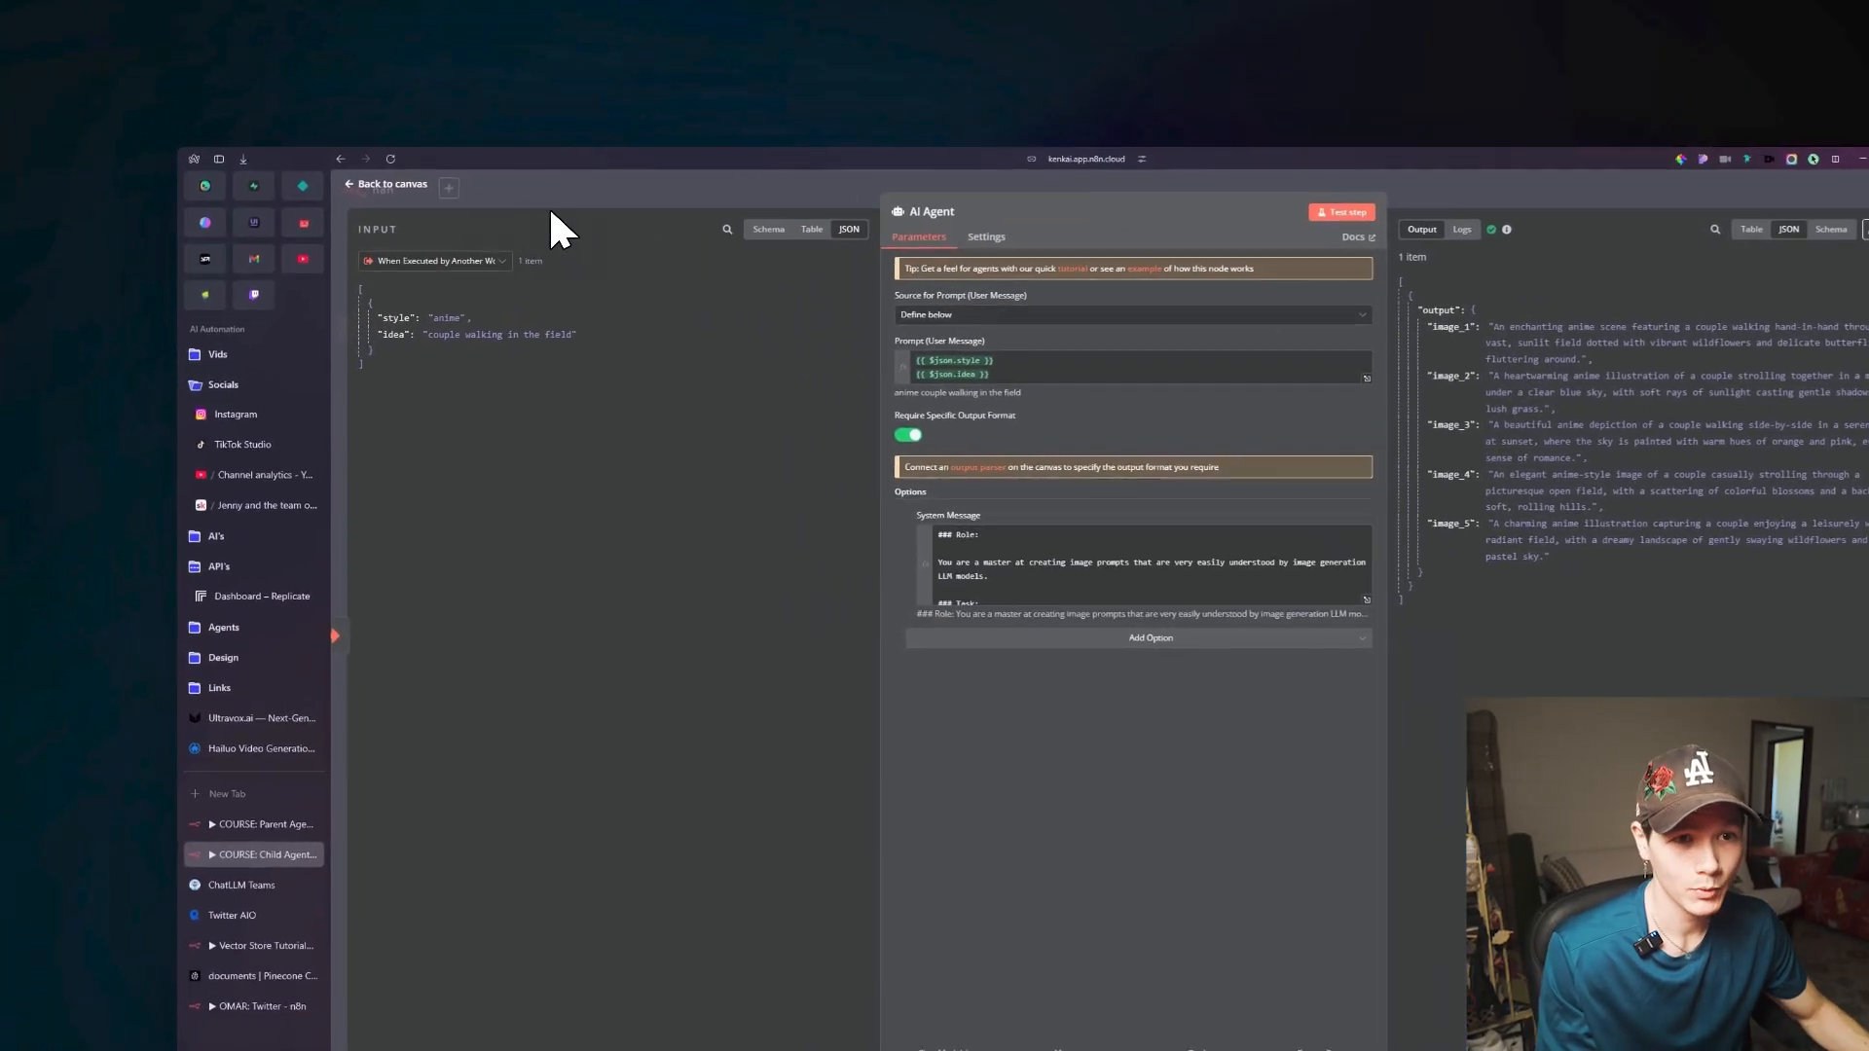
left_click(441, 197)
Add a Split Out node after the AI Agent and set its field to split out to output.
left_click(1003, 446)
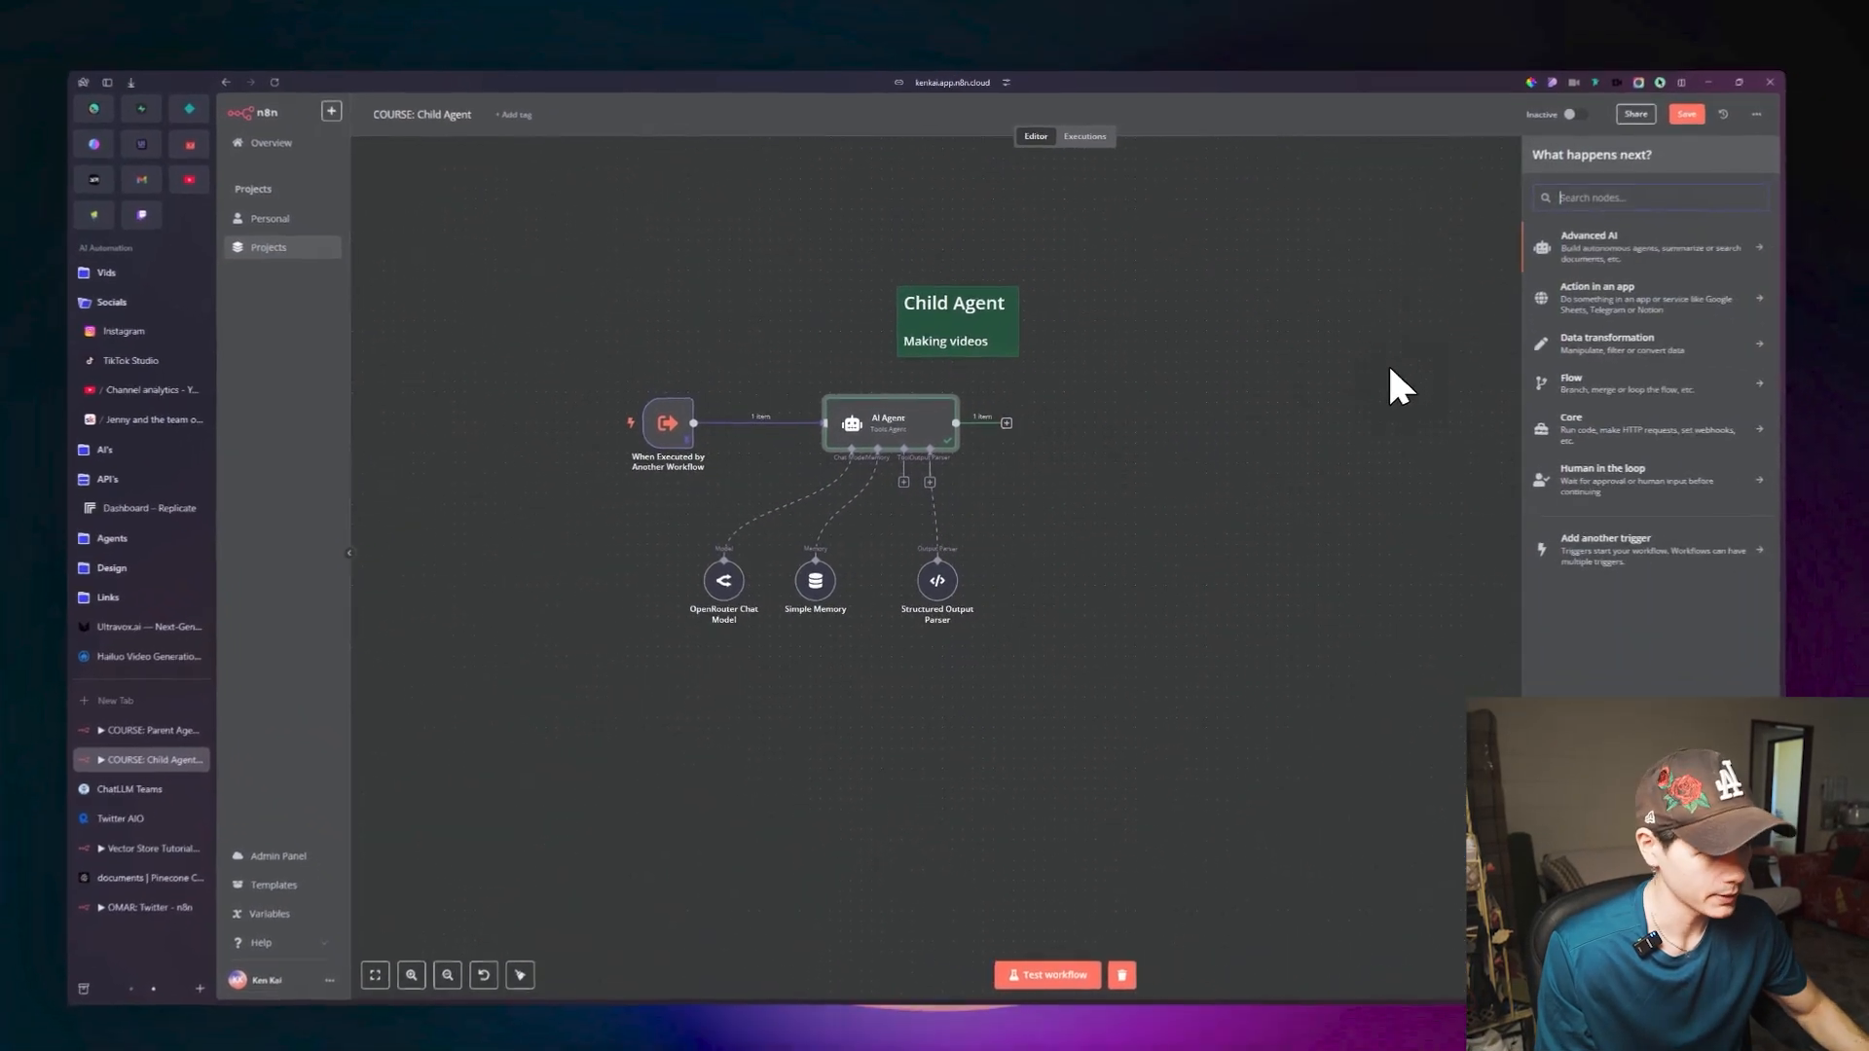
type("split")
key("Return")
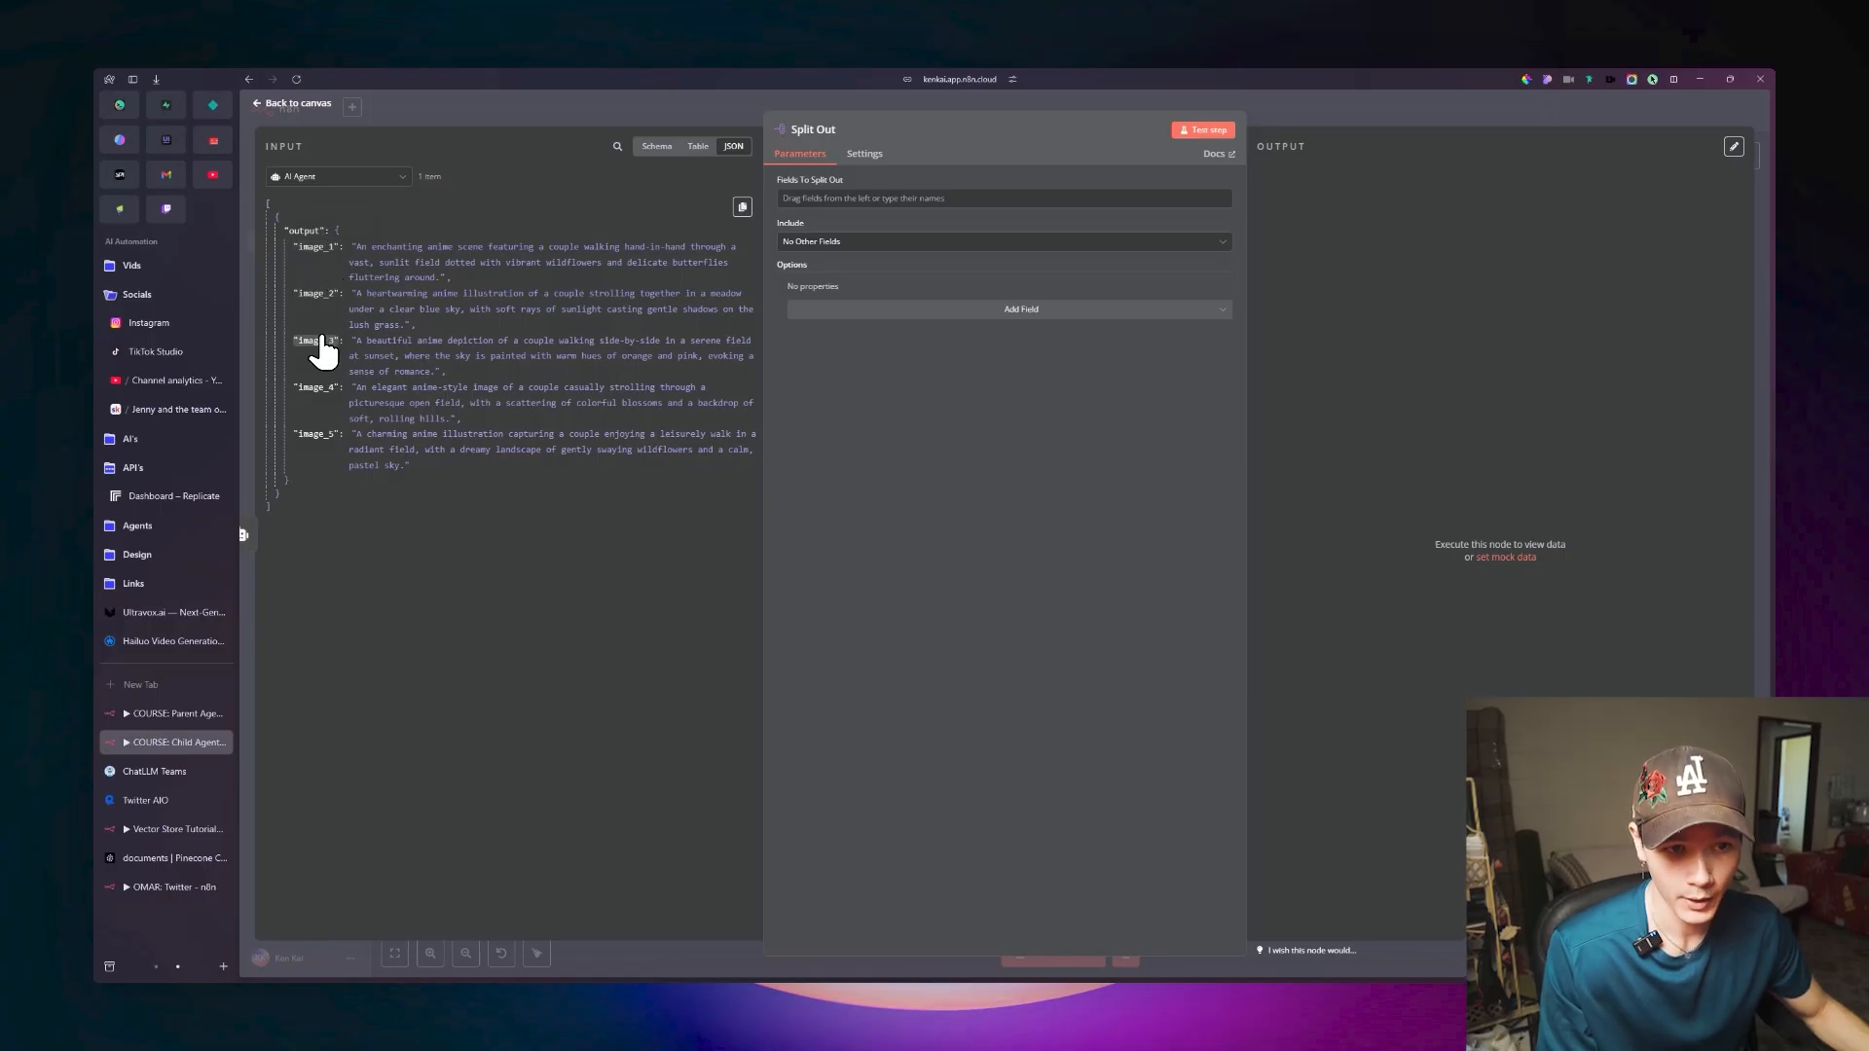
left_click_drag(306, 234, 338, 242)
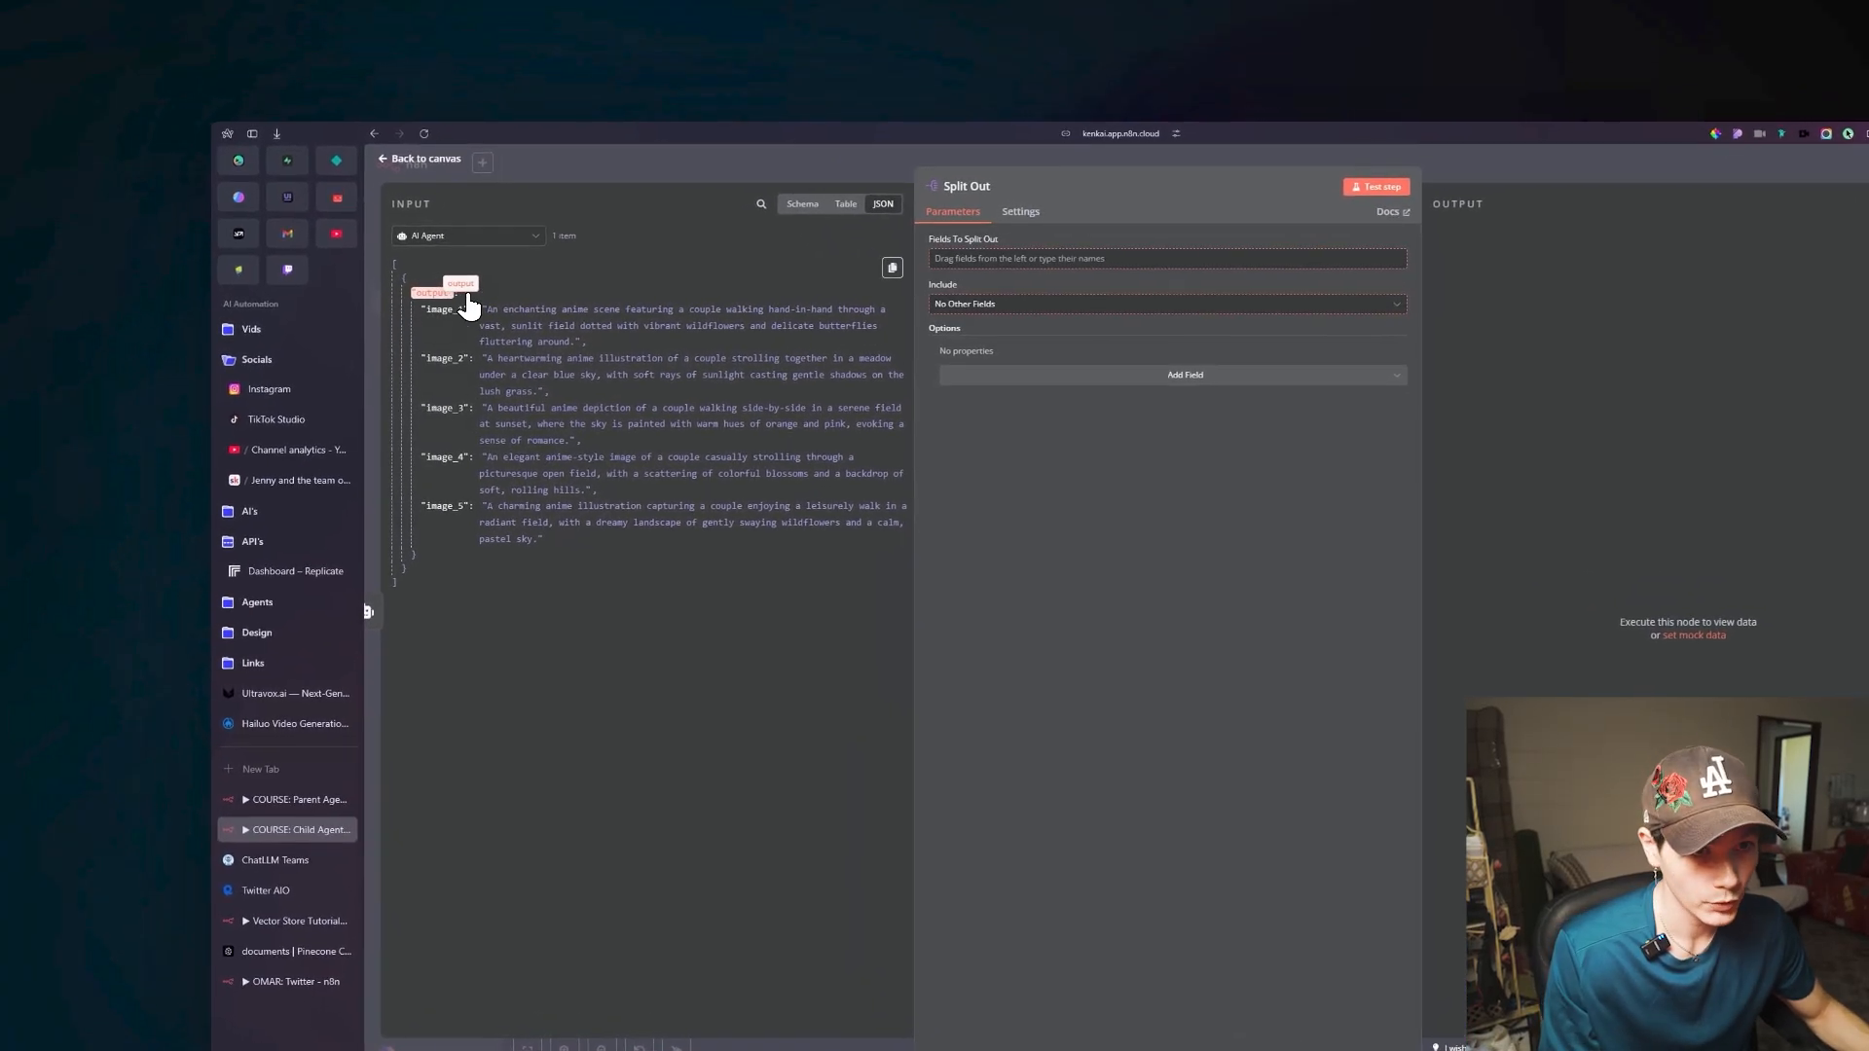
left_click_drag(468, 307, 783, 219)
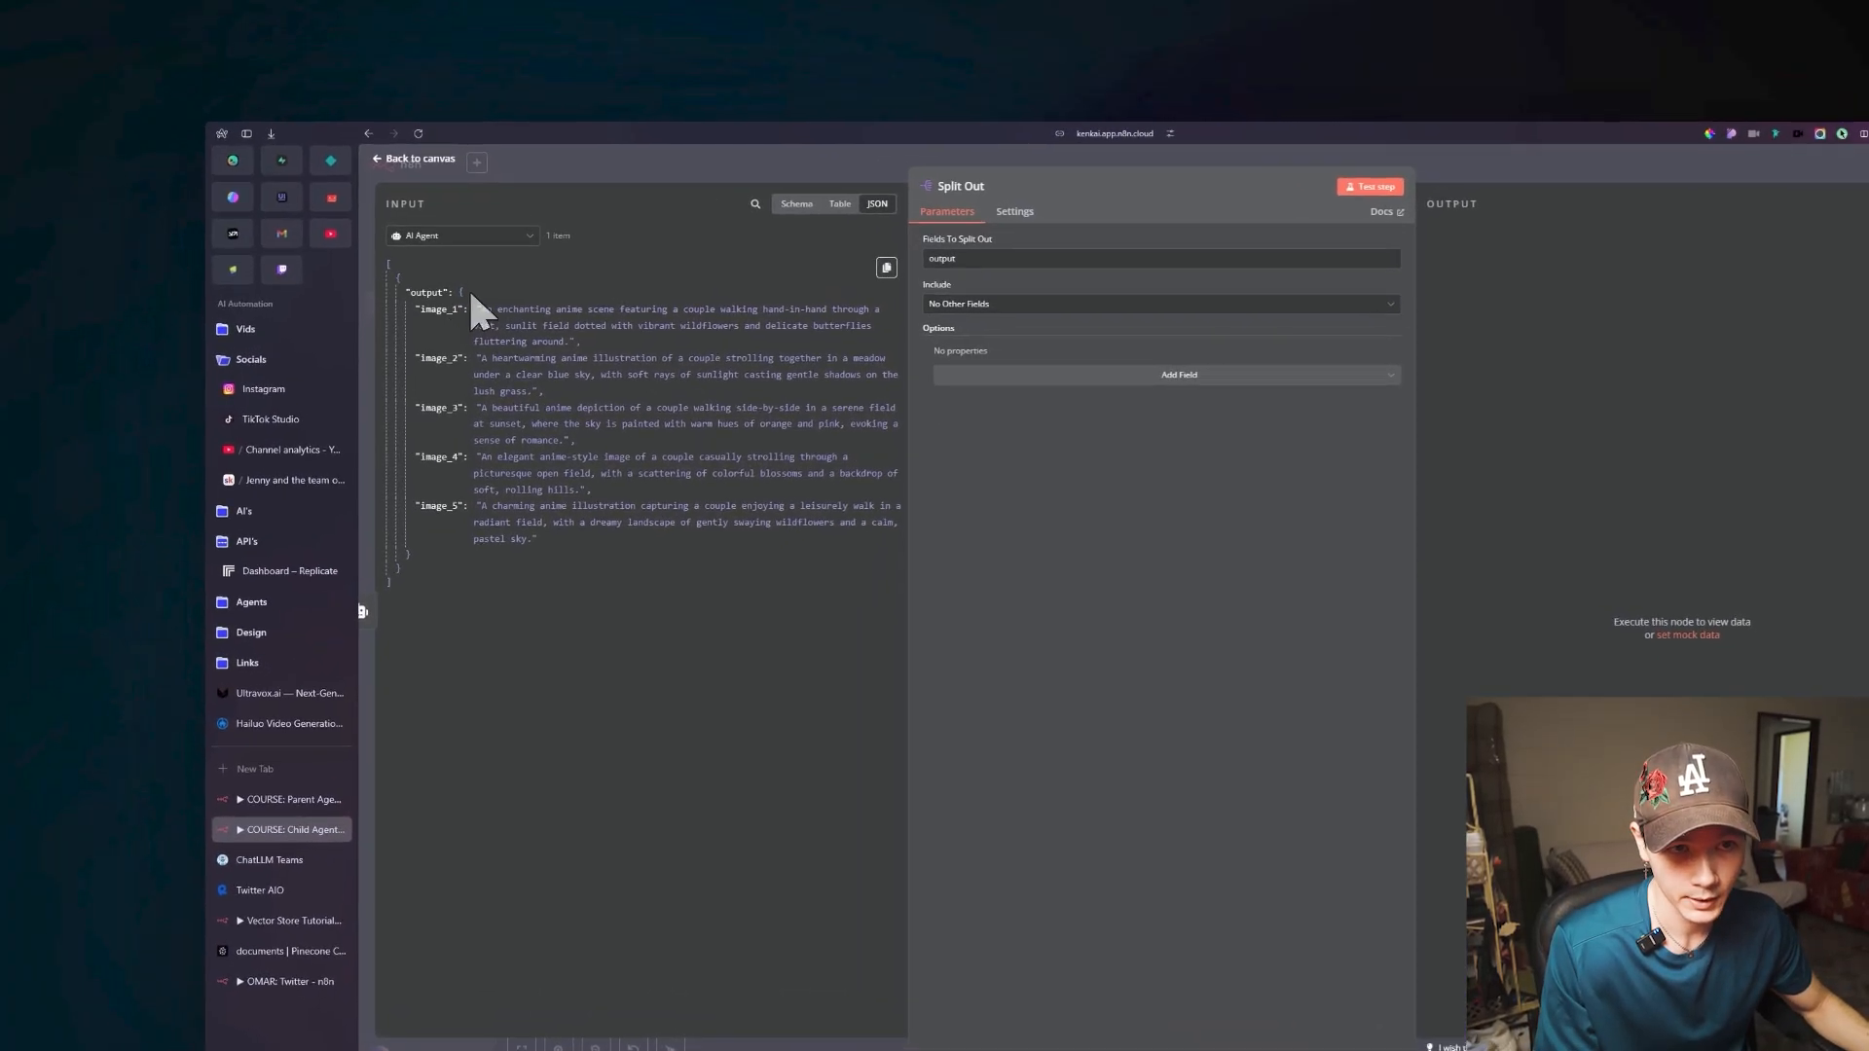
Test the Split Out node, examine the separated output items, and return to the canvas.
left_click(338, 230)
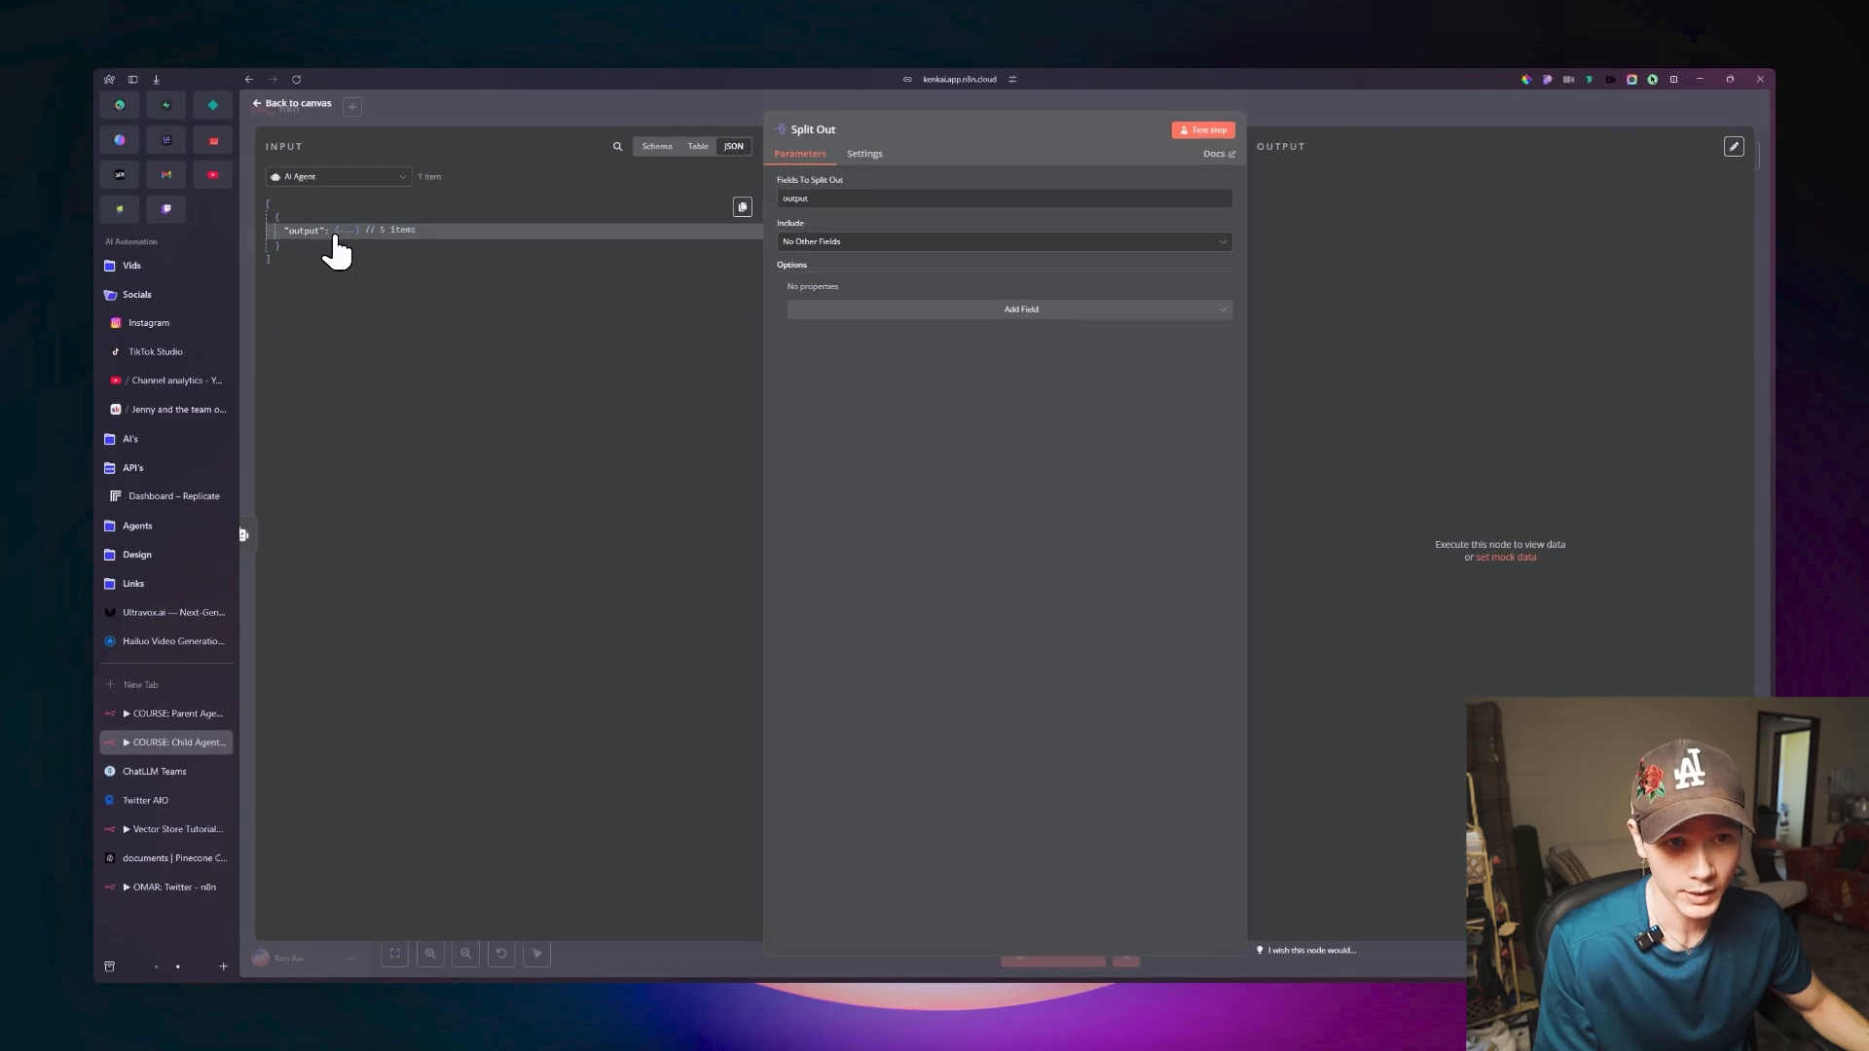
left_click(343, 230)
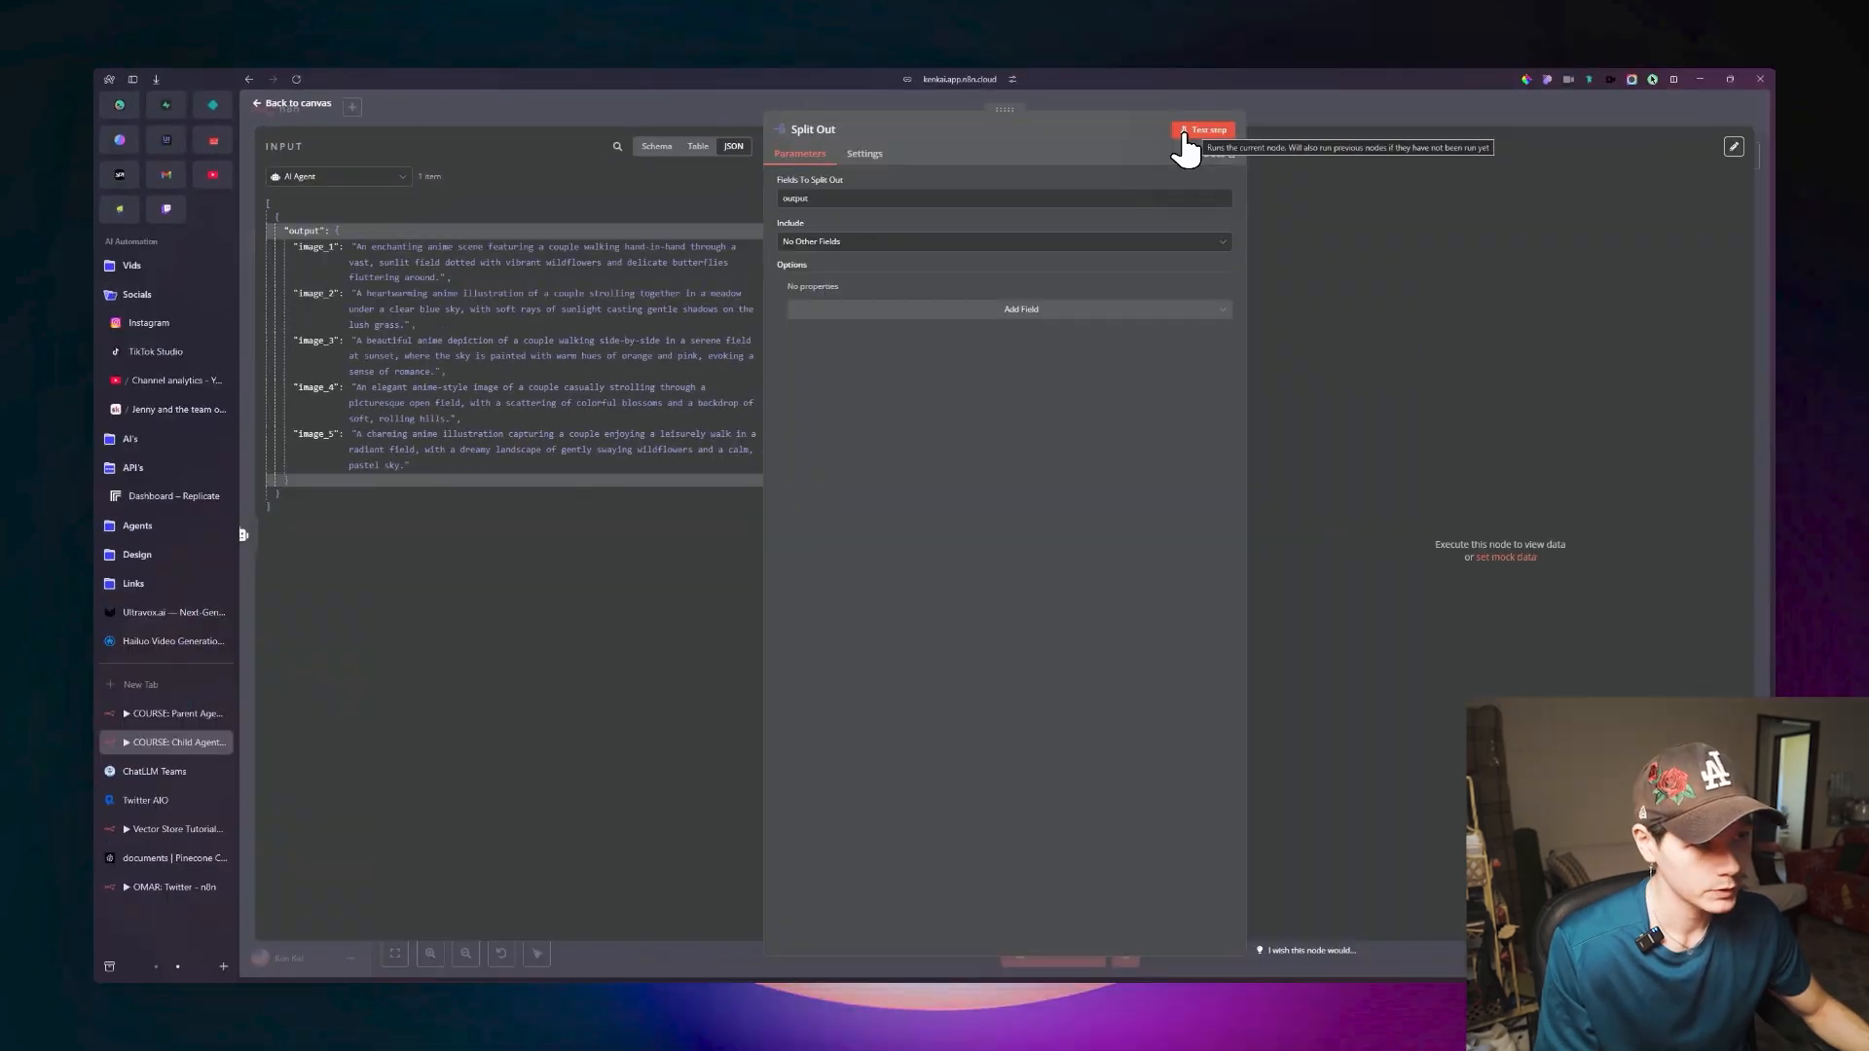
left_click(1186, 137)
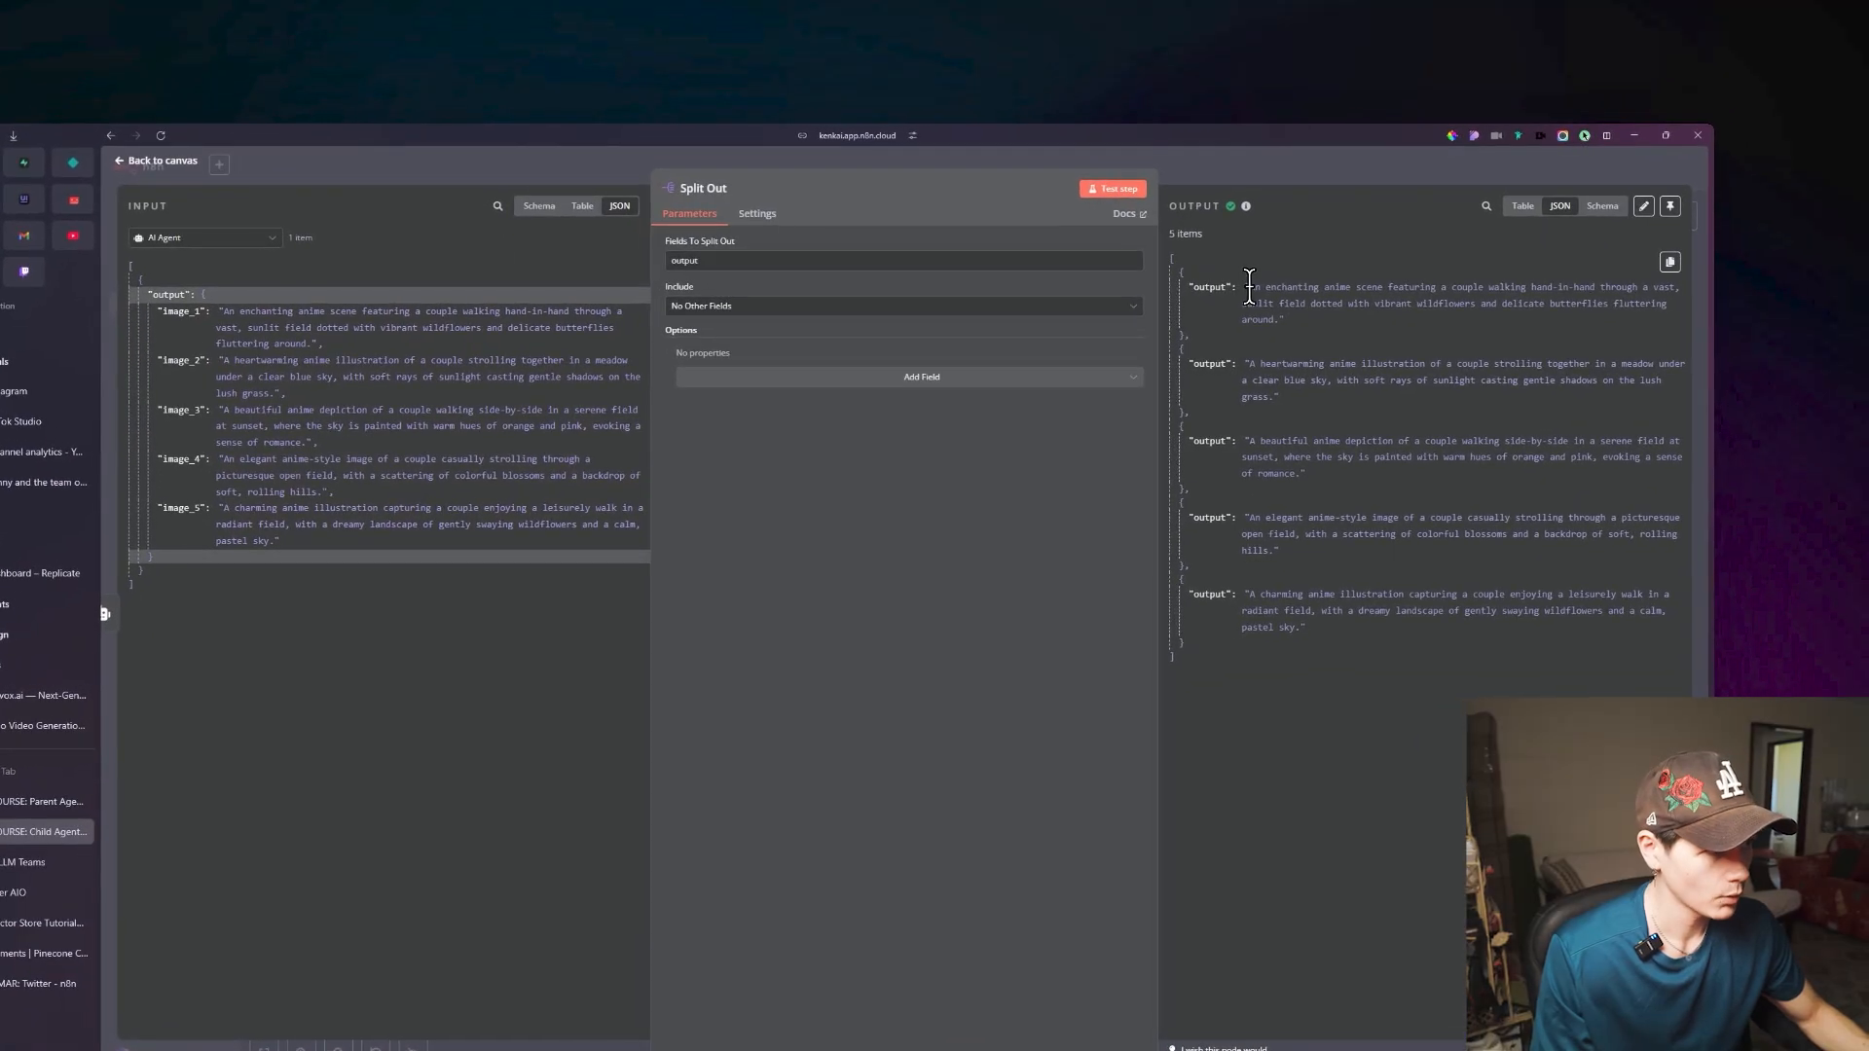
left_click_drag(1329, 223, 1434, 496)
left_click_drag(1340, 539, 1363, 611)
left_click(1363, 610)
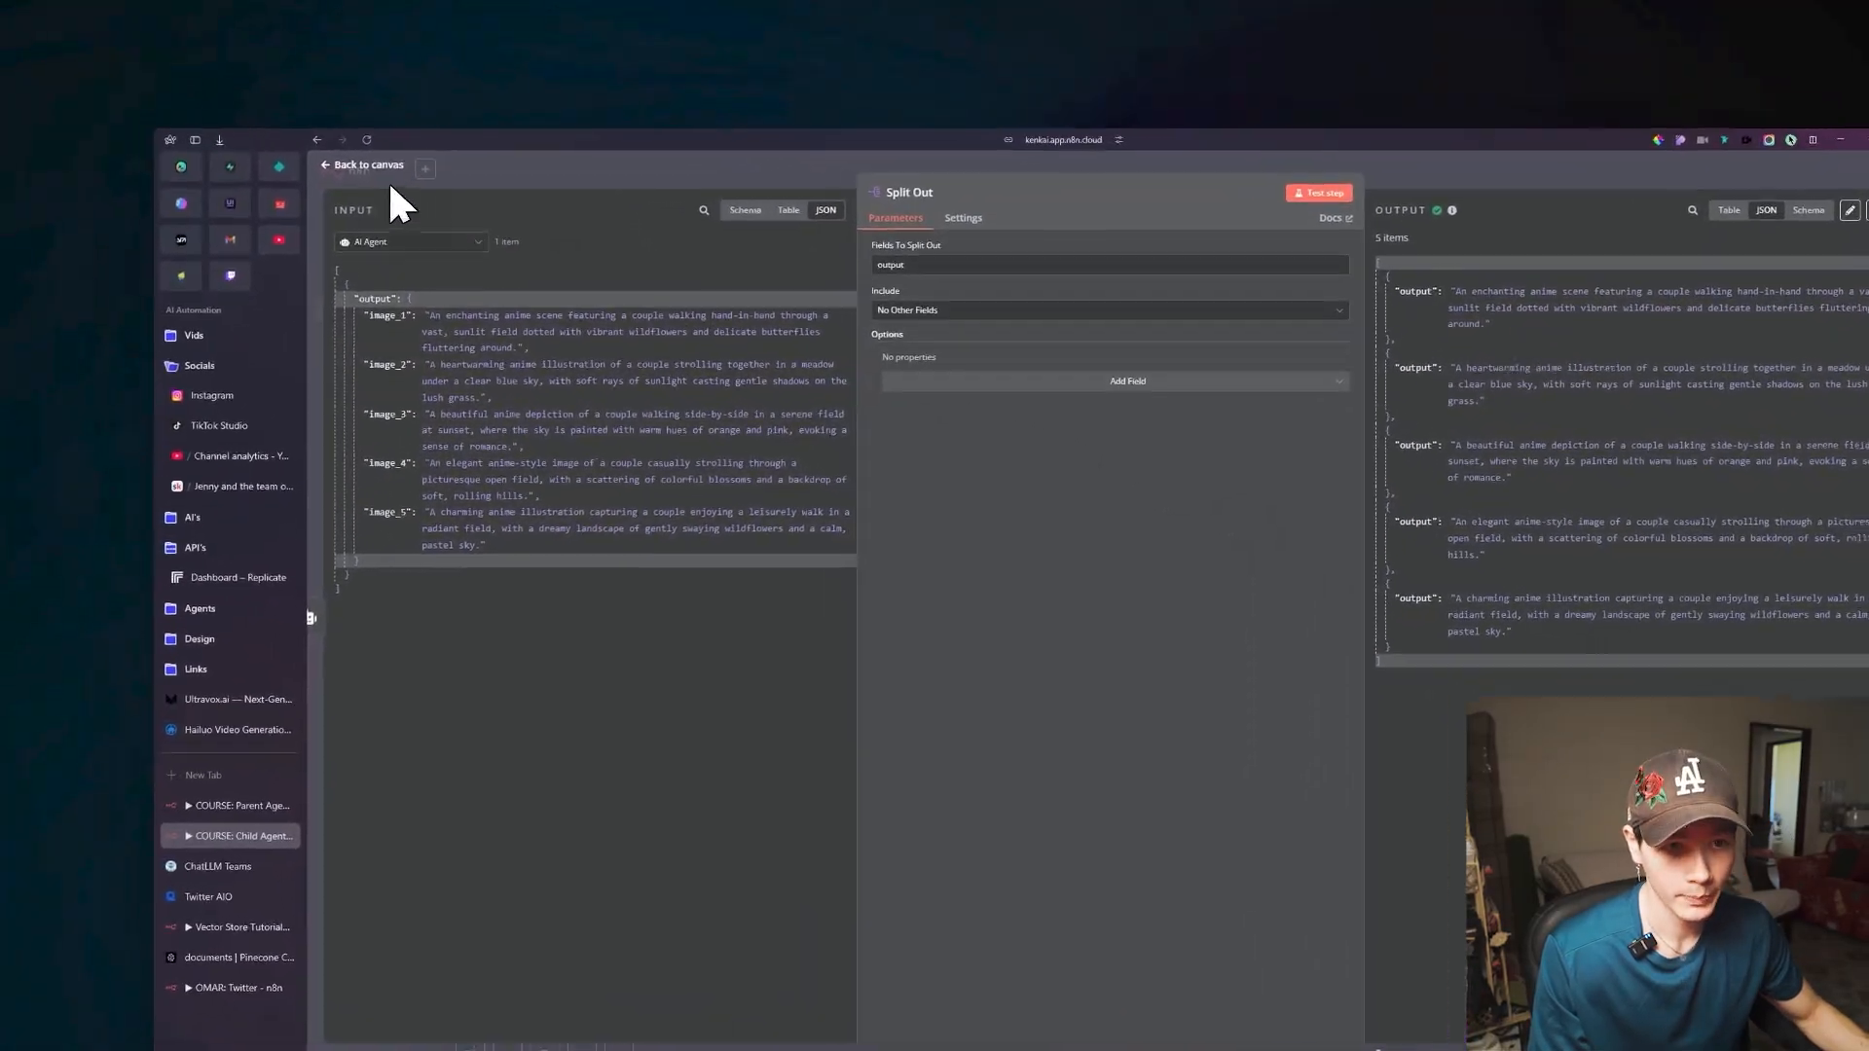
left_click(154, 125)
Add a Loop Over Items node after Split Out, test it, and check its Loop Branch output.
left_click_drag(1579, 551, 1244, 572)
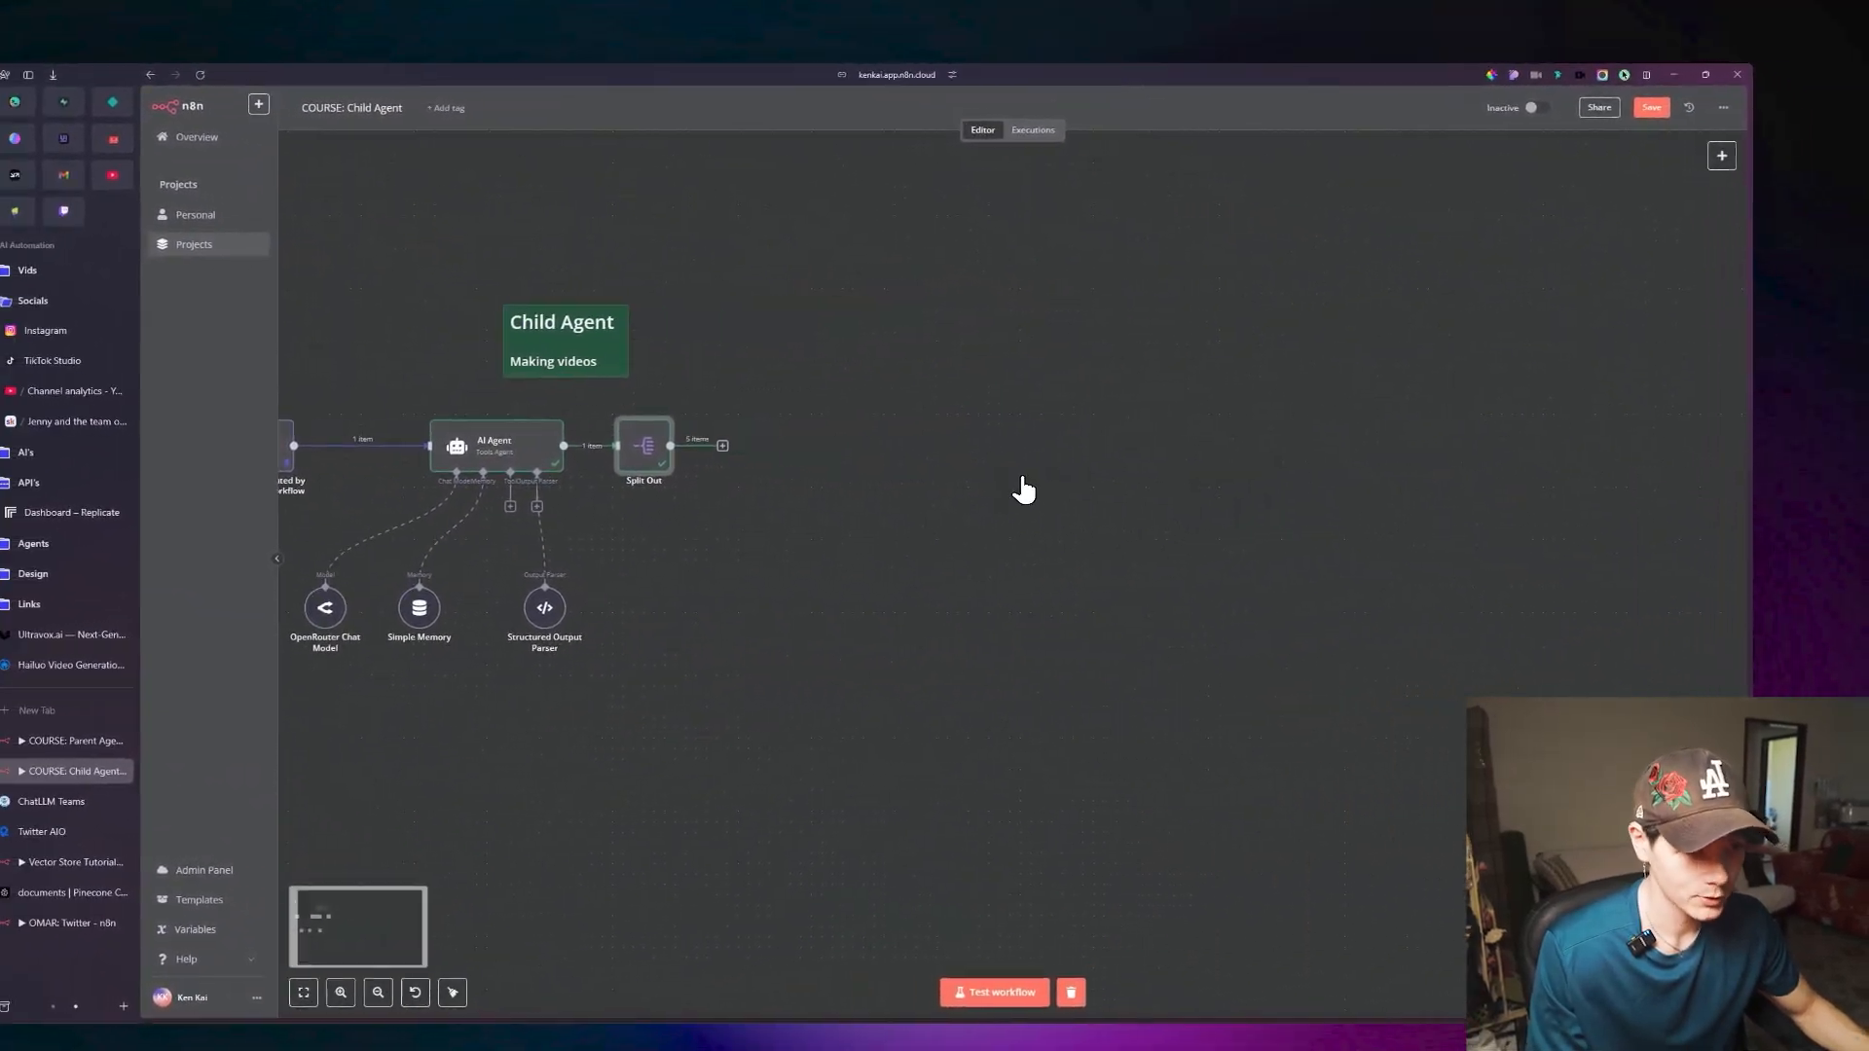
left_click(797, 453)
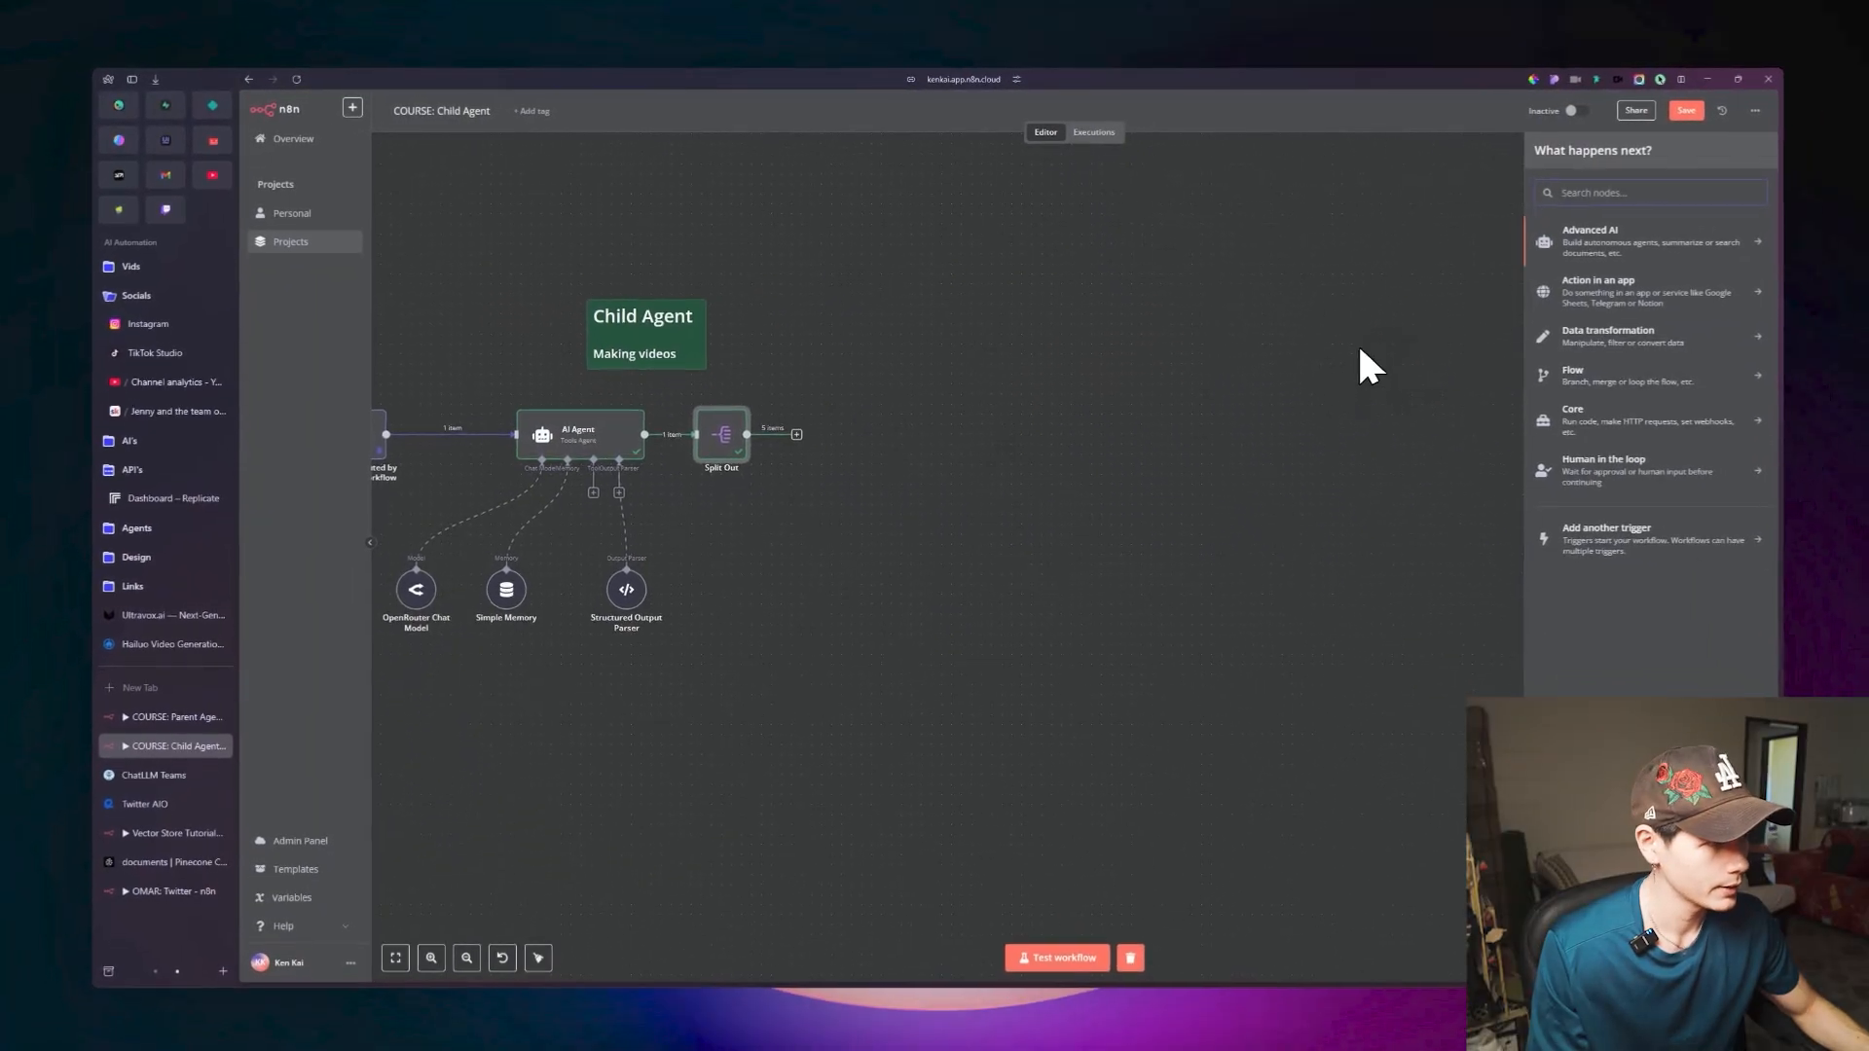
type("loop")
left_click(1543, 232)
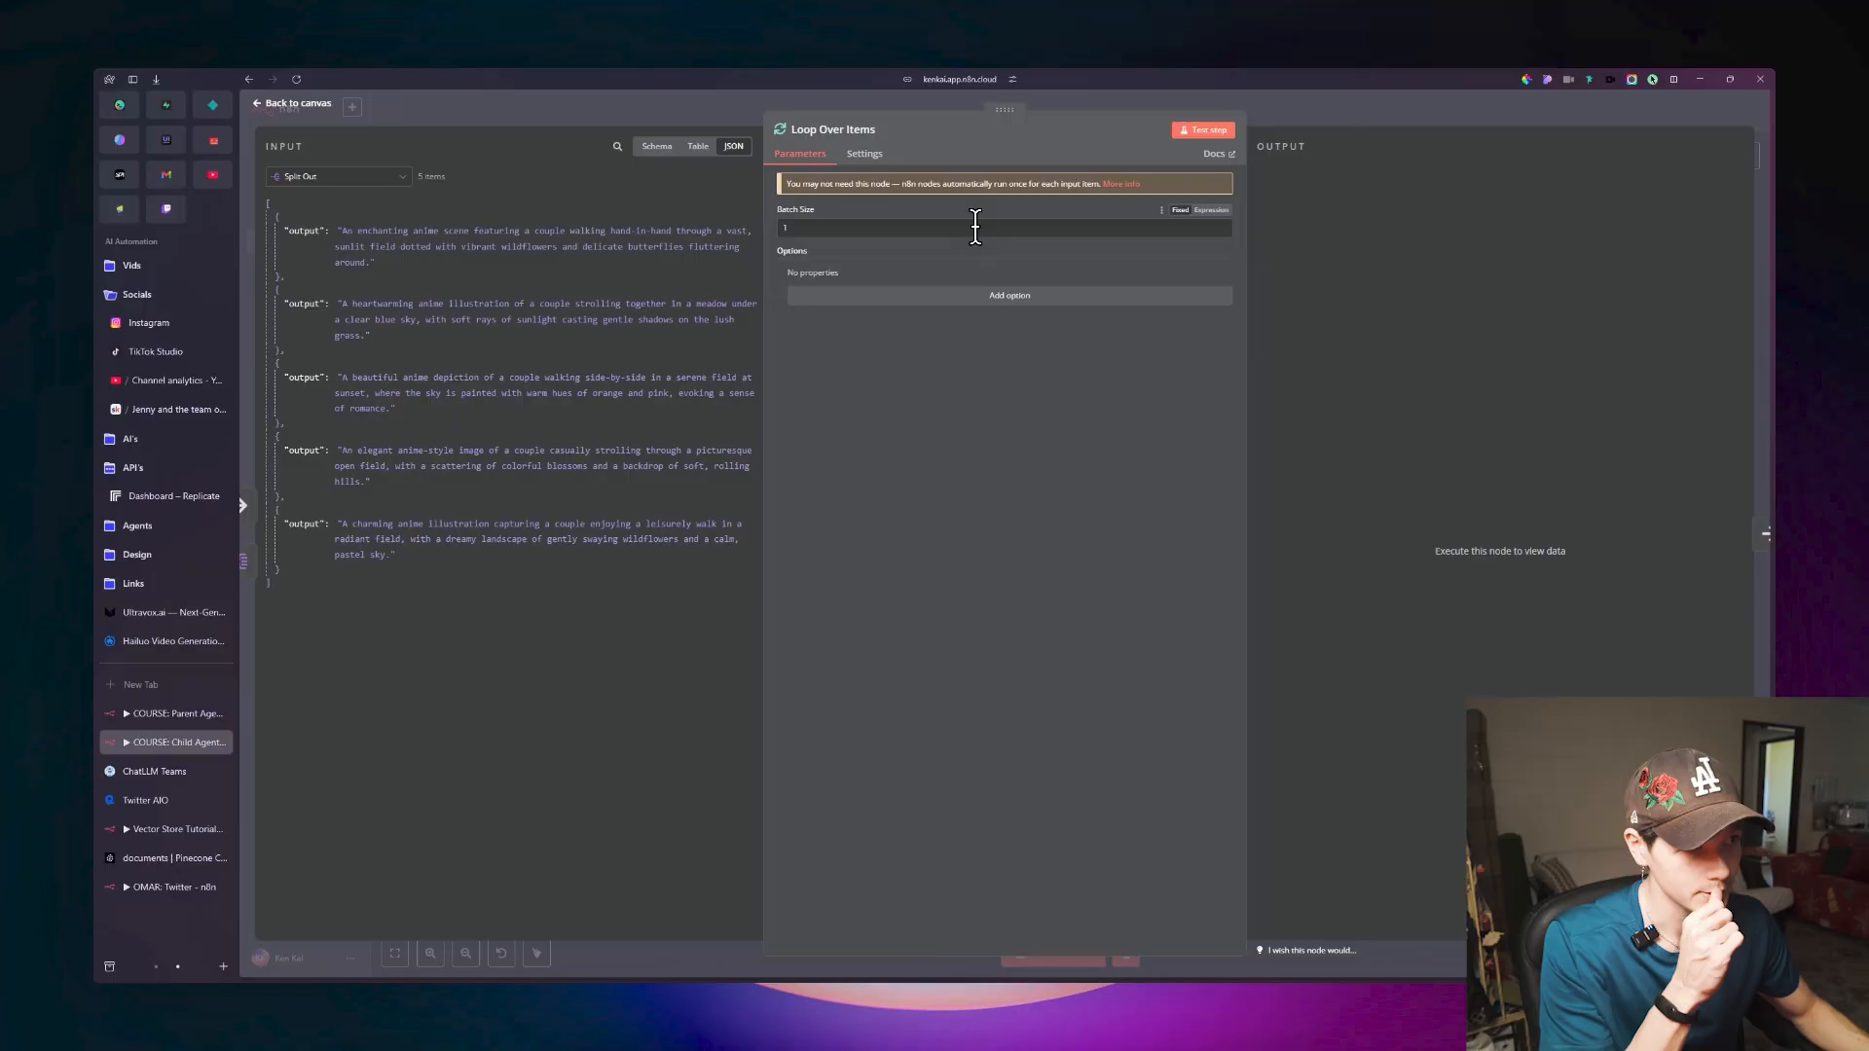
left_click(1204, 131)
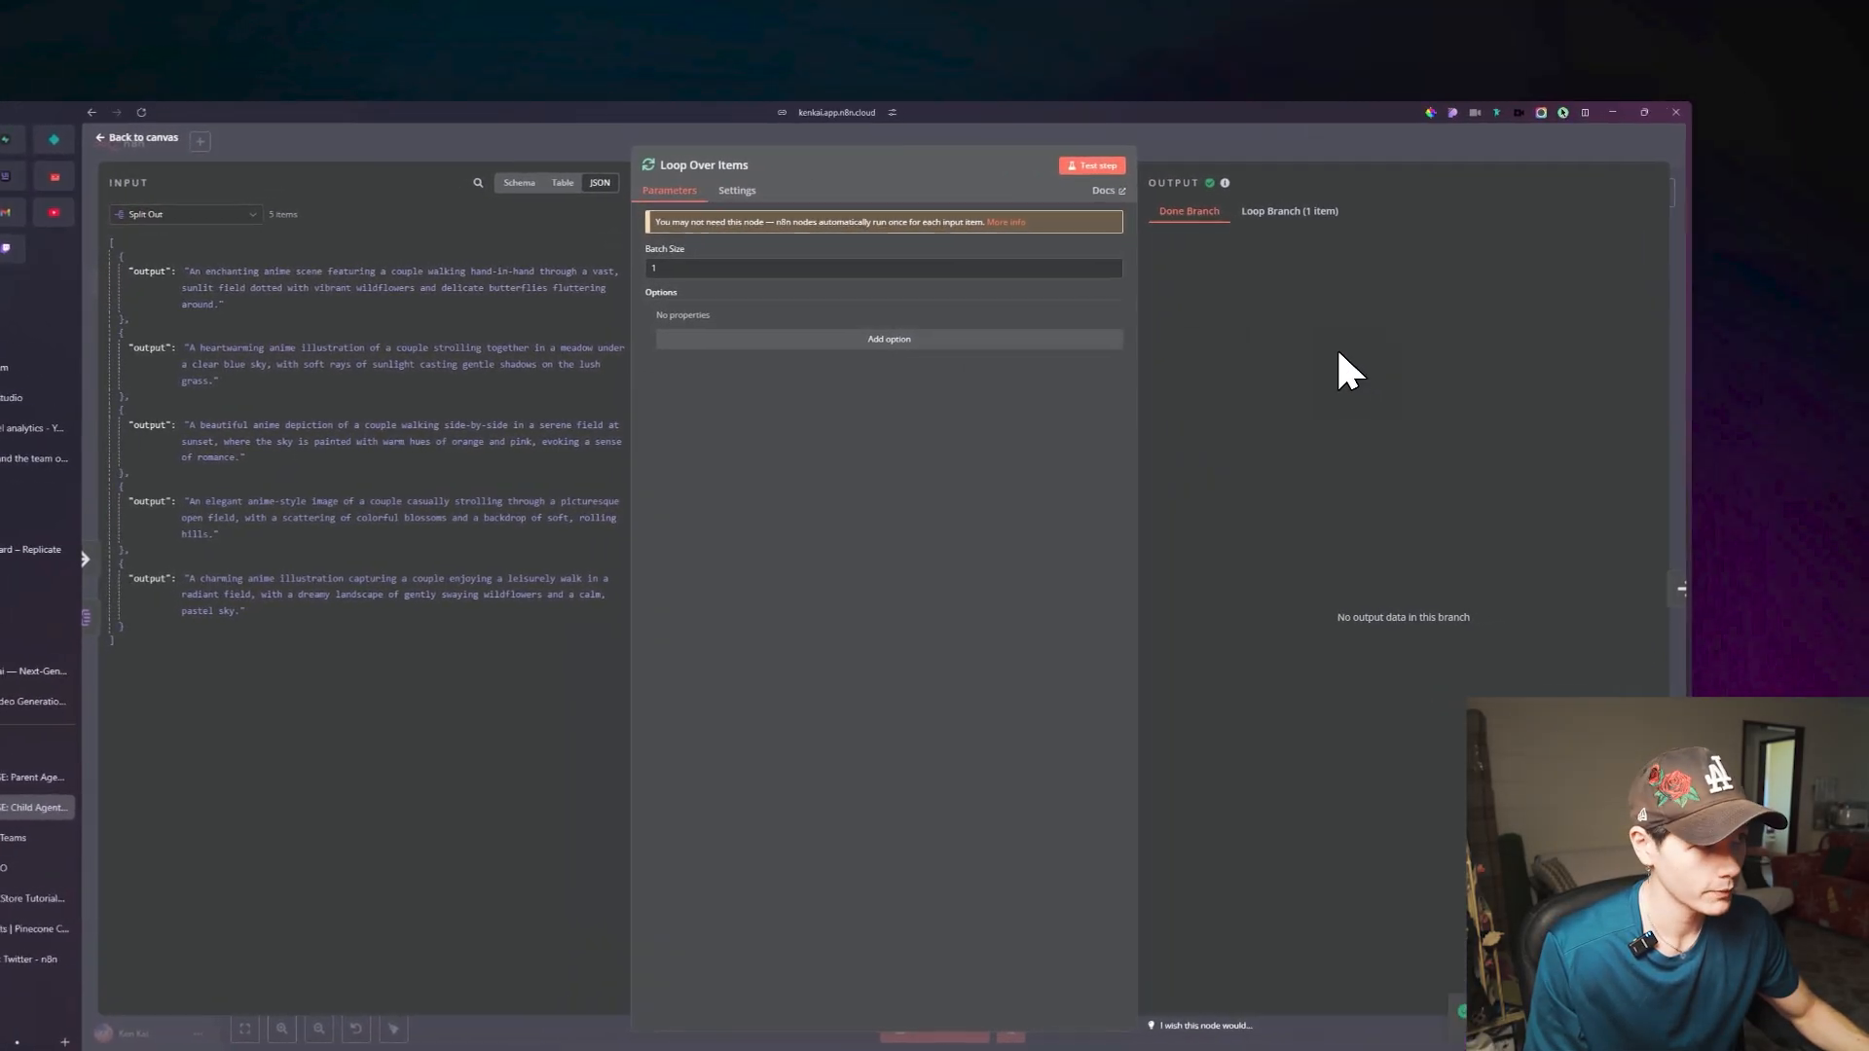
left_click(1392, 173)
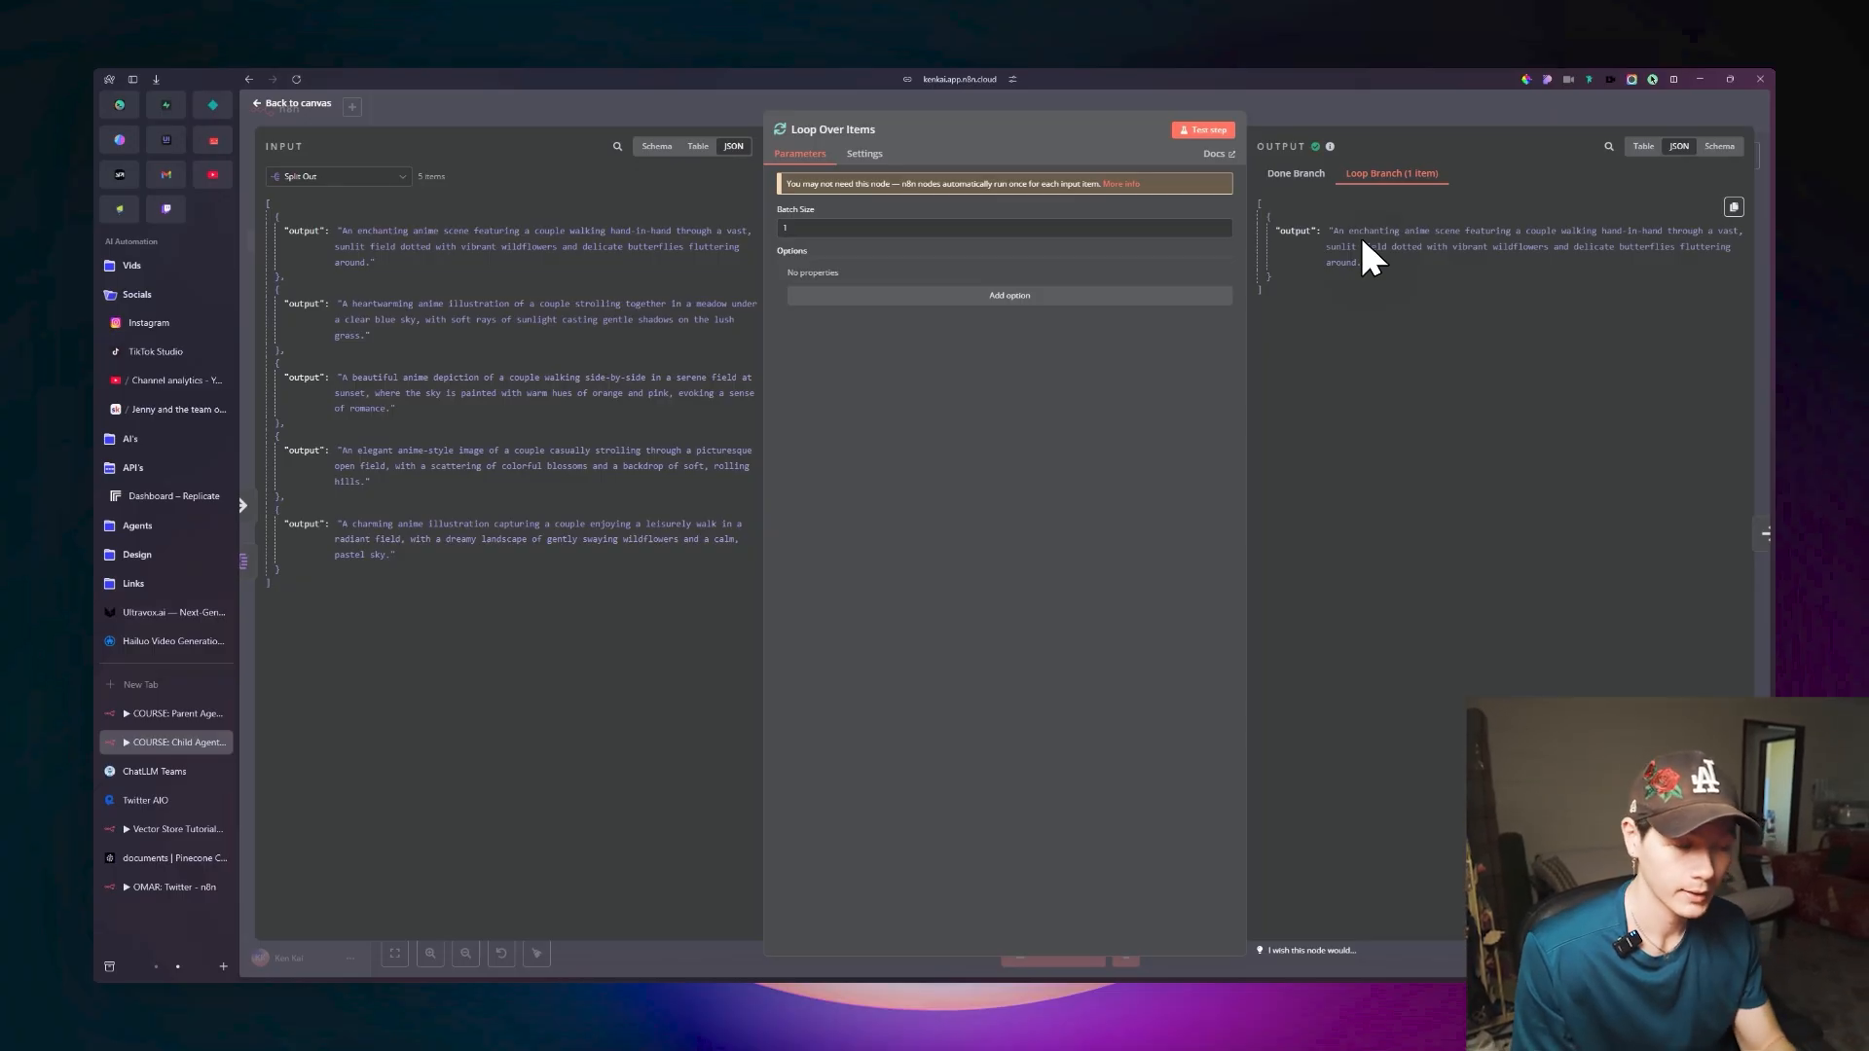
key("Escape")
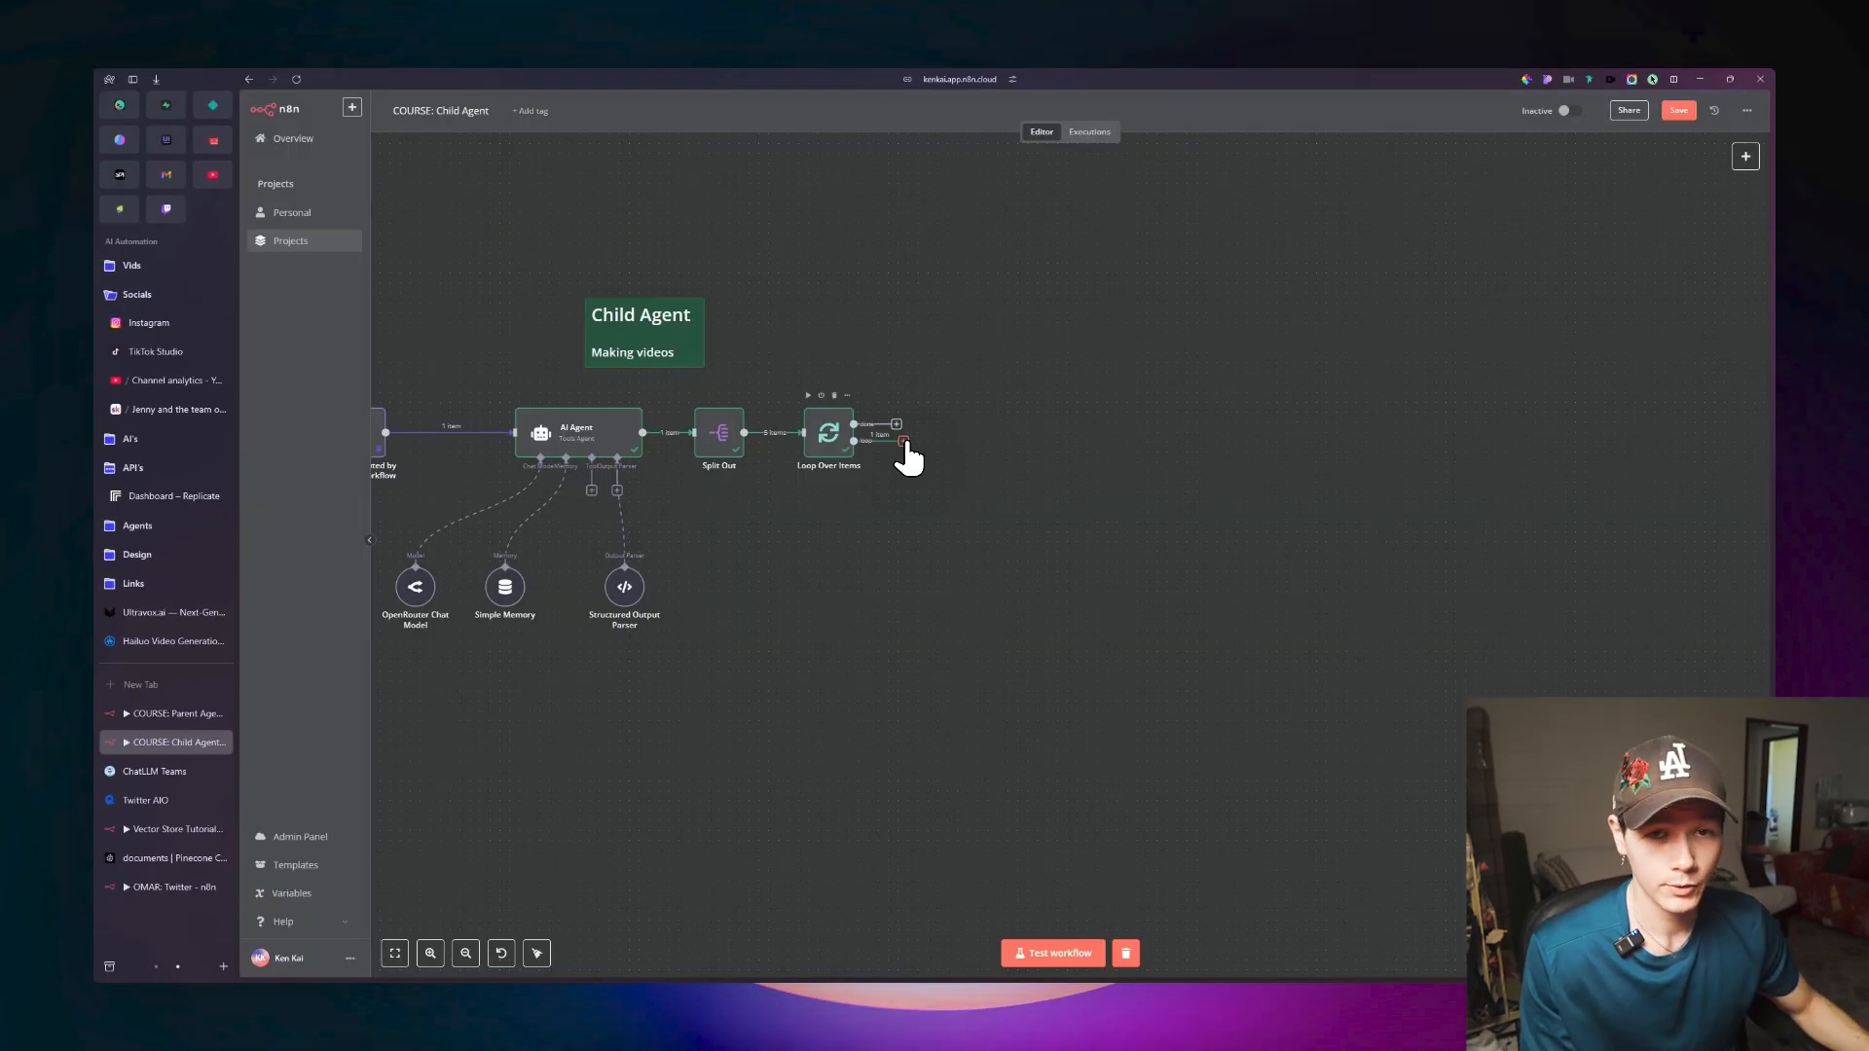
Add an HTTP Request node to the loop branch of Loop Over Items and connect its output back to Loop Over Items.
left_click(910, 460)
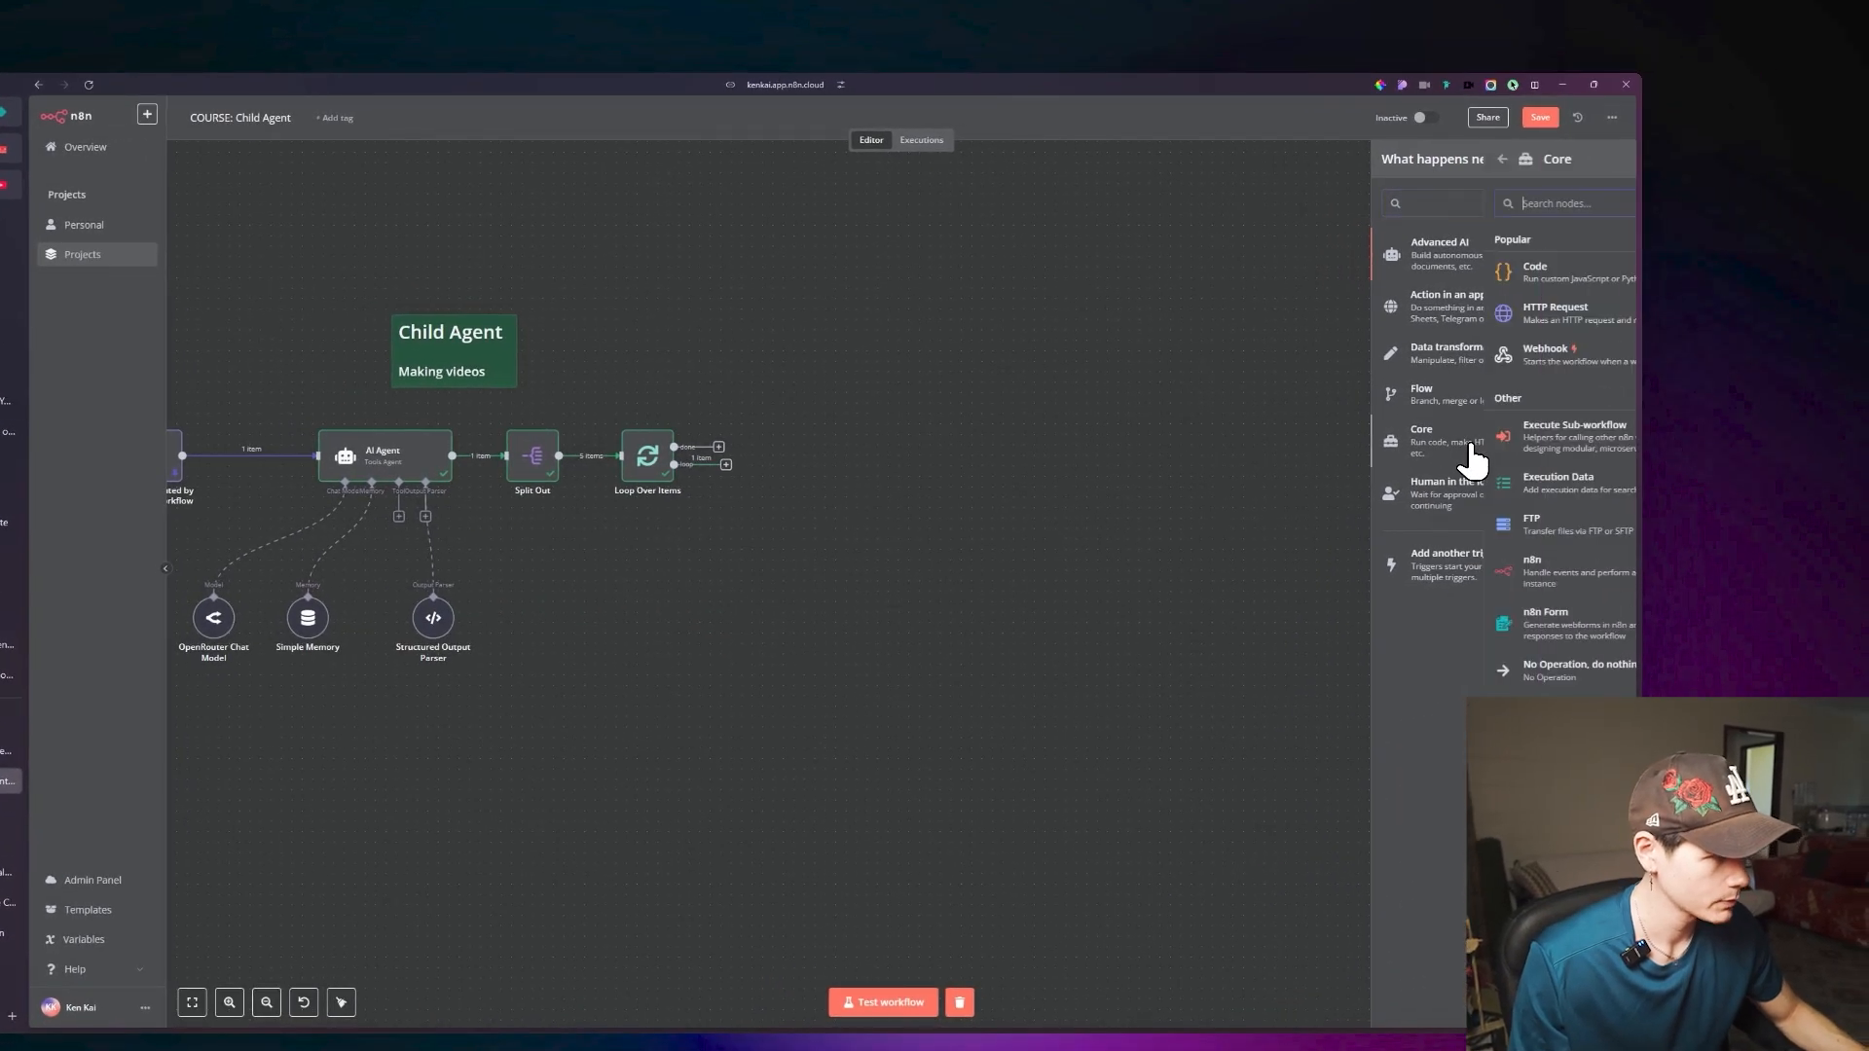
left_click(1444, 311)
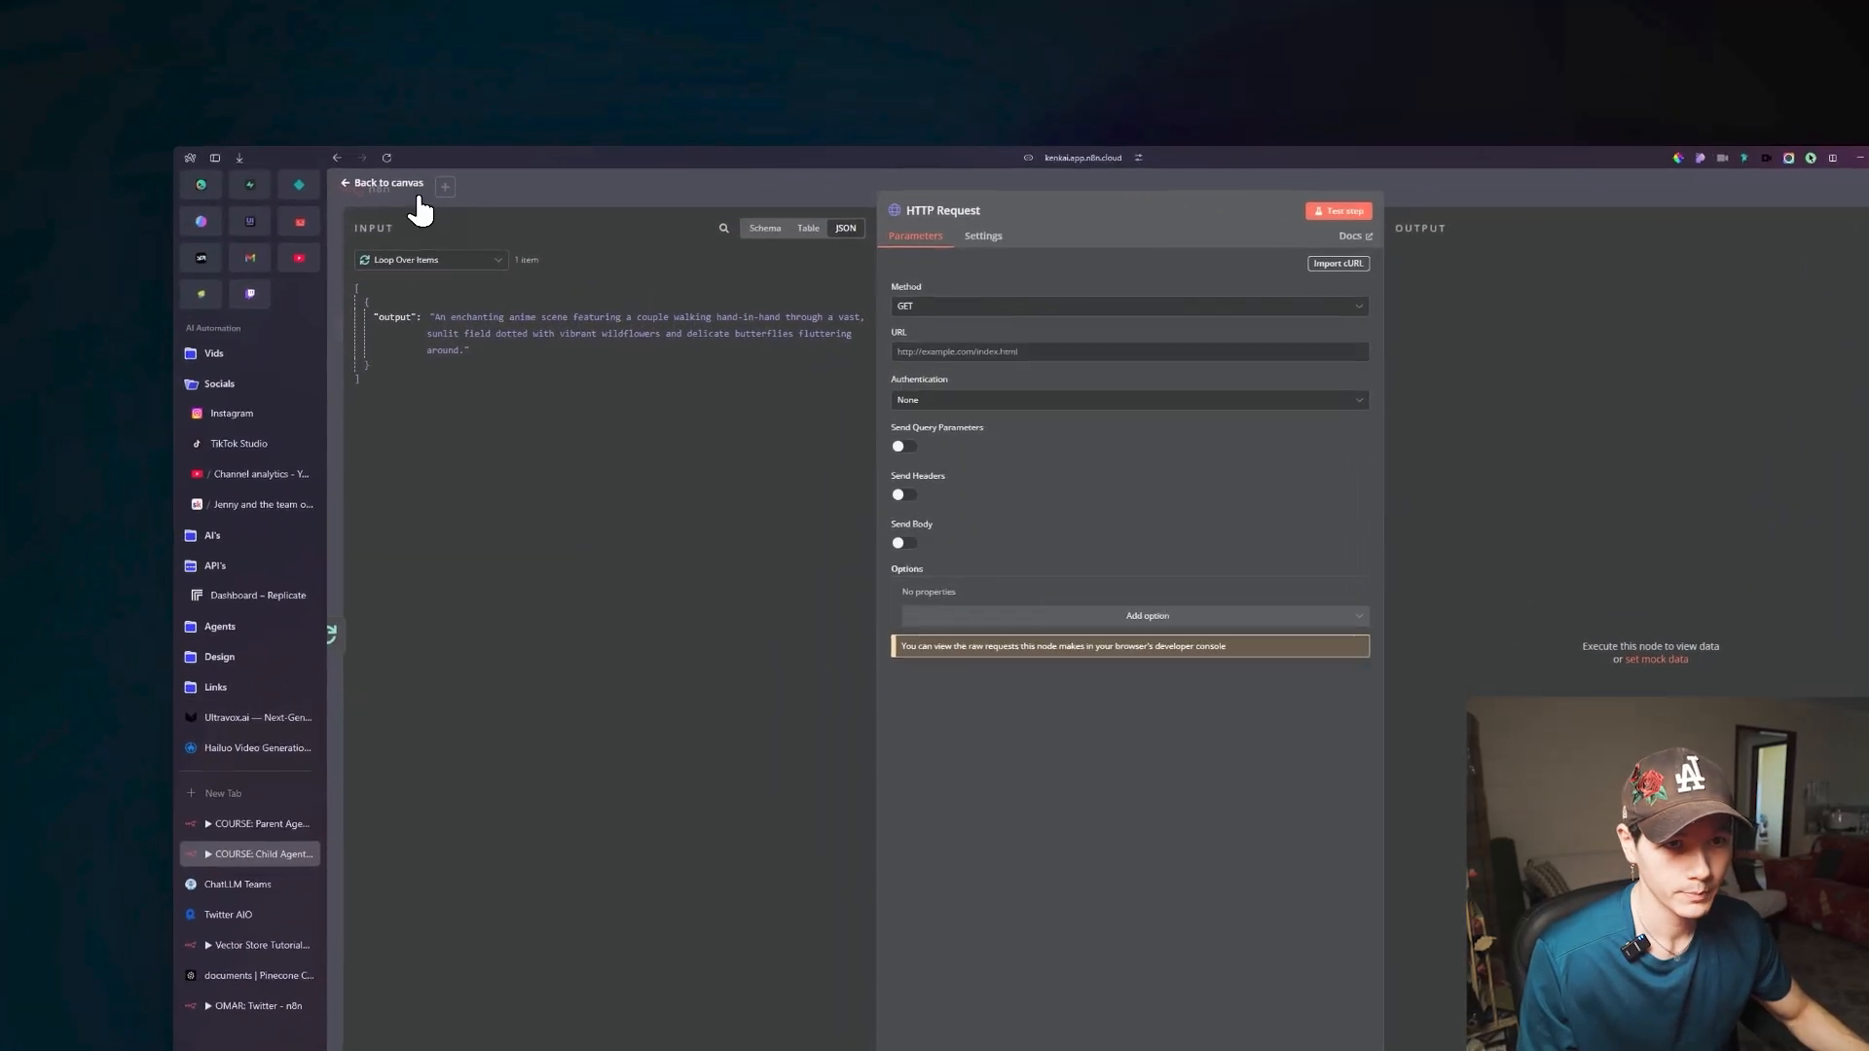
left_click(94, 135)
left_click_drag(999, 473, 994, 469)
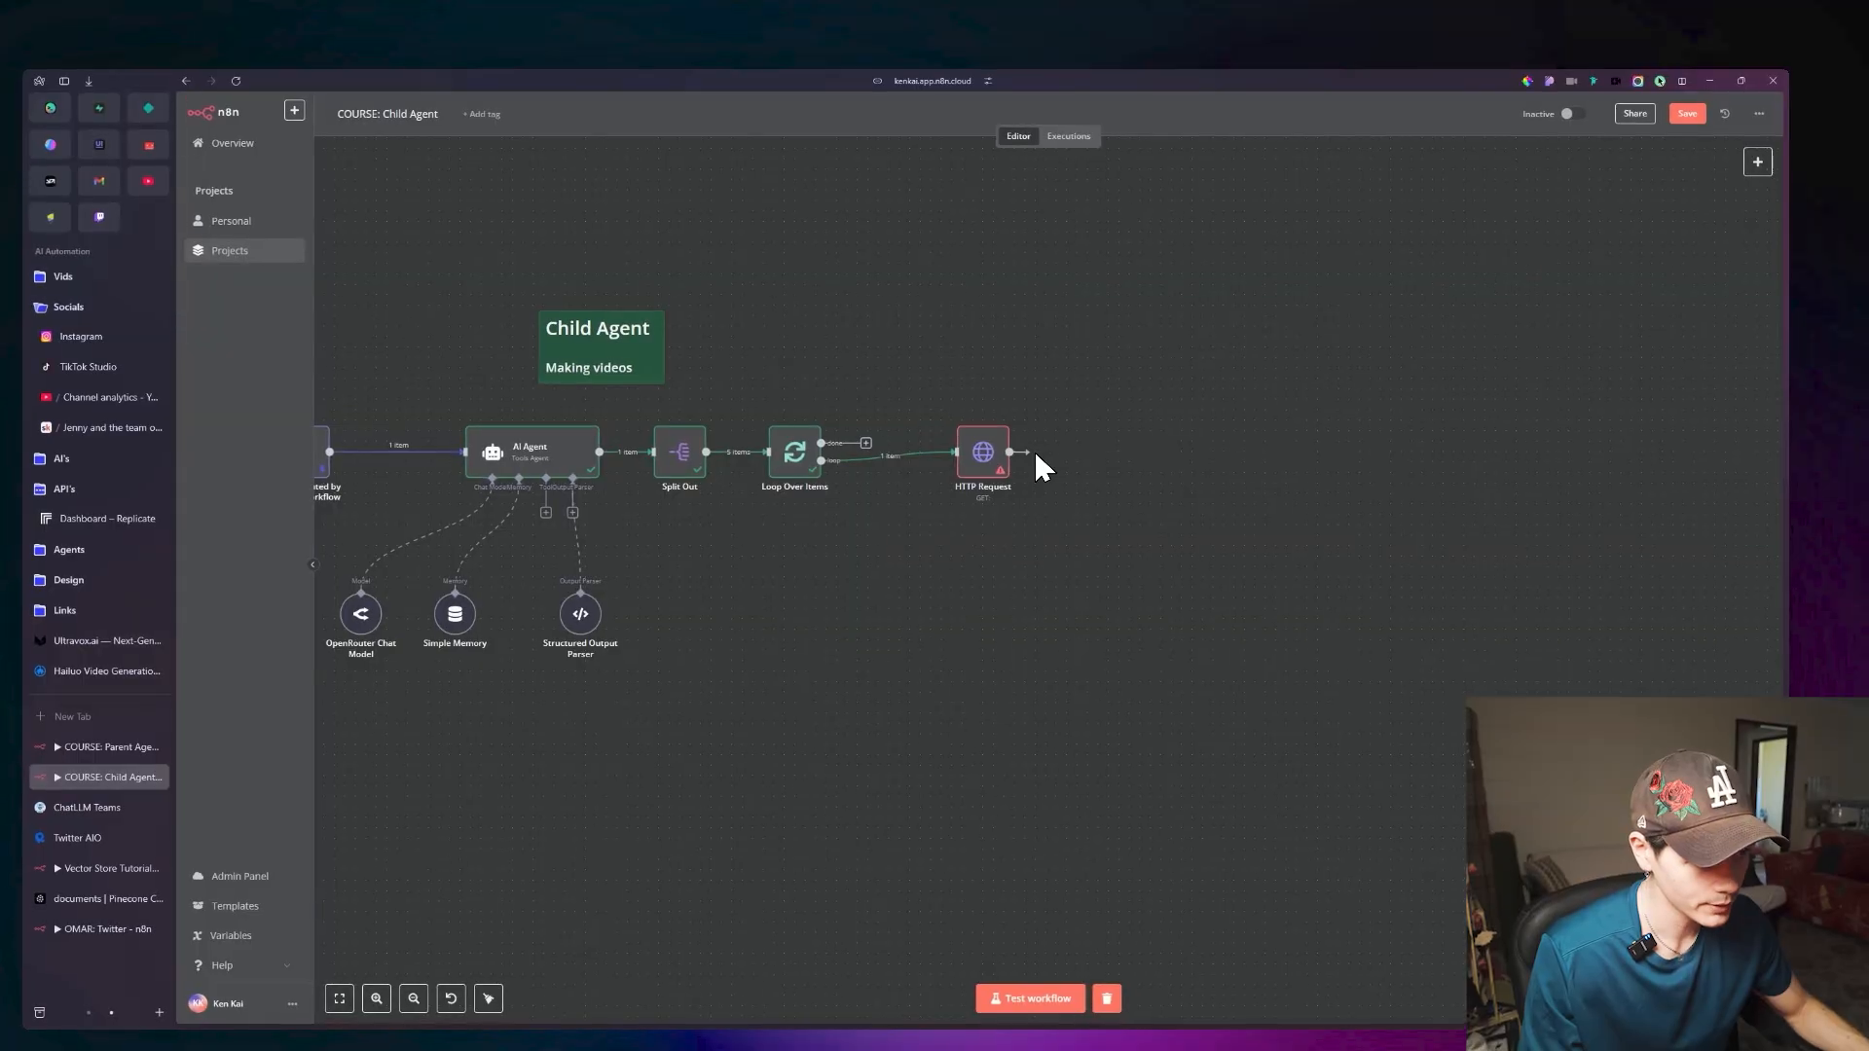
left_click_drag(1072, 459, 853, 486)
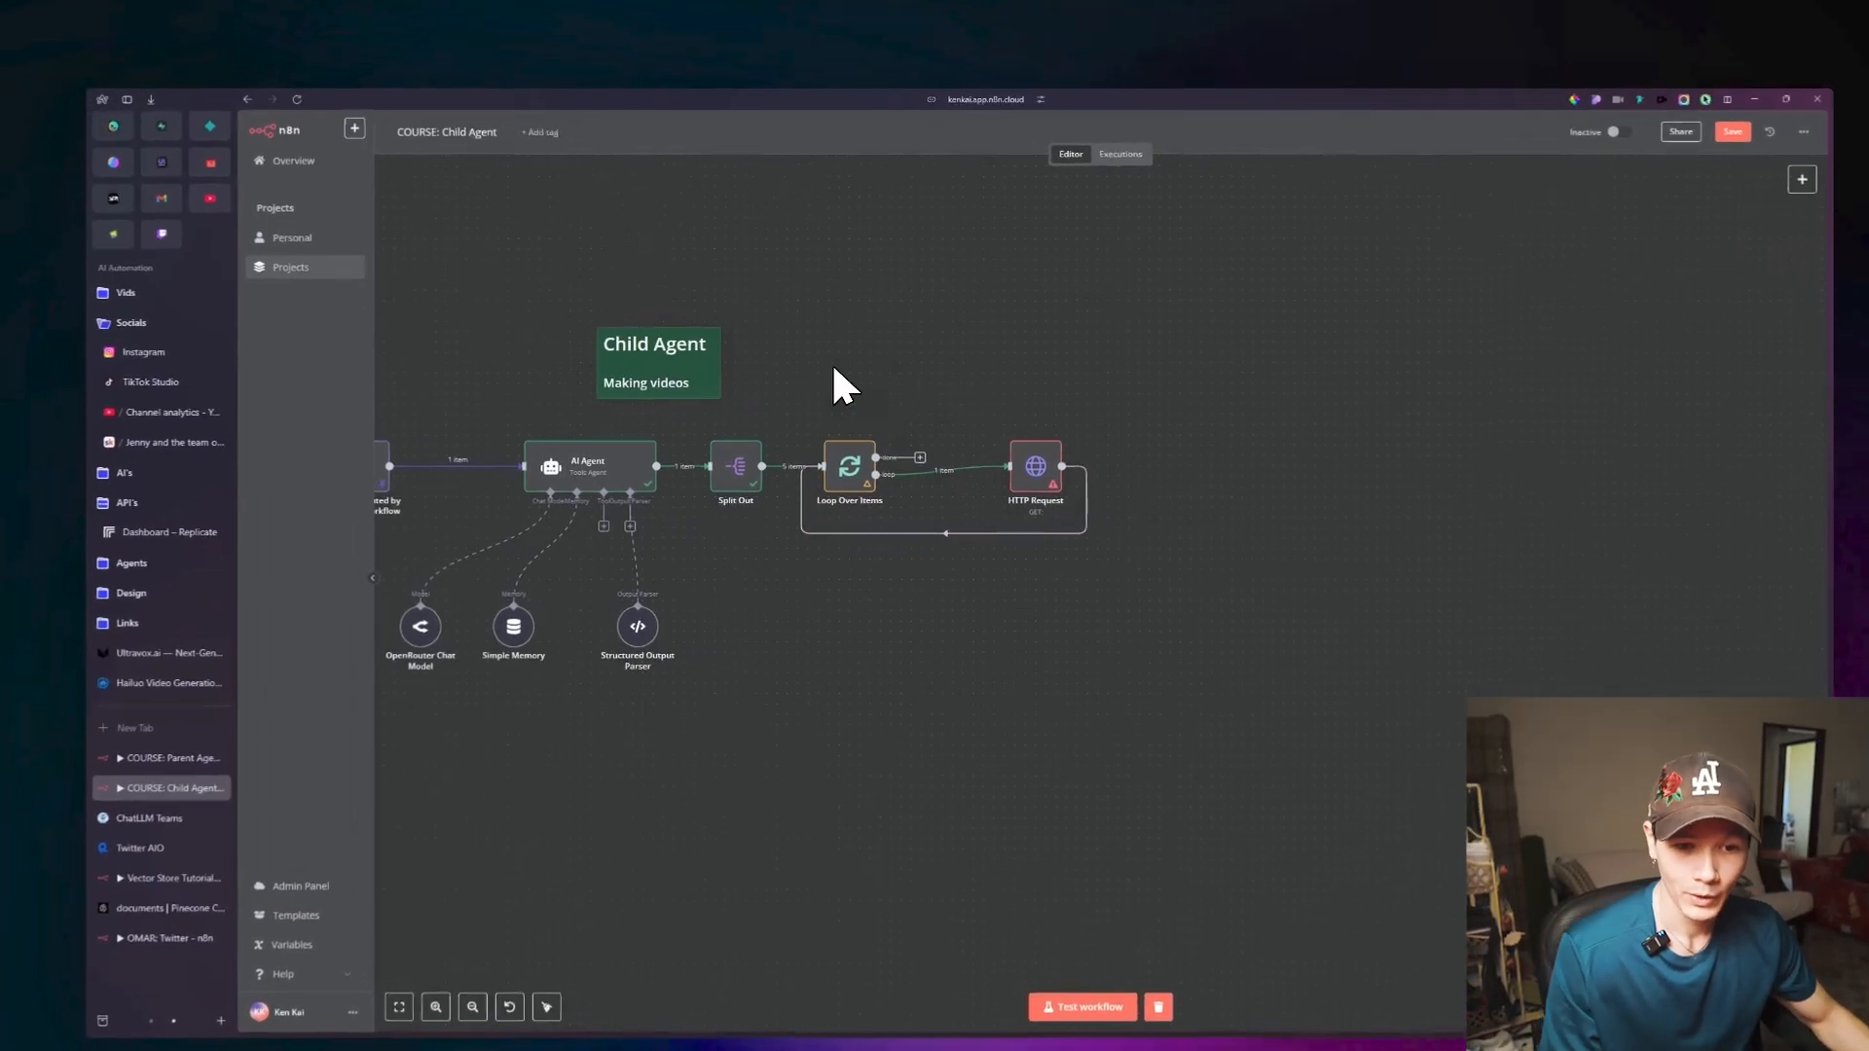
Switch to Replicate and open the Generate images collection from its Explore page.
left_click(167, 532)
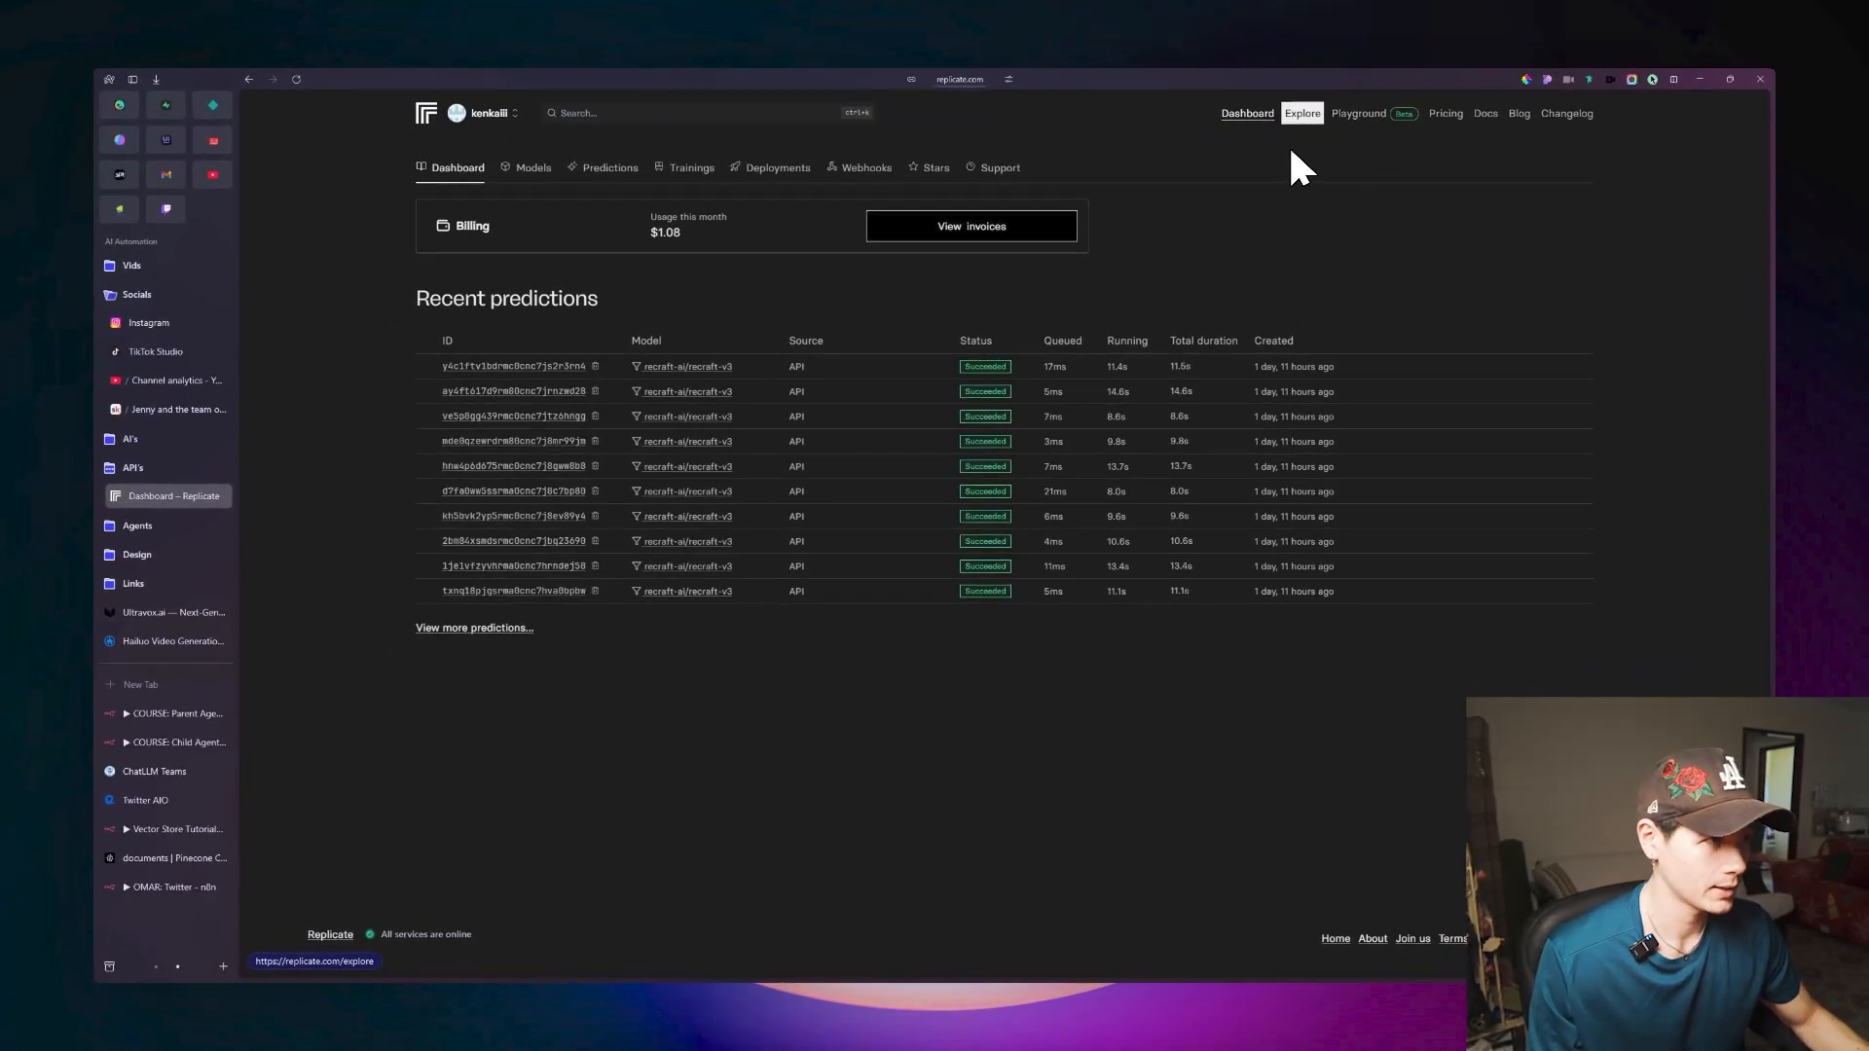
left_click(1299, 115)
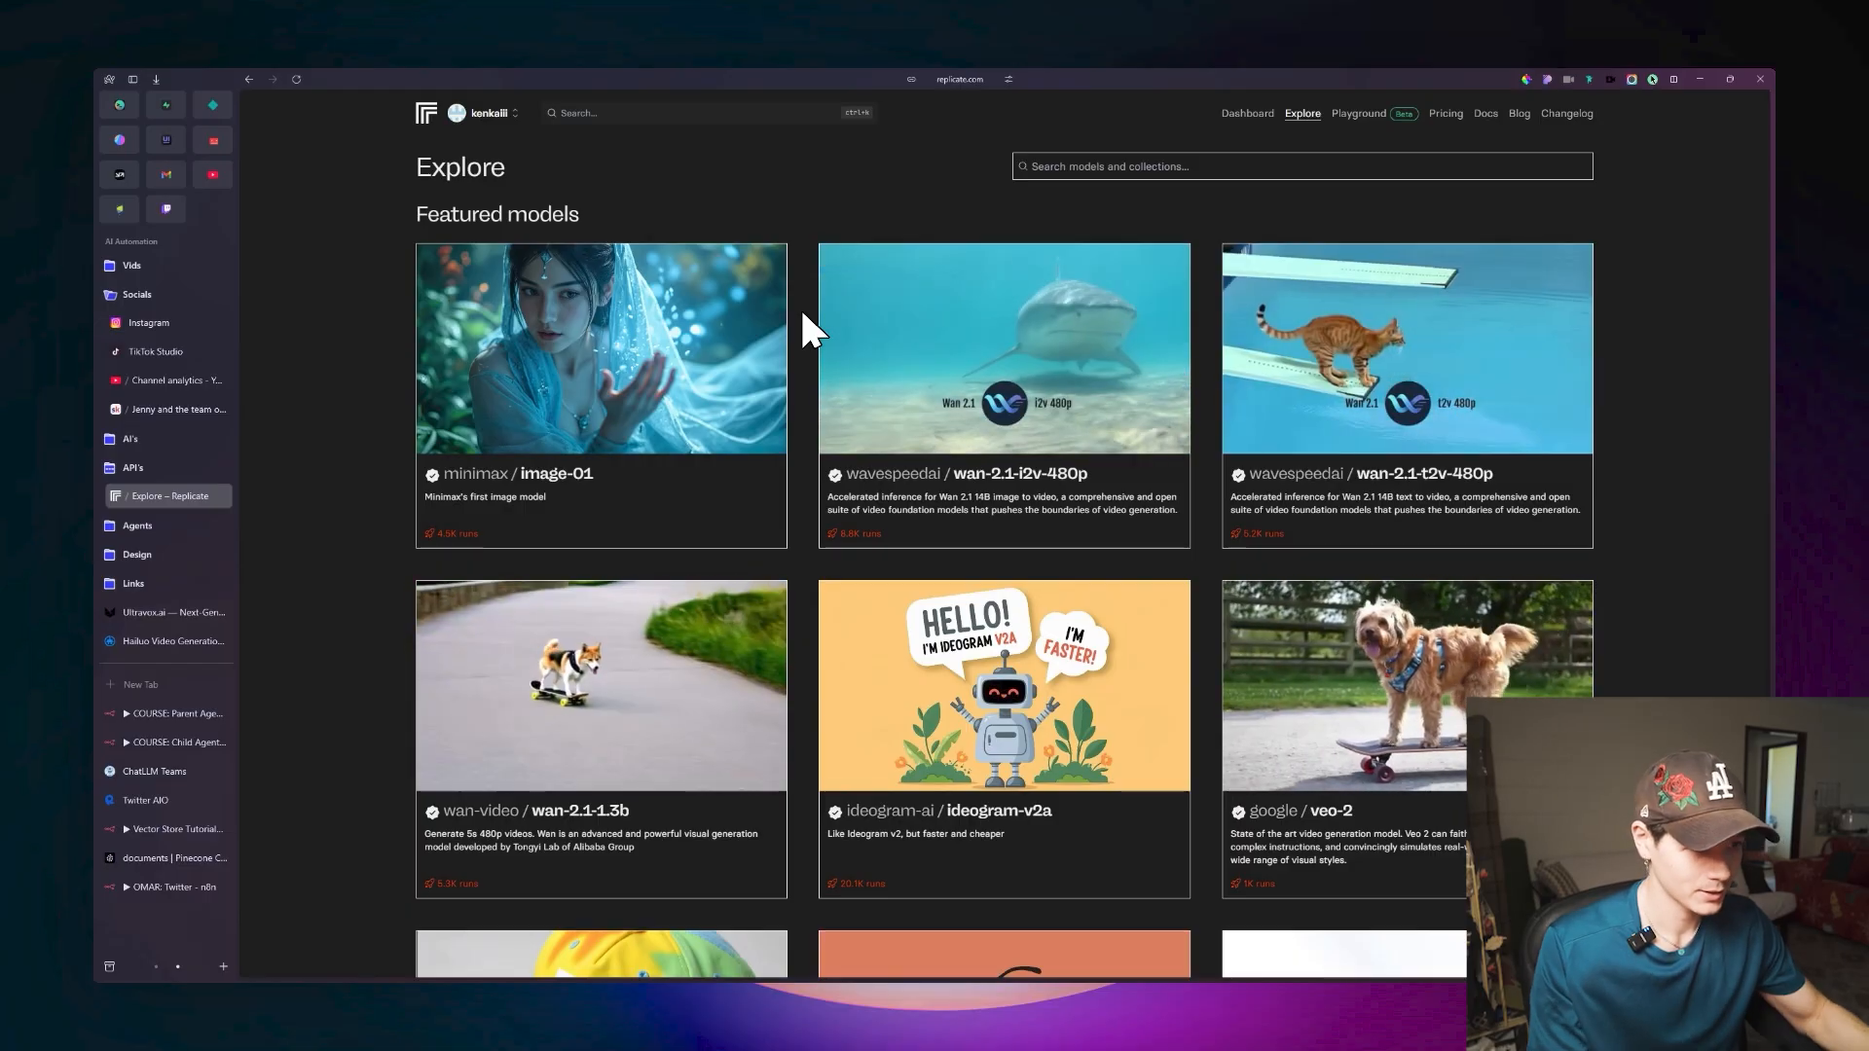
scroll(730, 438, "down", 5)
scroll(740, 438, "down", 9)
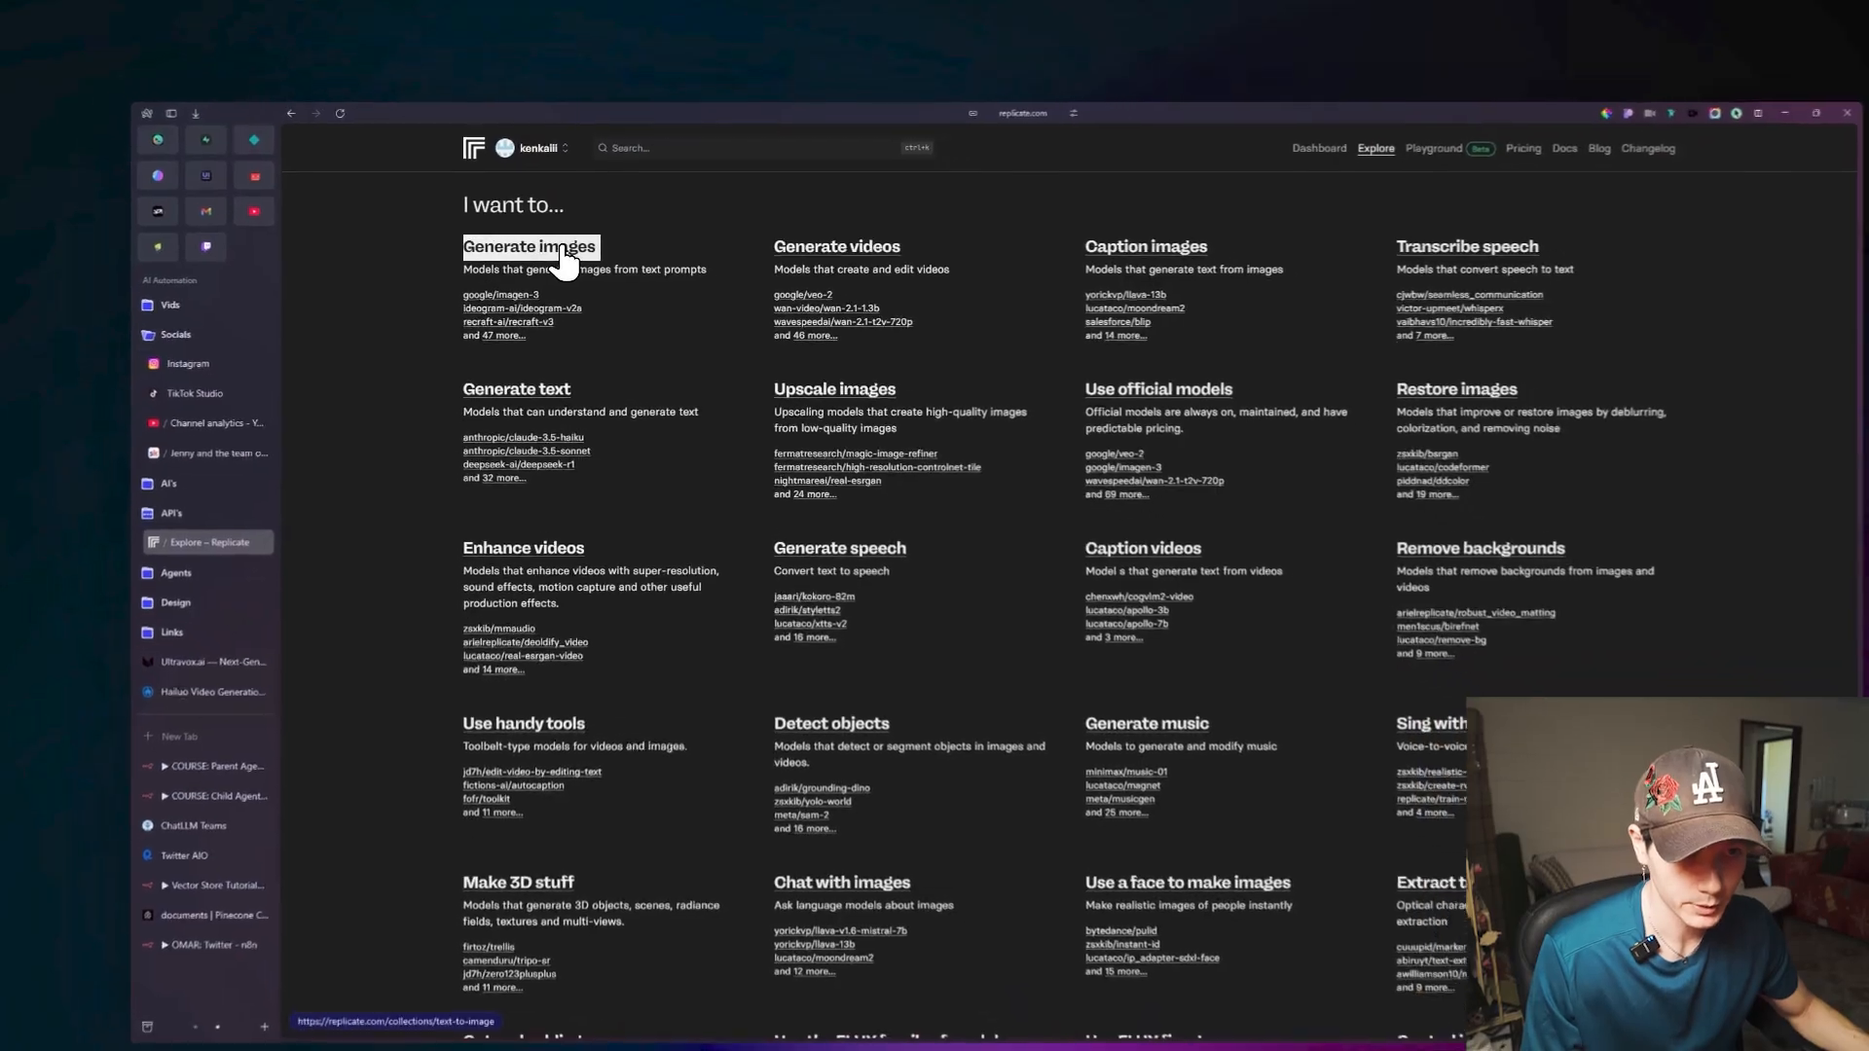
left_click(550, 250)
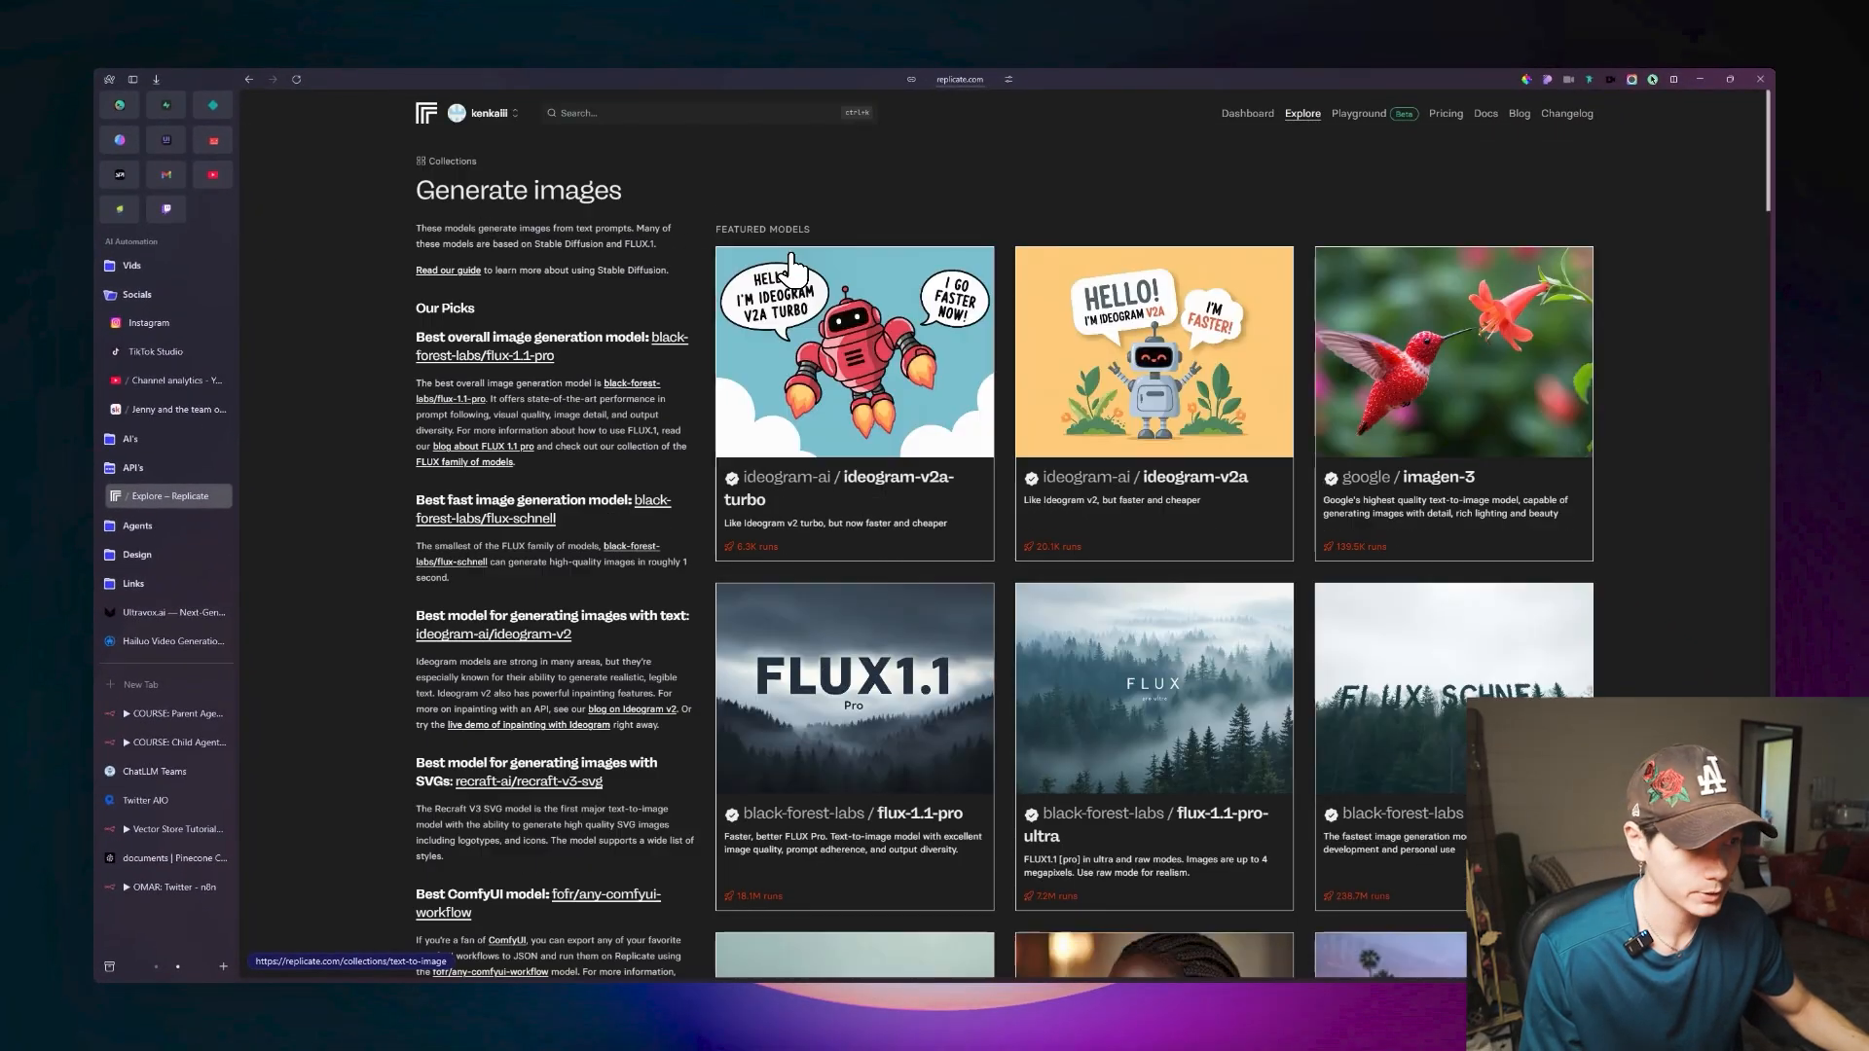
Browse the featured image generation models and open recraft-ai/recraft-v3.
scroll(834, 263, "down", 4)
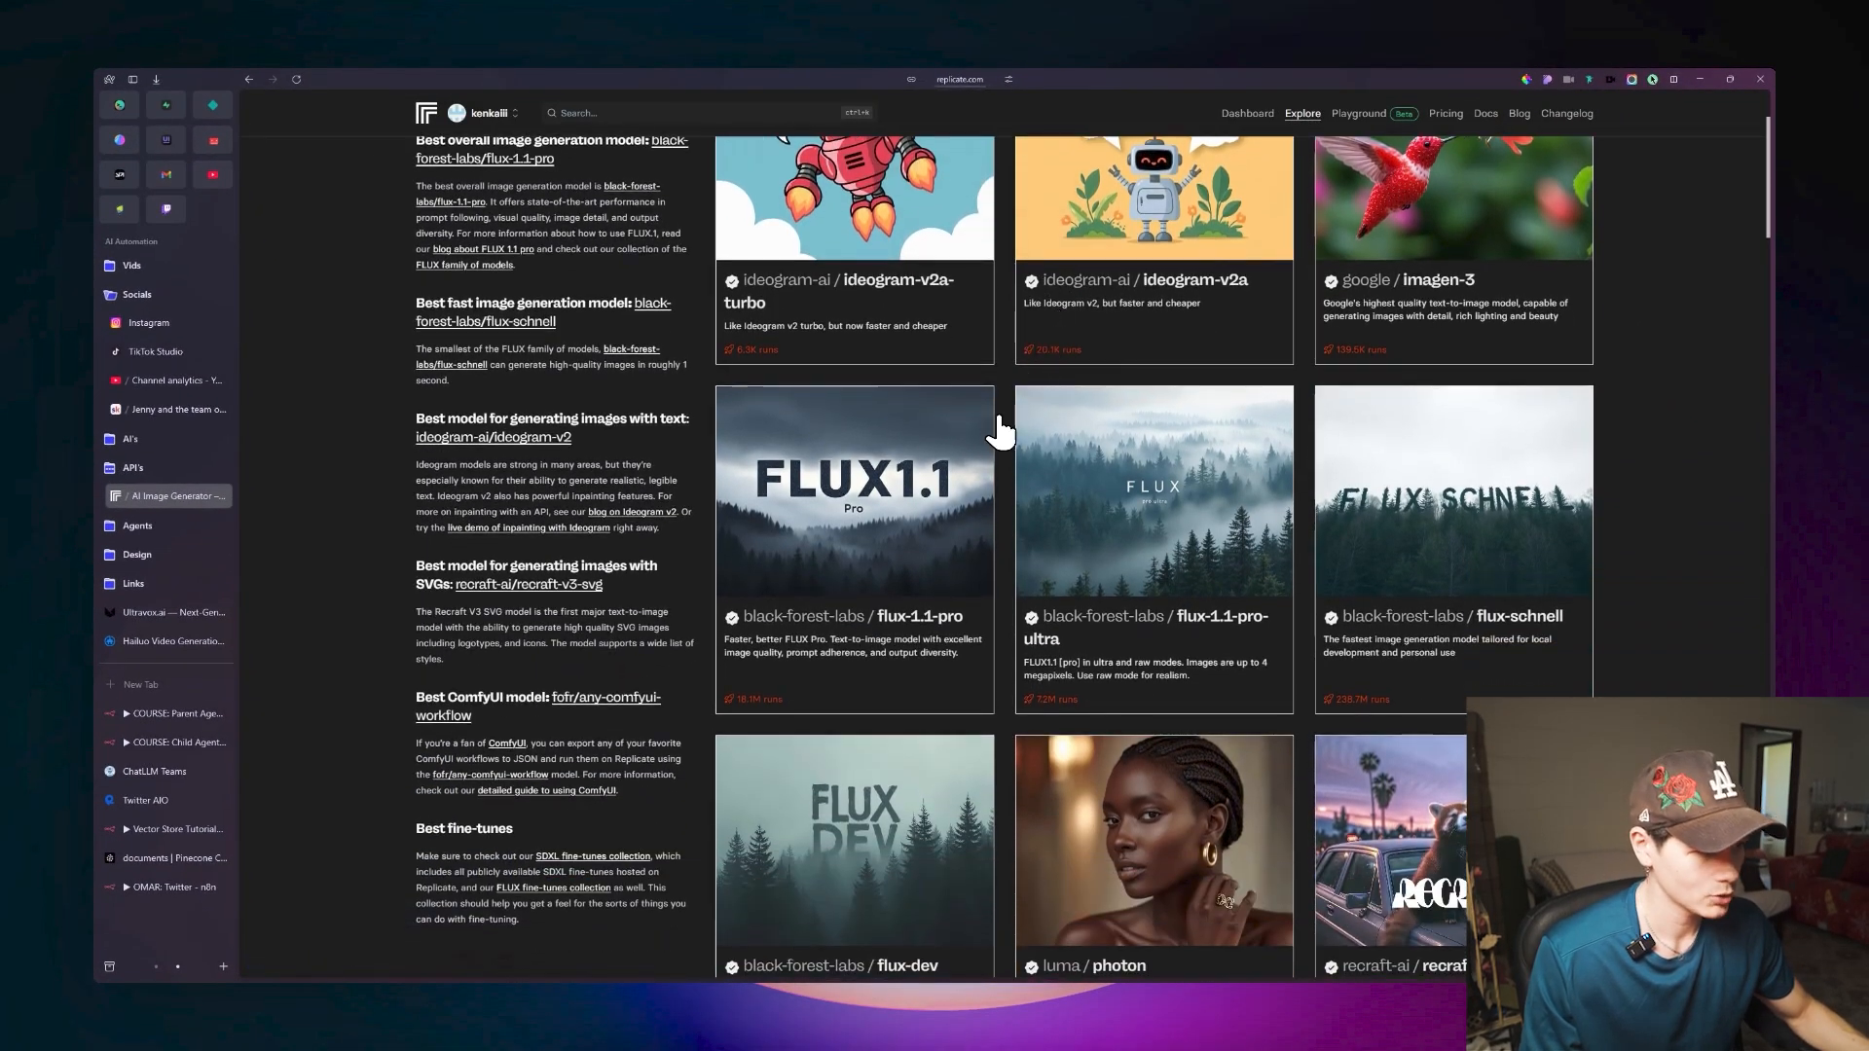
scroll(957, 492, "down", 3)
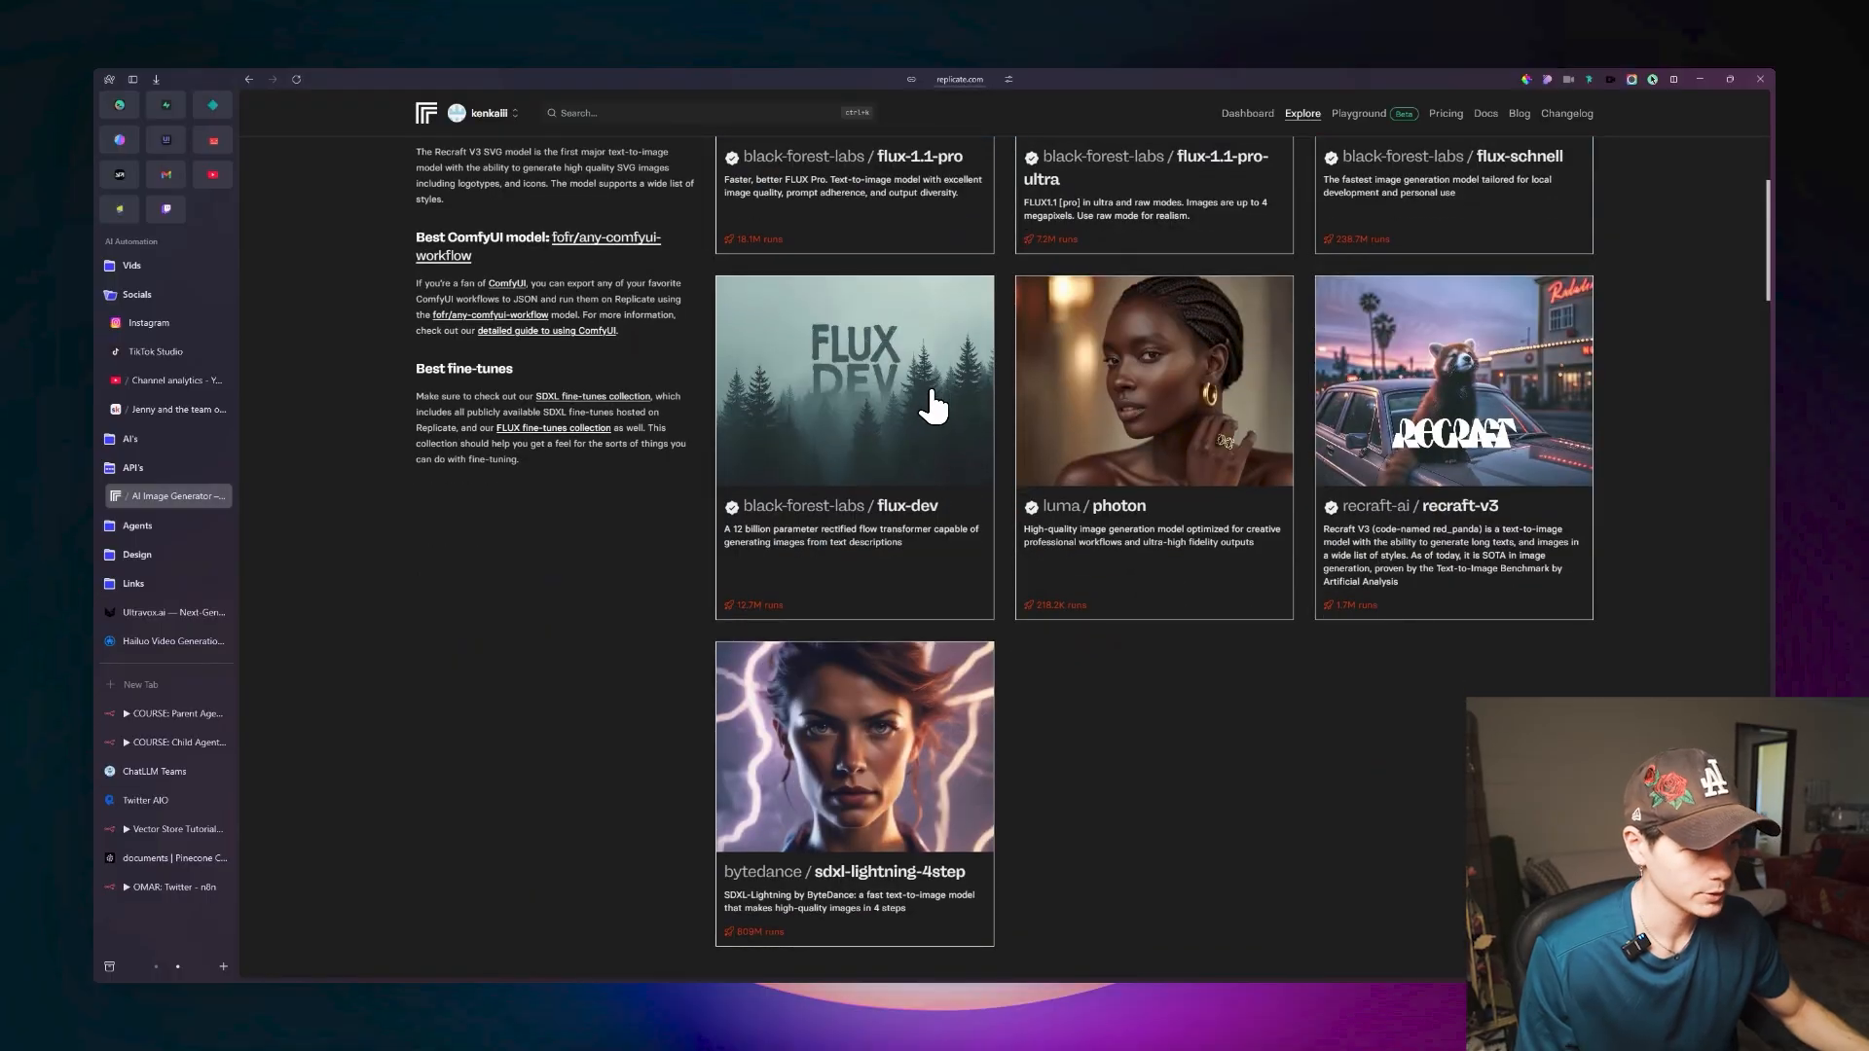
scroll(932, 407, "up", 1)
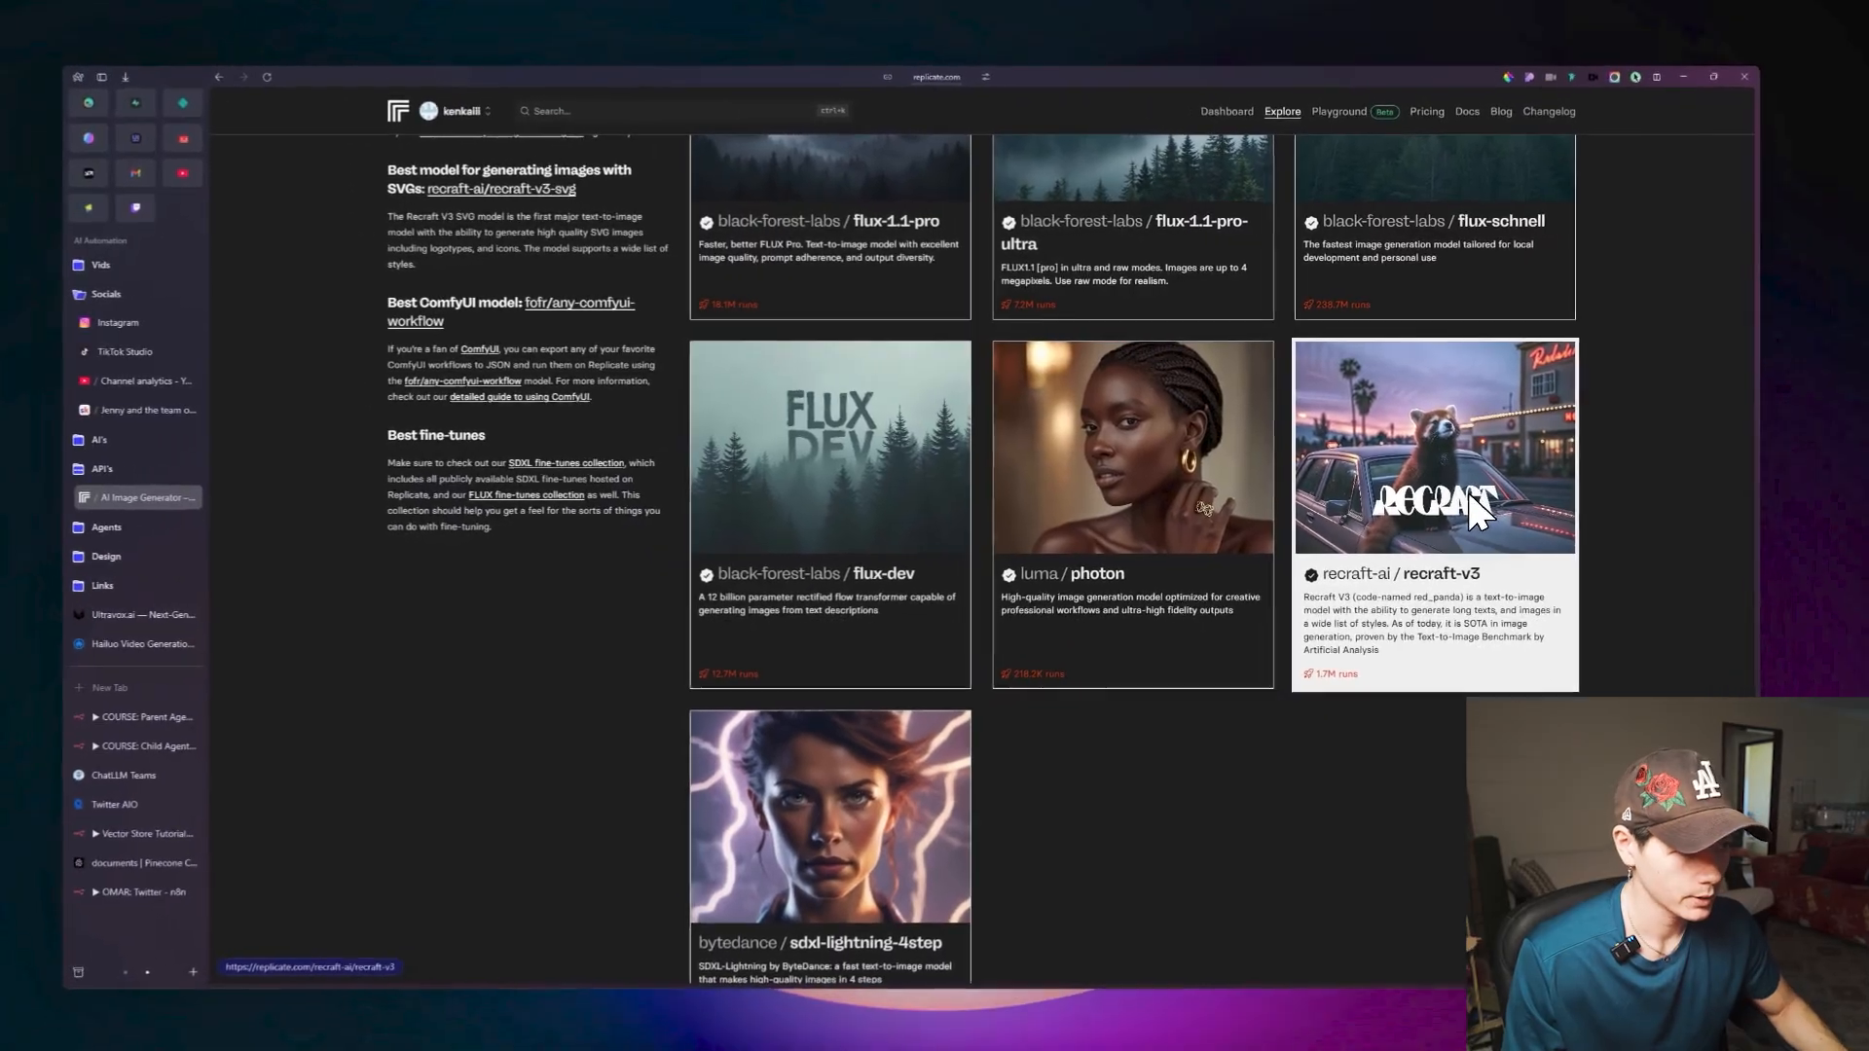
left_click(1477, 508)
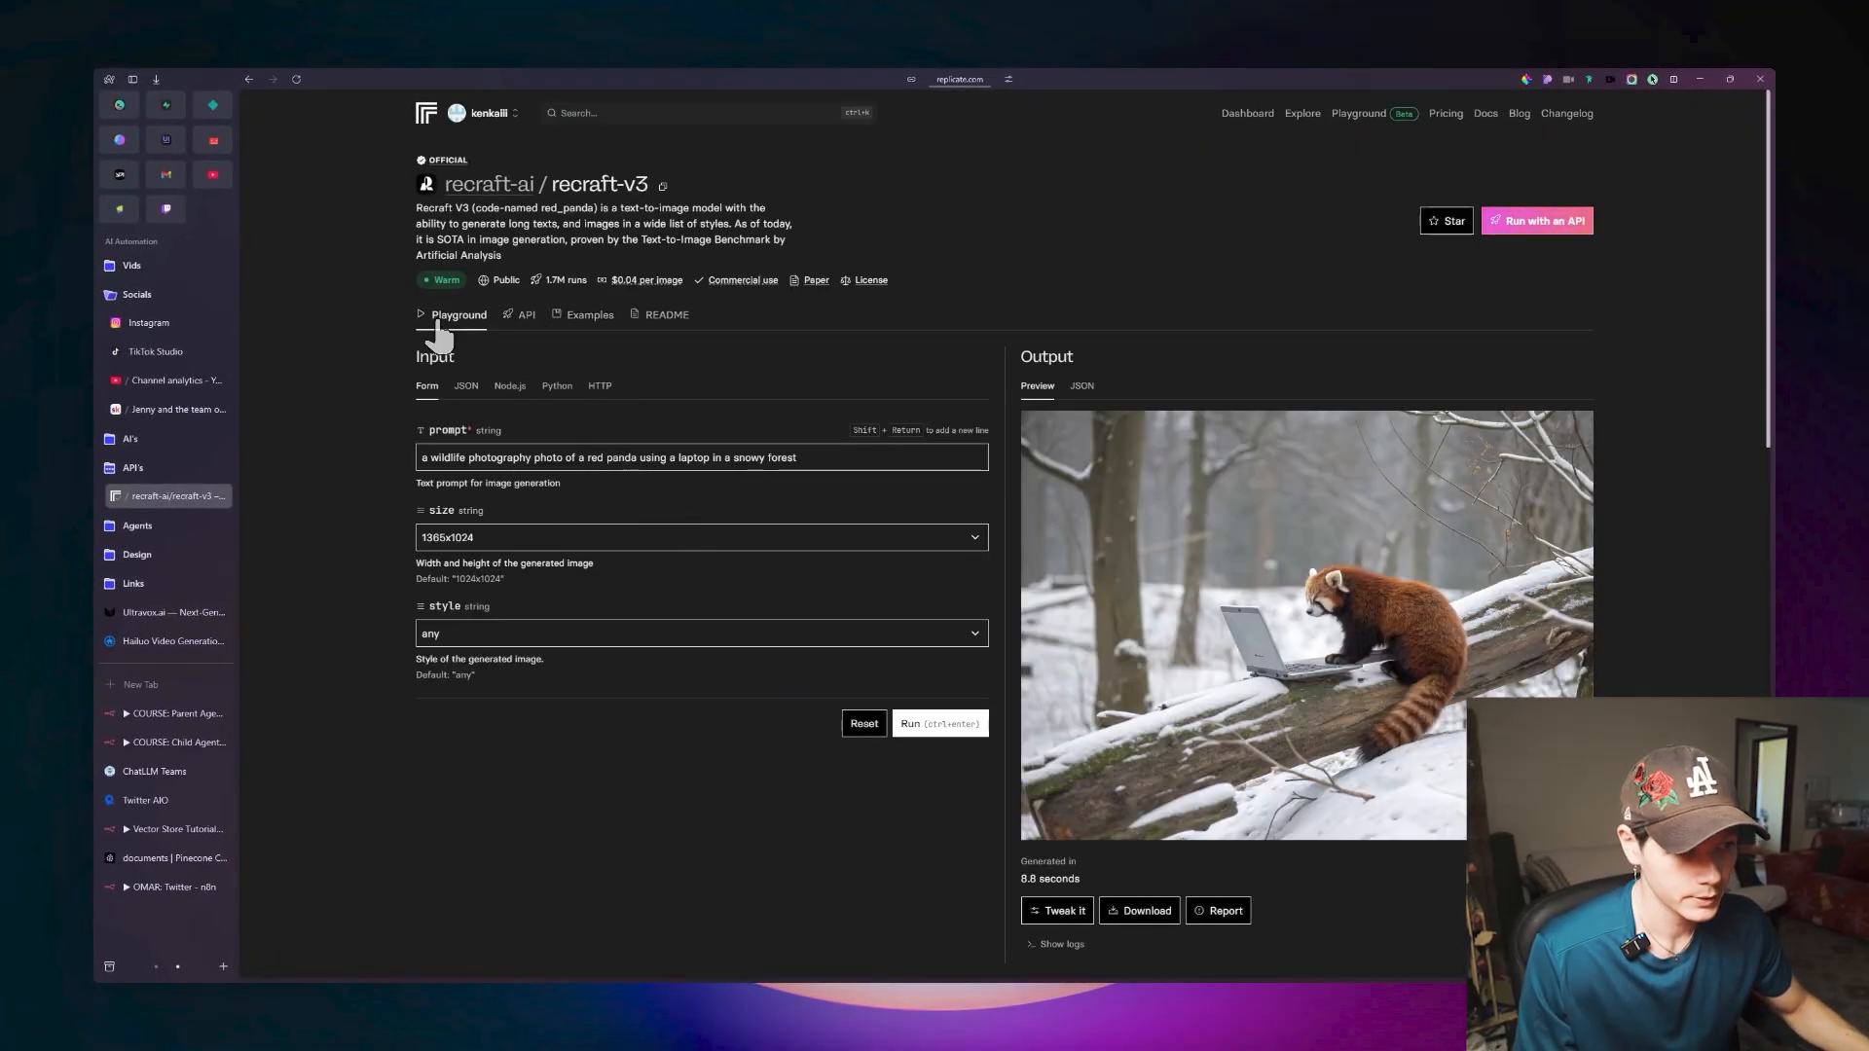
Look over the recraft-v3 input form, open its HTTP API example and copy the cURL command.
scroll(904, 516, "down", 6)
scroll(907, 526, "up", 6)
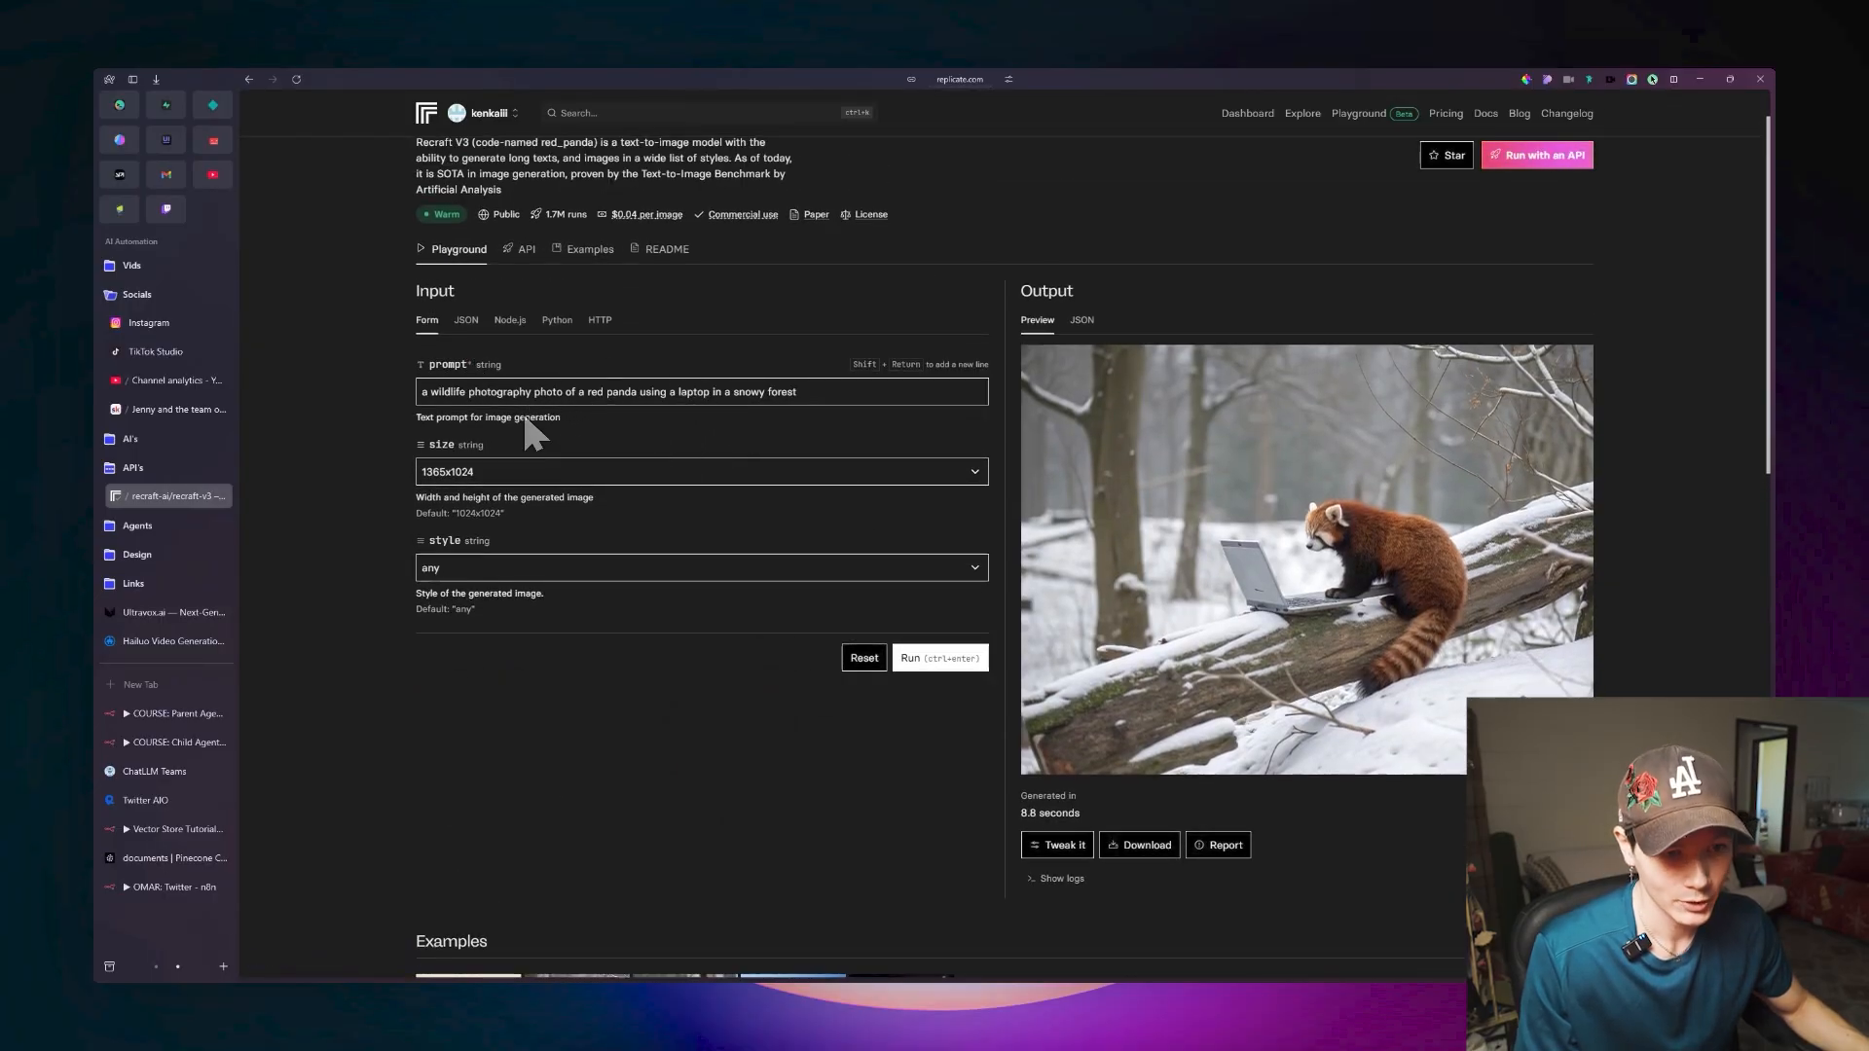
scroll(680, 429, "up", 1)
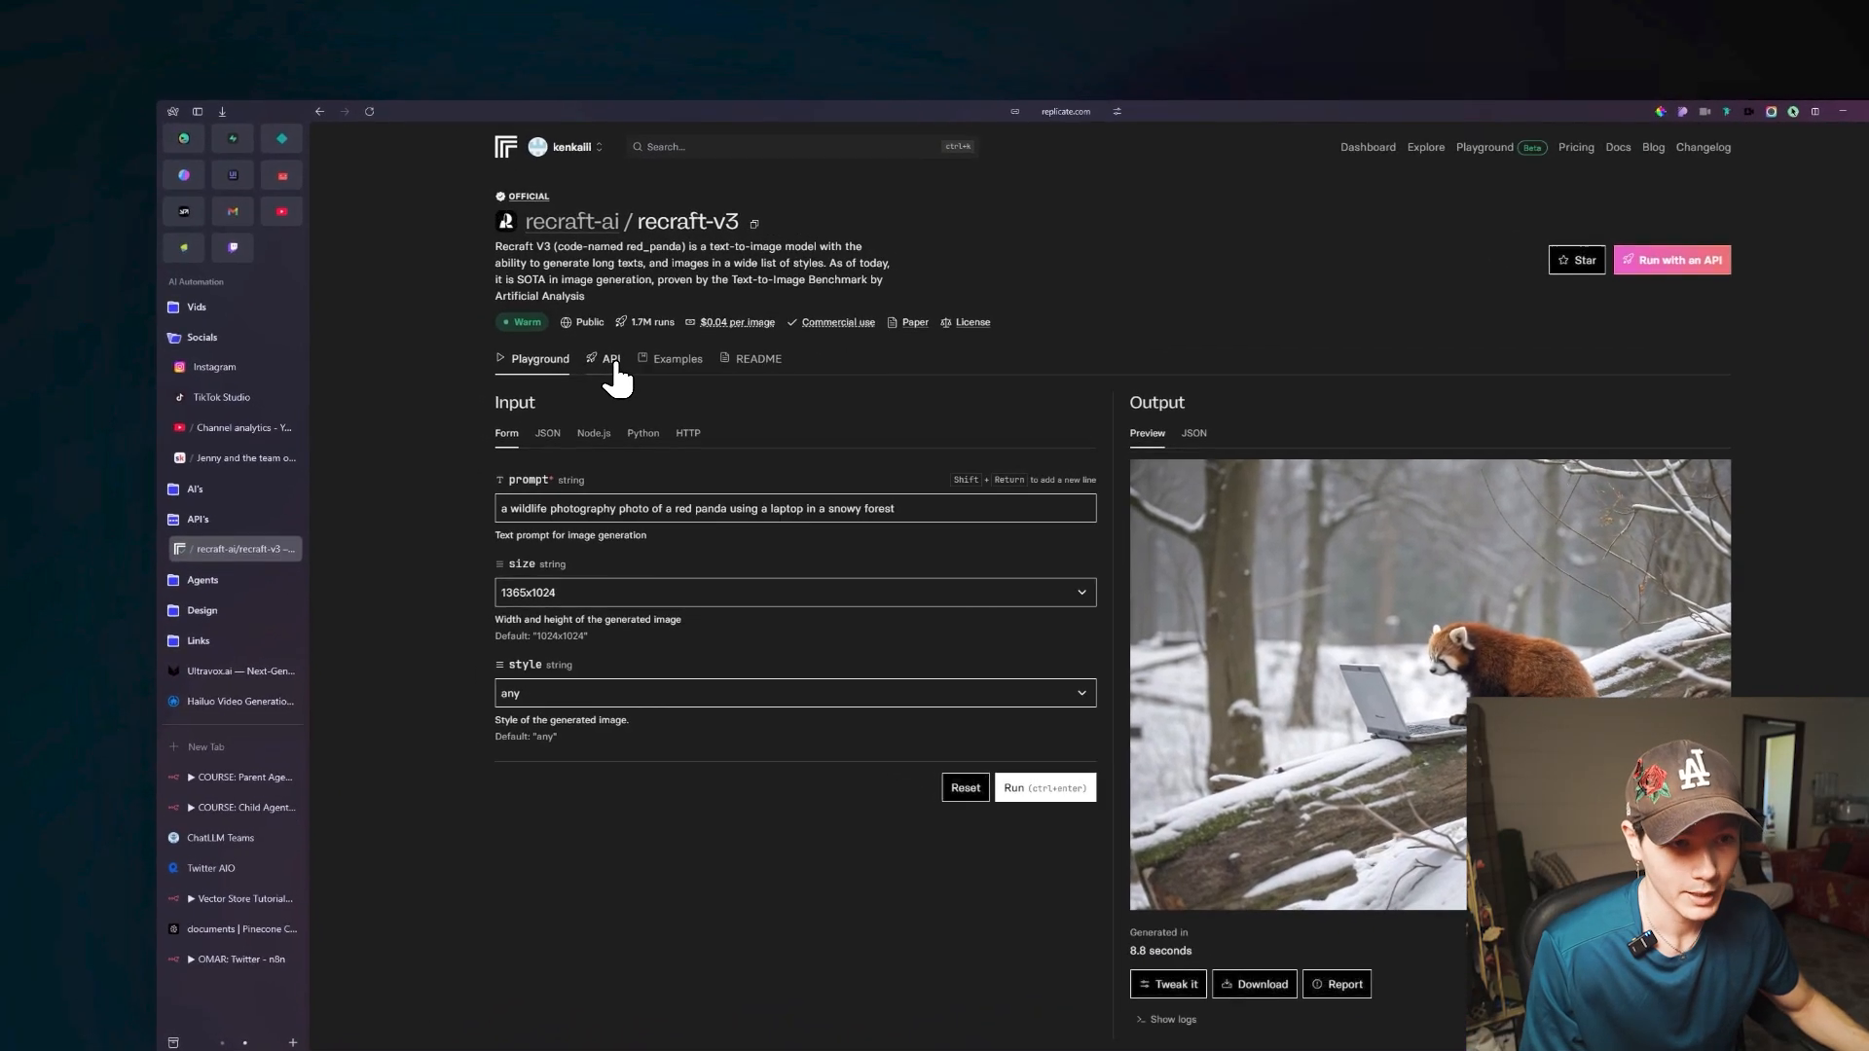
left_click(612, 360)
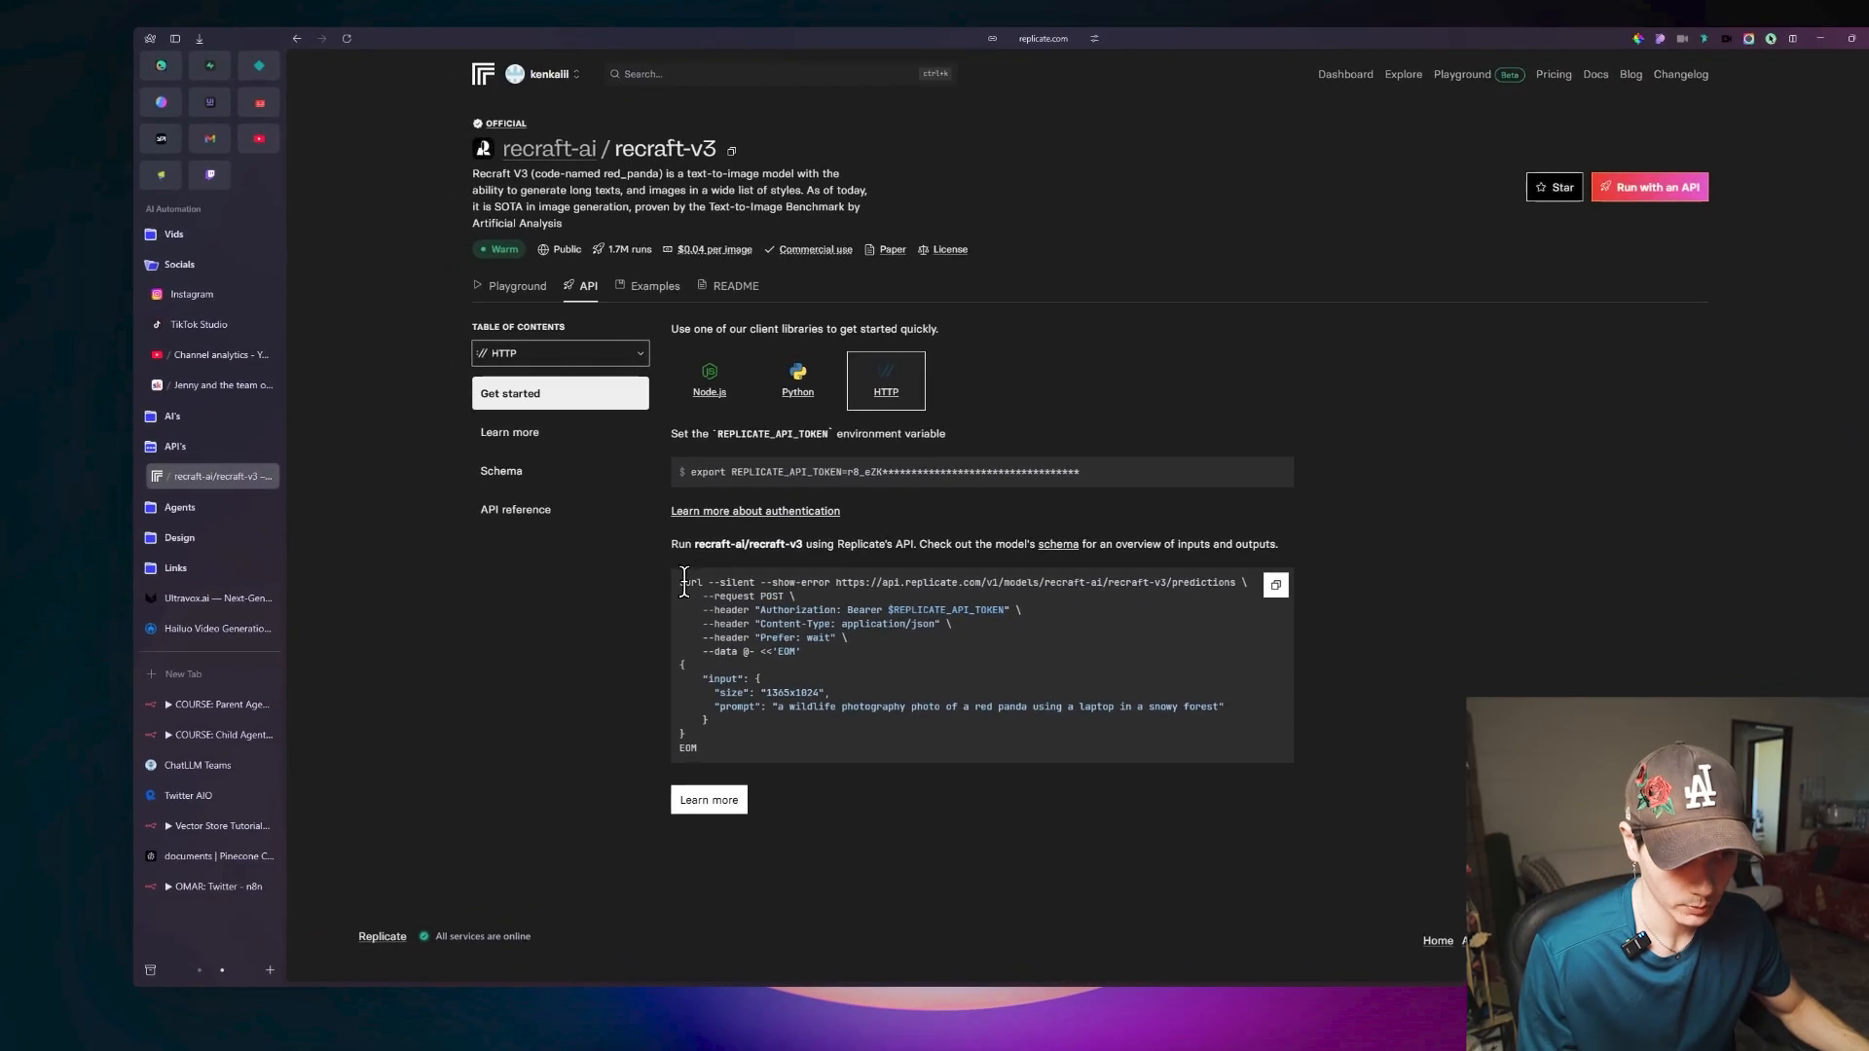
left_click_drag(684, 582, 862, 752)
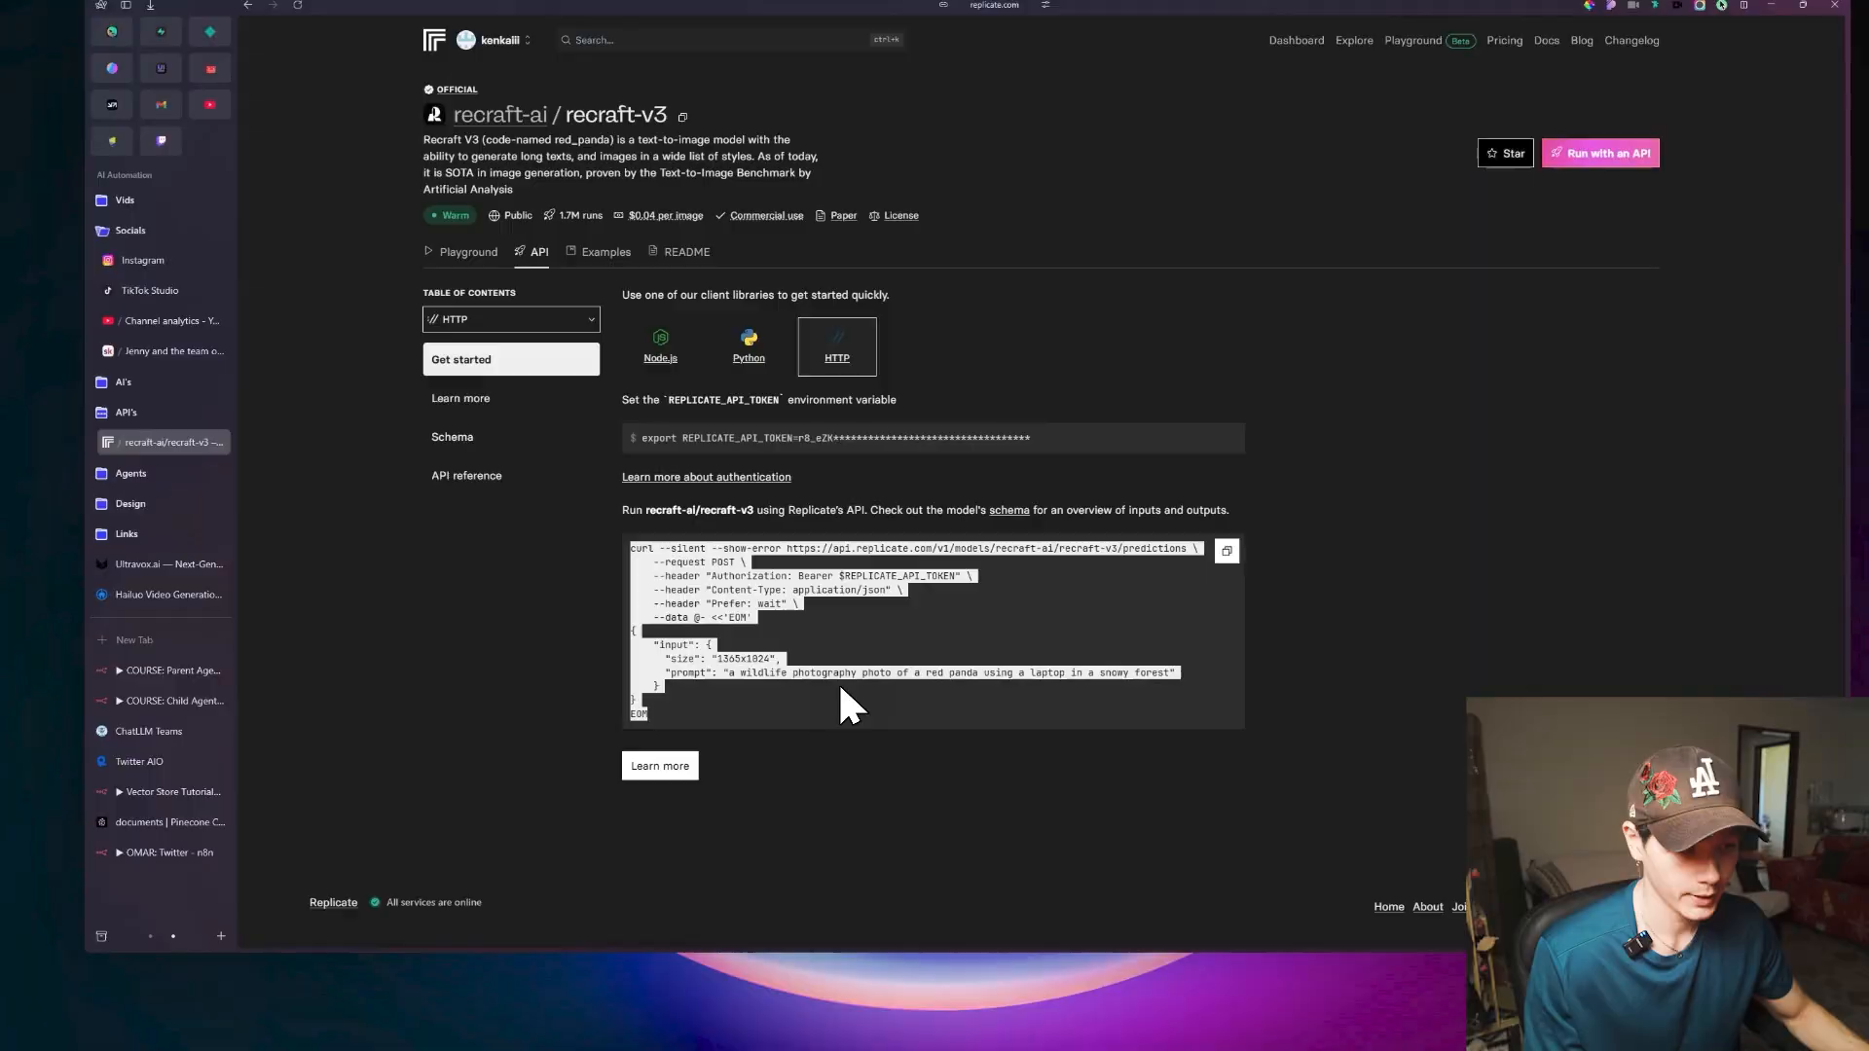
left_click(842, 687)
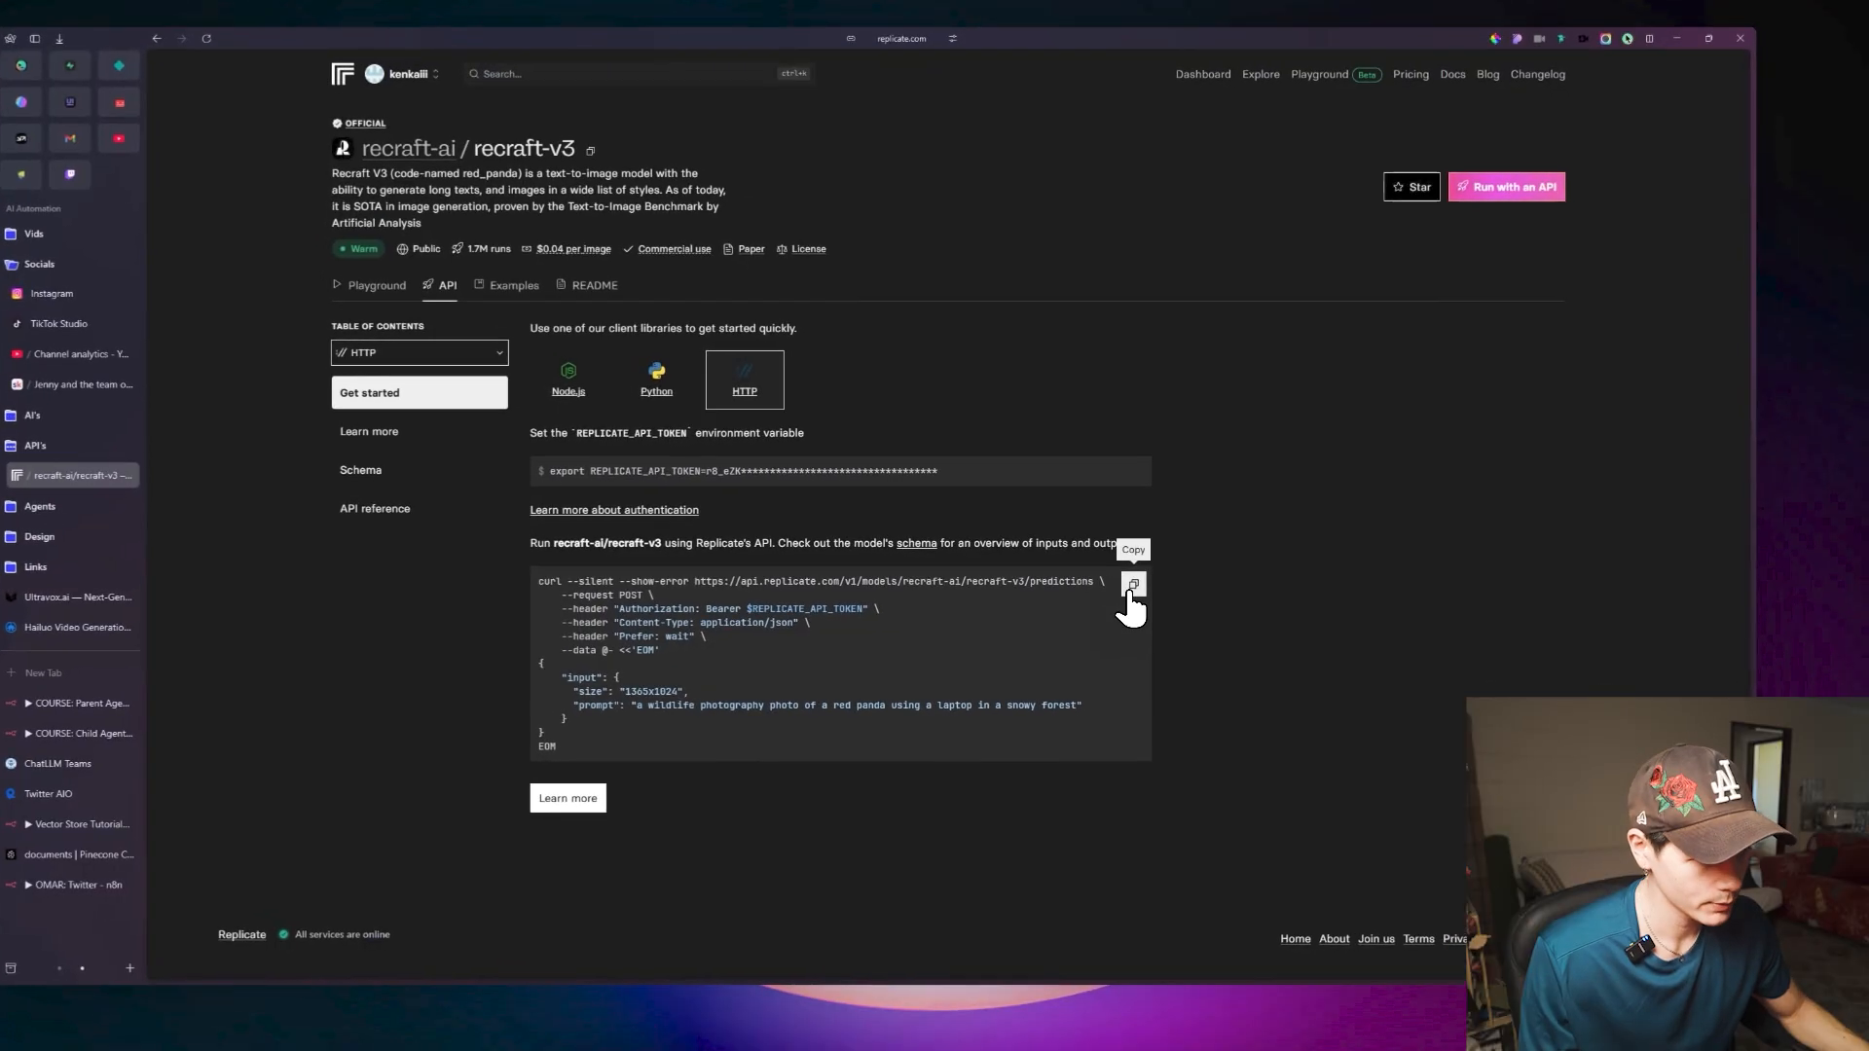
left_click(1129, 588)
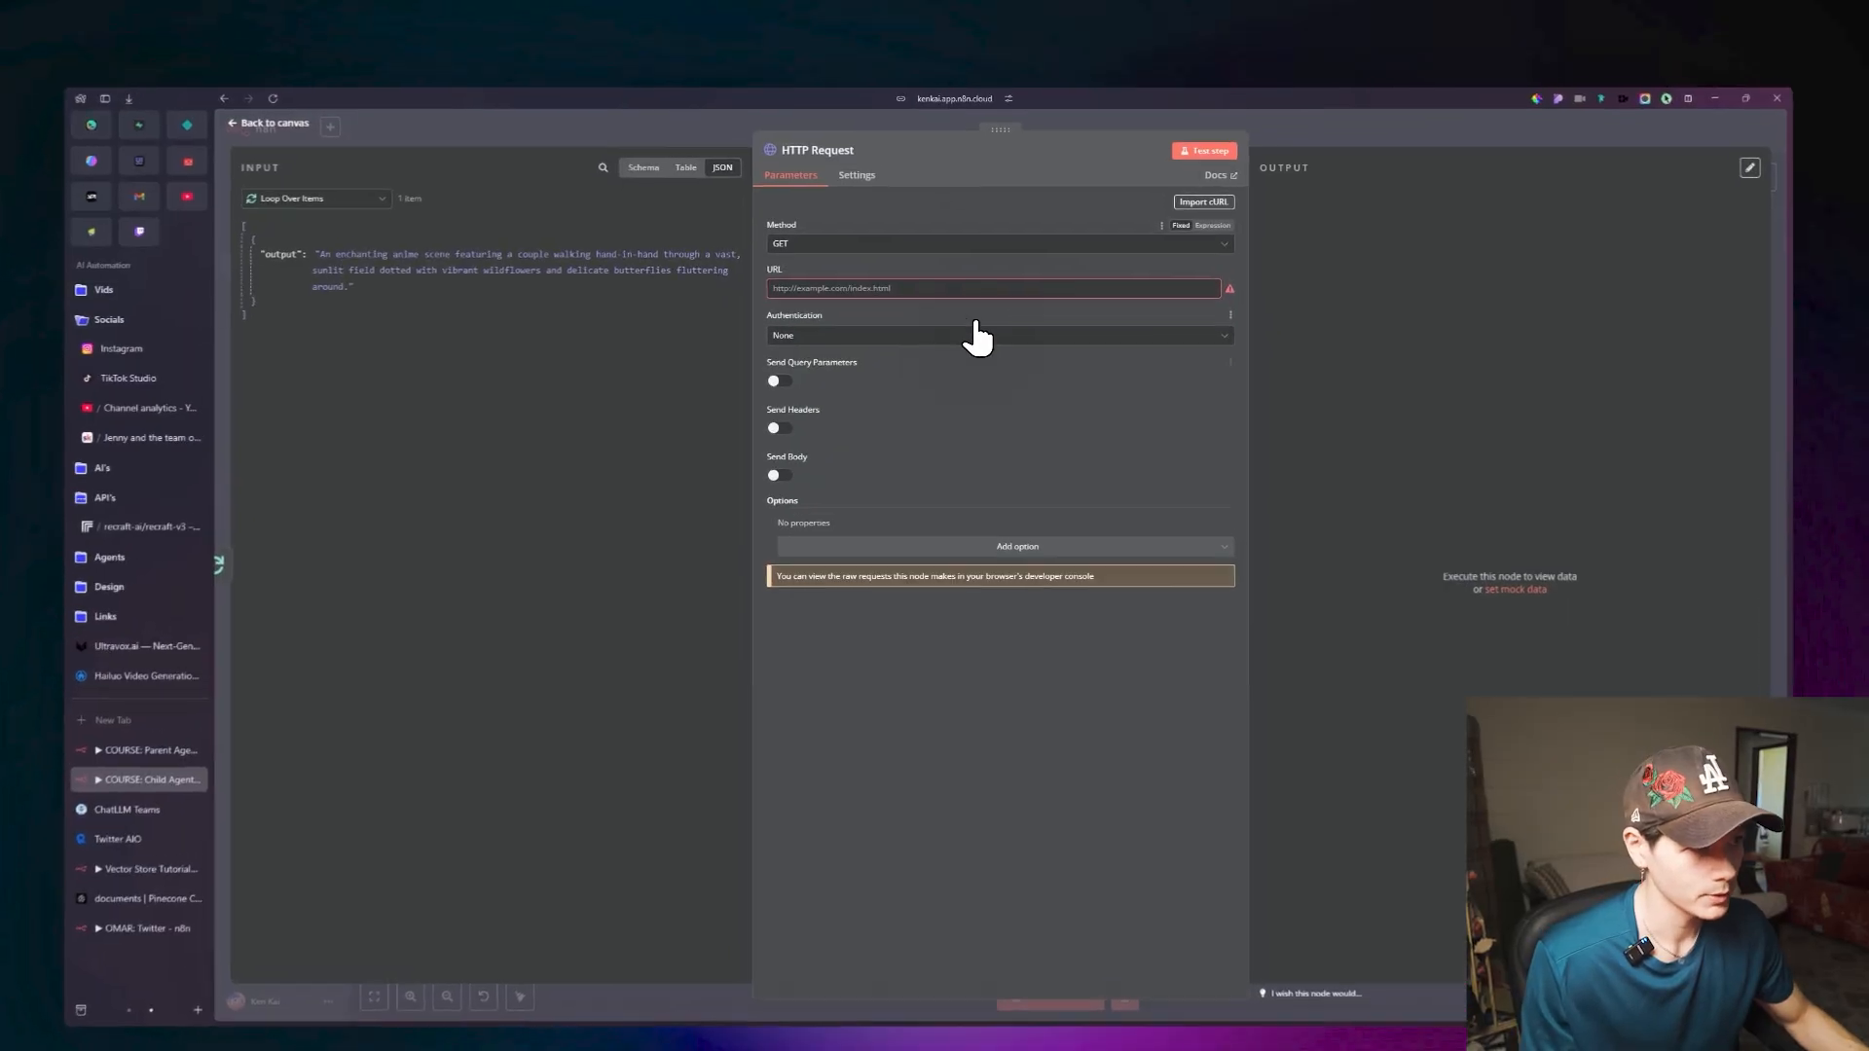
In the n8n Child Agent workflow, import the copied recraft-v3 cURL command into the HTTP Request node.
left_click(1145, 254)
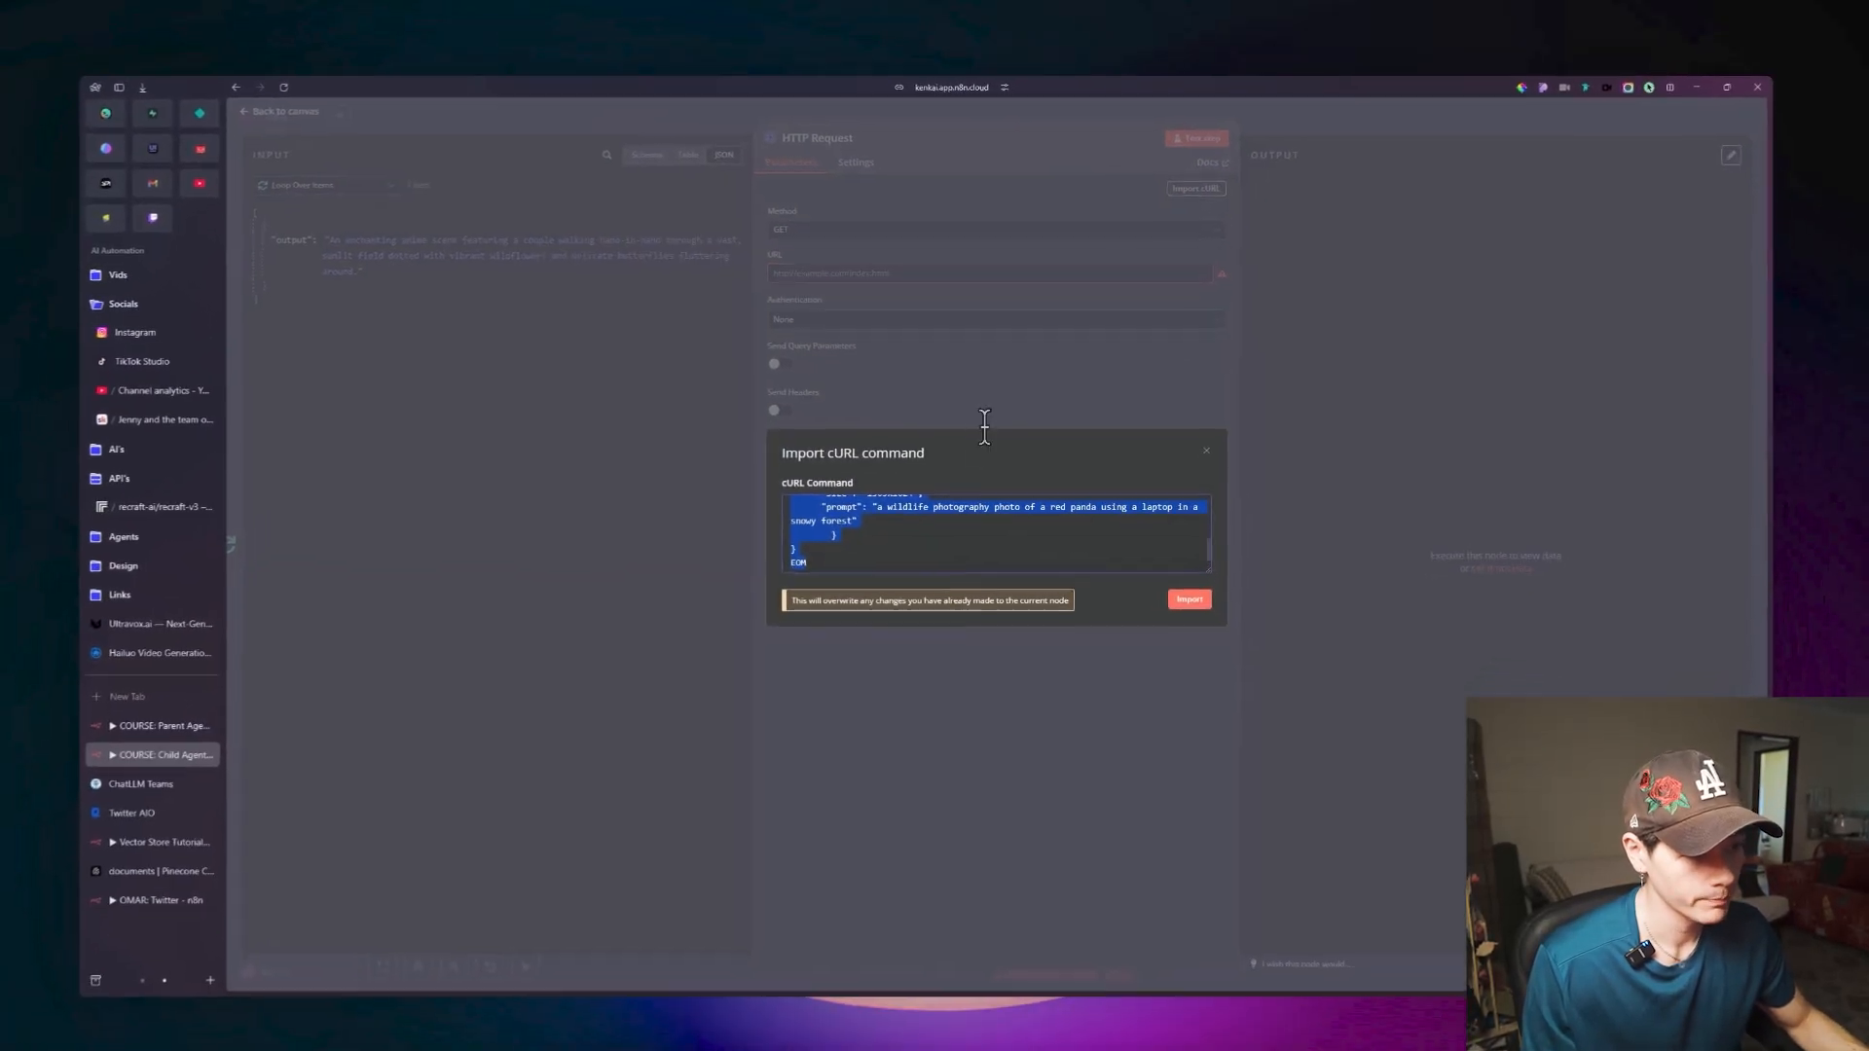
left_click(913, 522)
scroll(989, 518, "up", 5)
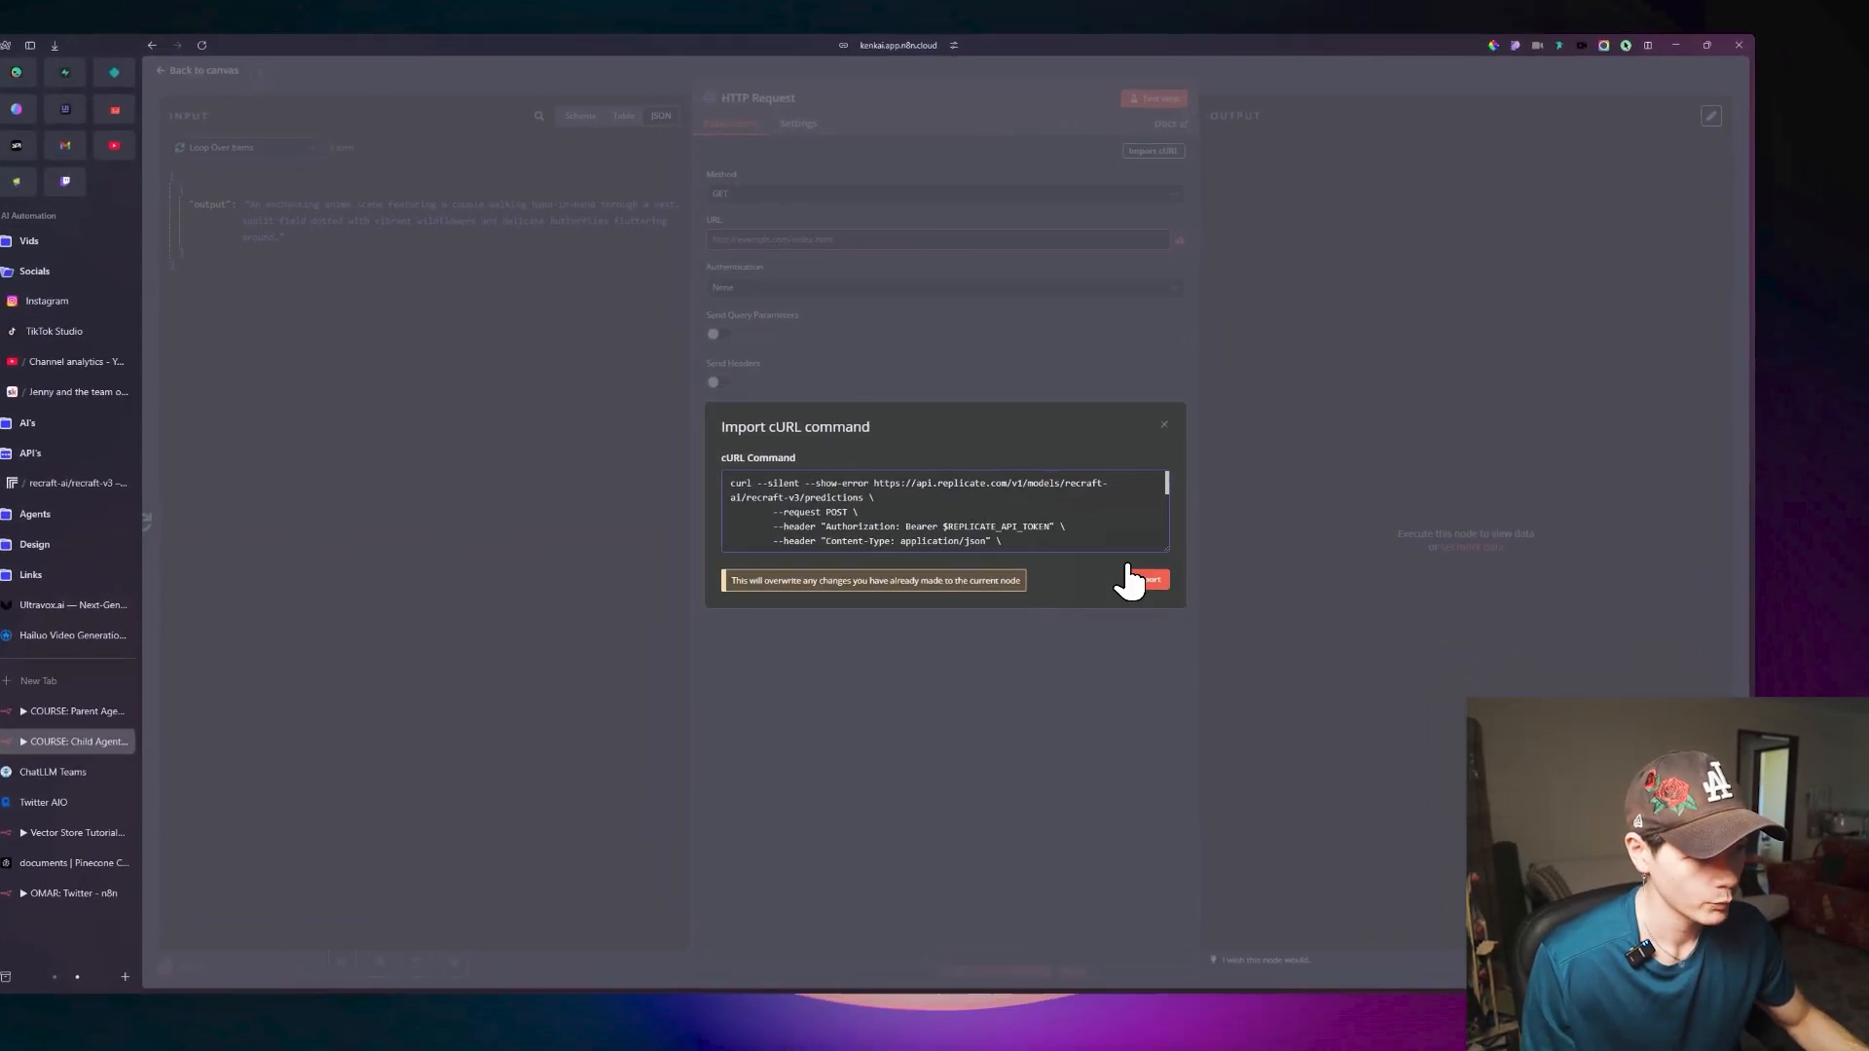
left_click(1190, 588)
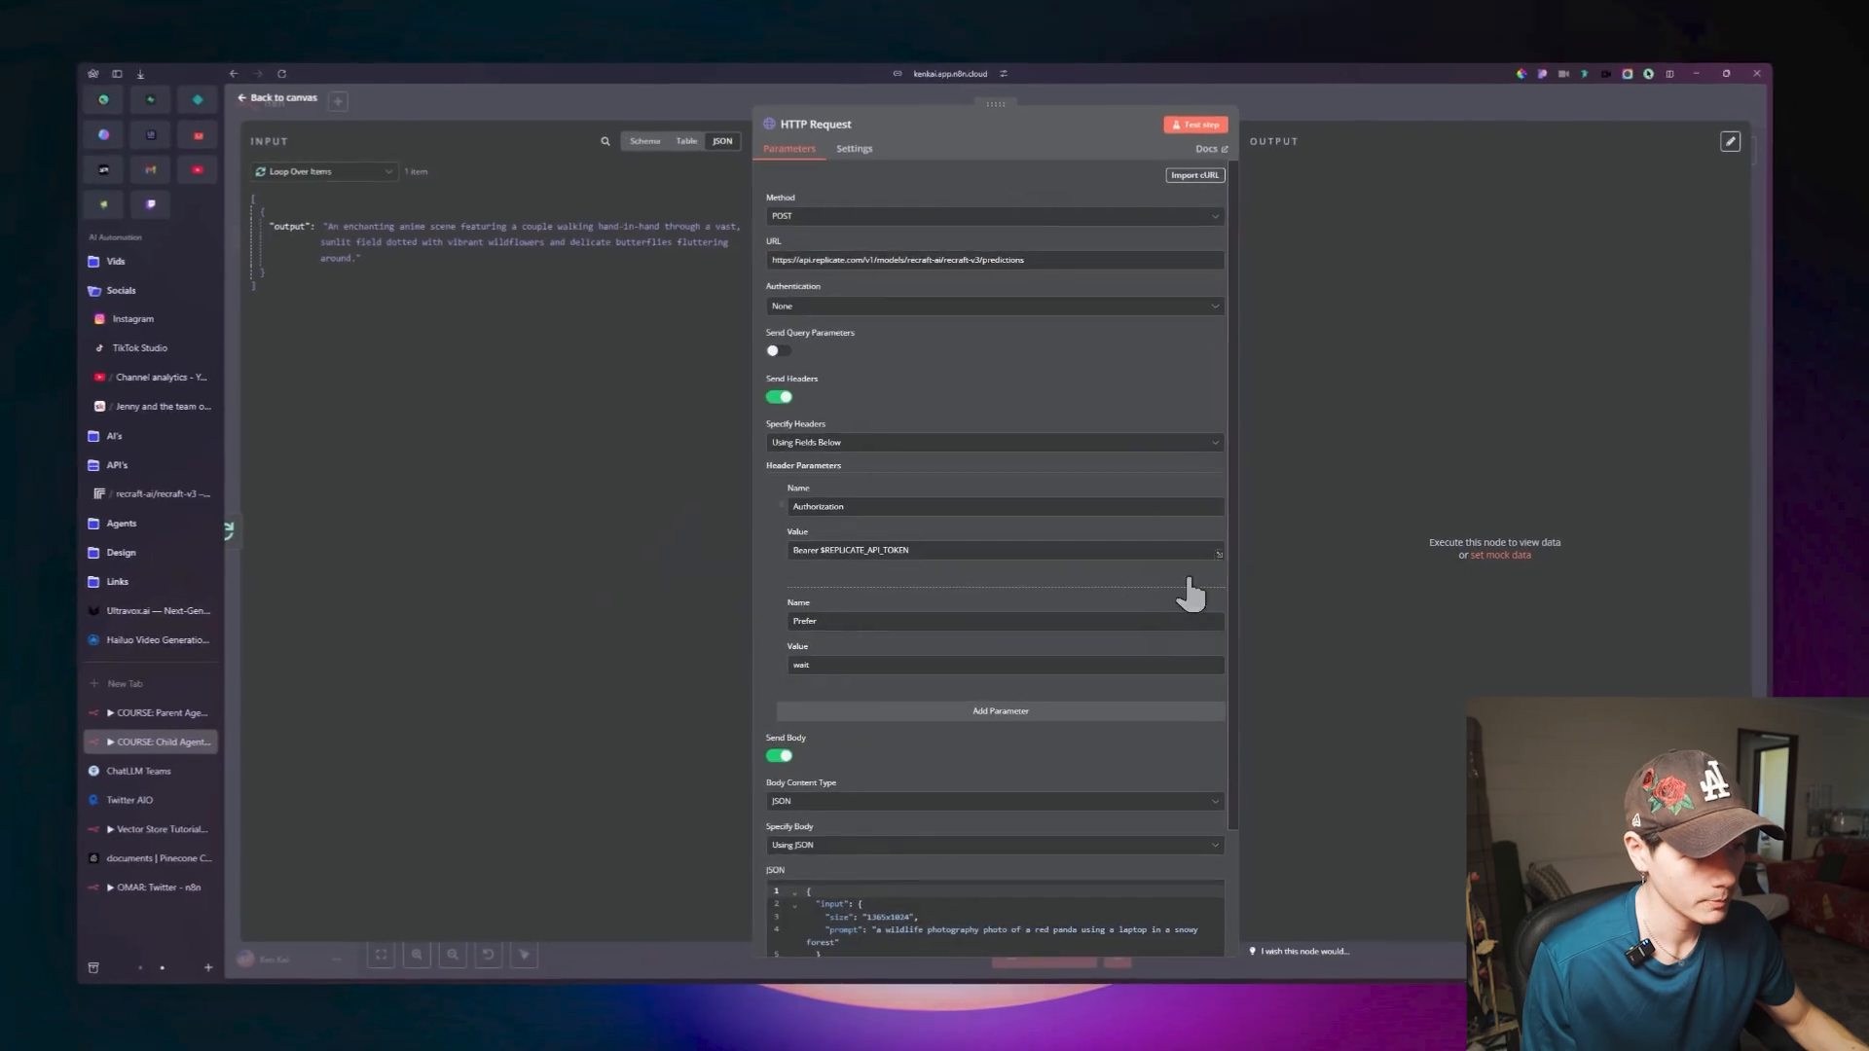
Compare the HTTP Request node's imported method, URL, headers and JSON body with Replicate's cURL example.
scroll(1038, 351, "down", 3)
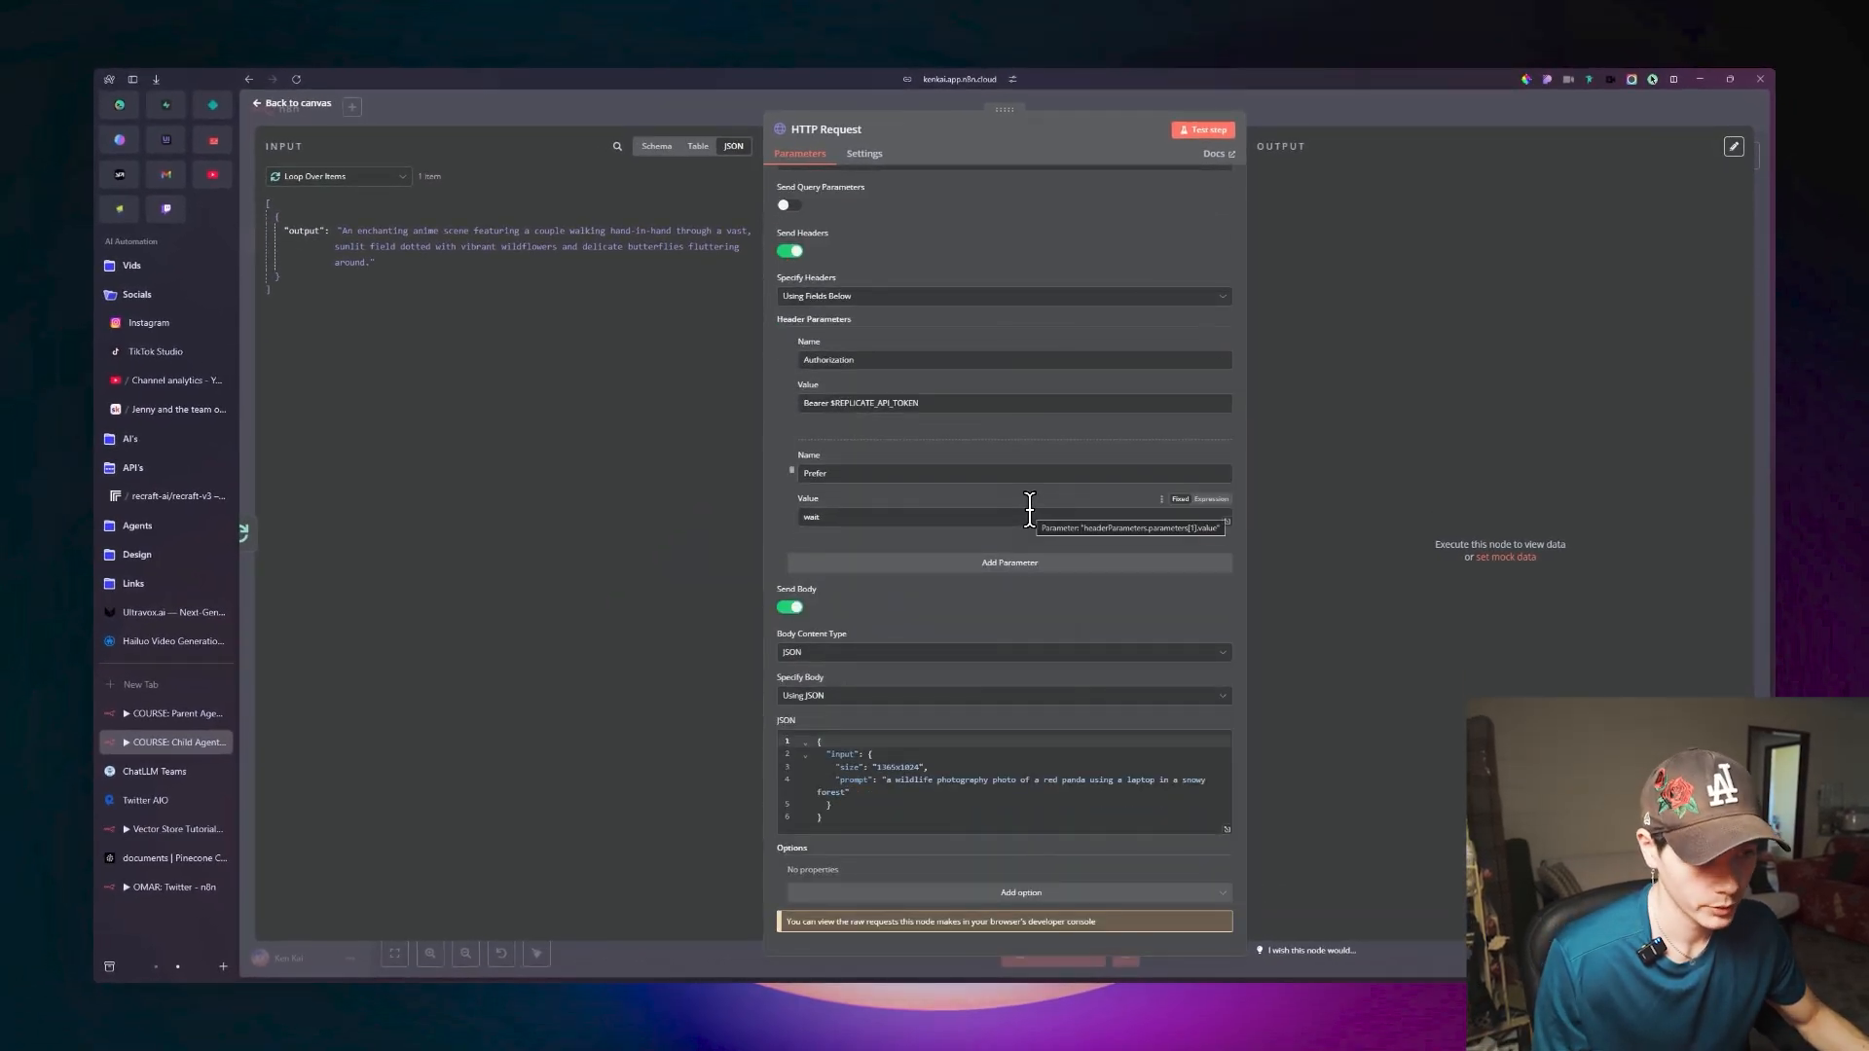
scroll(1030, 507, "up", 3)
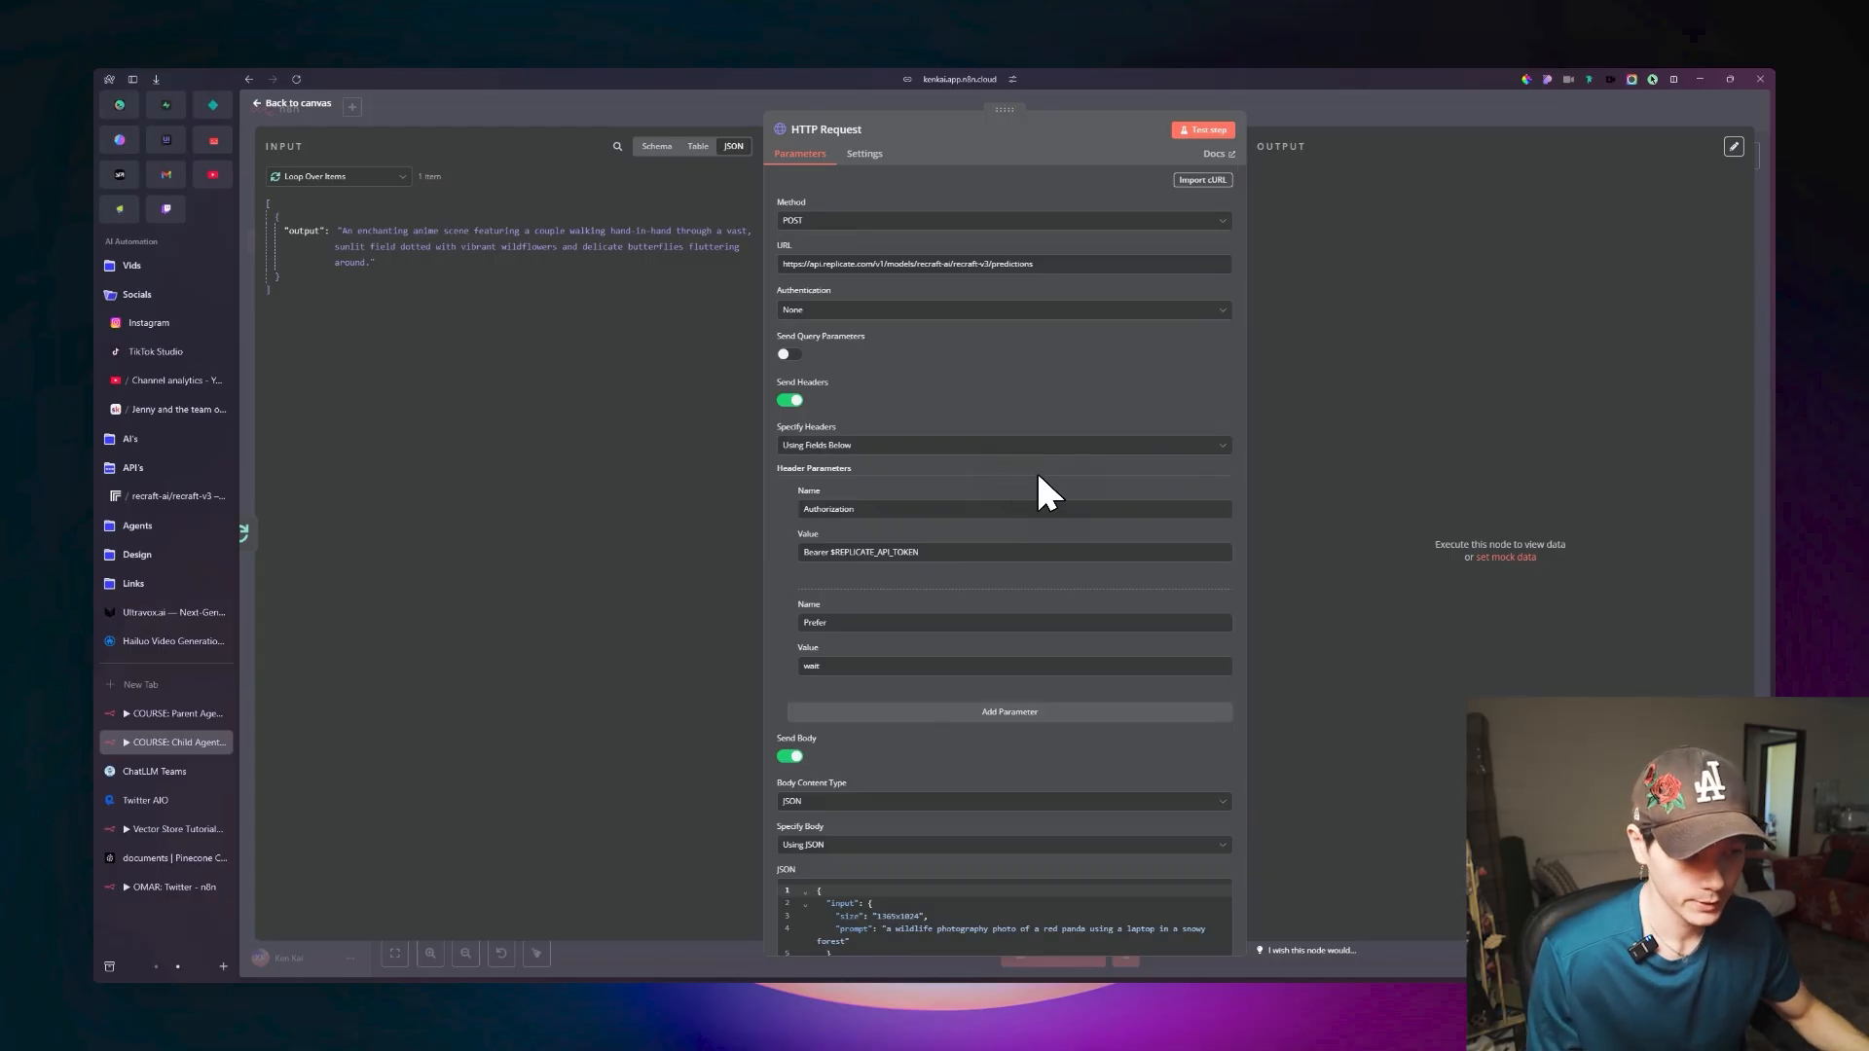
scroll(1054, 514, "down", 2)
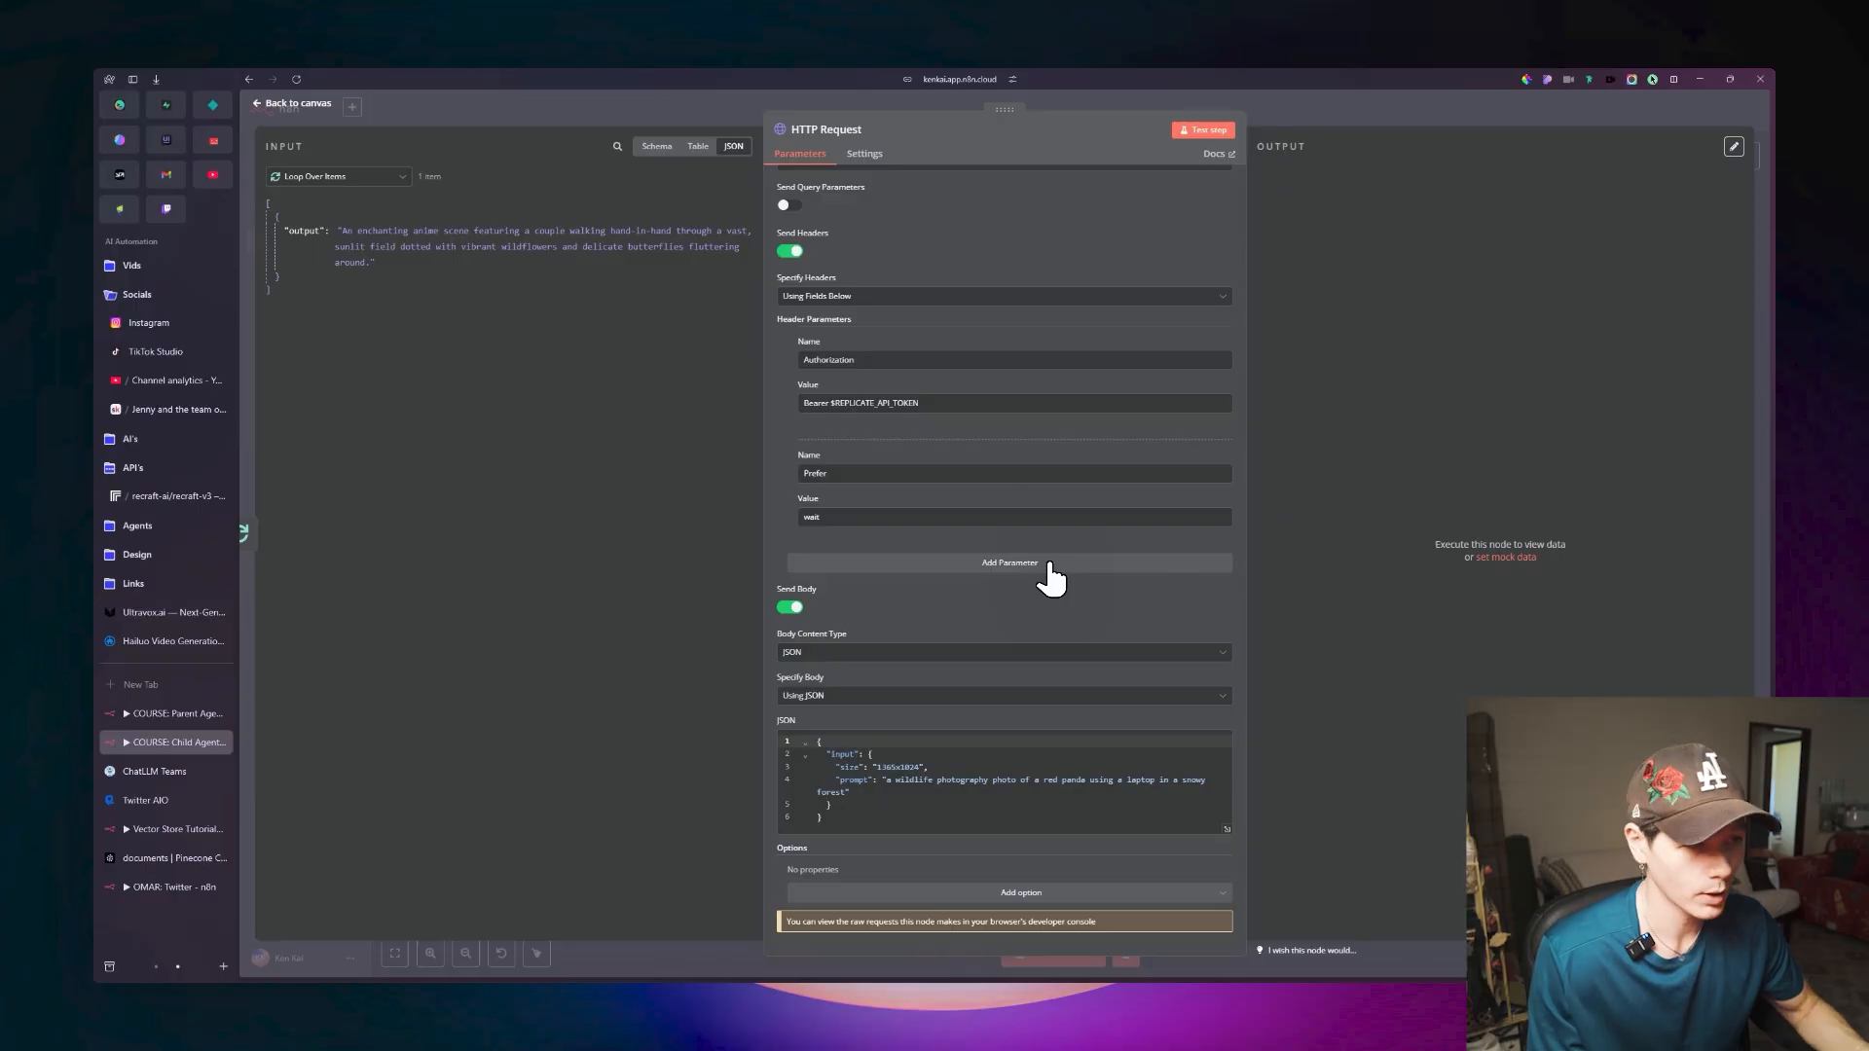
scroll(1032, 575, "up", 2)
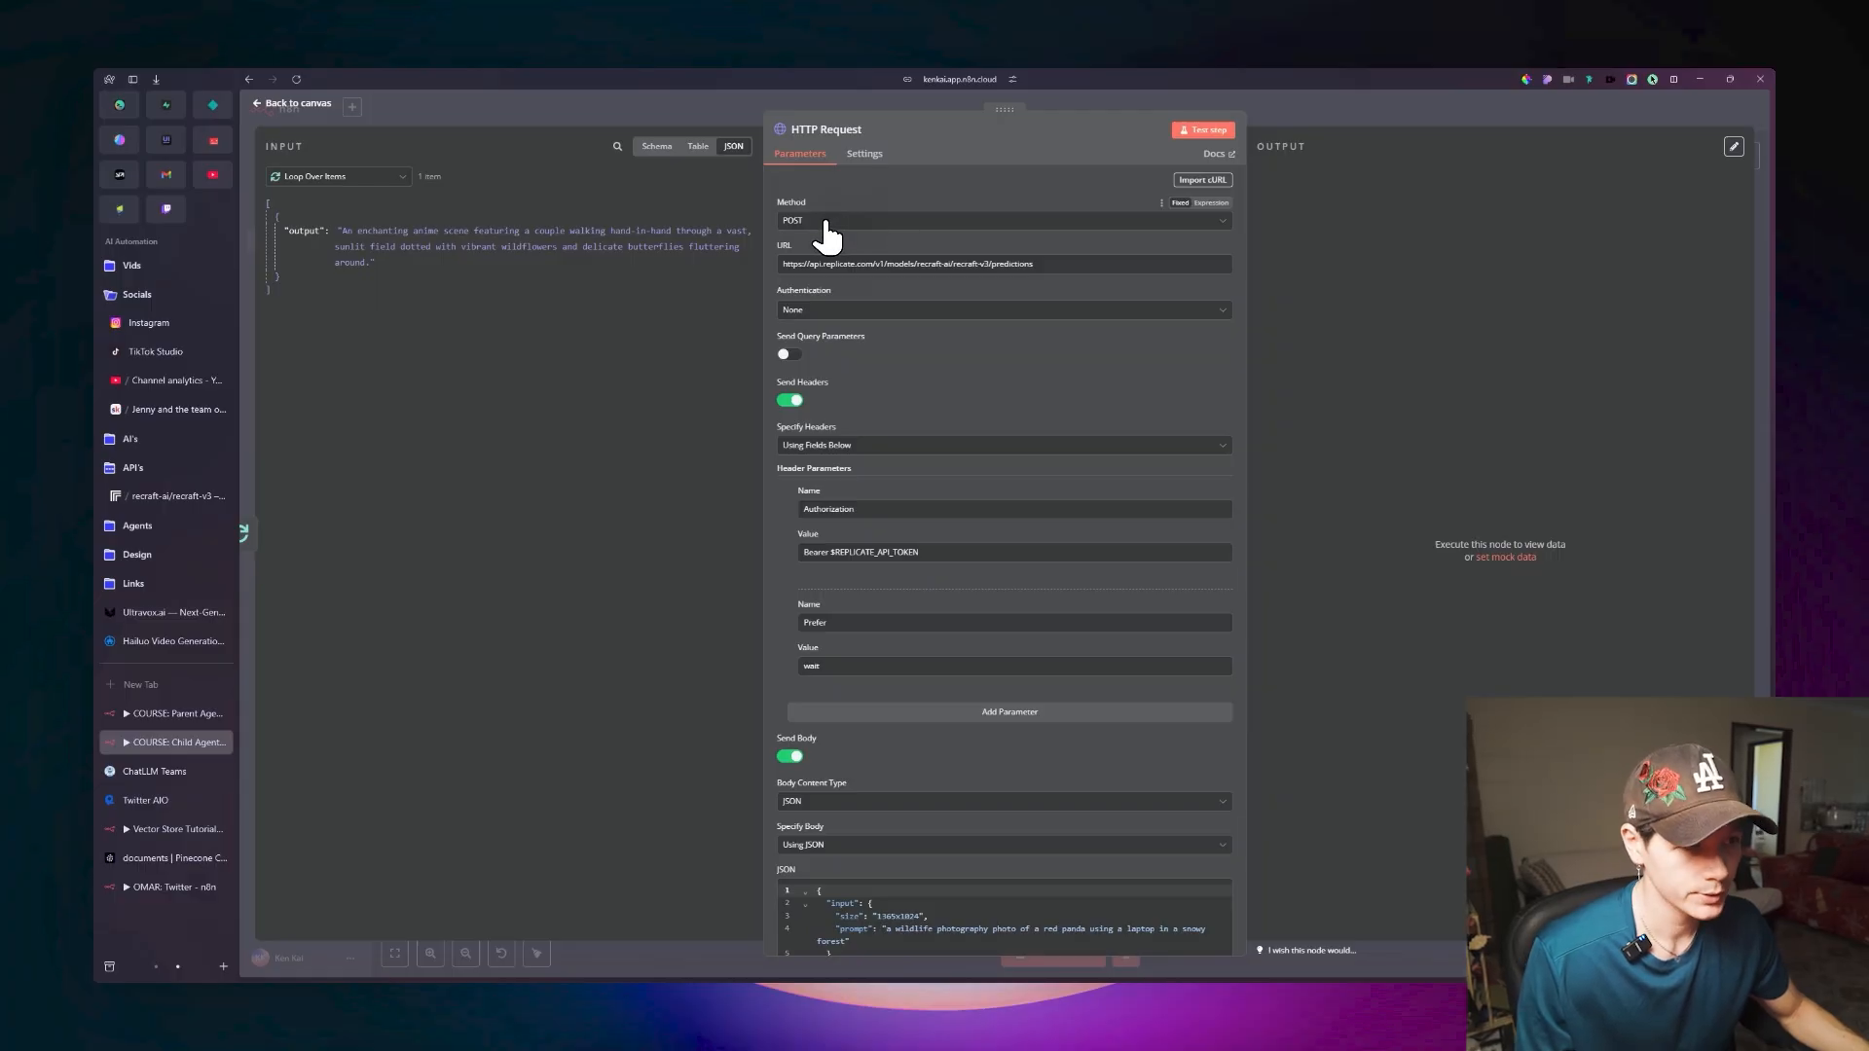
key("ctrl+Tab")
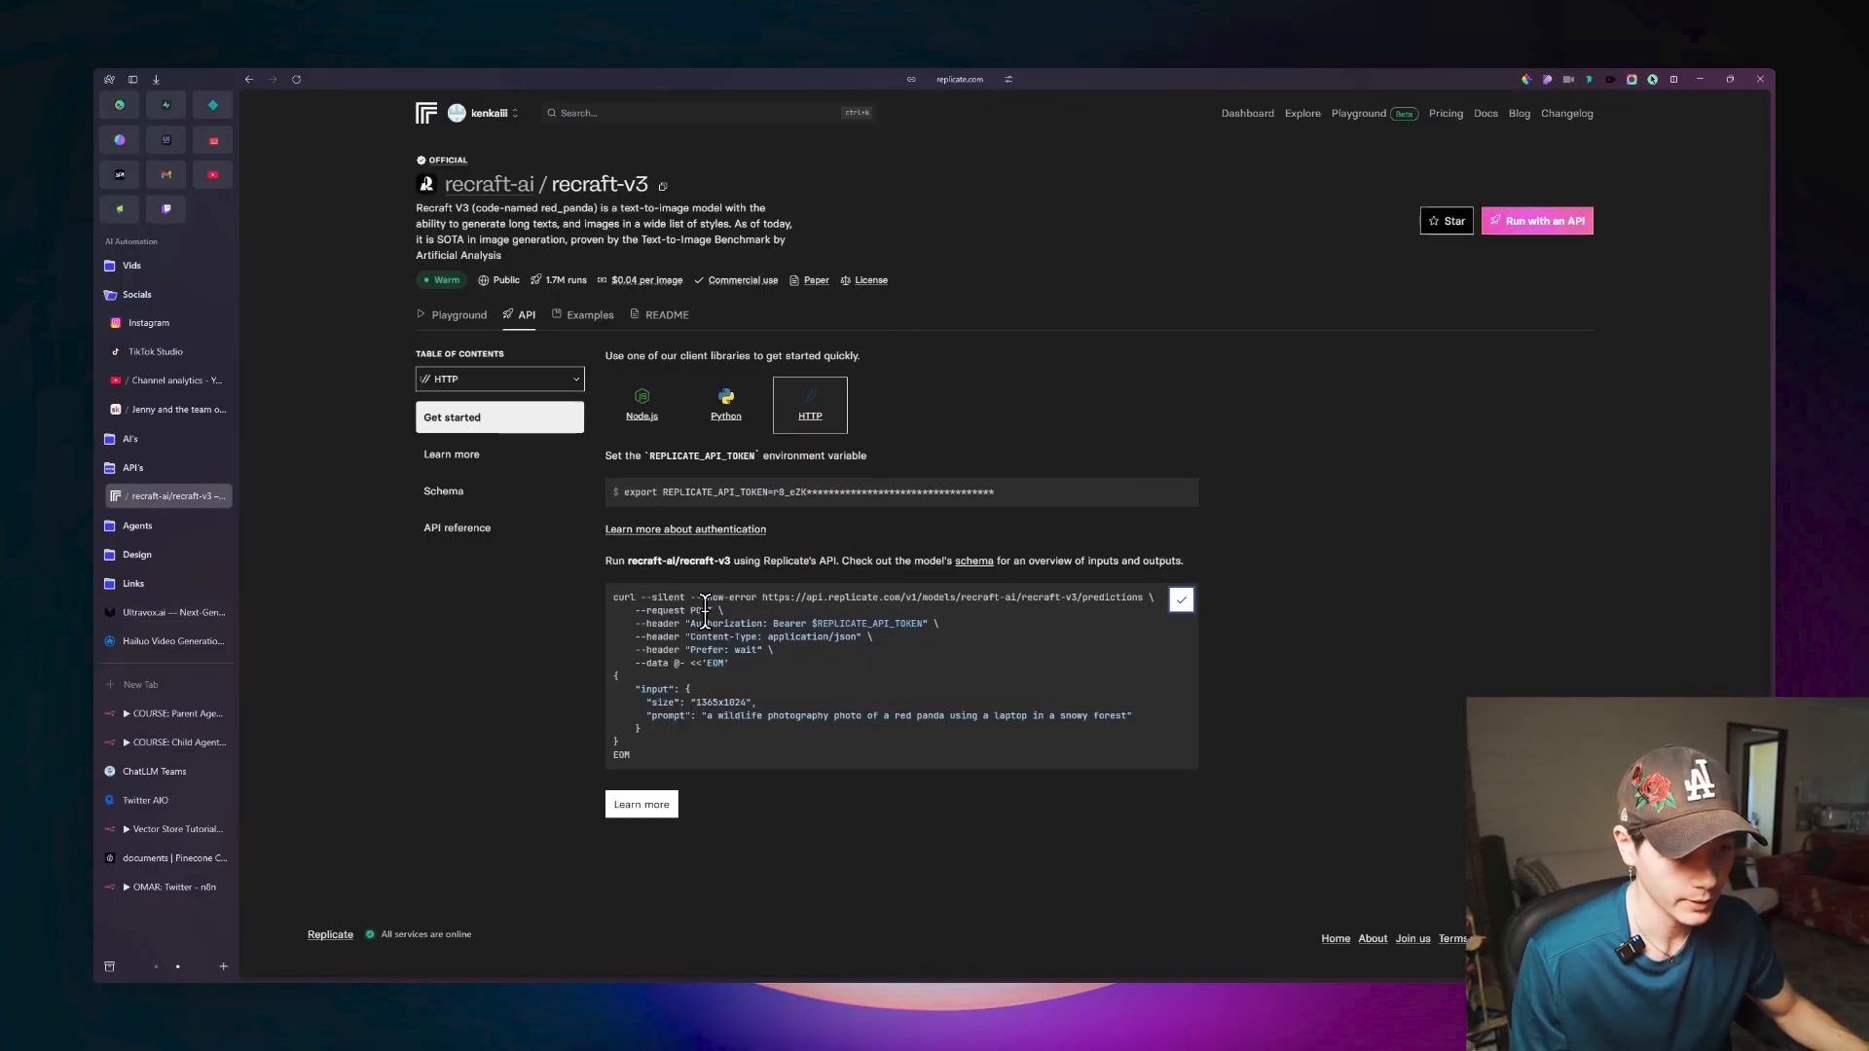
key("ctrl+Tab")
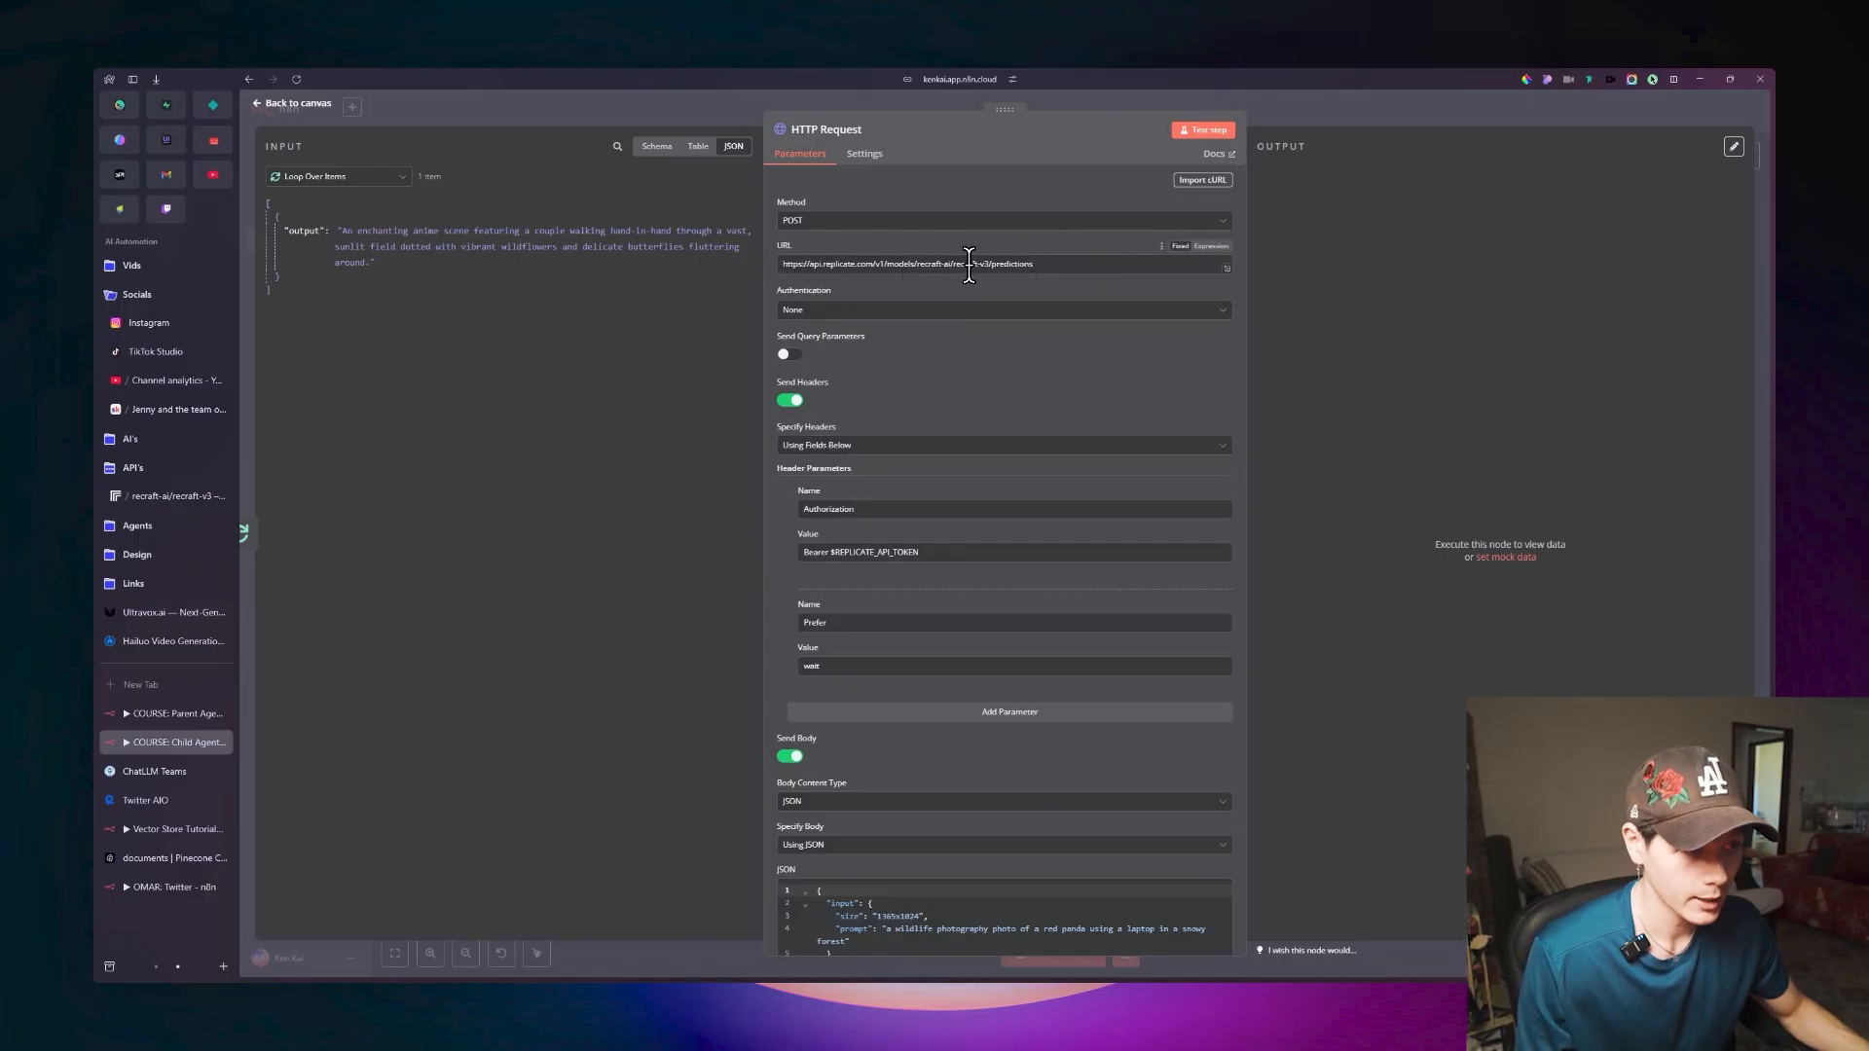
key("ctrl+Tab")
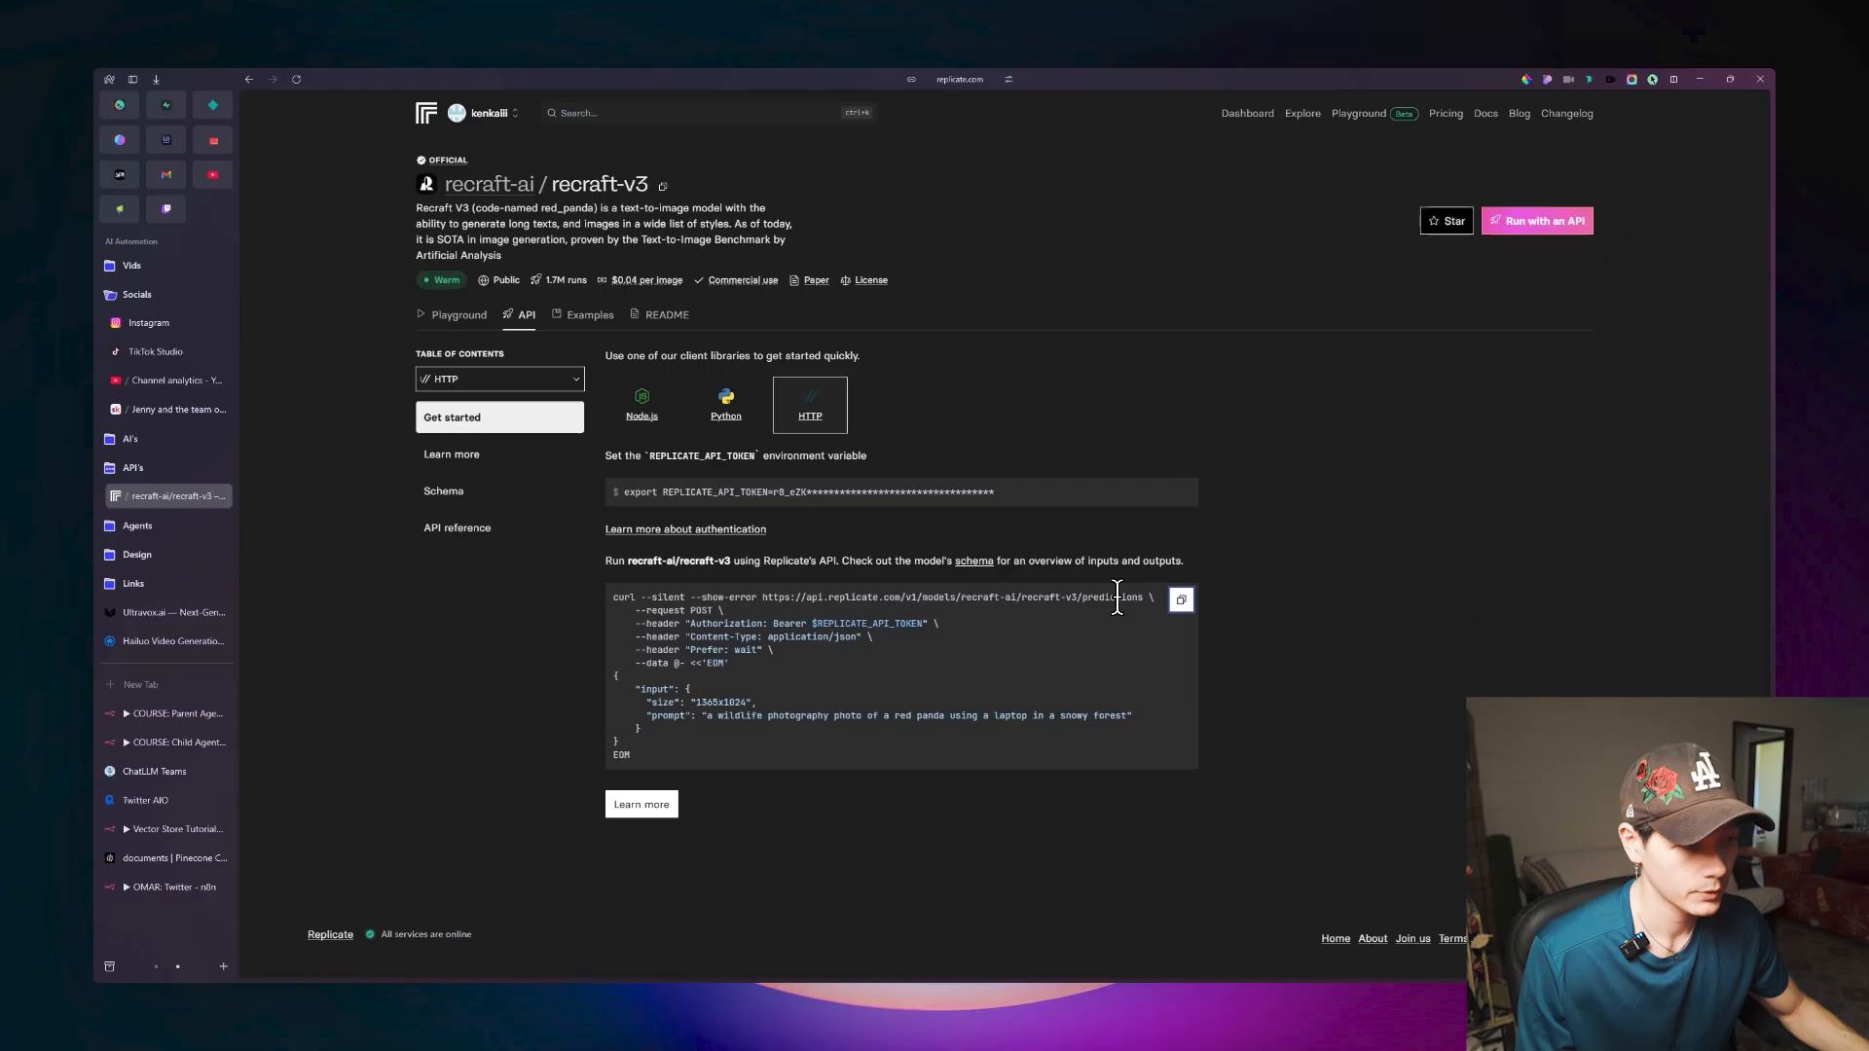
key("ctrl+Tab")
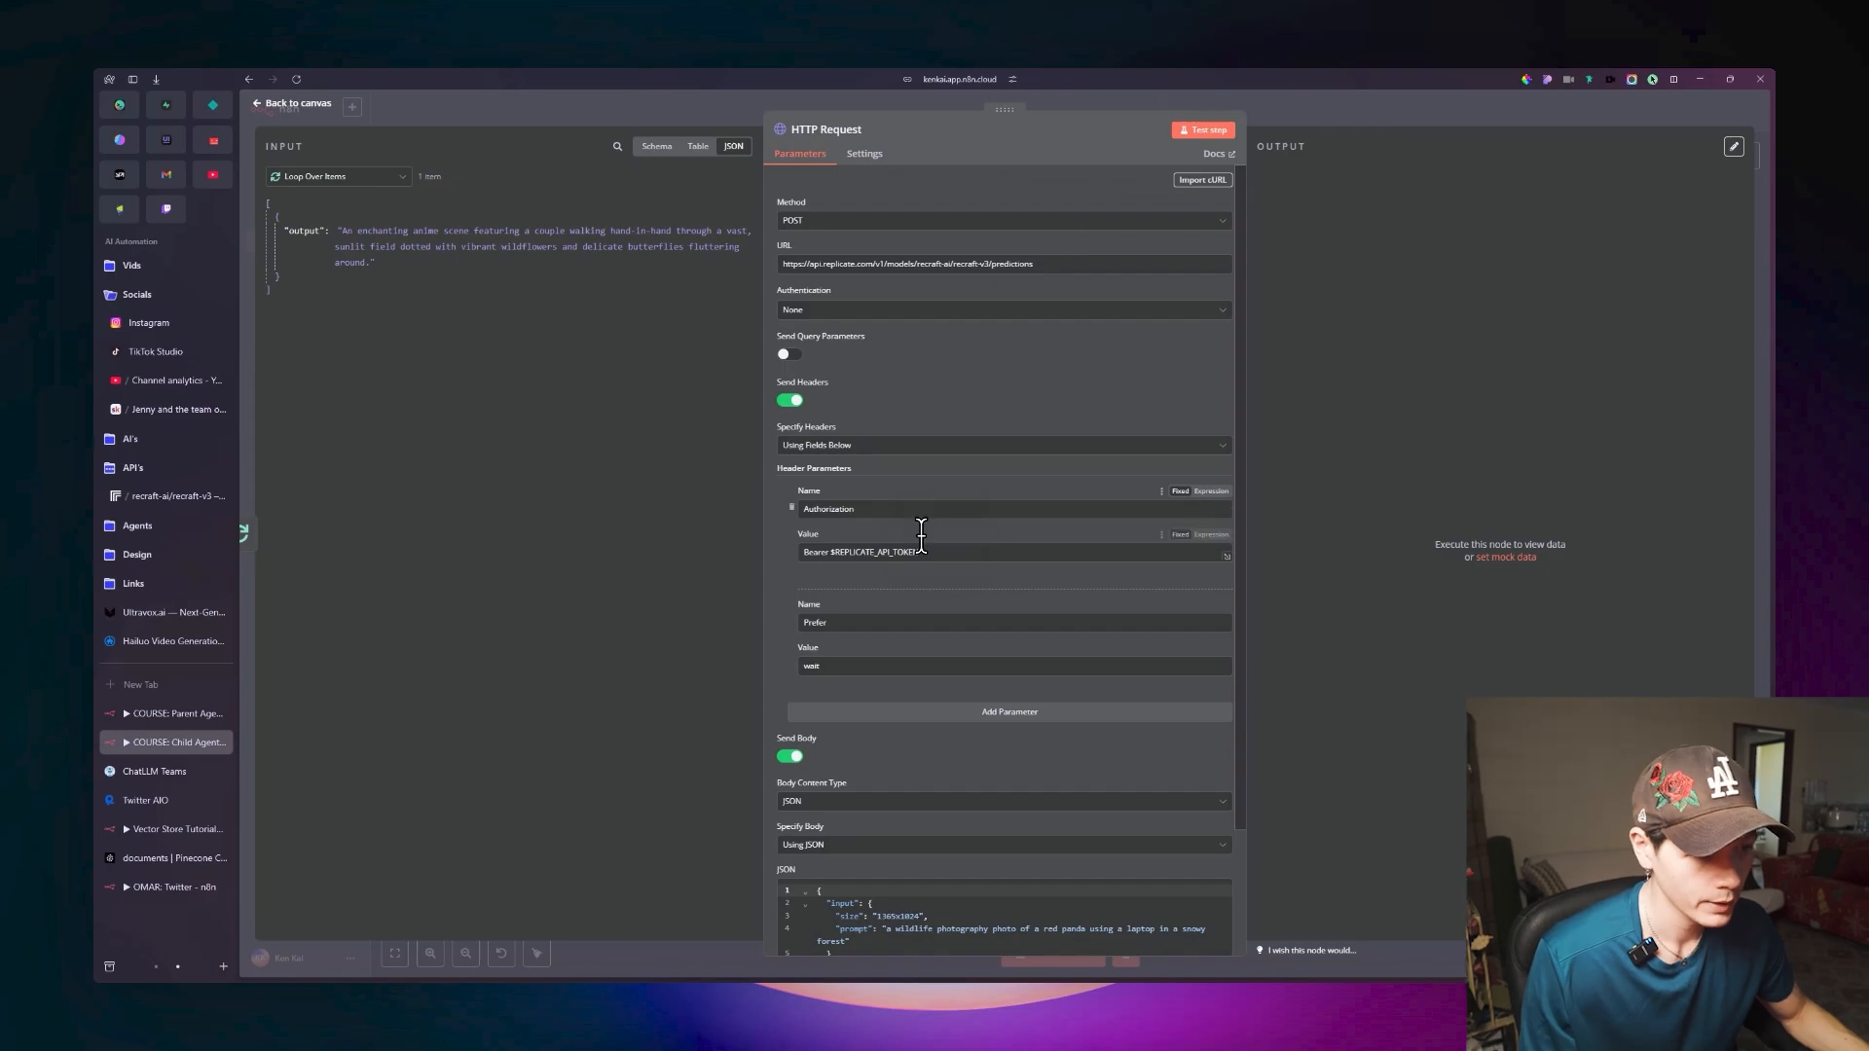
Copy the API token from Replicate and substitute it for $REPLICATE_API_TOKEN after Bearer in the HTTP Request's Authorization header value.
scroll(915, 437, "down", 2)
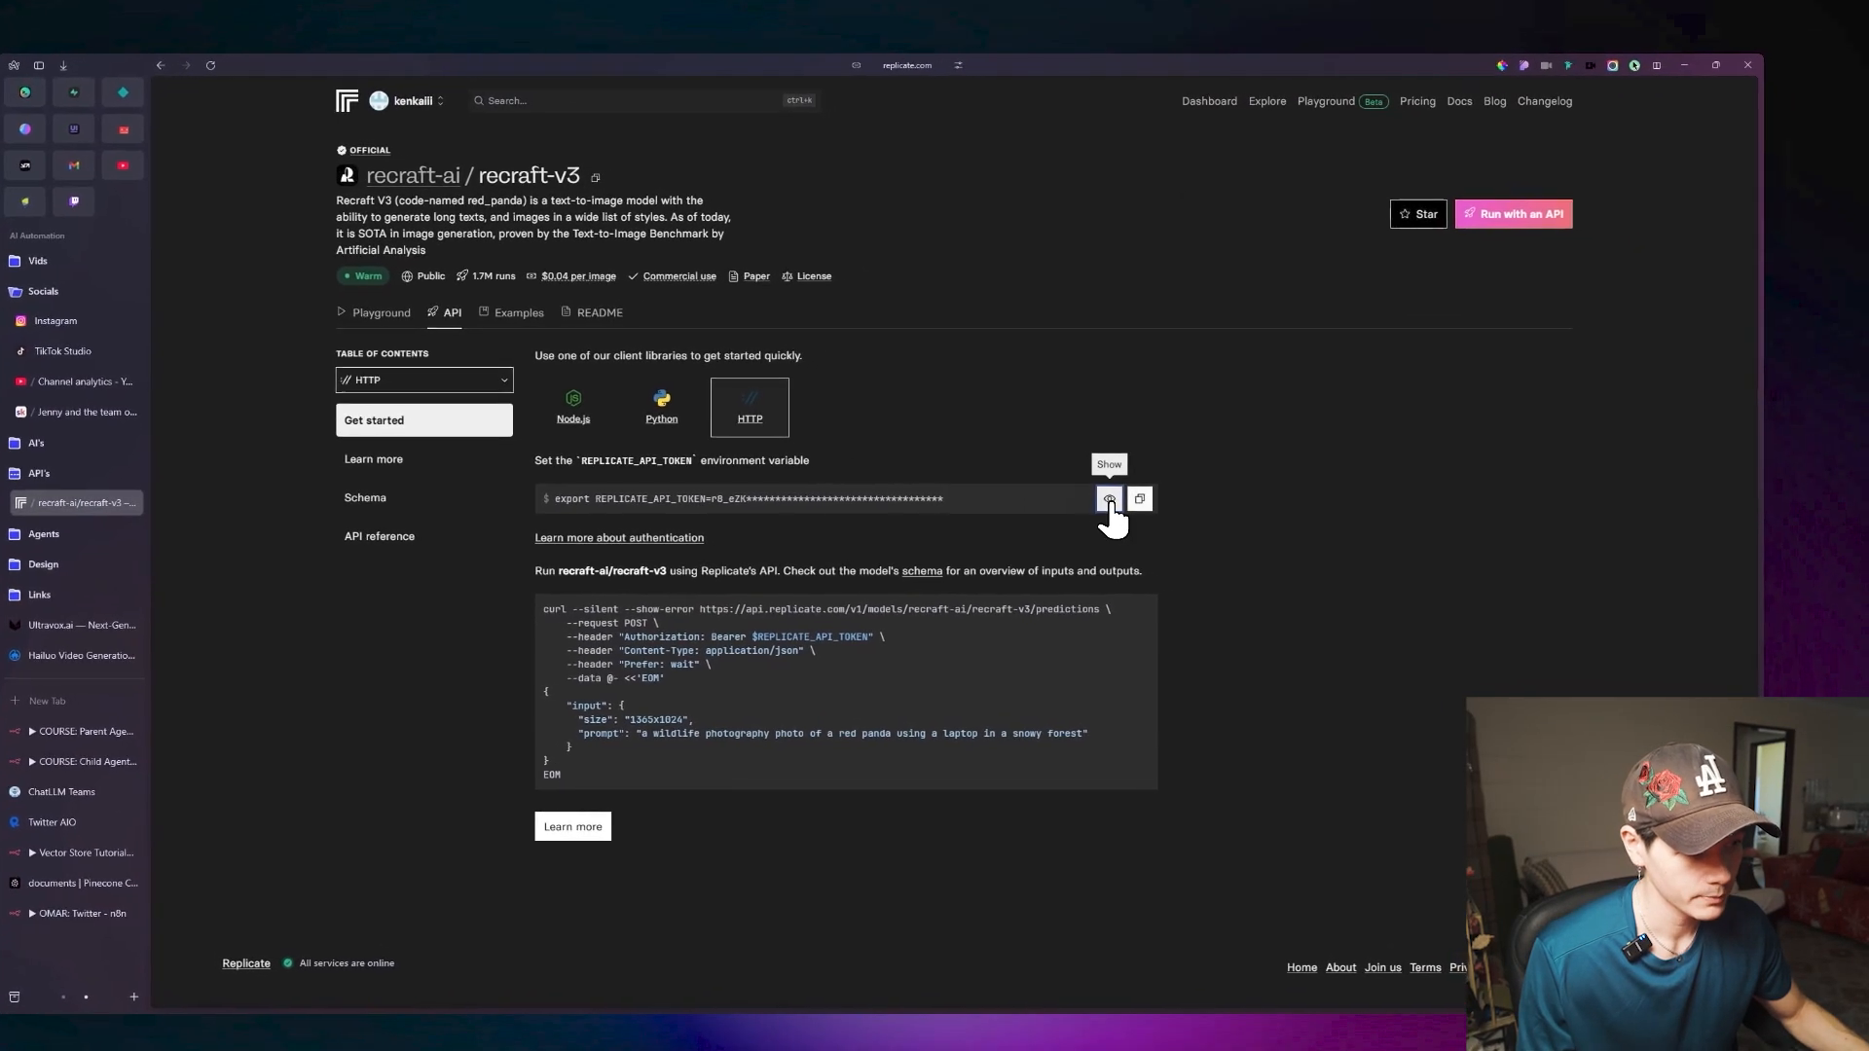
left_click(1129, 500)
left_click_drag(985, 498, 758, 499)
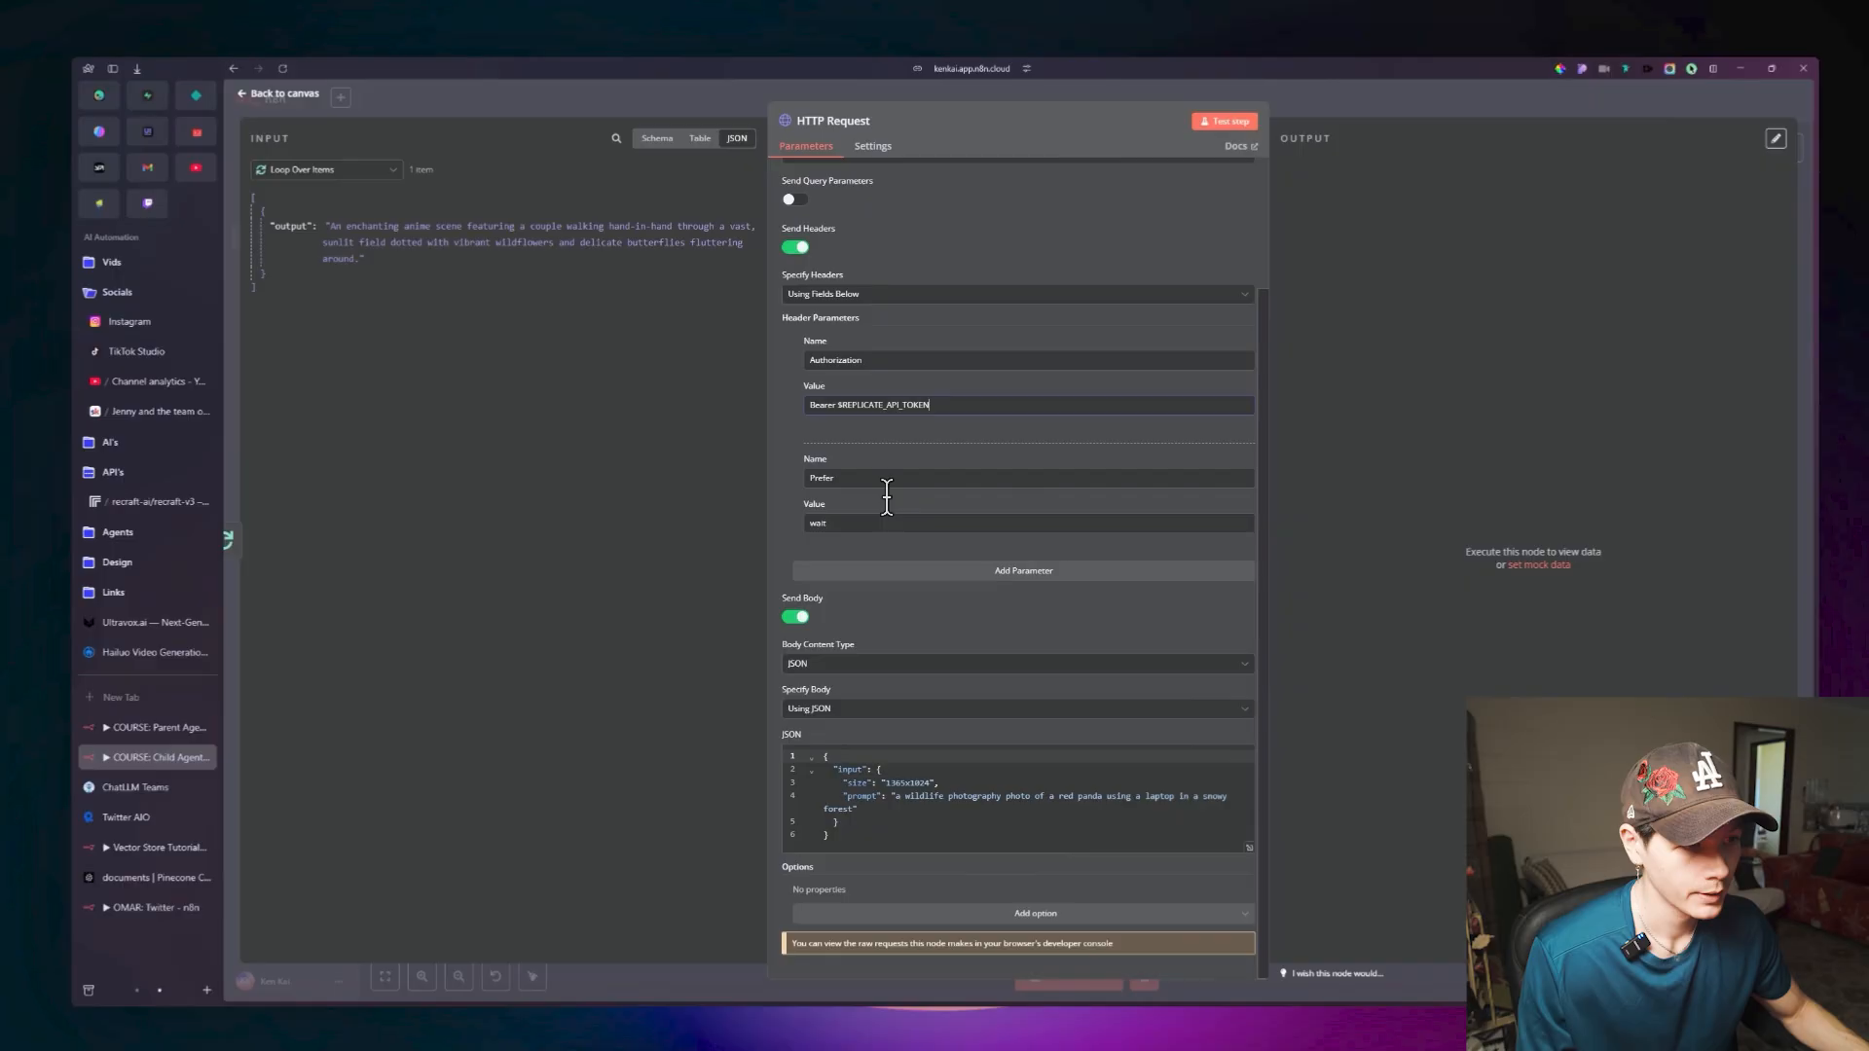
left_click_drag(940, 428, 853, 431)
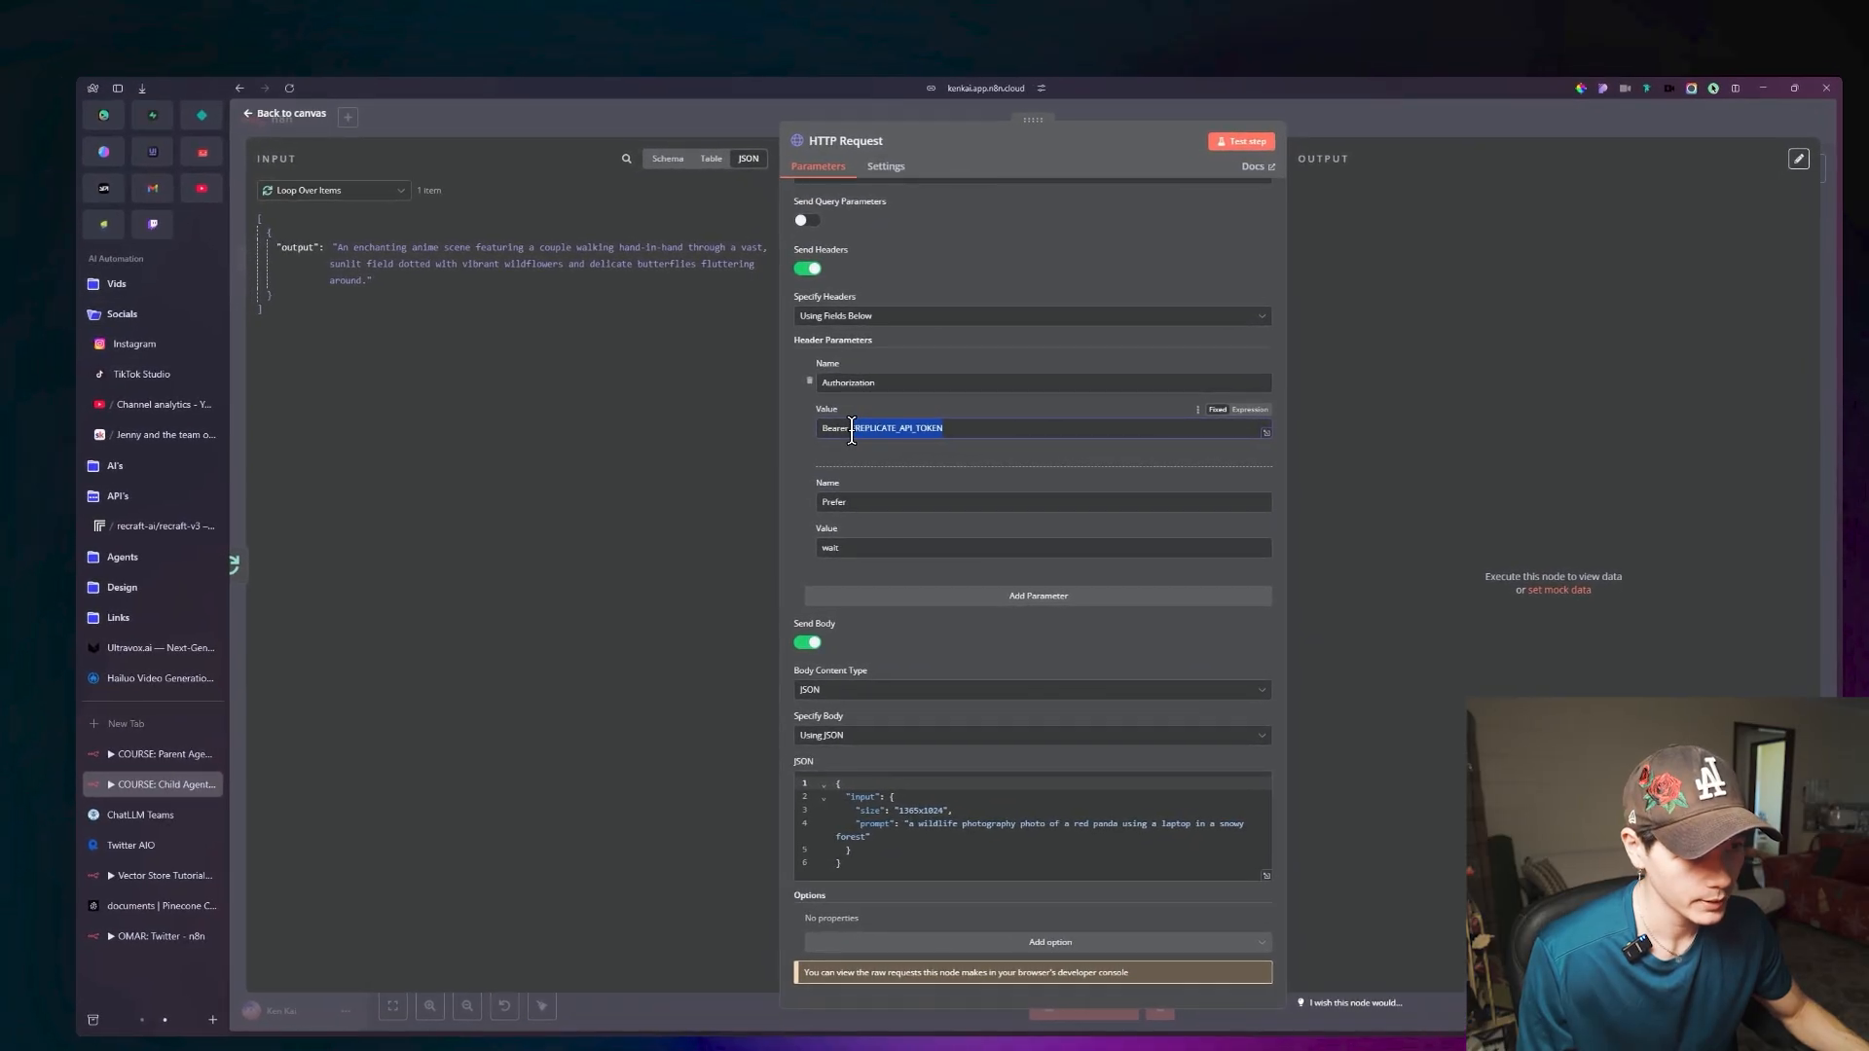
key("BackSpace")
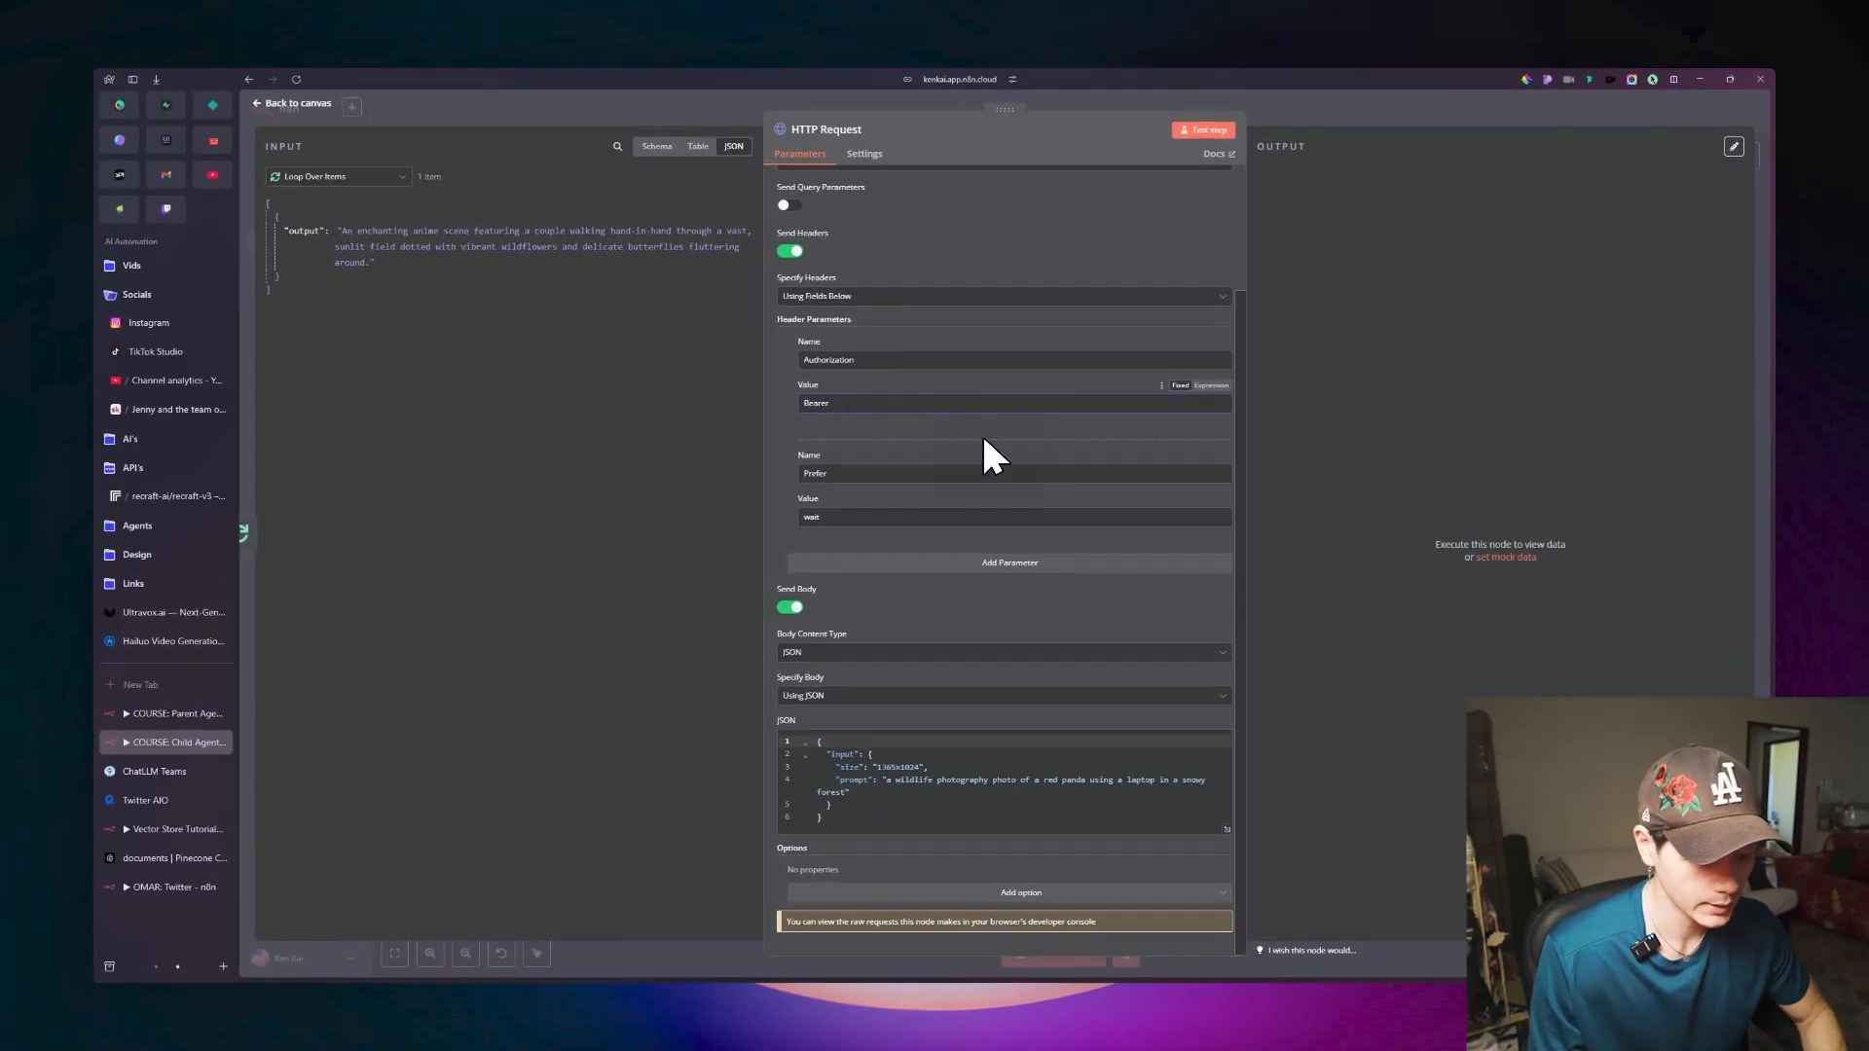
key("ctrl+v")
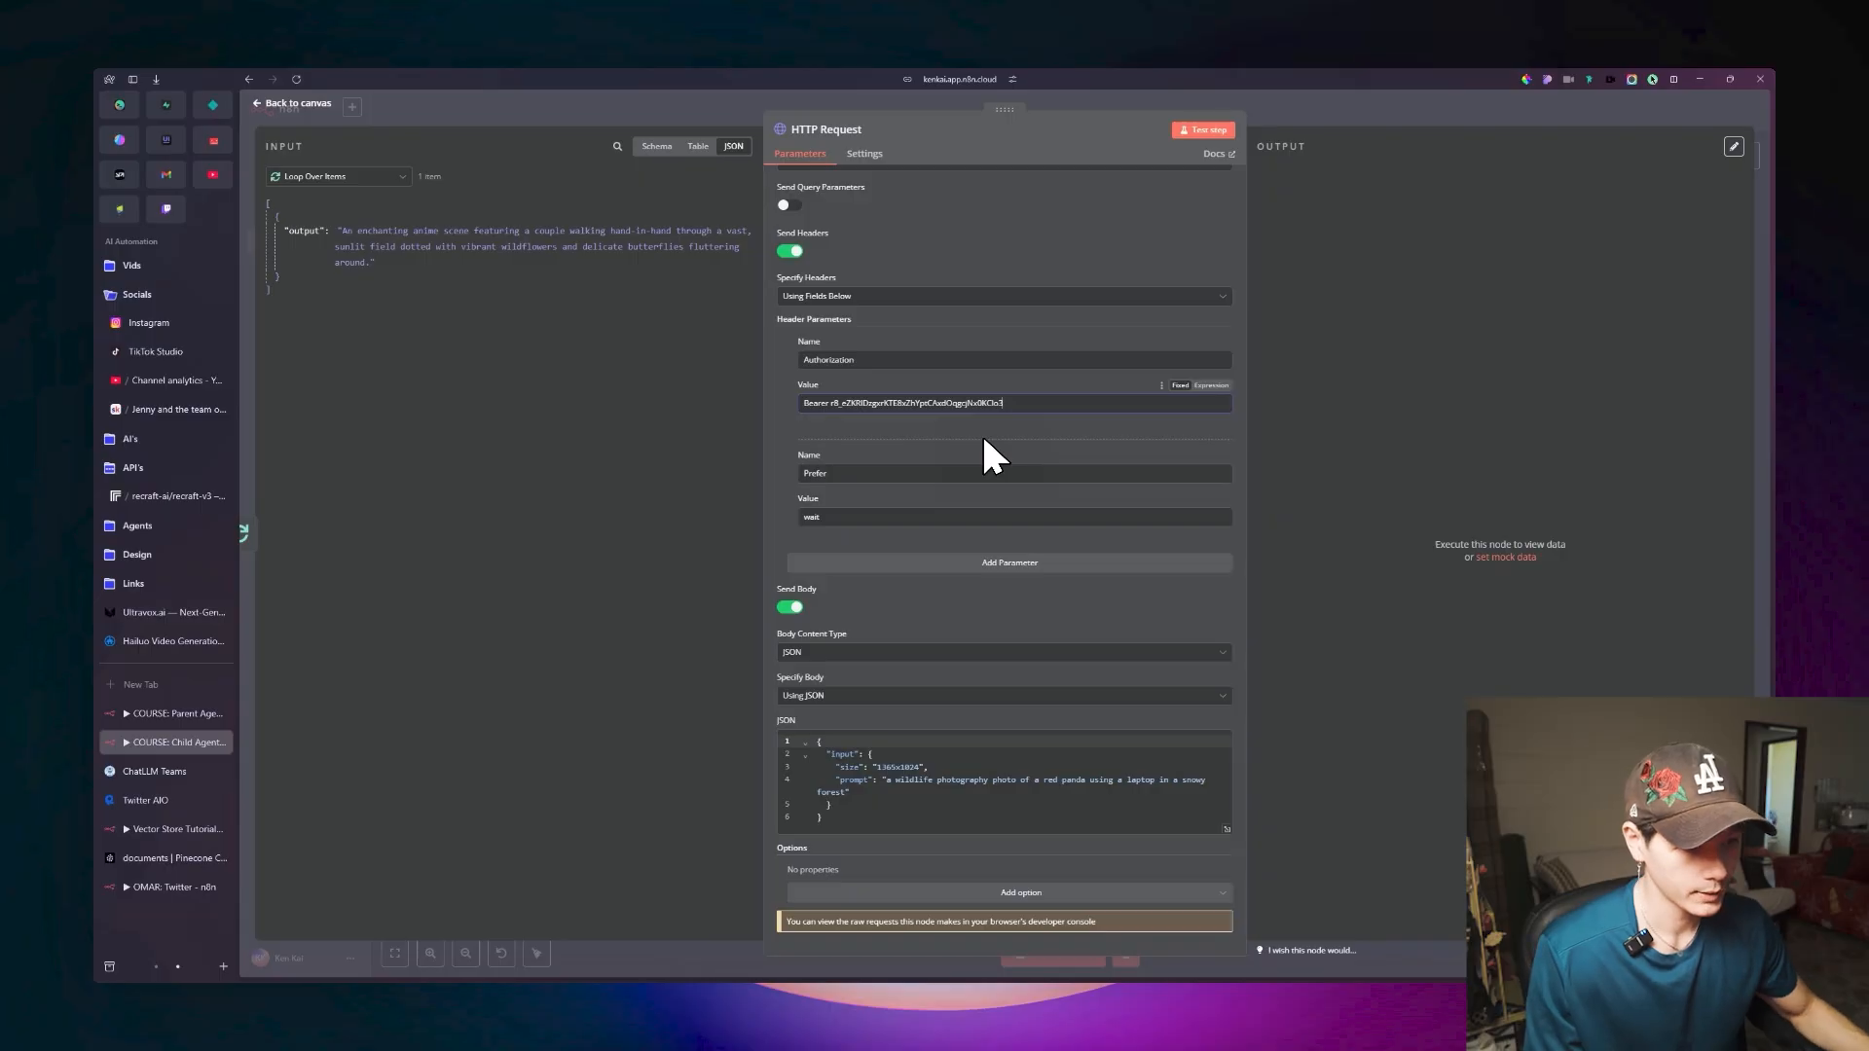
scroll(1002, 613, "up", 3)
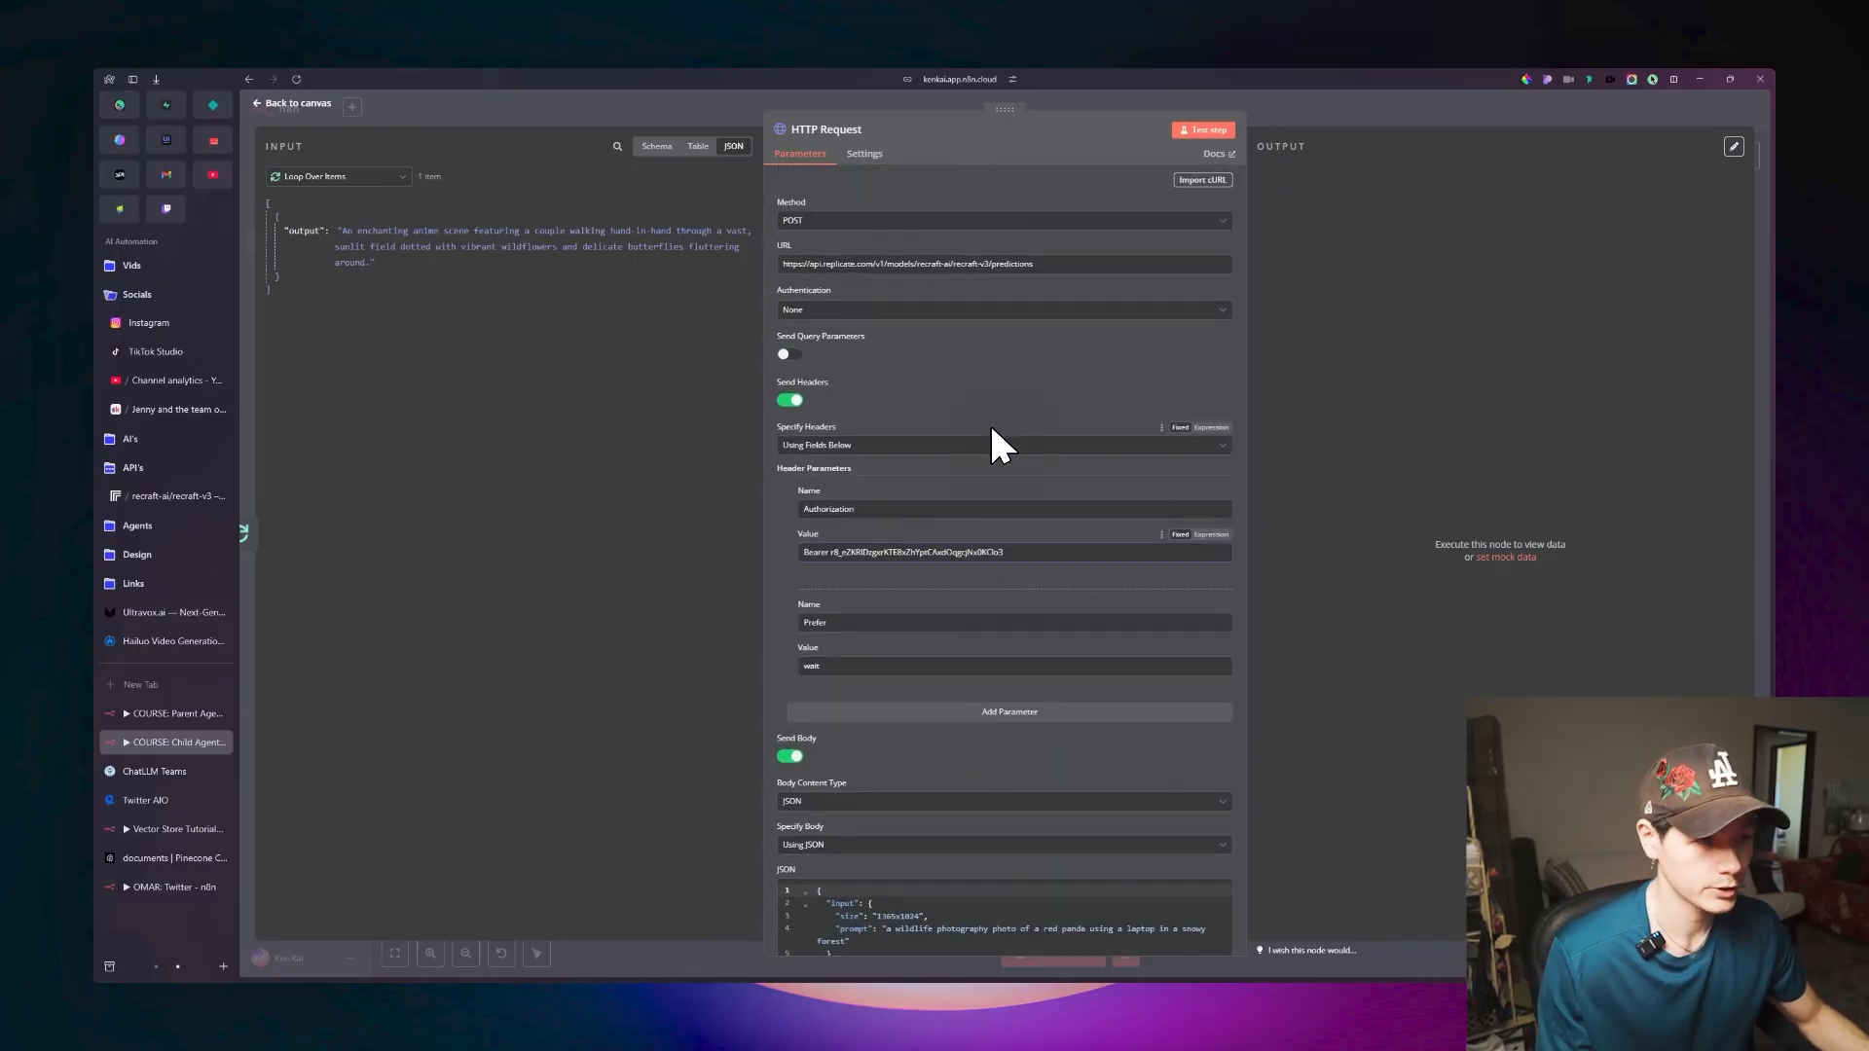
scroll(952, 456, "down", 3)
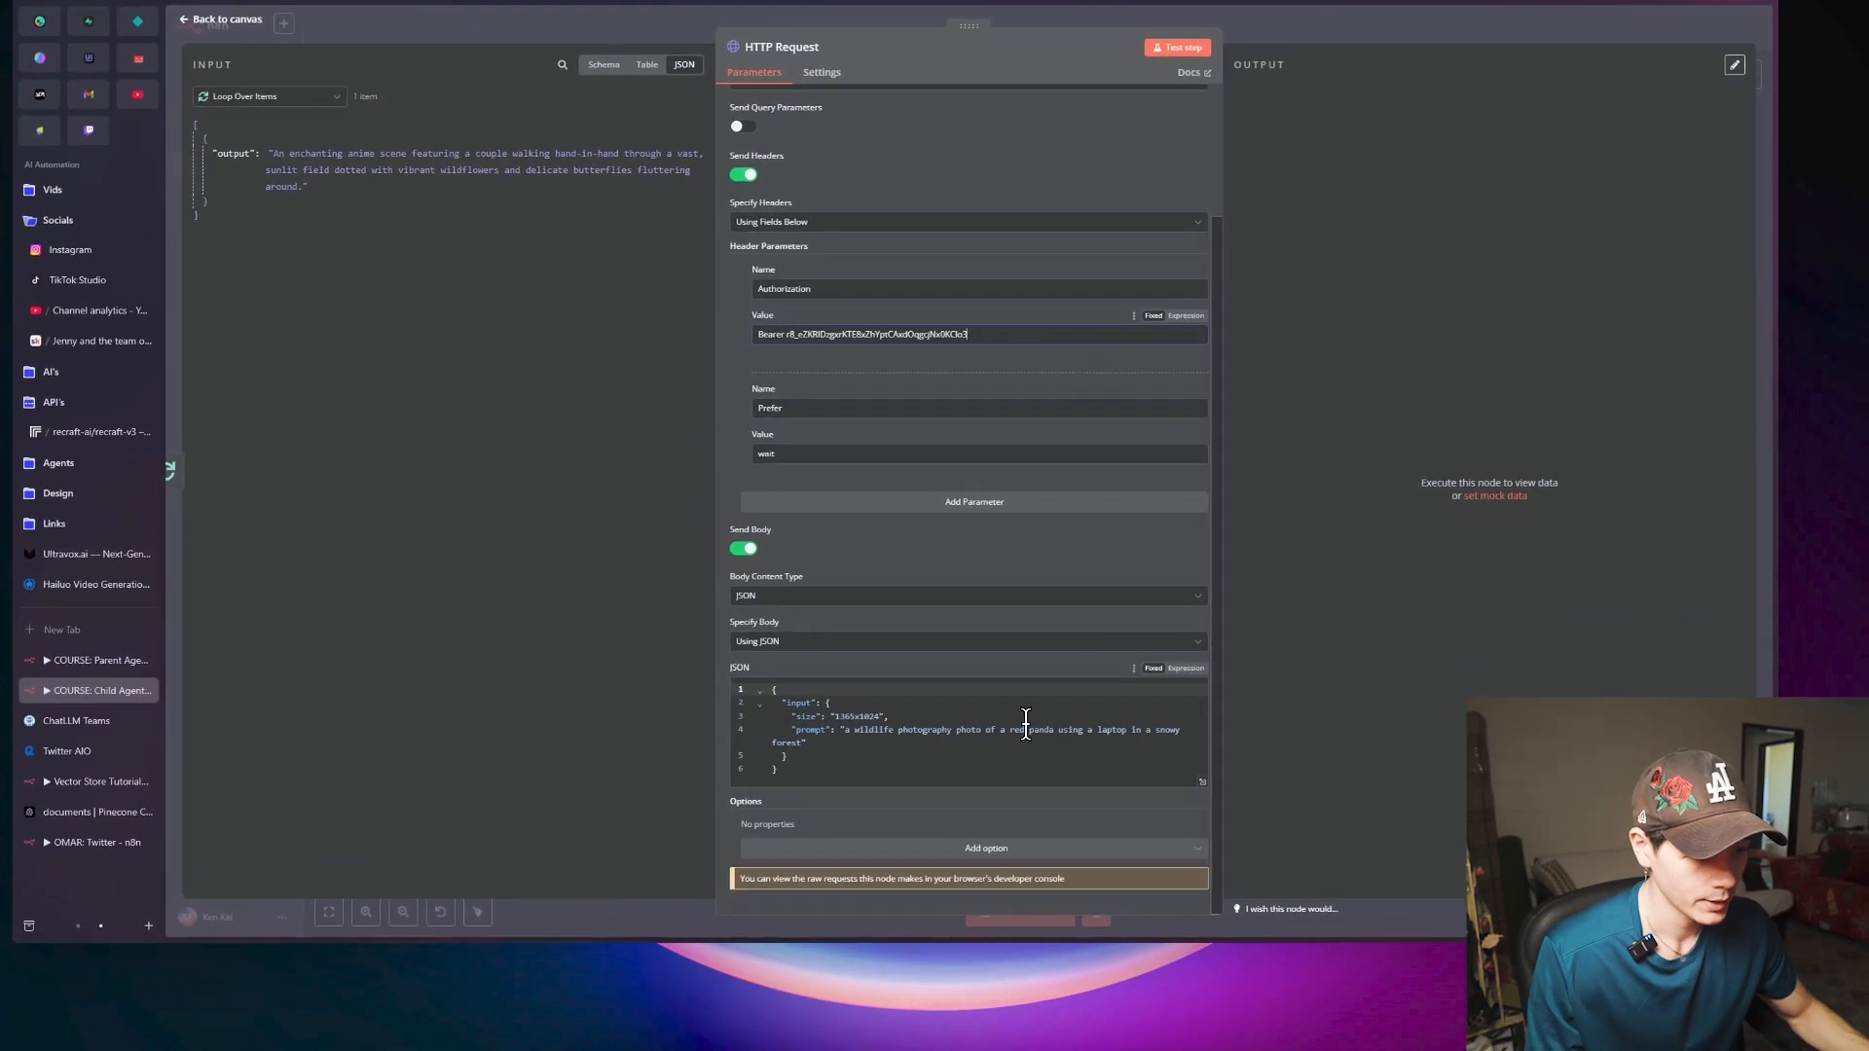
Switch the HTTP Request node's JSON body from a fixed value to an expression and open it in the expanded expression editor.
left_click(880, 792)
scroll(902, 777, "up", 2)
scroll(900, 776, "down", 2)
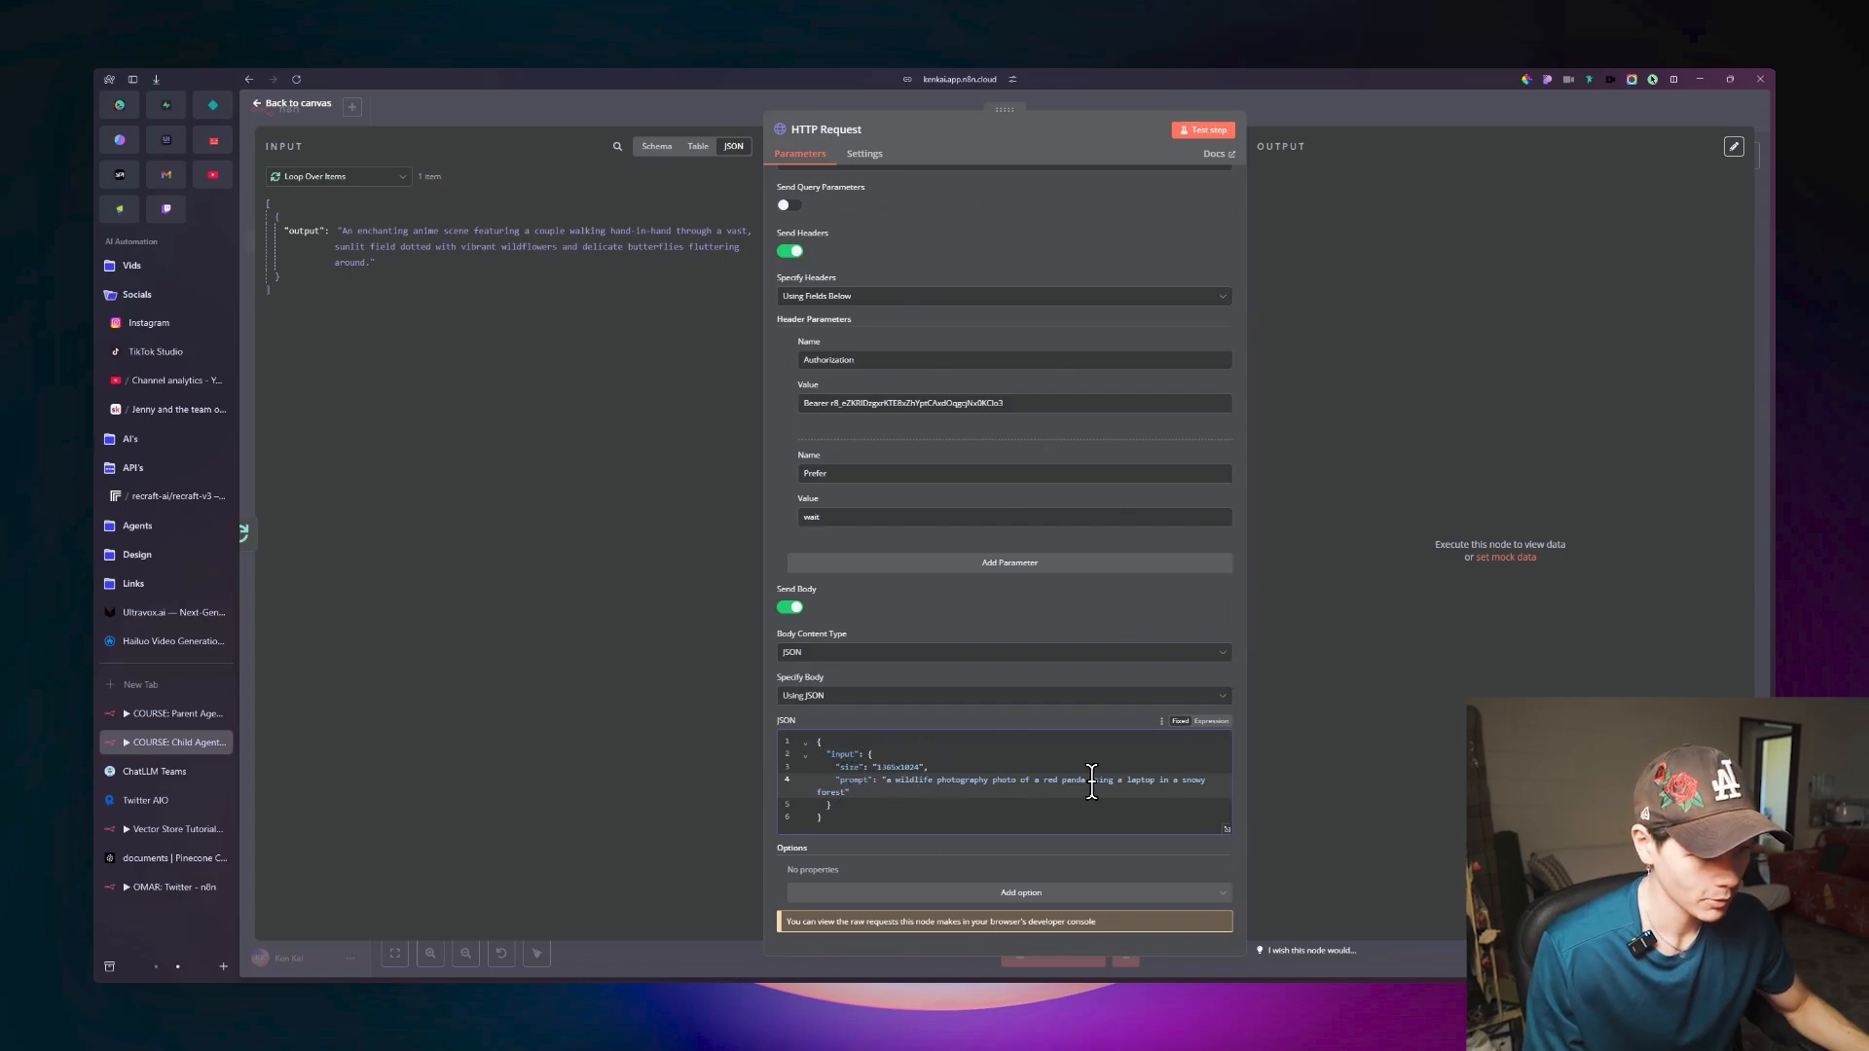
left_click(1215, 721)
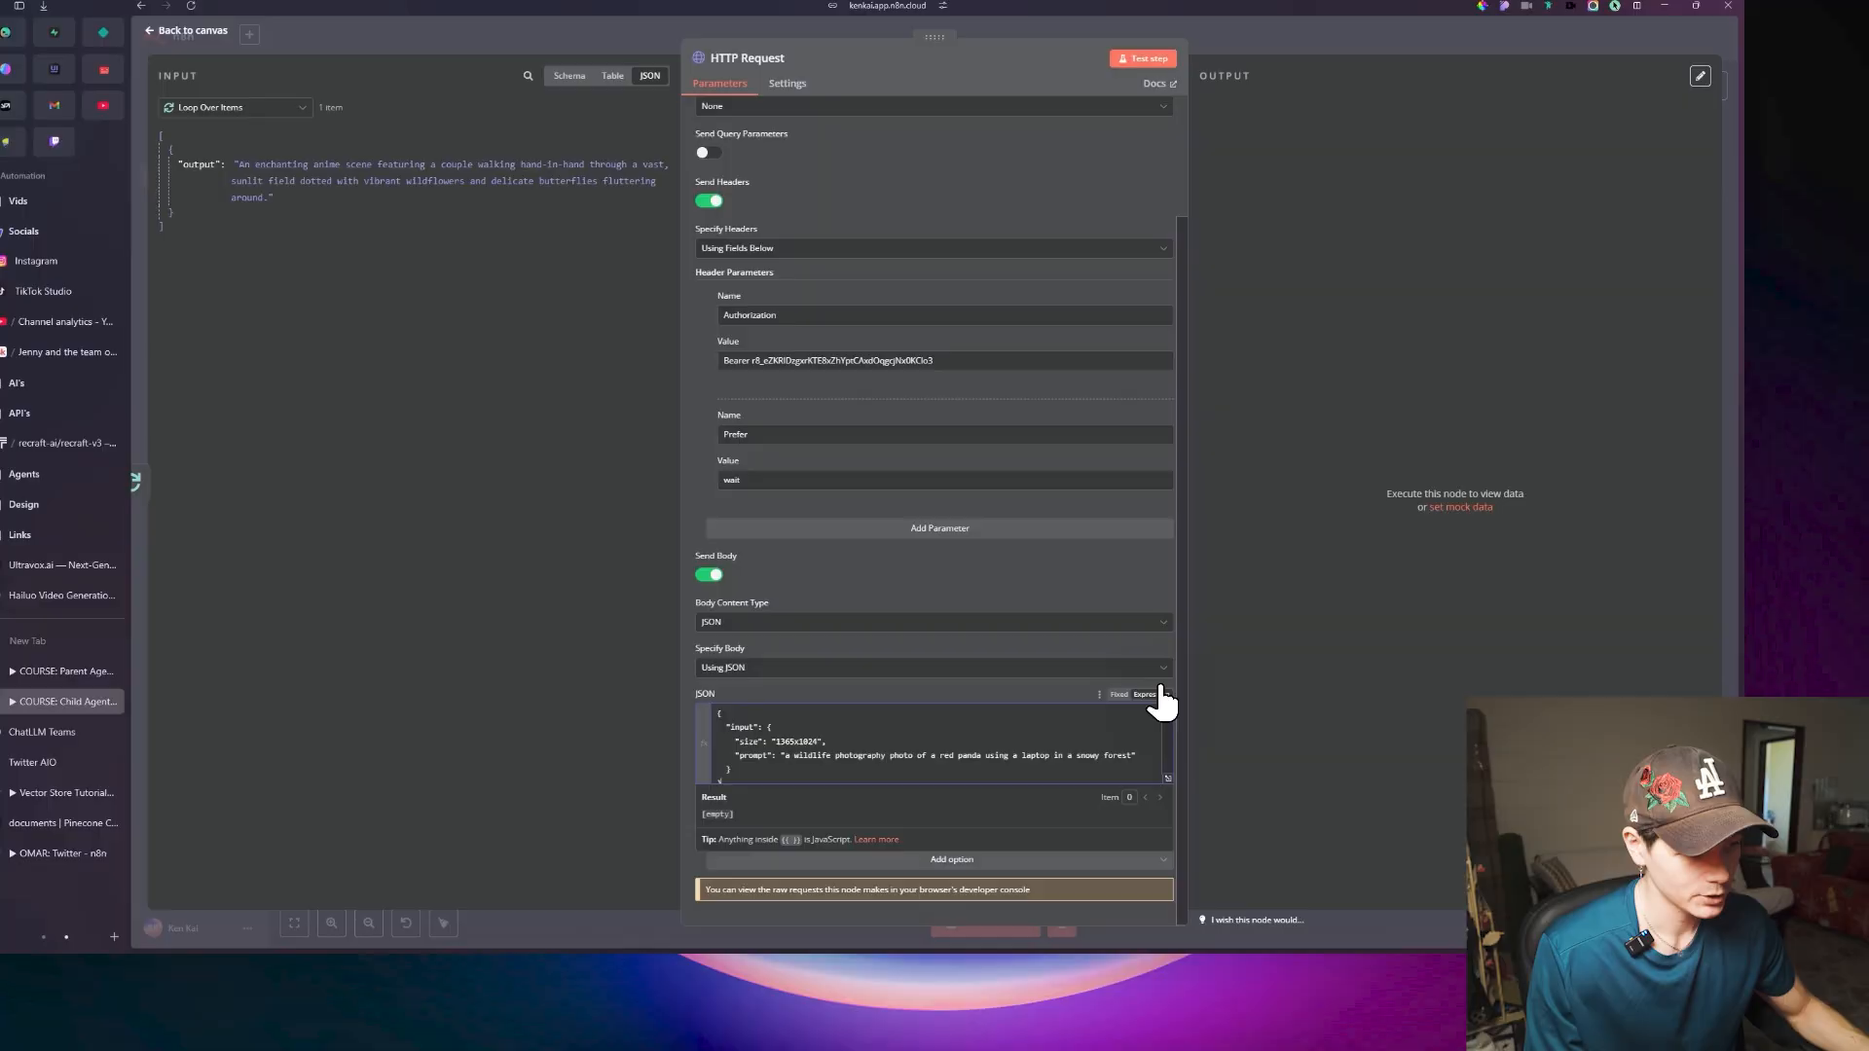
left_click(1106, 695)
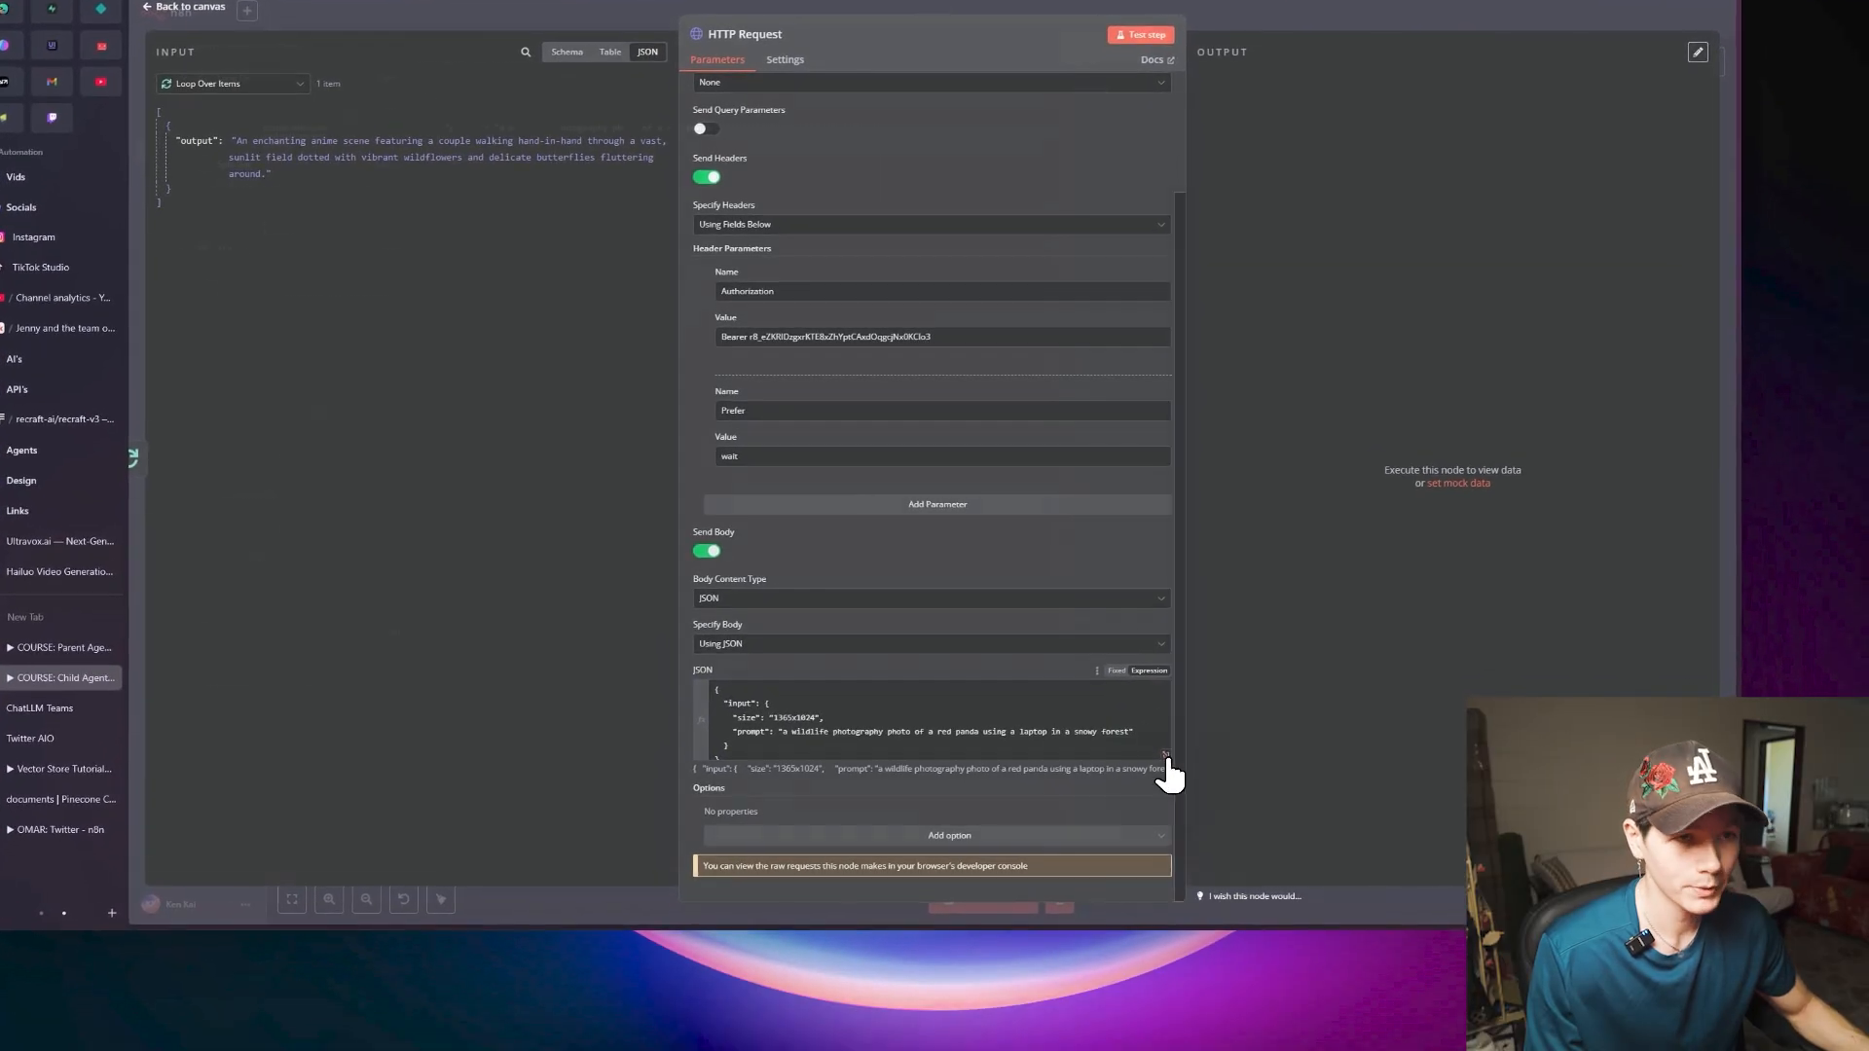
left_click(1166, 756)
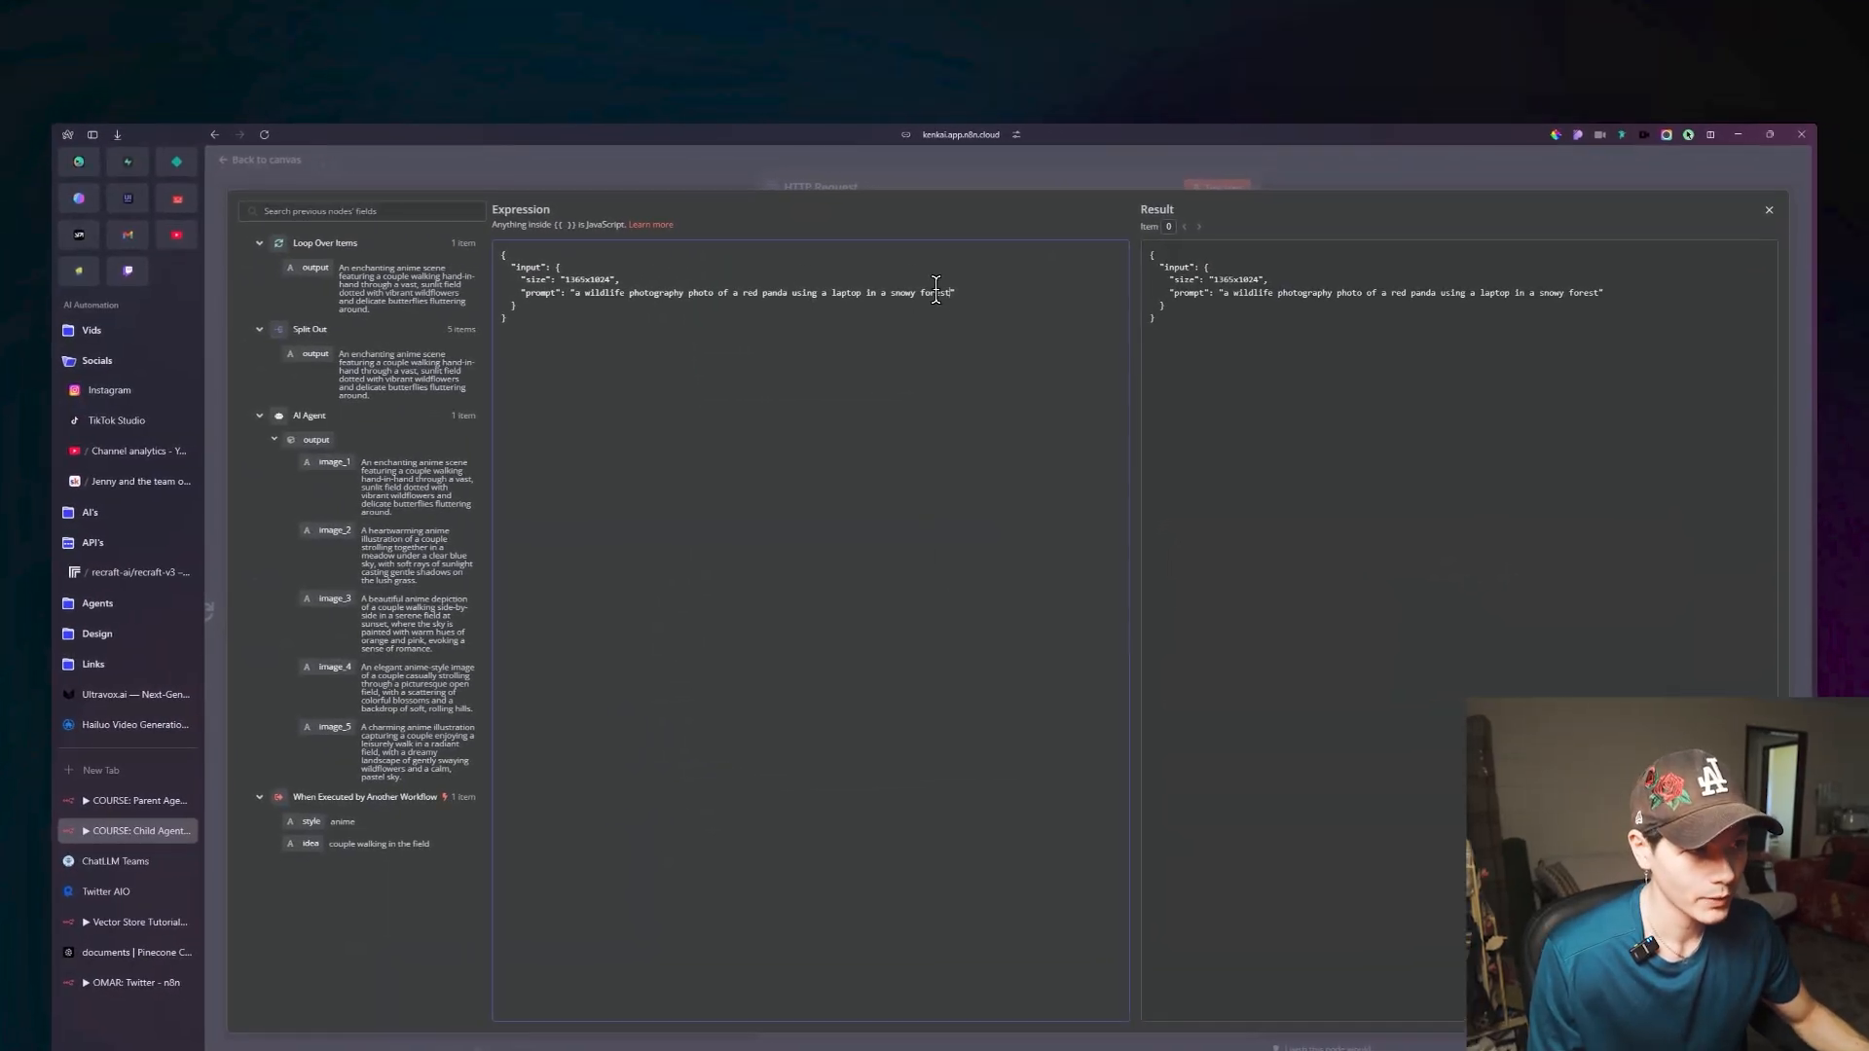
Replace the sample red panda text in the JSON body's prompt with the Loop Over Items output, {{ $json.output }}, keeping the surrounding quotes.
left_click_drag(951, 292, 662, 293)
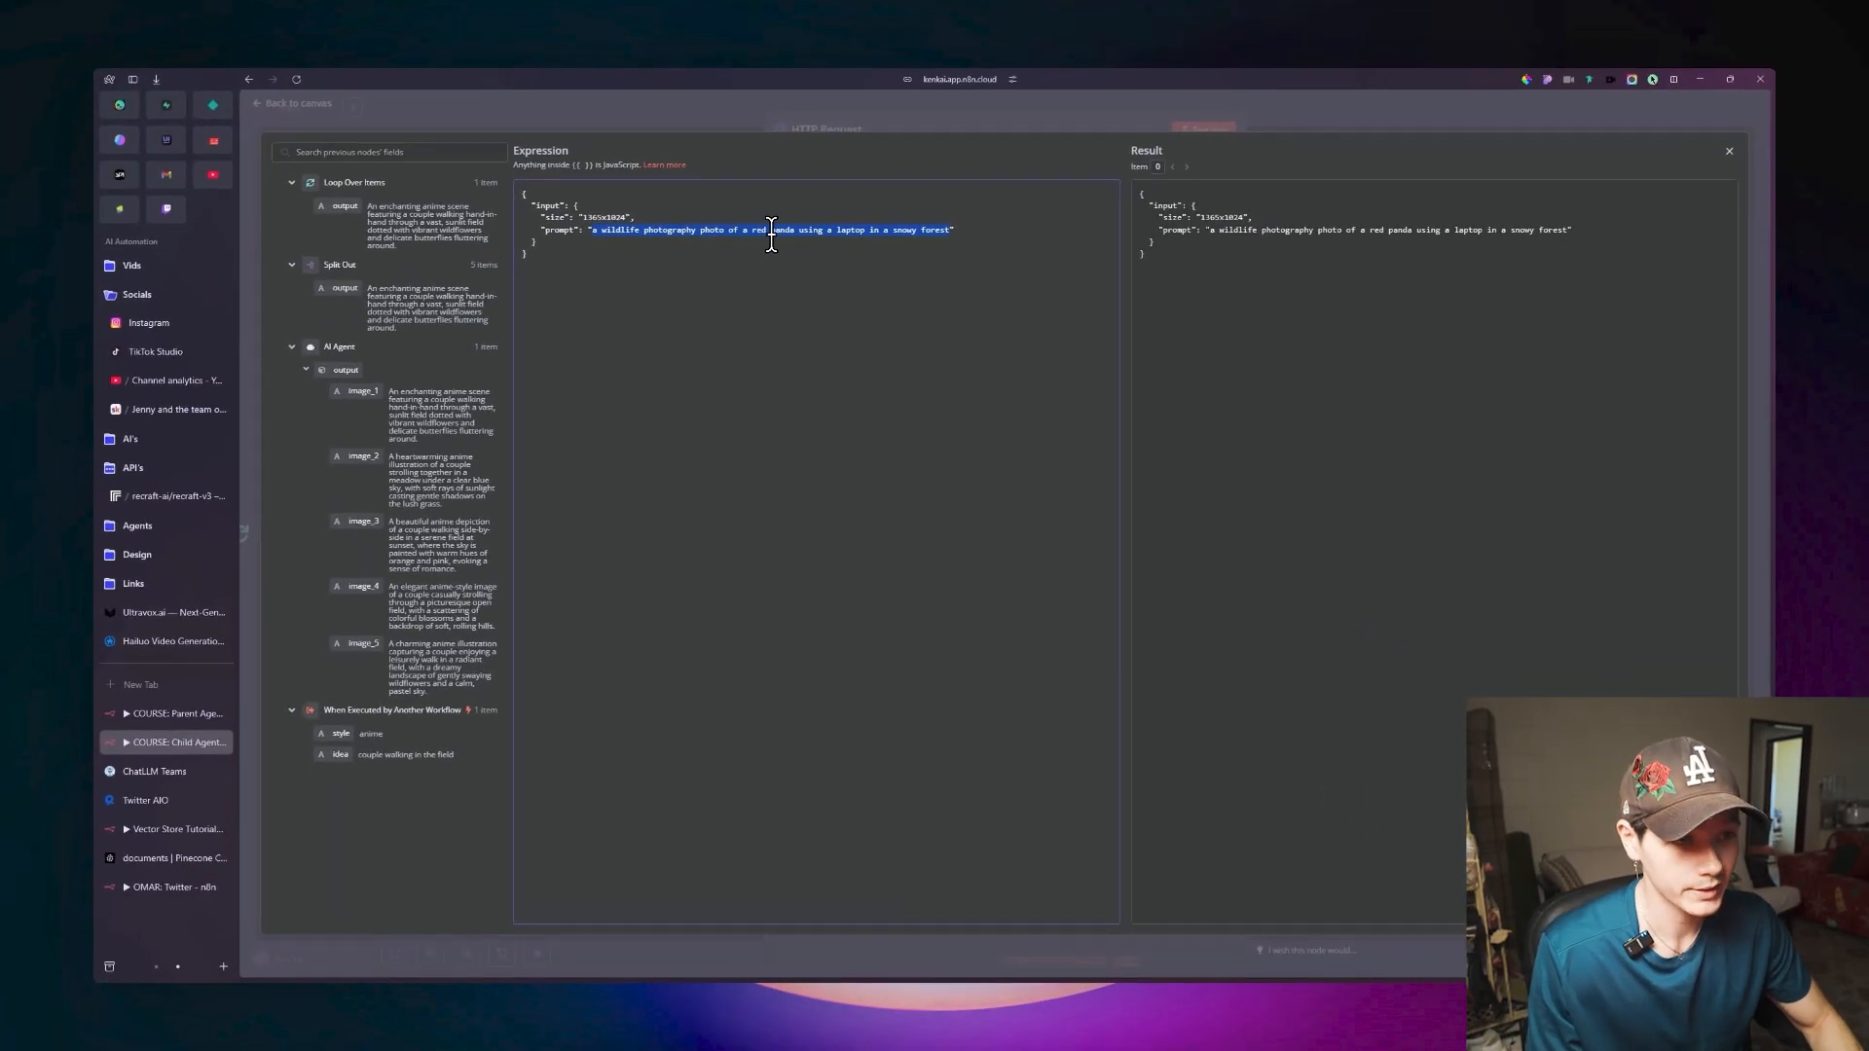
key("BackSpace")
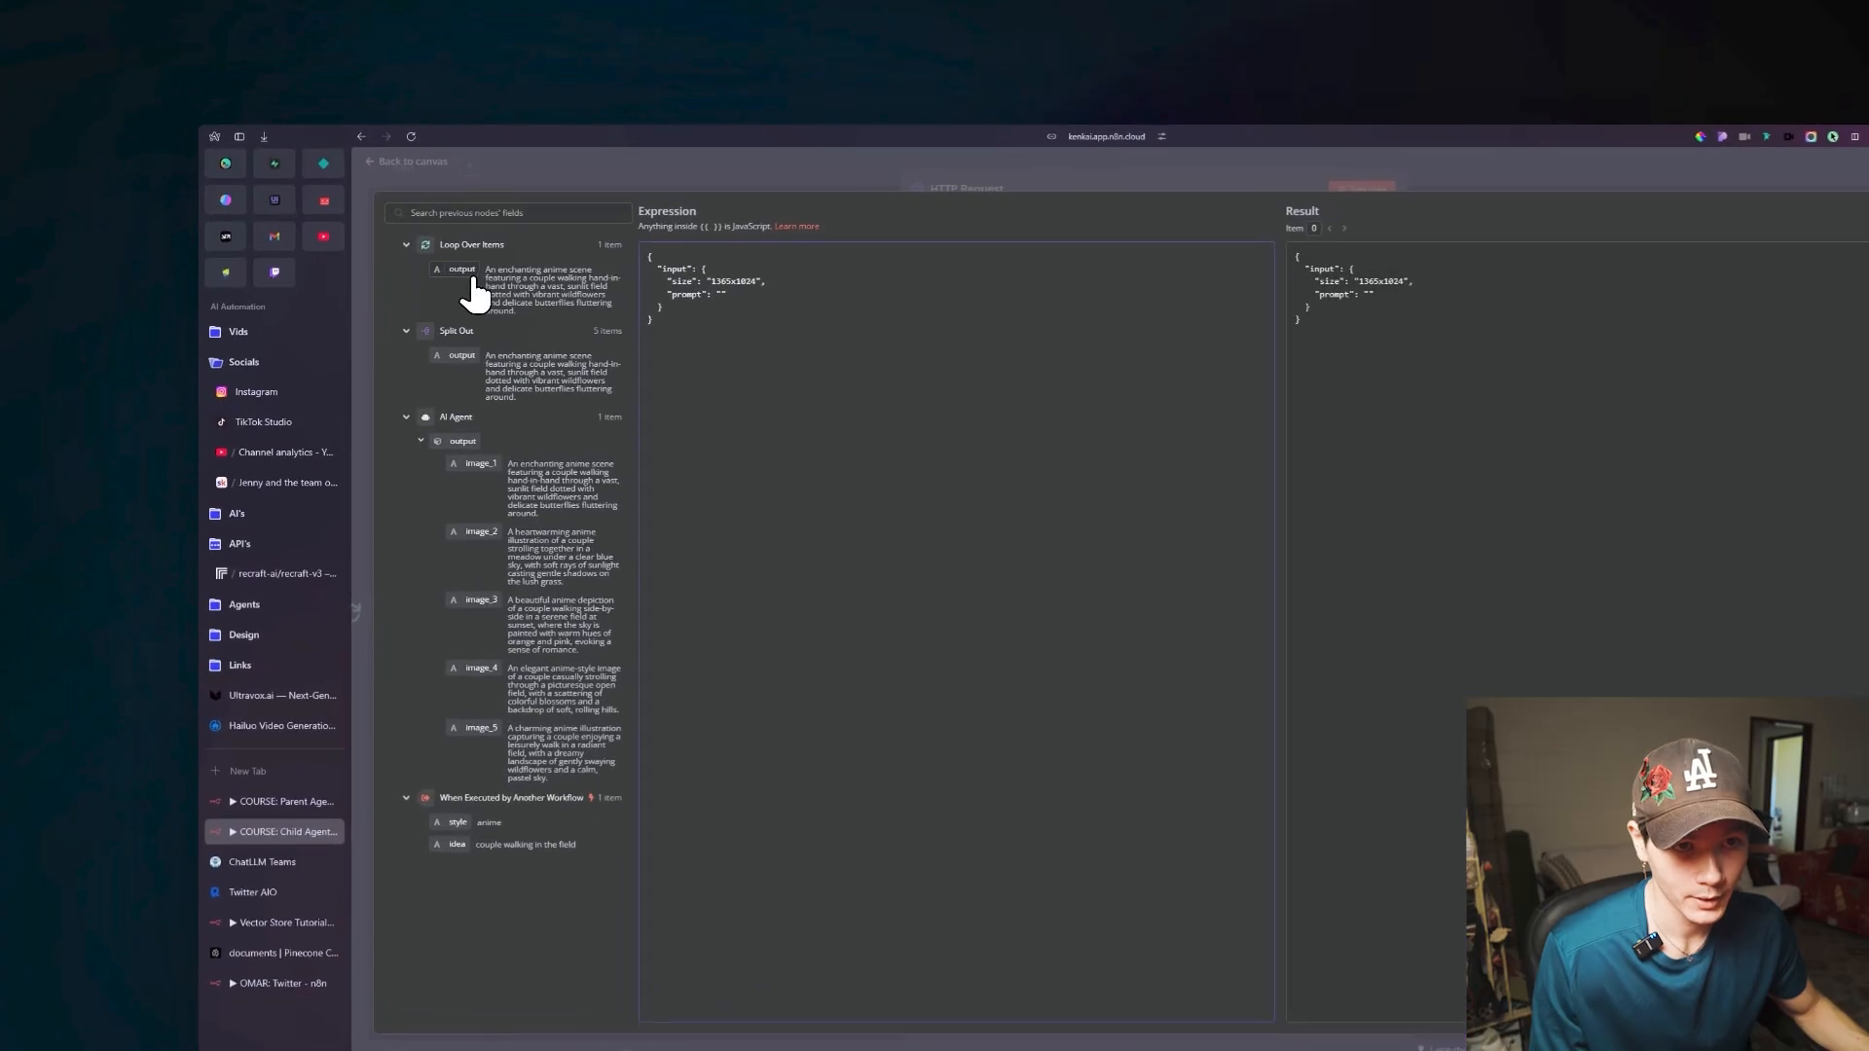
left_click_drag(480, 297, 662, 308)
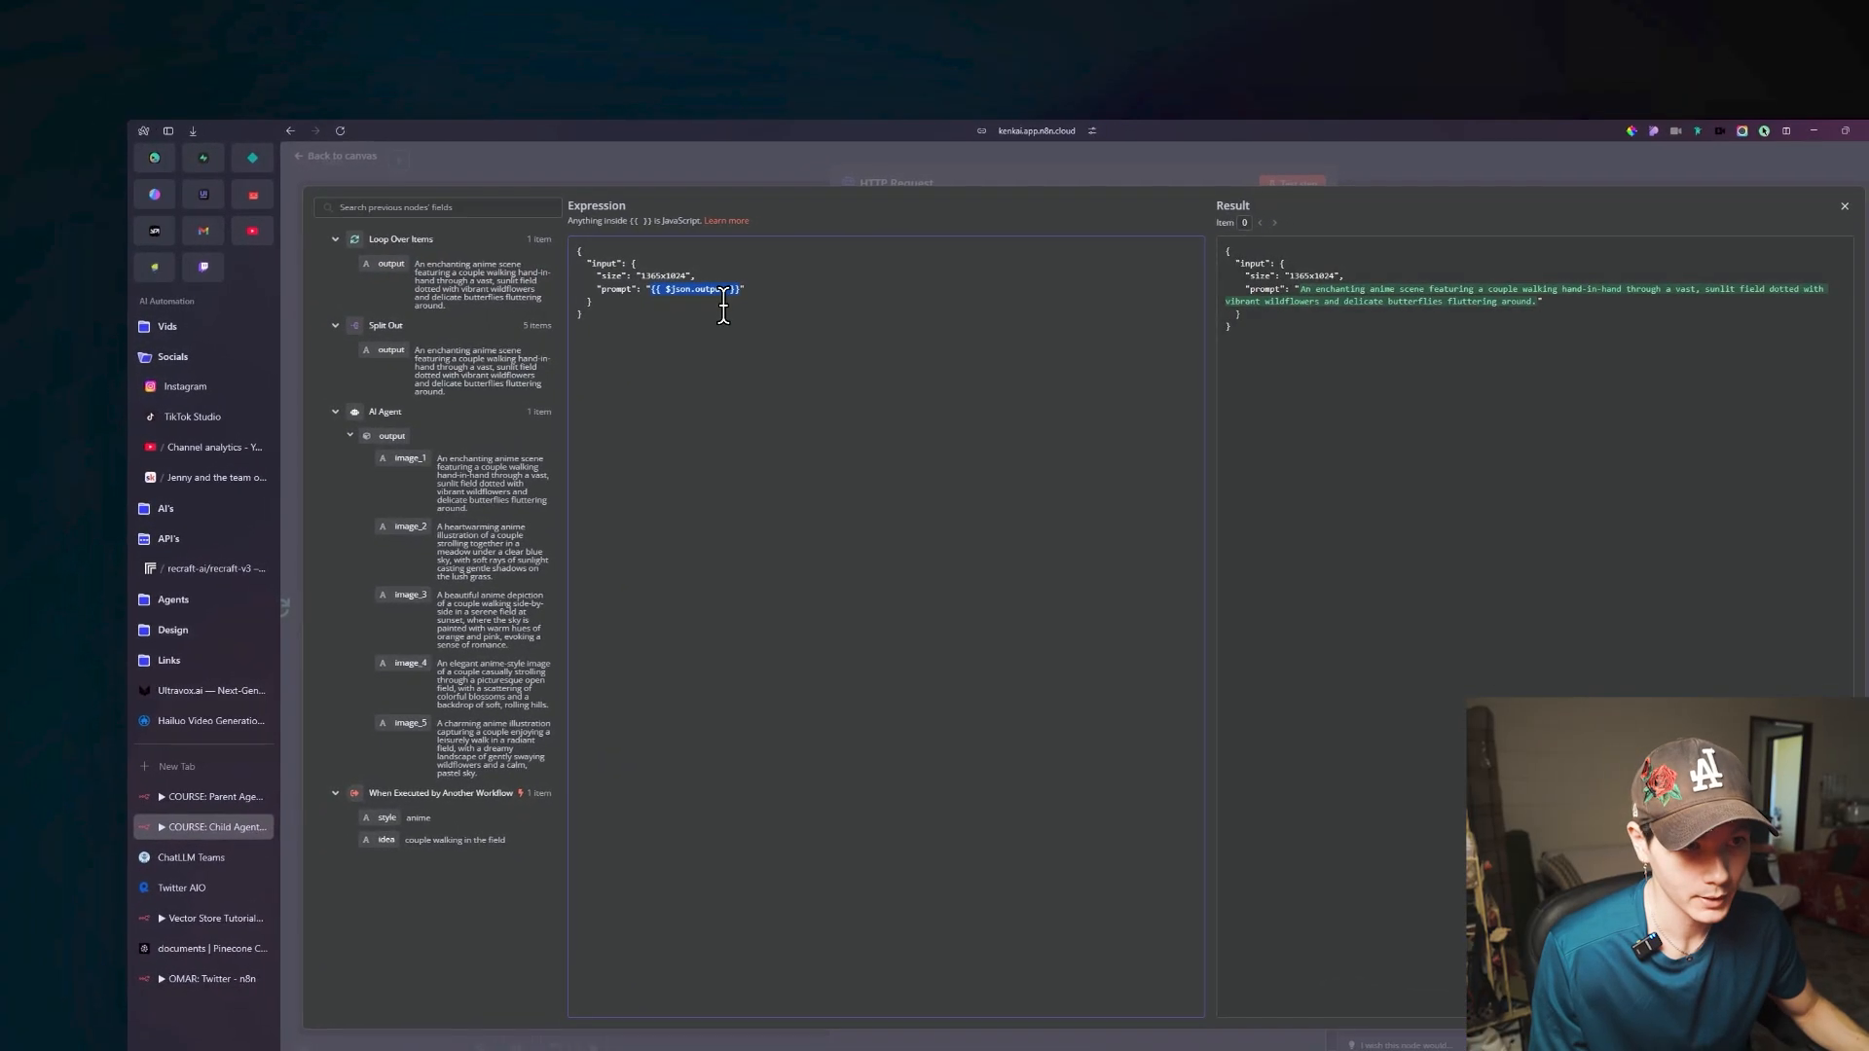
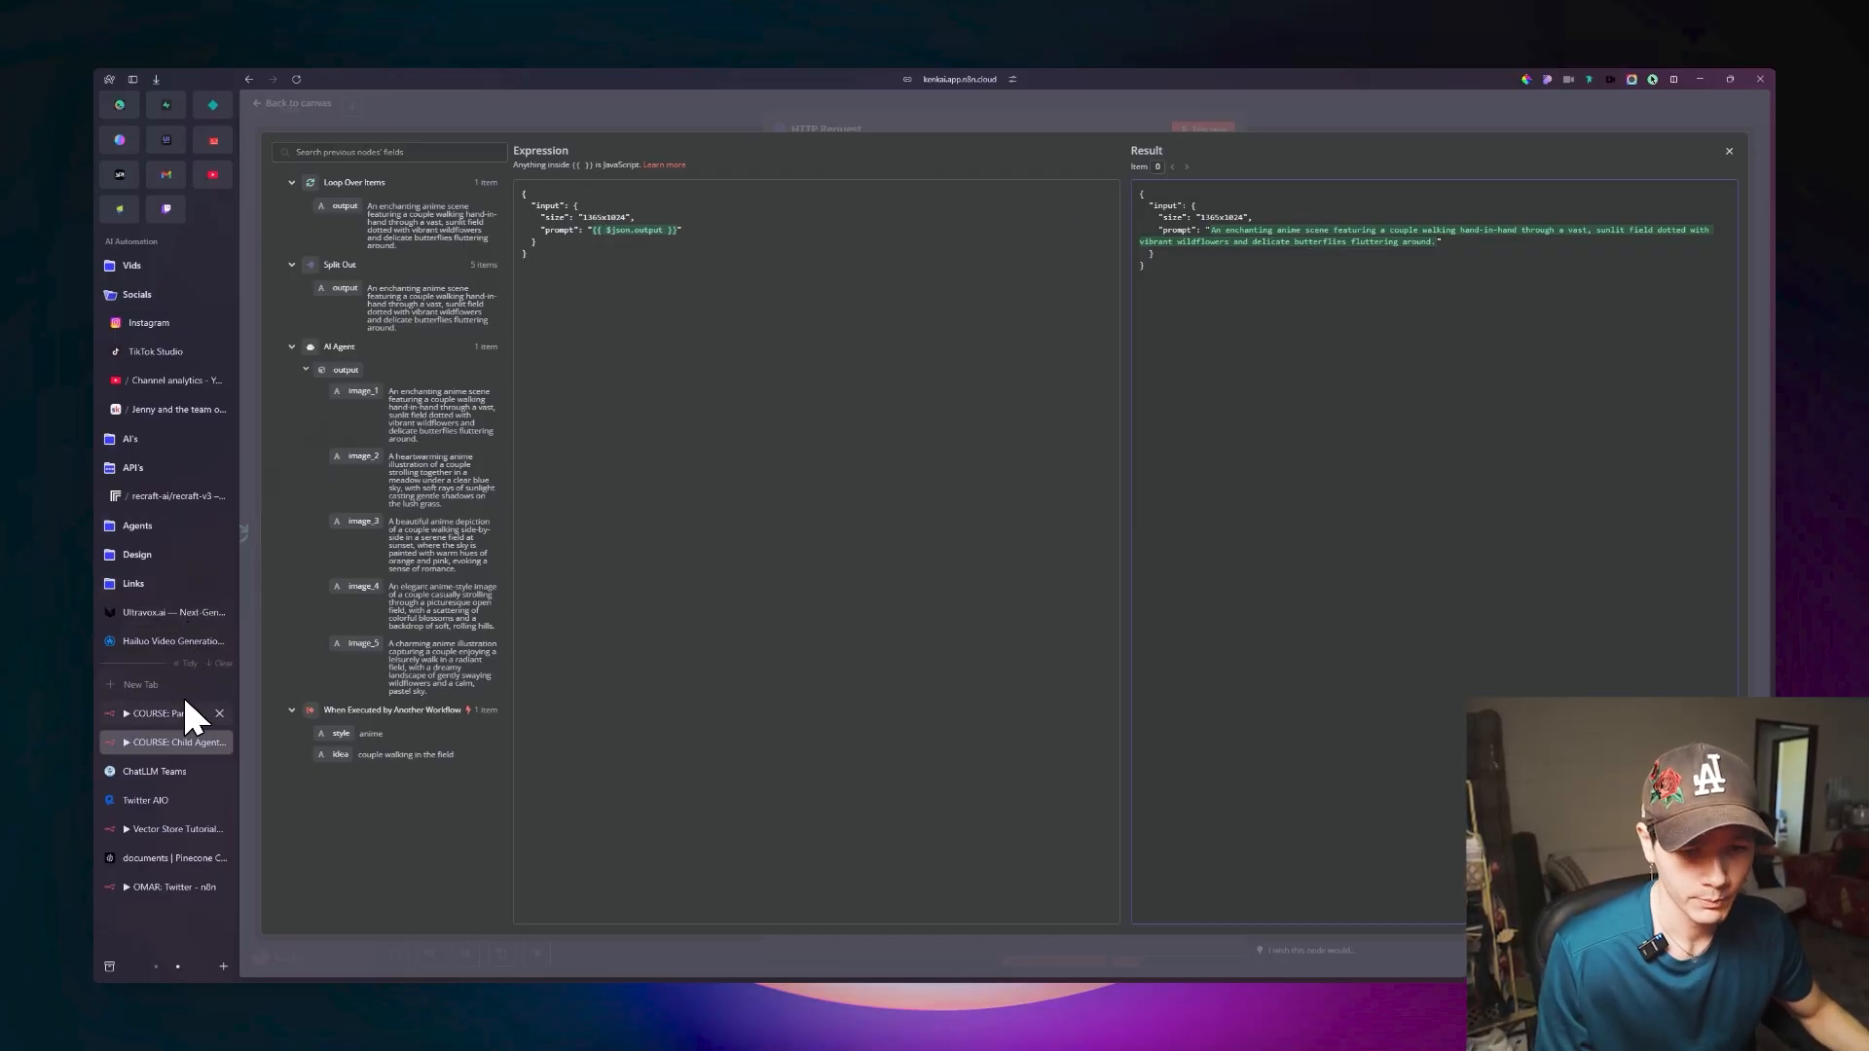
Look up the image size setting in the recraft-v3 playground and set the JSON body's size to 1024x1024.
left_click(175, 496)
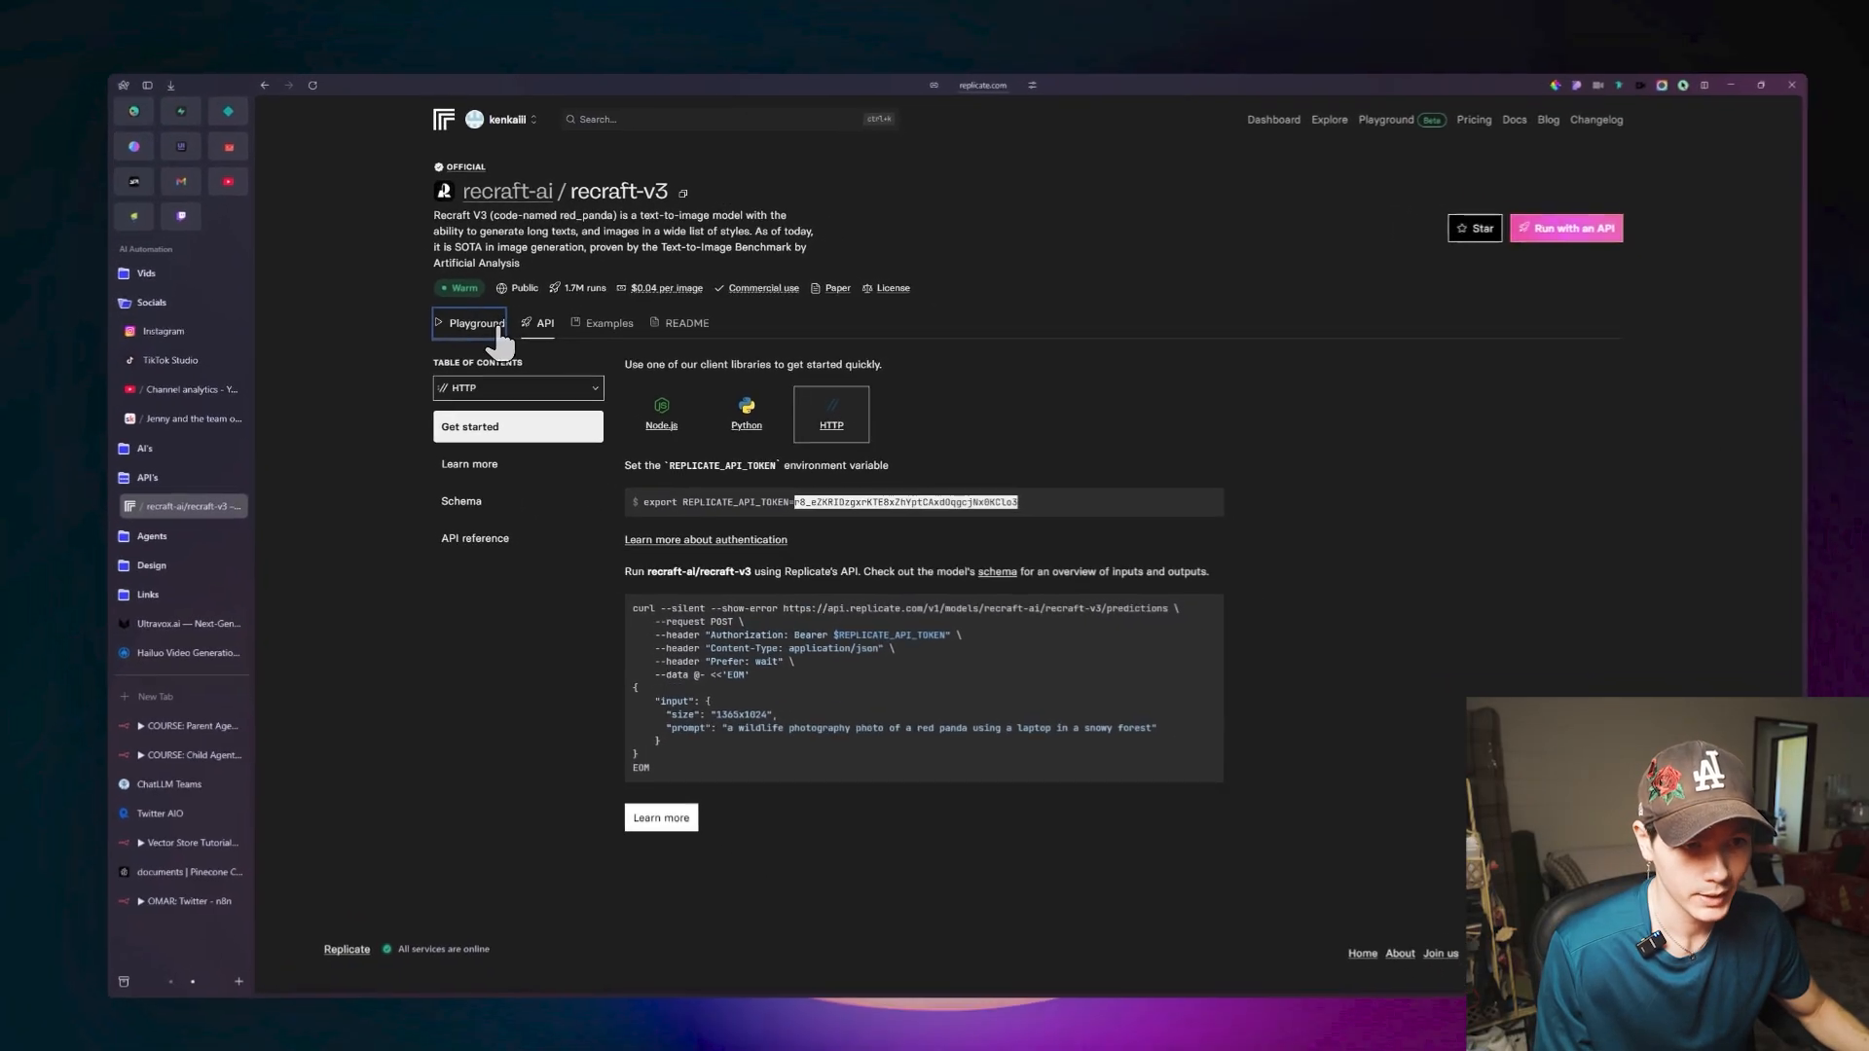
left_click(498, 331)
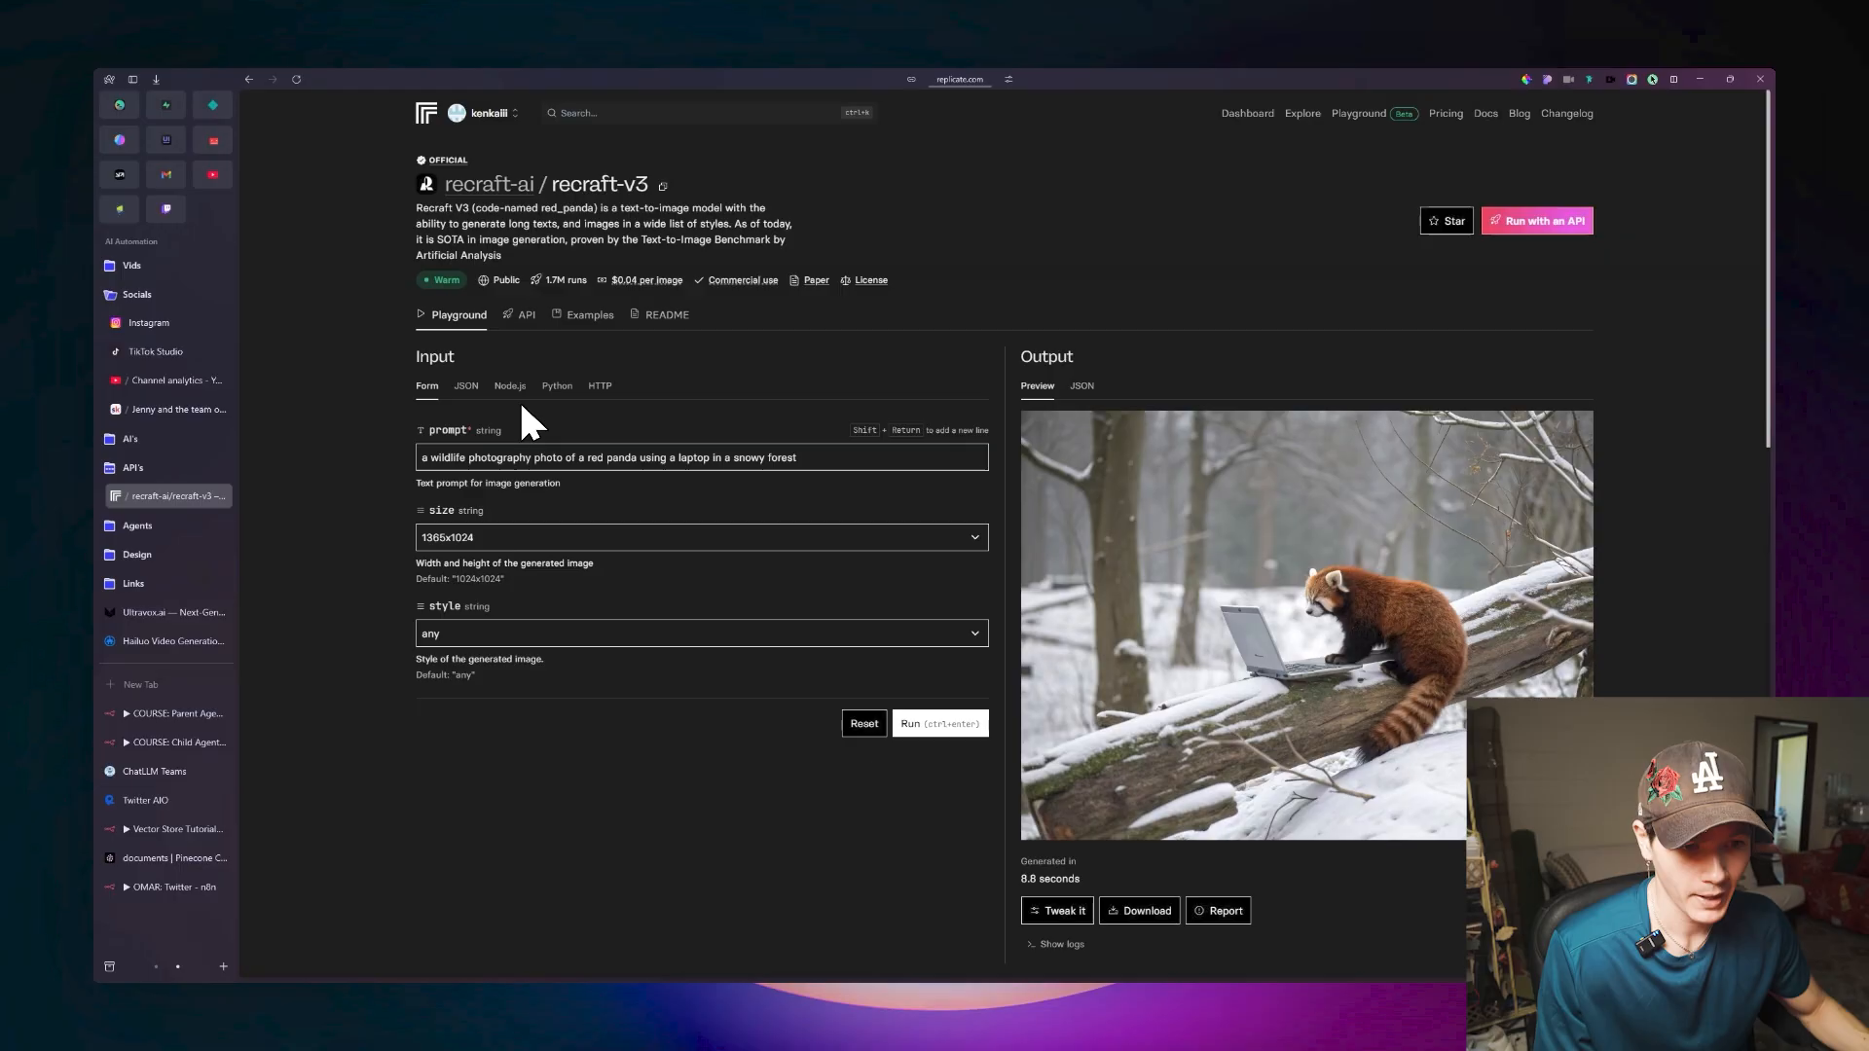
scroll(523, 407, "down", 1)
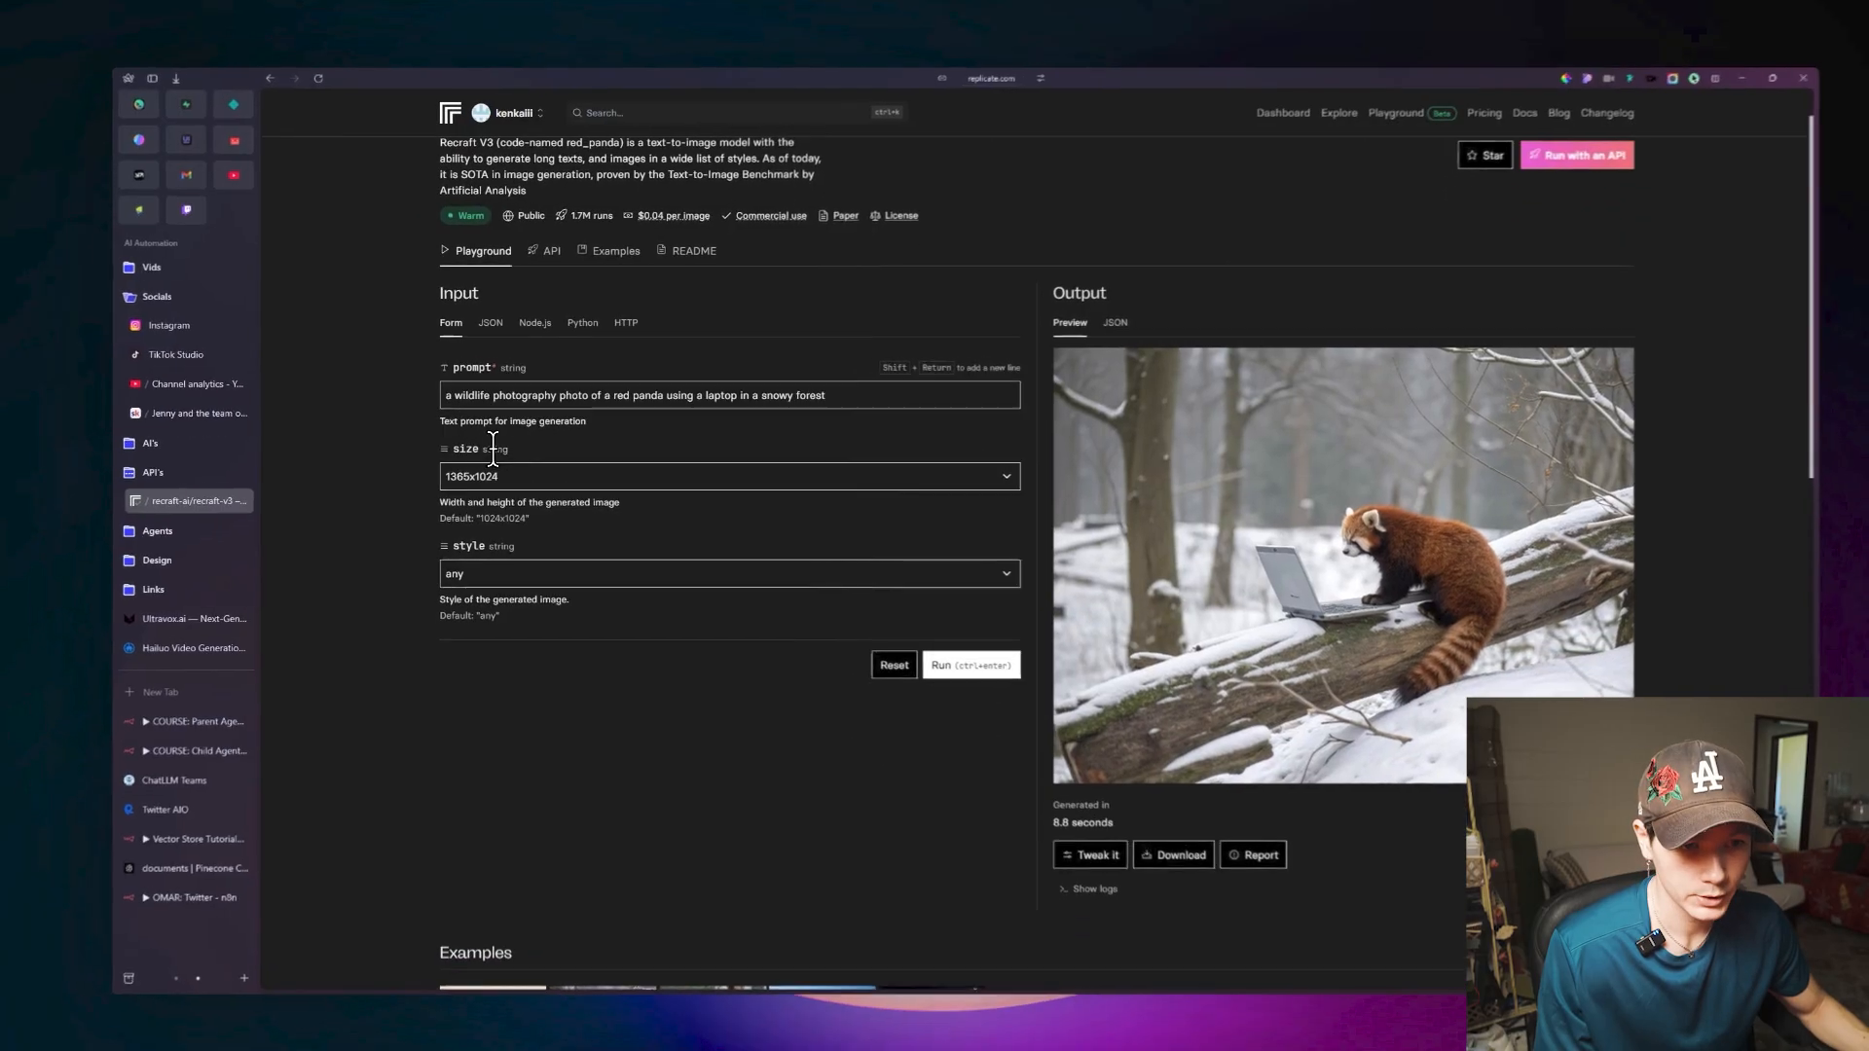
scroll(511, 428, "down", 2)
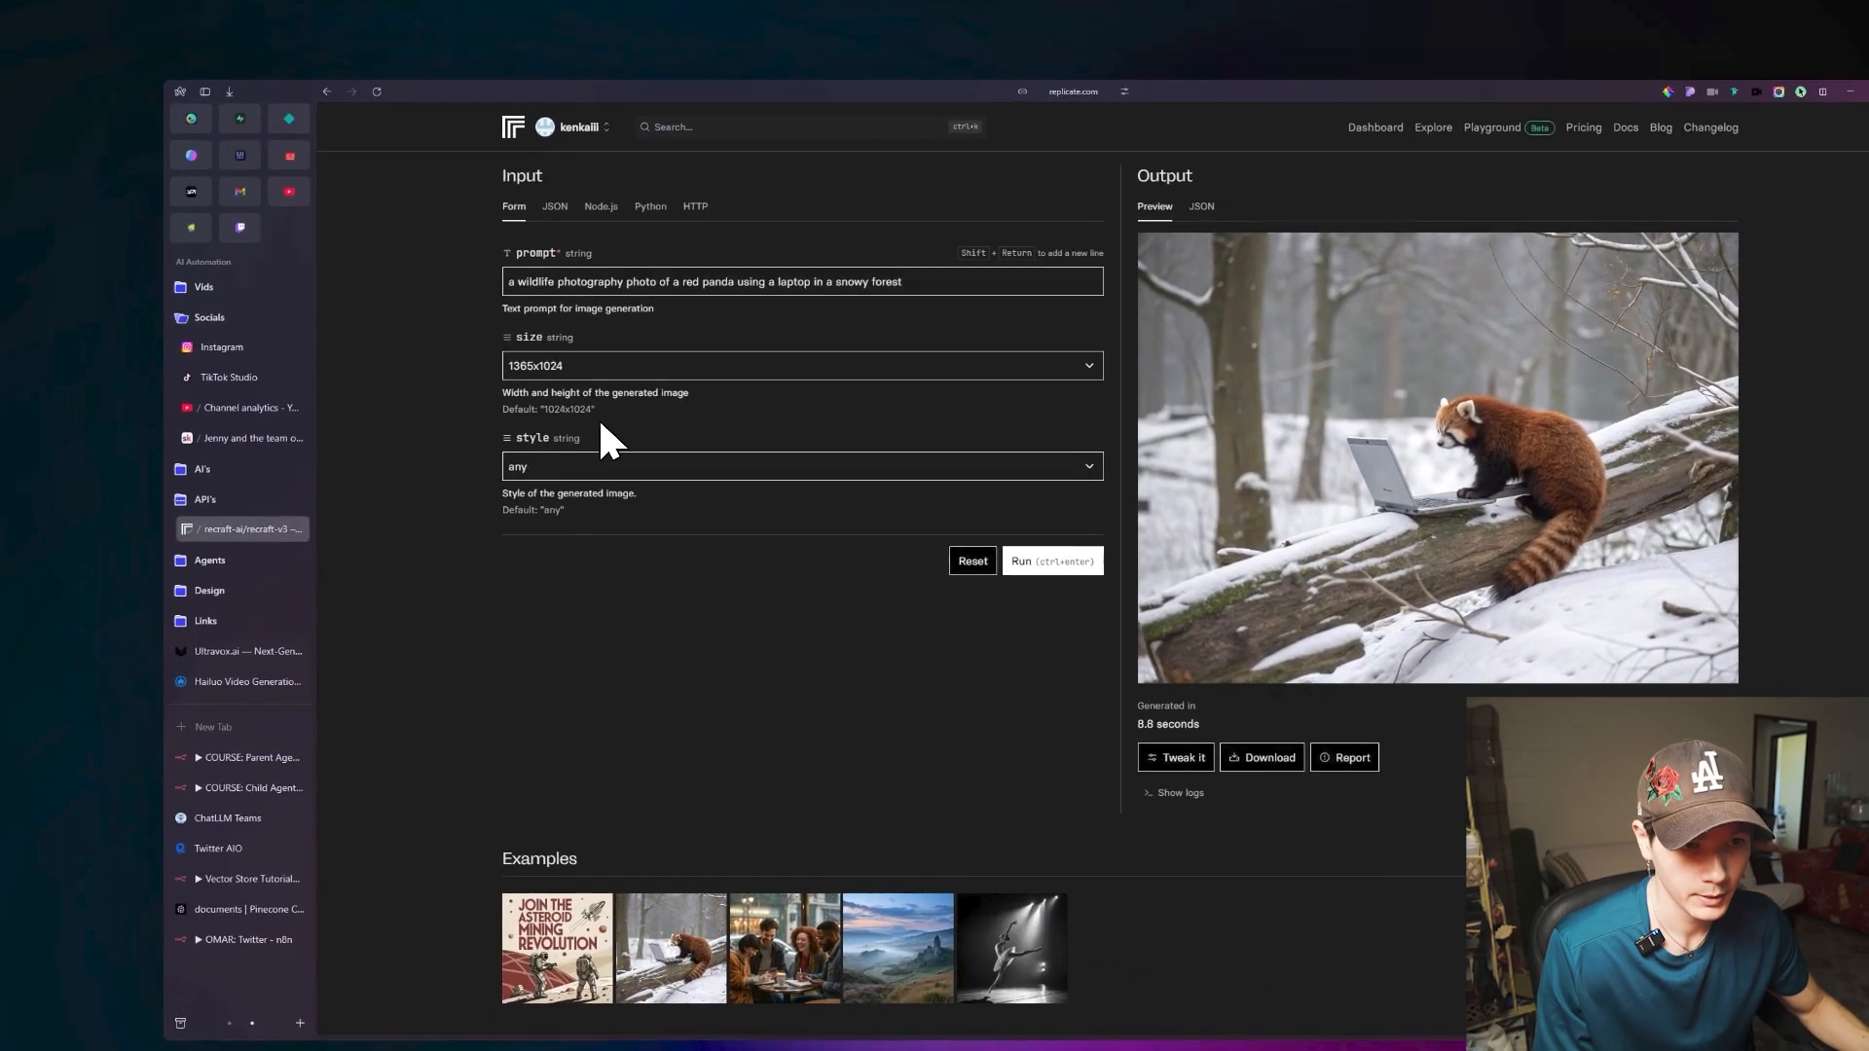
left_click(596, 376)
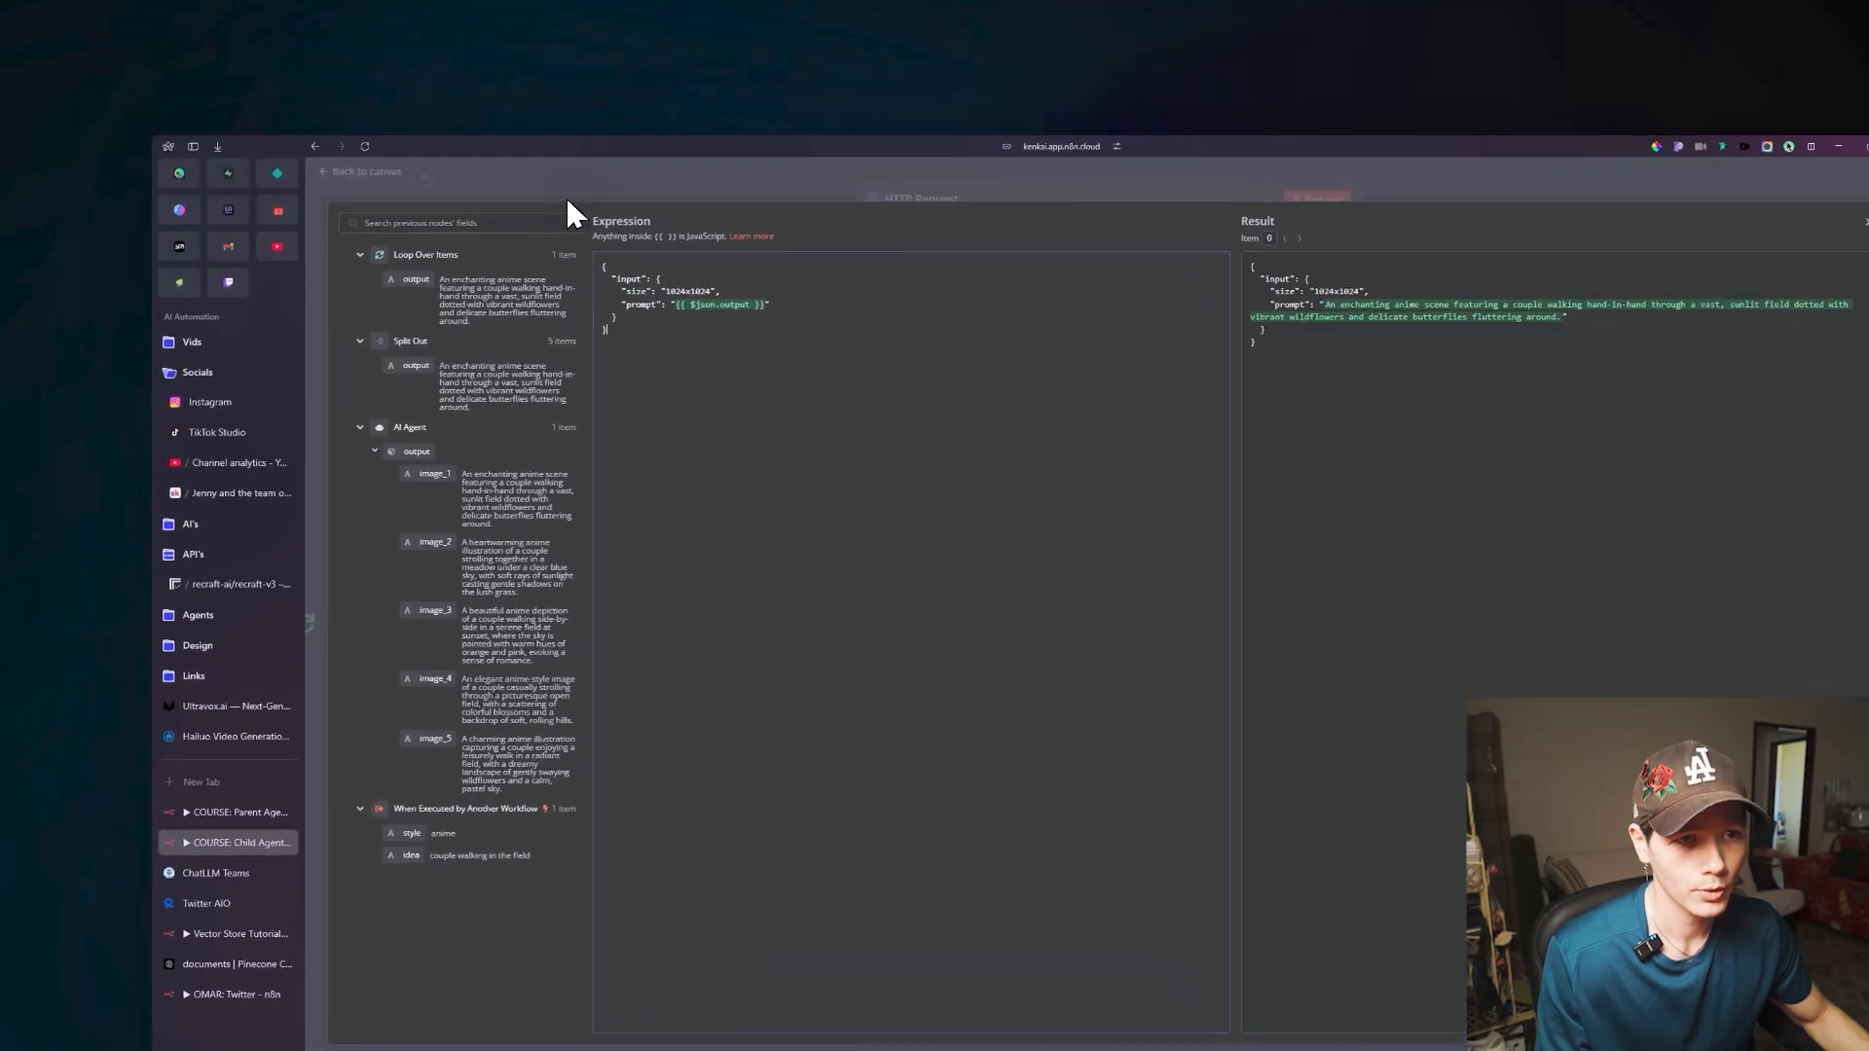
left_click(504, 165)
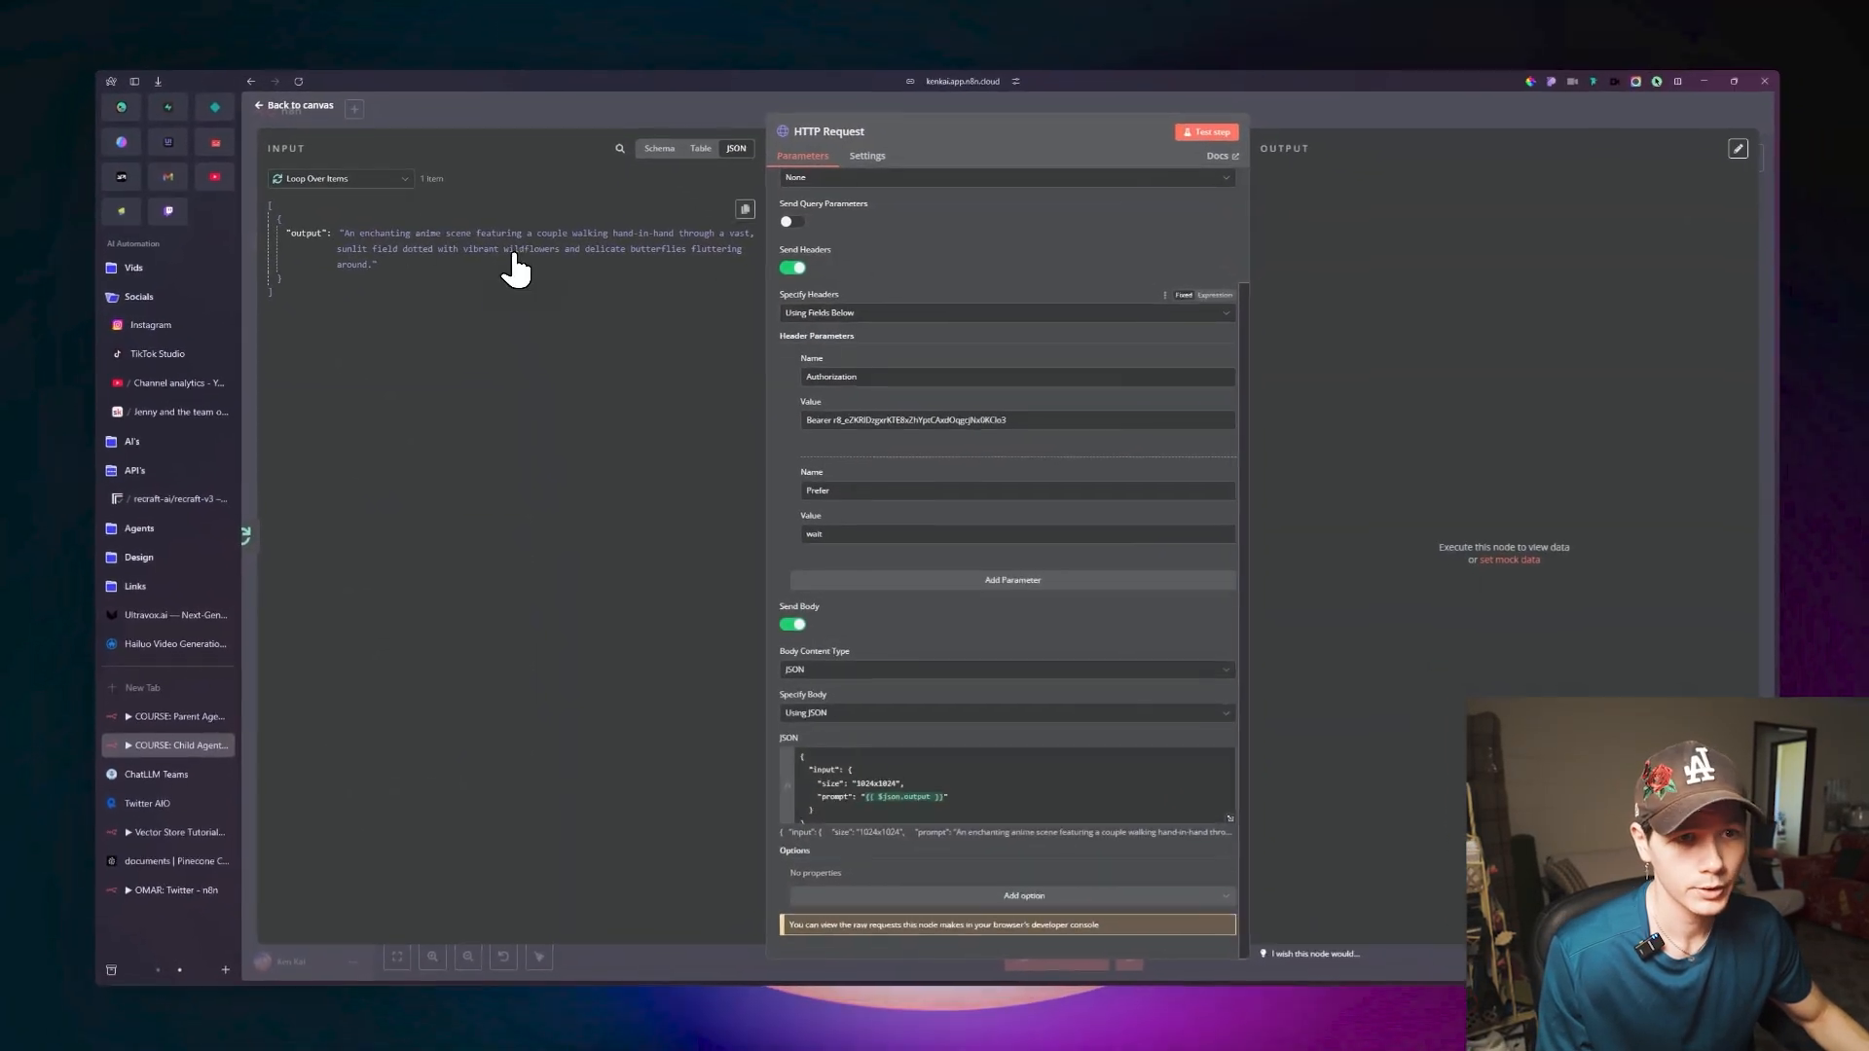
Review the HTTP Request node's parameters and test the node alone with the first loop item's prompt.
scroll(983, 440, "up", 3)
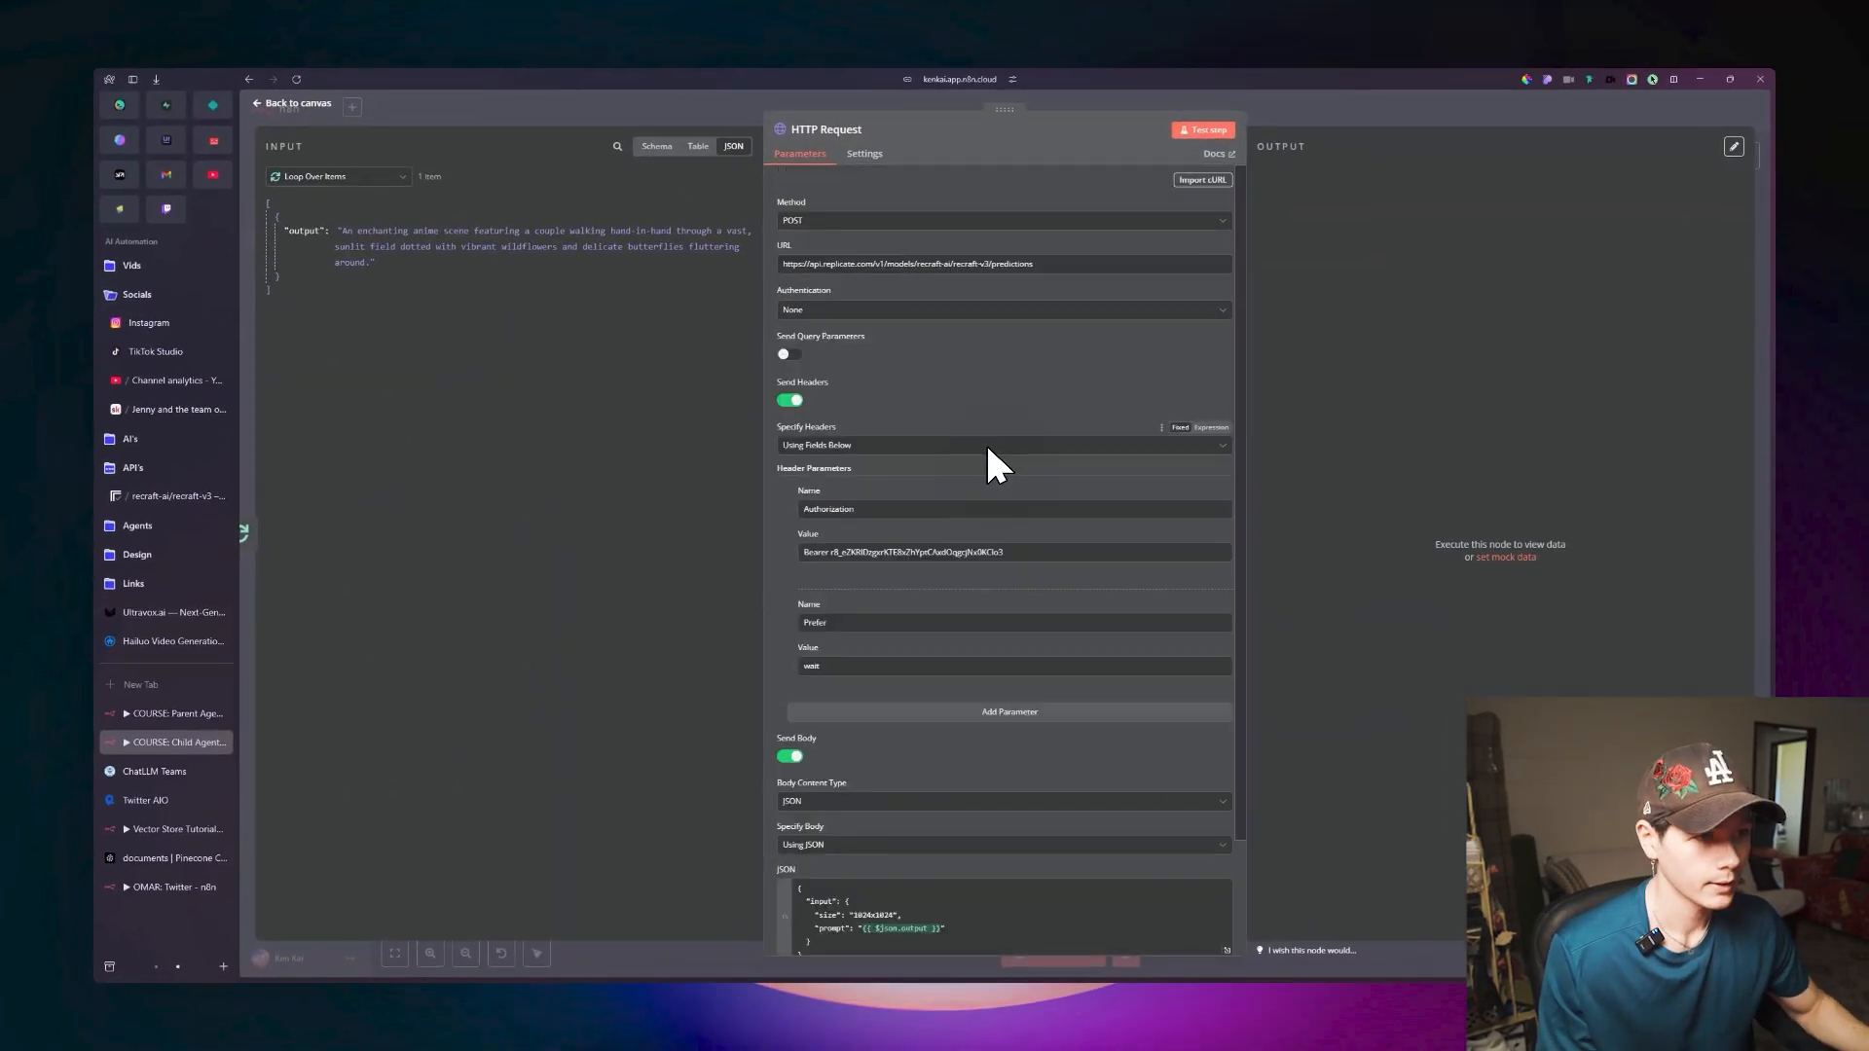
scroll(988, 449, "down", 3)
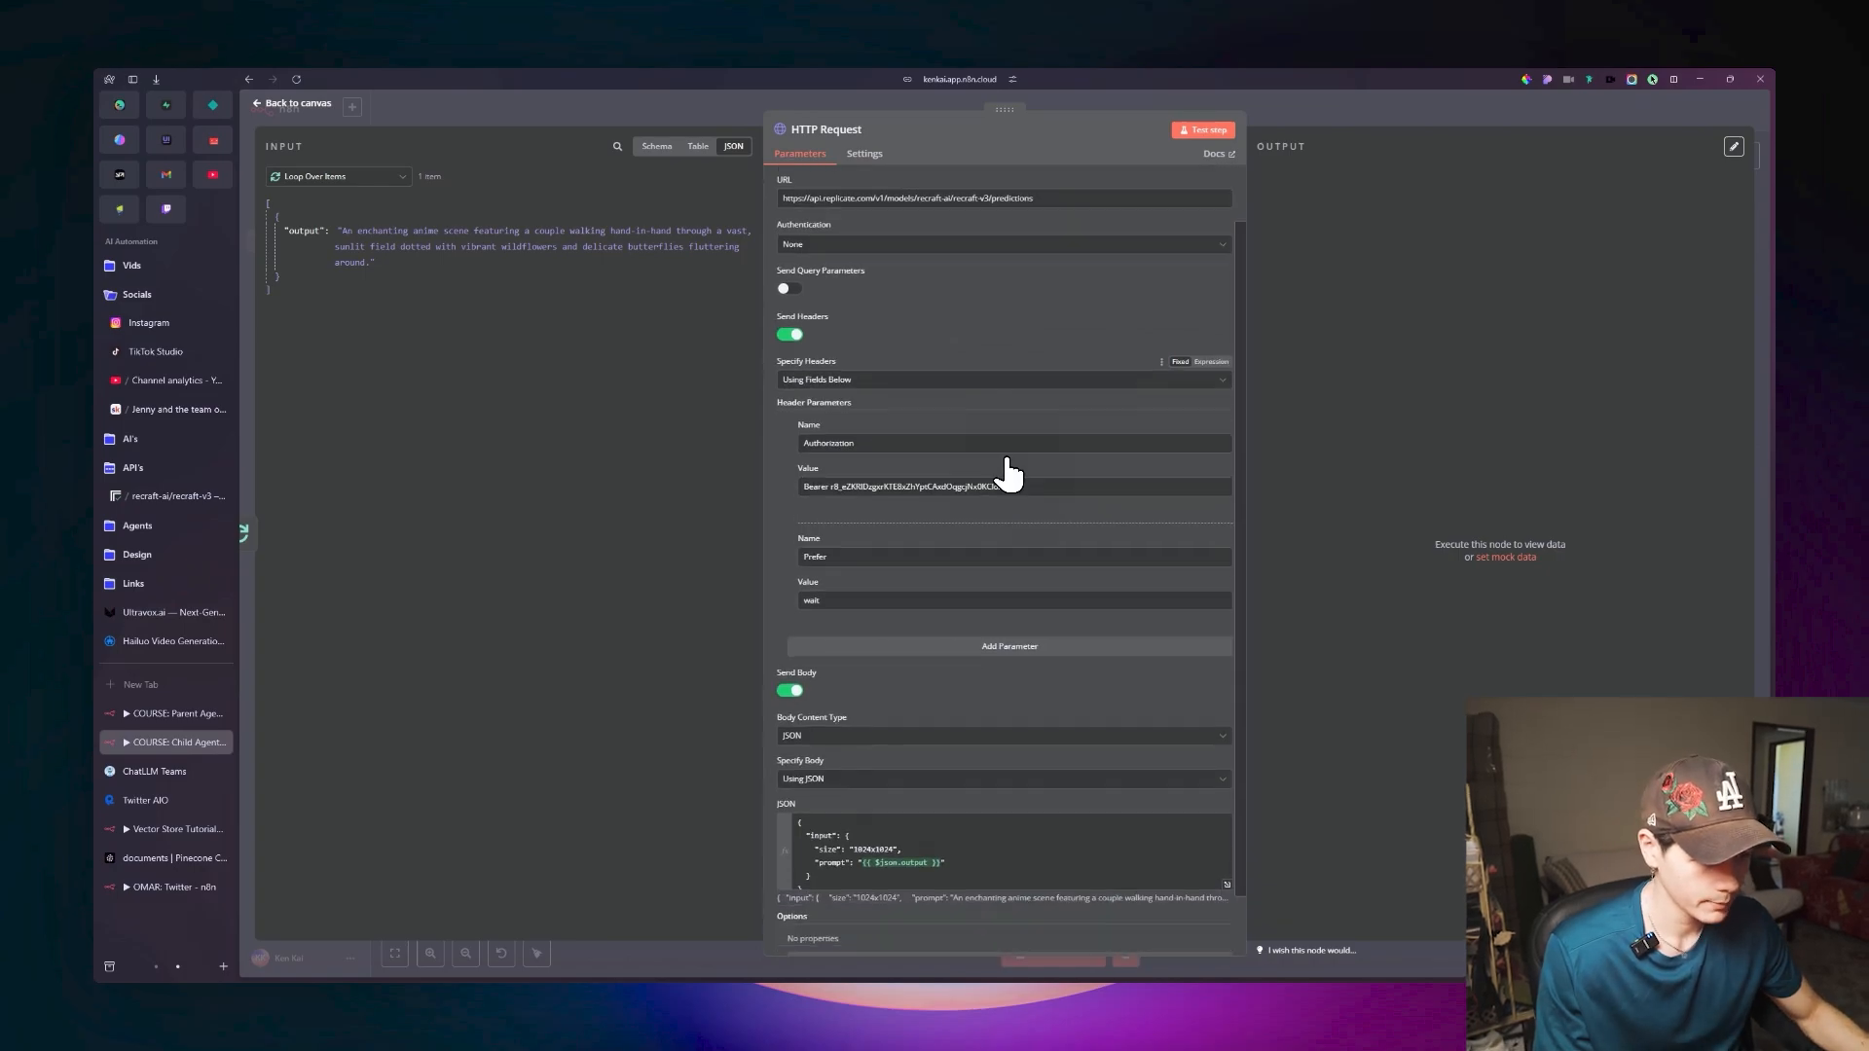
scroll(1044, 522, "up", 3)
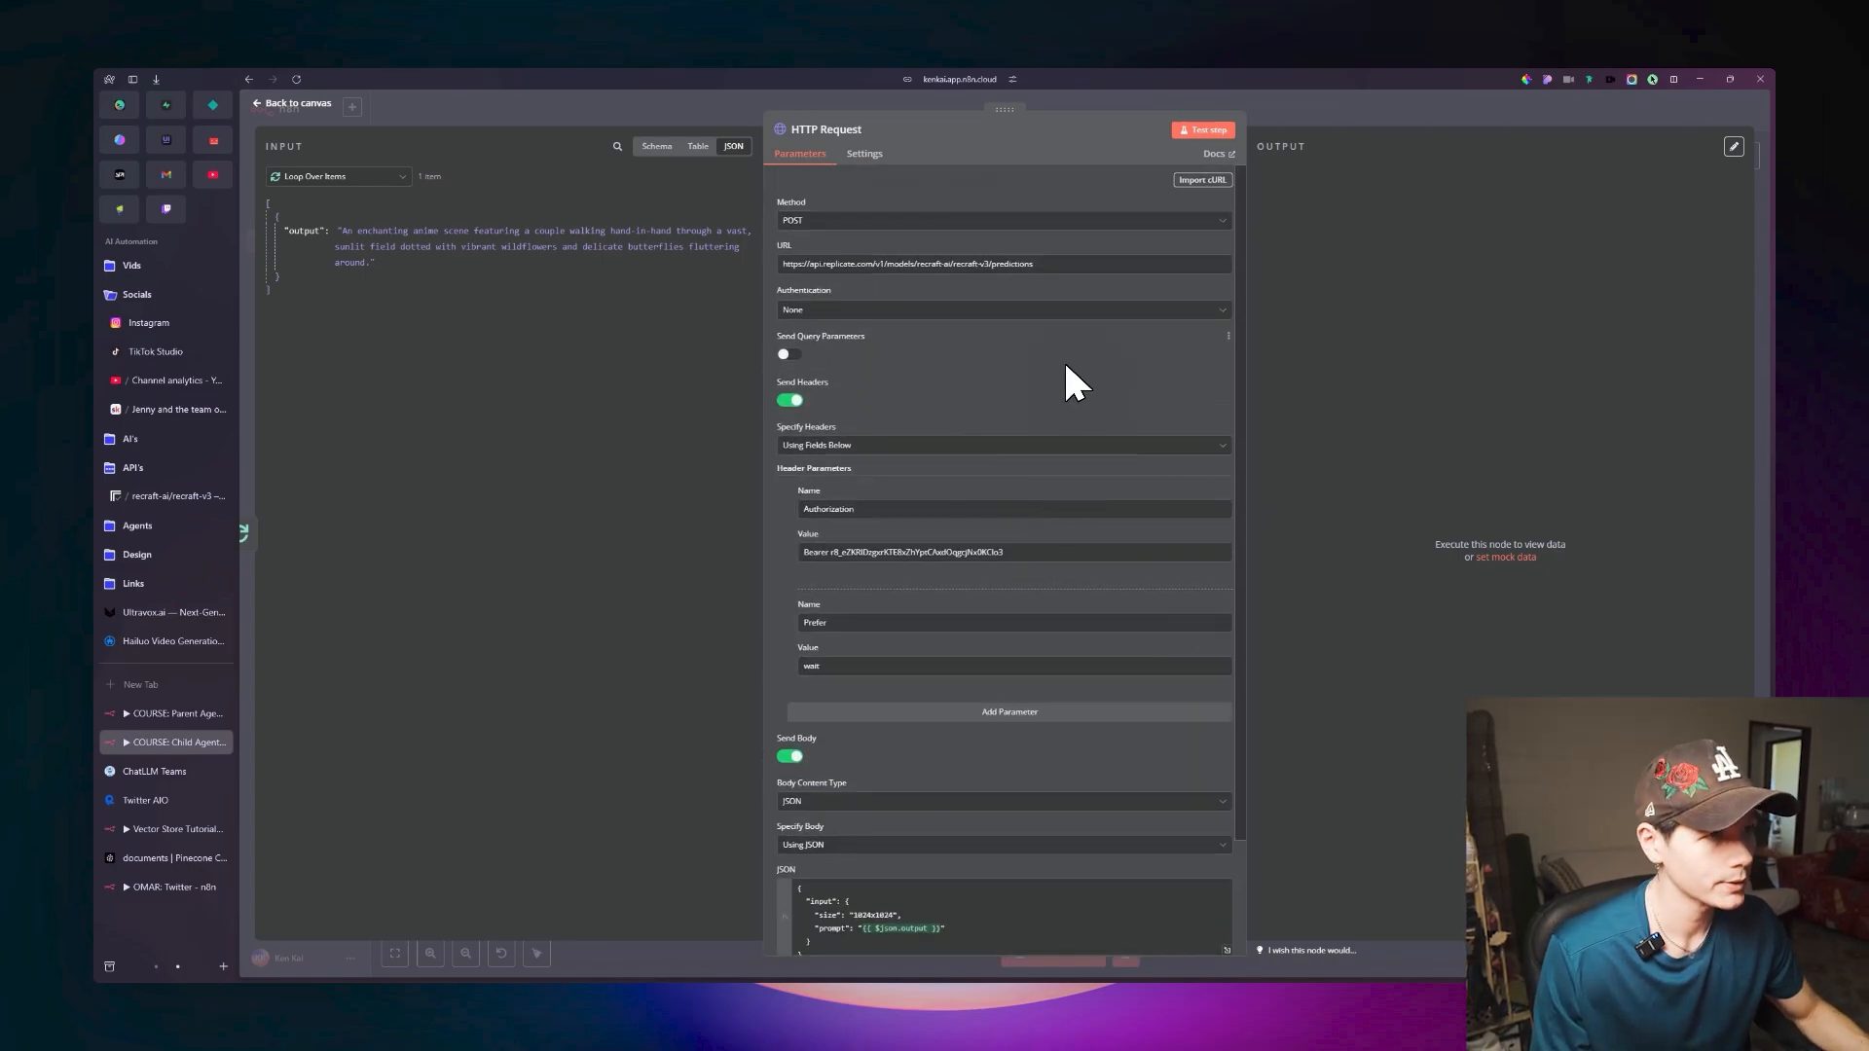
left_click(1204, 130)
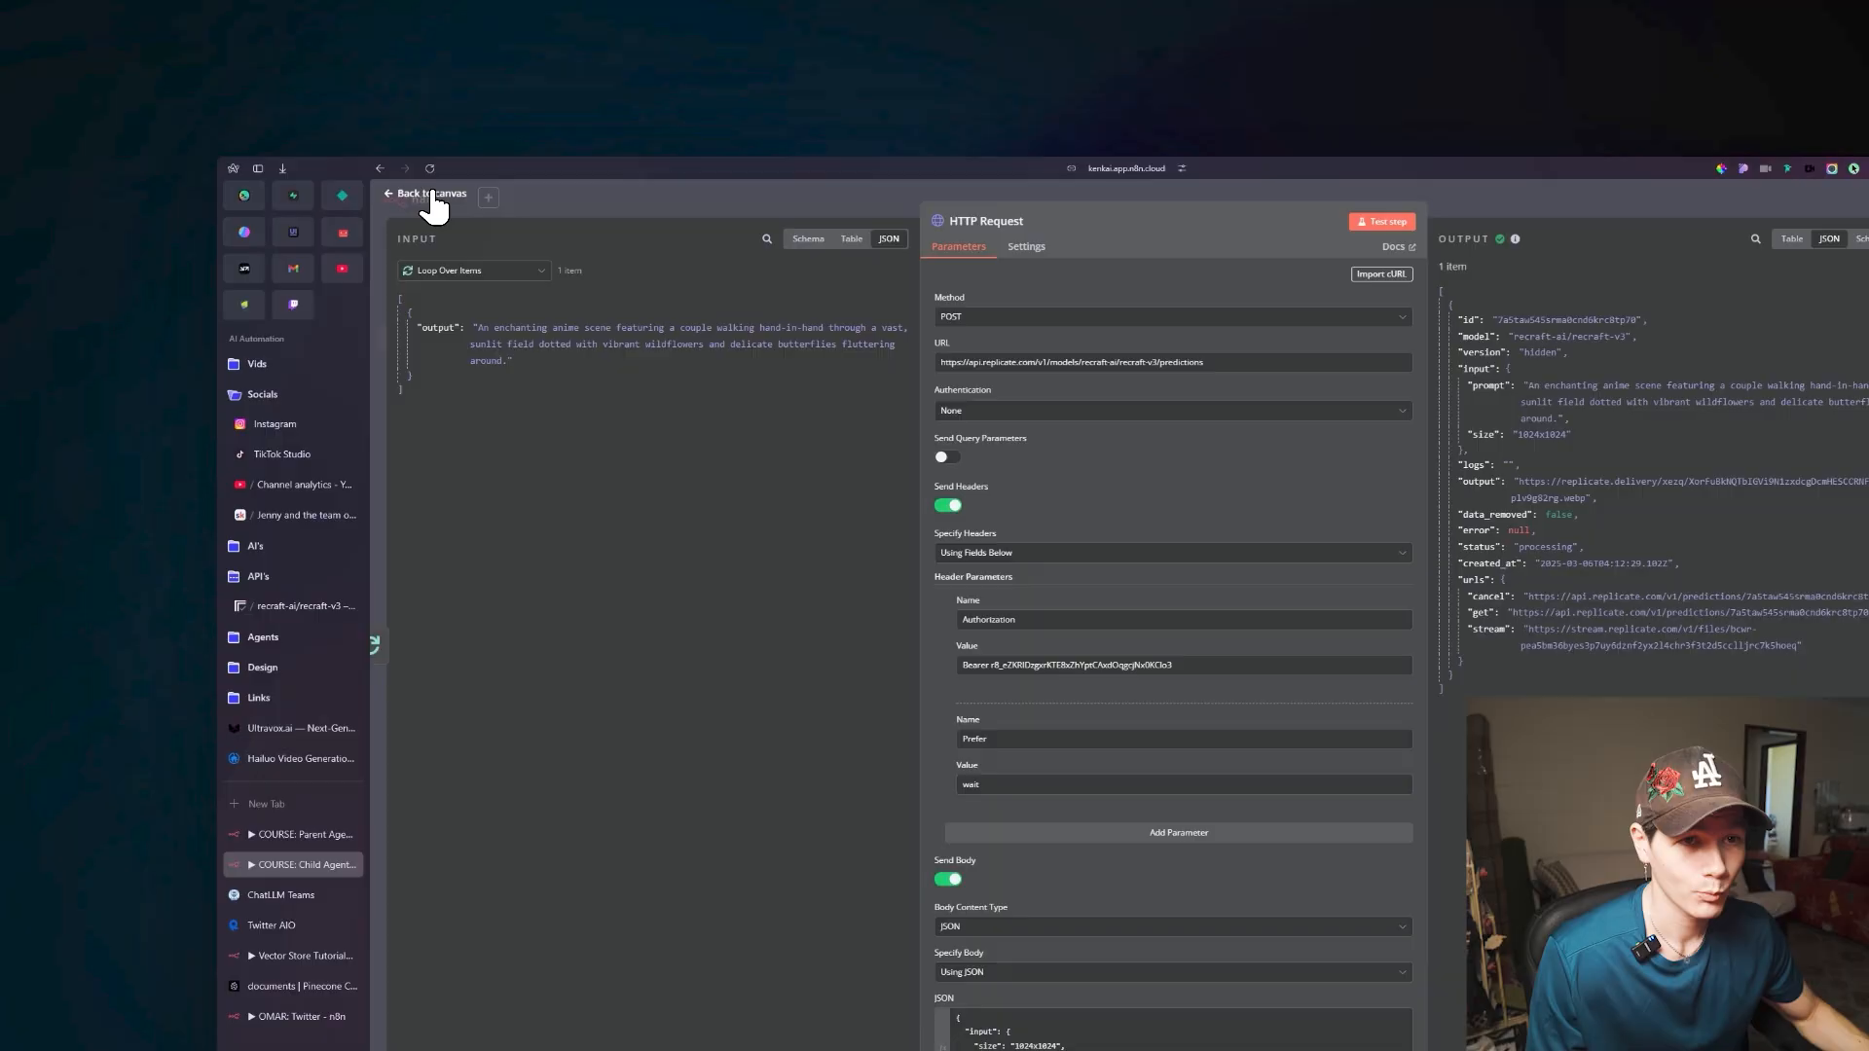
left_click(295, 103)
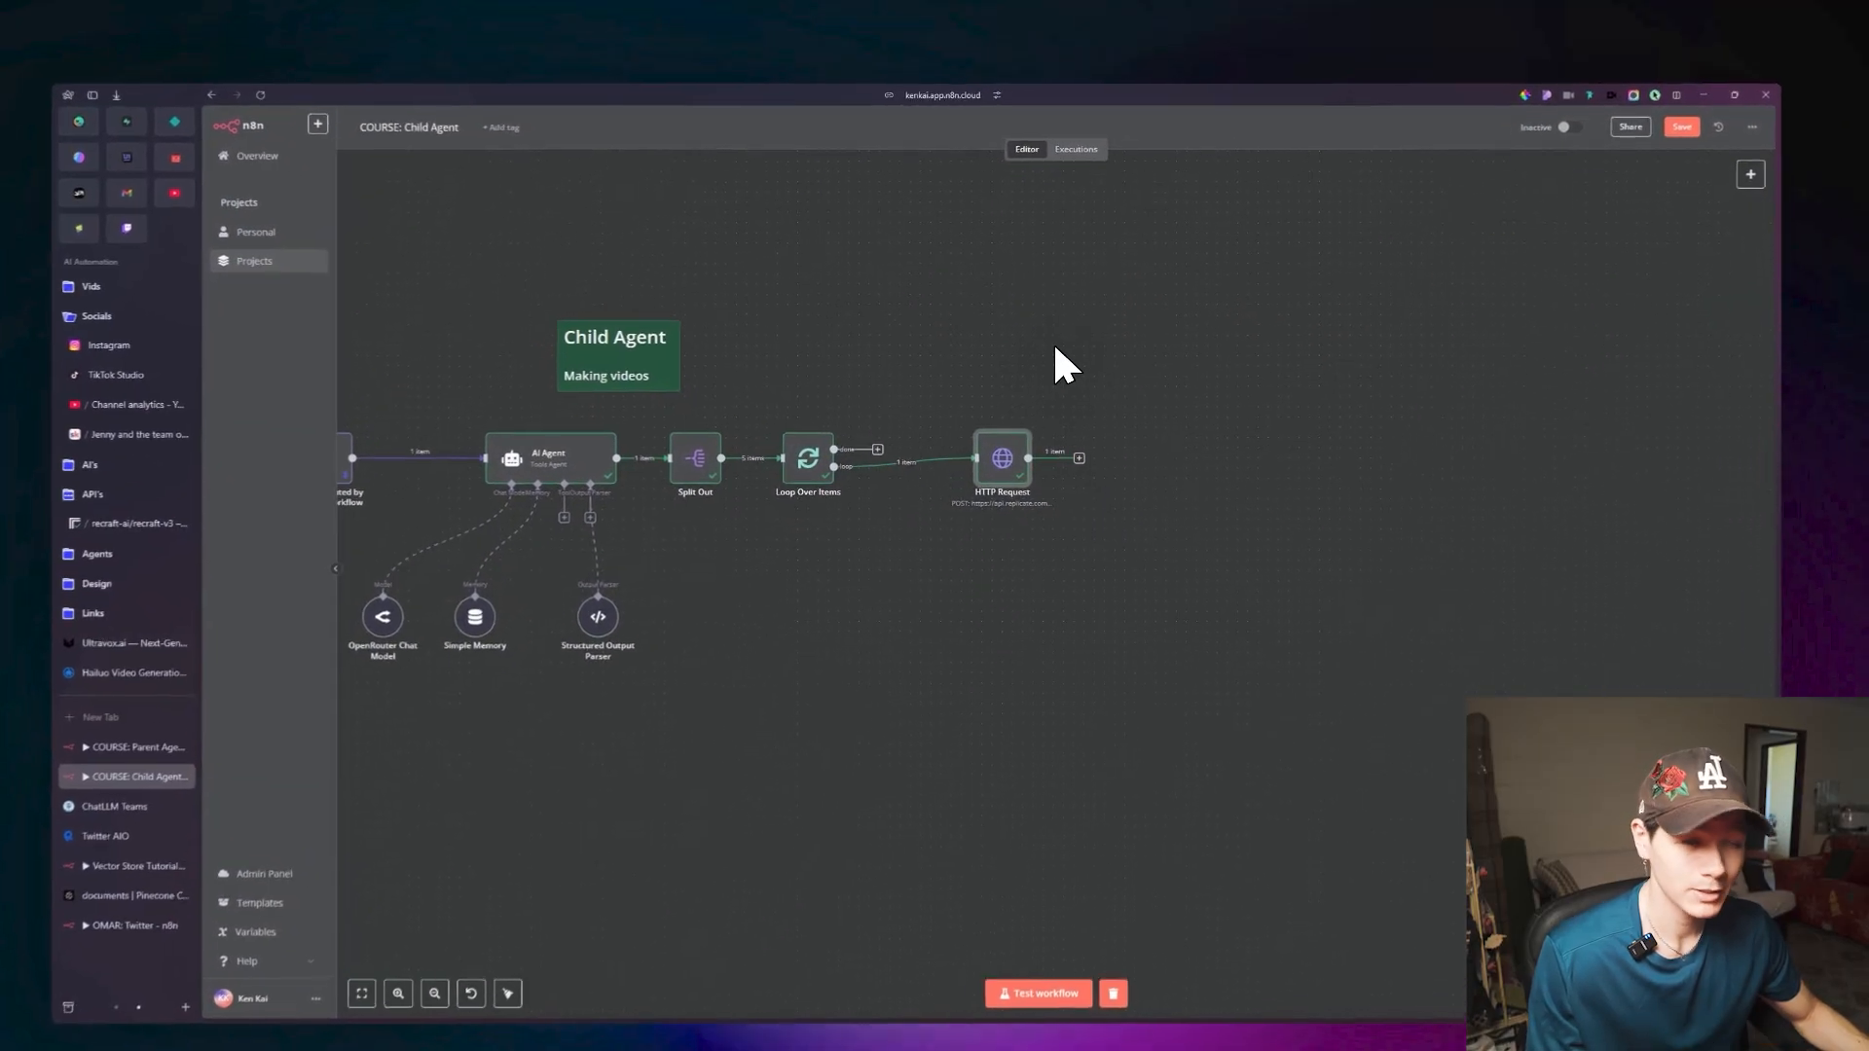
Copy the image URL from the HTTP Request node's output and view it in a separate browser tab.
double_click(1019, 432)
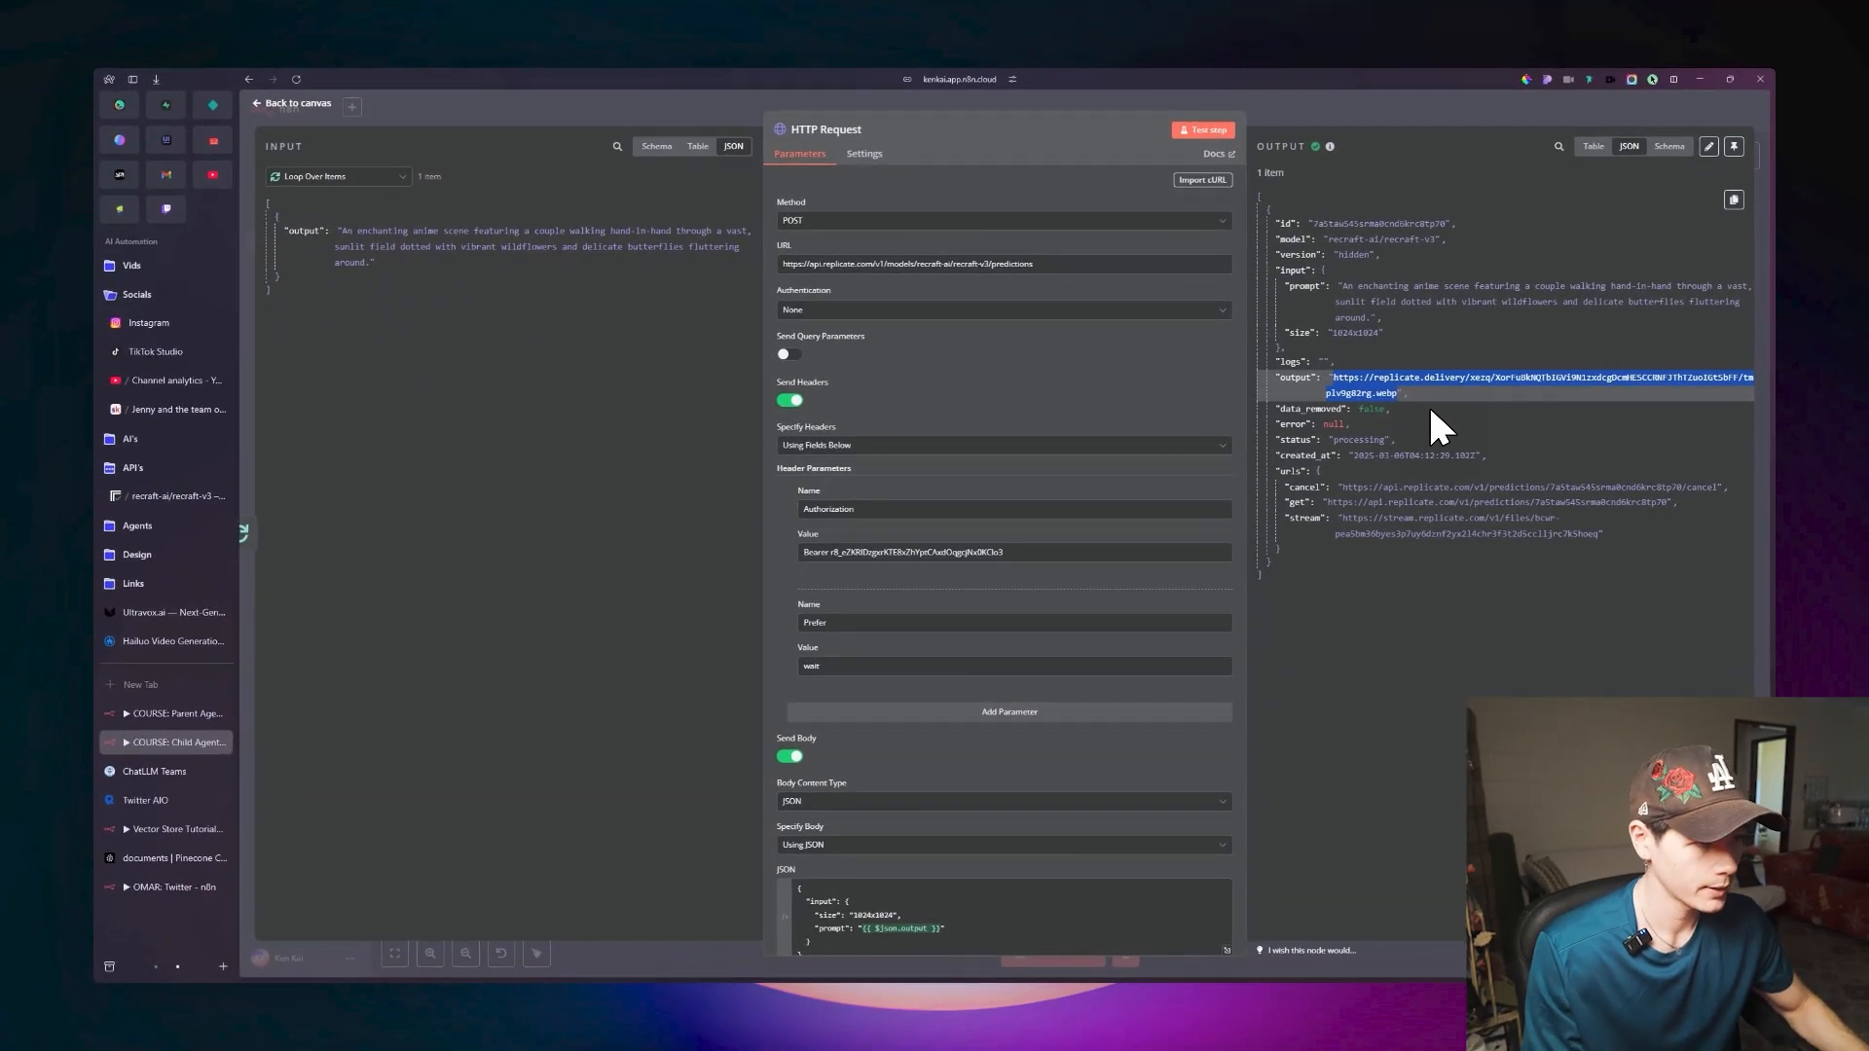
key("ctrl+c")
key("ctrl+t")
key("ctrl+v")
key("Return")
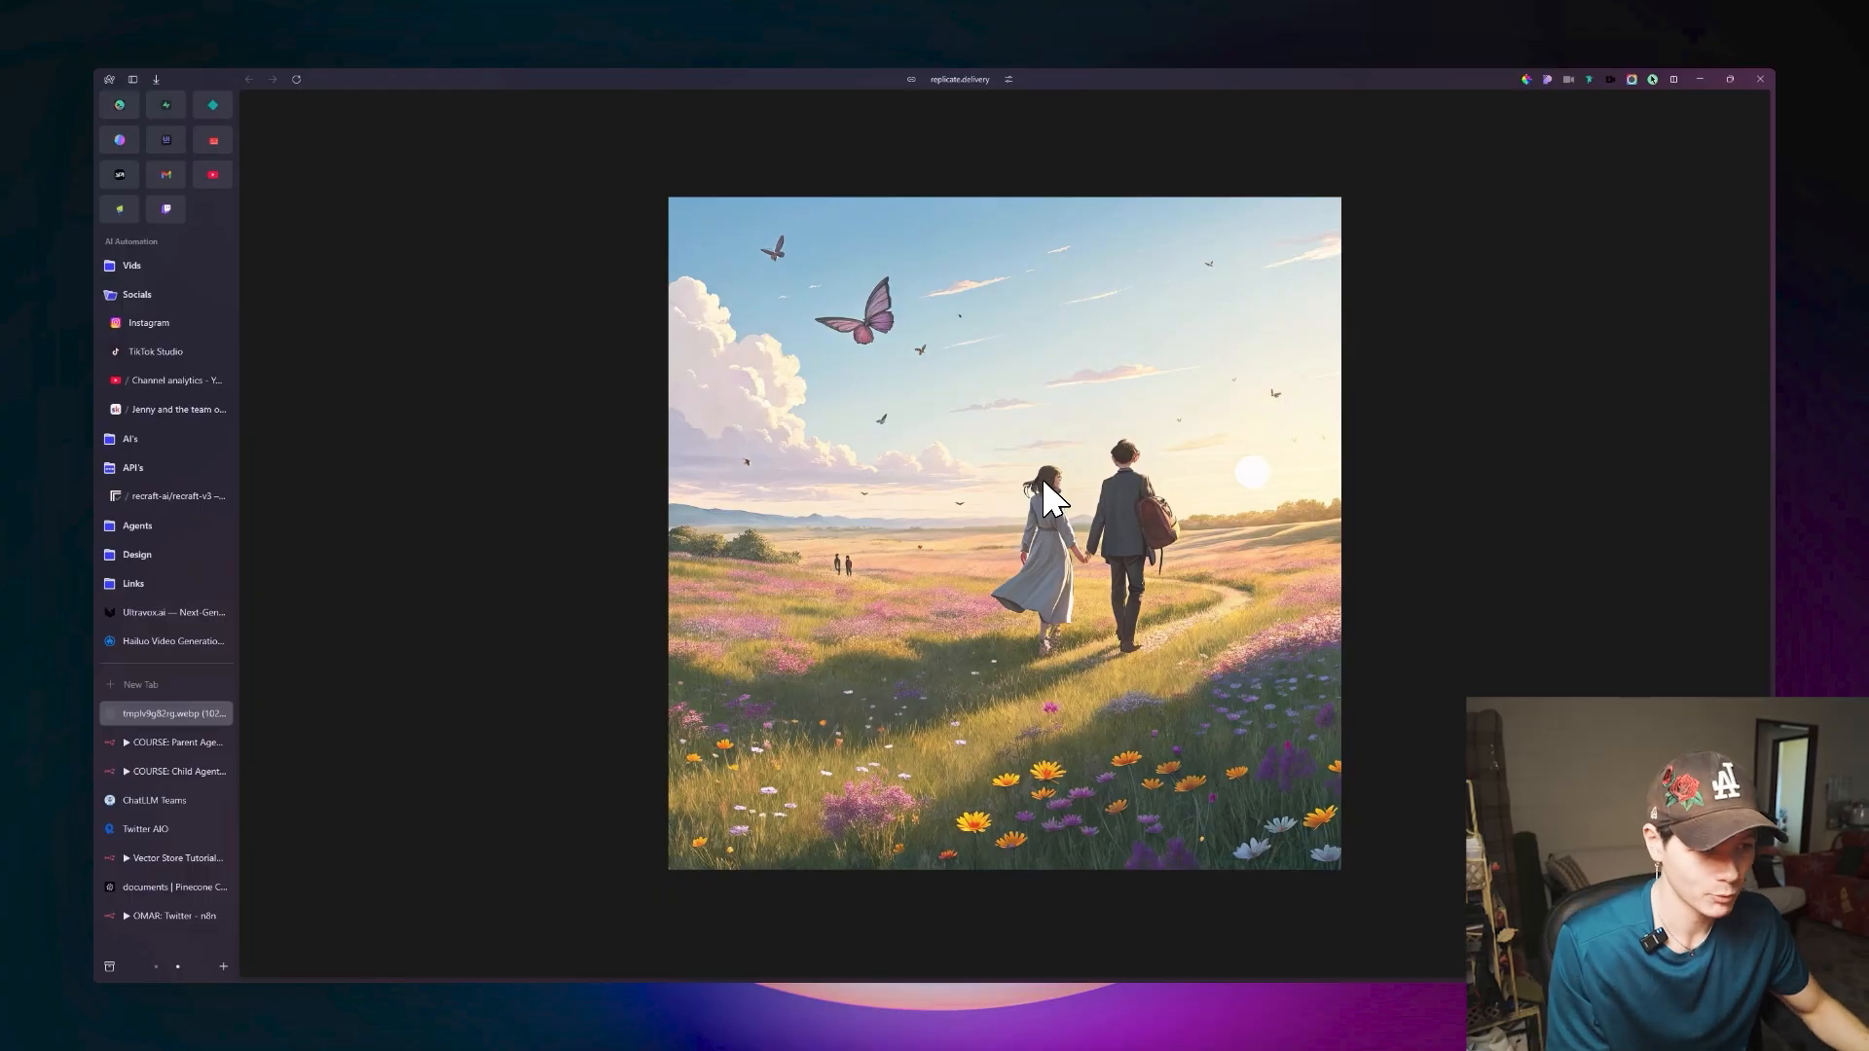
key("ctrl+w")
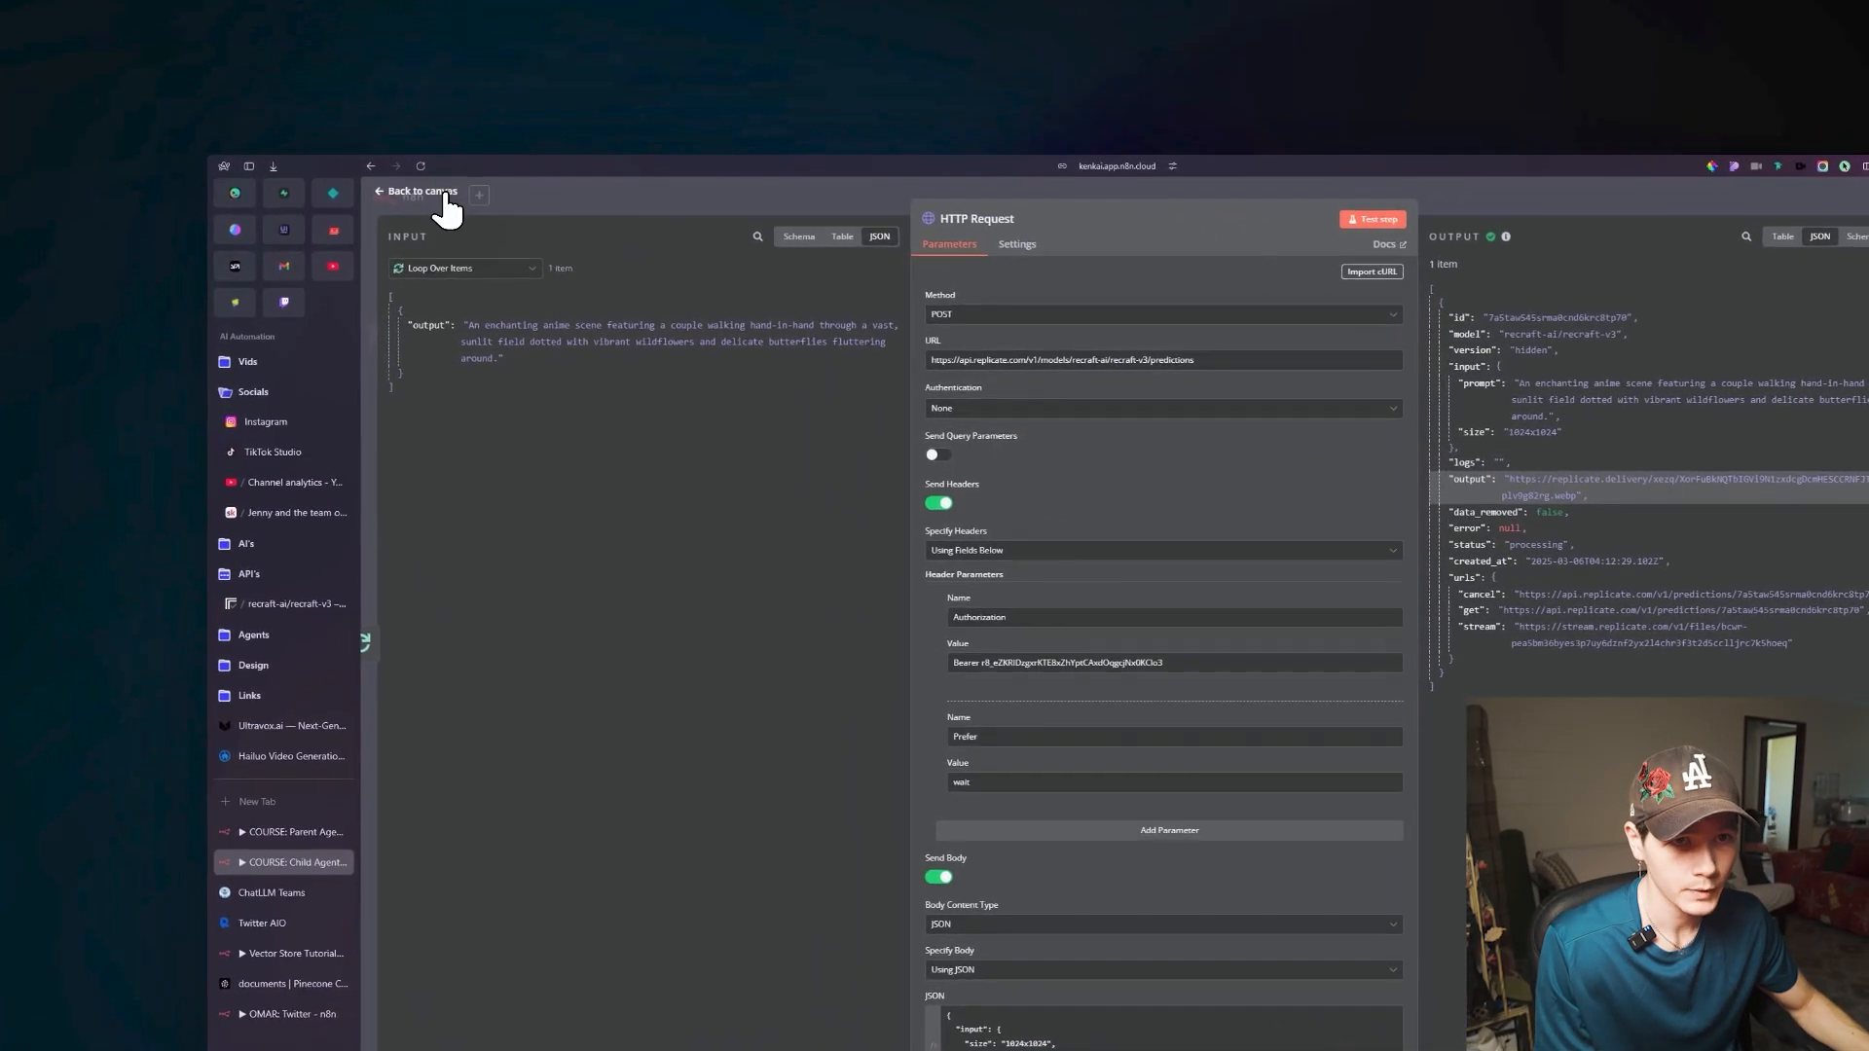
Connect the HTTP Request output back to Loop Over Items and add a second HTTP Request node on the loop's done branch.
left_click(239, 124)
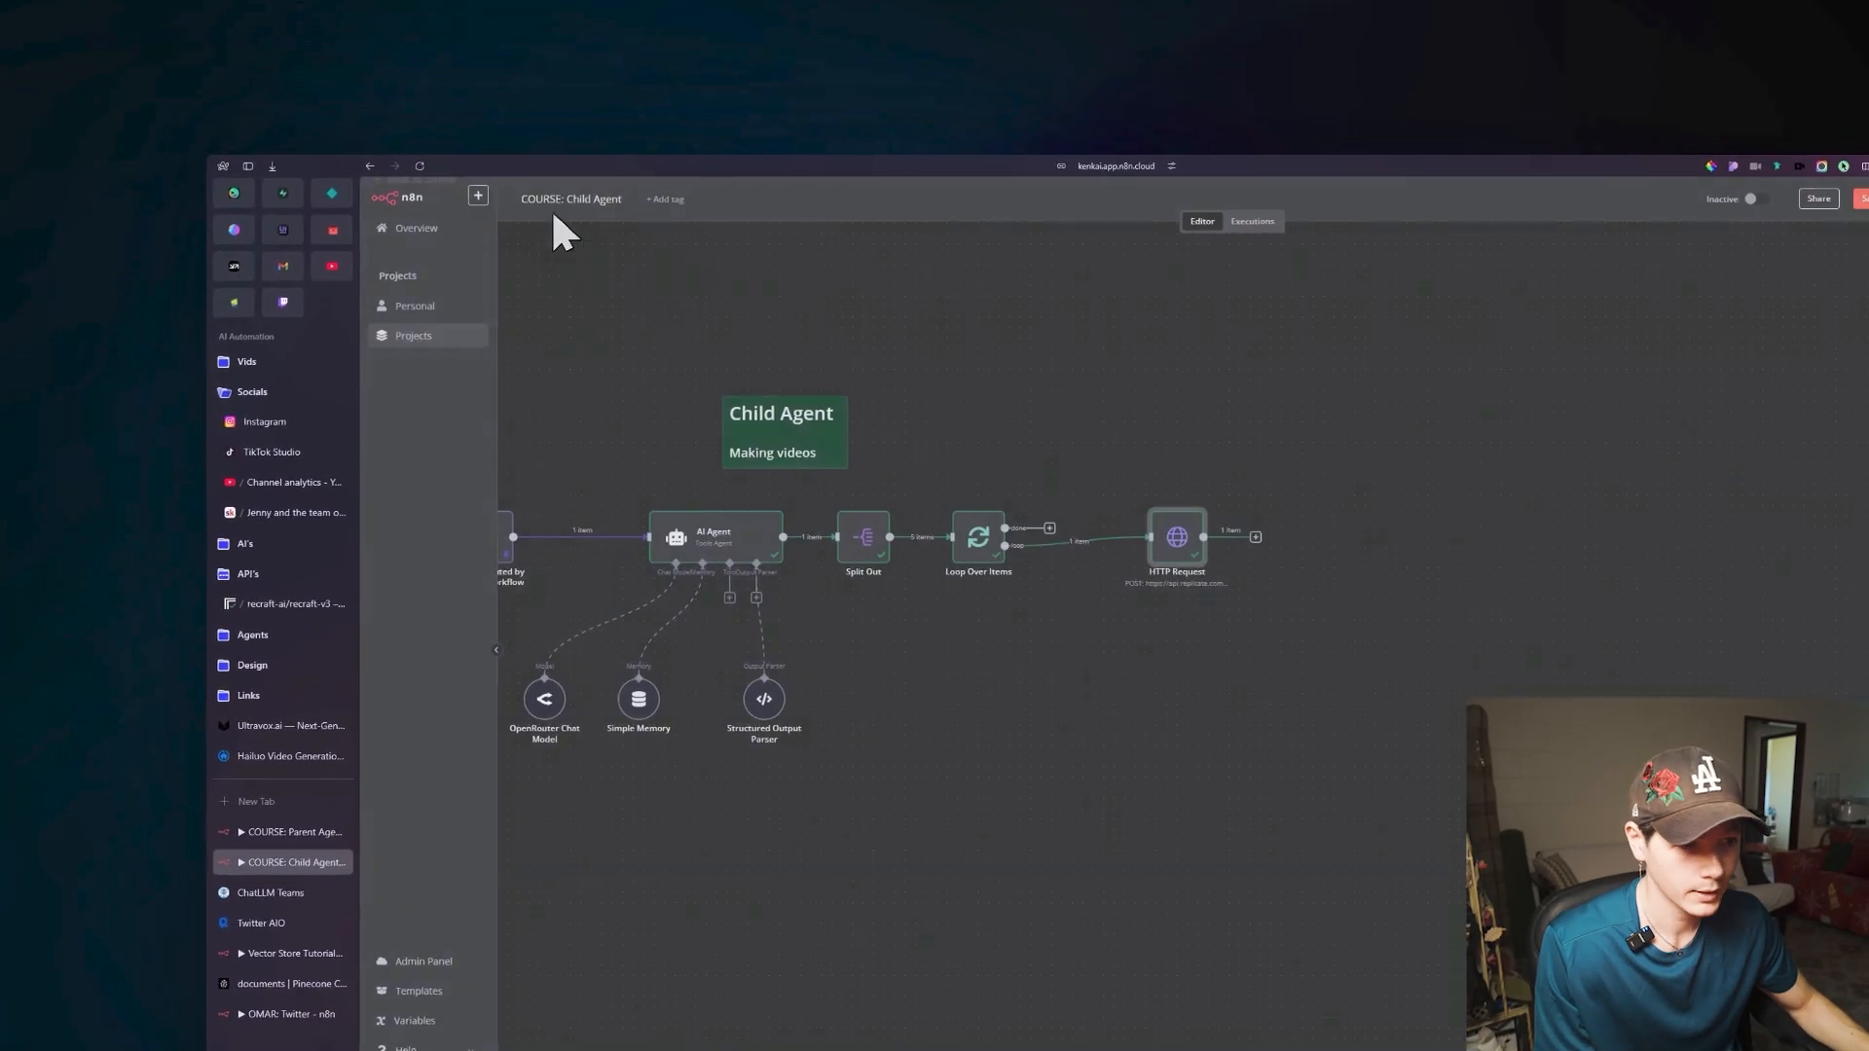
left_click_drag(1035, 453, 832, 461)
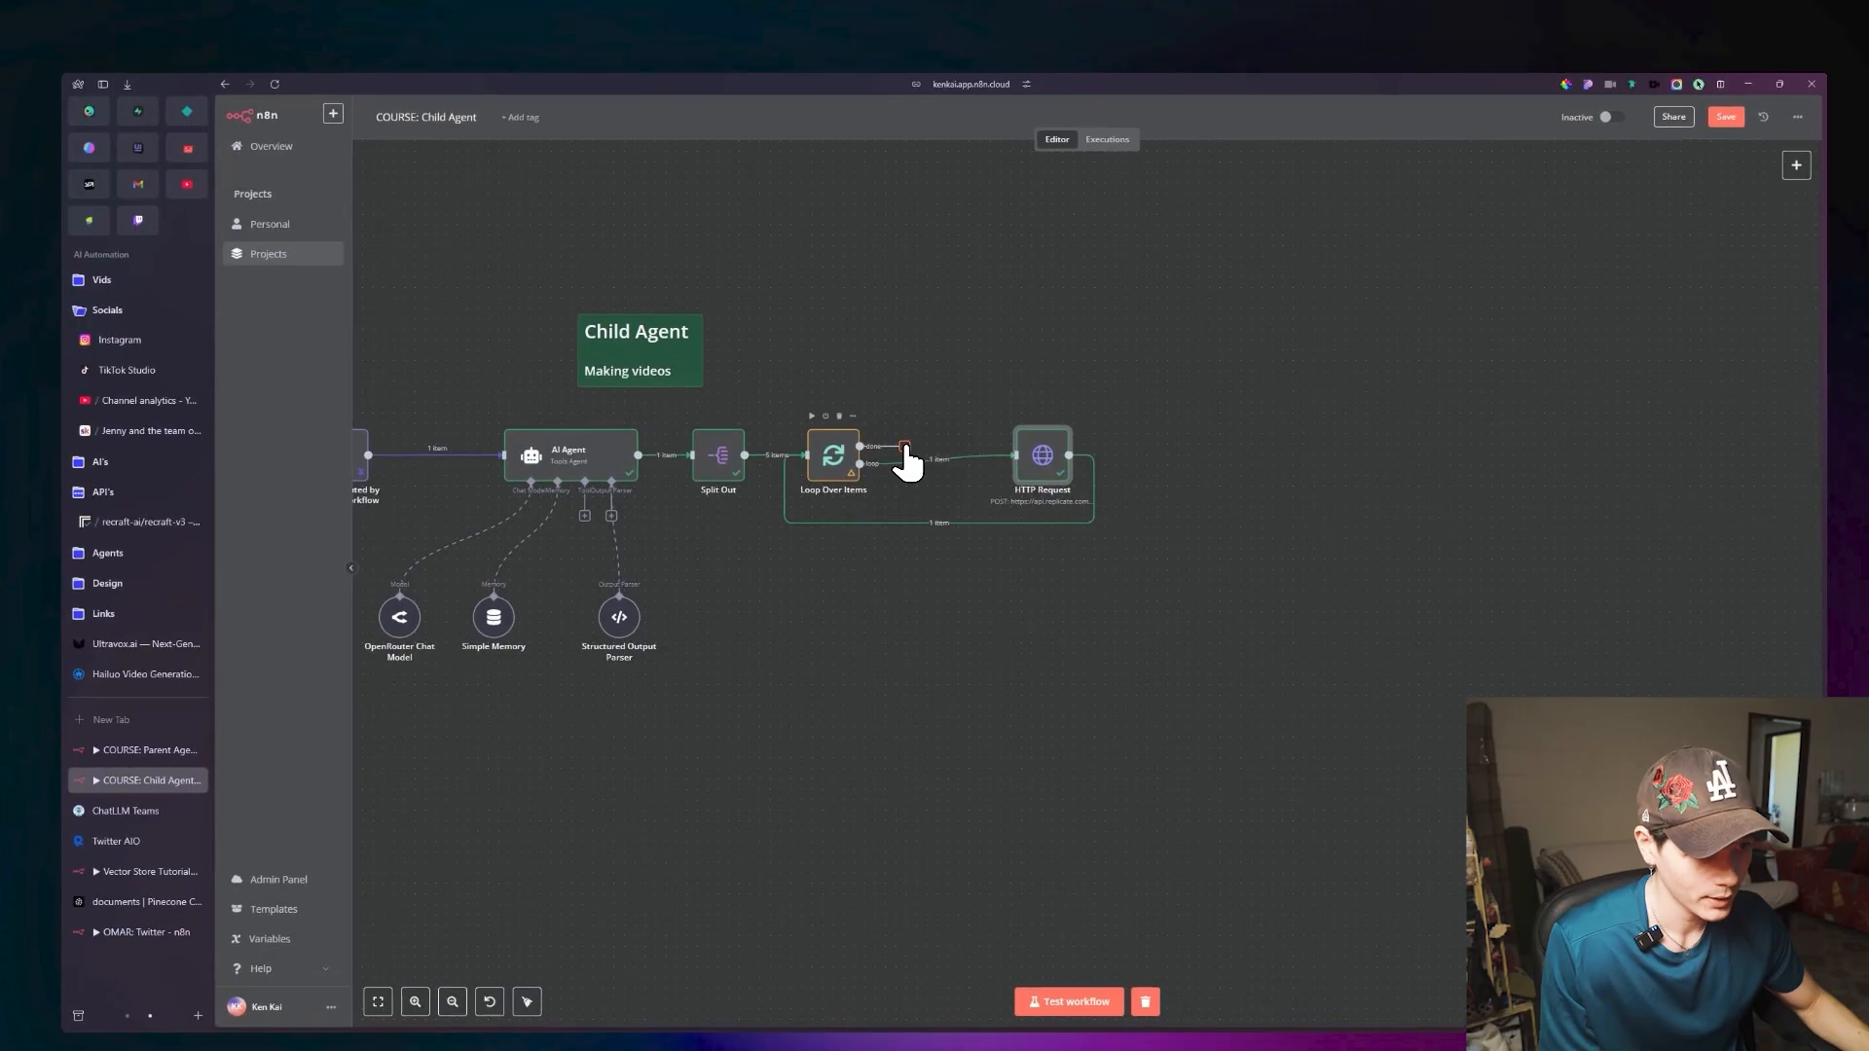
left_click(905, 449)
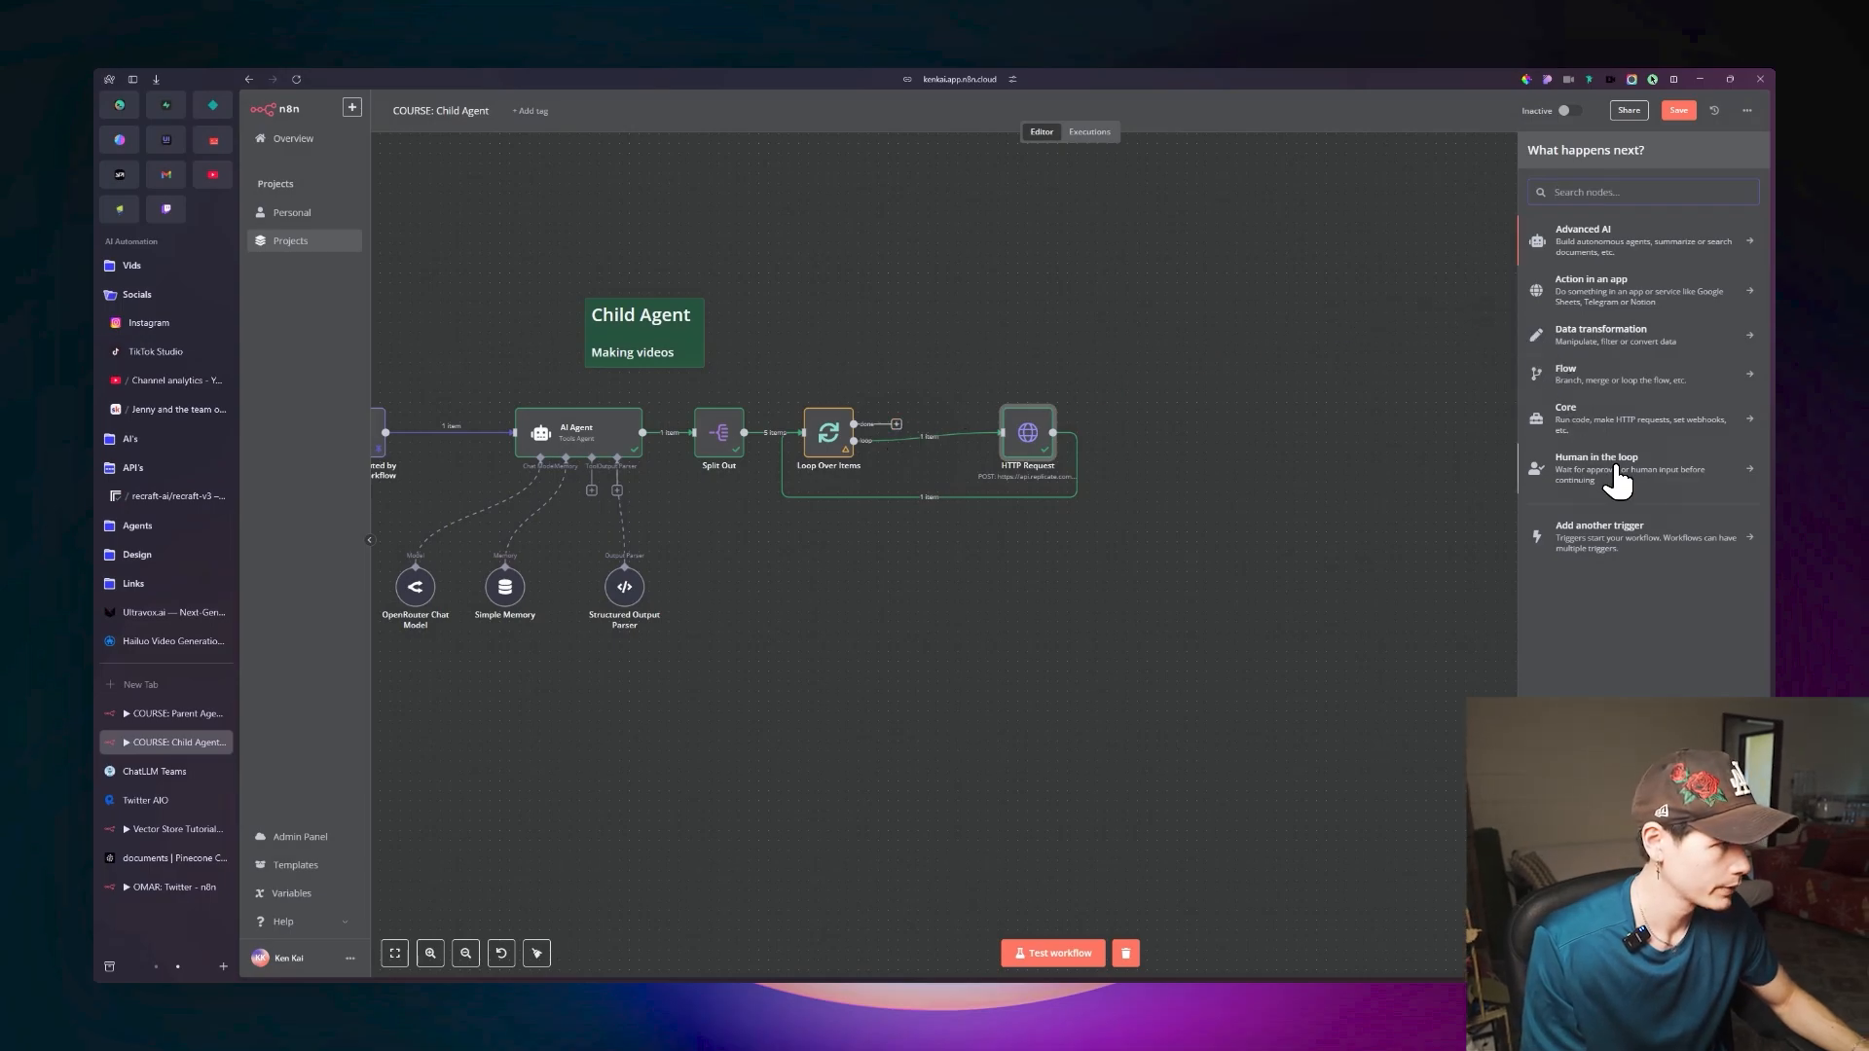
left_click(1606, 418)
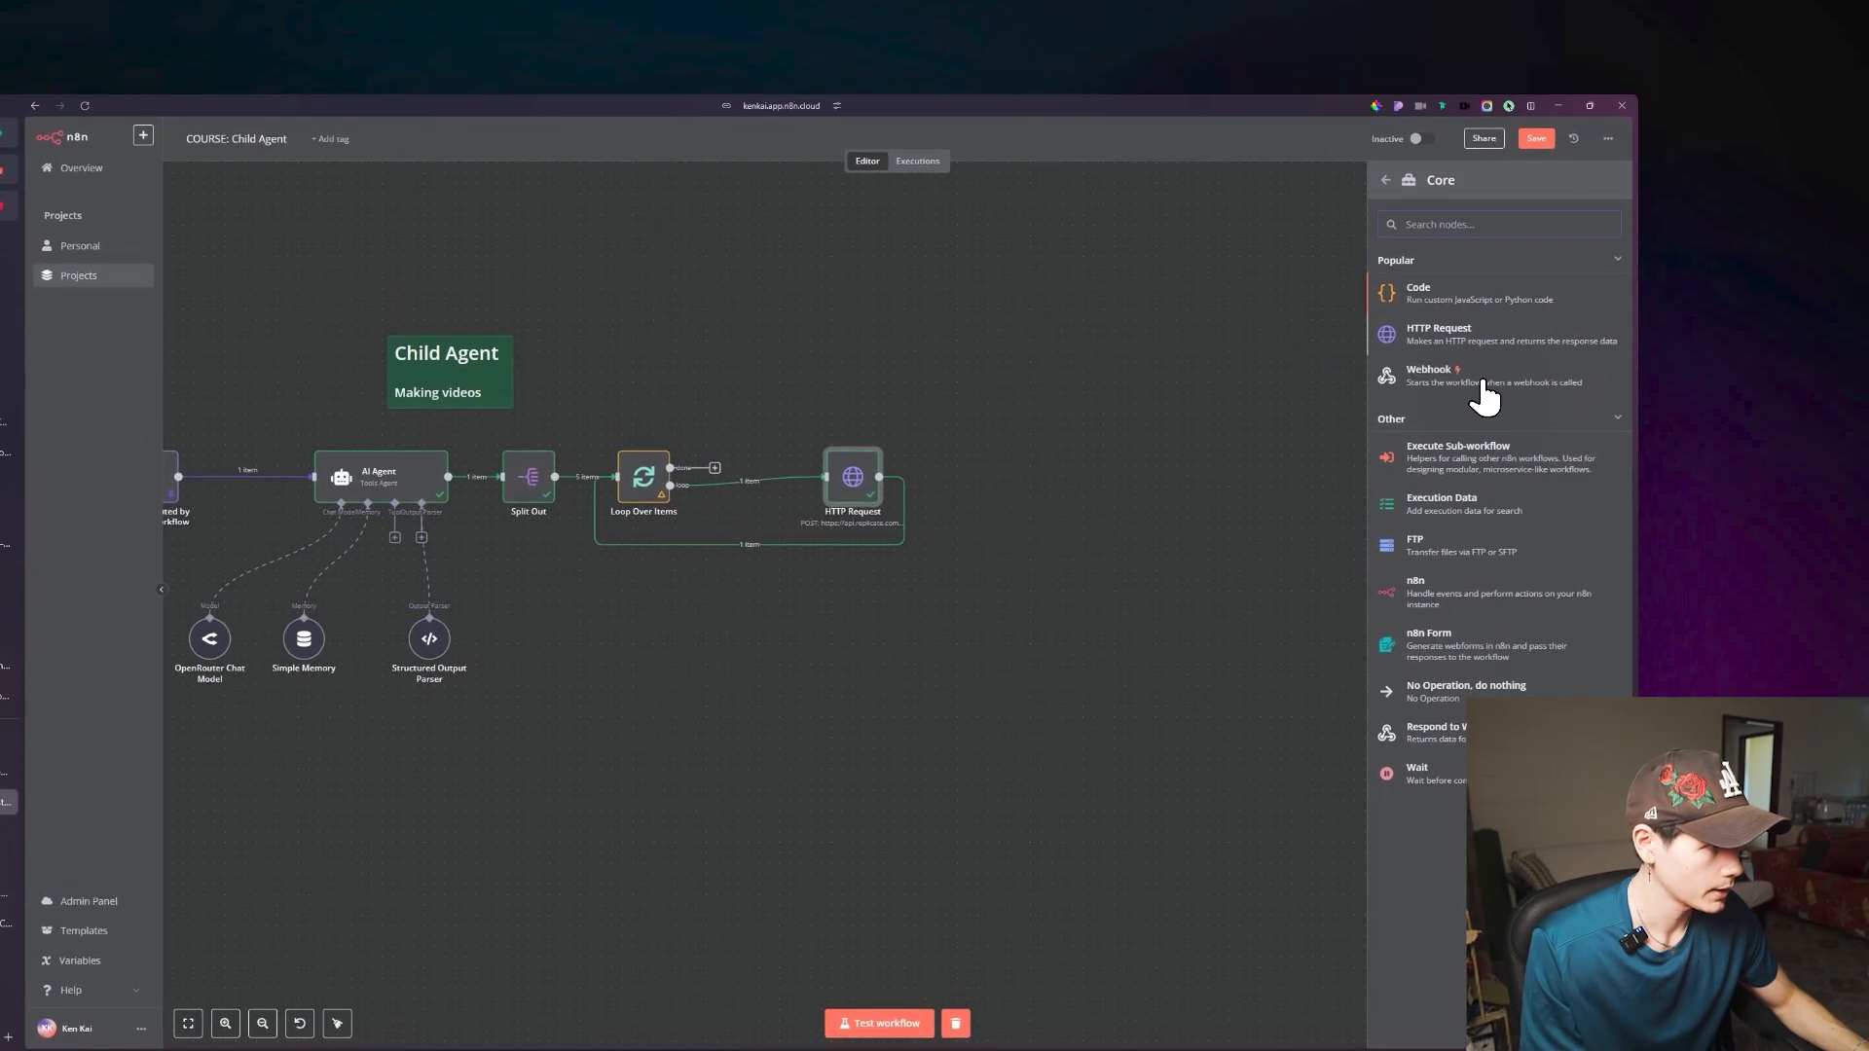
left_click(1465, 321)
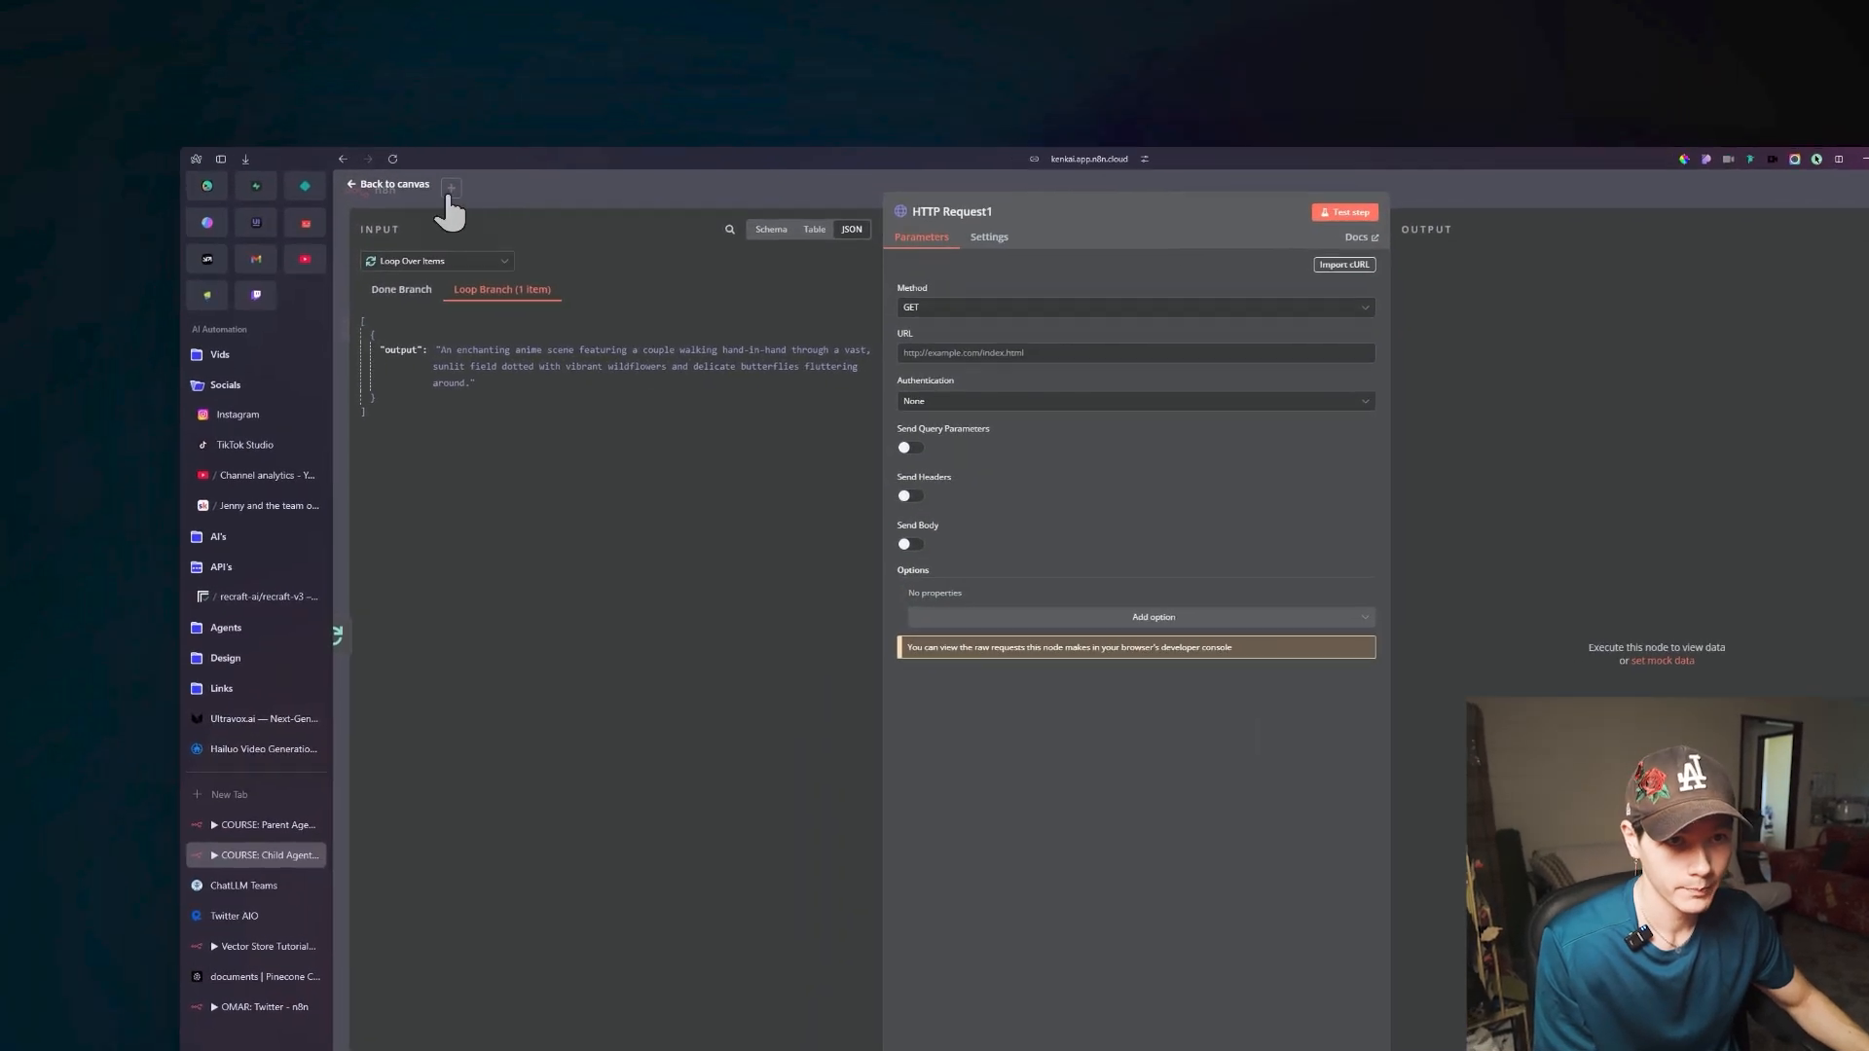
left_click(448, 196)
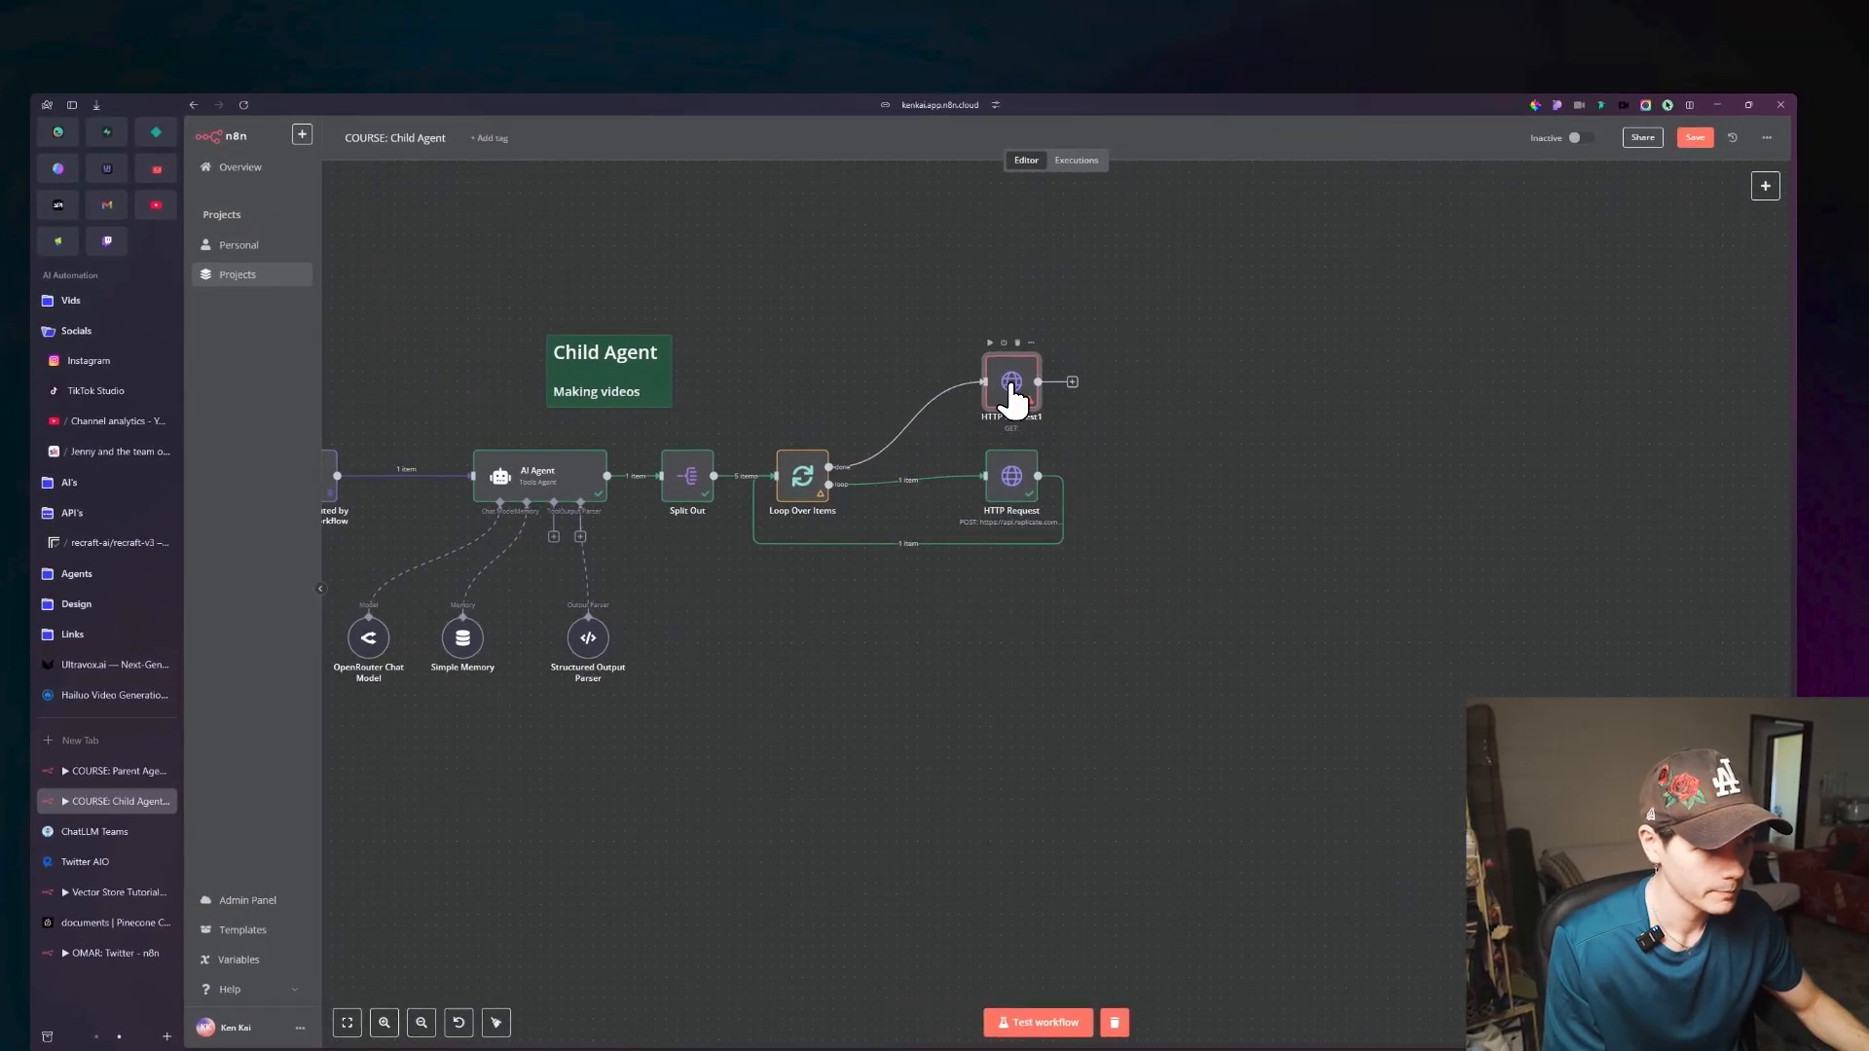
Rename the new HTTP Request node on the done branch as Get Image.
double_click(1011, 389)
left_click(845, 221)
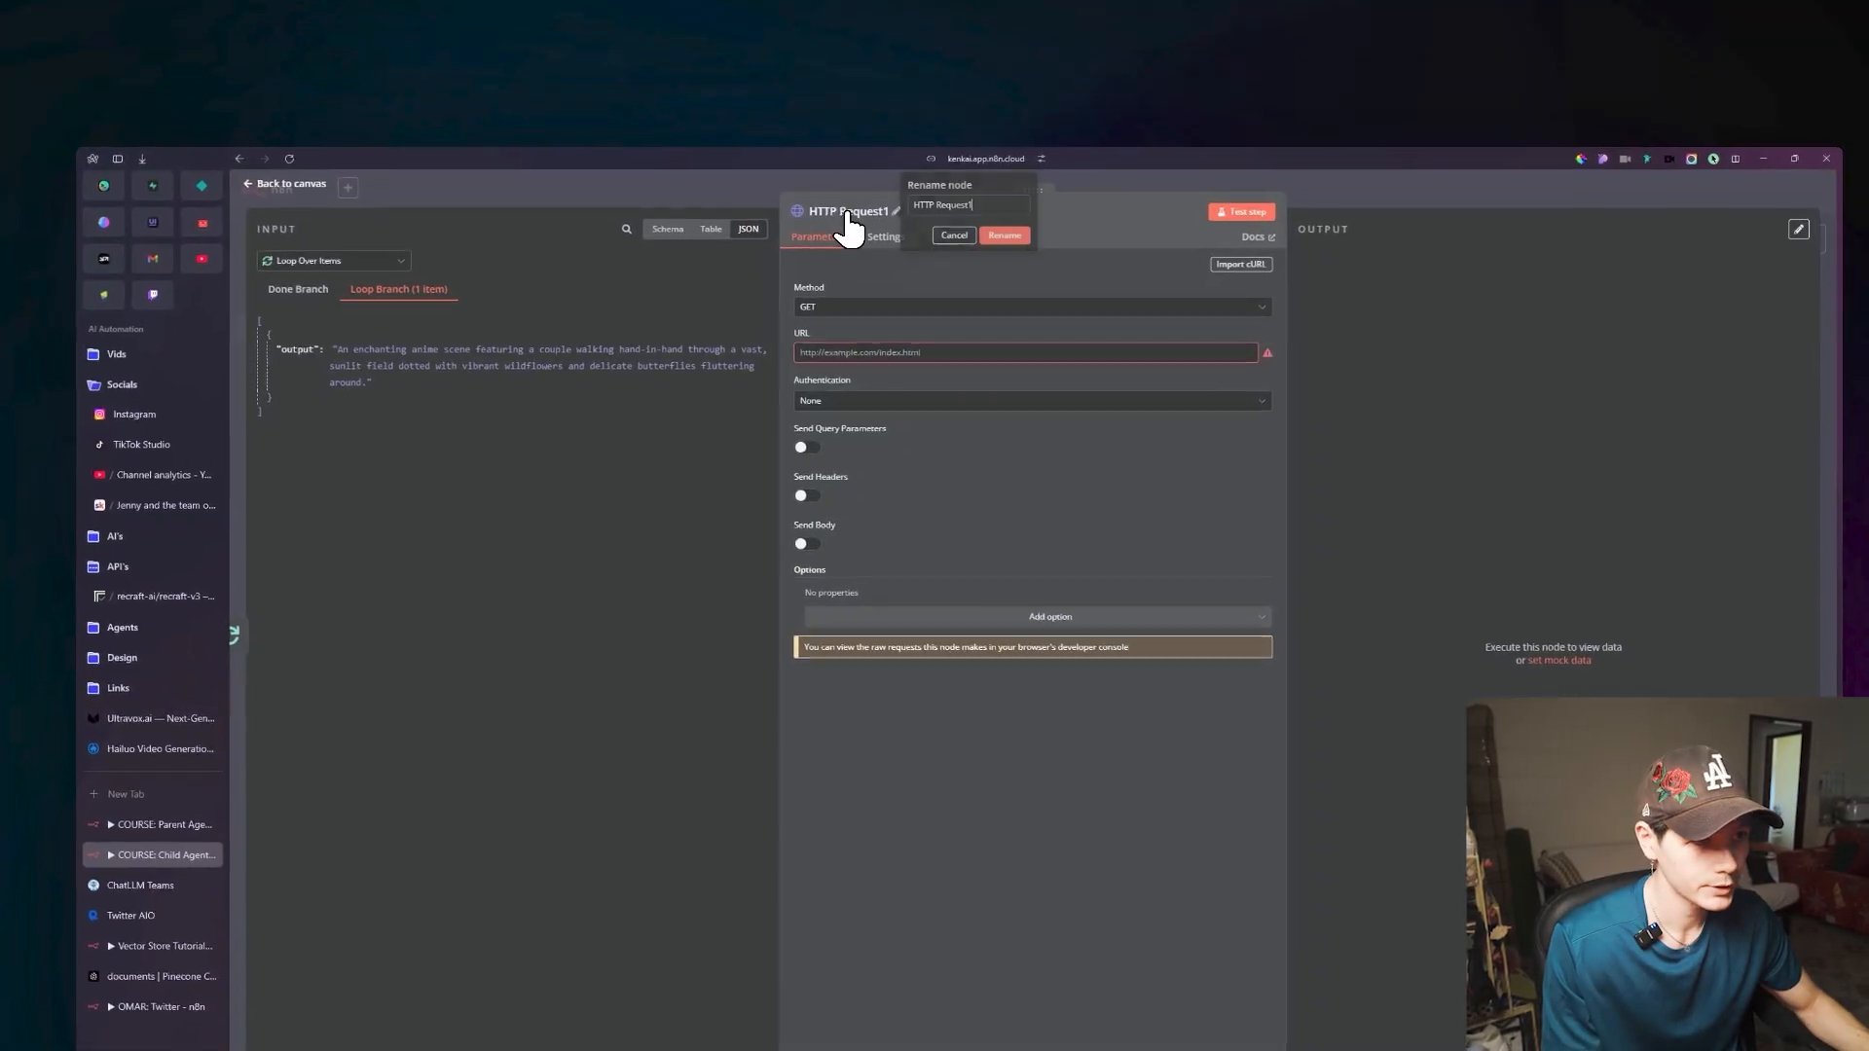
type("Get Image")
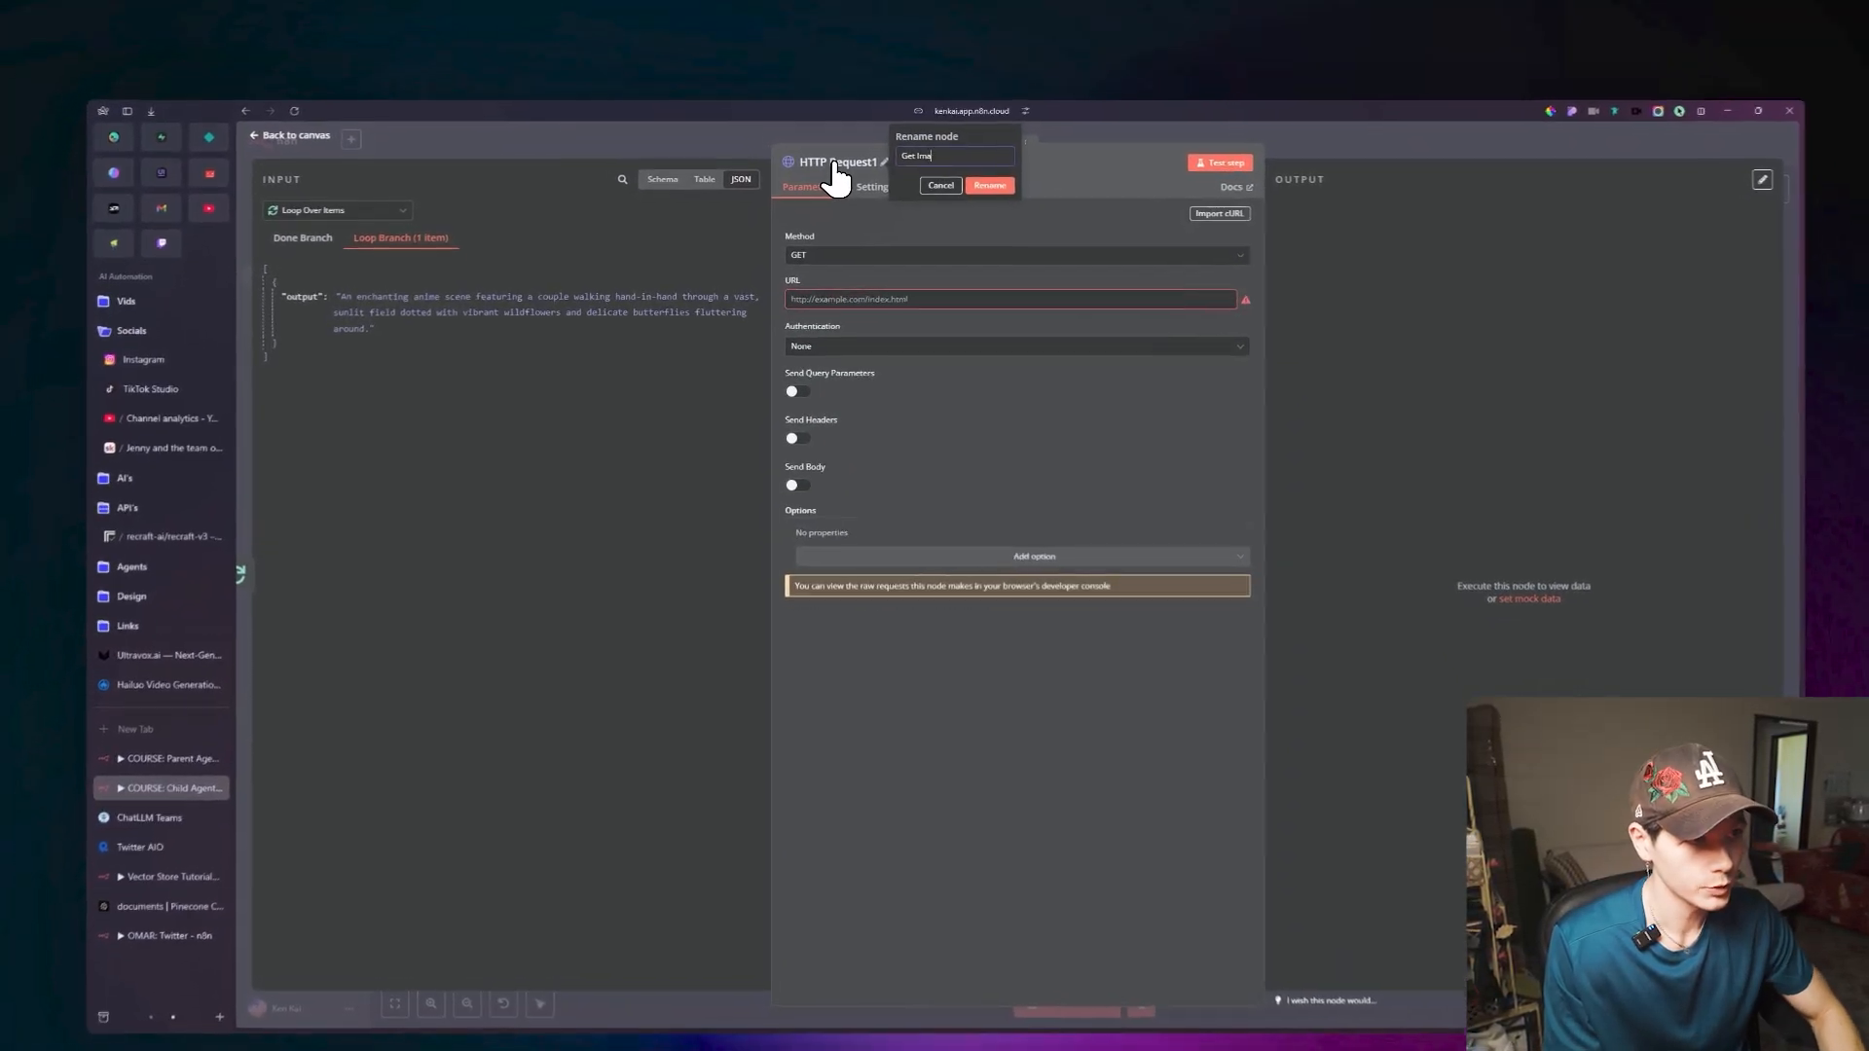
left_click(978, 153)
left_click(379, 116)
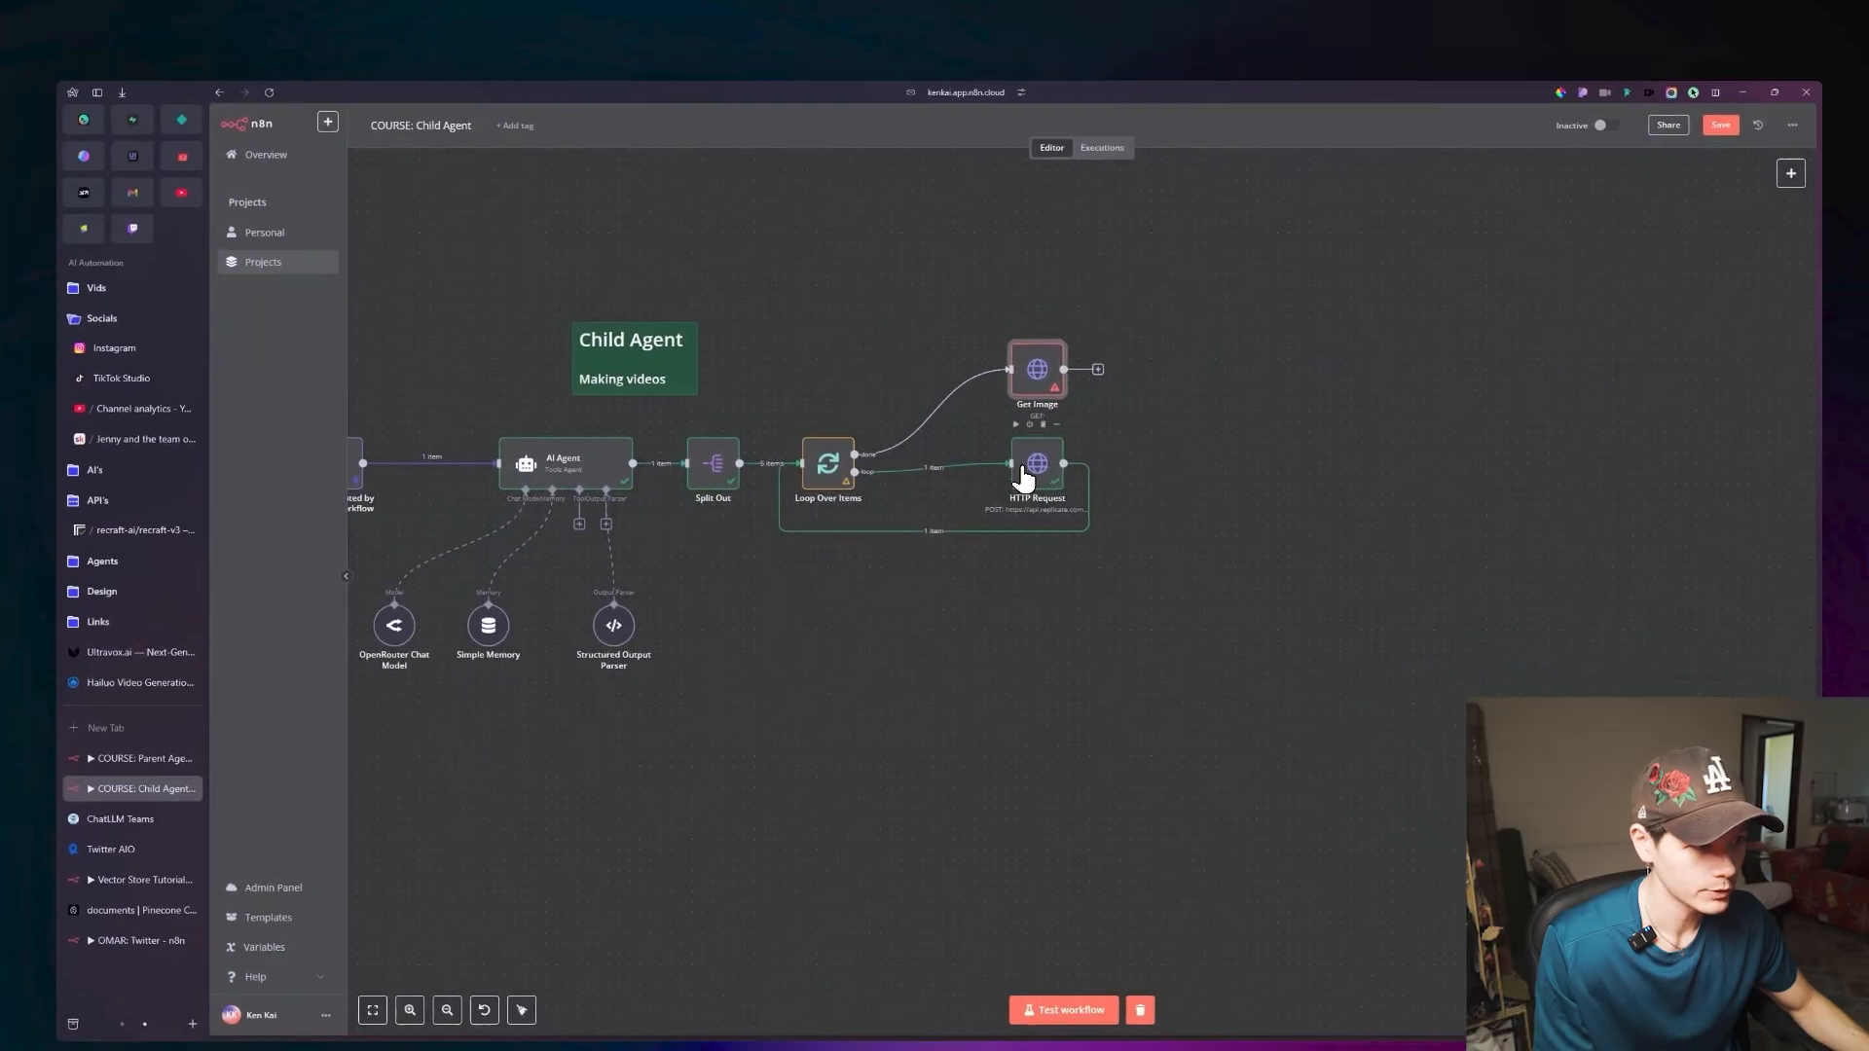
Rename the original HTTP Request node inside the loop as Create Images.
double_click(1181, 539)
left_click(970, 219)
type("Creat")
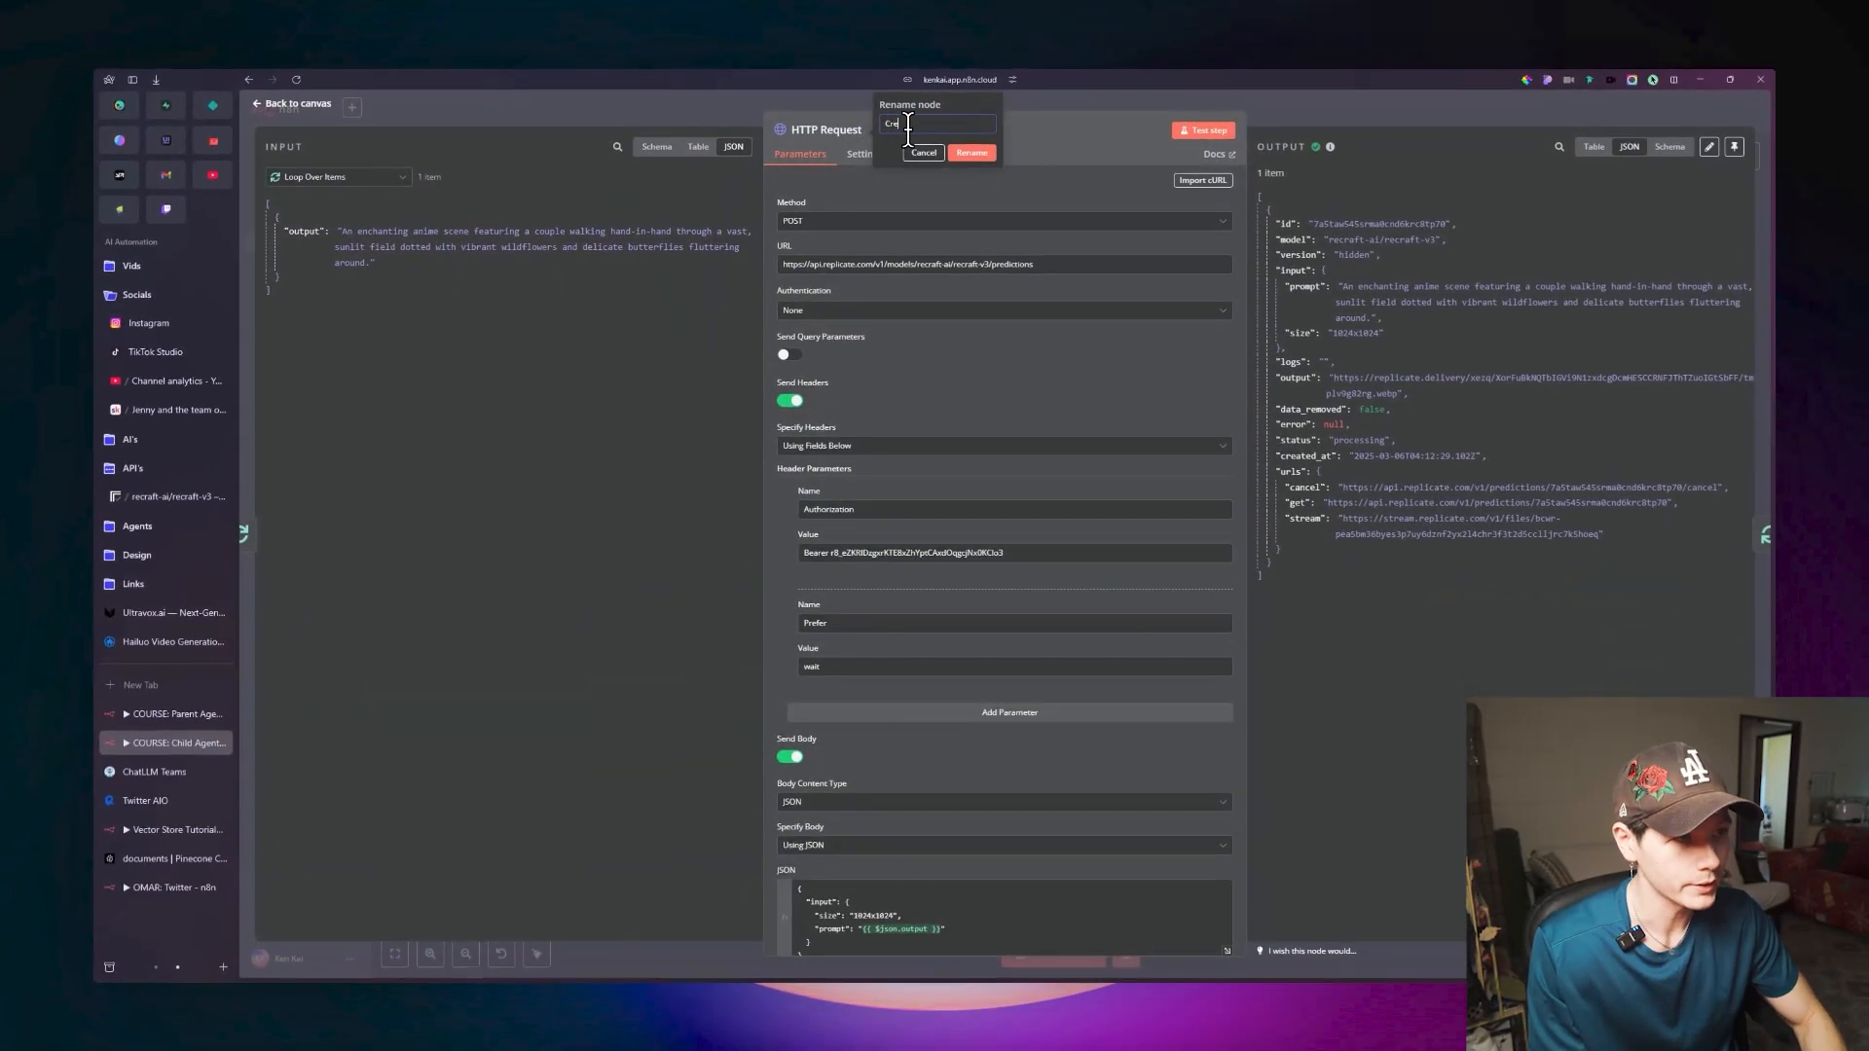
type("e Image")
key("Return")
key("Escape")
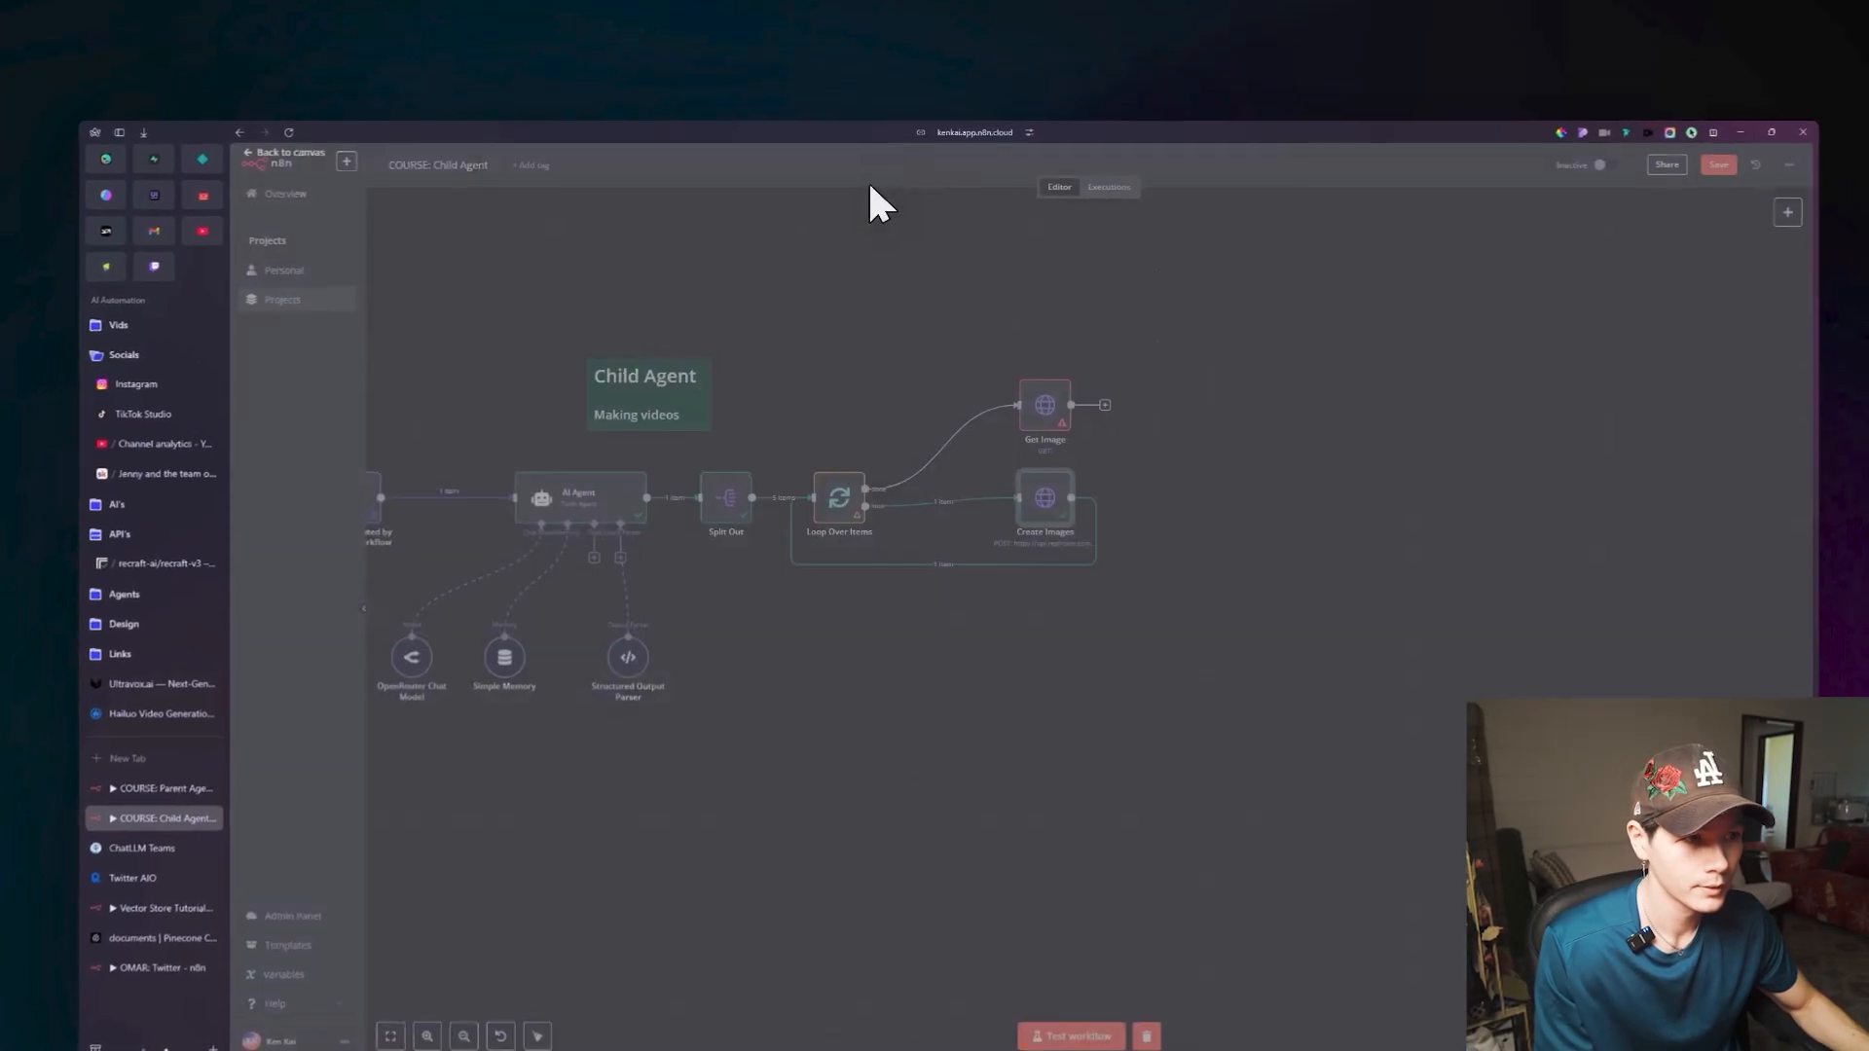
Check the Get Image node's empty URL field and locate the image link in the Create Images node's output.
double_click(1043, 404)
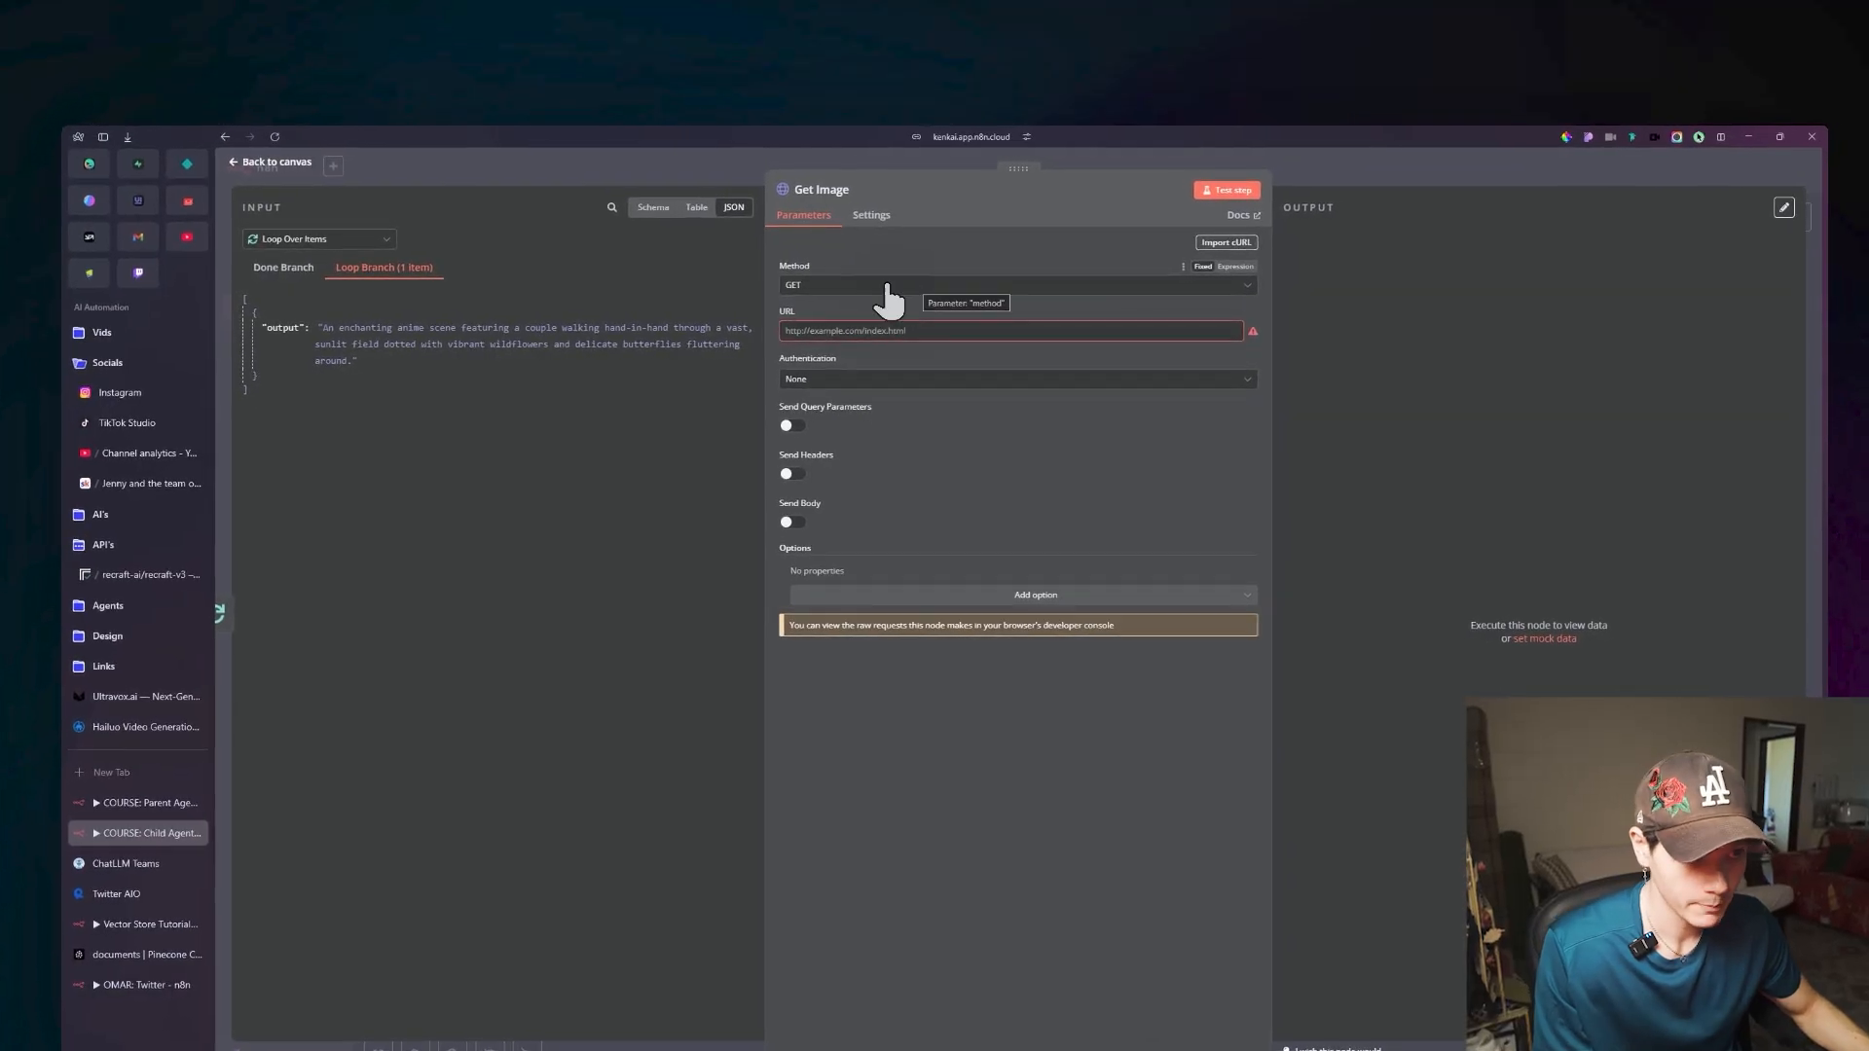
left_click(845, 324)
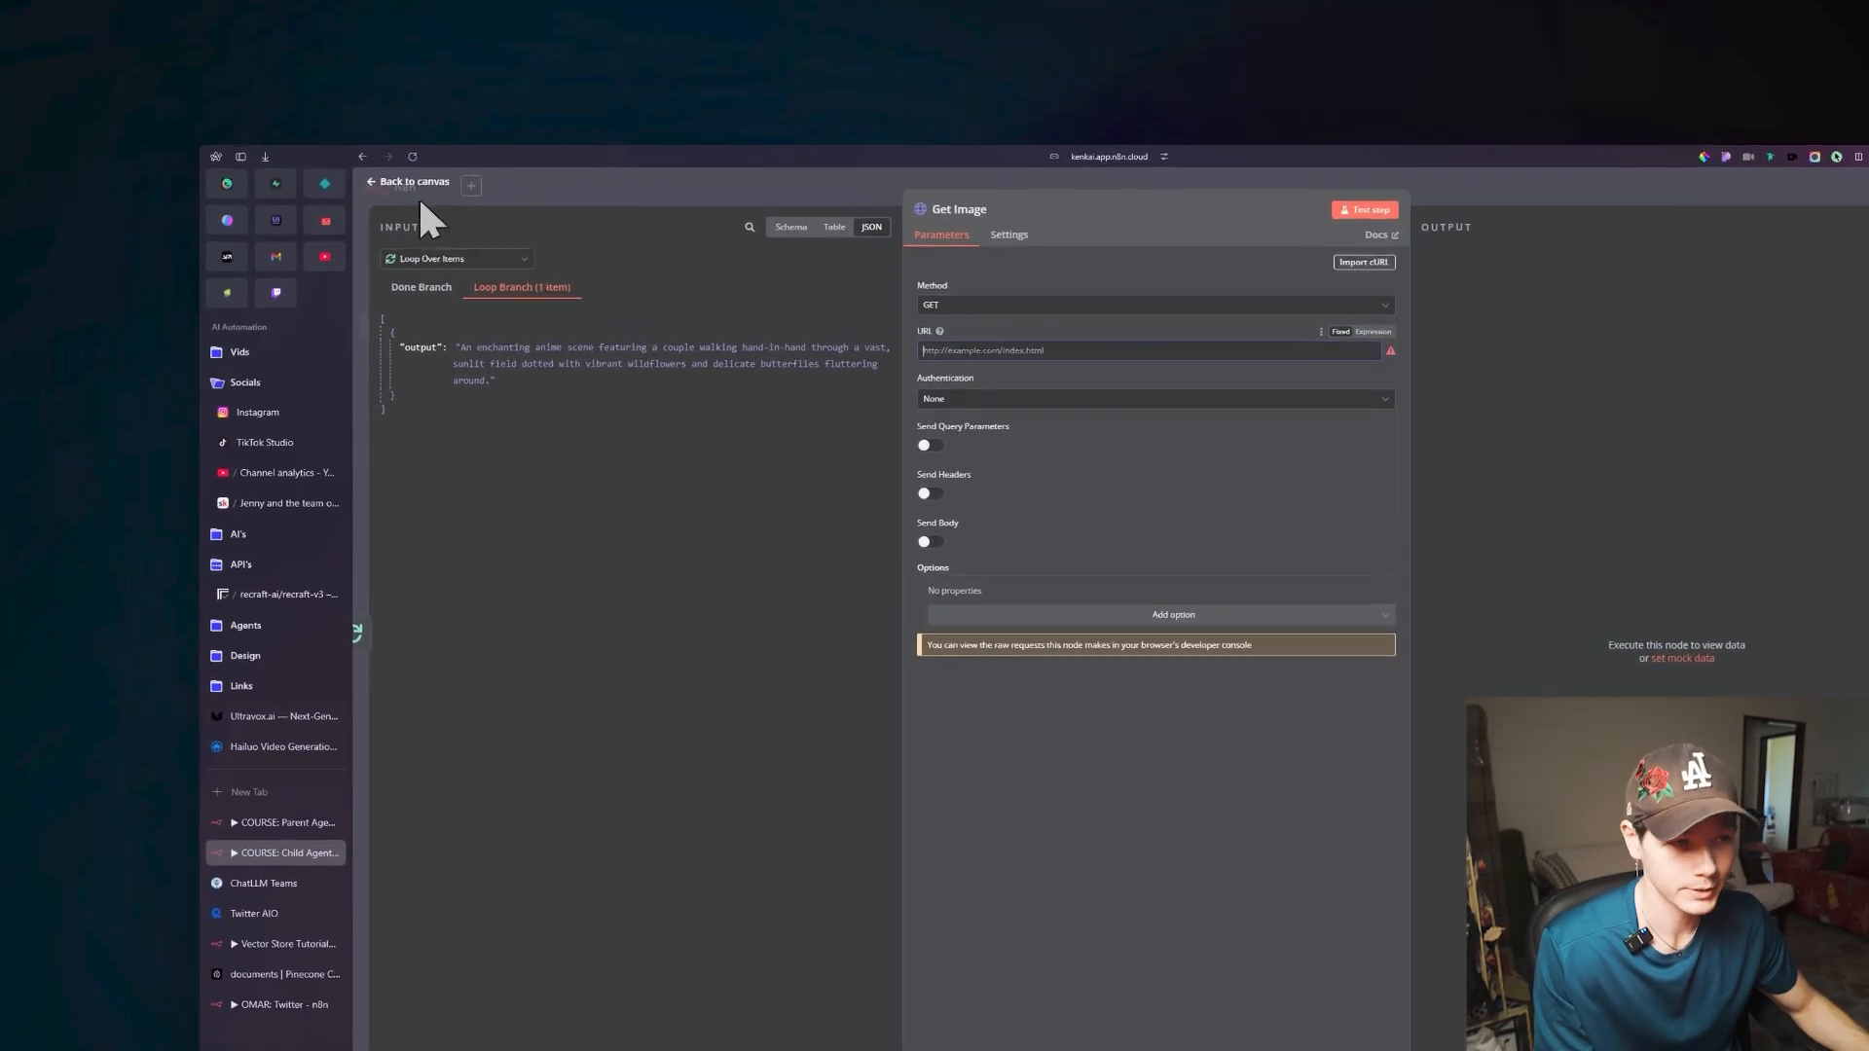
left_click(307, 152)
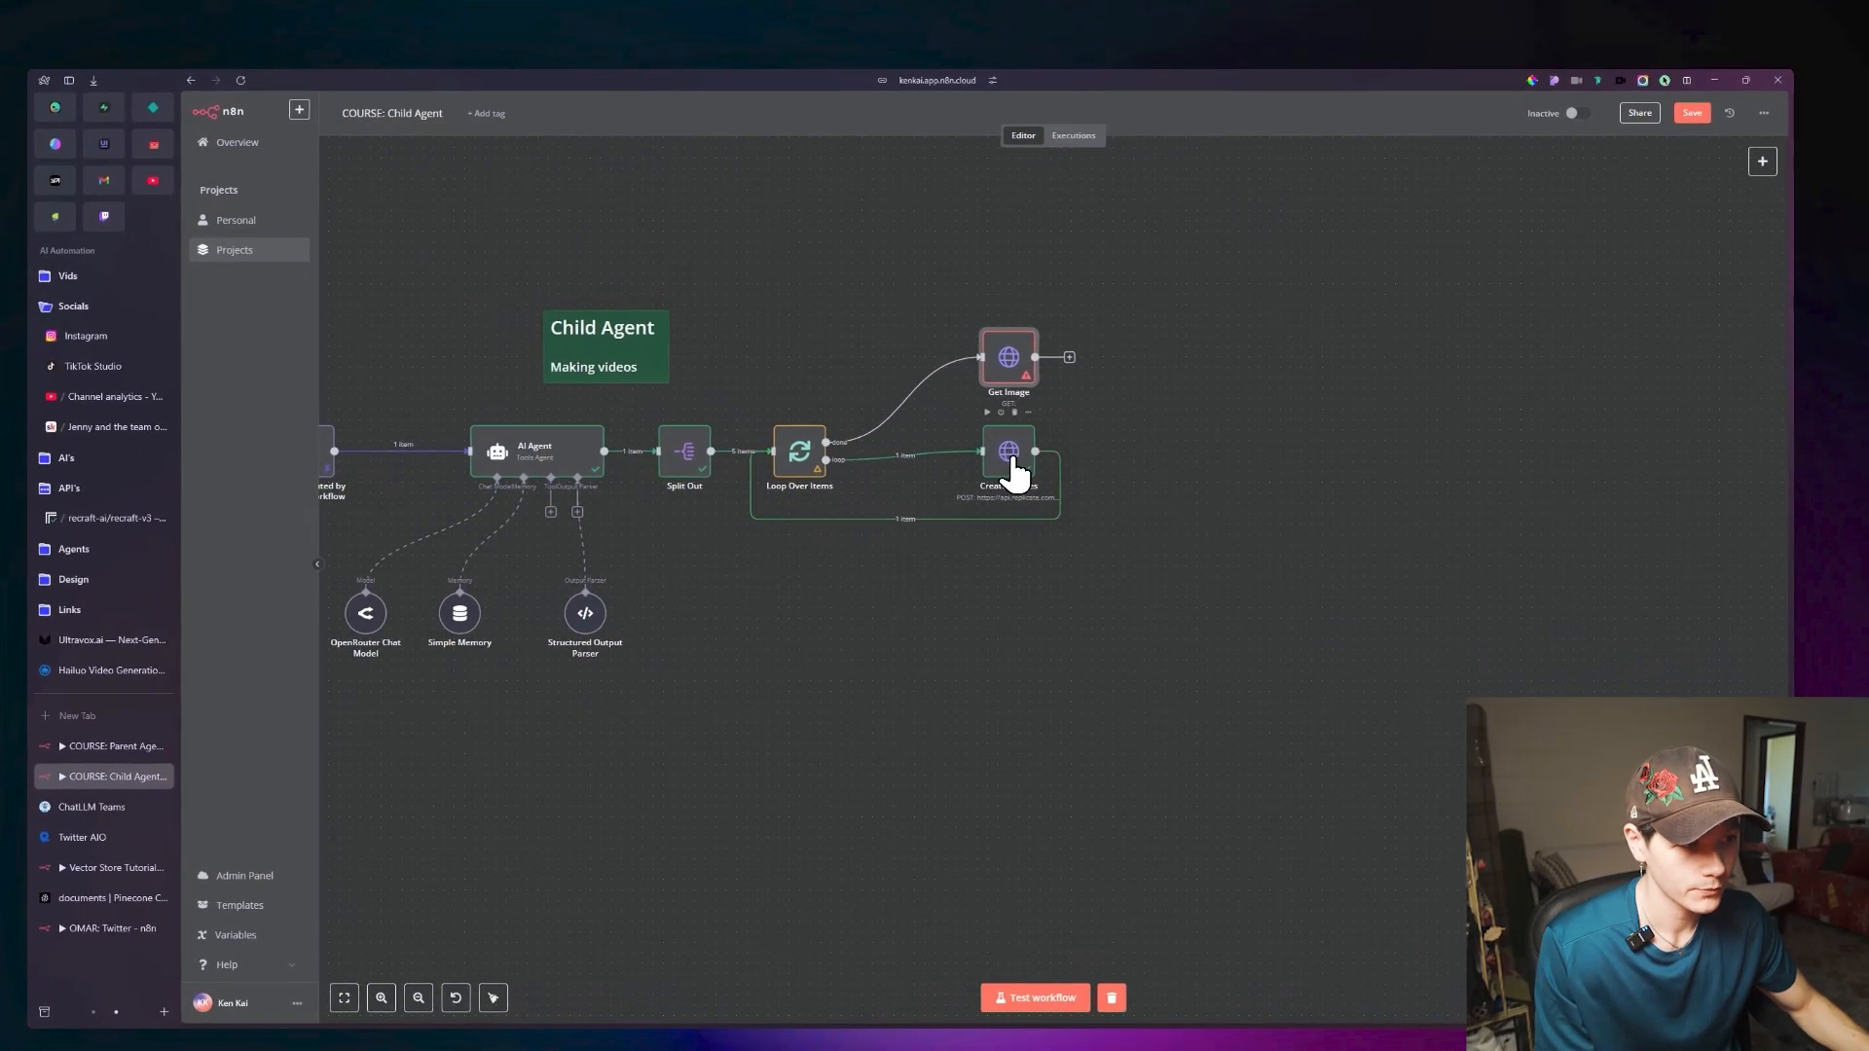
double_click(1012, 469)
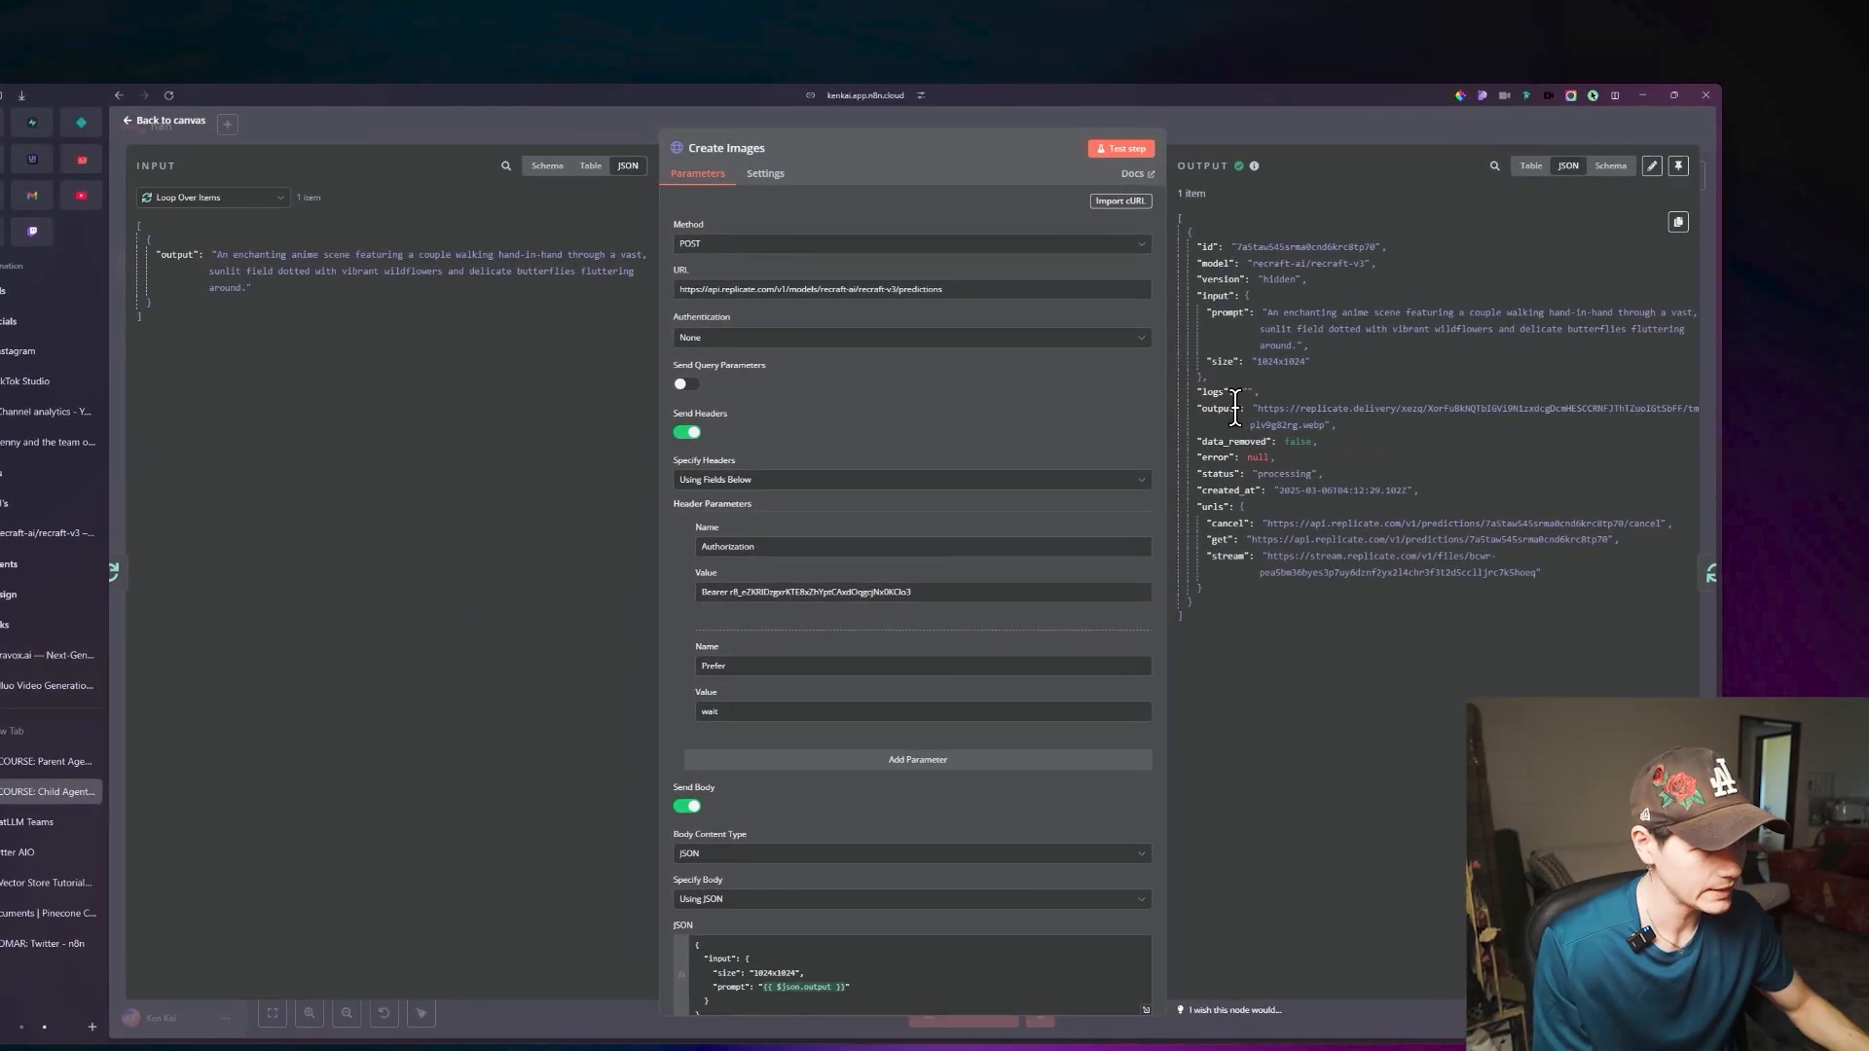
left_click_drag(1248, 404, 1304, 426)
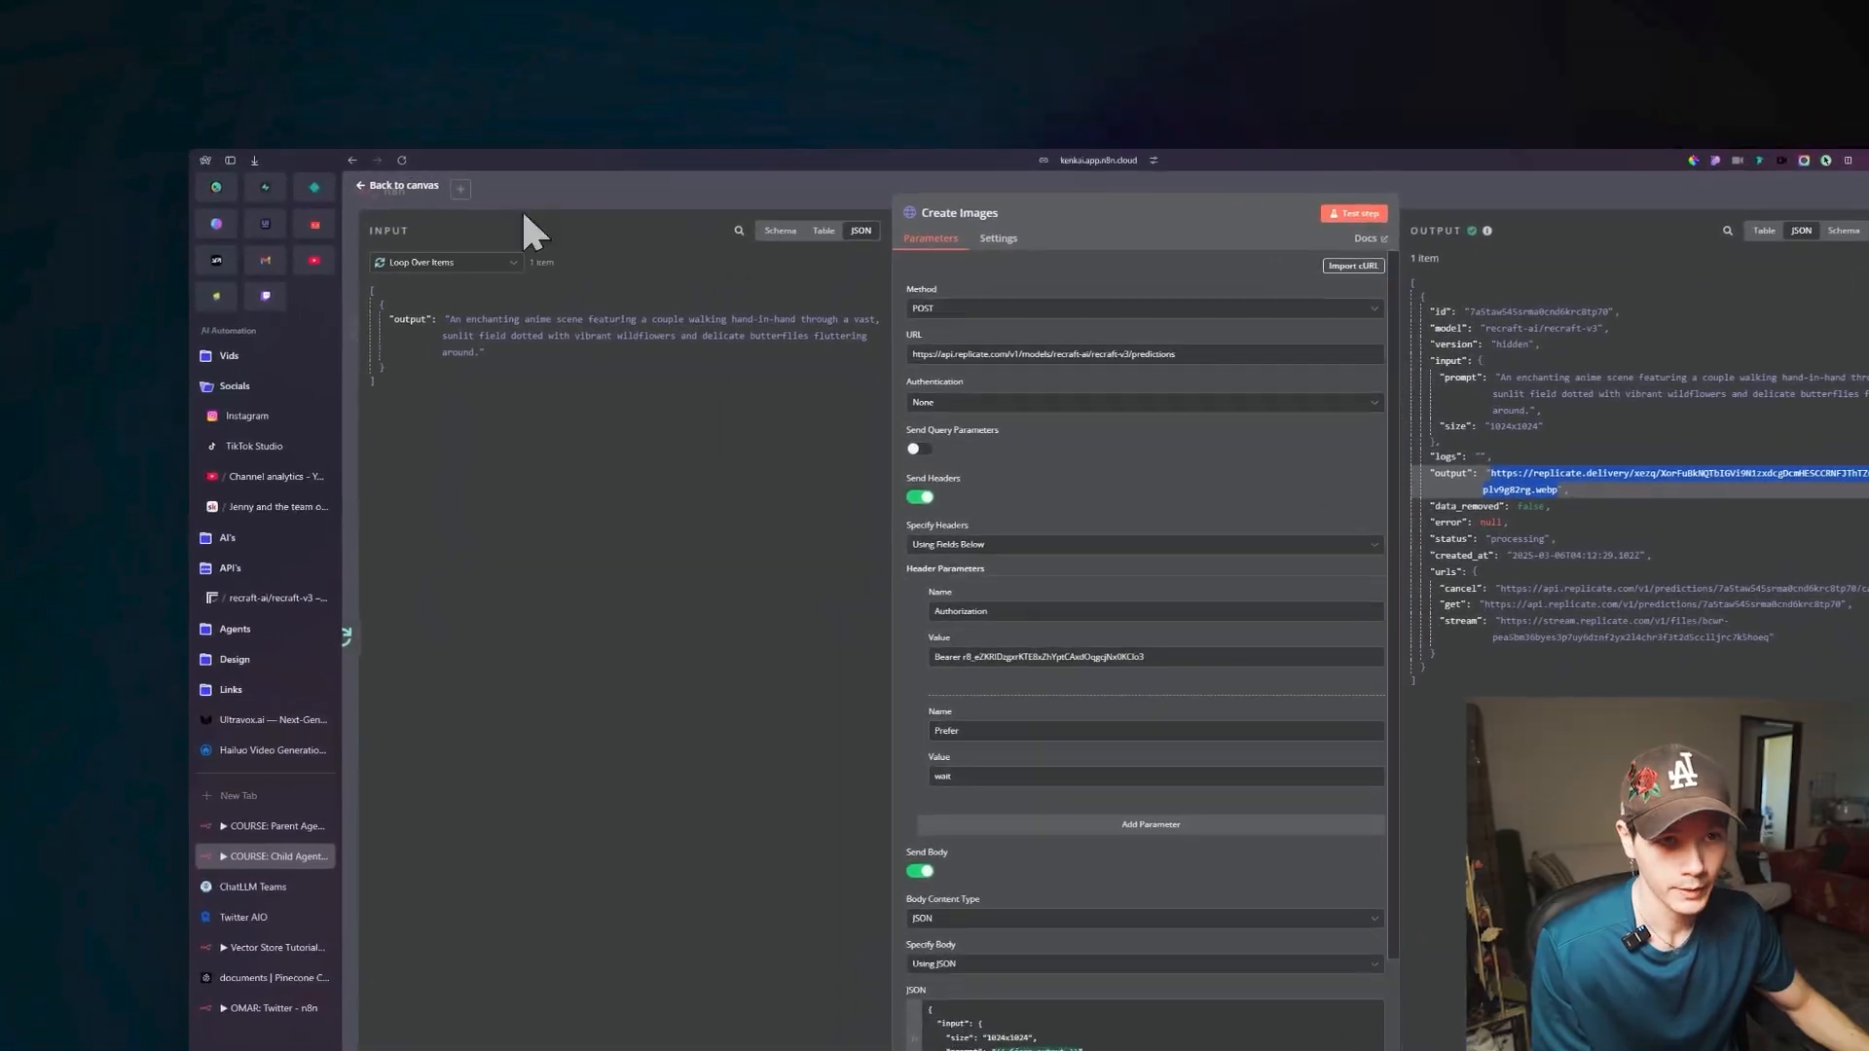
Show the Create Images data as Get Image's input and set the URL to {{ $('Create Images').item.json.output }}.
left_click(529, 200)
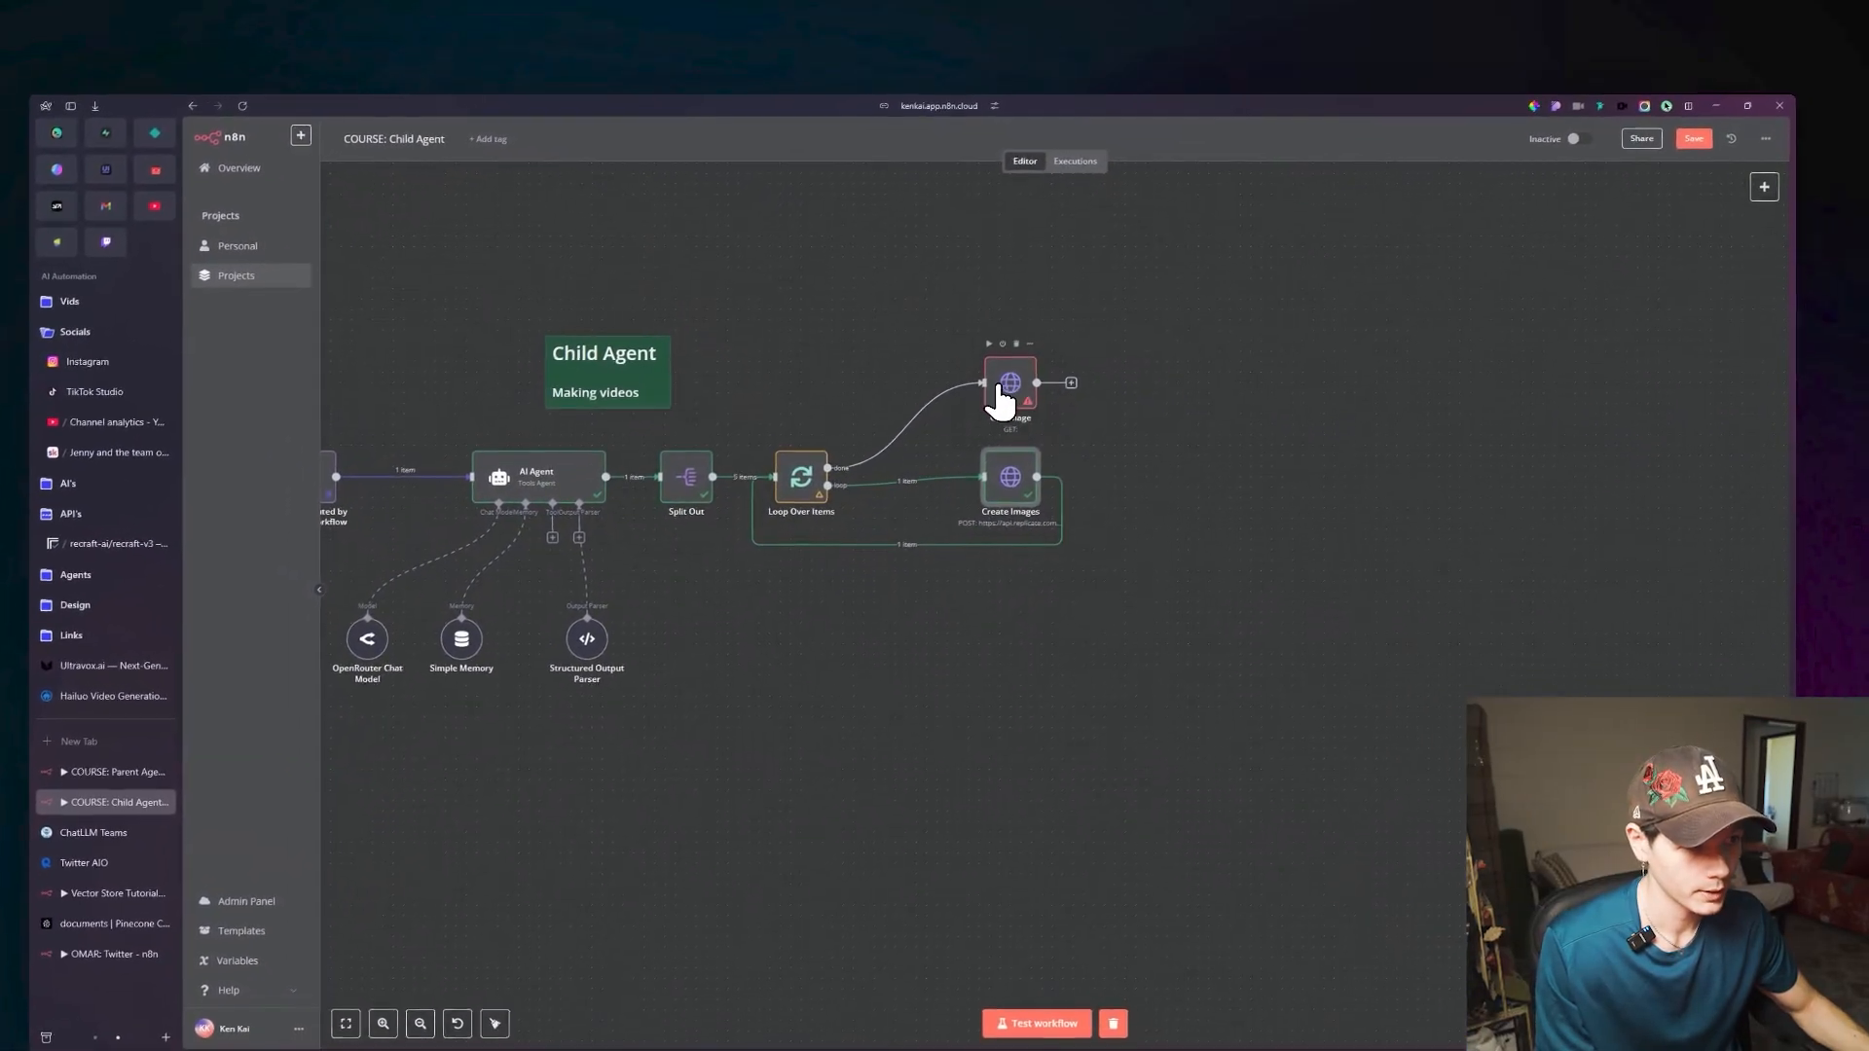
double_click(1013, 402)
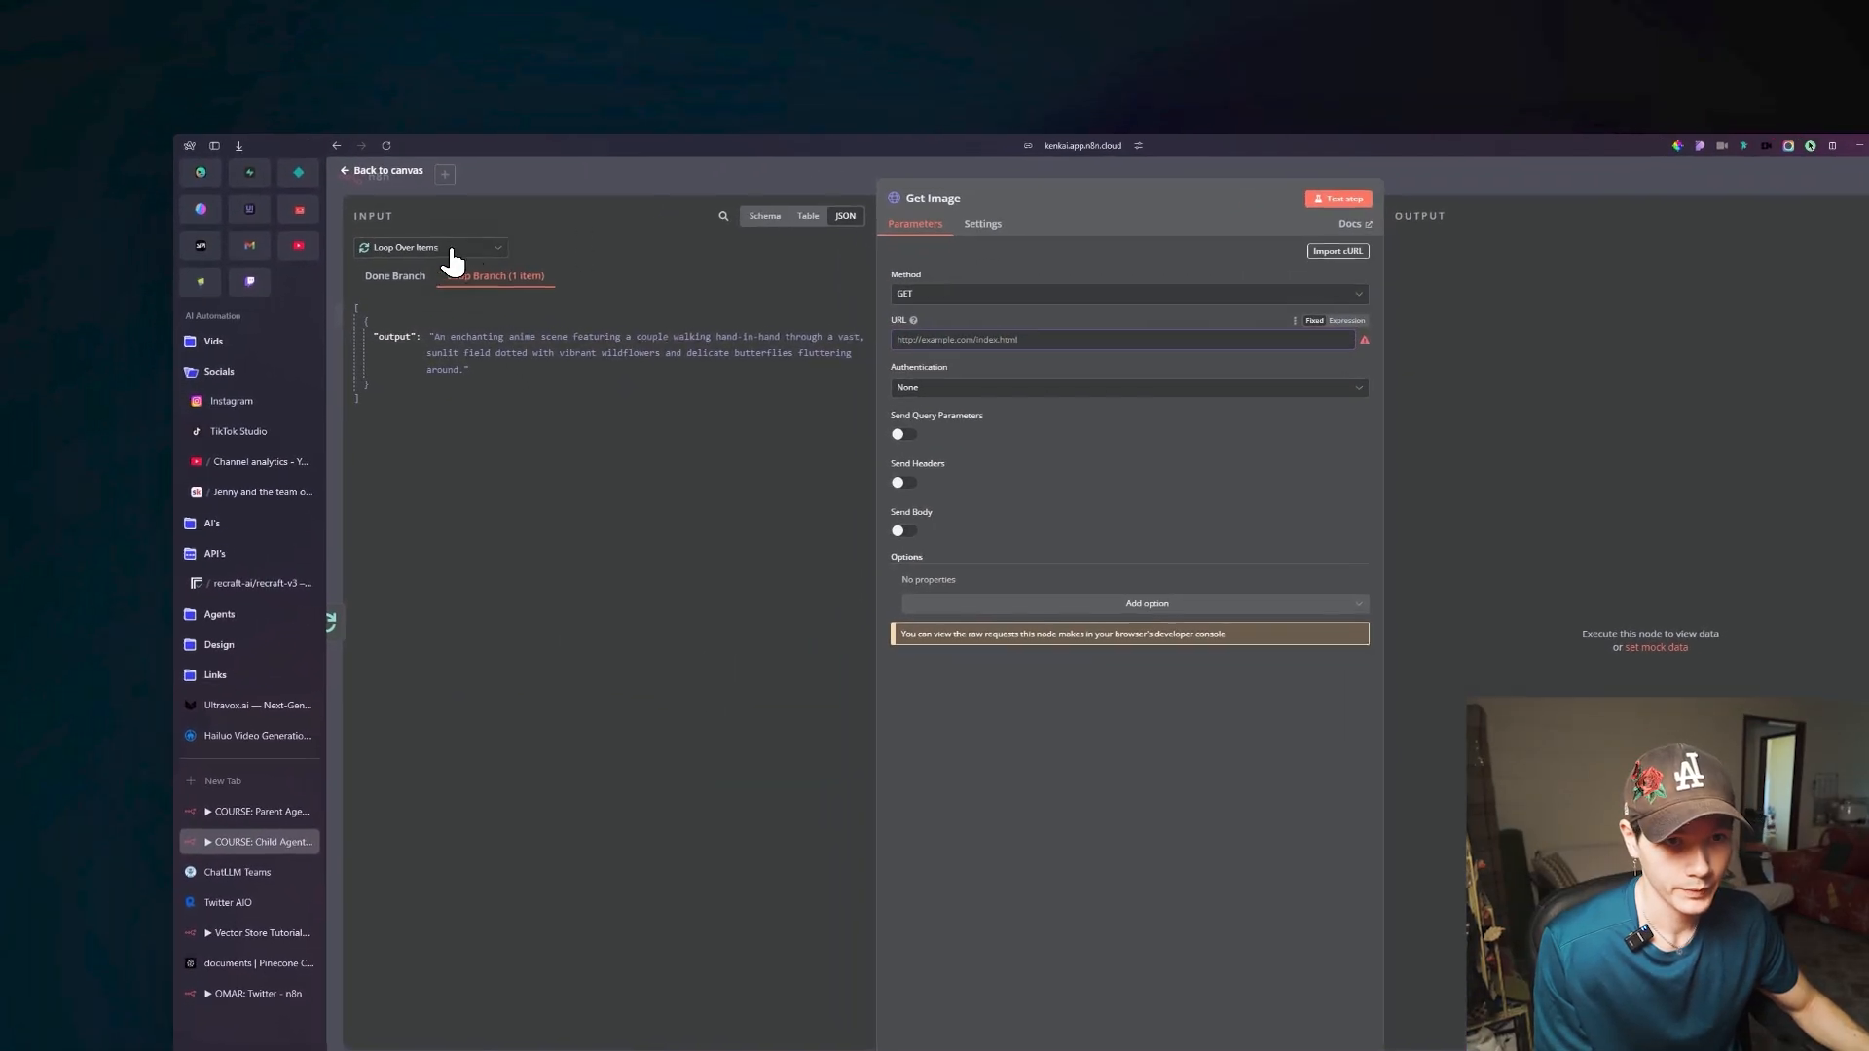
left_click(452, 251)
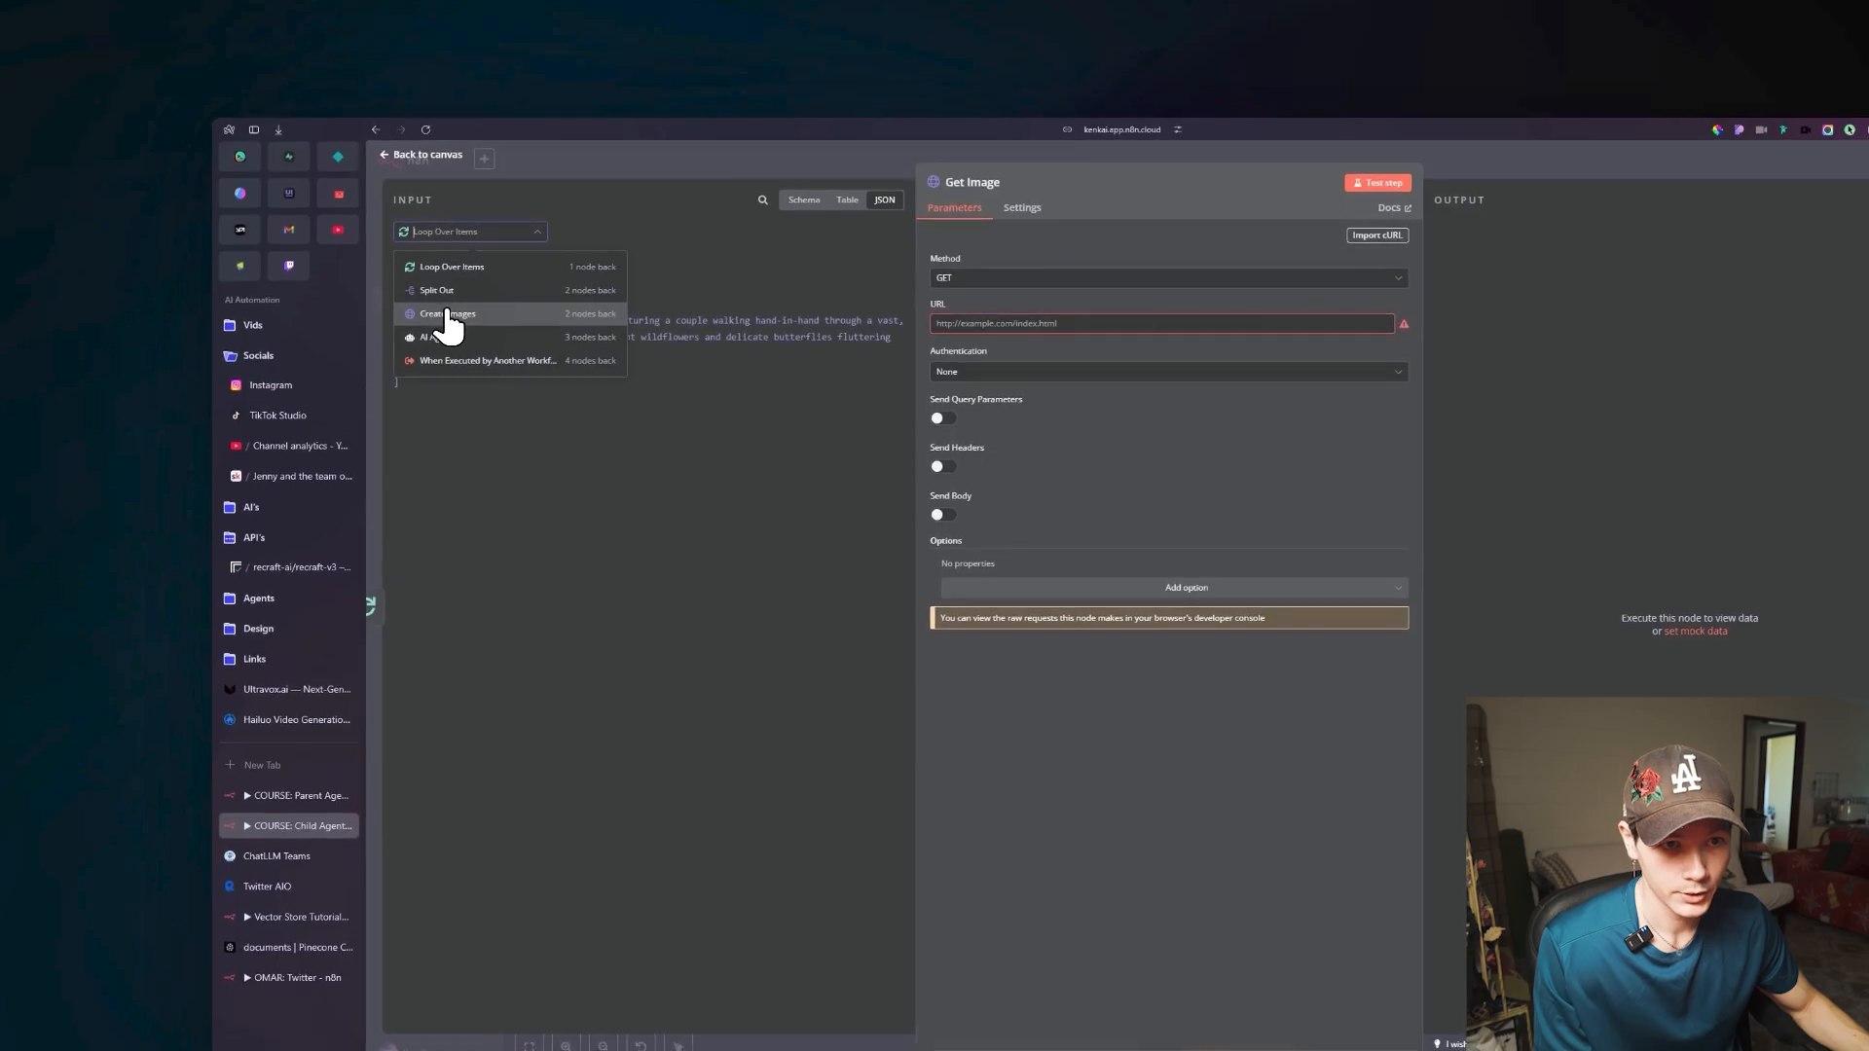
left_click(408, 331)
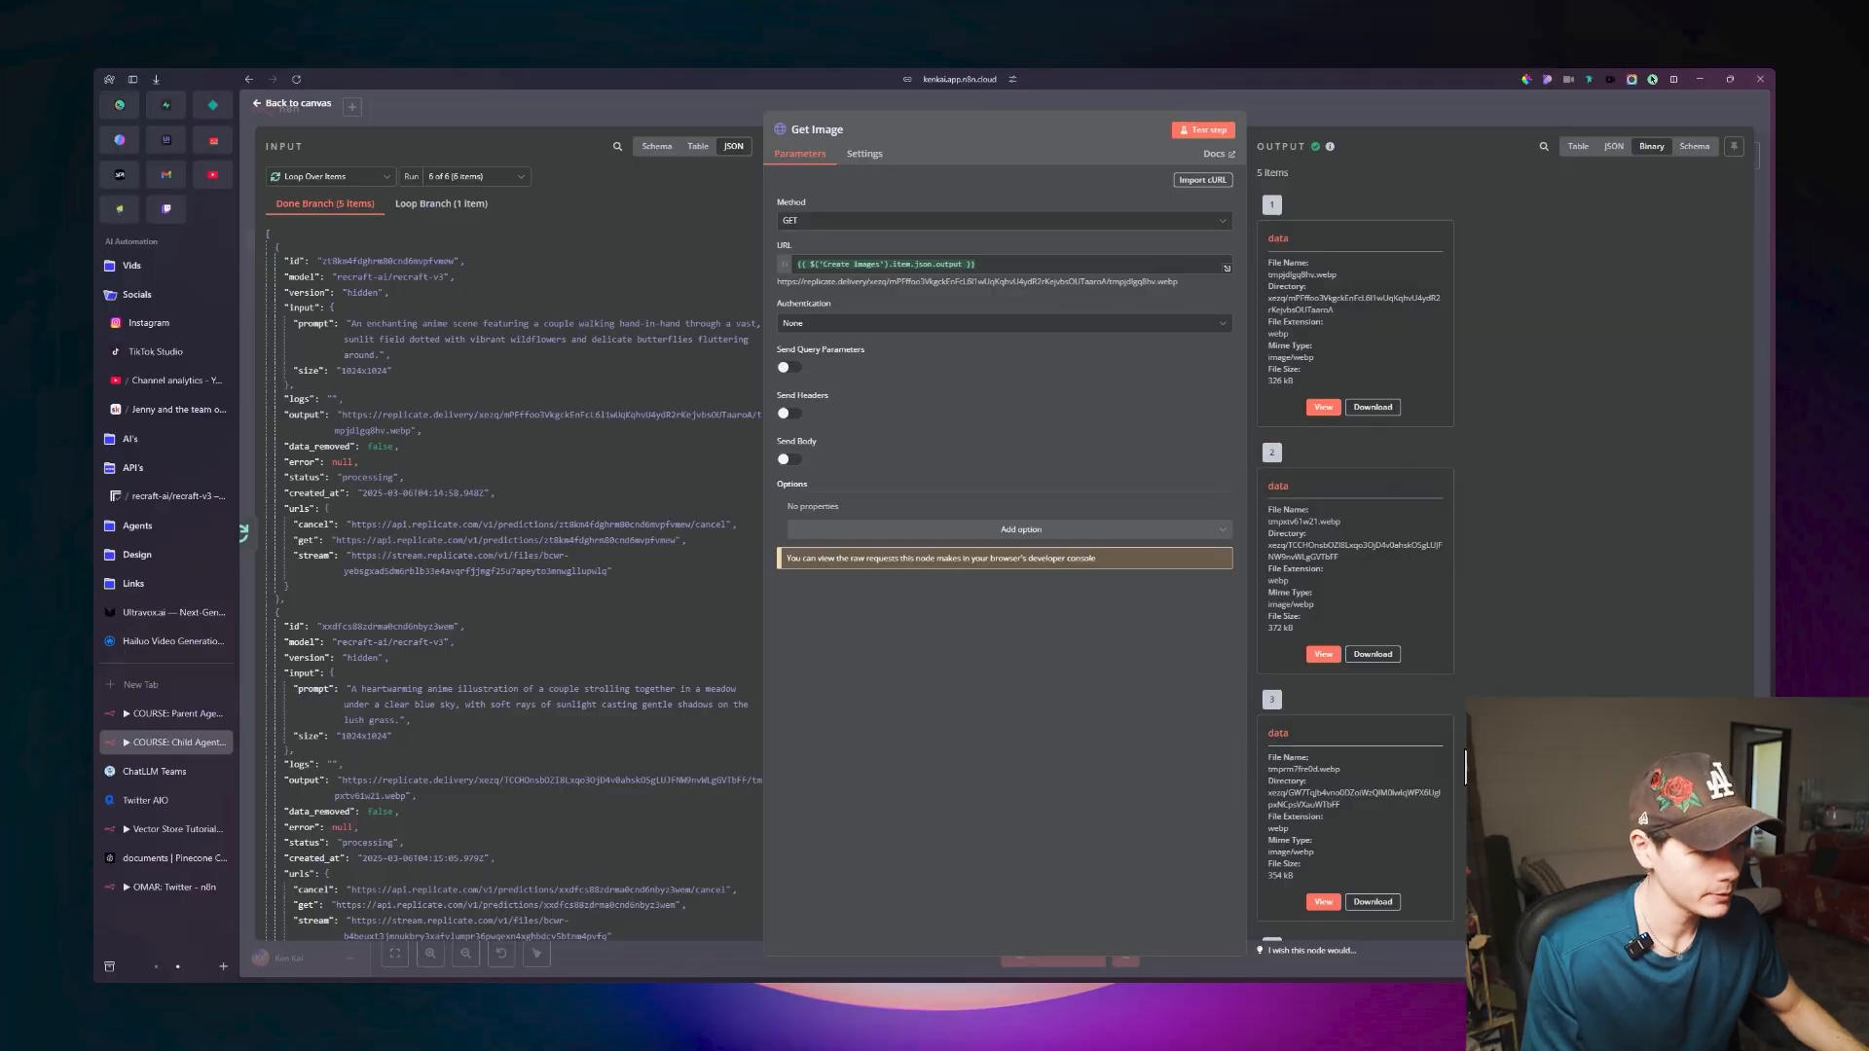
View the downloaded images one by one in the Get Image node's binary output.
scroll(1406, 310, "down", 3)
scroll(1408, 306, "up", 3)
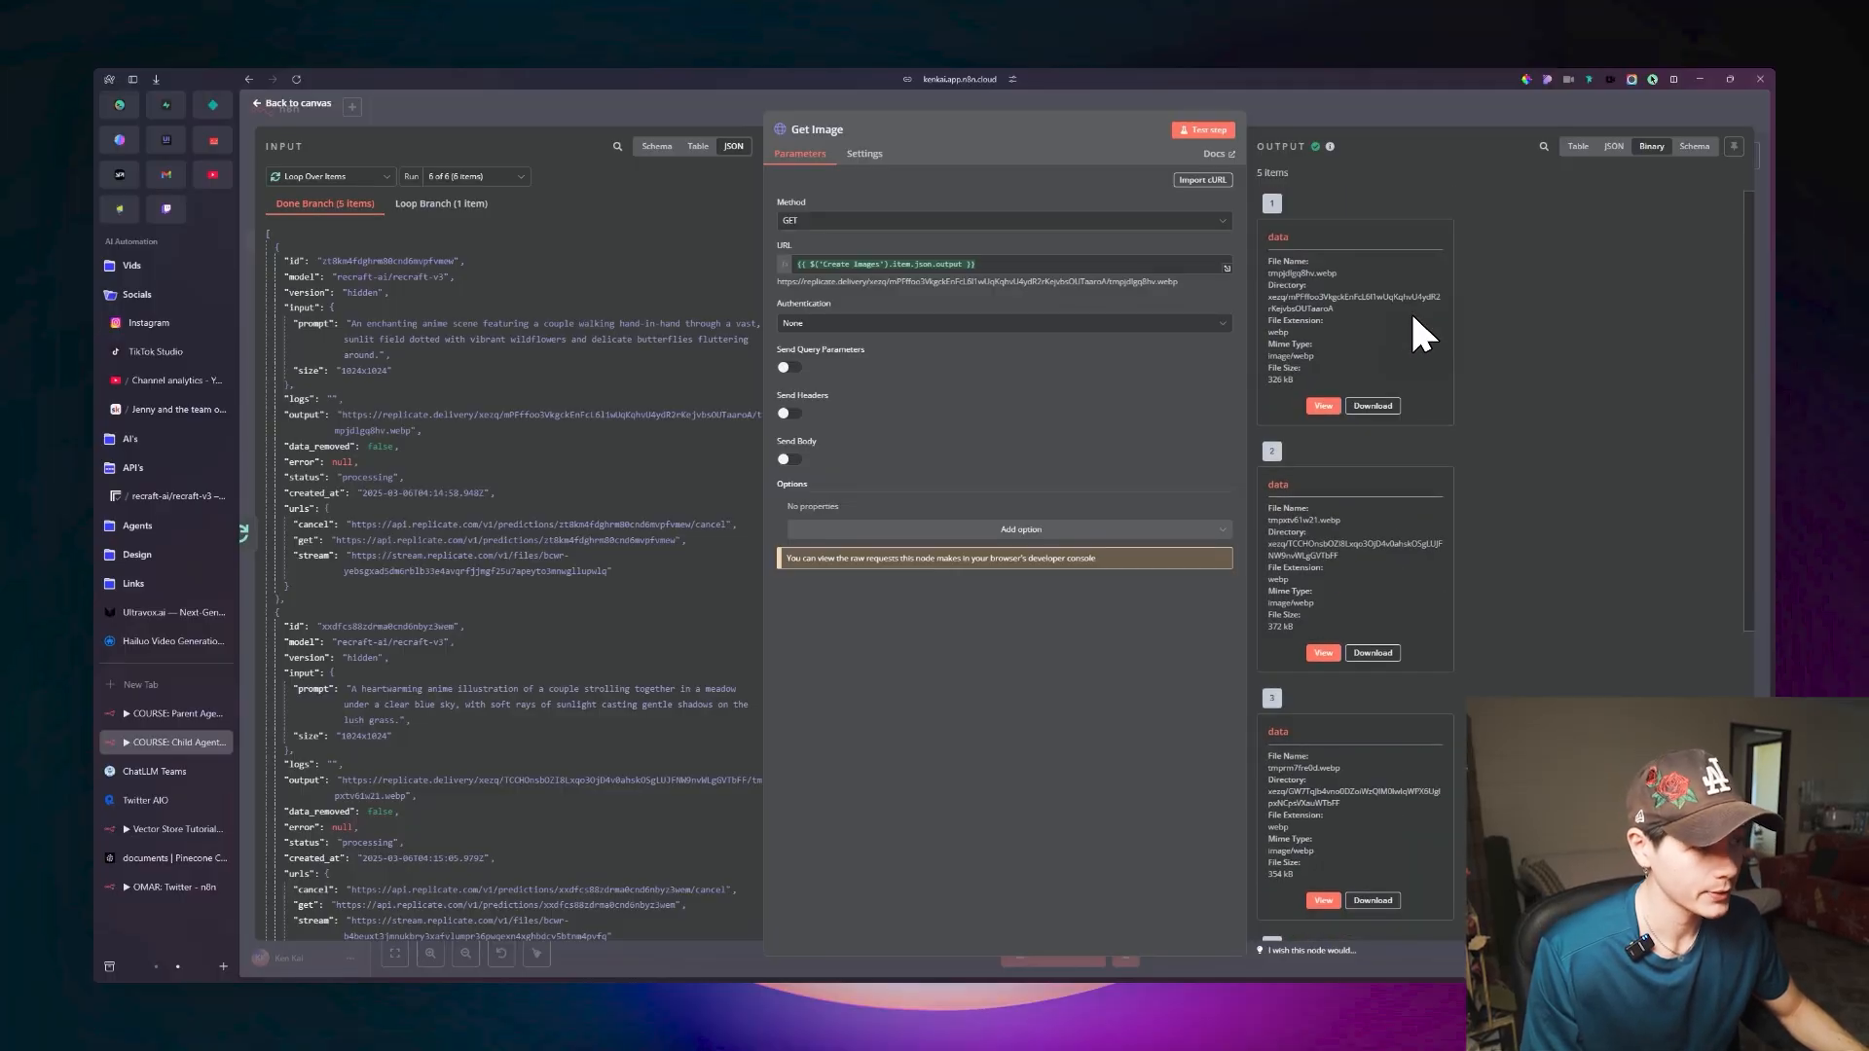
scroll(1339, 432, "down", 2)
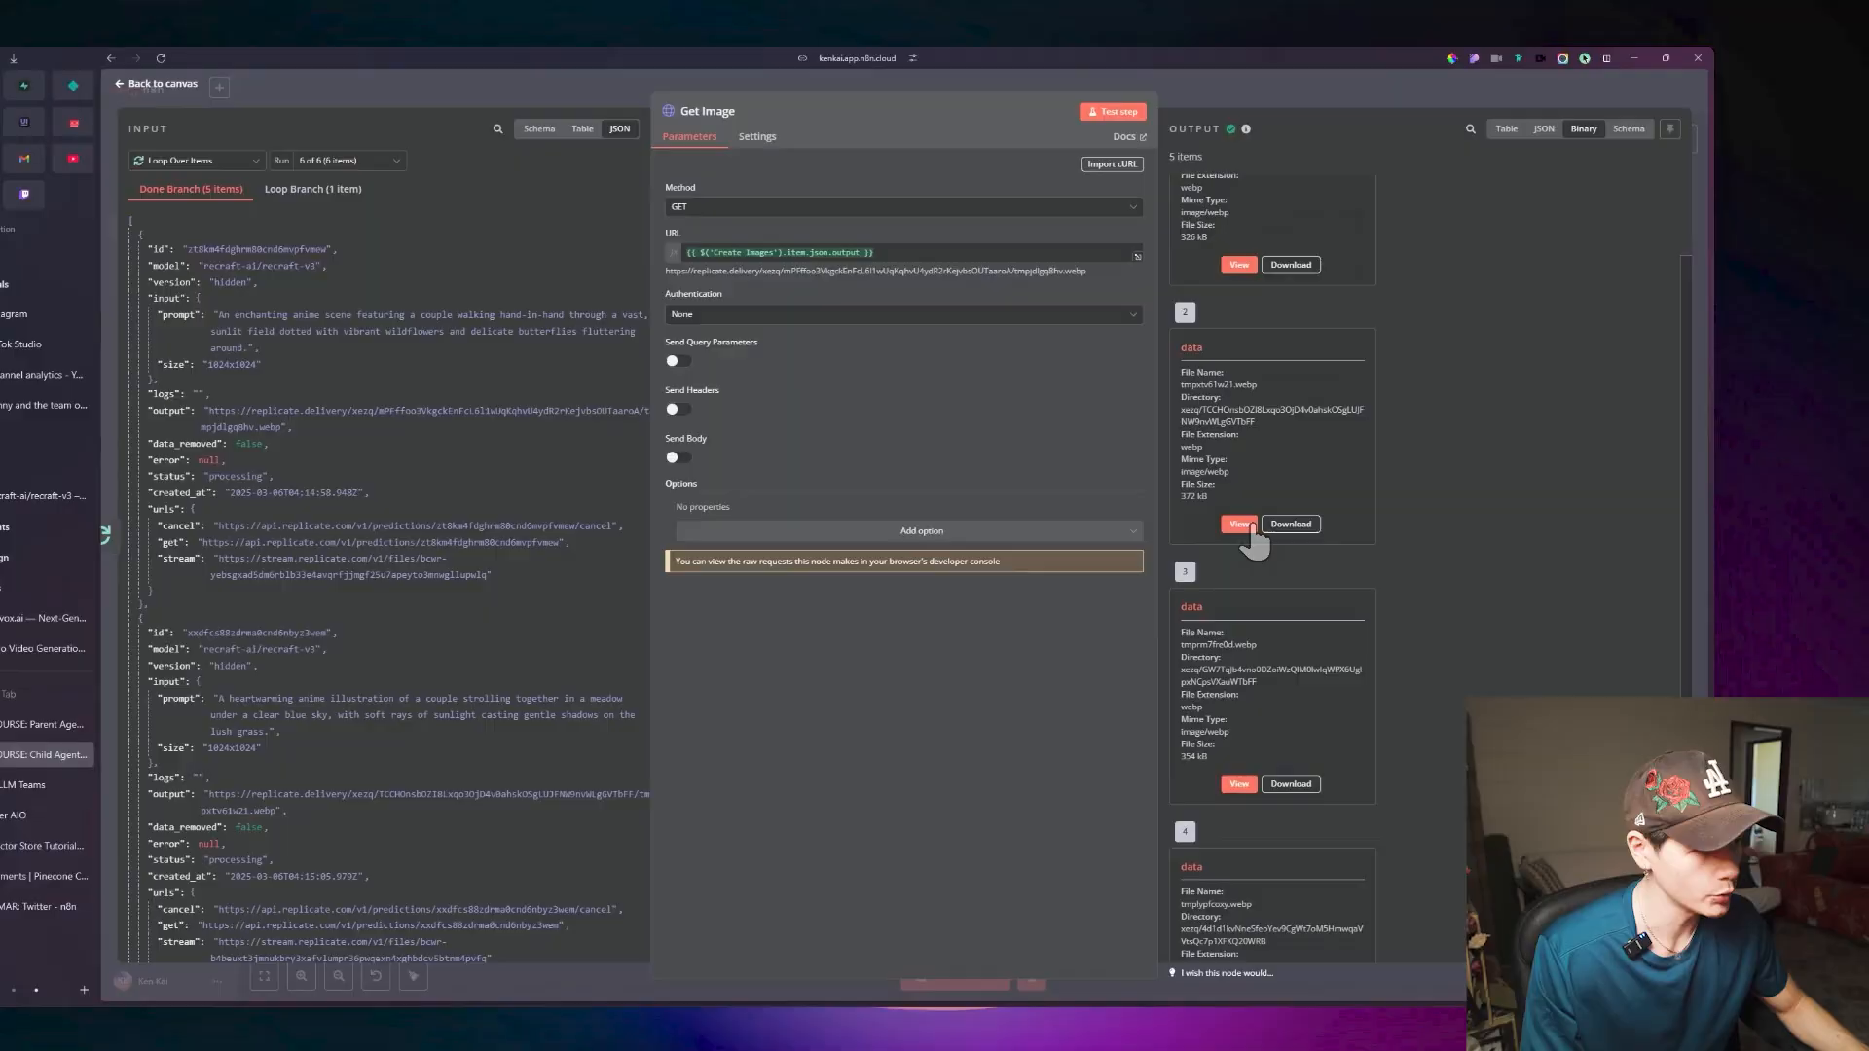
left_click(1241, 525)
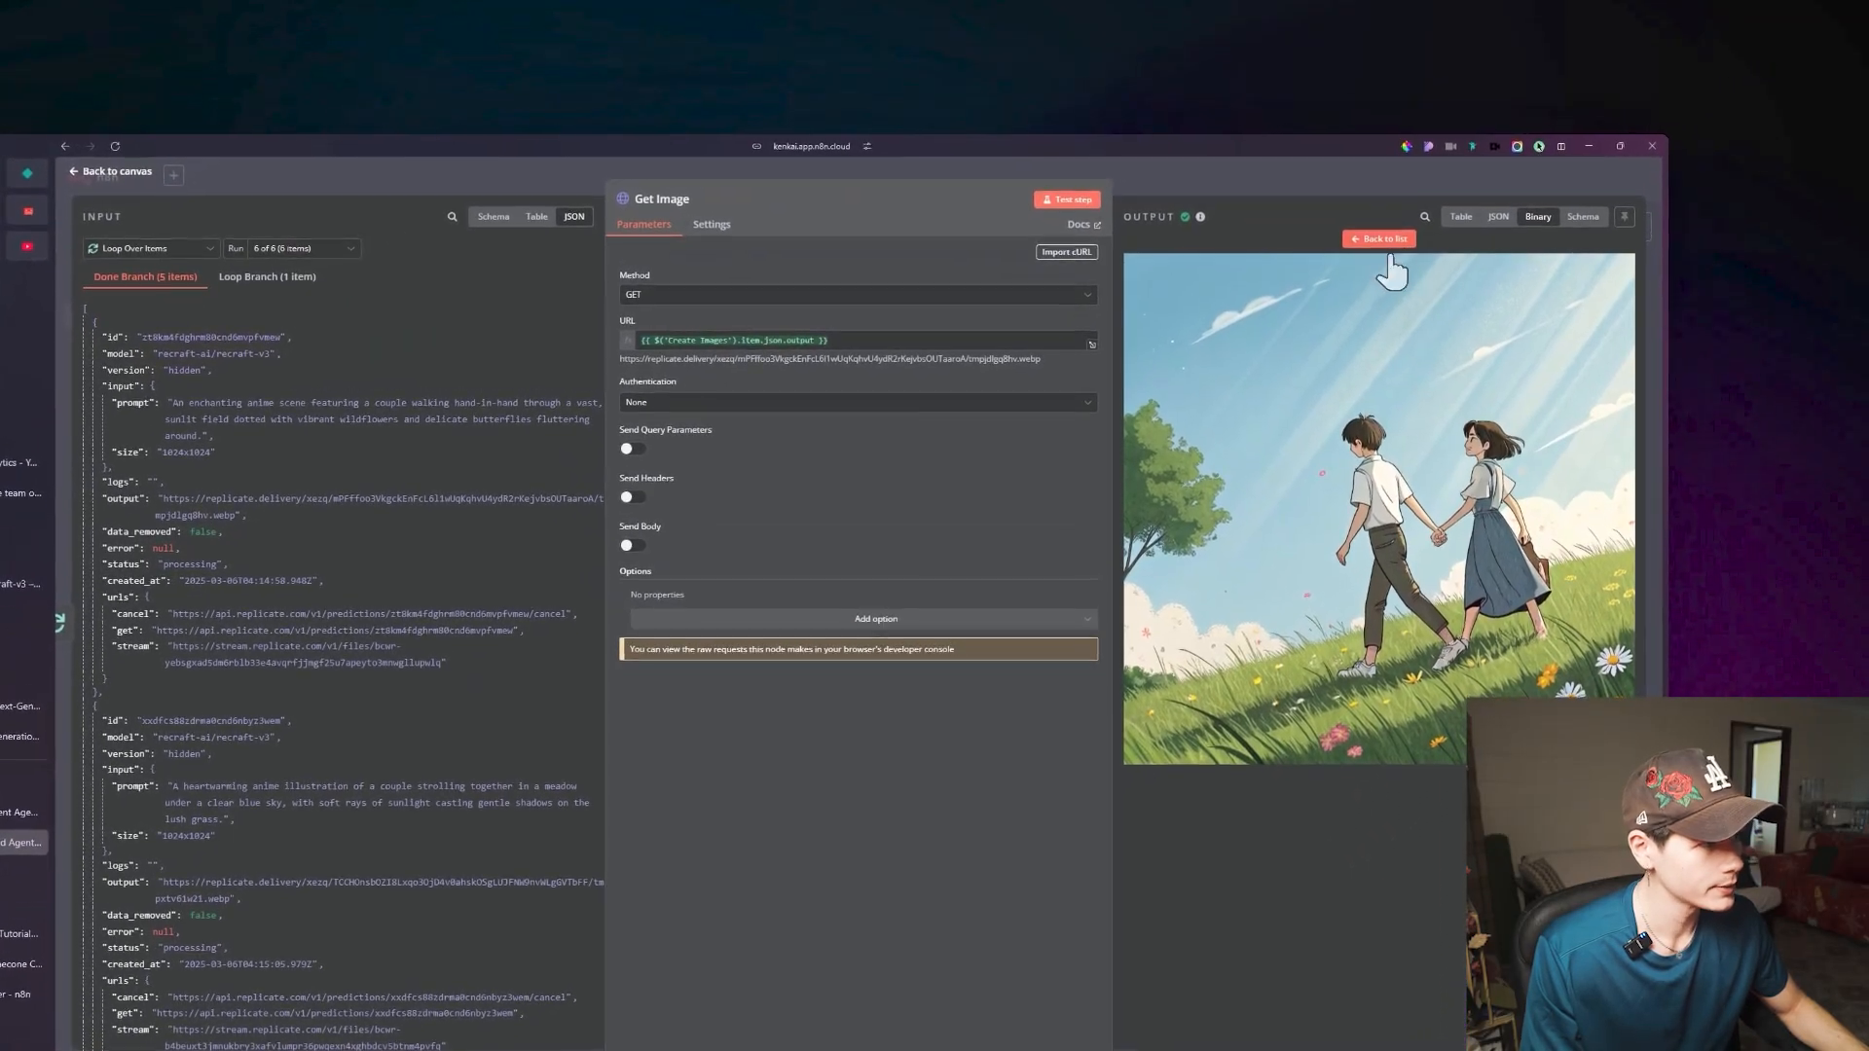
left_click(1500, 168)
scroll(1326, 394, "down", 2)
left_click(1211, 643)
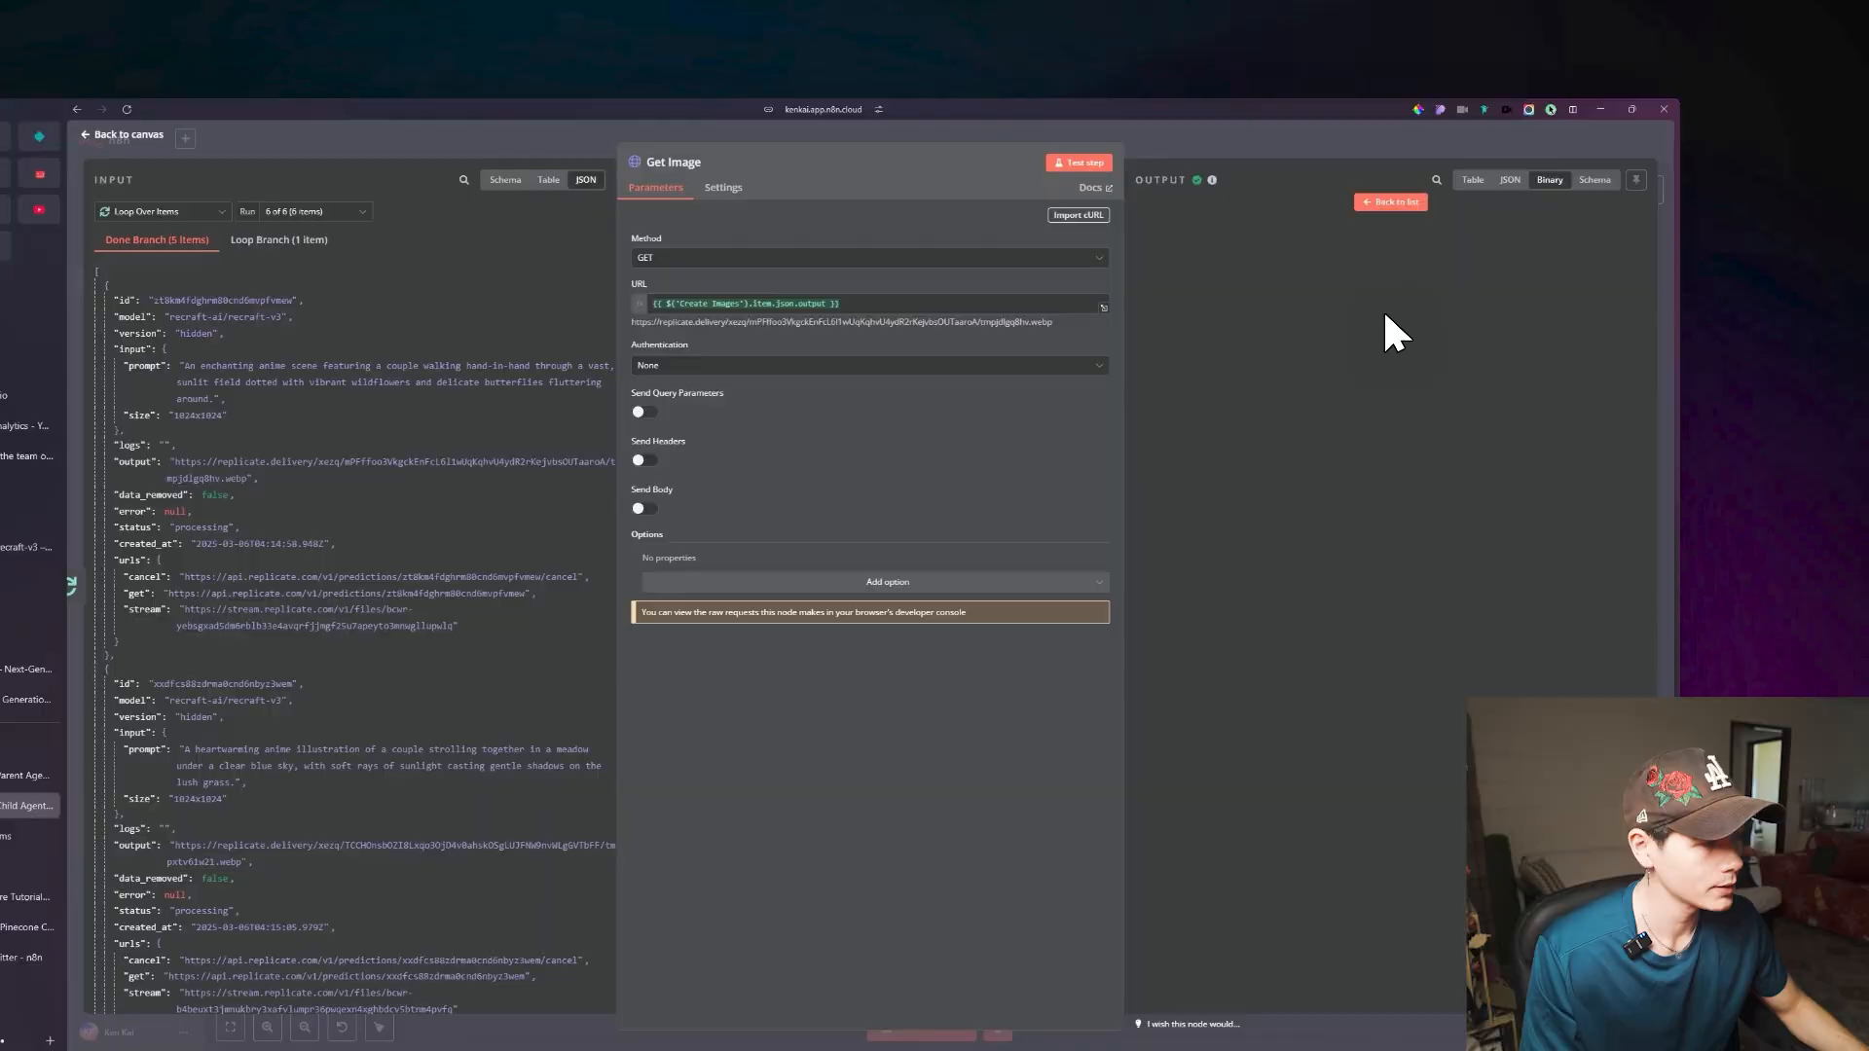
left_click(1382, 222)
left_click(1196, 667)
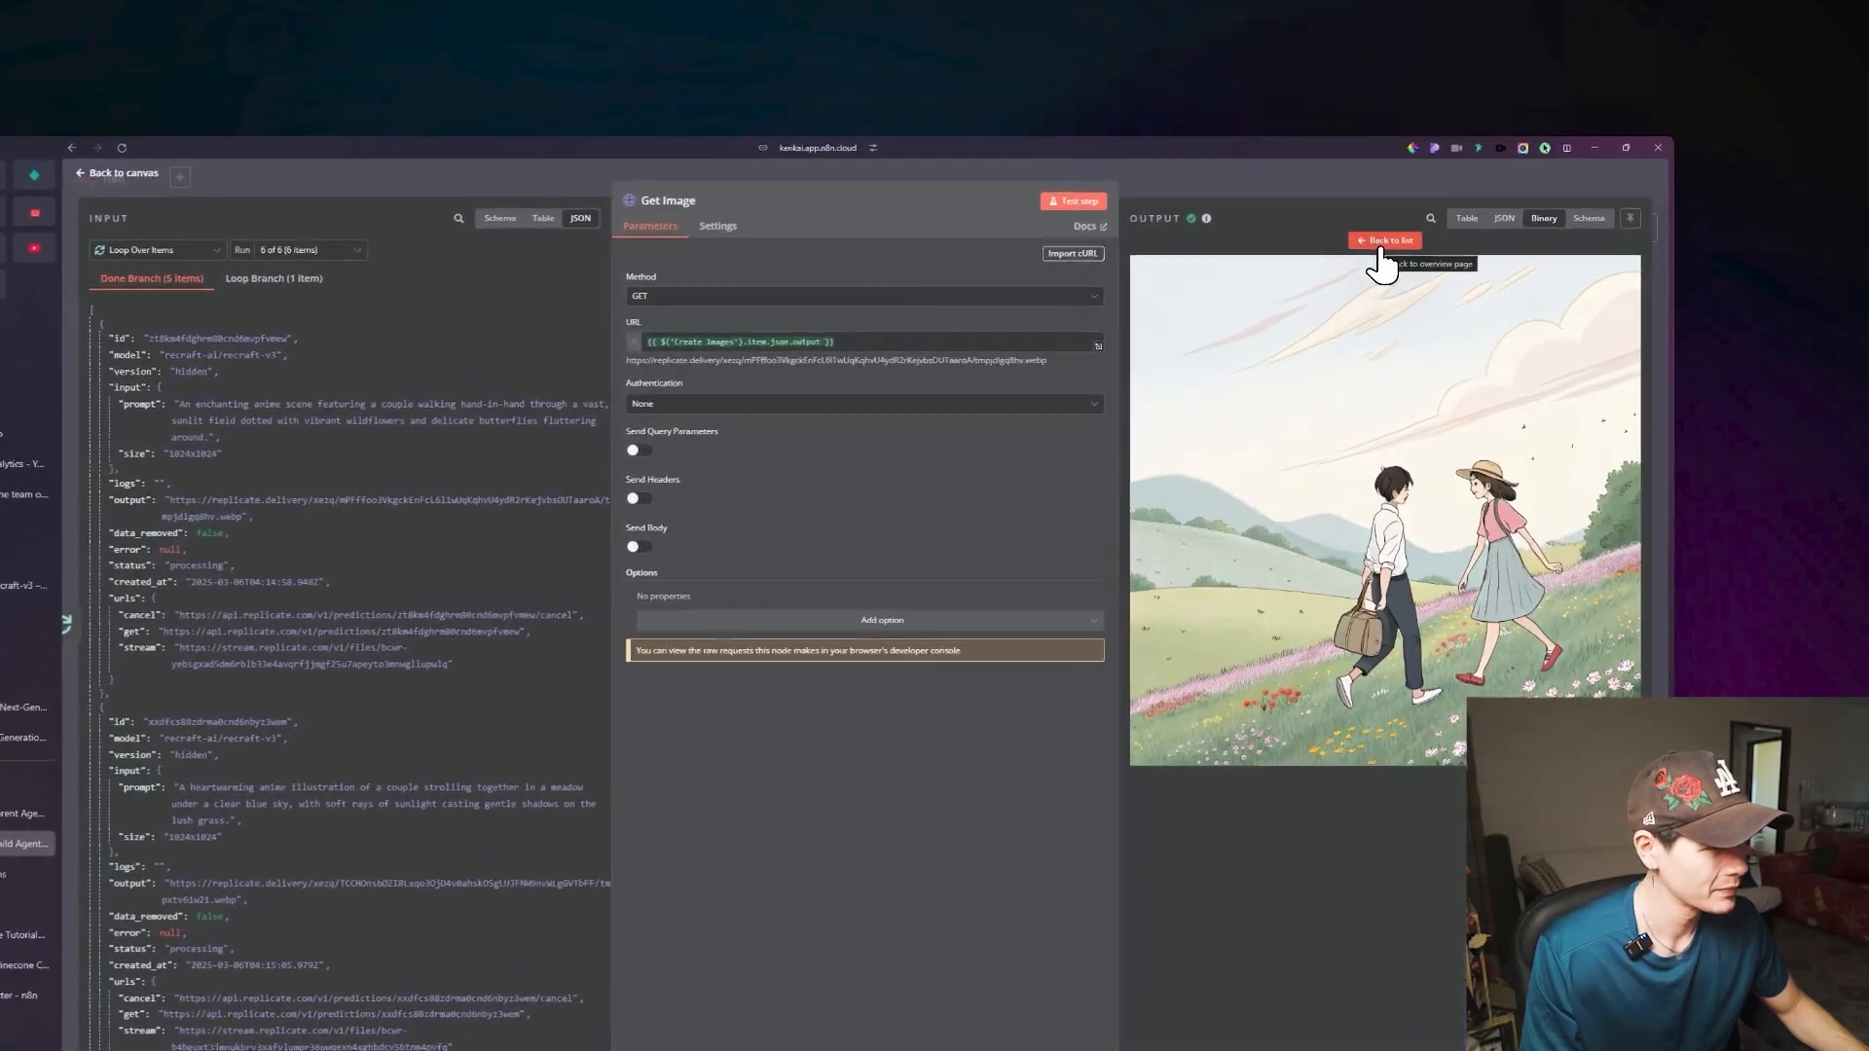
Close the image preview, return to the canvas and move the Get Image node farther from Loop Over Items.
left_click(1498, 166)
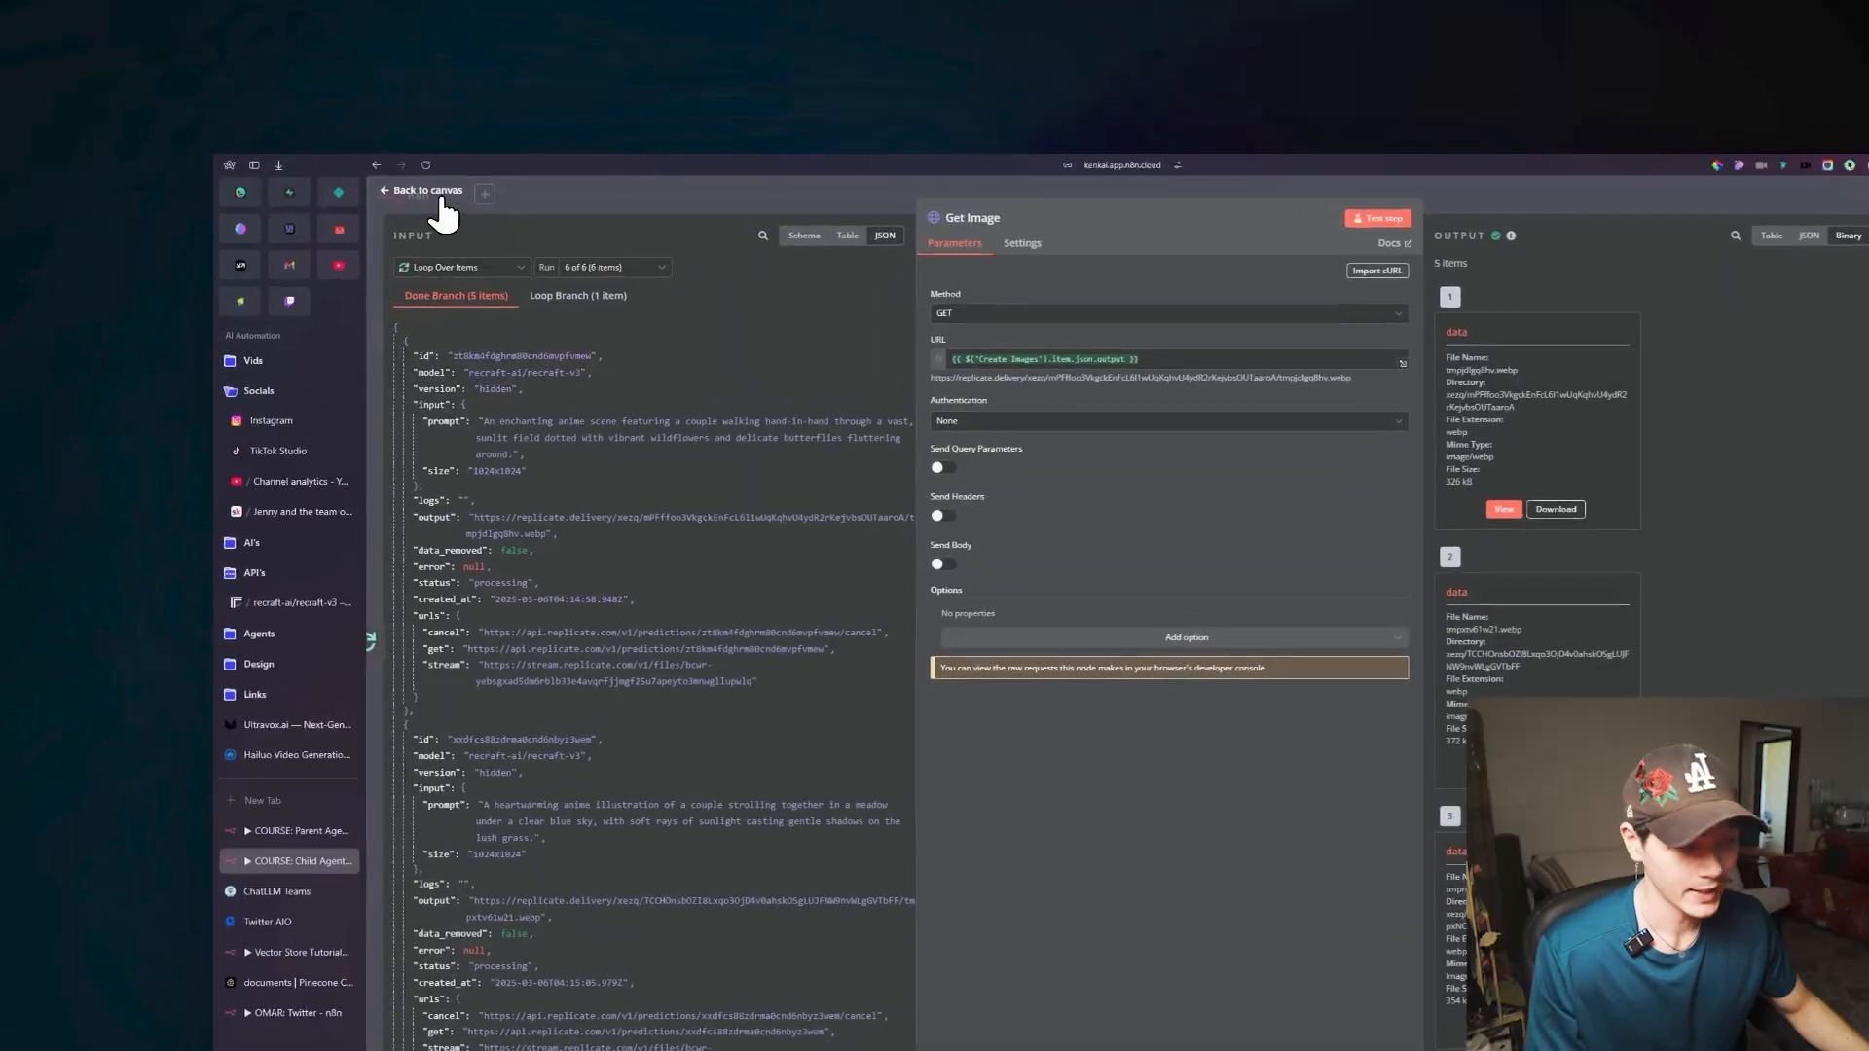
left_click(255, 122)
left_click_drag(1249, 342, 1151, 492)
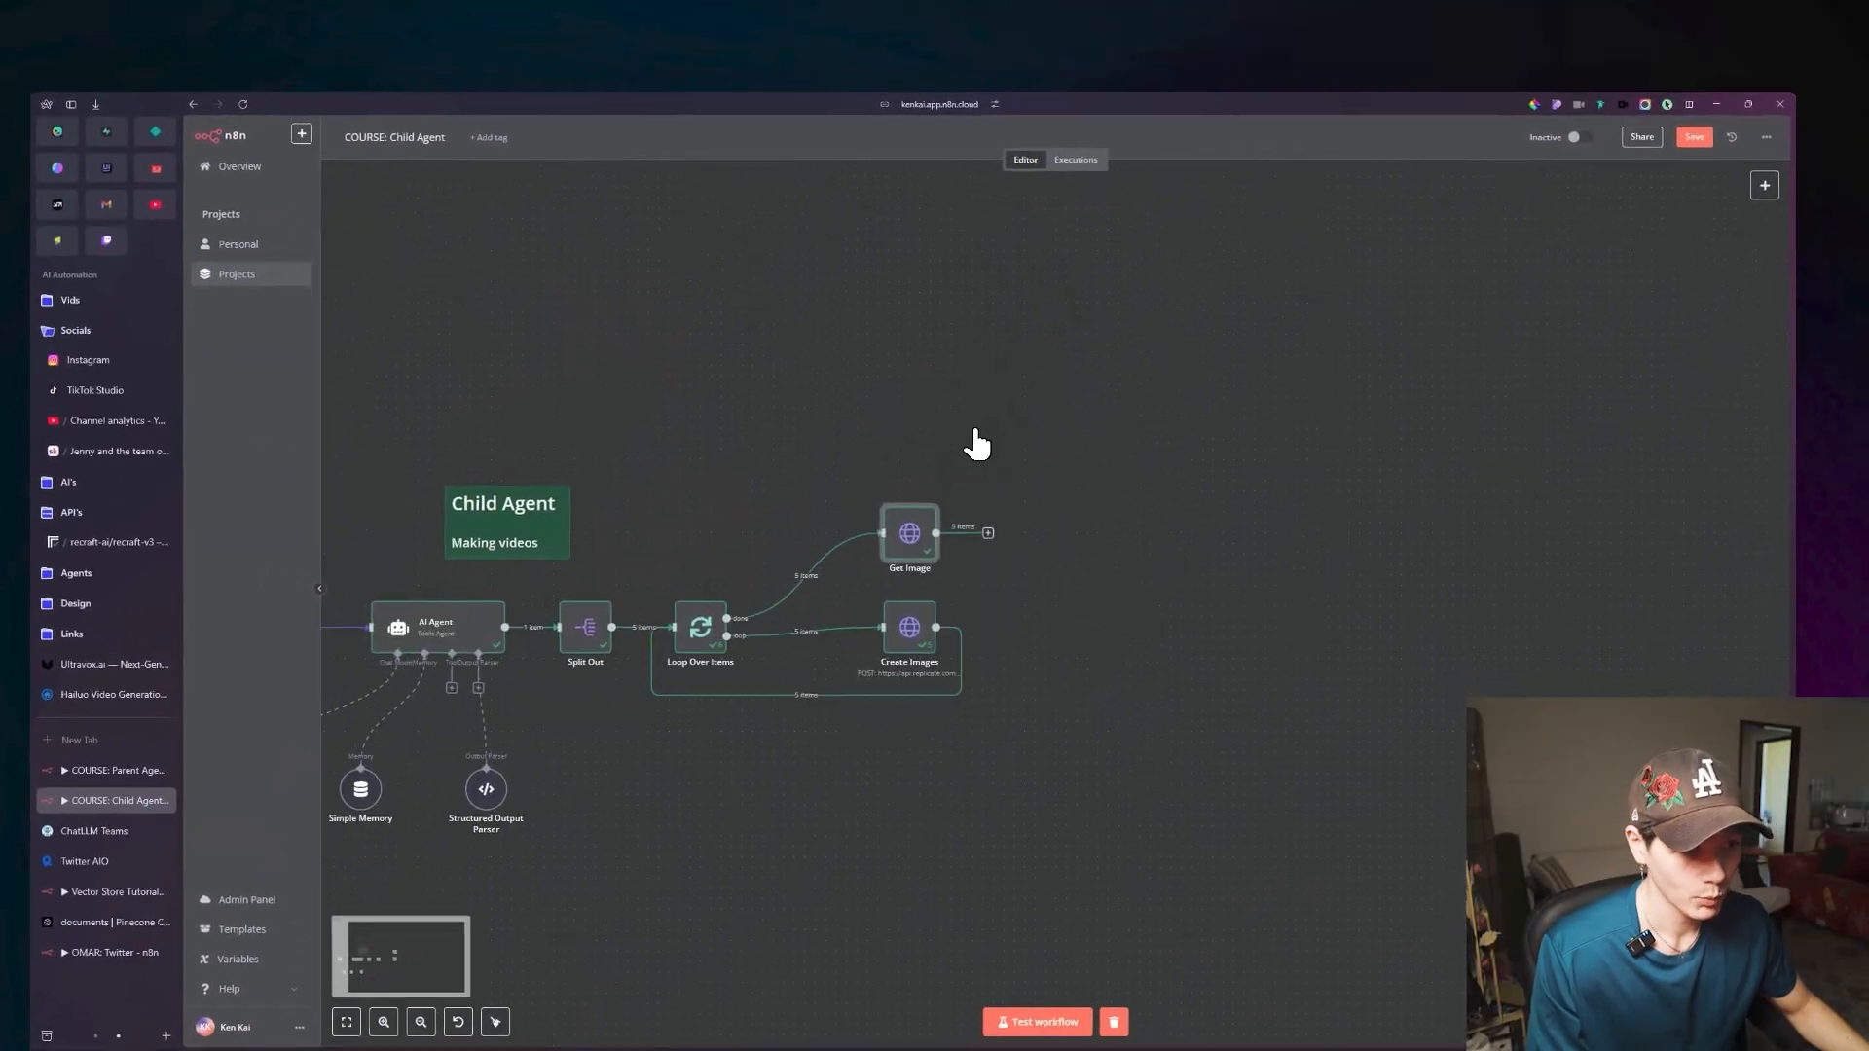
left_click_drag(932, 508, 1017, 510)
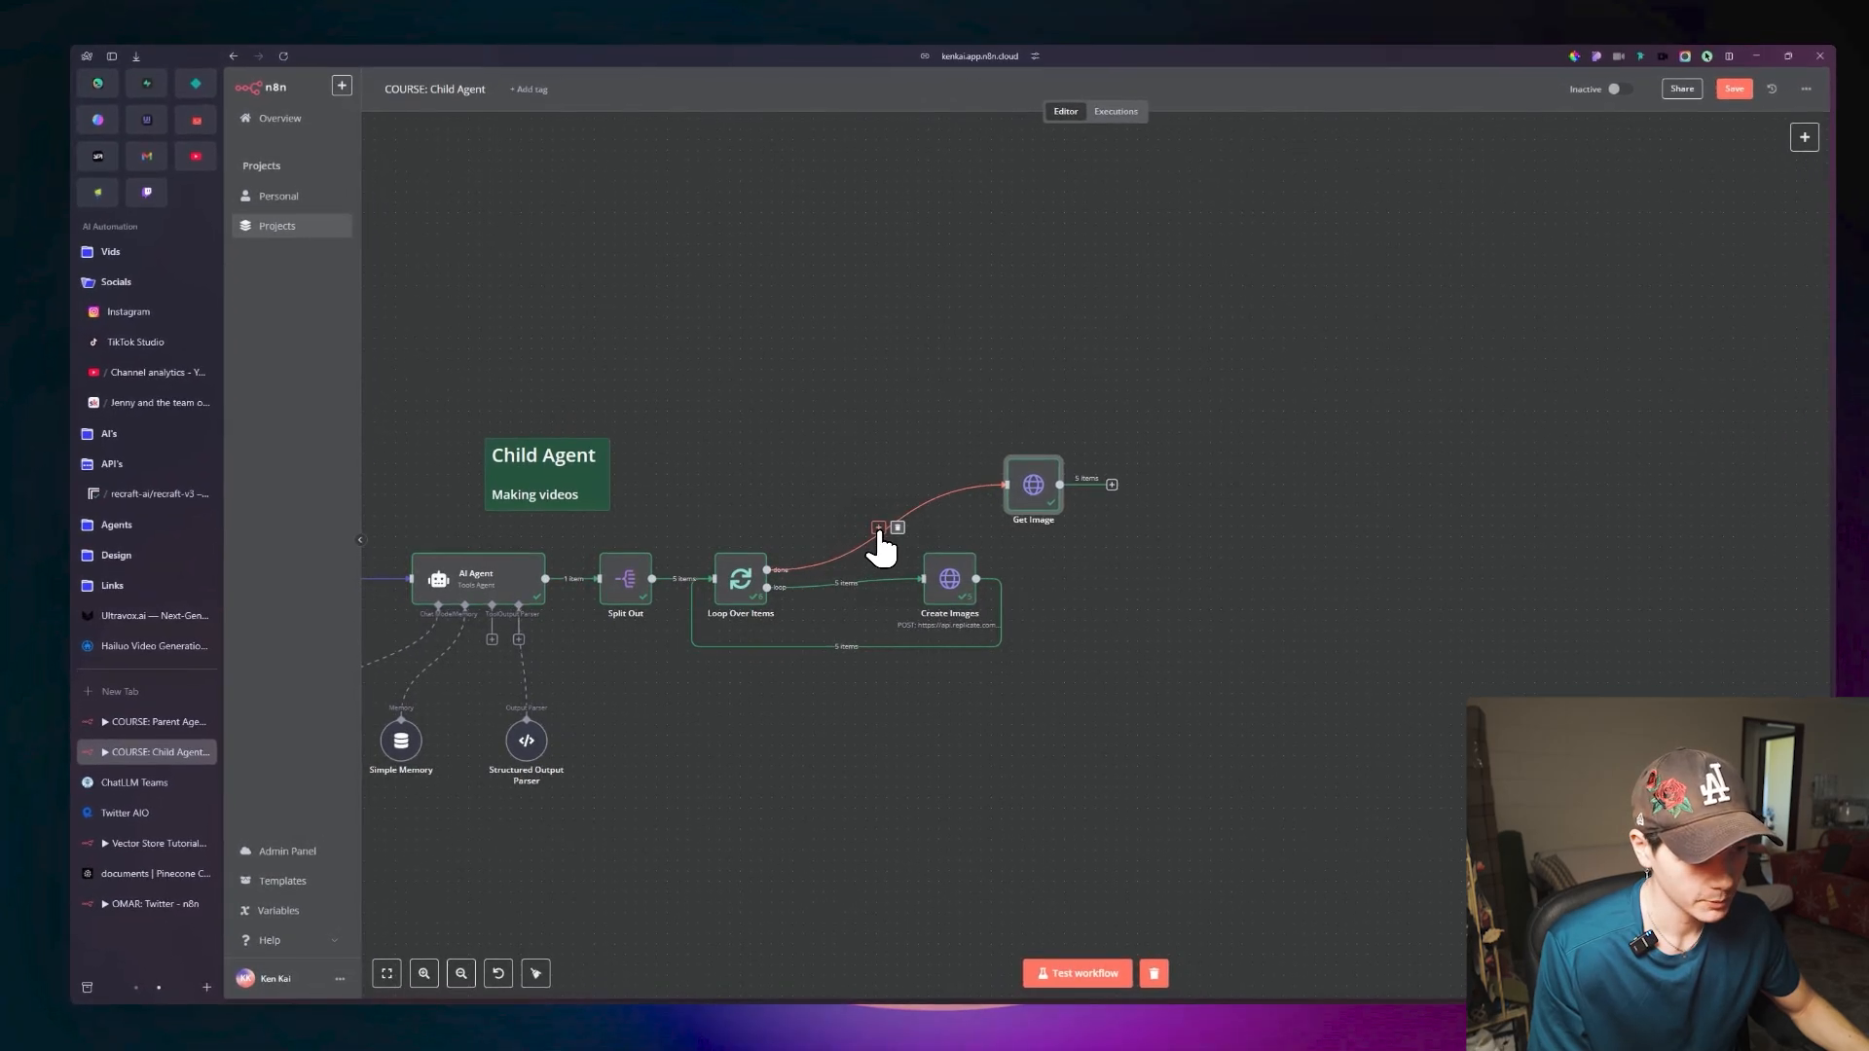
Insert a Wait node between Loop Over Items' done branch and Get Image, with a wait amount of 50 seconds.
left_click(863, 529)
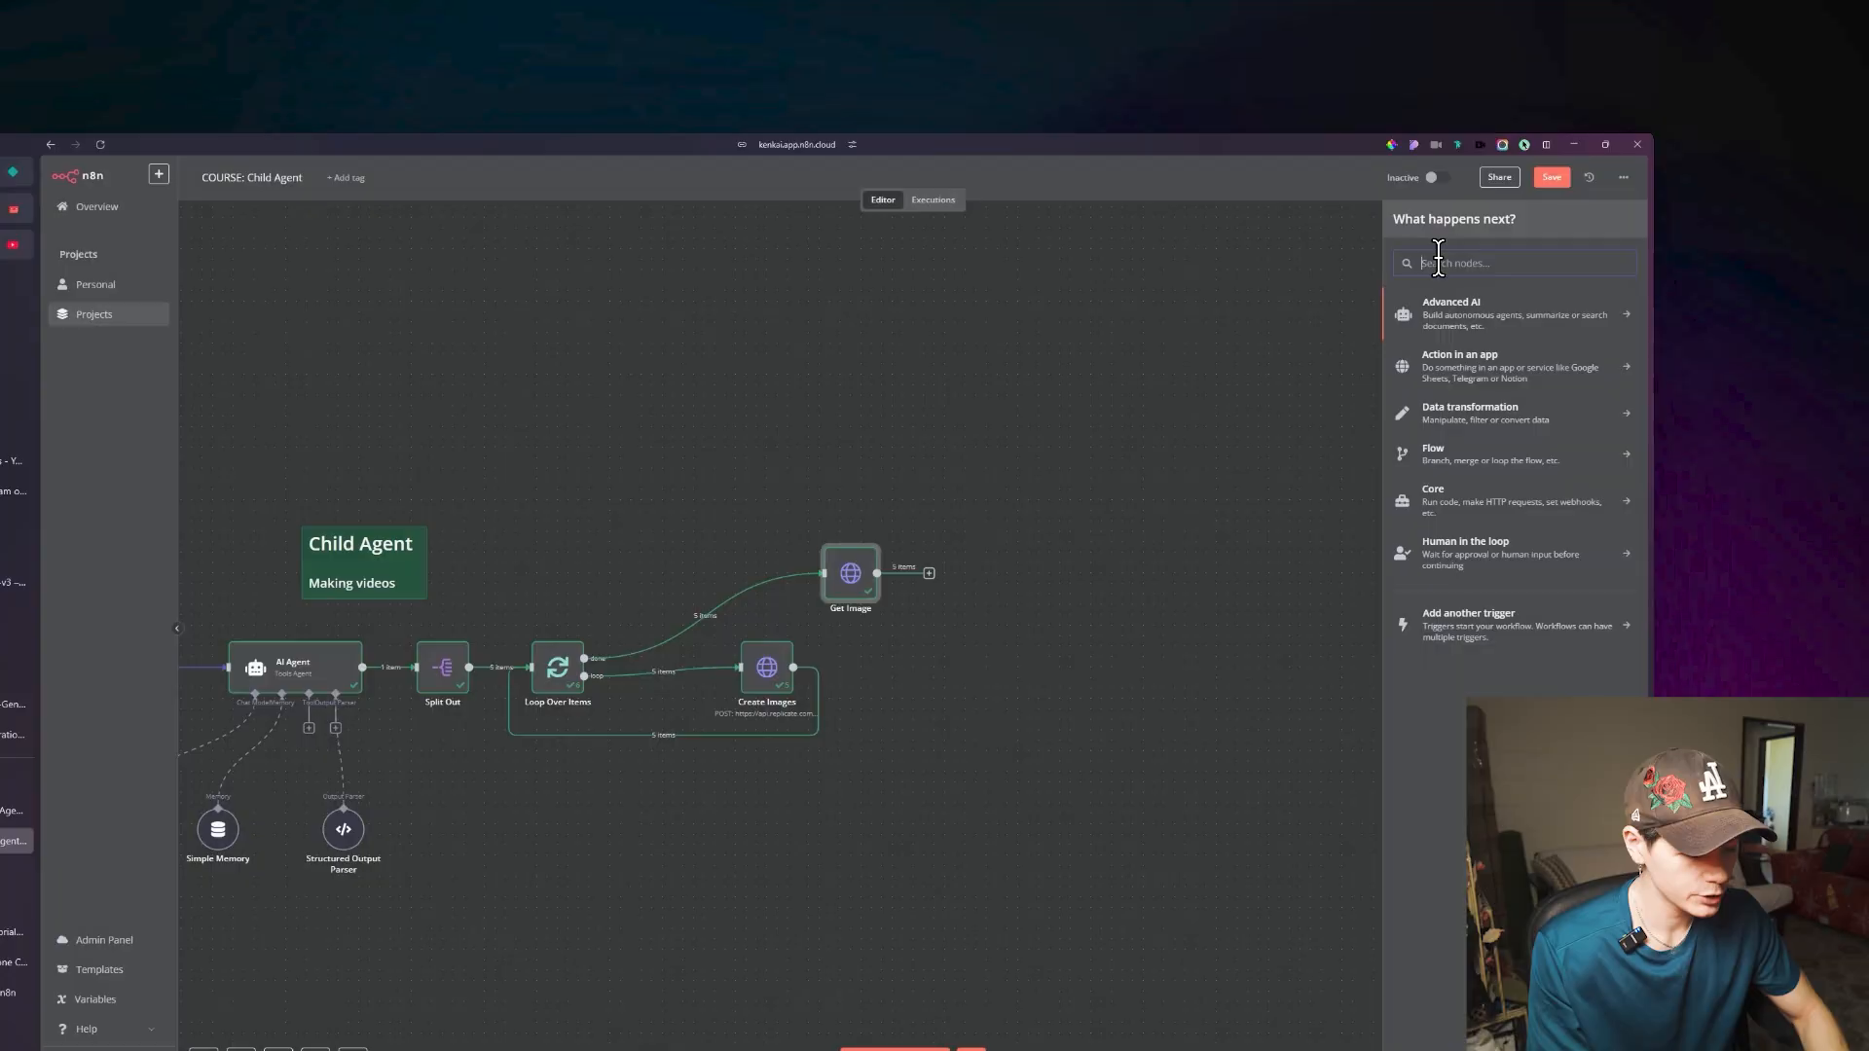
type("WaIT")
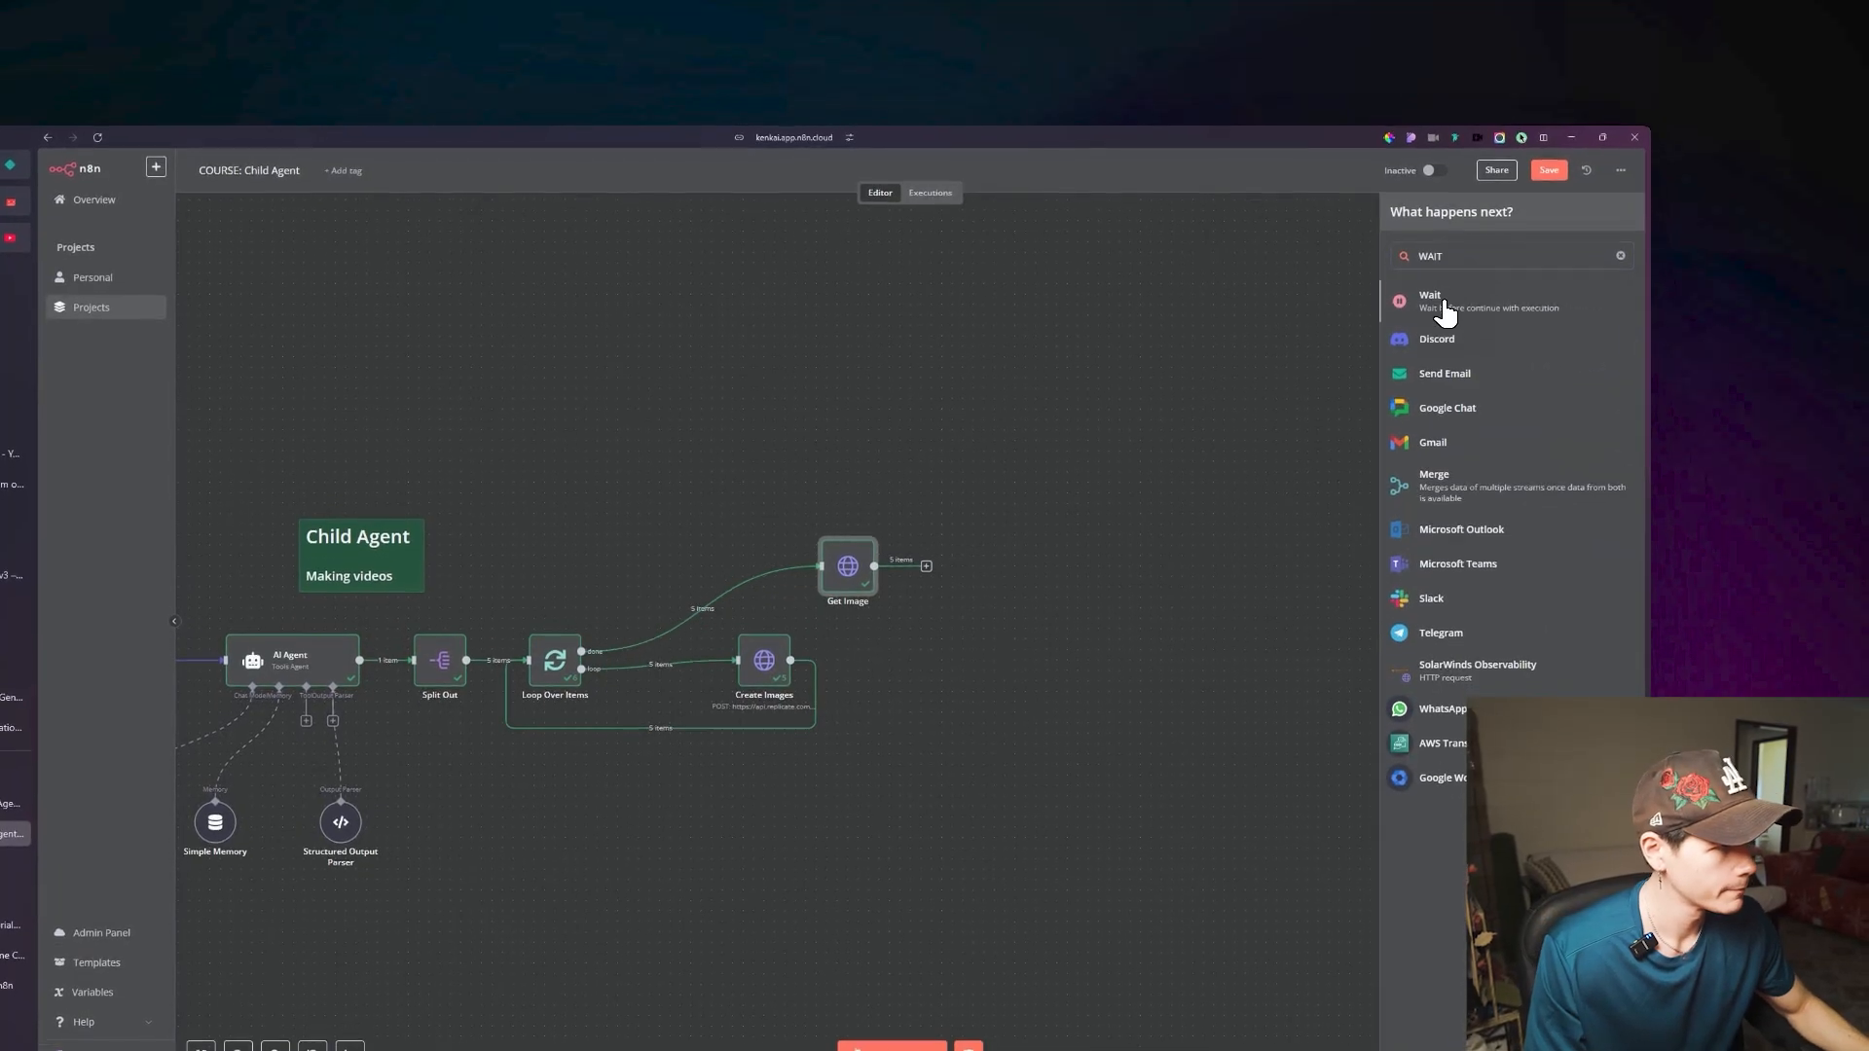
left_click(1443, 312)
left_click(844, 303)
double_click(844, 304)
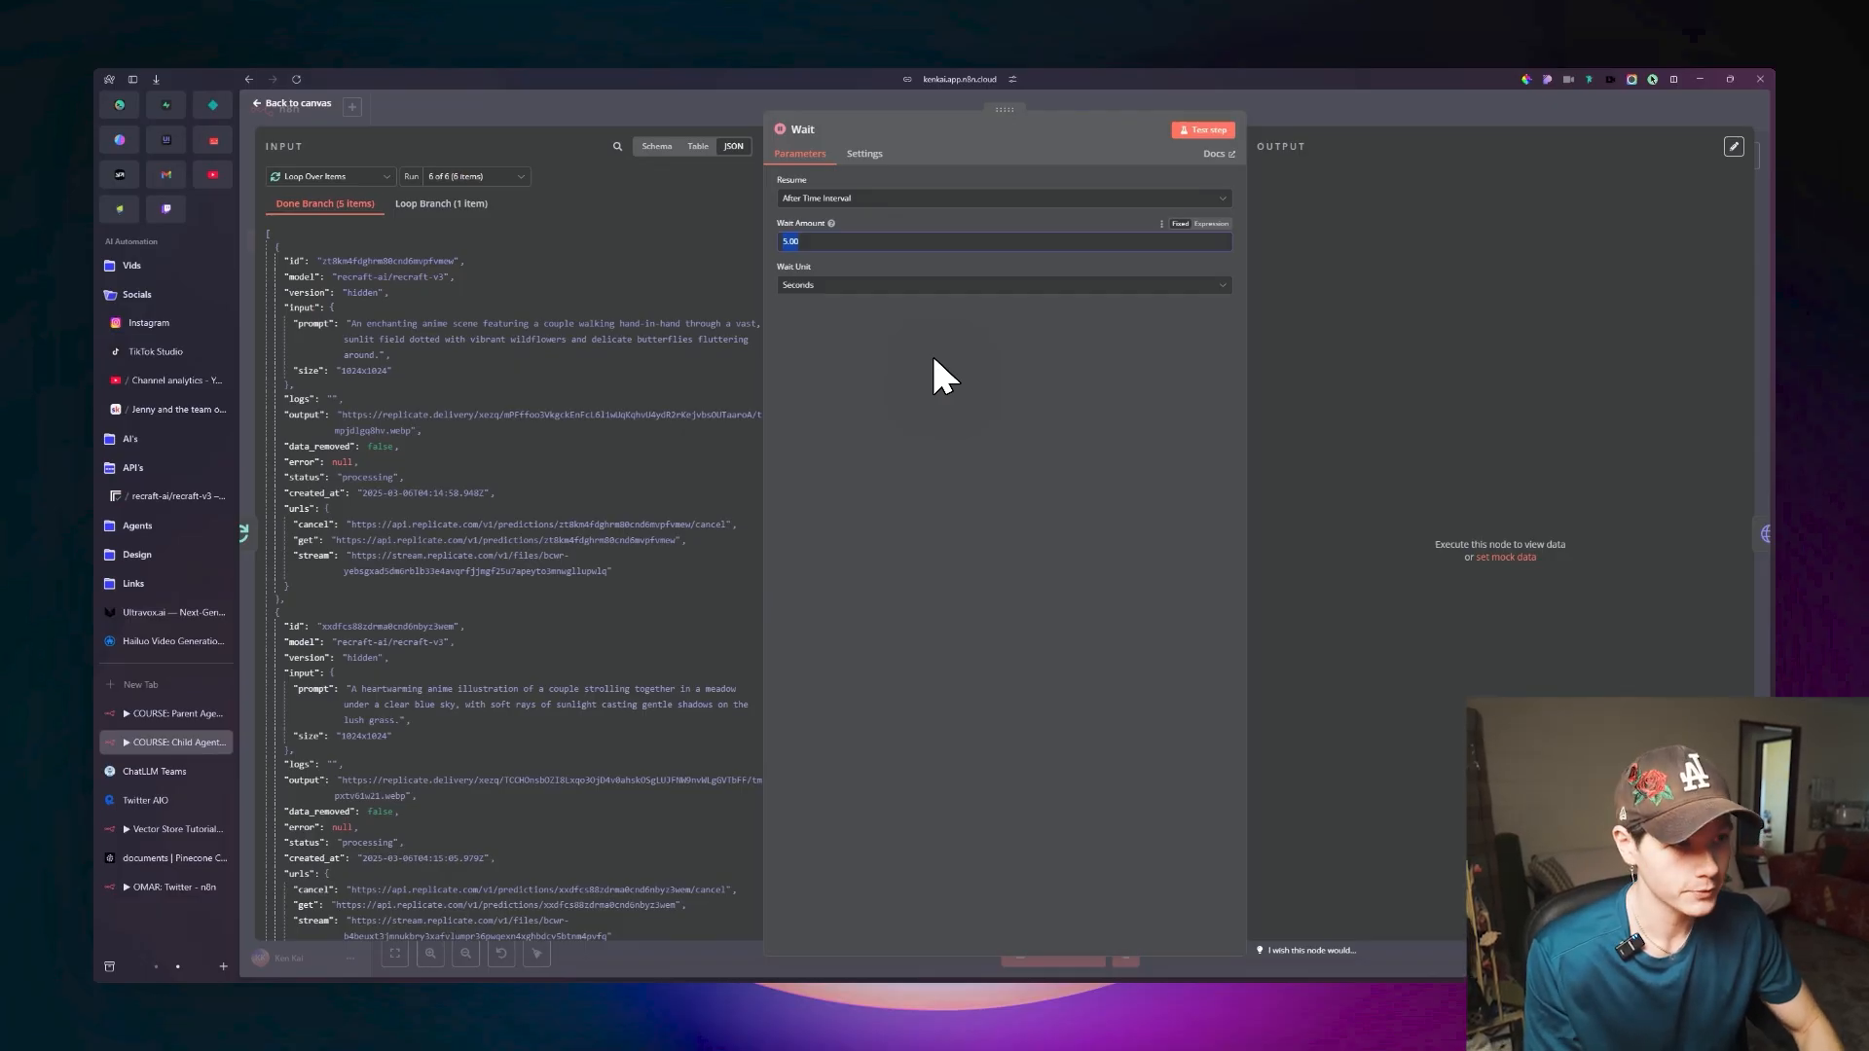
type("50")
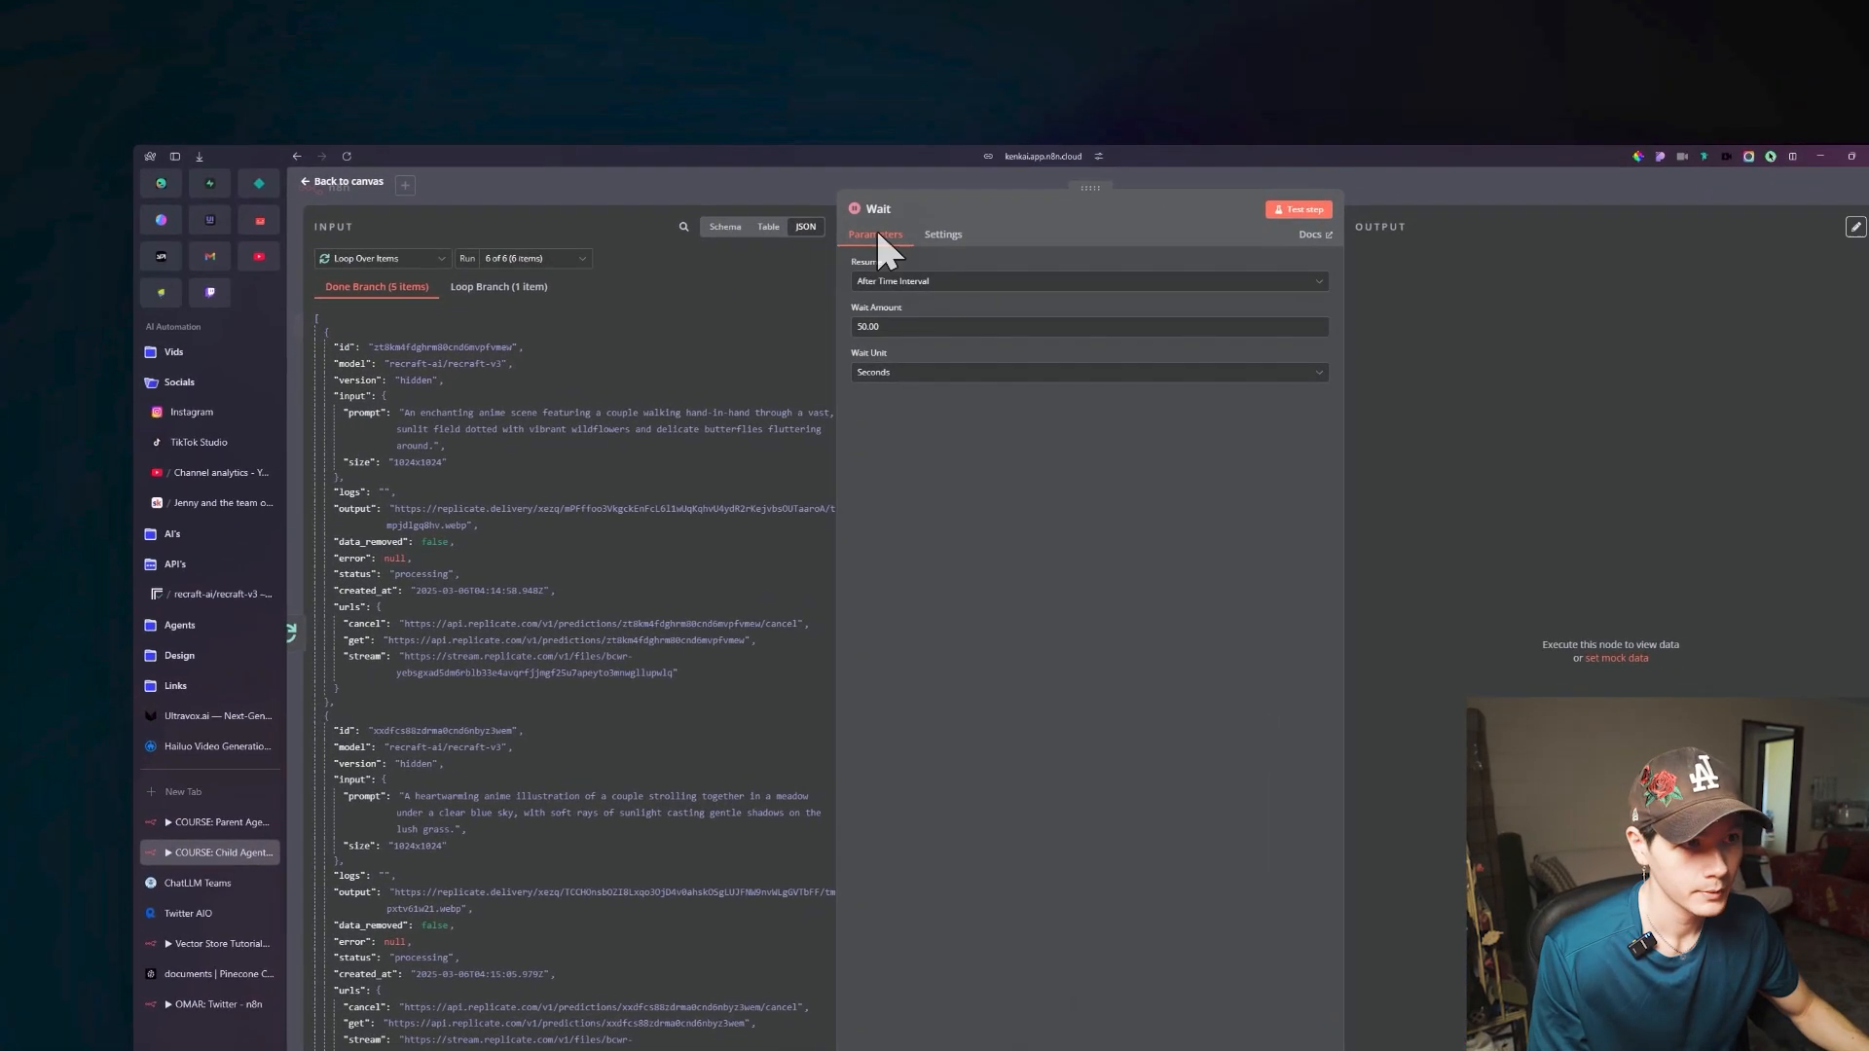
Rename the Wait node as Processing Images.
left_click(929, 201)
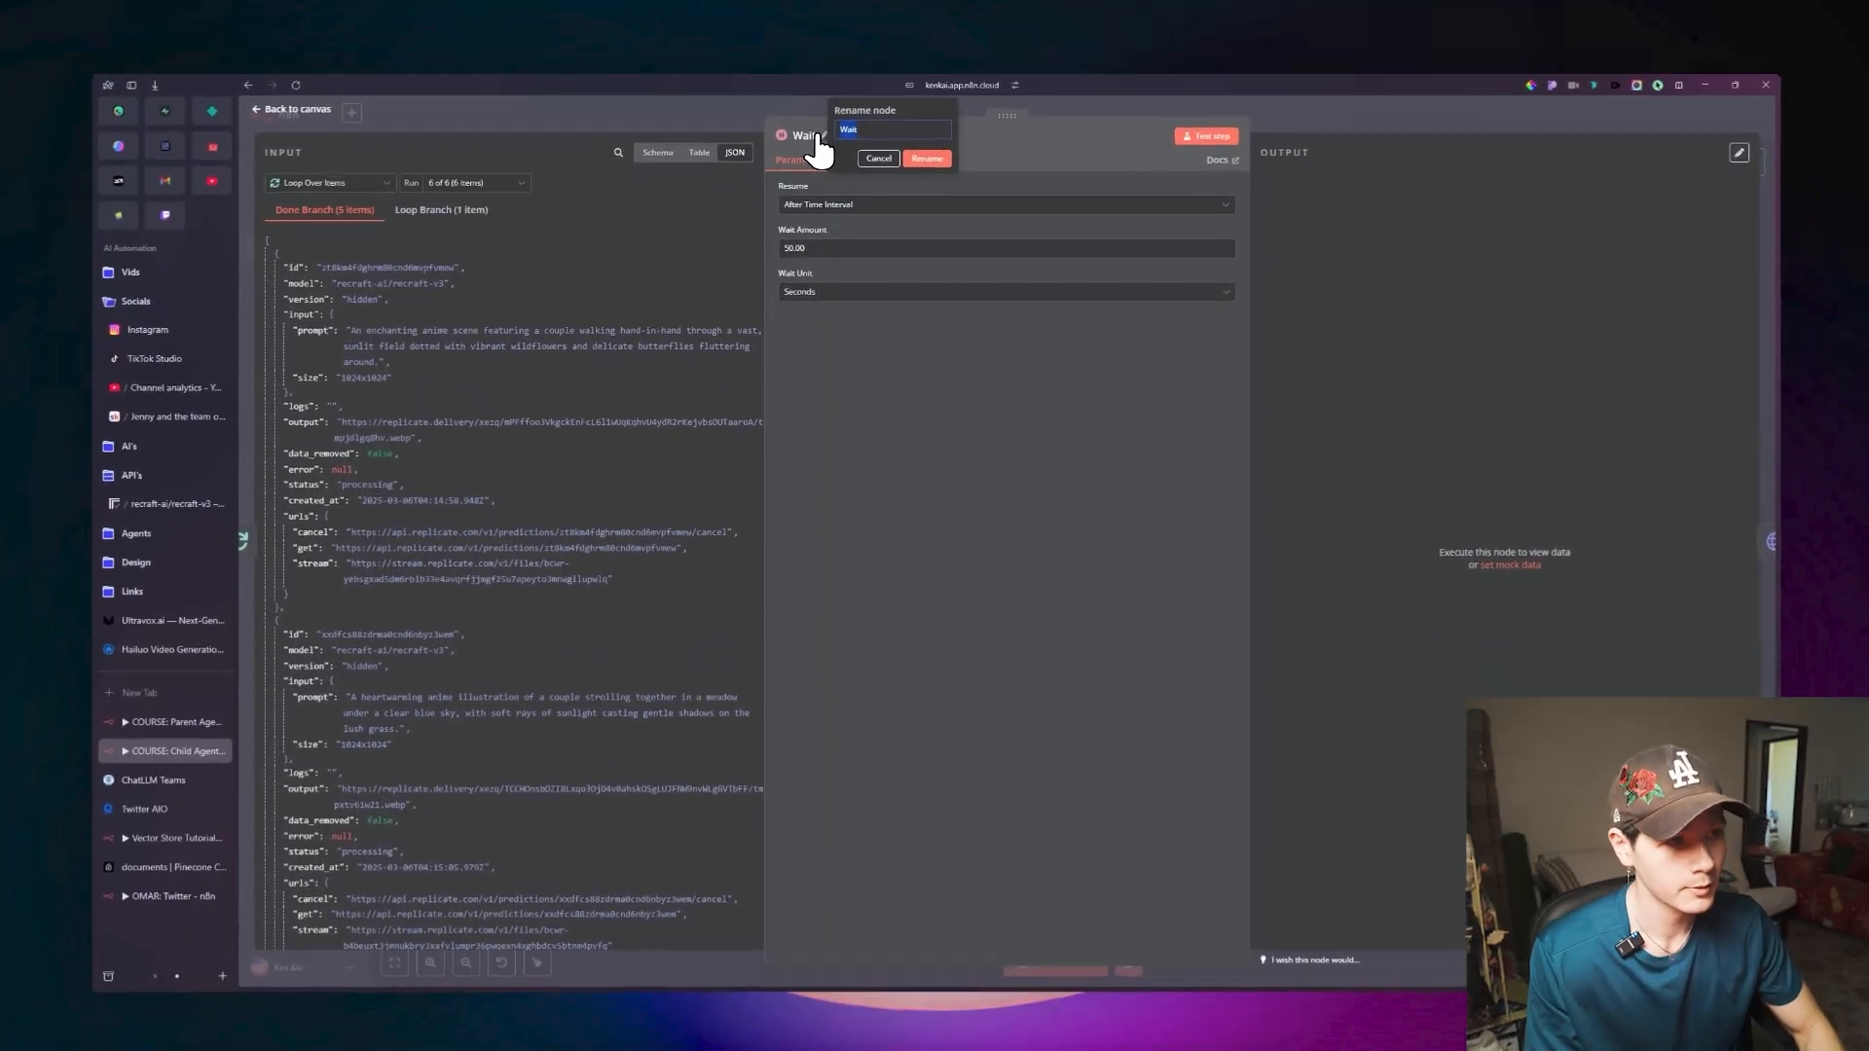
type("Processing Images")
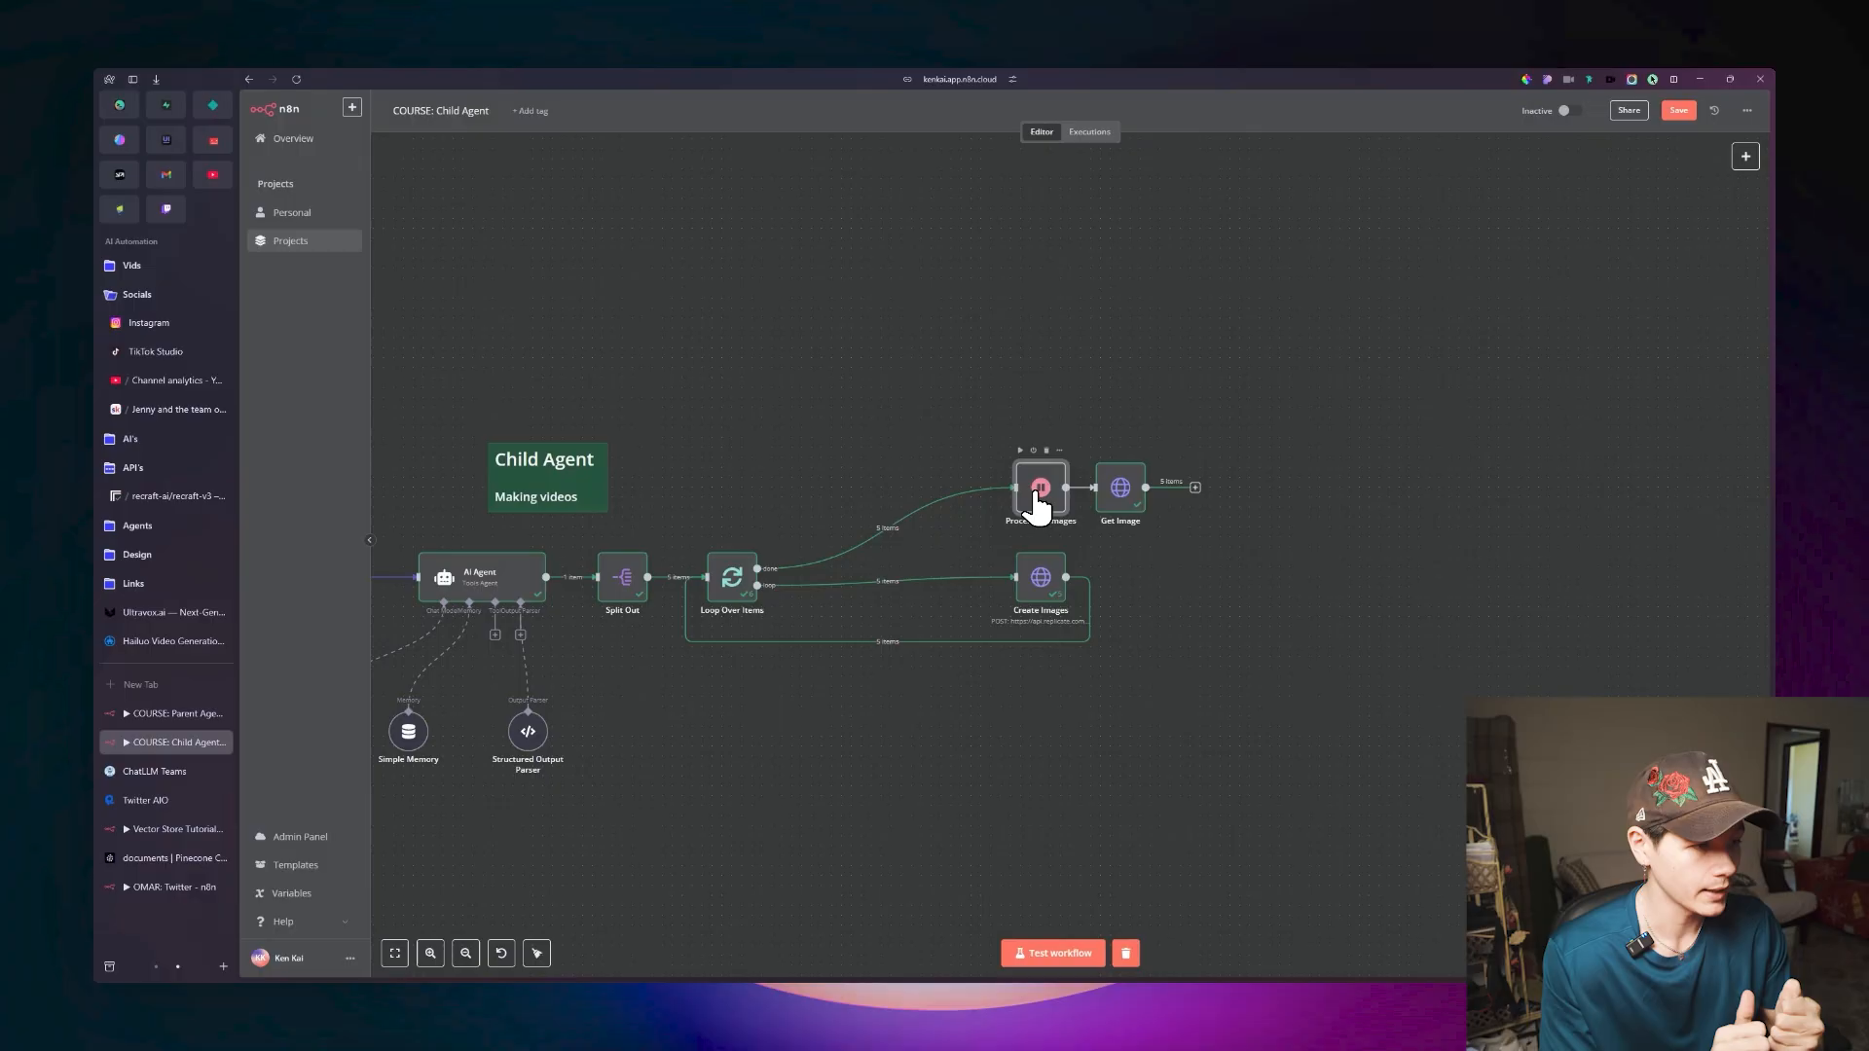
Review the image files in Get Image's binary output and widen the node's spacing from Processing Images on the canvas.
double_click(1122, 492)
scroll(1315, 263, "down", 3)
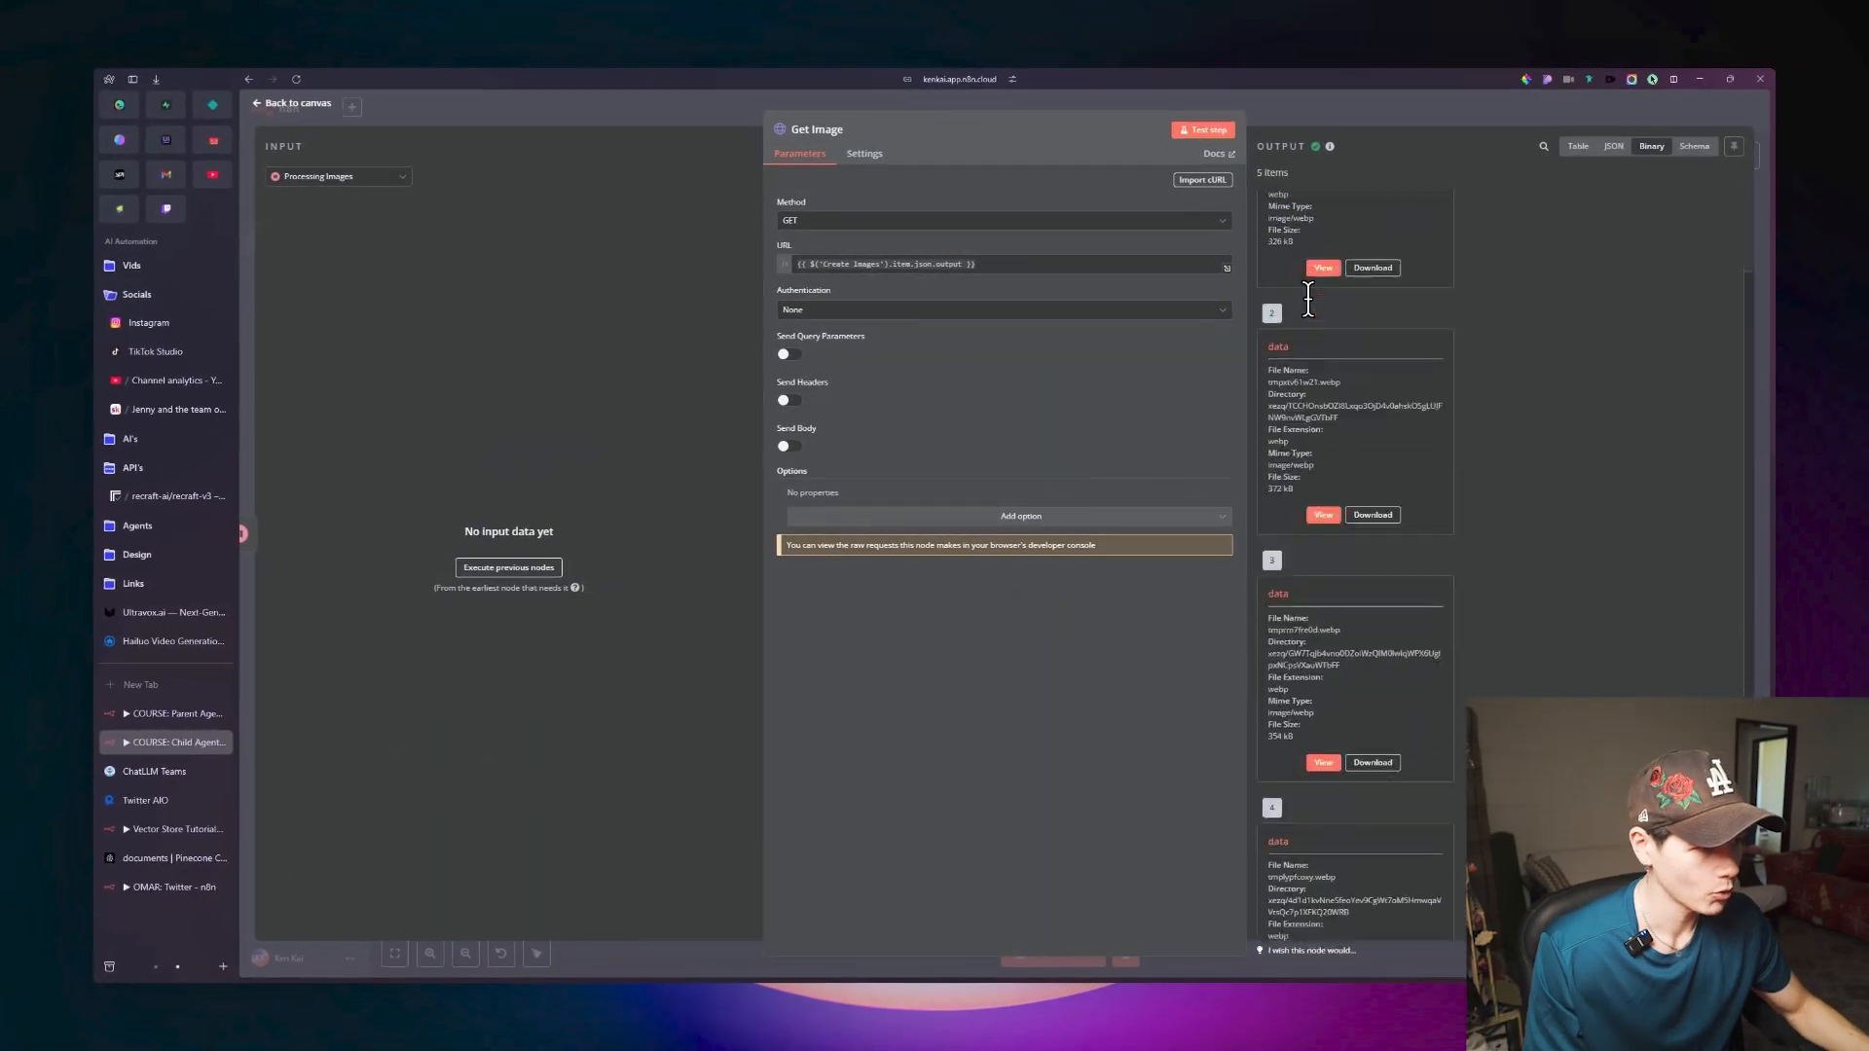
scroll(1308, 299, "down", 2)
left_click(1083, 101)
left_click_drag(1089, 323, 856, 321)
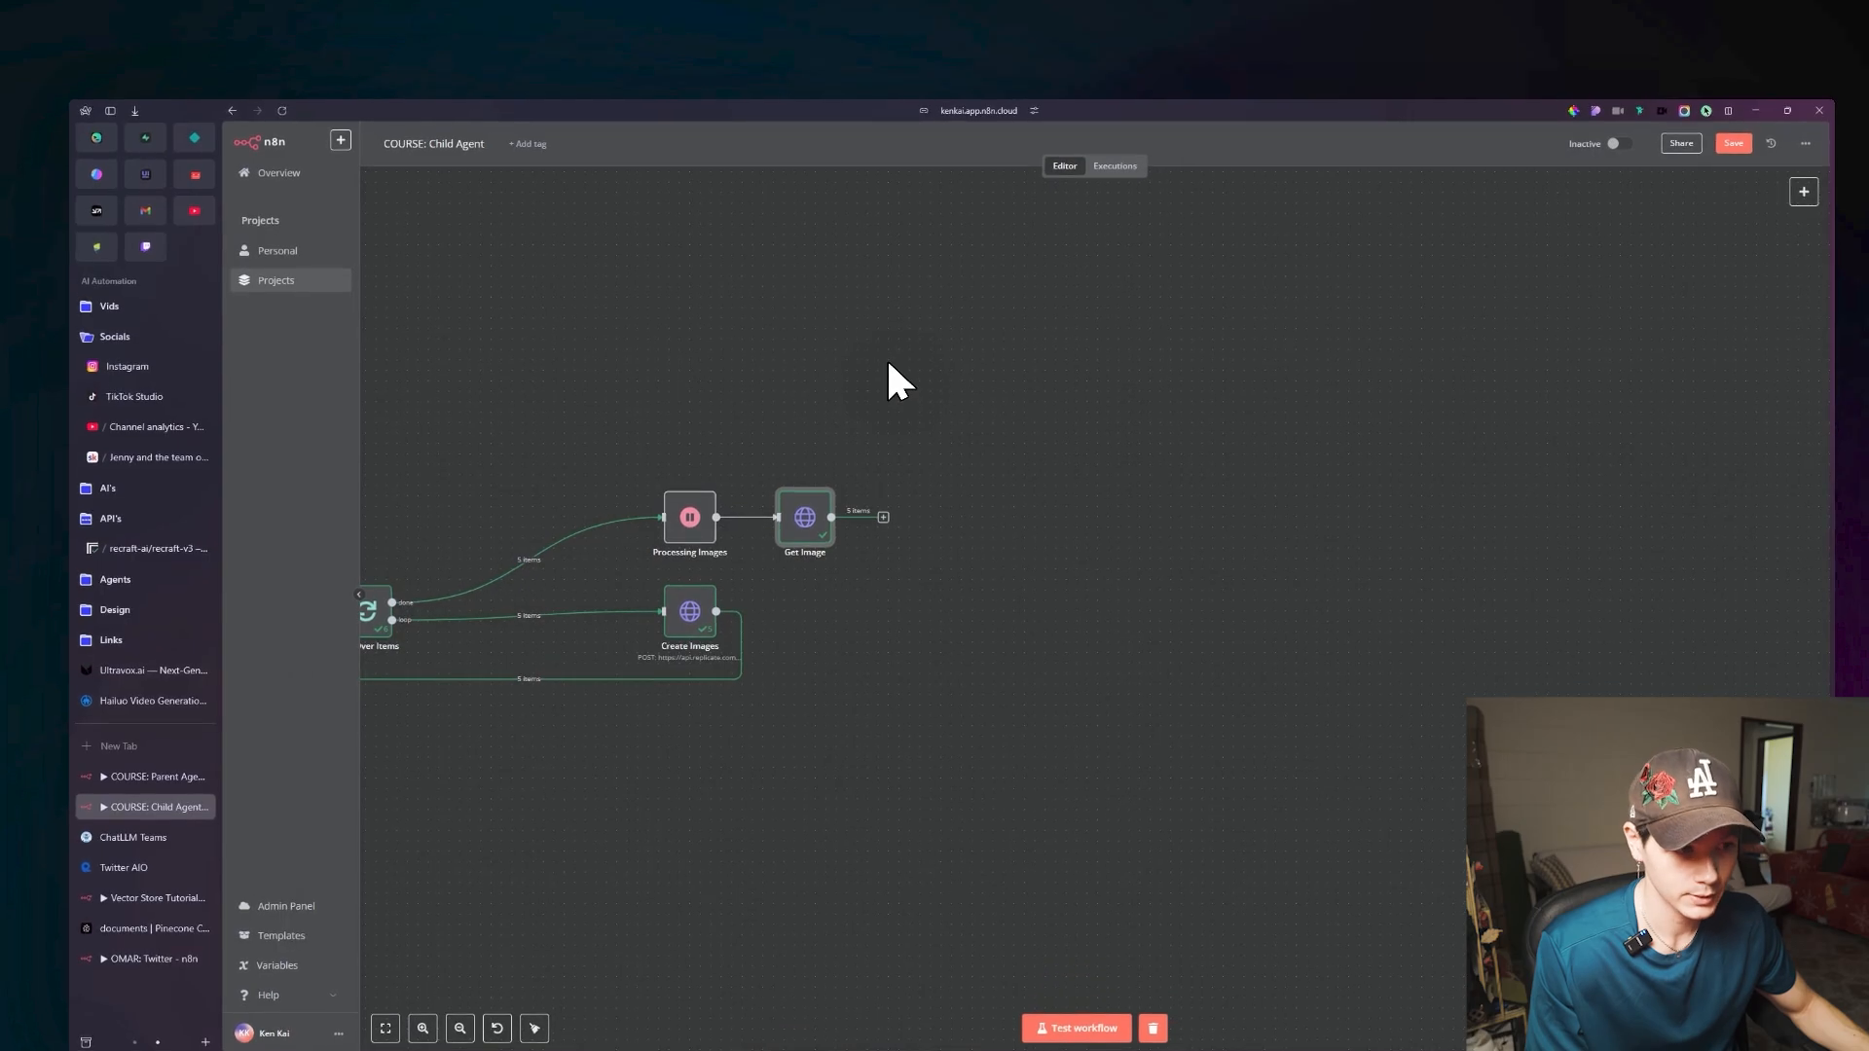
left_click_drag(920, 393, 872, 365)
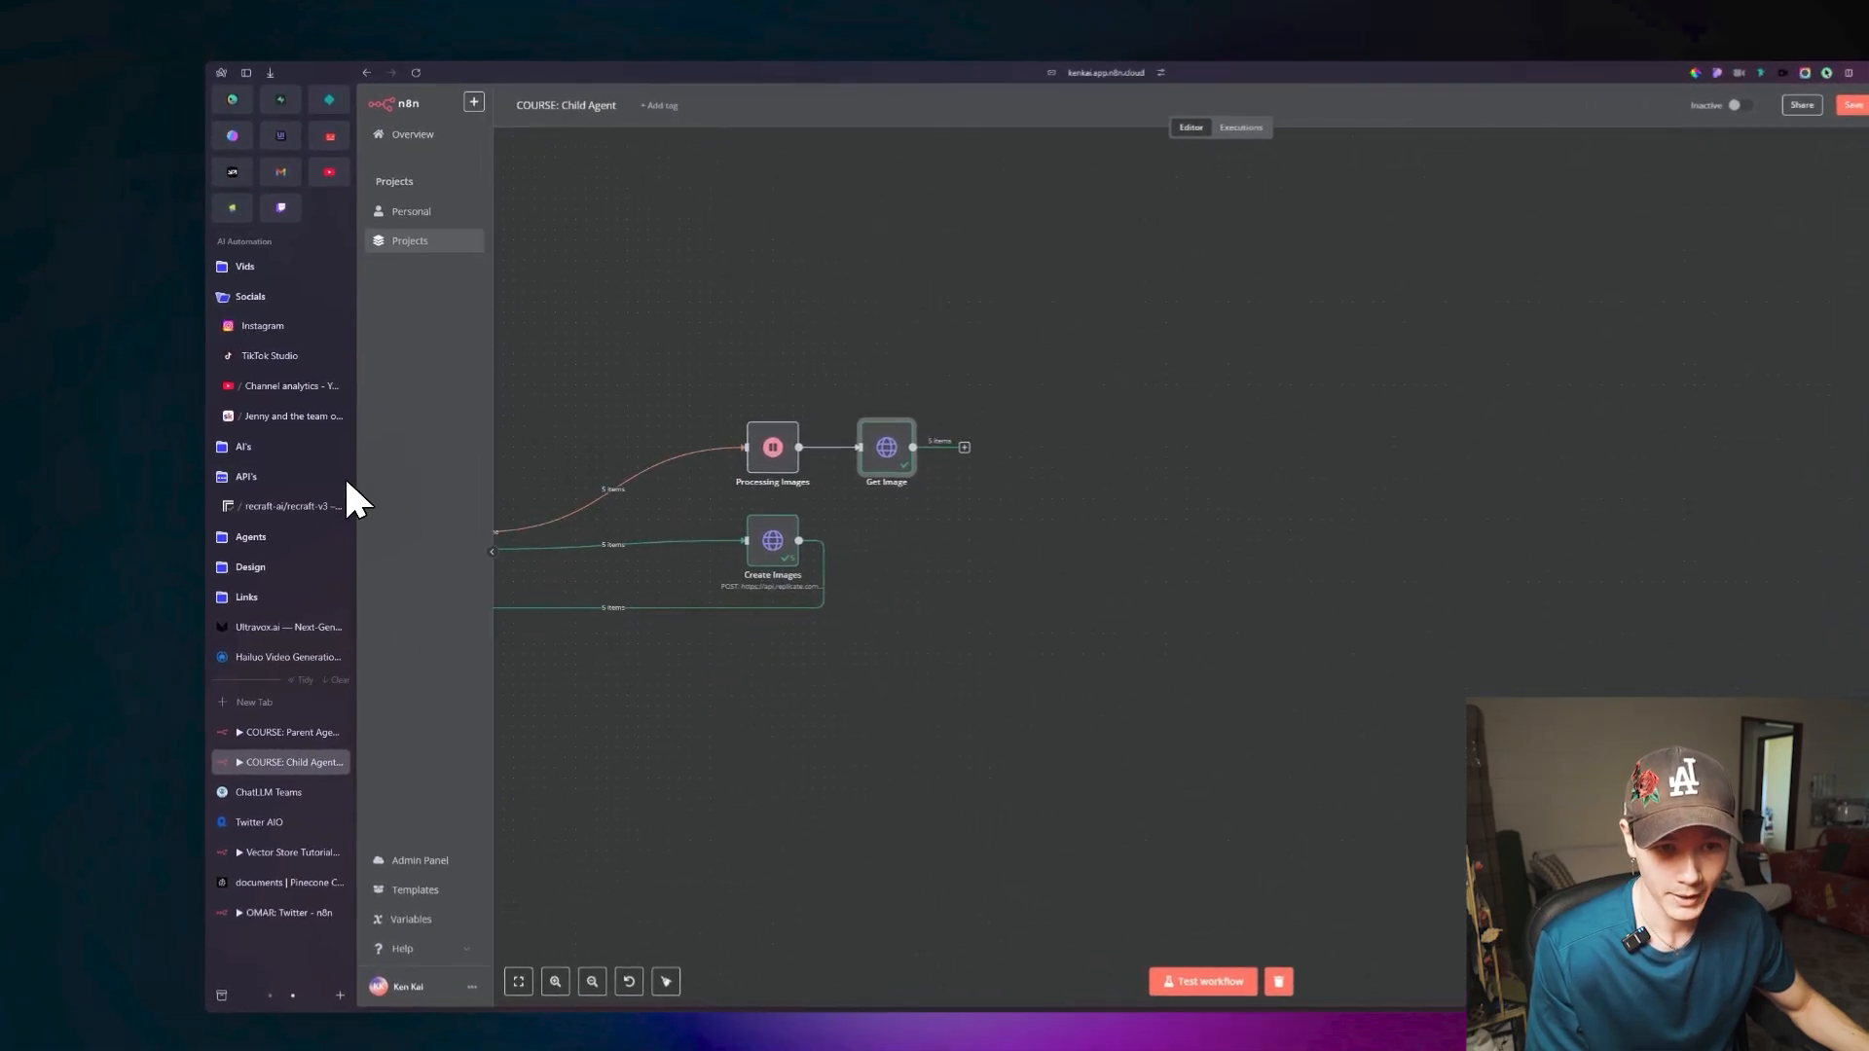
Switch to the Replicate site and open the Generate videos collection from its Explore page.
left_click(339, 504)
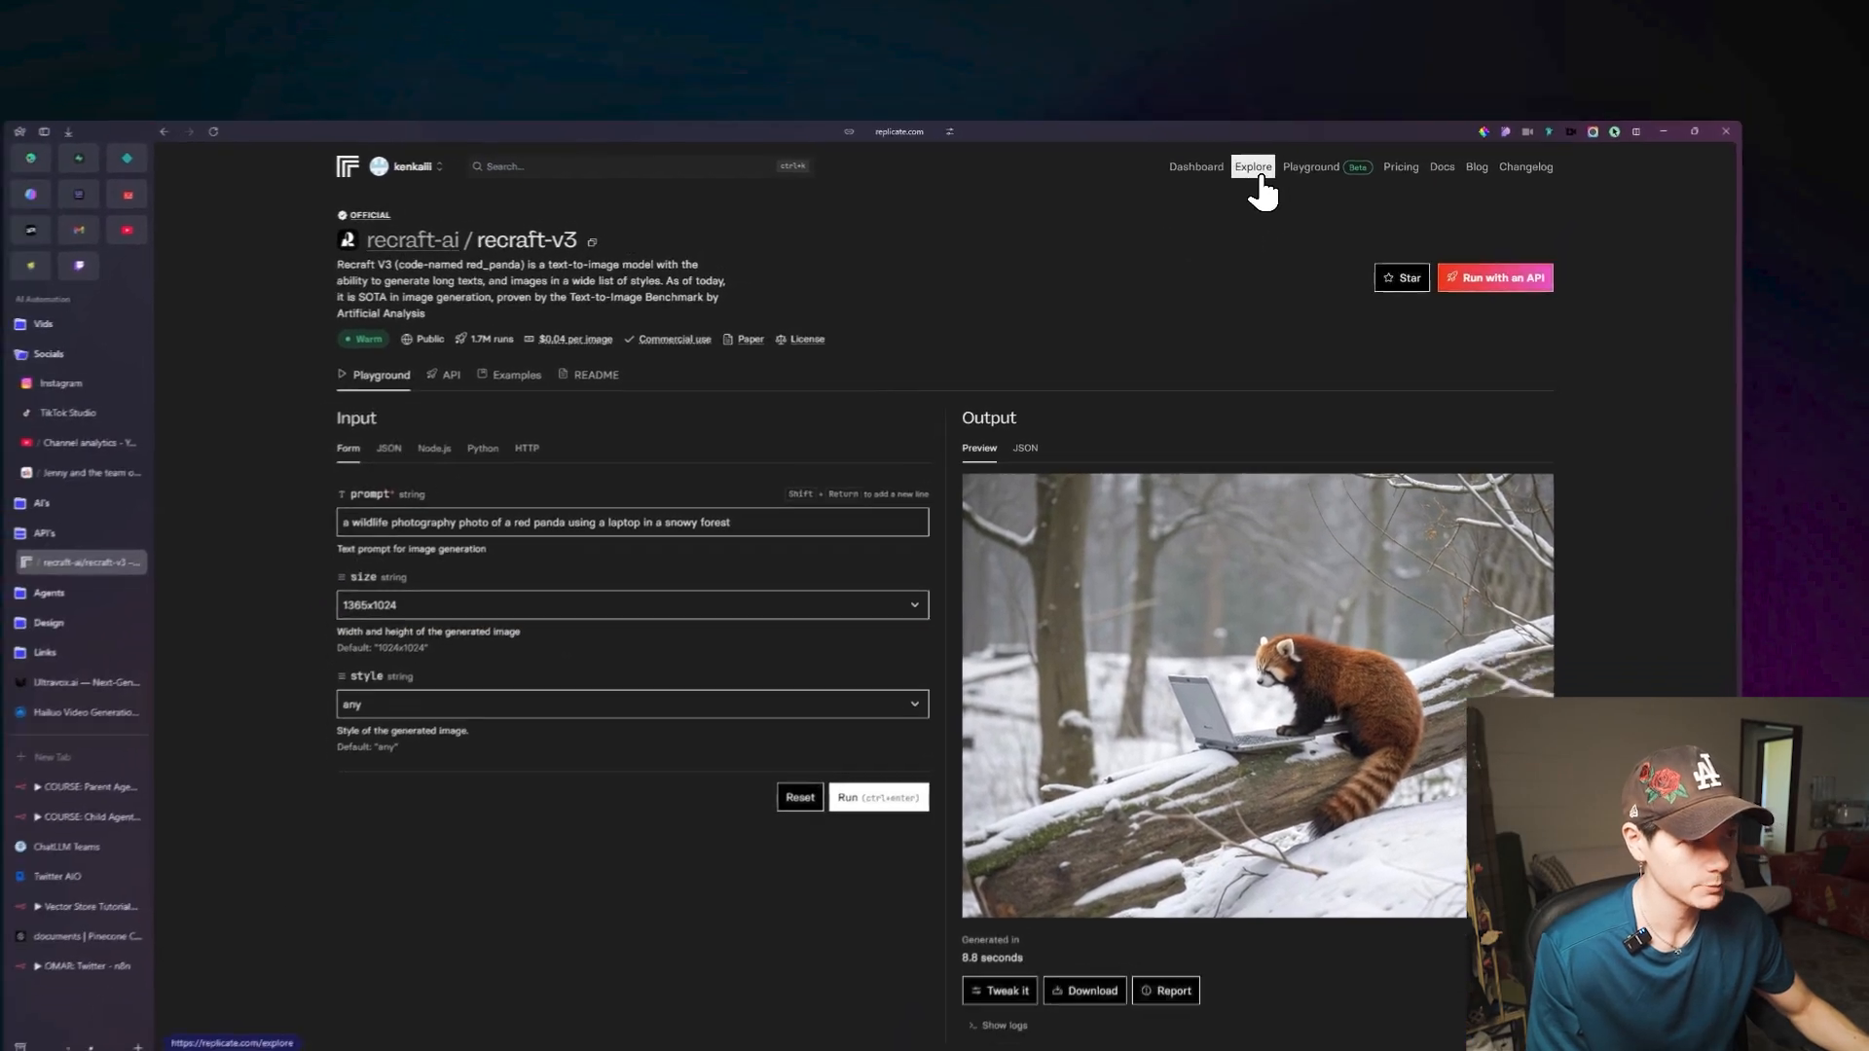
left_click(1256, 170)
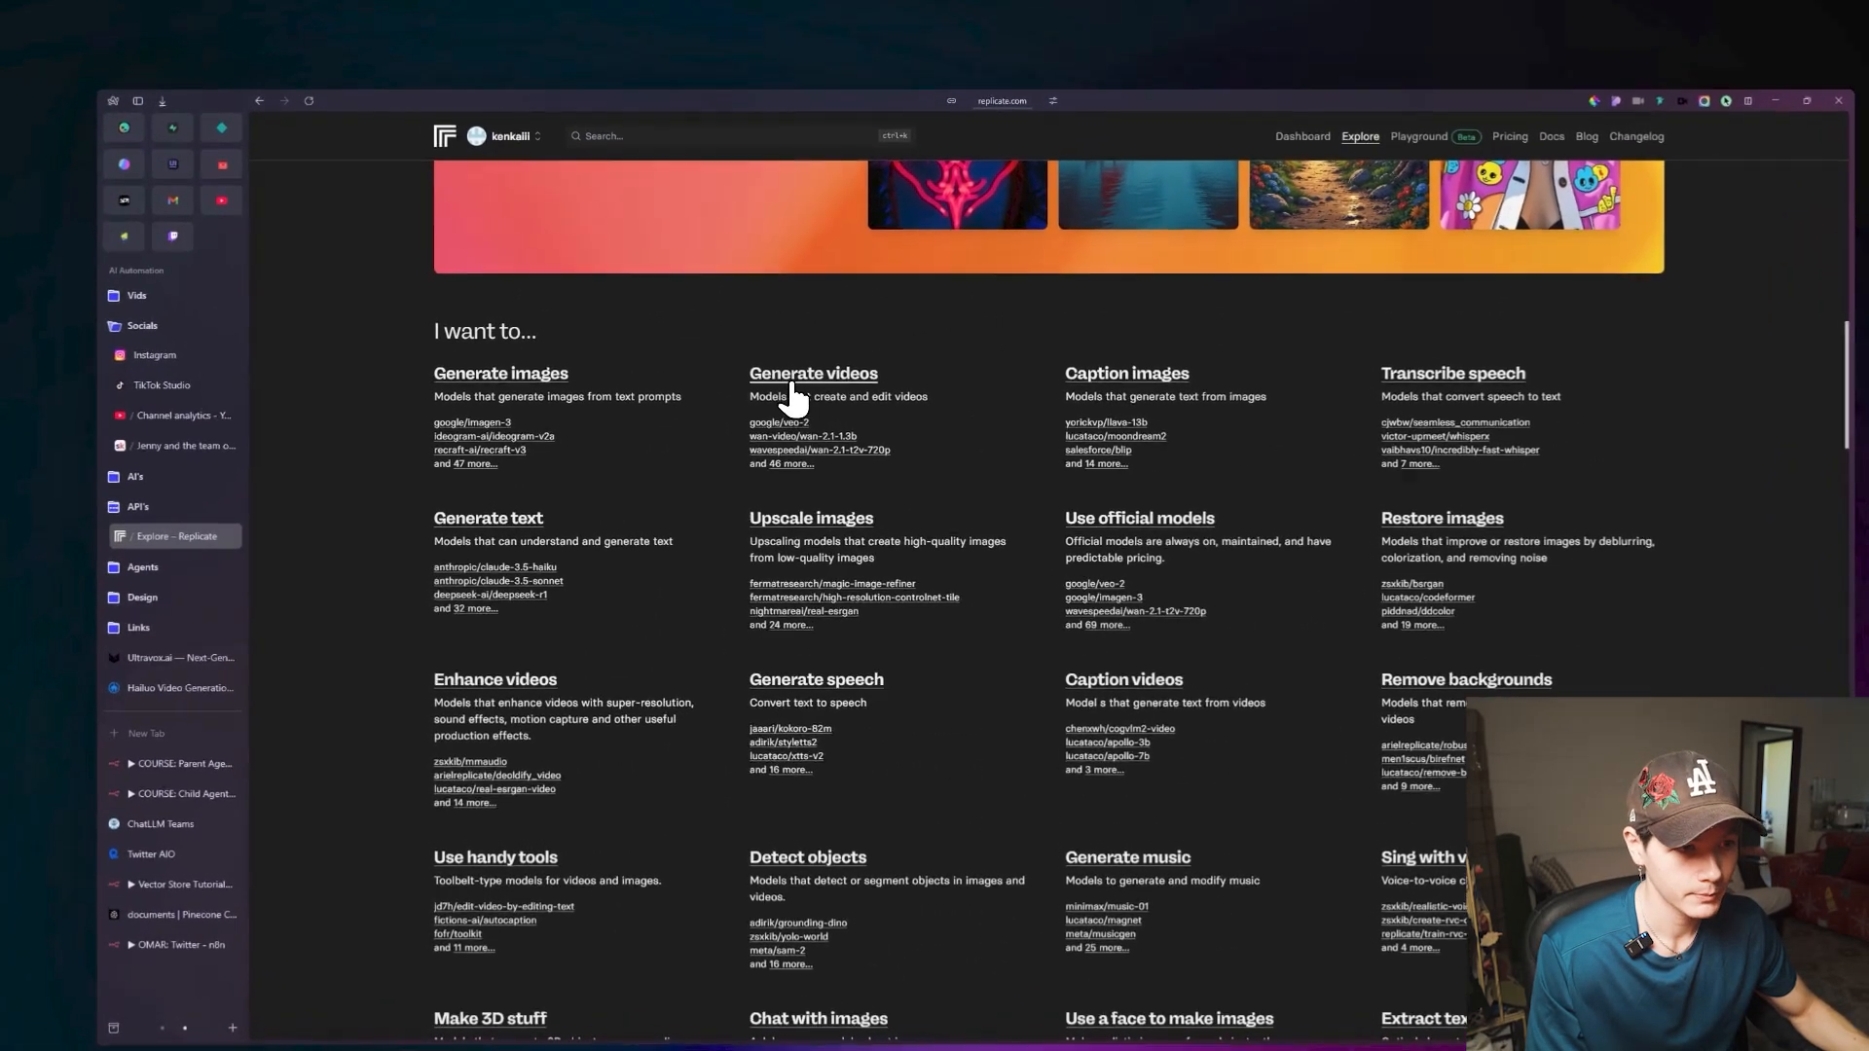
triple_click(779, 352)
left_click(779, 353)
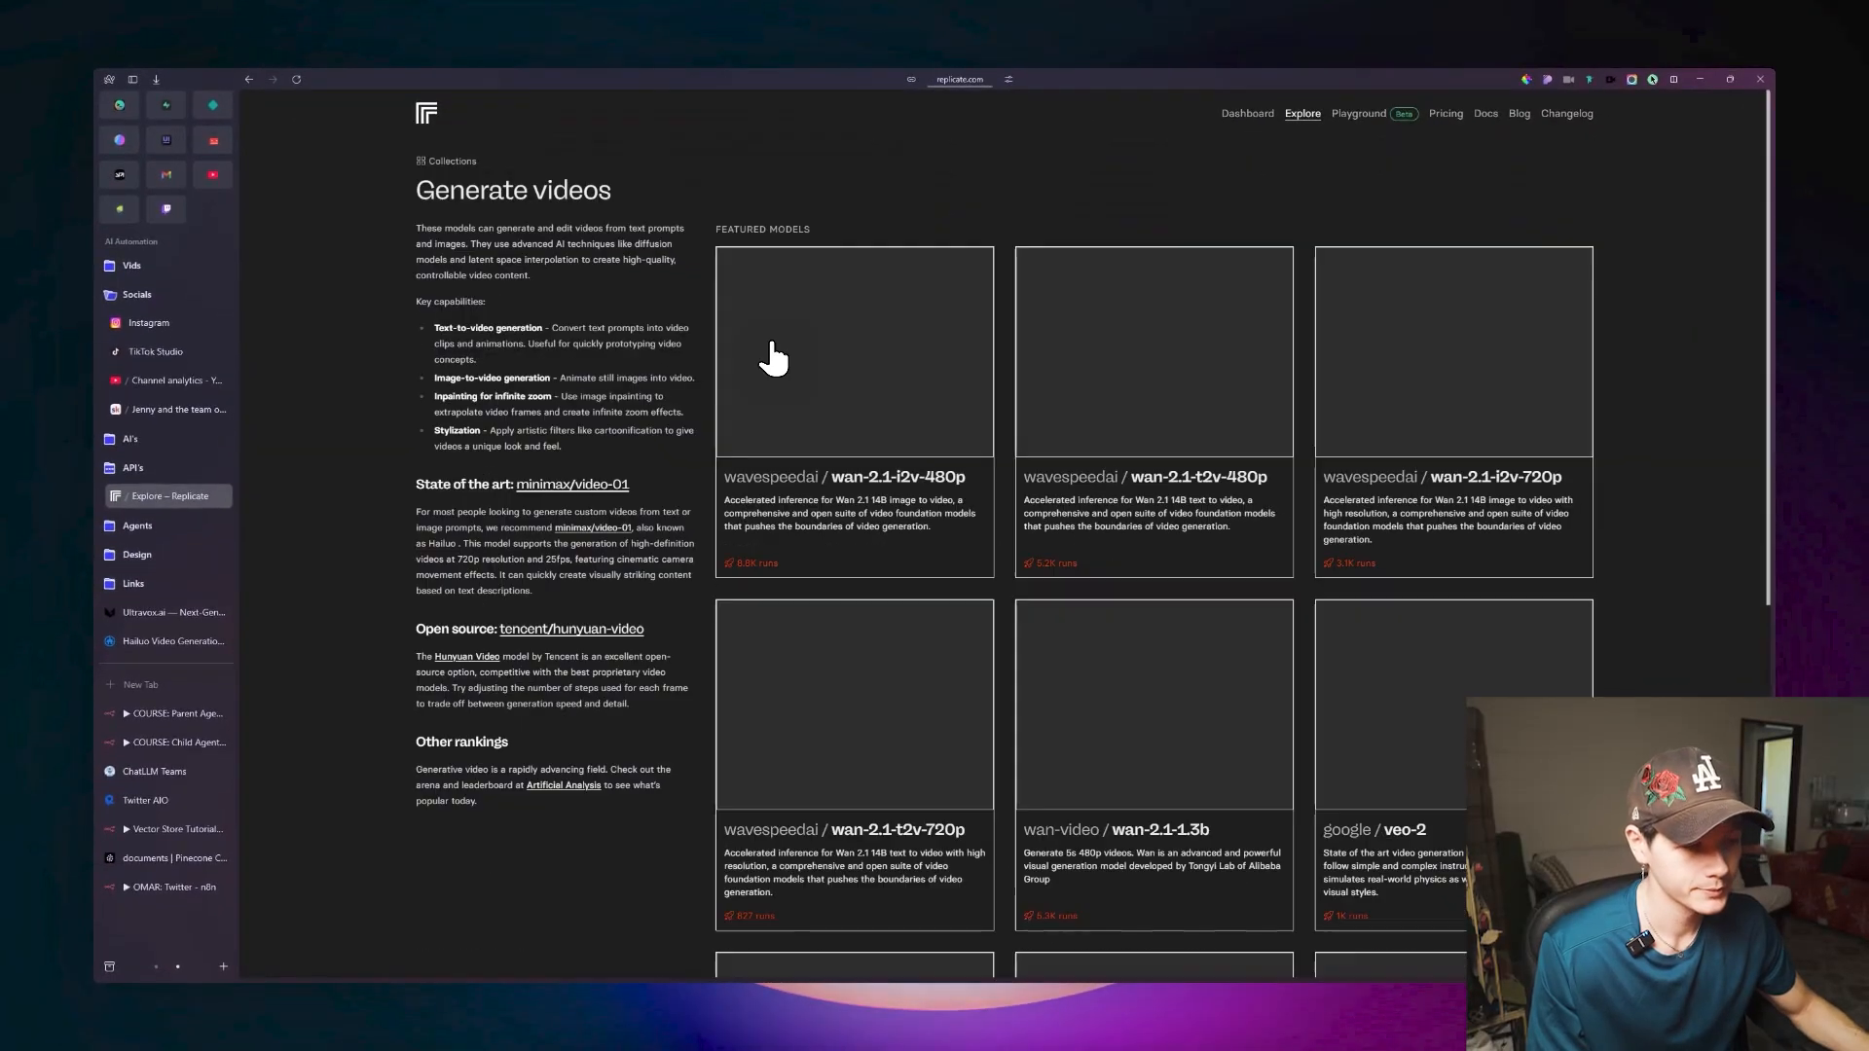
Browse the featured and recommended video generation models in the Generate videos collection.
scroll(779, 360, "down", 5)
scroll(888, 370, "down", 6)
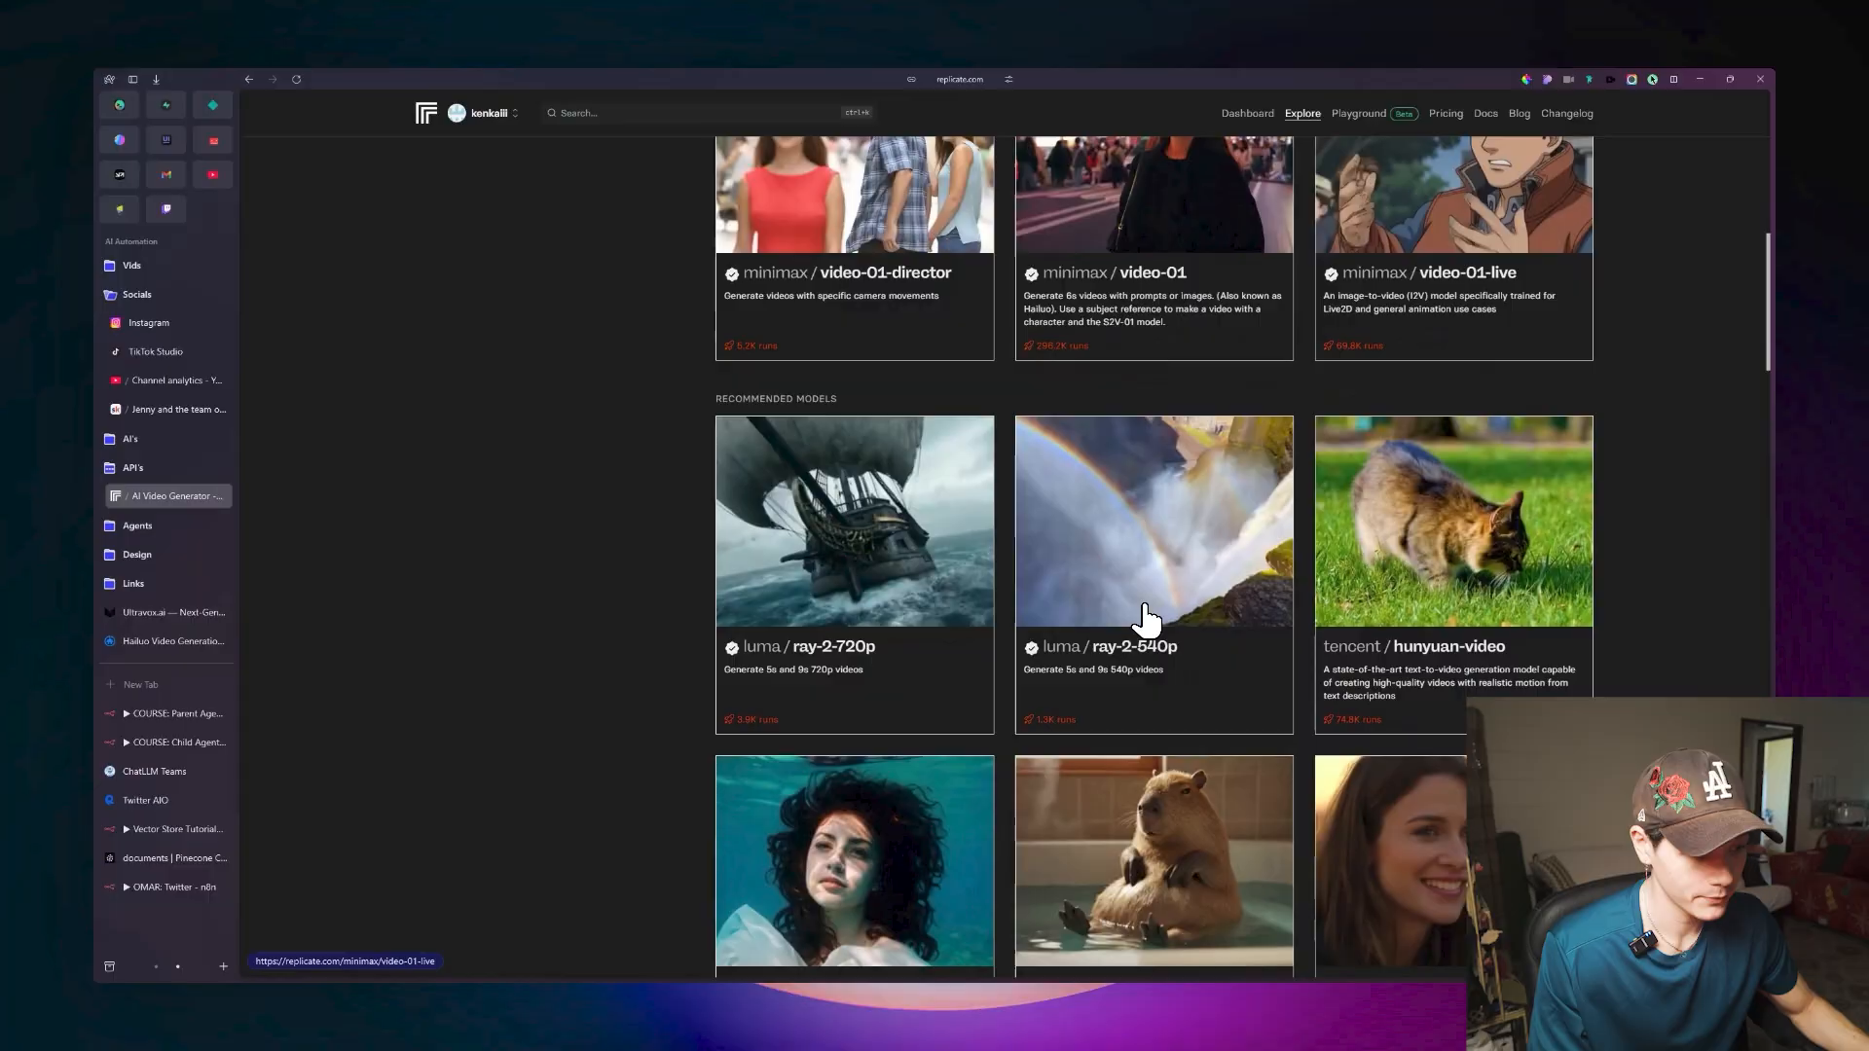
scroll(1143, 617, "down", 3)
scroll(1090, 499, "up", 8)
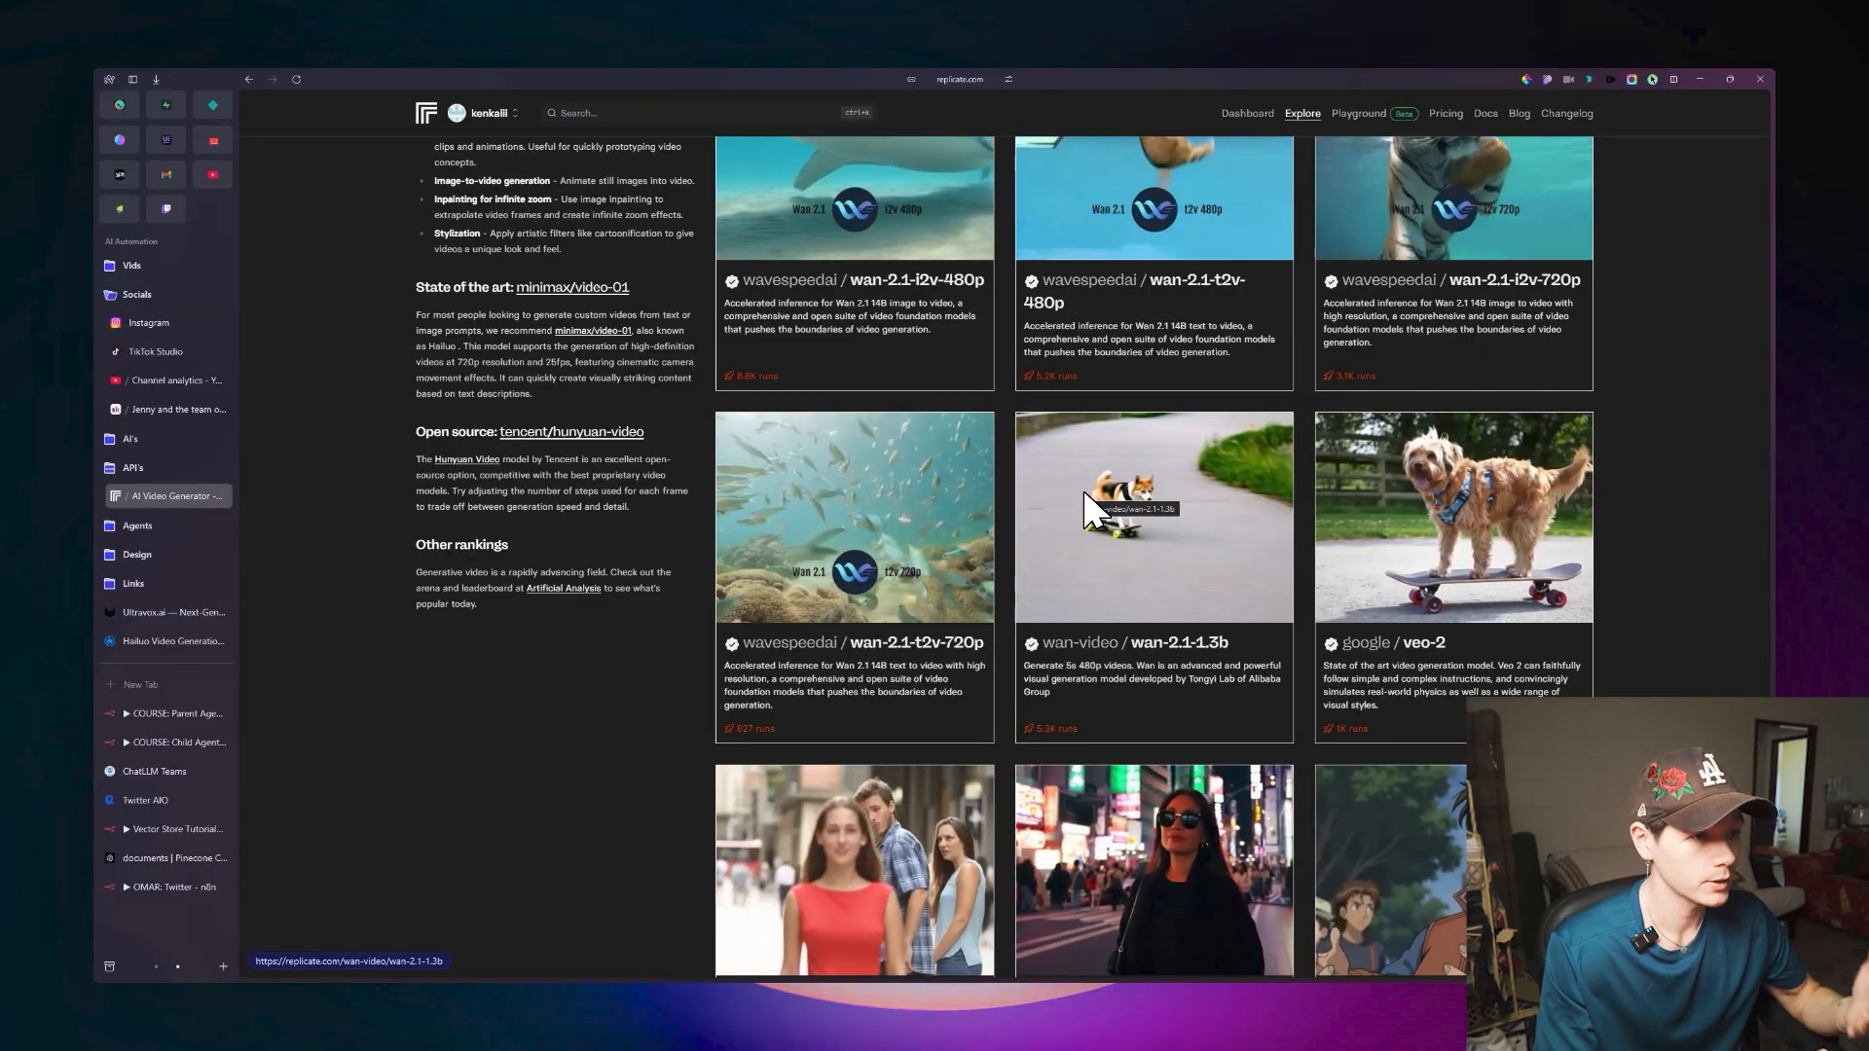
scroll(1090, 506, "down", 5)
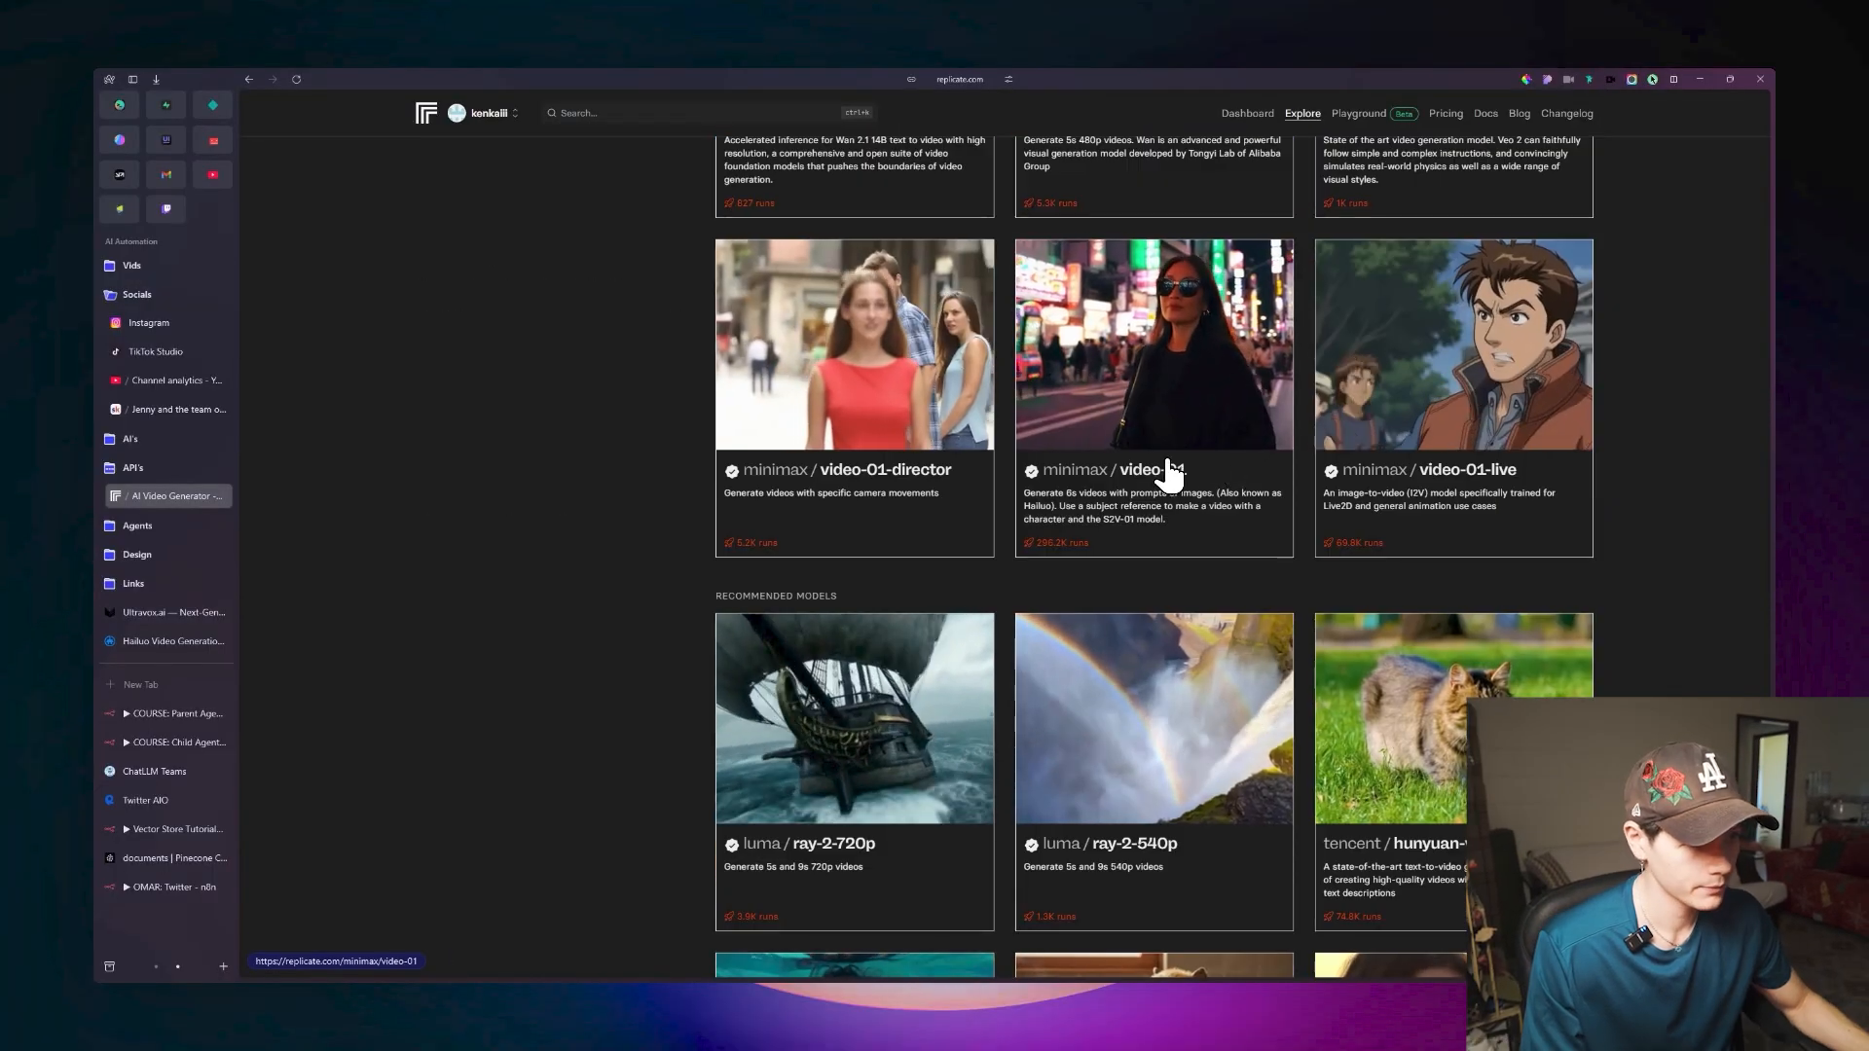
scroll(1183, 487, "down", 4)
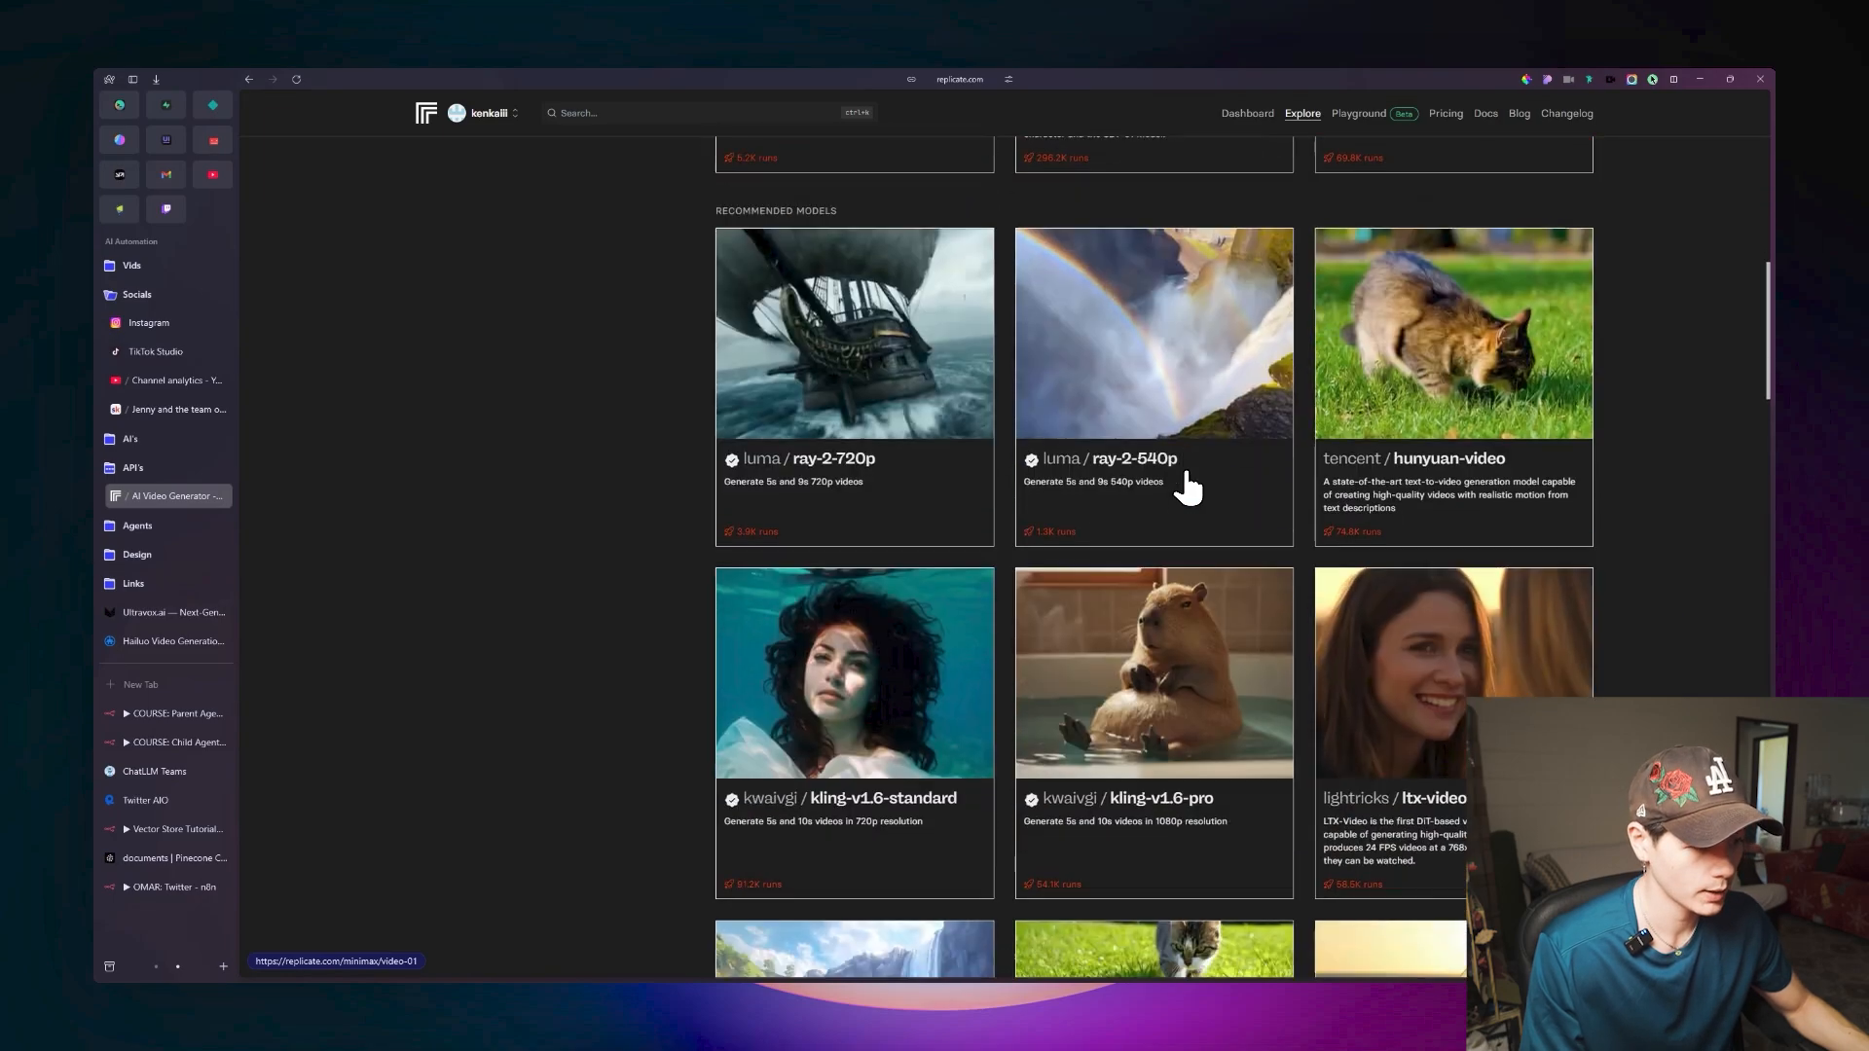
scroll(1187, 487, "down", 2)
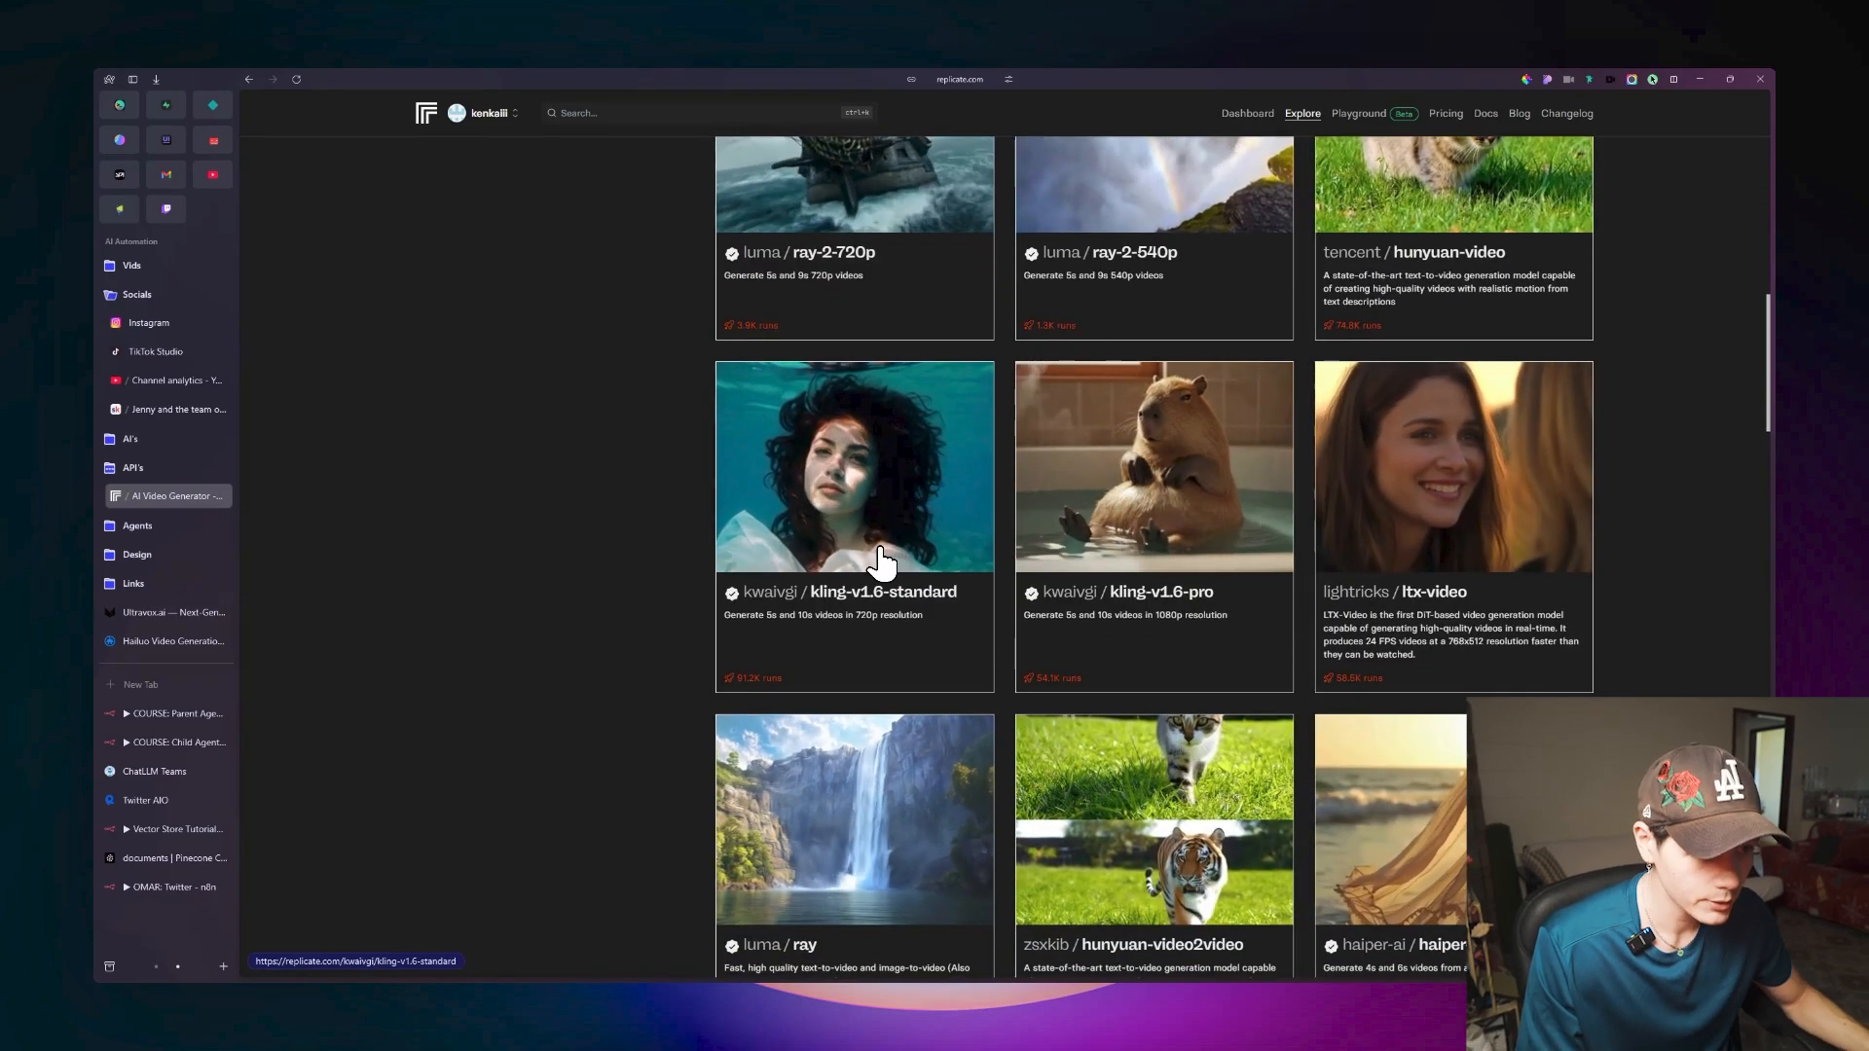
scroll(898, 514, "down", 10)
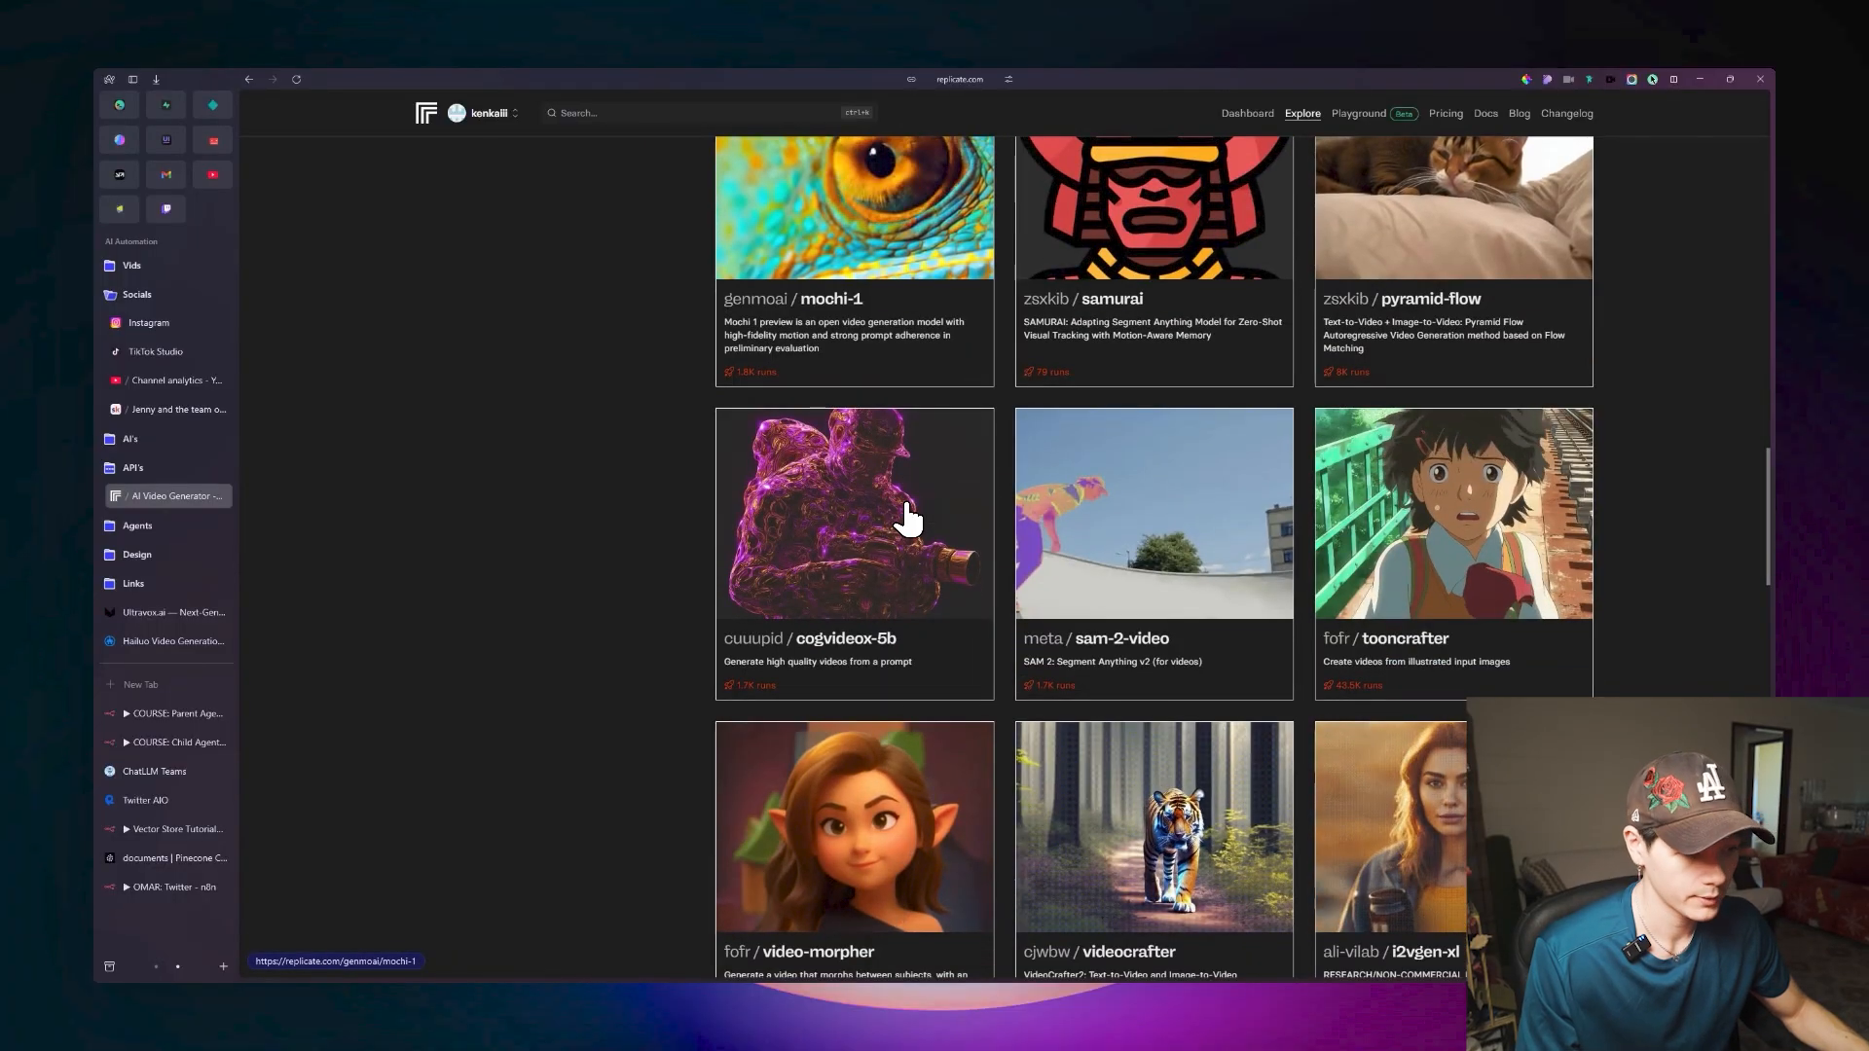
scroll(907, 518, "down", 5)
scroll(907, 519, "up", 17)
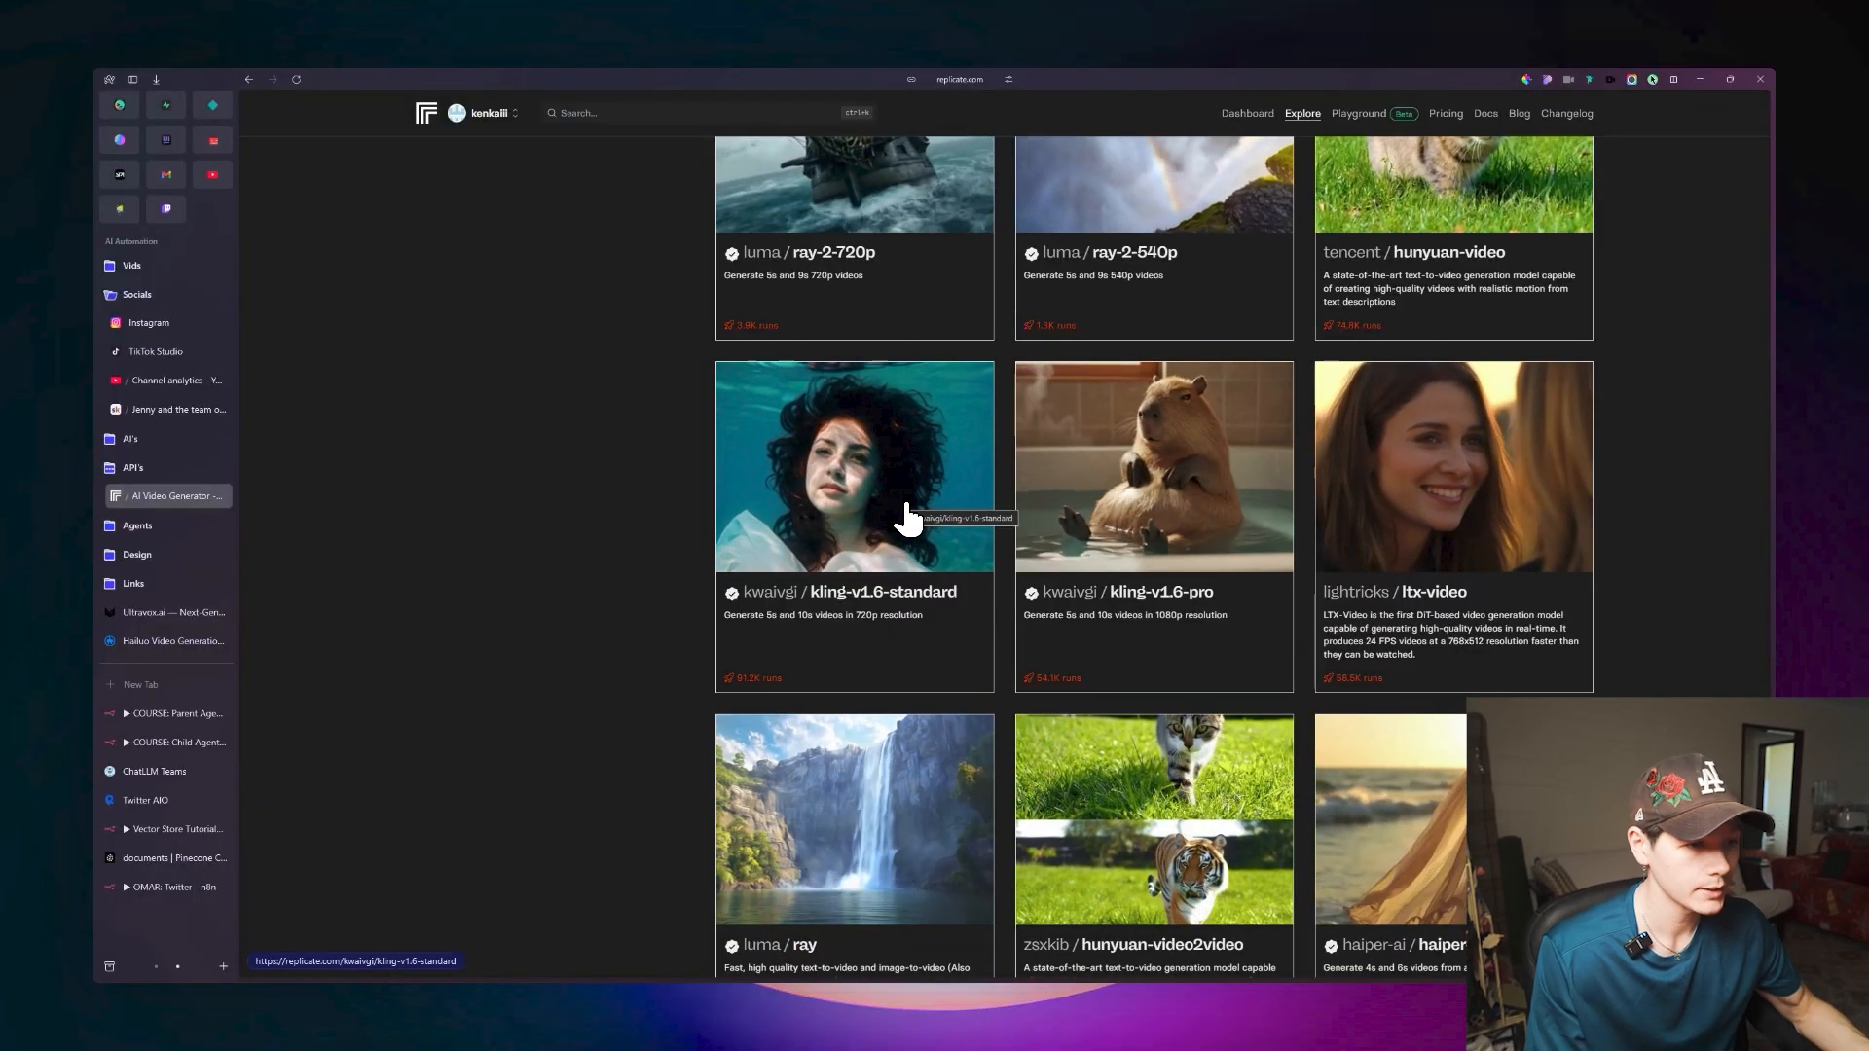
Open the kwaivgi/kling-v1.6-standard model and examine its input fields and sample output video.
left_click(873, 475)
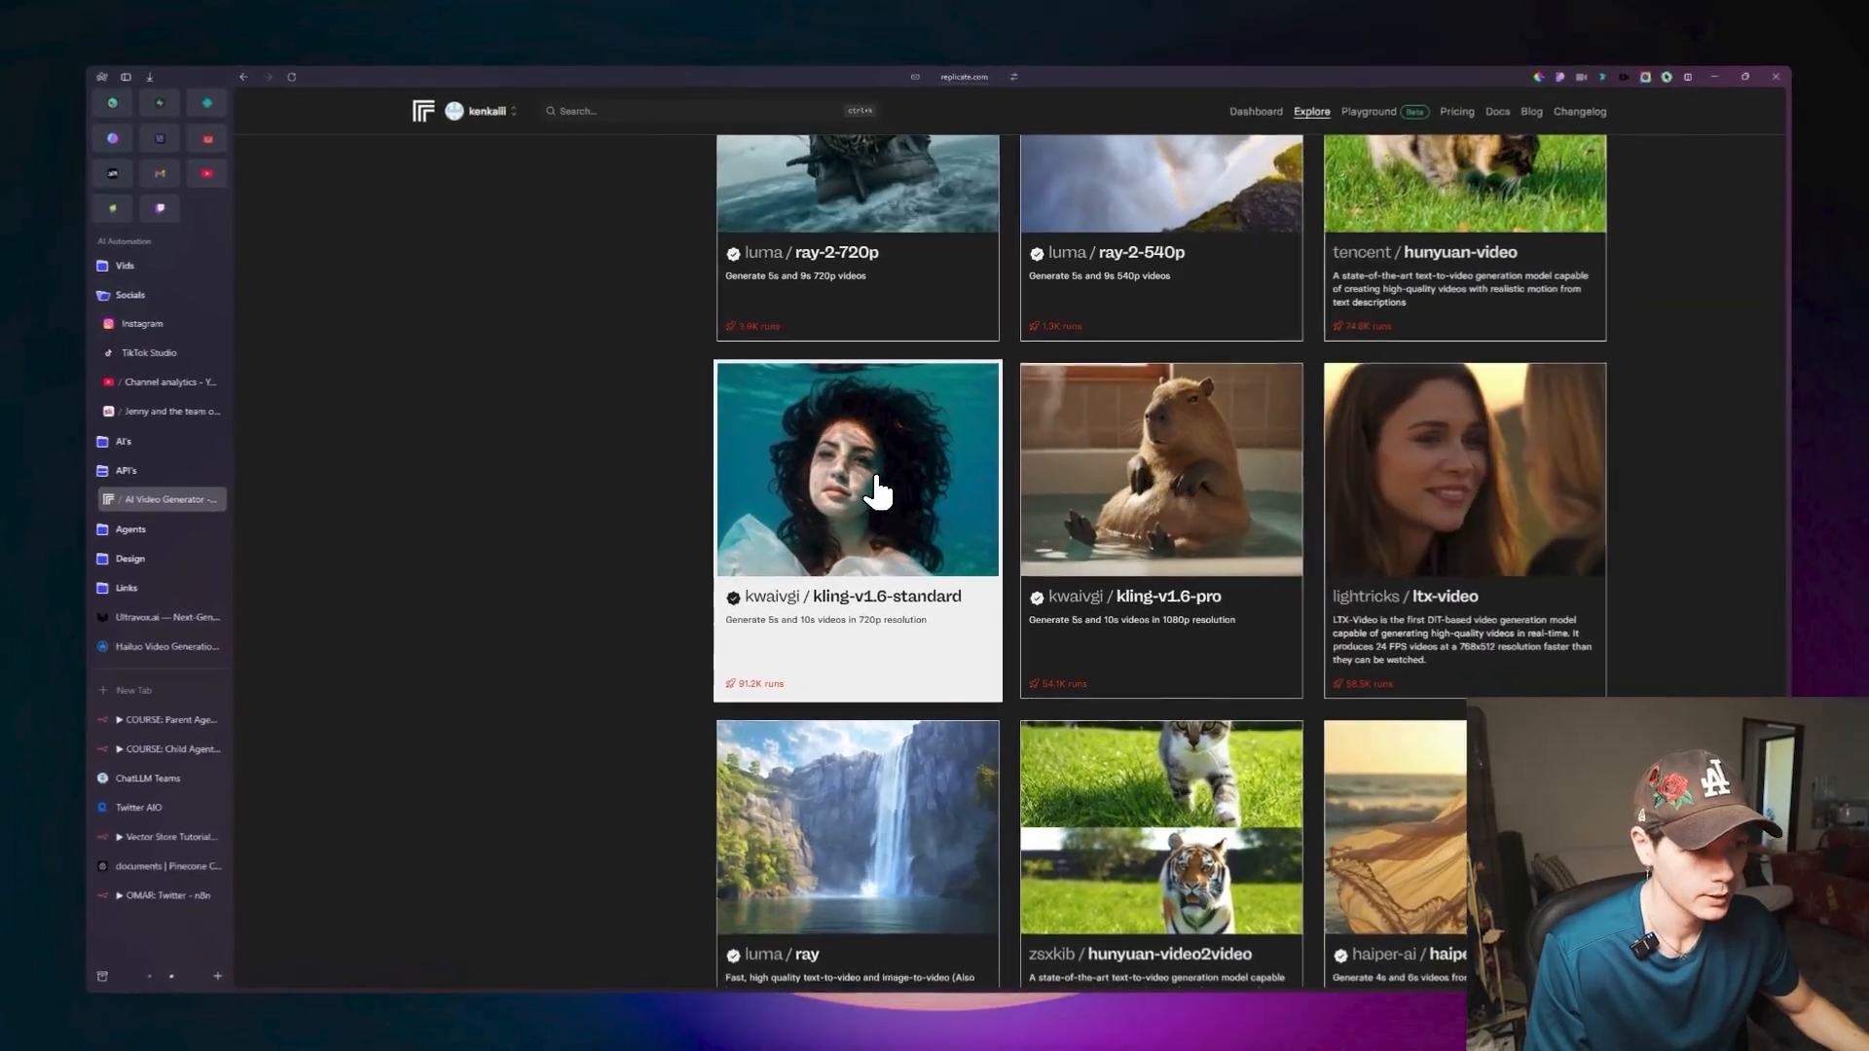
scroll(767, 454, "down", 2)
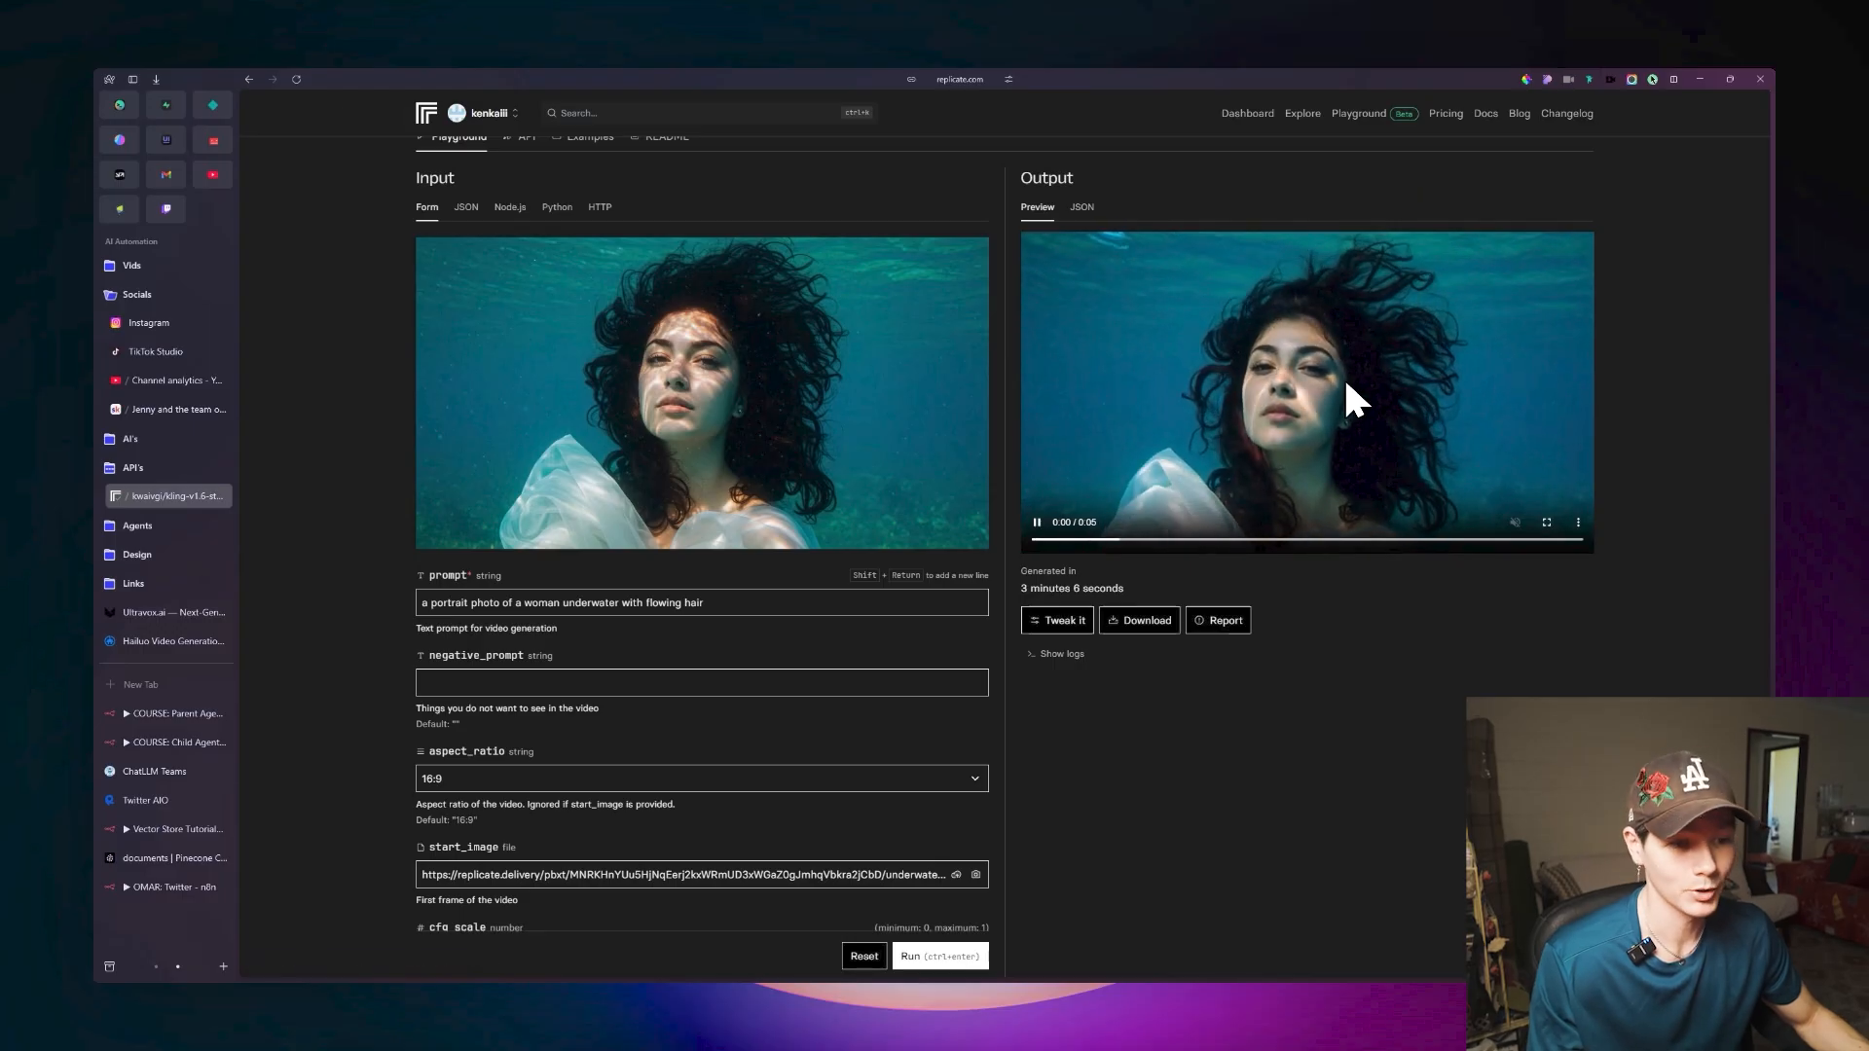
scroll(927, 424, "up", 2)
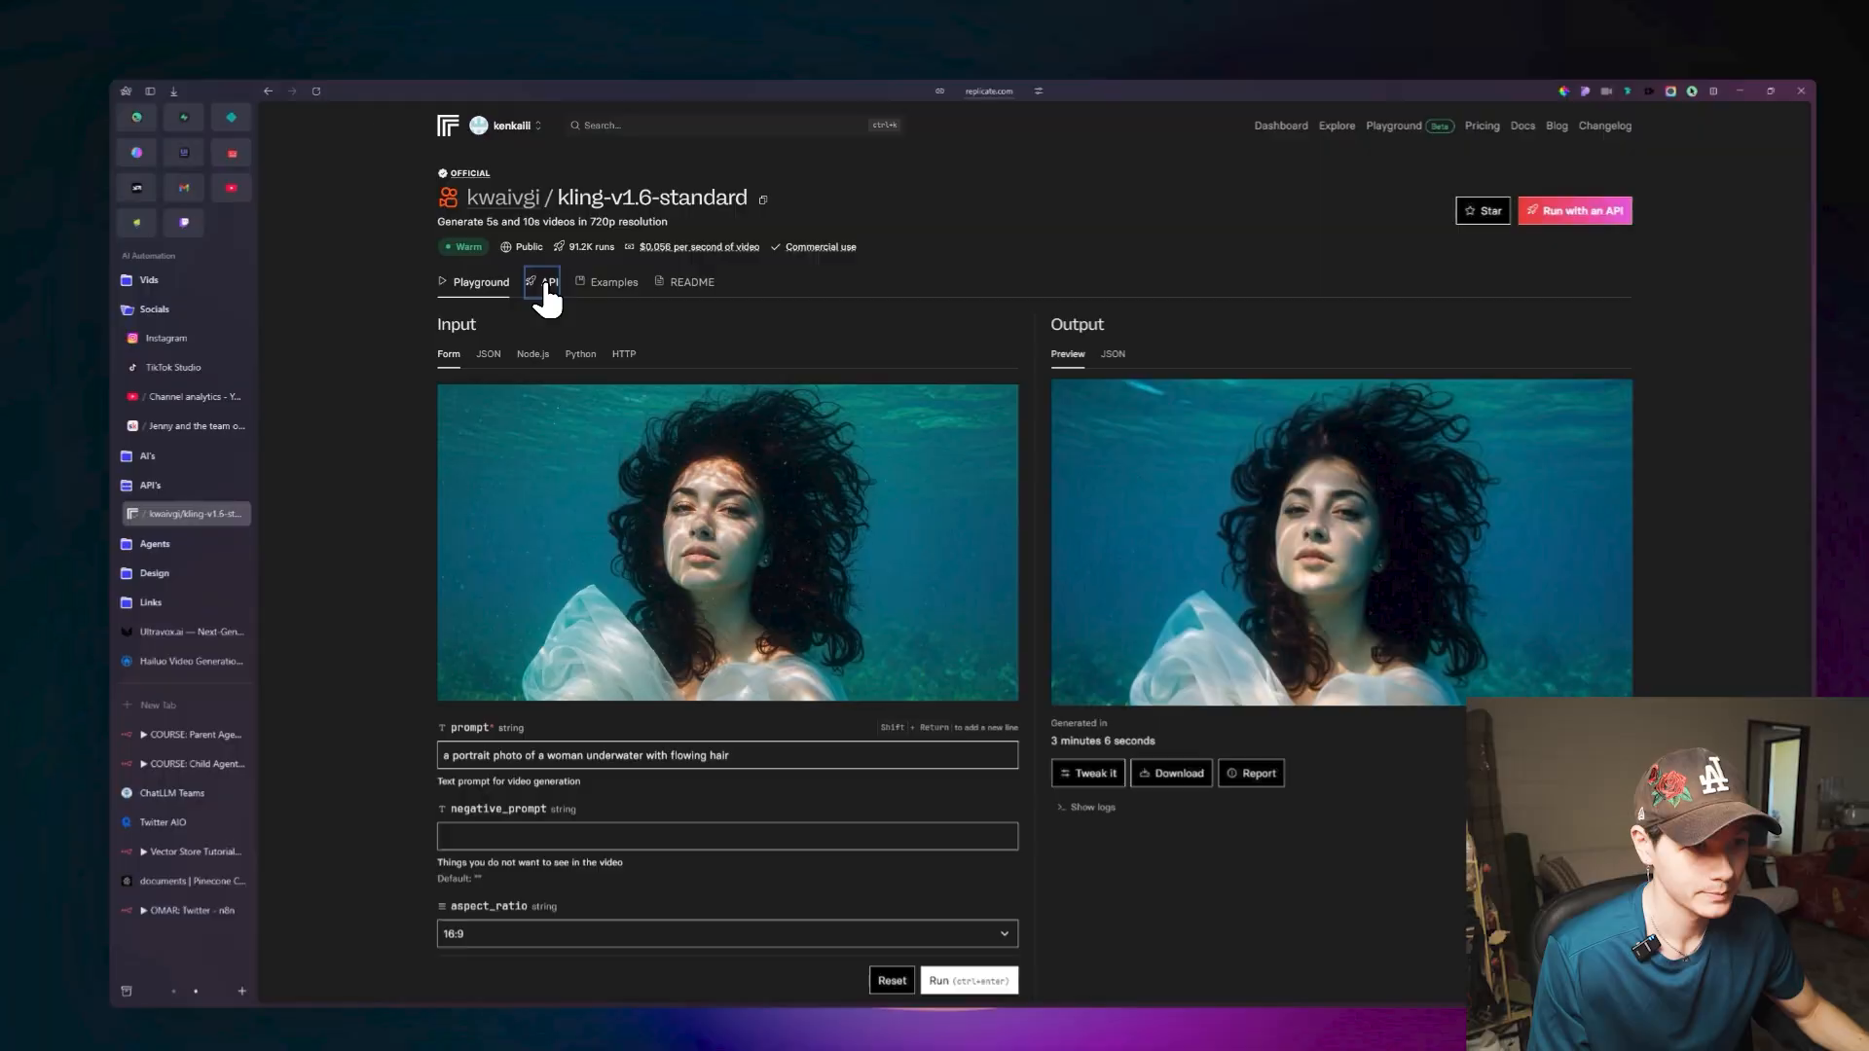
Copy the HTTP cURL example from kling-v1.6-standard's API documentation and switch back to the Child Agent workflow in n8n.
left_click(609, 325)
left_click(720, 379)
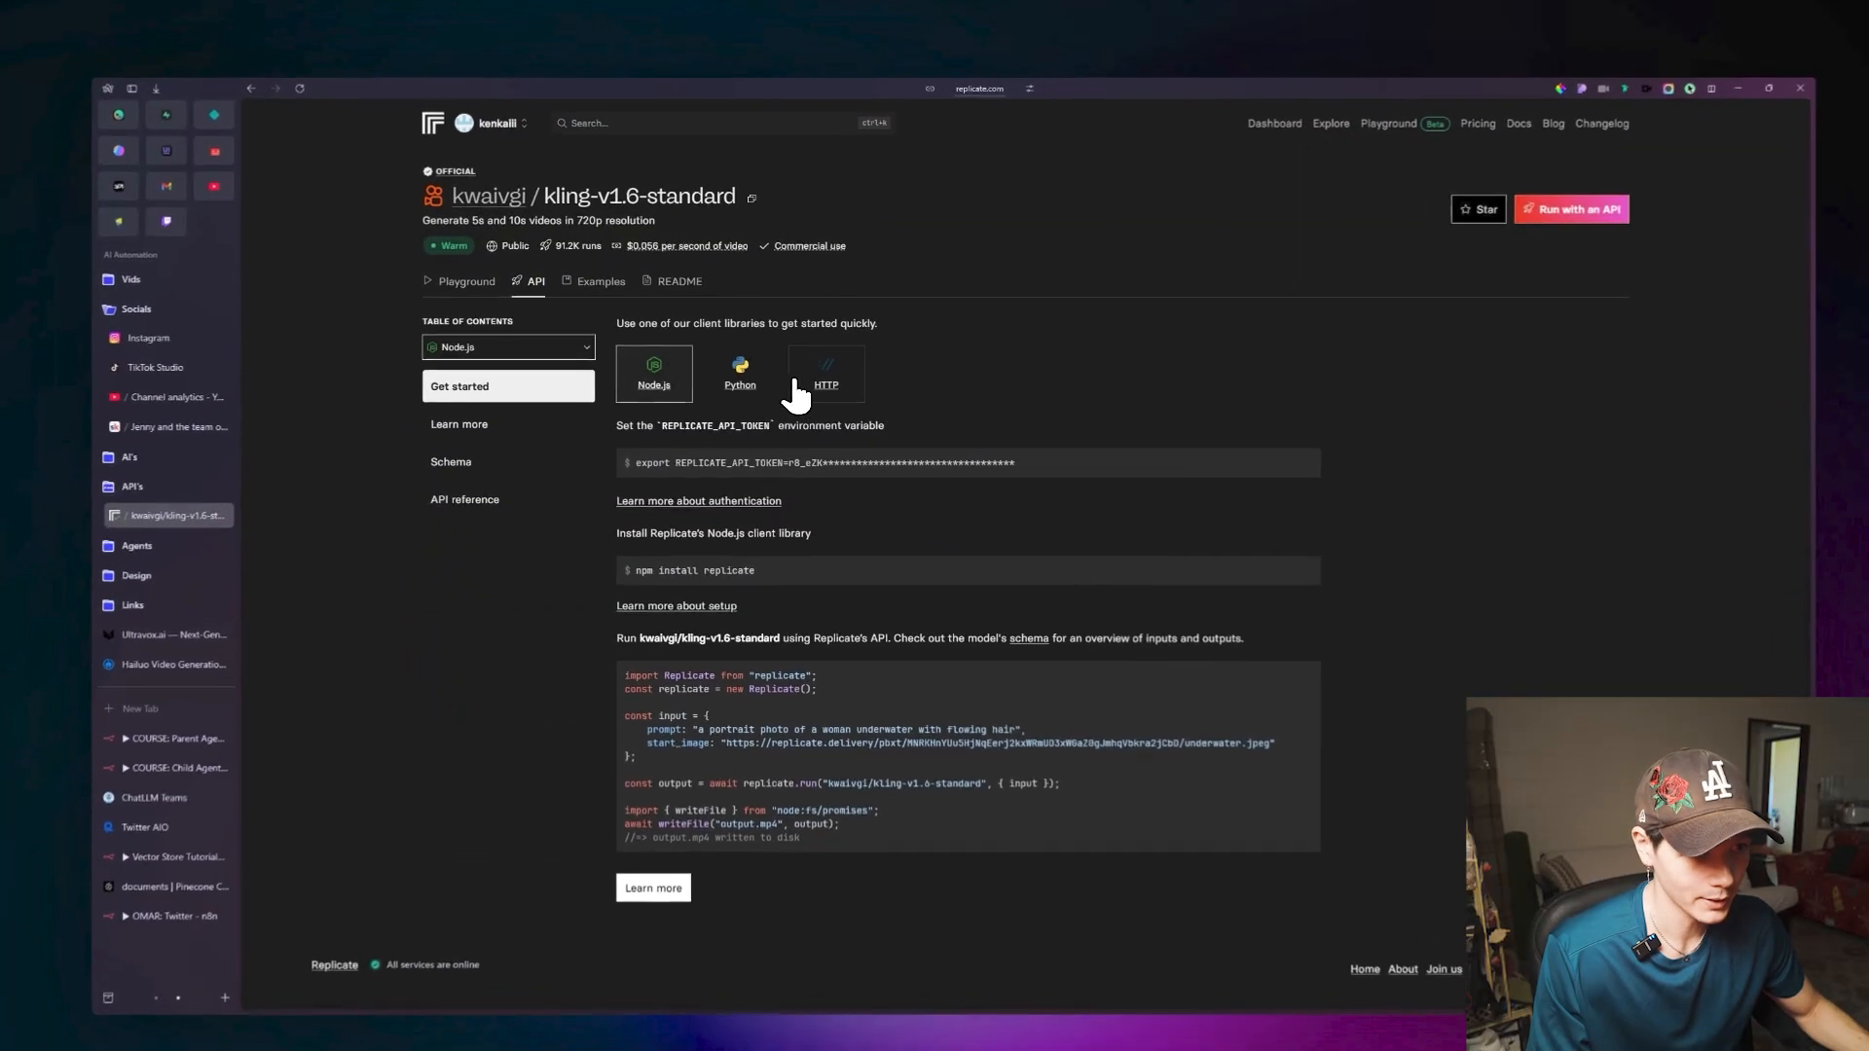
left_click(813, 372)
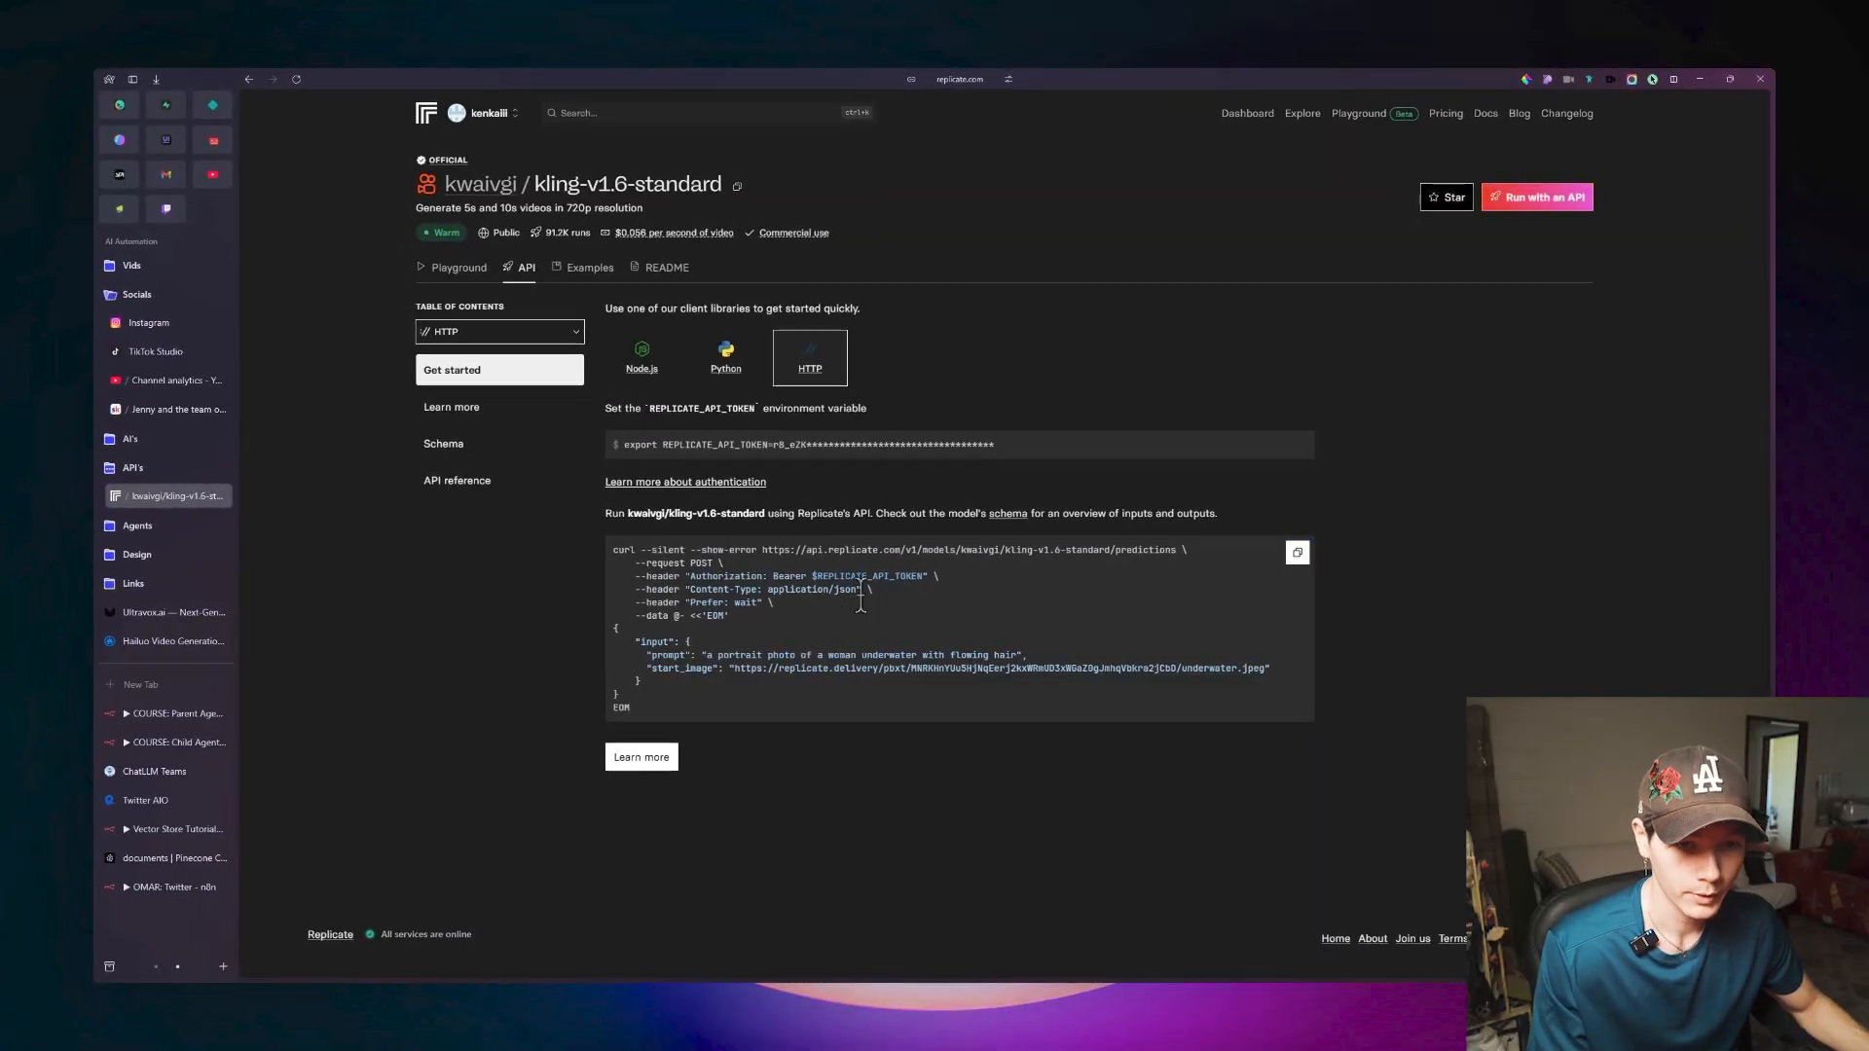
key("ctrl+Tab")
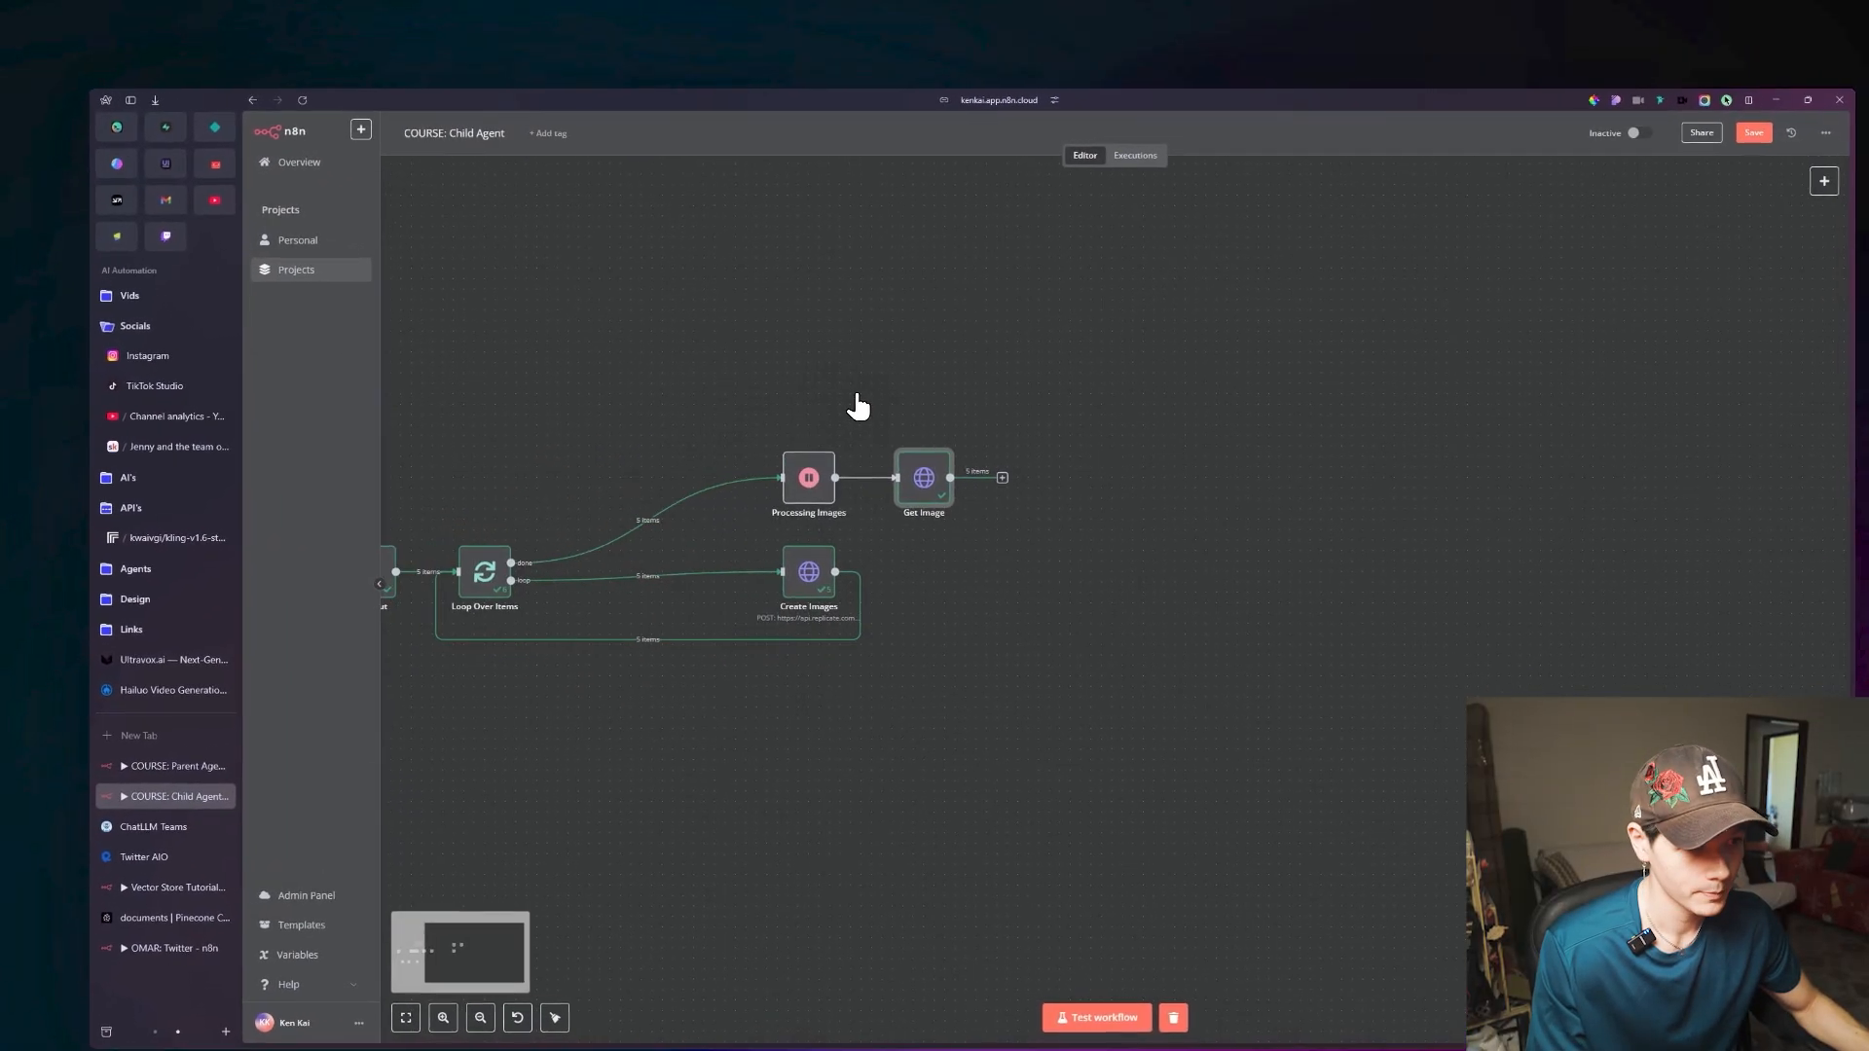
Add an HTTP Request node after Get Image and import the kling-v1.6-standard cURL command into it.
left_click(881, 475)
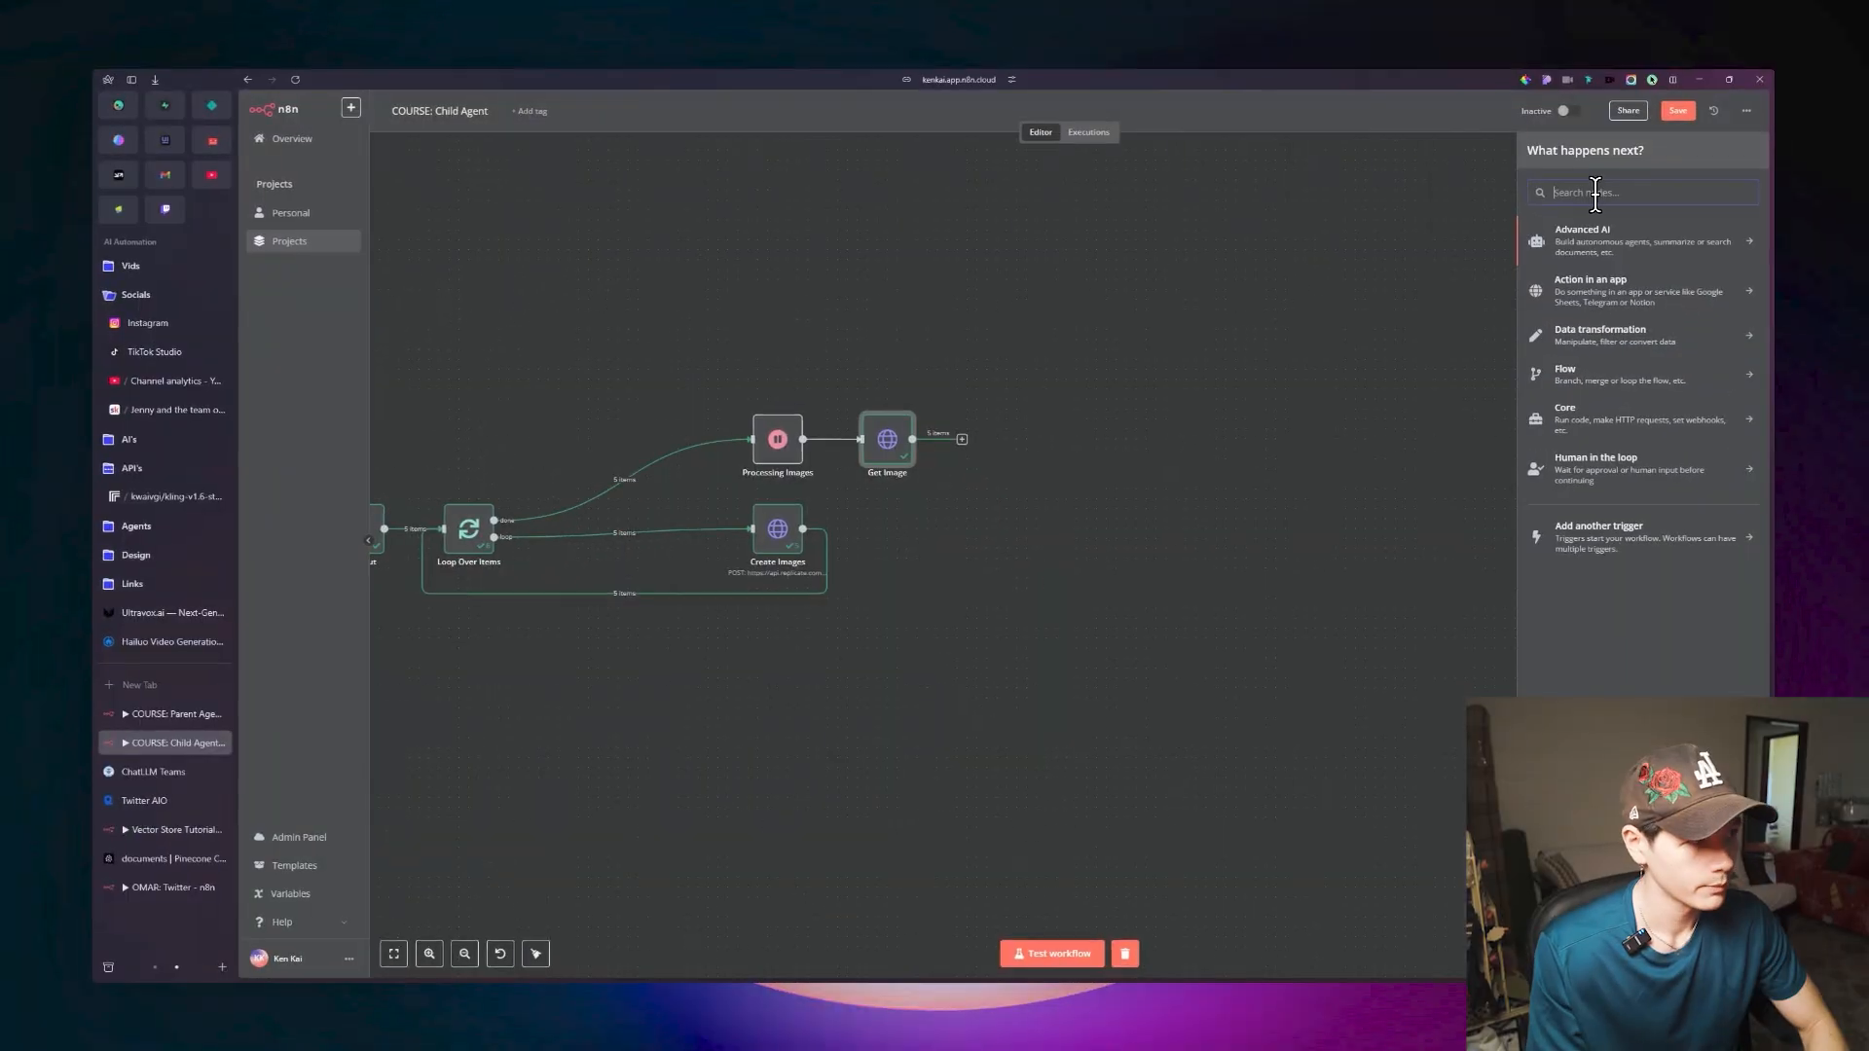
type("http")
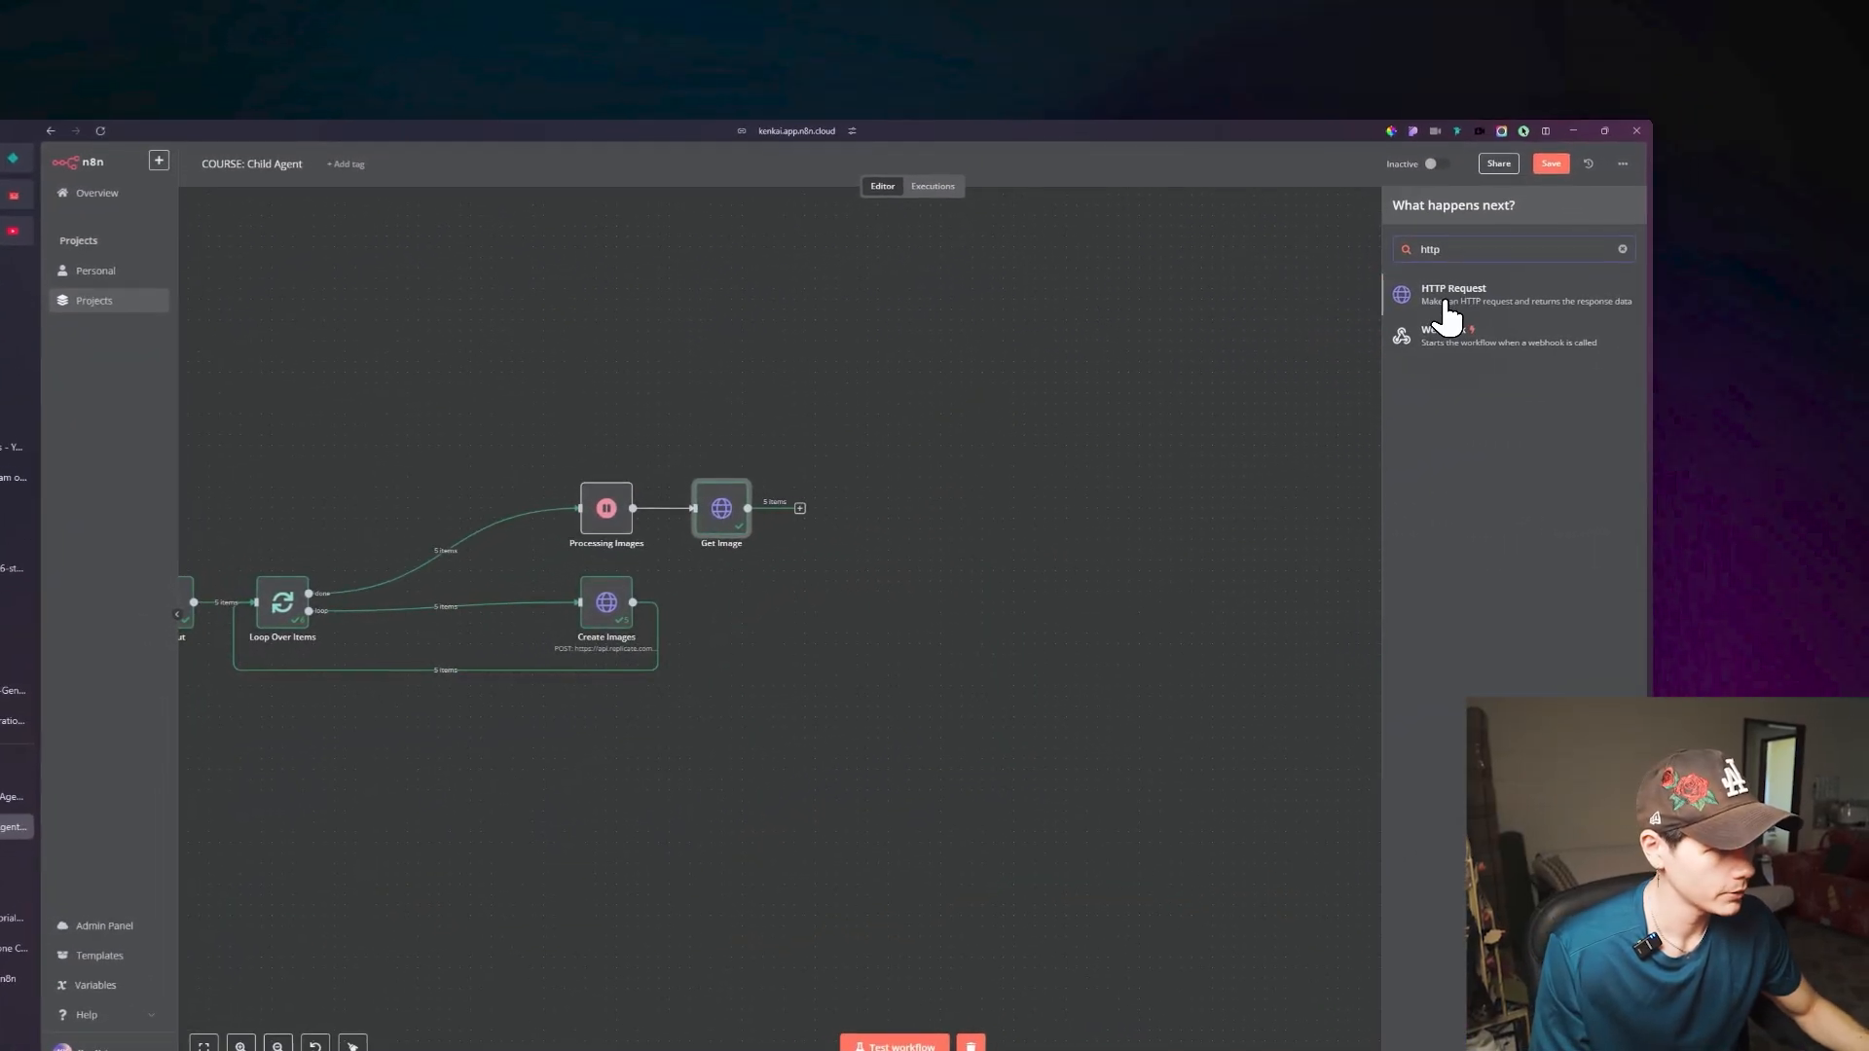
left_click(1582, 235)
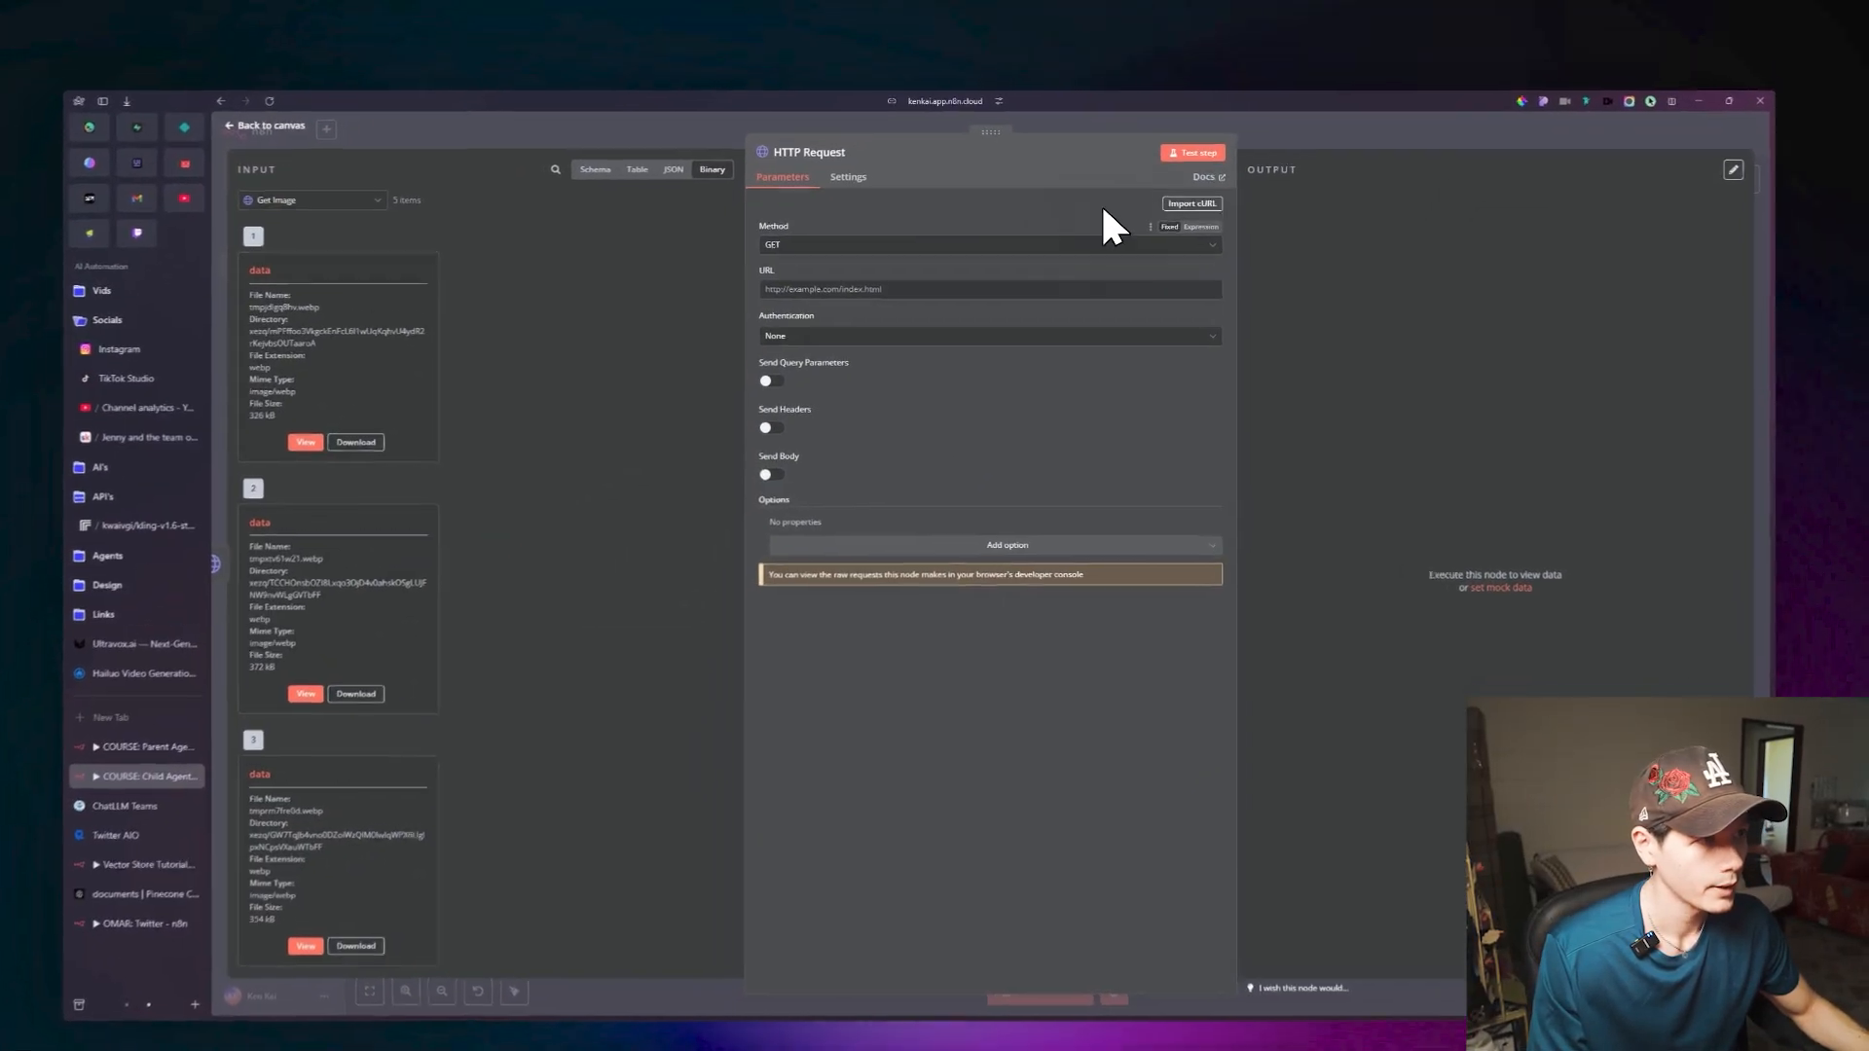
left_click(1150, 255)
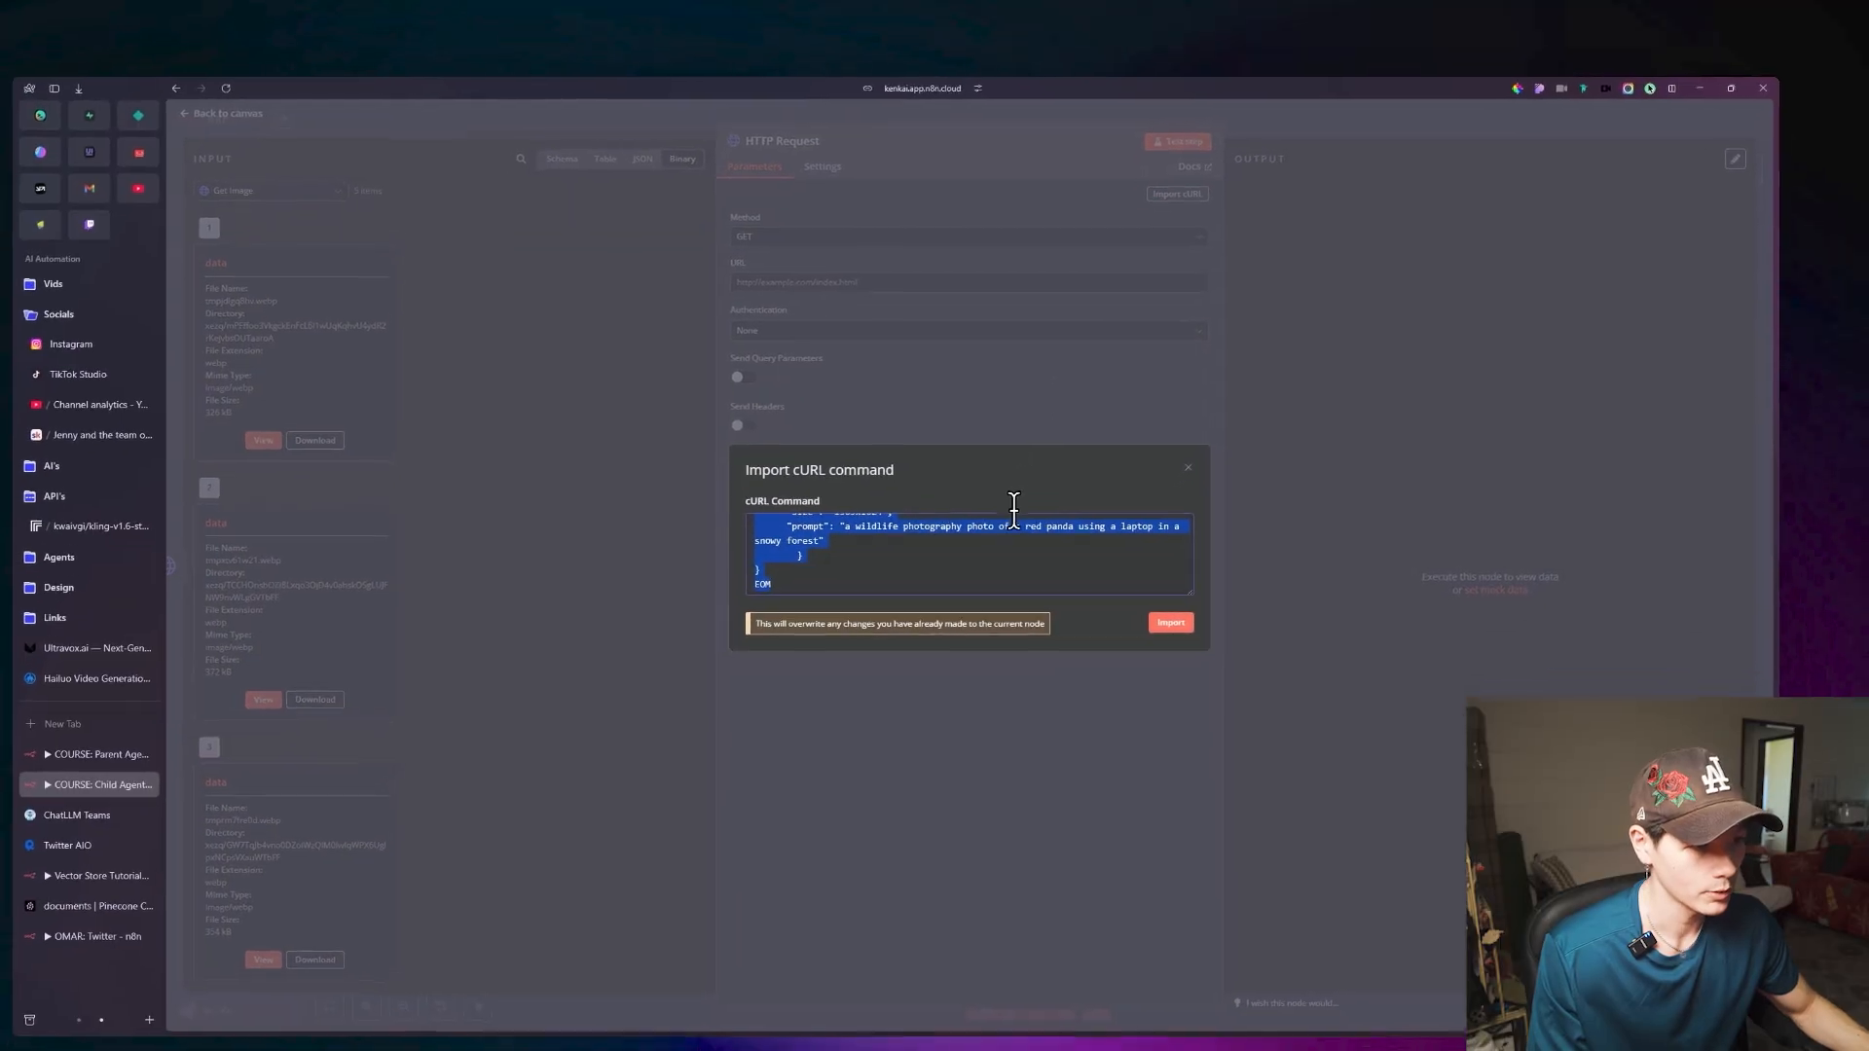
left_click(1177, 602)
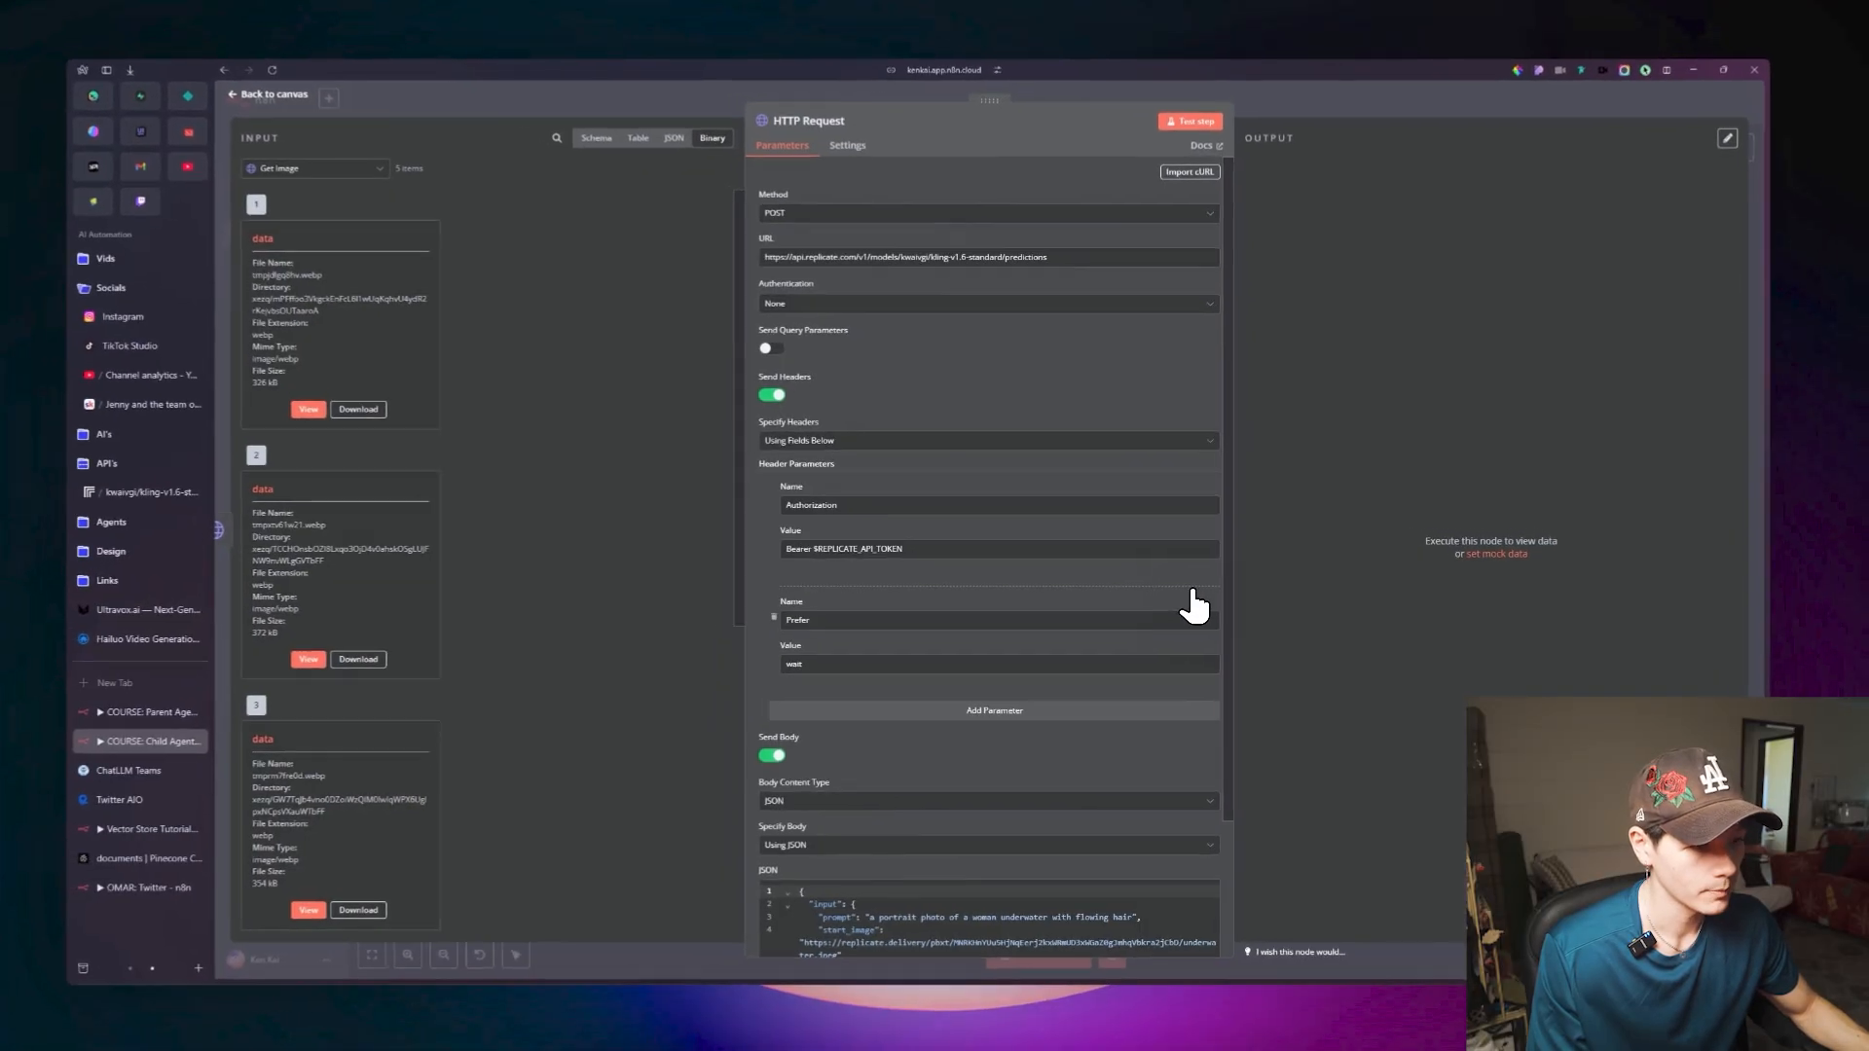
Review the imported request's header parameters and JSON body, and return to the canvas.
scroll(1080, 545, "down", 5)
scroll(1013, 525, "up", 5)
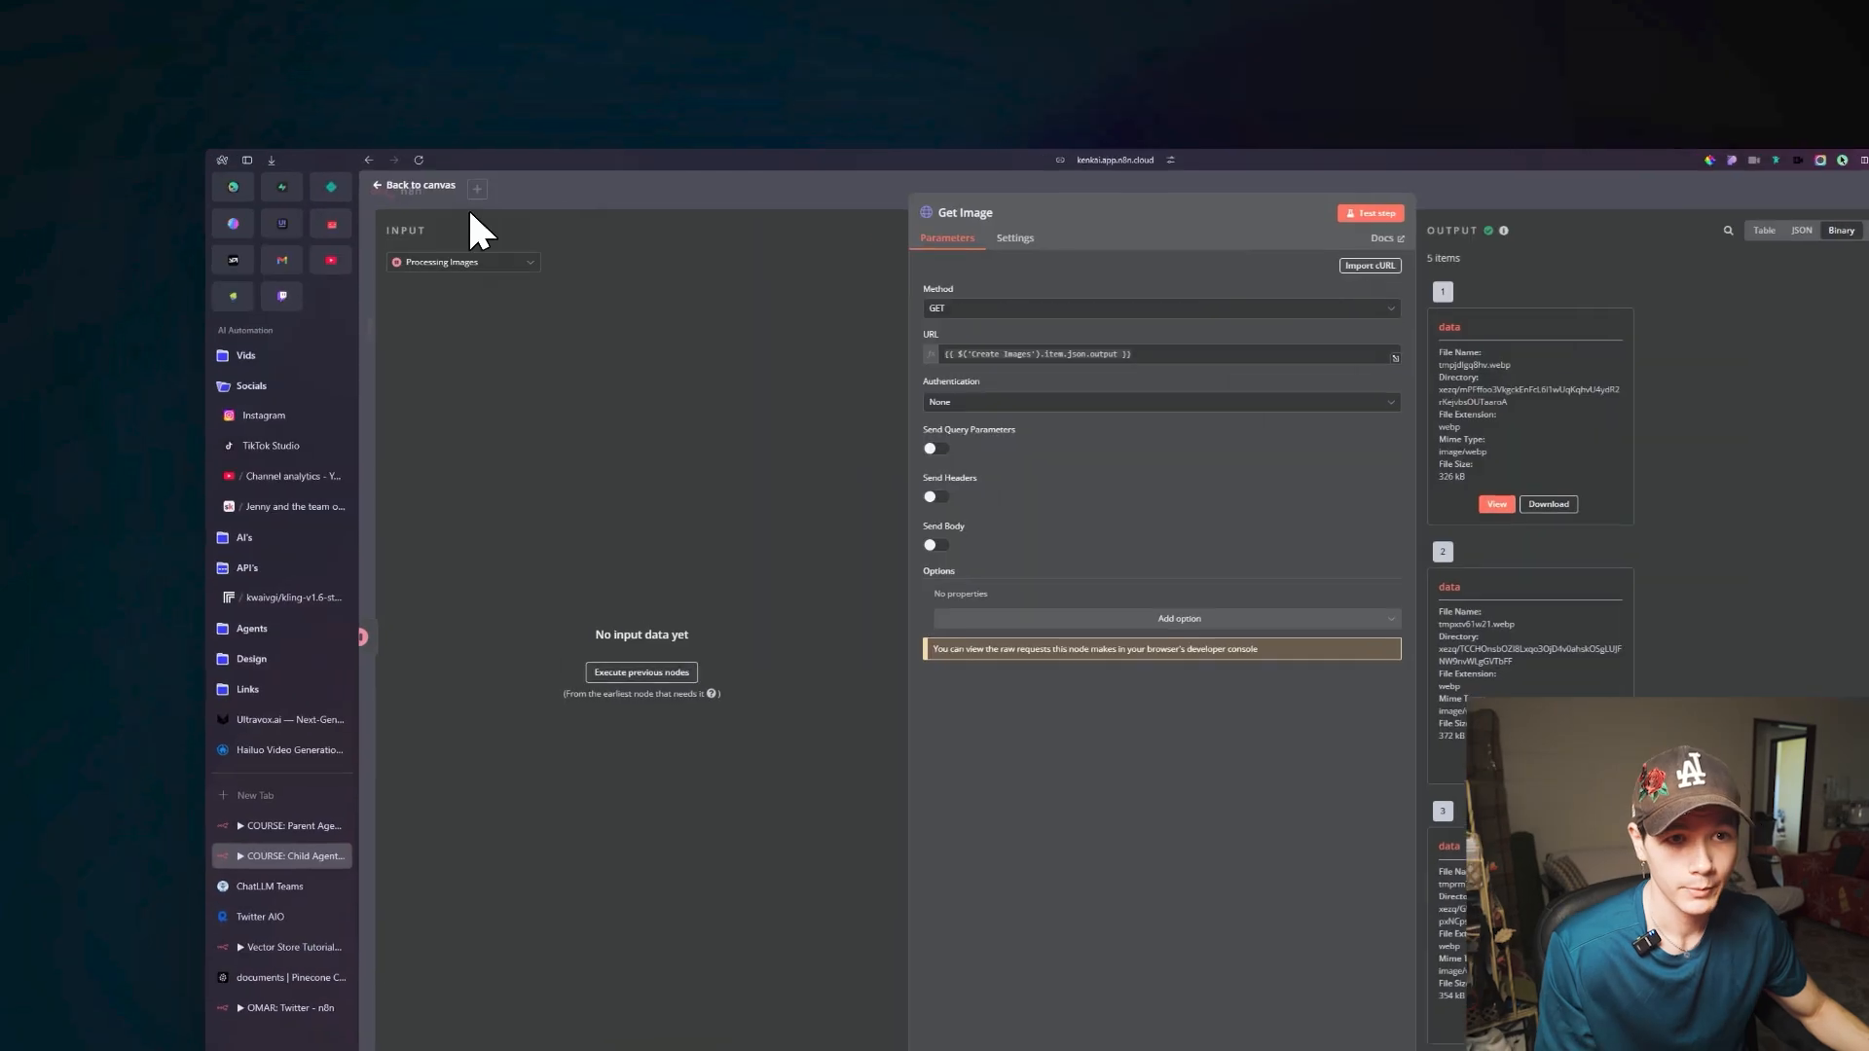
left_click(294, 107)
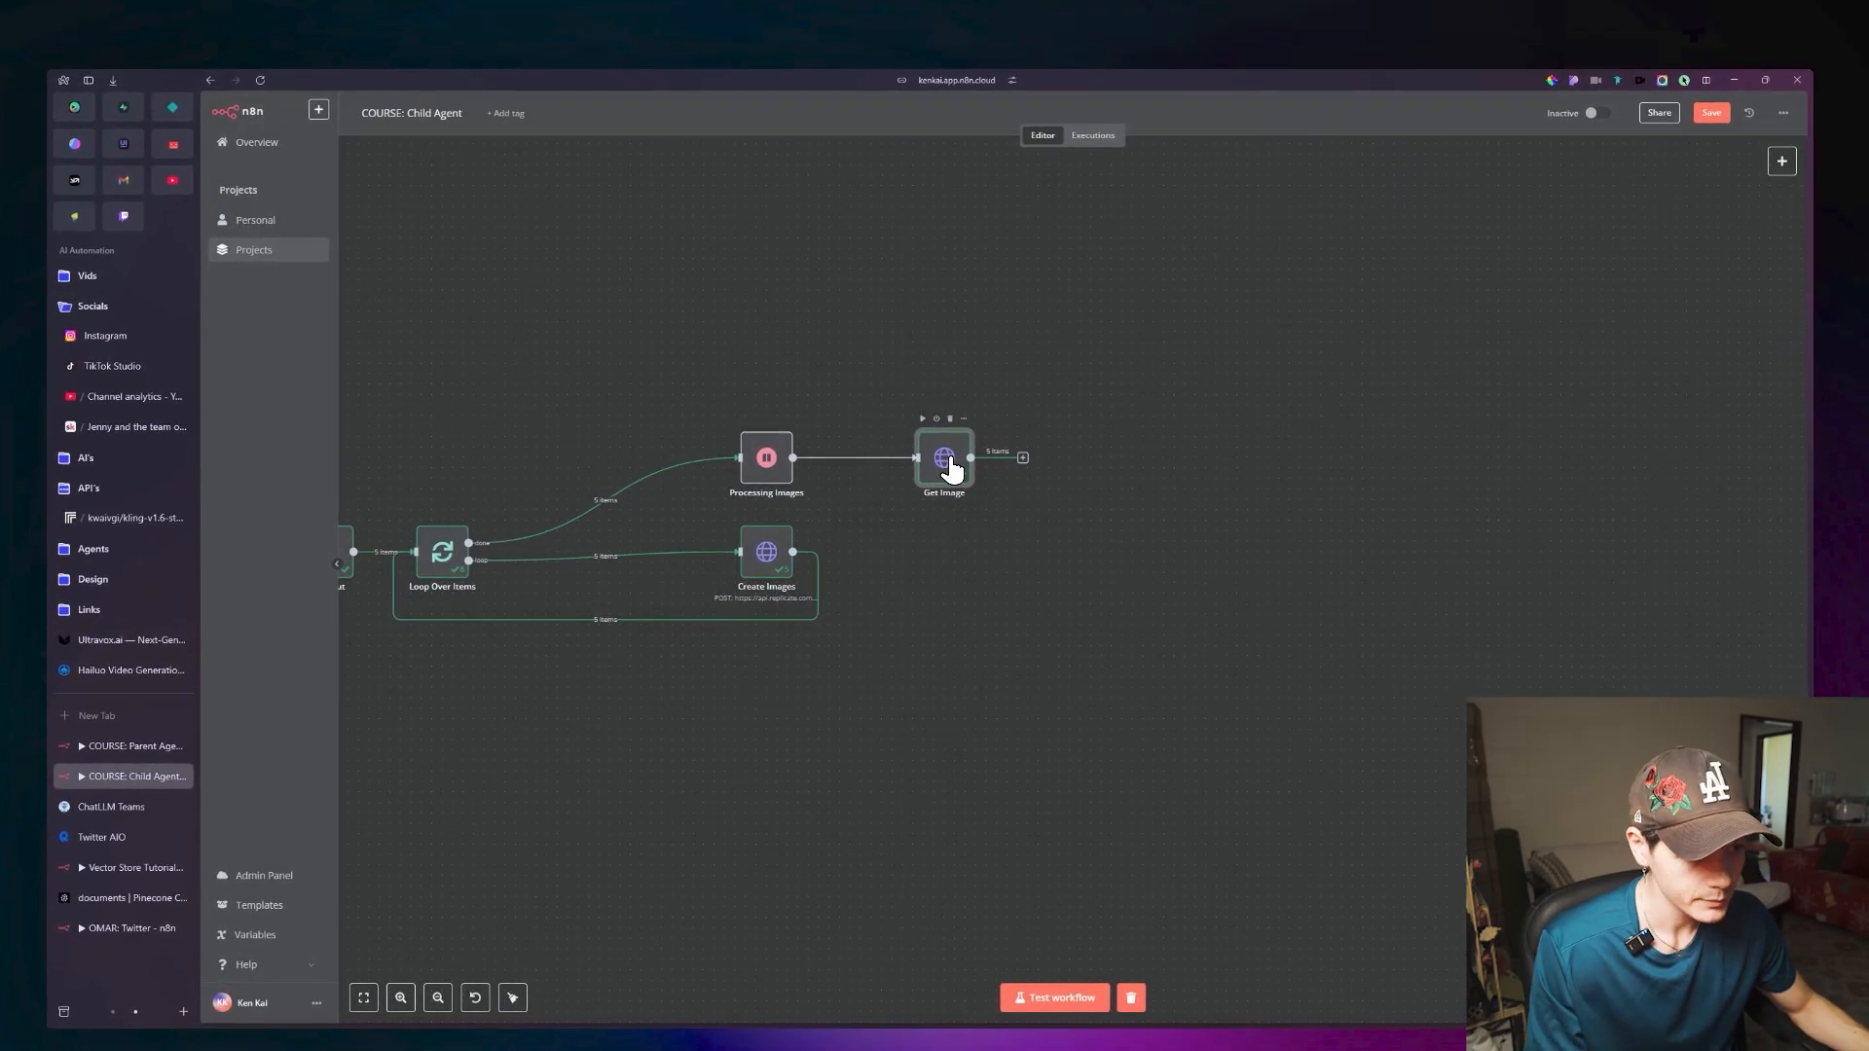
Detach Get Image from Processing Images, set it aside, and add an HTTP Request node after Processing Images.
left_click(869, 458)
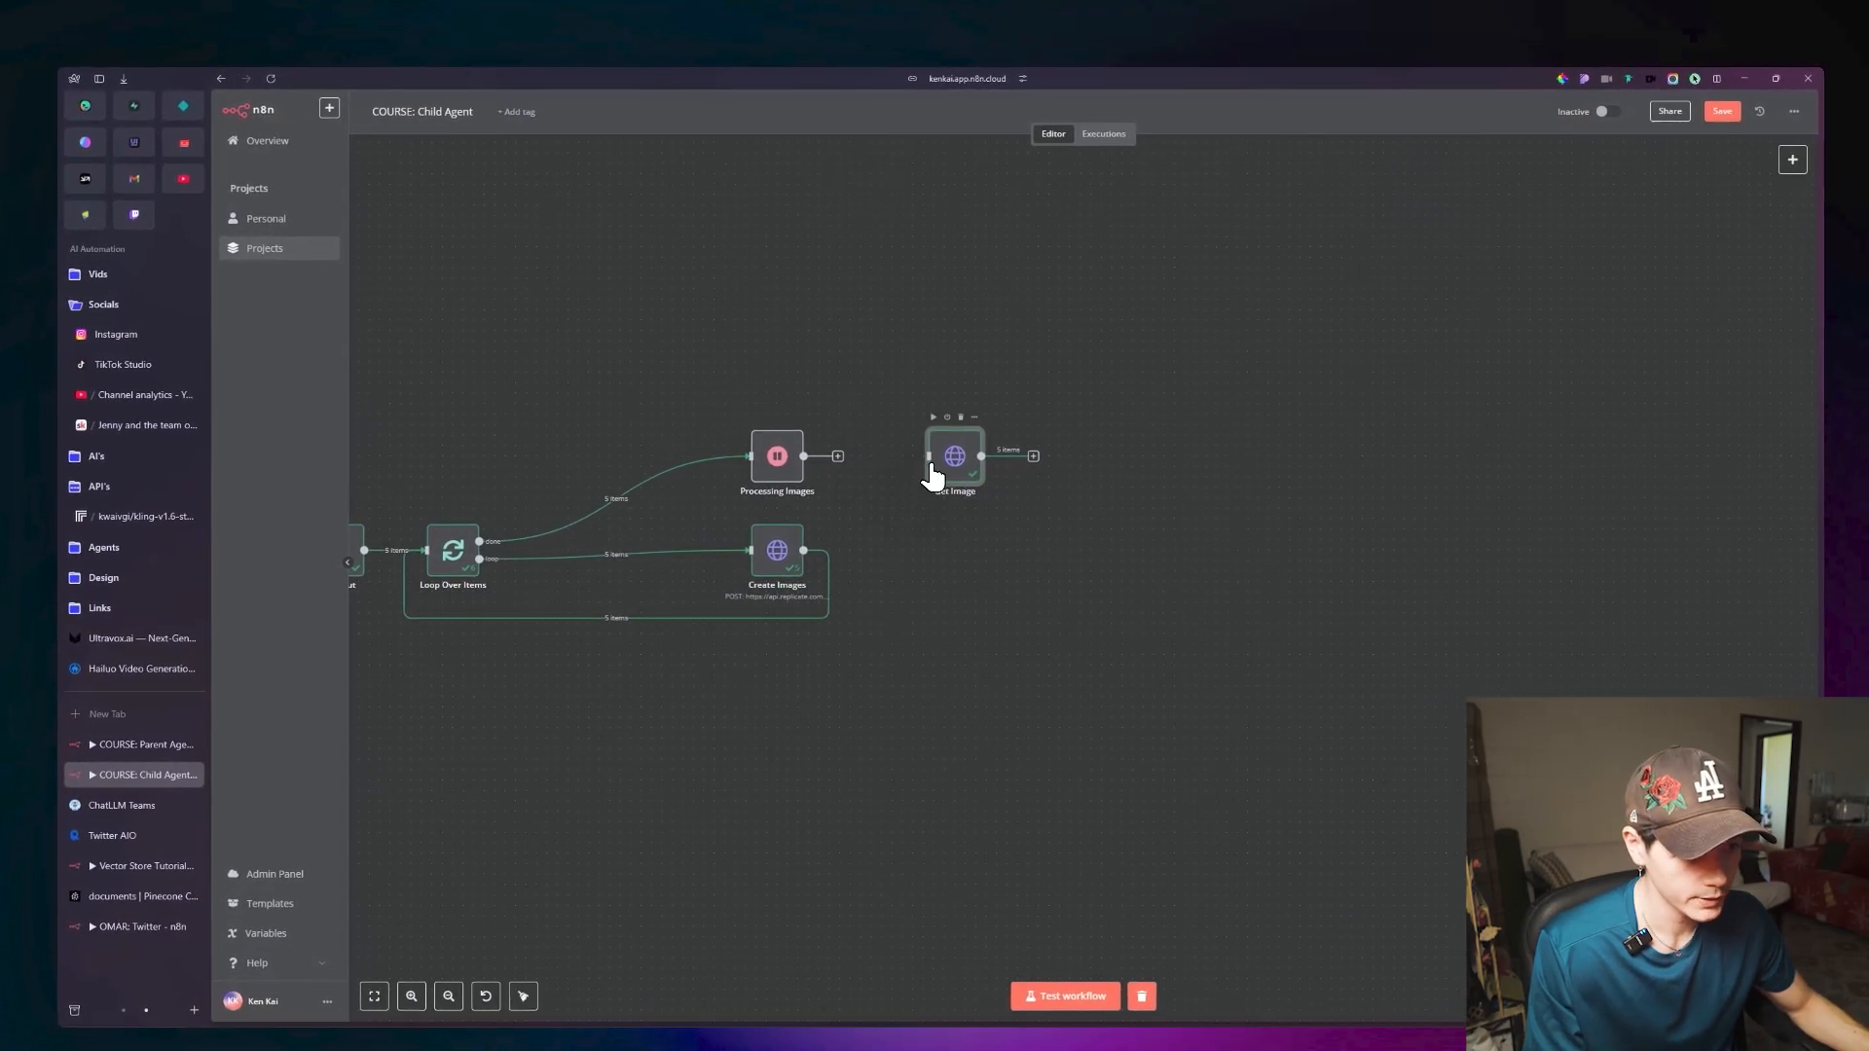
left_click_drag(931, 477, 607, 801)
left_click(838, 455)
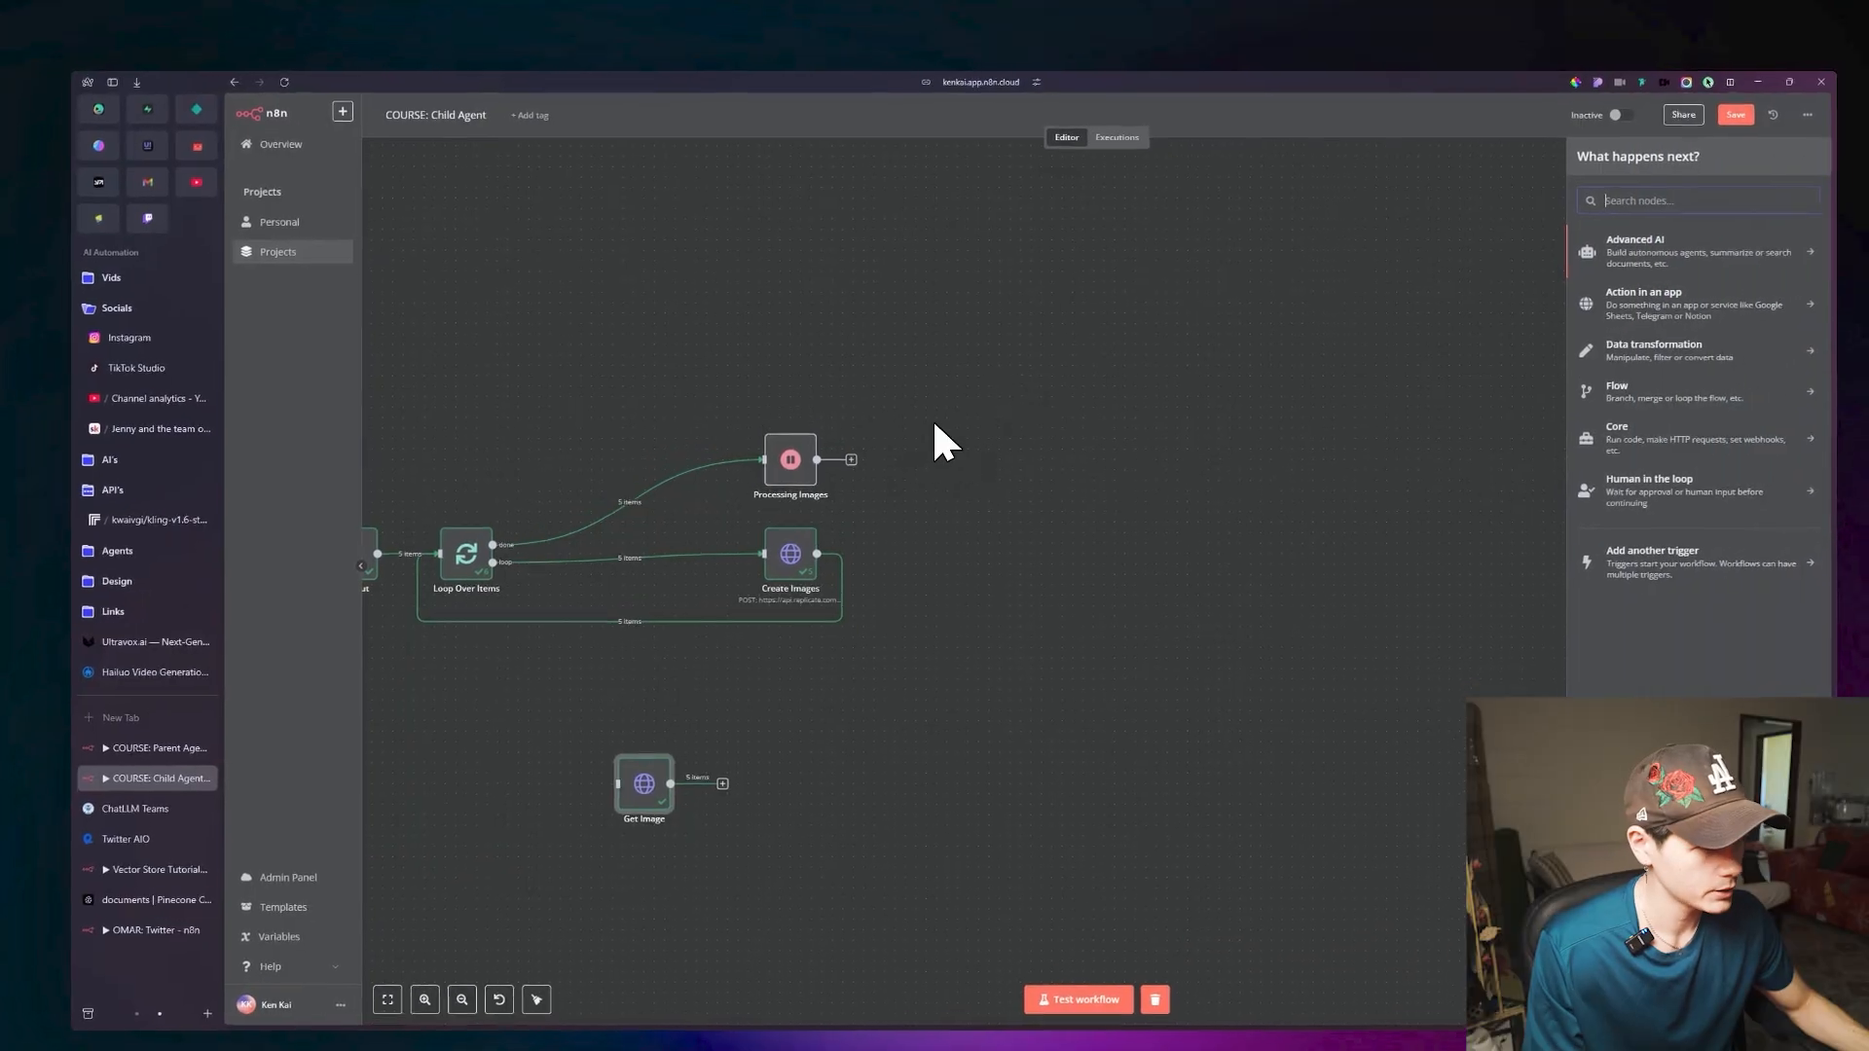
left_click(1673, 436)
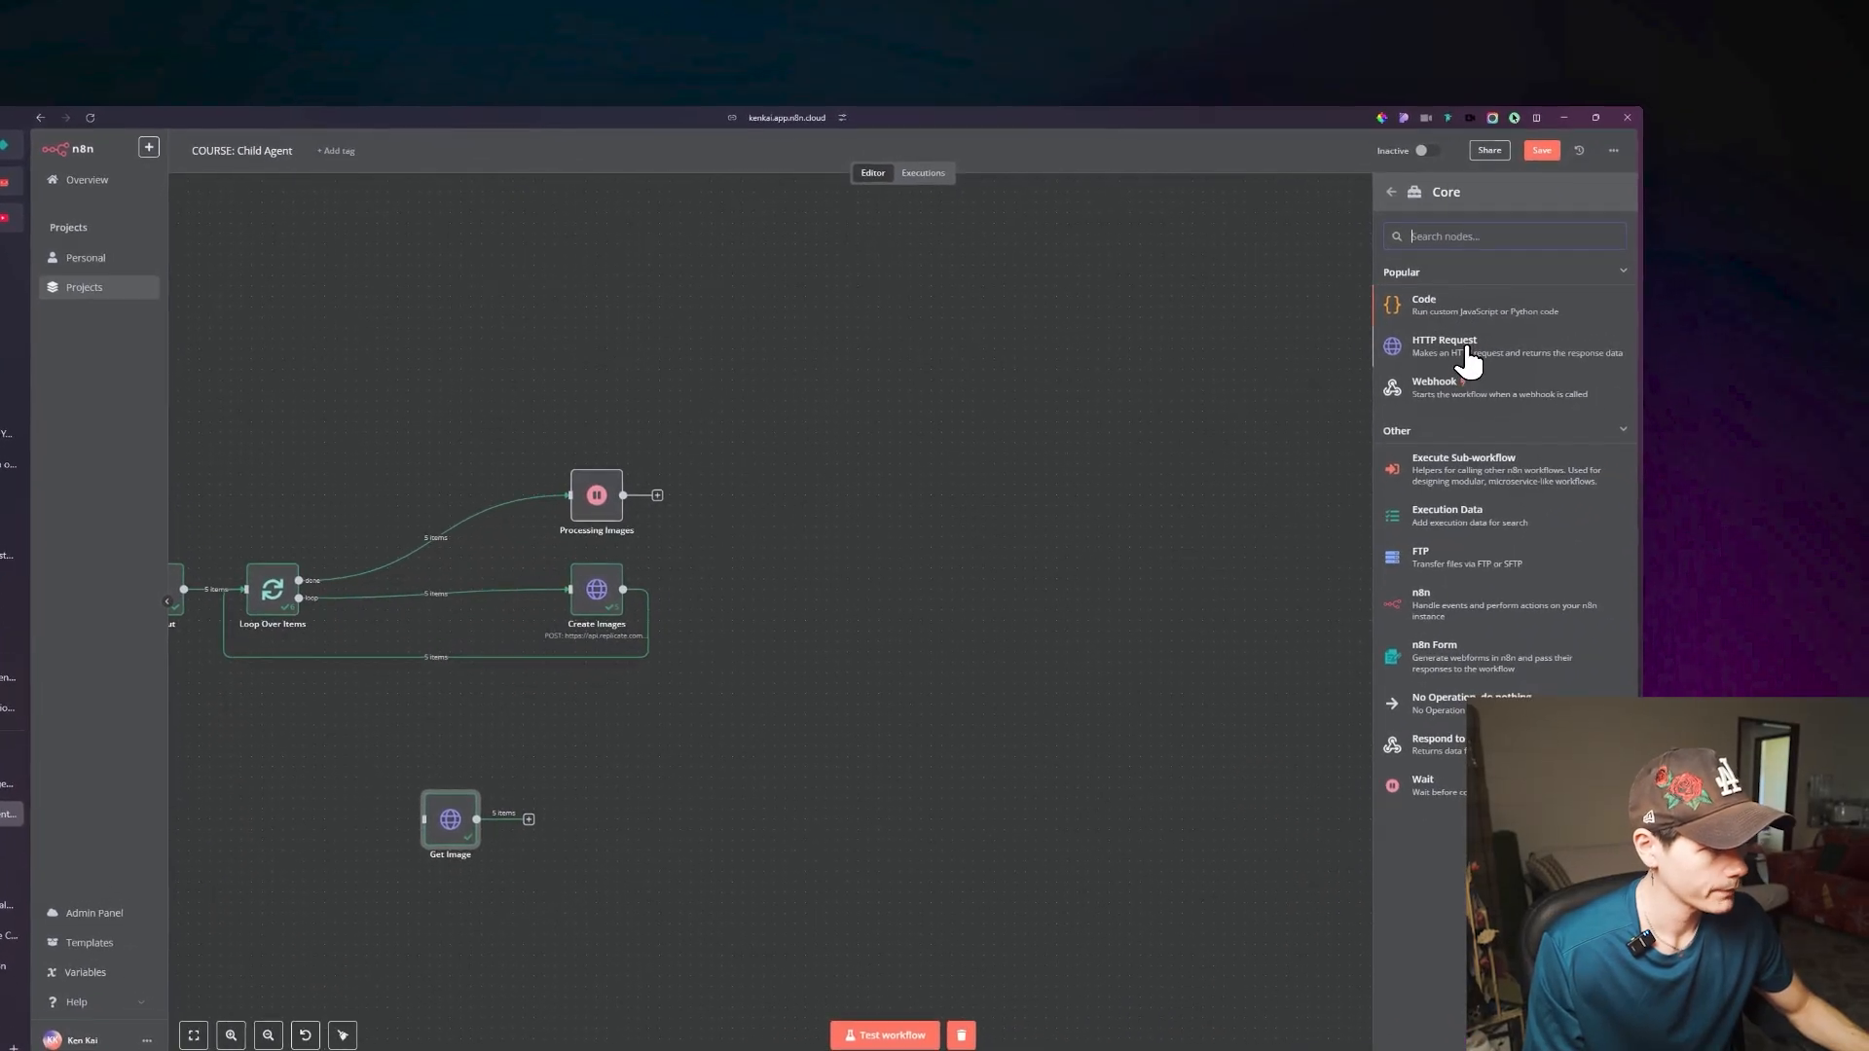
left_click(1467, 363)
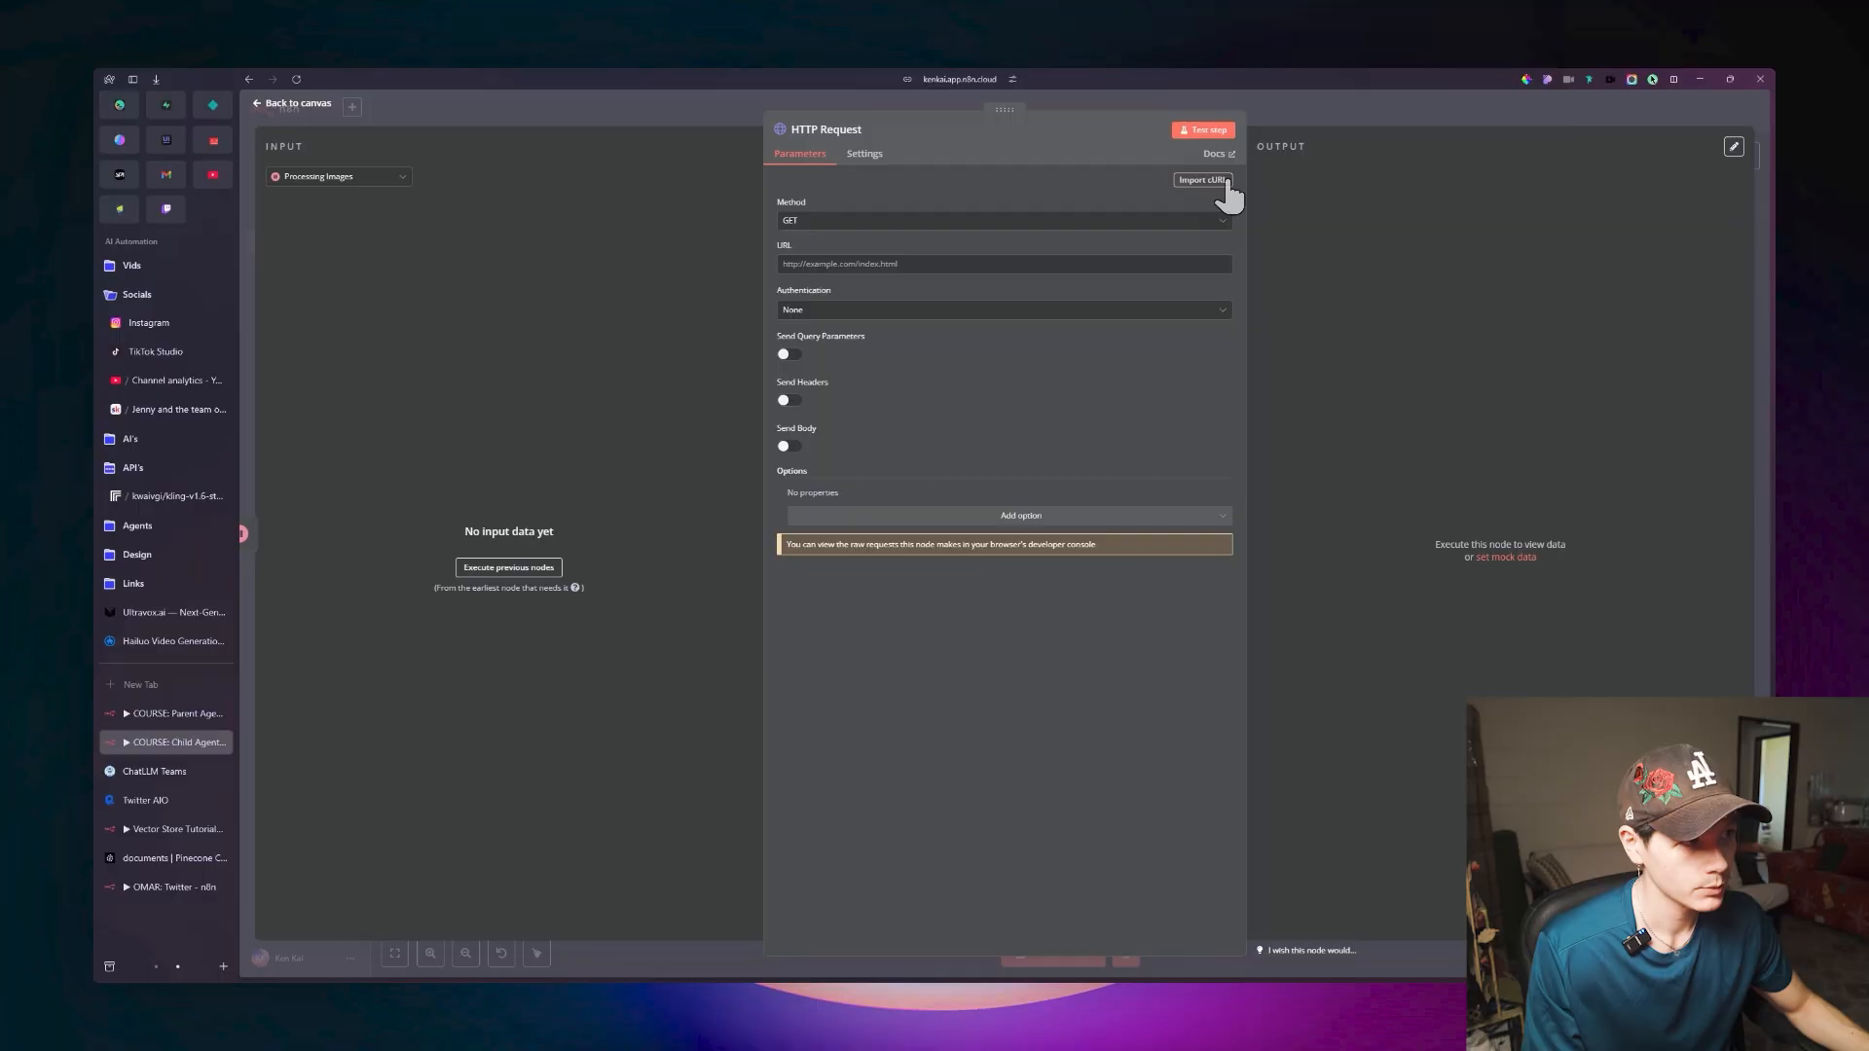
Import the copied kling-v1.6-standard cURL command into the HTTP Request node.
left_click(1225, 188)
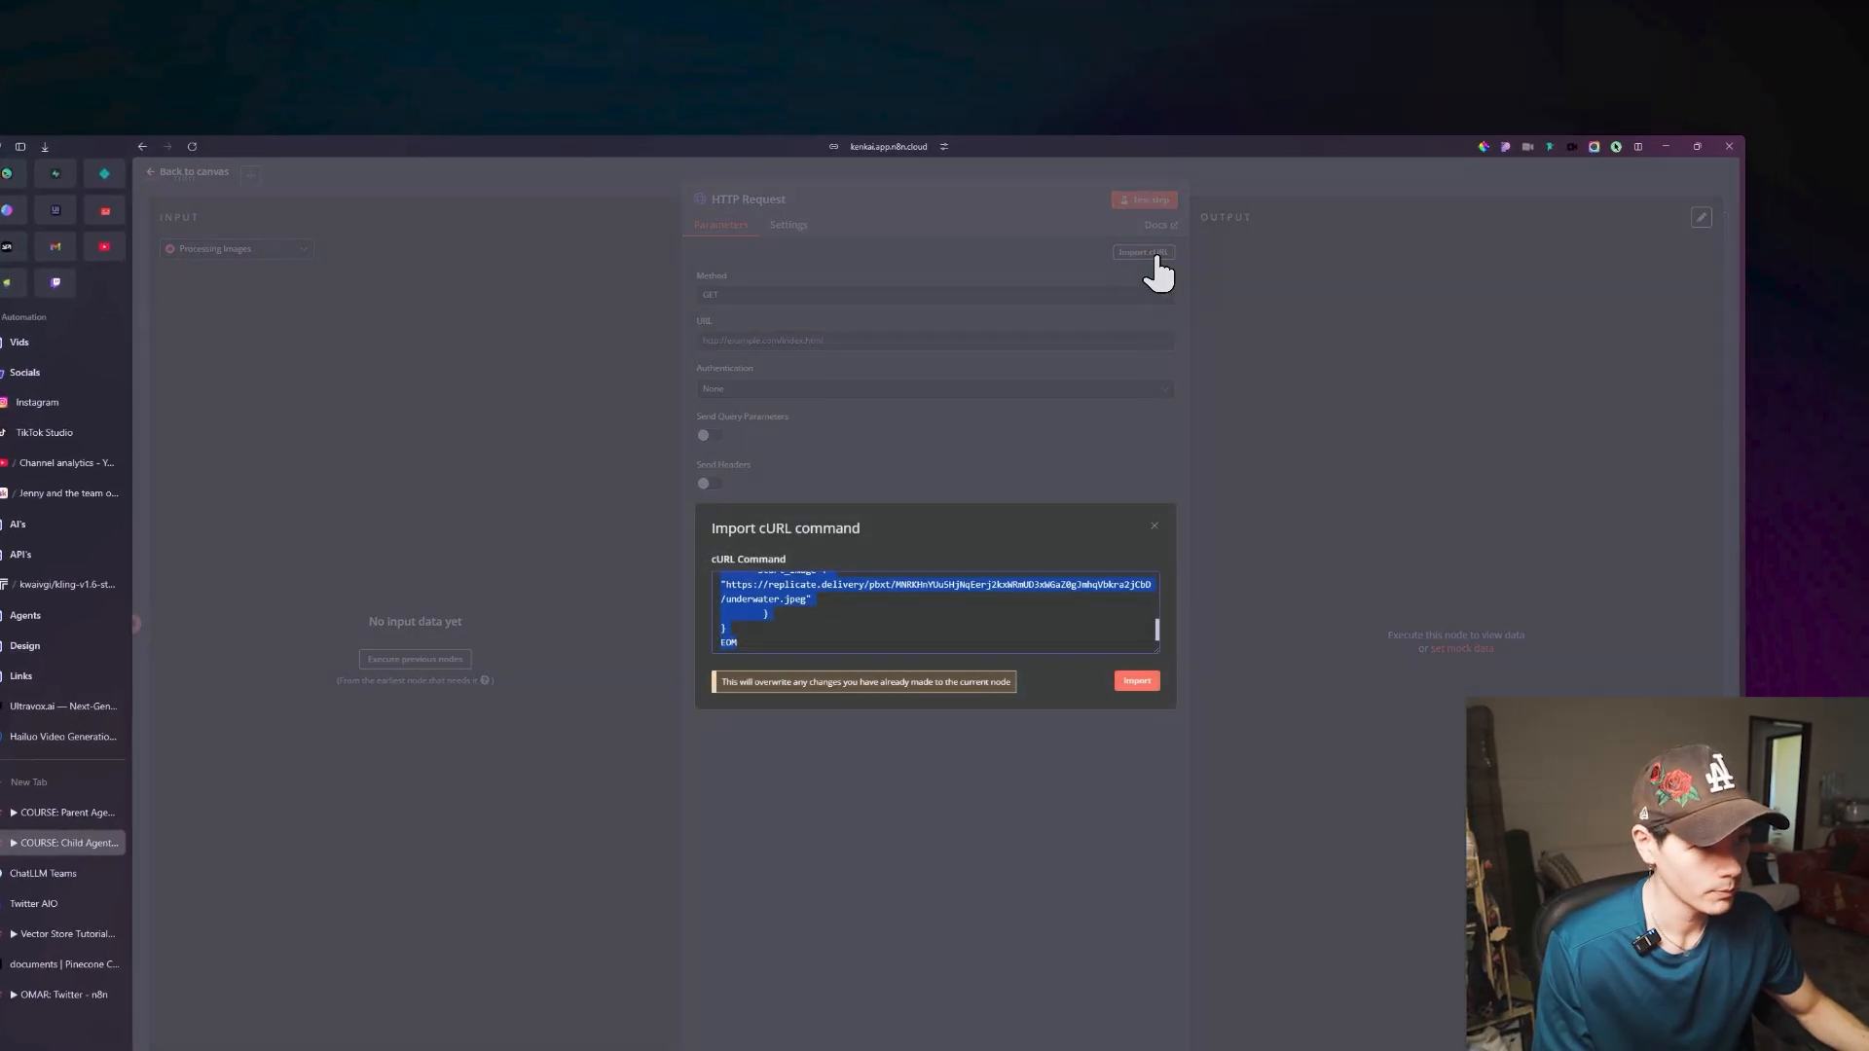
left_click(932, 620)
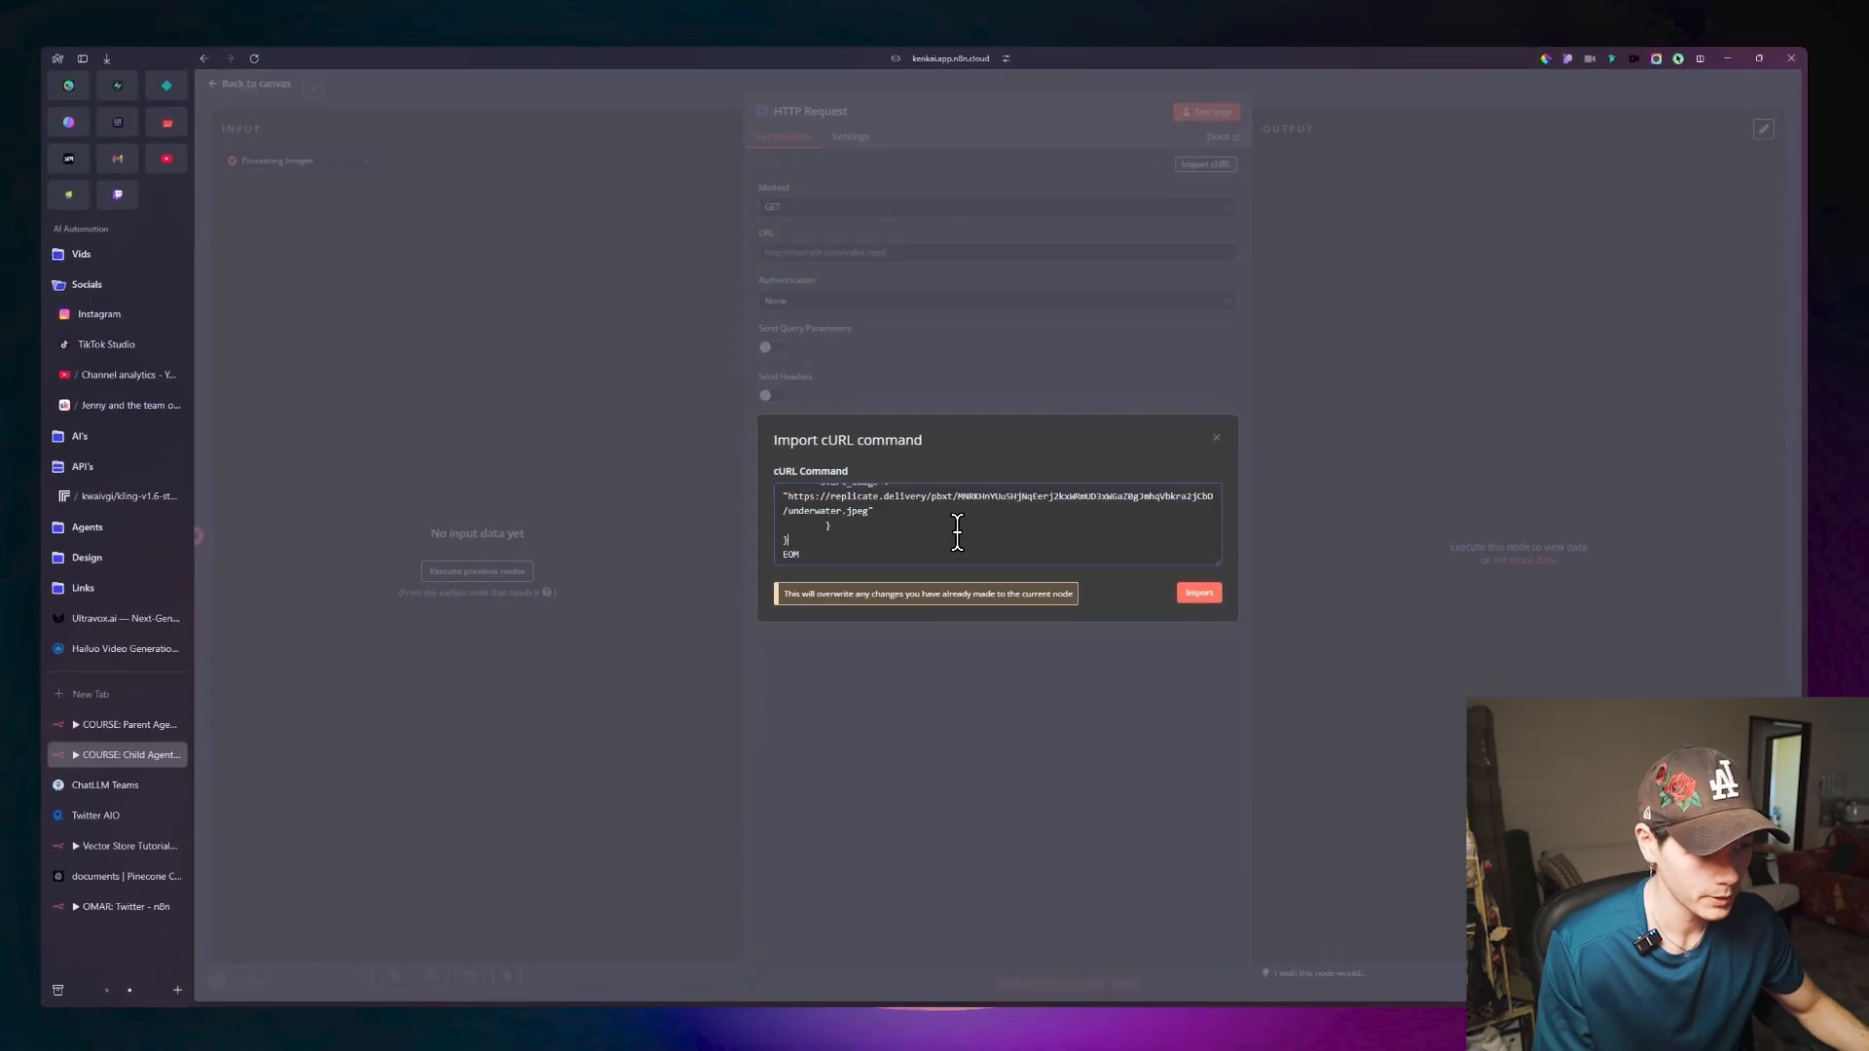
left_click(1166, 590)
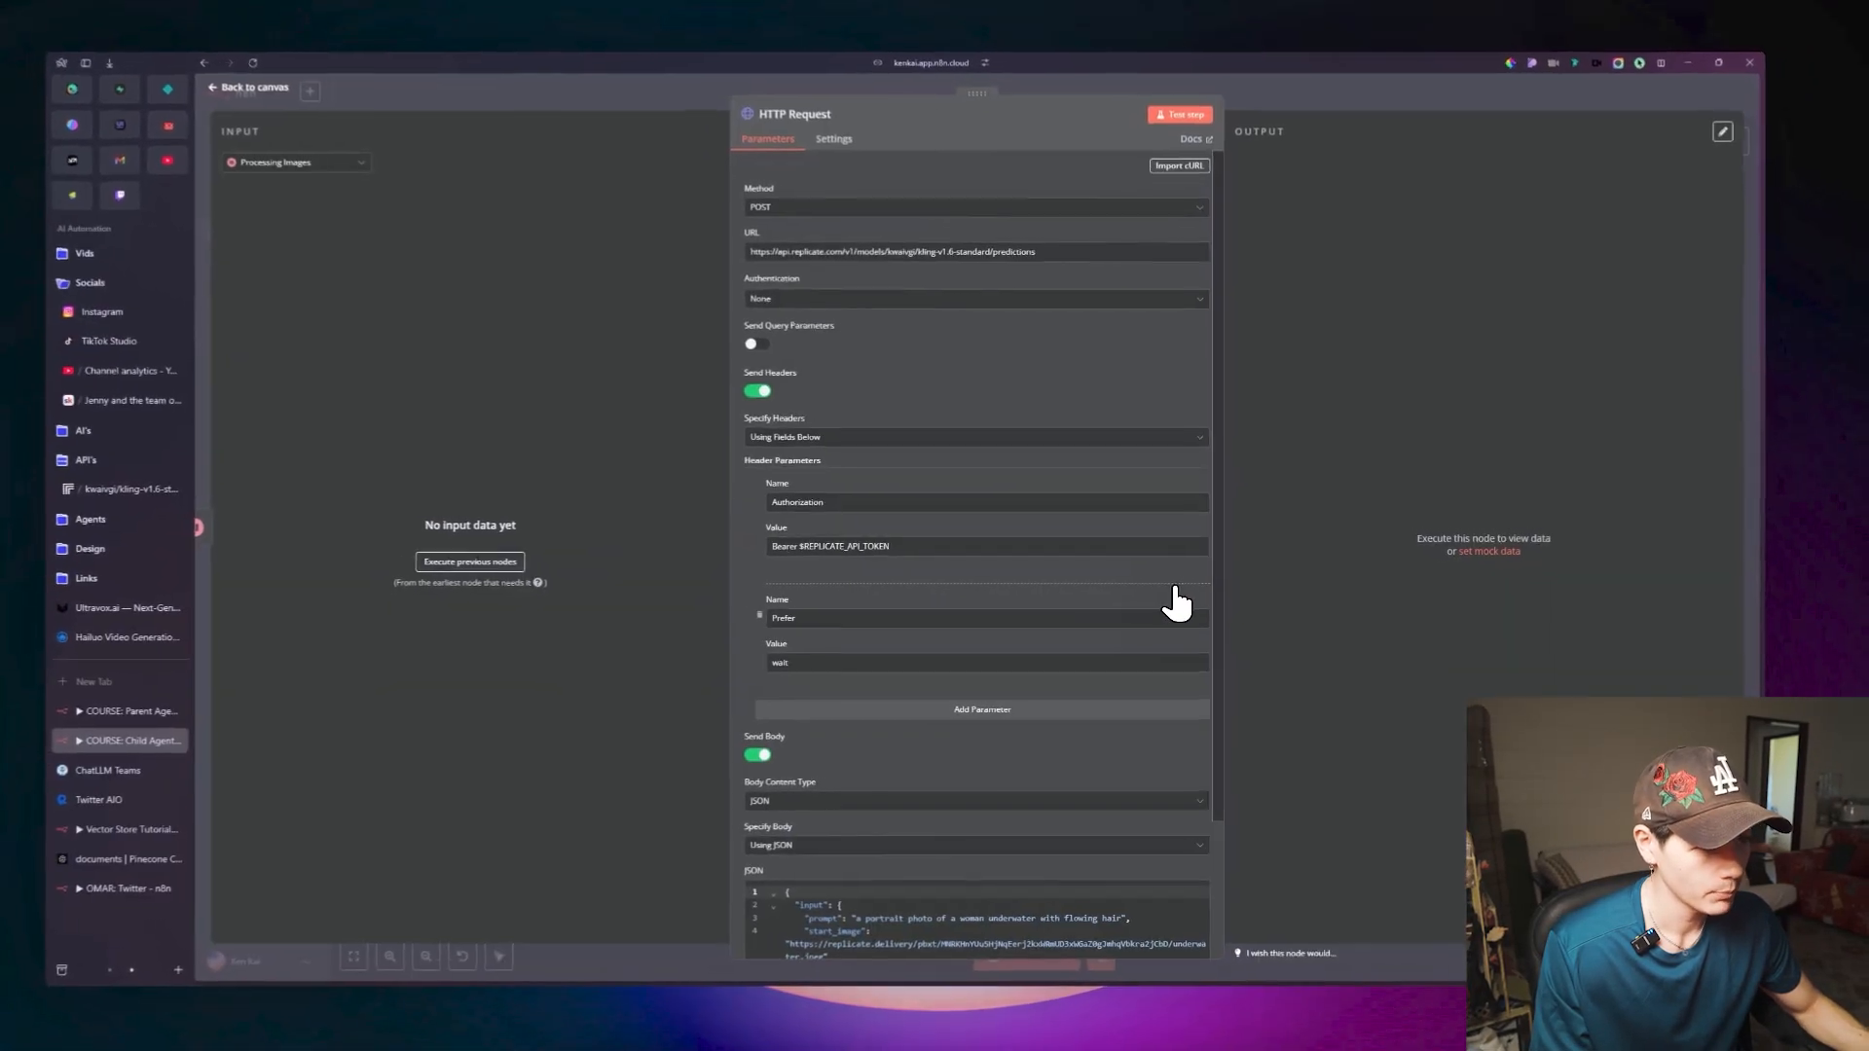
Copy the API token from Replicate's kling-v1.6-standard page and paste it after Bearer in the node's Authorization header, replacing the placeholder.
scroll(985, 381, "down", 5)
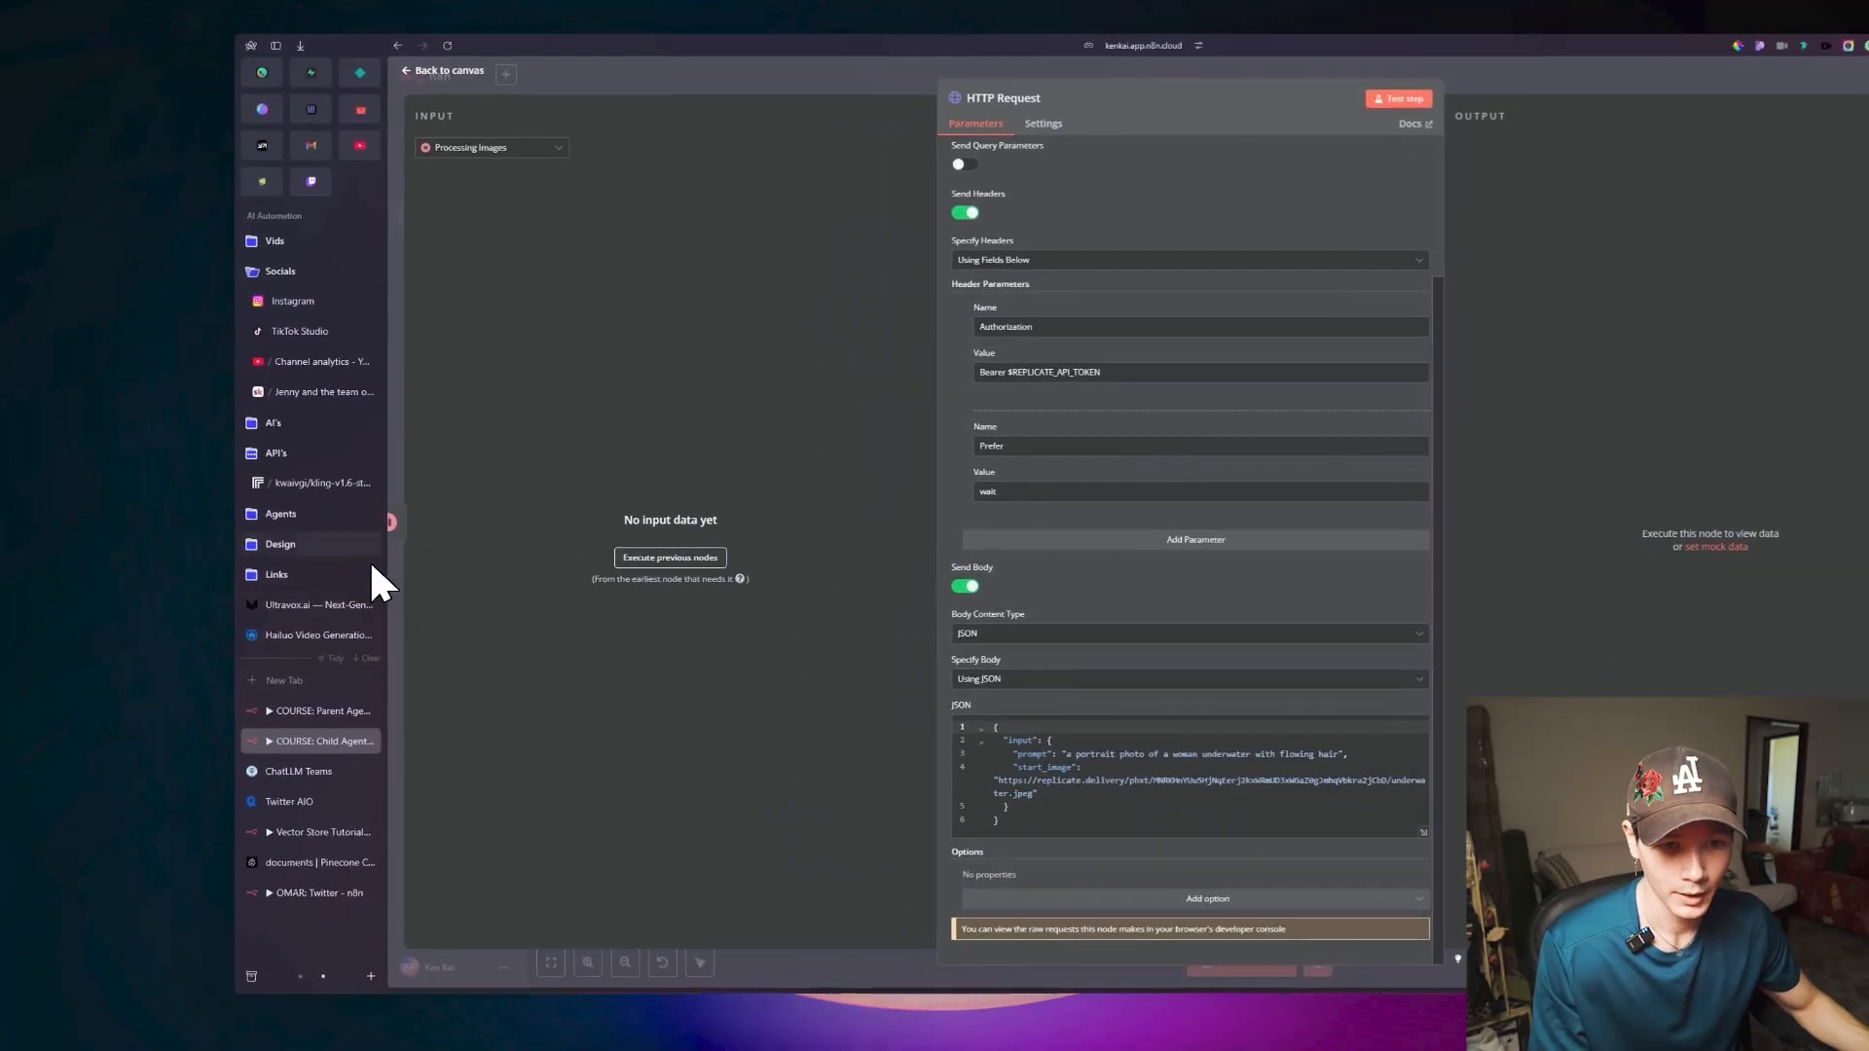
left_click(176, 497)
left_click(1345, 456)
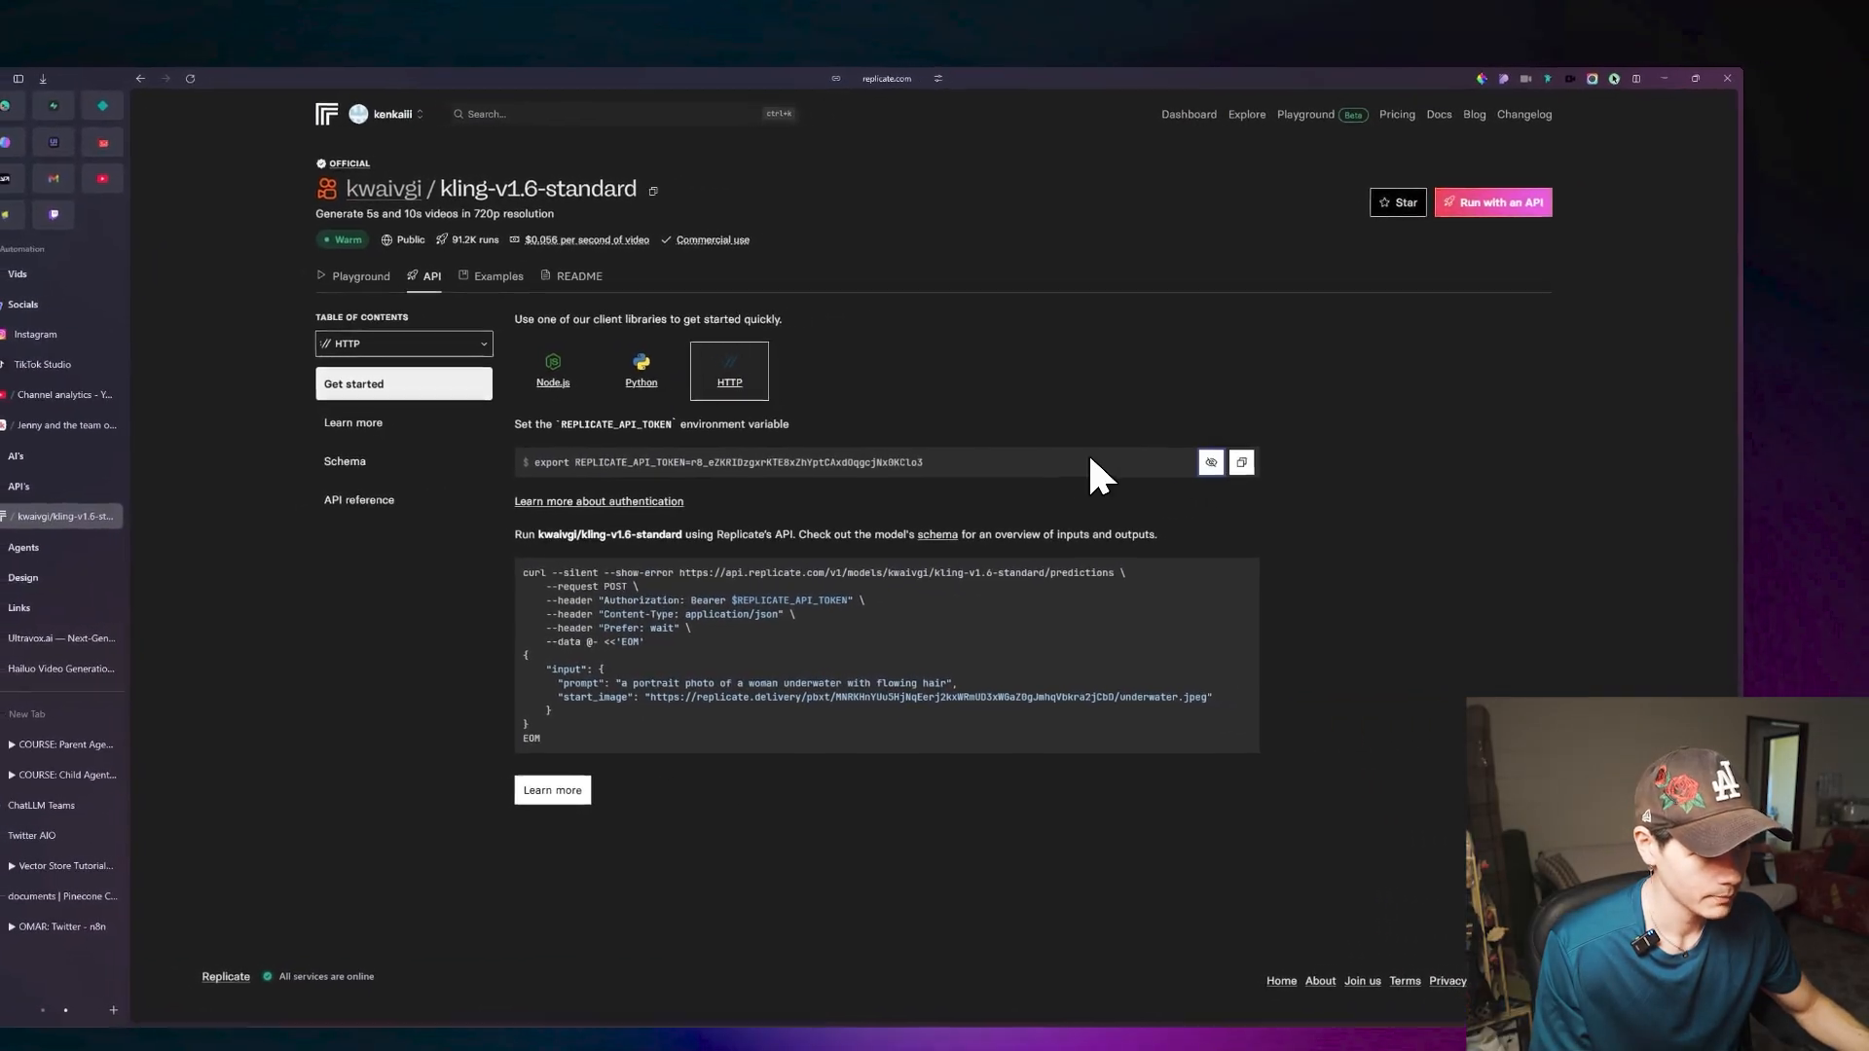
left_click_drag(1061, 455, 789, 465)
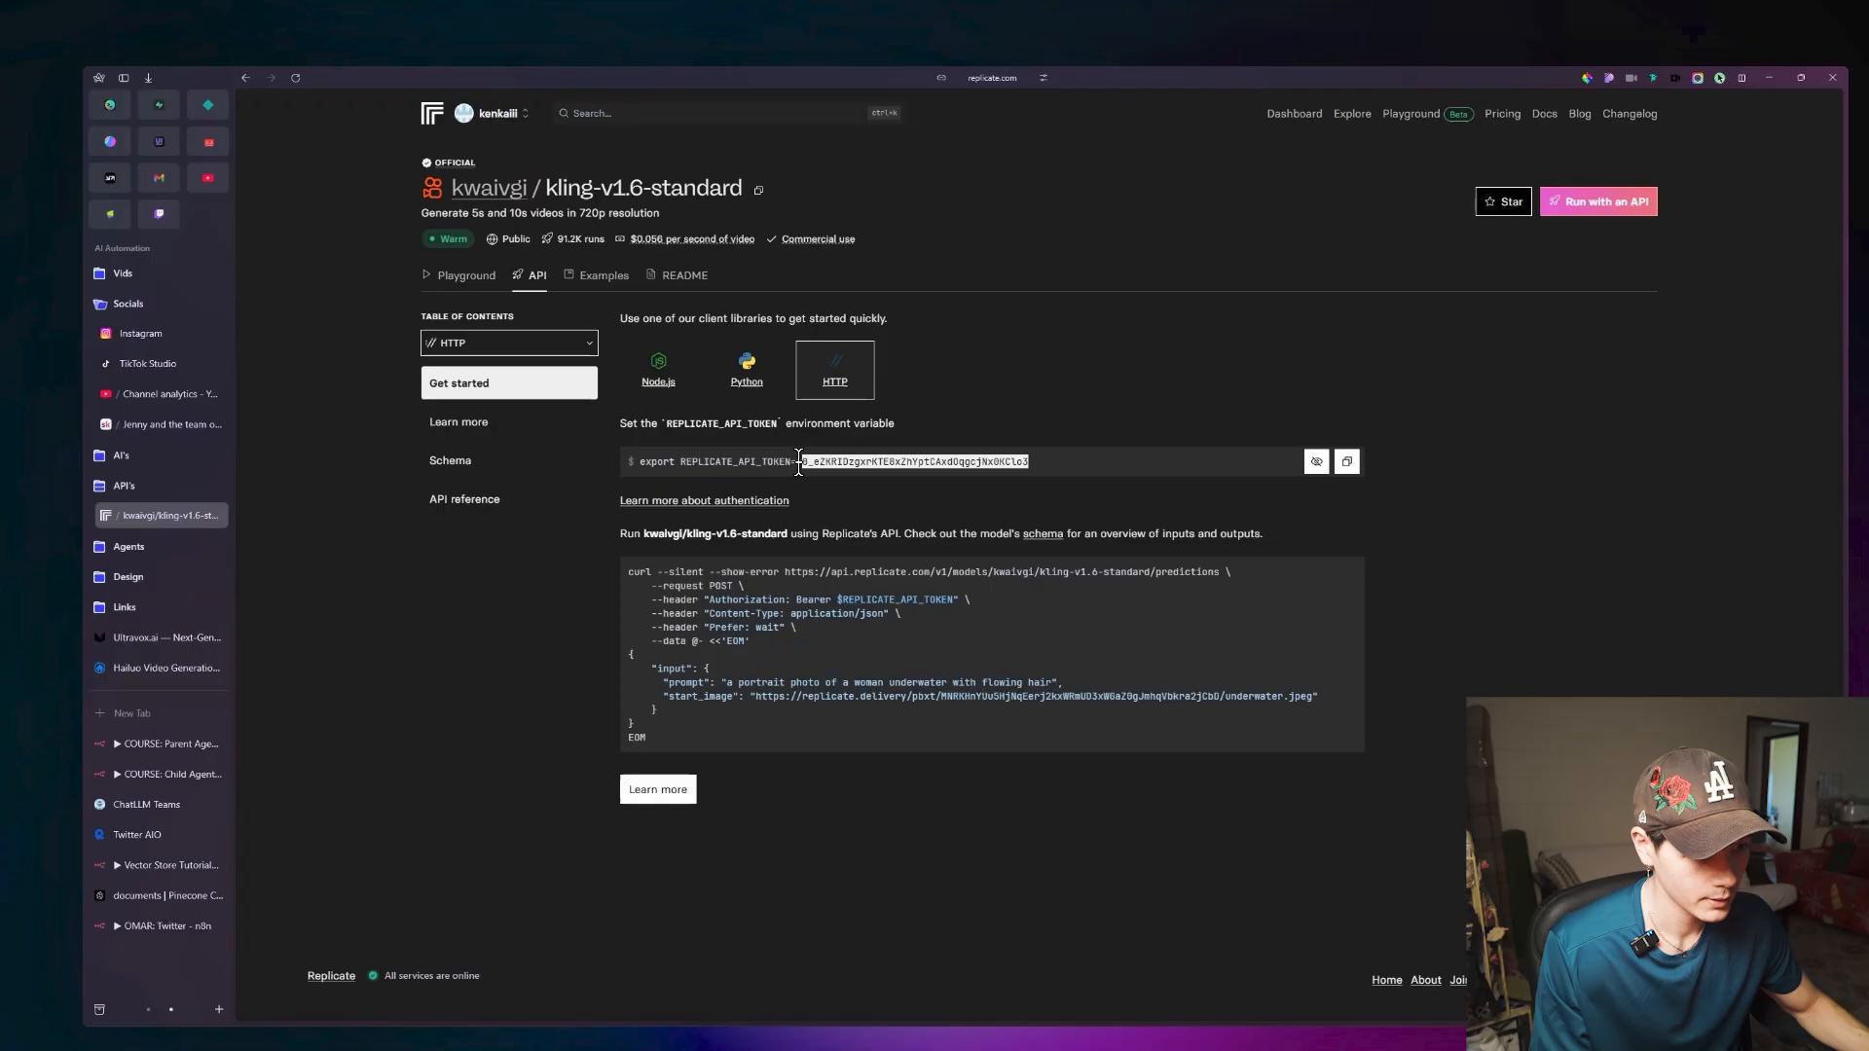
key("ctrl+Tab")
left_click_drag(931, 420, 854, 420)
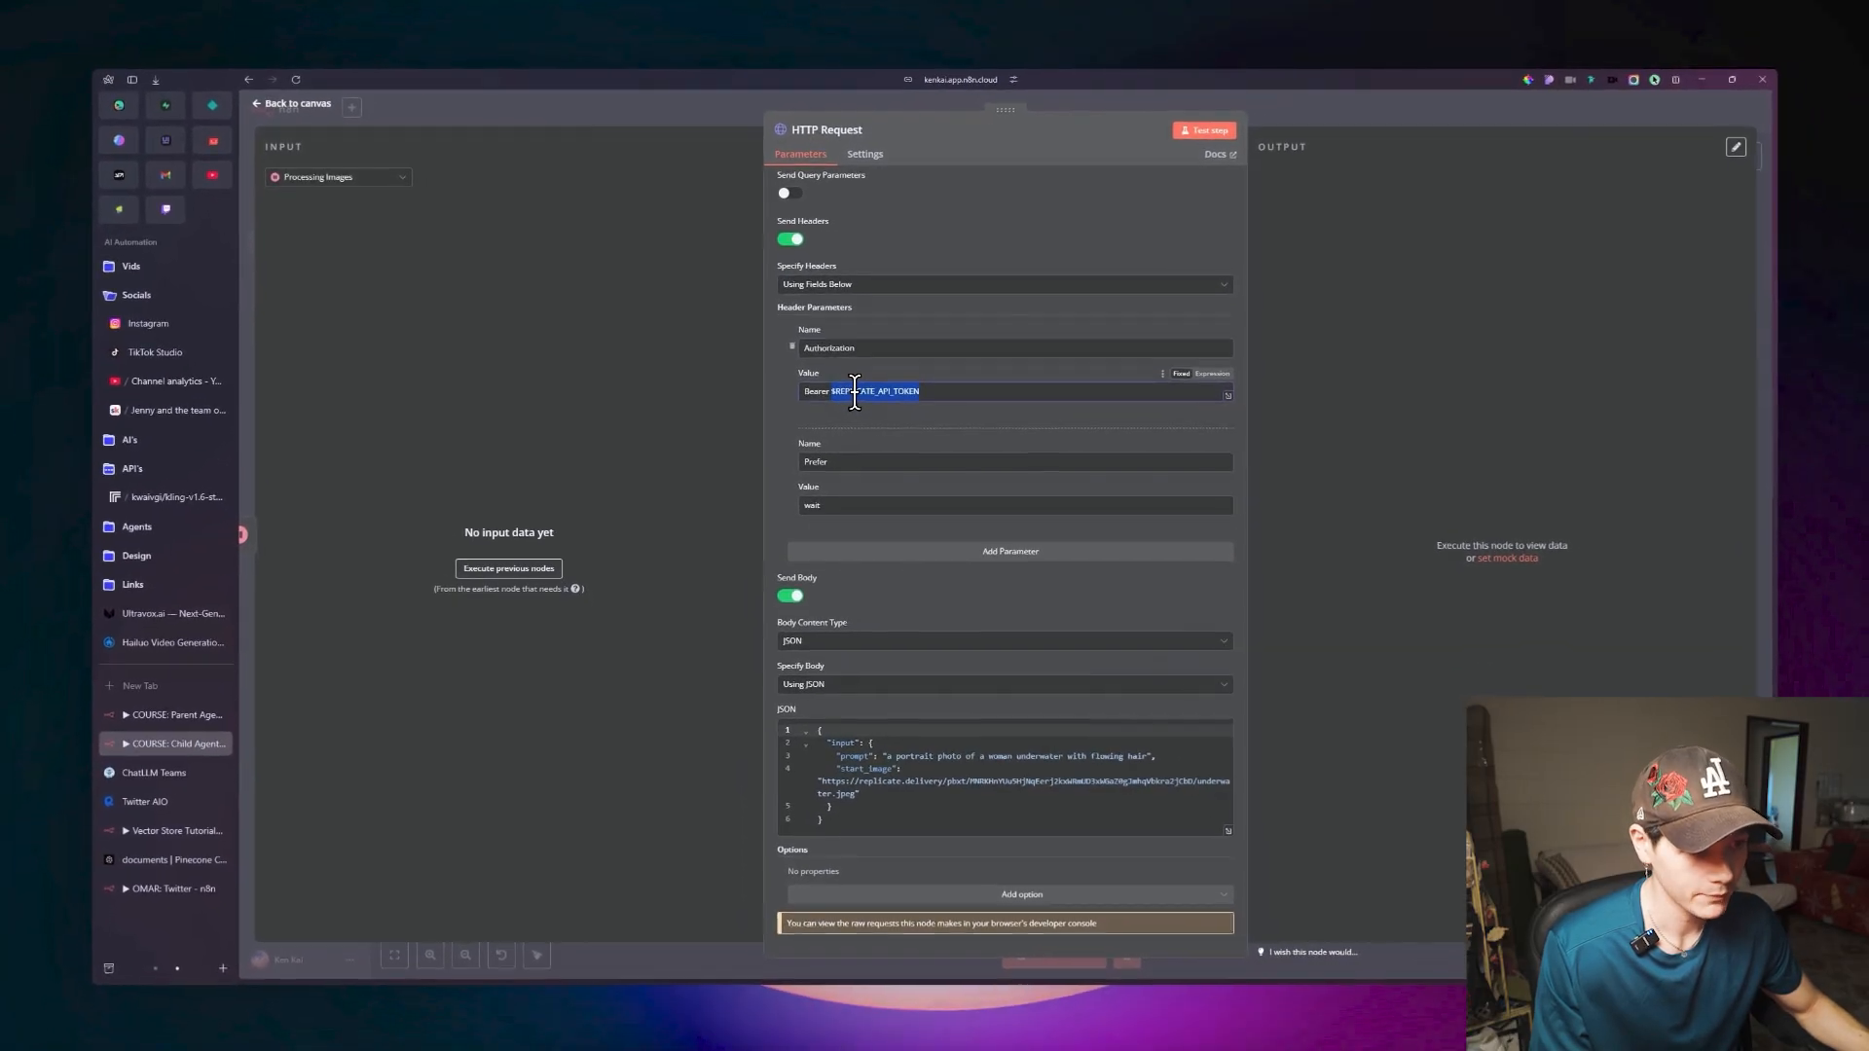
scroll(1034, 430, "up", 3)
scroll(1018, 439, "down", 3)
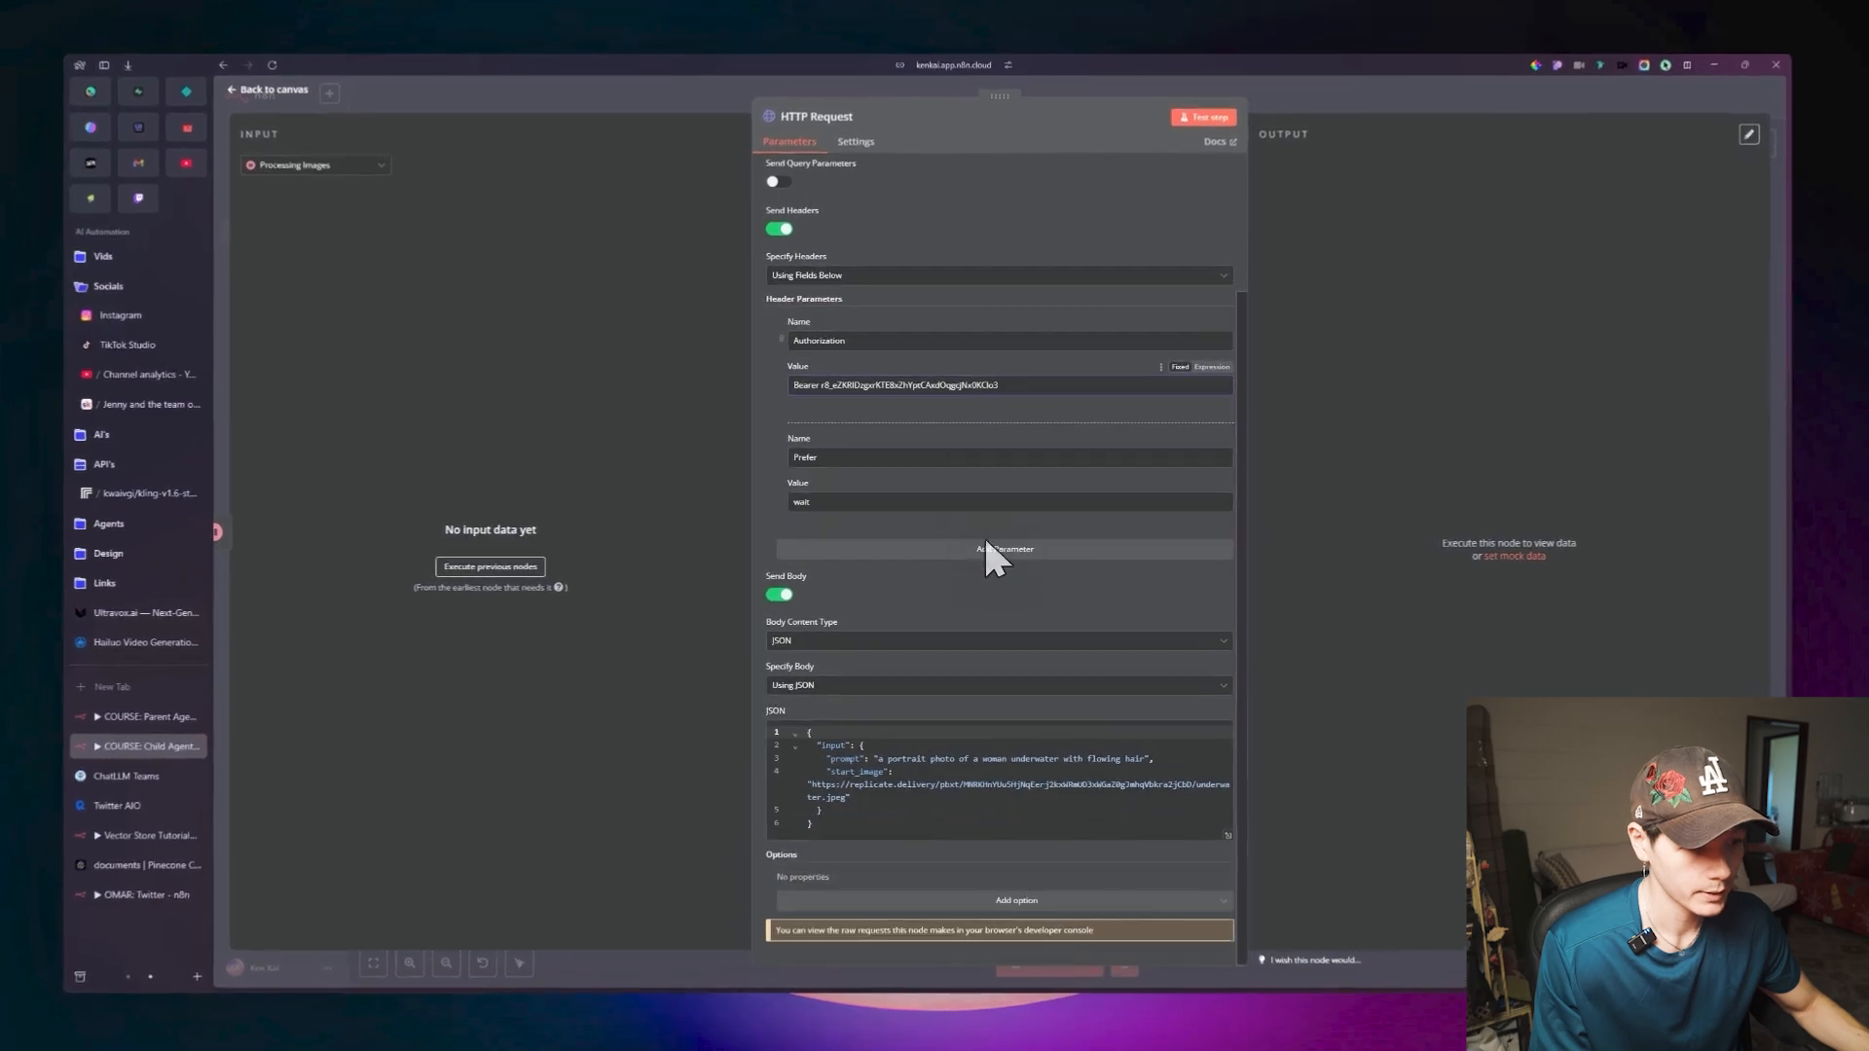
key("Escape")
Rename the HTTP Request node after Processing Images to Create Videos and return to the canvas.
left_click_drag(909, 468, 949, 469)
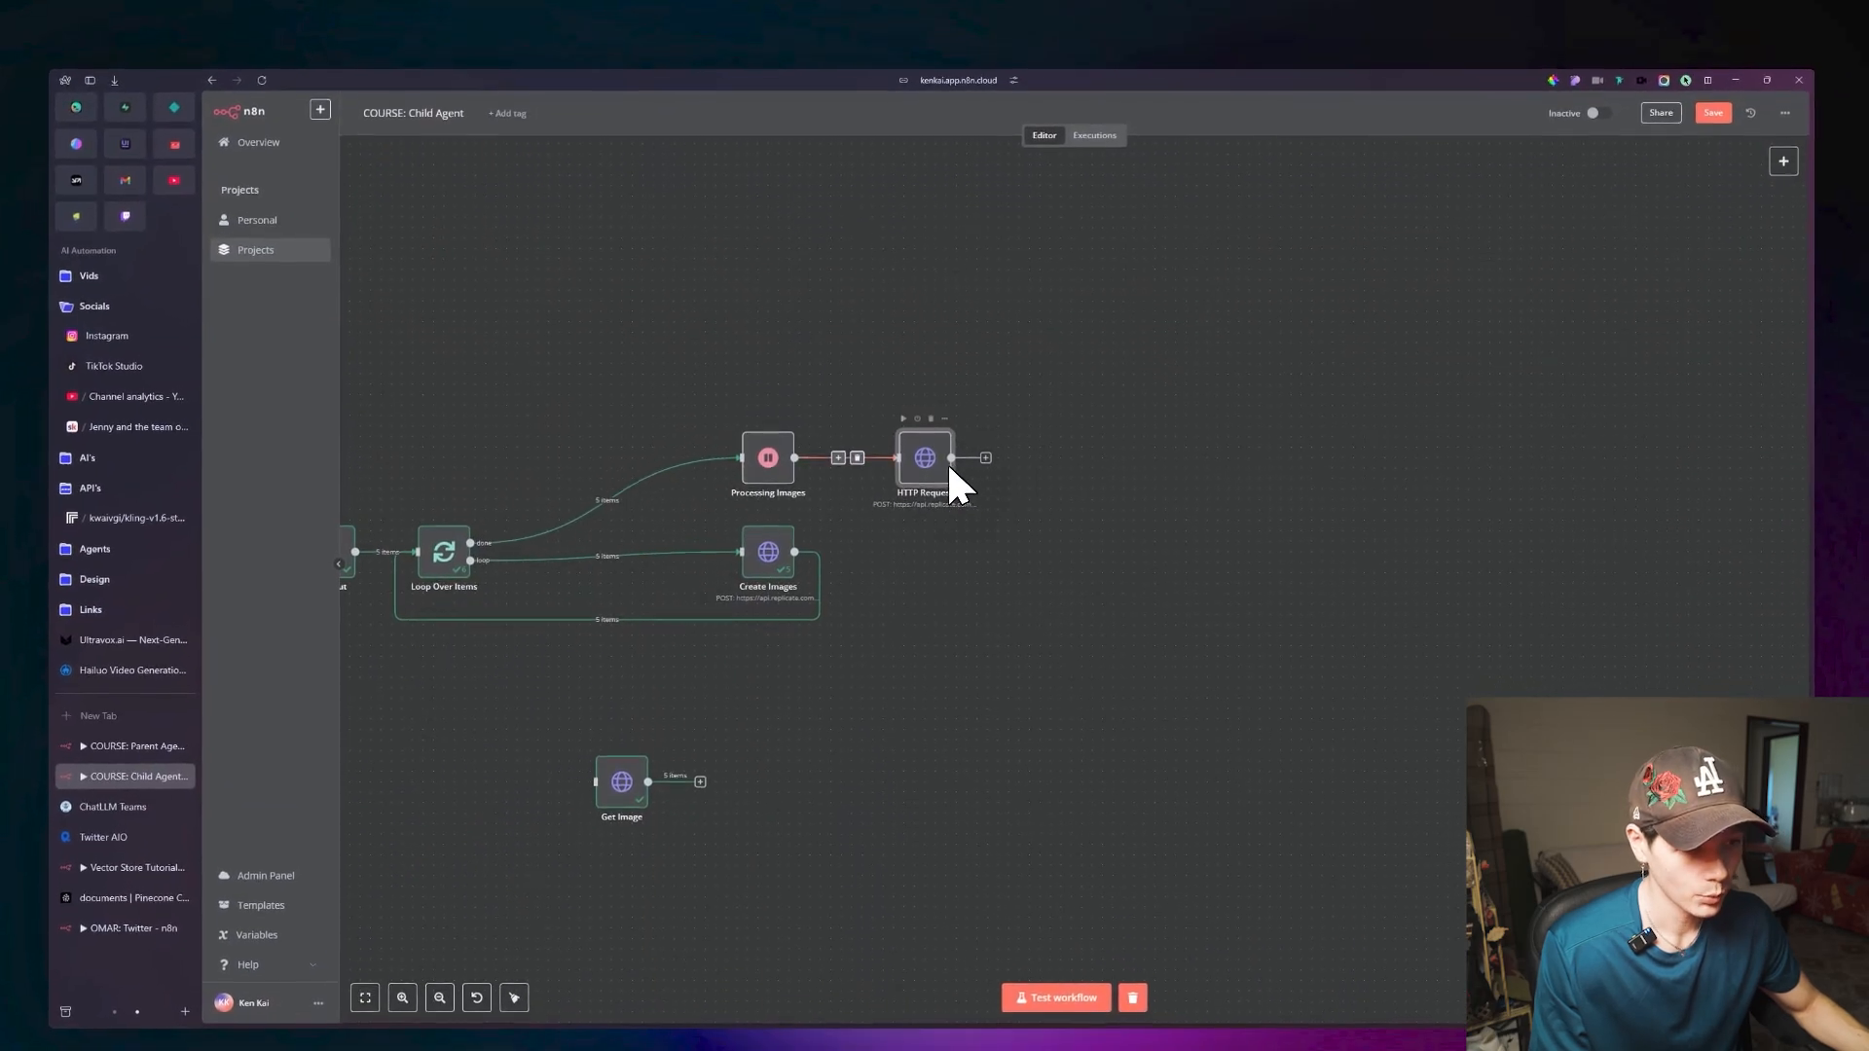
double_click(935, 474)
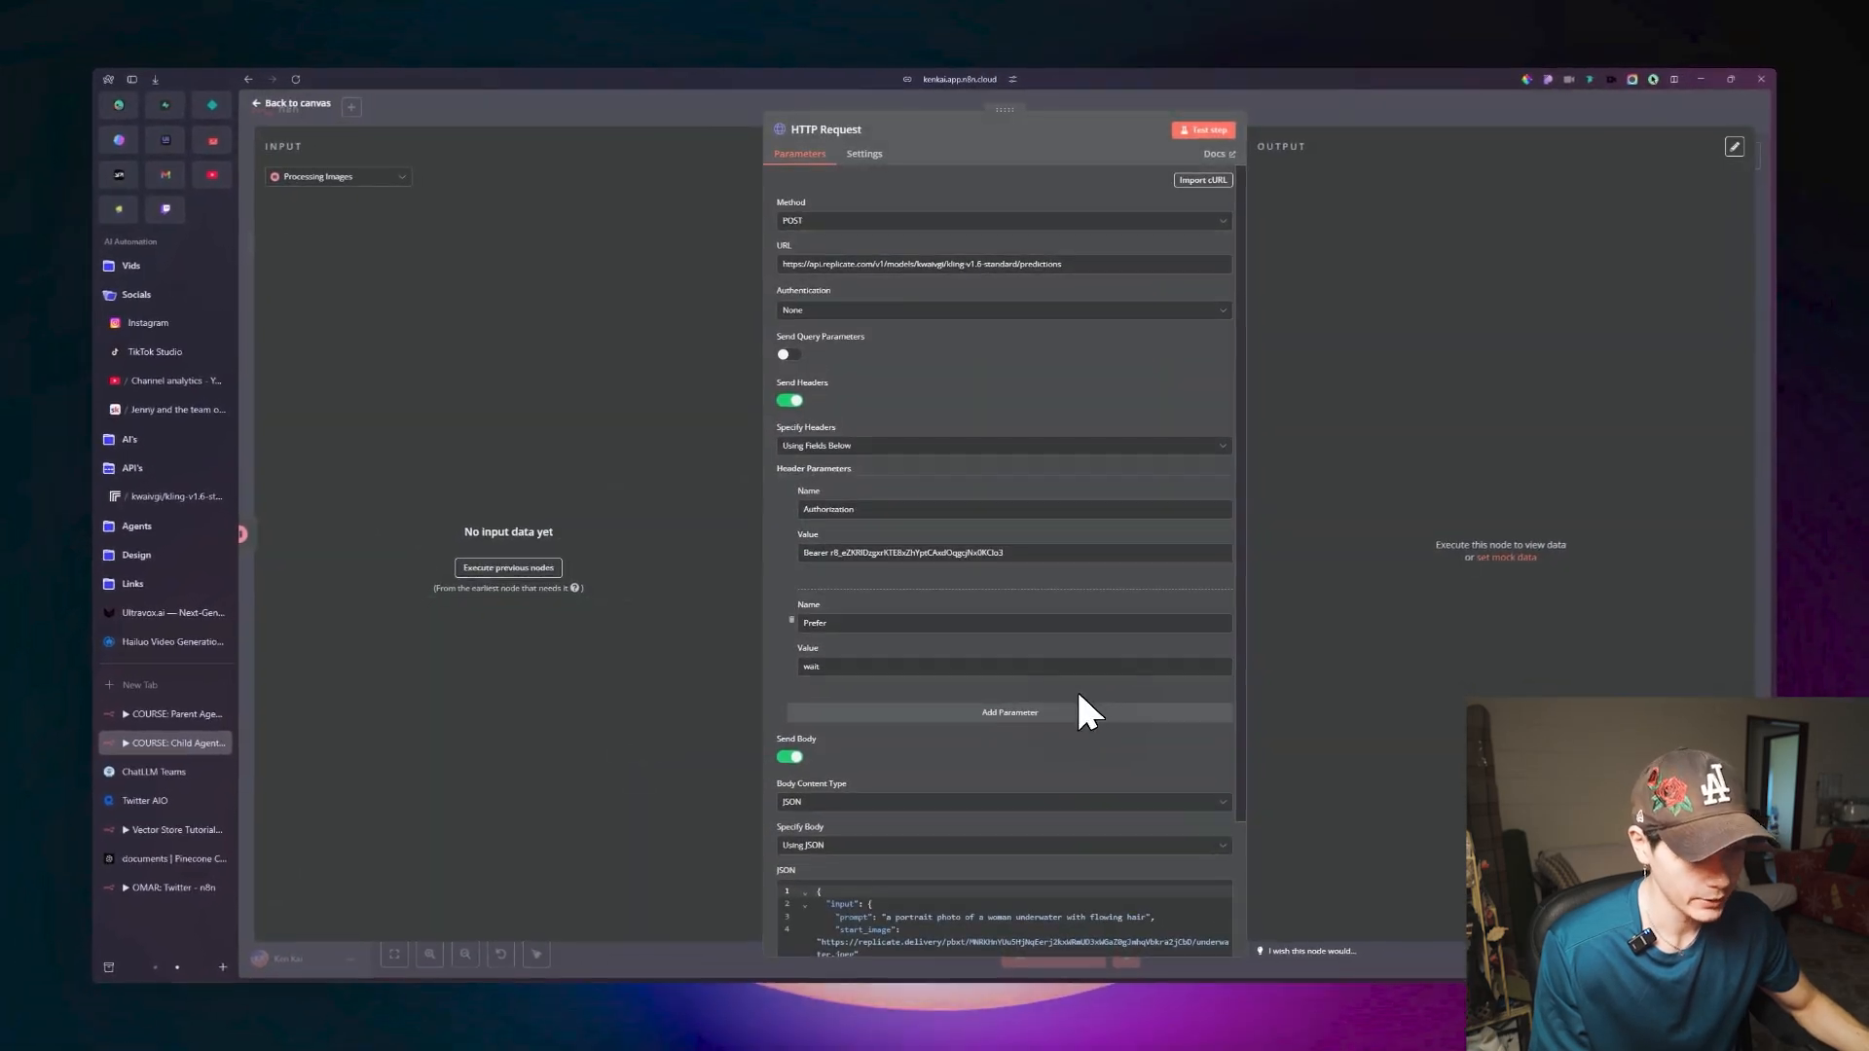
scroll(1072, 693, "down", 2)
scroll(1071, 681, "up", 2)
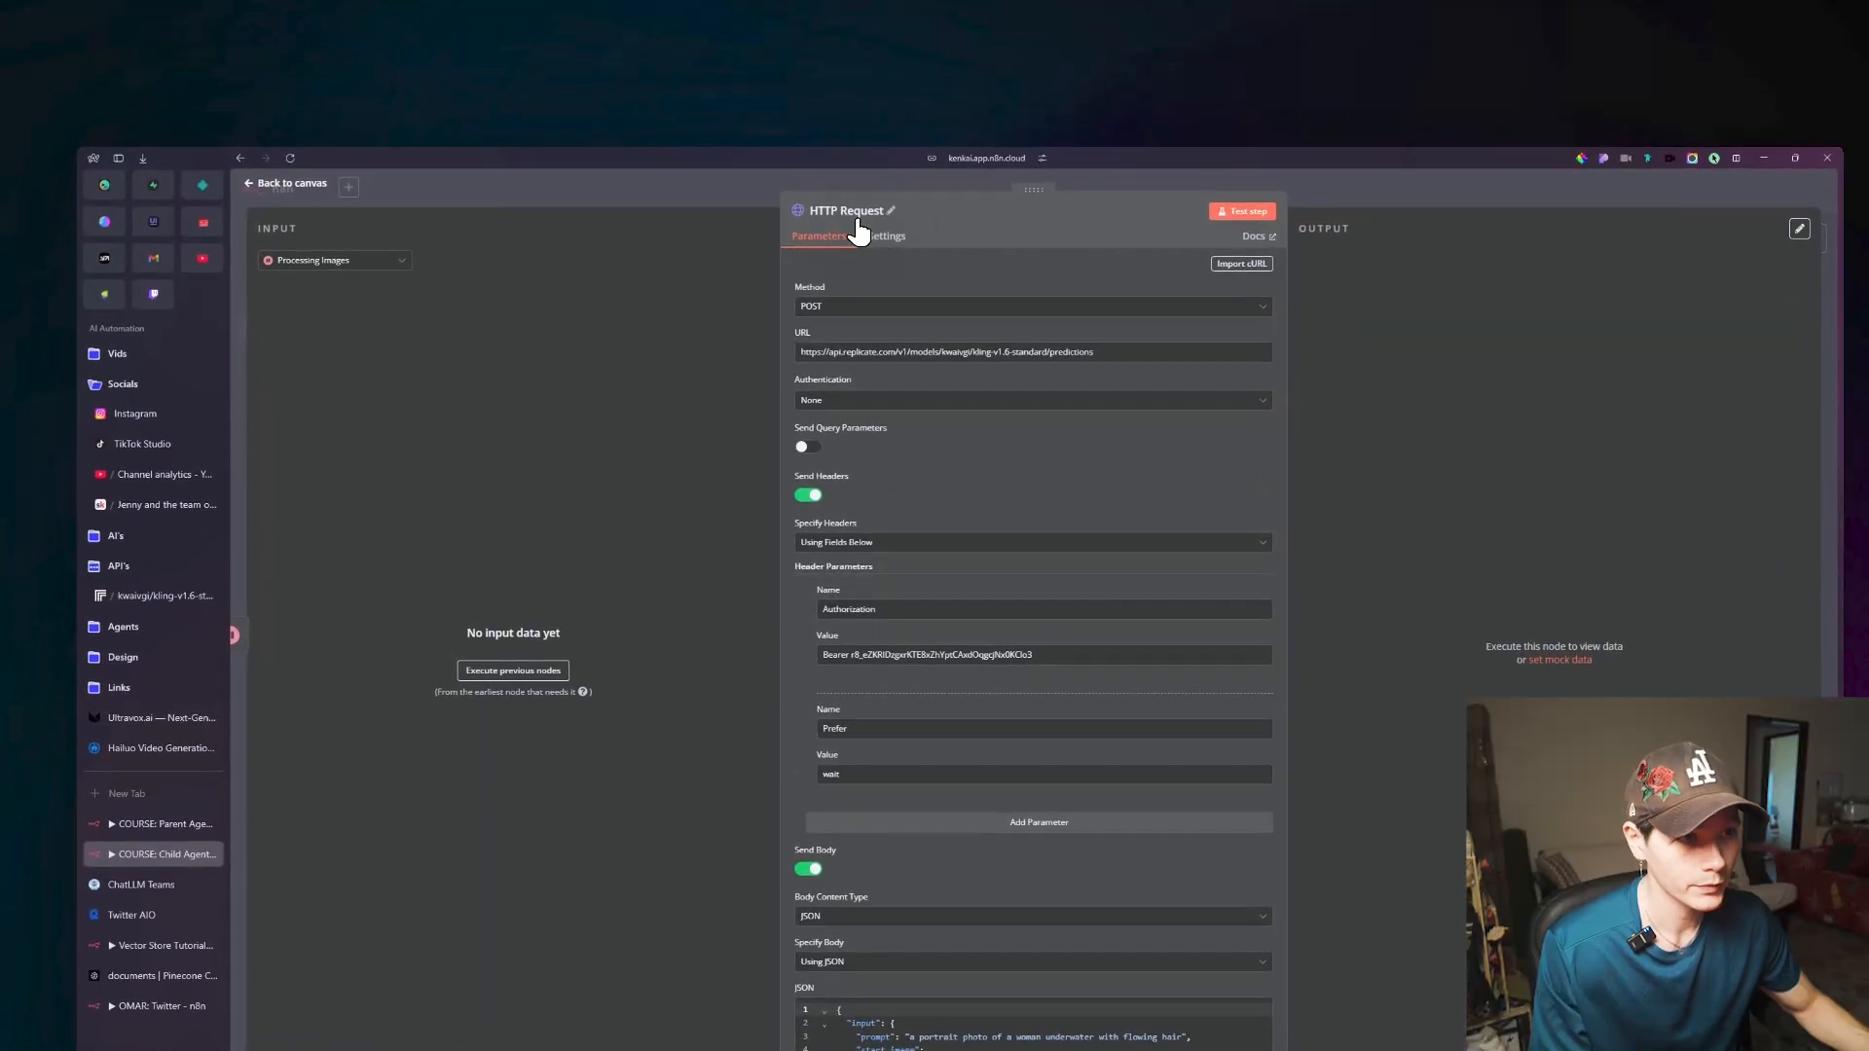
left_click(848, 135)
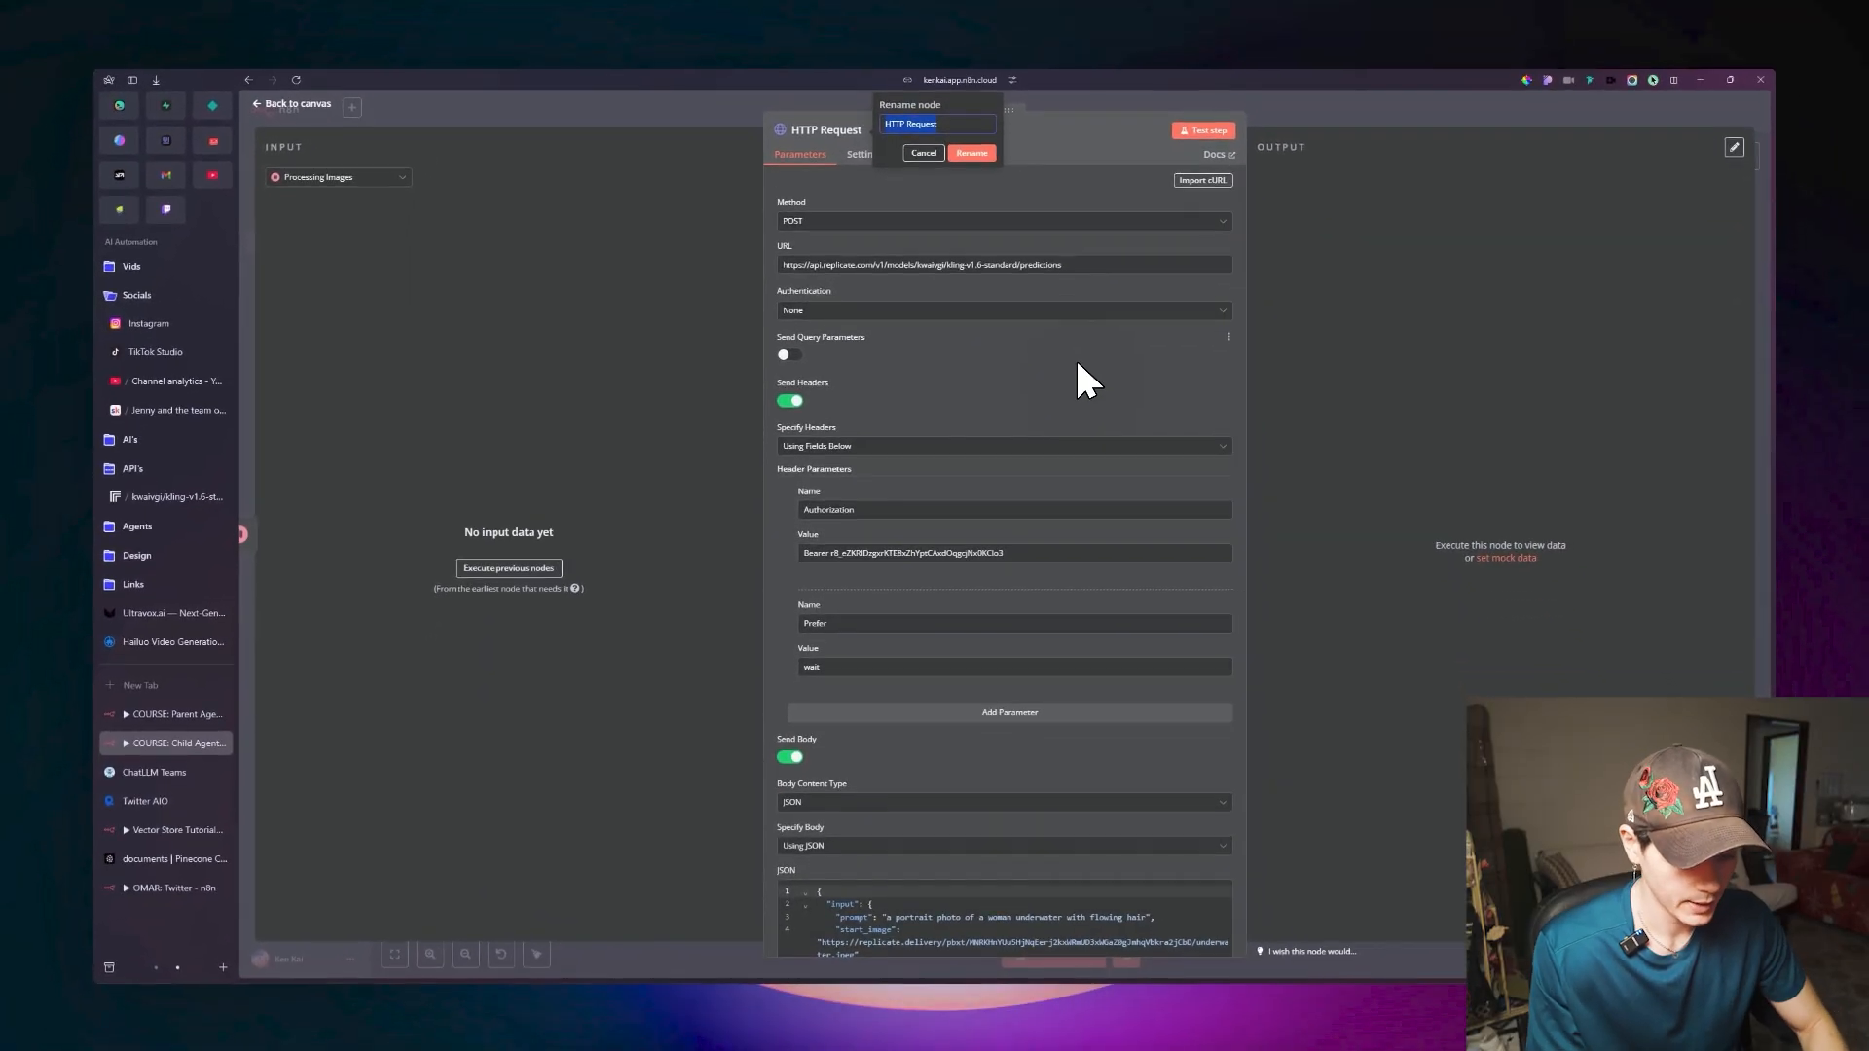
type("Create Videos")
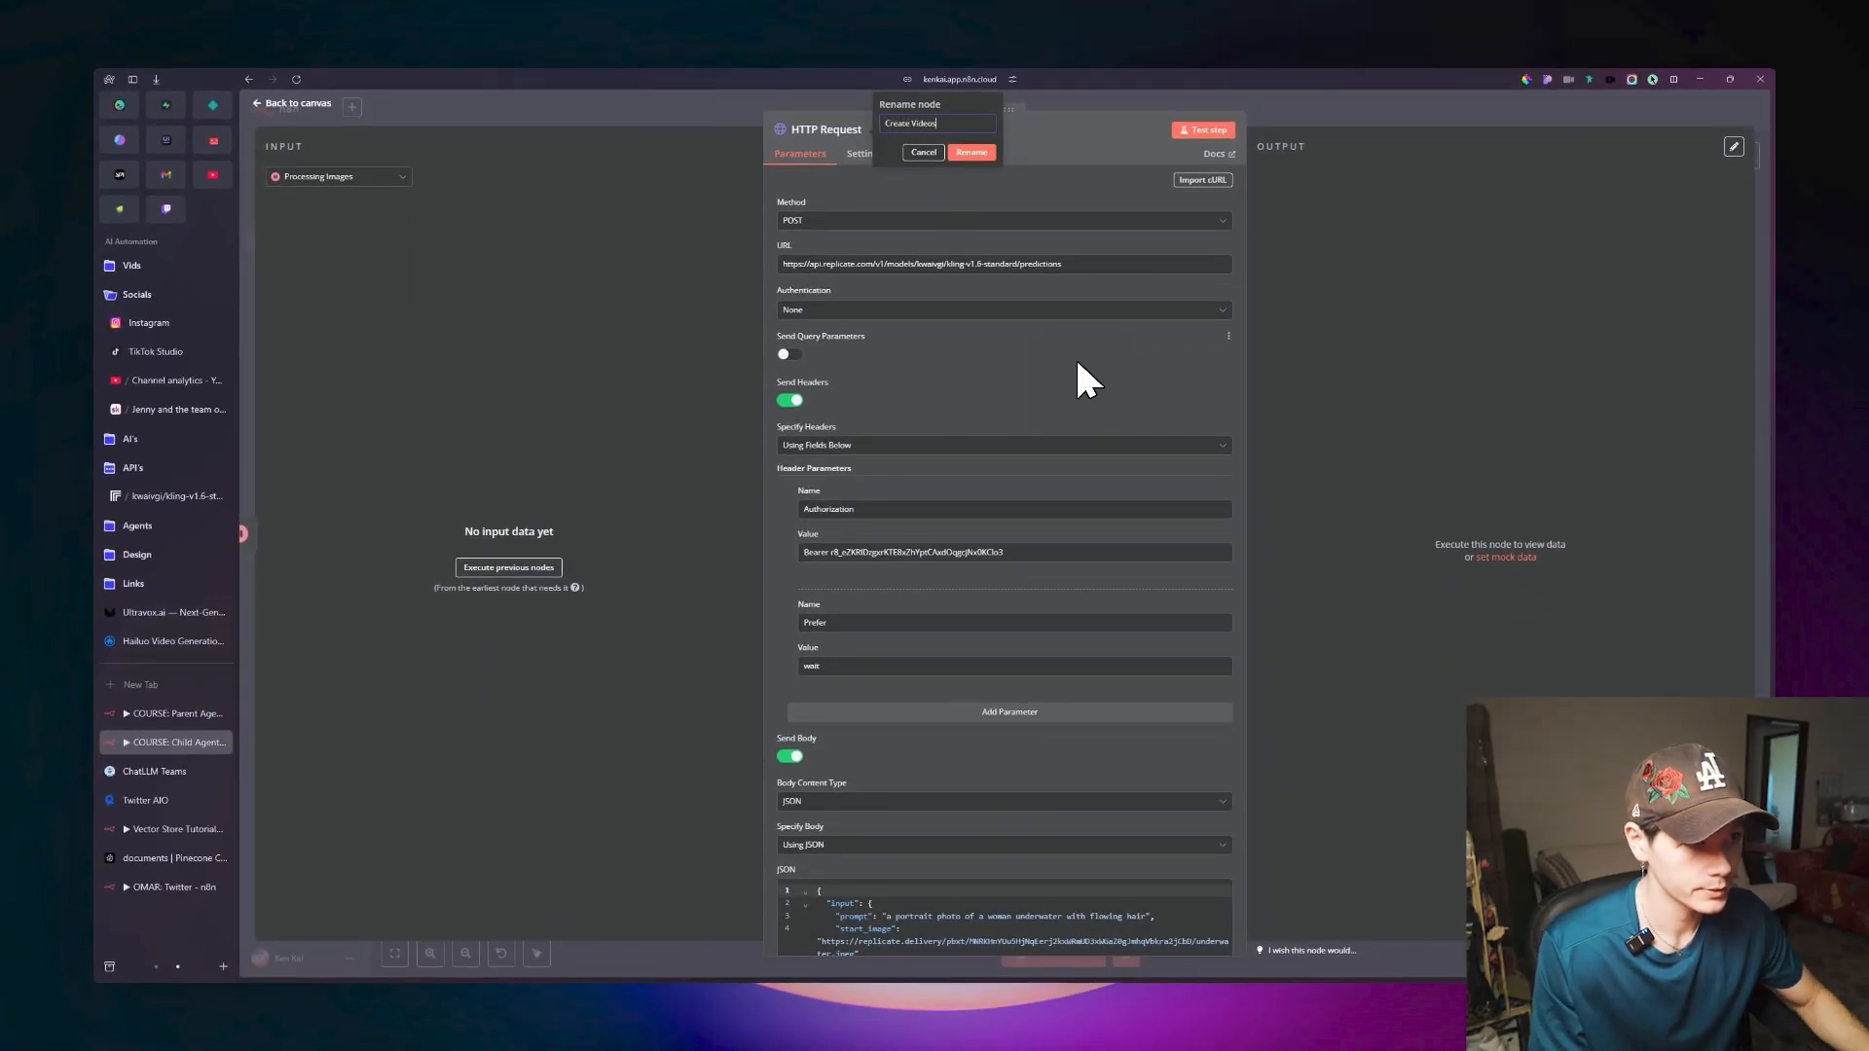
key("Return")
scroll(1013, 390, "down", 3)
left_click(297, 129)
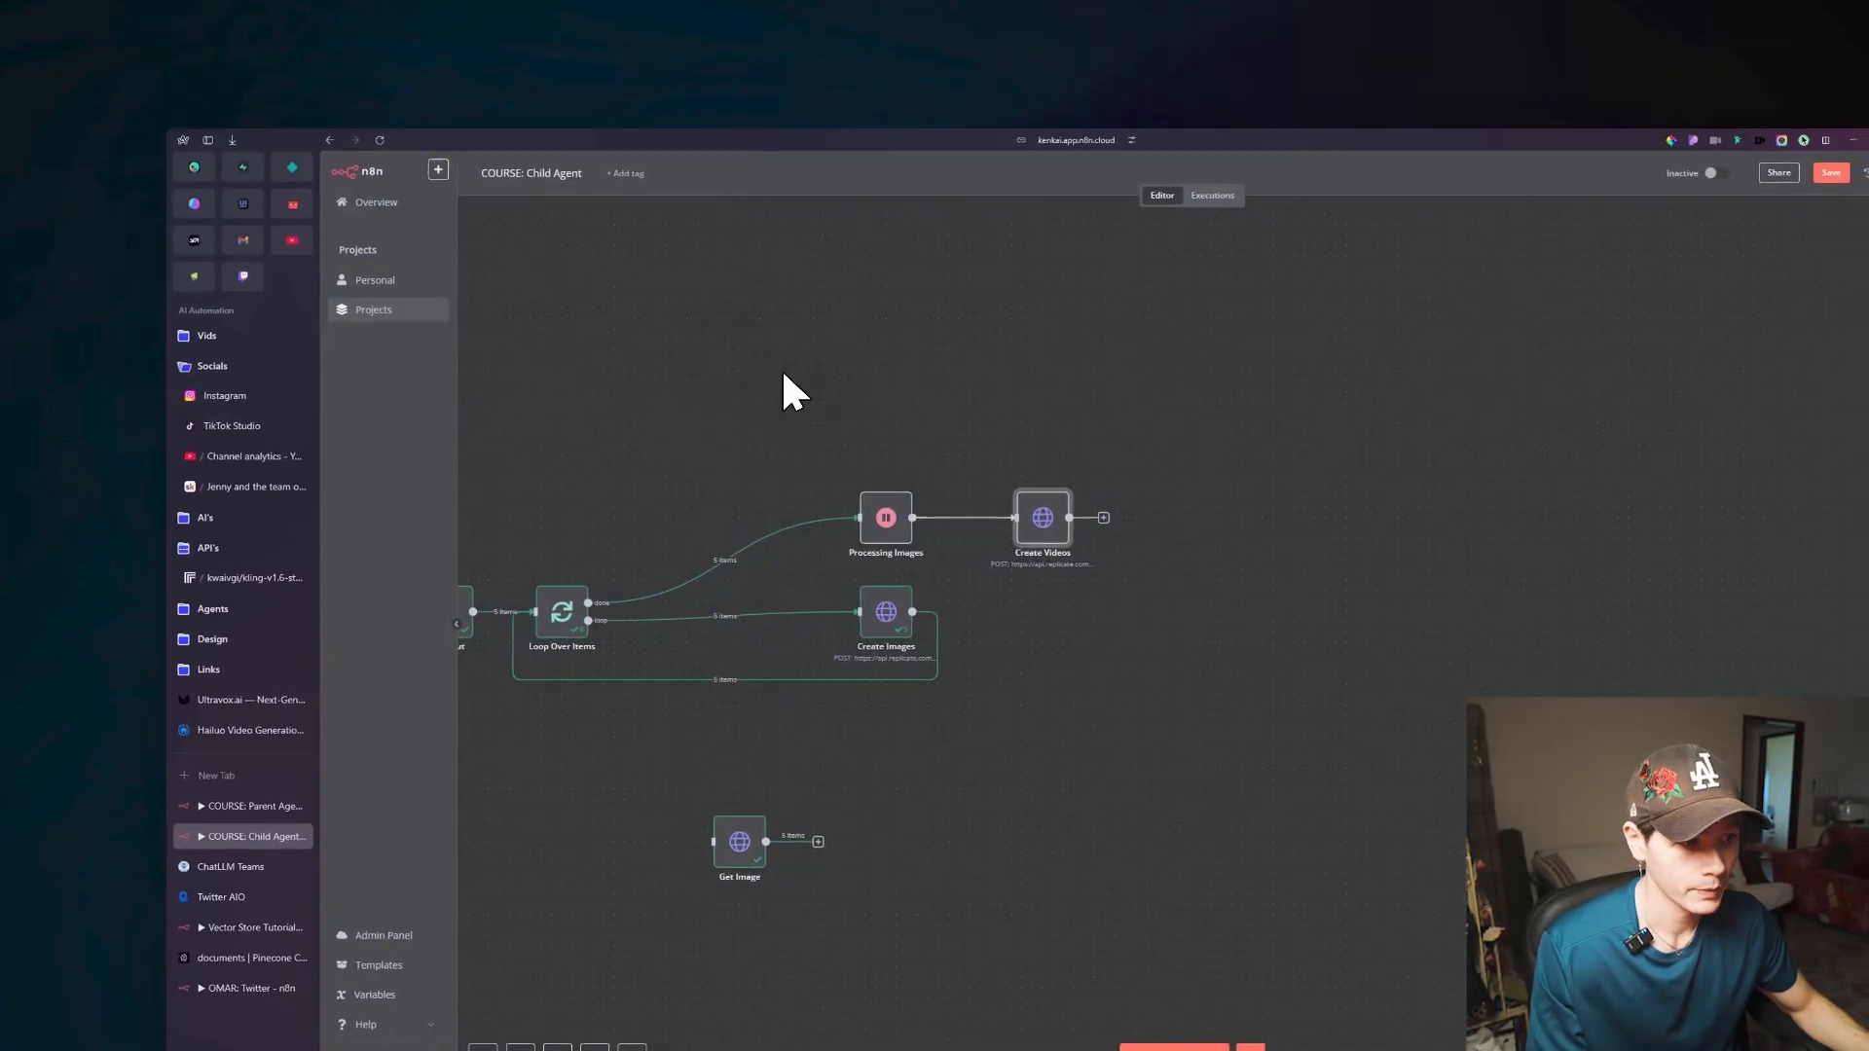
Switch the Create Videos node's JSON body to an expression and clear the sample start_image URL in the expanded editor.
left_click_drag(857, 394, 1071, 384)
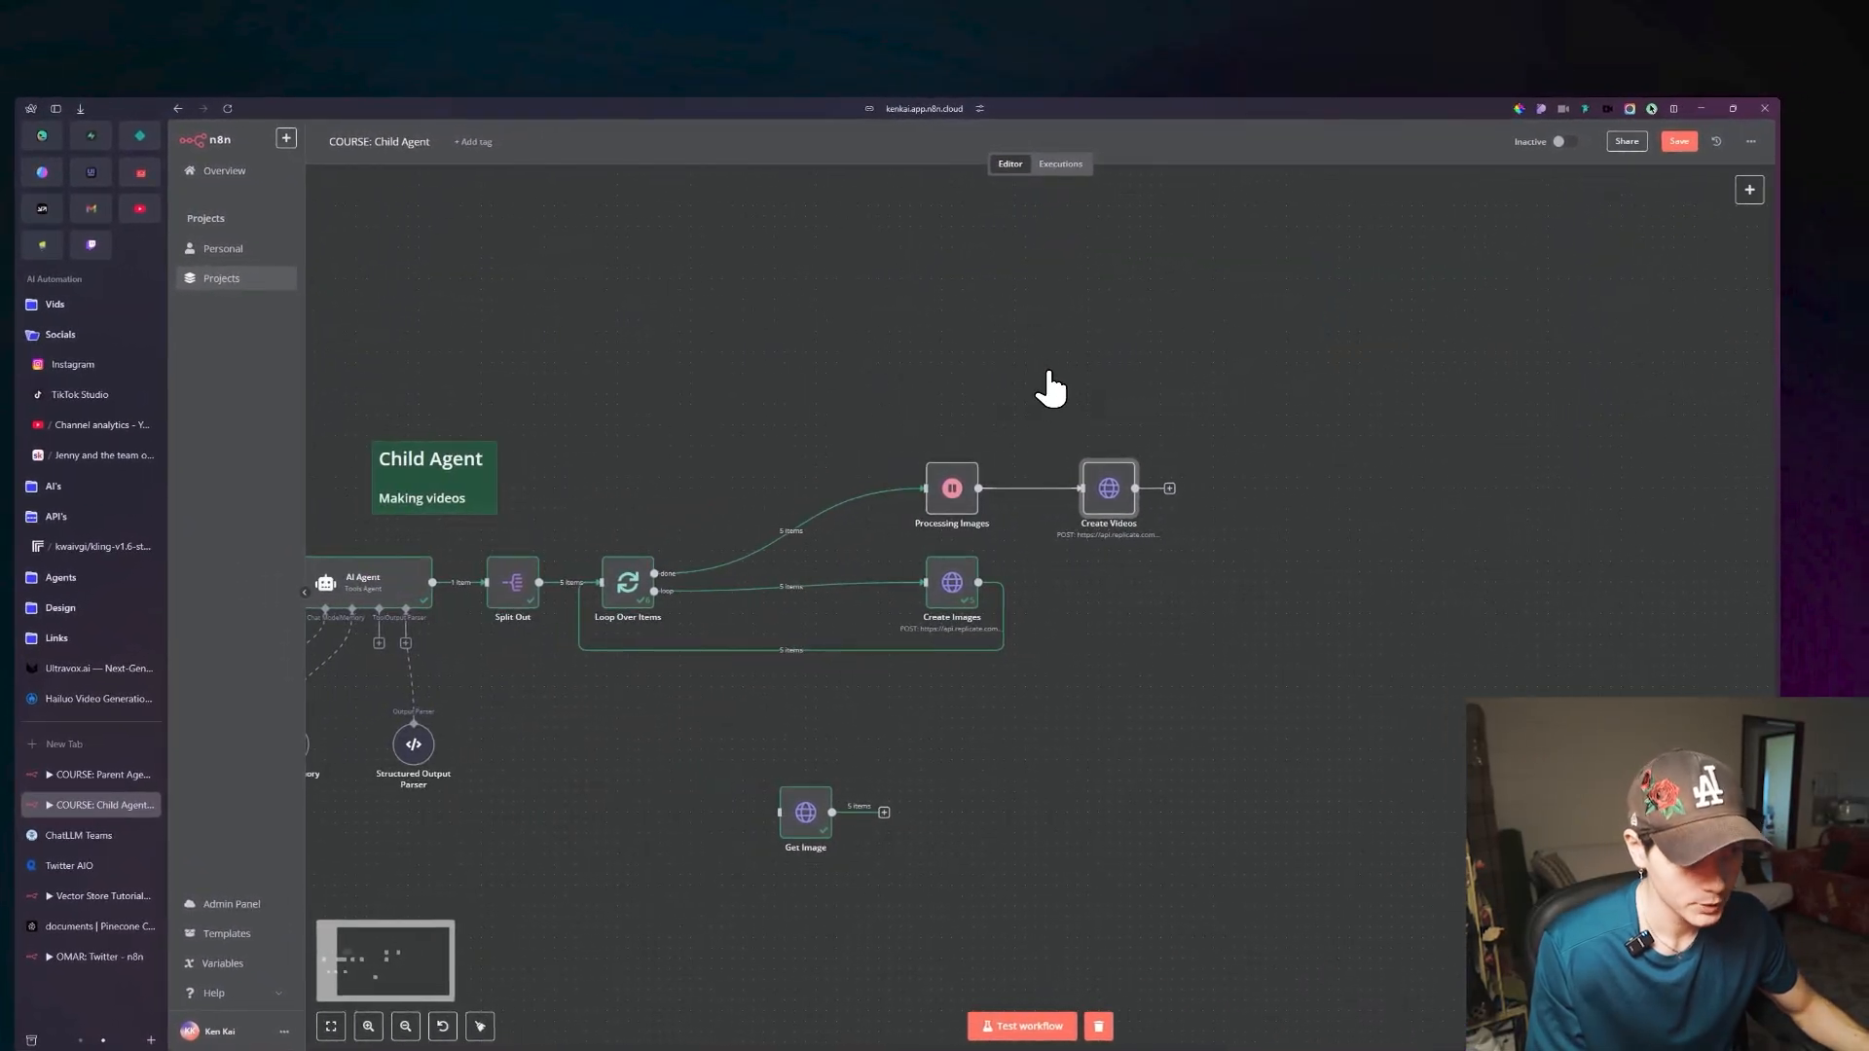
double_click(1093, 465)
scroll(1032, 672, "down", 5)
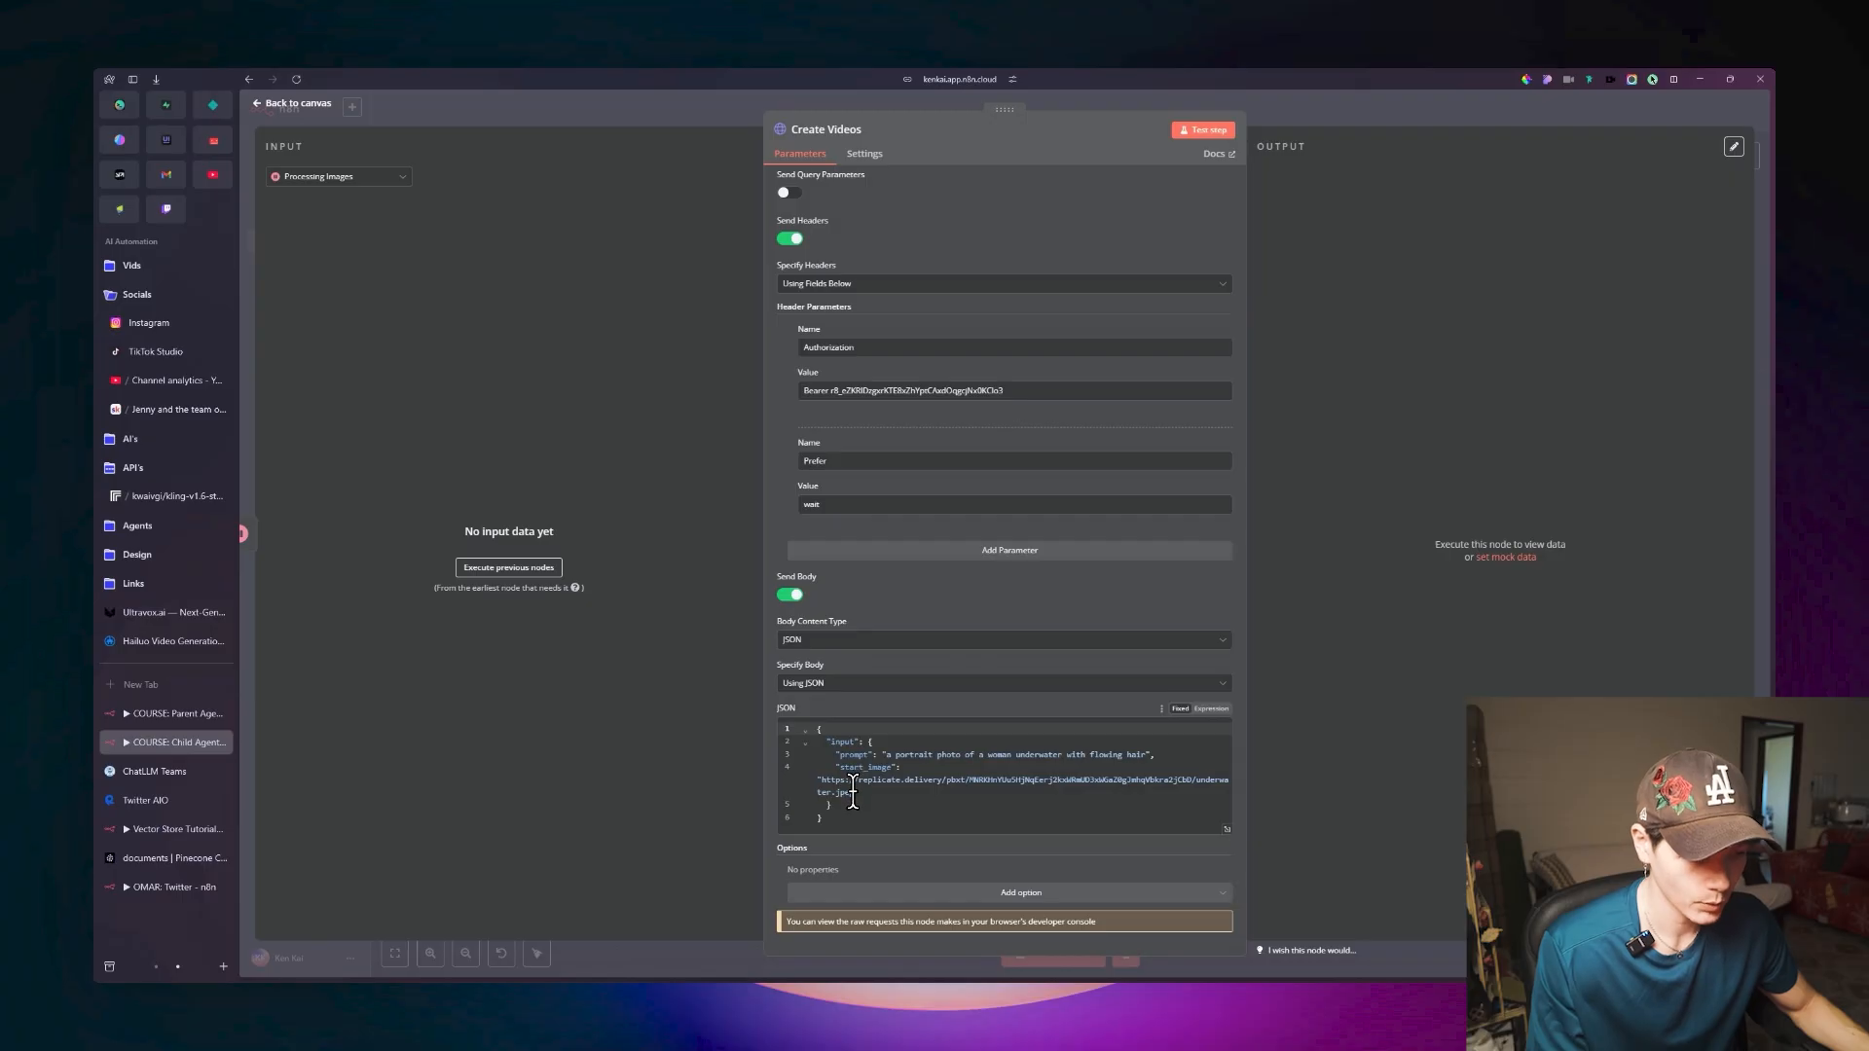
left_click(1209, 710)
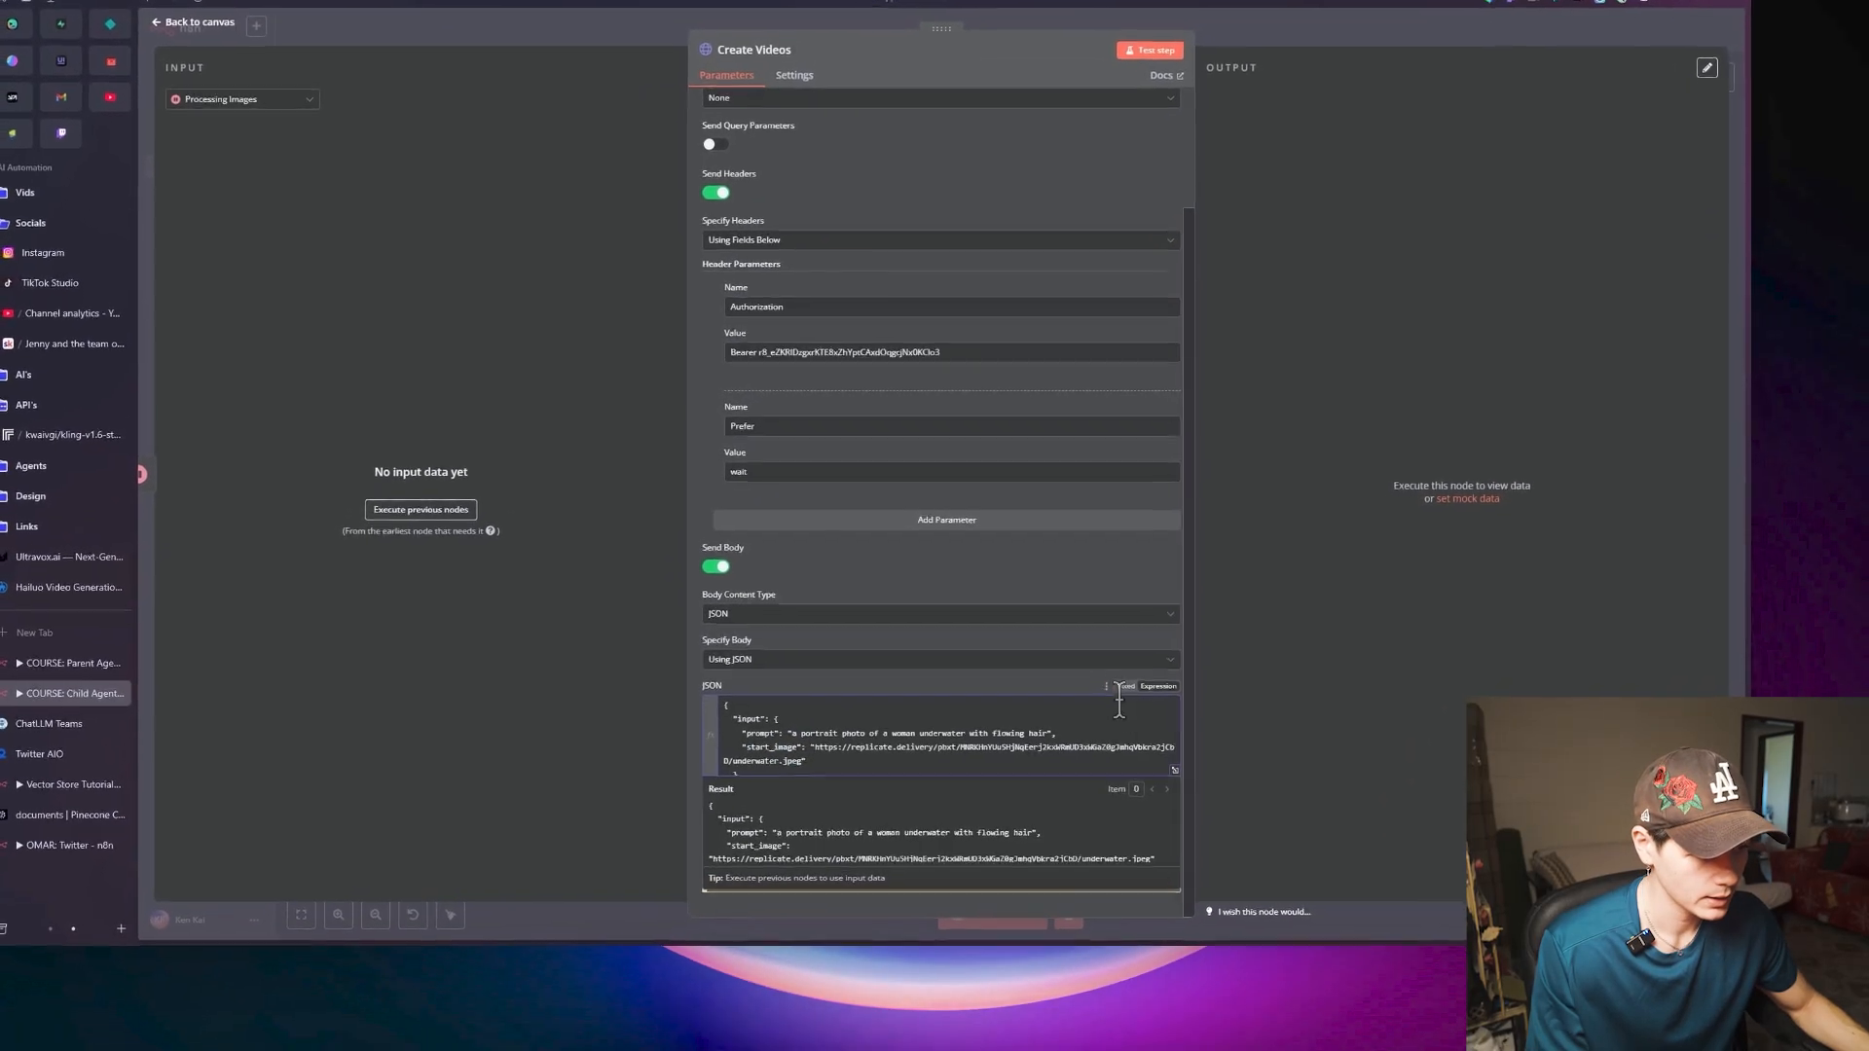
left_click(1063, 693)
left_click(1168, 769)
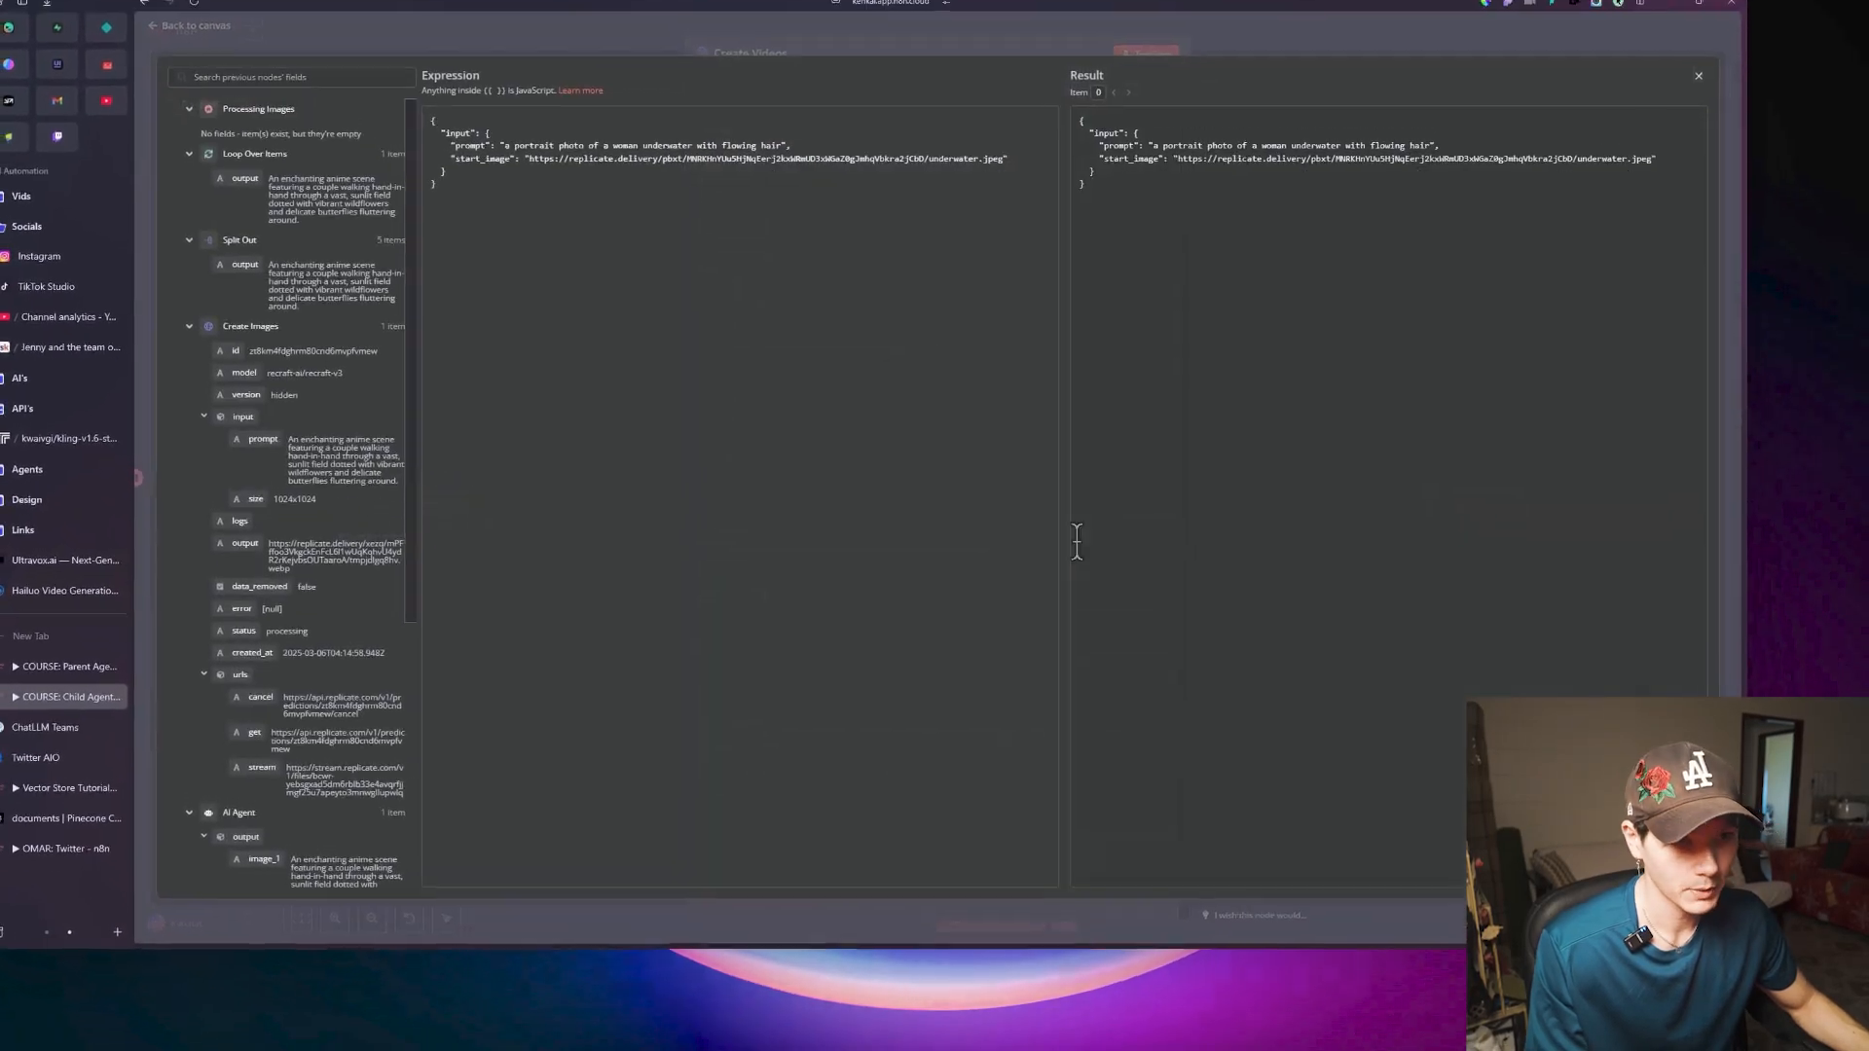
left_click_drag(681, 292, 1159, 294)
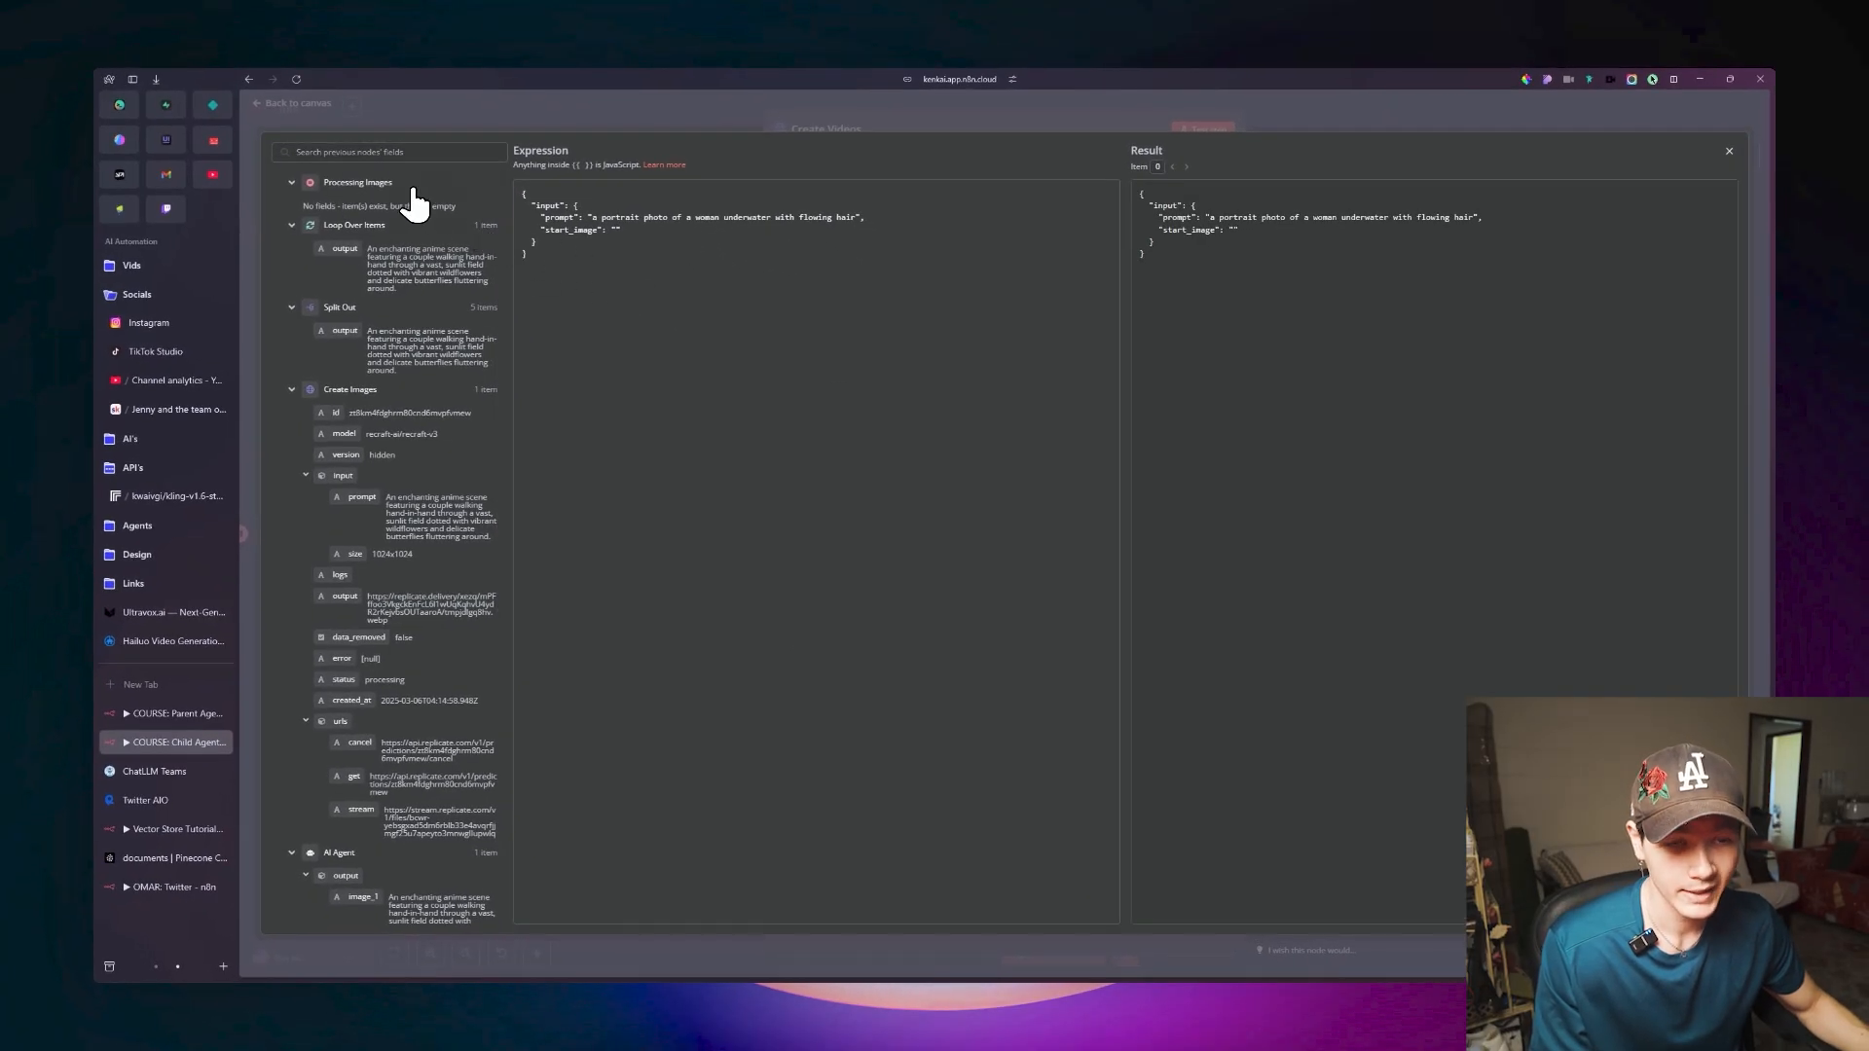
Show Loop Over Items' Done Branch data as JSON input and map its output field into start_image.
left_click(516, 106)
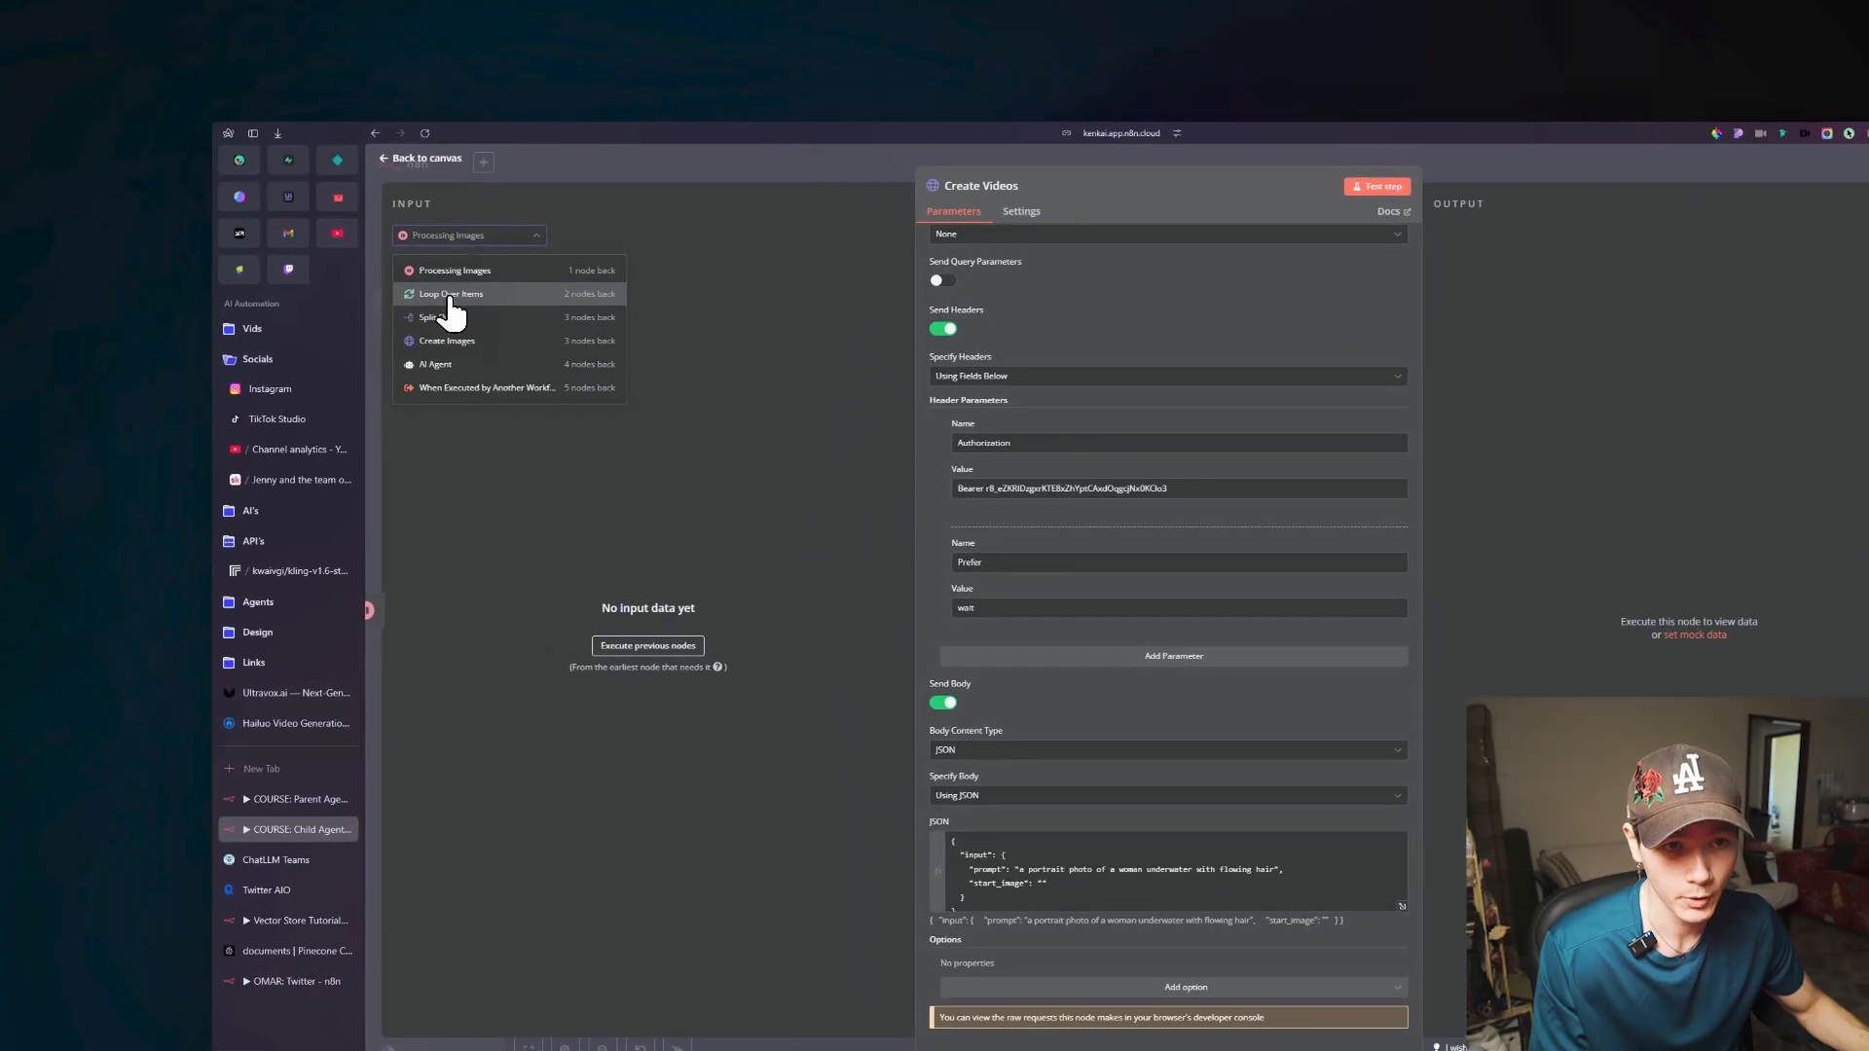
left_click(326, 233)
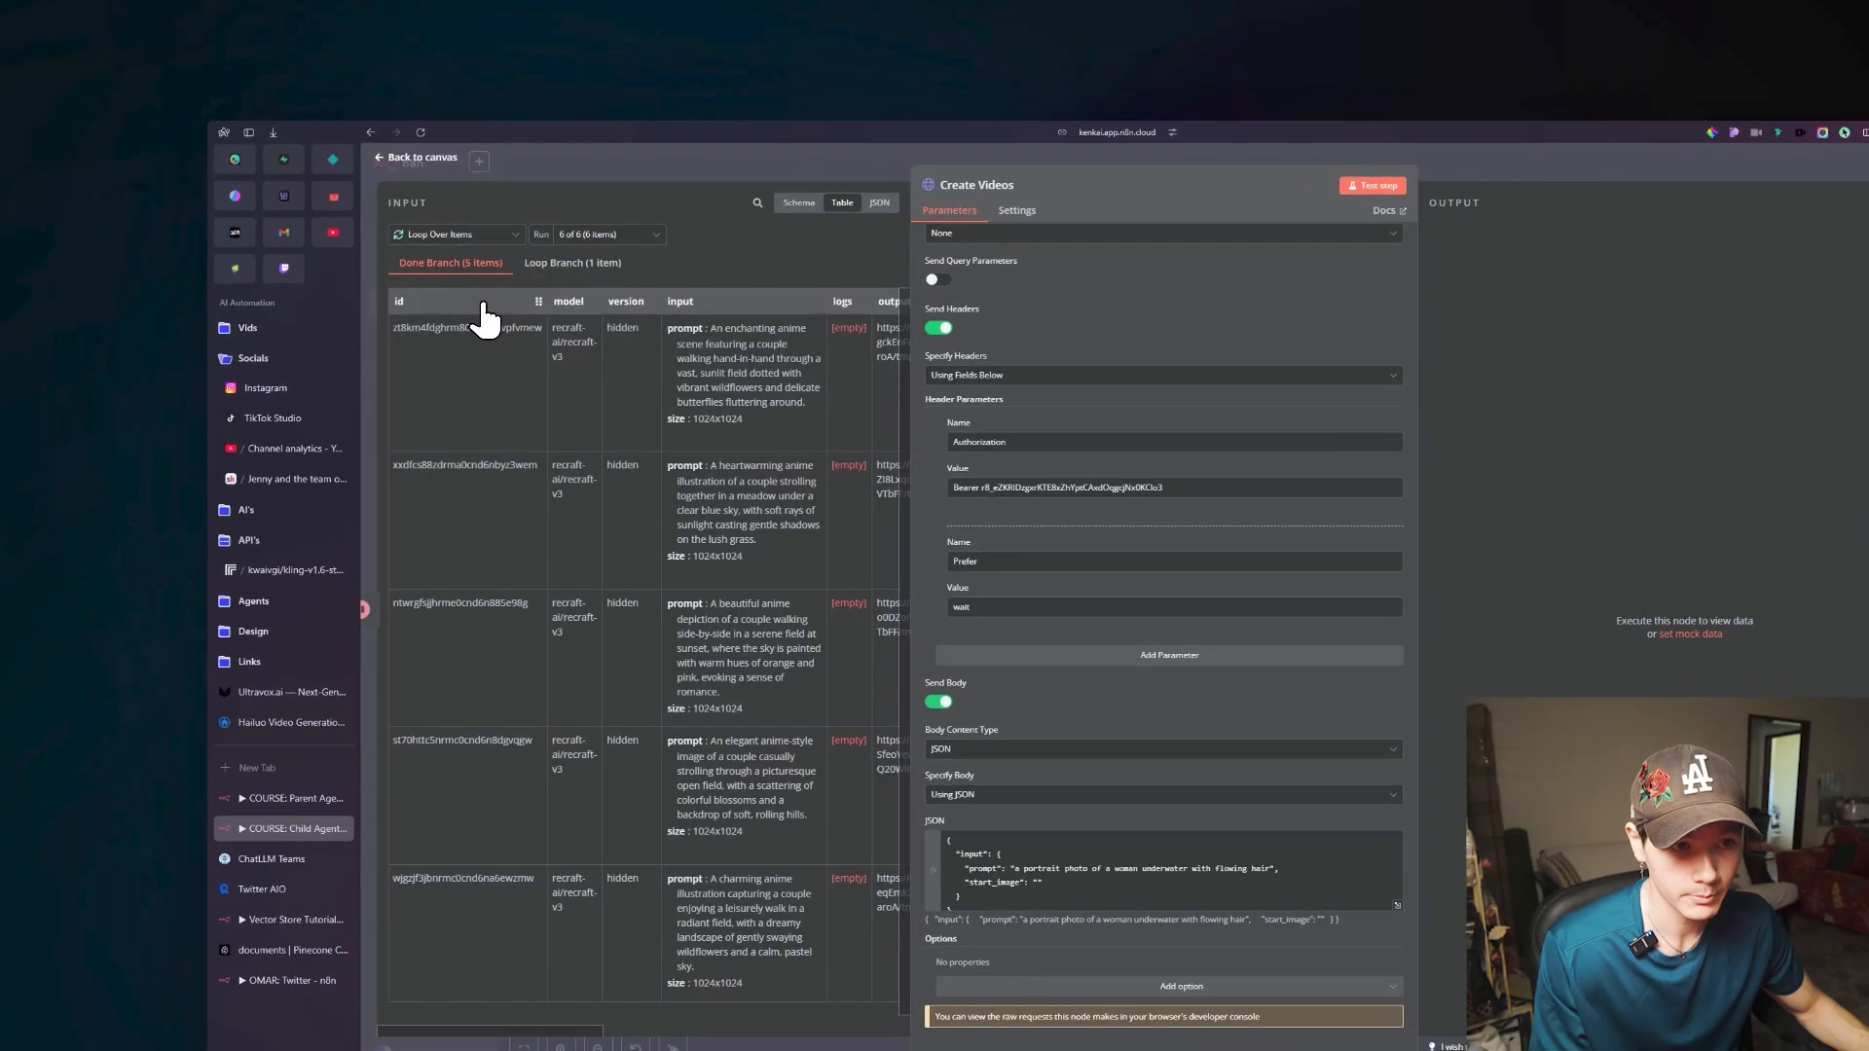
left_click(879, 203)
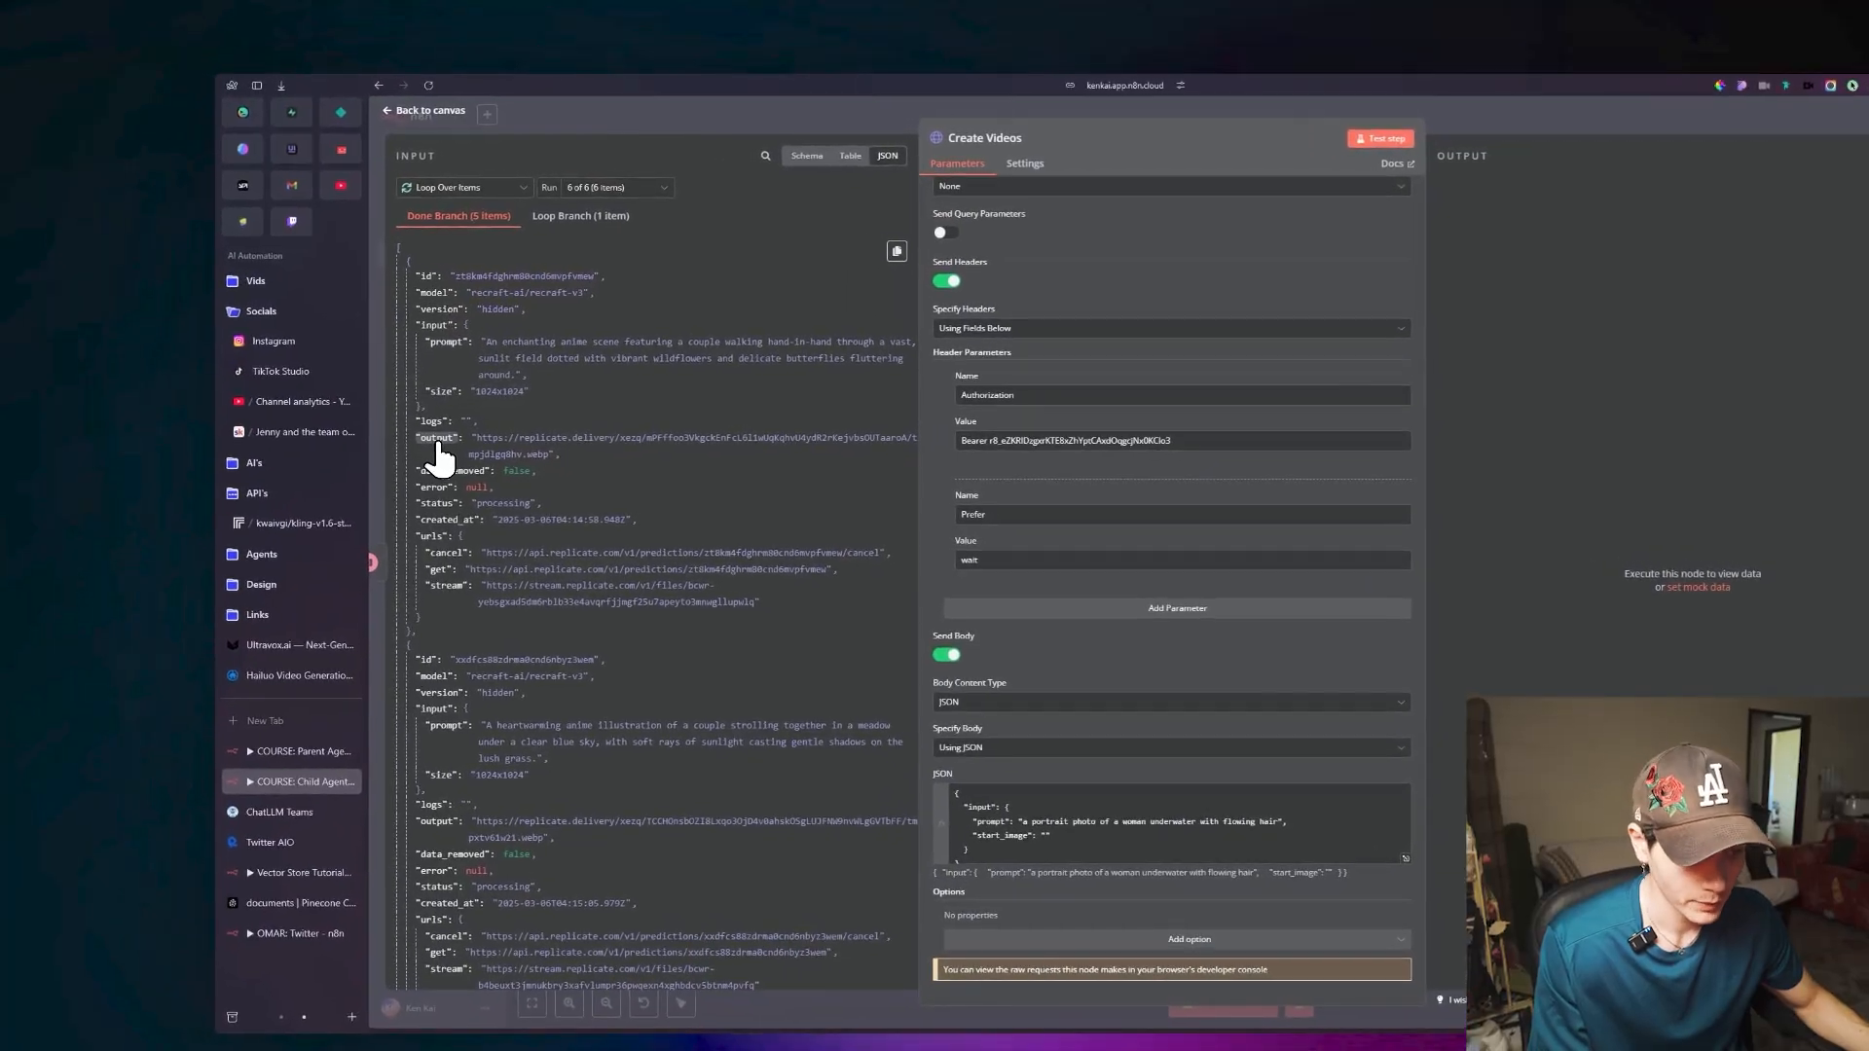
left_click_drag(437, 446, 1040, 850)
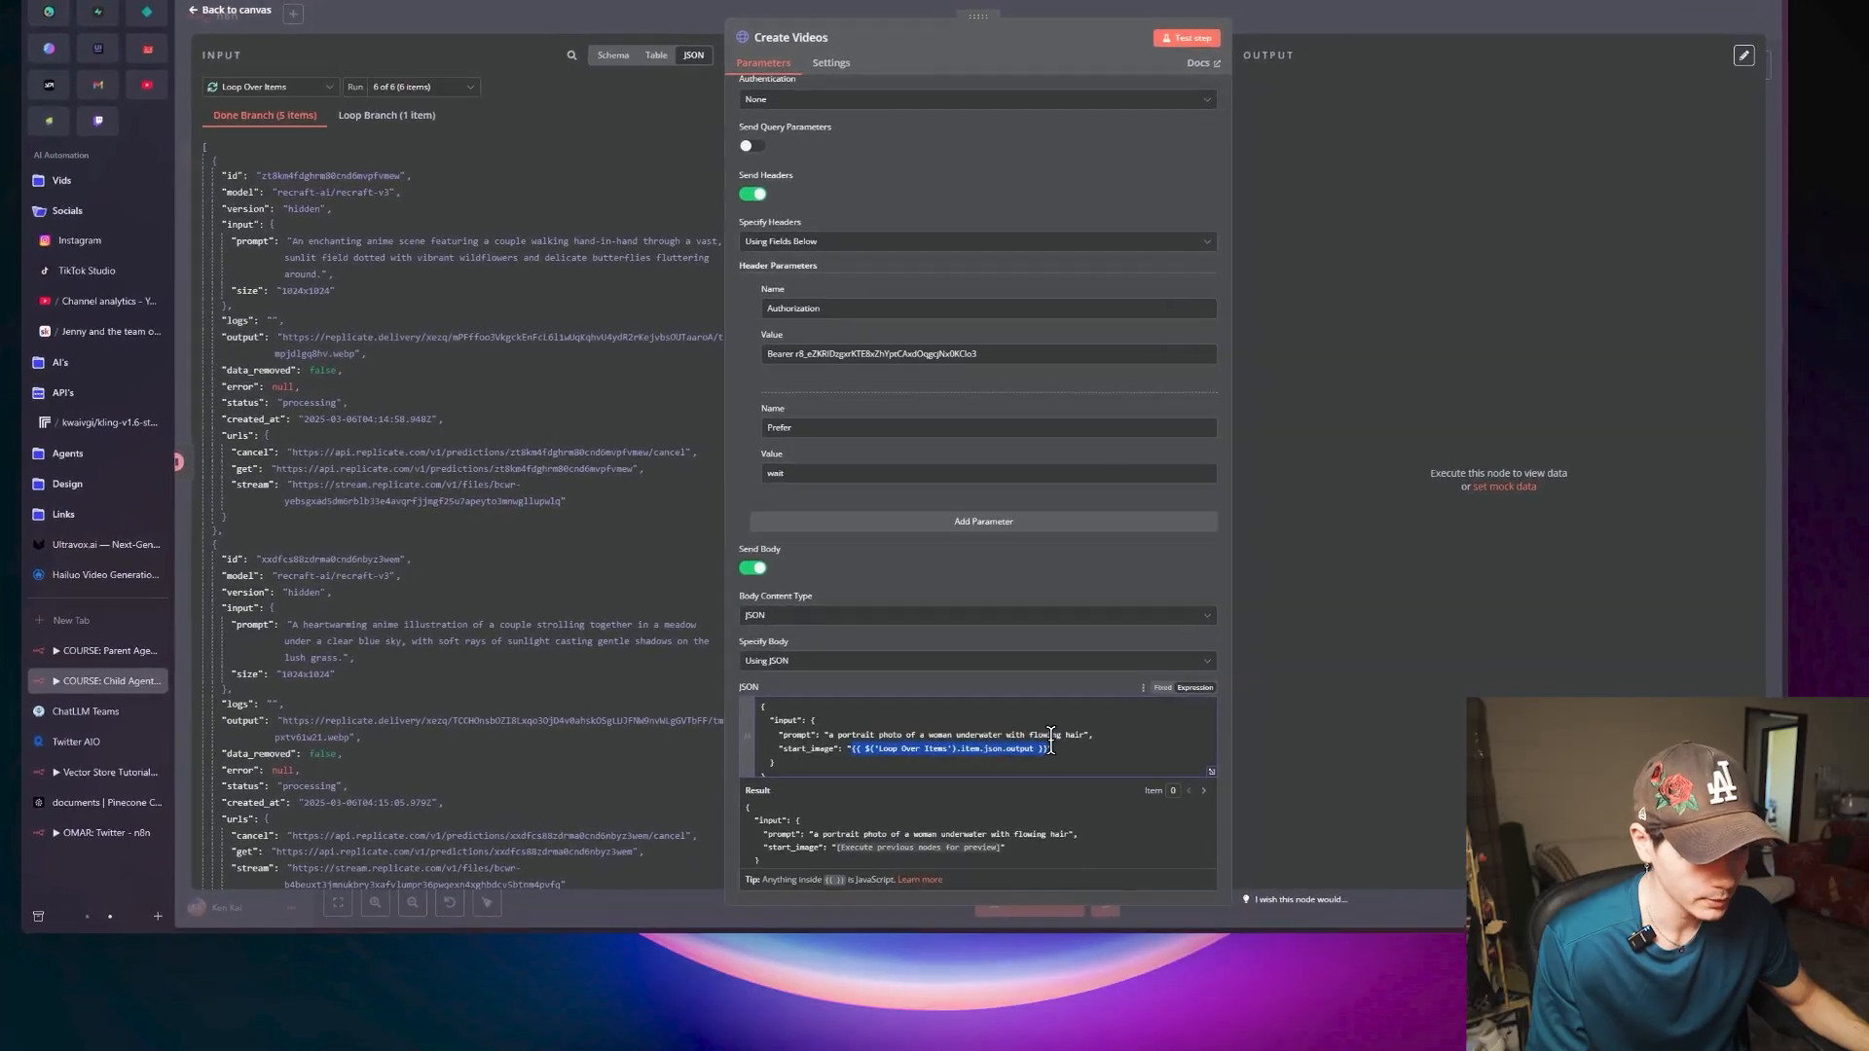
Replace the sample prompt in the Create Videos JSON body with "add subtle motion" and return to the canvas.
left_click_drag(1086, 735, 837, 734)
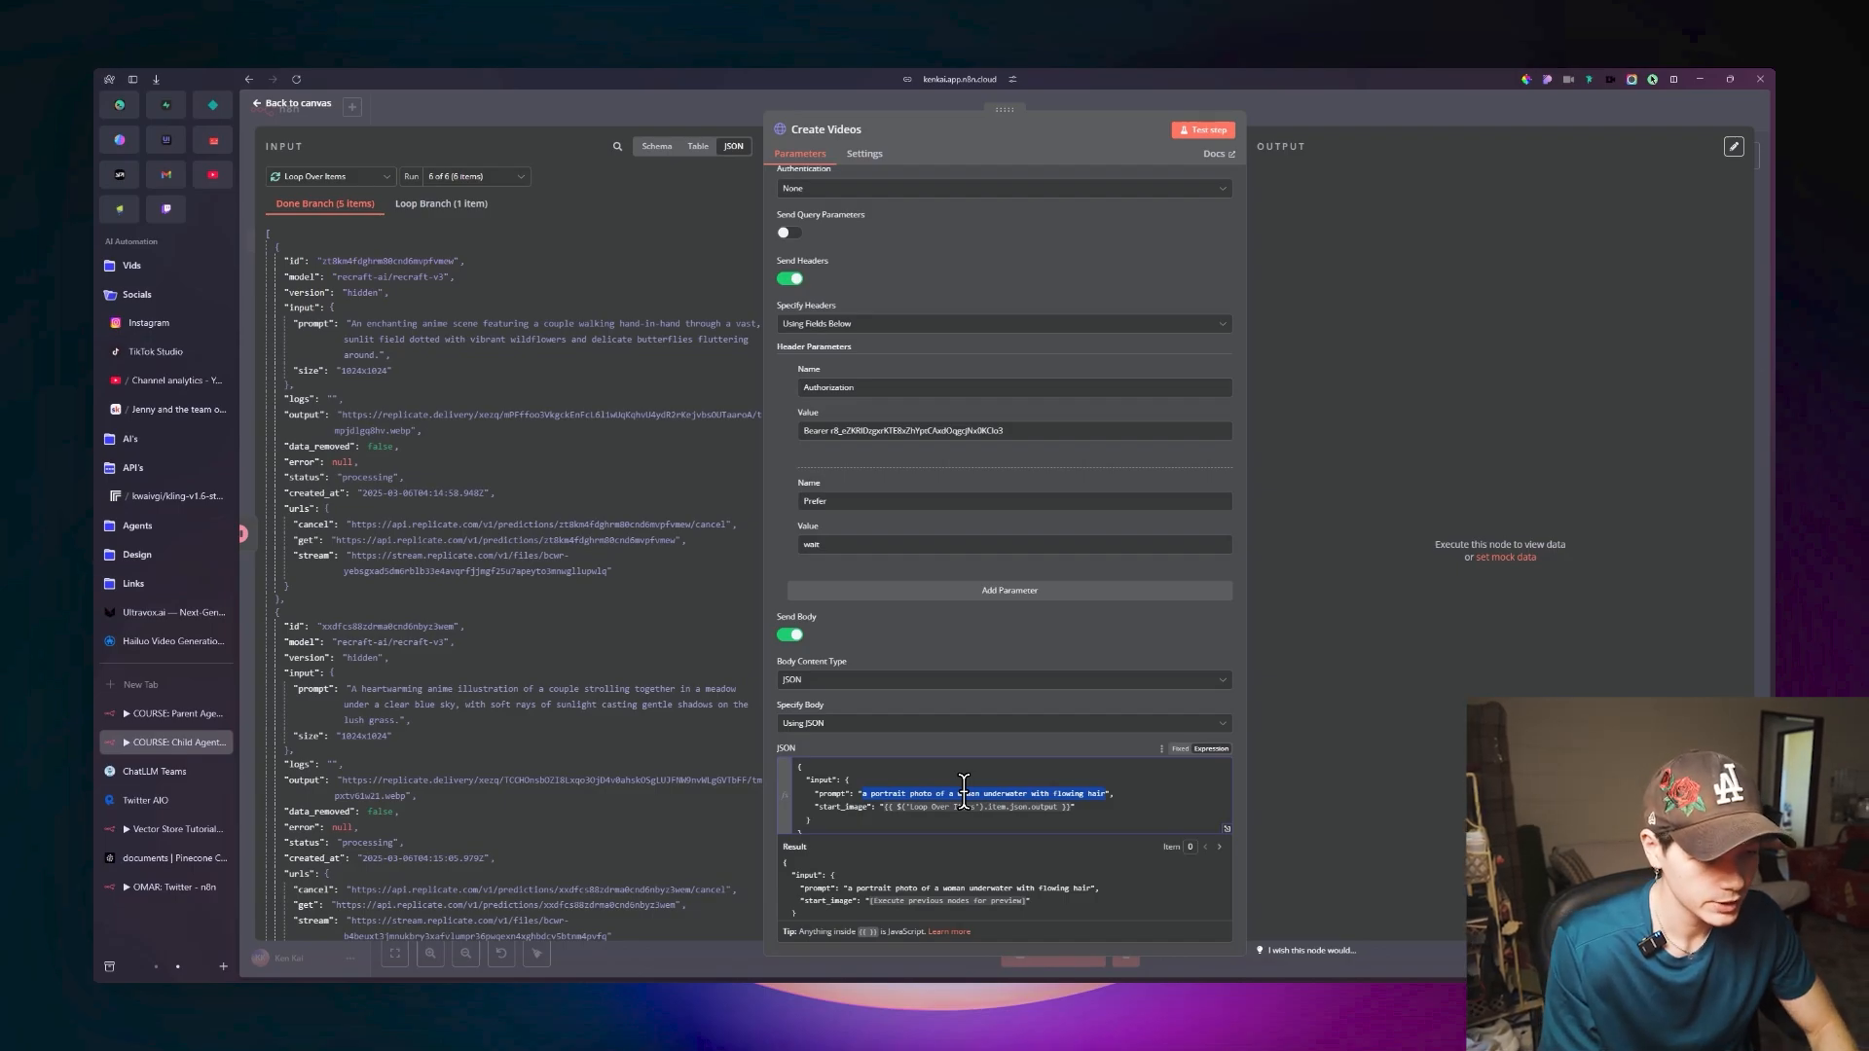
type("a")
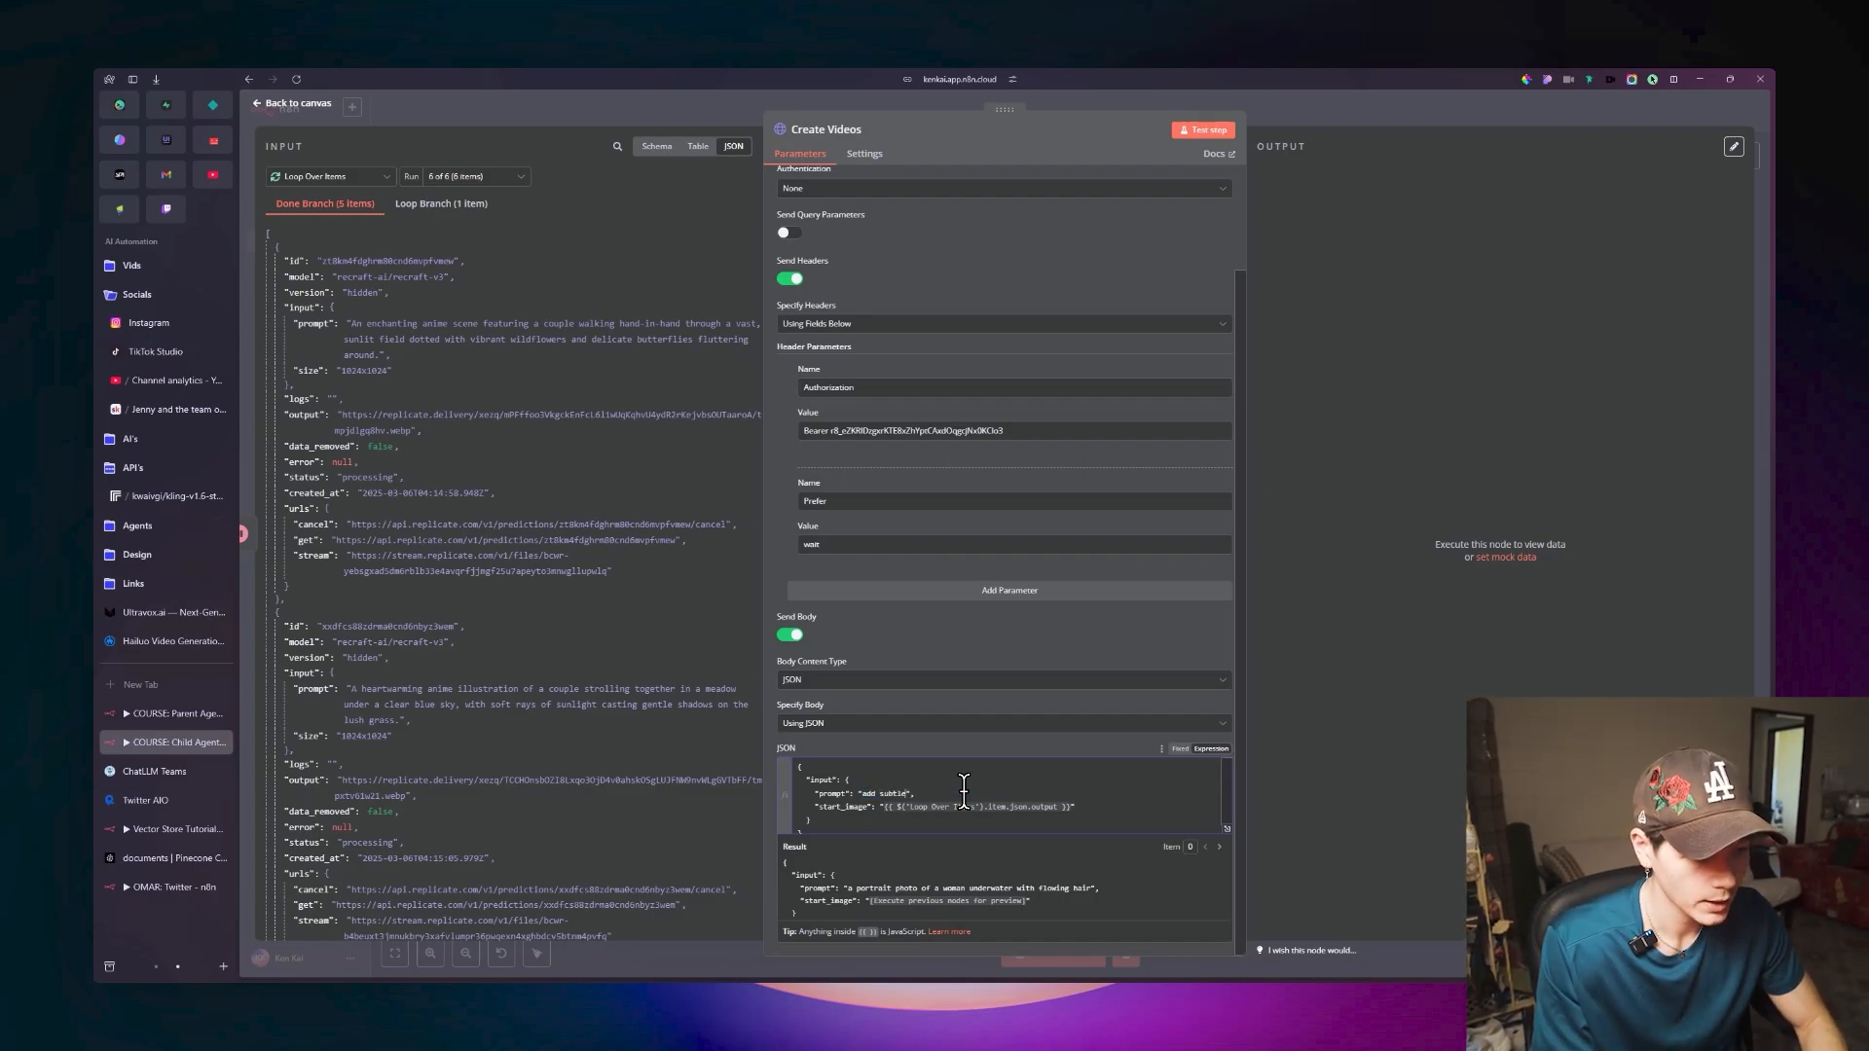
type("dd subtle motion")
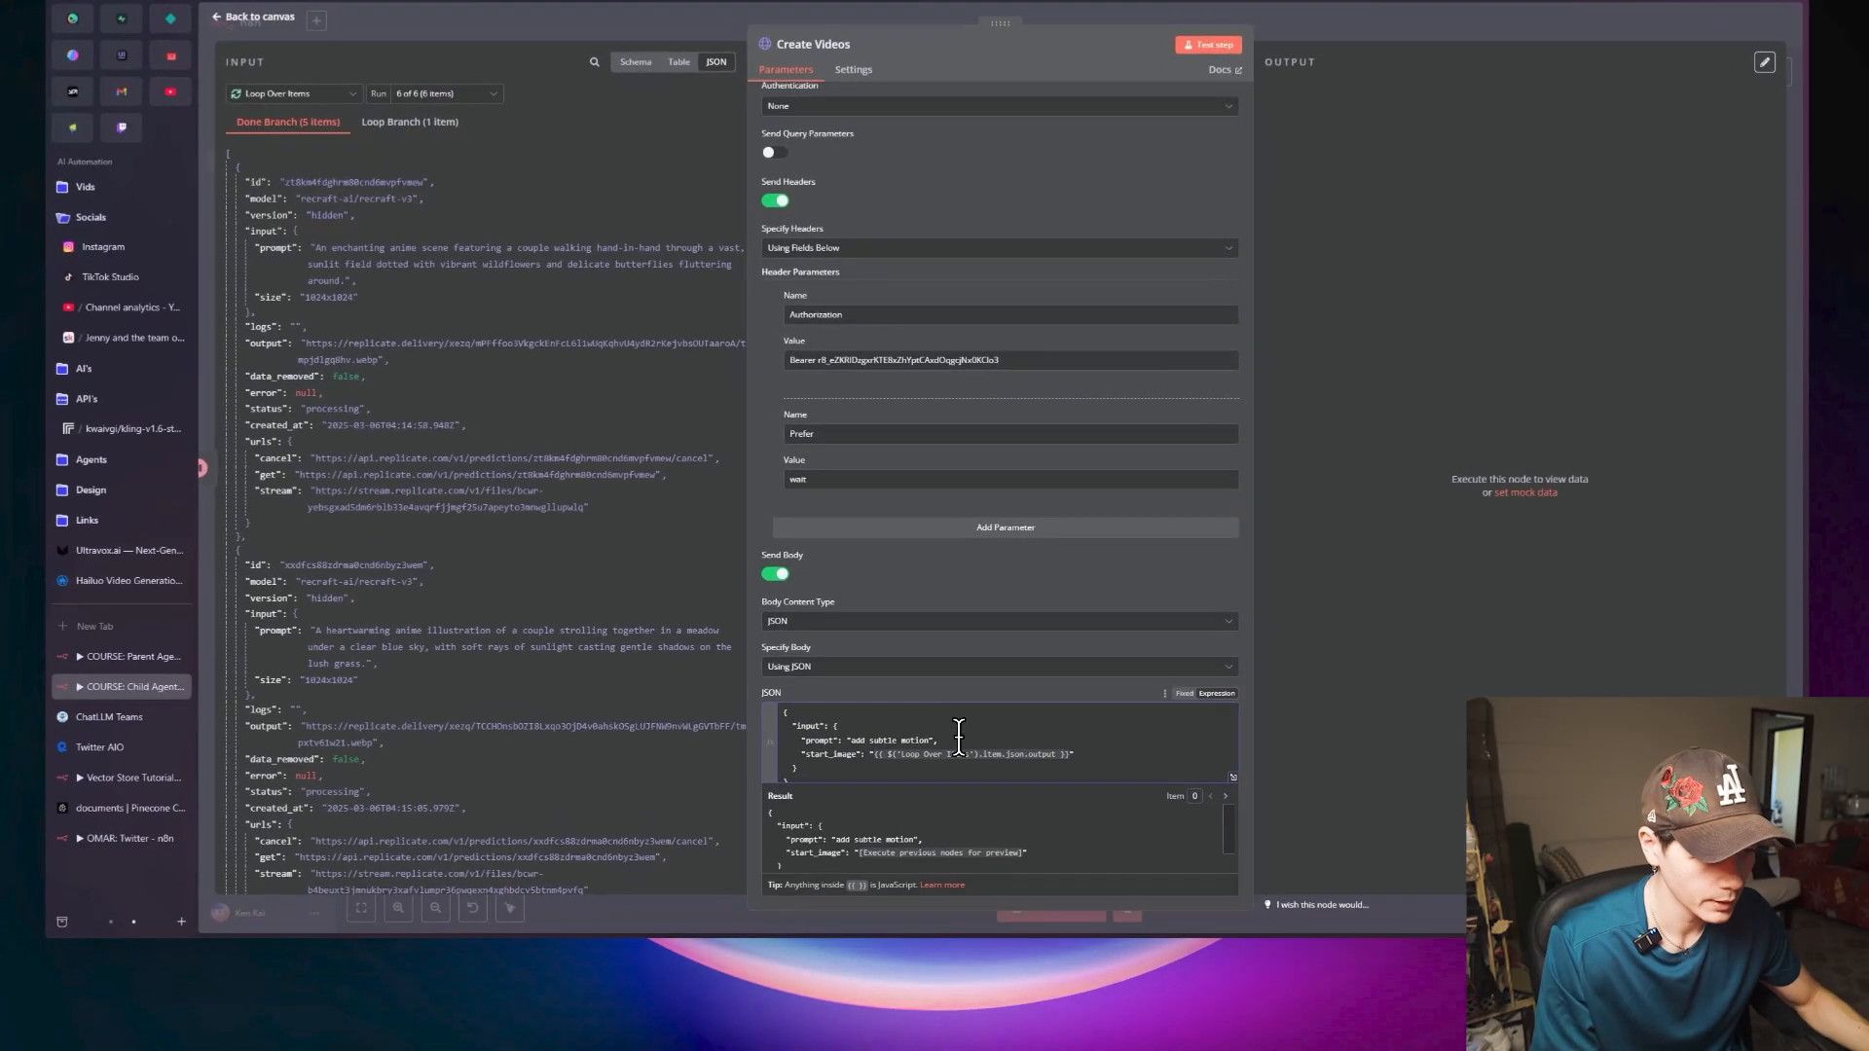
left_click(980, 749)
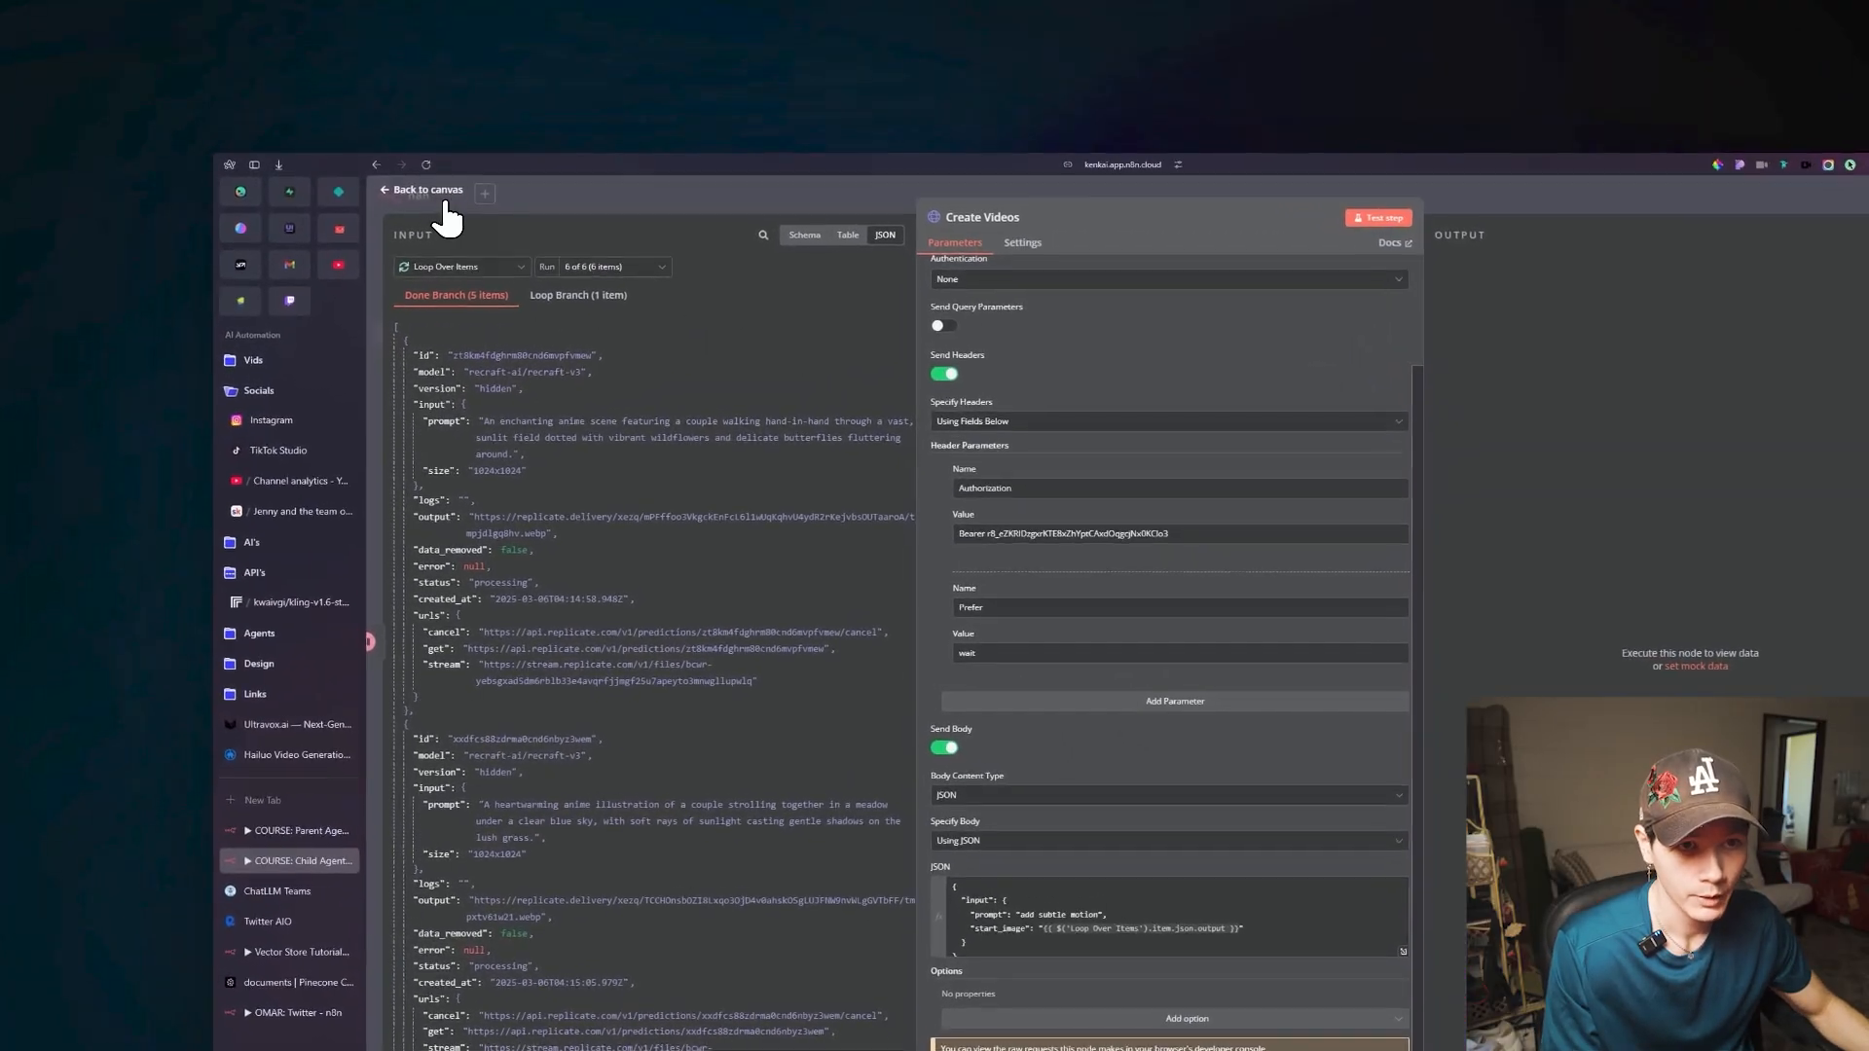
left_click(295, 104)
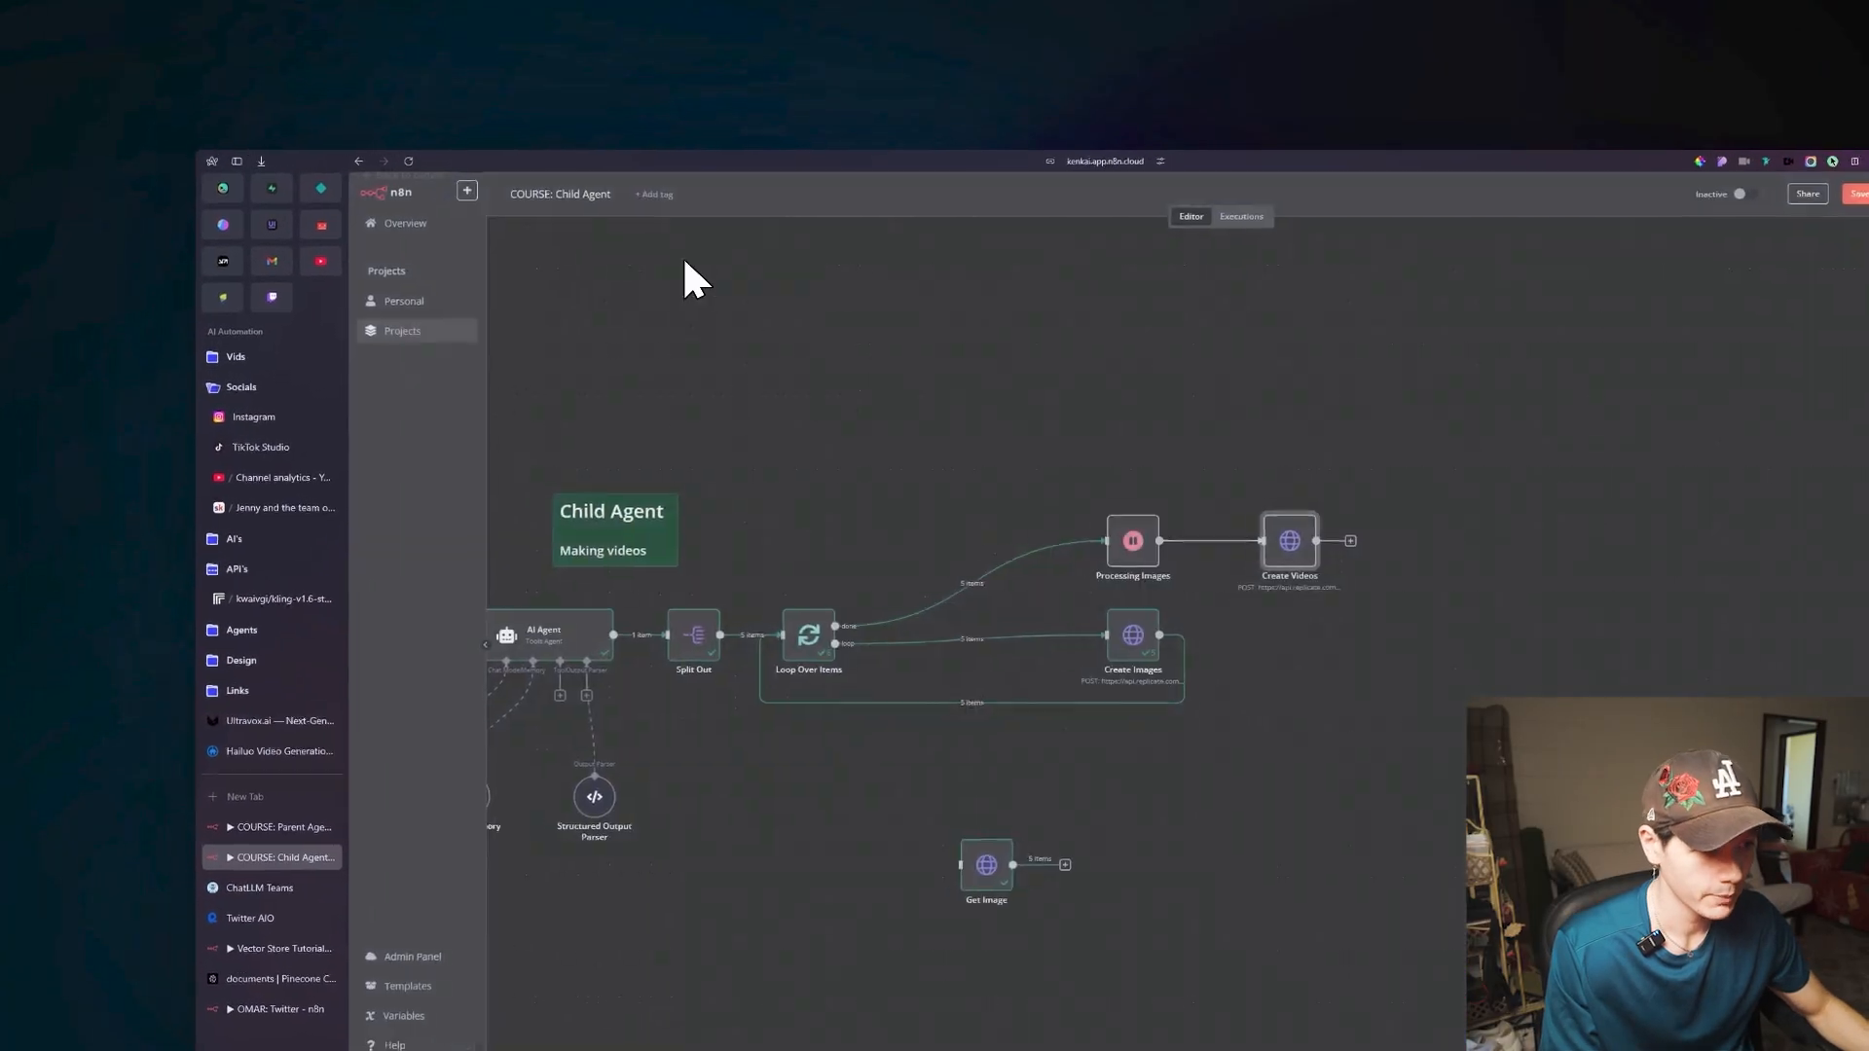
Reopen the Create Videos node and review its request settings and JSON body.
left_click_drag(1145, 435, 860, 438)
double_click(1016, 533)
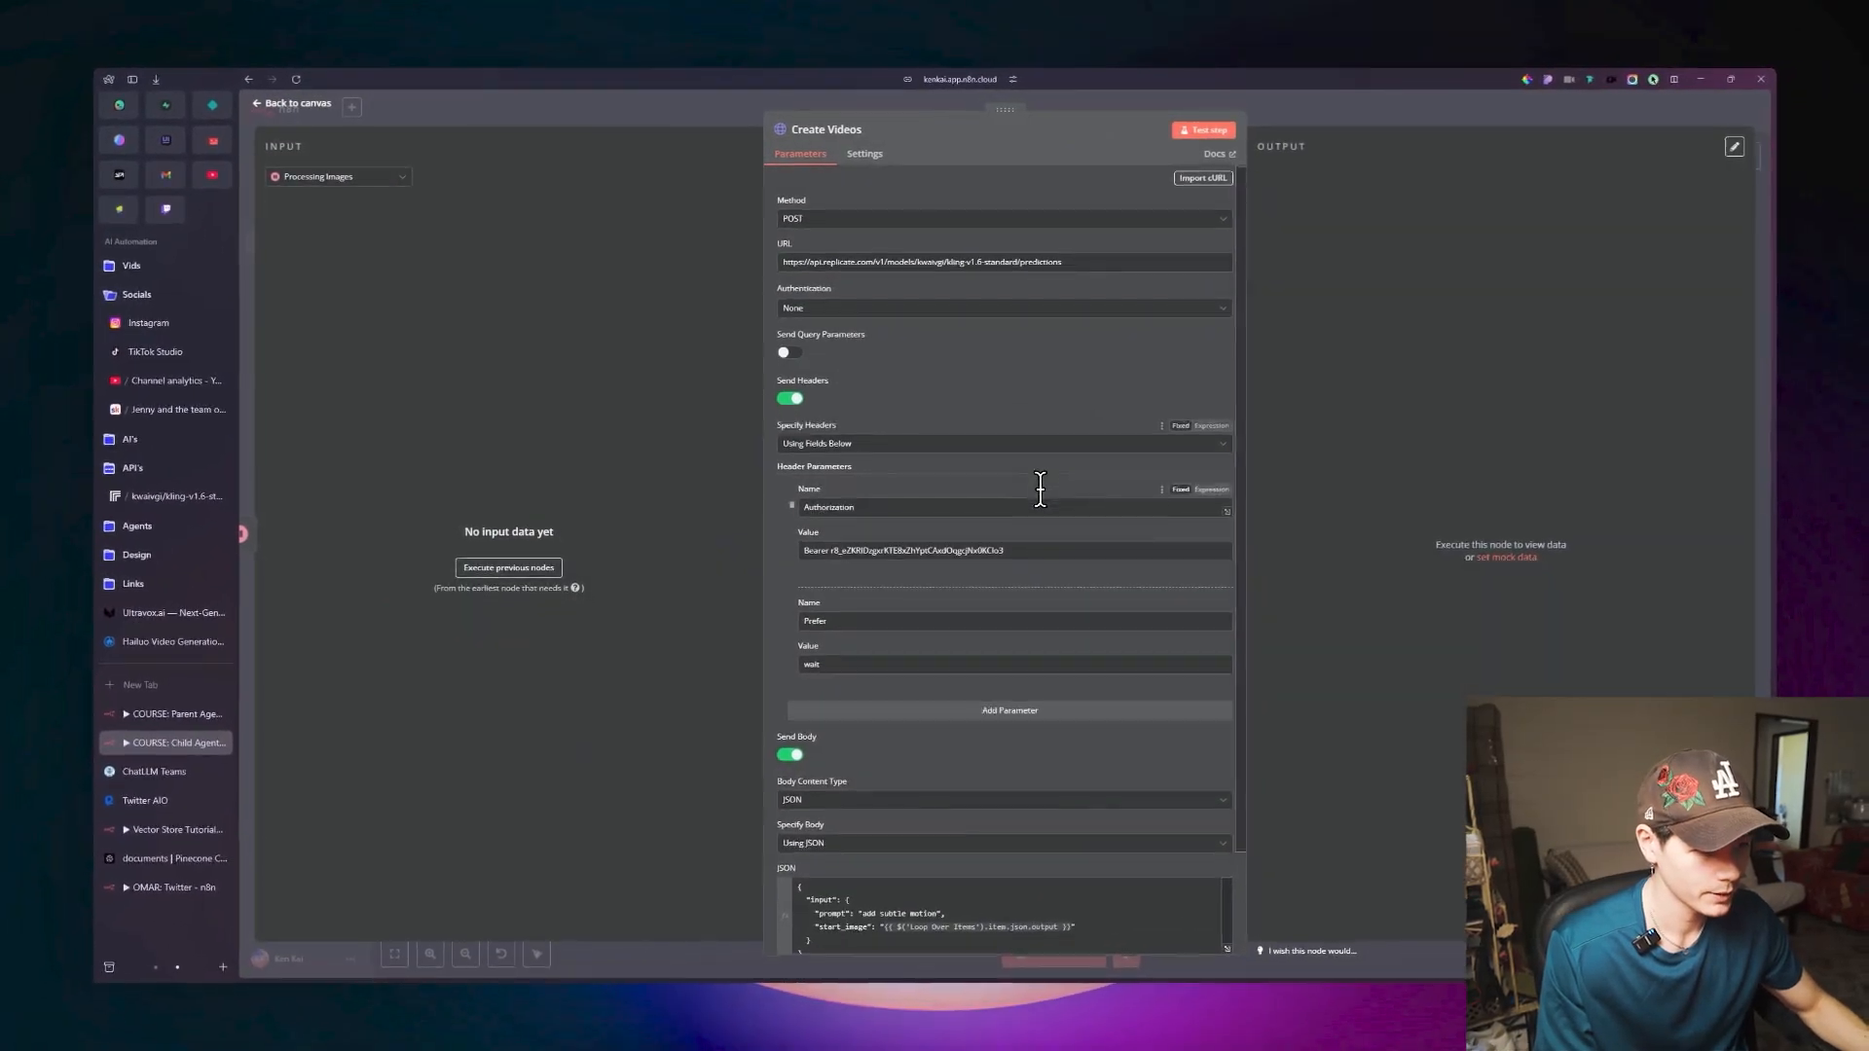
scroll(1041, 489, "down", 2)
key("Escape")
left_click_drag(1064, 396, 852, 413)
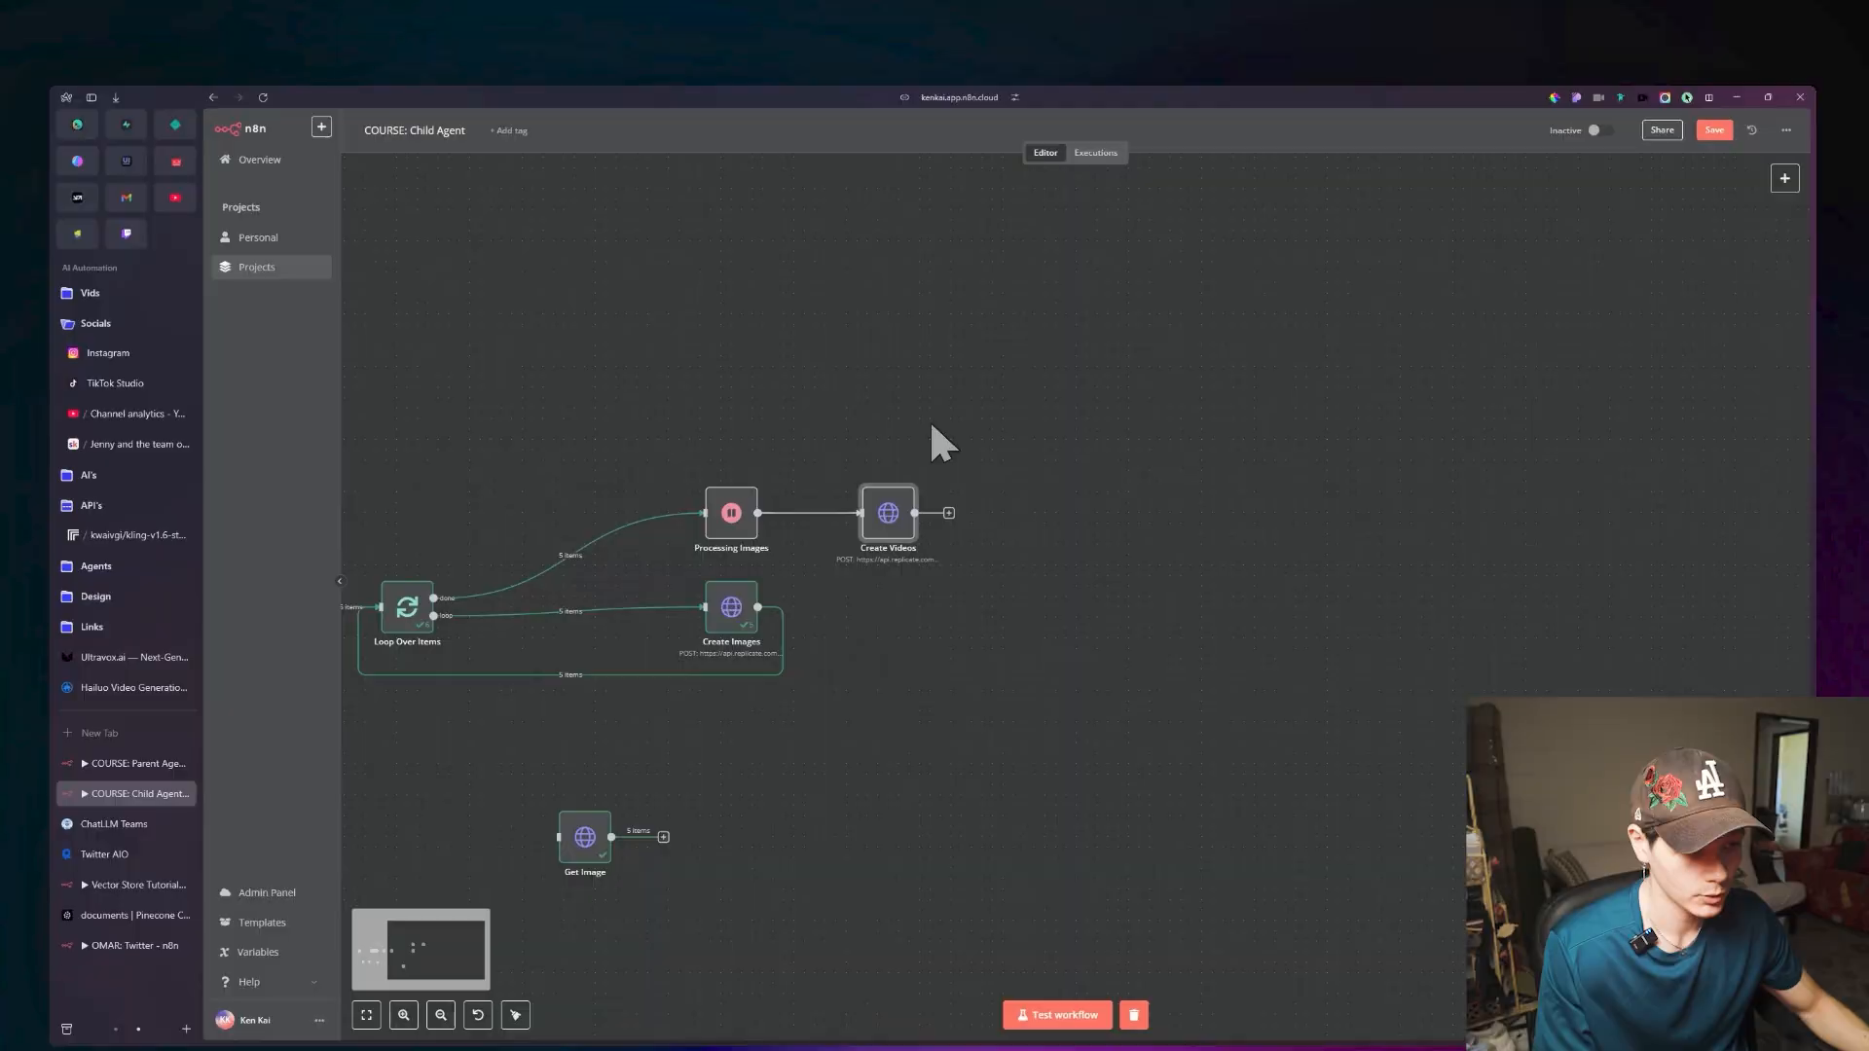
double_click(887, 513)
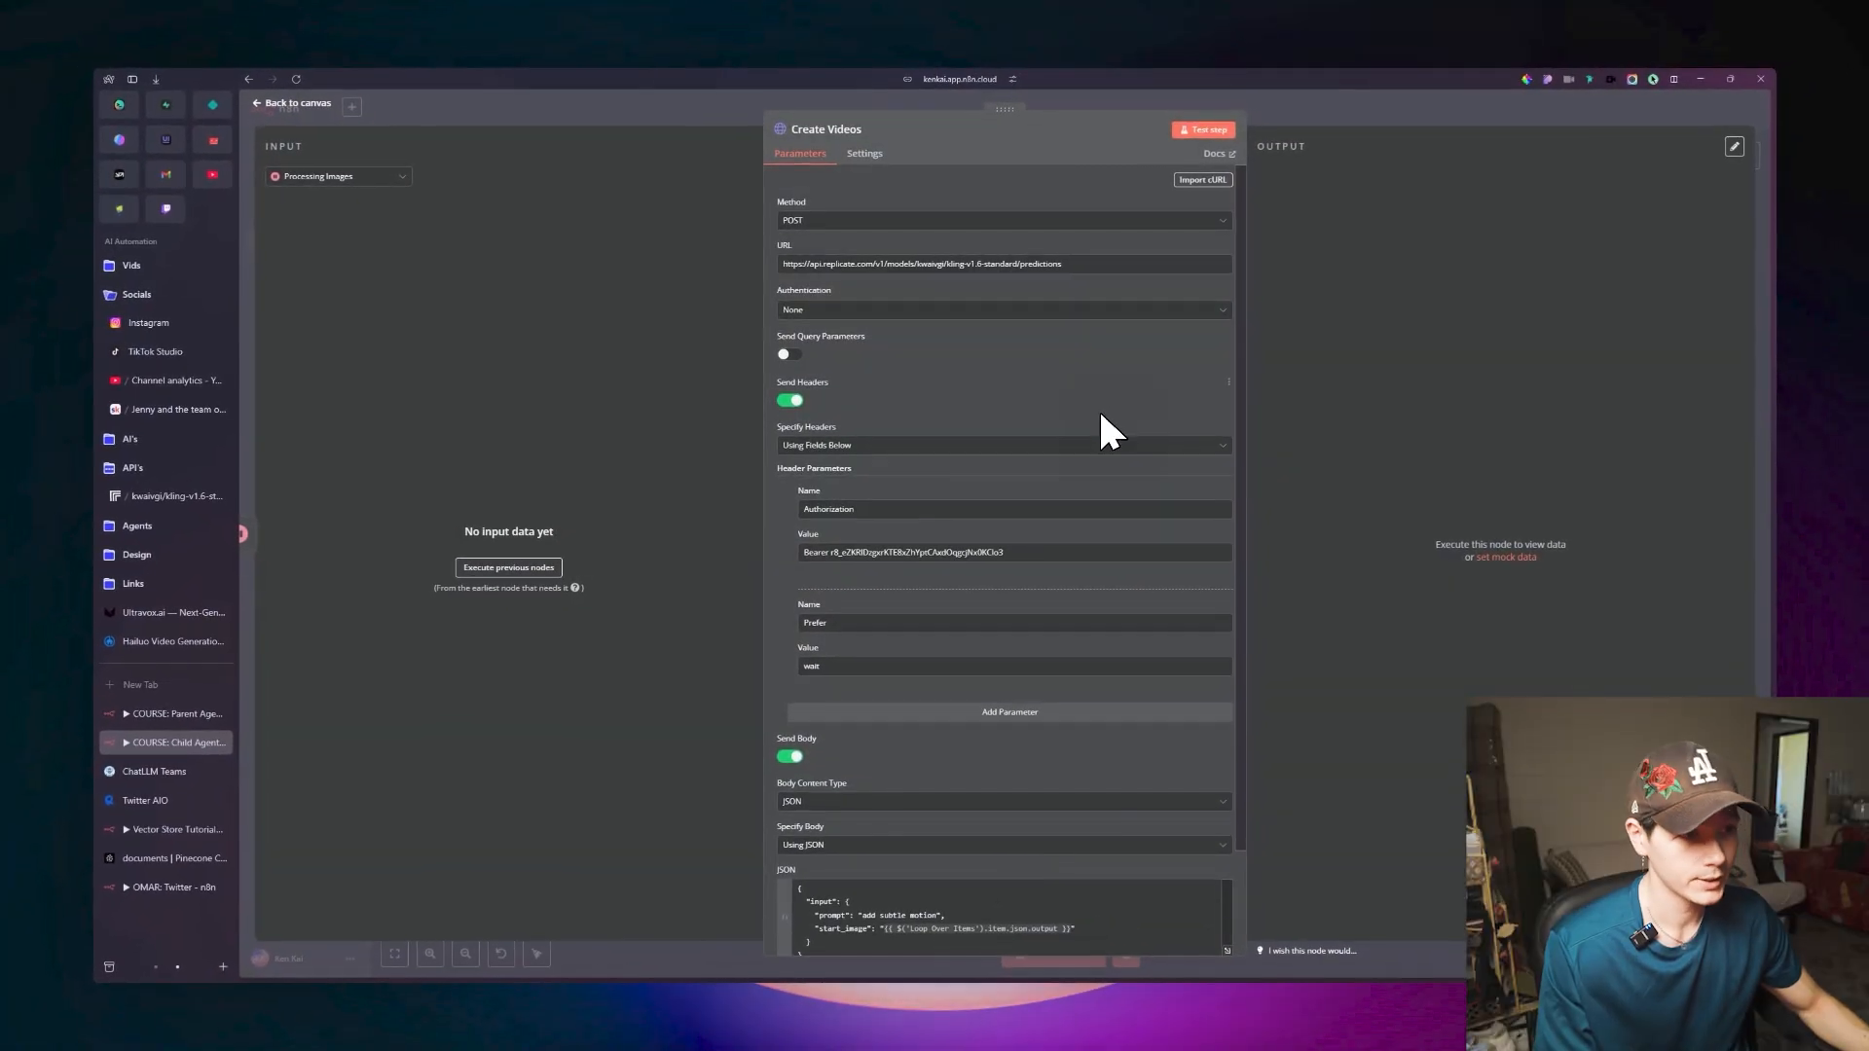
scroll(1097, 434, "down", 1)
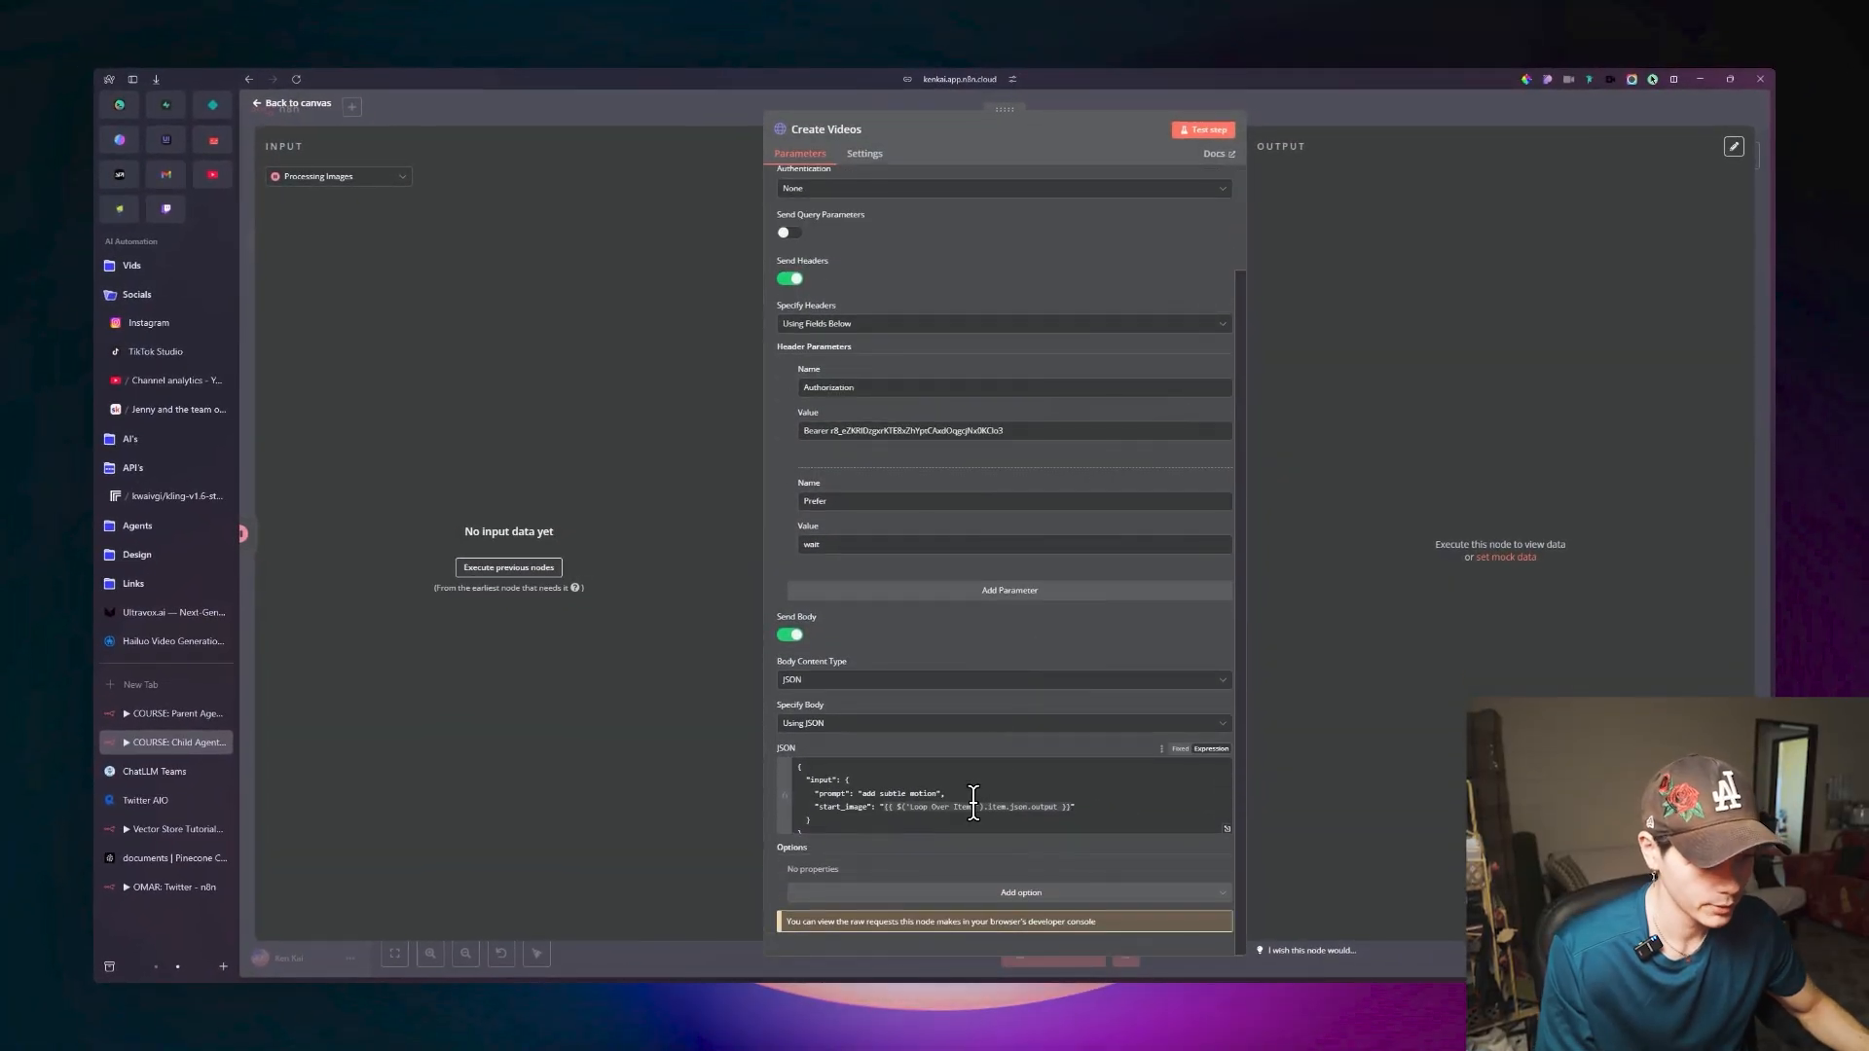
Test the Create Videos node, check its incoming Processing Images data during the run, and return to the canvas.
scroll(1002, 710, "up", 1)
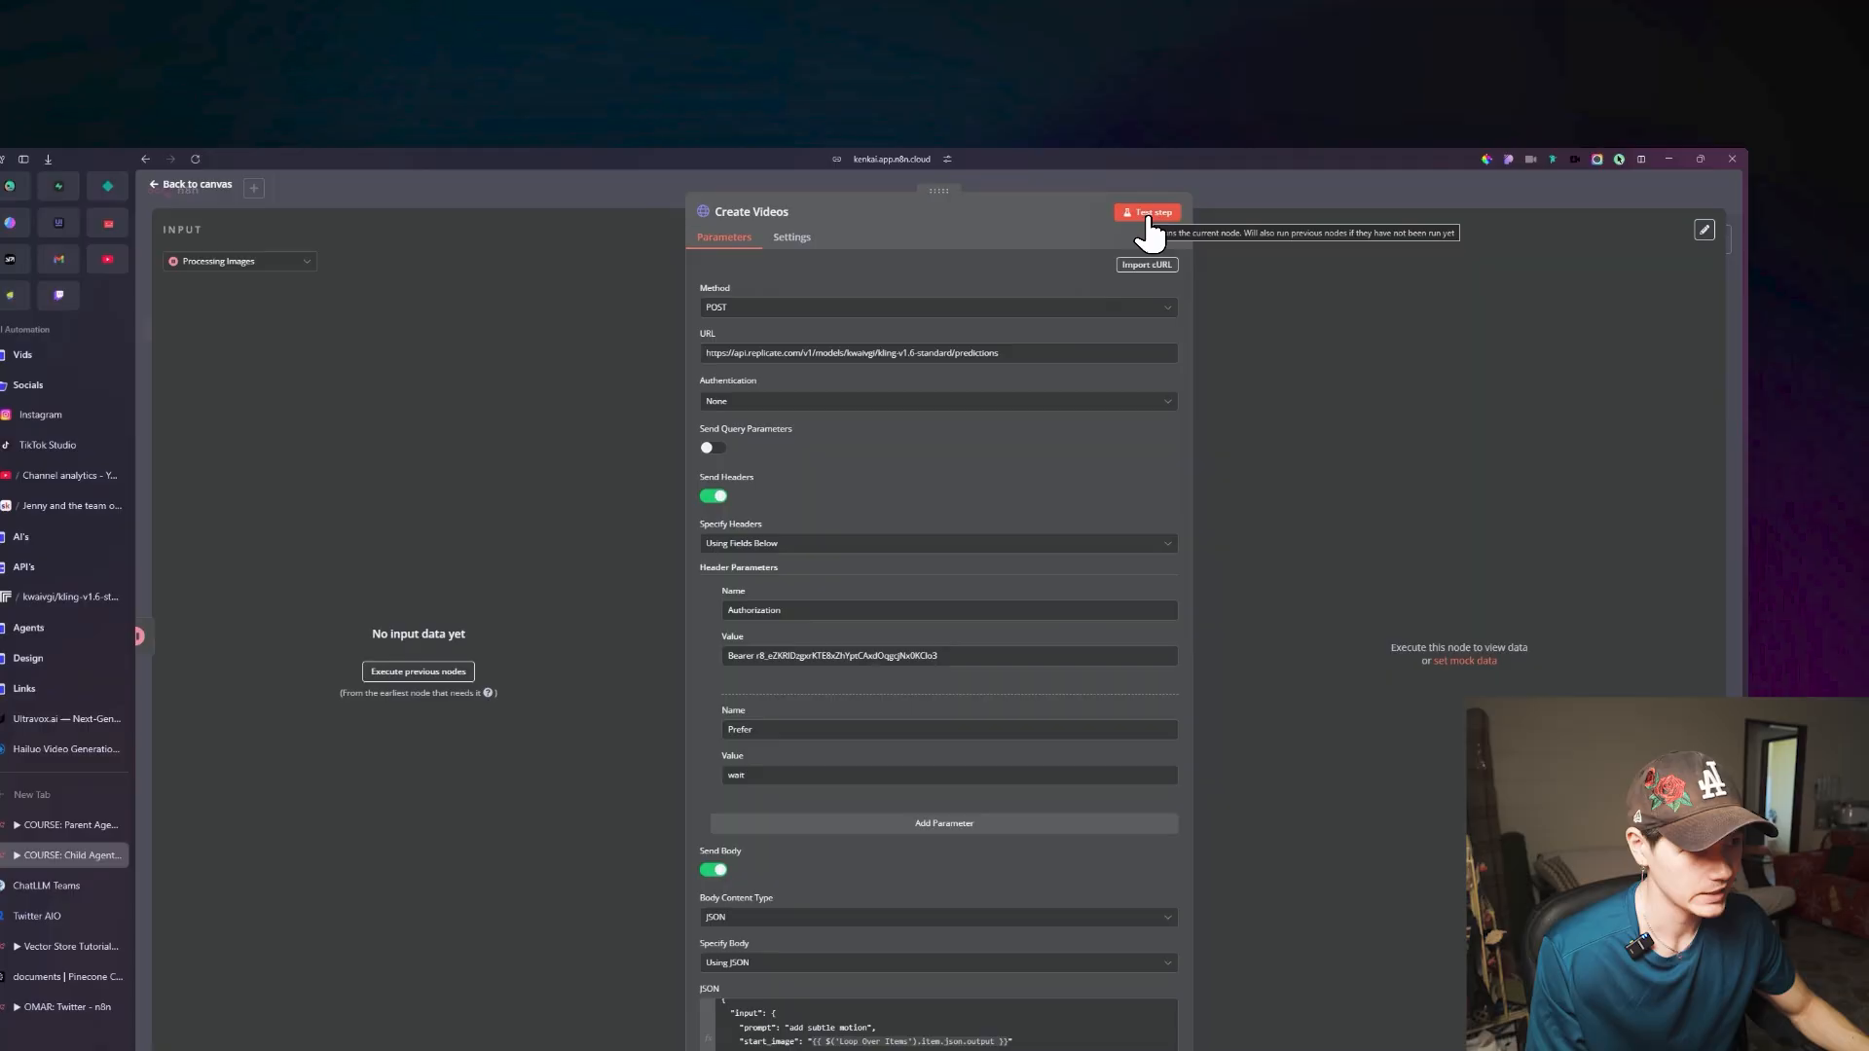
left_click(1206, 132)
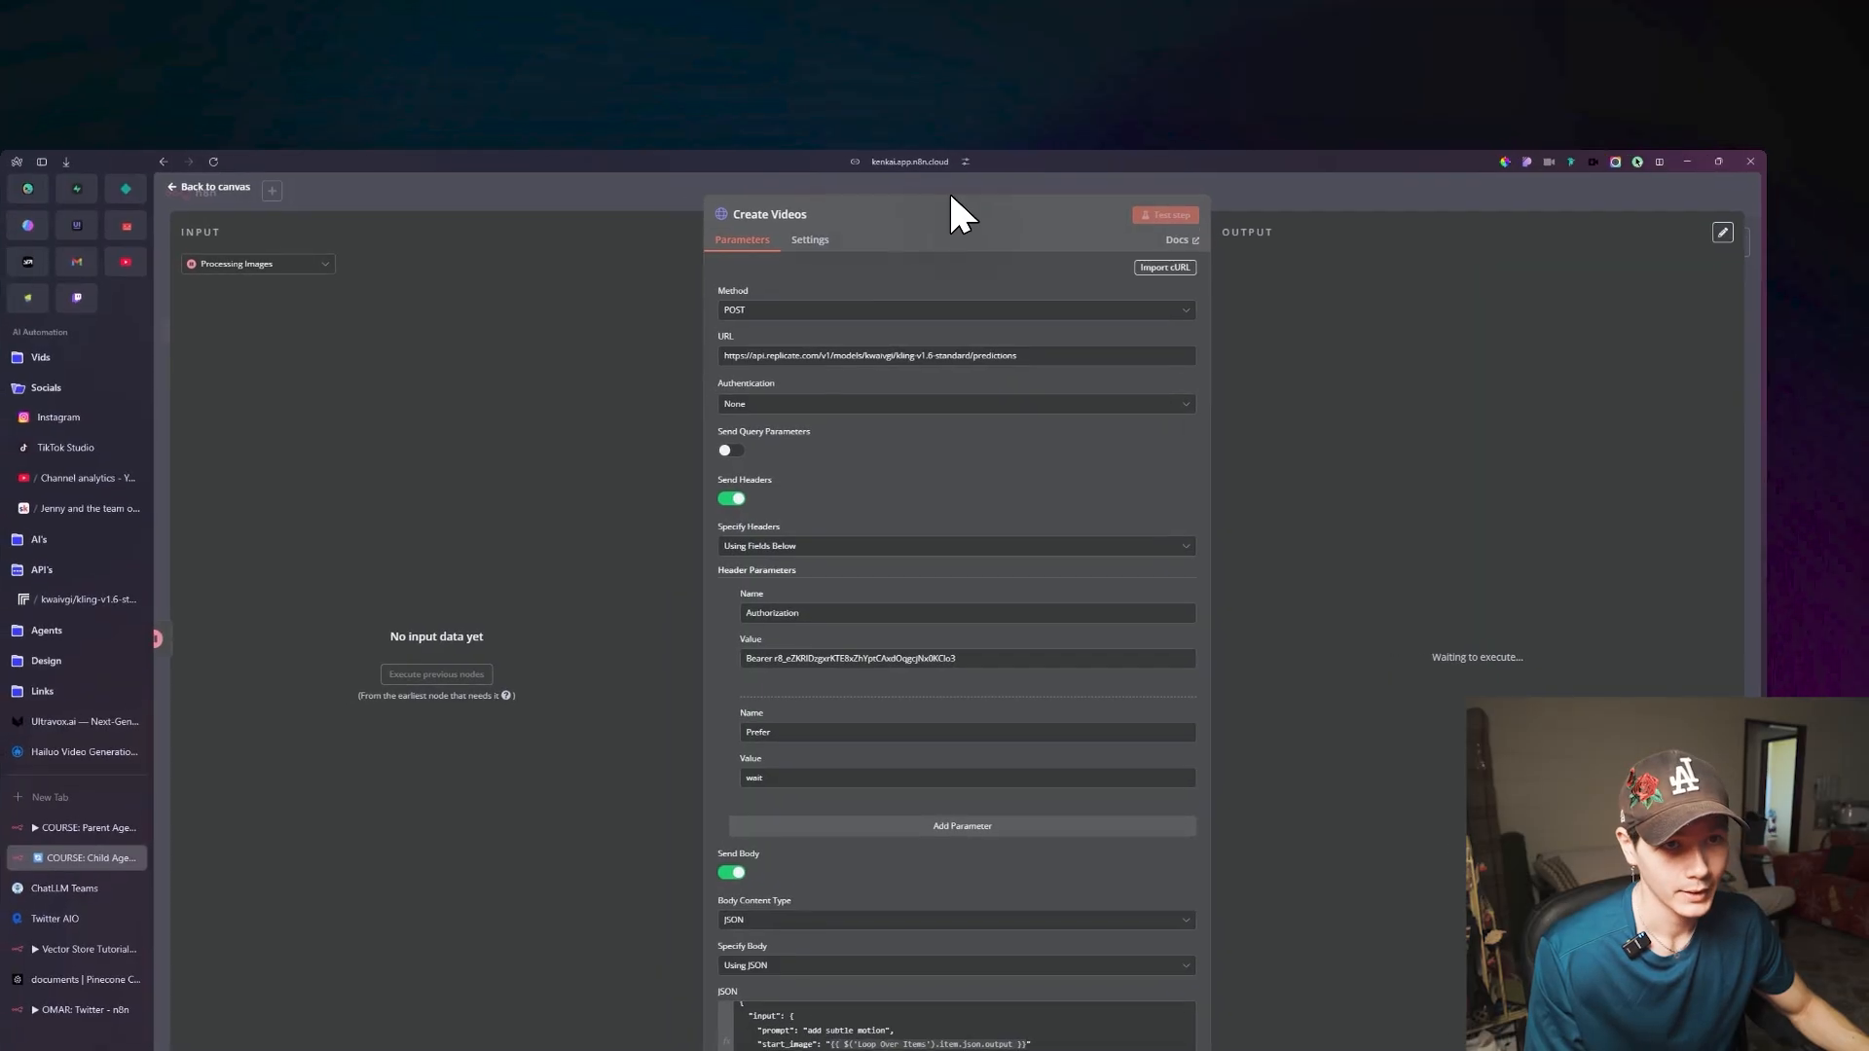
left_click(199, 184)
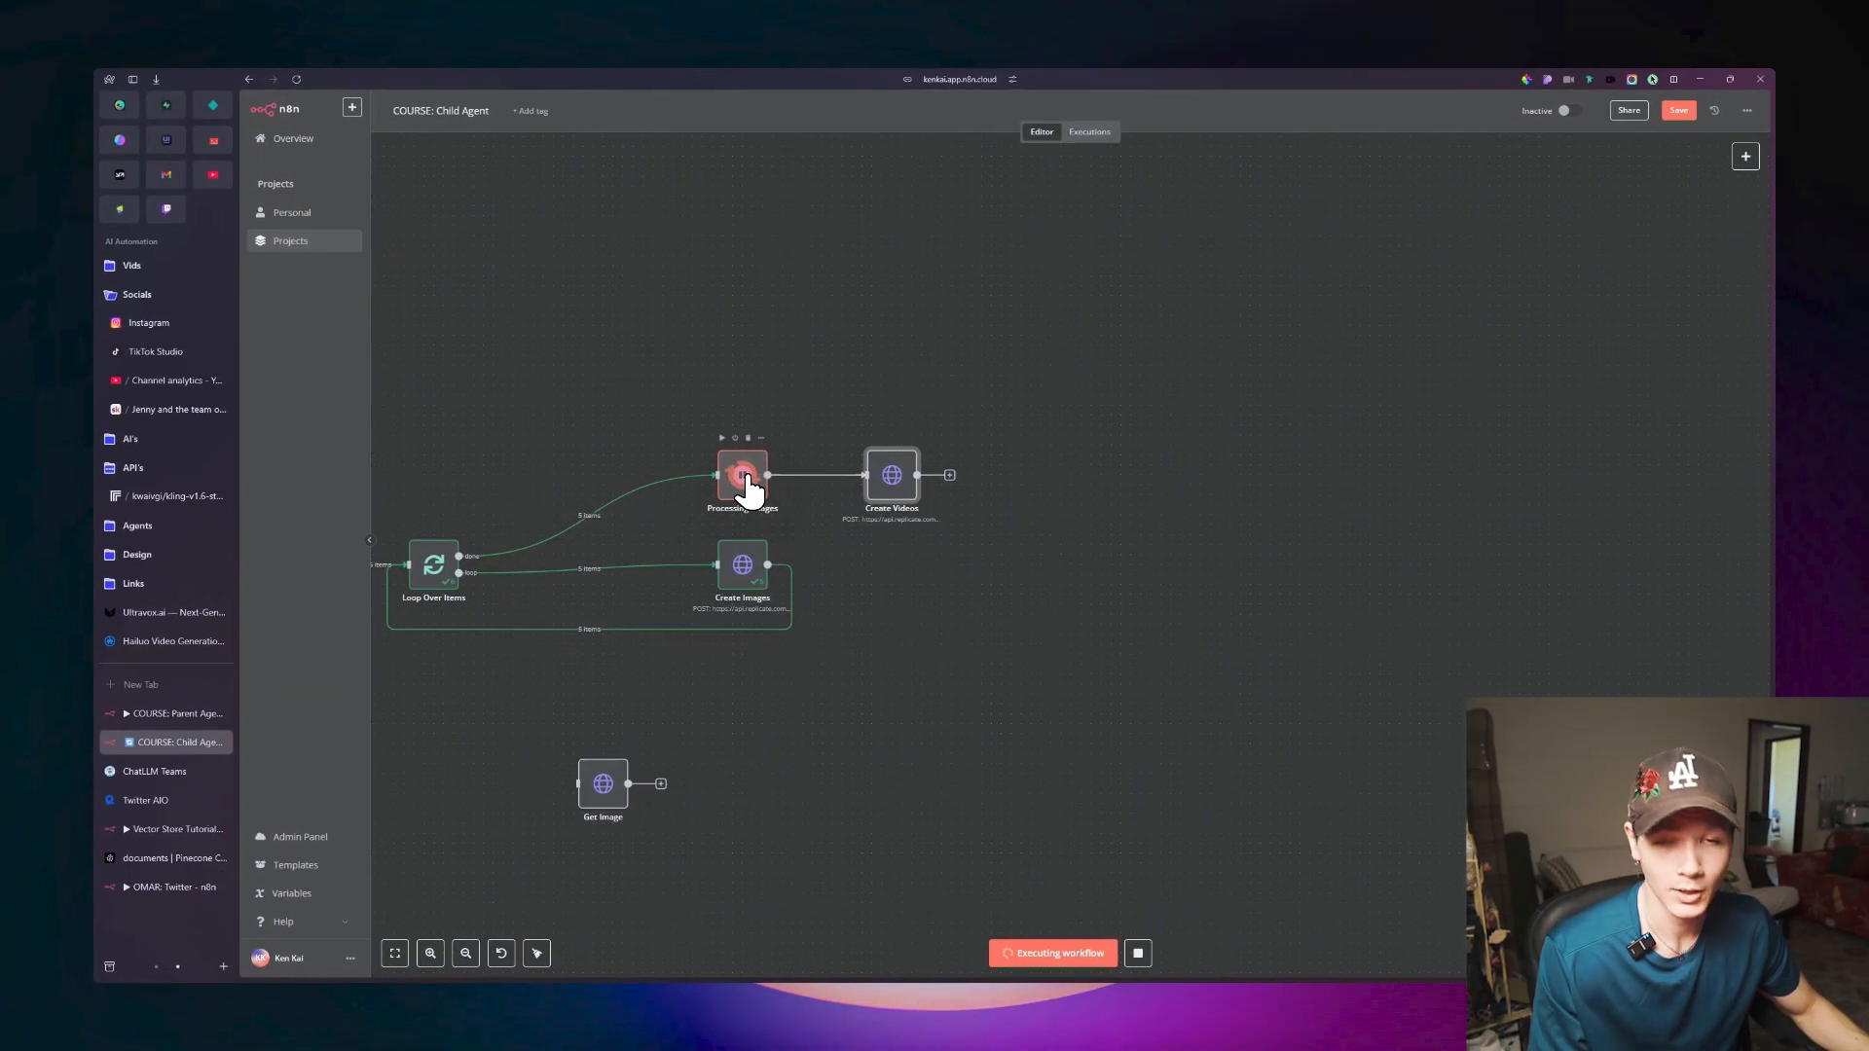
double_click(896, 487)
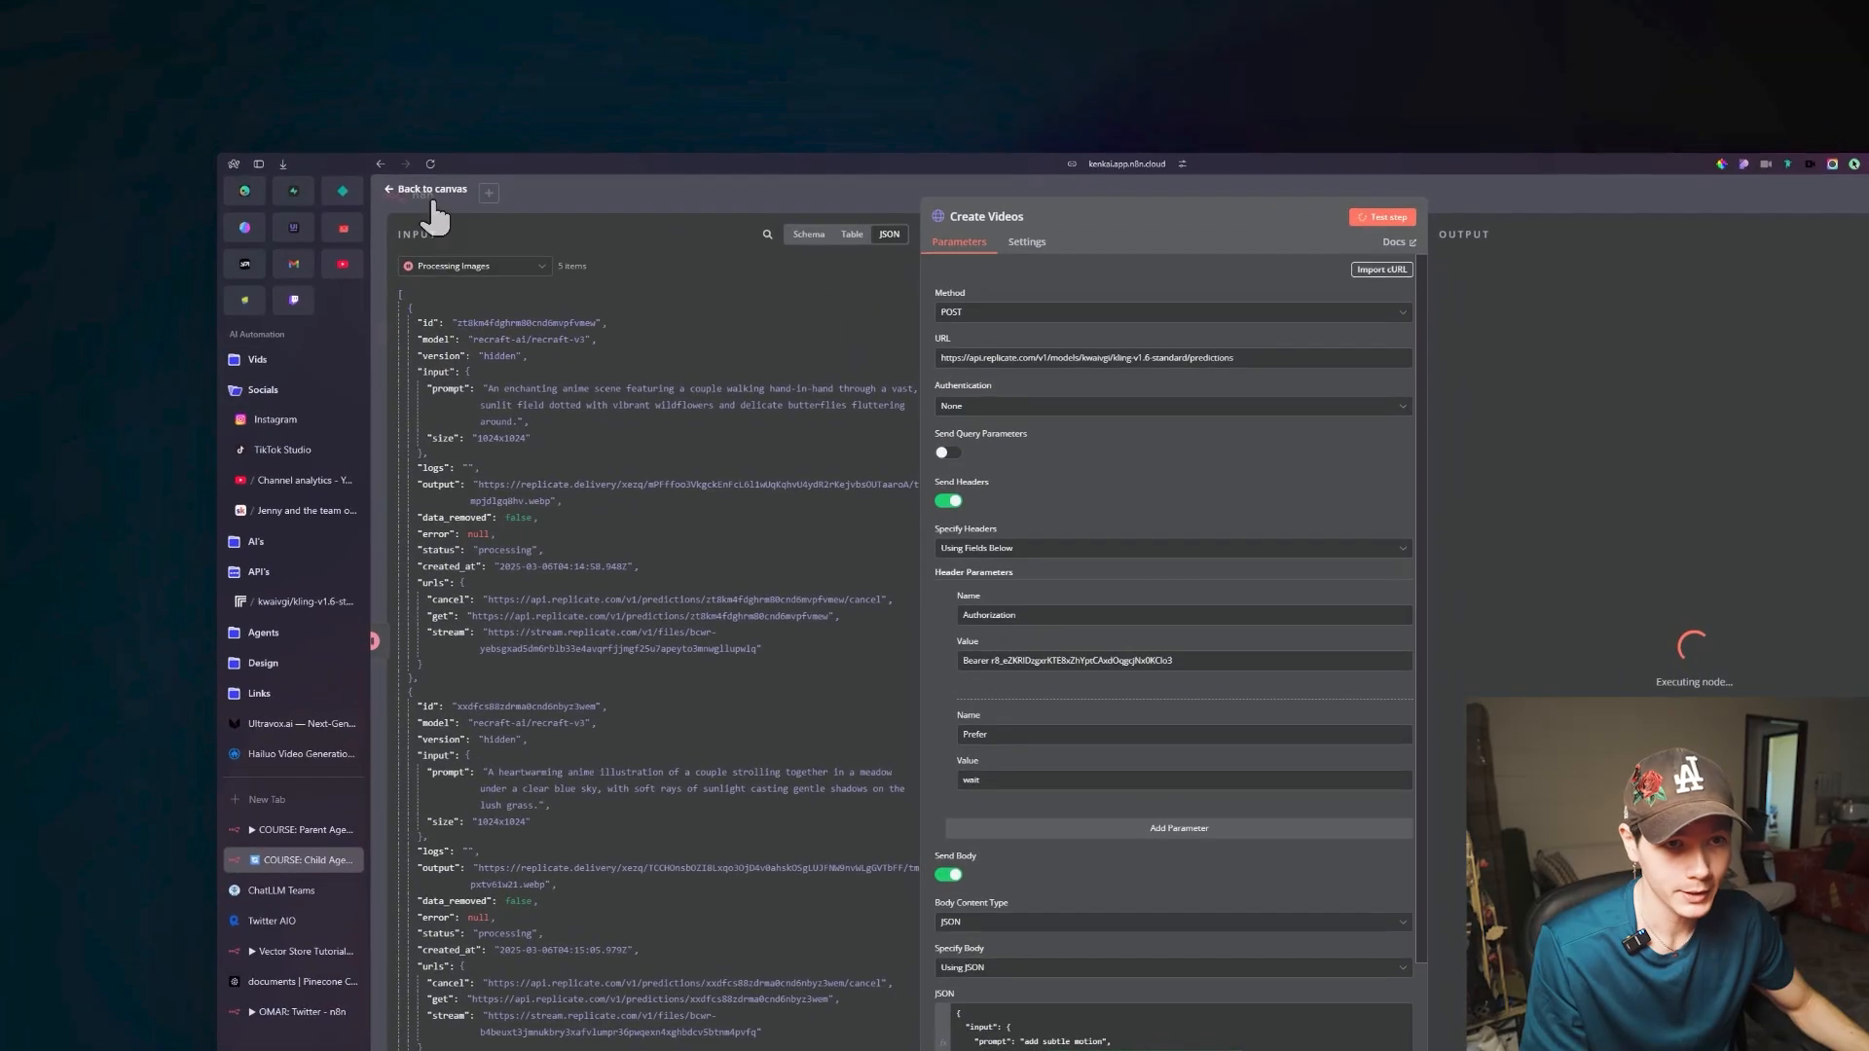
left_click(292, 103)
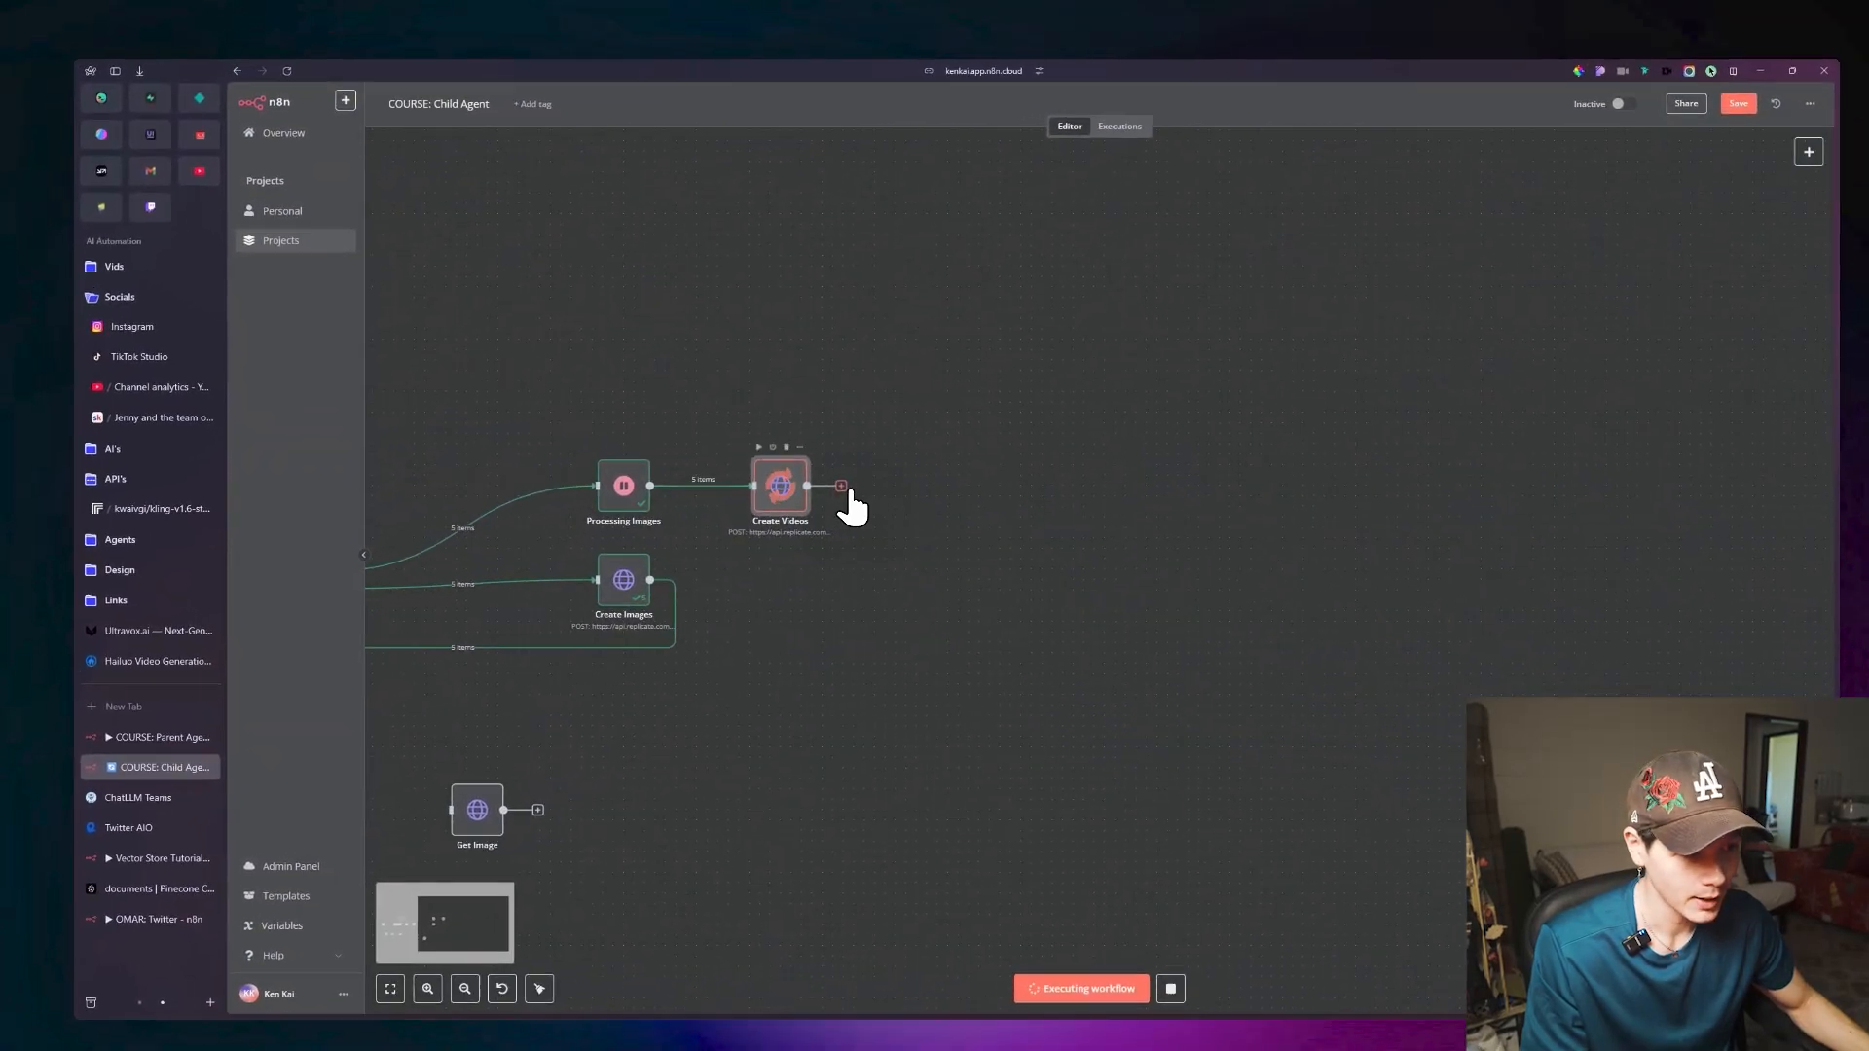
Add a Wait node after Create Videos and set its wait amount to 150 seconds.
left_click(1029, 549)
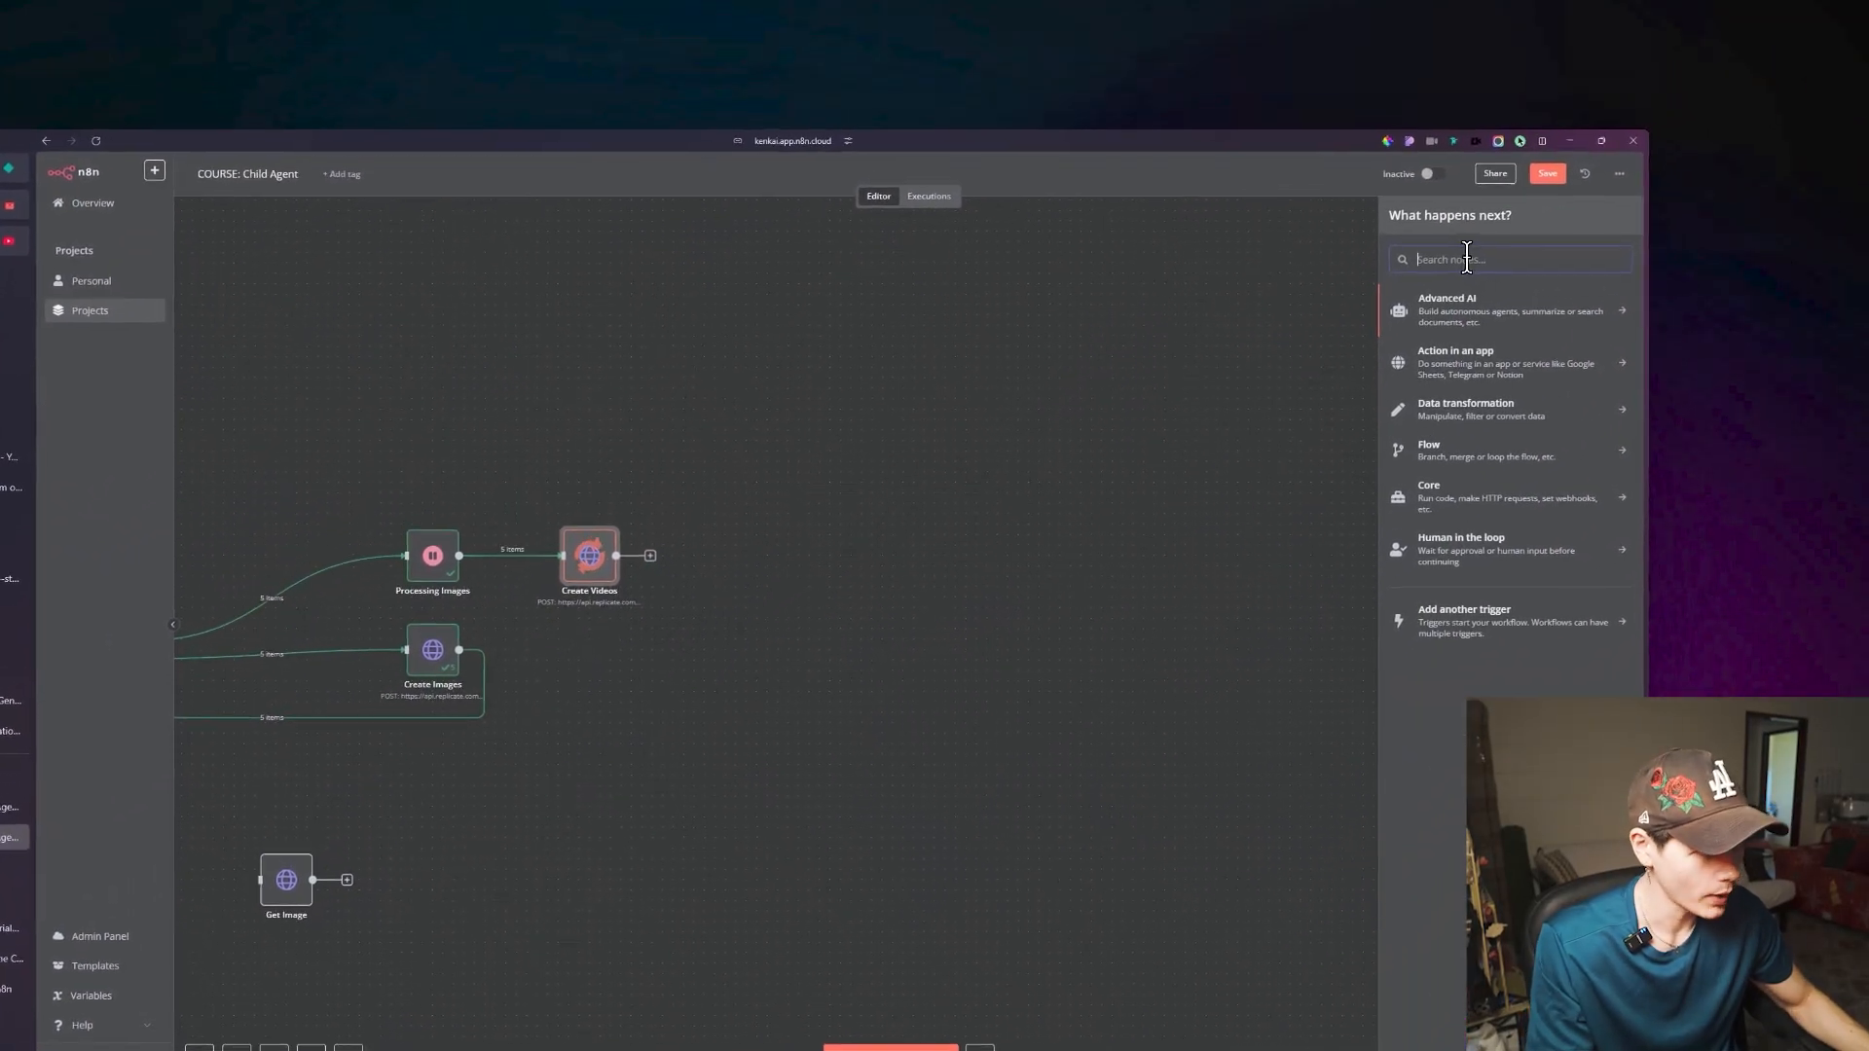
type("wait")
key("Return")
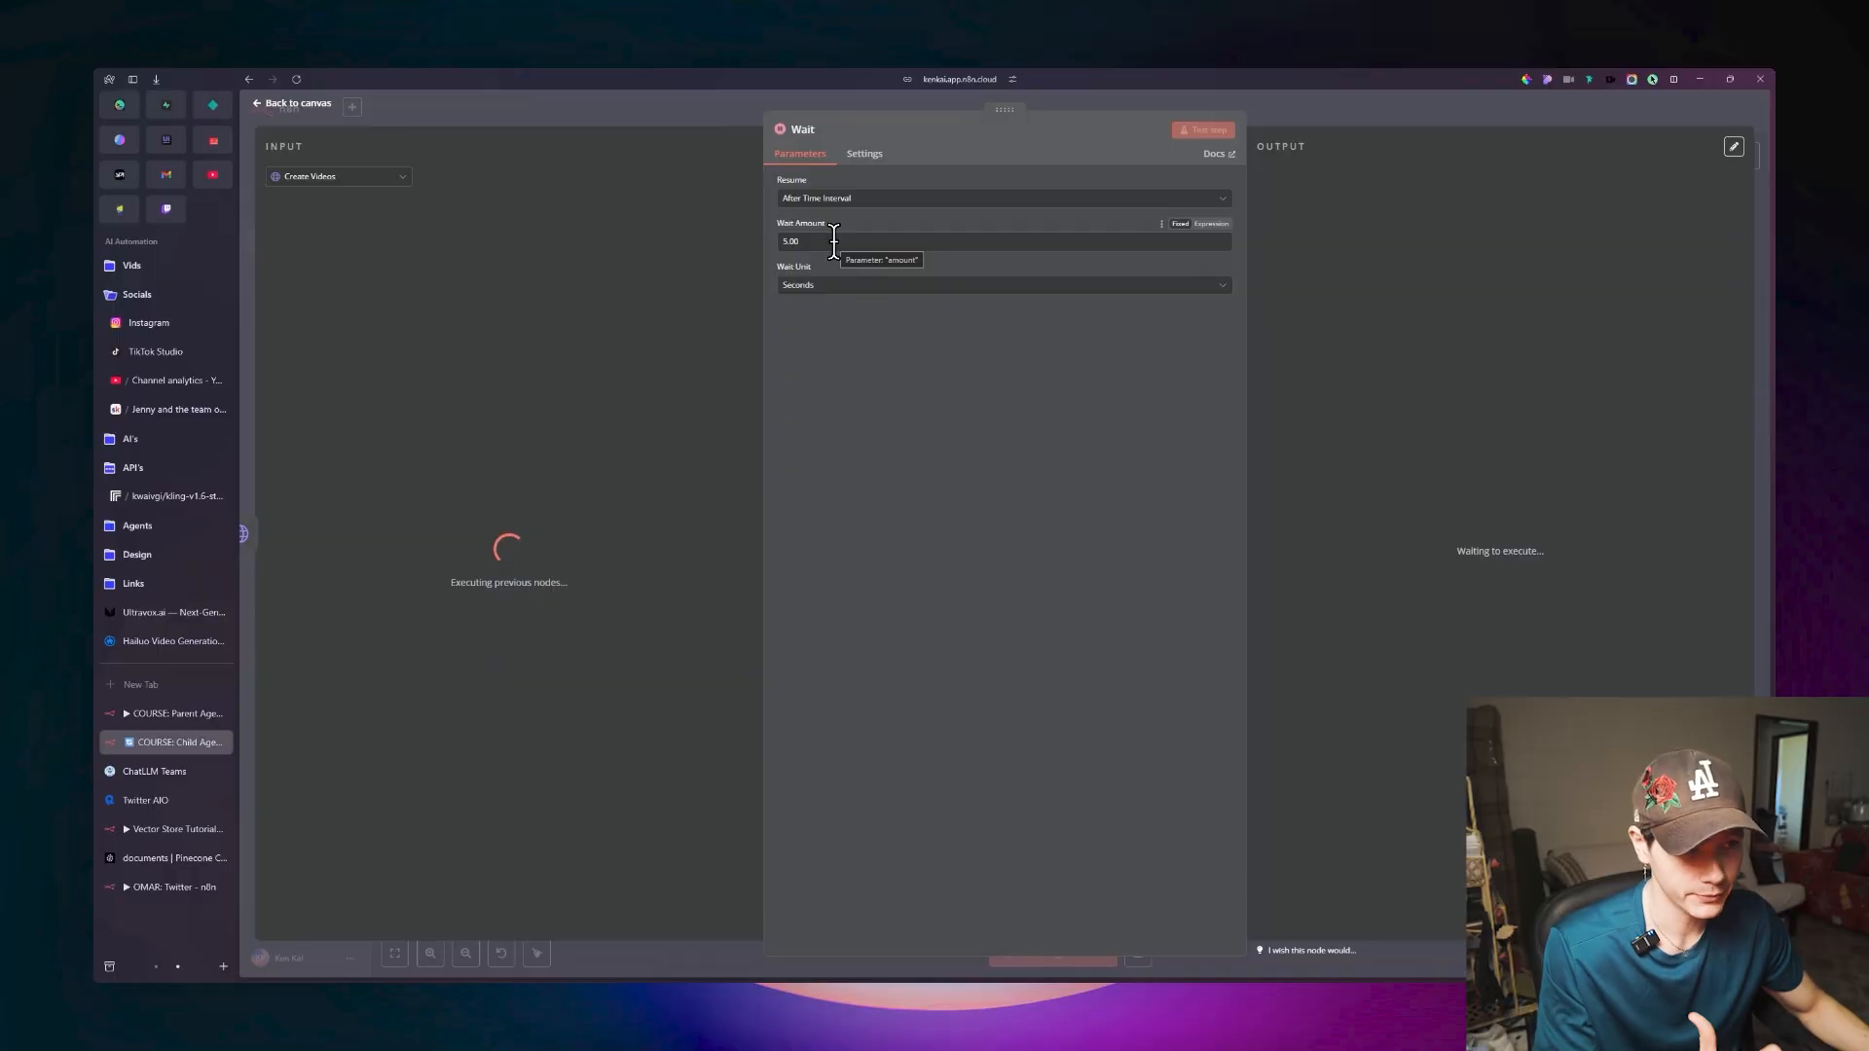
left_click_drag(823, 241, 777, 302)
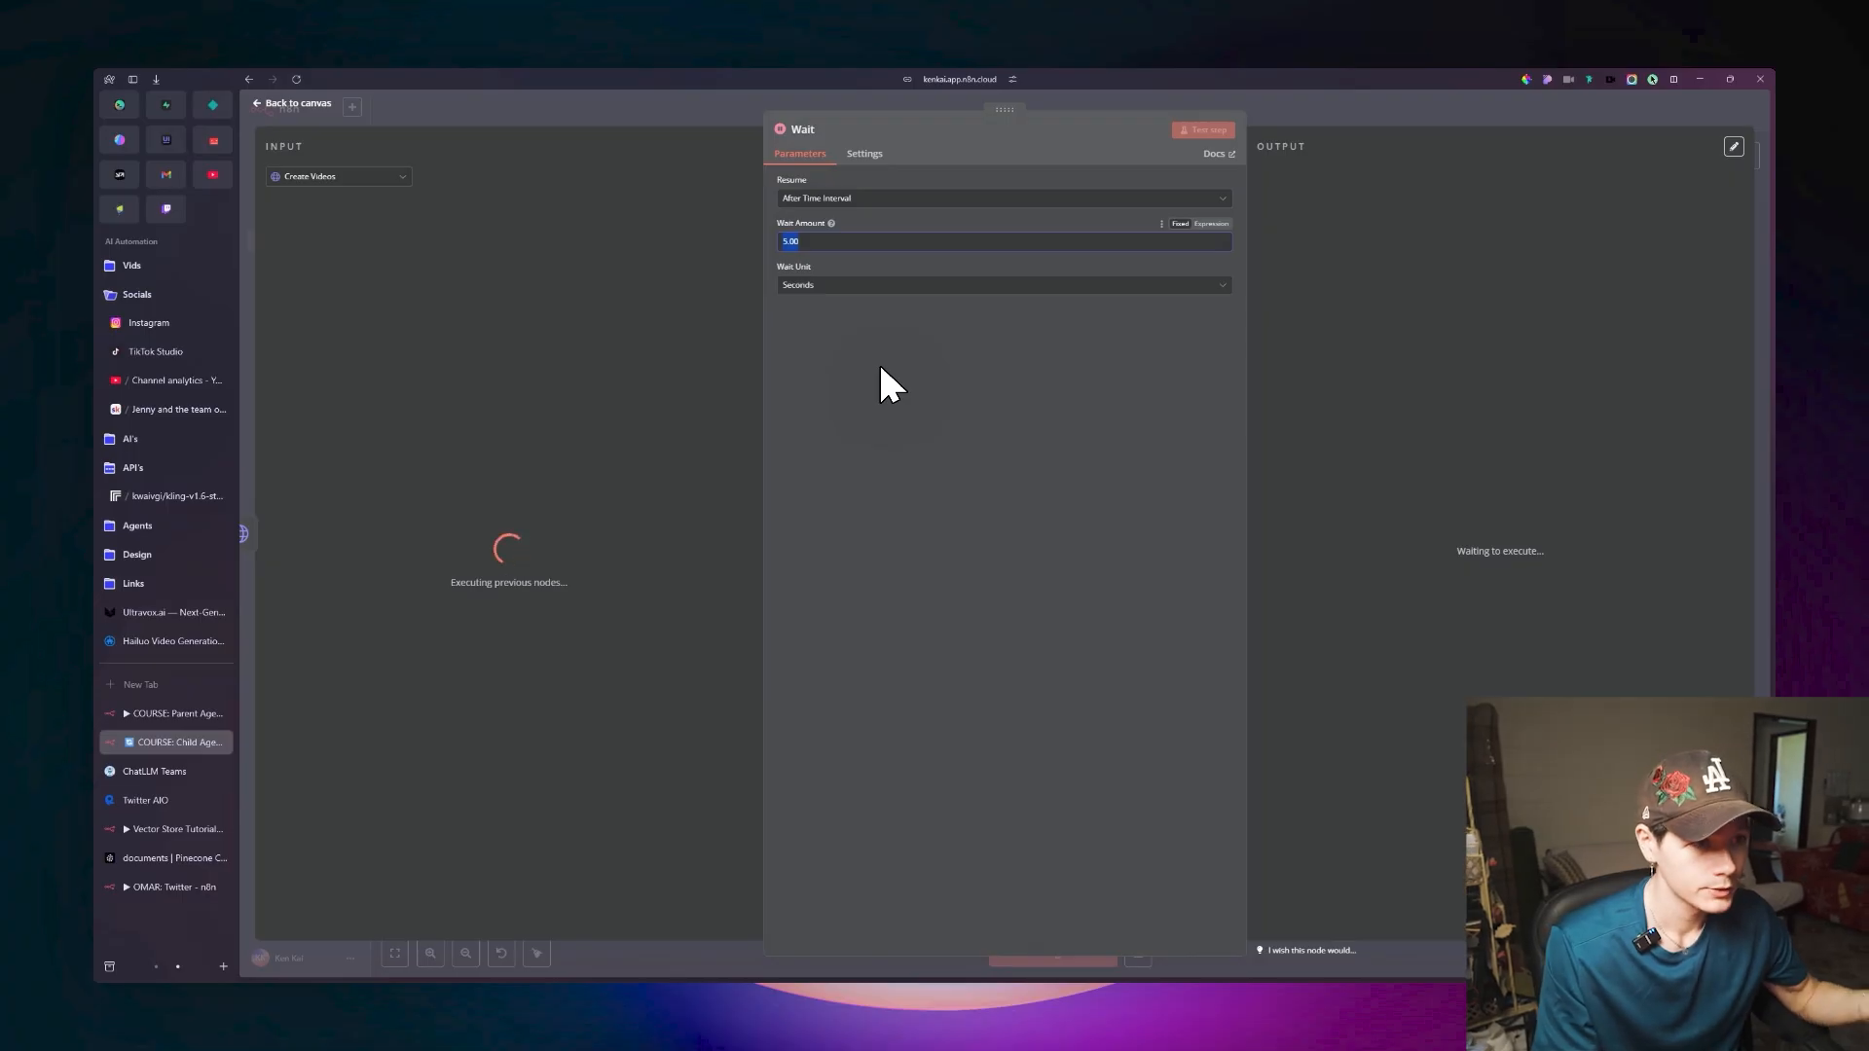
type("150")
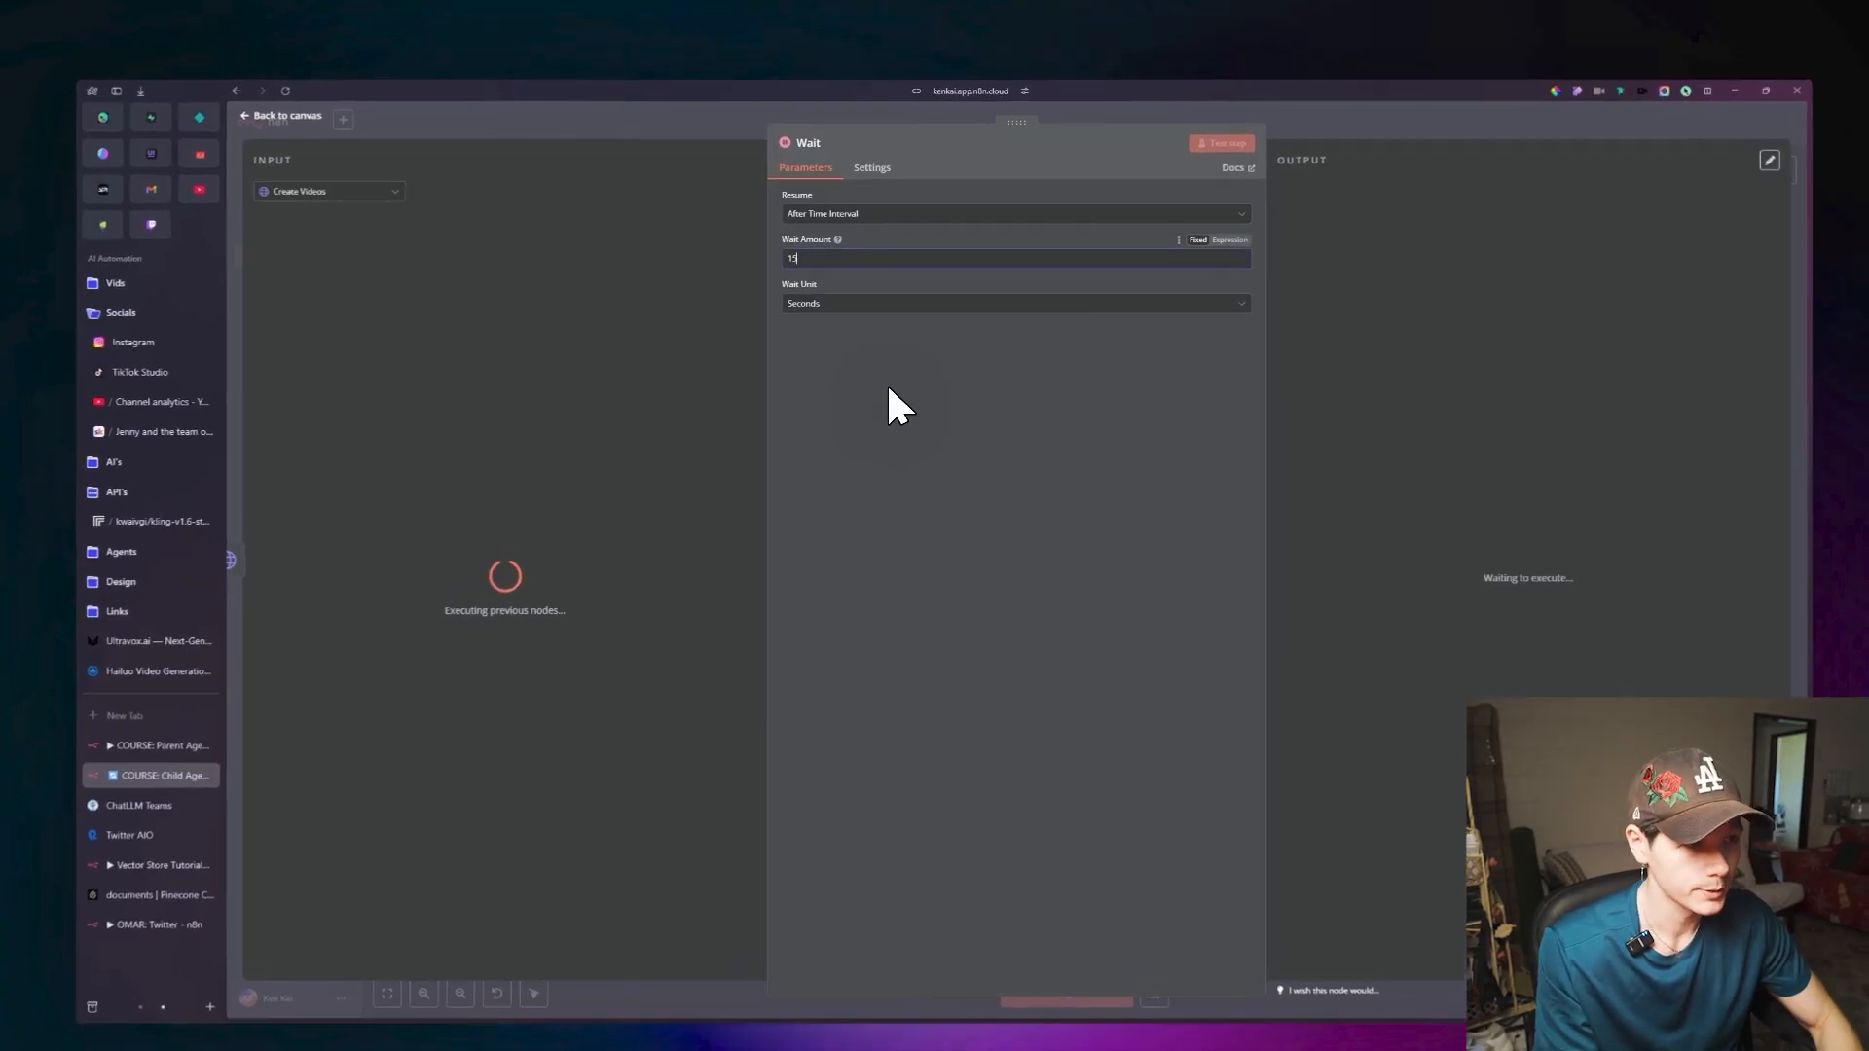
key("Escape")
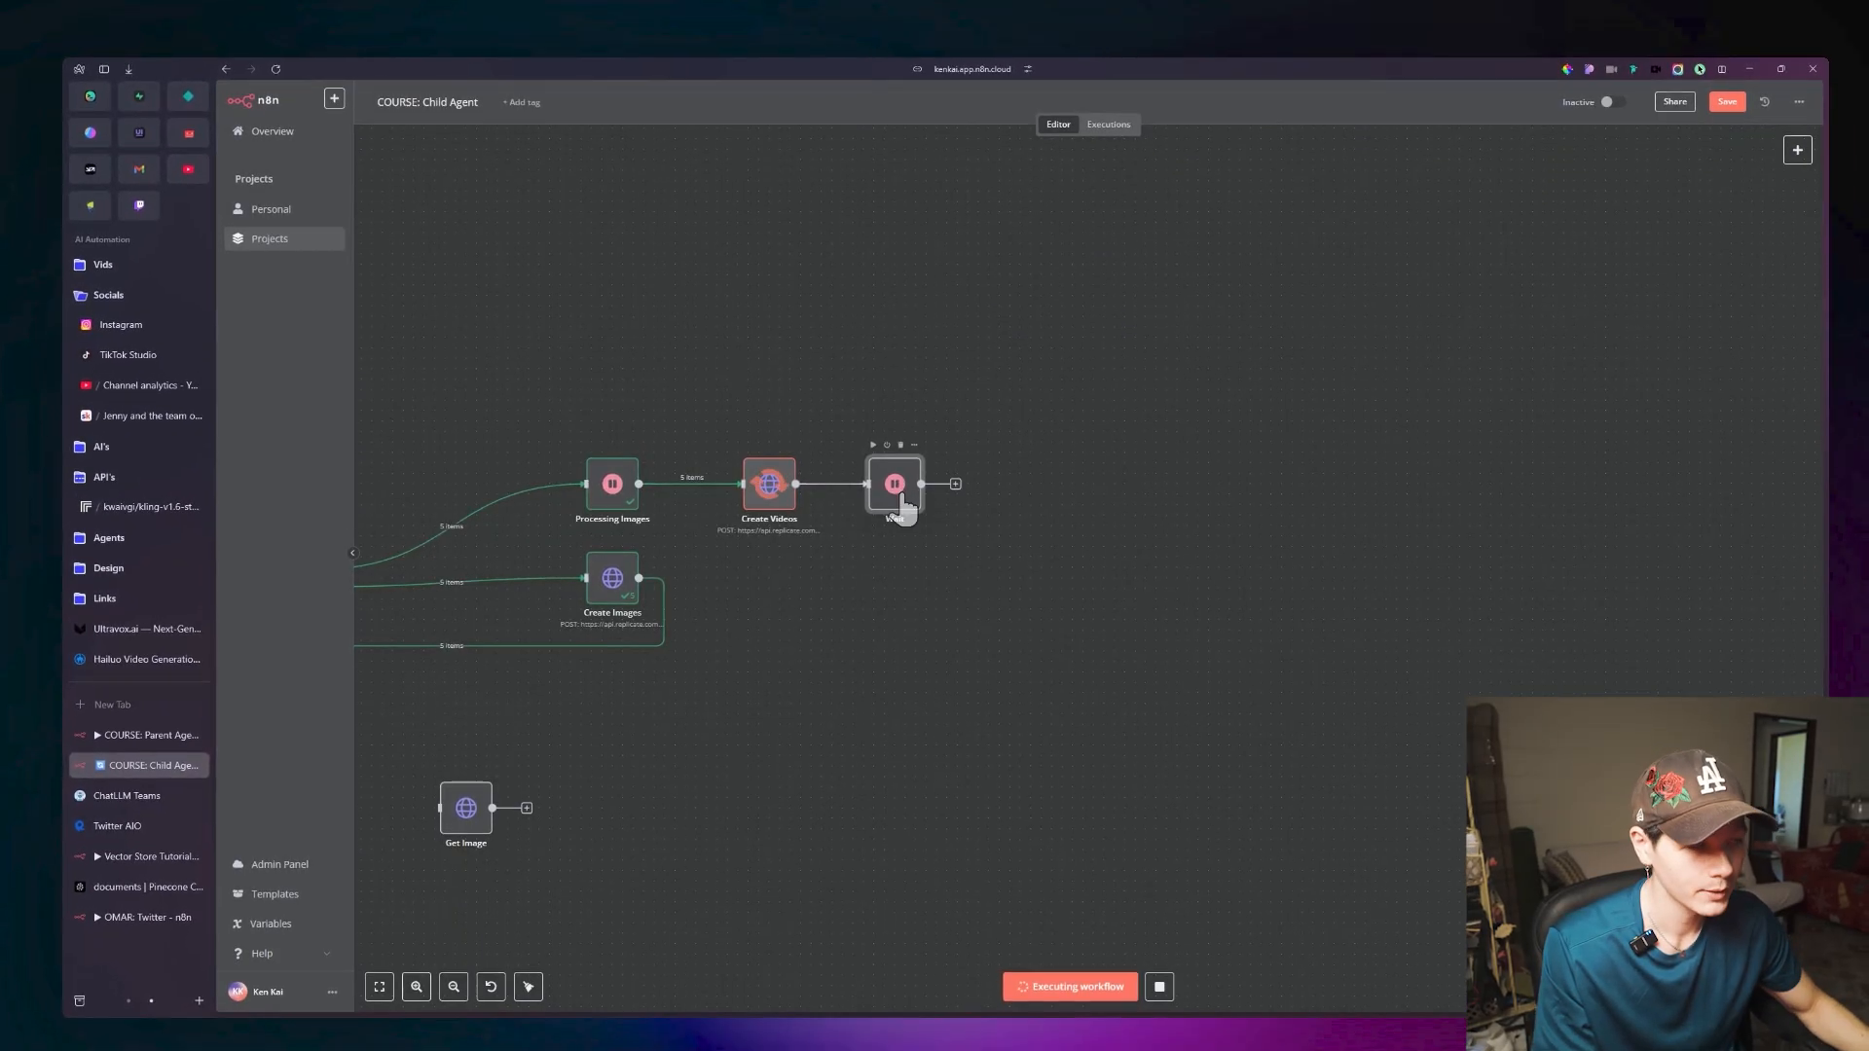
Rename the new Wait node as Rendering Videos and return to the canvas.
double_click(897, 506)
left_click(827, 151)
type("Rendering")
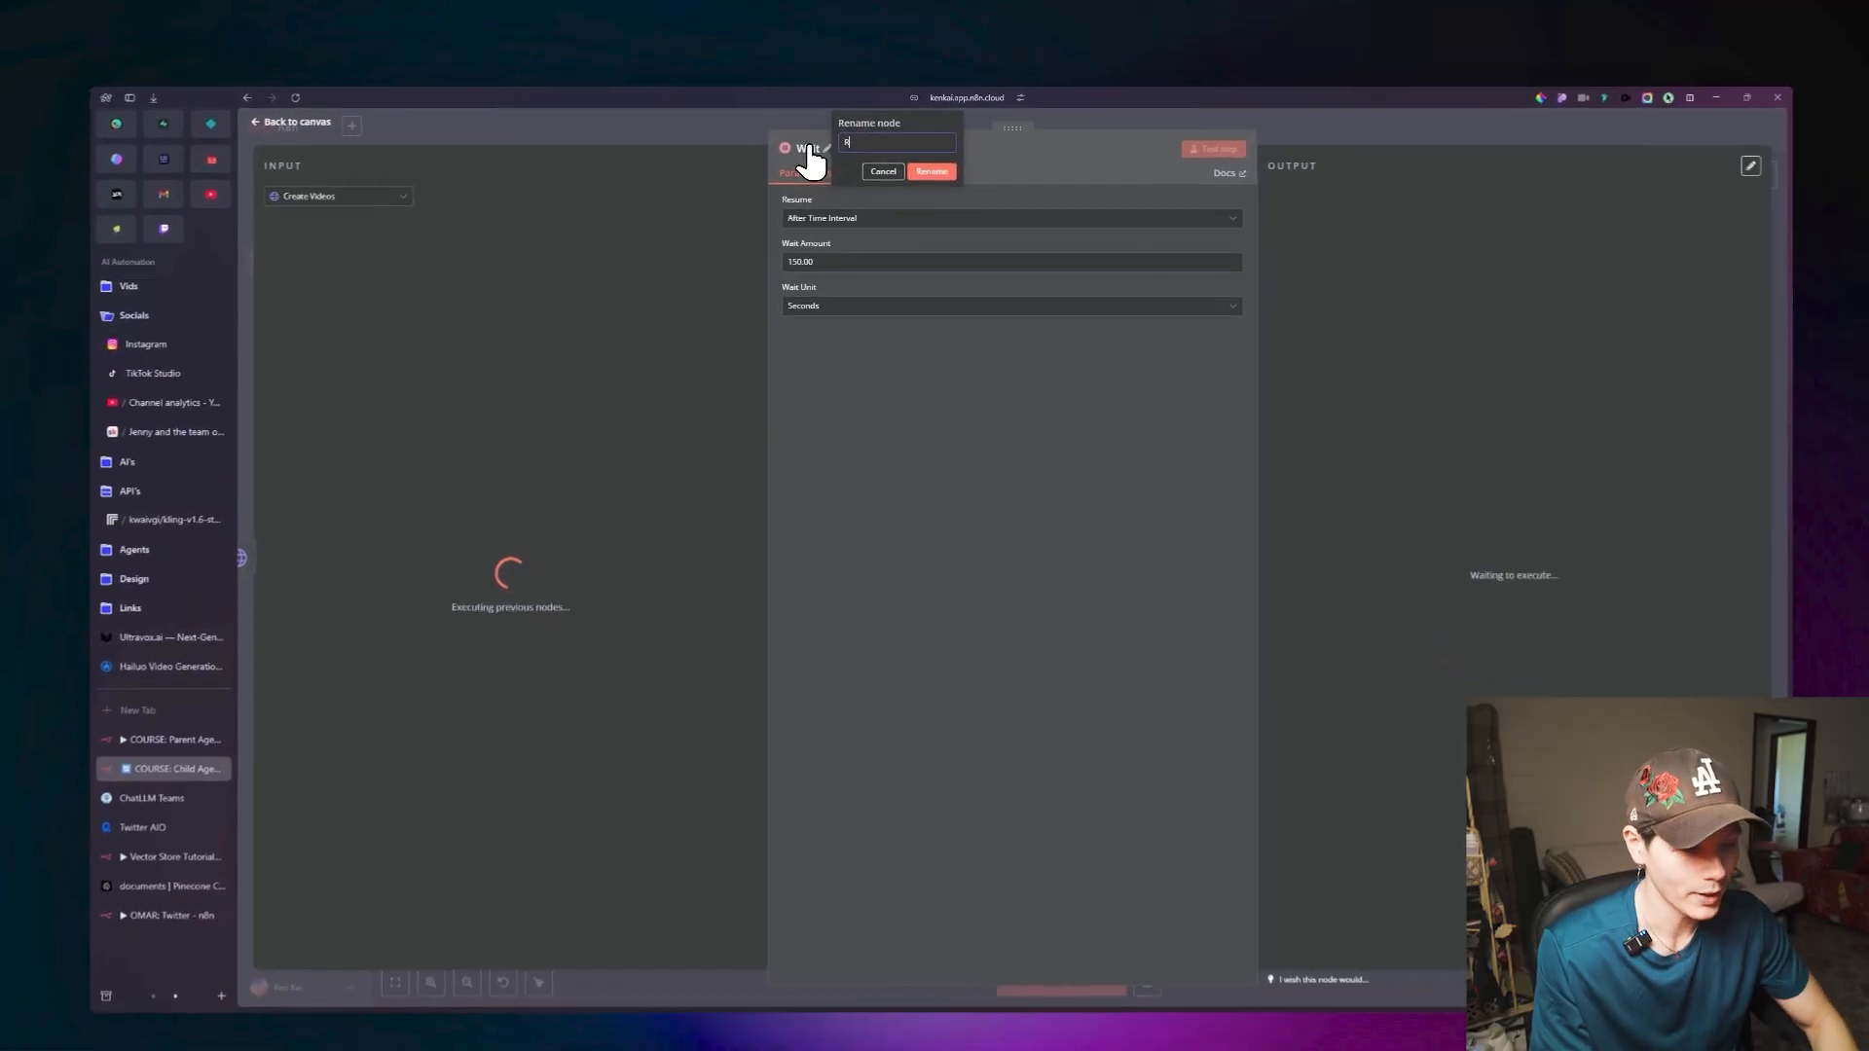
type(" Videos")
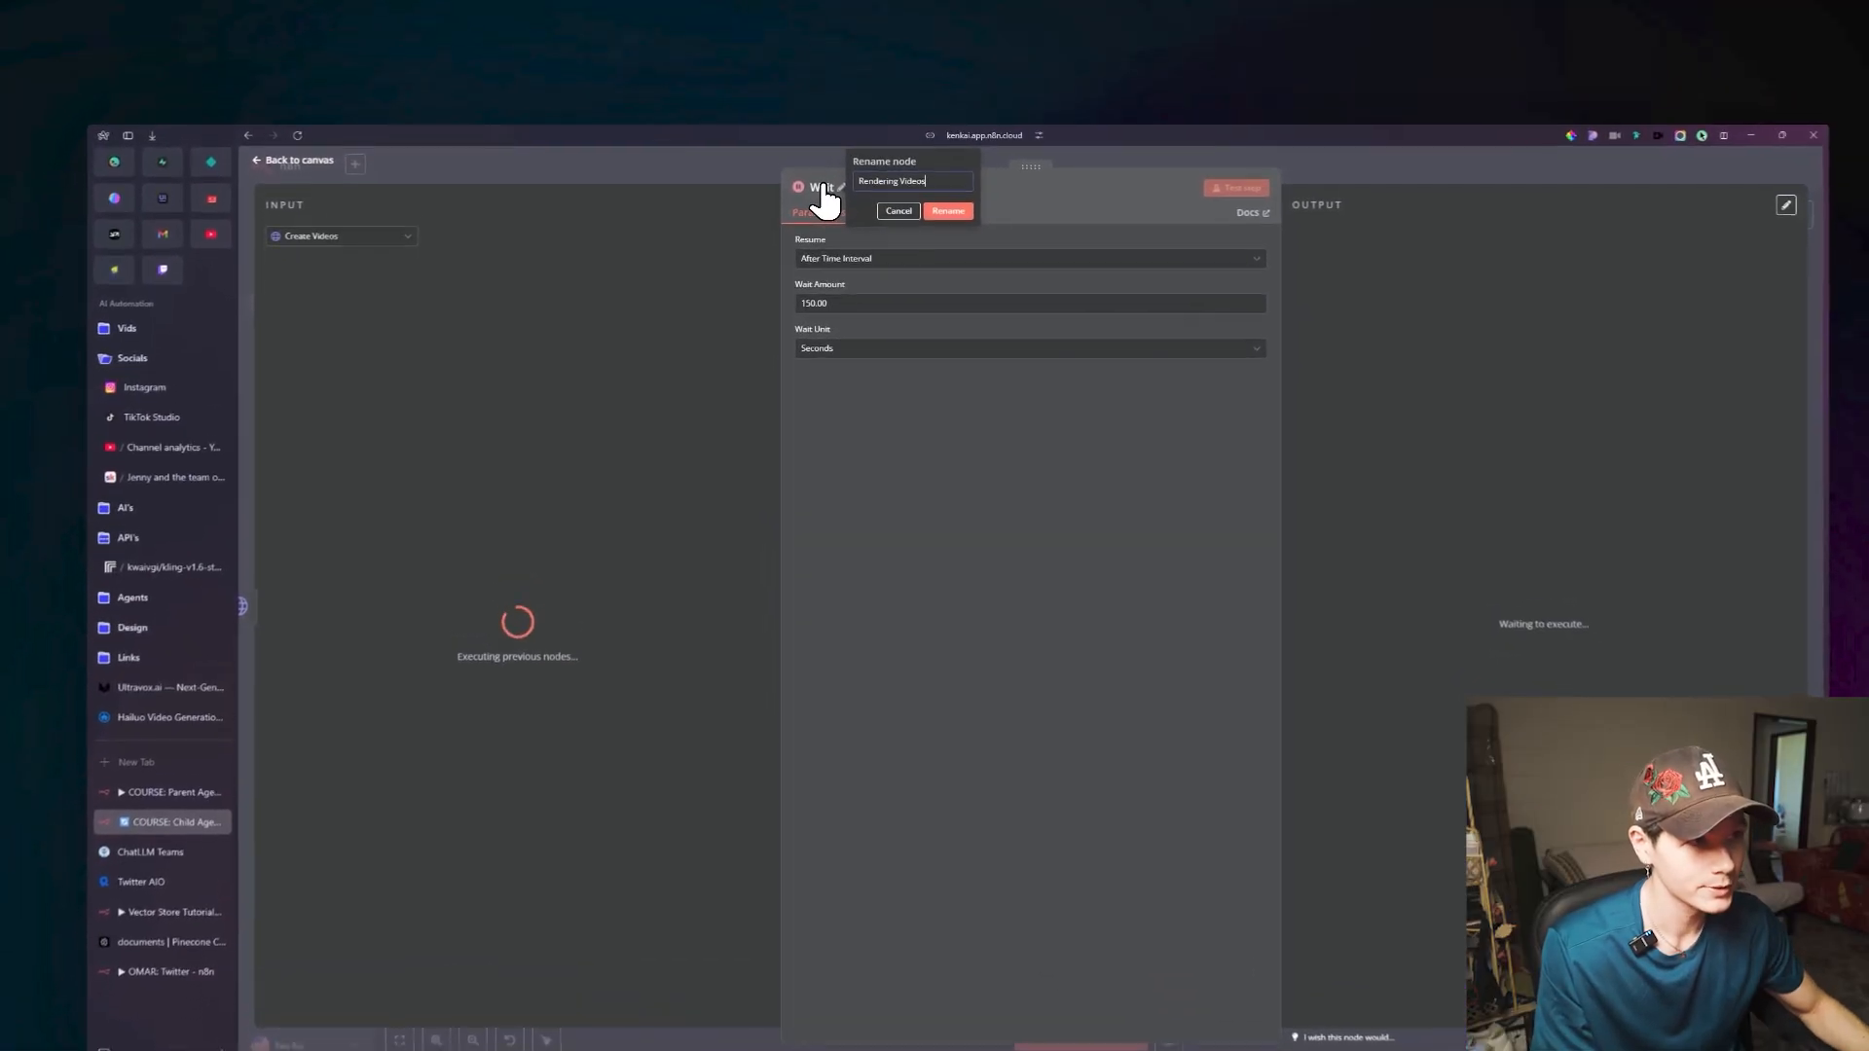
left_click(925, 152)
key("Escape")
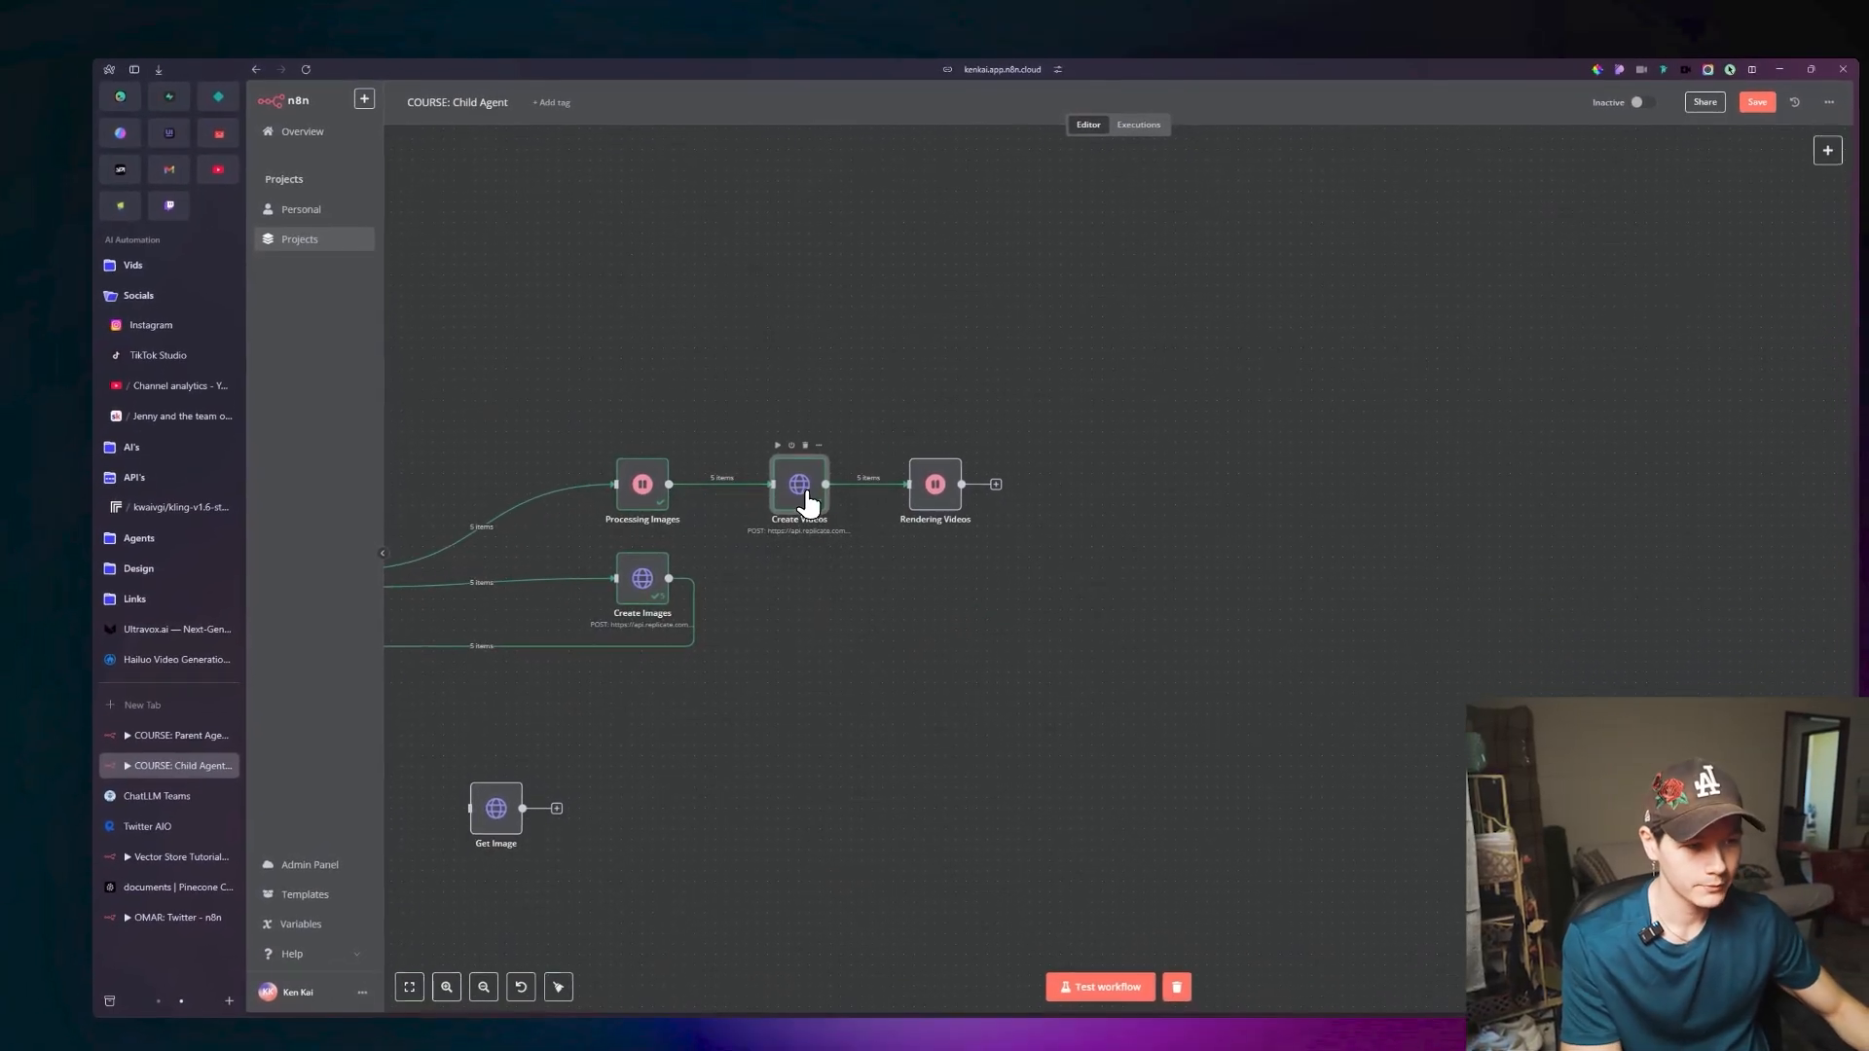
Examine the Create Videos node's JSON output for each item's status and output fields, and return to the canvas.
double_click(819, 496)
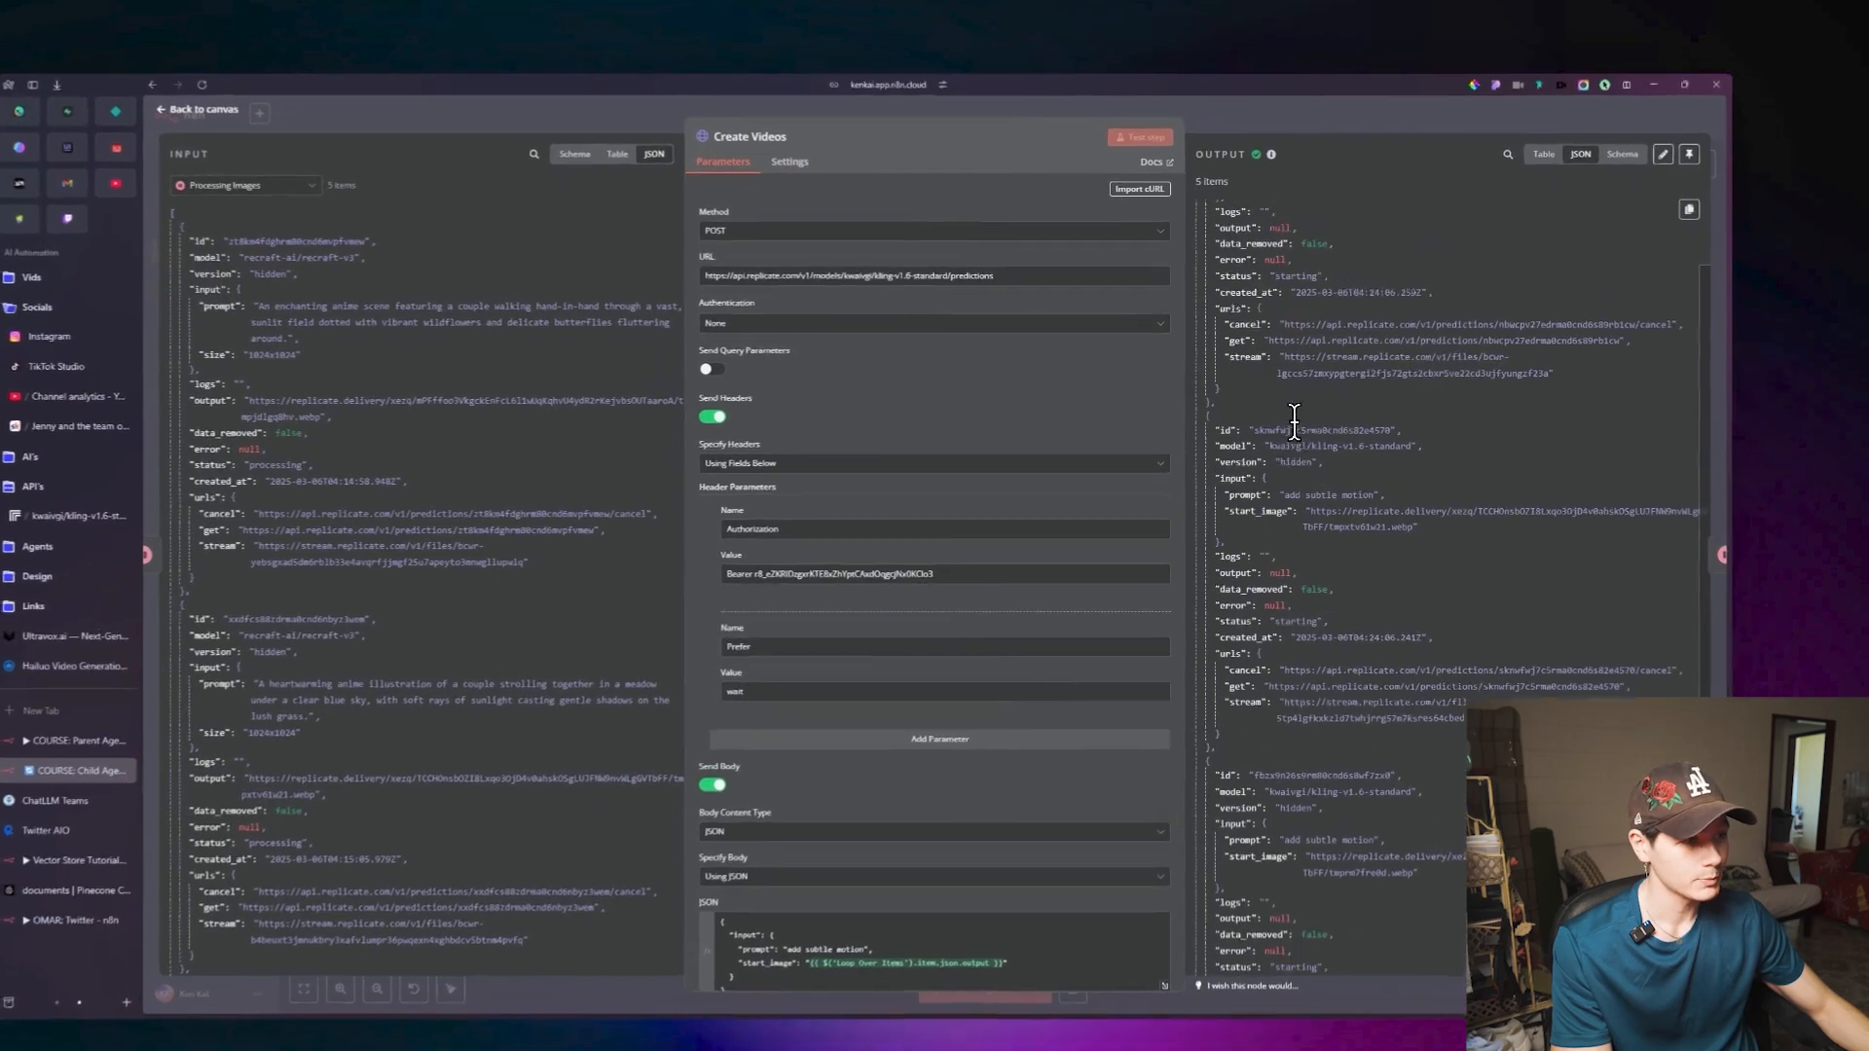
scroll(1354, 399, "down", 3)
double_click(1356, 407)
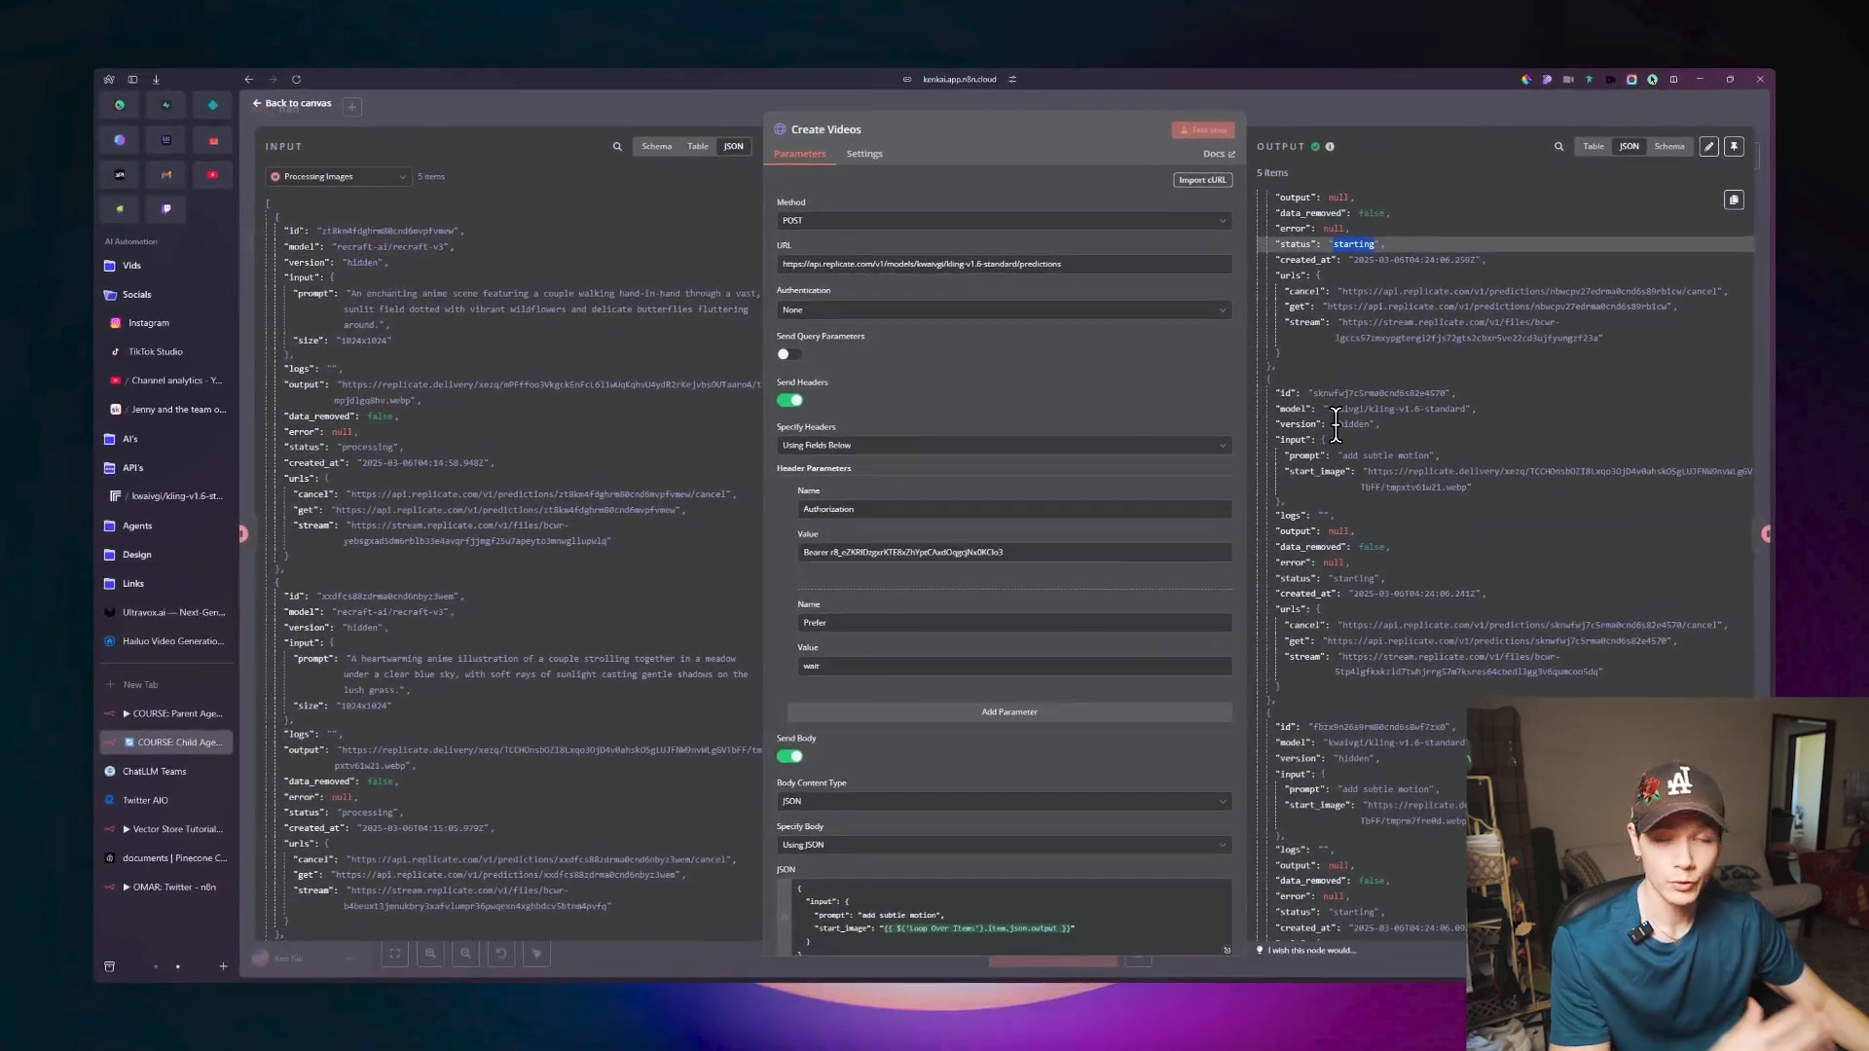
scroll(1335, 424, "down", 3)
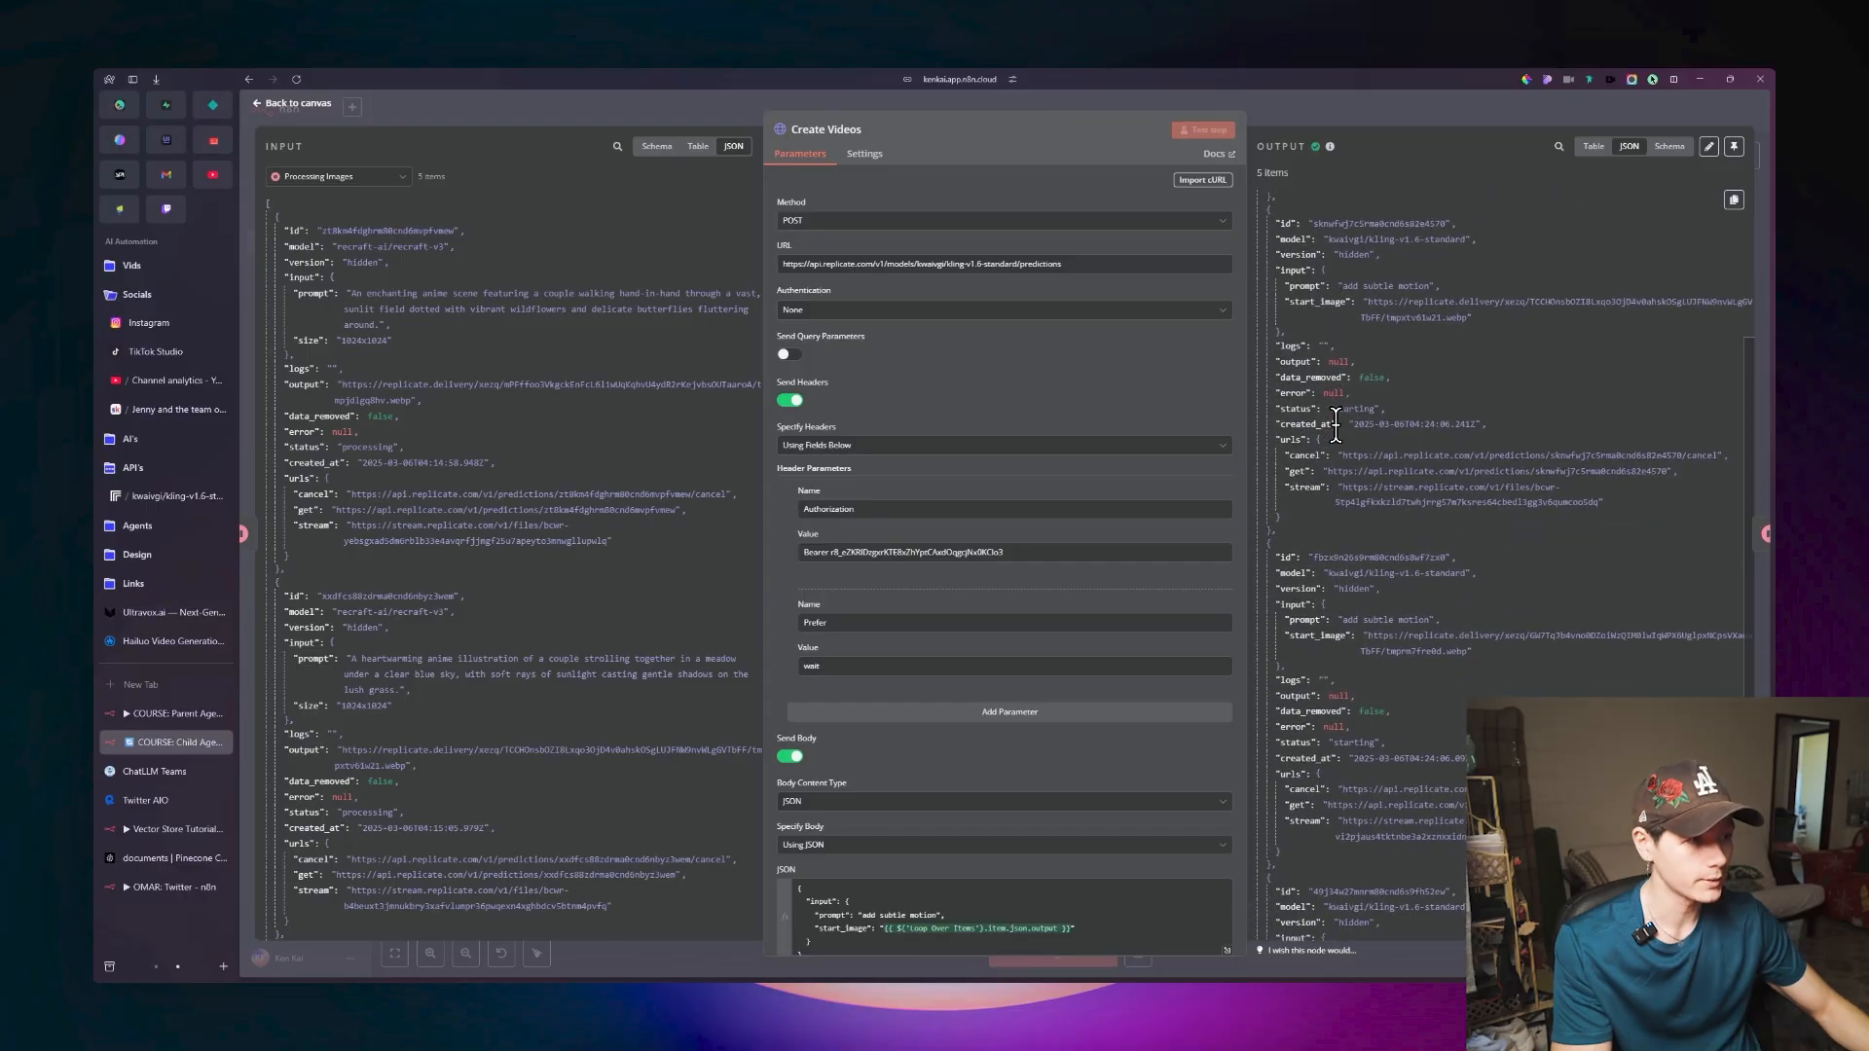
scroll(1343, 425, "down", 2)
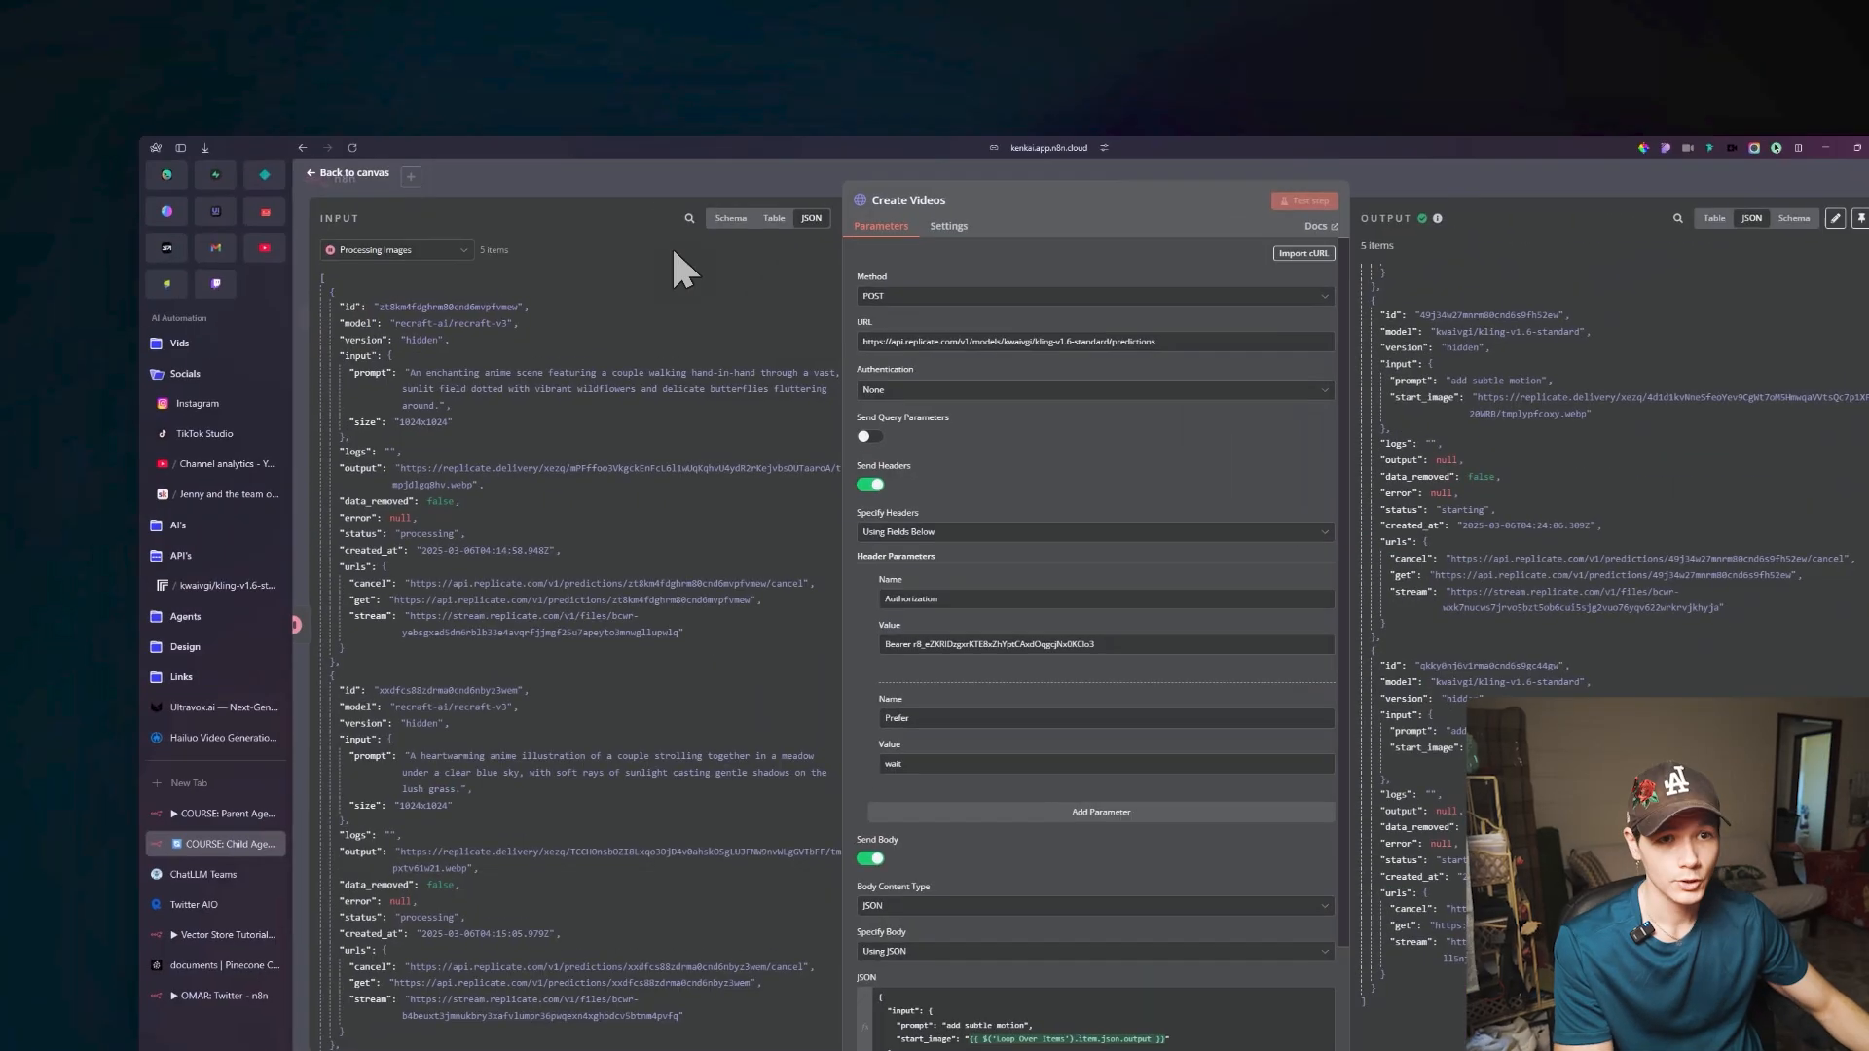
left_click(292, 104)
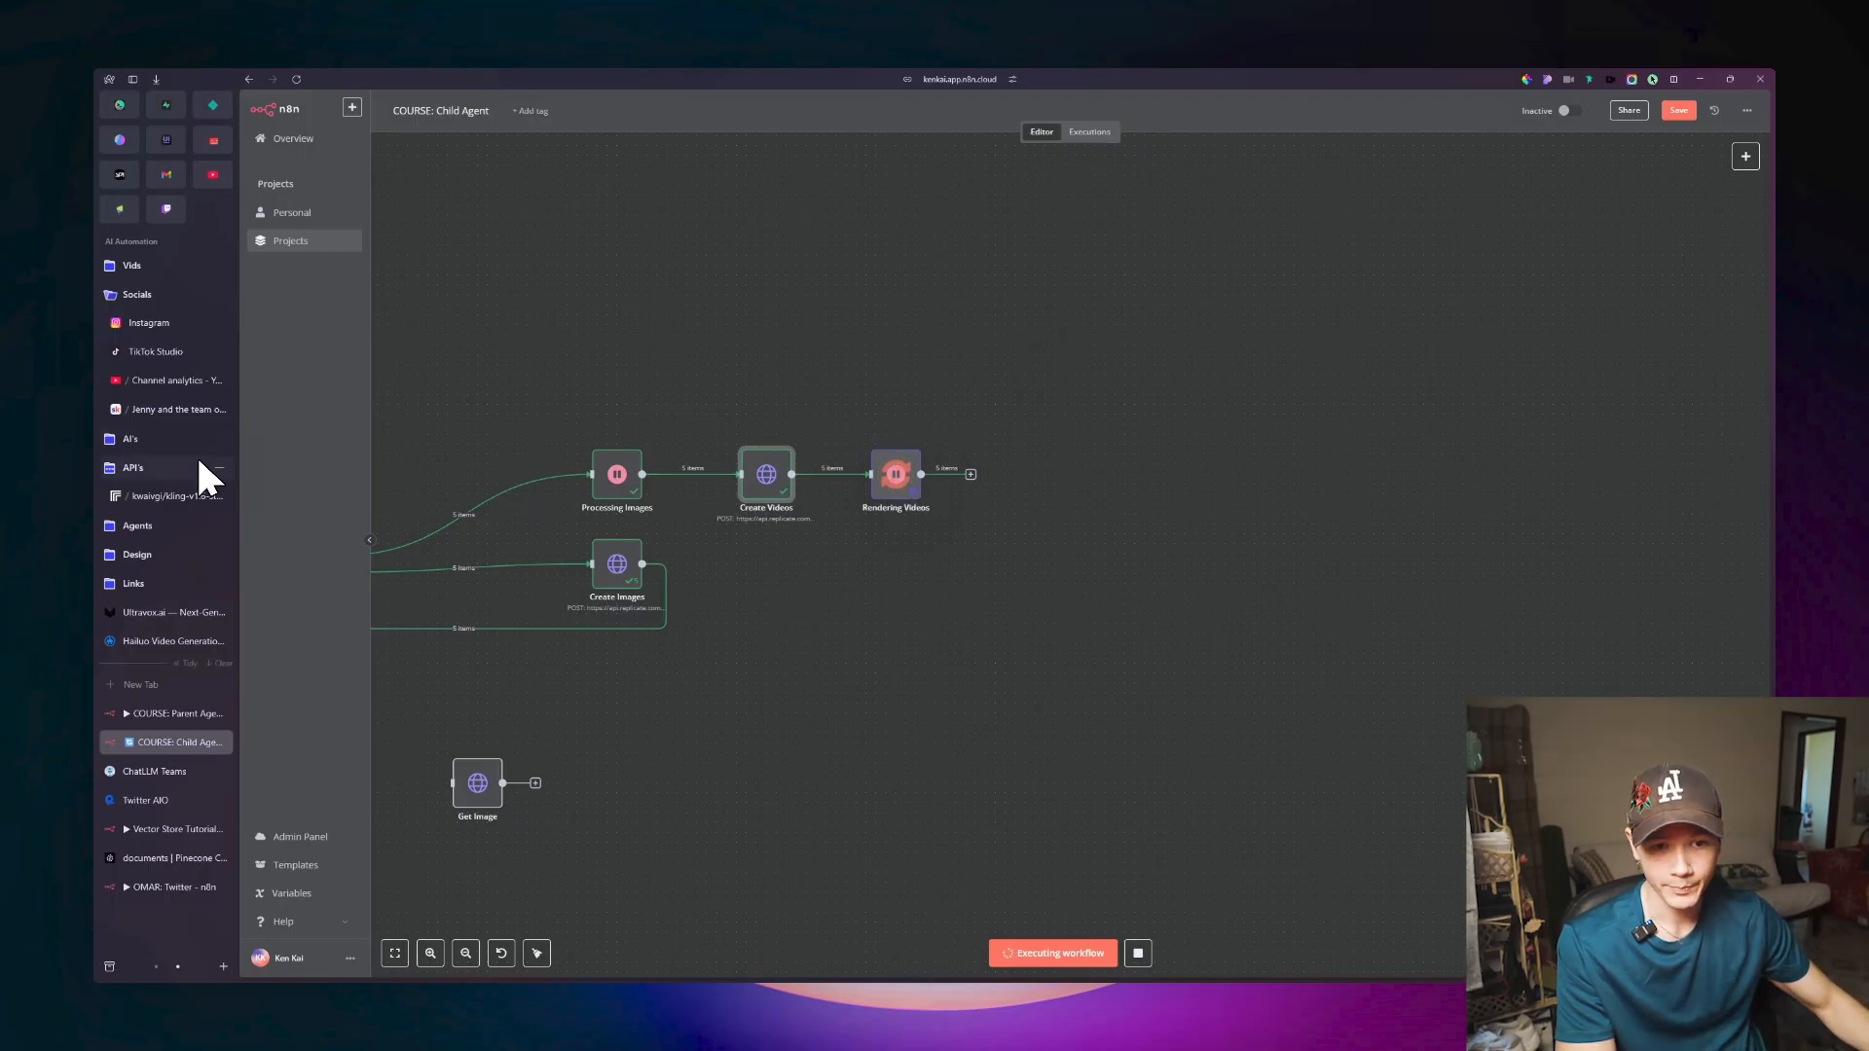
Switch to Replicate's dashboard and keep refreshing it to check the status of the kling-v1.6-standard predictions.
left_click(171, 497)
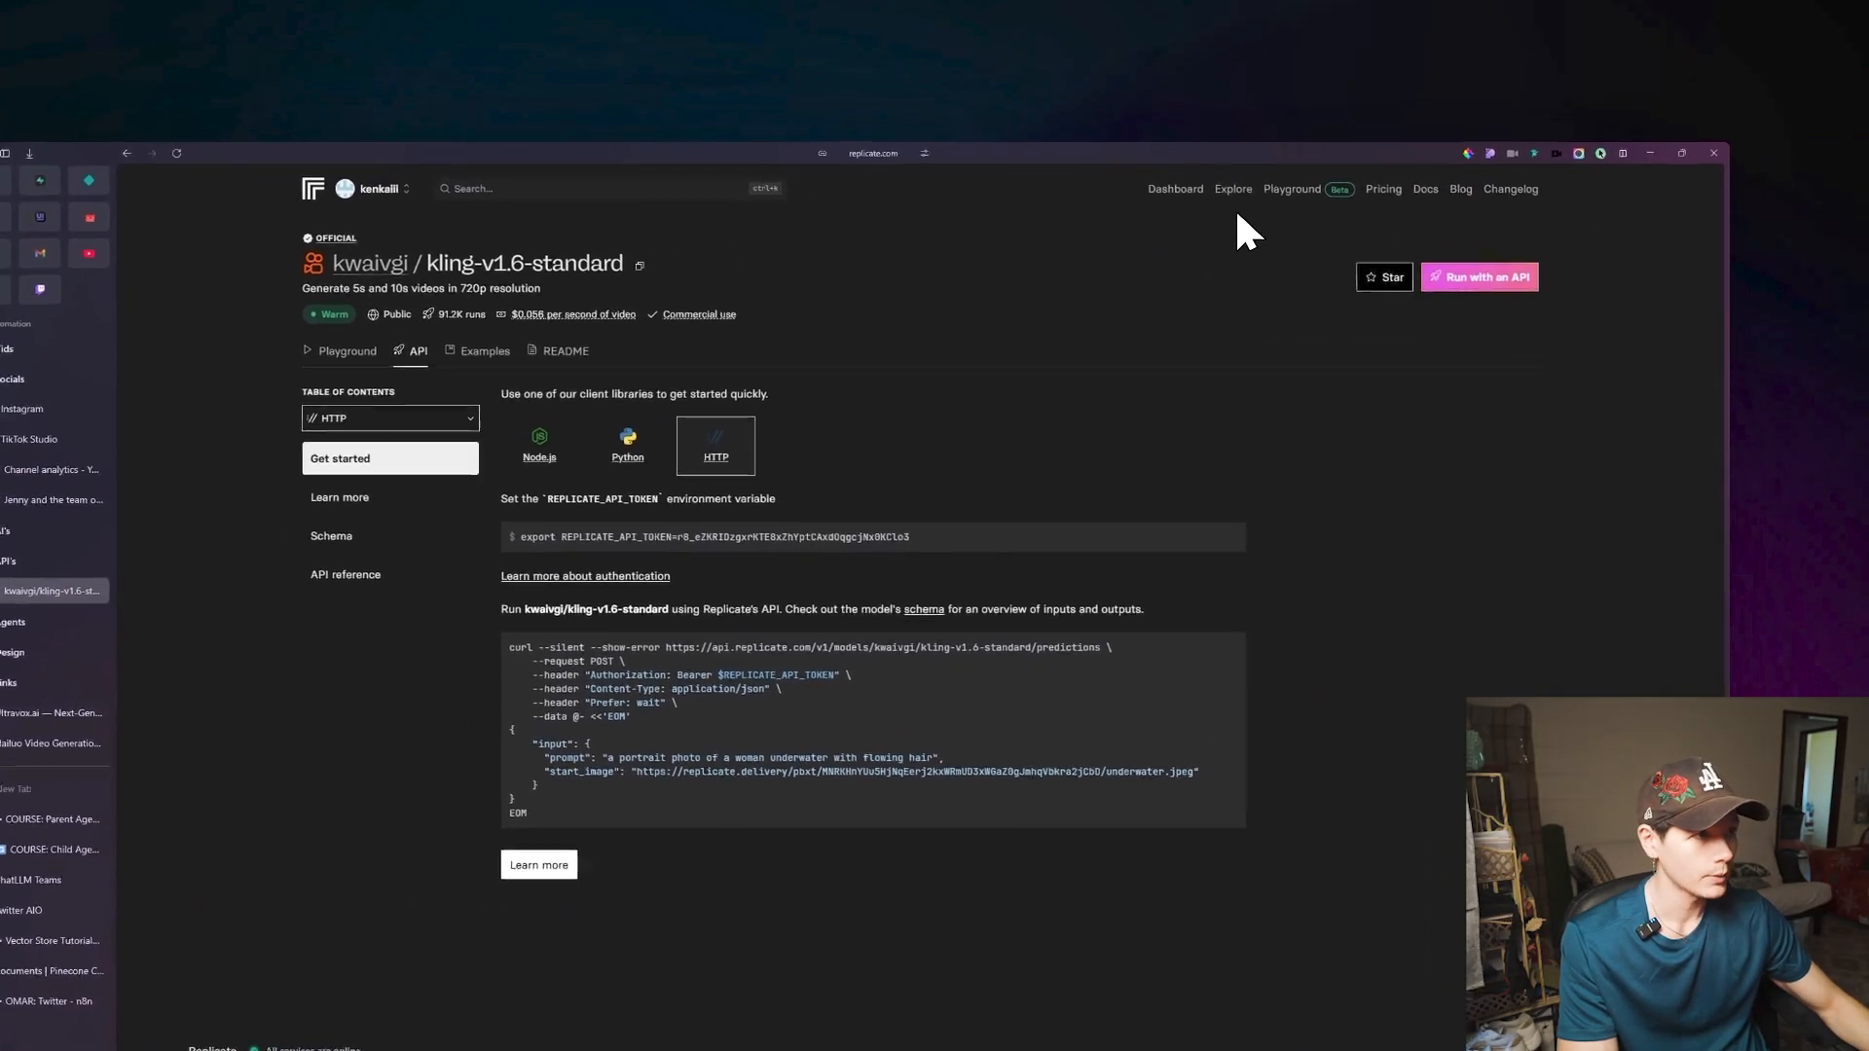
left_click(1238, 130)
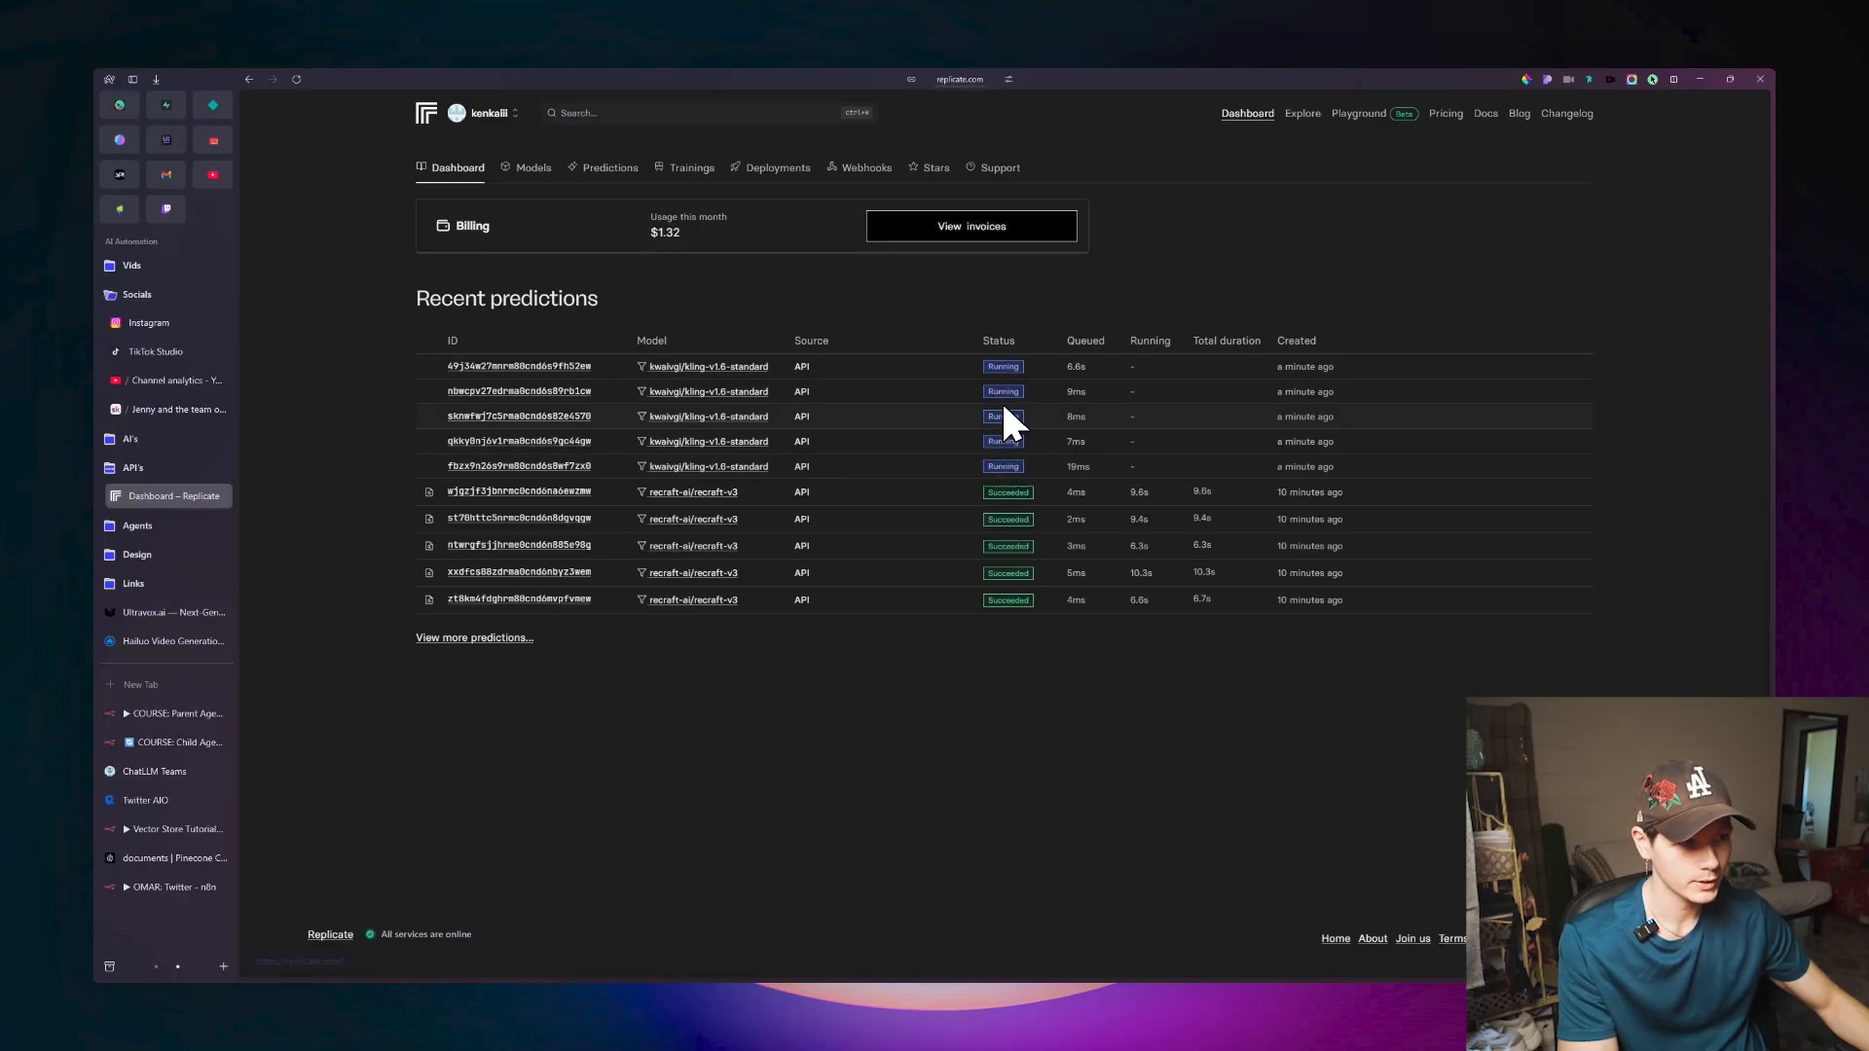
key("ctrl+r")
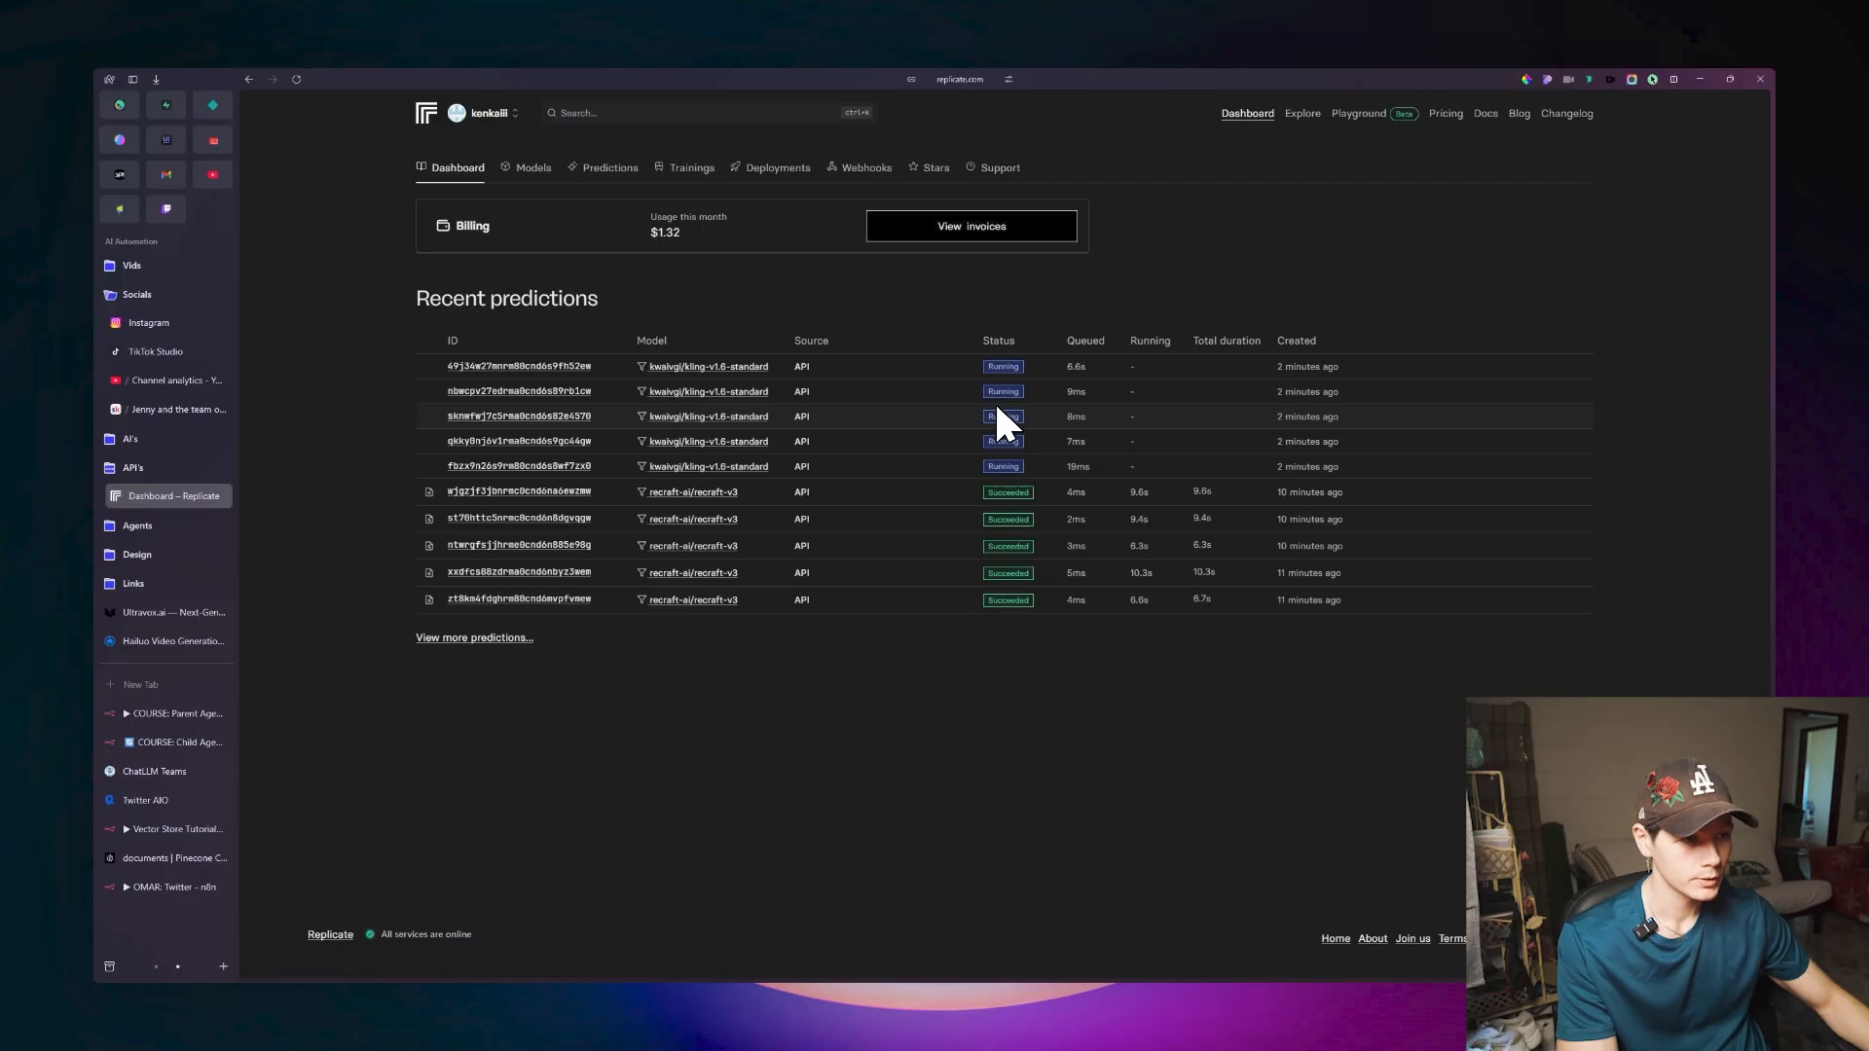
key("ctrl+r")
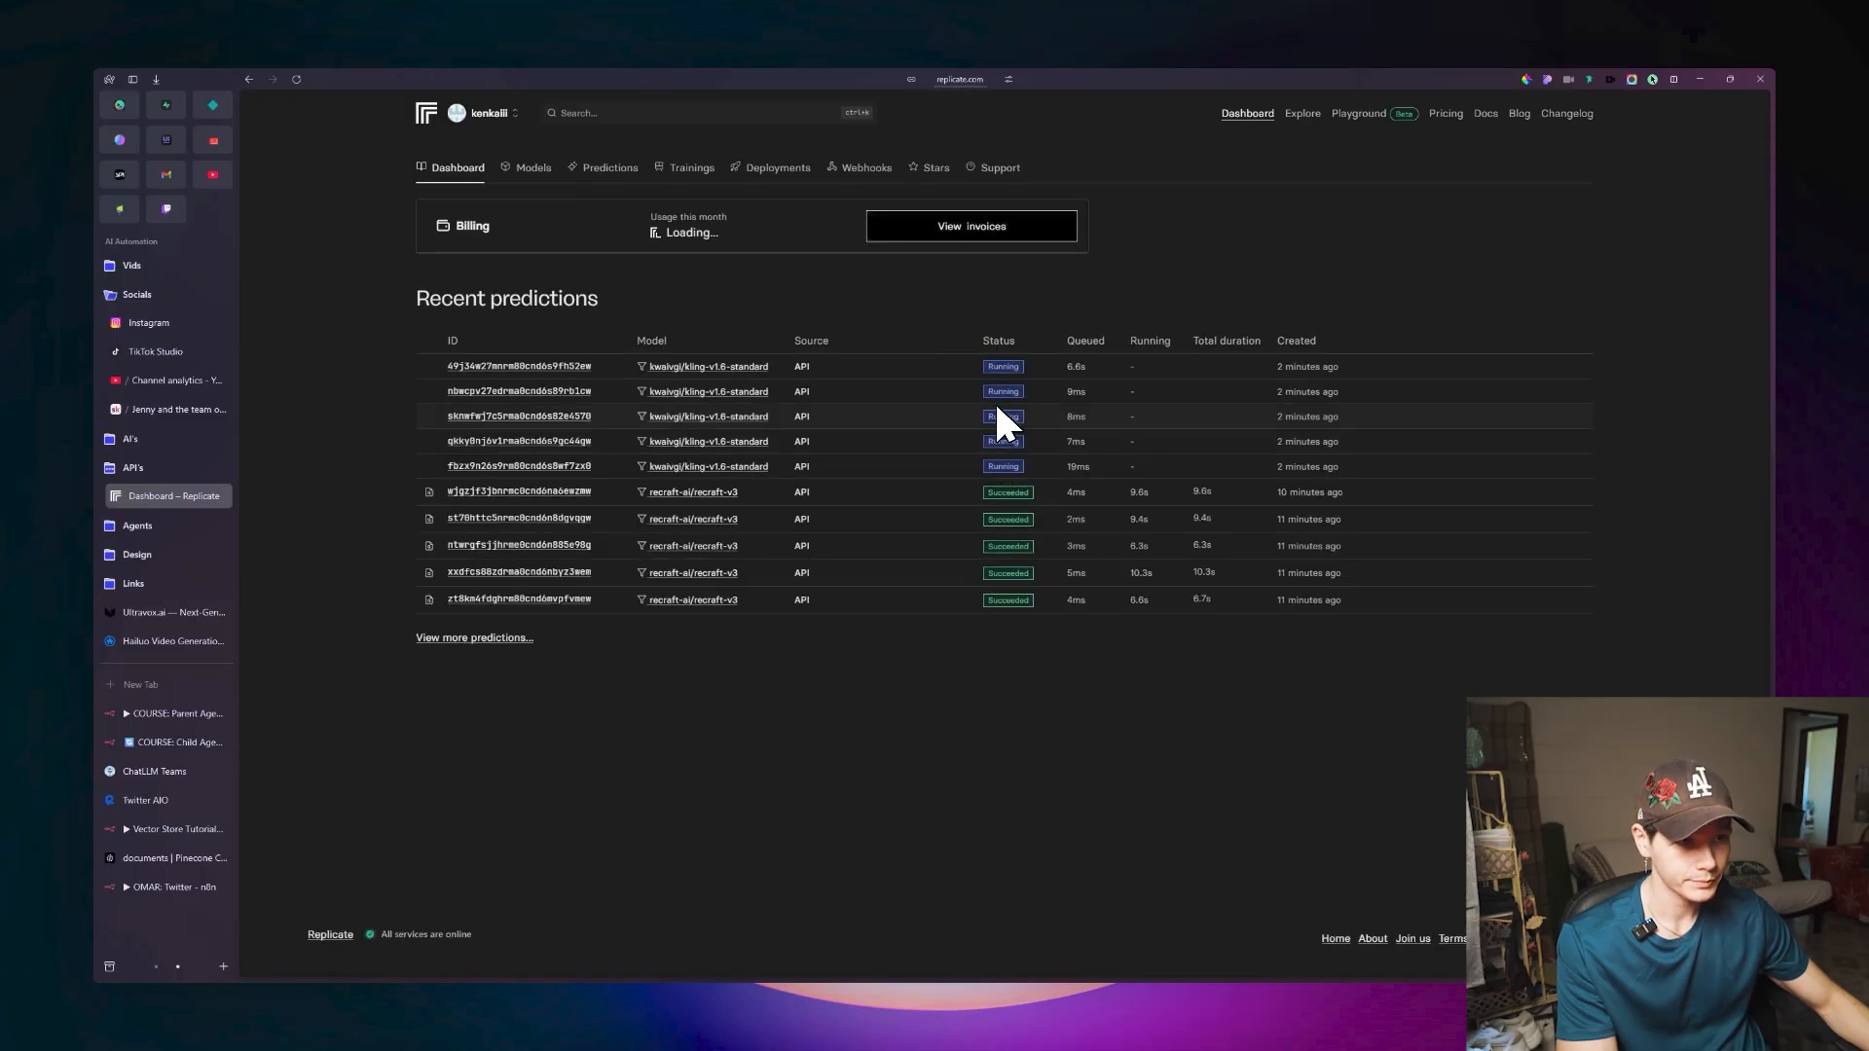
key("ctrl+r")
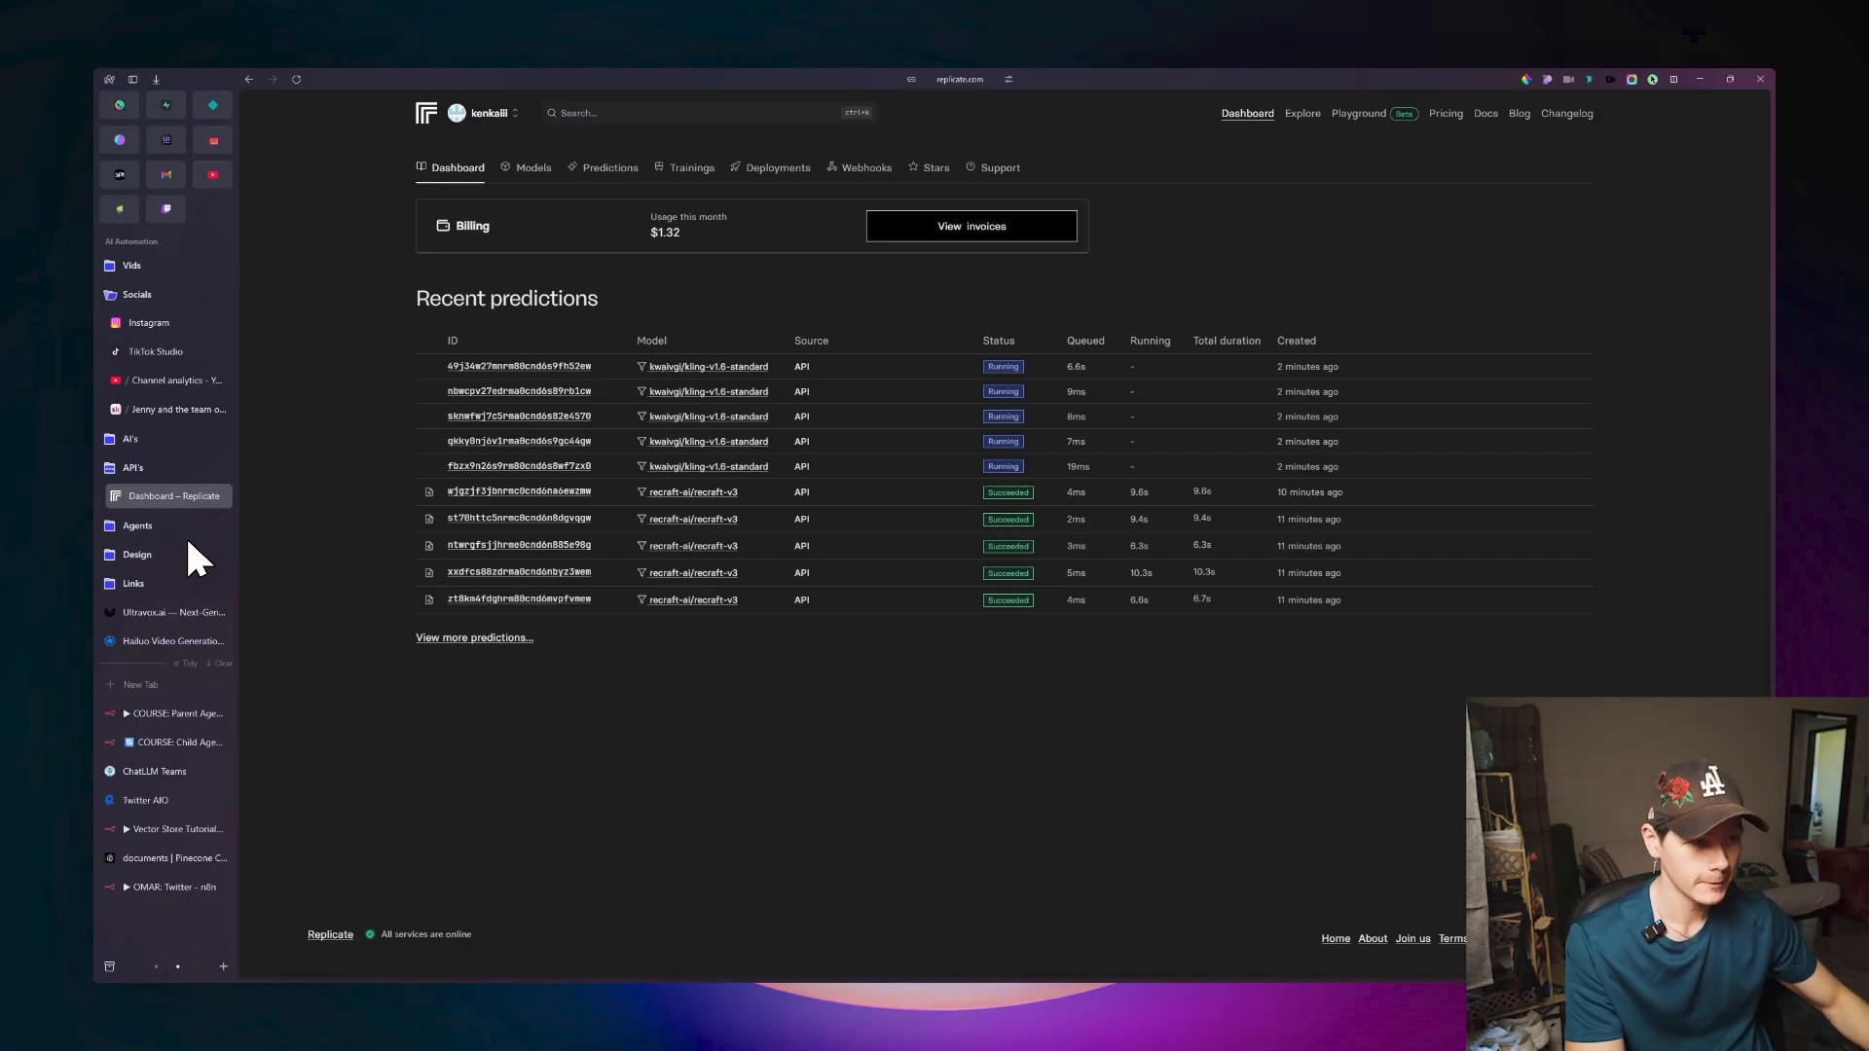
key("ctrl+r")
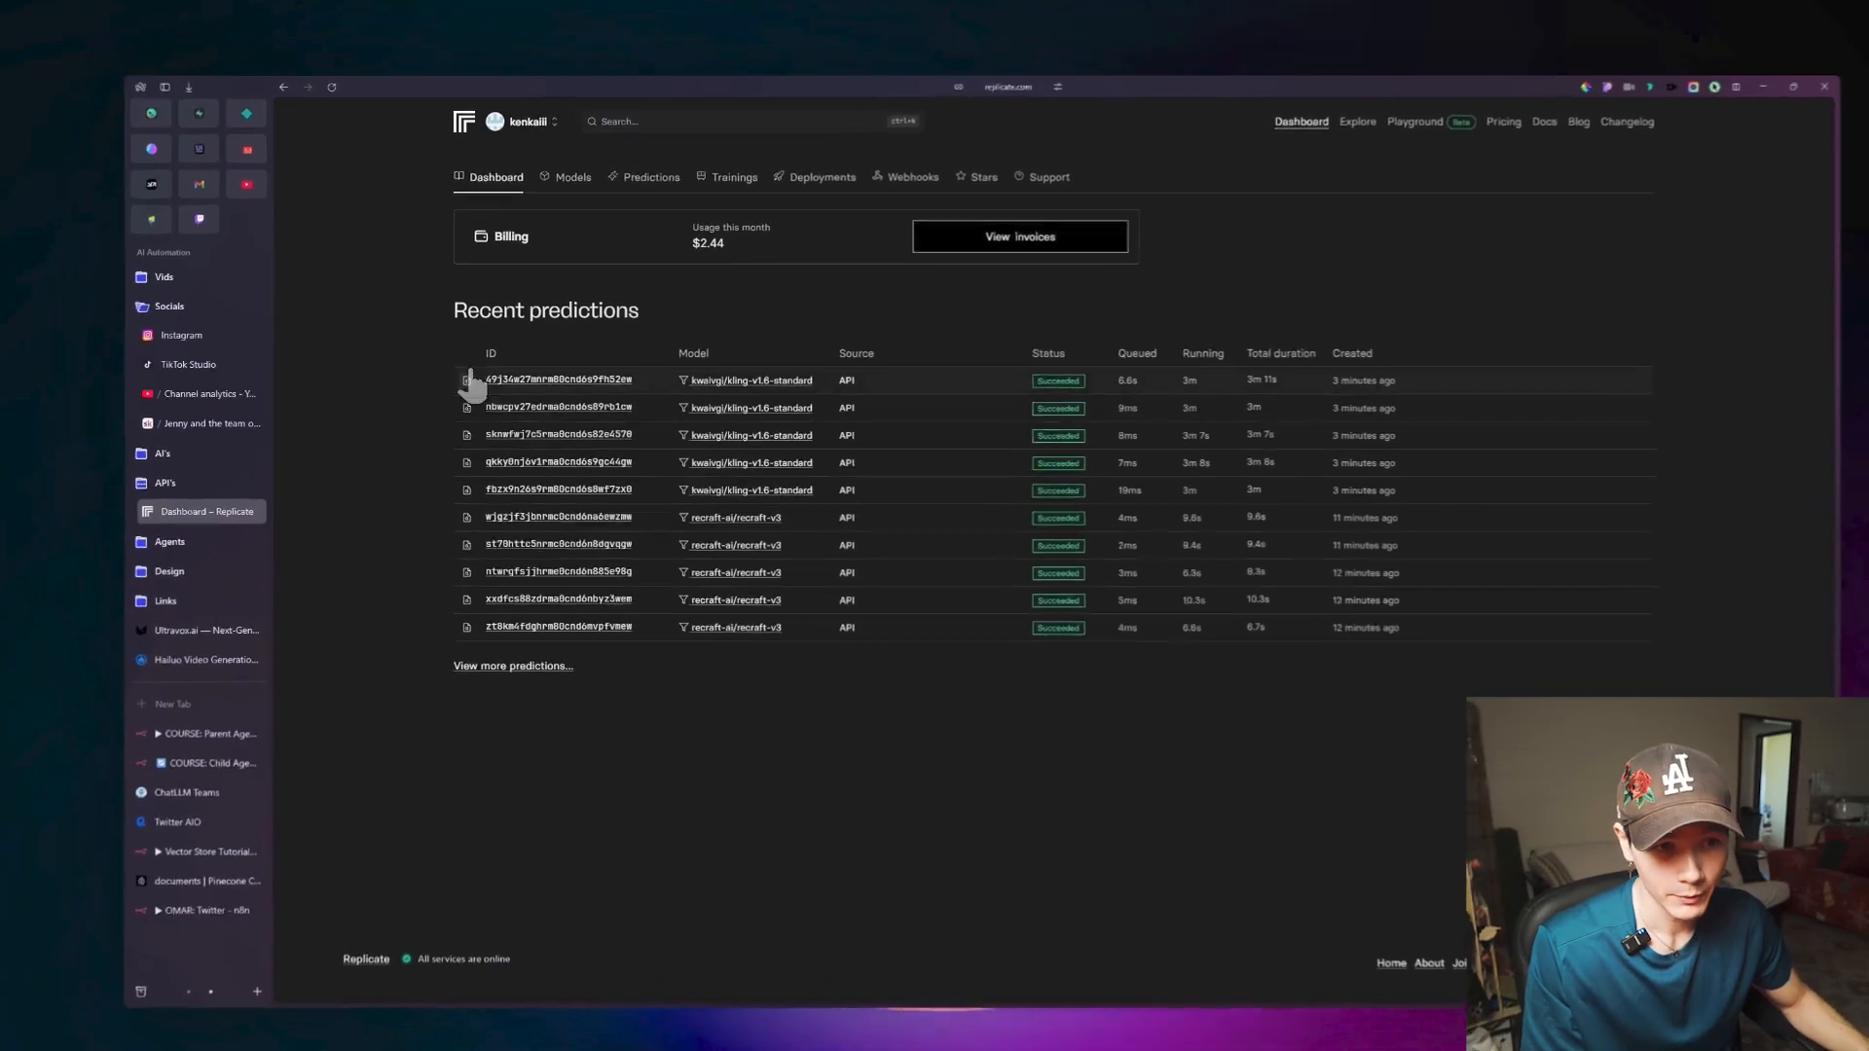
Preview the generated kling-v1.6-standard videos in Replicate's recent predictions and switch back to the n8n Child Agent workflow.
mouse_move(536, 405)
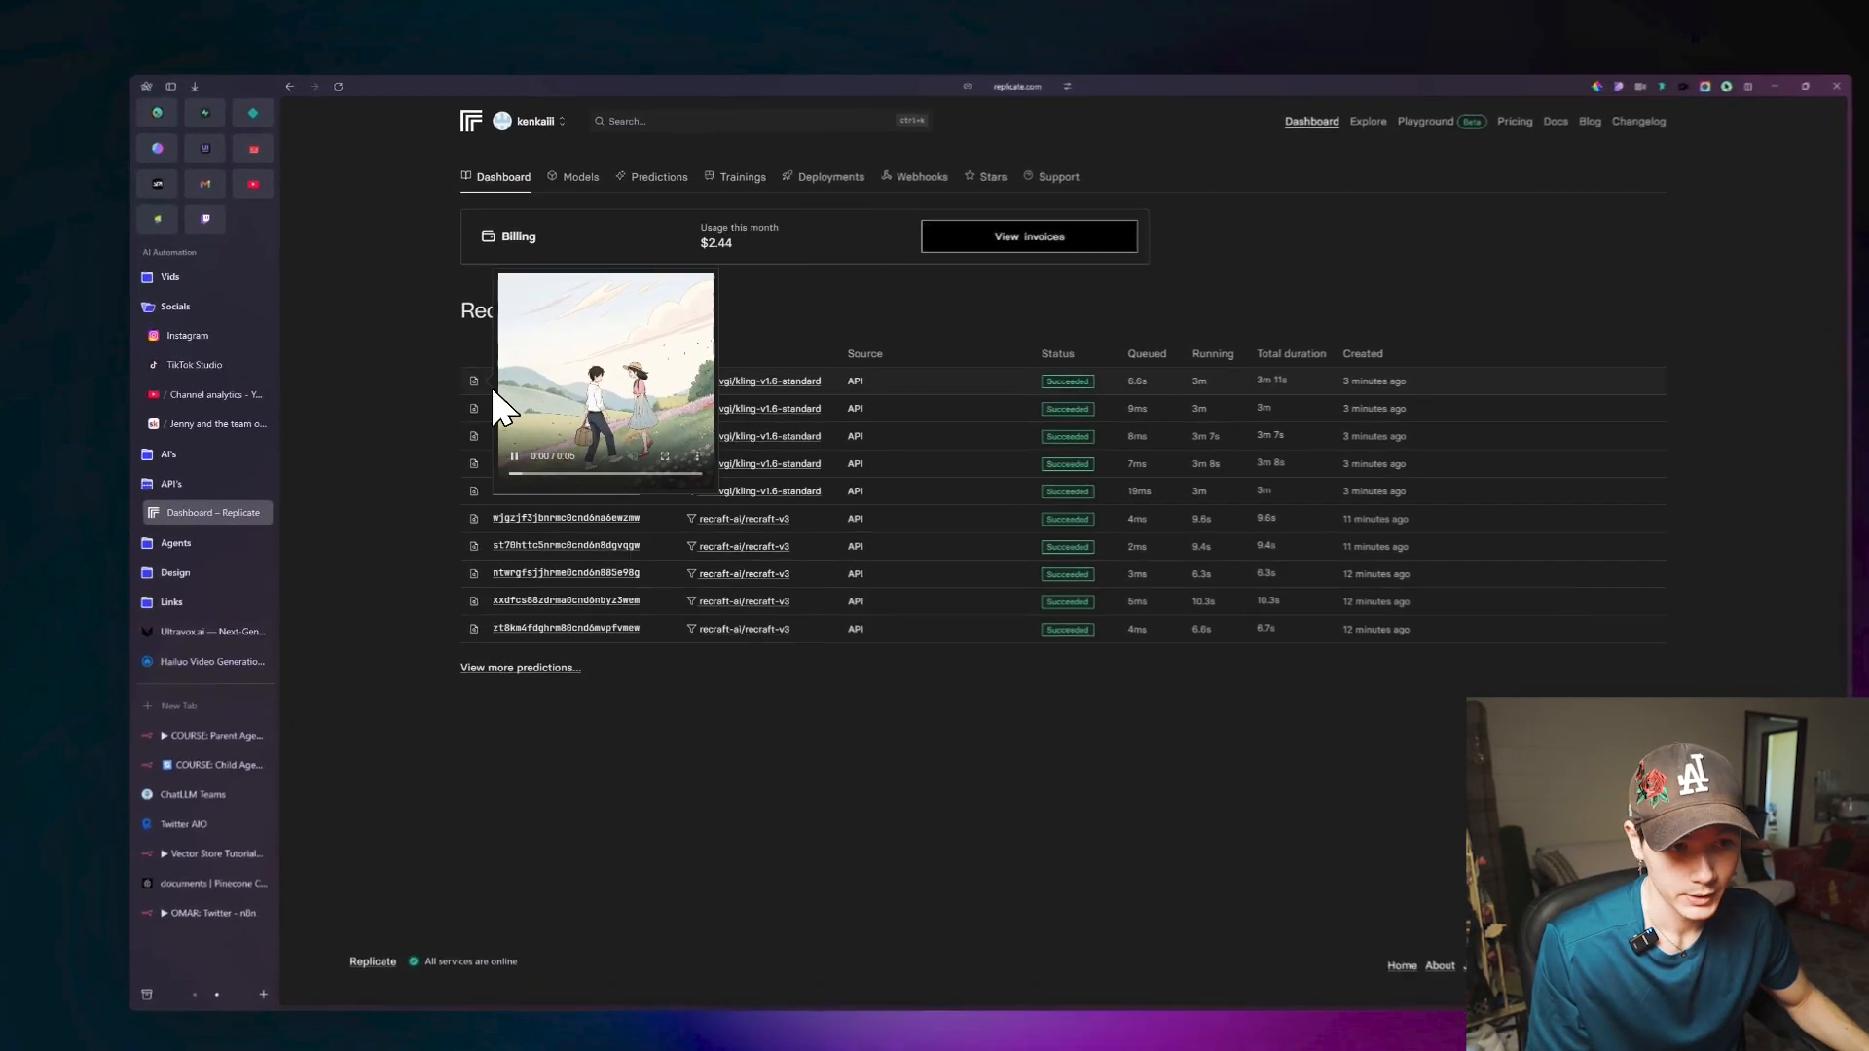
mouse_move(477, 423)
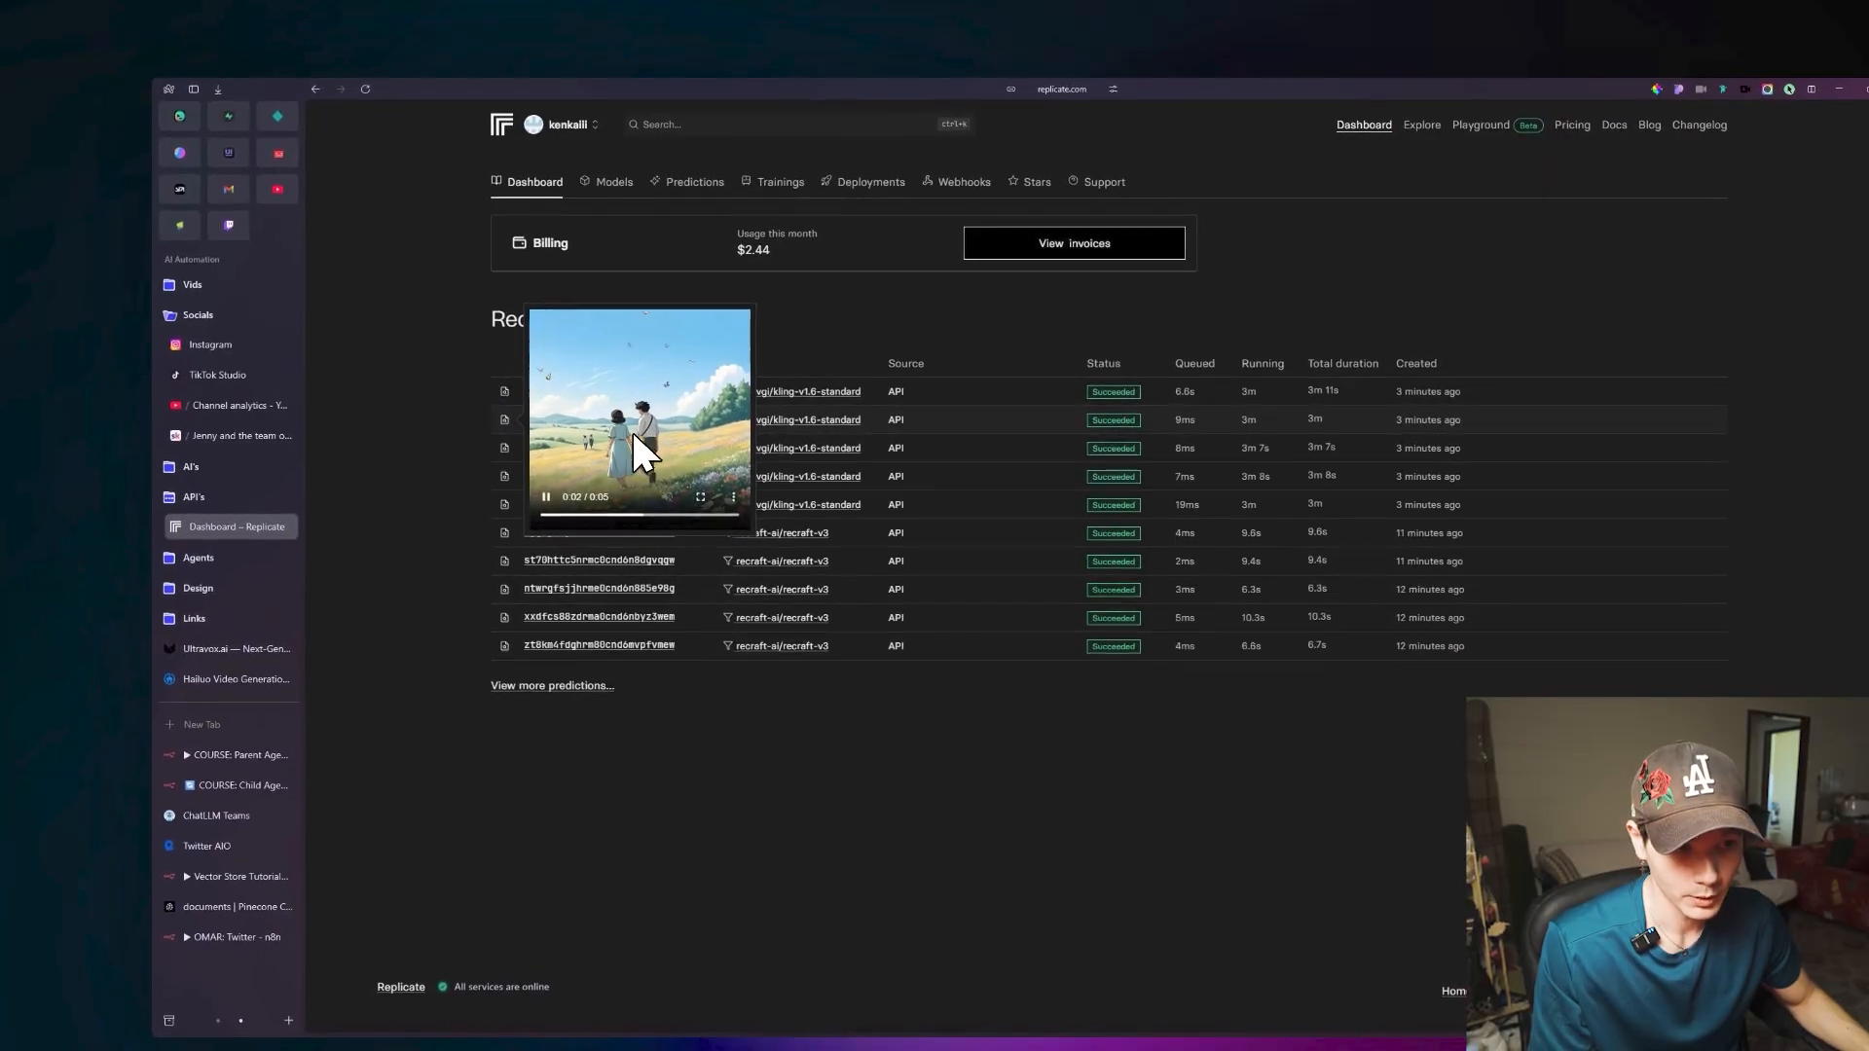
mouse_move(537, 445)
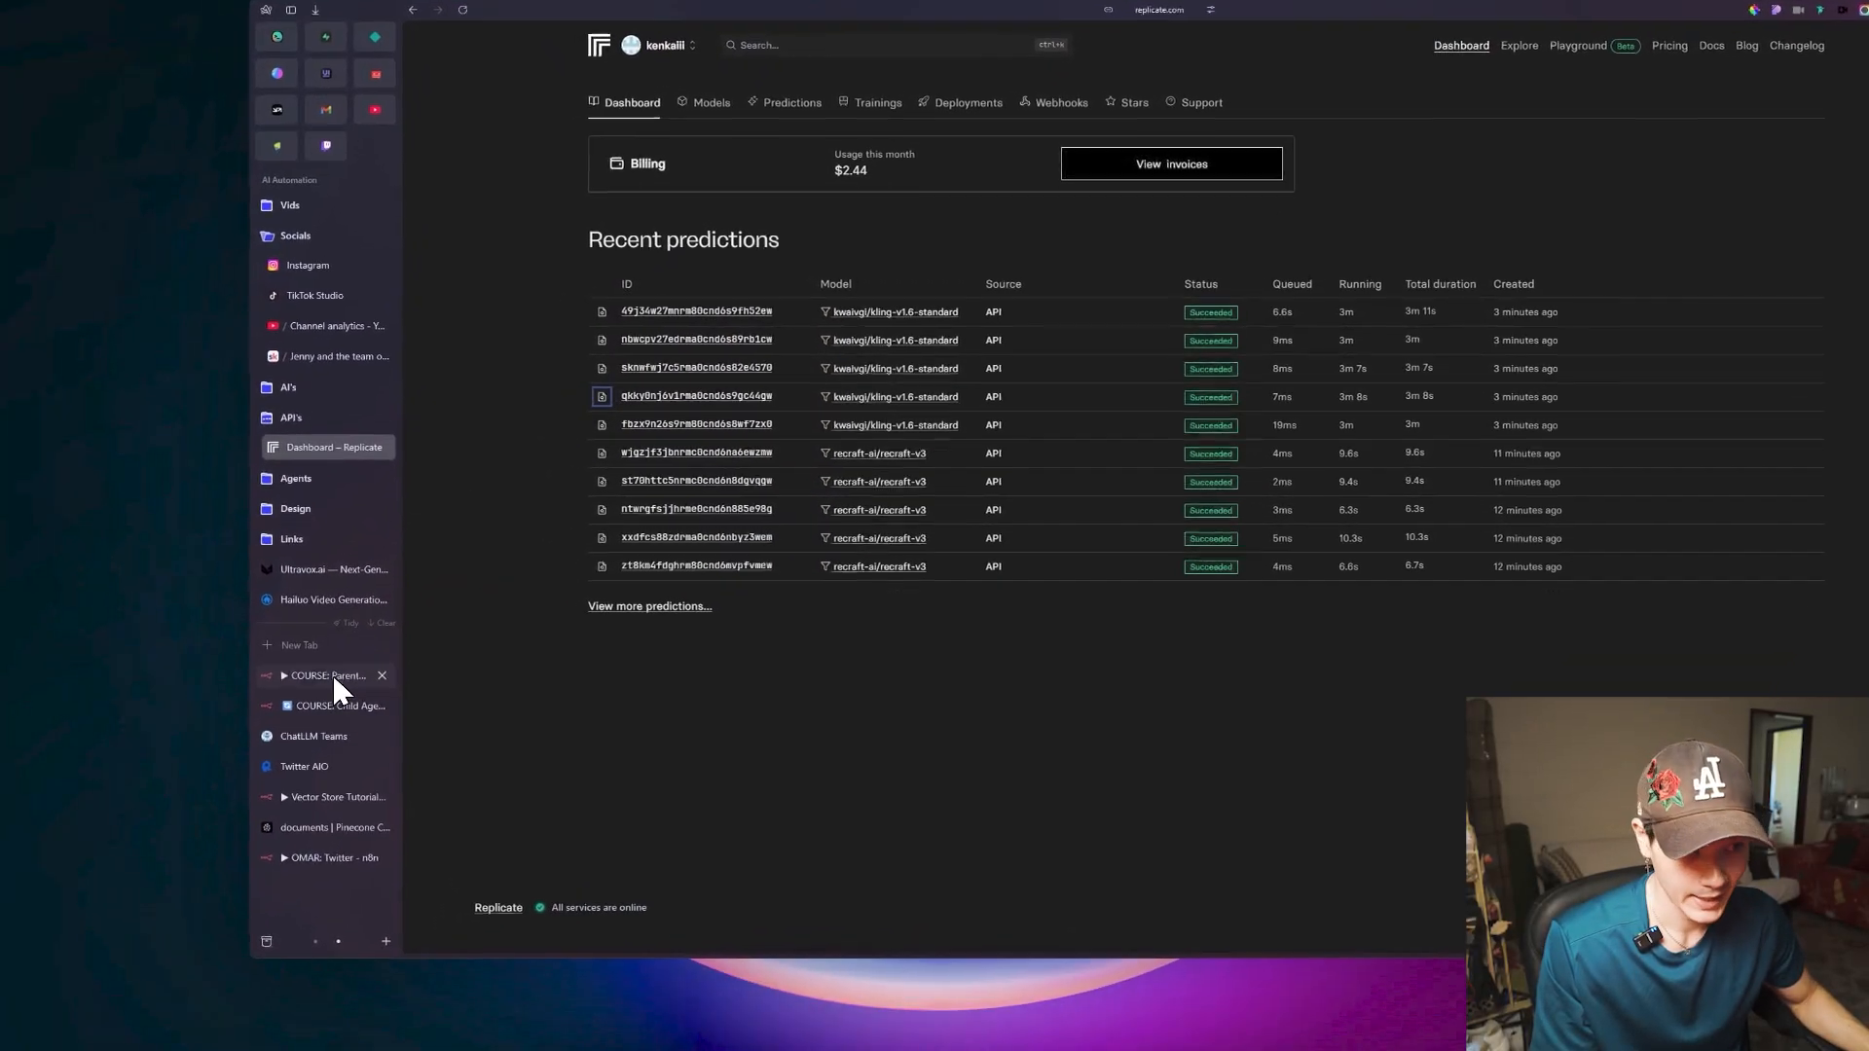
left_click(288, 738)
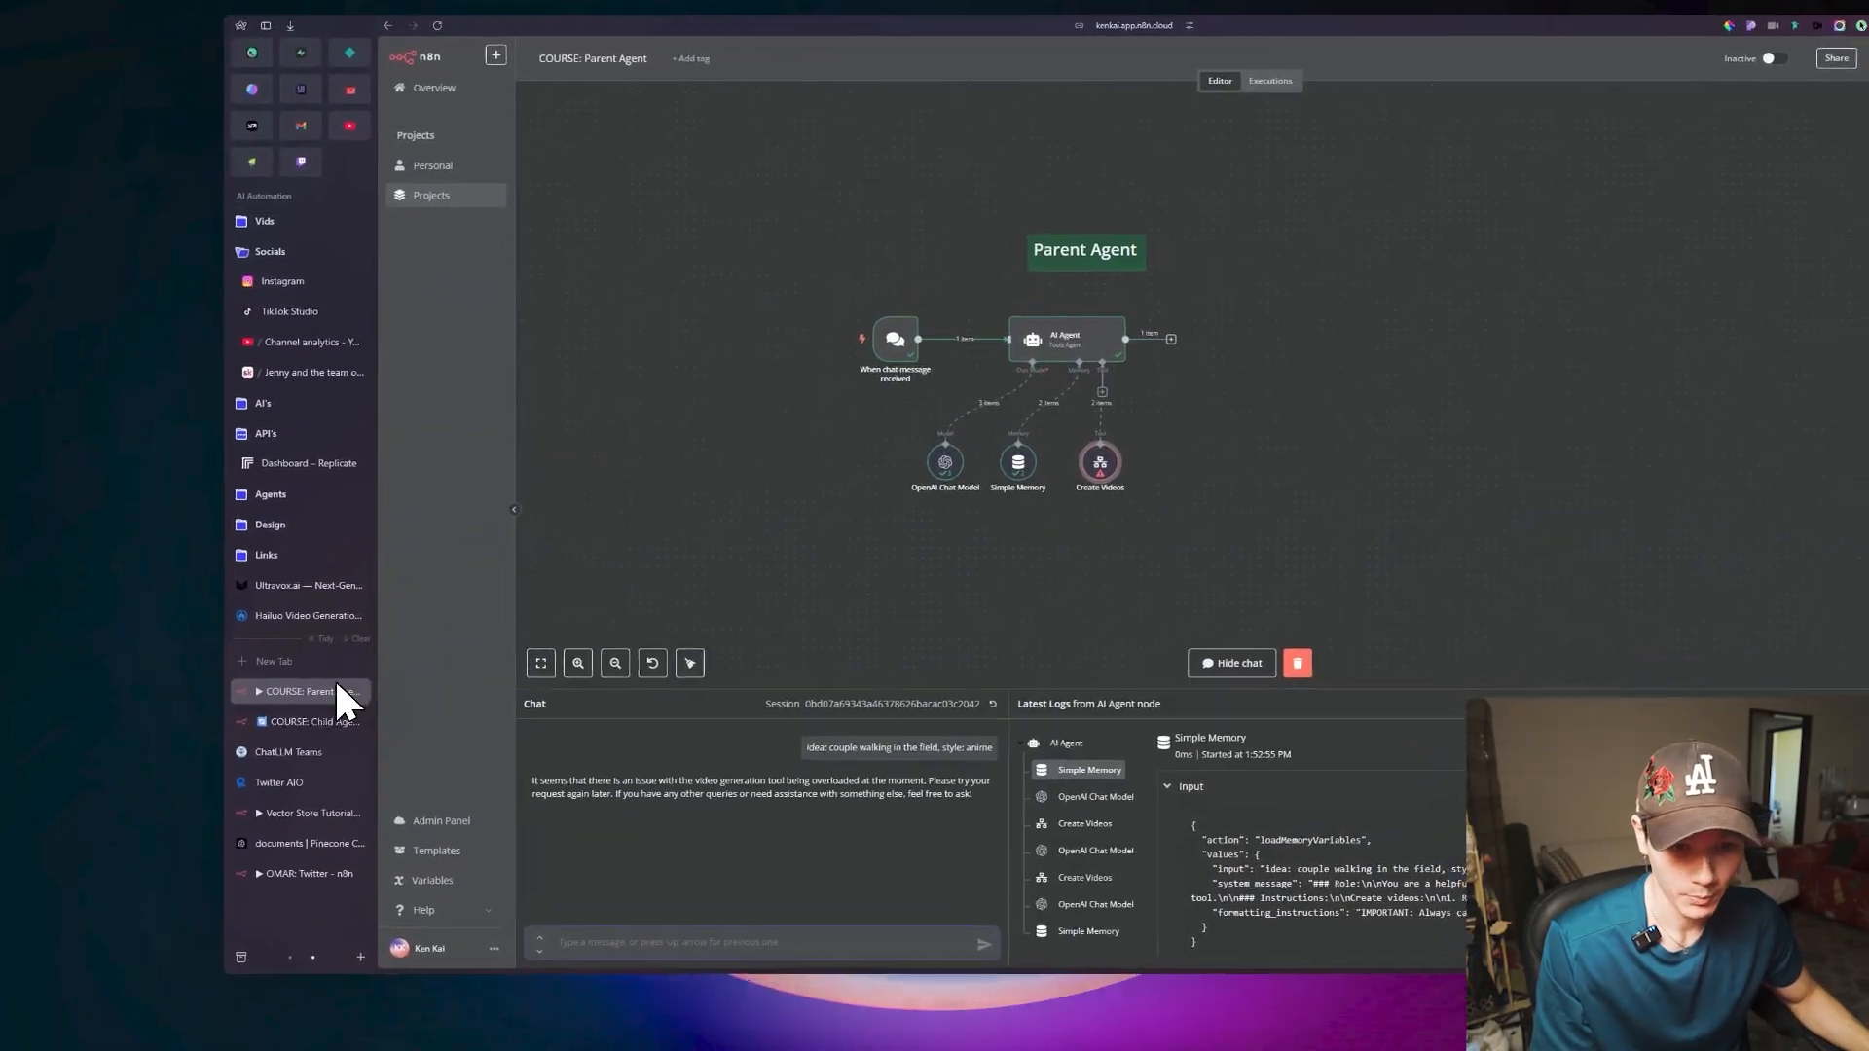
left_click(312, 722)
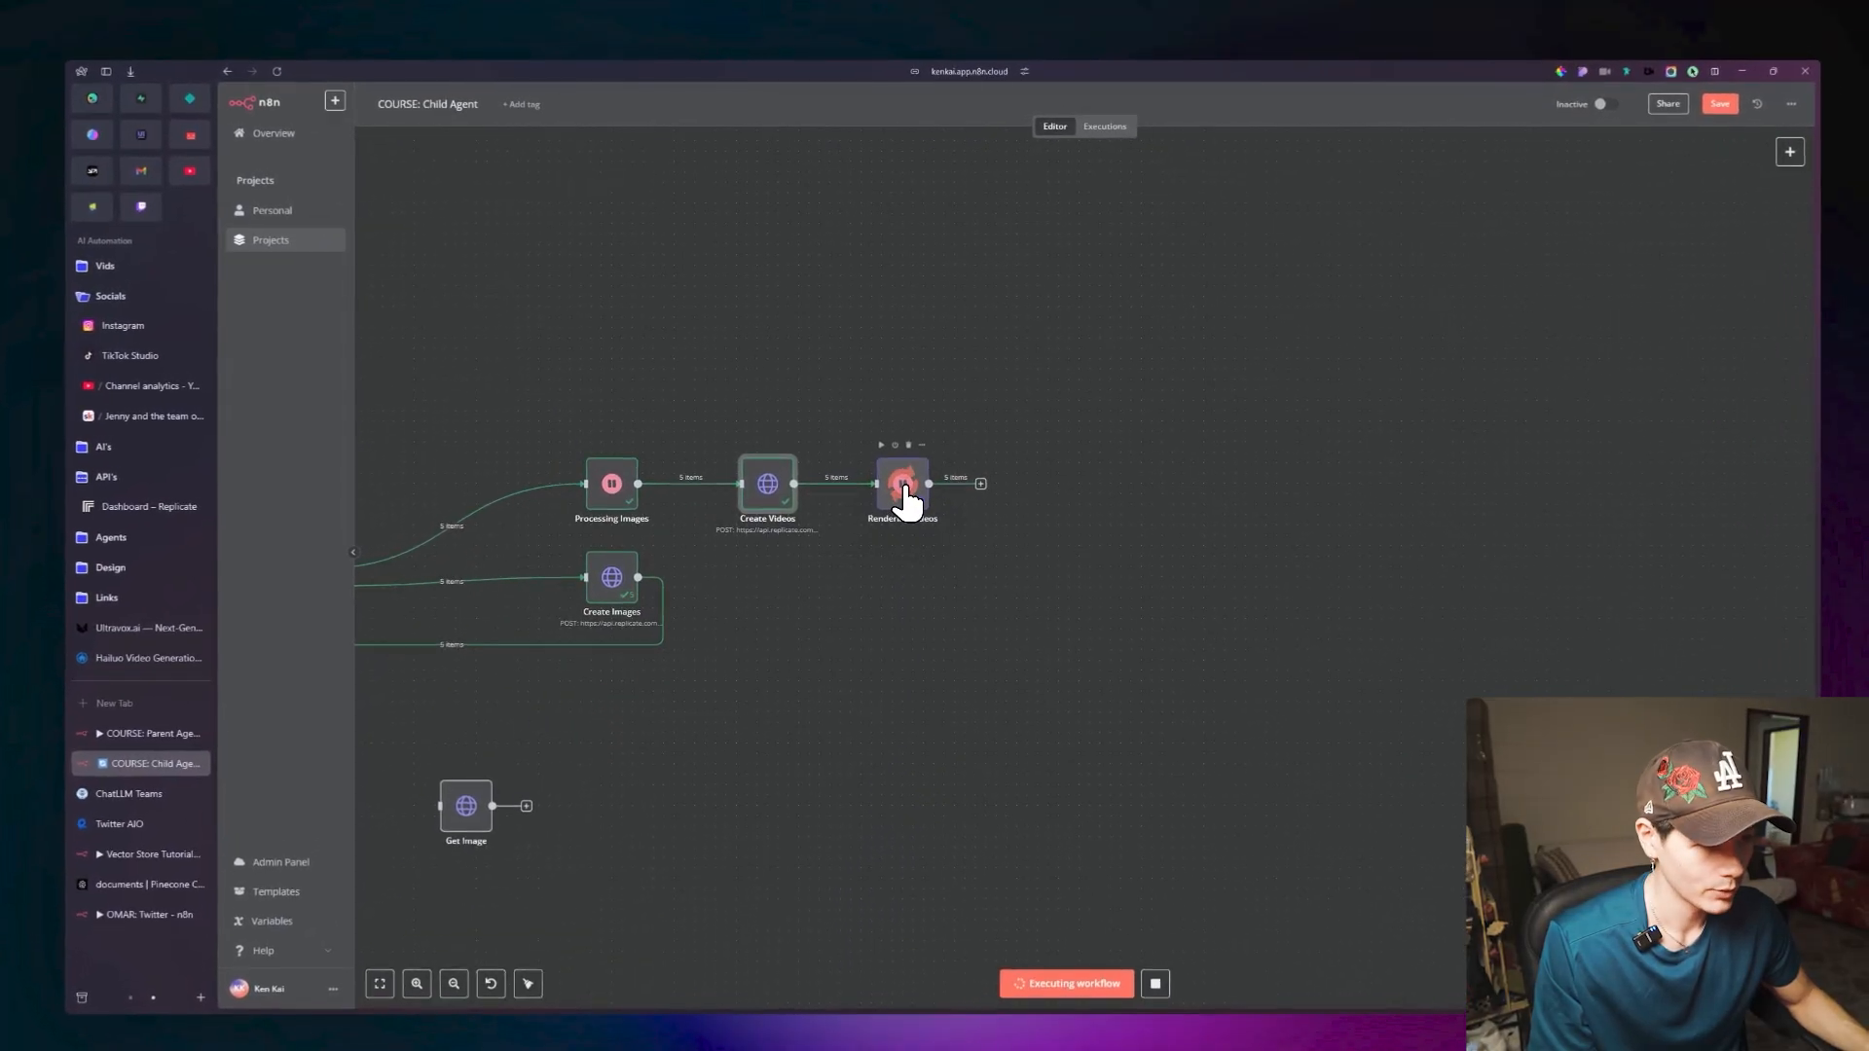
scroll(925, 467, "right", 4)
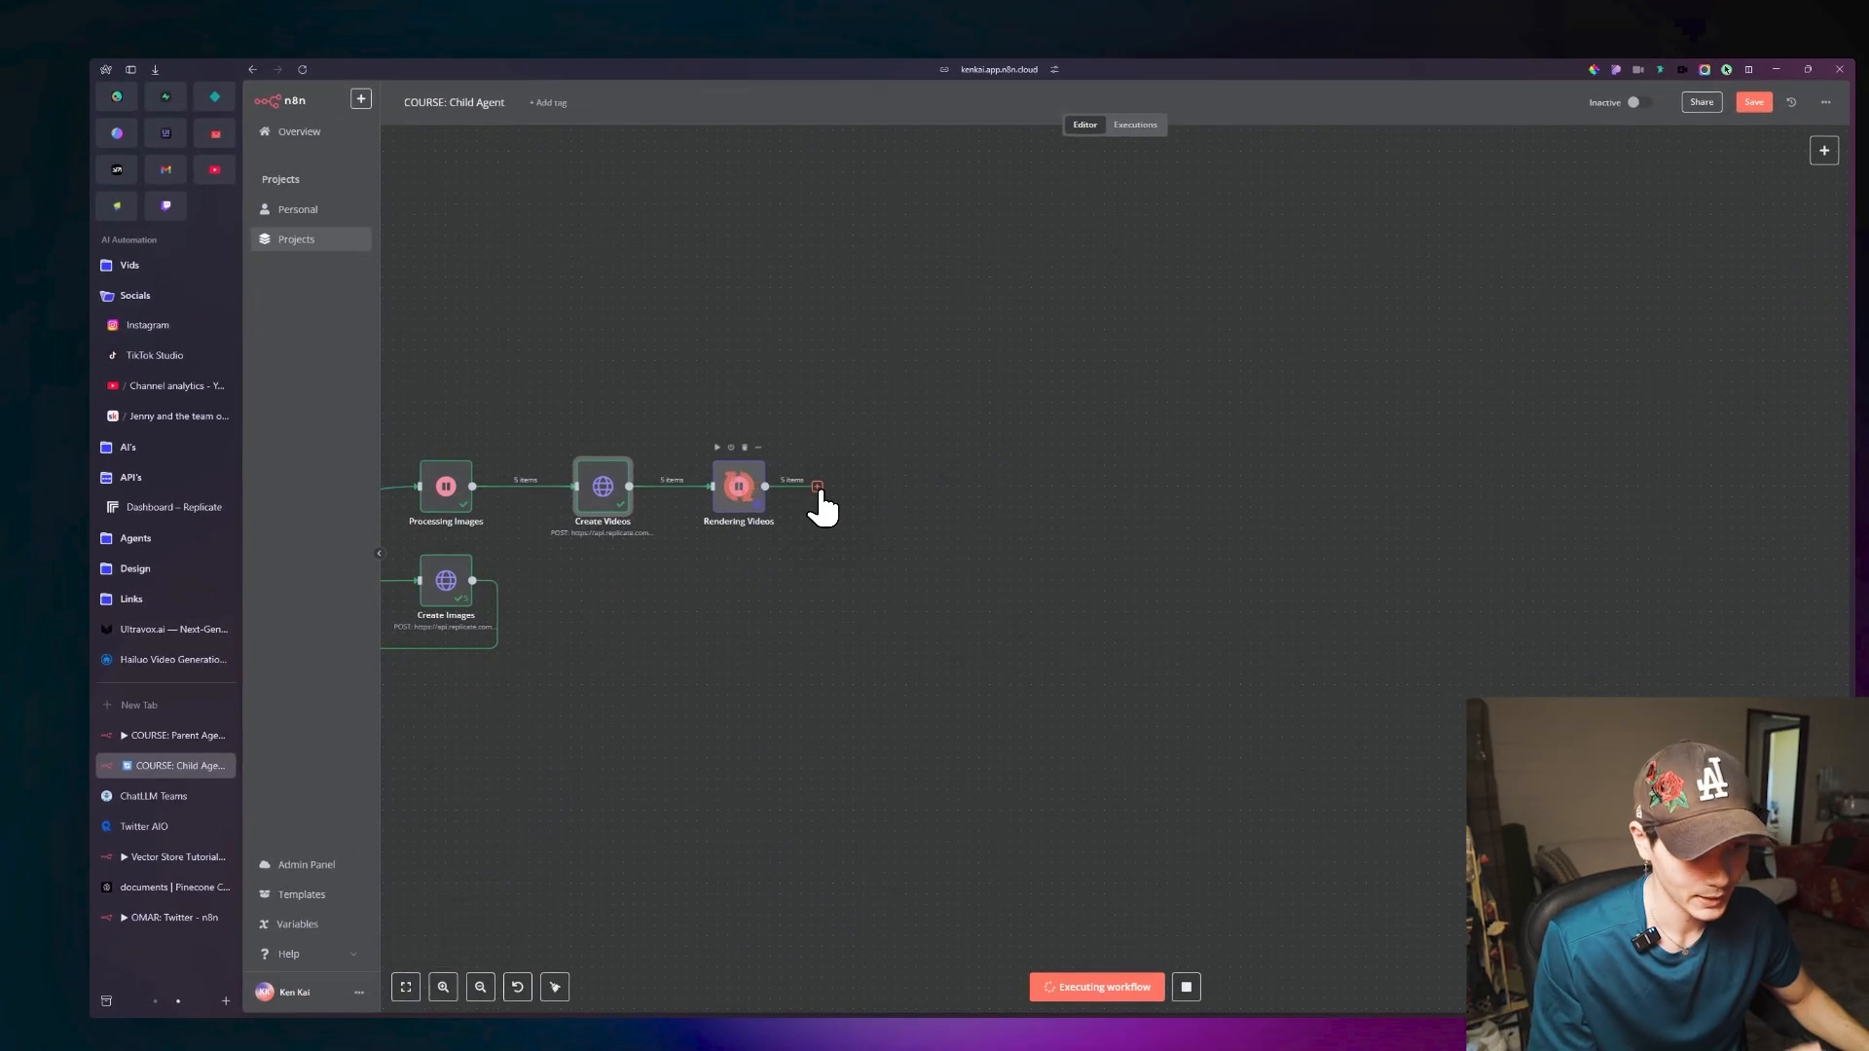
left_click(817, 486)
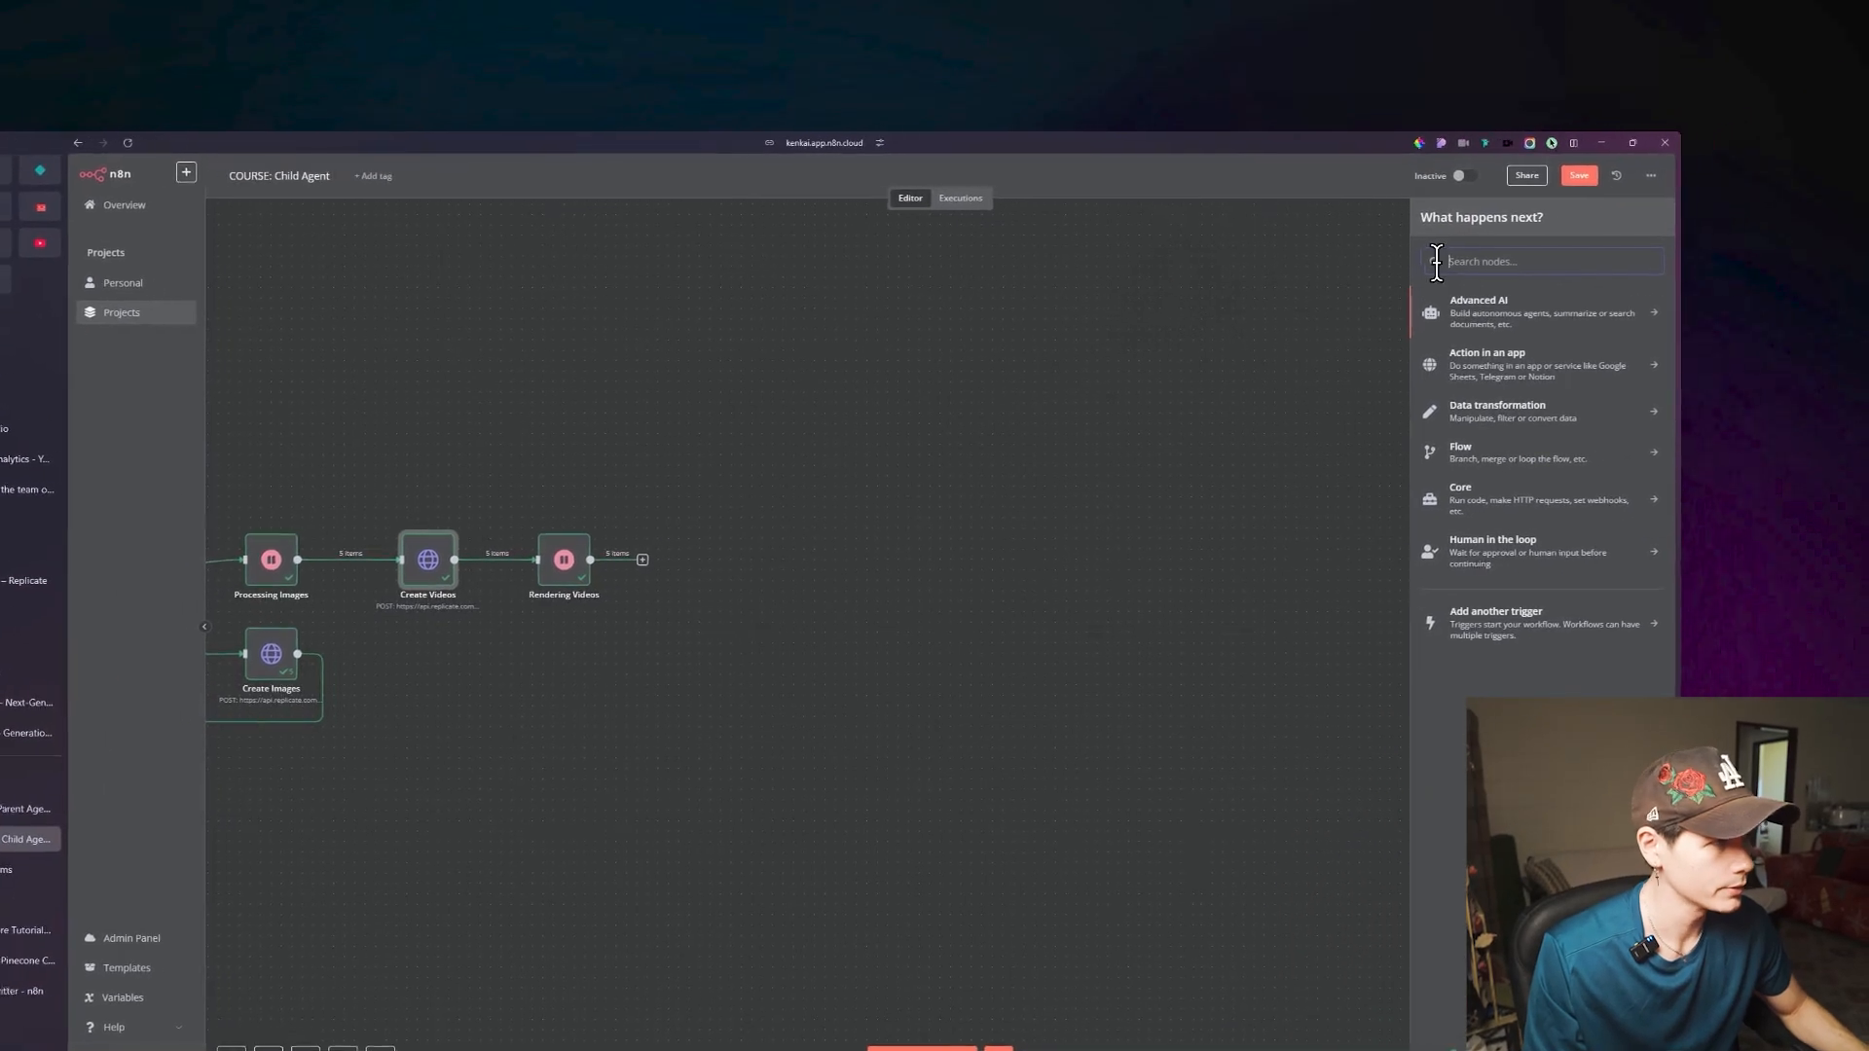
type("htt")
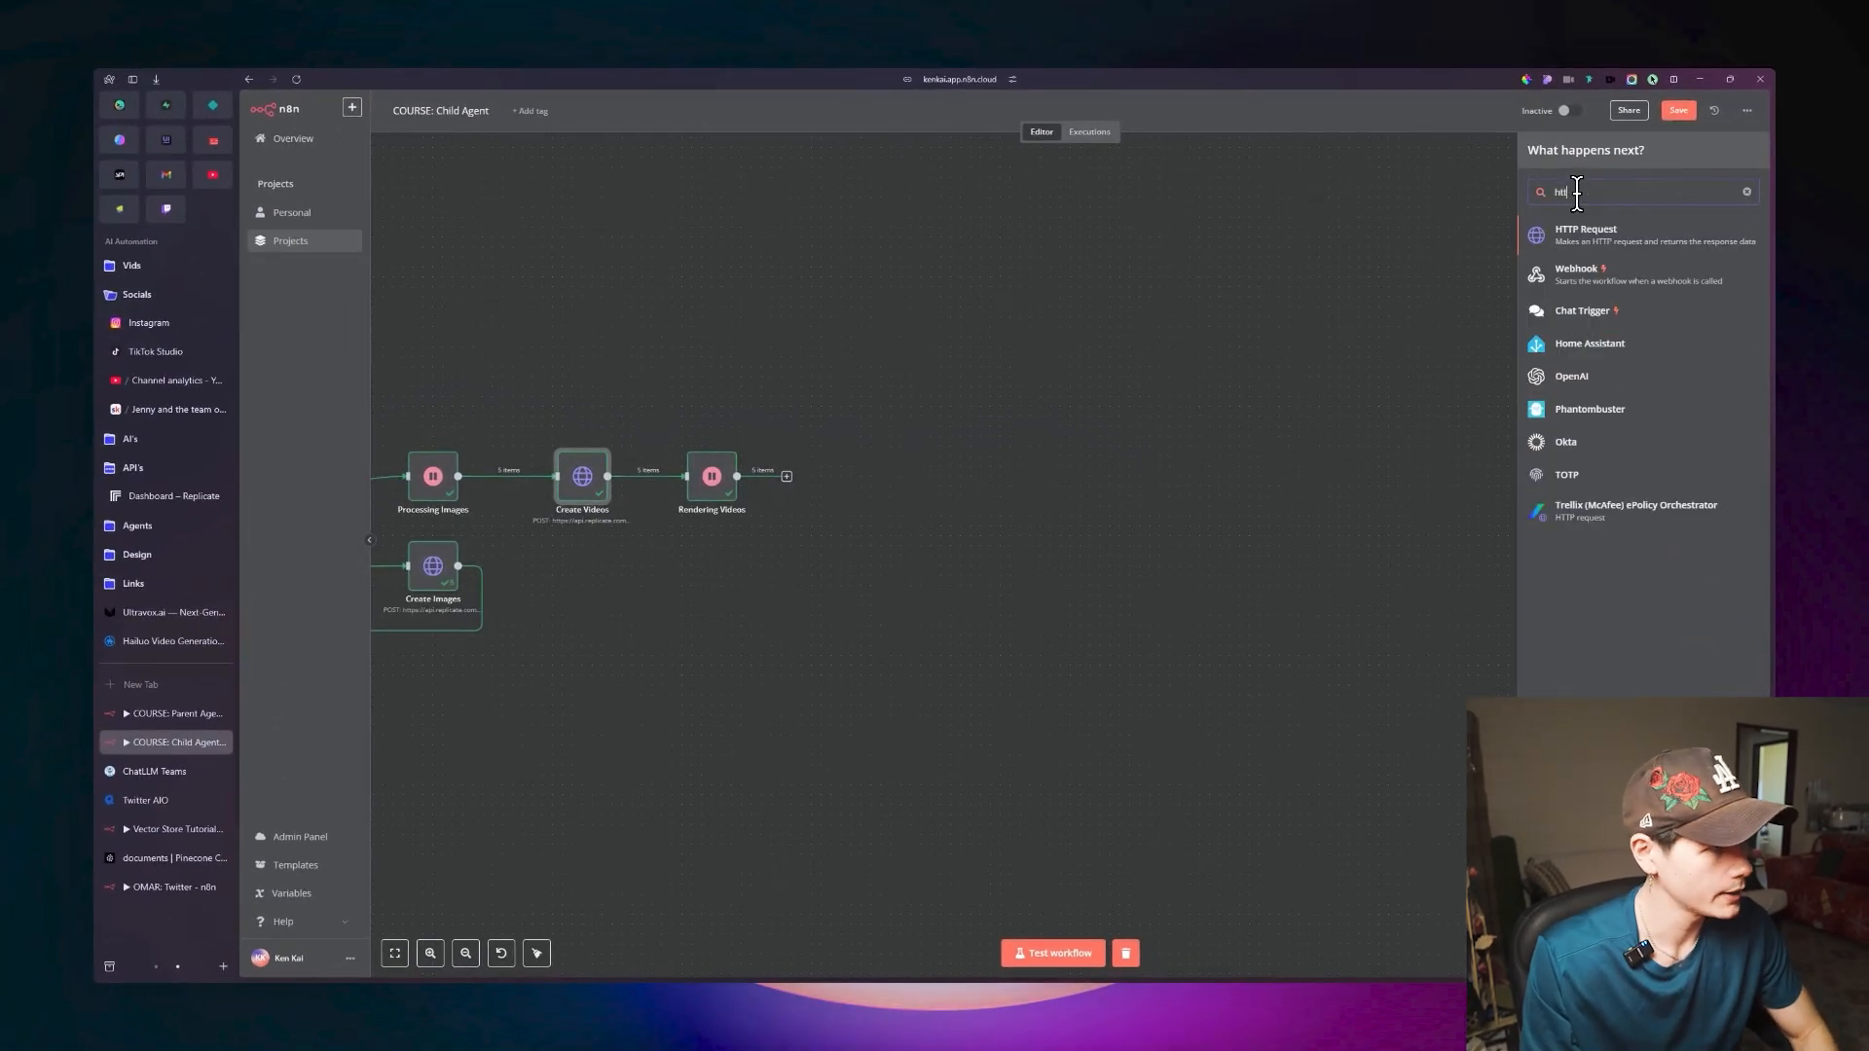
type("p")
key("Return")
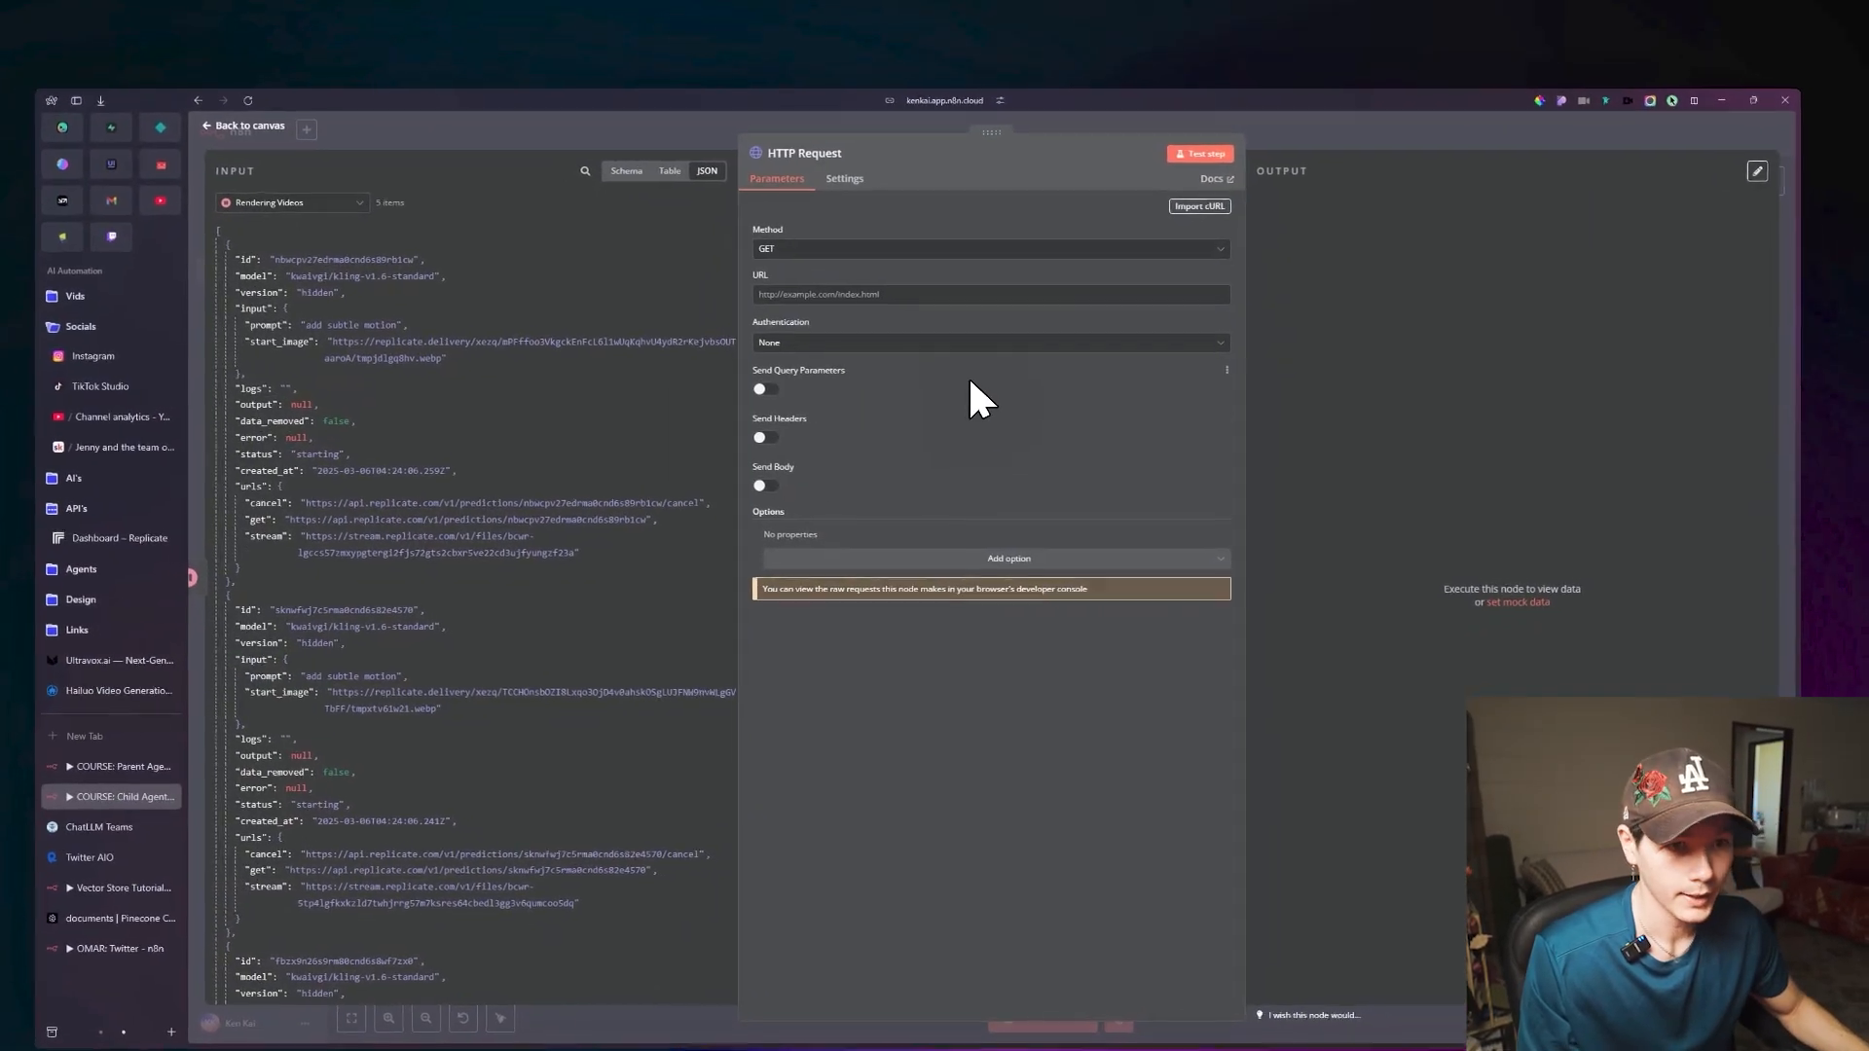
left_click(845, 295)
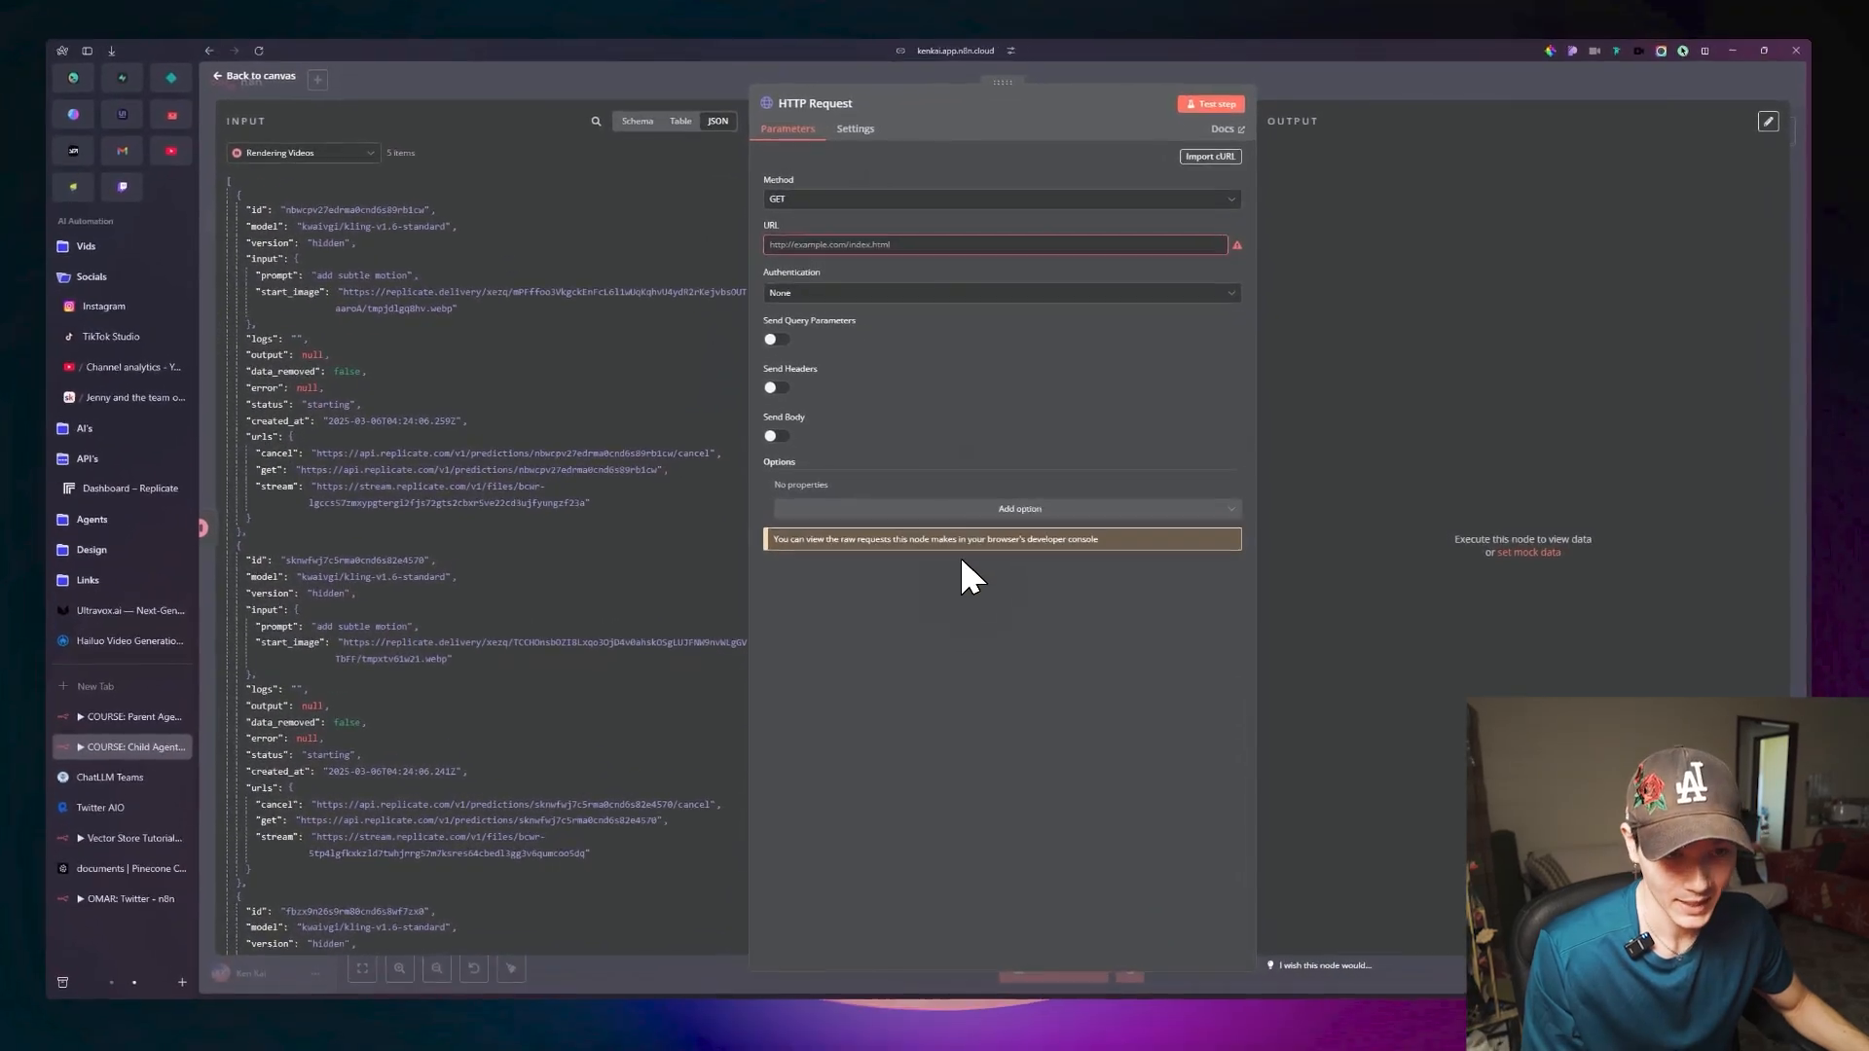
scroll(450, 408, "down", 2)
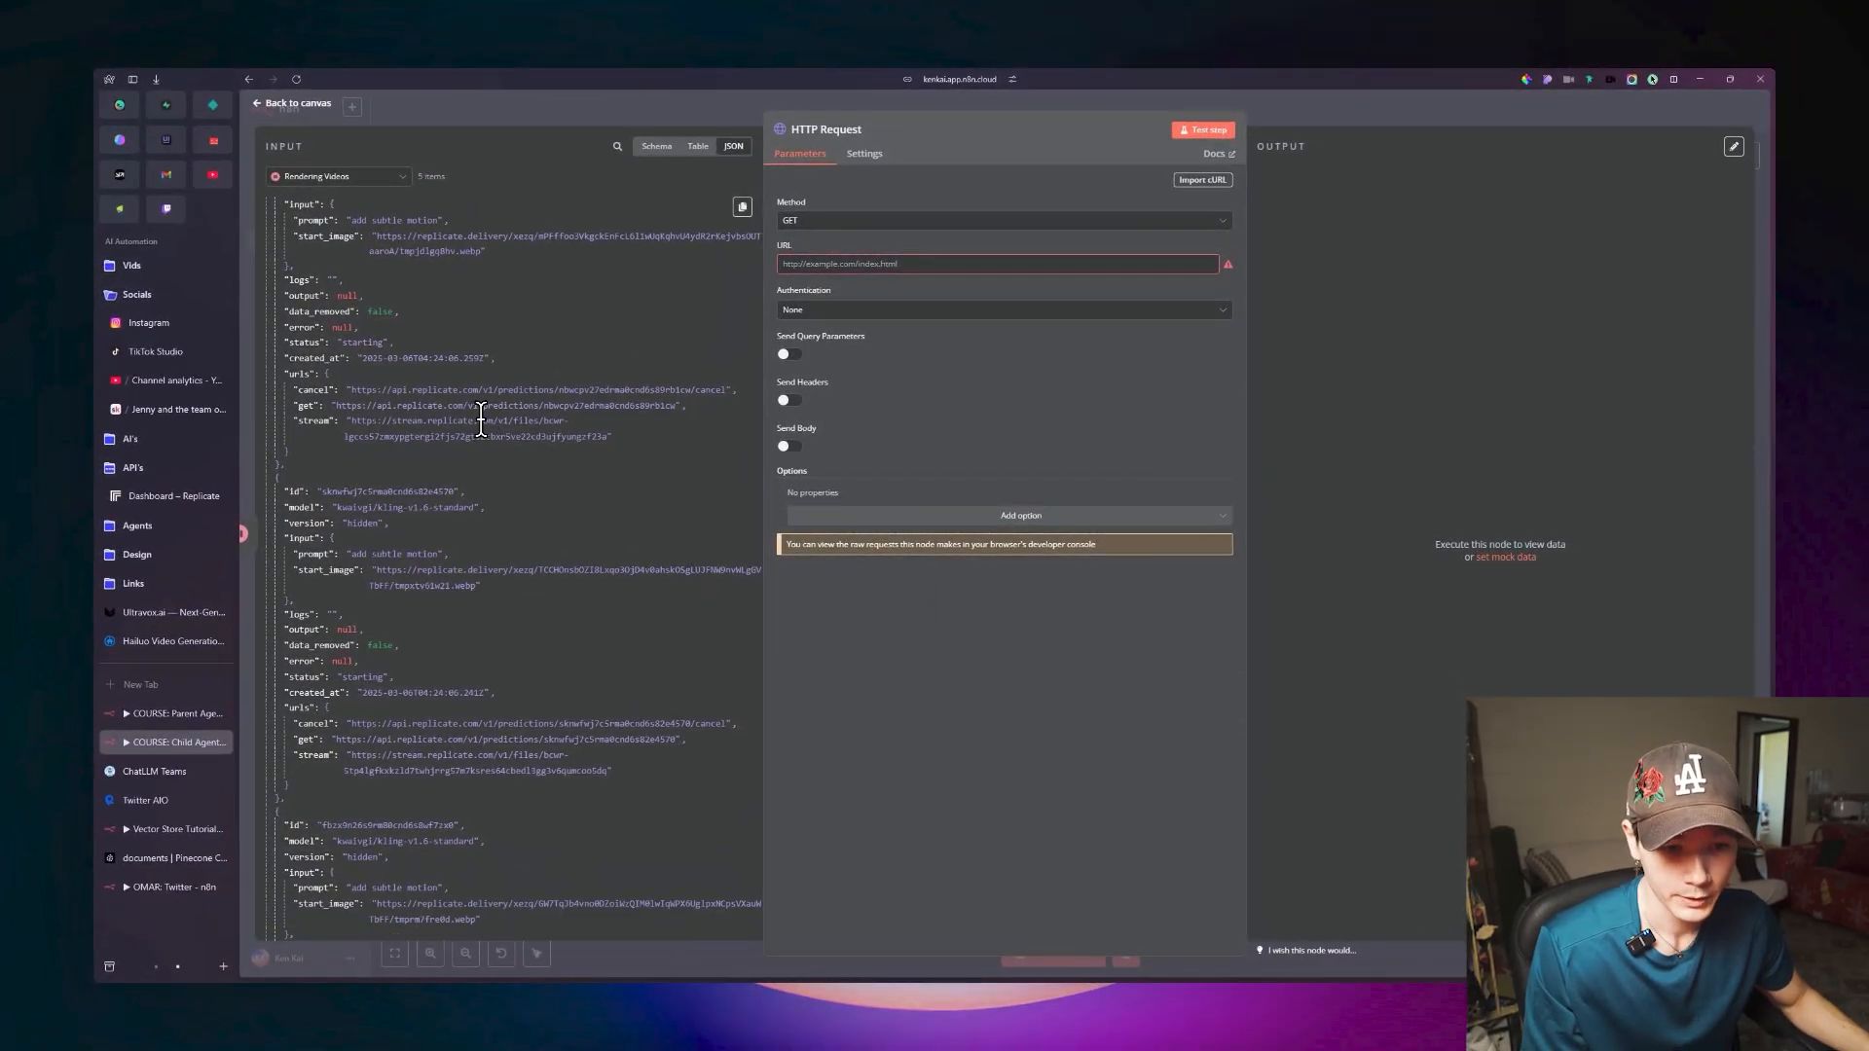
scroll(480, 418, "down", 1)
scroll(509, 477, "up", 2)
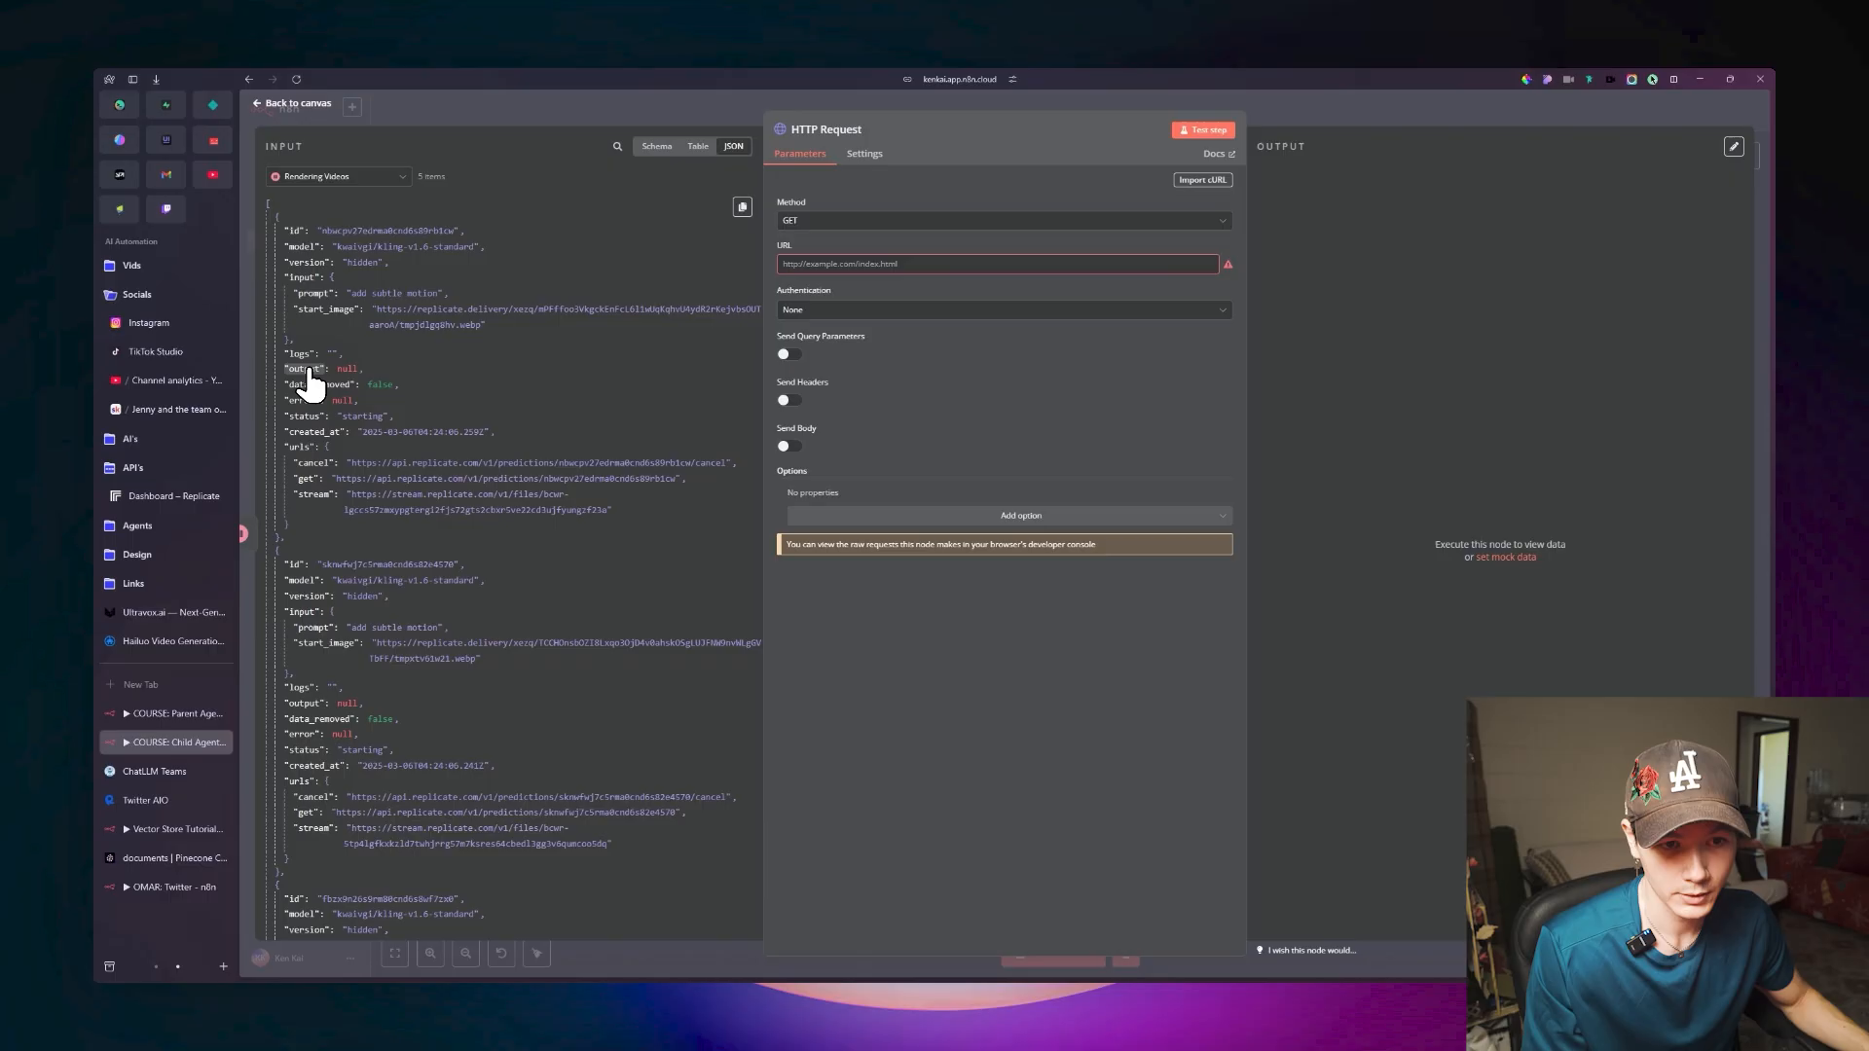
key("Escape")
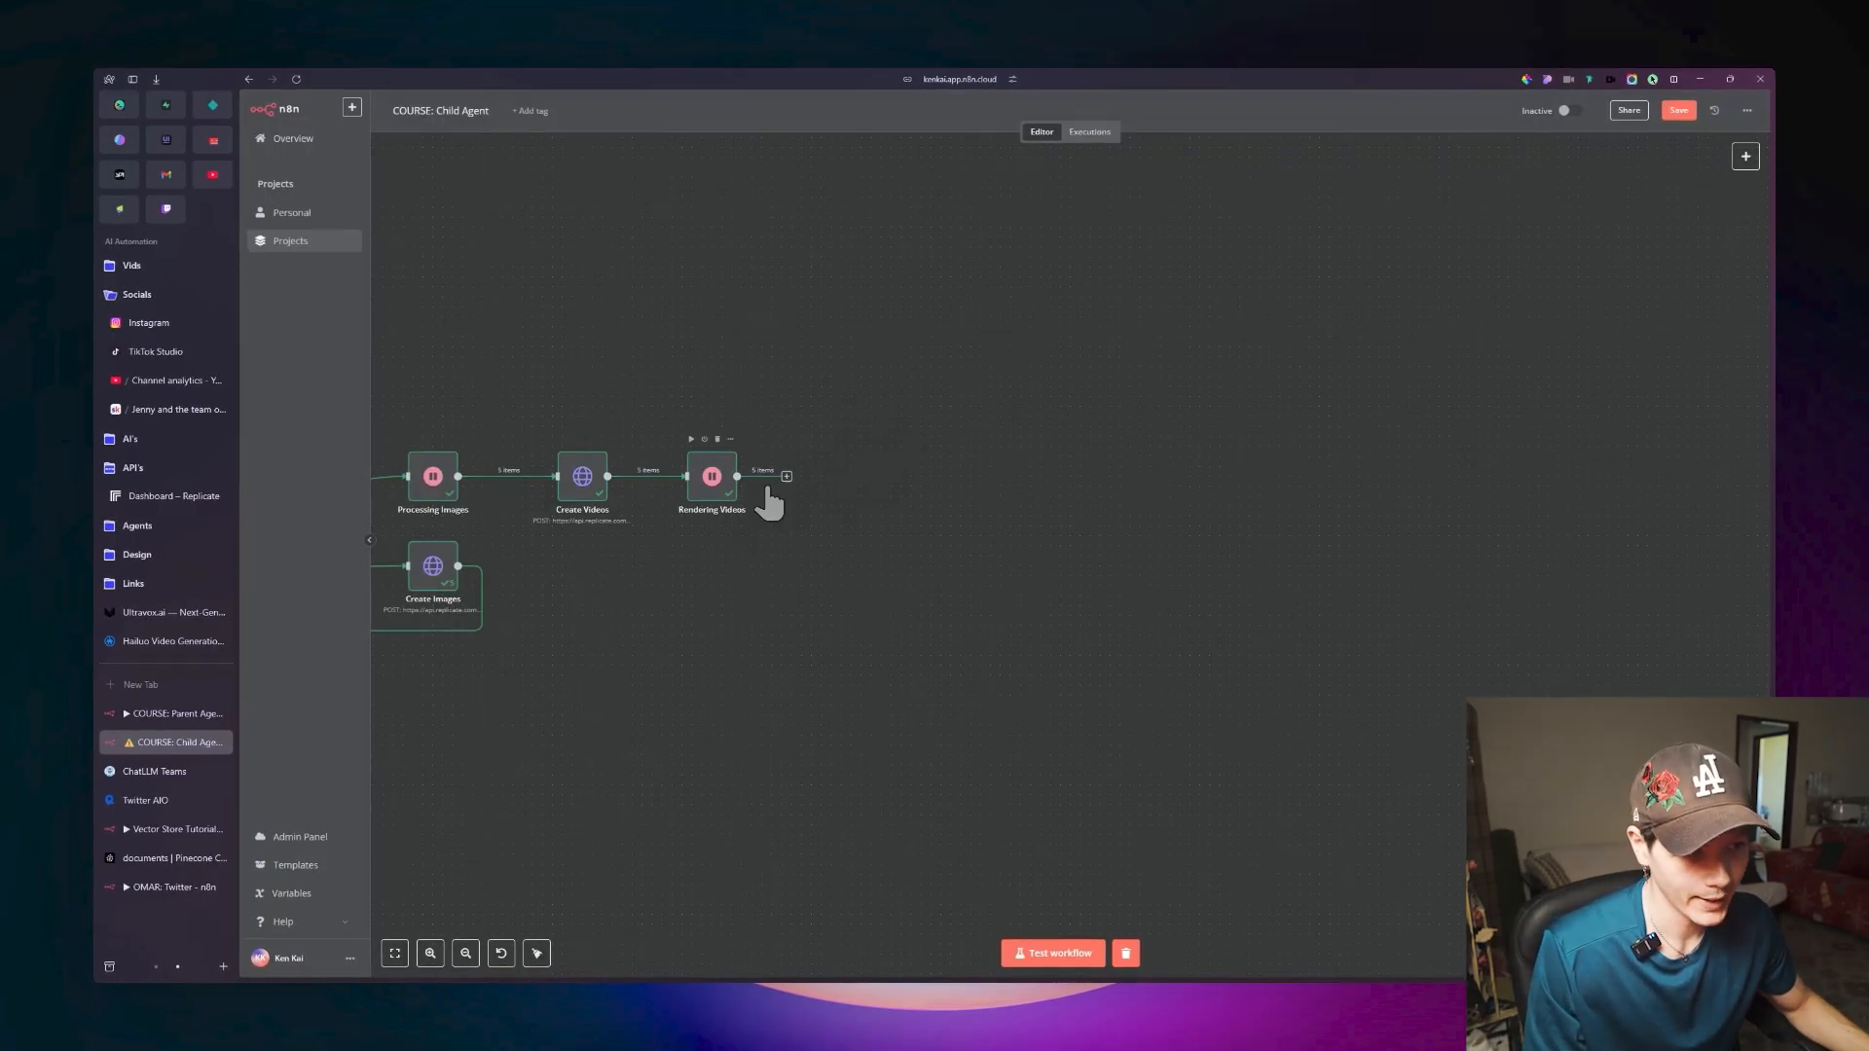
Add an HTTP Request node after Rendering Videos.
key("Tab")
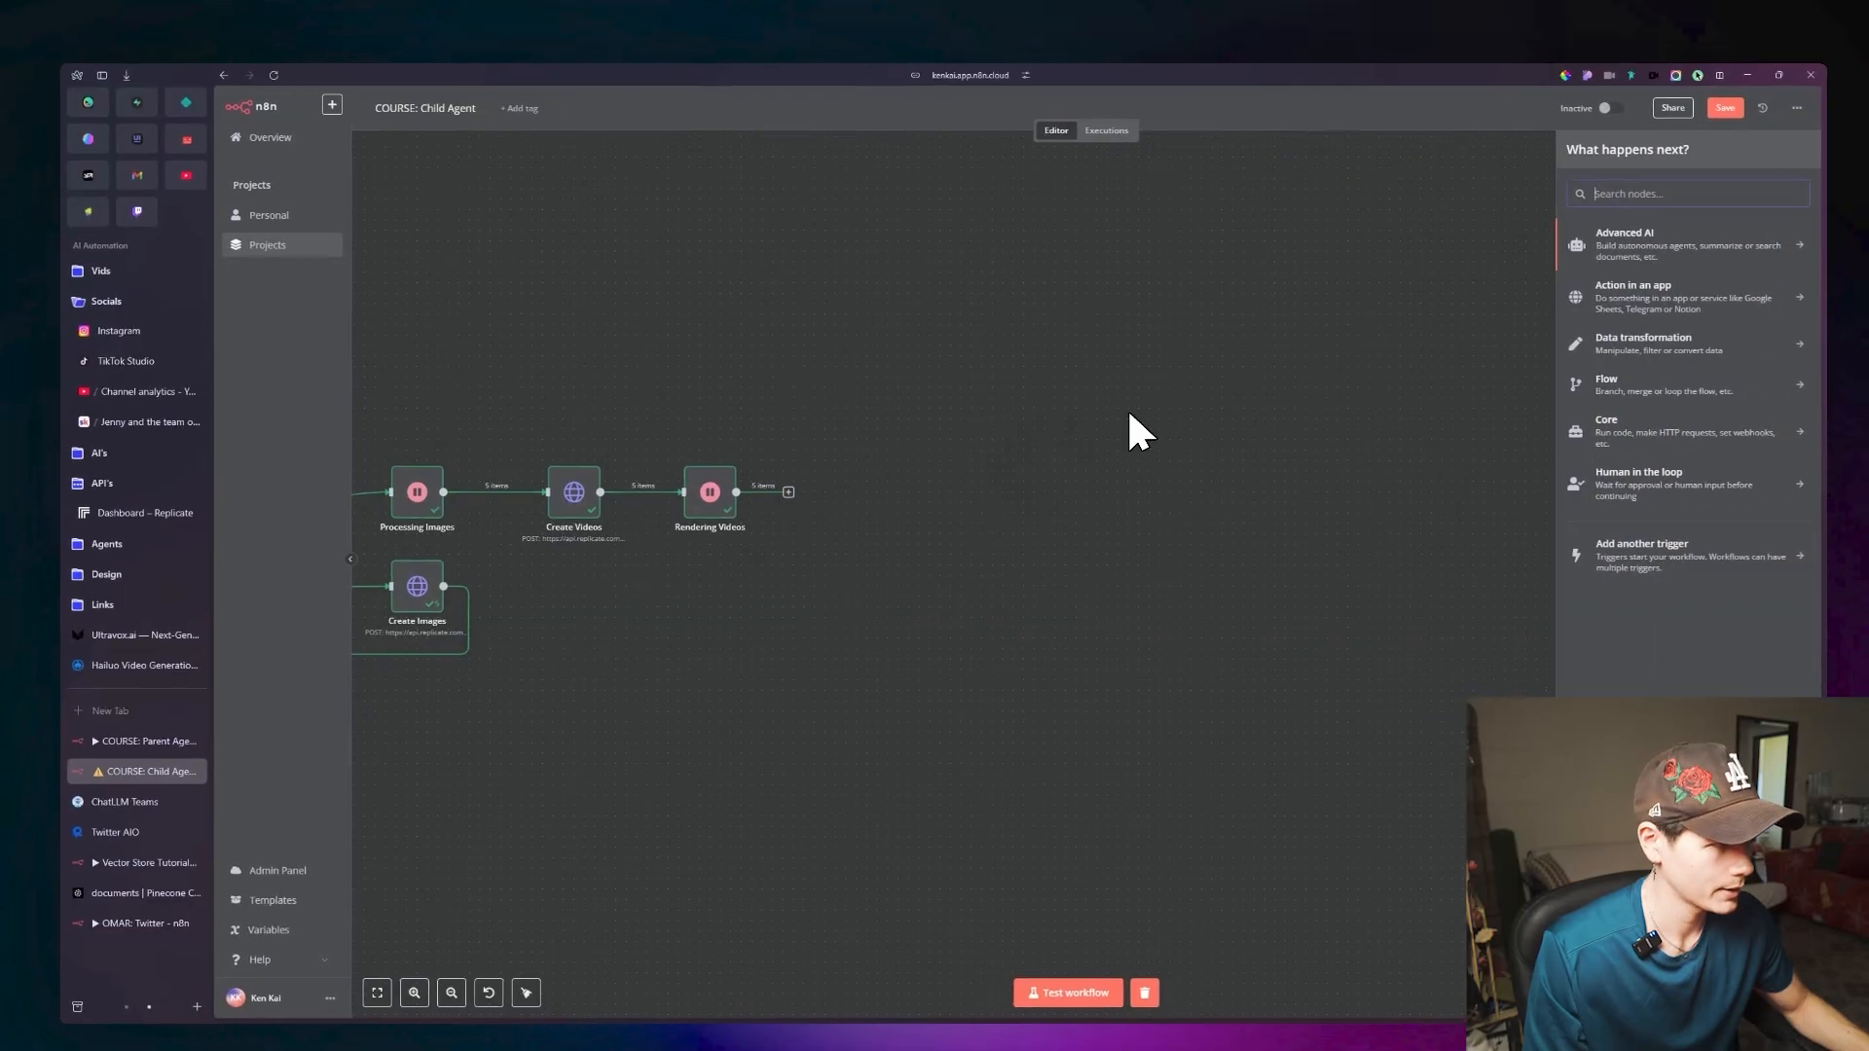
type("Http")
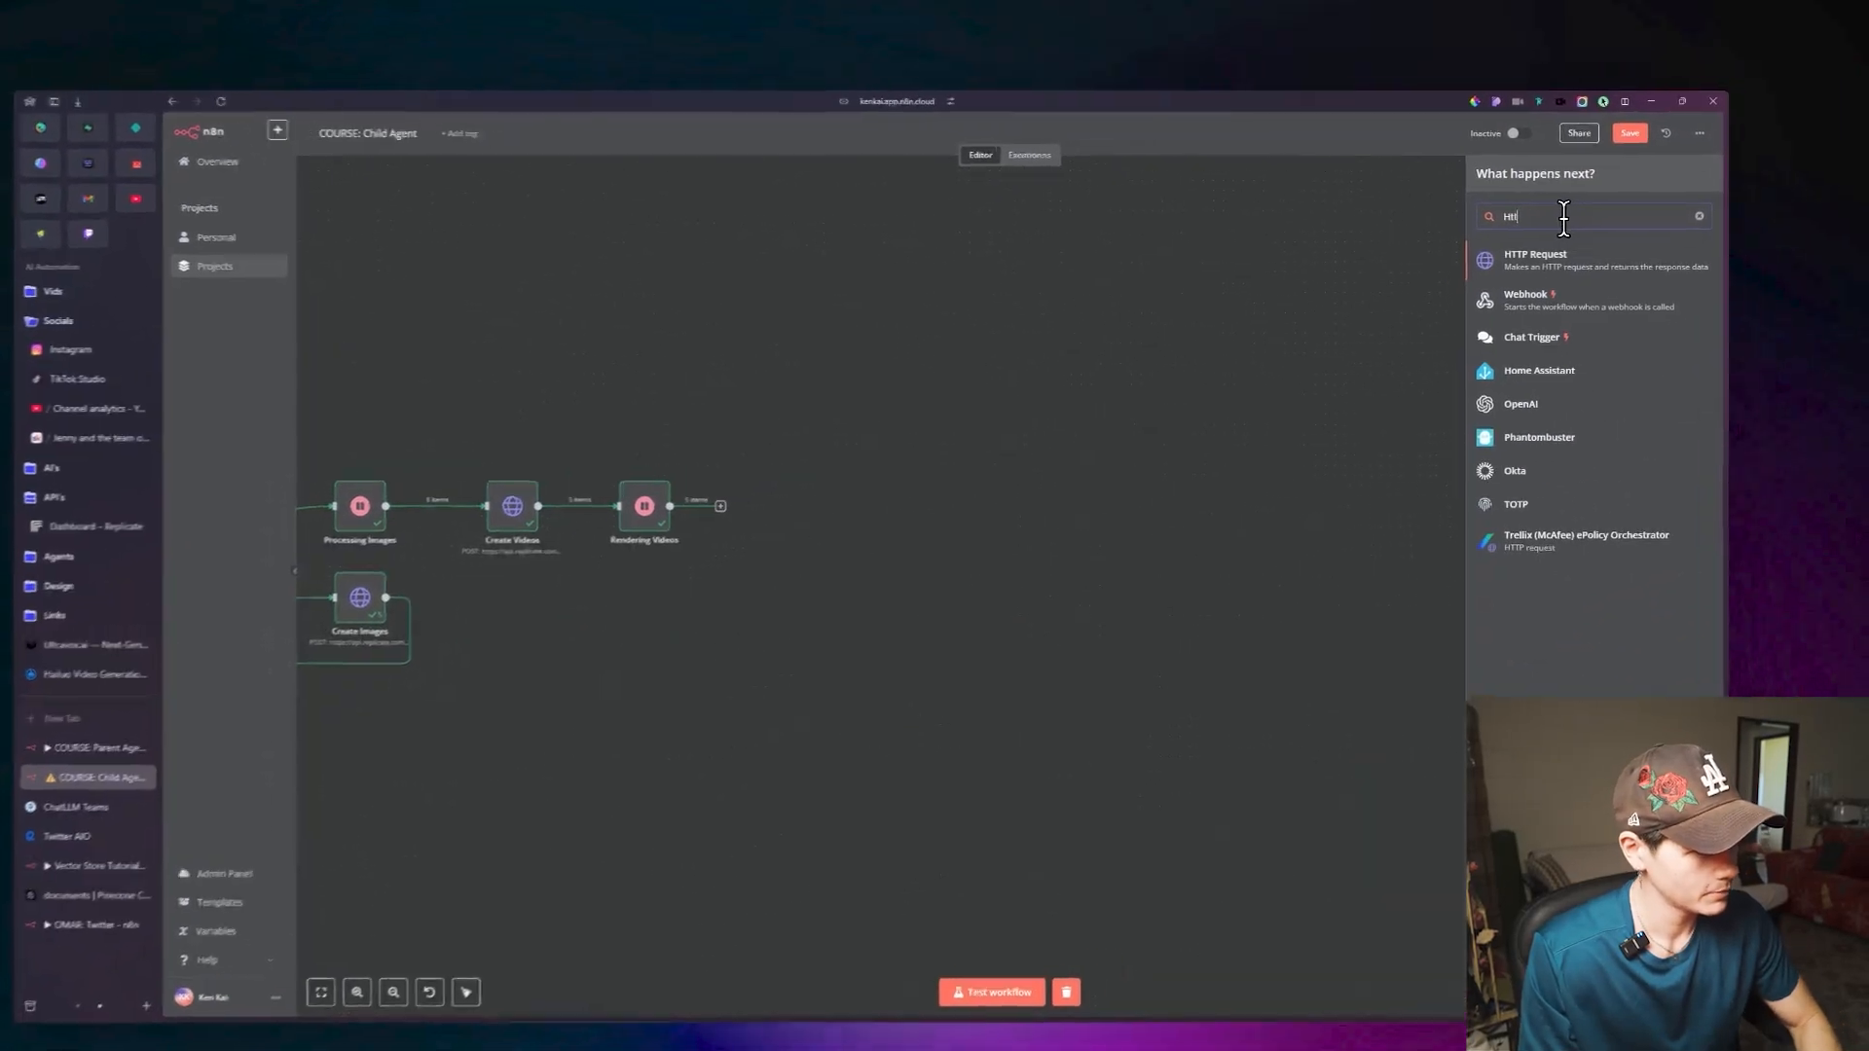
key("Return")
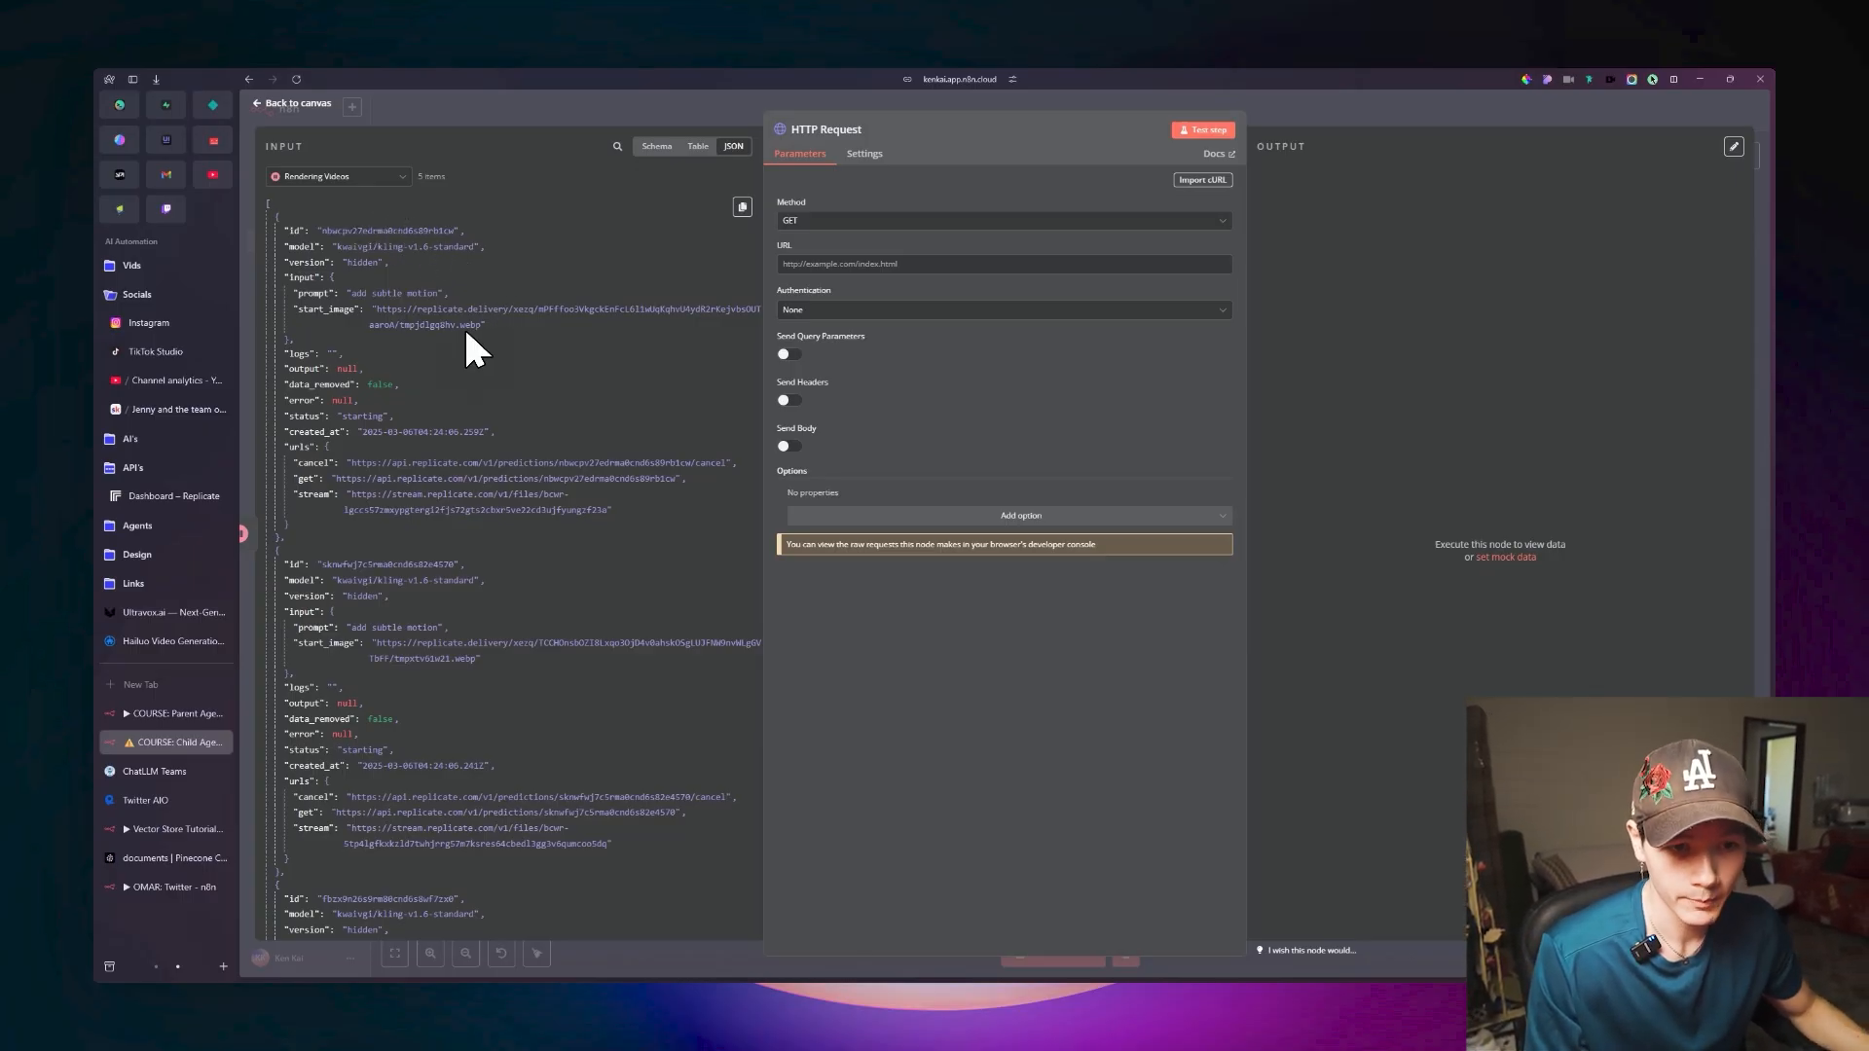
Map the incoming get URL into the HTTP Request's URL as {{ $json.urls.get }} and test the step.
left_click_drag(307, 478, 411, 472)
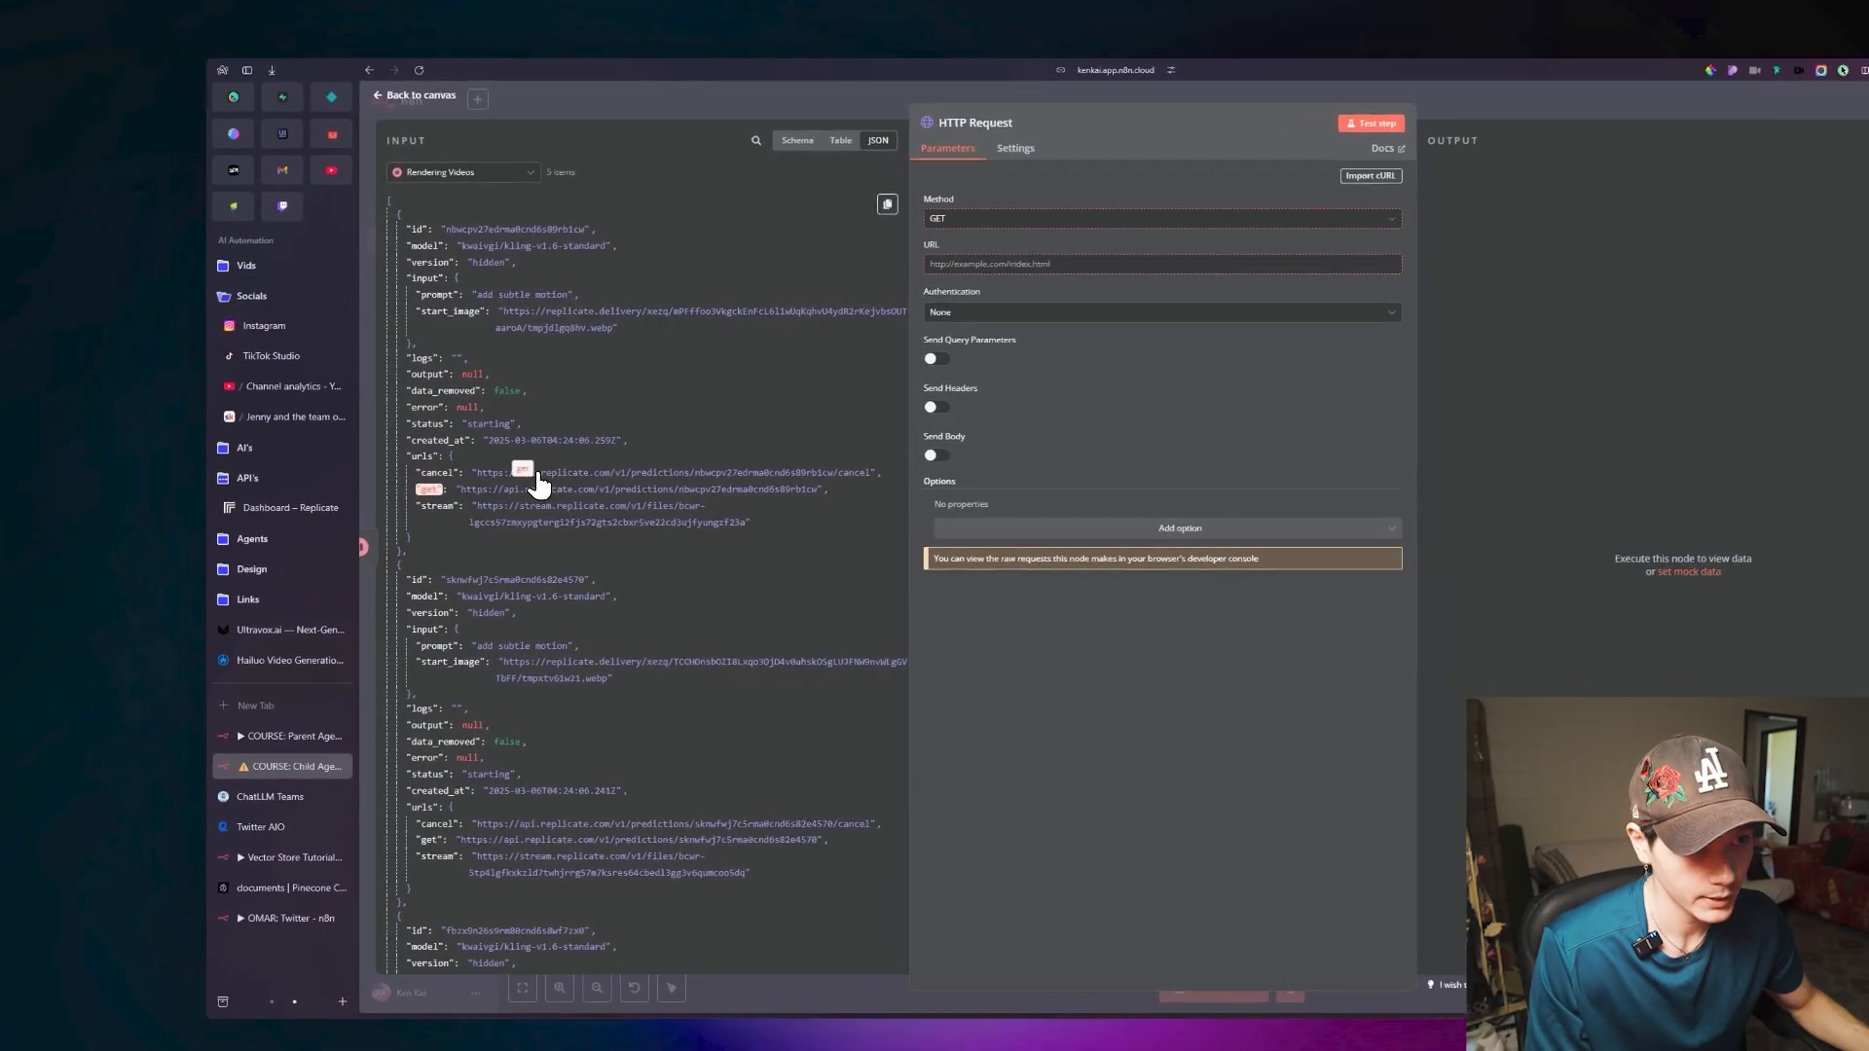
left_click_drag(538, 484, 985, 285)
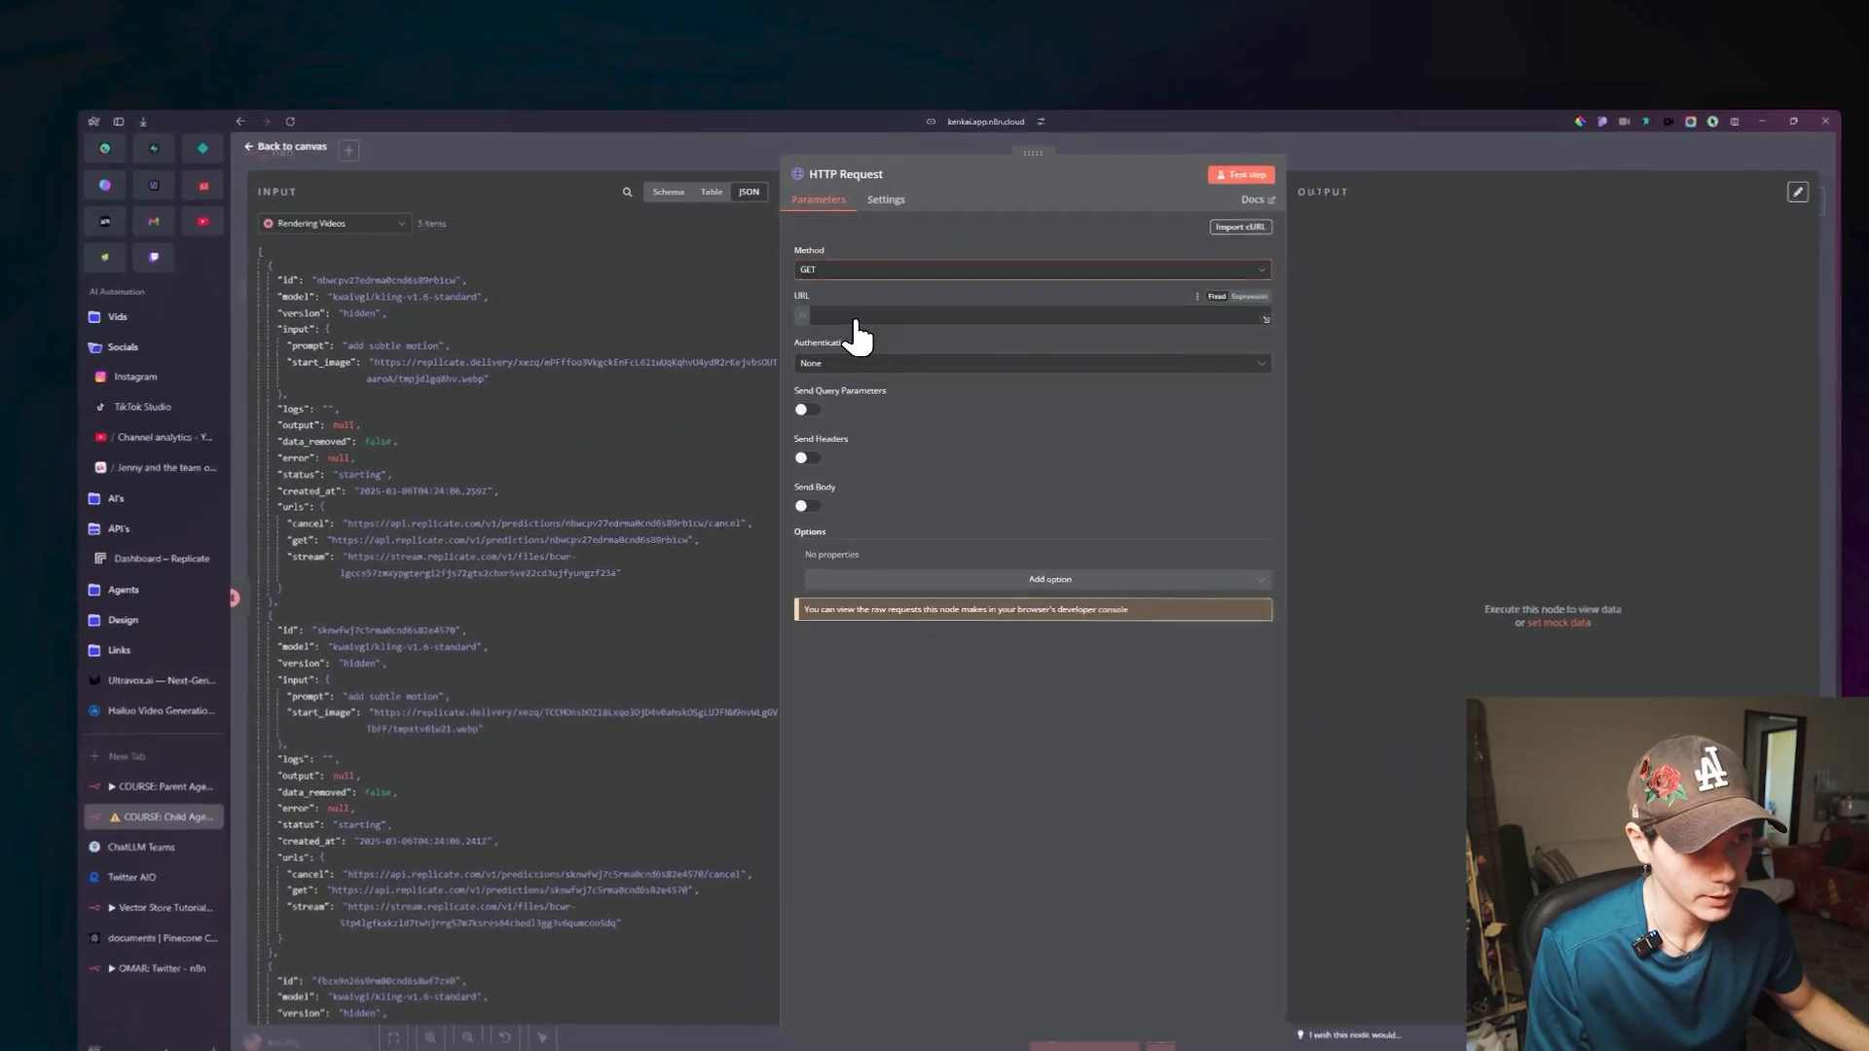
left_click_drag(857, 336, 856, 321)
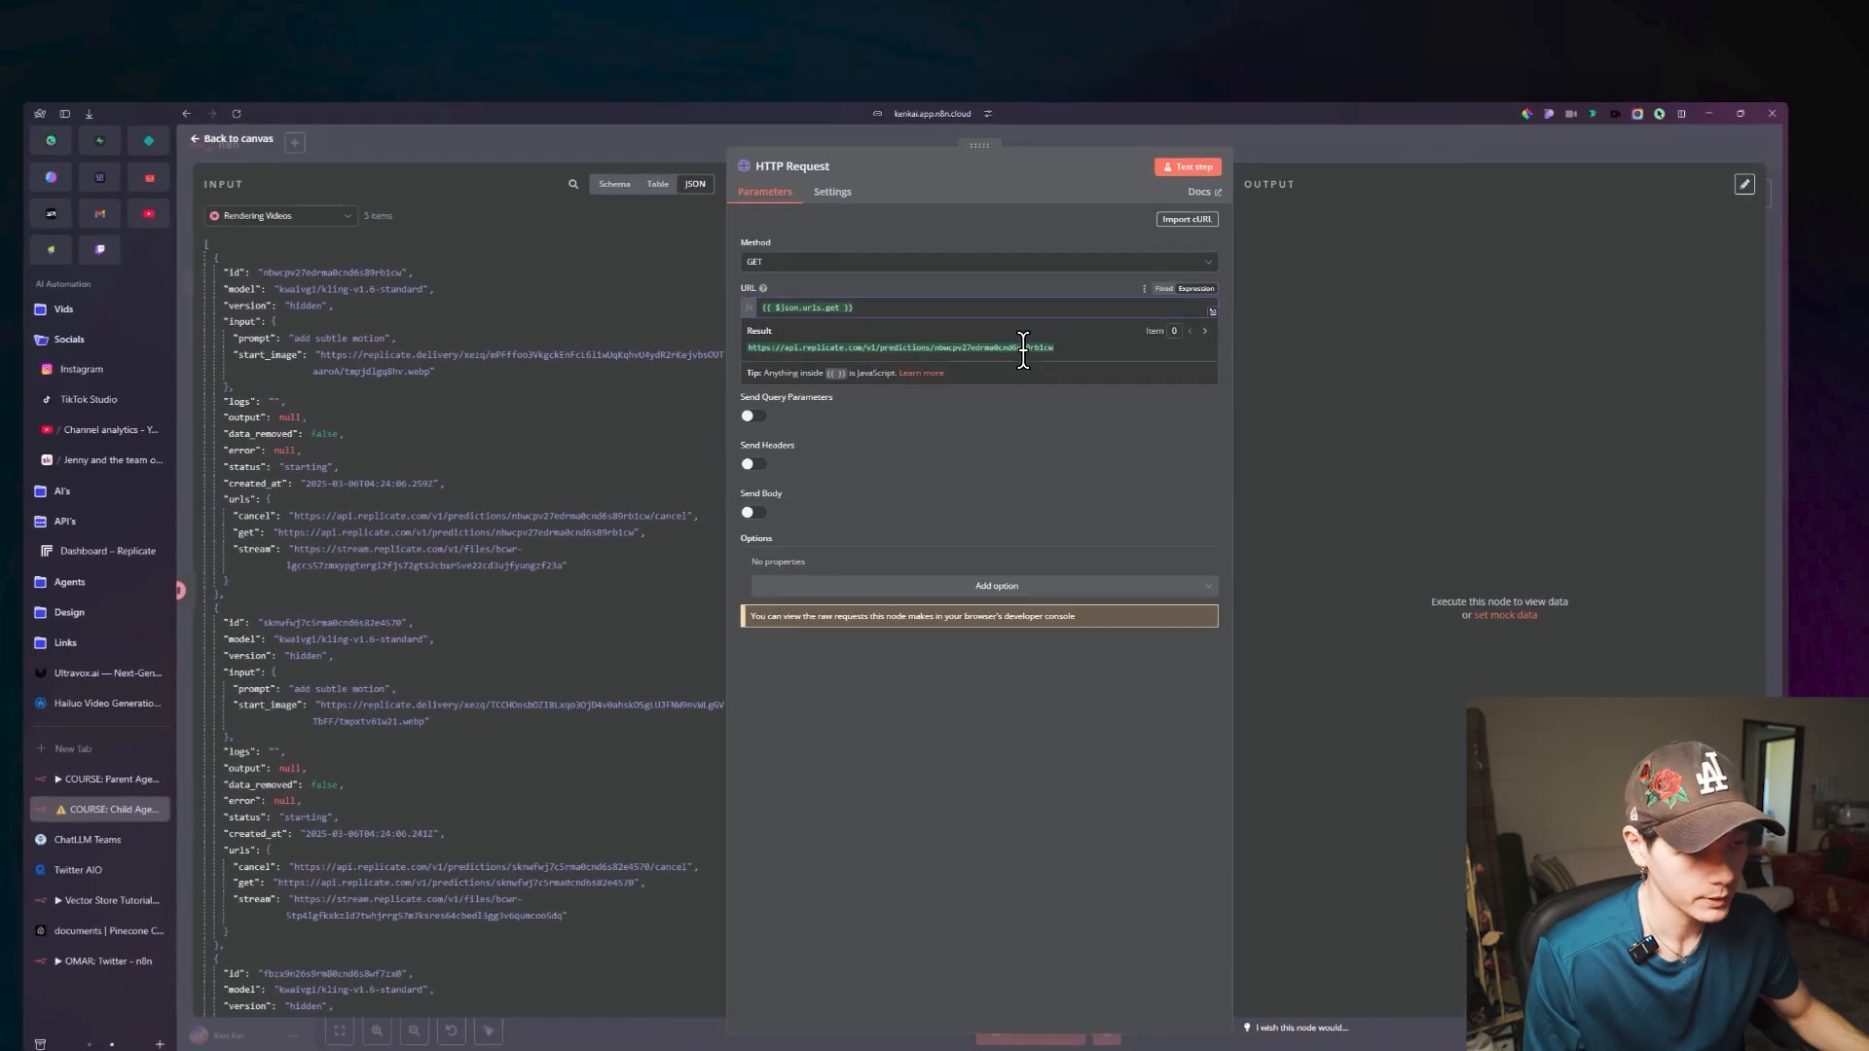
left_click(963, 618)
left_click(1180, 156)
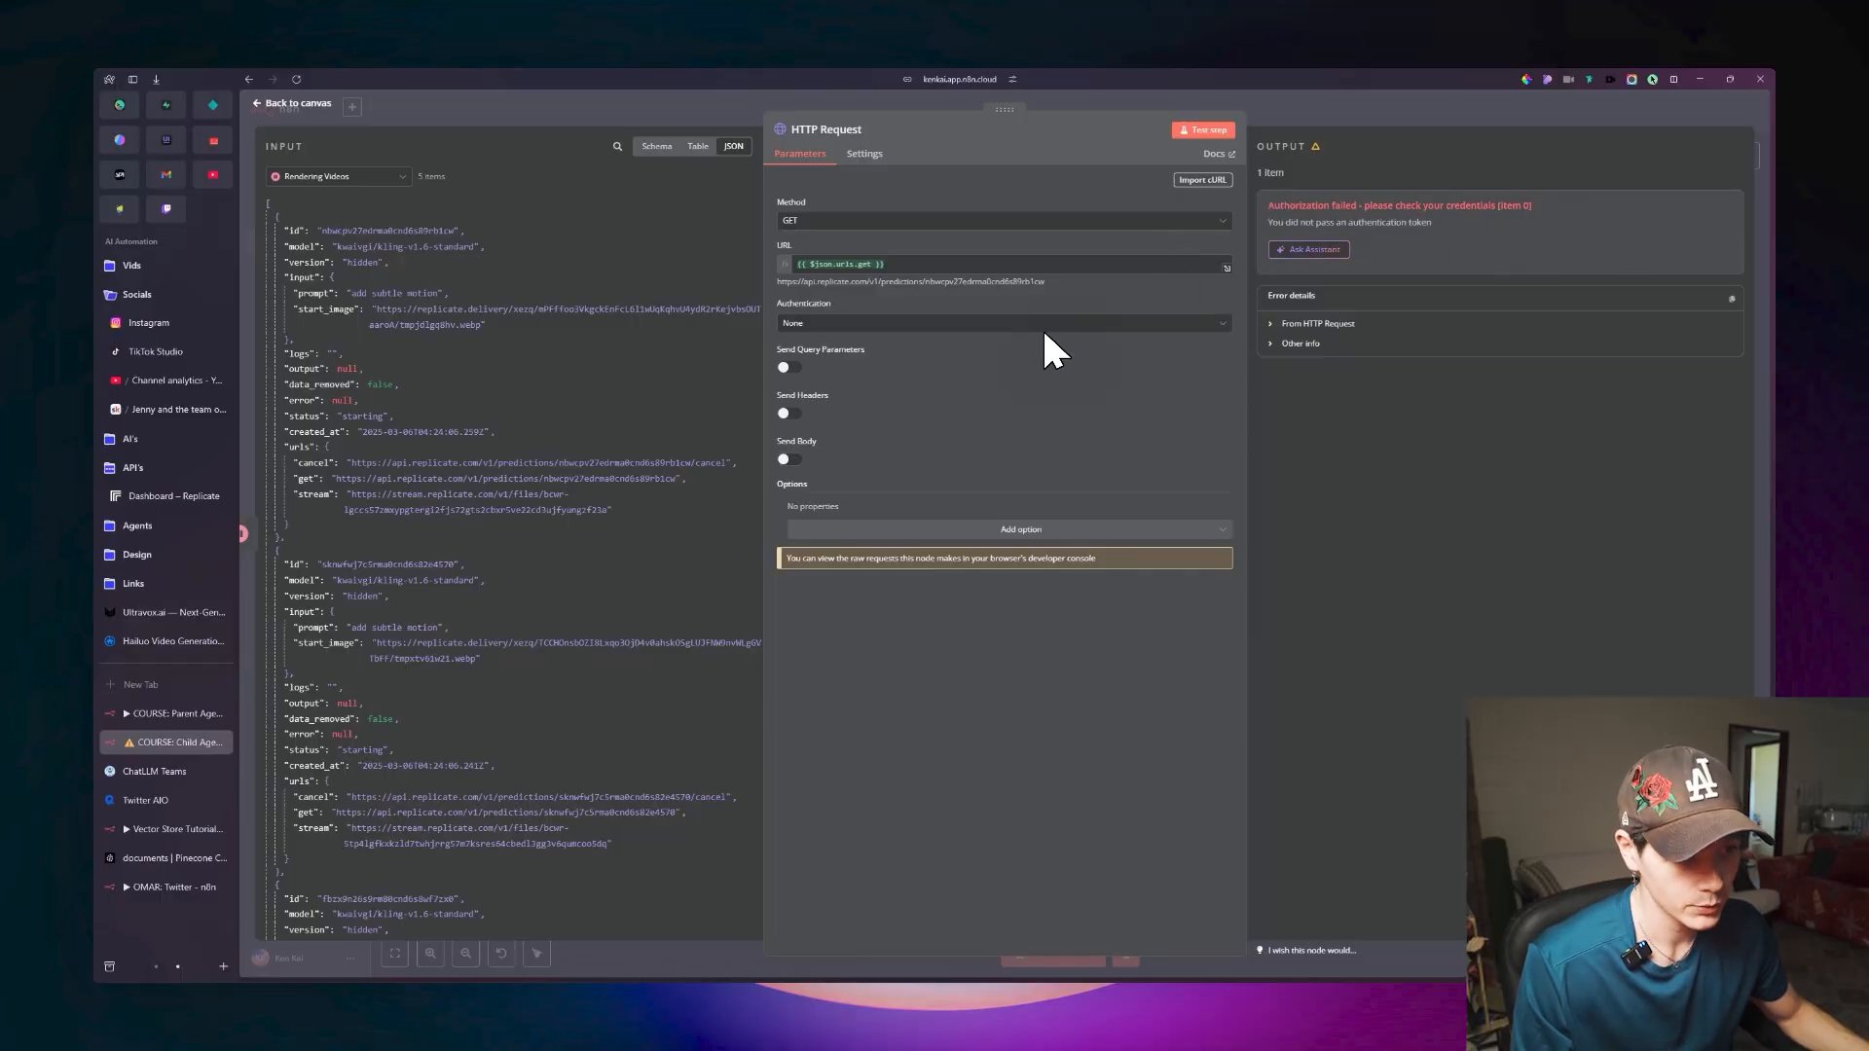
Enable sending headers with an Authorization header containing the Replicate Bearer API token, and return to the canvas.
left_click(791, 418)
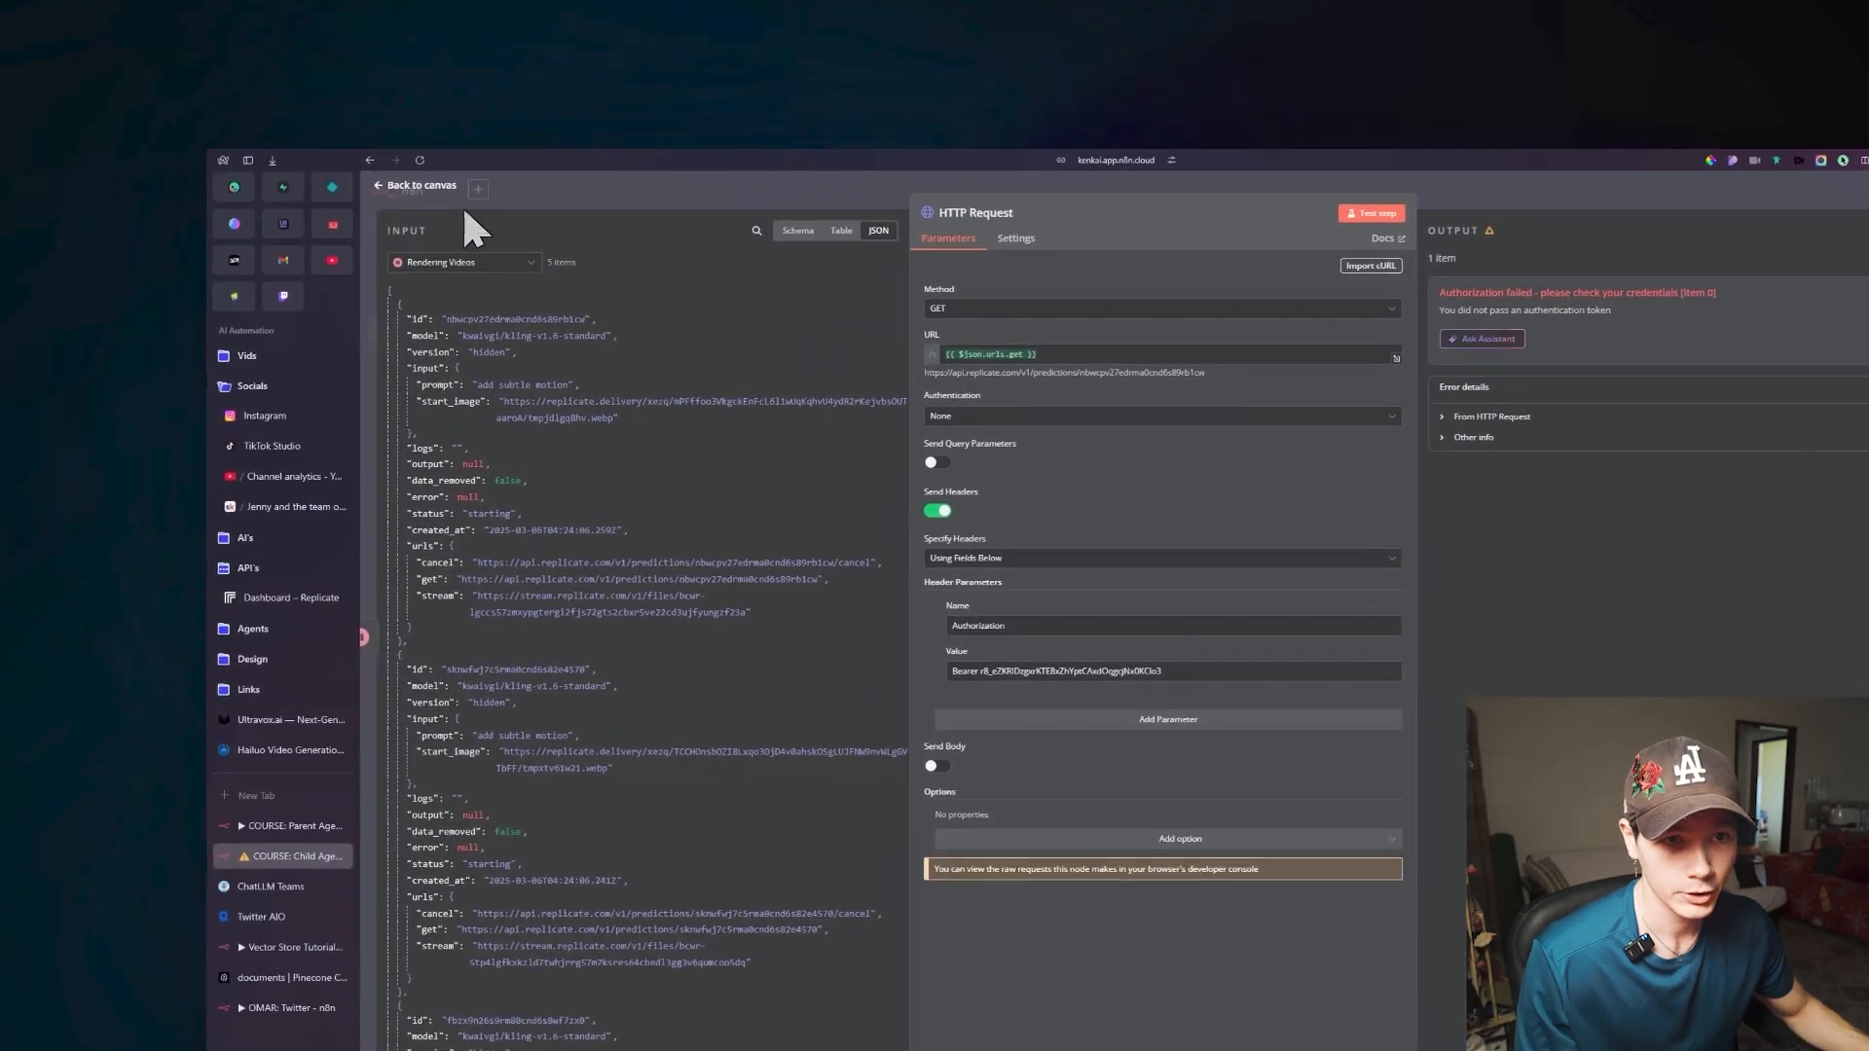
left_click(290, 104)
Try to detach Rendering Videos, move it aside, and link Create Videos directly to the HTTP Request node.
left_click_drag(1011, 529, 735, 760)
left_click(959, 526)
left_click(1034, 499)
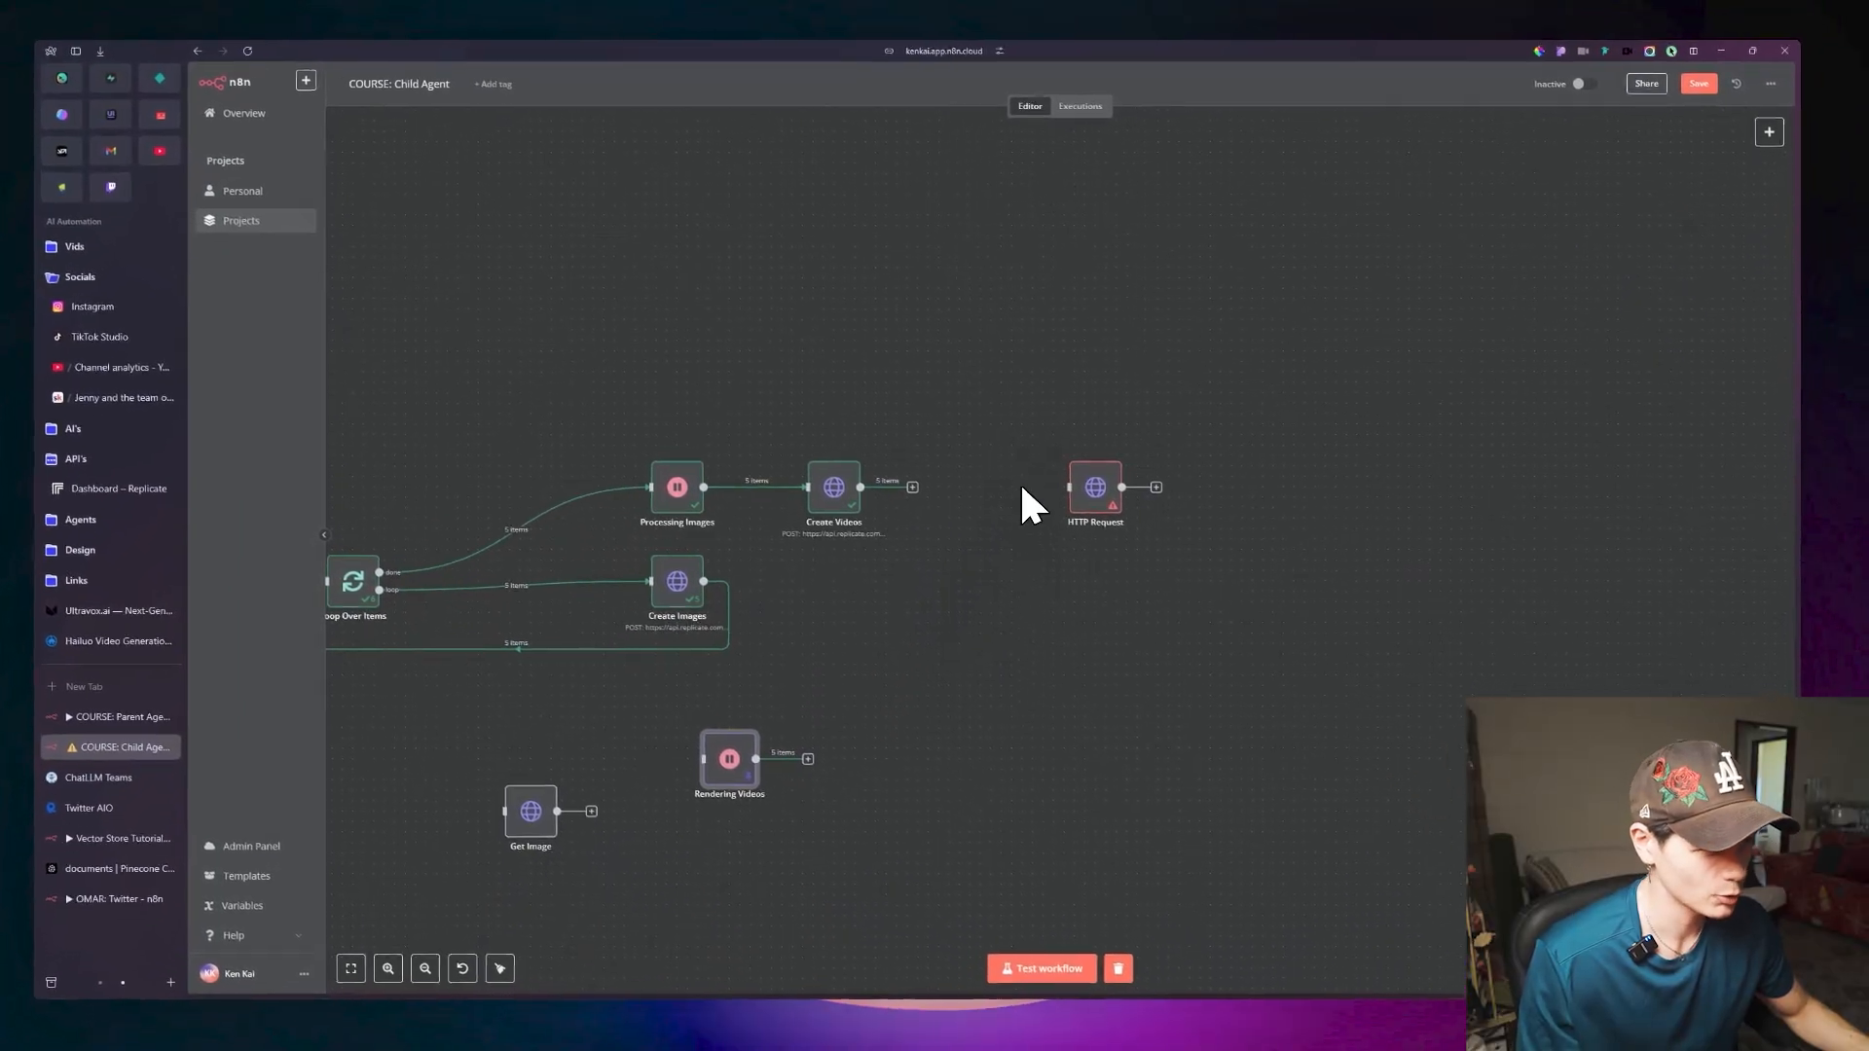
left_click_drag(1071, 518, 968, 506)
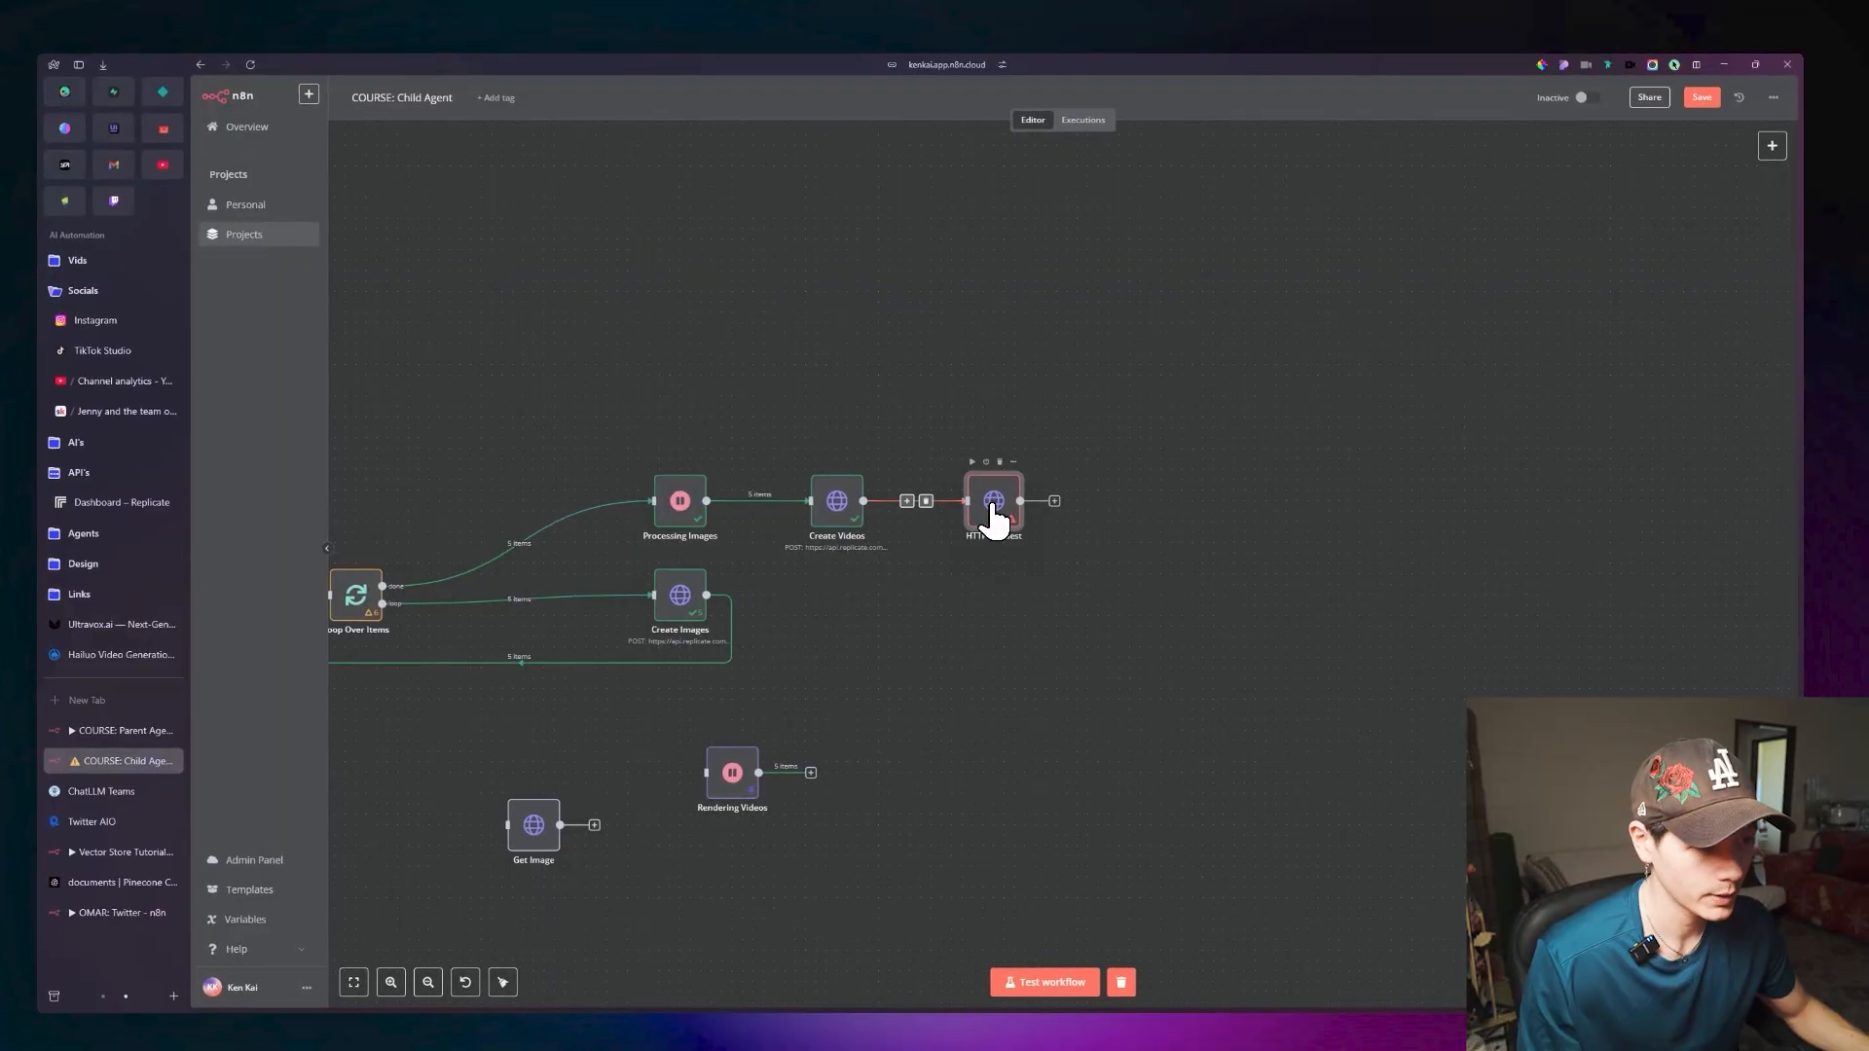
Run the HTTP Request node as a test from its settings and return to the canvas.
double_click(1022, 503)
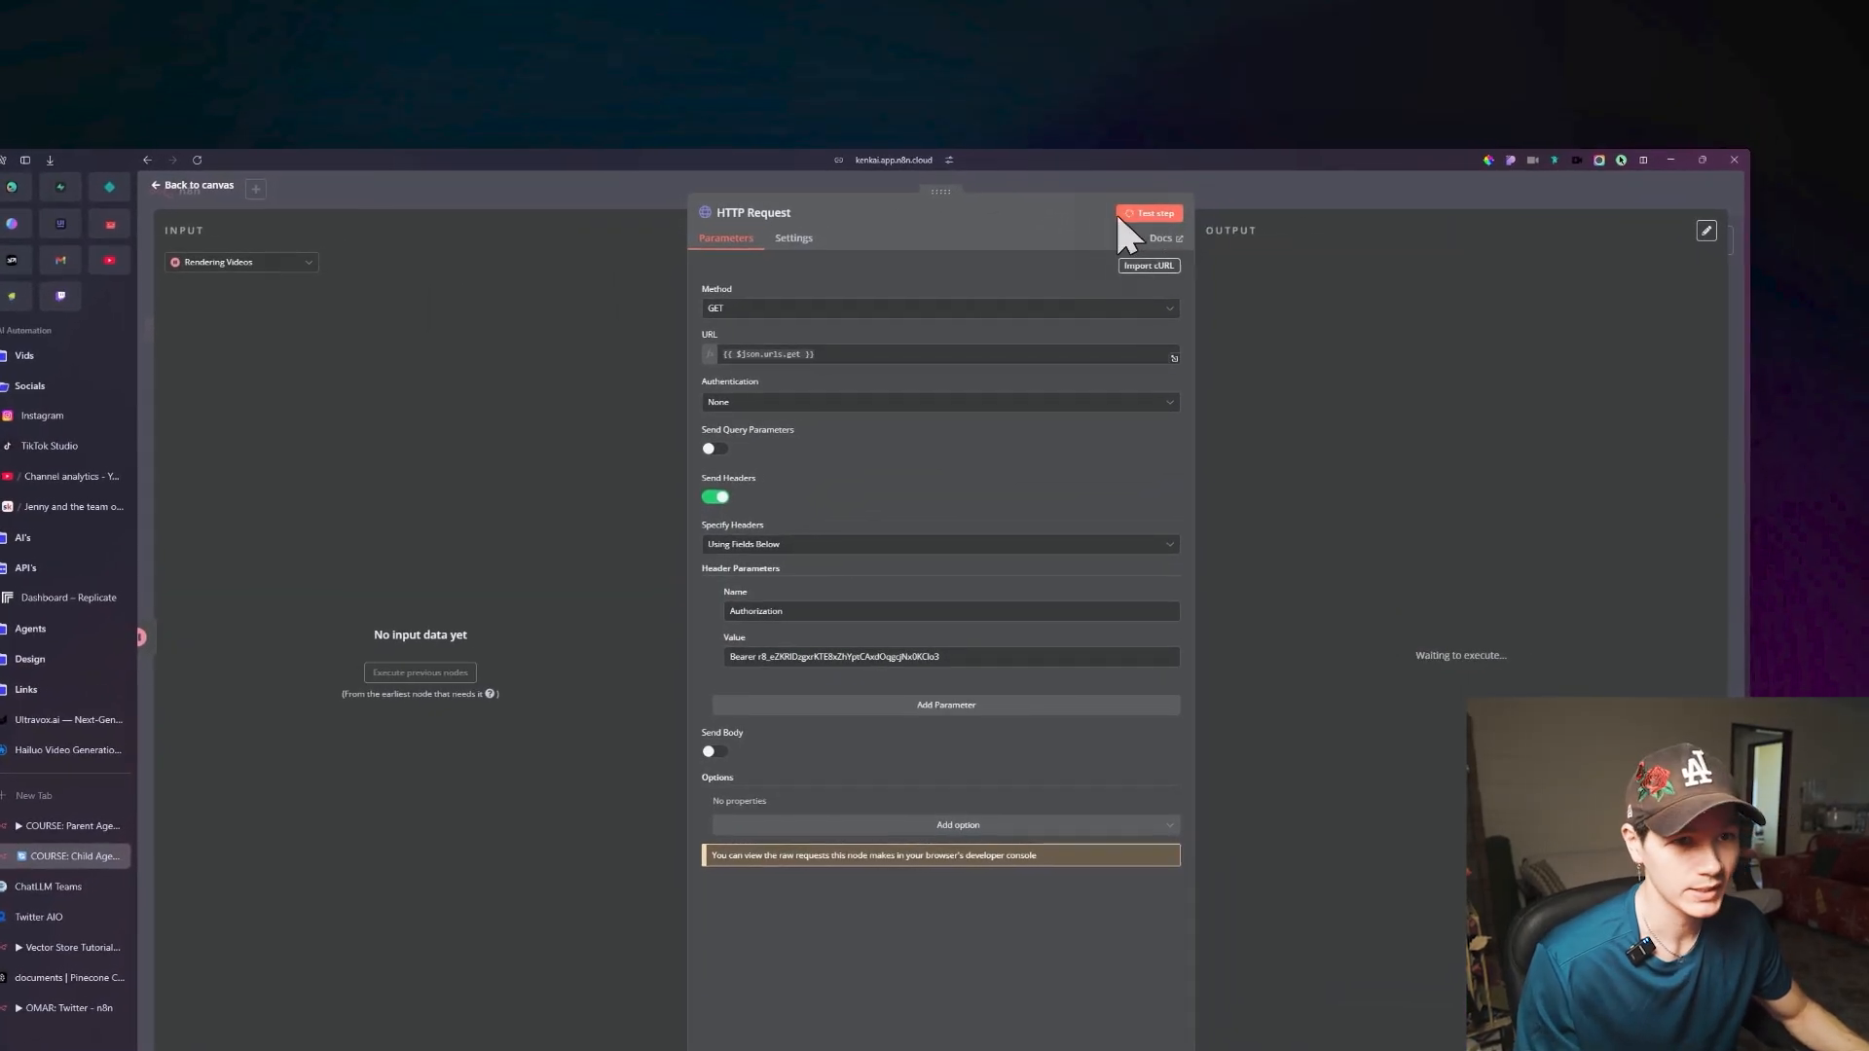
left_click(1149, 214)
left_click(195, 185)
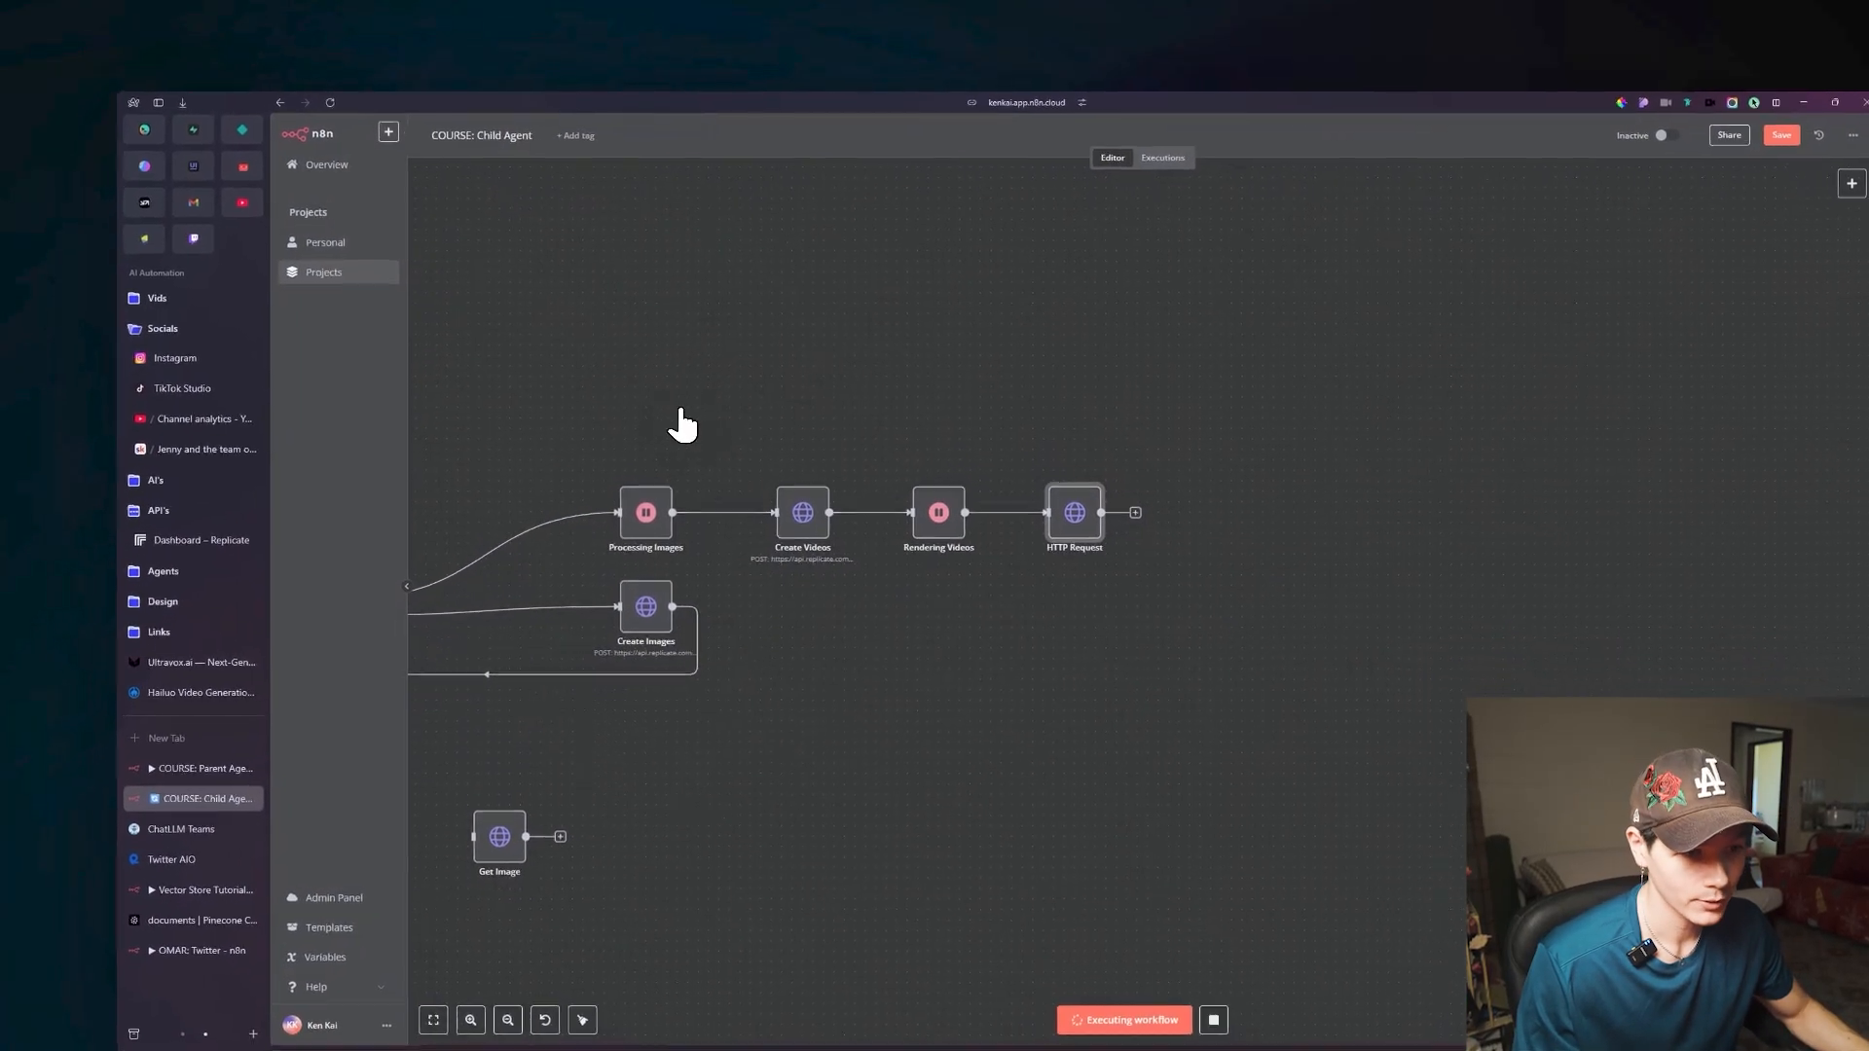
mouse_move(682, 426)
left_mouse_down()
mouse_move(905, 384)
mouse_move(695, 429)
left_mouse_up()
scroll(862, 394, "down", 3)
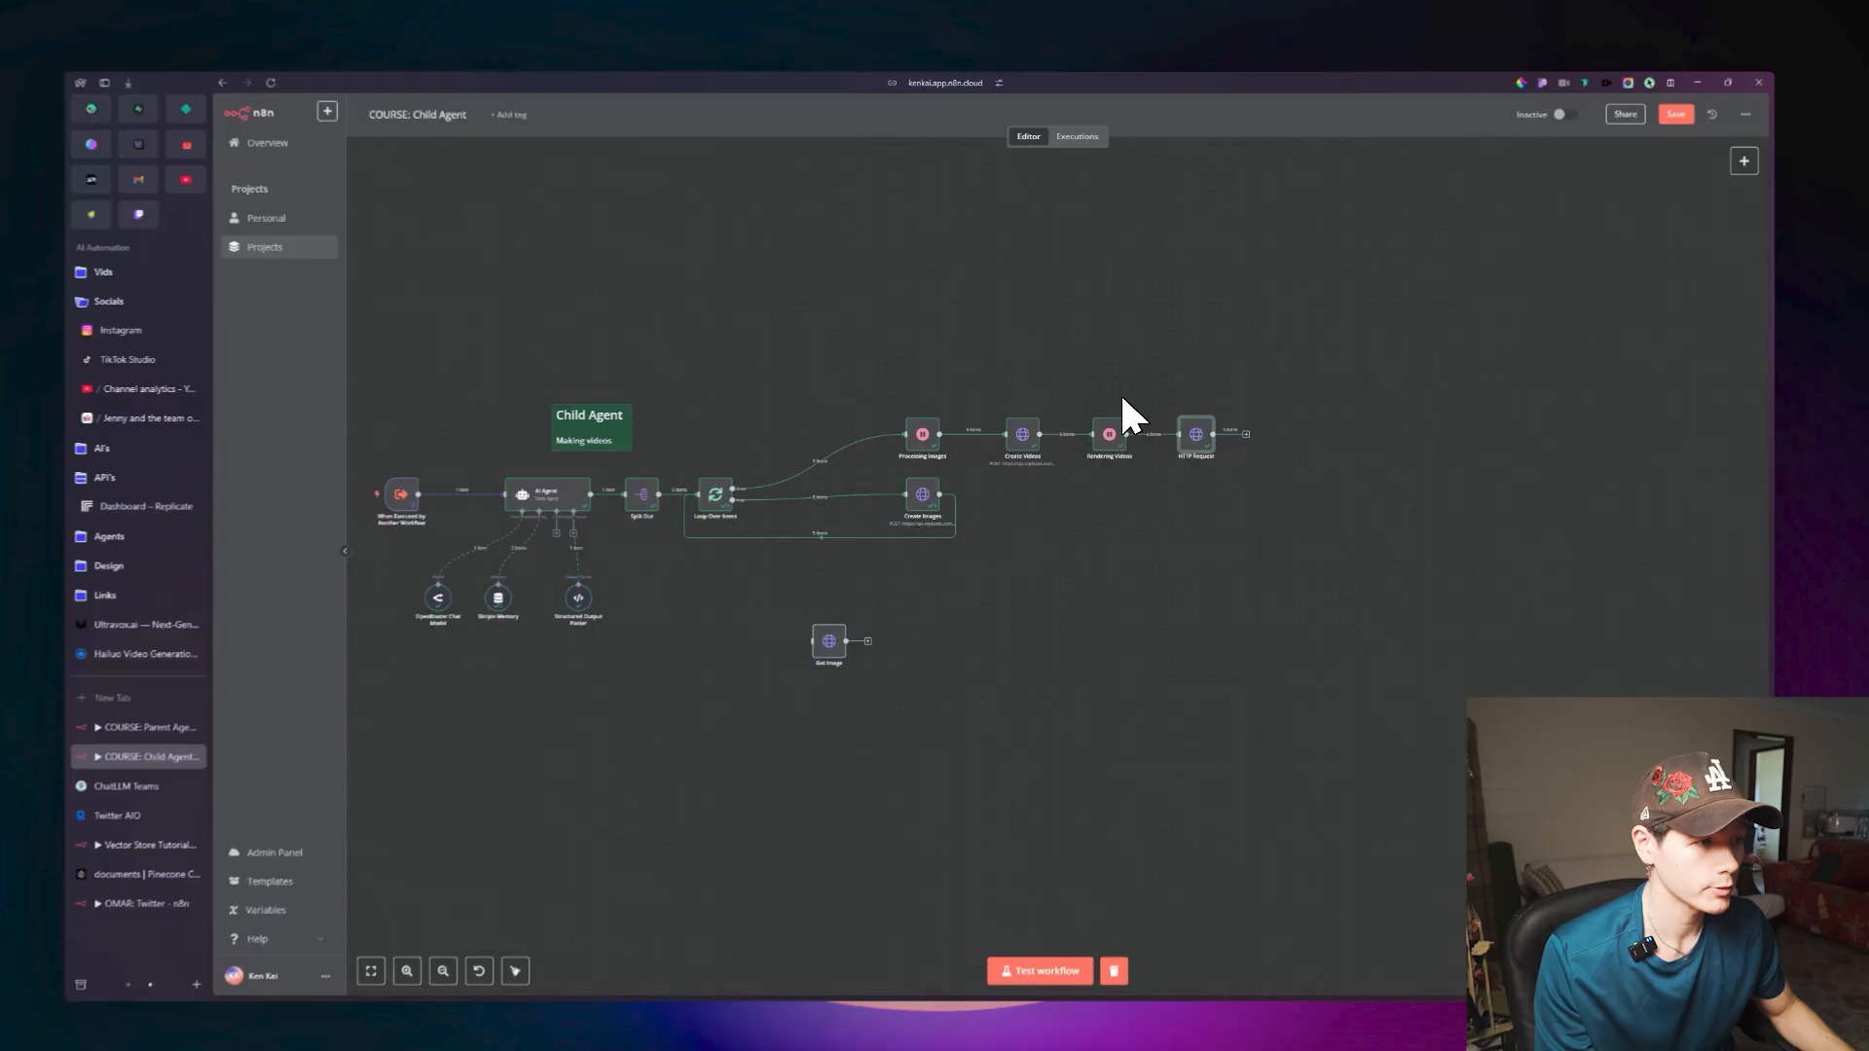
Rename the HTTP Request node as Get Video.
double_click(1150, 447)
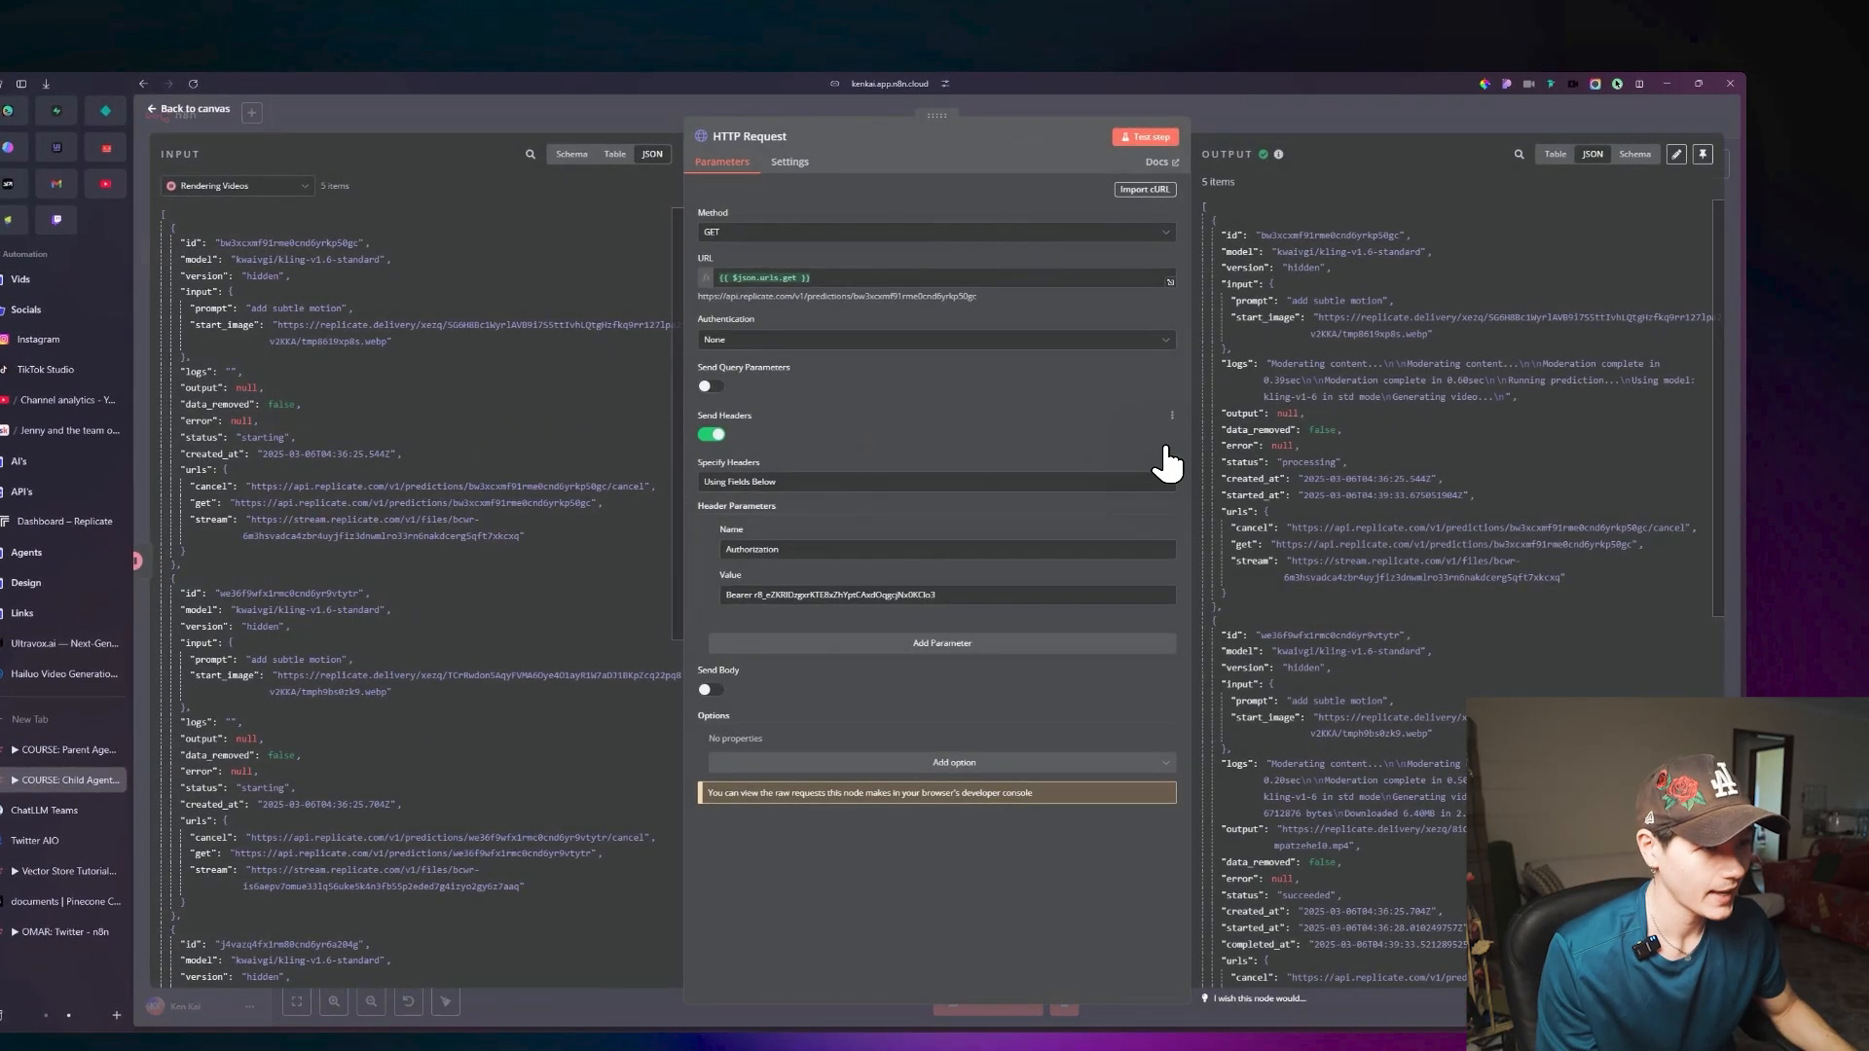
left_click(788, 196)
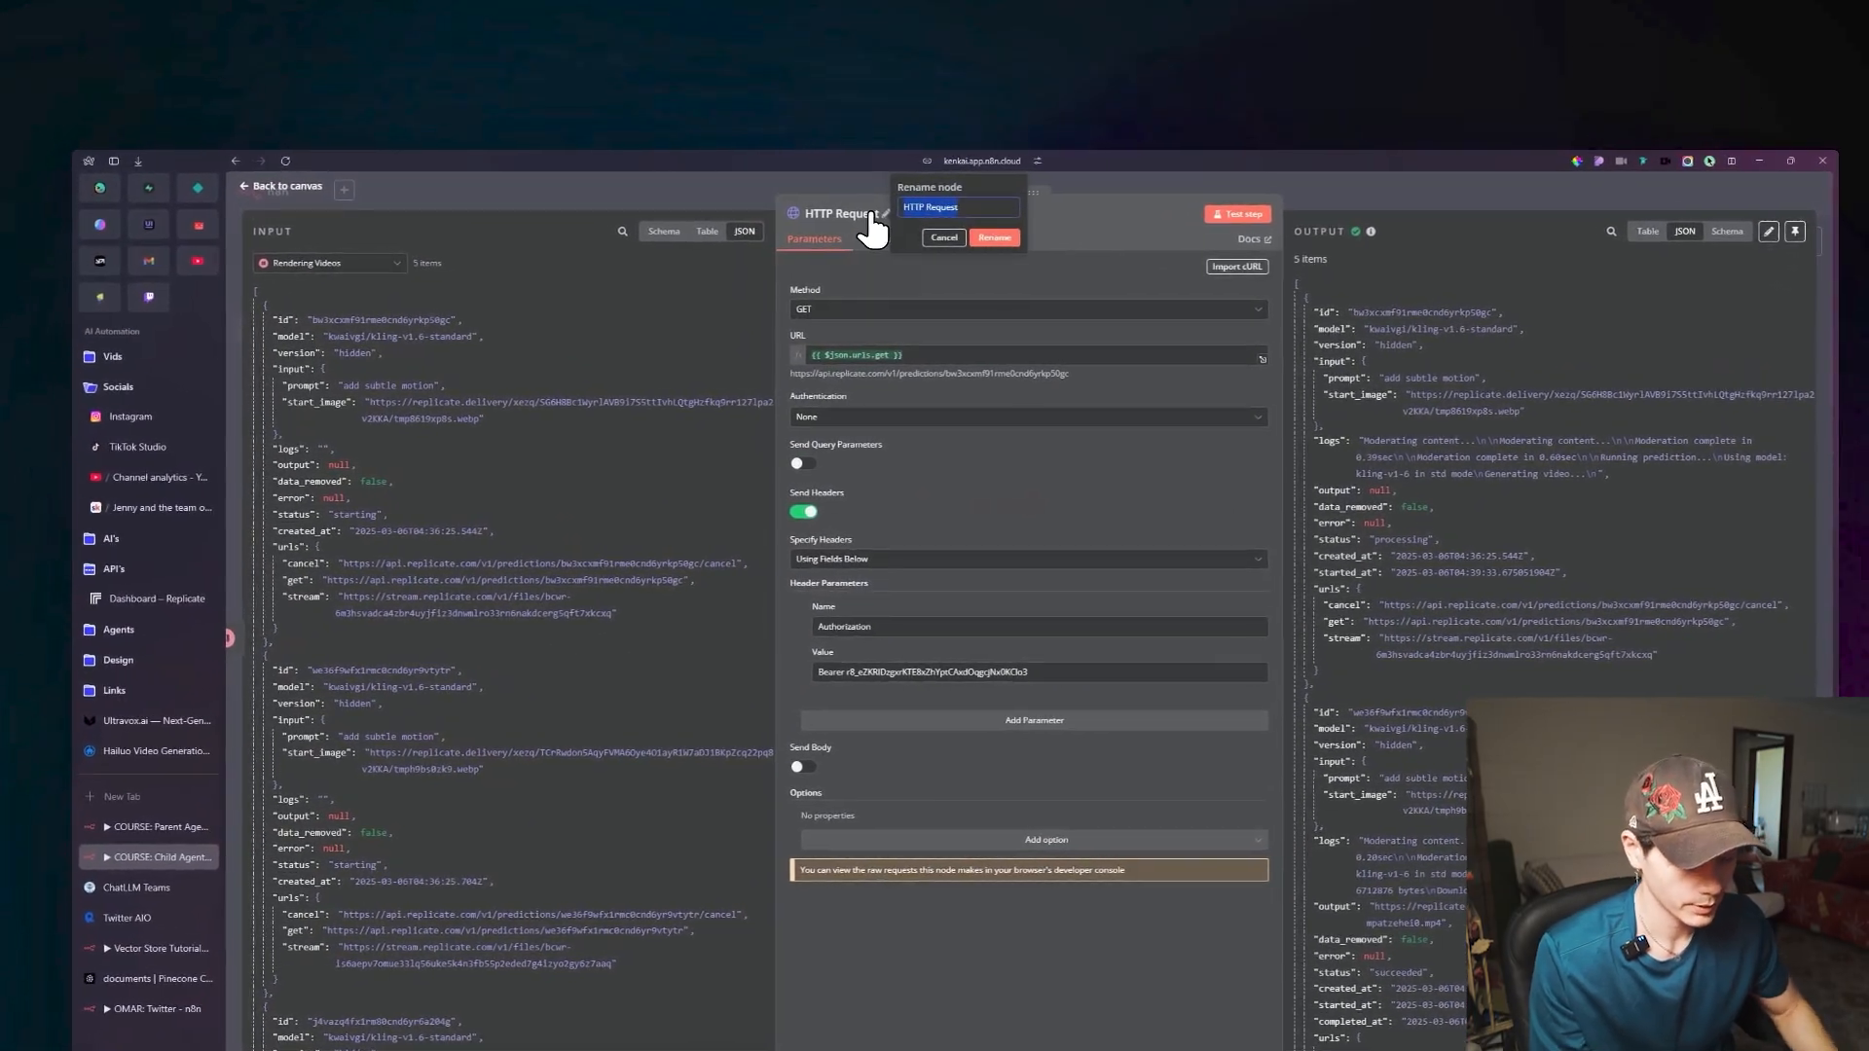
type("Get Video")
key("Return")
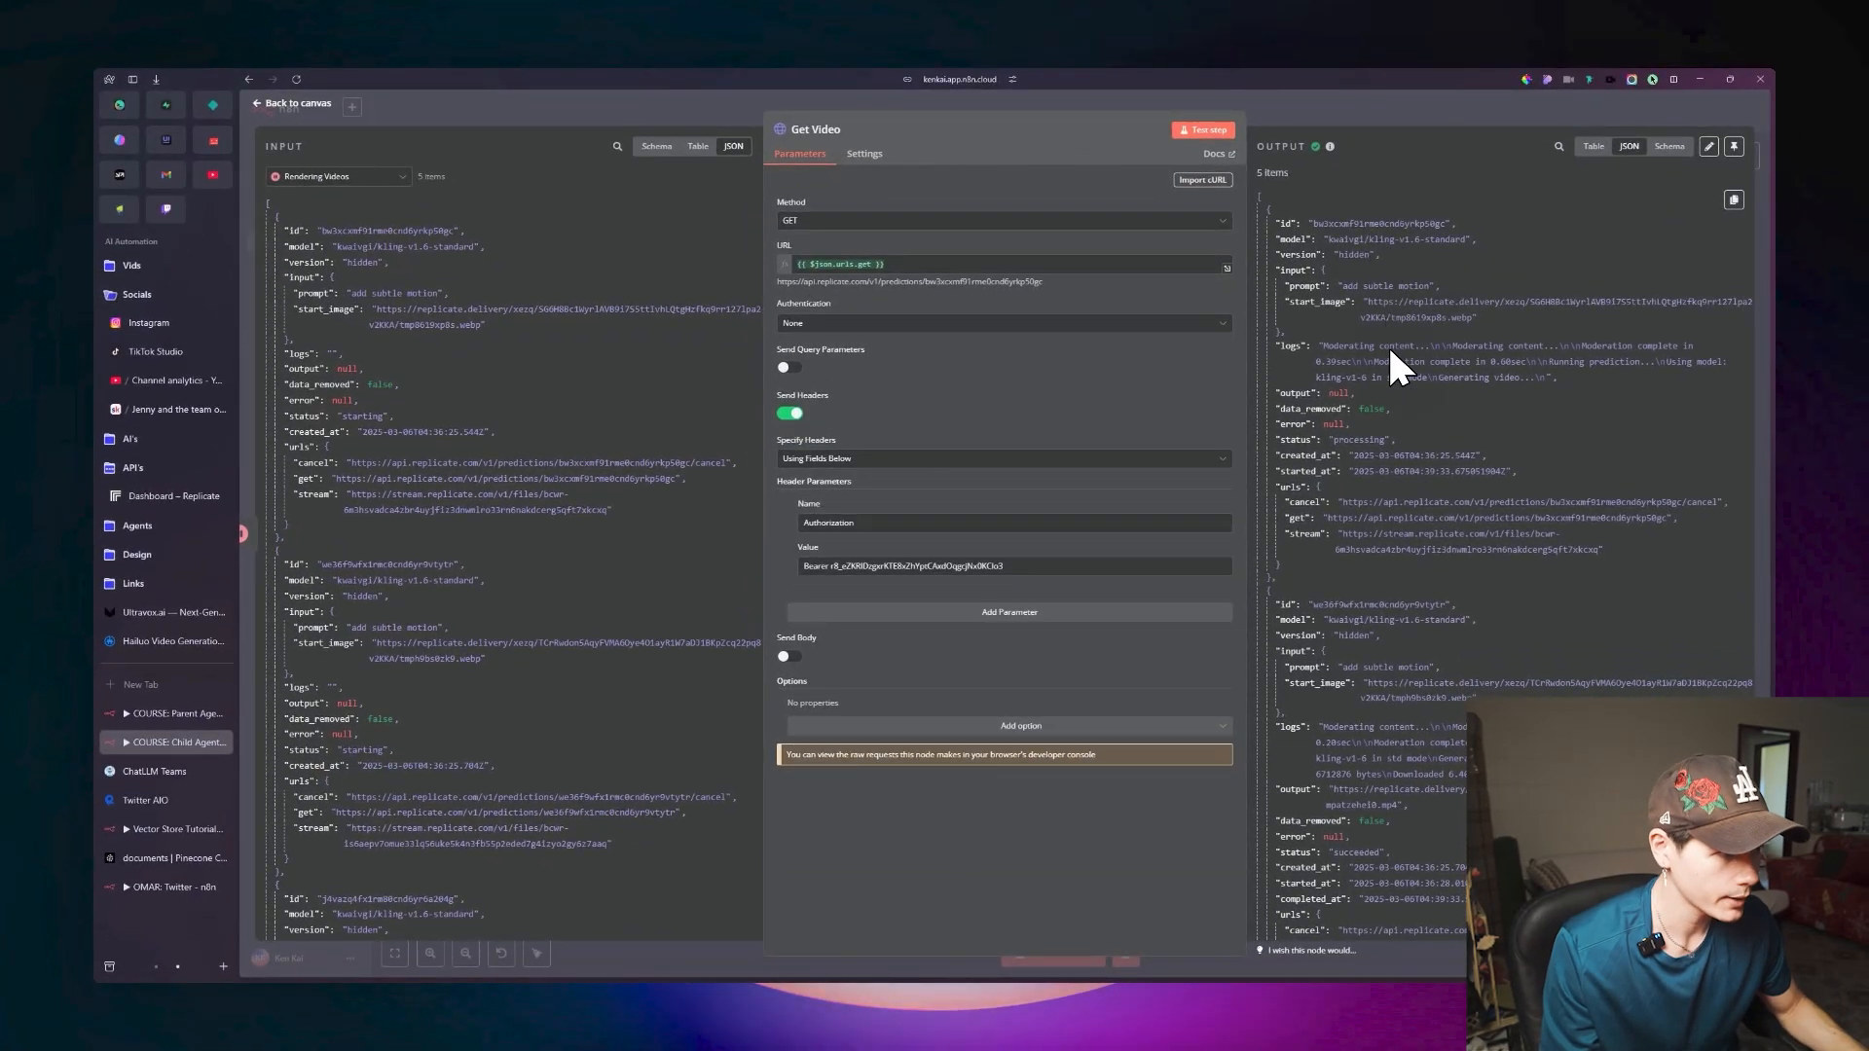
Examine the status and output fields of each item in the Get Video node's JSON output.
scroll(1371, 428, "down", 5)
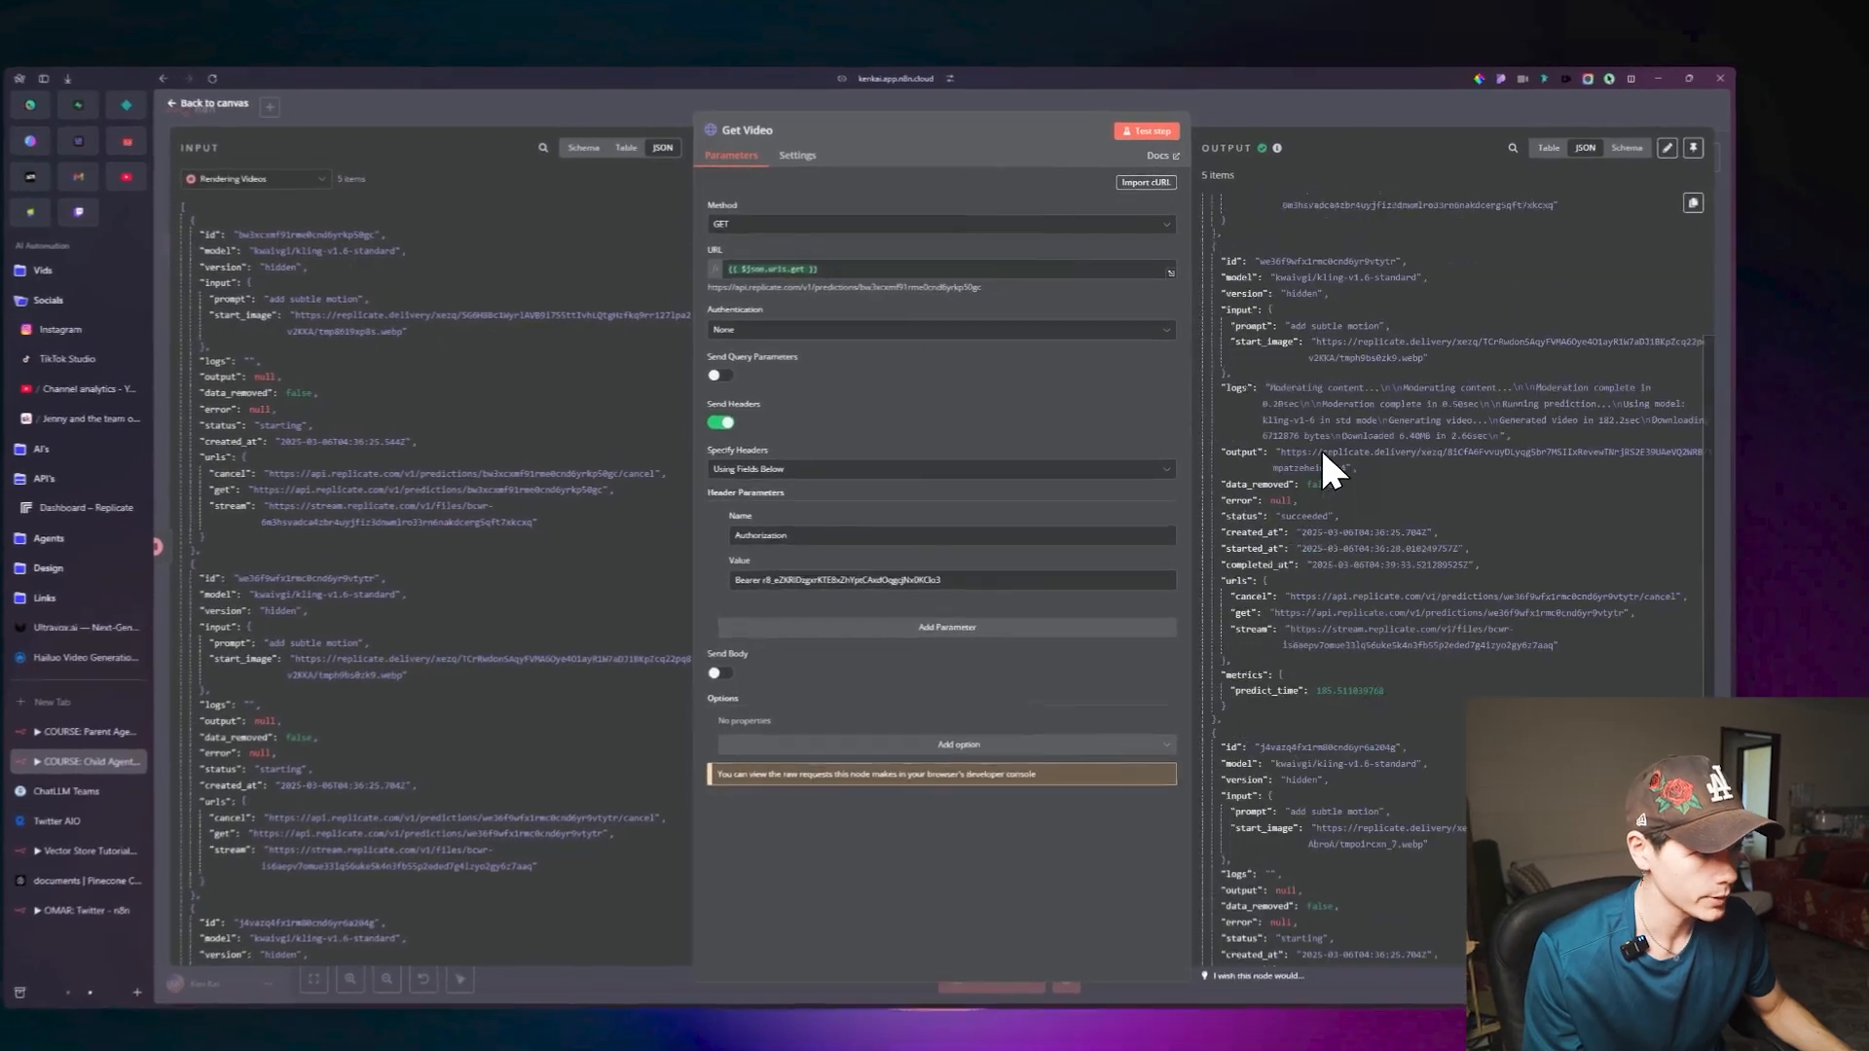
double_click(1261, 496)
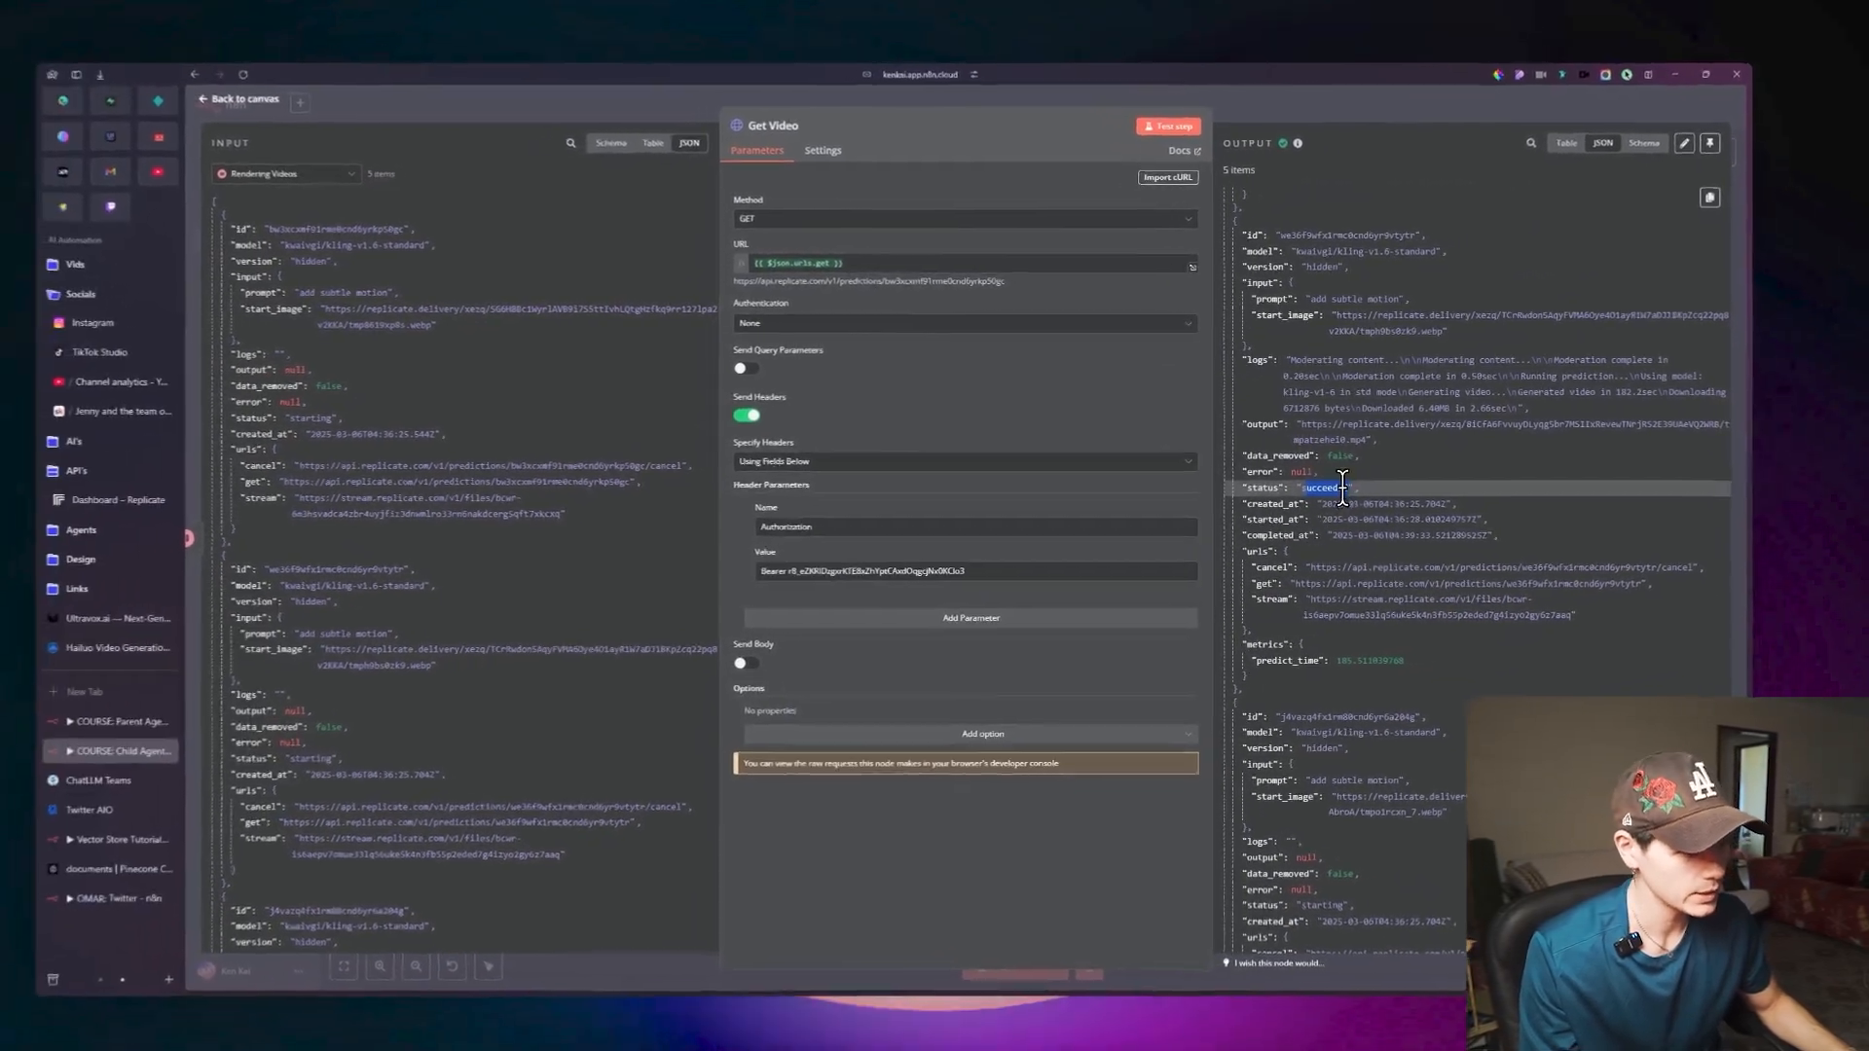
scroll(1277, 493, "down", 3)
scroll(1369, 491, "down", 3)
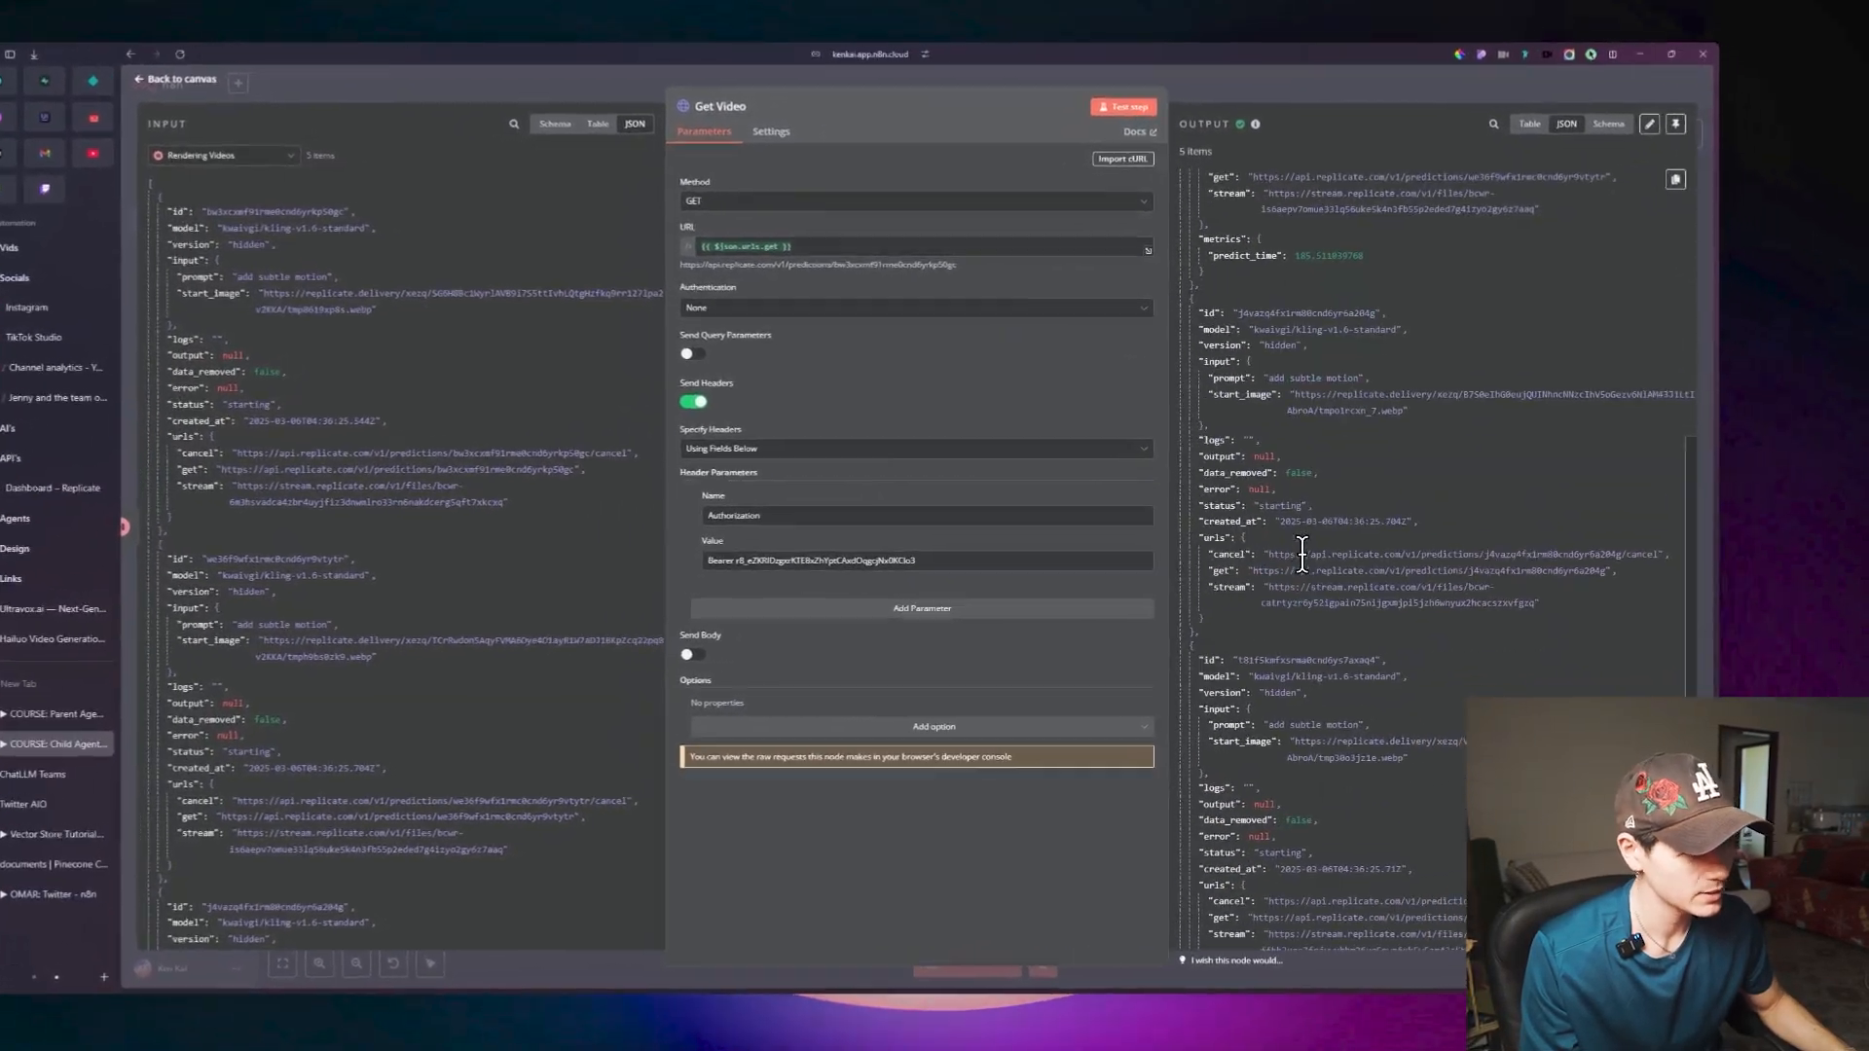
double_click(1265, 514)
scroll(1266, 516, "down", 3)
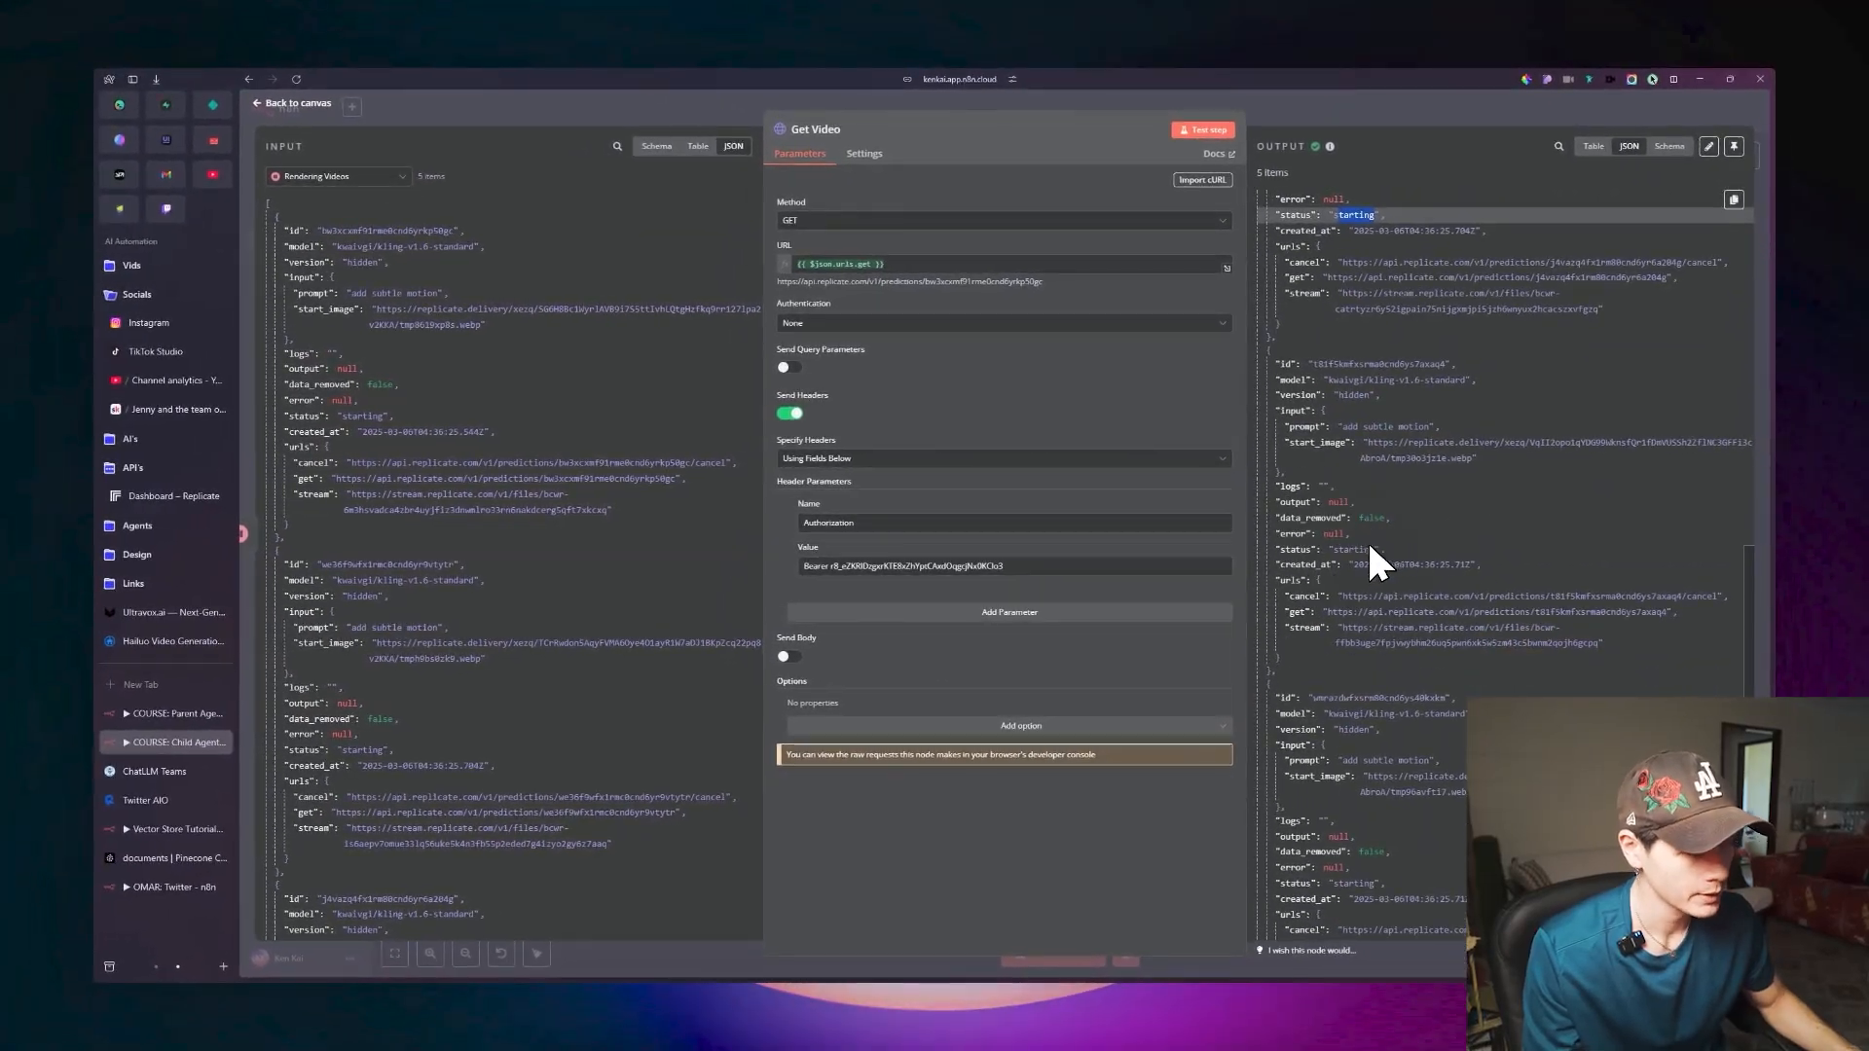
scroll(1372, 526, "up", 8)
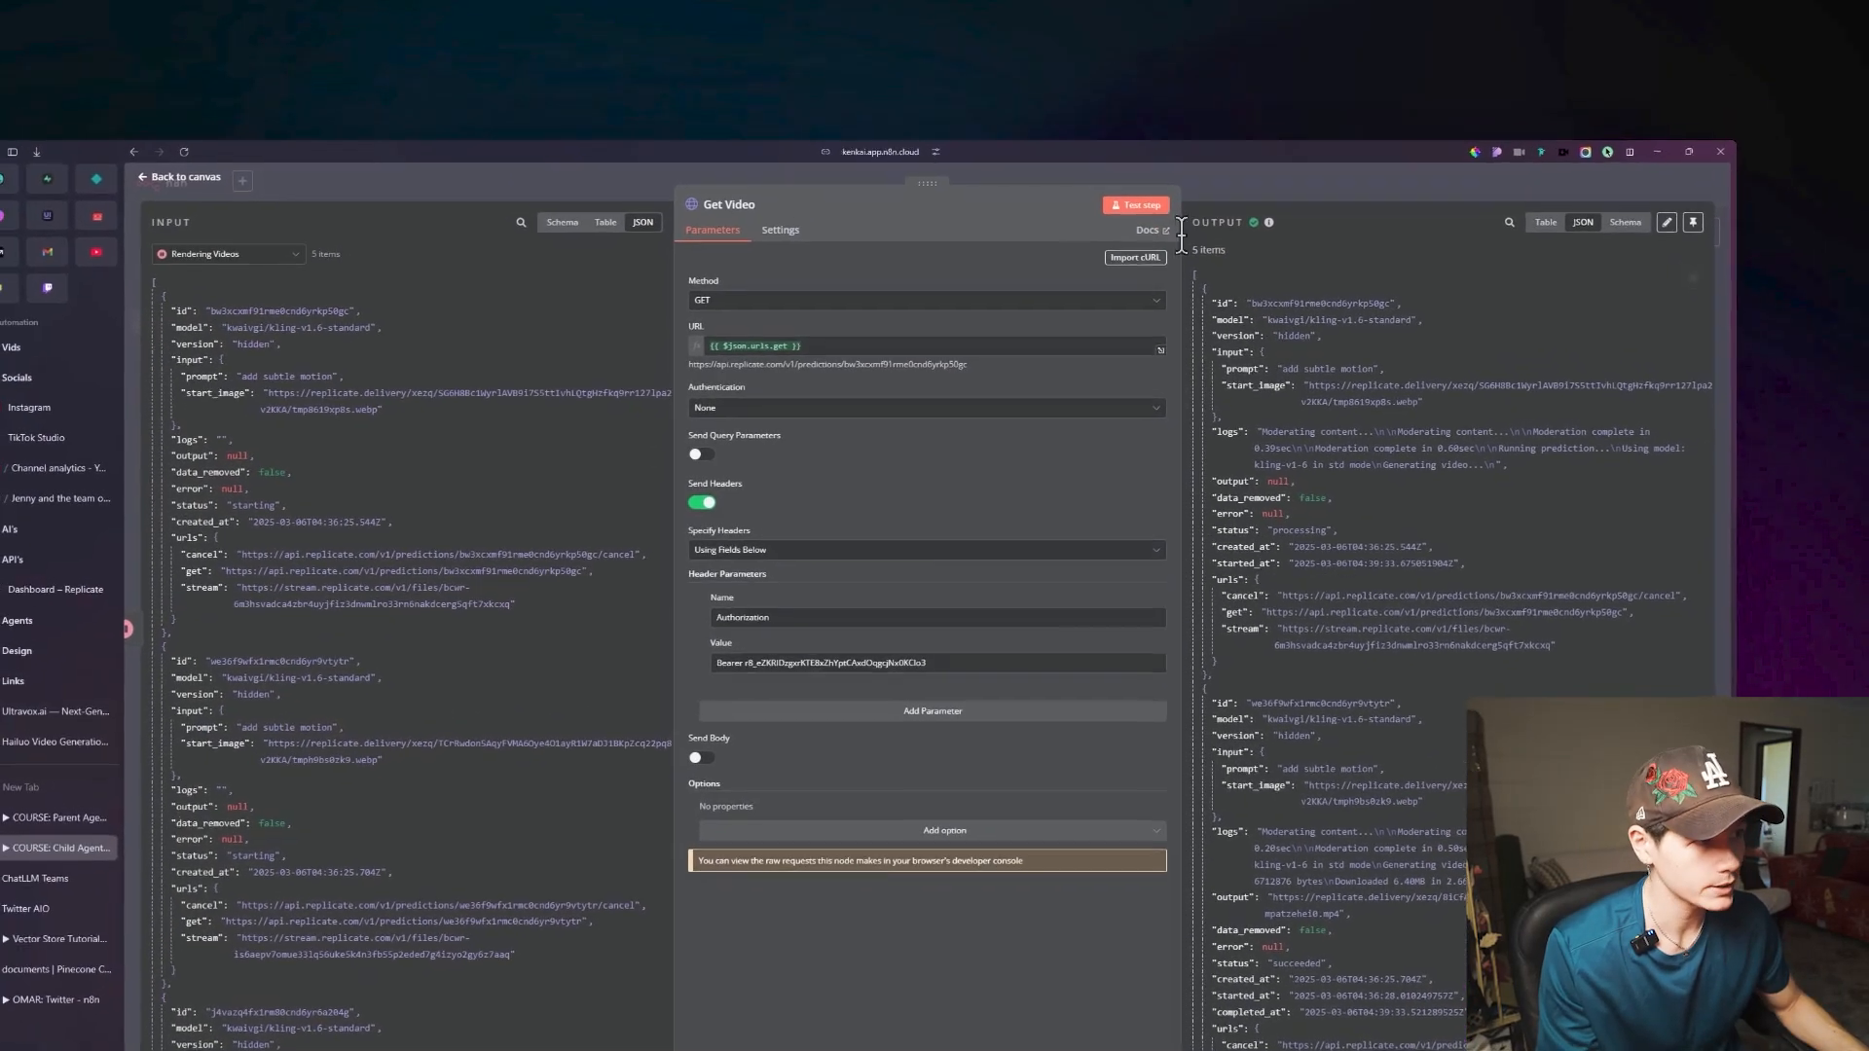
Rerun the Get Video test step and check the status of the returned items in its JSON output.
left_click(1207, 131)
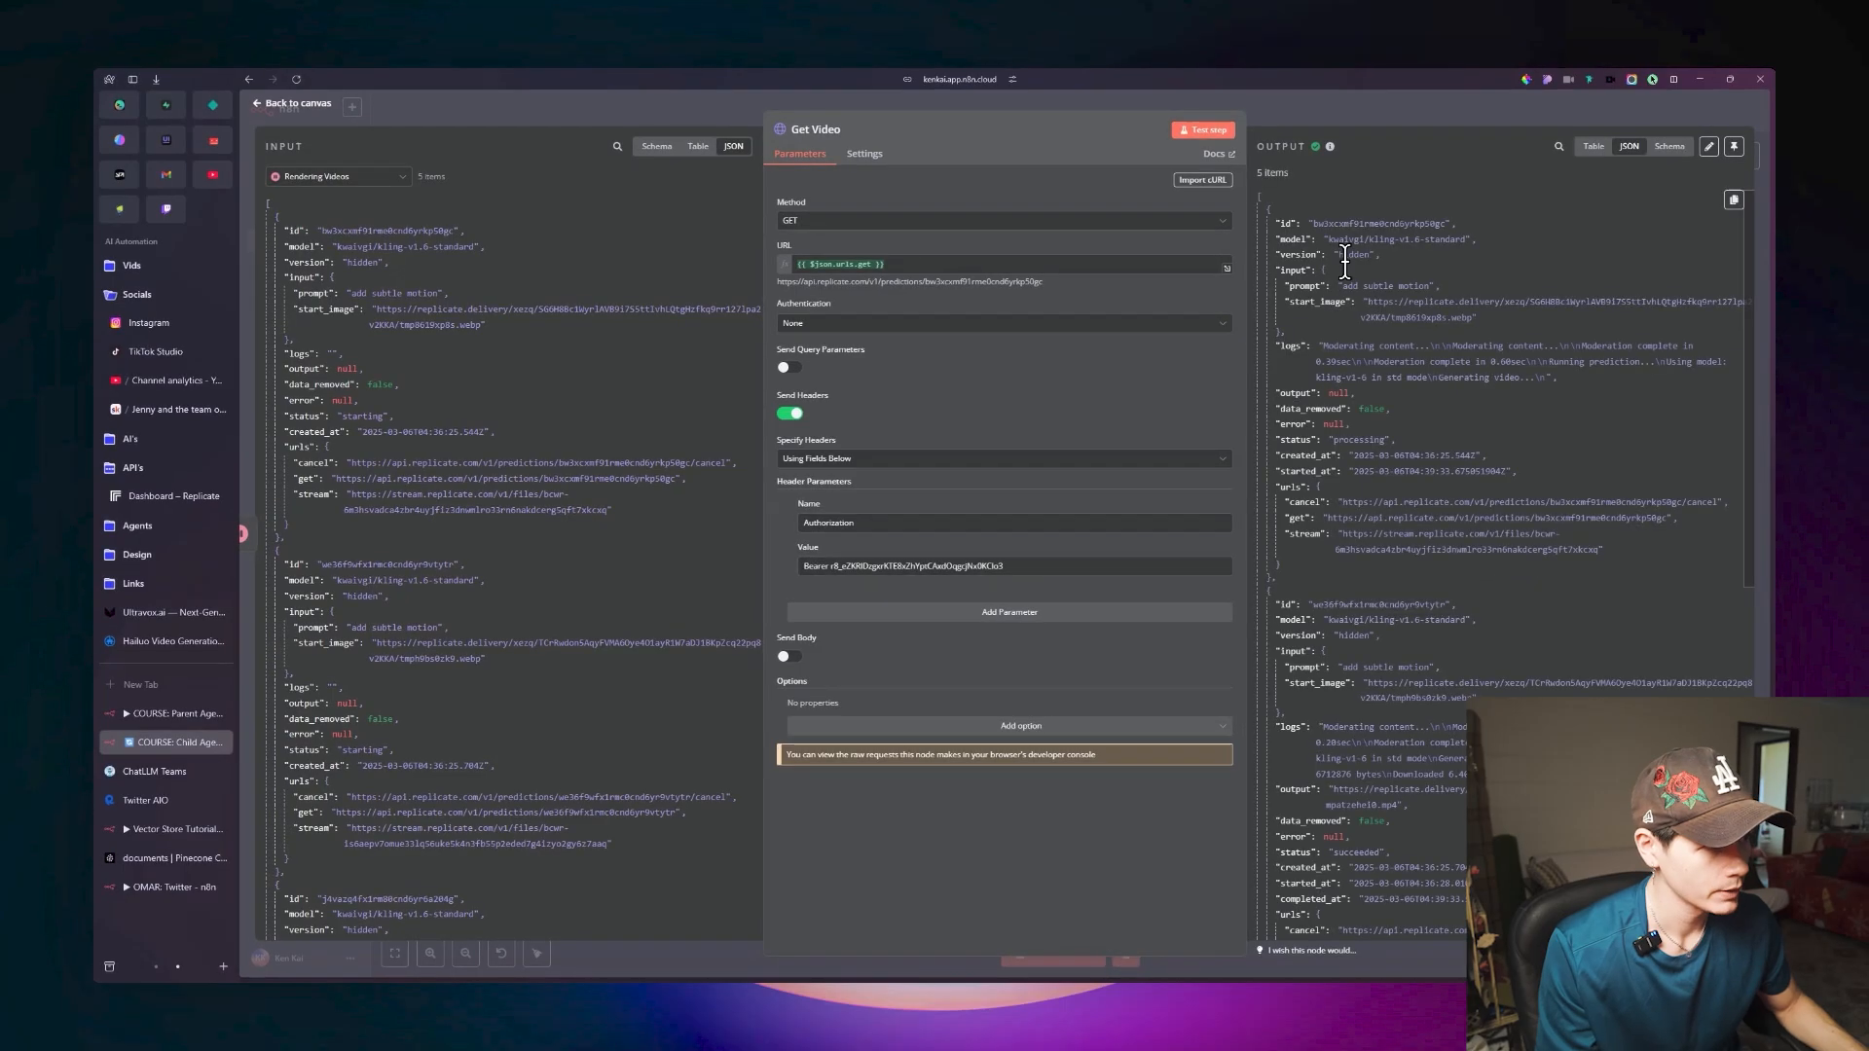
scroll(1378, 316, "down", 7)
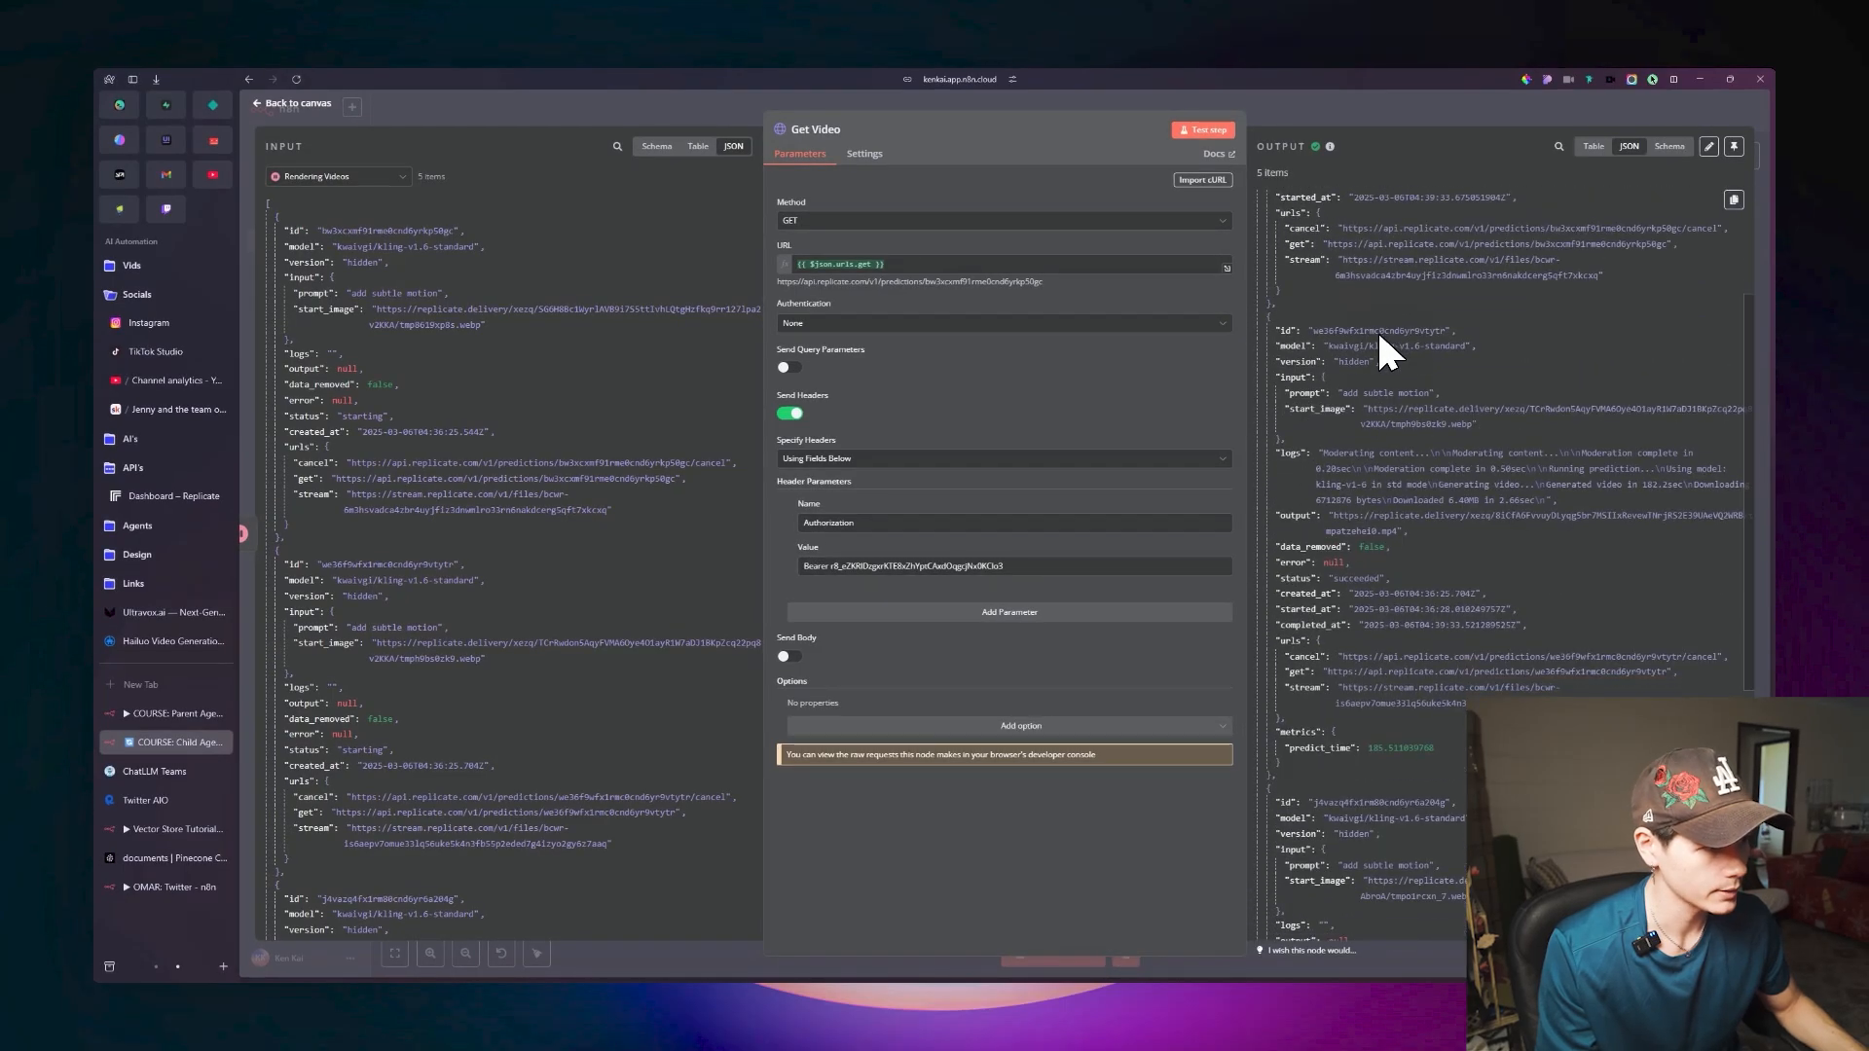
scroll(1389, 436, "down", 5)
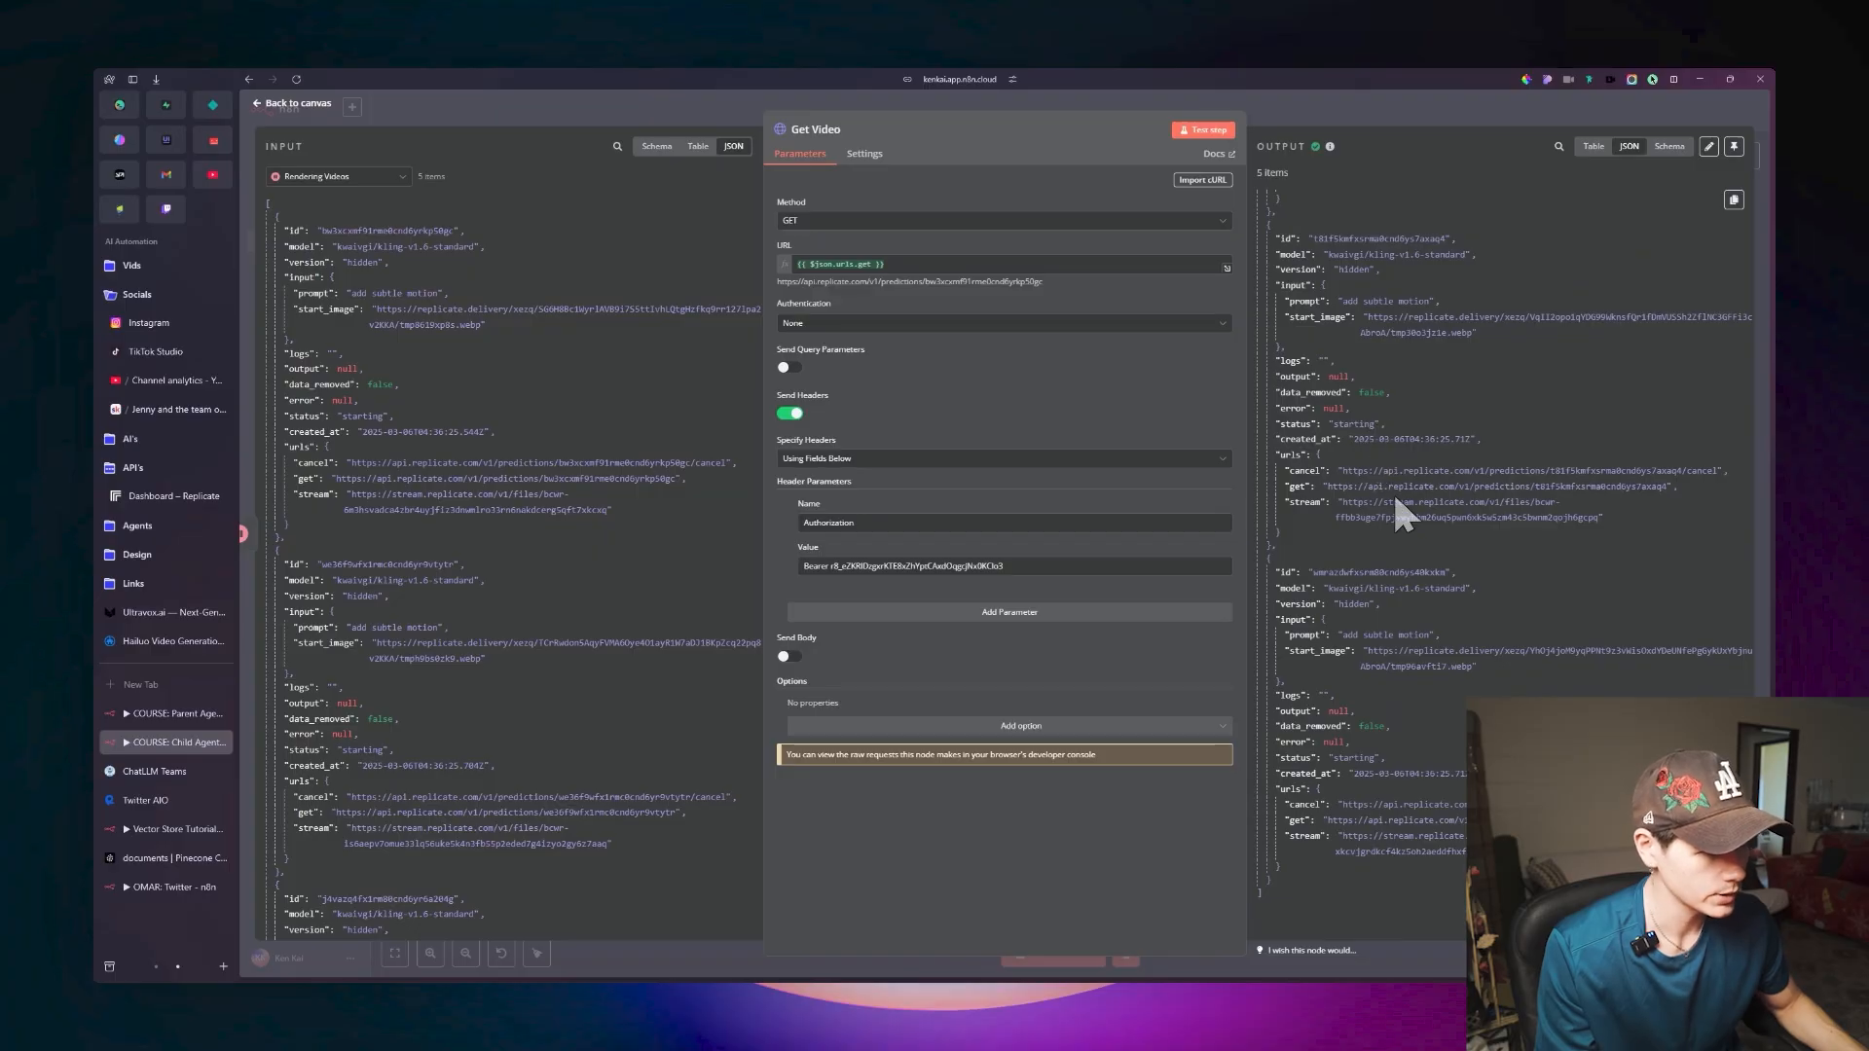
scroll(1398, 584, "up", 12)
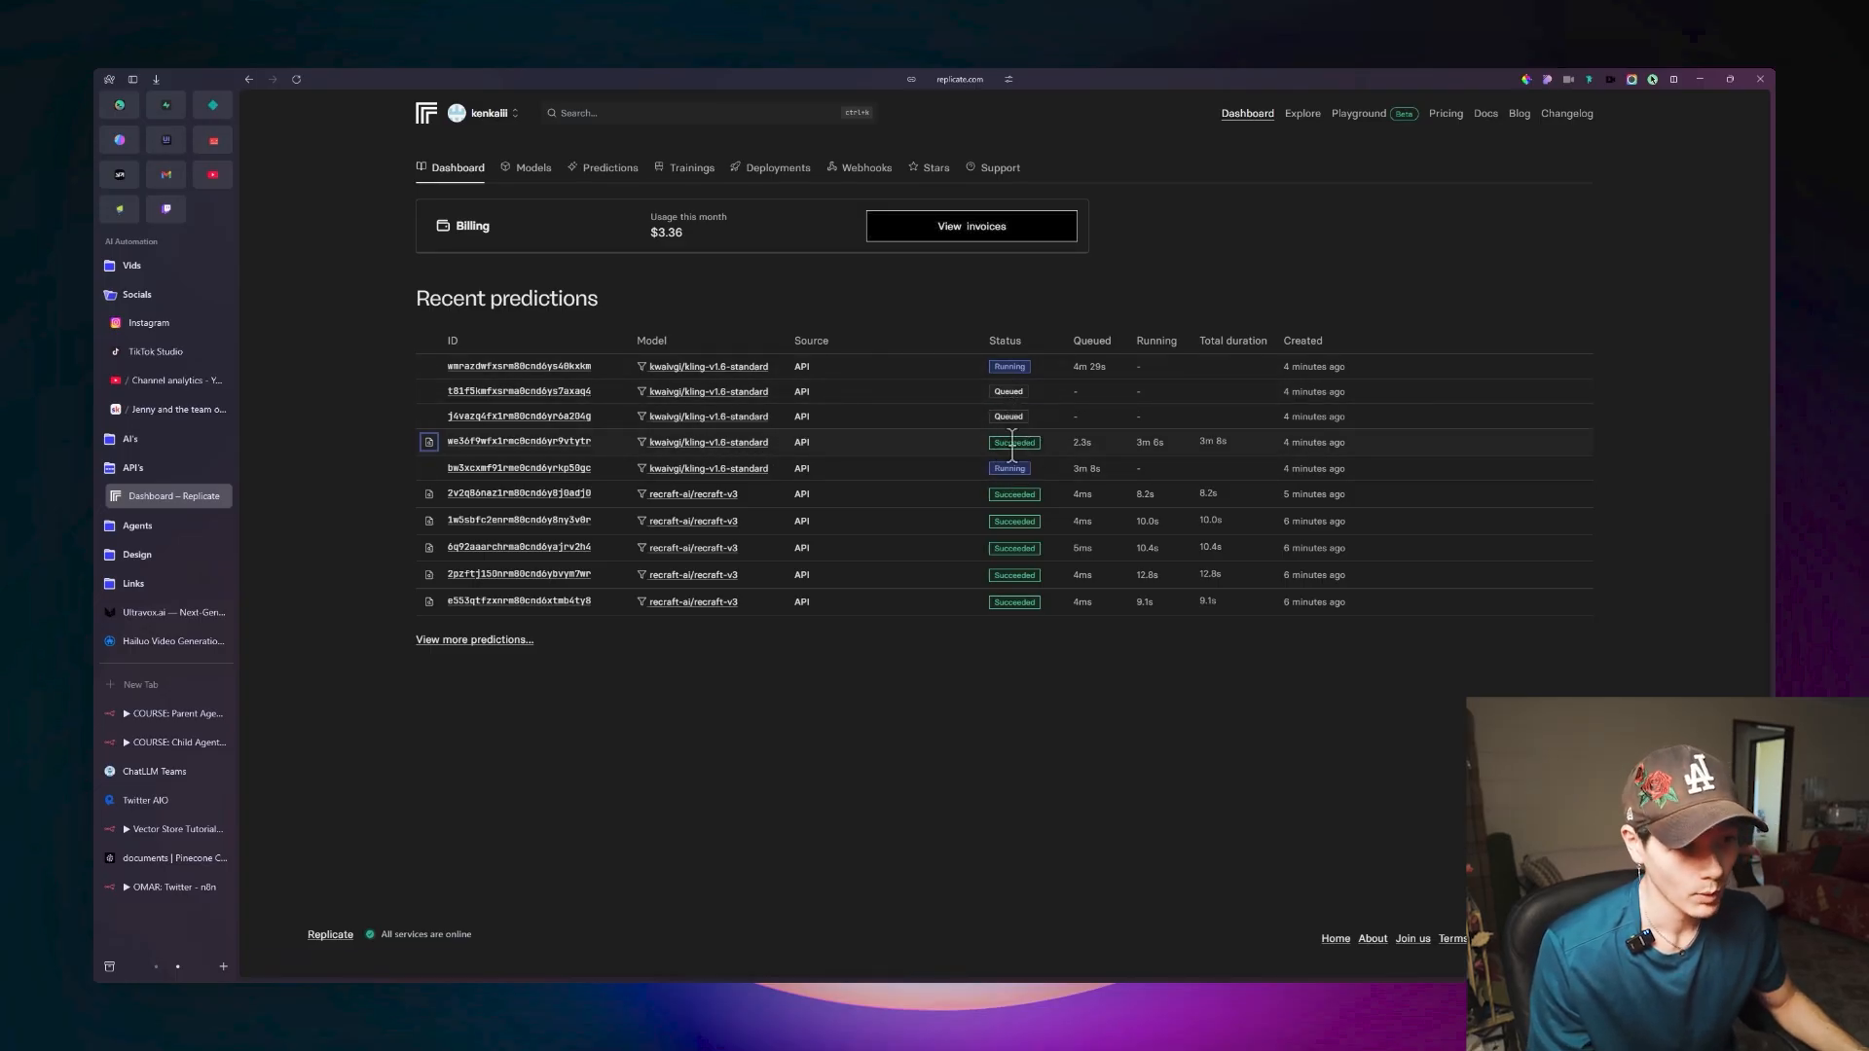
Switch to Replicate's dashboard, preview the succeeded kling-v1.6-standard video, and open the preview's context options.
mouse_move(446, 450)
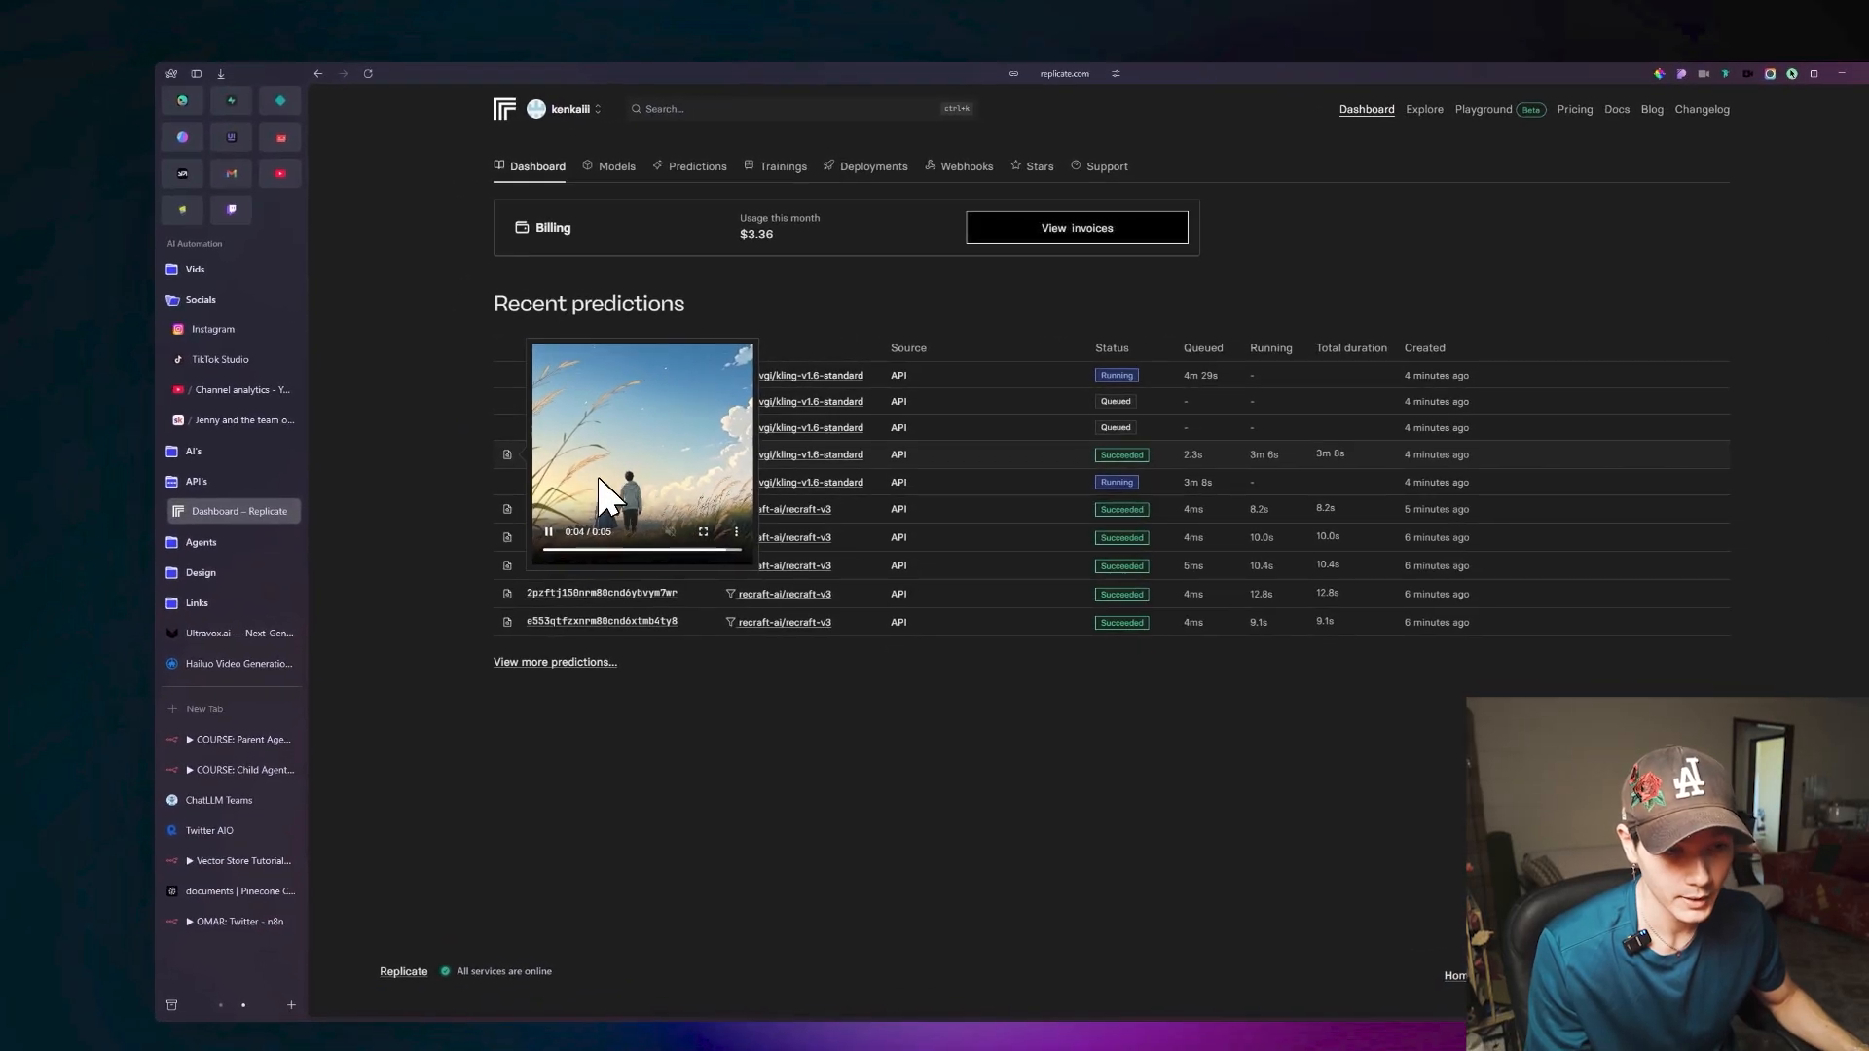
right_click(662, 481)
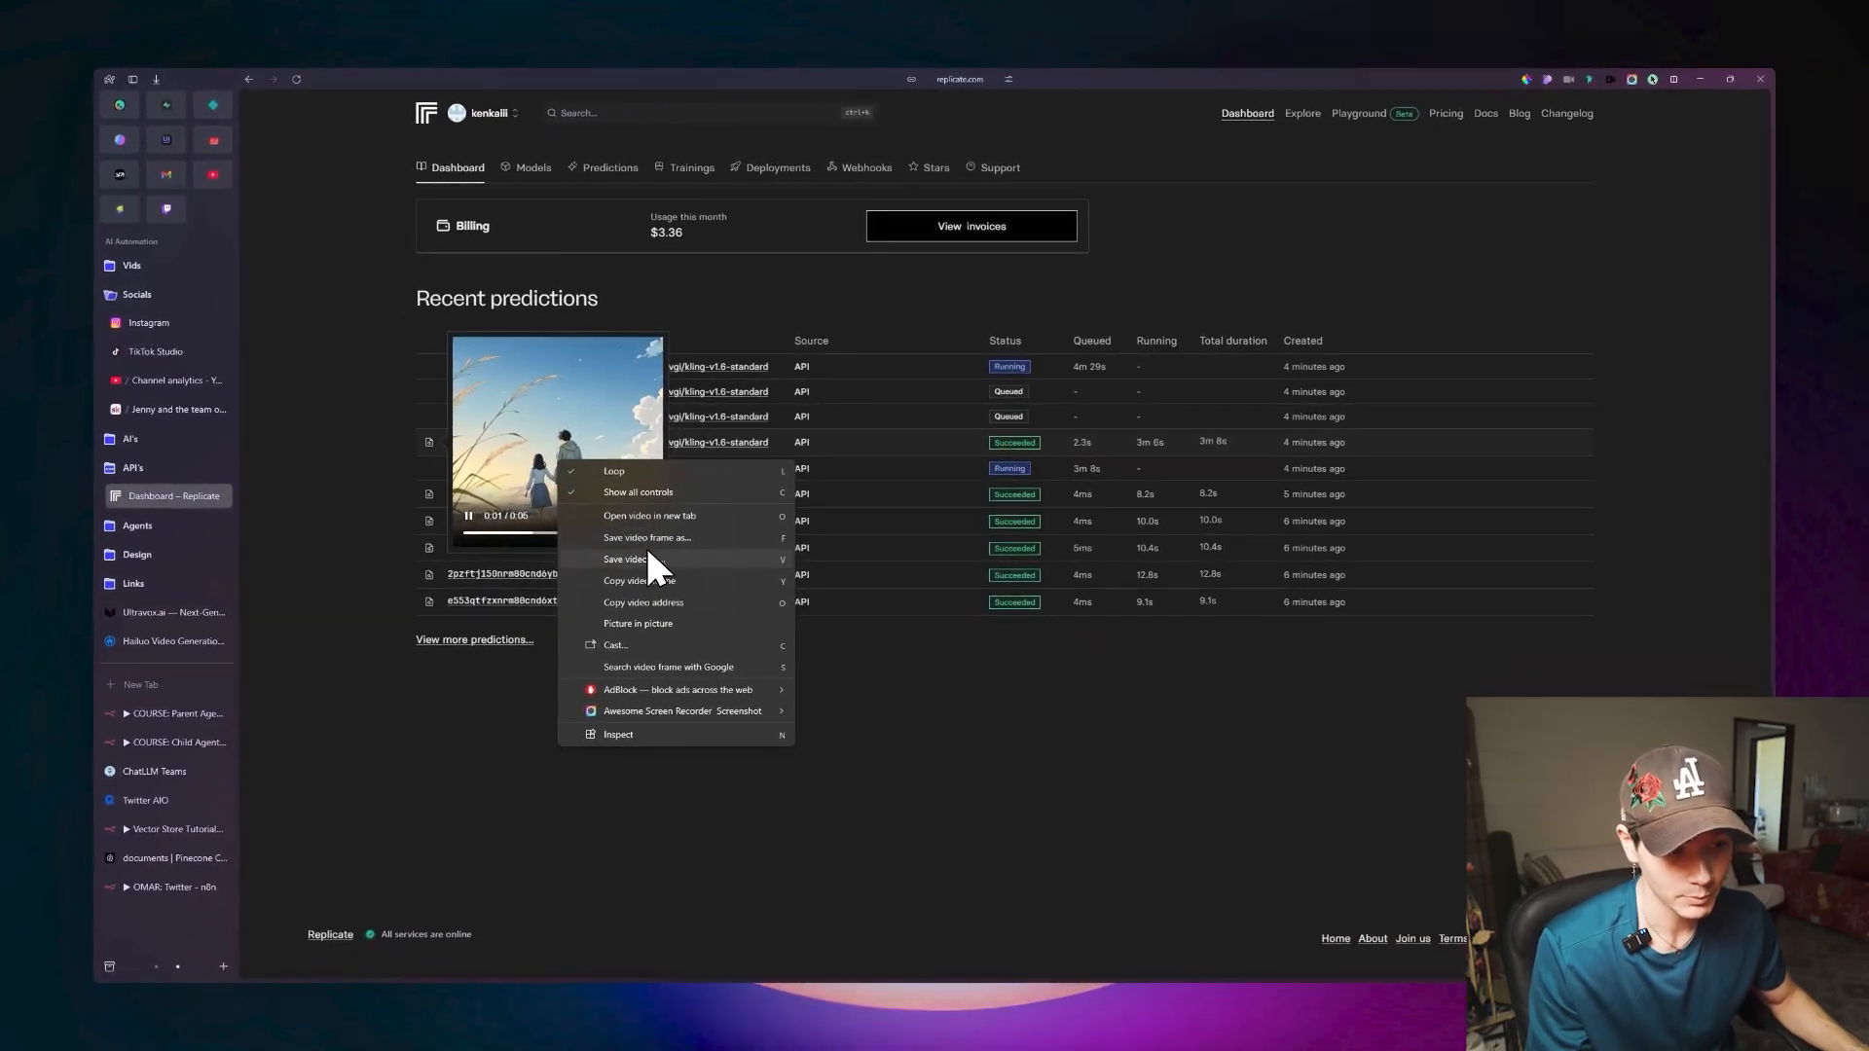